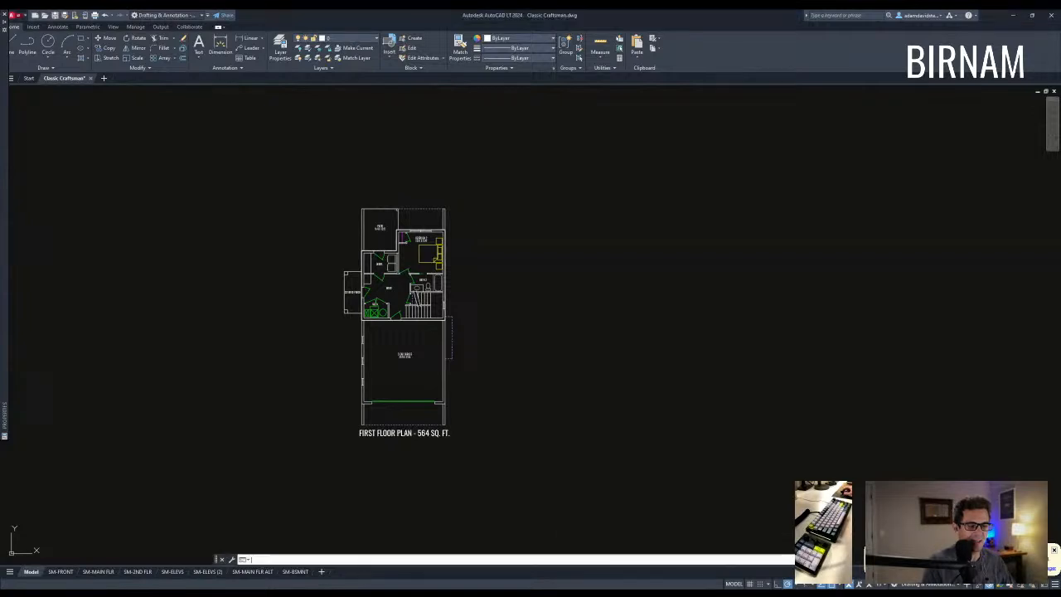
Draw a horizontal base line in the empty area beside the first floor plan, continuing vertically upward from its right end.
scroll(362, 391, down, 2)
middle_drag(361, 391, 220, 373)
scroll(282, 391, down, 1)
middle_drag(308, 396, 246, 379)
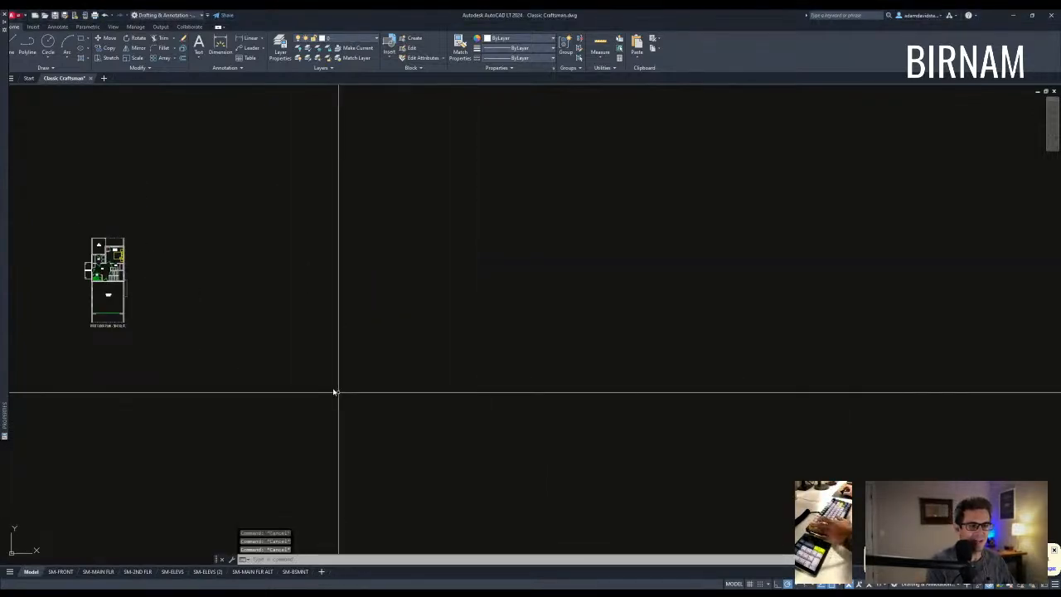
key(l)
key(Return)
click(313, 387)
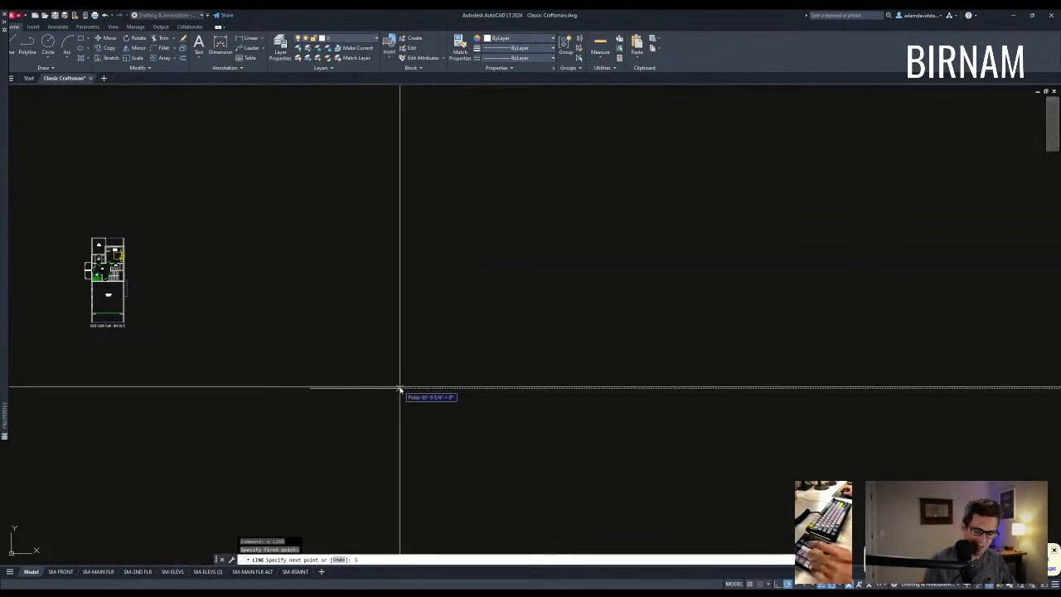
click(378, 342)
key(space)
Draw a vertical line upward from the left end of the base line.
key(space)
scroll(315, 407, up, 2)
click(316, 375)
click(313, 307)
key(Escape)
key(Escape)
Offset the left vertical line and the base line 24 feet inward to outline a square.
text(o)
key(Return)
text(24)
key(Return)
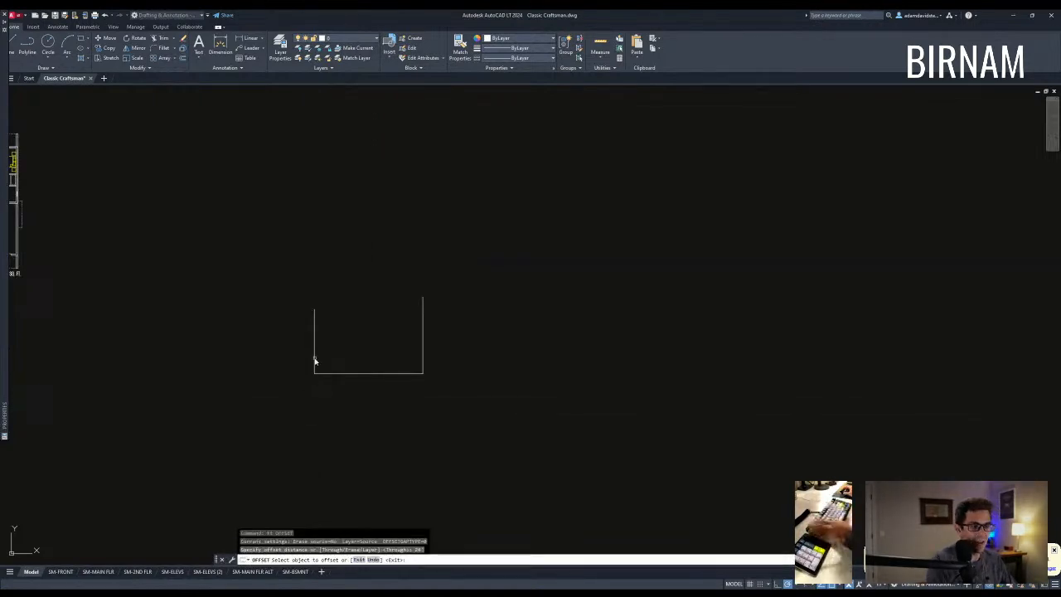
click(340, 374)
click(340, 348)
key(Escape)
key(Escape)
Trim both offset lines beyond their intersection to close the square's upper right corner.
text(tr)
key(space)
click(374, 333)
click(361, 316)
key(space)
click(371, 321)
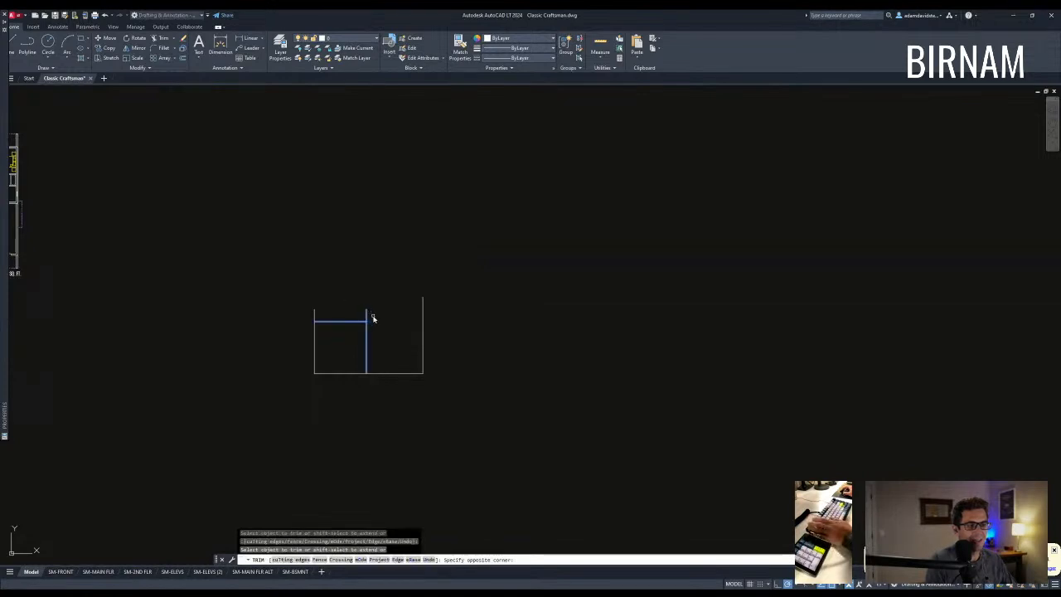
drag(373, 310, 359, 313)
key(Escape)
text(dli)
key(space)
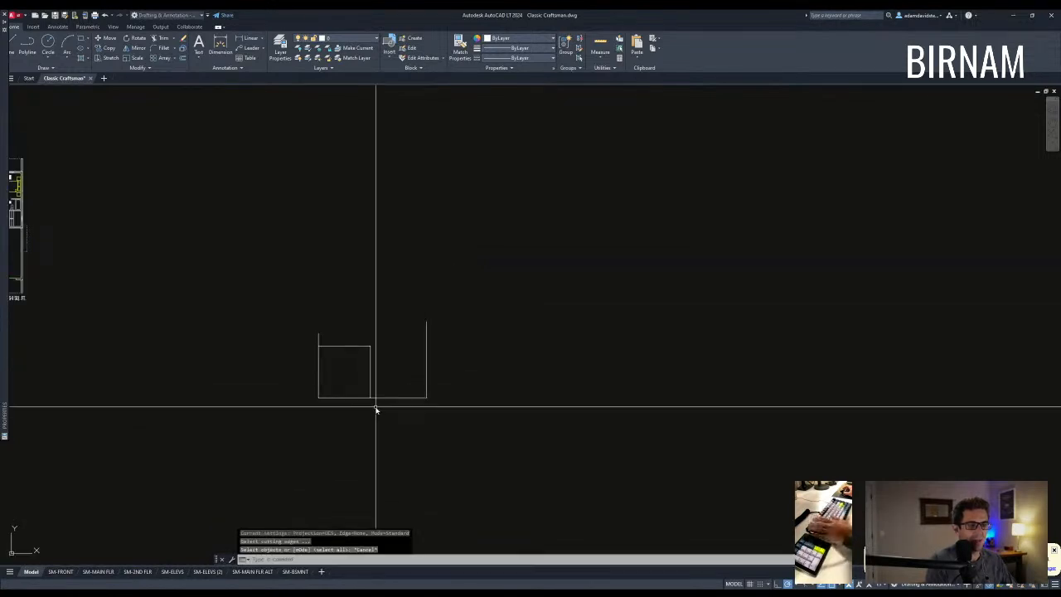
scroll(374, 407, up, 2)
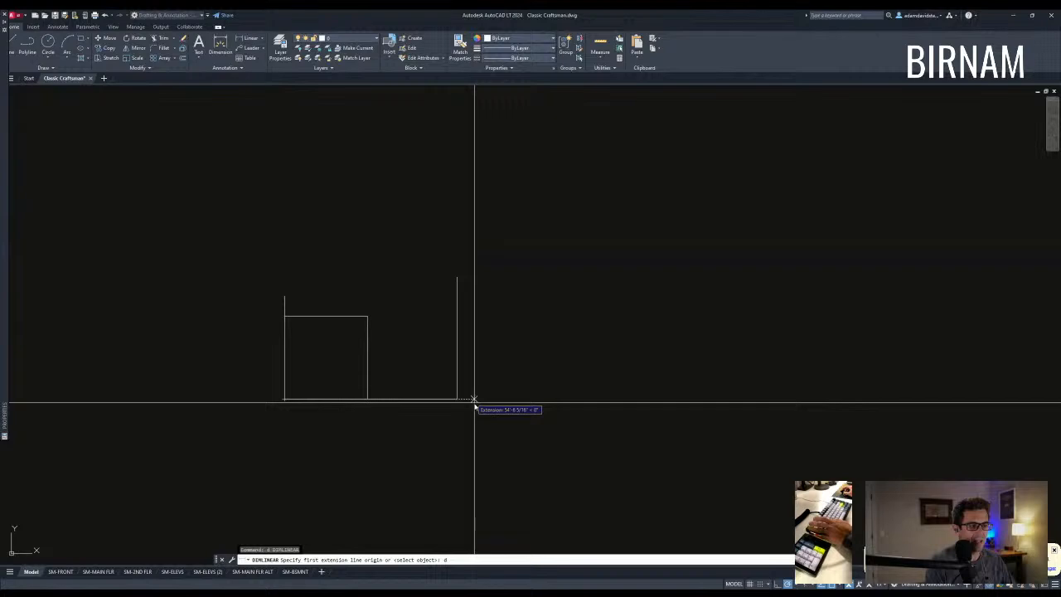
scroll(349, 376, up, 4)
key(Escape)
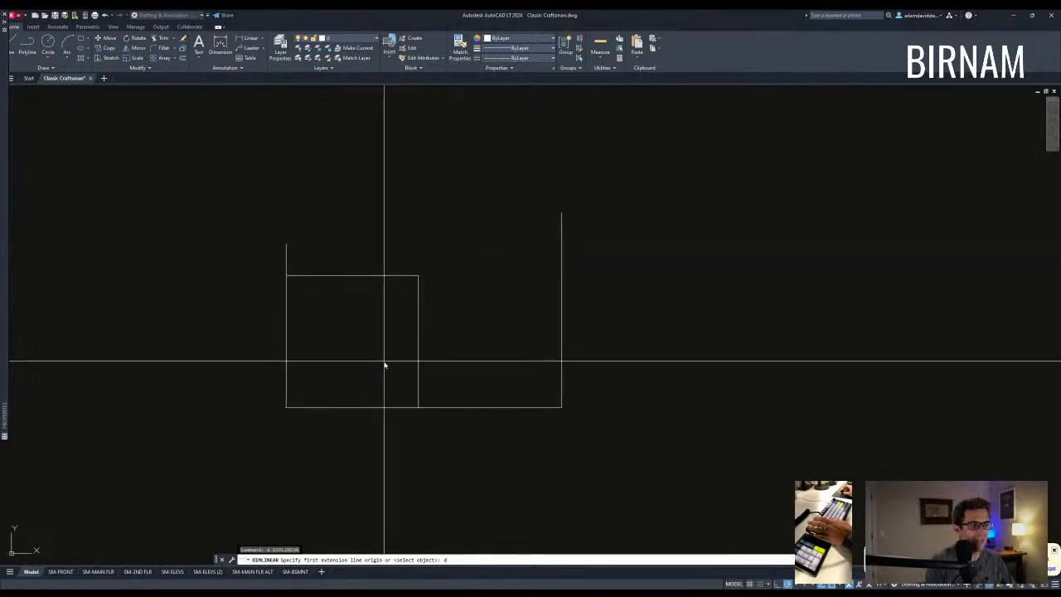
Draw a 24-inch vertical line downward from the square's lower right corner.
text(l)
key(space)
click(429, 429)
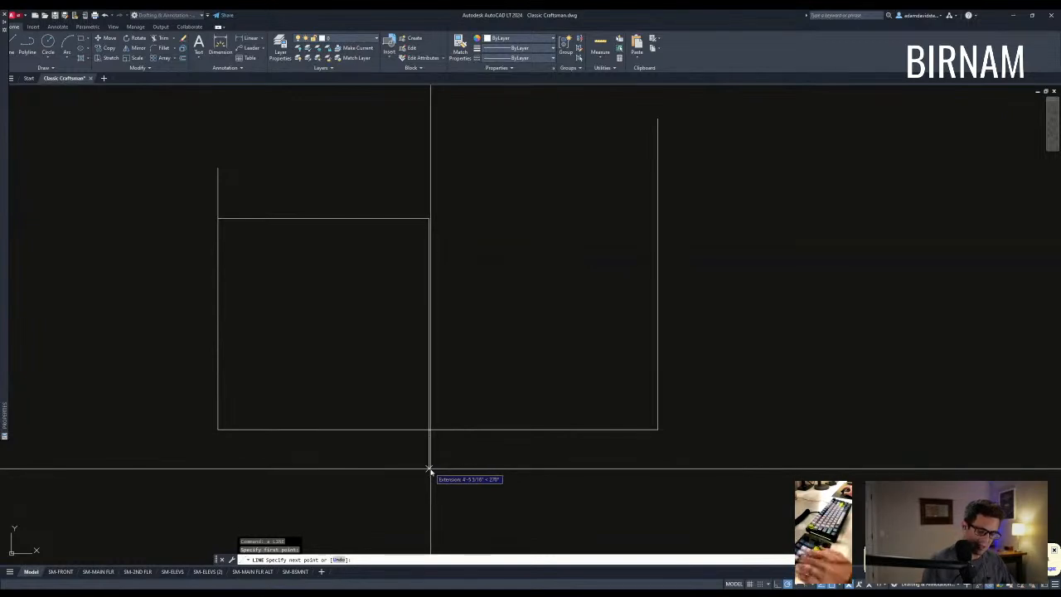
text(24)
key(space)
key(Escape)
key(Escape)
Move the short vertical line slightly left of the square's lower right corner.
click(439, 451)
click(421, 440)
text(v)
key(space)
click(552, 384)
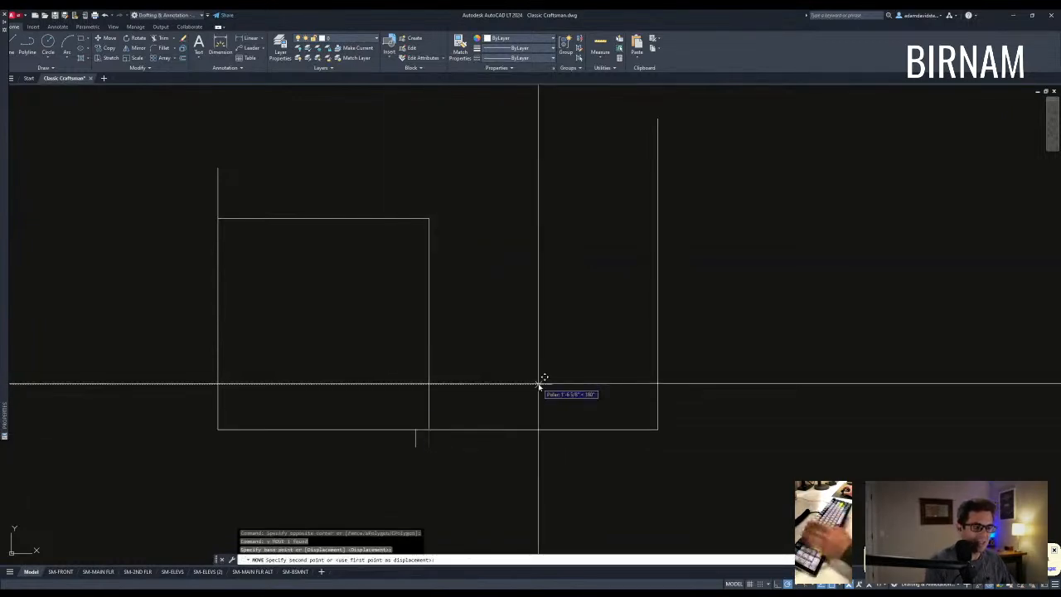
key(Escape)
key(Escape)
Draw a horizontal line rightward from the short line's lower end, continuing vertically upward past the base line.
middle_drag(407, 445, 409, 420)
middle_drag(501, 401, 471, 399)
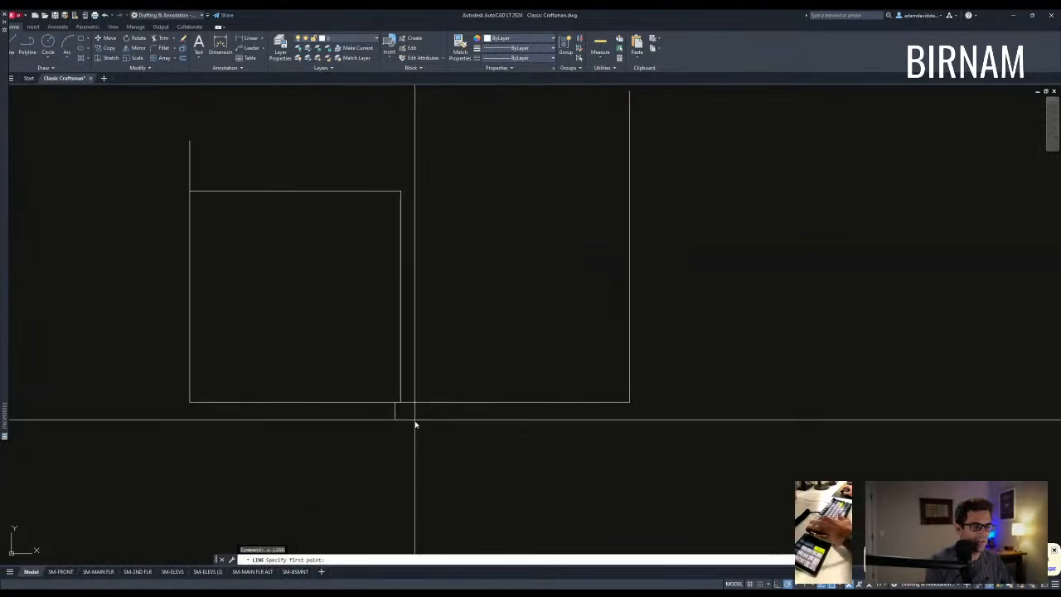
text(l)
key(space)
click(395, 419)
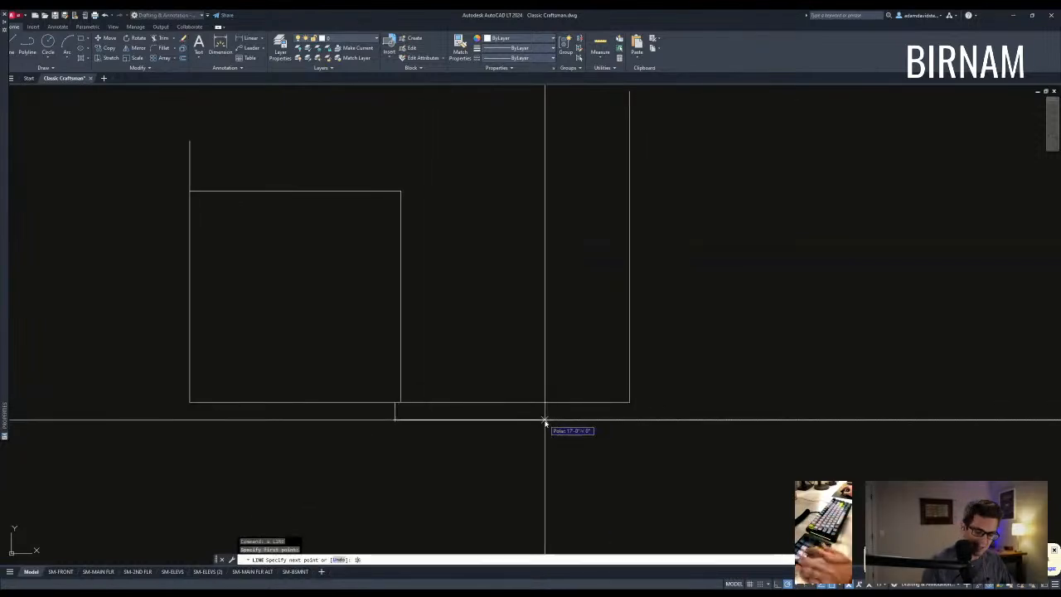
click(535, 360)
key(Escape)
Offset the small projection's bottom line 8 feet upward.
middle_drag(490, 444, 478, 457)
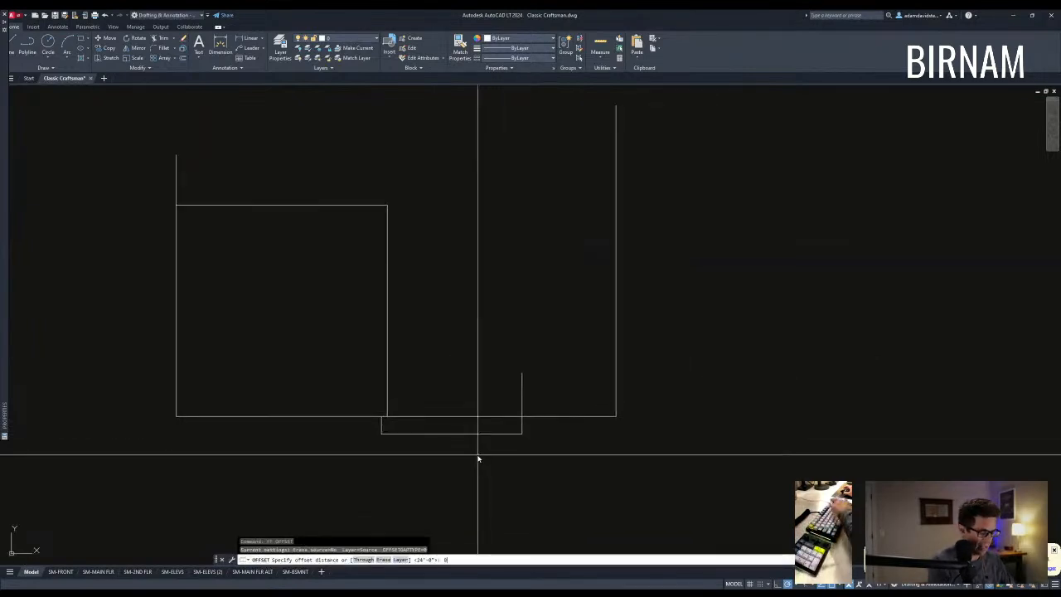
click(474, 398)
key(Escape)
key(Escape)
key(Escape)
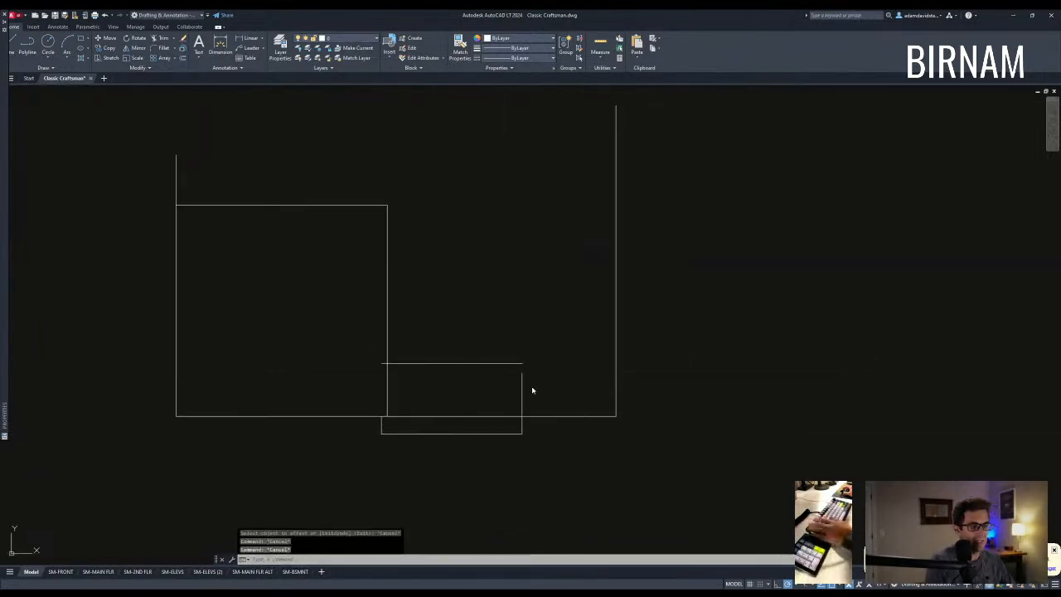
Extend the projection's right vertical line up to the offset line.
text(ex)
key(space)
click(513, 369)
click(513, 379)
key(Escape)
Trim the base line right of the square and the upper projection line's stub inside the square.
text(tr)
key(space)
click(407, 425)
click(375, 358)
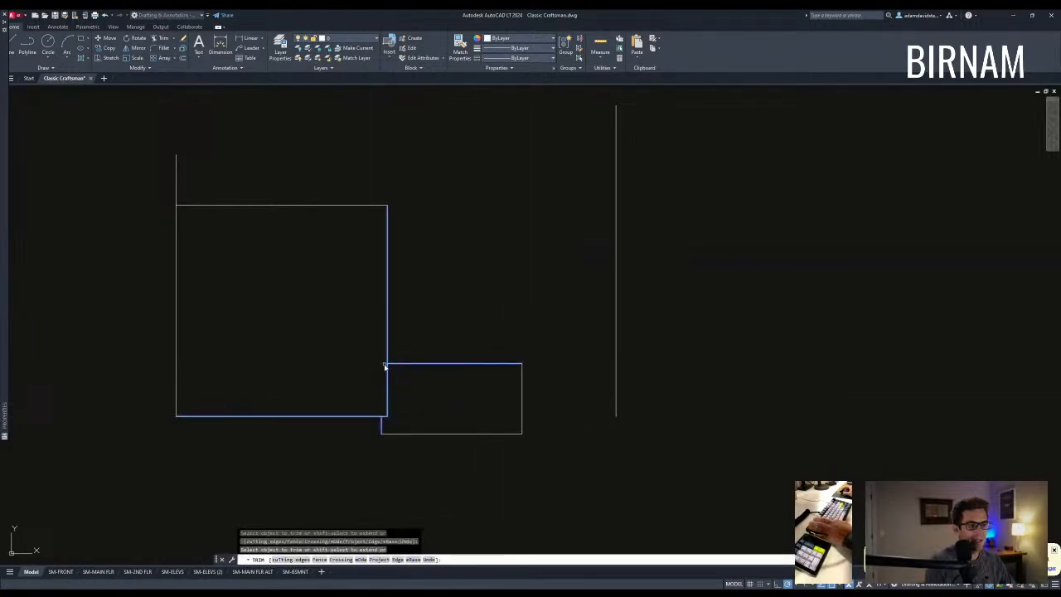
click(384, 364)
key(Escape)
key(Escape)
Draw a horizontal line from the projection's upper right corner across to the far right vertical line.
scroll(506, 398, down, 1)
text(a)
key(space)
click(516, 376)
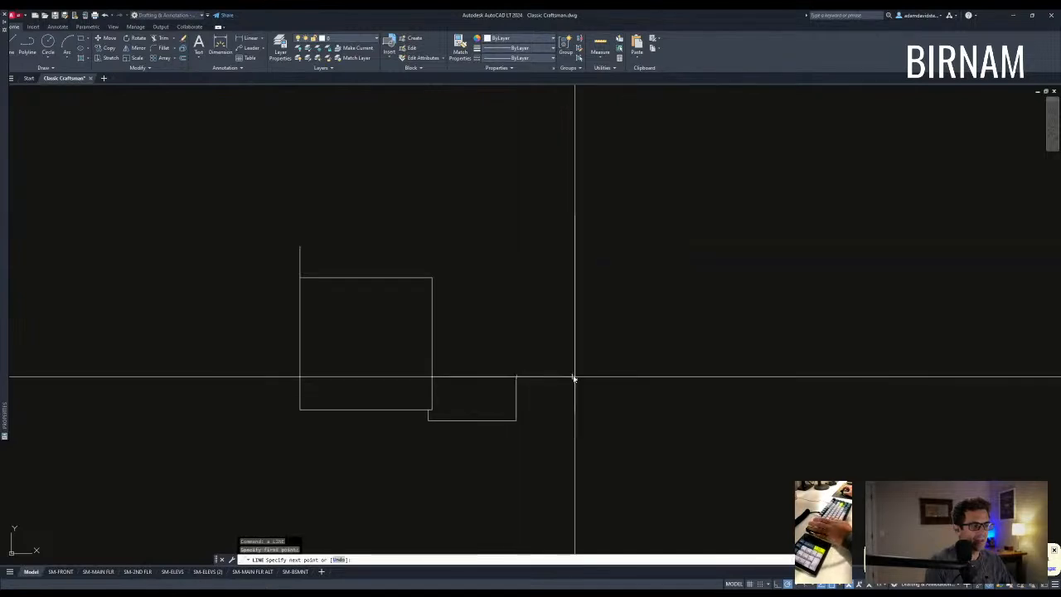
click(572, 378)
key(Escape)
Trim the far right vertical line below the new horizontal line.
text(tr)
key(space)
click(576, 404)
key(Escape)
key(Escape)
Erase the horizontal line between the projection's upper right corner and the far right vertical line.
click(472, 384)
click(688, 354)
text(e)
key(space)
key(Escape)
key(Escape)
Extend the projection's upper line to the far right vertical line.
text(ex)
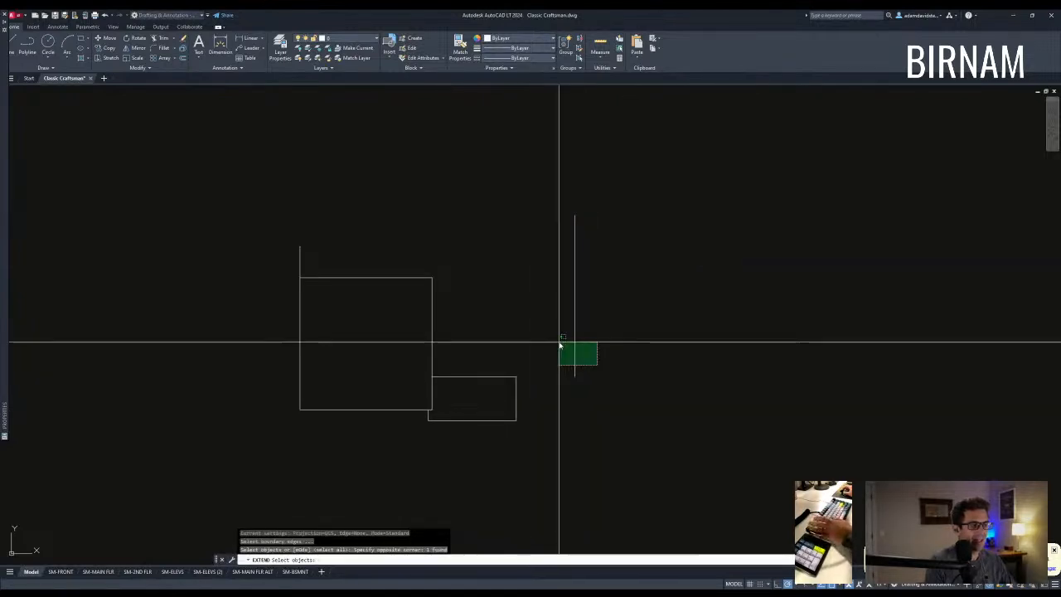
key(Escape)
key(Escape)
Offset the square's left, top and right lines by 6 inches to create the wall thickness.
middle_drag(480, 389, 516, 393)
middle_drag(456, 317, 447, 355)
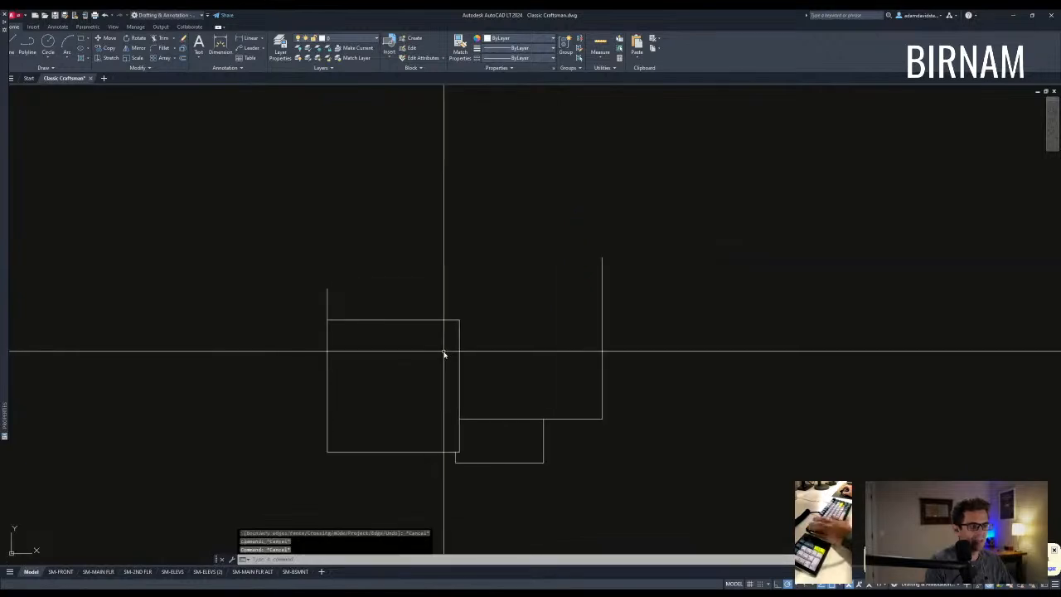
text(o)
key(space)
text(6)
key(space)
click(338, 309)
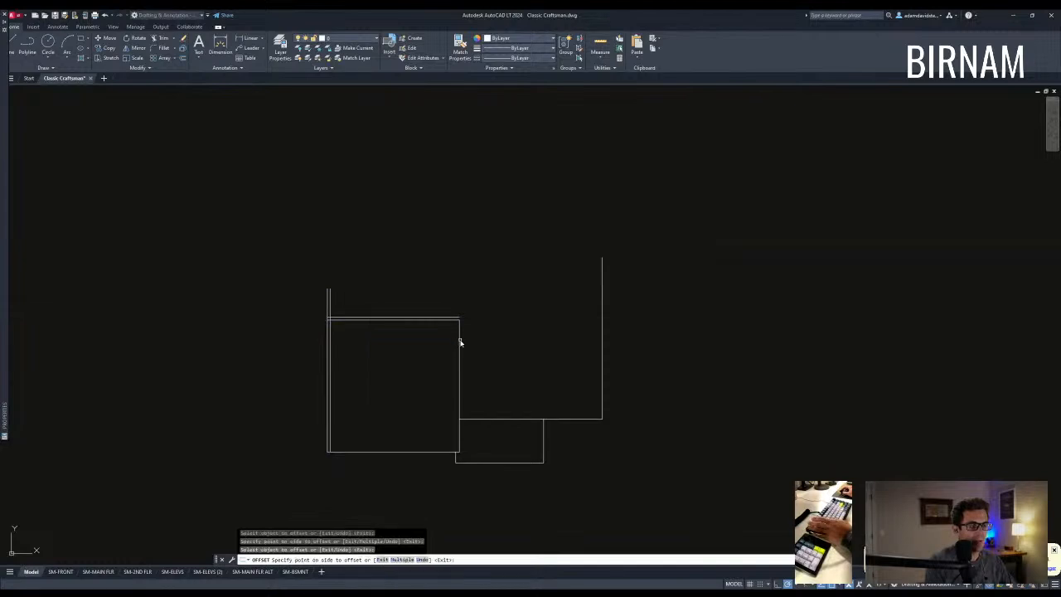
click(443, 401)
click(459, 403)
key(Escape)
key(Escape)
key(Escape)
Erase the surplus offset line outside the square's right wall.
scroll(477, 435, up, 2)
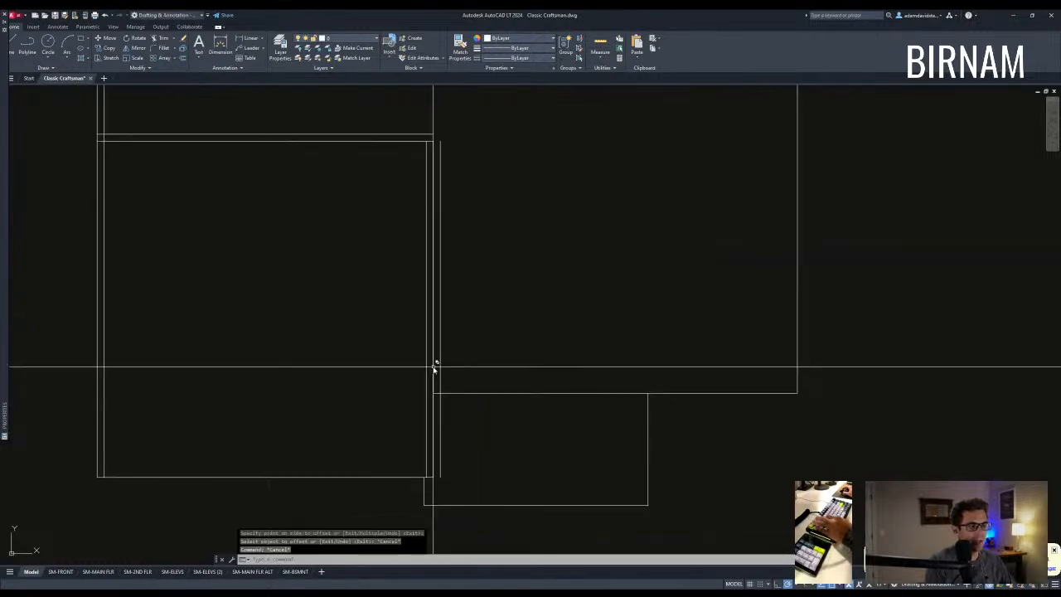
click(434, 369)
click(463, 398)
key(e)
key(Return)
click(447, 347)
click(439, 341)
text(e)
key(Return)
key(Escape)
Offset the square's bottom line 6 inches inward.
middle_drag(432, 436, 448, 392)
text(f)
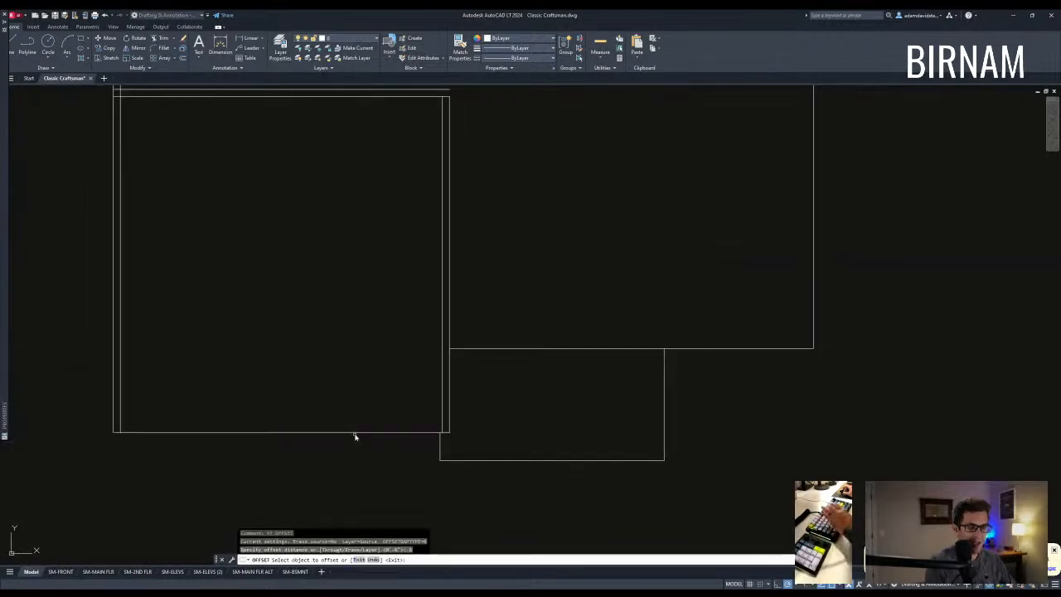
scroll(395, 374, down, 2)
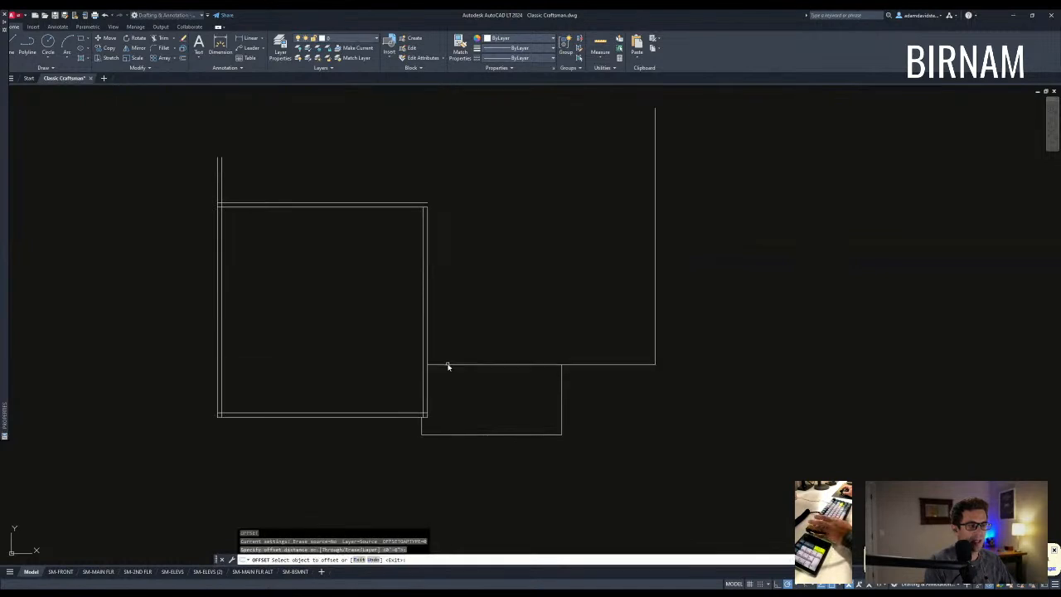
Offset the horizontal wall line right of the square and the far right vertical line 6 inches inward.
scroll(469, 365, down, 2)
text(o)
key(Return)
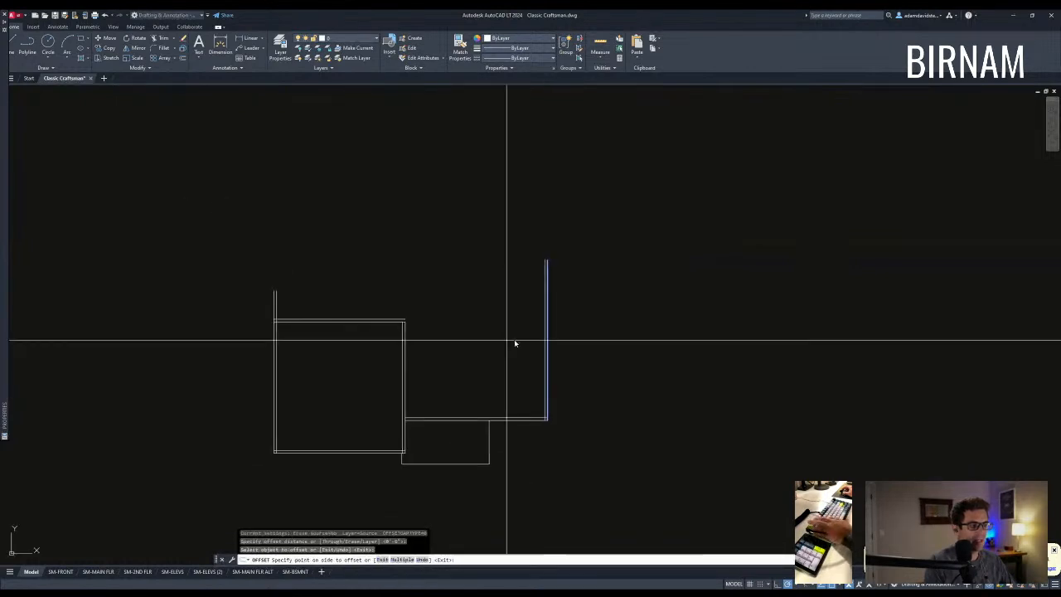
click(547, 340)
click(506, 359)
key(Escape)
mouse_move(470, 385)
middle_down()
mouse_move(496, 436)
mouse_move(491, 374)
middle_up()
middle_drag(481, 429, 481, 415)
key(Escape)
key(Escape)
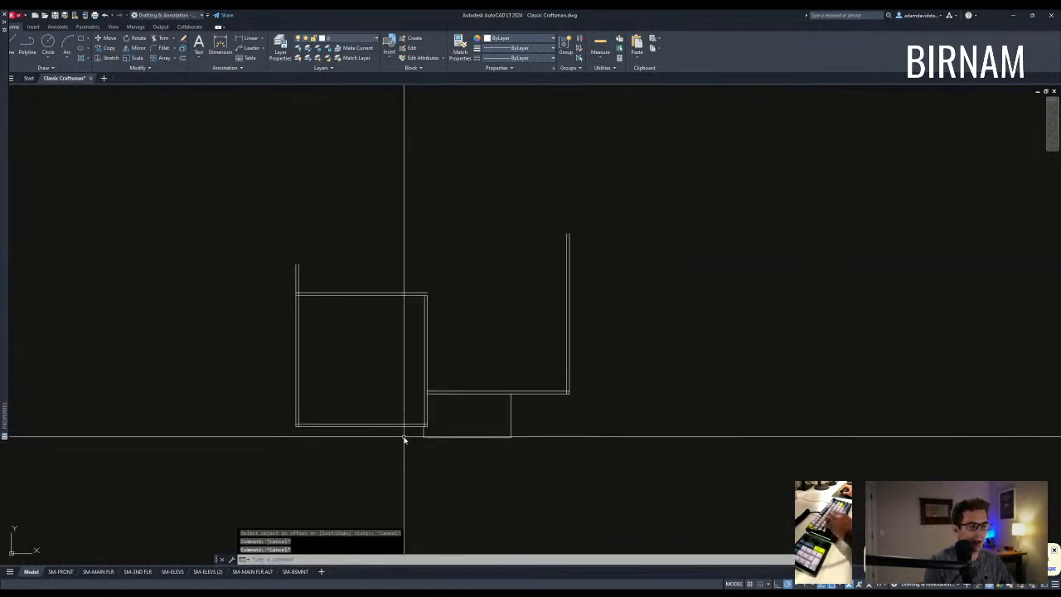
Fillet the inner wall lines at the square's bottom into clean corners.
text(f)
key(Return)
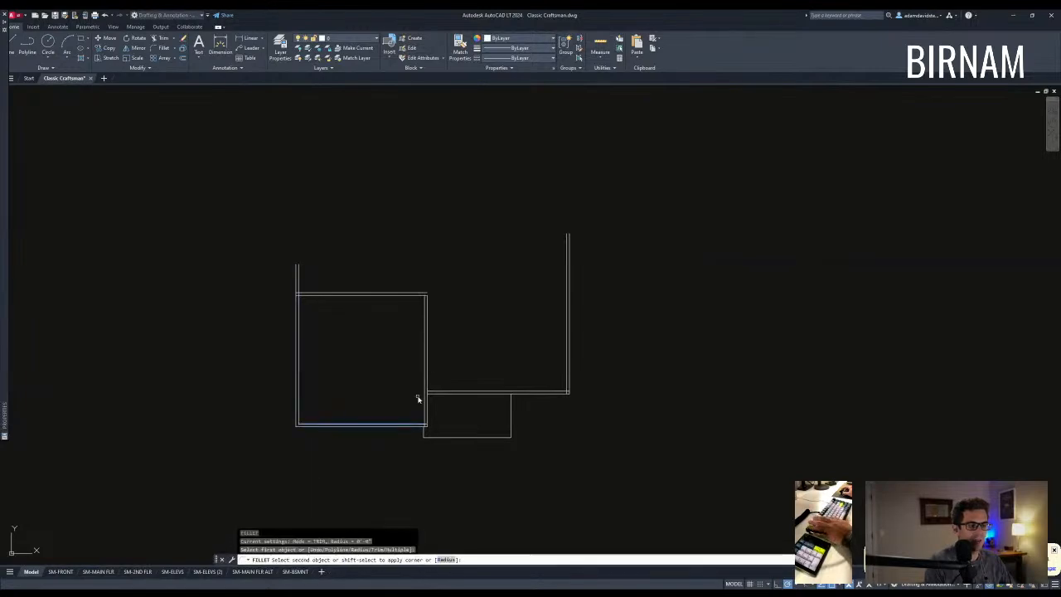
click(428, 404)
Trim the overlapping lines where the horizontal wall meets the square's right wall.
text(tr)
key(Return)
scroll(445, 360, up, 4)
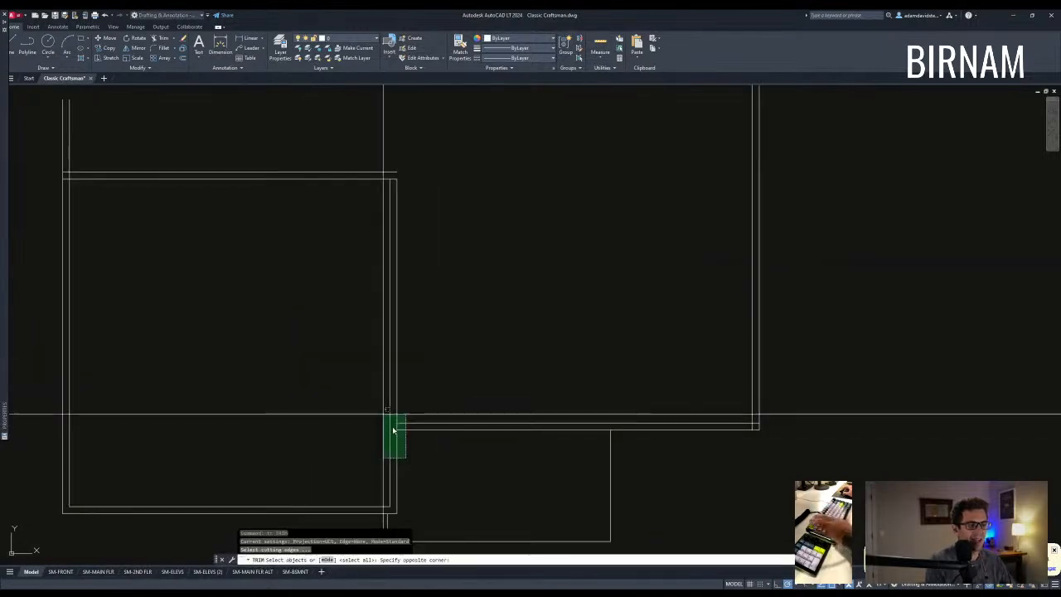
scroll(405, 426, up, 4)
click(387, 425)
scroll(406, 426, down, 4)
key(Escape)
Fillet the inner and outer wall lines at the square's upper right corner into sharp corners.
text(f)
key(Return)
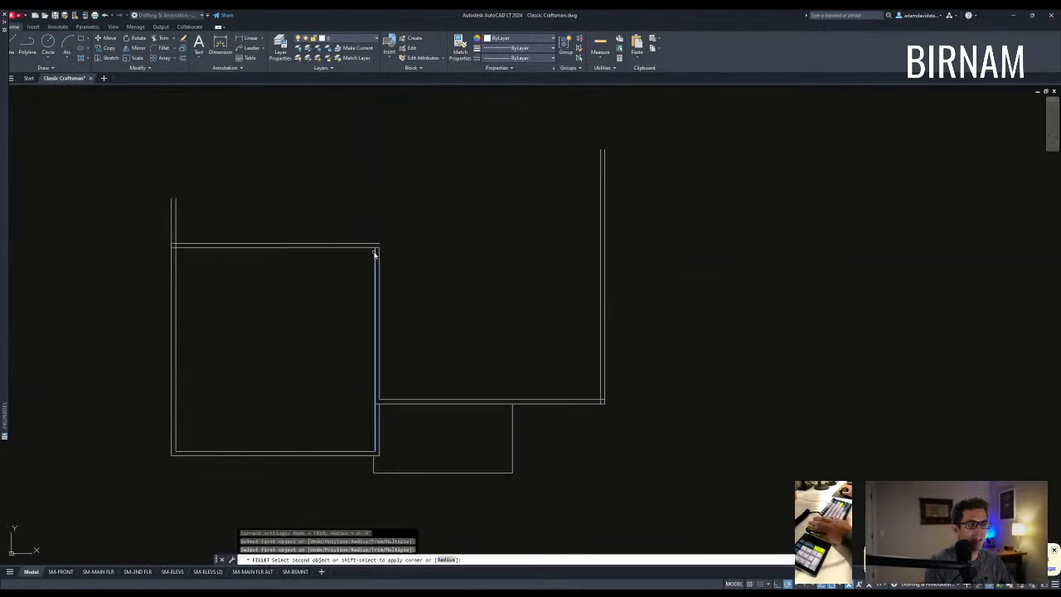
click(373, 247)
key(Return)
click(370, 247)
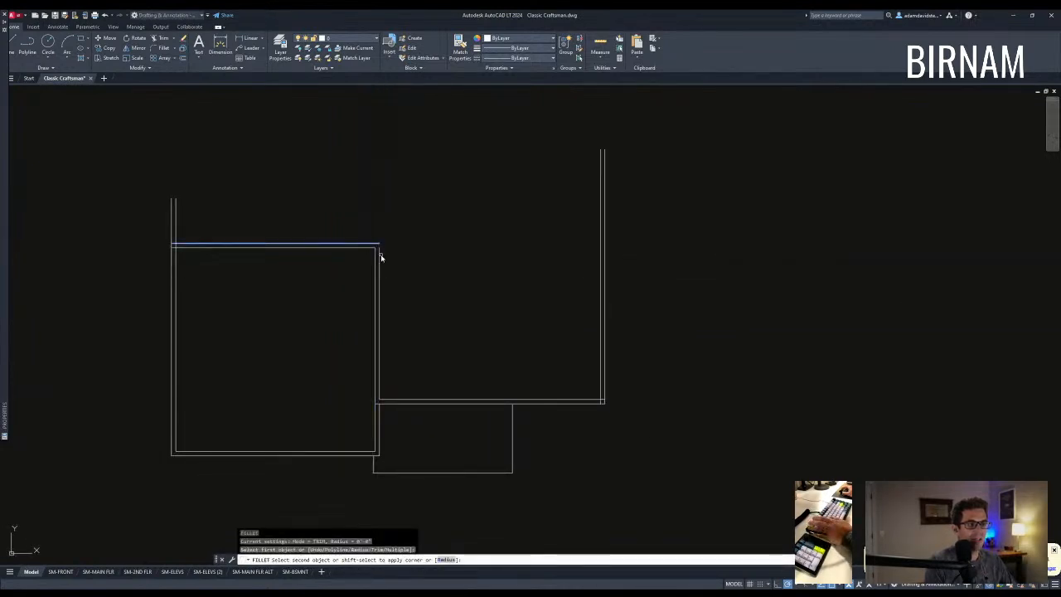
key(Escape)
scroll(439, 371, down, 2)
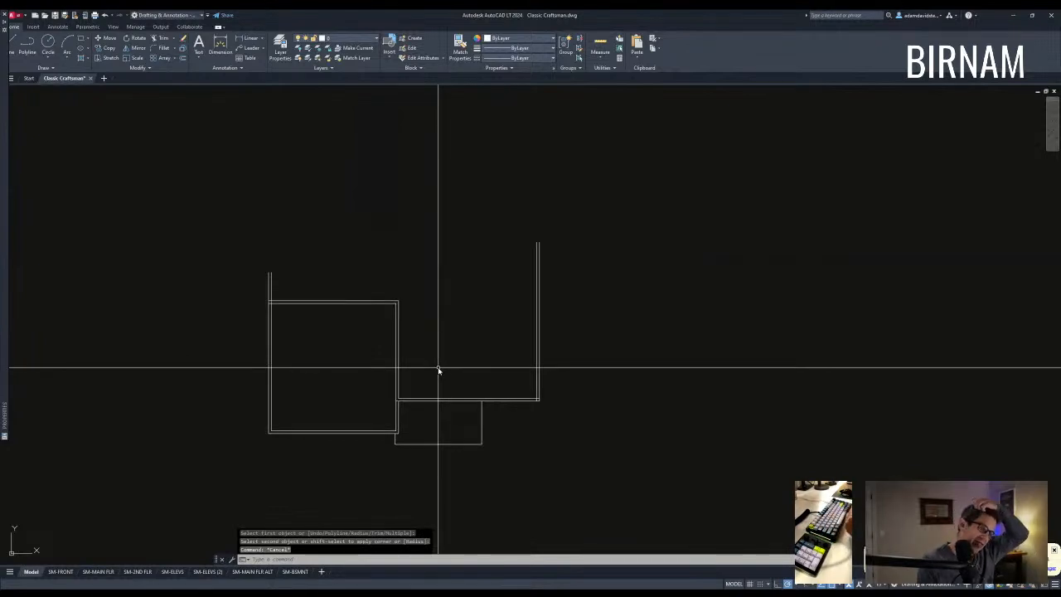
key(Escape)
key(Escape)
click(449, 415)
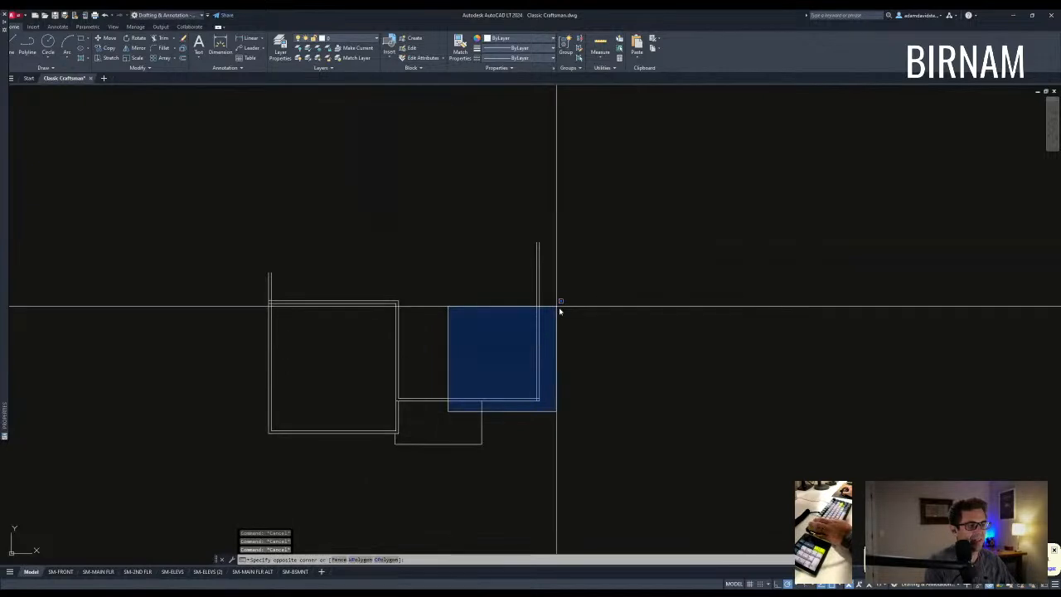
key(Escape)
key(Escape)
Fillet the inner lines of the horizontal wall and the far right wall into a sharp corner.
key(space)
click(534, 399)
click(538, 386)
key(Escape)
middle_drag(420, 376, 444, 389)
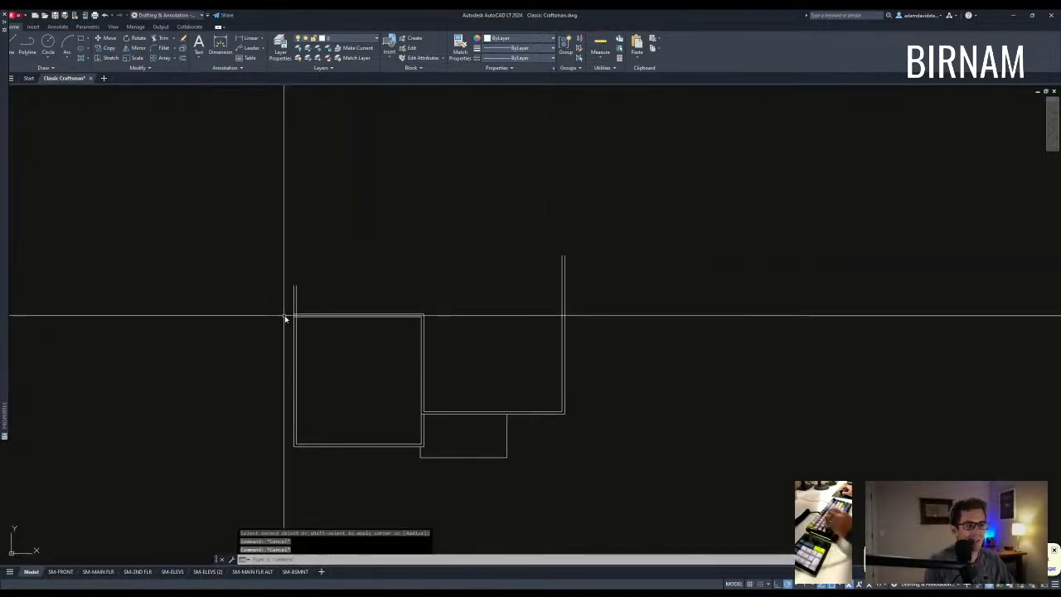
Trim the overlapping wall lines at the square's upper left corner, where the left wall meets the horizontal wall.
scroll(284, 318, up, 1)
text(tr)
key(space)
click(343, 336)
click(296, 310)
key(space)
scroll(304, 315, up, 3)
drag(304, 311, 288, 308)
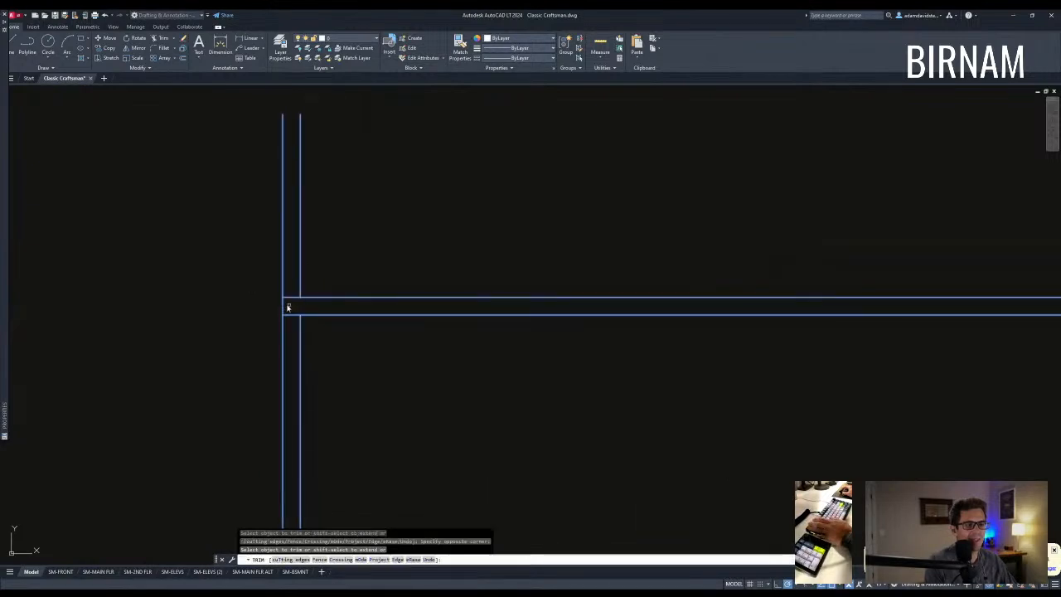
key(Escape)
key(Escape)
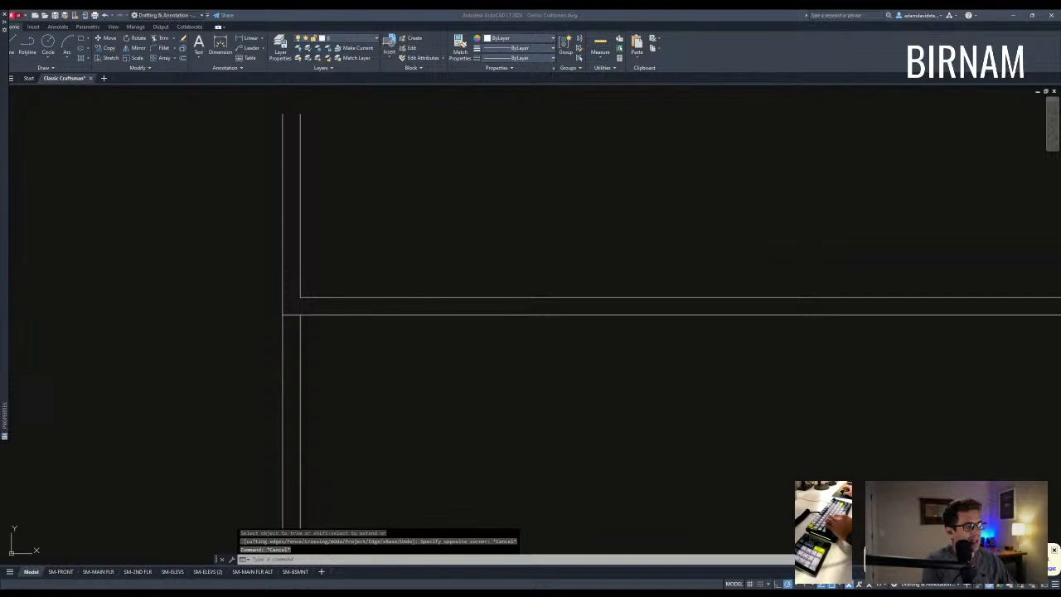
key(Escape)
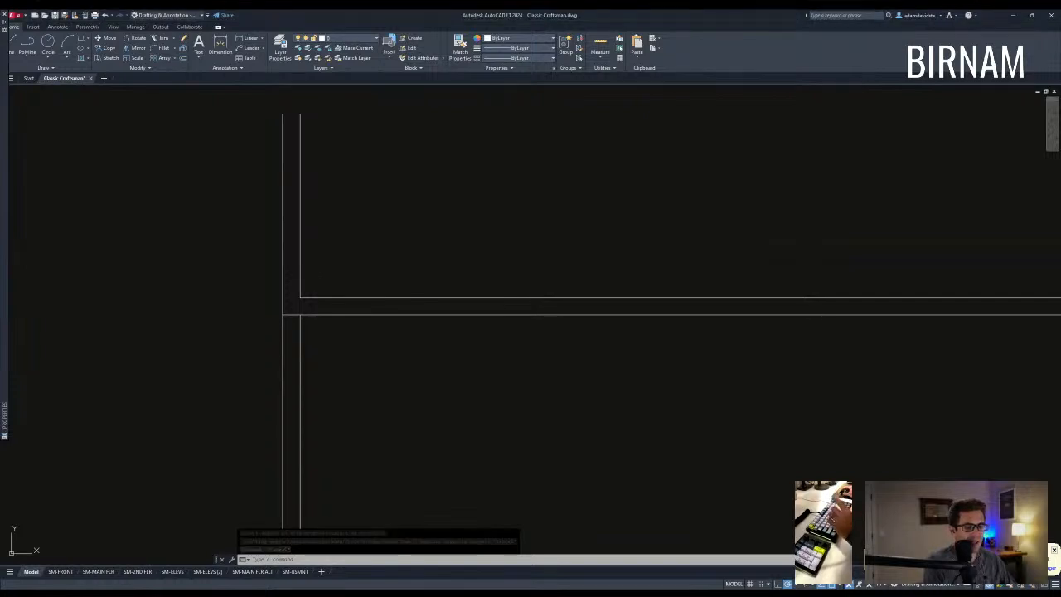
scroll(481, 385, down, 5)
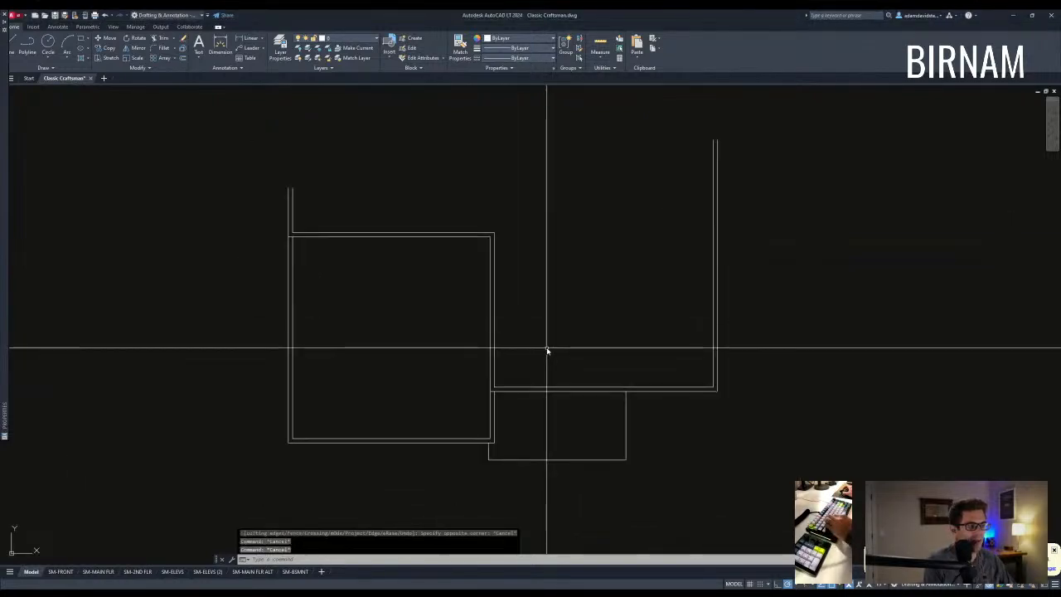
click(523, 434)
scroll(587, 321, down, 3)
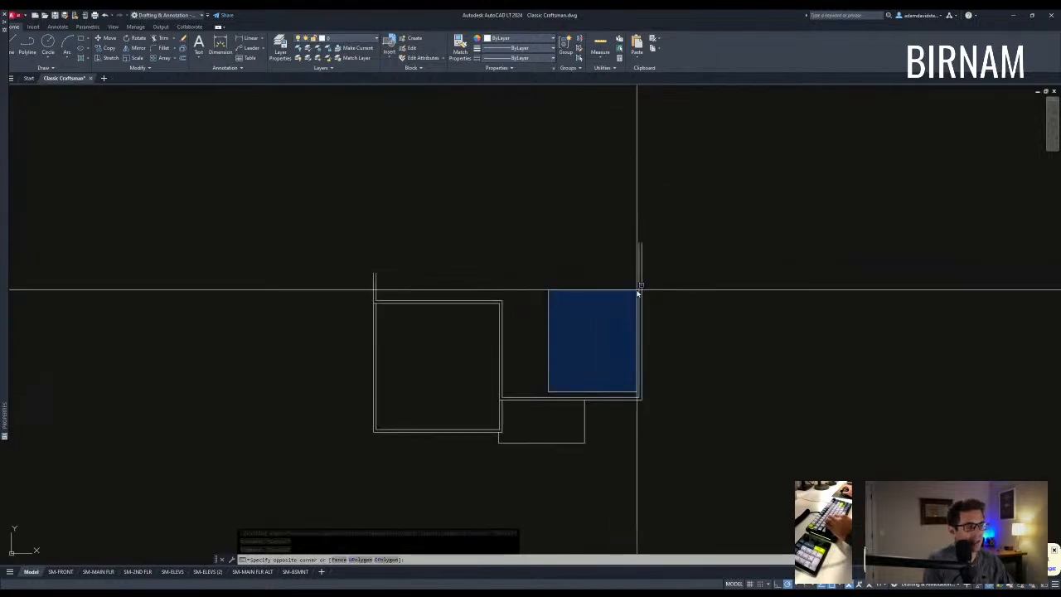
key(Escape)
key(Escape)
middle_drag(584, 371, 538, 391)
middle_drag(466, 364, 467, 381)
middle_drag(420, 351, 429, 360)
middle_drag(358, 307, 361, 322)
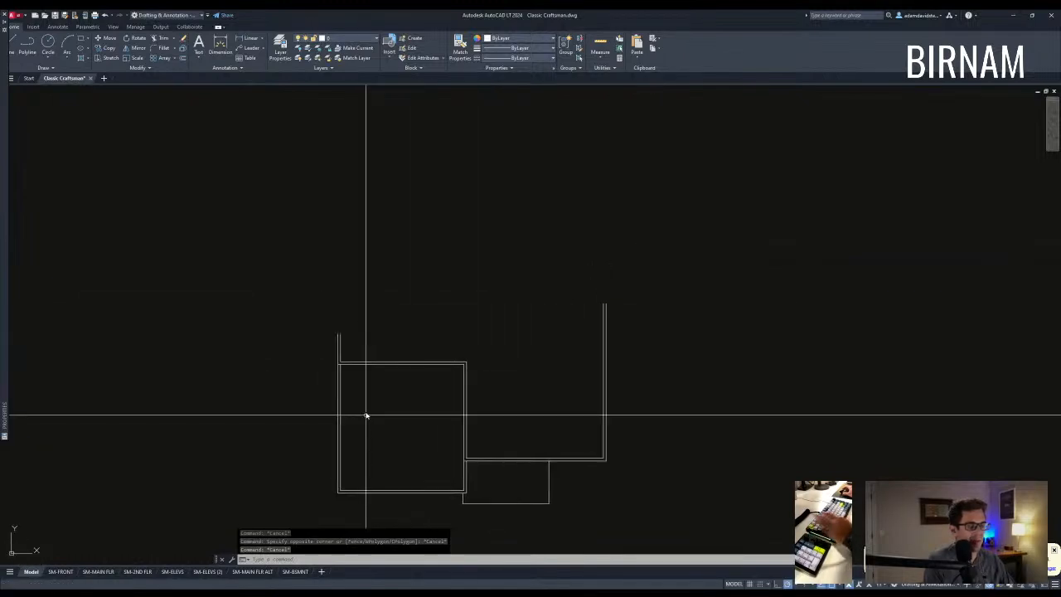
key(Escape)
key(Escape)
click(320, 394)
key(Escape)
key(Escape)
key(Escape)
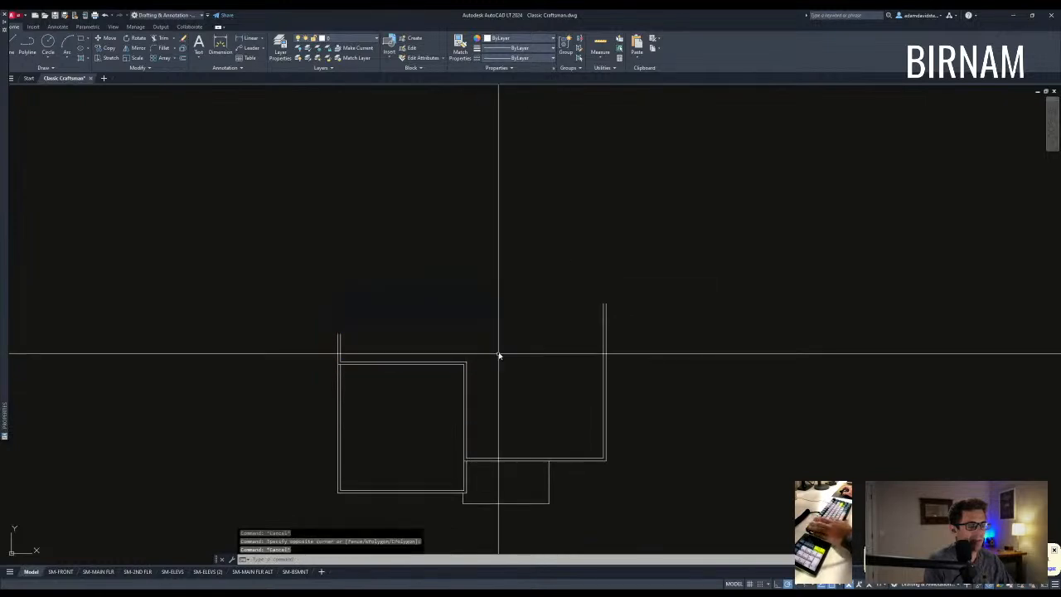
middle_drag(527, 371, 525, 378)
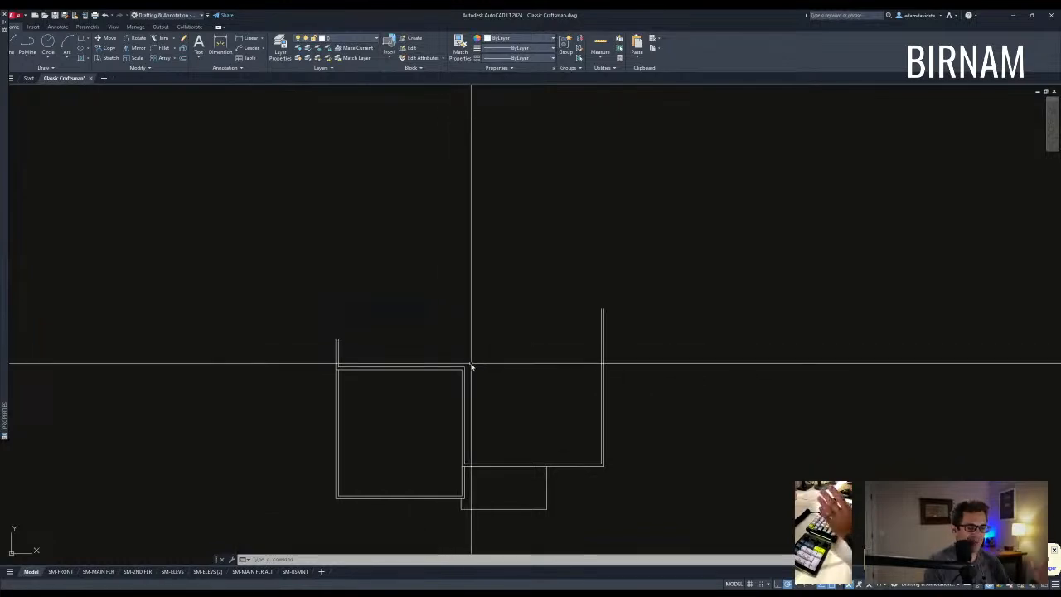
key(Escape)
middle_drag(522, 490, 481, 481)
scroll(439, 431, up, 2)
text(s)
key(Return)
click(514, 436)
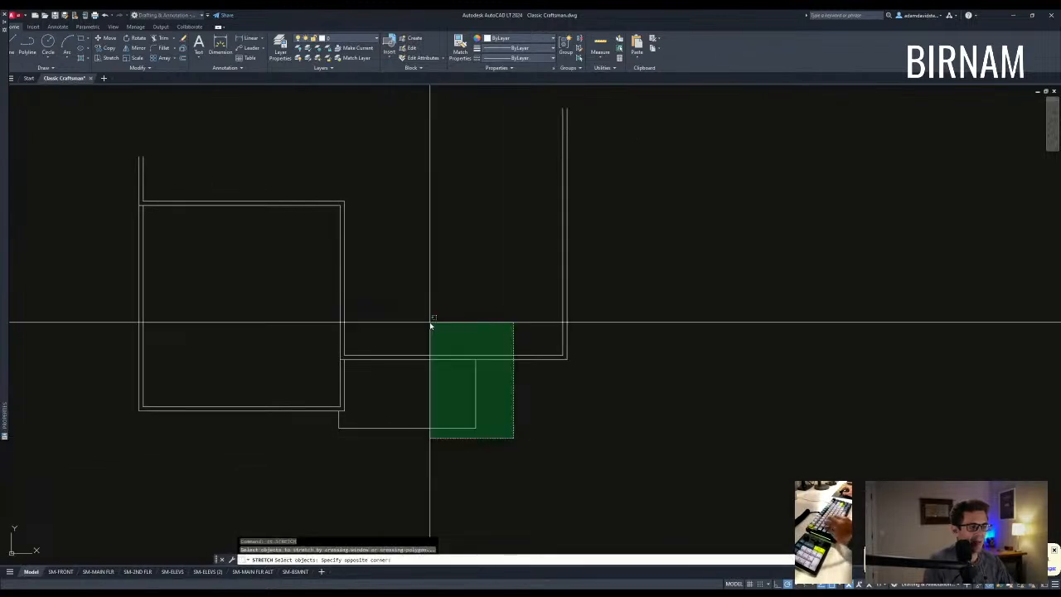
click(431, 322)
key(Return)
click(489, 304)
key(Escape)
Measure the width of the square room along its bottom outer wall.
text(di)
key(Return)
click(139, 410)
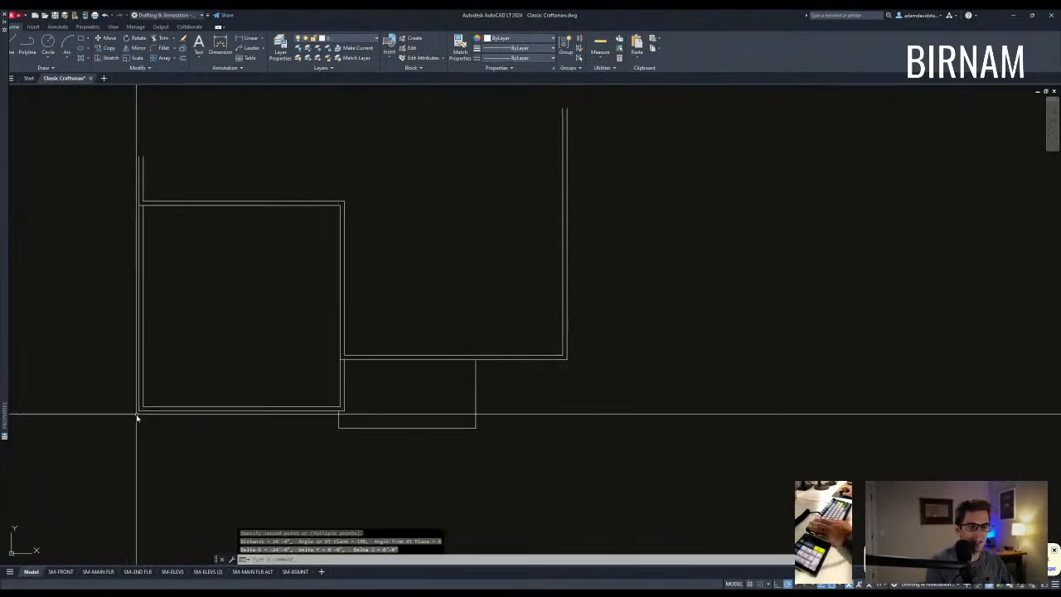
key(Escape)
scroll(366, 448, down, 4)
scroll(366, 447, up, 4)
key(Escape)
key(Escape)
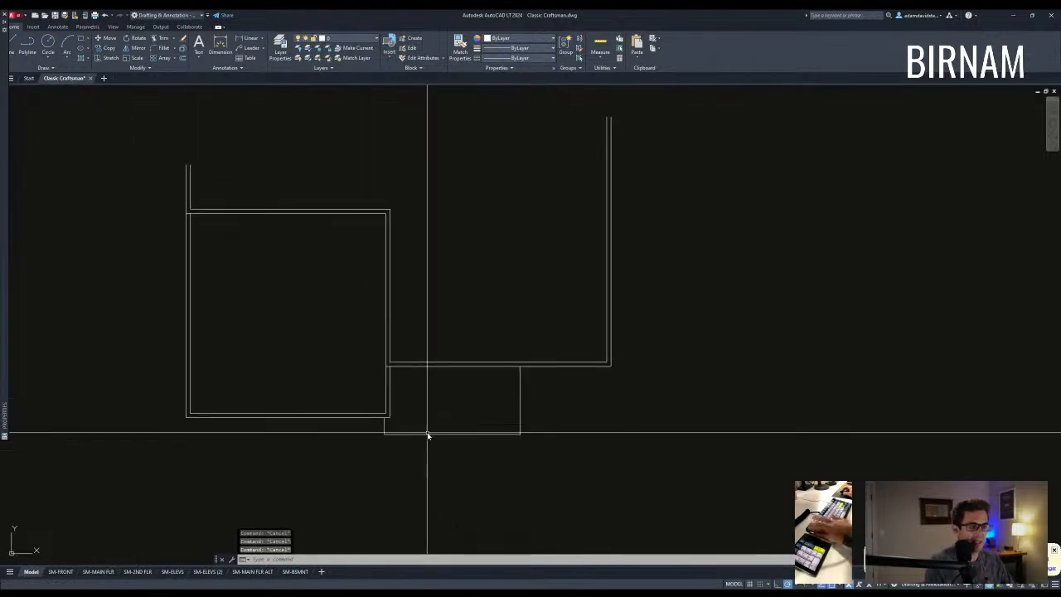
Stretch the porch rectangle's right edge inward to a 14'-0" width and measure its front edge.
text(s)
key(Return)
click(536, 471)
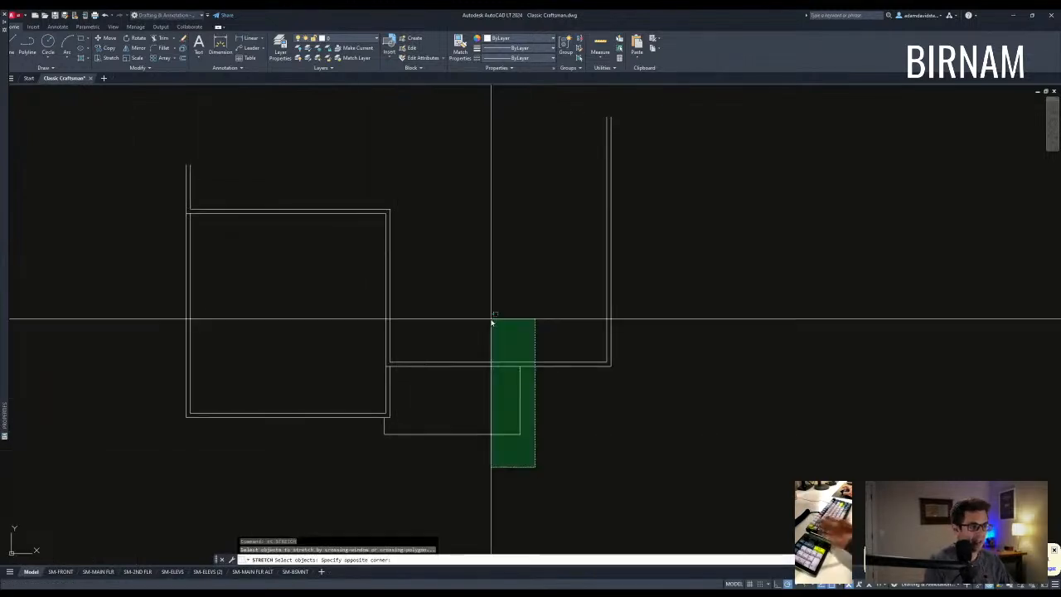
key(Return)
text(di)
key(Return)
click(504, 433)
click(386, 434)
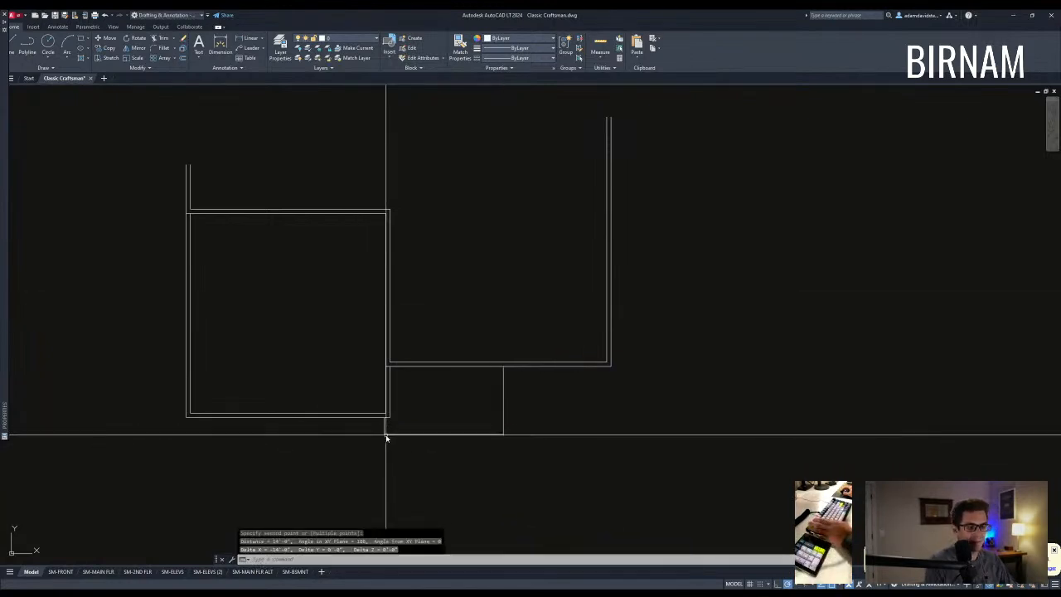
Stretch the porch rectangle's right edge inward by another 24 inches.
text(s)
key(Return)
key(Return)
click(503, 296)
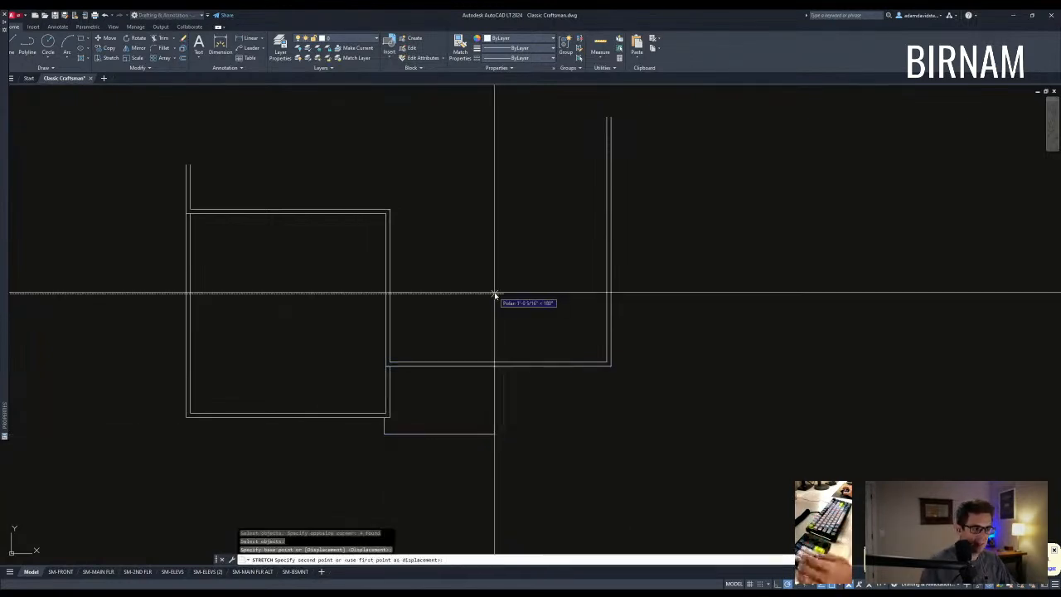
text(24)
key(Return)
Offset the outer line of the front wall 6 feet downward for the porch's front edge.
text(o)
key(Return)
text(6)
key(Return)
click(504, 368)
click(521, 410)
key(Escape)
Trim the offset line where it crosses the porch rectangle.
text(tr)
key(Return)
click(499, 421)
click(437, 396)
click(463, 418)
key(Escape)
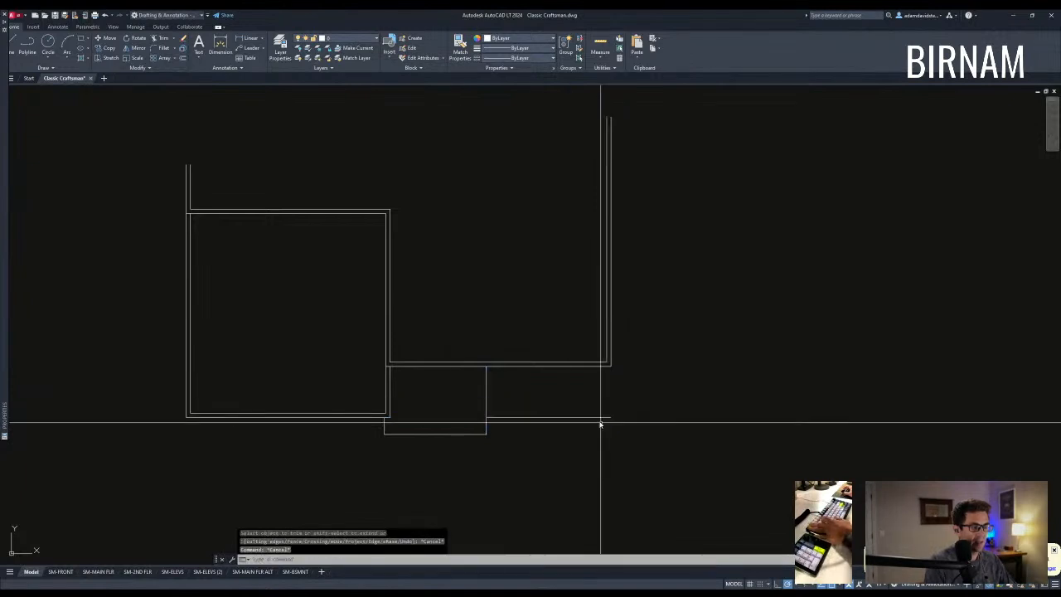
Draw a vertical line from the far right wall's lower outer corner down to the offset porch edge.
text(a)
key(Return)
click(611, 365)
key(Escape)
Trim the porch rectangle's right edge above the offset line to merge both porch areas into one outline.
text(tr)
key(Return)
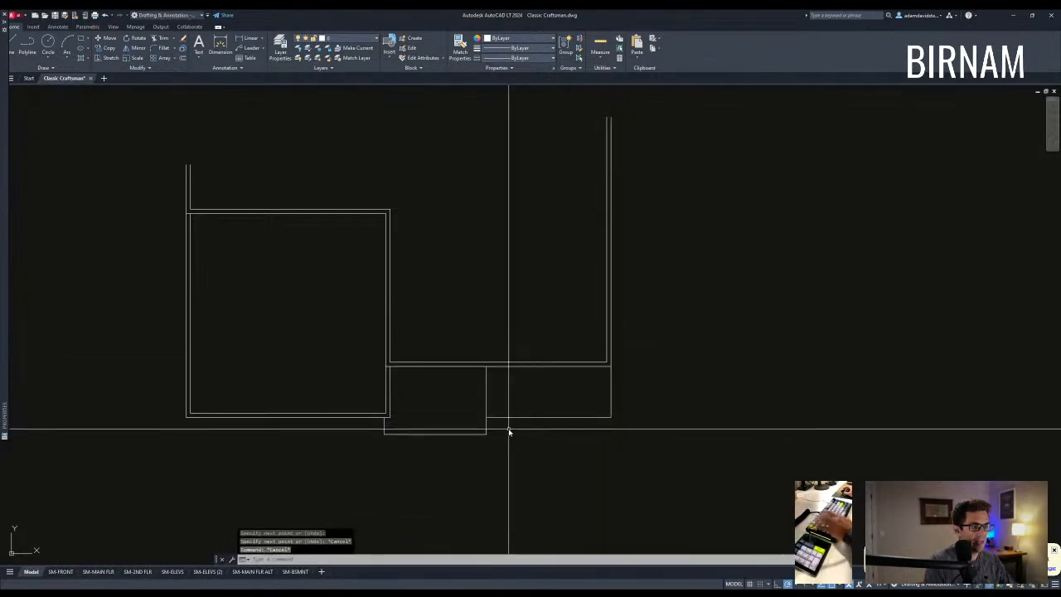
scroll(448, 386, down, 3)
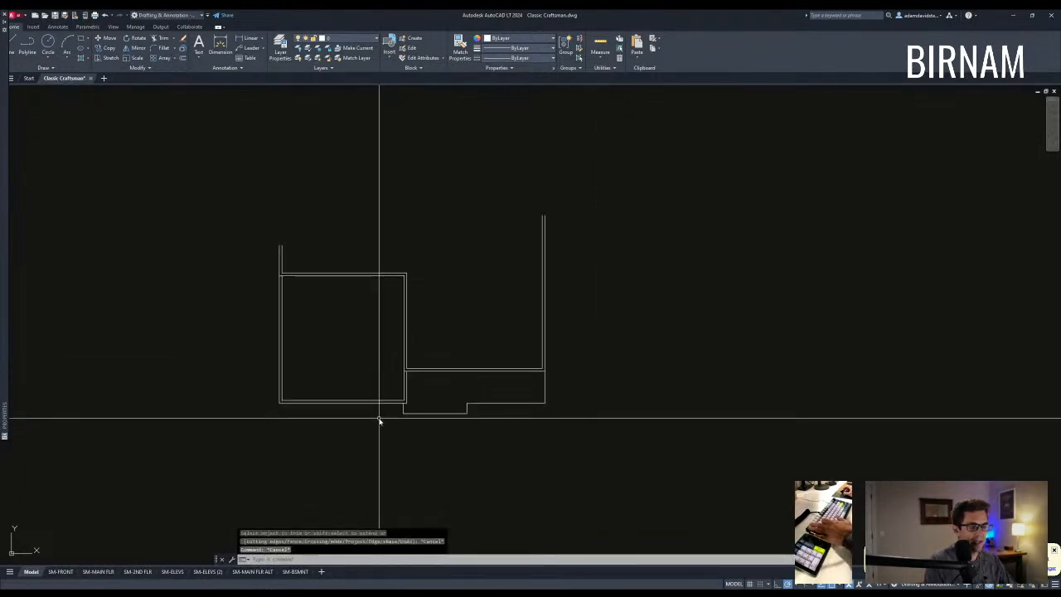
scroll(379, 422, up, 3)
key(Escape)
scroll(467, 414, down, 3)
Draw a vertical line from the midpoint of the porch projection's front edge up through the front wall.
text(l)
key(Return)
click(414, 391)
click(414, 304)
key(Escape)
scroll(425, 358, up, 3)
Trim the vertical centre line to the short segment between the two front wall lines.
text(tr)
key(Return)
click(426, 372)
click(400, 319)
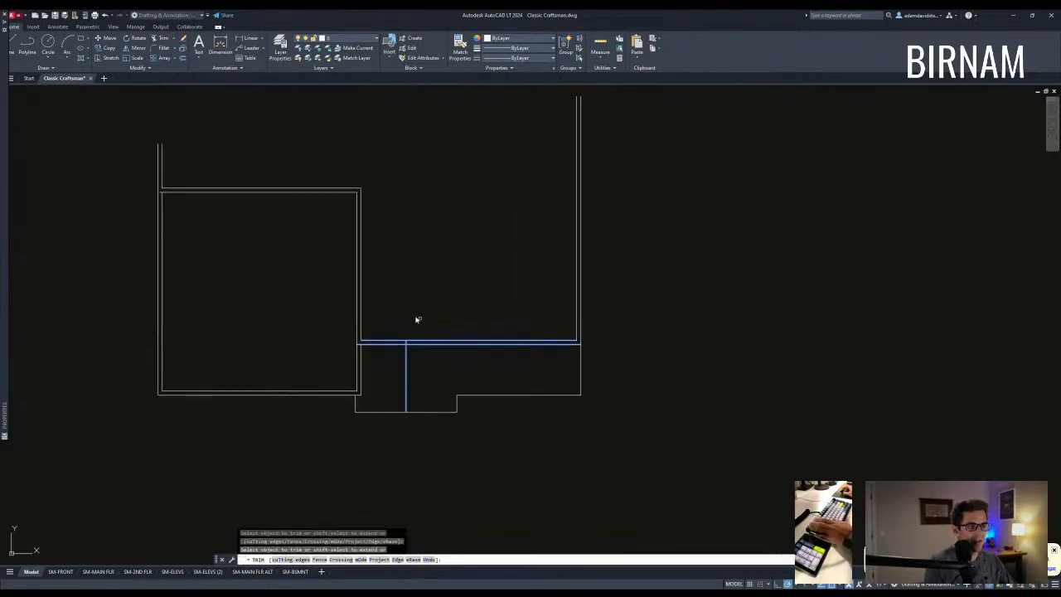
Copy the short segment sideways within the front wall to mark the entry door's jambs.
click(386, 363)
click(442, 307)
text(co)
key(Return)
click(418, 300)
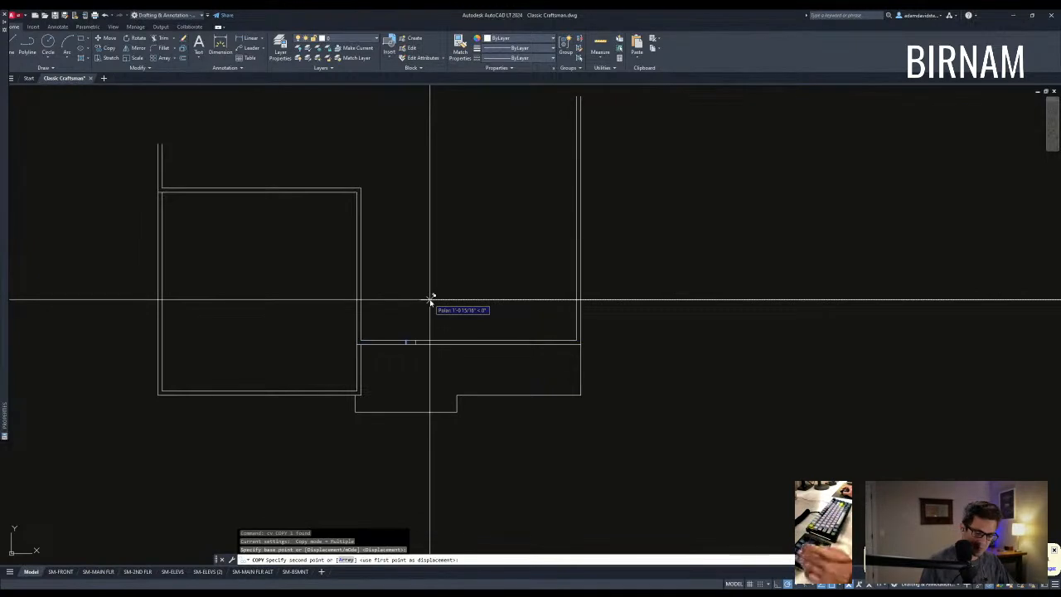
key(Return)
key(Escape)
Erase the middle segment between the two door jamb lines in the front wall.
scroll(410, 351, up, 1)
click(391, 357)
click(424, 304)
text(e)
key(Return)
key(ctrl+z)
key(Escape)
key(Escape)
scroll(455, 398, down, 2)
scroll(462, 384, up, 2)
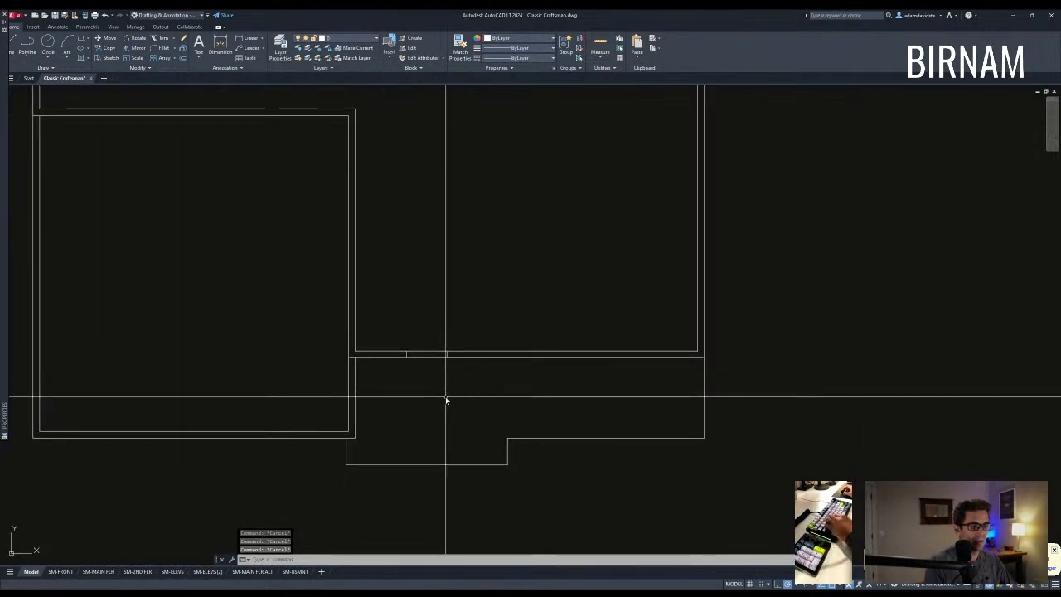
Mirror the square's right outer wall line about the porch projection's vertical centre, keeping the original.
scroll(444, 386, down, 2)
mouse_move(435, 408)
middle_down()
mouse_move(436, 360)
mouse_move(437, 369)
middle_up()
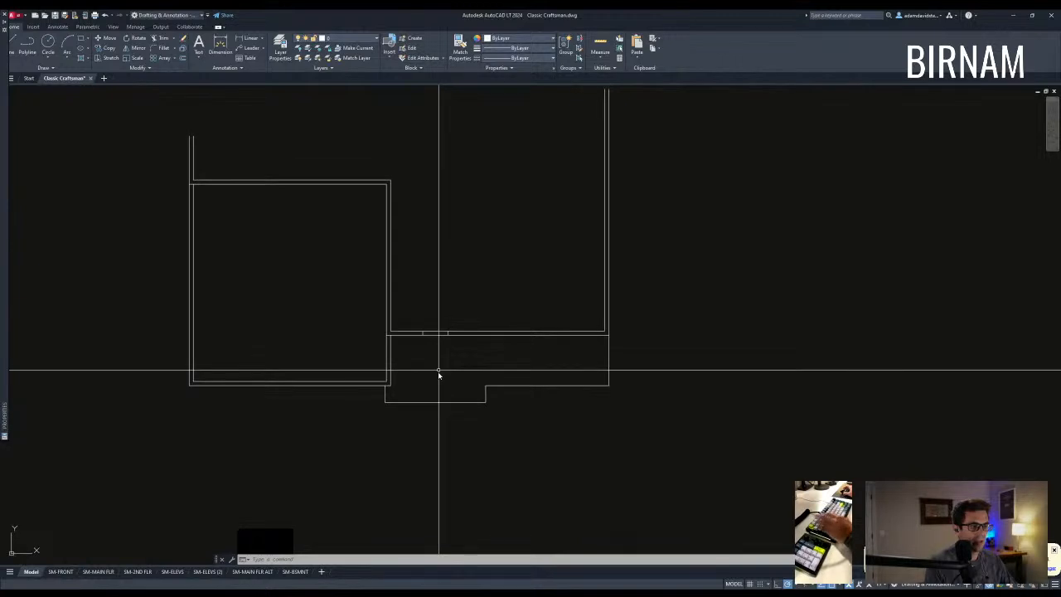
scroll(438, 371, up, 3)
scroll(443, 334, down, 3)
click(365, 334)
text(mi)
key(Return)
click(409, 417)
click(411, 385)
text(n)
key(Return)
key(Escape)
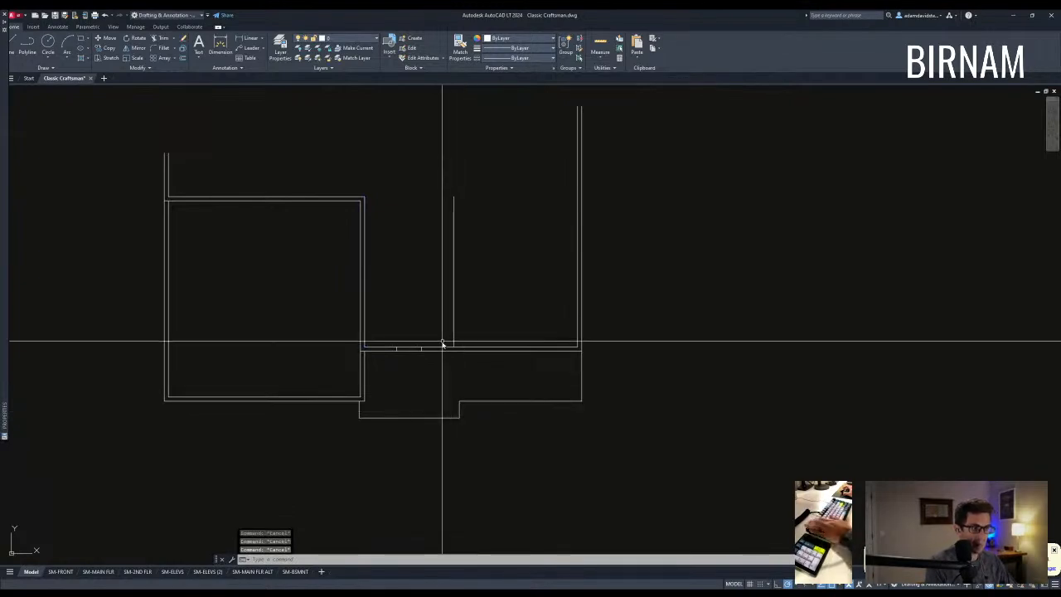
Offset the mirrored wall line 3.5 inches to the right to form an interior wall.
text(o)
key(Return)
text(3.5)
key(Return)
click(465, 318)
key(Escape)
Measure the clear width between the new interior wall and the far right exterior wall.
text(di)
key(Return)
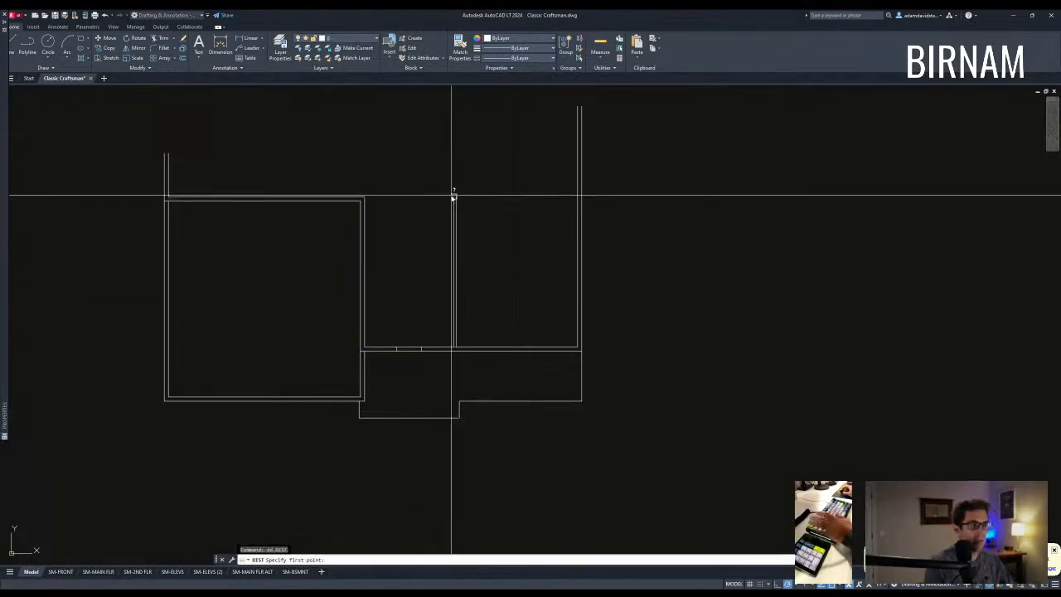
click(457, 197)
click(580, 197)
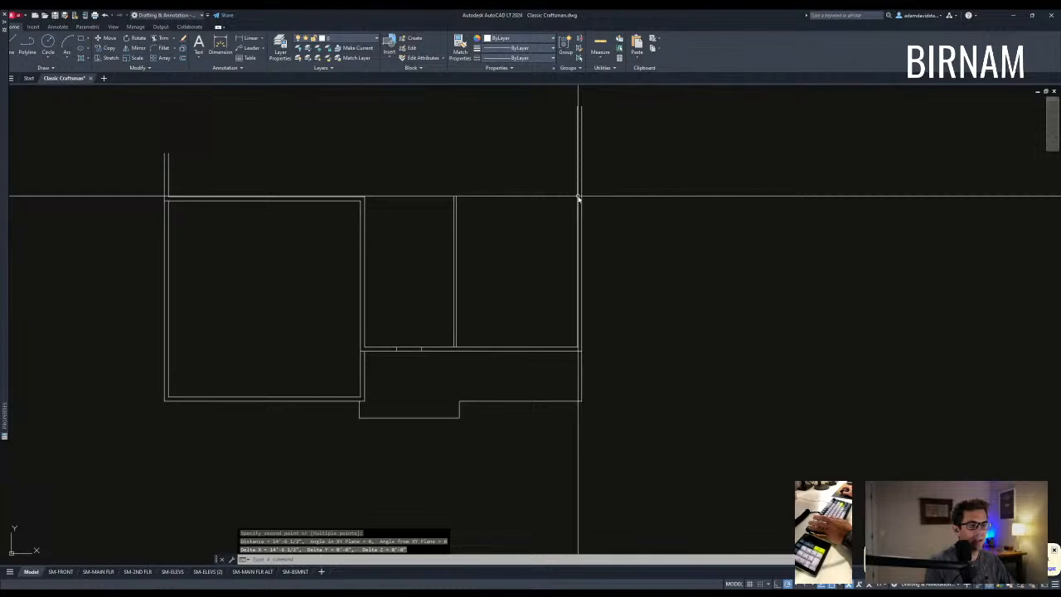
key(Escape)
key(Escape)
middle_drag(527, 273, 536, 311)
middle_drag(488, 359, 511, 379)
scroll(513, 379, down, 2)
click(516, 385)
key(Escape)
key(Escape)
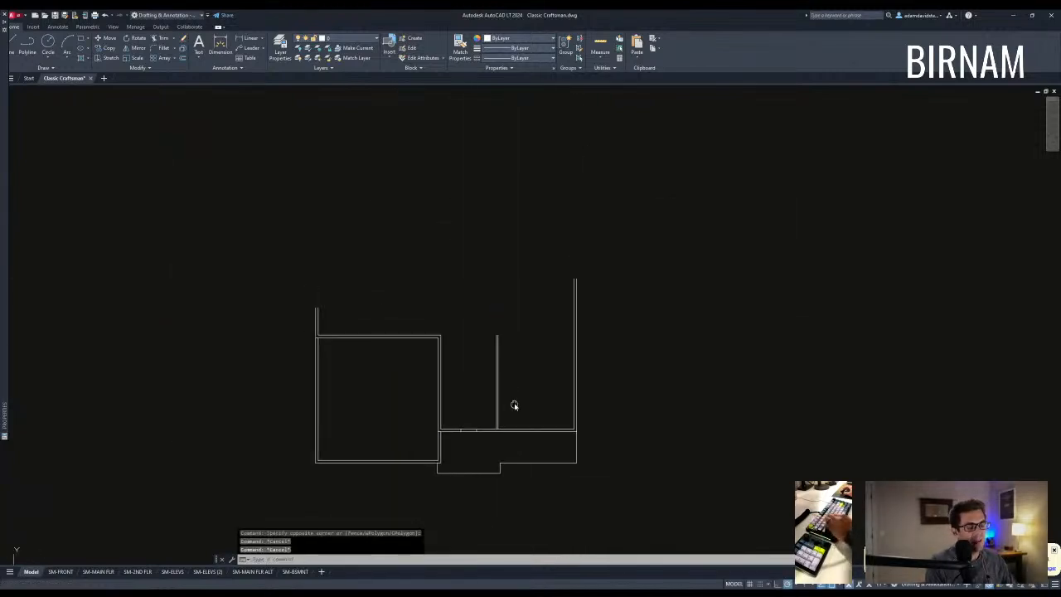
scroll(502, 415, up, 2)
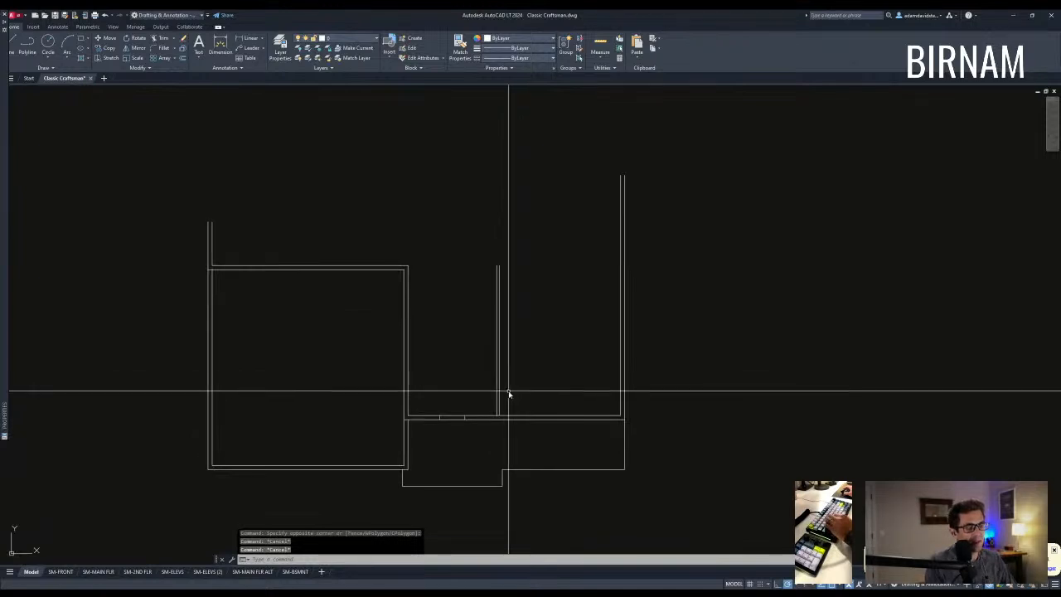
middle_drag(521, 351, 523, 389)
middle_drag(464, 289, 476, 332)
key(Escape)
middle_drag(496, 424, 494, 396)
middle_drag(499, 457, 481, 370)
middle_drag(453, 445, 462, 443)
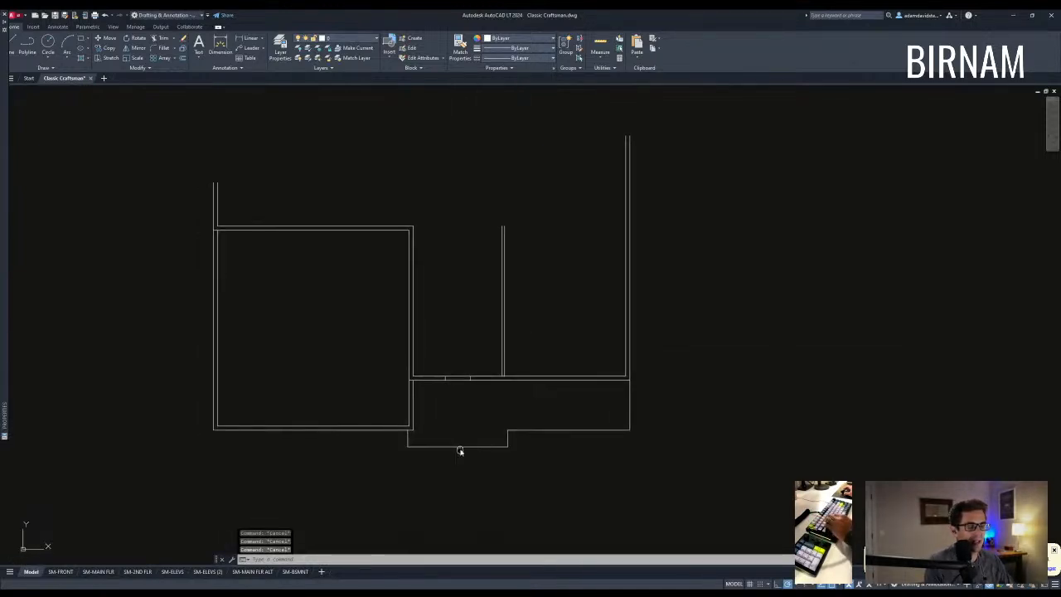
Stretch the square's right wall, the entry door, the interior wall and the porch projection 24 inches to the left.
text(s)
key(Return)
click(545, 473)
click(388, 156)
click(417, 160)
text(24)
key(Return)
key(Escape)
key(Escape)
key(Escape)
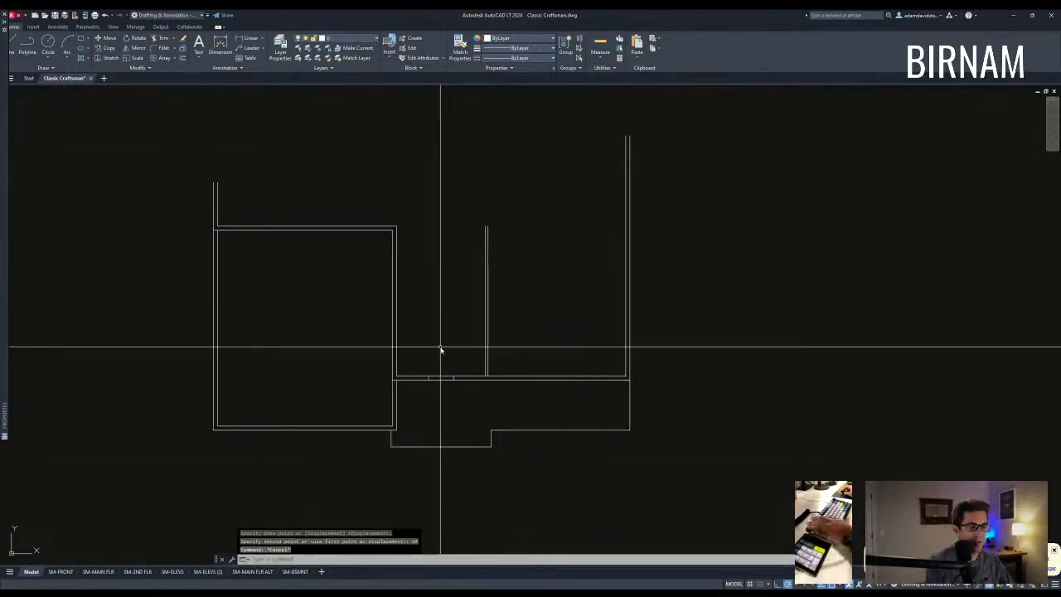
Measure the garage's interior diagonally between its inner corners to check width and depth.
middle_drag(404, 421, 409, 417)
text(dd)
key(Return)
click(398, 423)
click(223, 225)
key(Escape)
Stretch the garage's back wall and the short wall above it 24 inches upward.
middle_drag(223, 228, 344, 344)
key(Return)
click(483, 310)
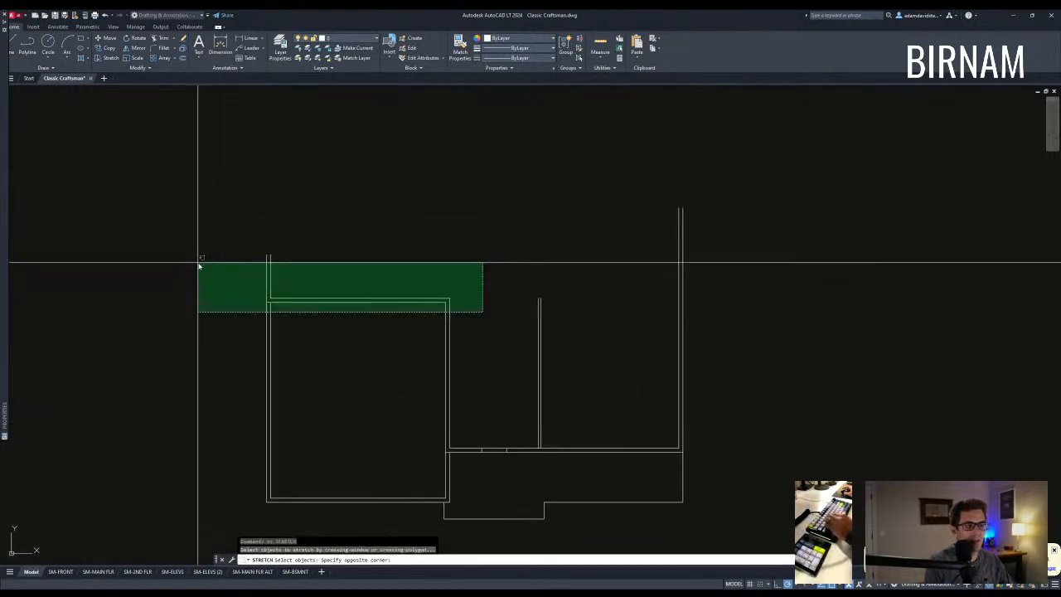
click(192, 229)
key(Return)
click(199, 255)
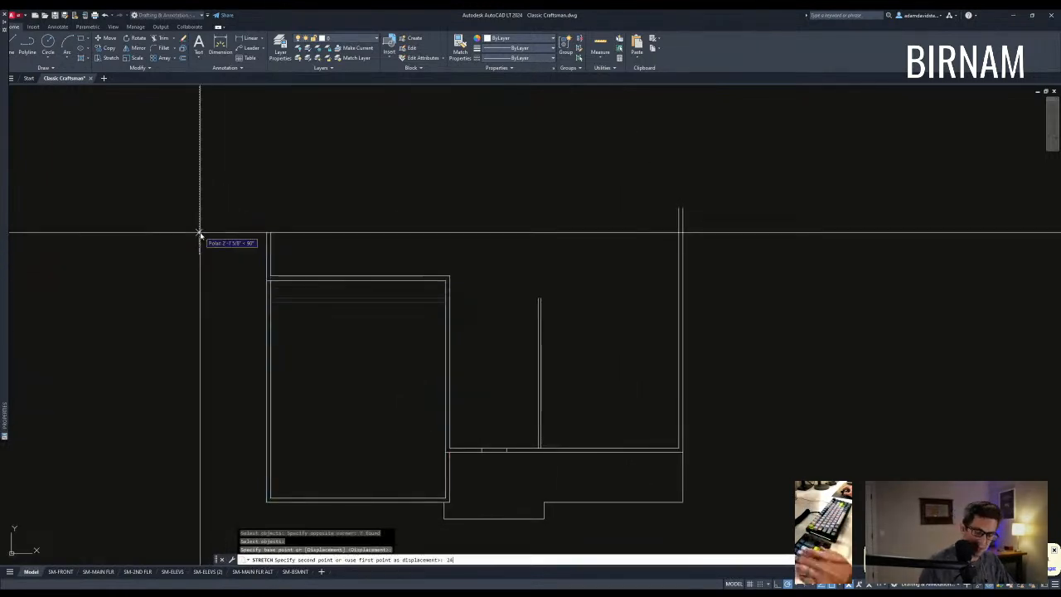
text(24)
key(Return)
key(Escape)
Measure the enlarged garage interior between its lower right and upper left inner corners.
middle_drag(319, 346, 321, 312)
text(dd)
key(Return)
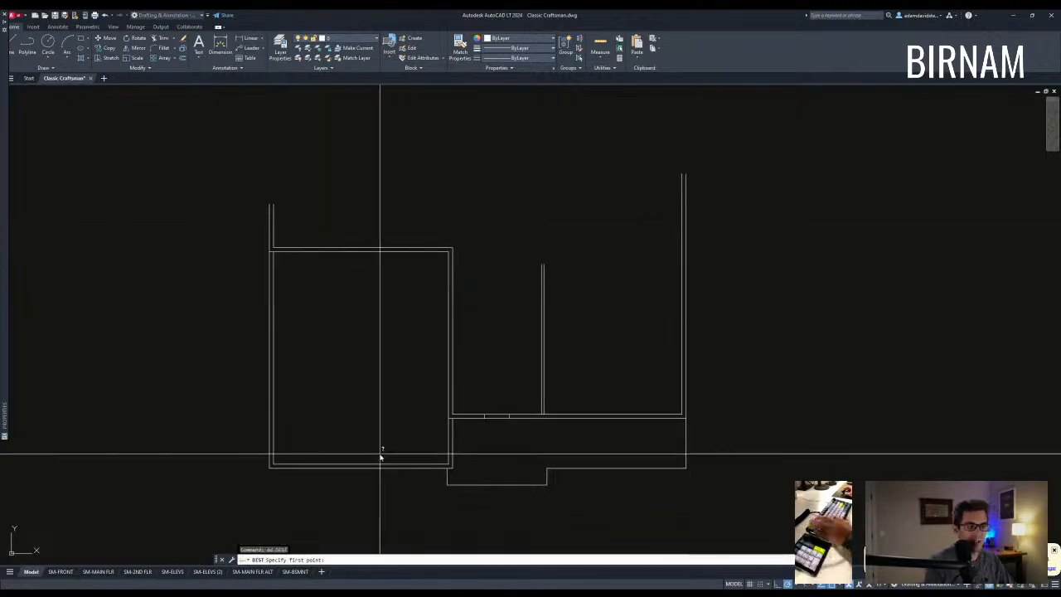
click(448, 464)
click(272, 250)
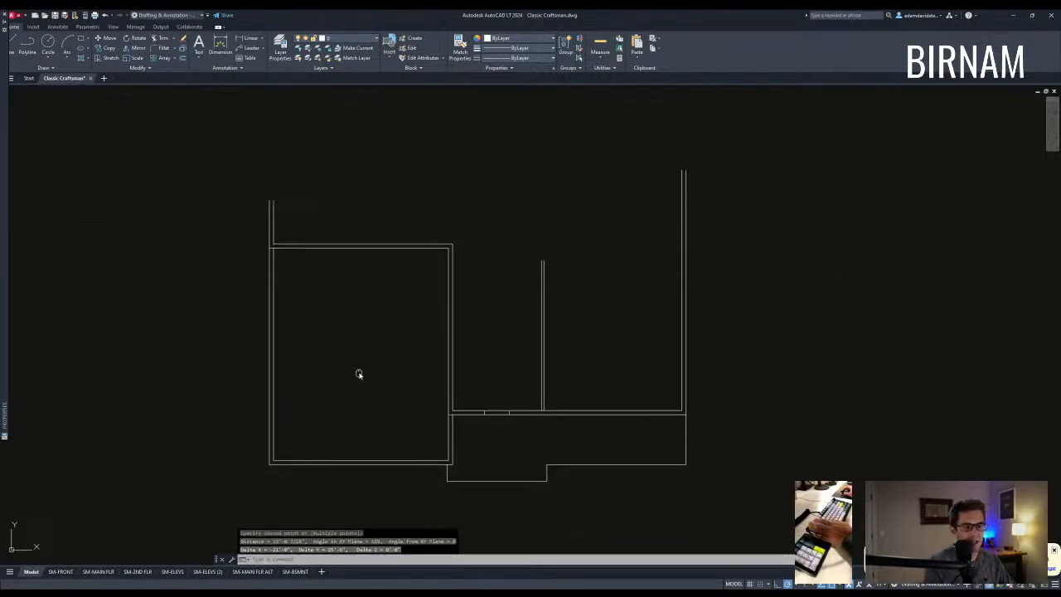
Draw a line across the garage front wall at its midpoint and copy it 8 feet to each side.
middle_drag(398, 447, 401, 398)
text(l)
key(Return)
key(Escape)
click(359, 421)
click(389, 380)
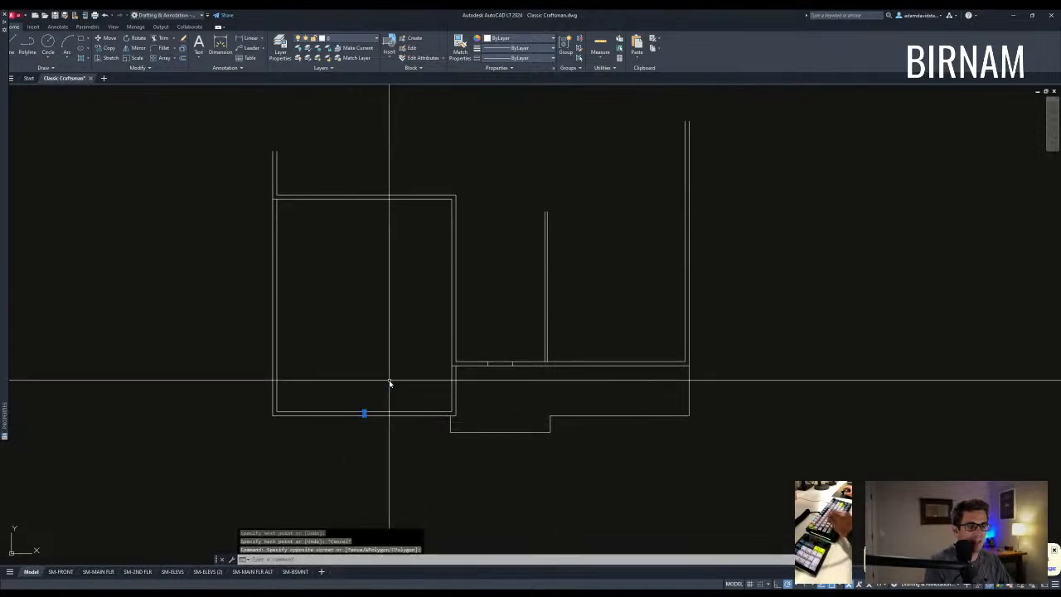
text(cv)
key(Return)
click(377, 375)
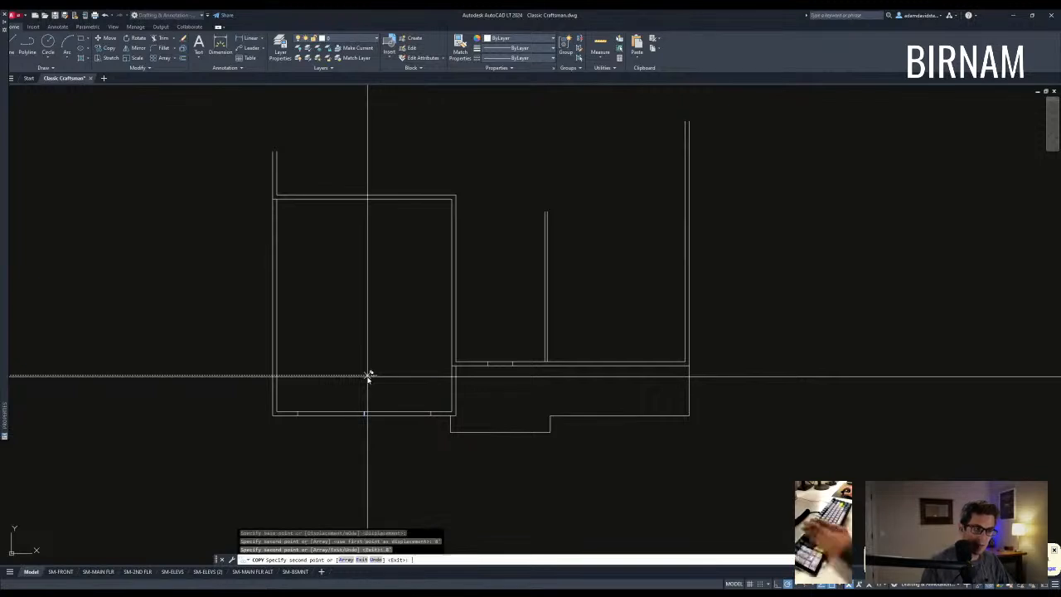
Erase the centre line between the two garage door jamb lines.
key(Escape)
key(Escape)
click(364, 412)
text(e)
key(Return)
Trim both garage front wall lines between the jambs to open the garage door.
text(tr)
key(Return)
key(Escape)
key(Escape)
text(t)
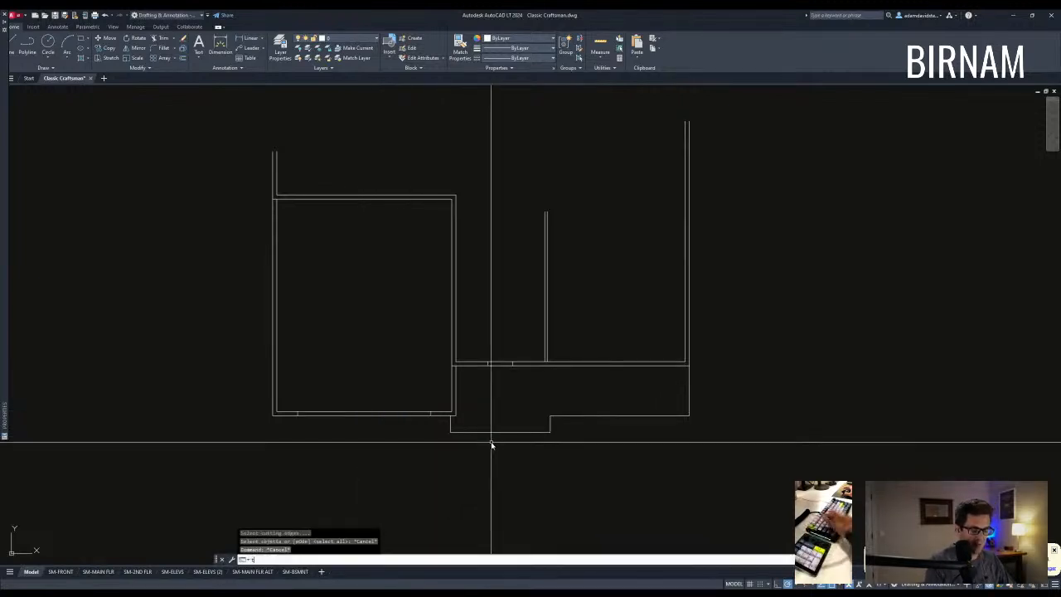
click(497, 454)
key(Return)
click(348, 409)
click(348, 413)
key(Escape)
Draw a garage door line across the opening between the two jambs.
text(l)
key(Return)
click(297, 412)
click(431, 412)
key(Escape)
Offset the garage door line toward the garage interior to give the door its thickness.
text(o)
key(Return)
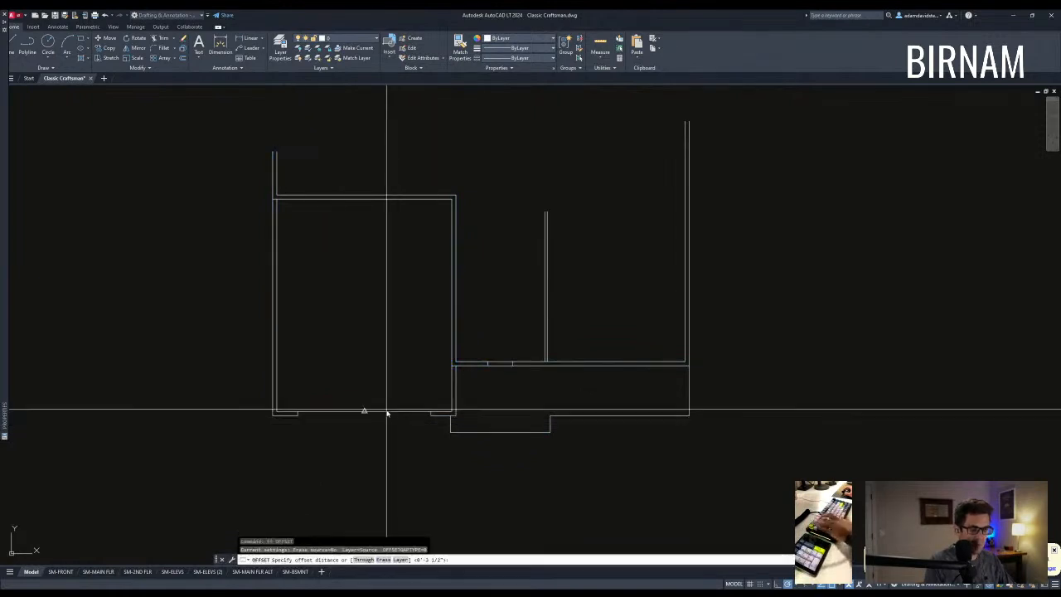
click(384, 399)
key(Escape)
key(Escape)
Match the properties of the existing plan's green garage door onto the new garage door lines.
scroll(395, 396, down, 6)
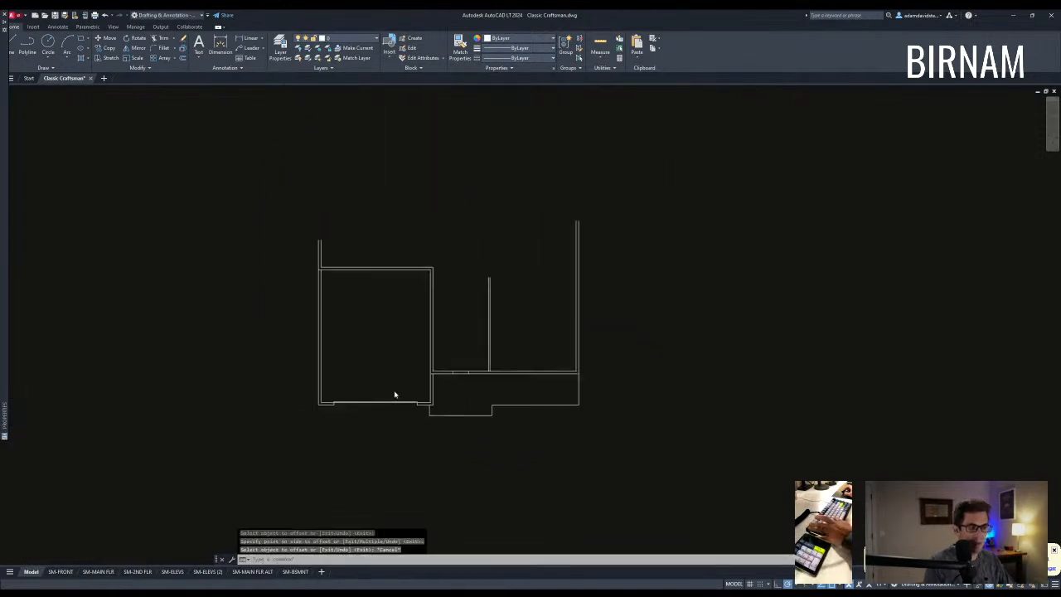
middle_drag(389, 407, 383, 448)
text(ma)
key(Return)
scroll(61, 335, up, 7)
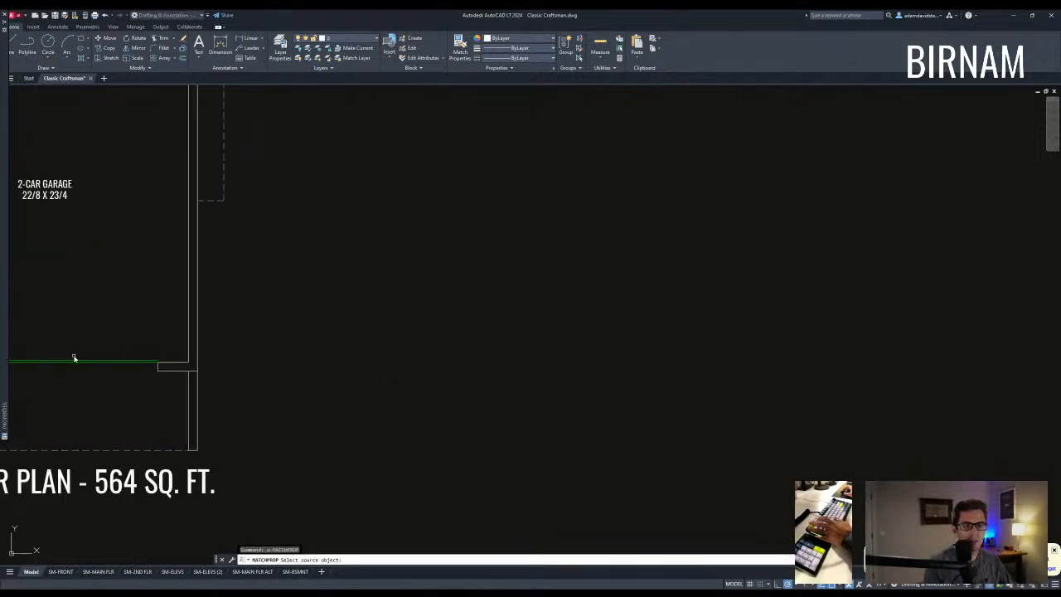
click(76, 359)
scroll(420, 321, down, 8)
scroll(451, 393, up, 4)
drag(451, 390, 490, 308)
key(Escape)
Measure the front right room's clear width between the interior wall and the far right exterior wall.
mouse_move(679, 275)
middle_down()
mouse_move(430, 354)
mouse_move(409, 379)
middle_up()
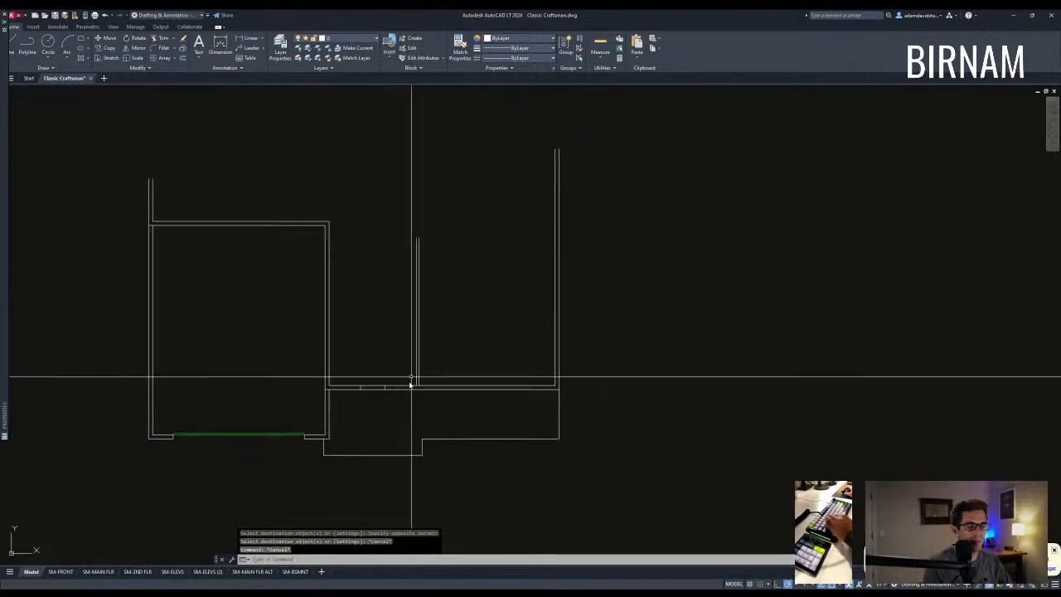
text(di)
key(Return)
click(554, 400)
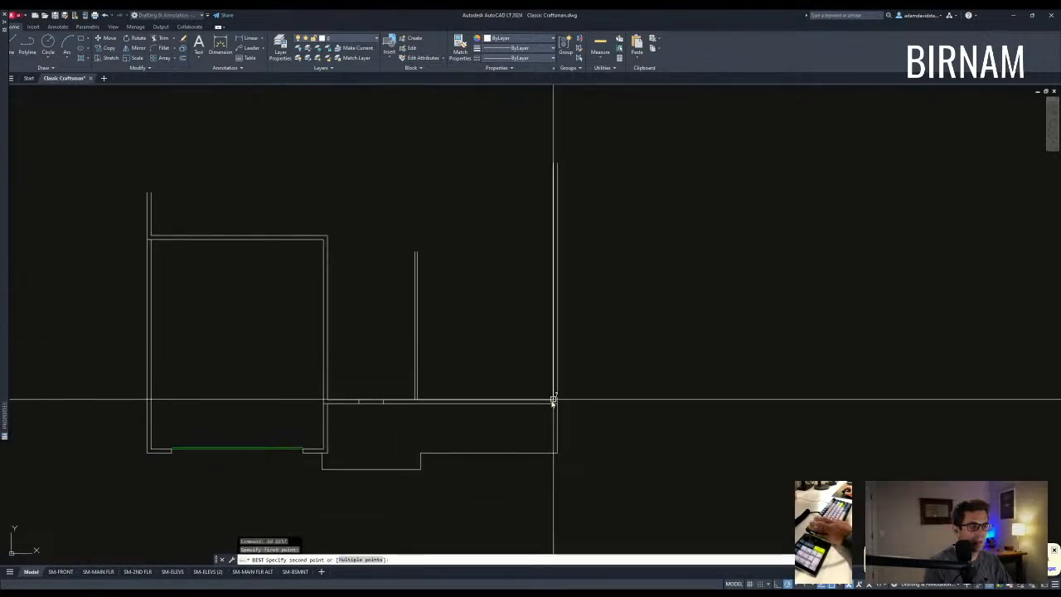
key(Escape)
key(Escape)
middle_drag(433, 298, 445, 326)
click(316, 289)
click(287, 232)
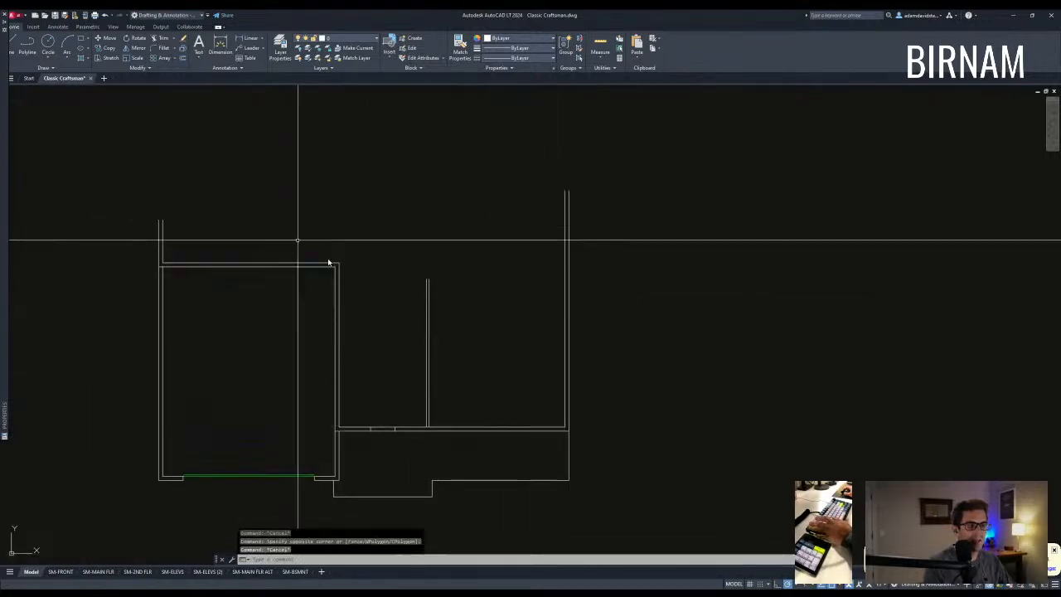
key(Escape)
Copy the two interior wall lines upward, above the front rooms.
middle_drag(396, 285, 432, 332)
drag(477, 355, 437, 337)
text(co)
click(461, 375)
click(450, 221)
key(Escape)
Rotate the copied wall to horizontal and move its left end to the garage's upper right outer corner.
drag(469, 213, 358, 204)
text(ro)
click(429, 260)
click(429, 232)
key(Escape)
text(m)
click(338, 240)
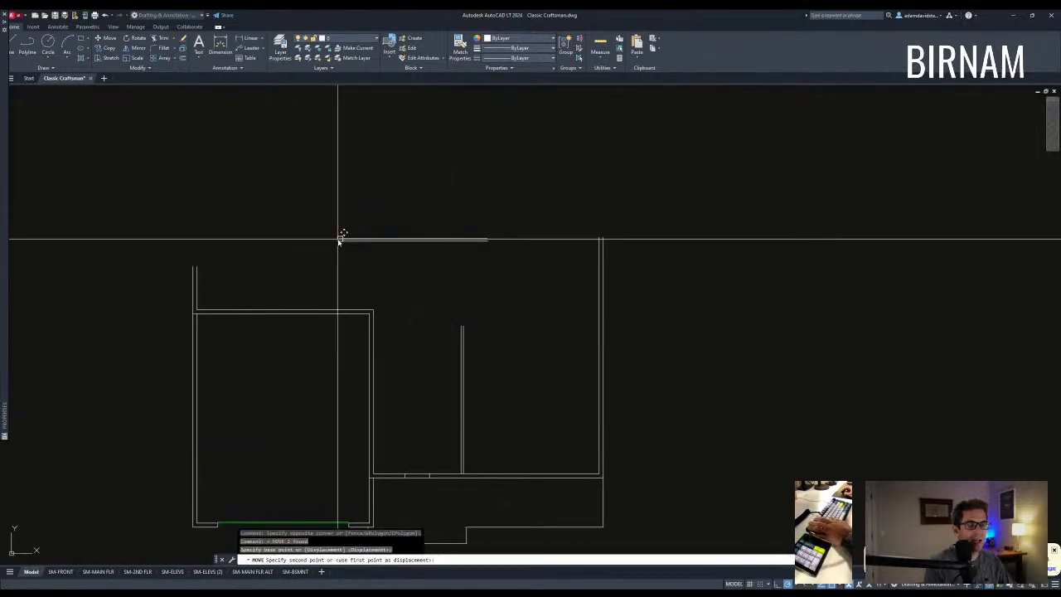
click(373, 311)
Extend the horizontal interior wall to the inner face of the far right exterior wall.
text(ex)
click(599, 352)
key(space)
click(523, 330)
click(496, 290)
key(Escape)
key(Escape)
Extend the vertical interior wall's two lines up to the horizontal interior wall.
text(ex)
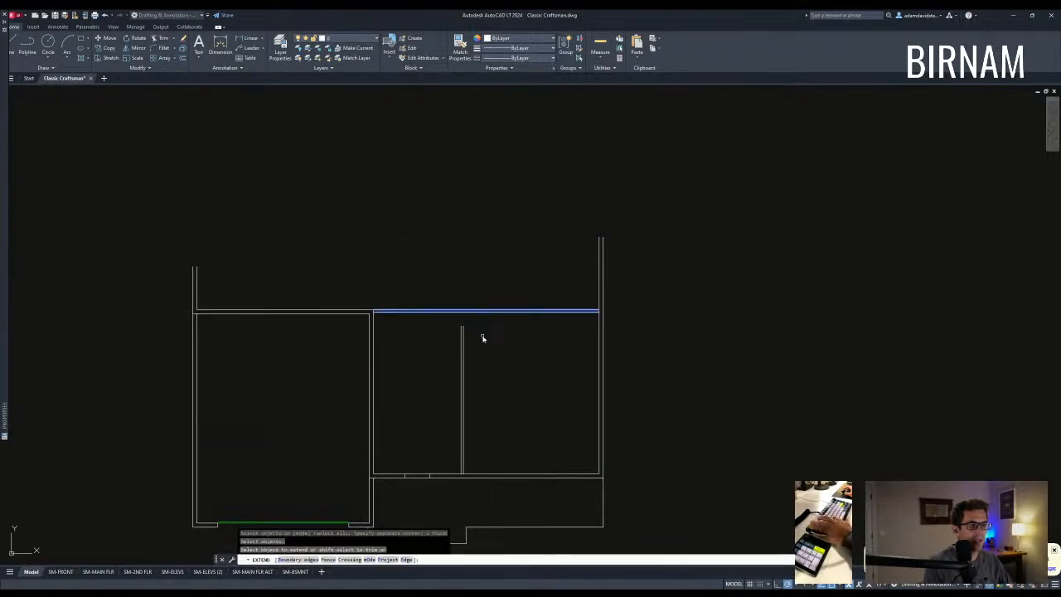
key(Escape)
scroll(461, 373, down, 2)
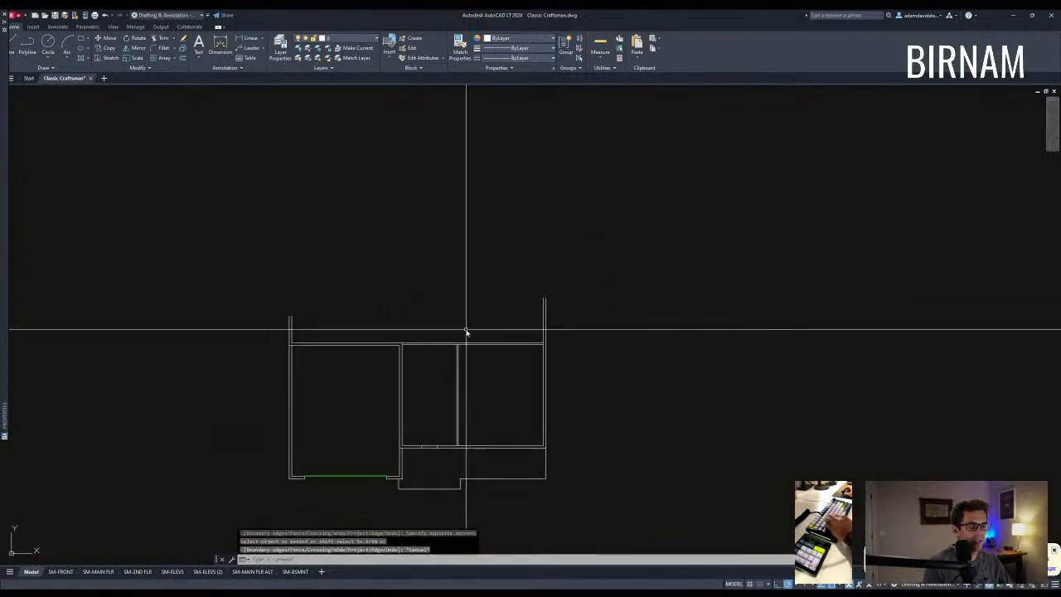
scroll(465, 340, up, 2)
mouse_move(475, 367)
middle_down()
mouse_move(458, 334)
mouse_move(448, 346)
mouse_move(478, 377)
mouse_move(452, 418)
middle_up()
scroll(462, 367, down, 2)
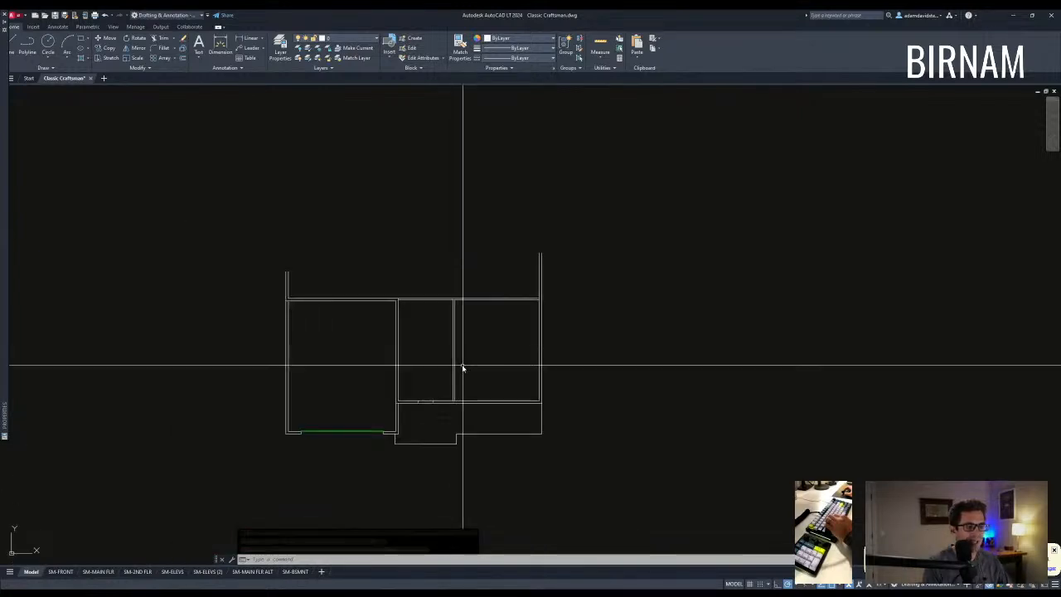
scroll(462, 378, up, 2)
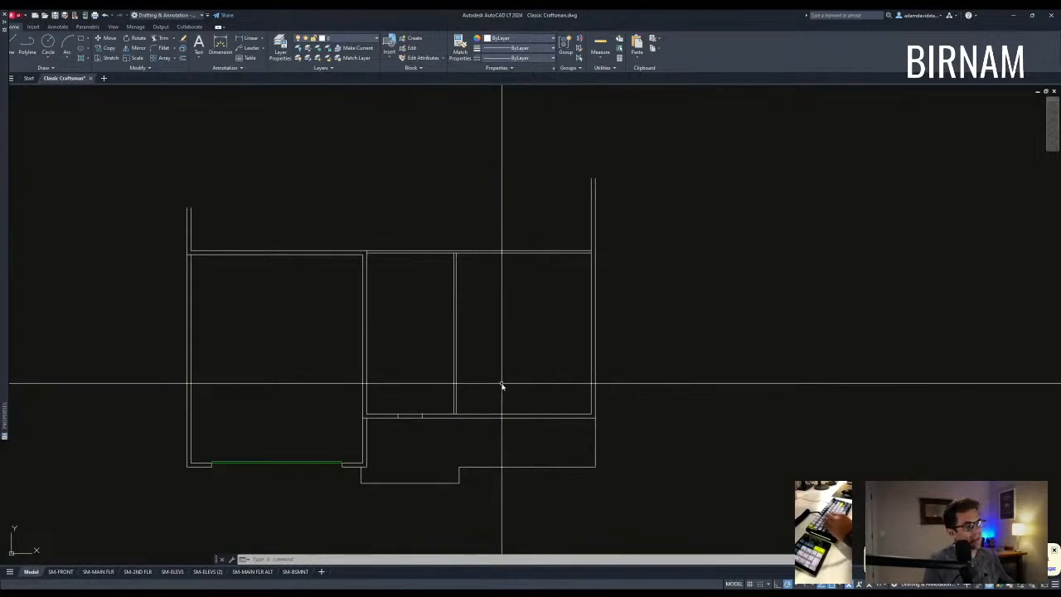
key(Escape)
key(Escape)
middle_drag(422, 351, 432, 363)
middle_drag(438, 415, 443, 393)
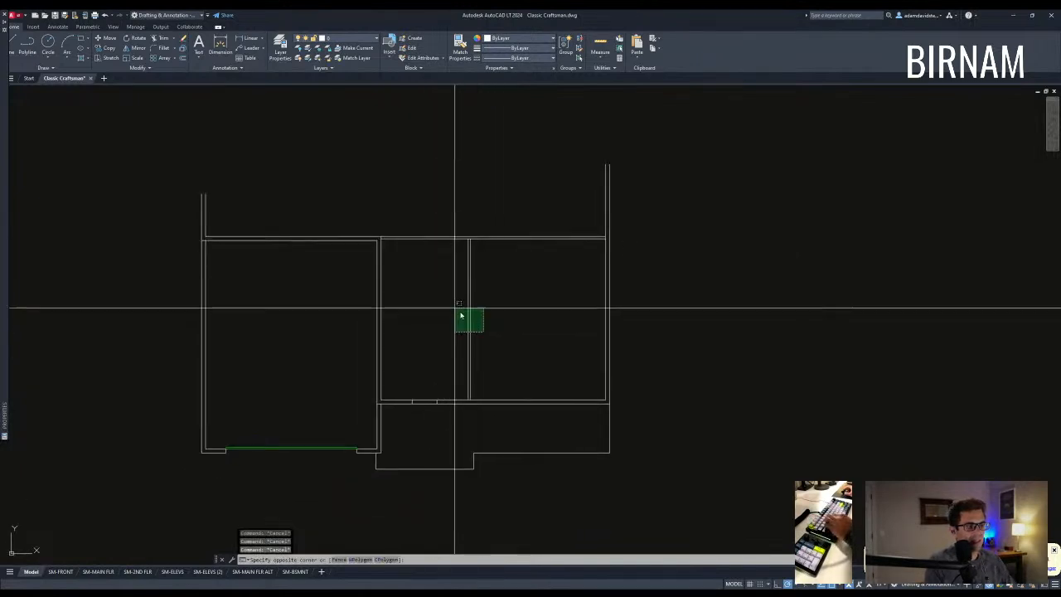
click(424, 296)
middle_drag(469, 300, 475, 333)
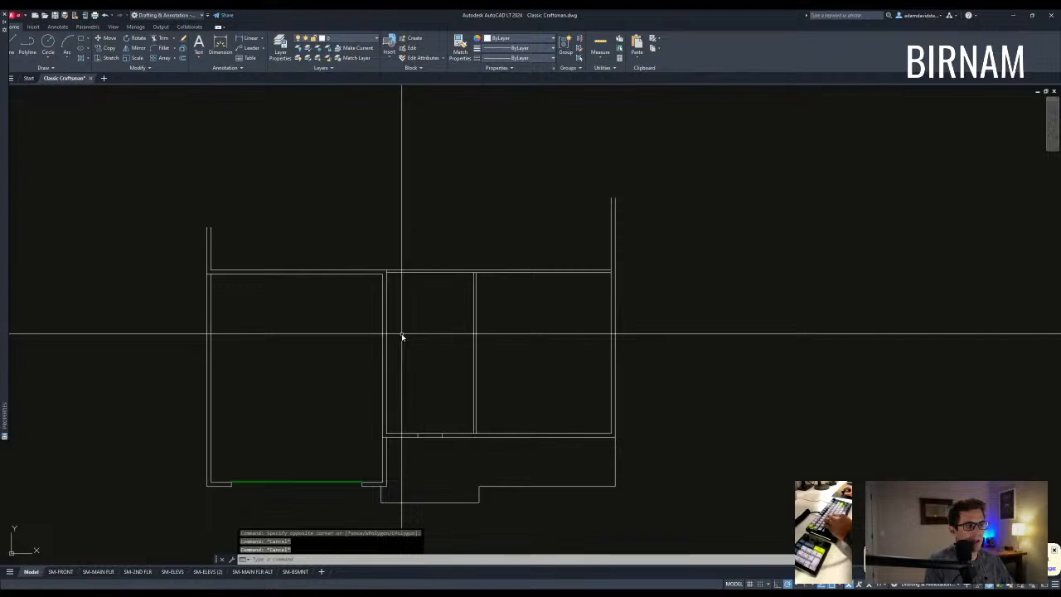
click(374, 361)
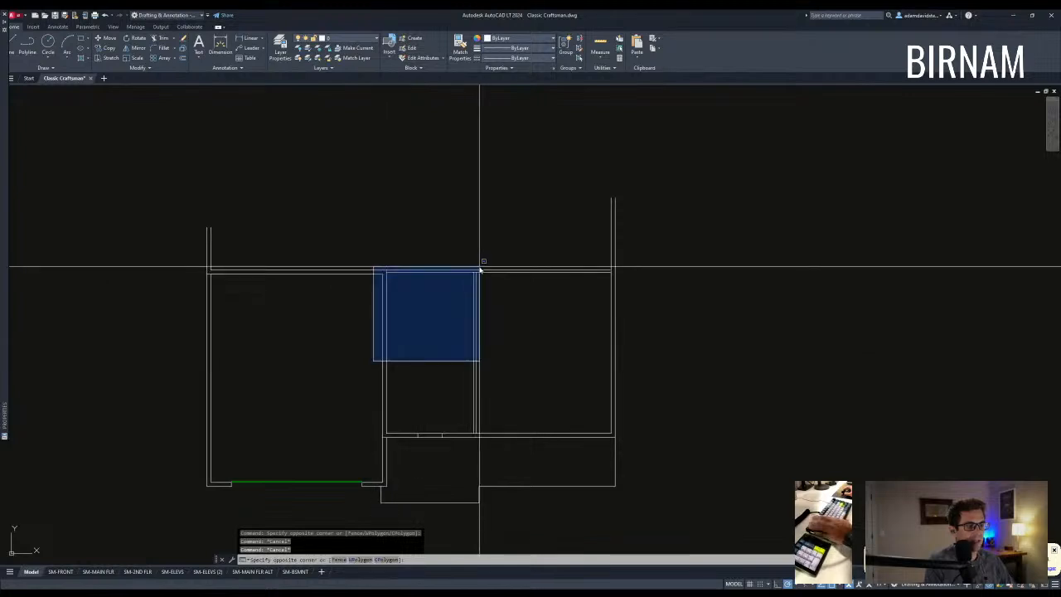
key(Escape)
key(Escape)
middle_drag(503, 489, 497, 420)
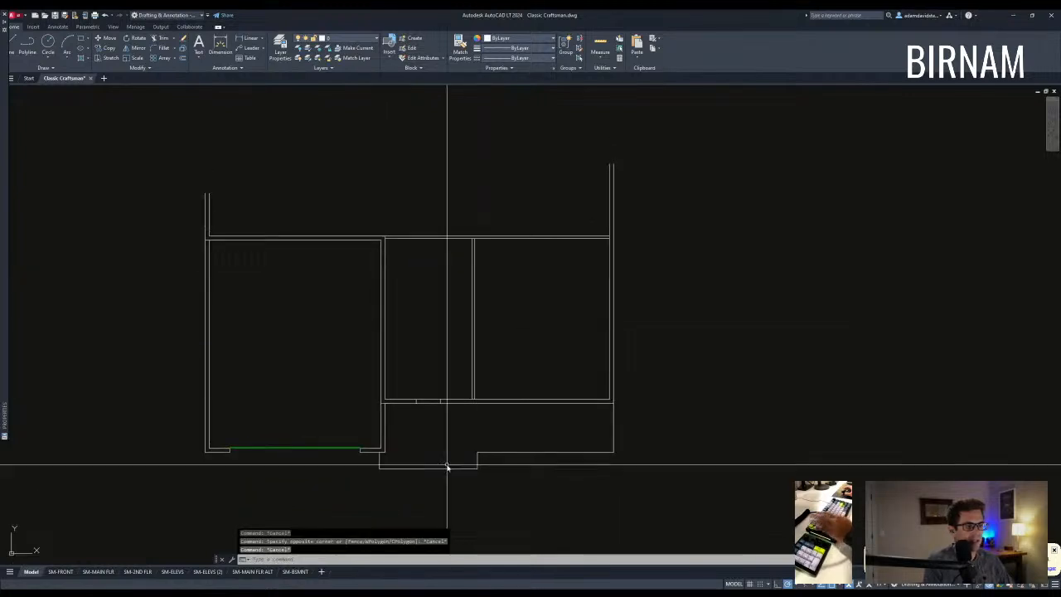
Copy the front entry wall lines and door 48 inches upward.
scroll(439, 430, up, 1)
click(456, 431)
click(369, 331)
text(co)
key(space)
click(422, 333)
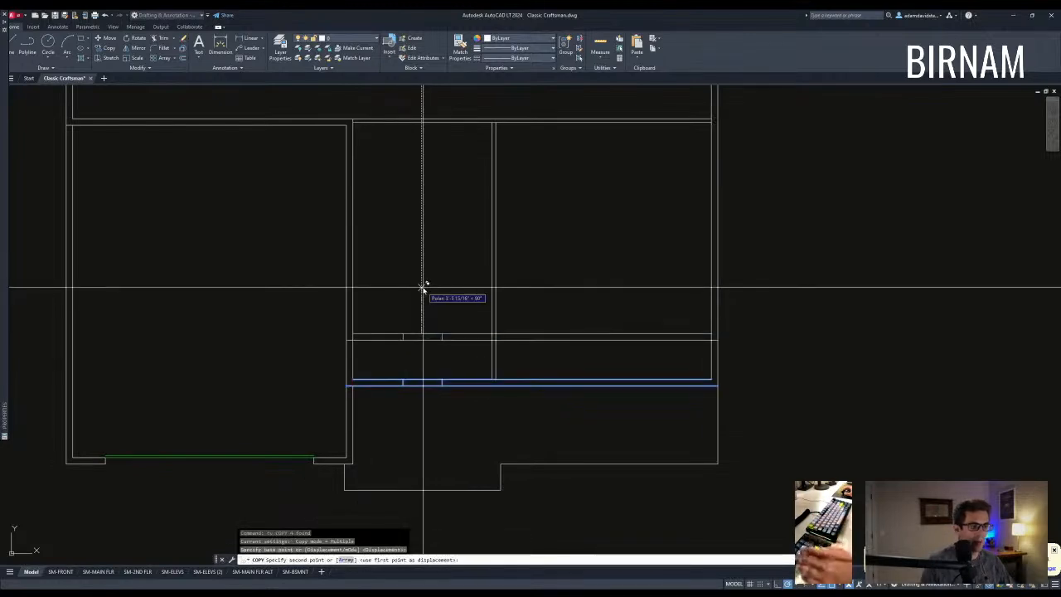
click(423, 287)
key(Escape)
key(Escape)
middle_drag(472, 434, 448, 398)
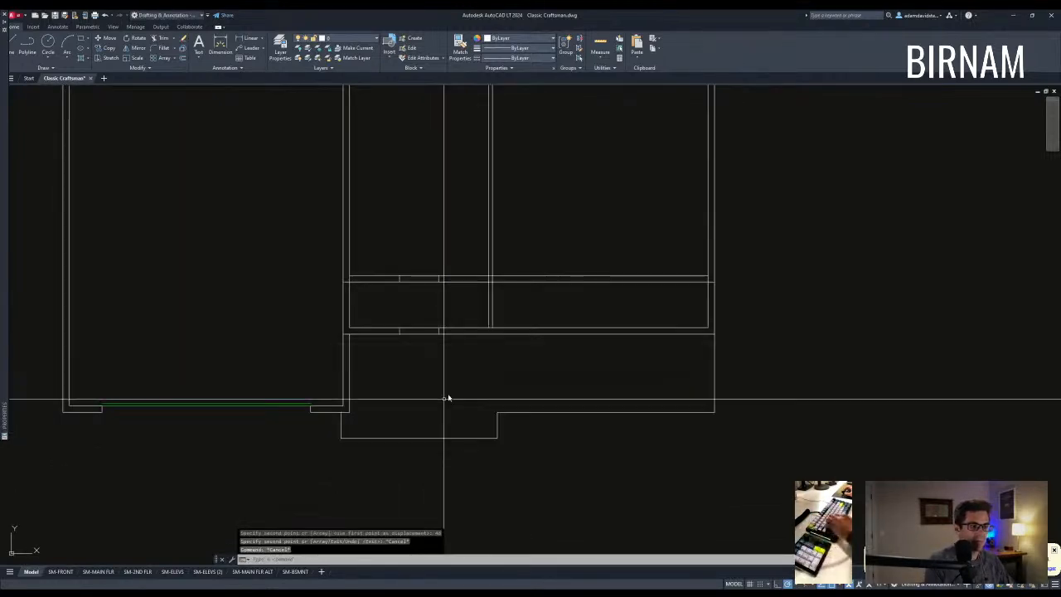
scroll(440, 419, down, 2)
text(s)
key(space)
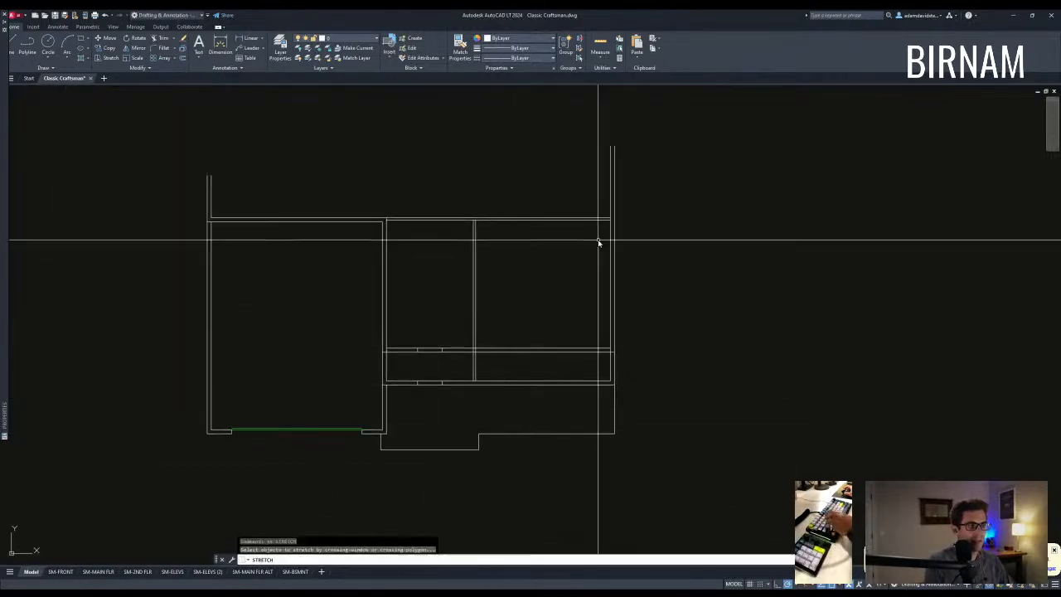
click(660, 271)
middle_drag(439, 137, 484, 176)
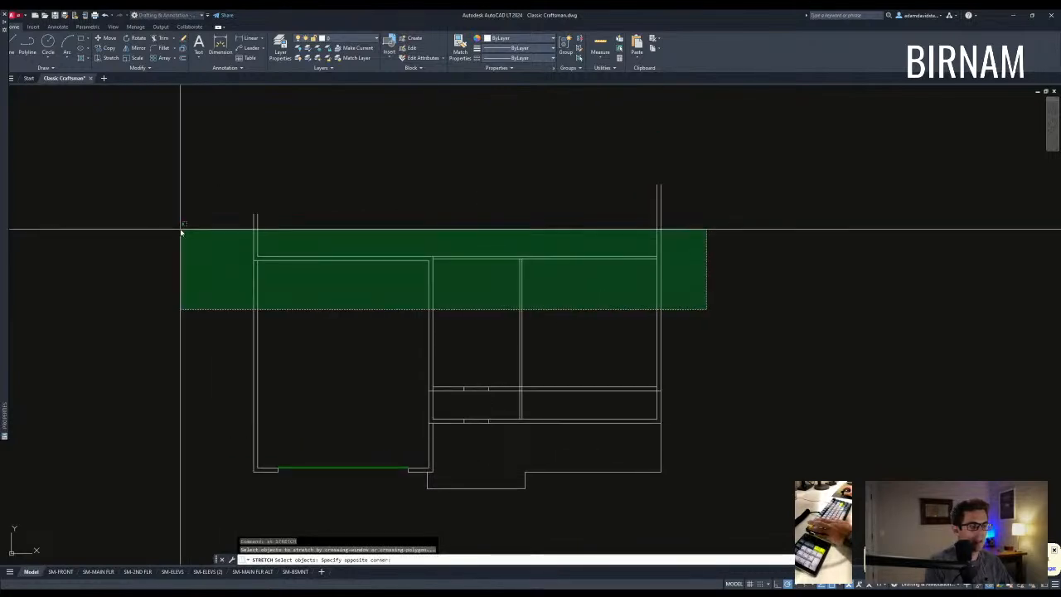
key(Escape)
key(Escape)
Undo the copy of the front entry wall and door.
key(ctrl+z)
key(ctrl+z)
key(ctrl+z)
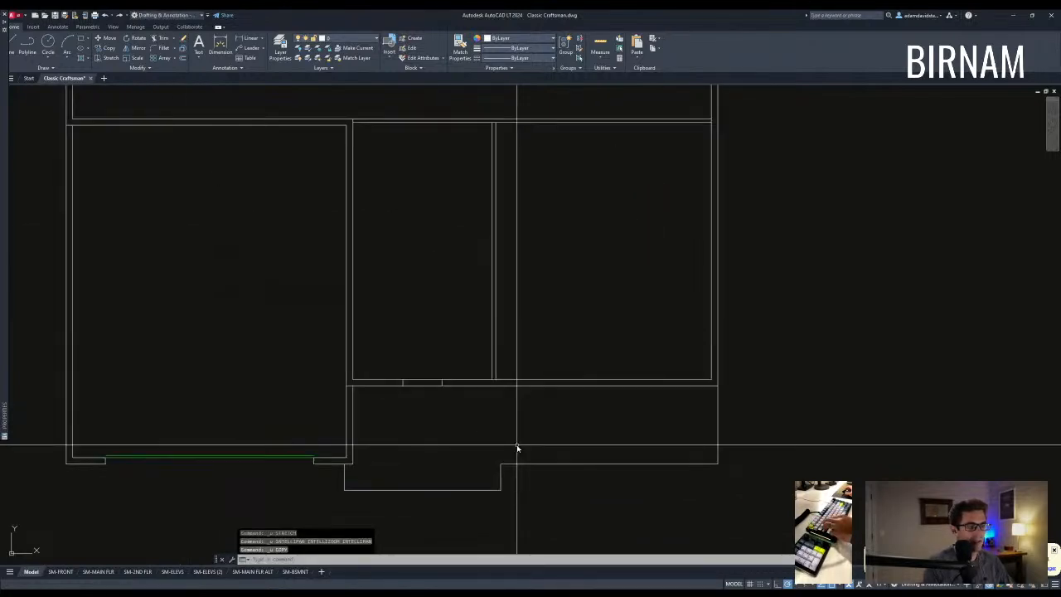
scroll(517, 448, down, 3)
key(Escape)
key(Escape)
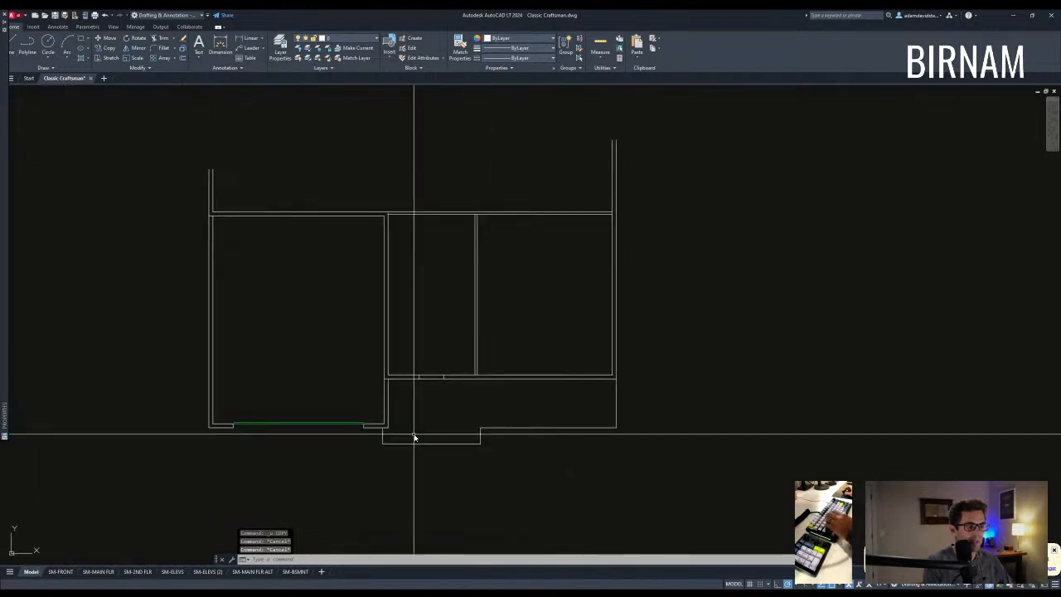
Stretch the garage front wall with its door and the porch's front edge 24 inches upward.
text(s)
key(space)
click(651, 472)
click(38, 403)
key(space)
click(102, 406)
text(24)
key(space)
key(Escape)
key(Escape)
click(451, 378)
key(Escape)
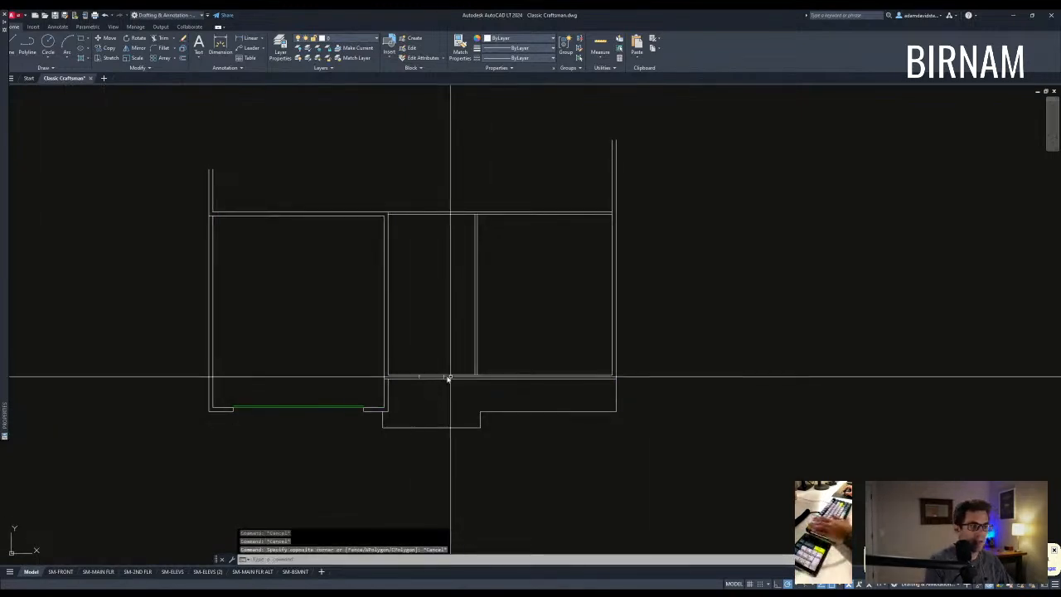
Stretch the front entry wall with its door 24 inches upward, shortening the rooms behind it.
text(s)
key(space)
click(680, 387)
click(238, 339)
key(space)
click(308, 356)
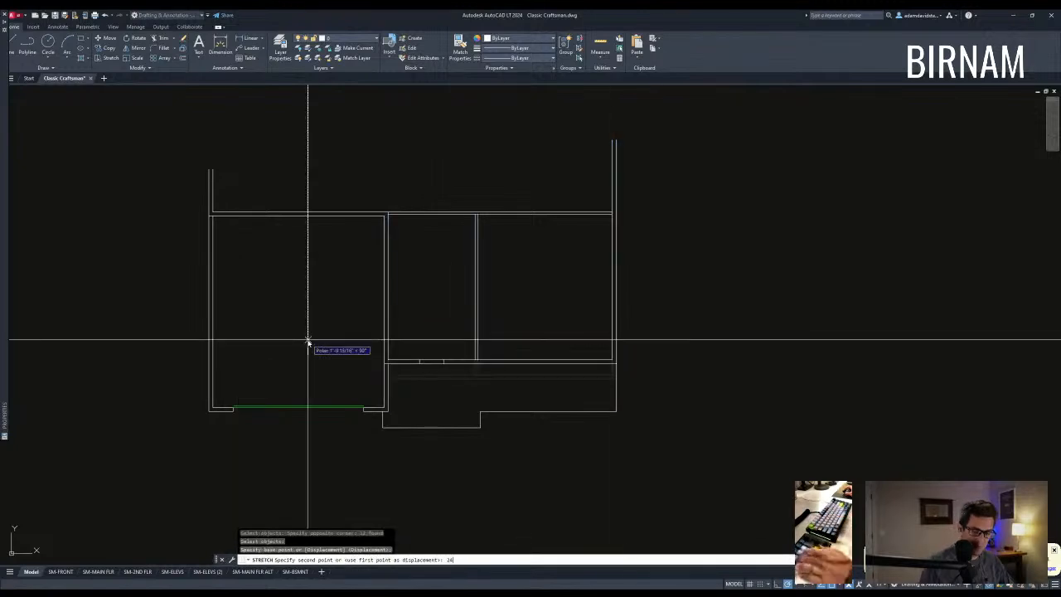
text(24)
key(space)
key(Escape)
key(Escape)
middle_drag(519, 377, 524, 406)
key(Escape)
Copy the 2-CAR GARAGE room label from the existing plan into the new plan's garage.
scroll(533, 388, down, 4)
middle_drag(287, 266, 468, 367)
scroll(490, 409, up, 6)
click(387, 372)
text(co)
key(space)
click(384, 373)
scroll(702, 409, down, 4)
middle_drag(959, 487, 87, 245)
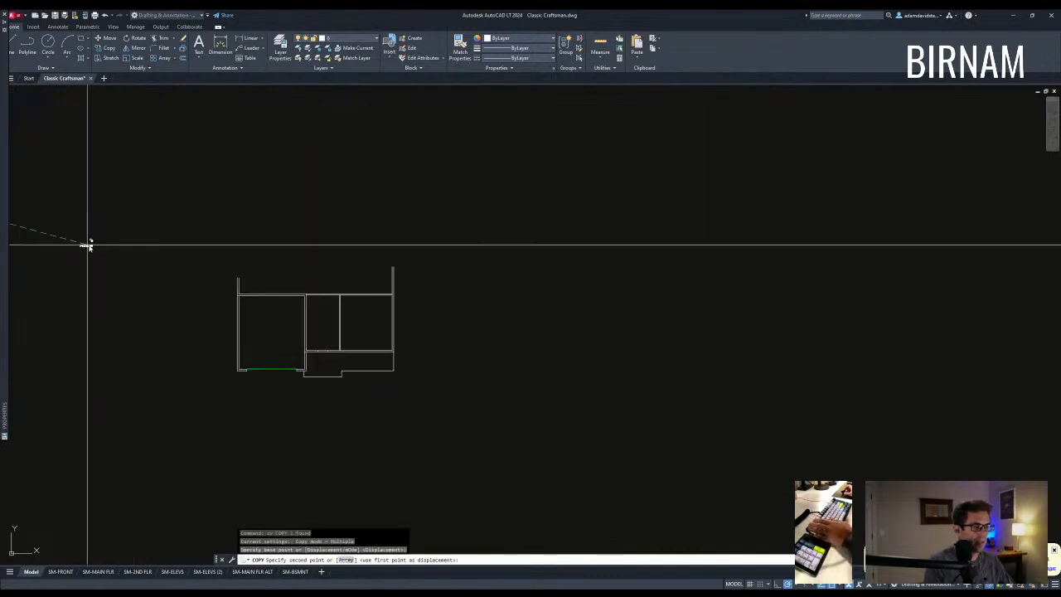
scroll(285, 328, up, 5)
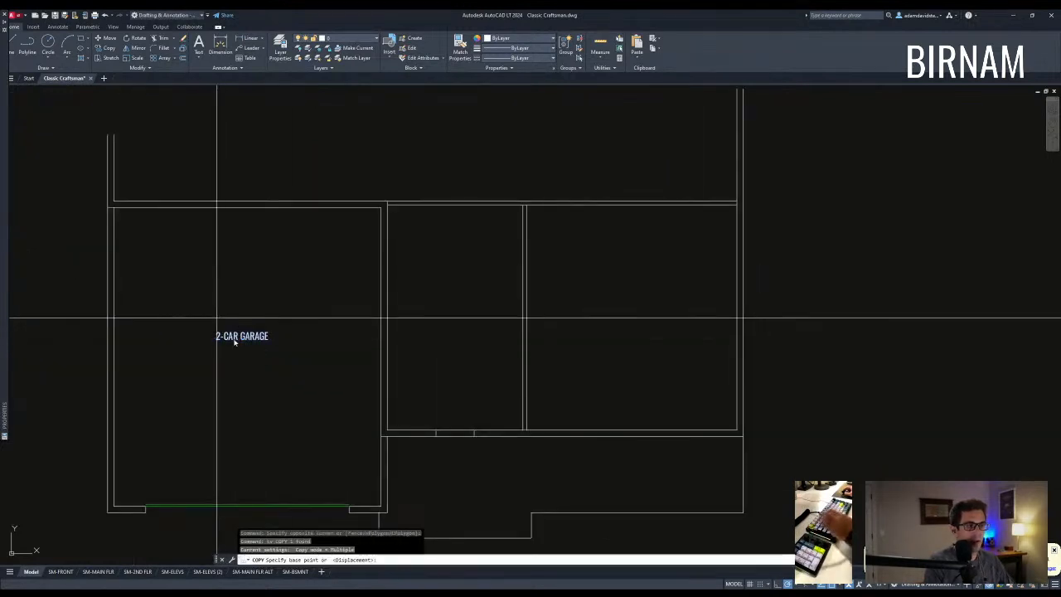
Place another copy of the label in the large room beside the foyer and change its text to GREAT ROOM.
click(635, 305)
key(Escape)
double_click(621, 319)
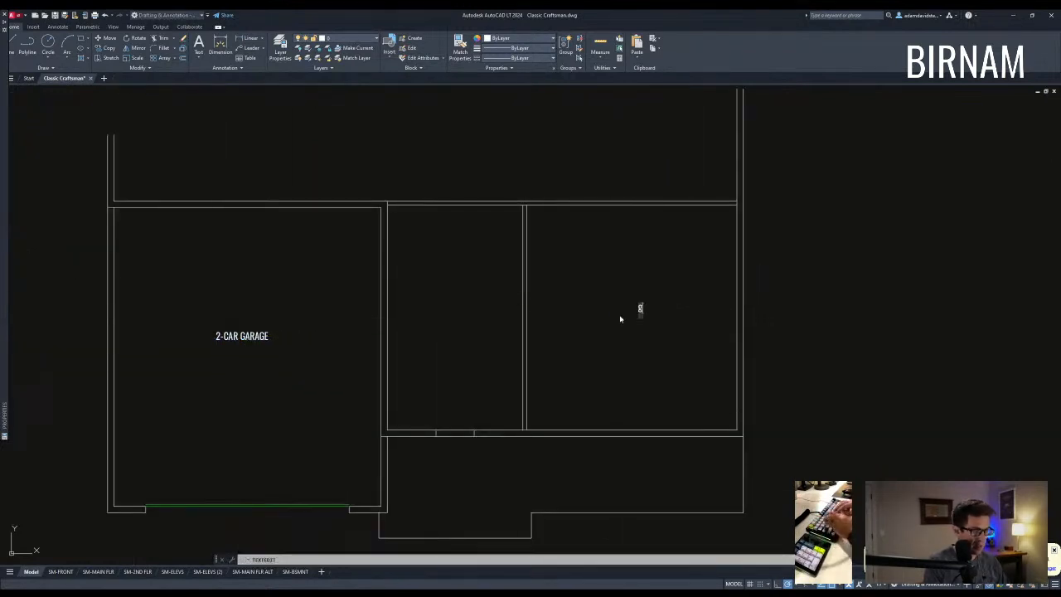
text(GREAT ROOM)
key(Escape)
scroll(625, 256, down, 4)
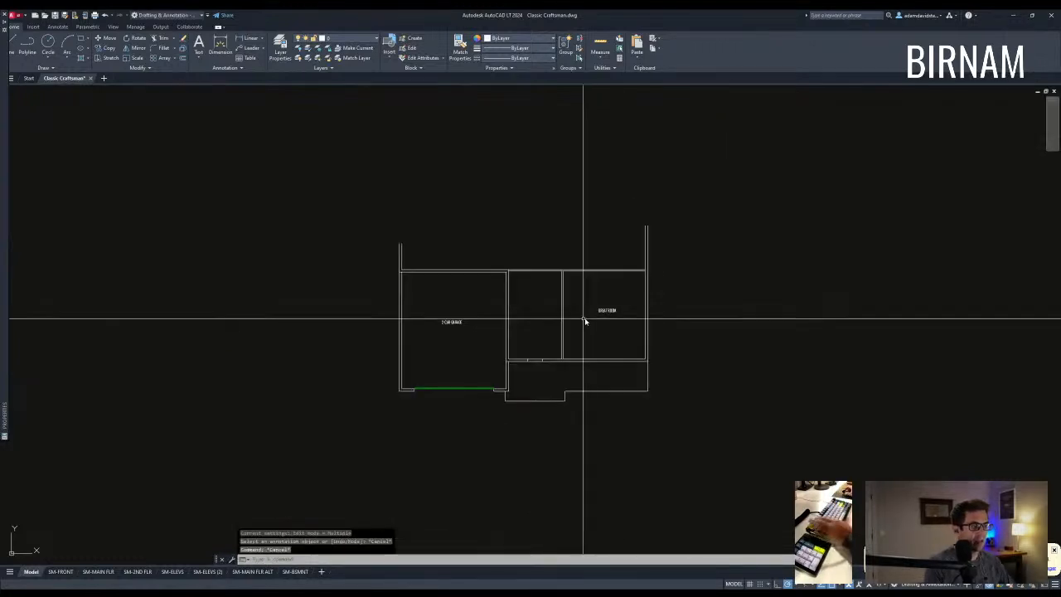
Offset the garage-side wall line of the foyer 48 inches into the foyer.
middle_drag(585, 320, 446, 329)
scroll(446, 330, up, 5)
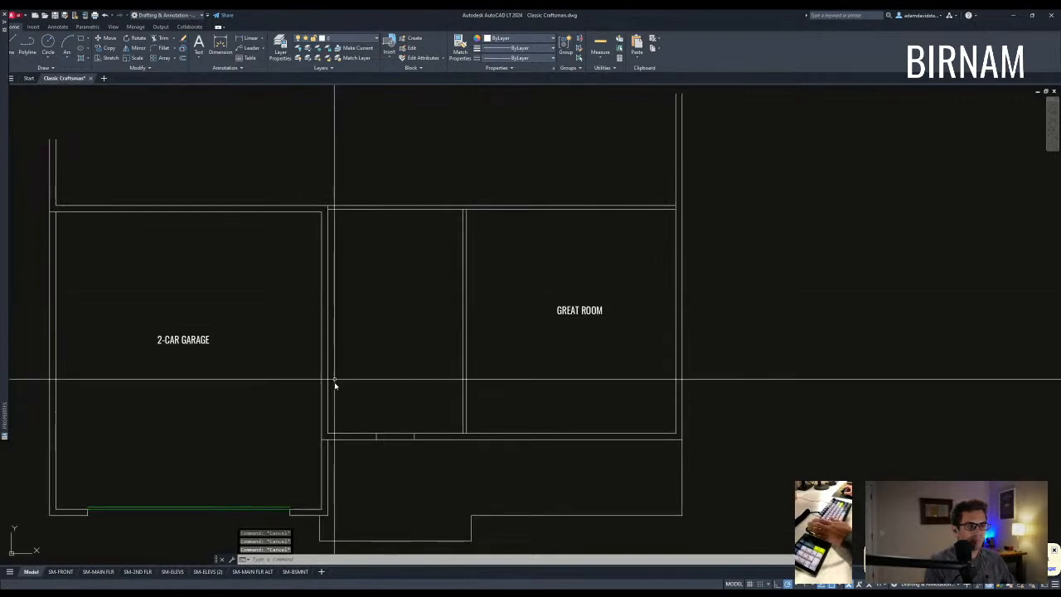
click(335, 371)
key(Escape)
text(o)
key(Return)
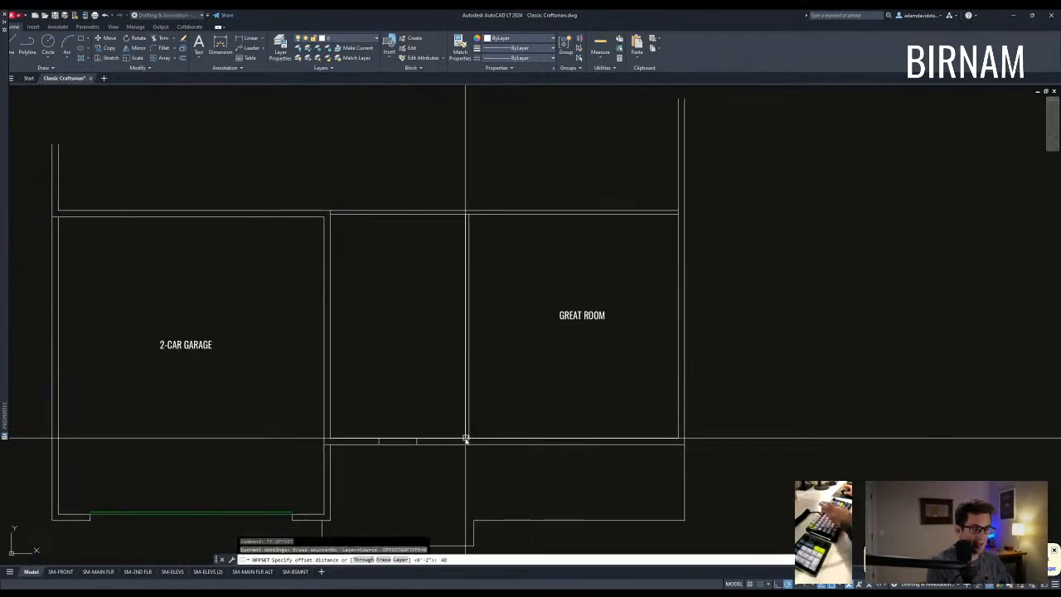
key(Return)
click(330, 318)
click(348, 330)
key(Escape)
key(Escape)
Offset the inner line of the front entry wall 60 inches upward into the house.
text(ff)
key(Return)
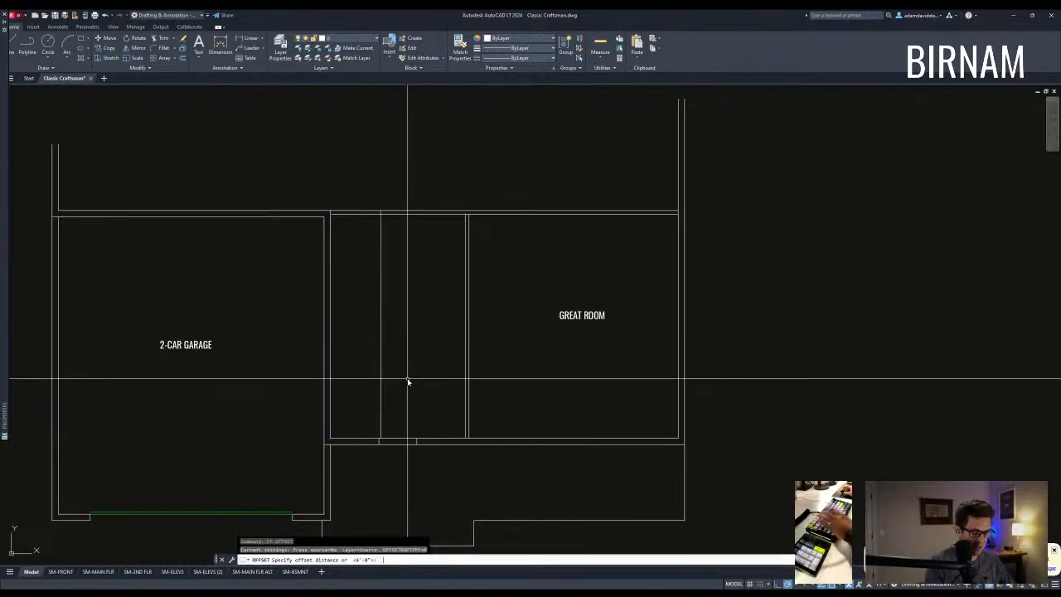
text(60)
key(Return)
click(391, 439)
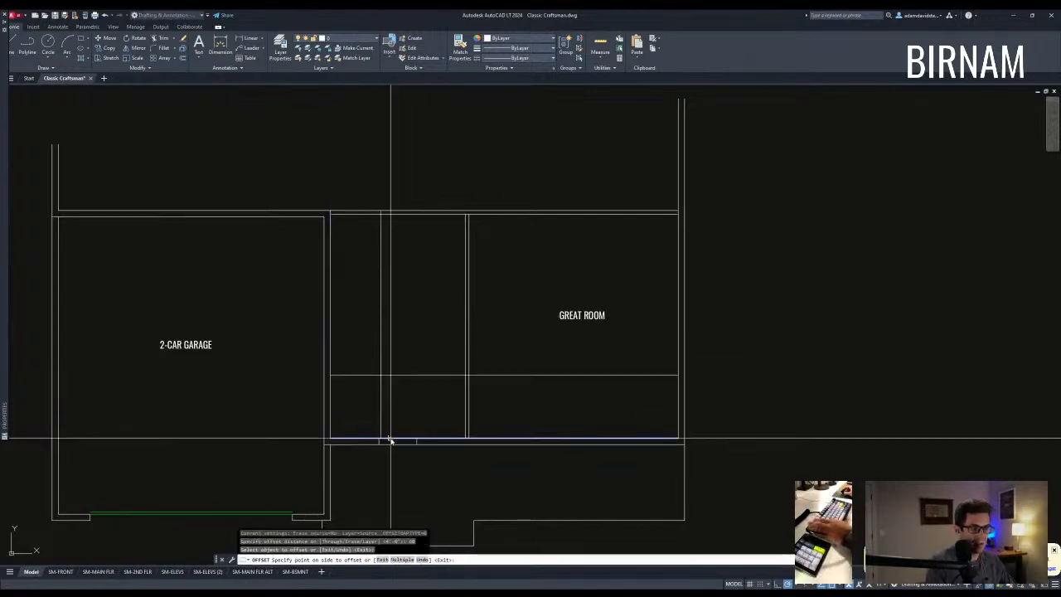
click(403, 372)
key(Escape)
Trim the two offset lines to each other so they enclose a rectangle in the foyer's upper corner beside the garage.
text(tr)
key(Return)
click(401, 393)
click(374, 382)
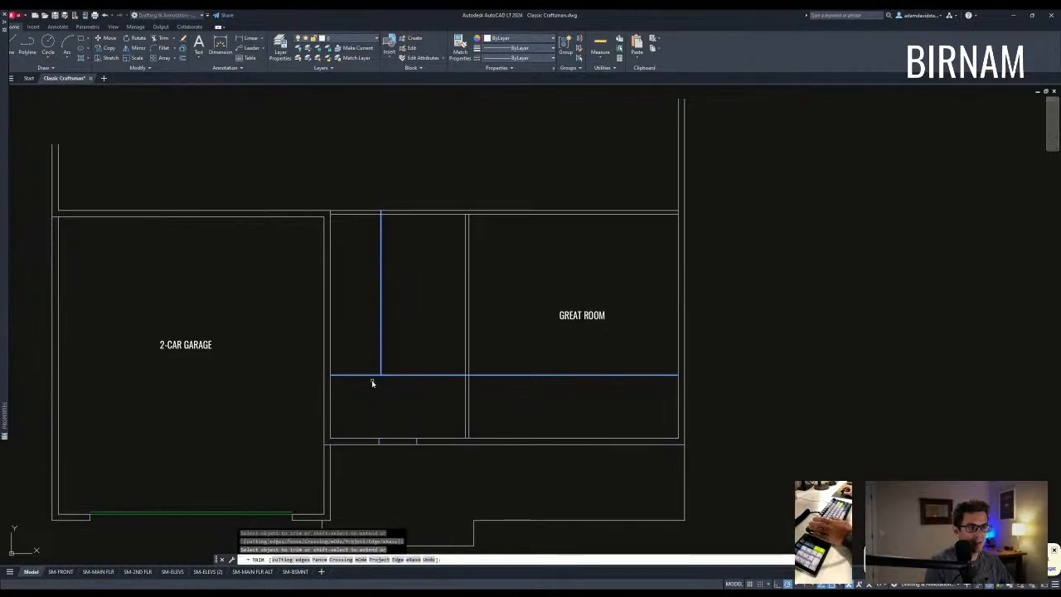
click(395, 386)
click(403, 360)
key(Escape)
middle_drag(424, 401, 439, 439)
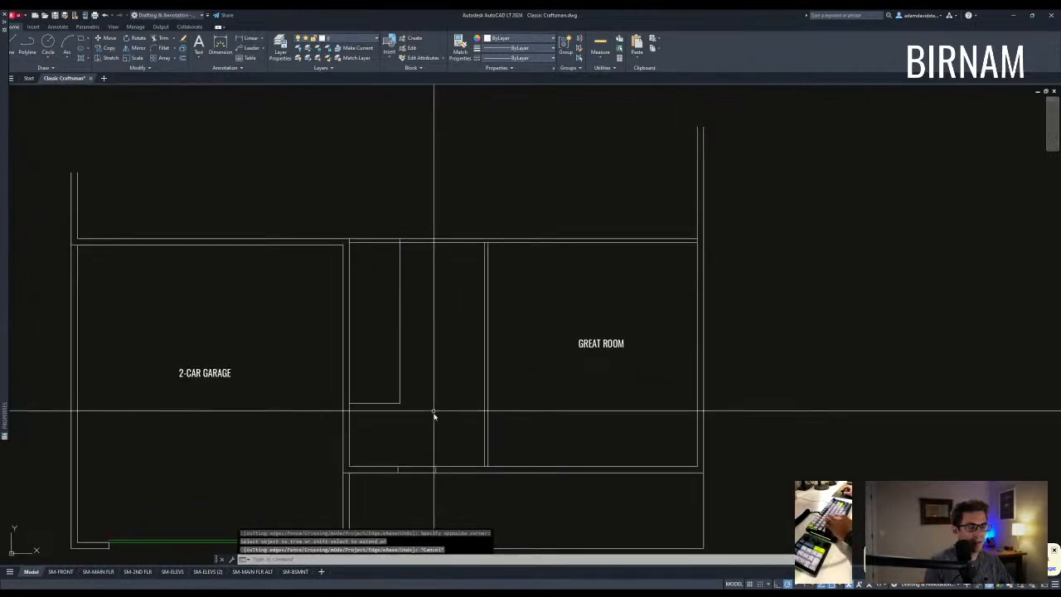
click(328, 408)
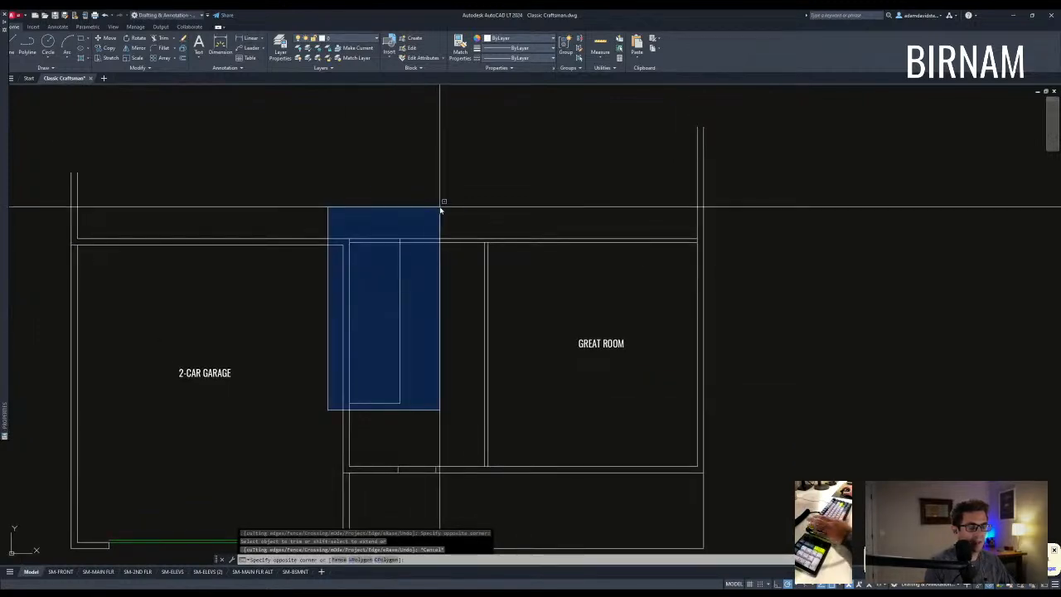
key(Escape)
key(Escape)
key(Escape)
Move the short horizontal line of the foyer rectangle 12 inches upward.
mouse_move(439, 410)
middle_down()
mouse_move(432, 362)
mouse_move(408, 410)
middle_up()
click(382, 394)
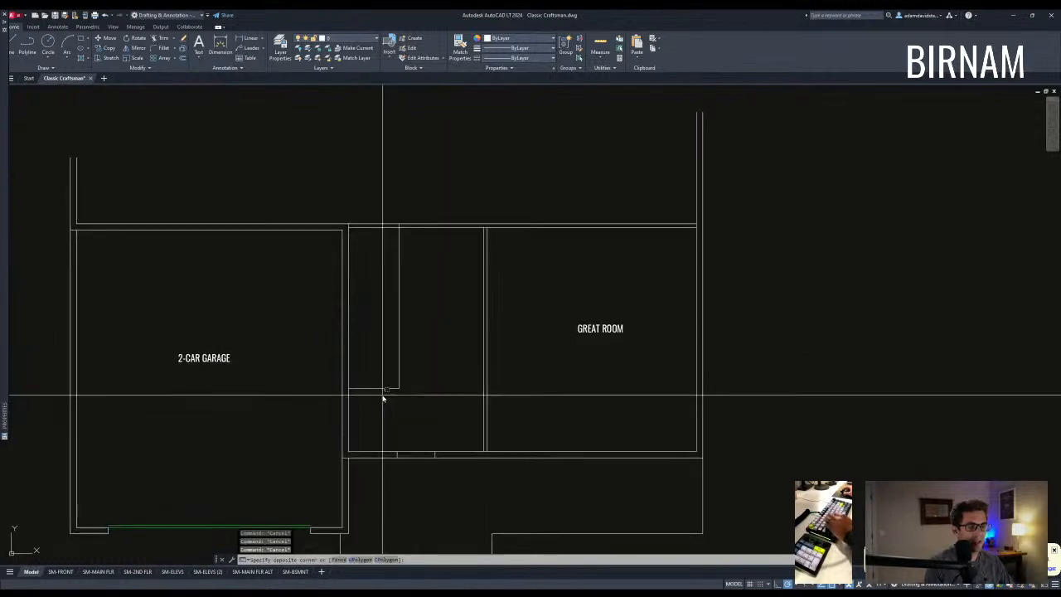
click(370, 378)
text(v)
key(space)
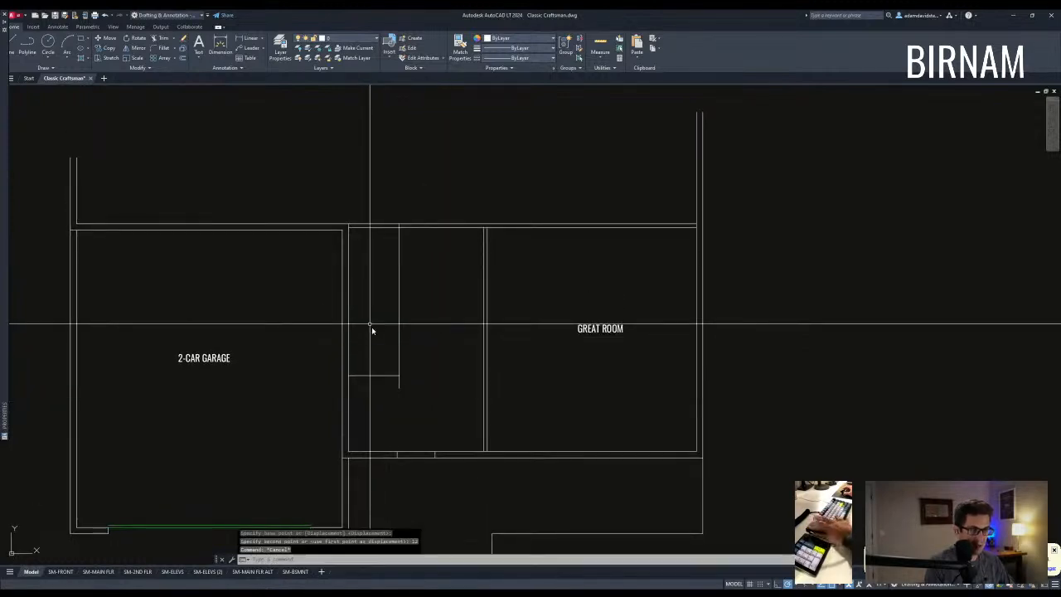
Trim the part of the rectangle's vertical line that overhangs below the short horizontal line.
click(401, 379)
text(tr)
key(space)
click(414, 399)
click(374, 362)
key(space)
key(Escape)
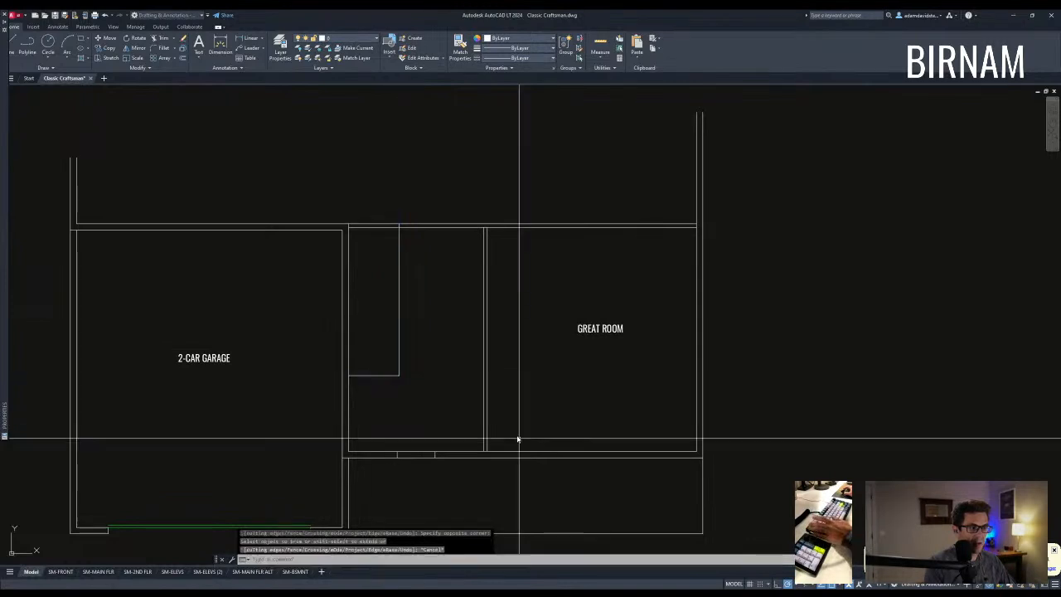
Stretch the whole front of the house, including garage front, entry wall and porch, 12 inches downward.
scroll(522, 414, down, 2)
scroll(471, 367, up, 2)
scroll(474, 362, down, 2)
text(s)
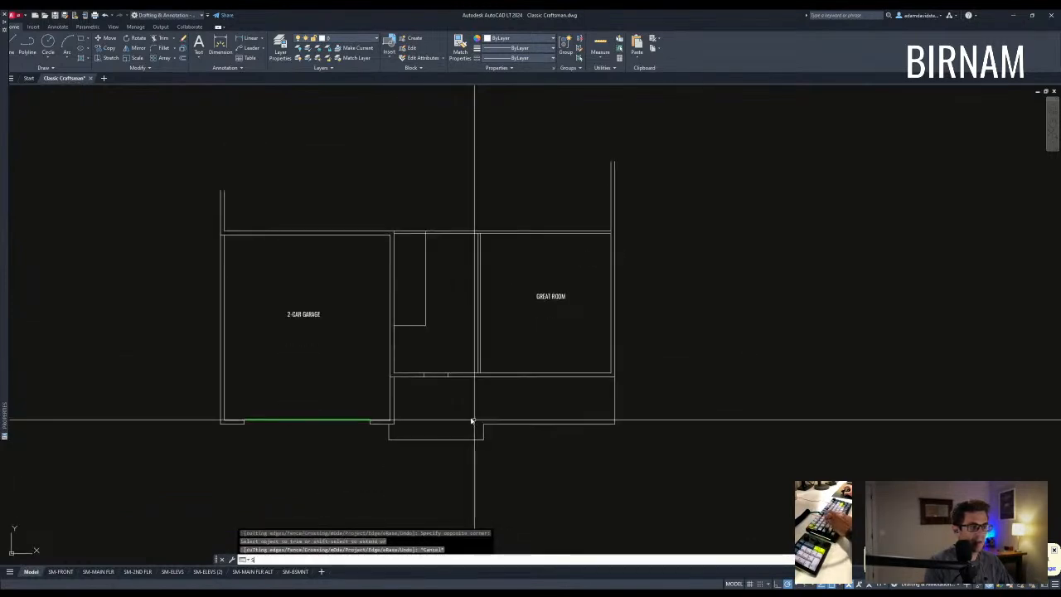
click(672, 478)
key(space)
click(303, 374)
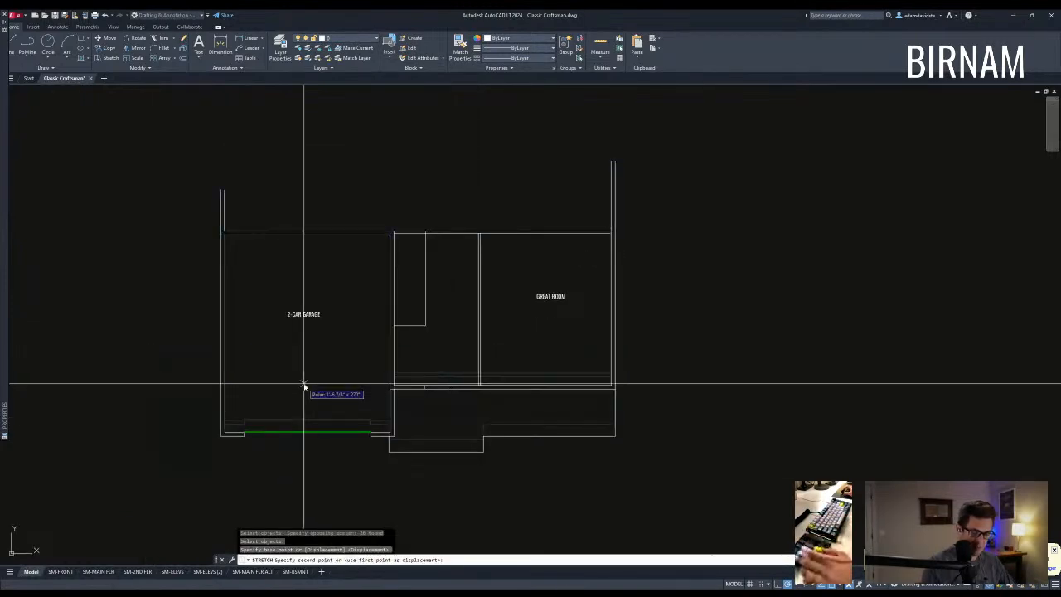
text(2)
key(Return)
key(Escape)
key(Escape)
scroll(439, 373, up, 2)
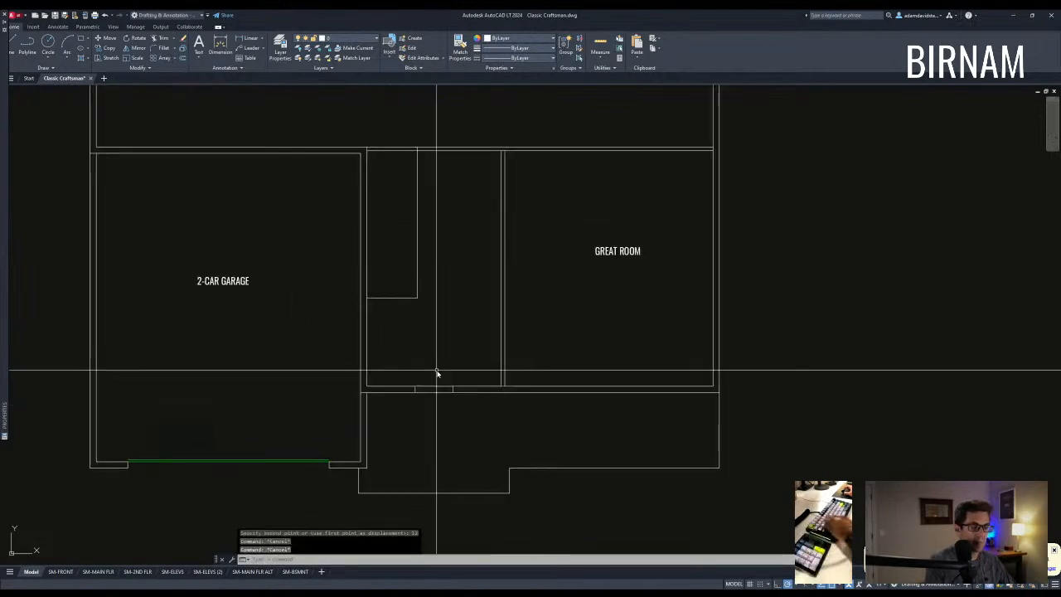
Move the foyer rectangle's short horizontal line downward and extend the vertical line to meet it.
scroll(437, 389, down, 2)
scroll(419, 369, up, 2)
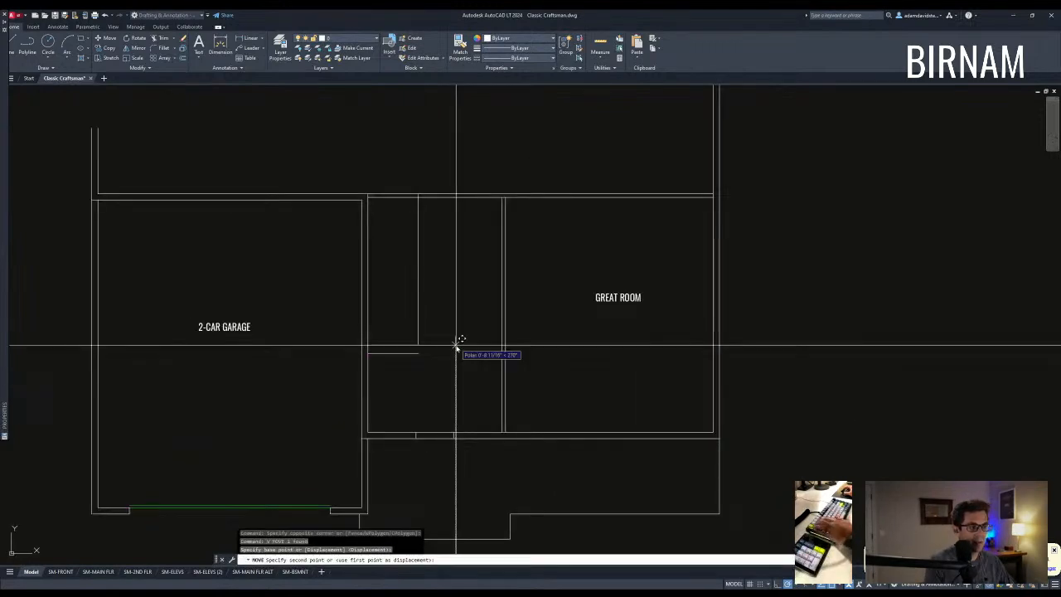
text(ex)
key(space)
drag(414, 358, 385, 344)
click(400, 325)
key(Return)
Offset the garage-side foyer wall line 24 inches into the foyer and trim it above the short horizontal line.
text(o)
key(space)
text(2)
key(Escape)
text(tr)
key(space)
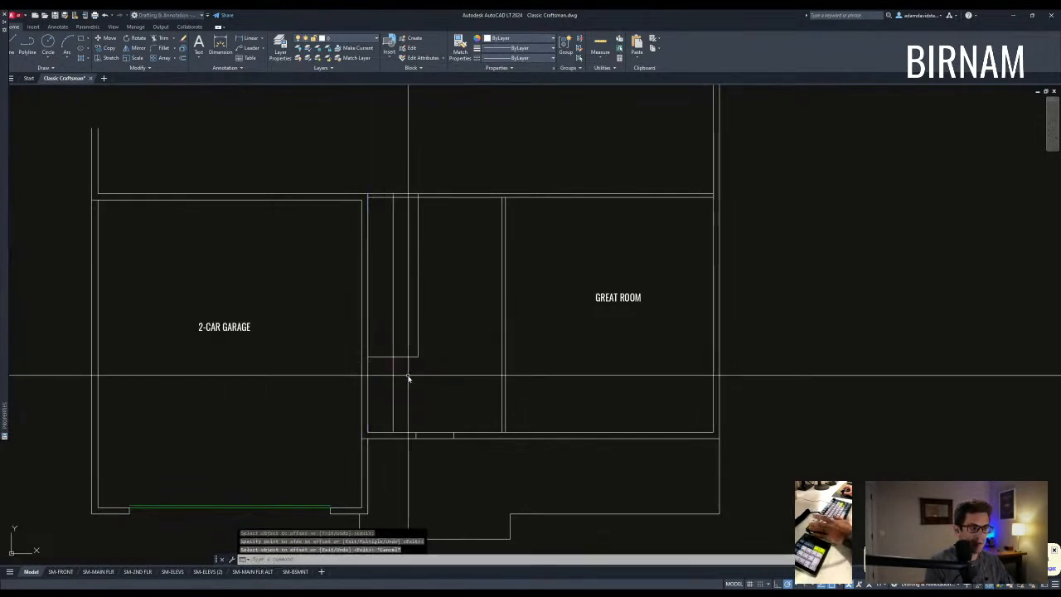
scroll(411, 375, up, 2)
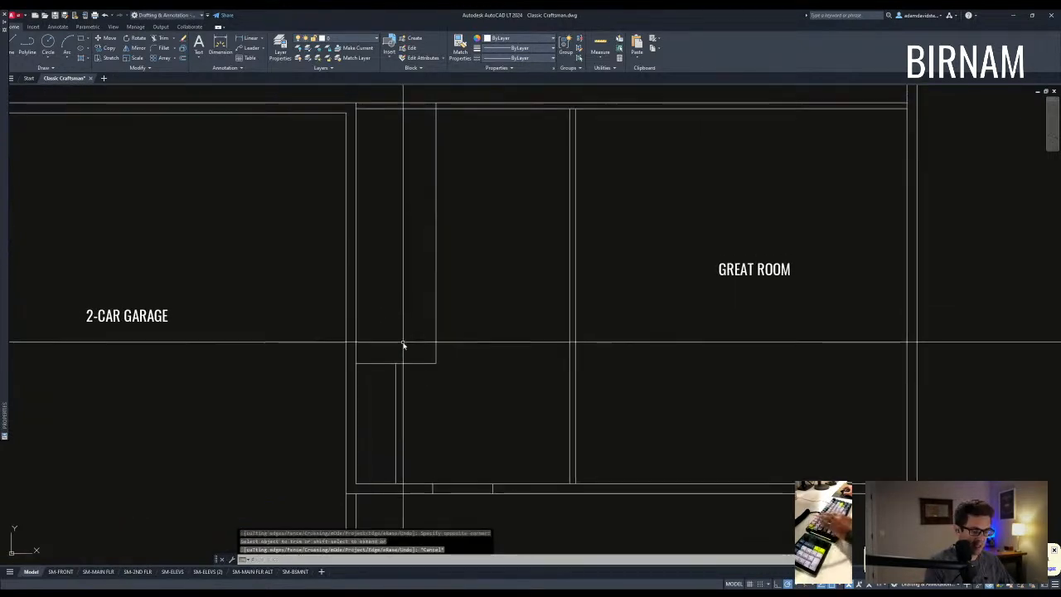
text(o)
key(space)
key(Escape)
scroll(398, 356, down, 2)
scroll(423, 380, down, 2)
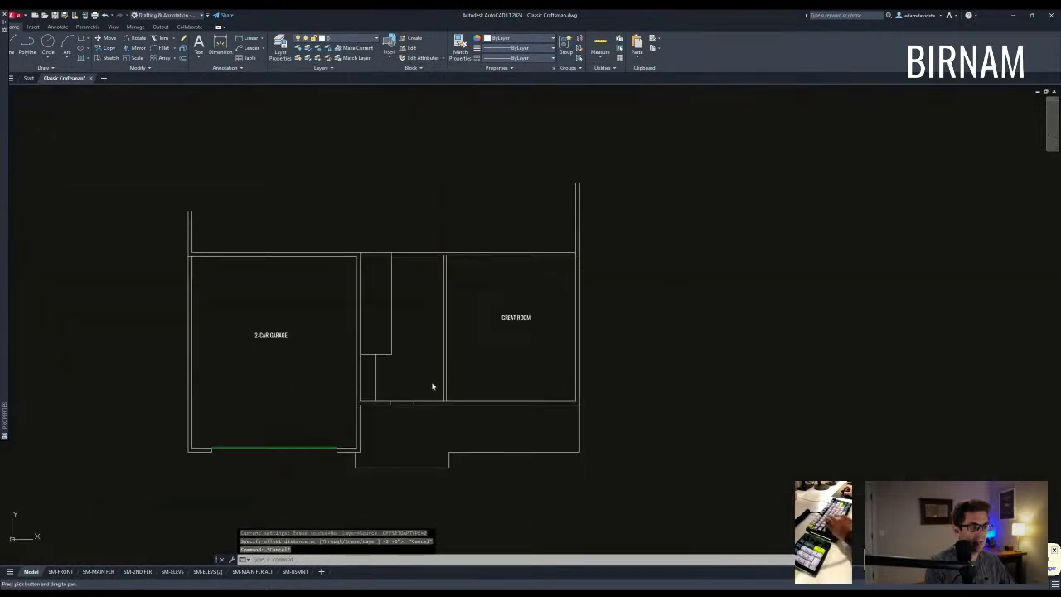
Draw a short line across the foyer–great room wall at its midpoint and copy it 8 feet up and down.
scroll(459, 315, up, 2)
text(l)
key(space)
key(Escape)
click(453, 299)
text(co)
key(space)
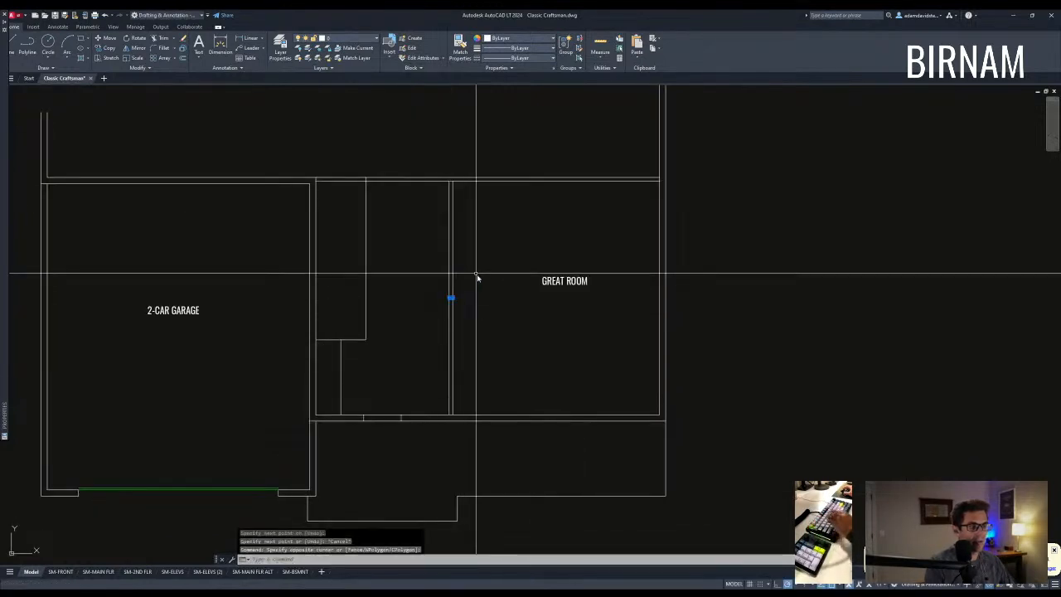
click(478, 277)
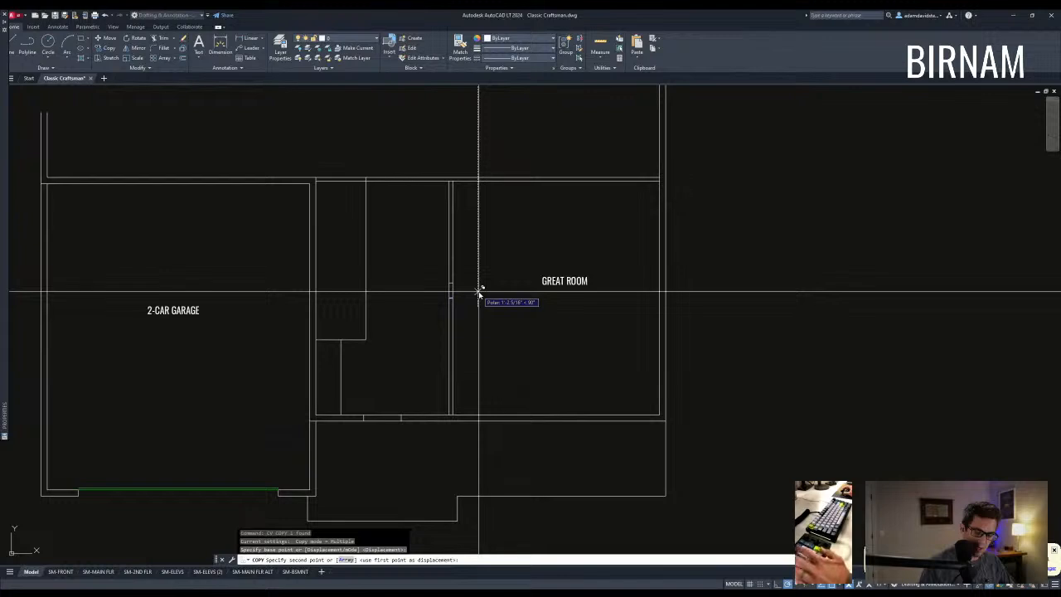
text(8)
key(Return)
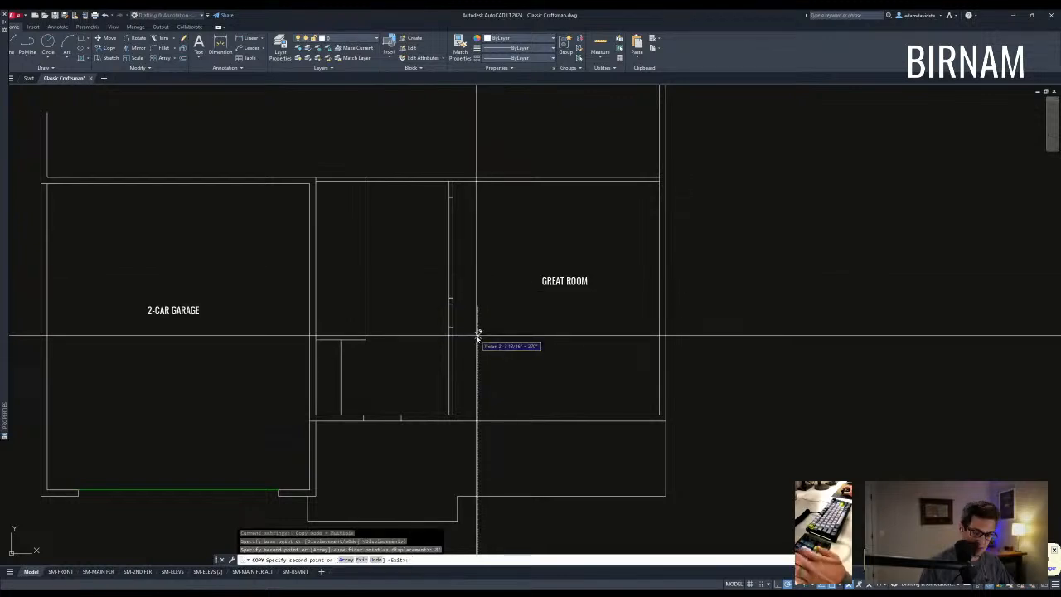
key(Escape)
Trim the foyer–great room wall between the two copied lines, leaving a short stub at each end of a wide opening.
text(tr)
key(space)
click(483, 436)
click(424, 197)
middle_drag(463, 180, 455, 312)
click(457, 339)
click(403, 279)
scroll(448, 325, up, 5)
key(Escape)
scroll(448, 332, down, 5)
scroll(467, 351, up, 2)
middle_drag(438, 397, 453, 396)
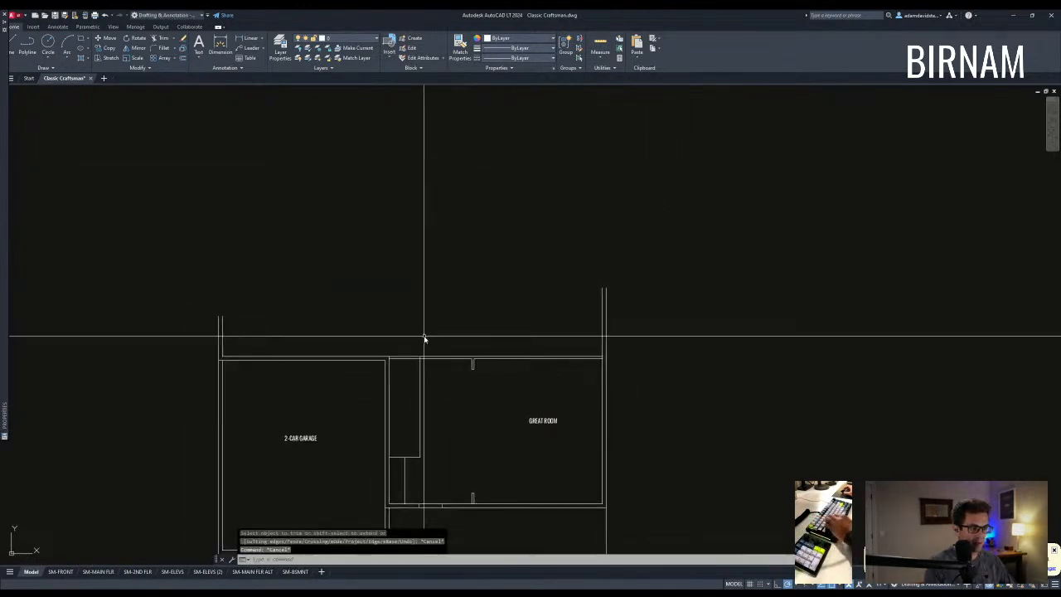
middle_drag(411, 320, 422, 355)
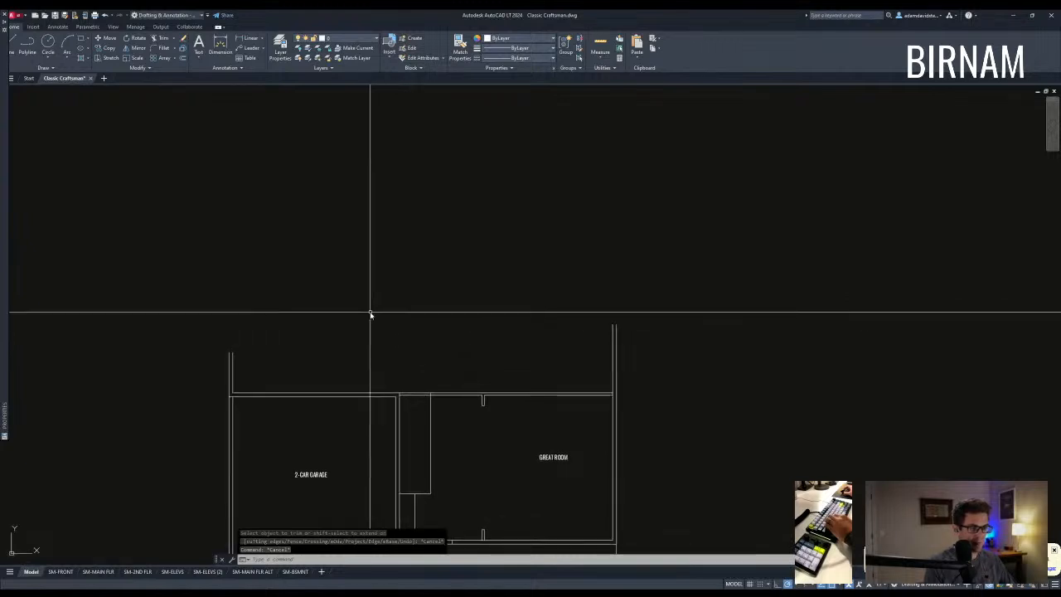
scroll(365, 351, down, 2)
scroll(467, 372, up, 2)
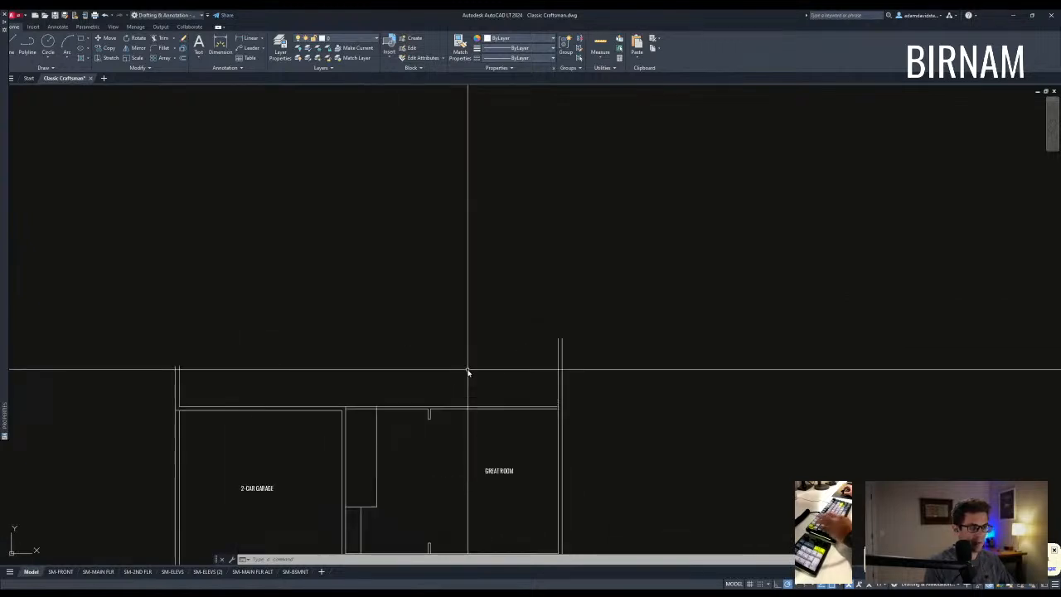
scroll(541, 365, down, 2)
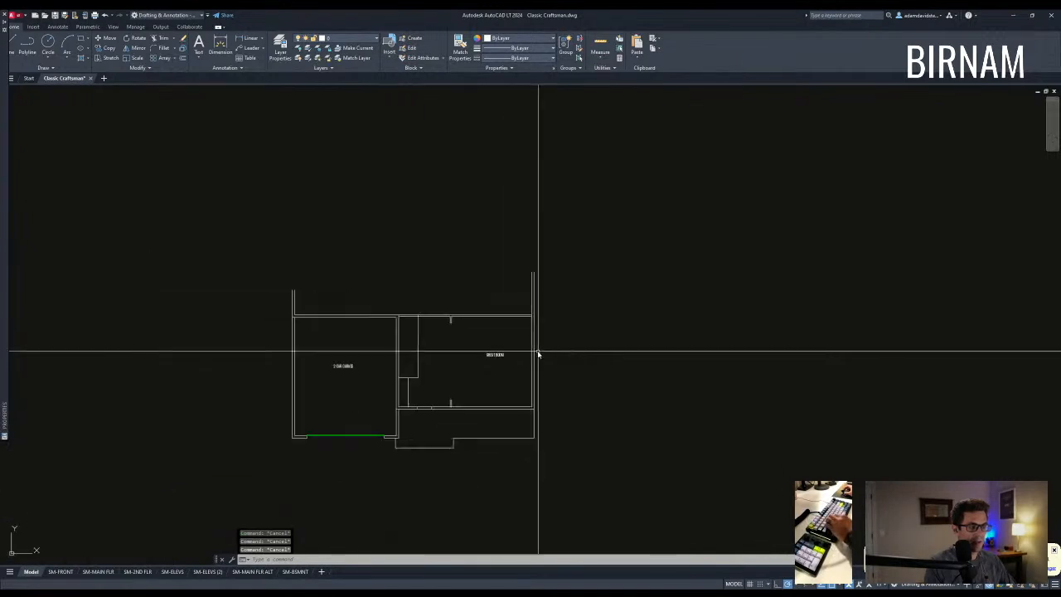
scroll(556, 431, up, 2)
click(520, 431)
key(Escape)
key(Escape)
Measure the great room diagonally from the base of the lower wall stub to the opposite upper corner.
scroll(403, 407, up, 3)
key(Return)
click(416, 389)
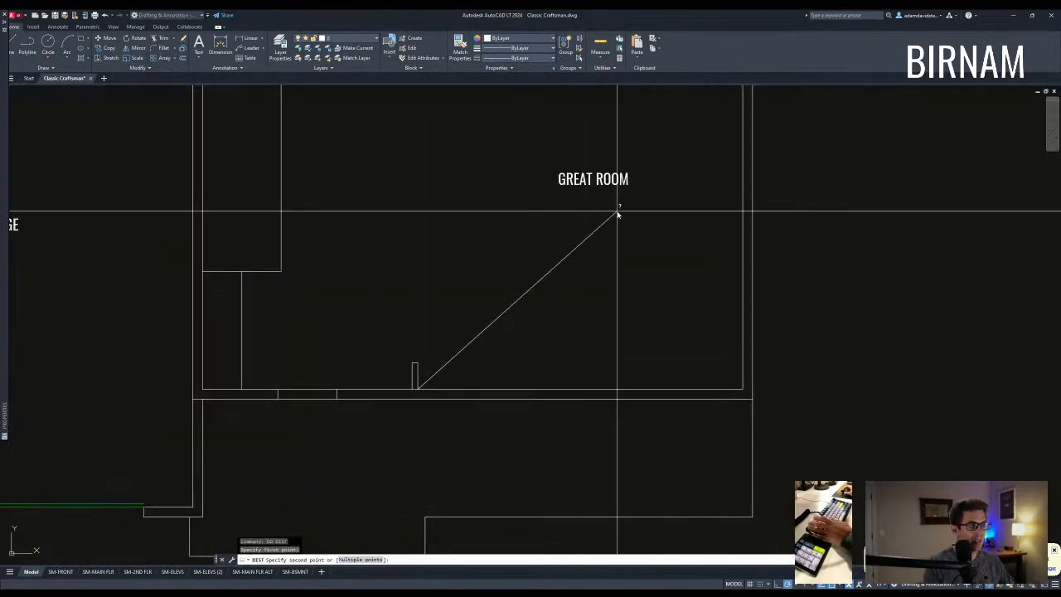
scroll(619, 213, down, 2)
middle_drag(672, 100, 422, 290)
click(447, 285)
middle_drag(379, 359, 426, 346)
key(Escape)
key(Escape)
middle_drag(437, 385, 457, 352)
scroll(487, 420, down, 1)
middle_drag(489, 427, 490, 389)
click(536, 413)
click(431, 355)
key(Escape)
key(Escape)
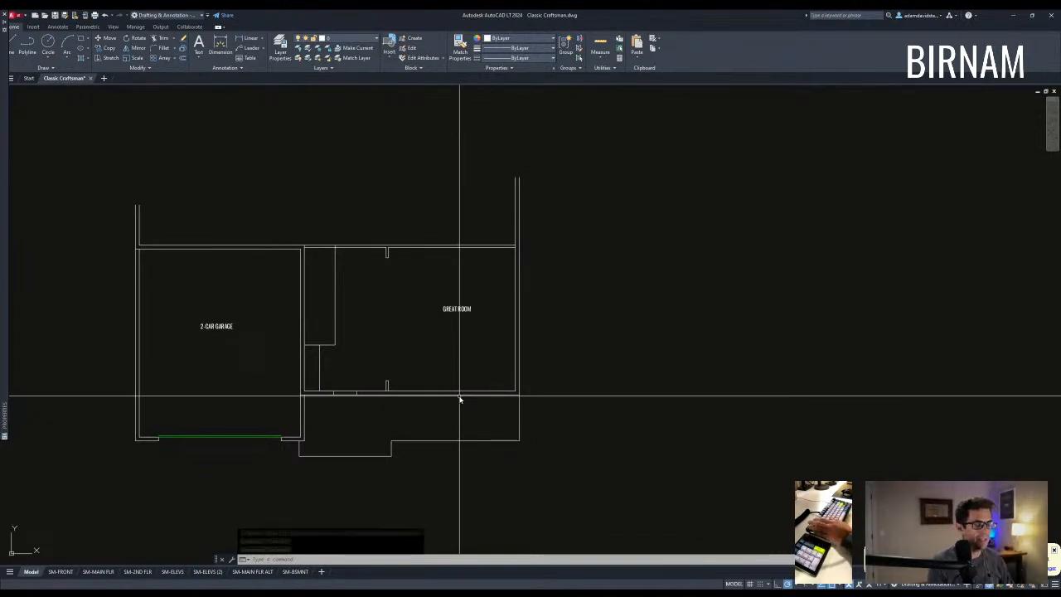
key(Escape)
key(Escape)
key(Escape)
middle_drag(409, 347, 423, 358)
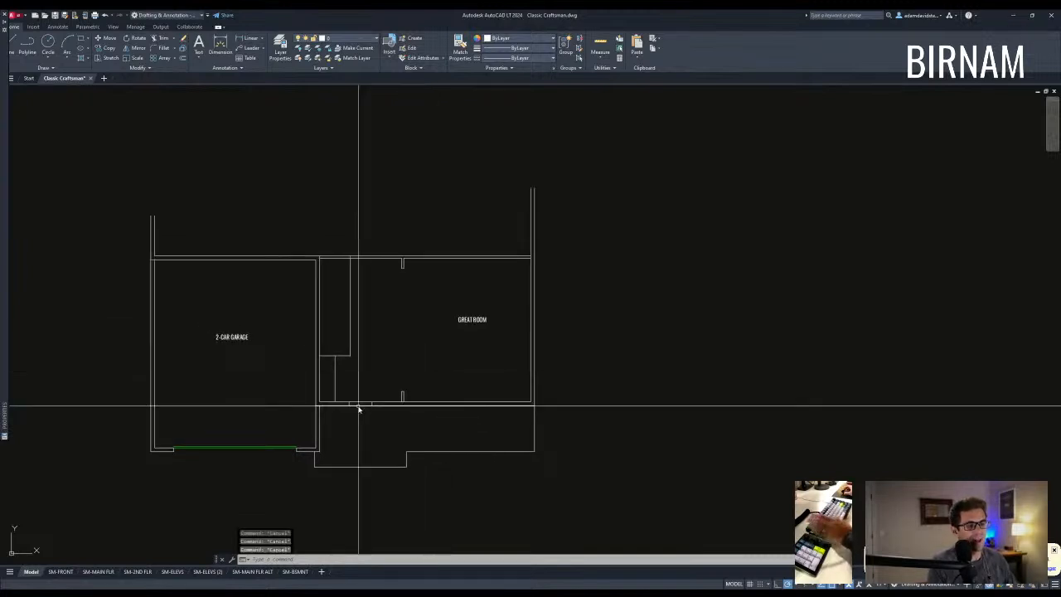
click(397, 412)
click(541, 256)
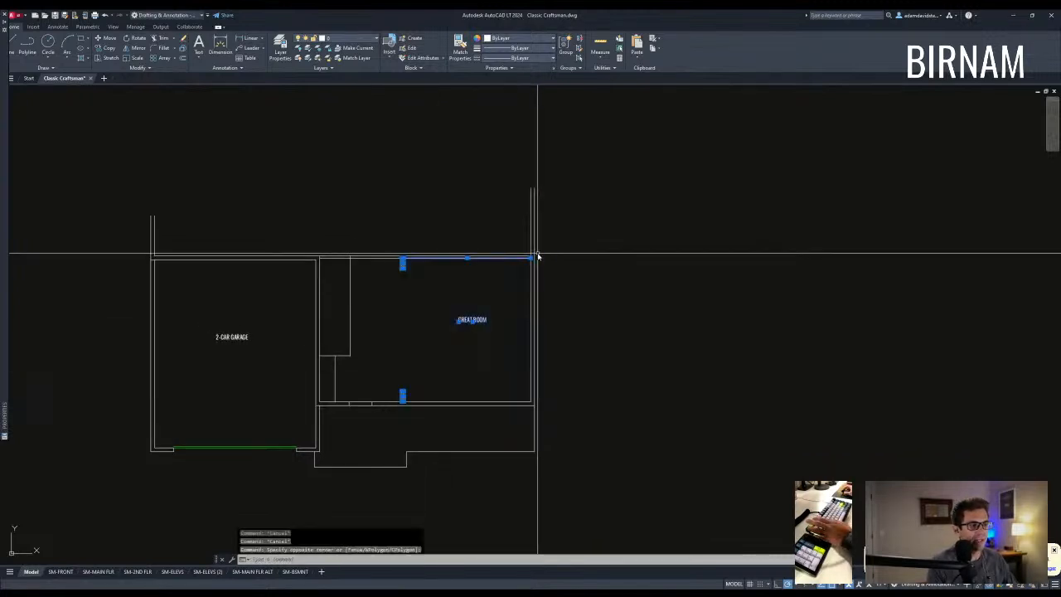
key(Escape)
middle_drag(421, 342, 443, 368)
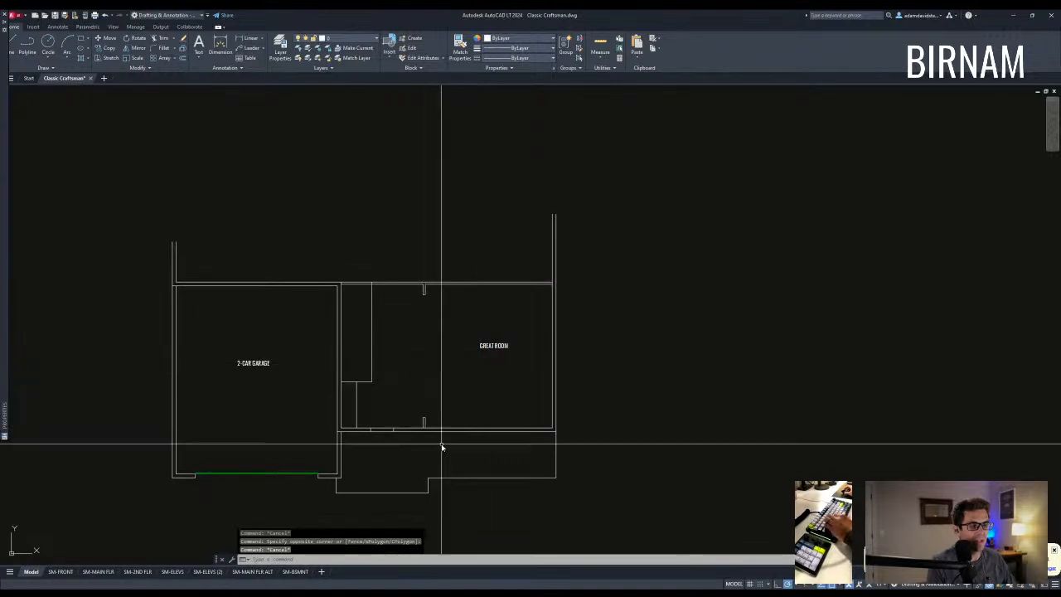
middle_drag(442, 448, 475, 402)
key(s)
key(Return)
key(Escape)
key(Escape)
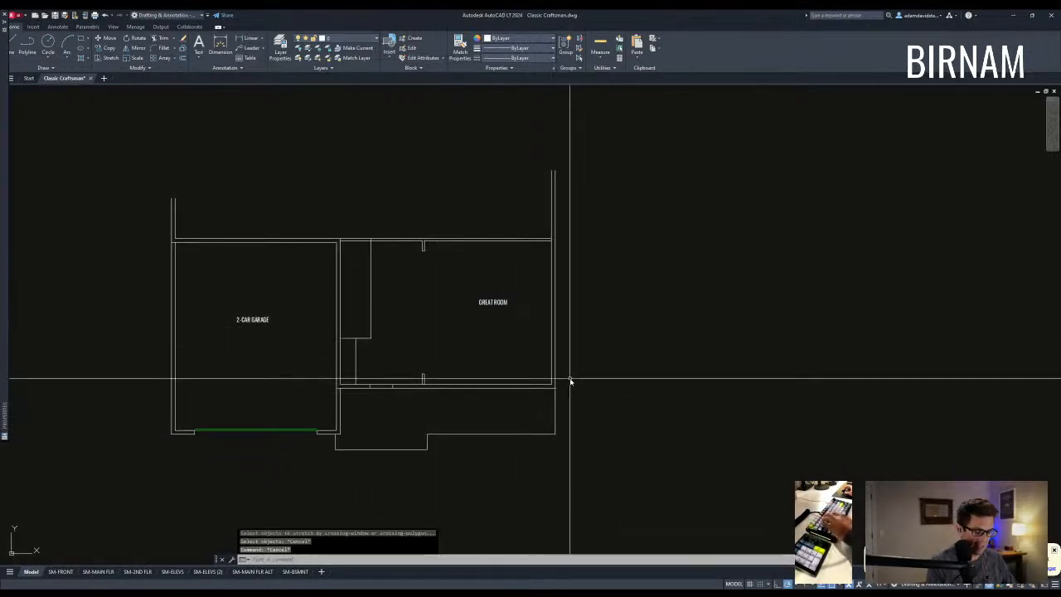
Offset the great room's upper wall line 17 feet down into the room as a guide.
text(o)
key(Return)
text(1)
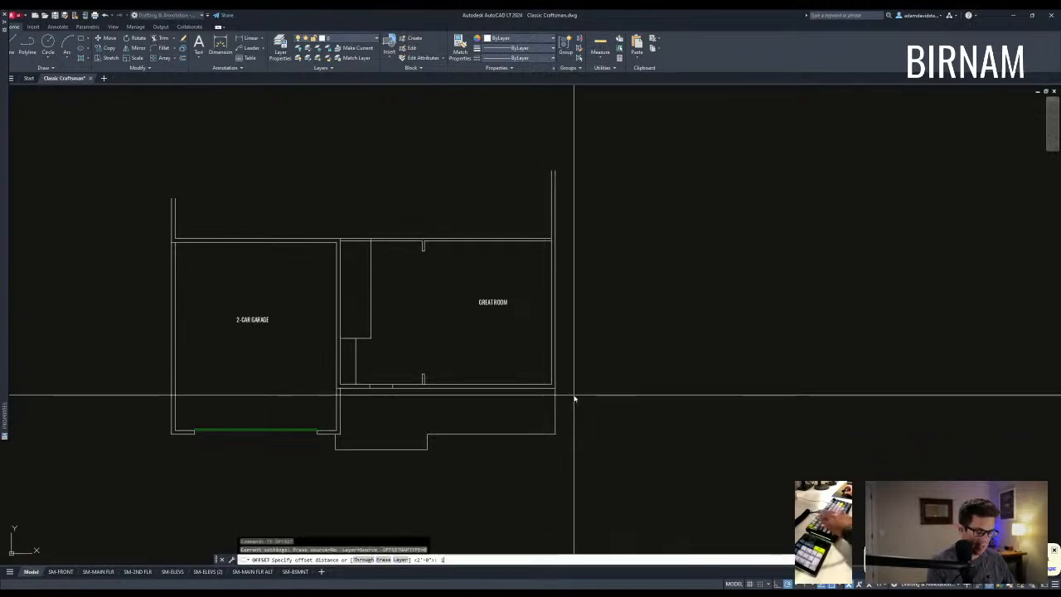
key(Escape)
Stretch the lower wall of the foyer and great room, with its door lines and wall stub, up to the guide line.
text(s)
key(Return)
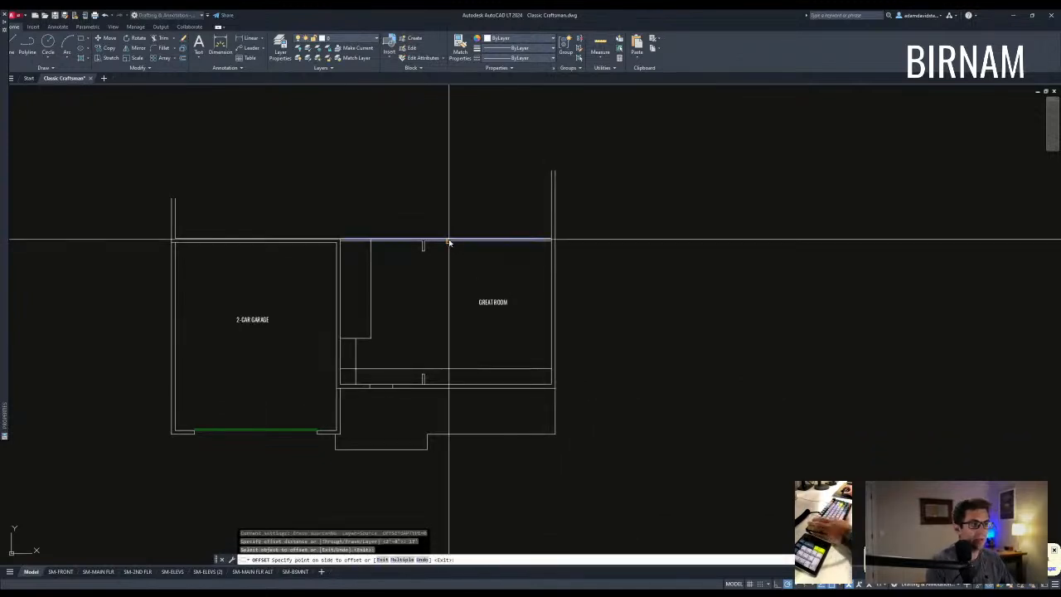
click(605, 403)
click(126, 330)
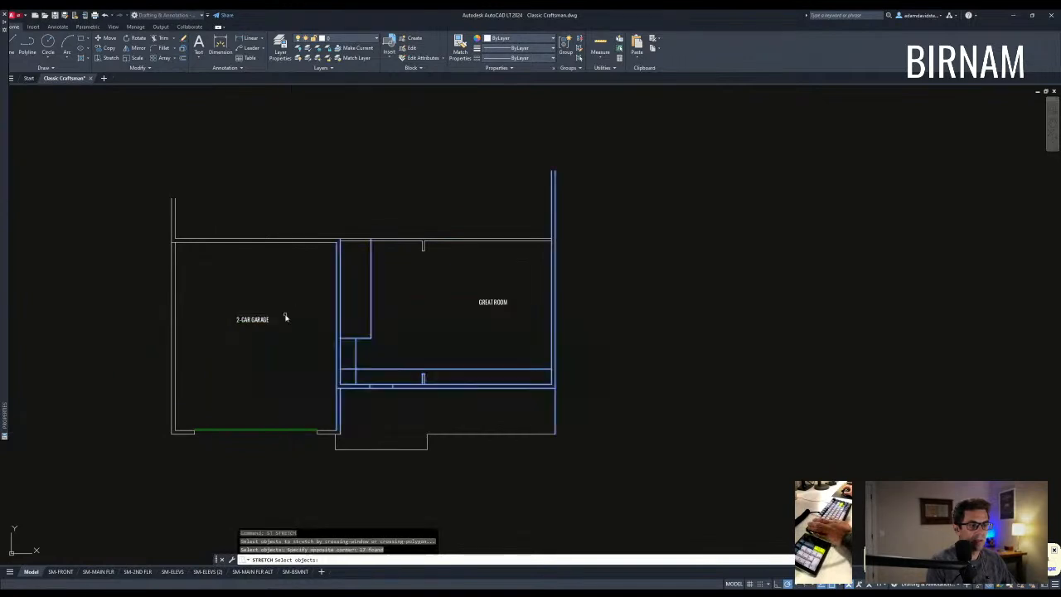
key(Return)
scroll(410, 377, up, 2)
click(438, 397)
click(438, 360)
key(Escape)
Erase the horizontal guide line crossing the great room.
click(502, 327)
click(467, 282)
text(e)
key(Return)
key(Escape)
Measure the great room's clear depth from its lower wall to its upper wall beside the stubs.
scroll(510, 384, down, 4)
middle_drag(513, 372, 455, 410)
text(di)
key(Return)
scroll(435, 408, up, 2)
click(421, 414)
click(422, 211)
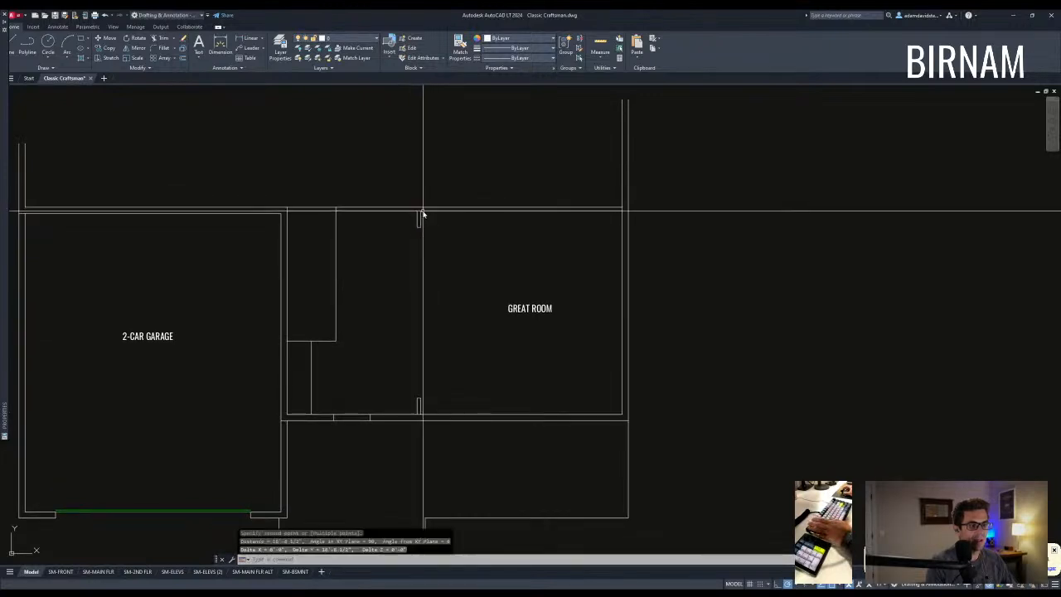
scroll(500, 337, down, 3)
scroll(645, 367, up, 2)
text(s)
key(Return)
click(729, 375)
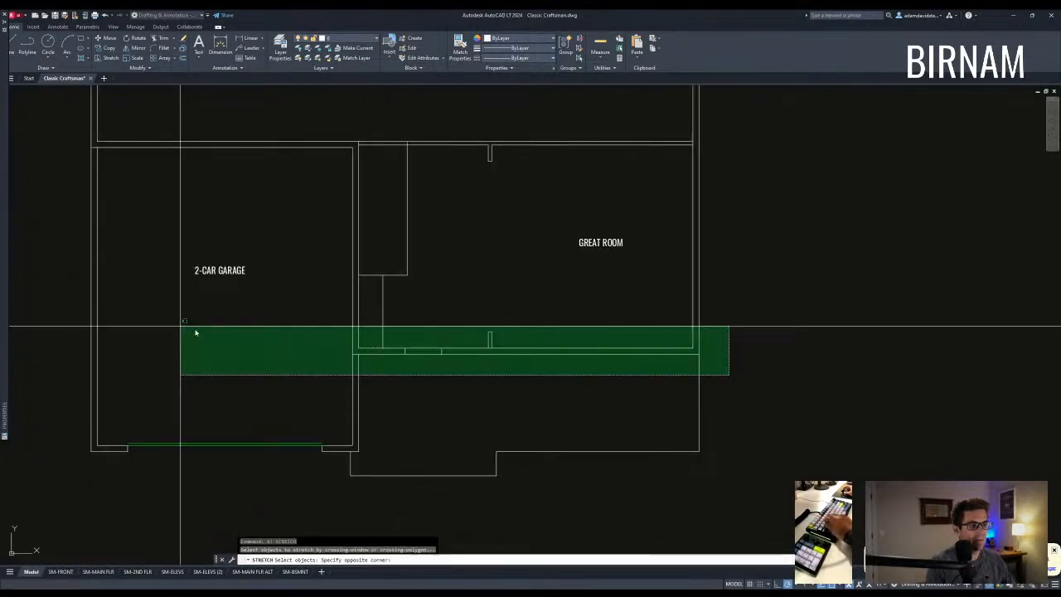
key(Escape)
key(Escape)
key(Escape)
Measure the porch depth along the garage side, from the garage's front corner to the house's front wall.
middle_drag(513, 346, 489, 408)
scroll(489, 408, down, 2)
scroll(469, 419, up, 2)
text(di)
key(Return)
click(335, 429)
click(334, 334)
key(Escape)
middle_drag(370, 351, 363, 405)
scroll(362, 405, down, 1)
middle_drag(445, 412, 450, 394)
middle_drag(467, 358, 459, 387)
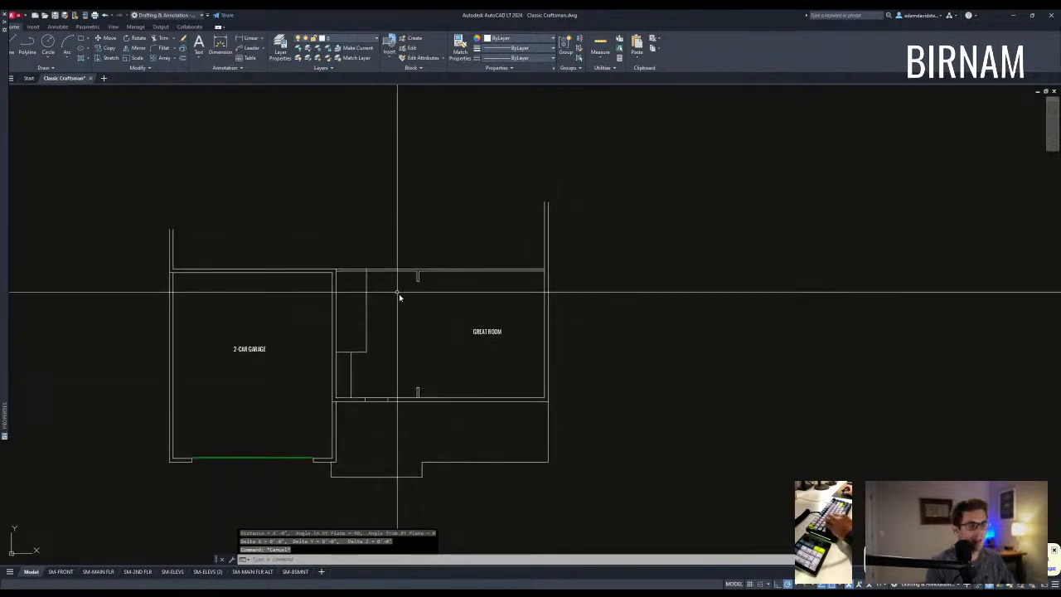
Stretch the garage front wall and the porch front edge upward, making both the garage and the porch shallower.
middle_drag(429, 338, 425, 305)
text(s)
key(Return)
click(613, 459)
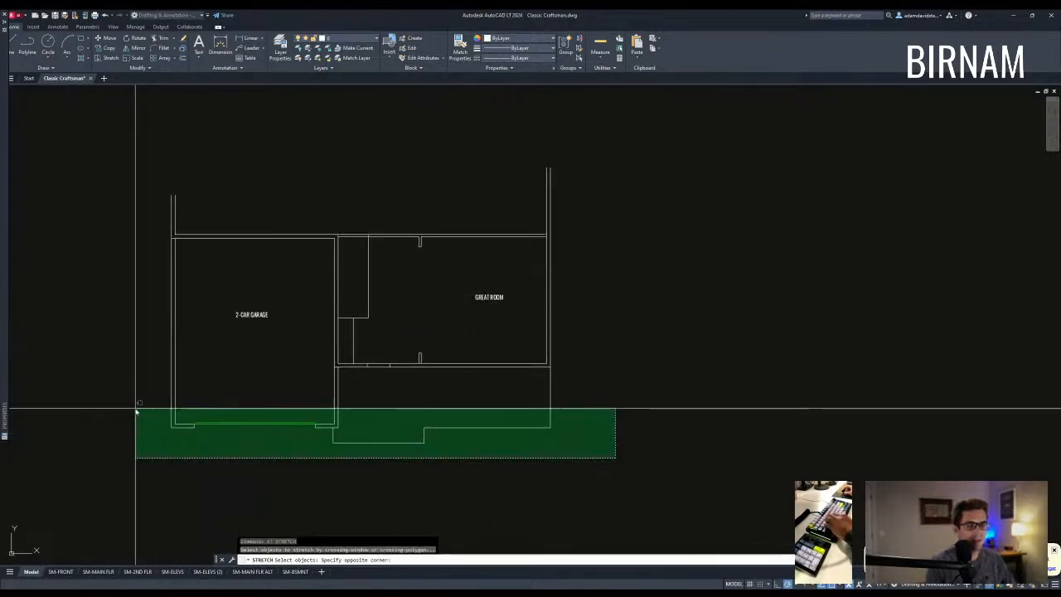
click(135, 407)
key(Return)
click(220, 385)
Measure the garage interior diagonally from its lower corner on the house side to the opposite upper corner.
text(di)
key(Return)
click(348, 433)
click(188, 263)
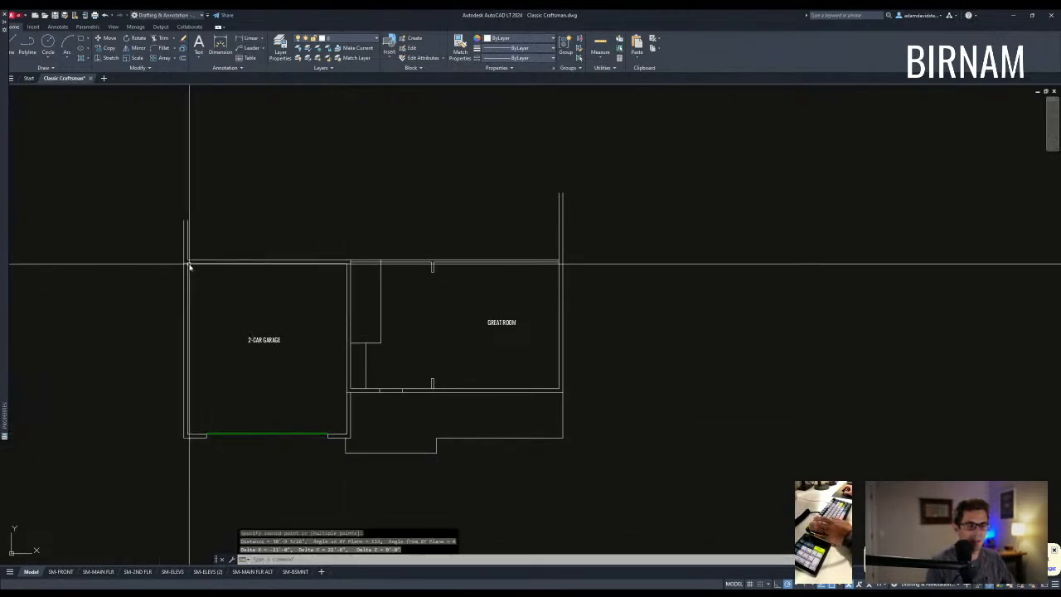
key(Escape)
key(Escape)
mouse_move(379, 356)
middle_down()
mouse_move(381, 372)
mouse_move(377, 365)
middle_up()
scroll(379, 365, down, 2)
scroll(420, 379, up, 2)
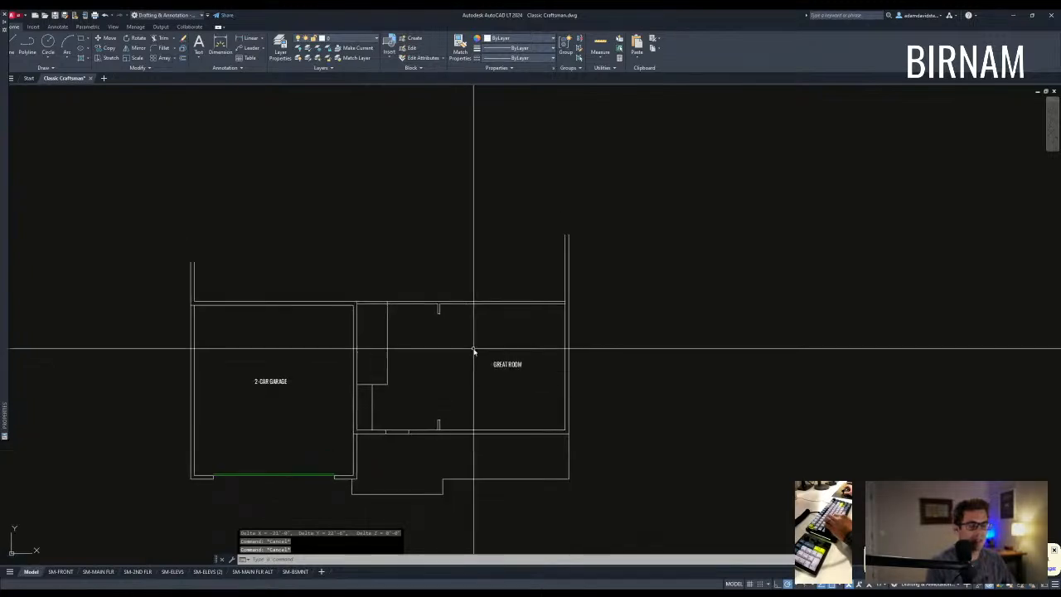
Nudge the GREAT ROOM label slightly down and to the left within the room.
middle_drag(519, 443, 519, 421)
key(Escape)
drag(522, 398, 502, 350)
text(m)
click(525, 336)
click(522, 339)
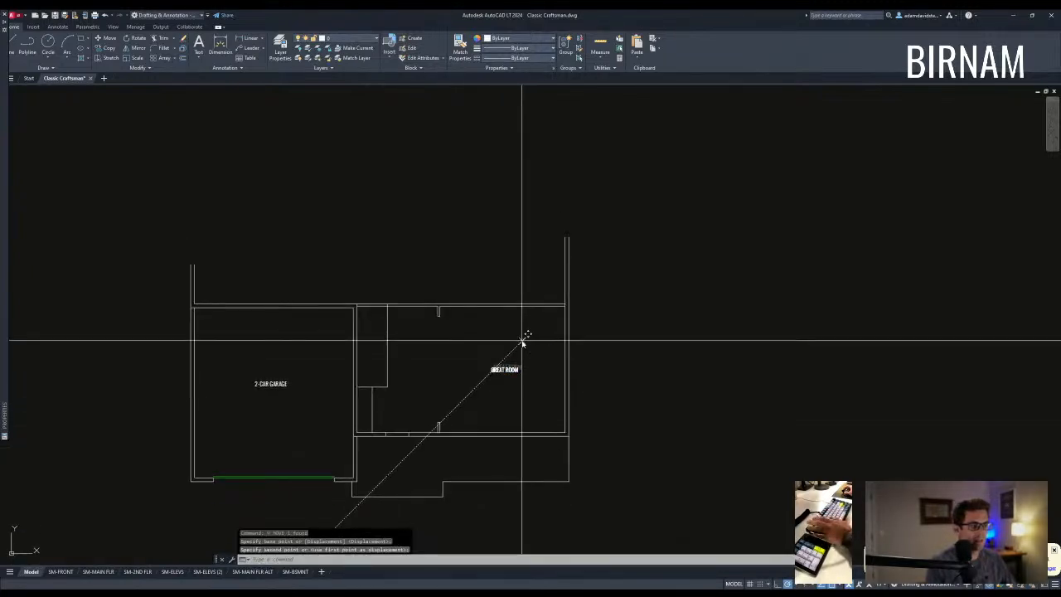
key(Escape)
middle_drag(507, 364, 525, 421)
middle_drag(507, 457, 502, 403)
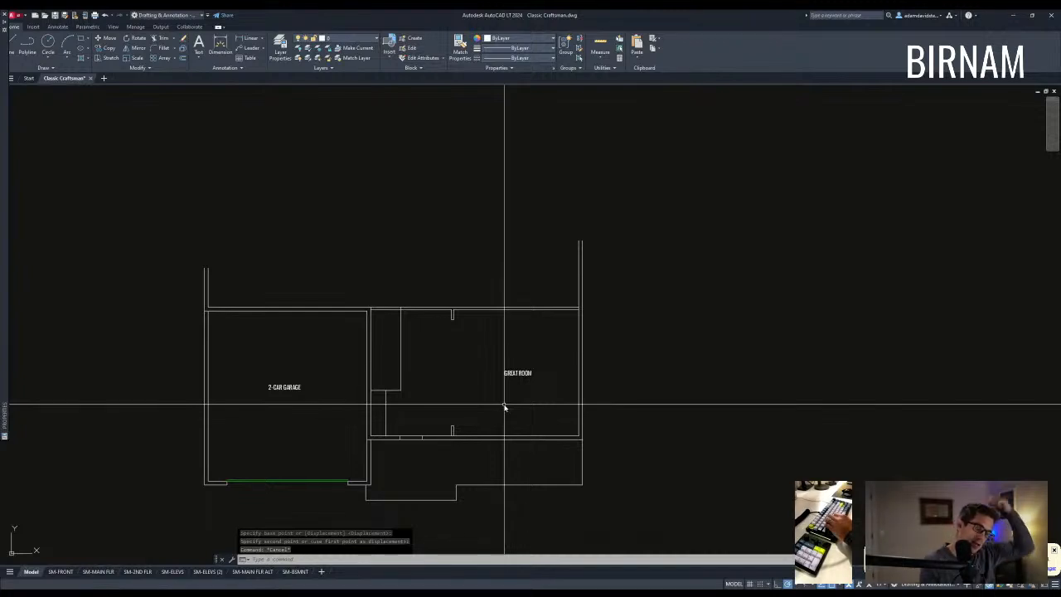
Erase the closet lines in the foyer beside the garage wall.
click(426, 403)
click(372, 368)
text(e)
key(Return)
key(Escape)
Erase the two wall stubs that frame the opening between the foyer and the great room.
mouse_move(512, 461)
middle_down()
mouse_move(515, 440)
mouse_move(488, 434)
middle_up()
click(426, 438)
click(498, 286)
text(e)
key(Return)
key(Escape)
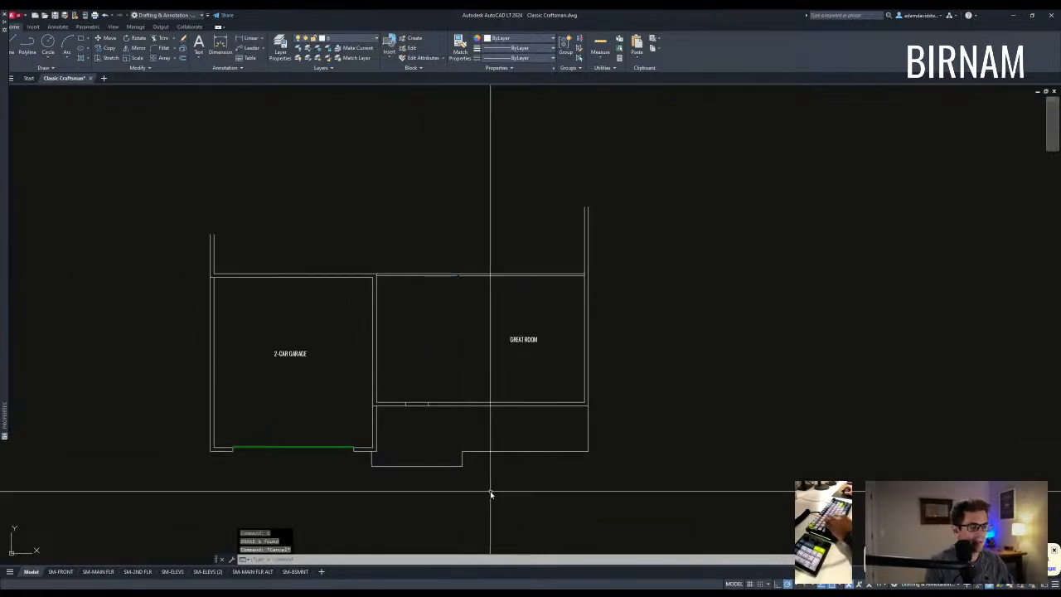
middle_drag(475, 420, 448, 374)
key(Escape)
key(Escape)
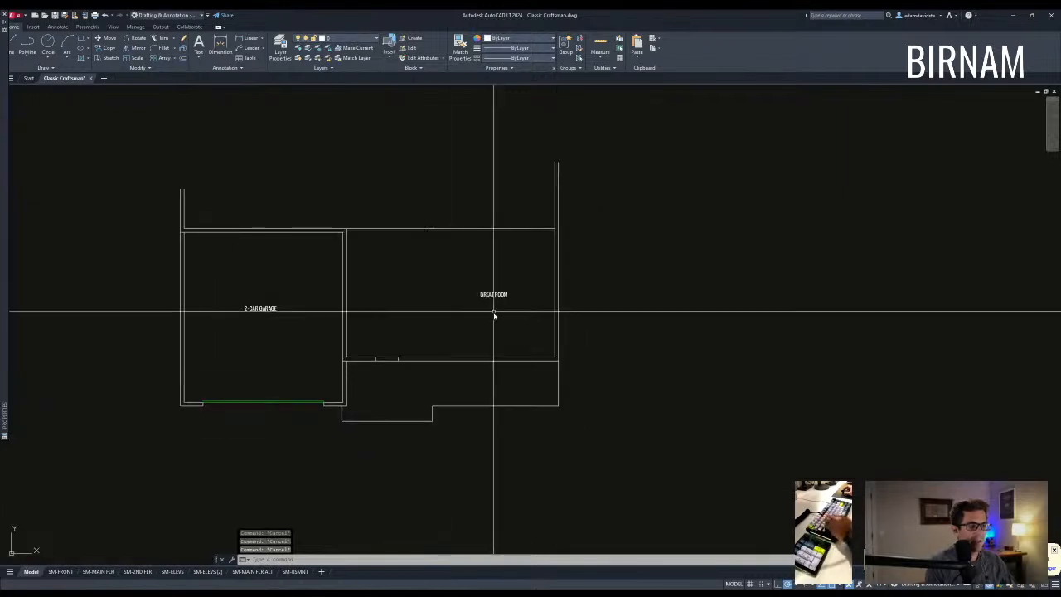
Erase the inner line of the upper wall along the great room side.
middle_drag(408, 248, 386, 290)
click(375, 298)
click(590, 233)
text(e)
key(Return)
key(Escape)
Erase the entry door lines in the front wall.
click(346, 412)
click(417, 370)
key(e)
key(Return)
Erase the projecting bump-out at the front of the porch.
middle_drag(393, 465, 401, 436)
click(457, 462)
click(325, 434)
text(e)
key(Return)
key(Escape)
key(Escape)
Move the GREAT ROOM label out of the room to the empty area above the plan.
scroll(372, 319, down, 4)
scroll(372, 318, up, 2)
middle_drag(417, 241, 440, 307)
click(443, 297)
click(423, 267)
text(v)
key(Return)
click(426, 278)
middle_drag(409, 208, 410, 298)
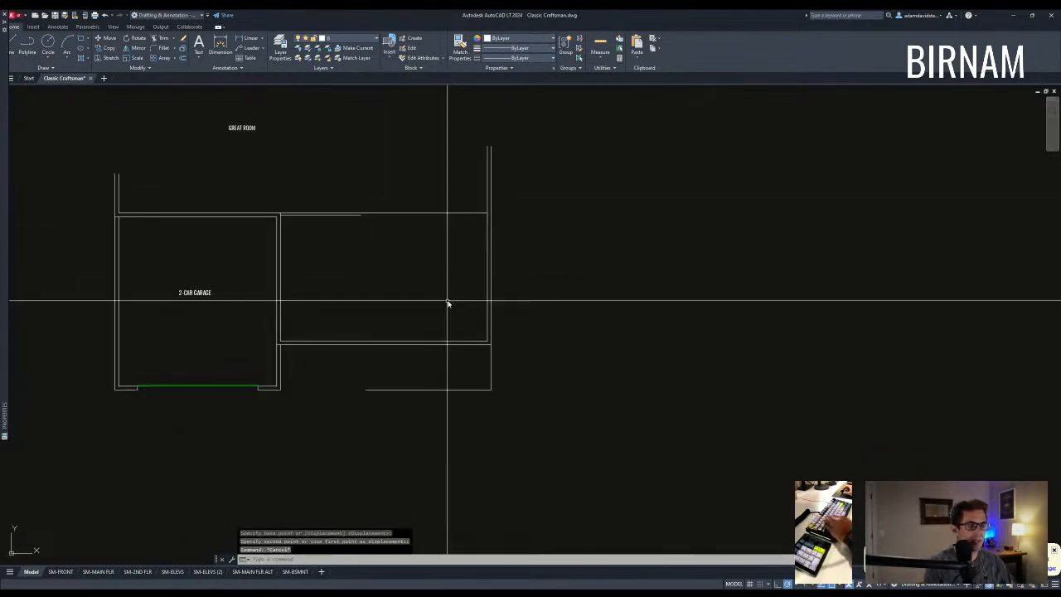
click(301, 248)
key(Escape)
Offset the garage-side wall line, the lower wall line and the short upper wall line 48 inches into the room.
mouse_move(441, 507)
middle_down()
mouse_move(433, 433)
mouse_move(399, 407)
middle_up()
scroll(377, 415, up, 1)
key(Escape)
key(Escape)
scroll(379, 360, down, 1)
middle_drag(330, 311, 347, 341)
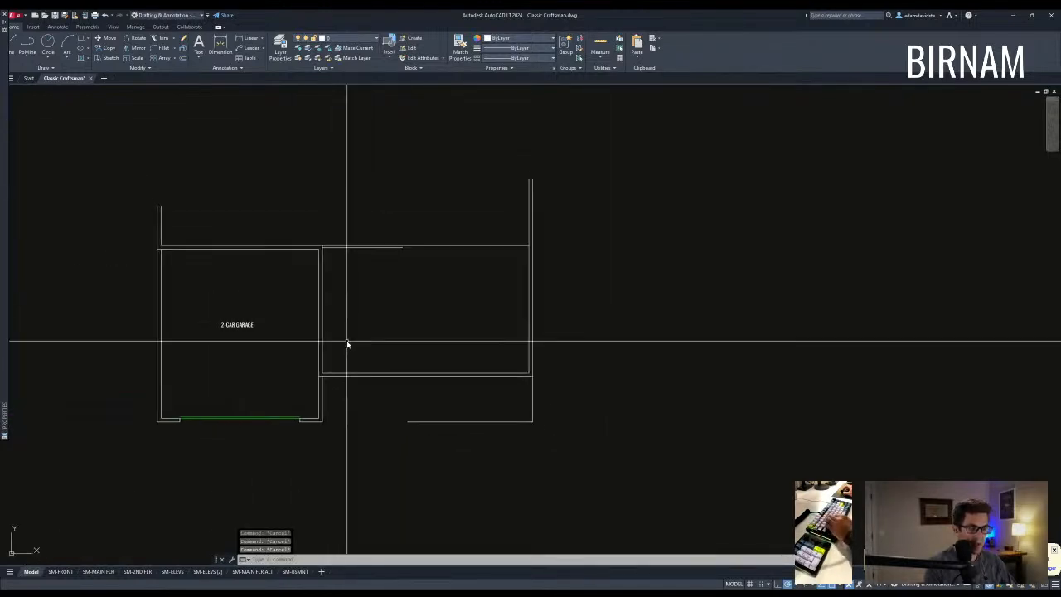
text(ff)
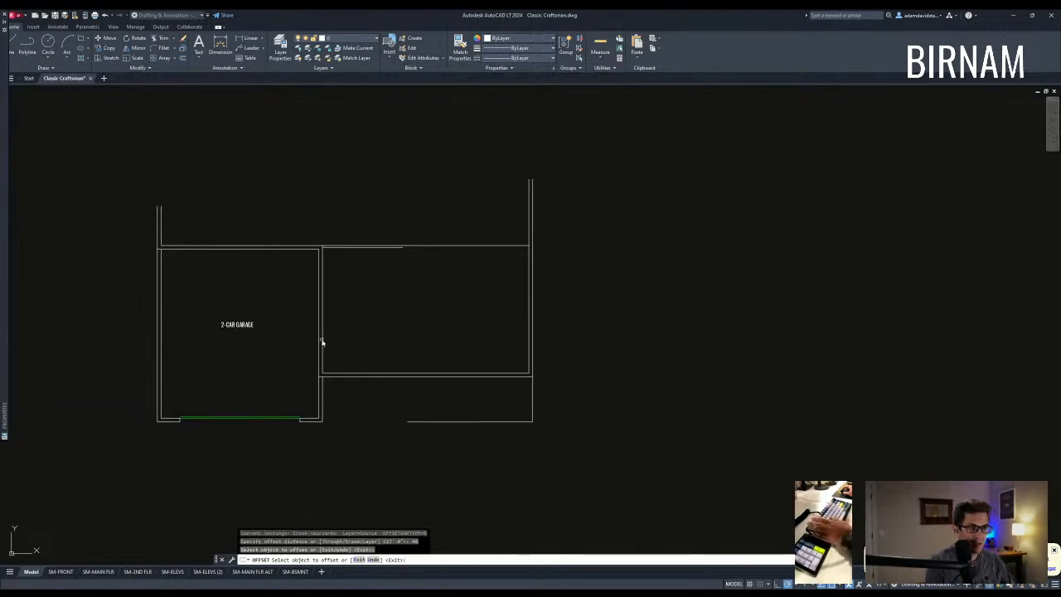
click(360, 316)
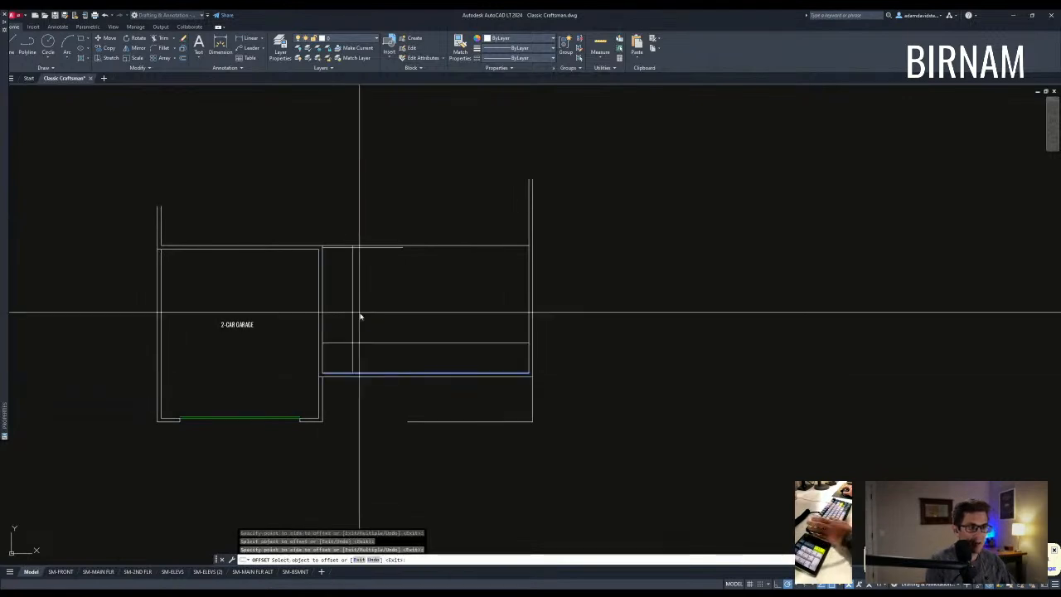
click(361, 248)
key(Escape)
key(Escape)
Measure the garage diagonally between its inner lower house-side corner and its inner upper outside corner.
scroll(370, 287, up, 1)
middle_drag(370, 287, 388, 262)
scroll(386, 299, down, 1)
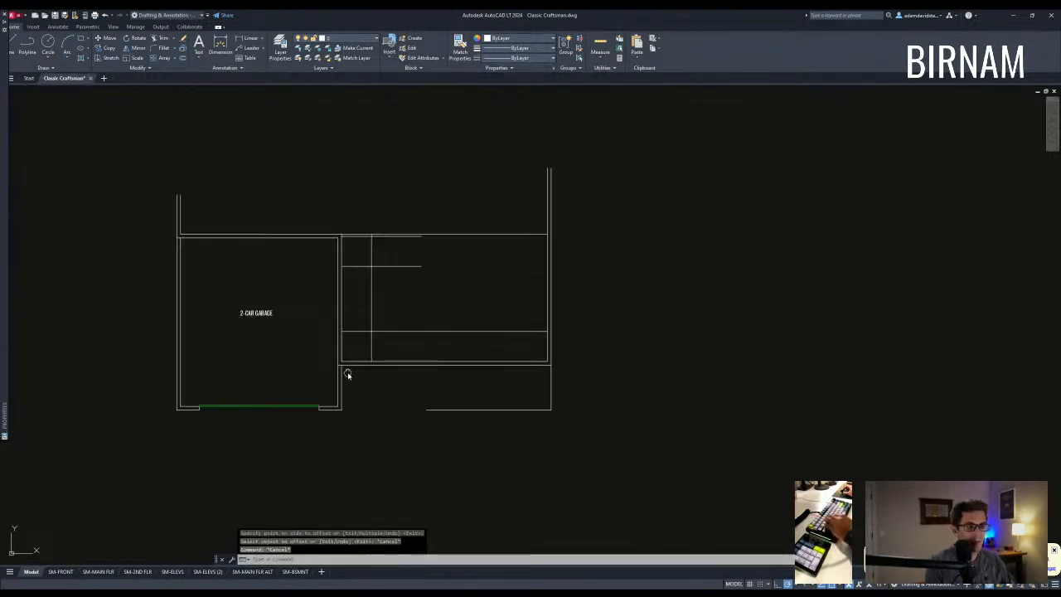
middle_drag(348, 374, 378, 400)
click(367, 432)
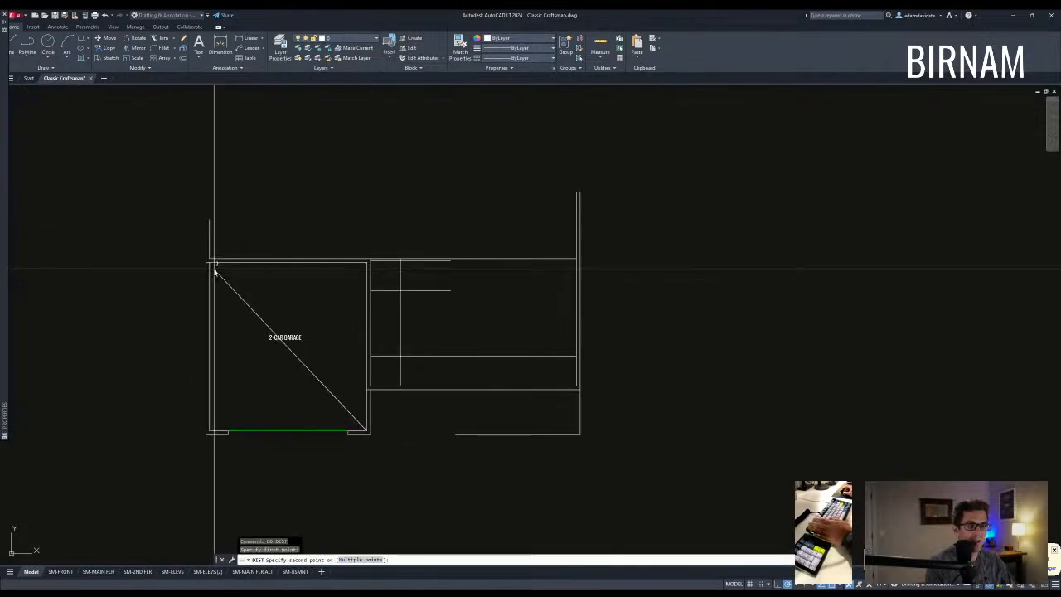
click(210, 266)
Stretch the wall between the garage and the house, with the adjoining offset lines, to the right to widen the garage.
text(s)
key(Return)
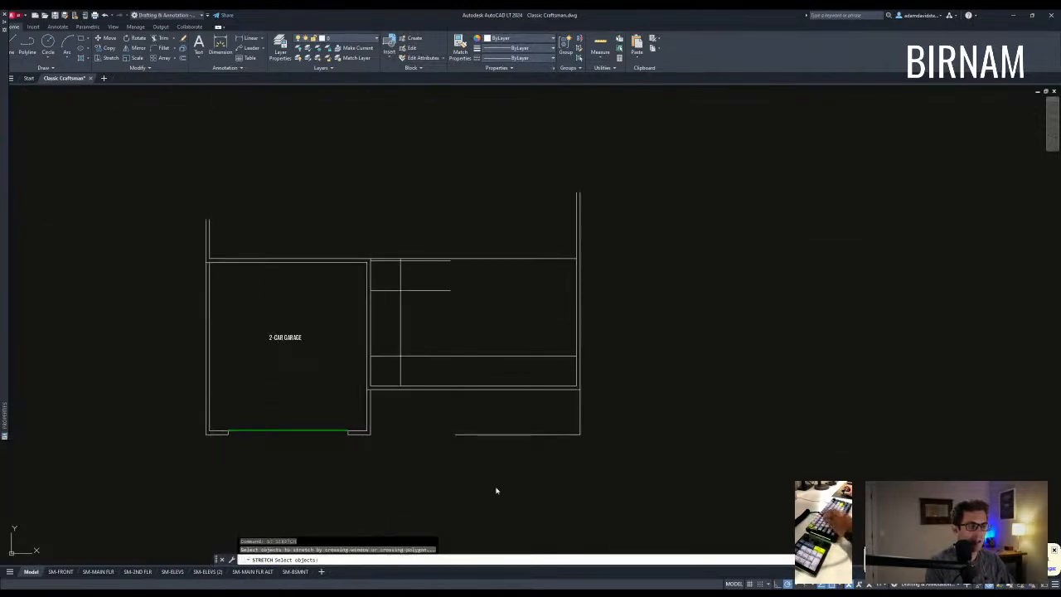
click(376, 183)
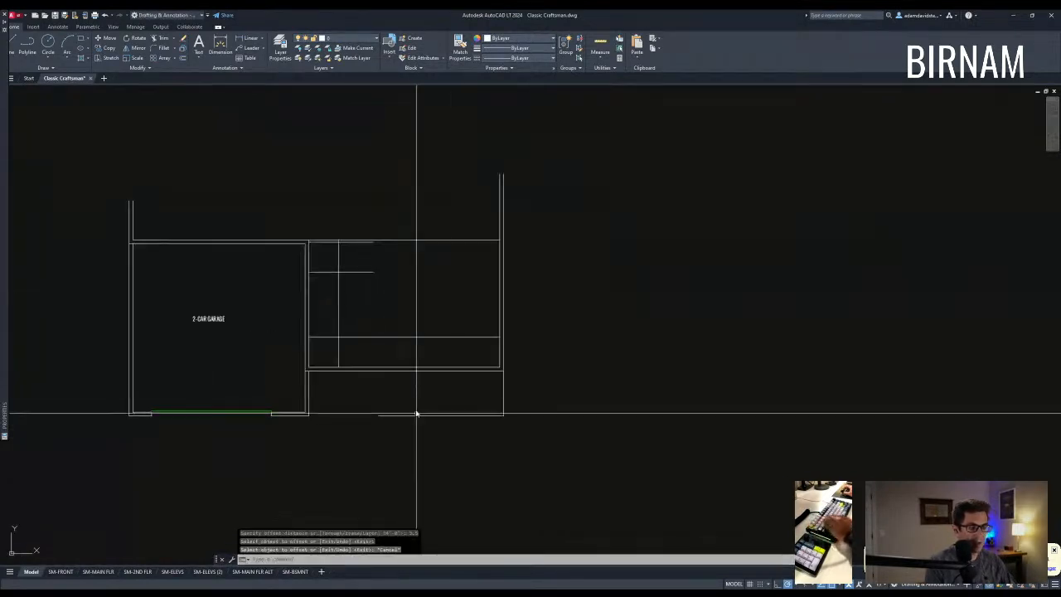
Offset the inner line of the house's right exterior wall 10 feet into the house.
middle_drag(417, 413, 415, 403)
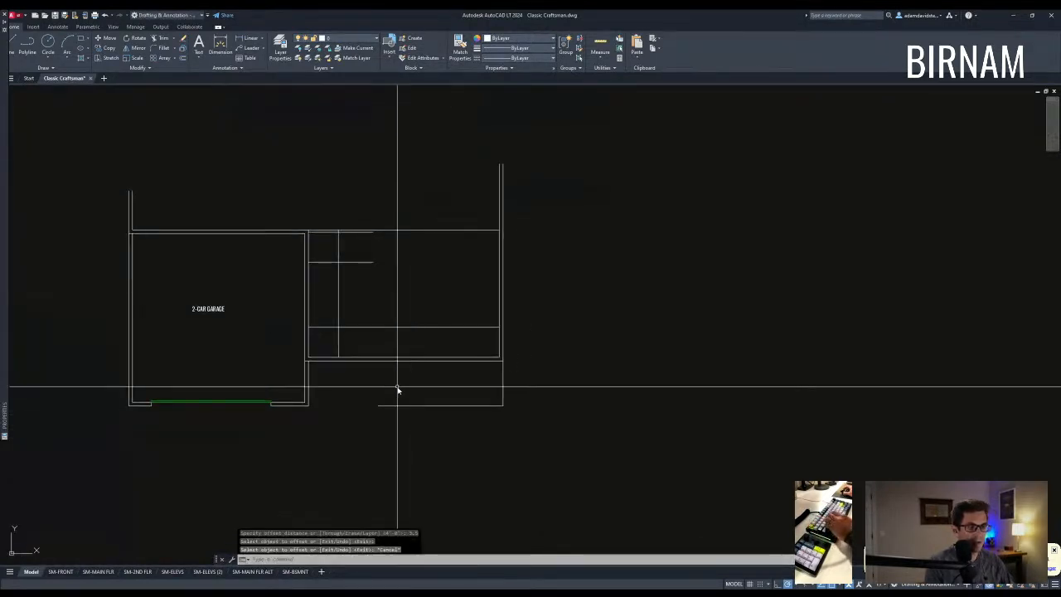
key(Escape)
middle_drag(442, 291, 457, 316)
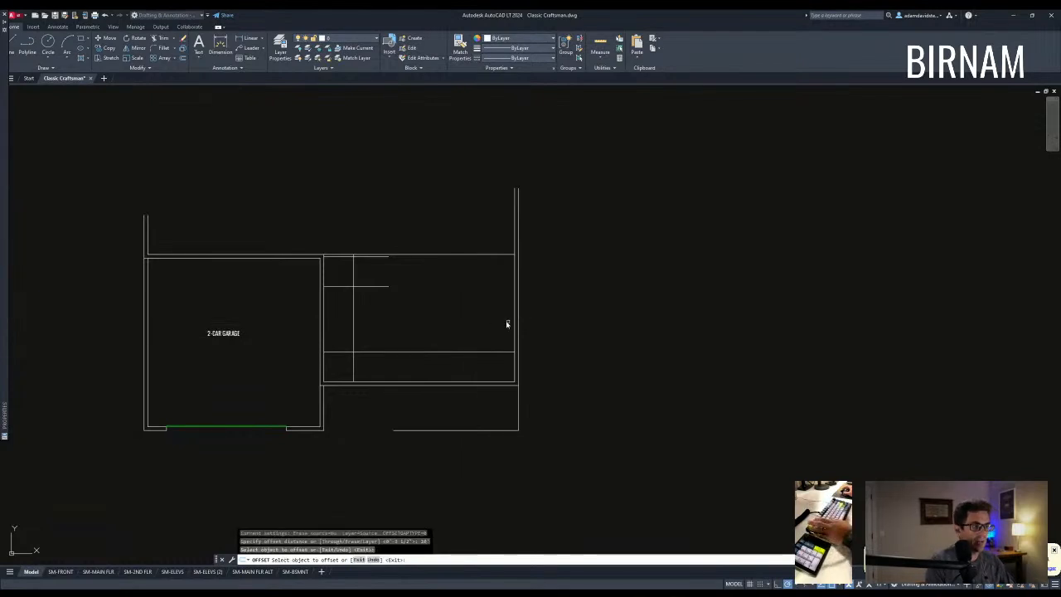
click(514, 323)
key(Escape)
key(Escape)
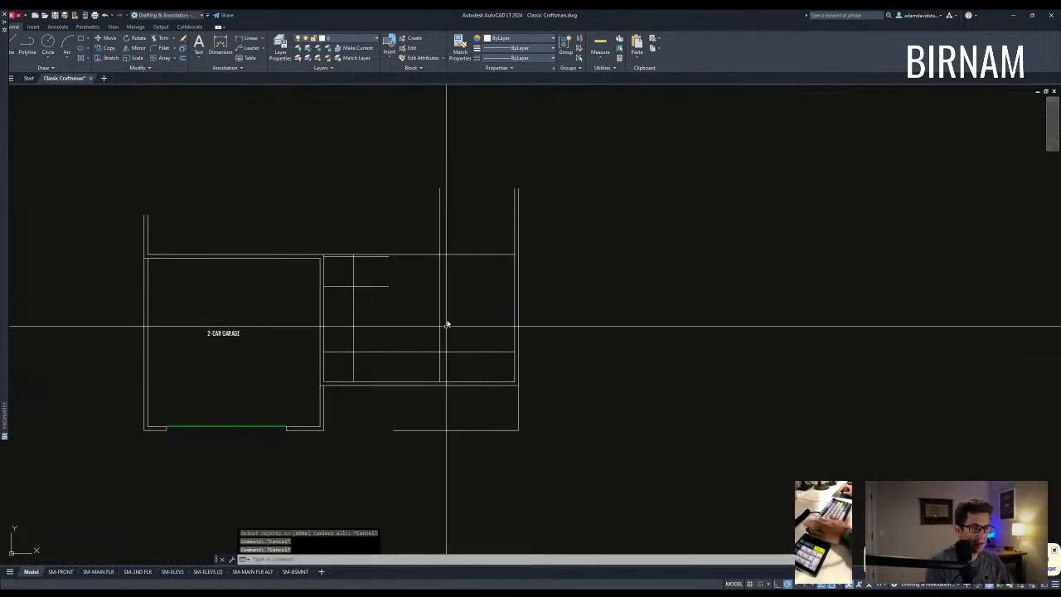
Offset the new vertical wall line 3.5 inches to form an interior wall.
text(o)
key(Return)
text(3.5)
key(Return)
scroll(401, 305, up, 3)
key(Escape)
text(ro)
key(Return)
click(461, 274)
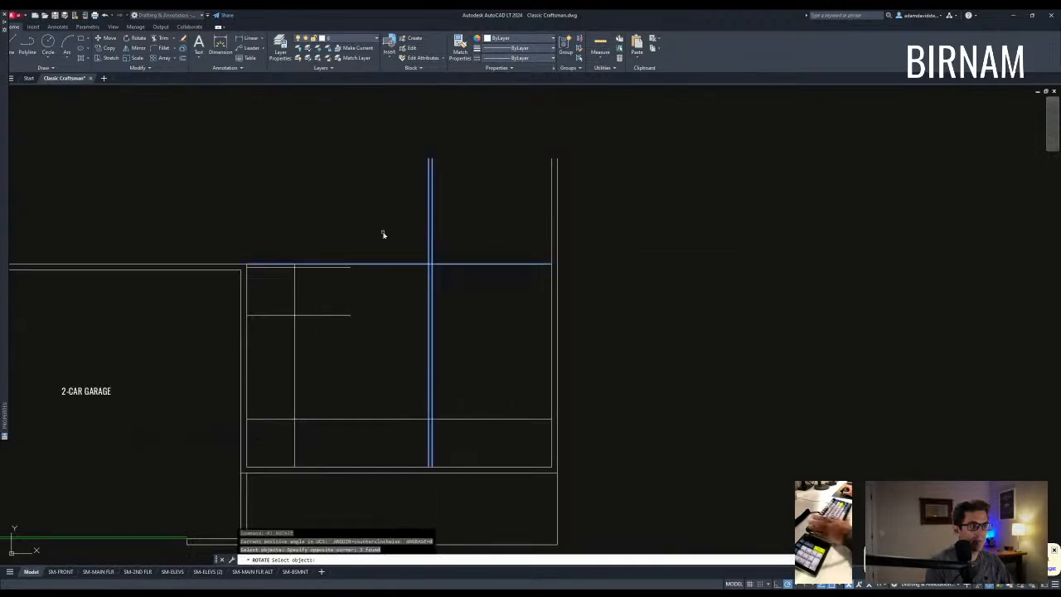
click(459, 233)
key(Escape)
key(Escape)
key(Escape)
key(Escape)
Trim the new interior wall's two lines where they extend above the horizontal line running along the garage's upper wall.
text(tr)
key(Return)
click(472, 317)
click(360, 211)
key(Return)
click(450, 211)
click(417, 194)
key(Escape)
Draw a vertical line from the free end of the short horizontal line beside the garage down to the front wall.
middle_drag(427, 419, 442, 377)
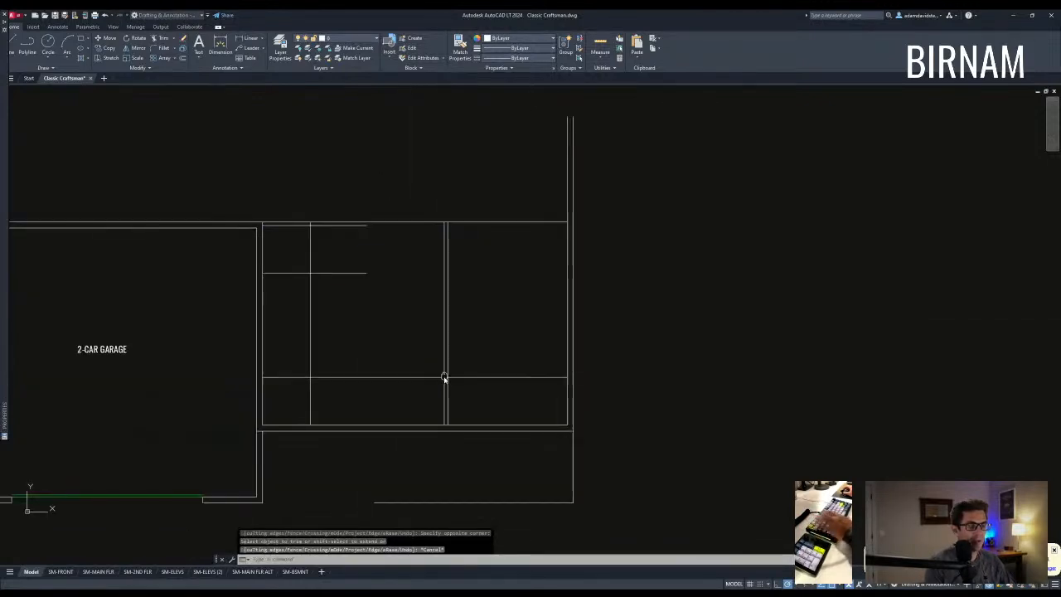
text(a)
key(Return)
click(367, 273)
click(367, 425)
key(Escape)
Trim the vertical line and the lower horizontal line past their intersection so they form a corner near the front wall.
text(tr)
key(Return)
click(381, 395)
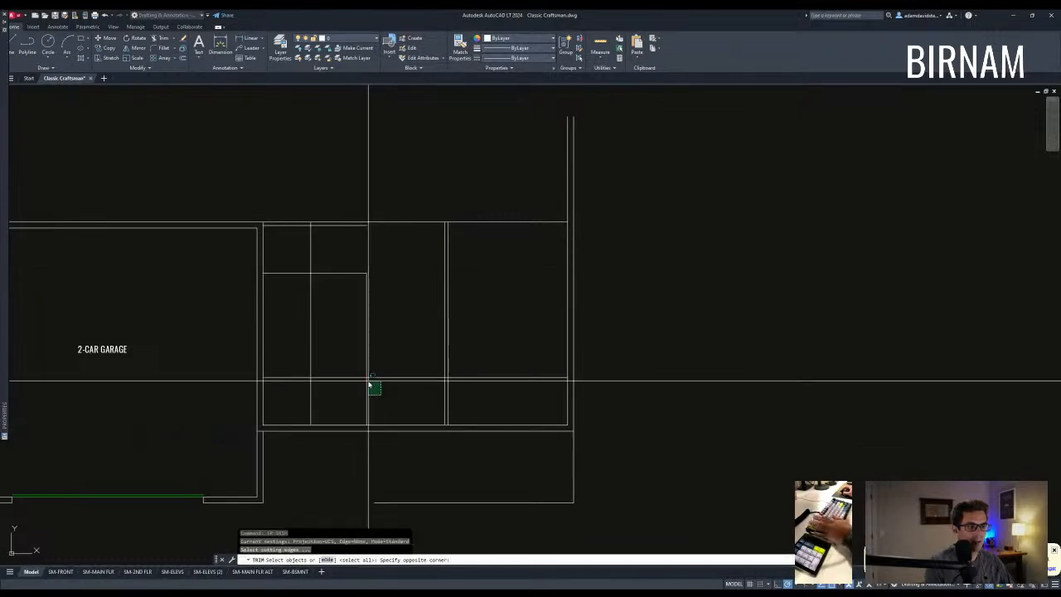
key(Escape)
scroll(427, 436, down, 2)
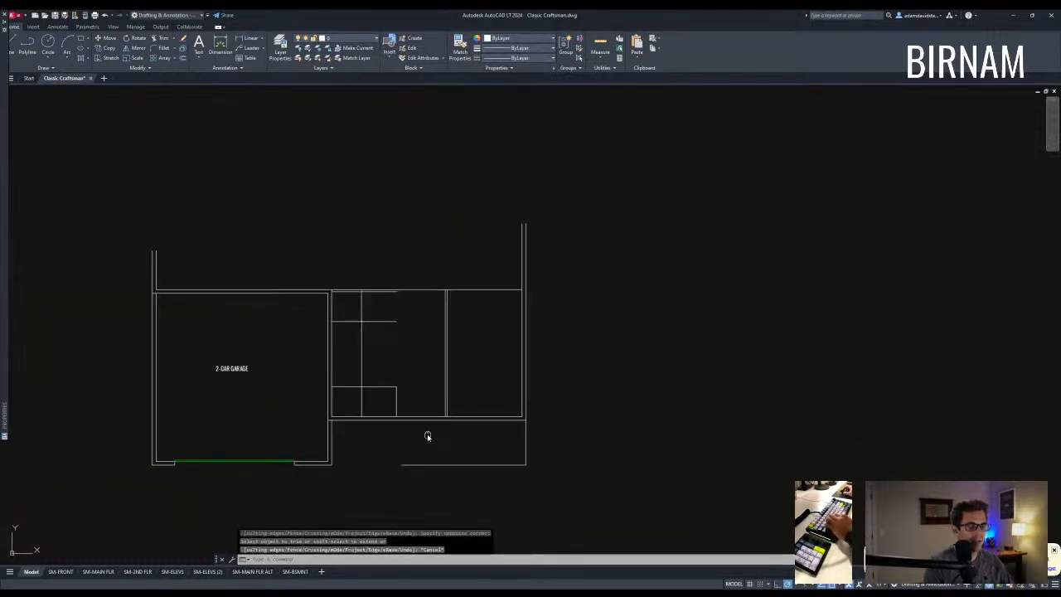
Draw a vertical line from the front wall down past the porch's outer edge, in line with the interior line above.
scroll(427, 415, up, 2)
middle_drag(426, 415, 415, 396)
scroll(415, 399, up, 1)
scroll(350, 298, down, 1)
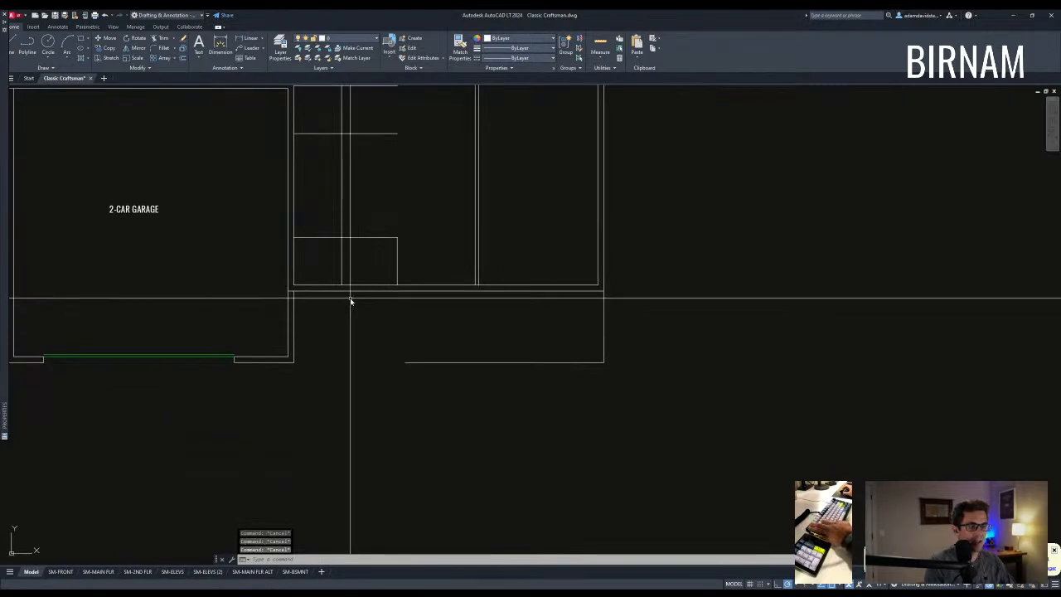
text(l)
key(Return)
click(341, 289)
click(342, 413)
key(Escape)
text(a)
key(Escape)
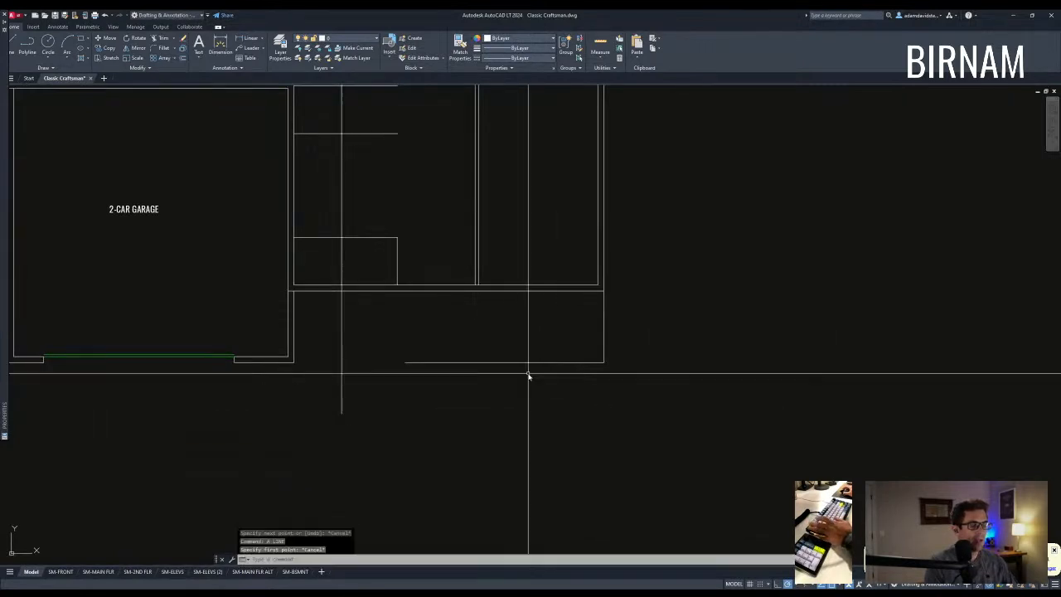
Delete the vertical line drawn down across the porch.
scroll(528, 374, down, 2)
middle_drag(454, 413, 451, 384)
click(444, 365)
click(359, 347)
key(Delete)
key(Escape)
key(Escape)
Stretch the free ends of the short horizontal lines and the lower corner beside the garage 12 inches to the left.
scroll(432, 370, up, 2)
middle_drag(445, 313, 422, 387)
scroll(427, 287, down, 2)
middle_drag(427, 287, 425, 312)
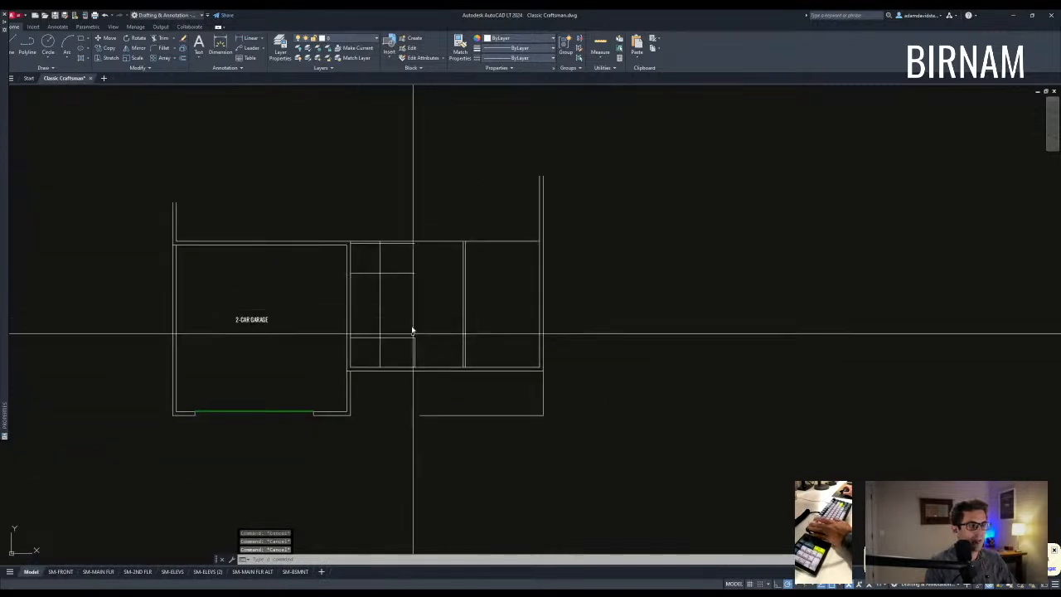
scroll(407, 320, up, 2)
text(s)
click(433, 418)
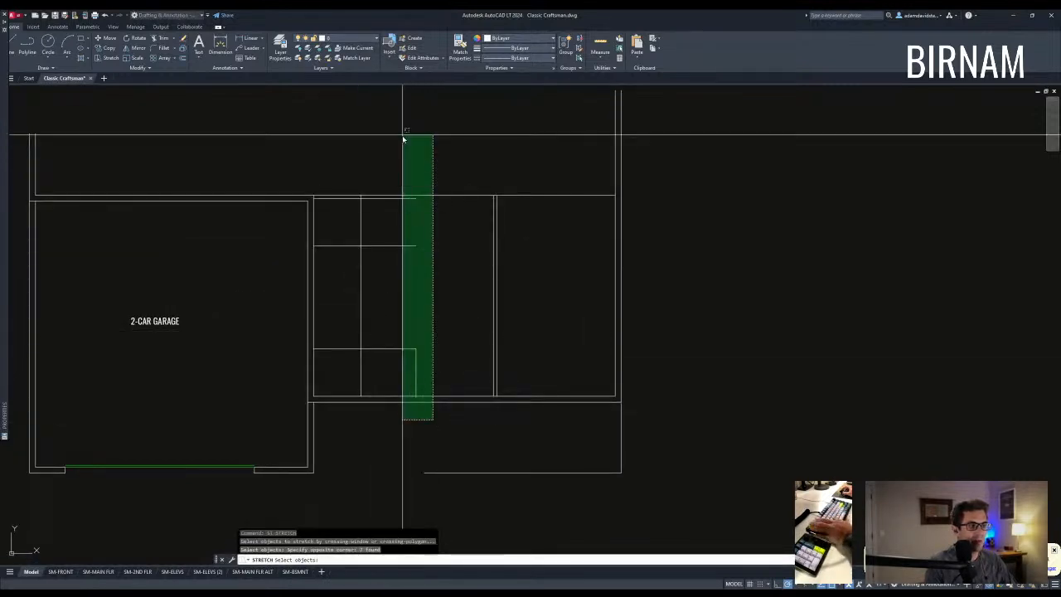
click(403, 135)
key(space)
click(430, 139)
text(12)
key(space)
Move the double-line interior wall 12 inches to the left.
mouse_move(466, 412)
middle_down()
mouse_move(462, 372)
mouse_move(422, 350)
mouse_move(459, 407)
middle_up()
click(512, 315)
click(456, 253)
text(v)
click(434, 234)
text(12)
key(Escape)
Offset the horizontal line behind the front rooms 17 feet upward, and offset the result 6 inches to form the rear exterior wall.
middle_drag(470, 309, 480, 379)
scroll(480, 379, down, 2)
middle_drag(480, 378, 479, 411)
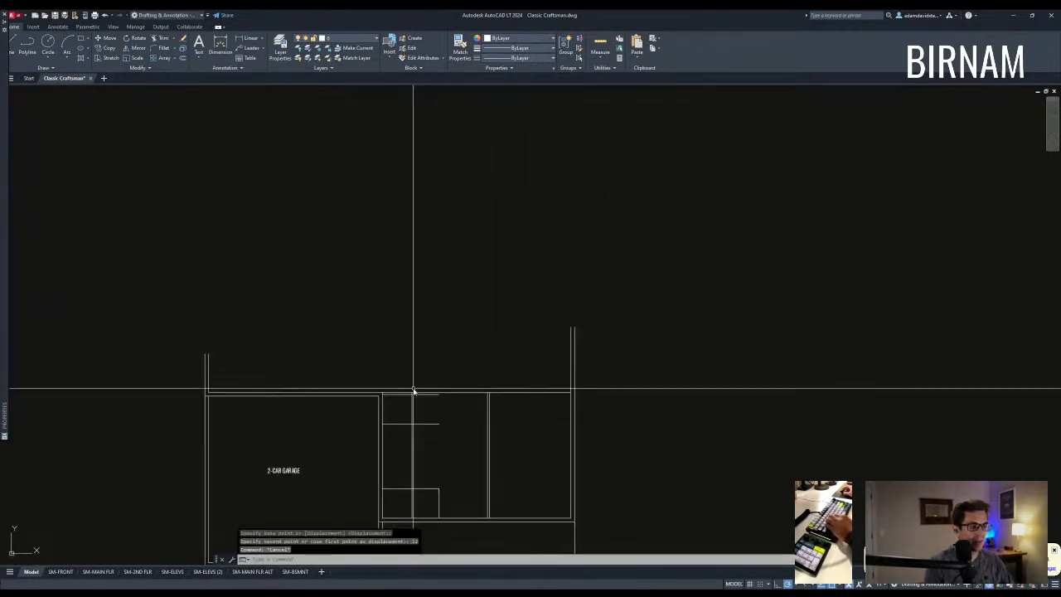
key(Escape)
key(Escape)
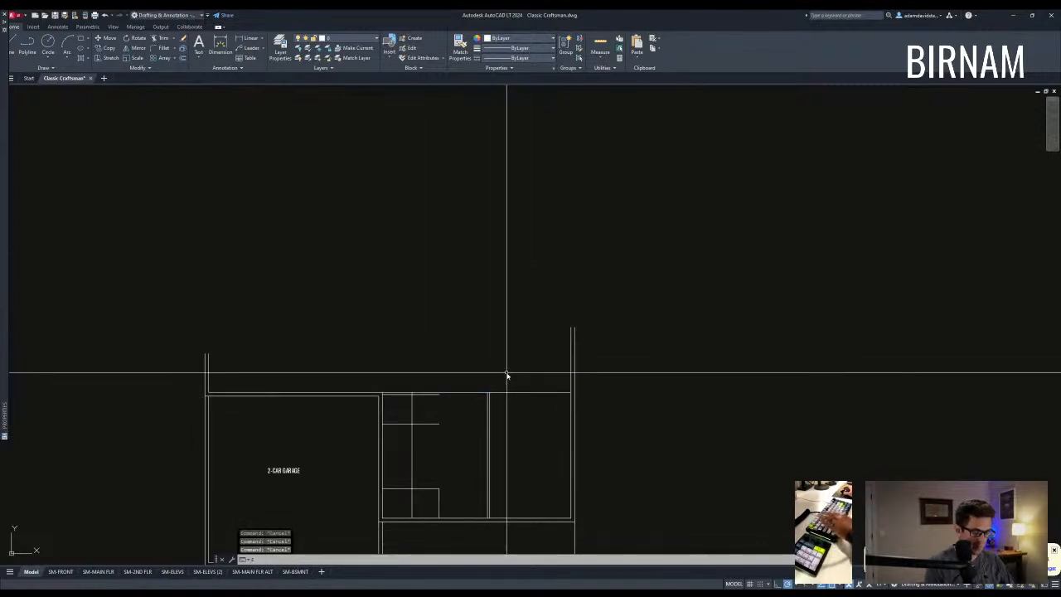
text(o)
key(space)
text(17)
key(Return)
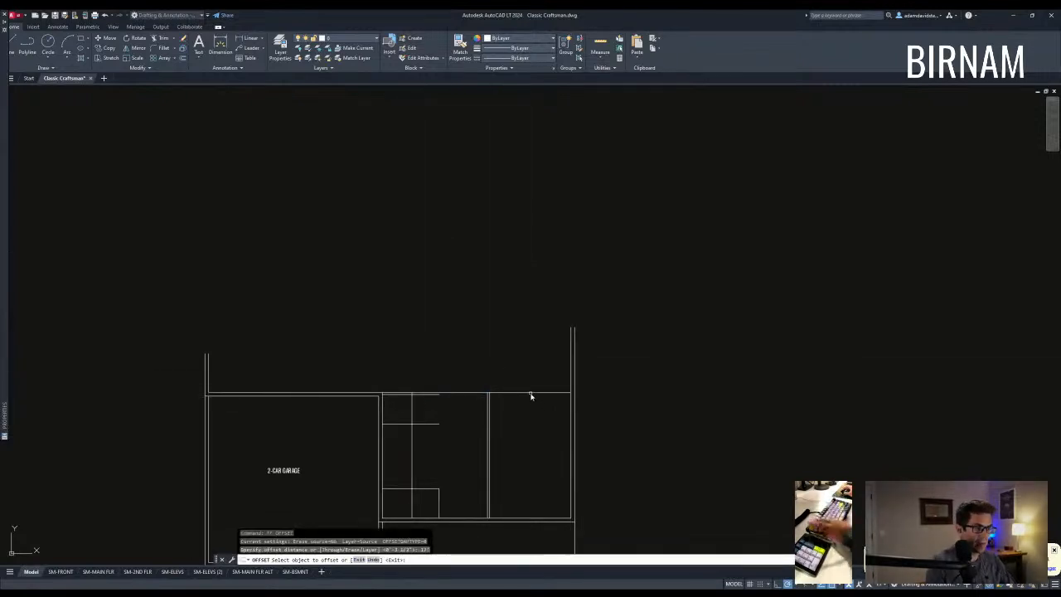
click(531, 393)
click(525, 332)
key(space)
key(space)
key(Escape)
Measure the house's depth from the front wall to the new rear wall at the right exterior wall.
text(di)
key(space)
middle_drag(561, 267, 519, 237)
click(524, 479)
click(516, 204)
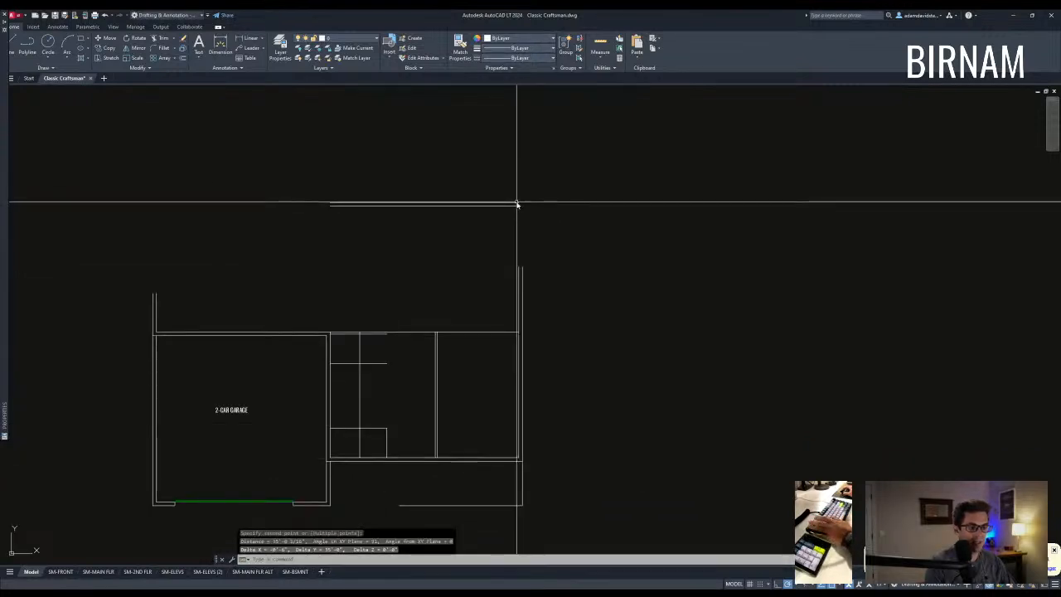
Fillet the rear wall's inner and outer lines with the matching lines of the right exterior wall into a closed corner.
text(f)
key(space)
middle_drag(461, 284, 486, 288)
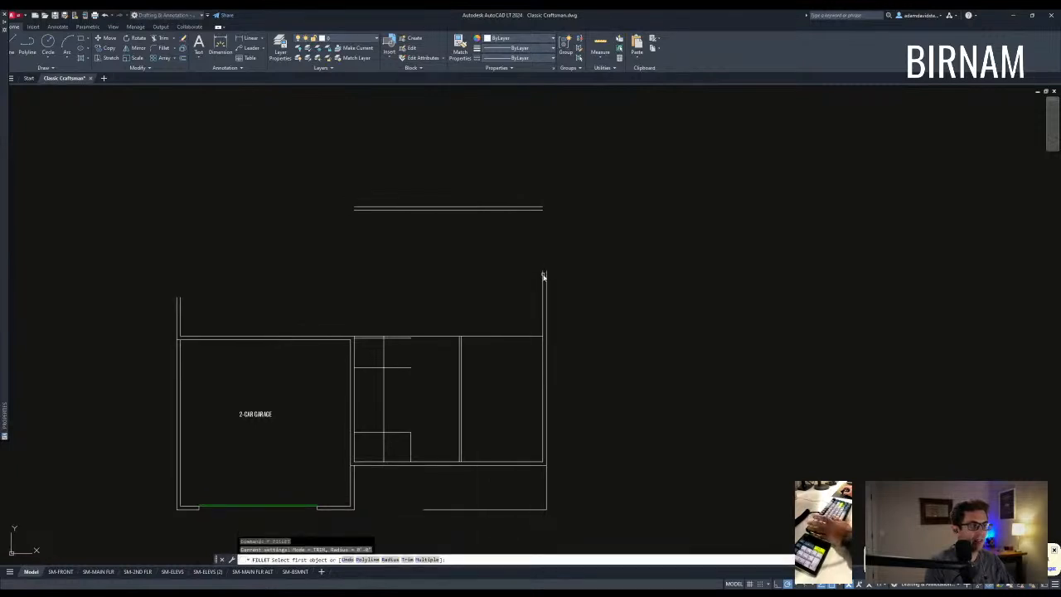
click(526, 208)
key(space)
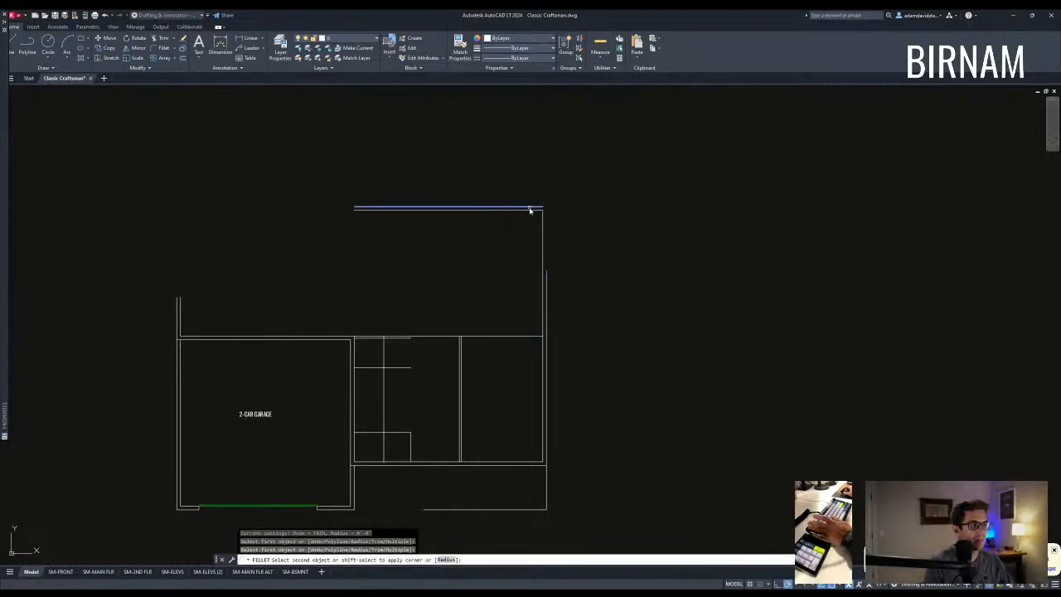
click(547, 271)
key(Escape)
middle_drag(526, 284, 537, 280)
middle_drag(372, 249, 407, 287)
mouse_move(371, 336)
middle_down()
mouse_move(405, 337)
mouse_move(384, 300)
middle_up()
scroll(393, 325, down, 1)
scroll(392, 304, up, 1)
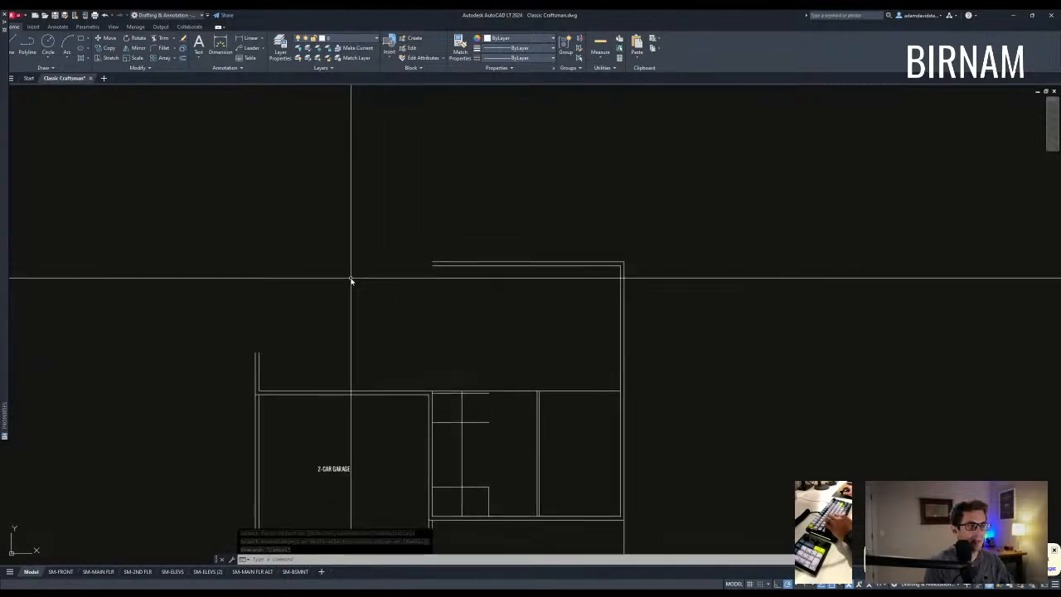
click(317, 266)
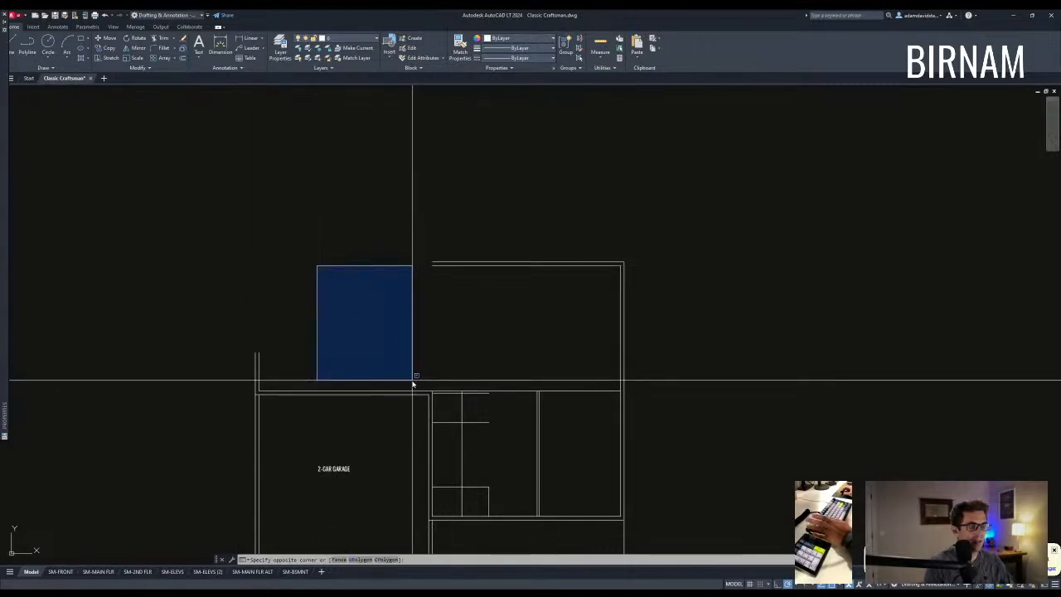
key(Escape)
middle_drag(412, 382, 409, 390)
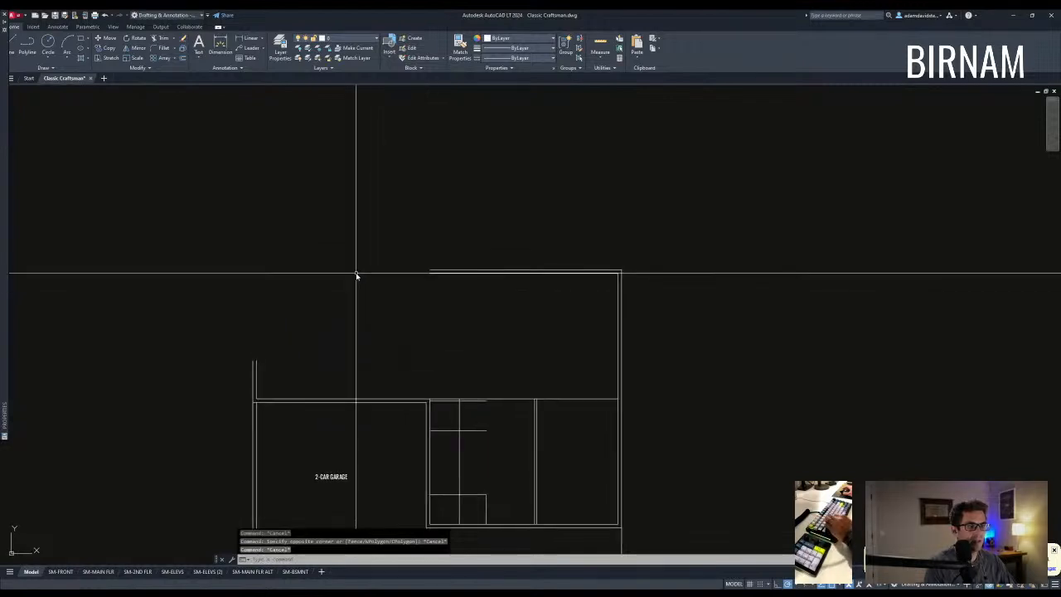
middle_drag(425, 297, 409, 273)
scroll(434, 251, down, 2)
scroll(443, 287, up, 2)
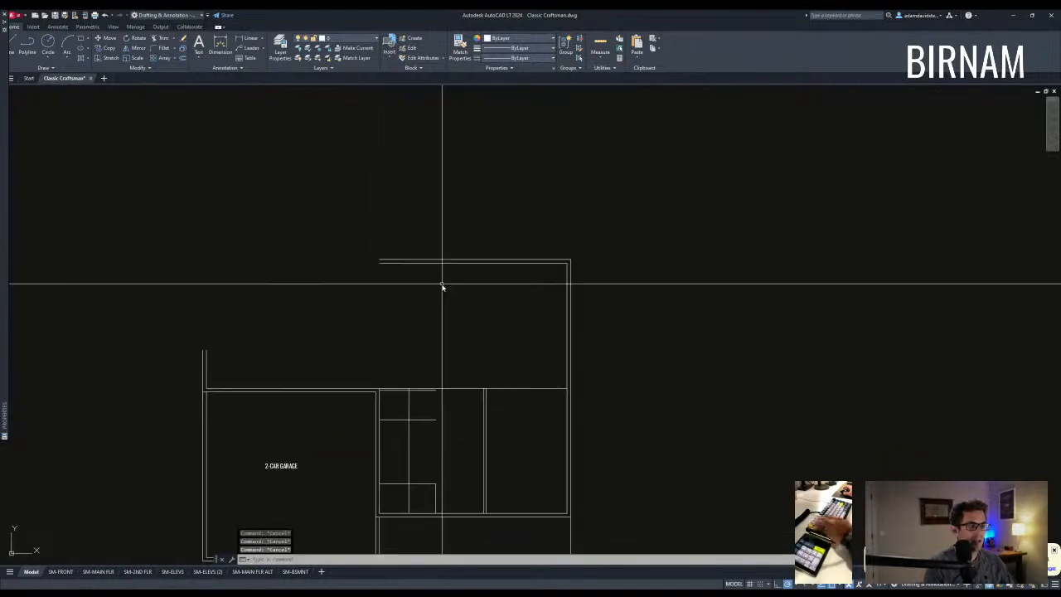
Offset the inner line of the right exterior wall 20 feet into the house.
text(o)
key(space)
text(20)
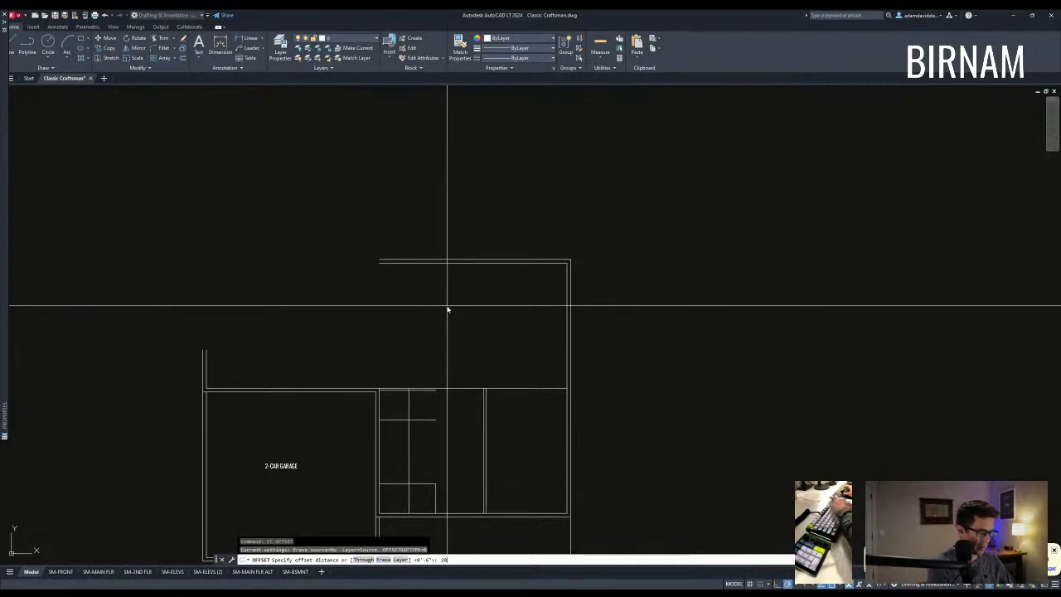
key(space)
click(566, 316)
click(505, 330)
key(Escape)
key(Escape)
Trim the new vertical line below the horizontal line so it bounds only the rear room.
text(tr)
key(space)
click(445, 404)
click(400, 380)
key(space)
key(Escape)
Copy the garage label into the rear right room and change the copy's text to GREAT ROOM.
click(282, 466)
middle_drag(426, 425, 439, 372)
text(cp)
key(space)
click(295, 413)
click(511, 264)
key(Escape)
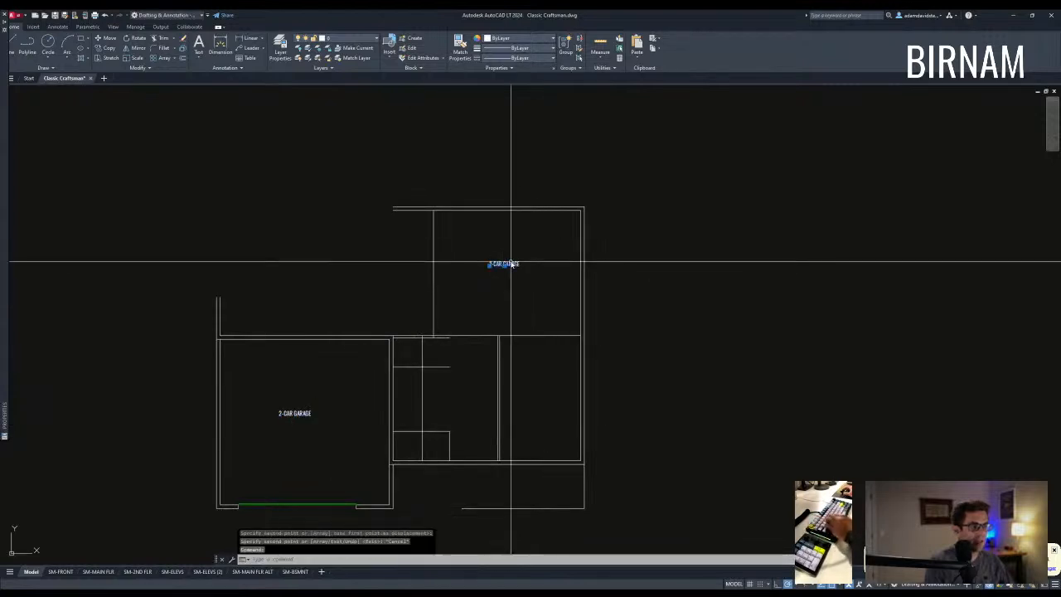
text(GREAT ROOM)
key(Return)
key(Escape)
Try to copy the rear wall's two lines 12 inches upward.
scroll(495, 315, up, 3)
drag(495, 315, 477, 270)
text(cp)
key(space)
click(477, 224)
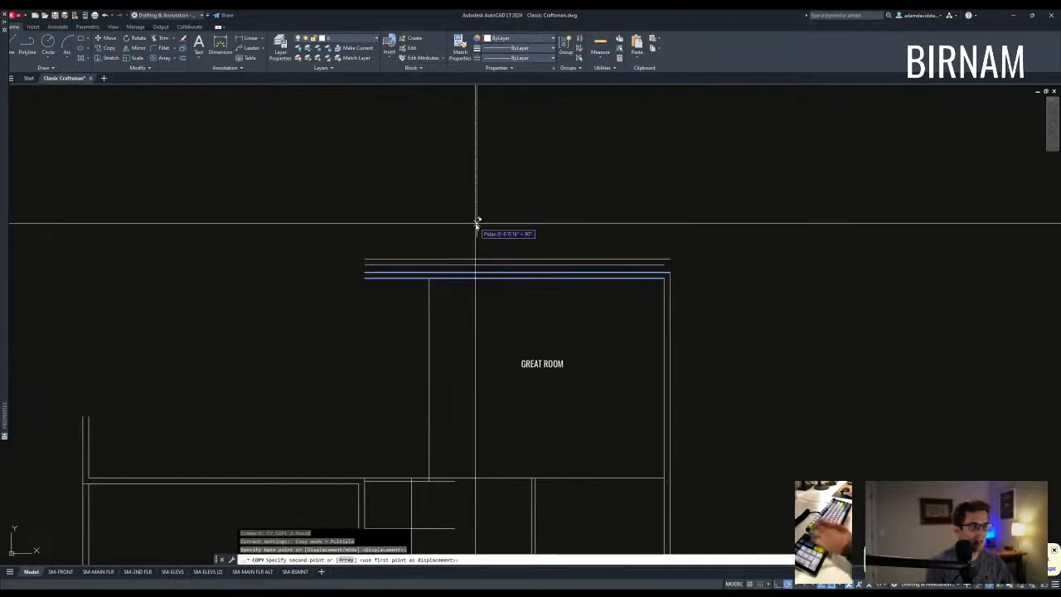
text(12)
key(Return)
key(Escape)
Copy the rear wall's two lines 144 inches upward.
scroll(477, 222, down, 3)
scroll(448, 249, up, 4)
text(e)
key(space)
click(456, 276)
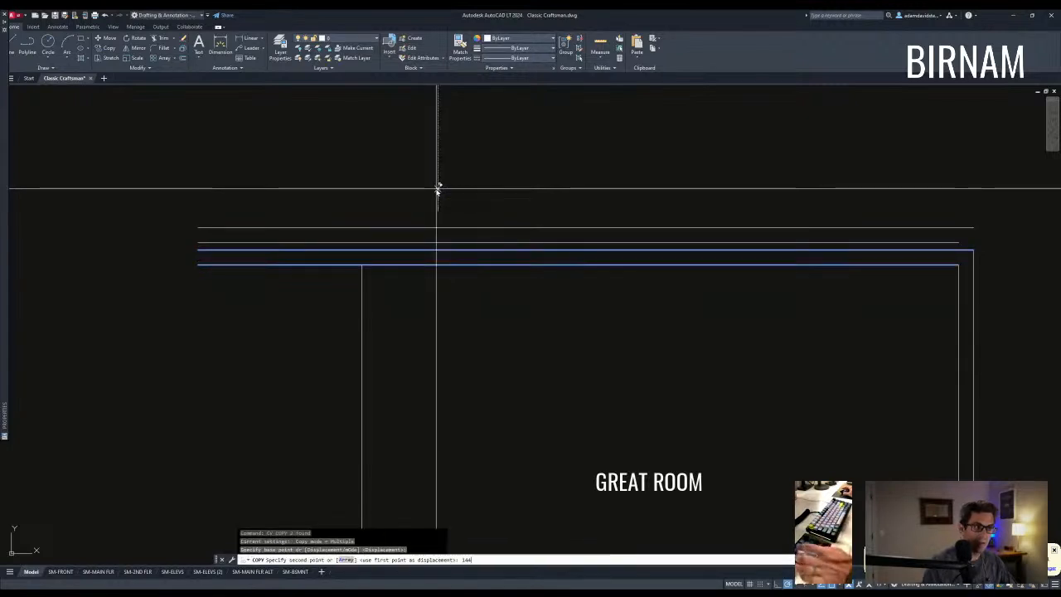
key(Return)
scroll(466, 340, down, 5)
key(Escape)
Draw a line from the rear wall, above the great room's left boundary, up to the copied wall lines.
text(l)
key(space)
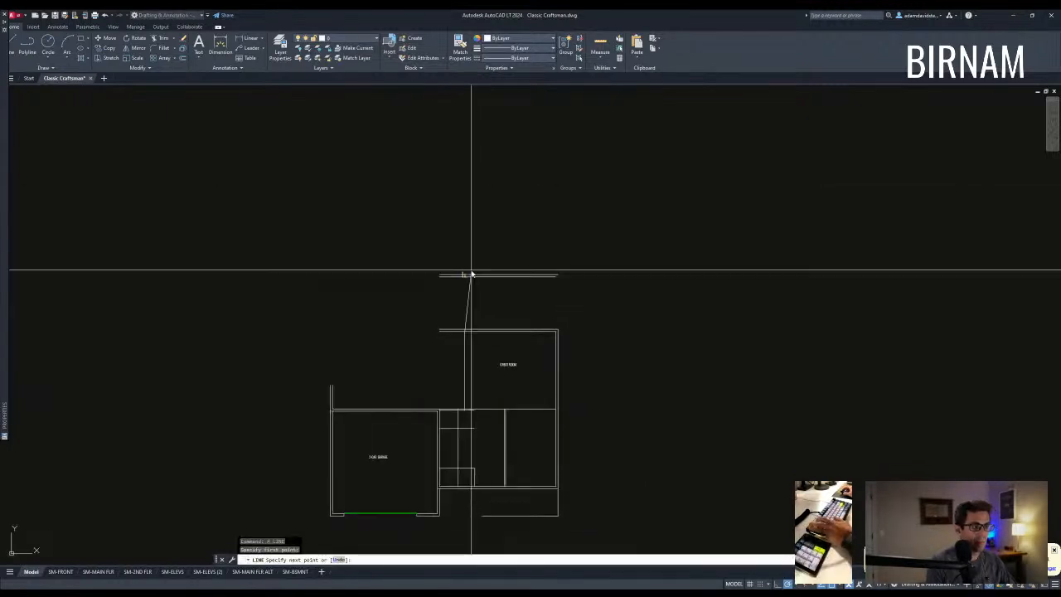
key(Escape)
Move the short vertical line between the rear wall and the copied lines 24 inches to the right.
scroll(469, 276, up, 2)
click(465, 278)
text(m)
key(space)
click(497, 287)
click(504, 286)
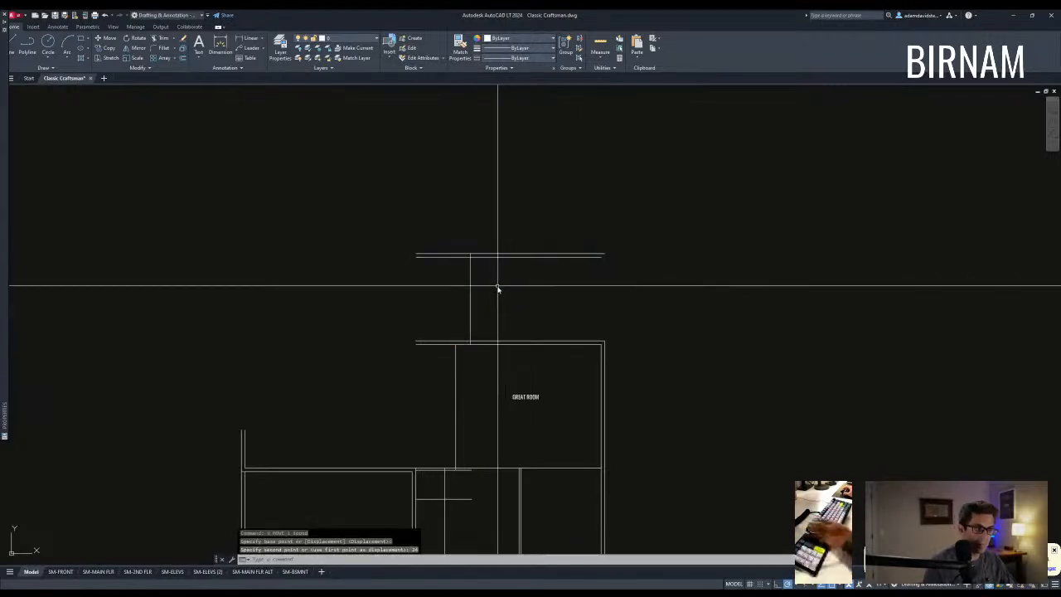
Offset the short vertical line 14 feet to the left and extend the two upper wall lines out to it.
text(o)
key(space)
text(14)
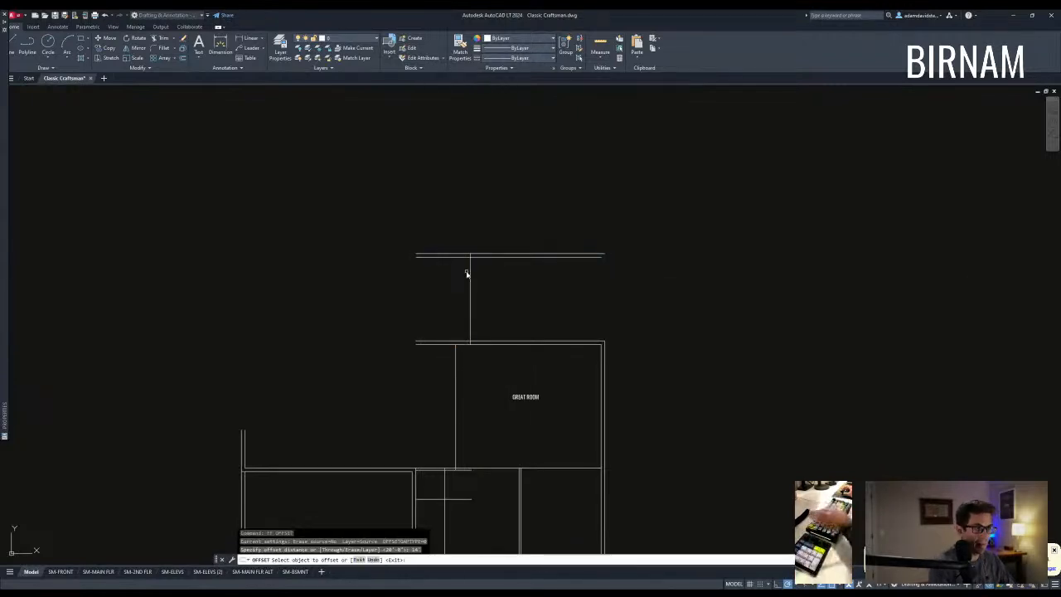
click(429, 304)
key(space)
text(ex)
key(space)
key(Escape)
Offset the rear space's right wall line 6 inches inward to give the wall its thickness.
text(o)
key(space)
click(470, 271)
click(462, 286)
key(space)
Trim off the upper wall lines that overhang to the right of the rear space.
text(tr)
key(space)
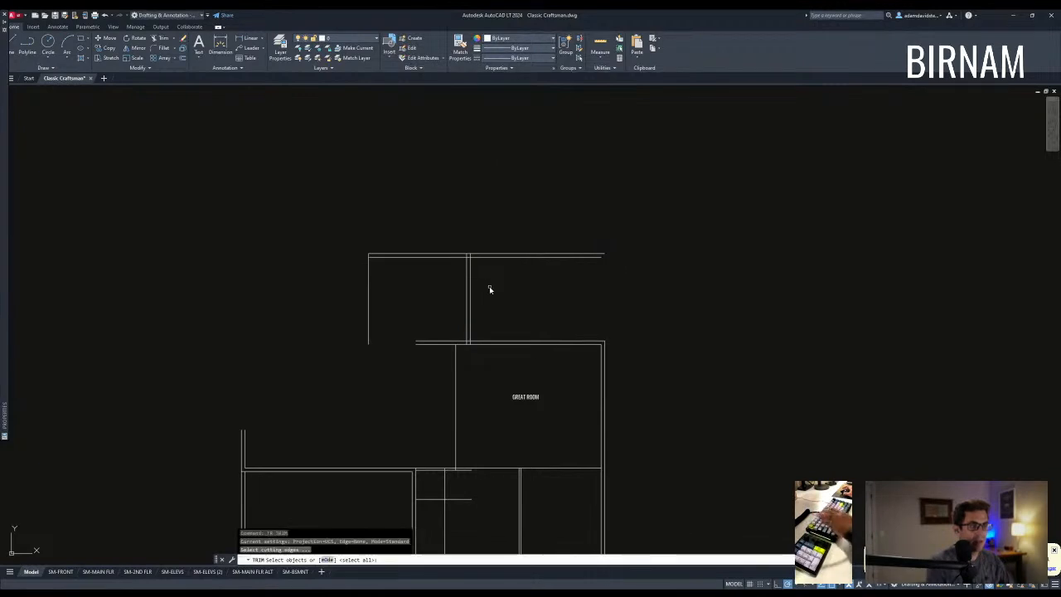
key(space)
drag(523, 267, 509, 229)
text(mt)
key(space)
click(479, 328)
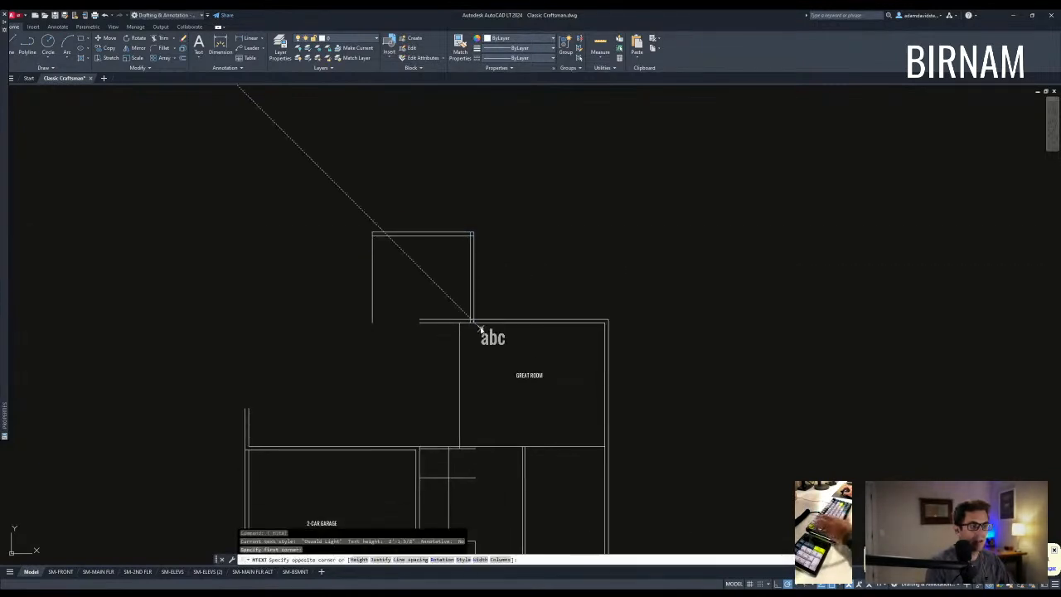
click(384, 329)
key(Escape)
Fillet the left exterior wall's two lines with the rear wall's lines to close the house's rear left corner.
middle_drag(404, 348, 429, 323)
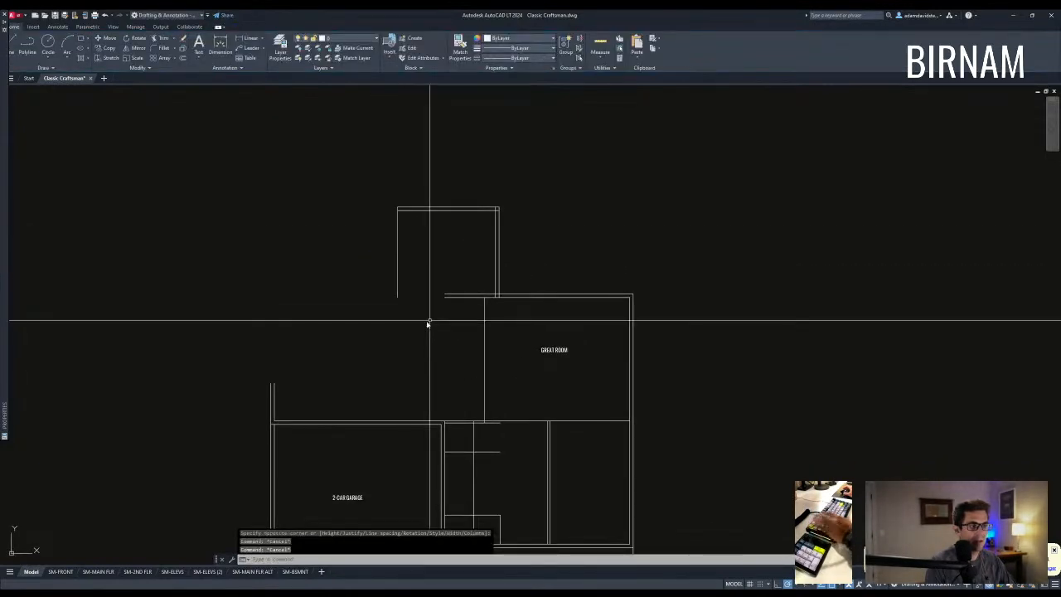
text(f)
key(space)
click(274, 387)
key(space)
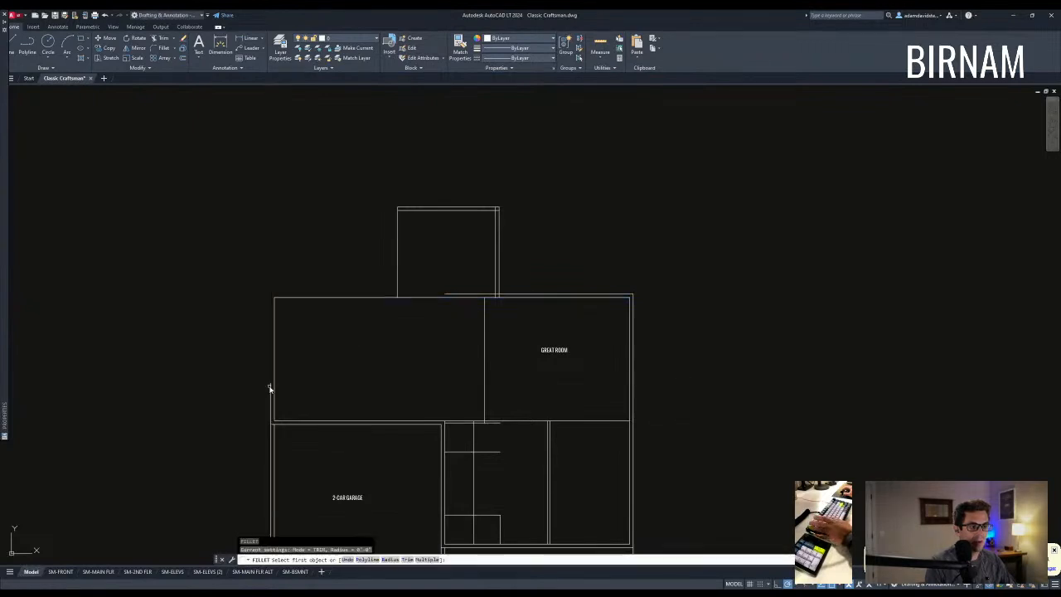
key(Escape)
text(l)
key(space)
scroll(370, 308, up, 2)
key(Escape)
Offset the left exterior wall's inner line to the right as a partition line behind the garage.
scroll(362, 274, down, 2)
text(o)
key(space)
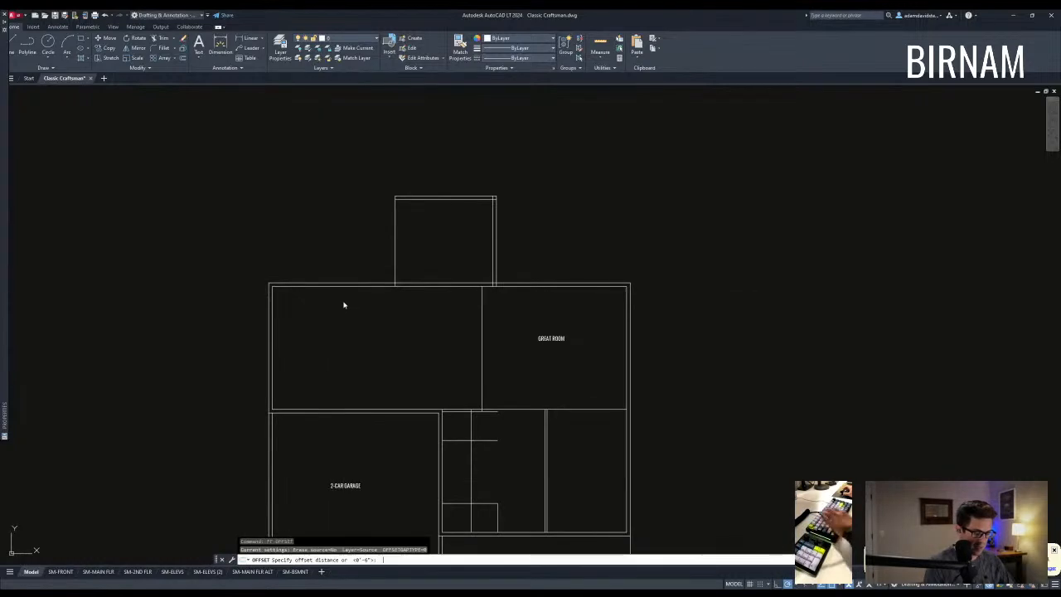
click(272, 311)
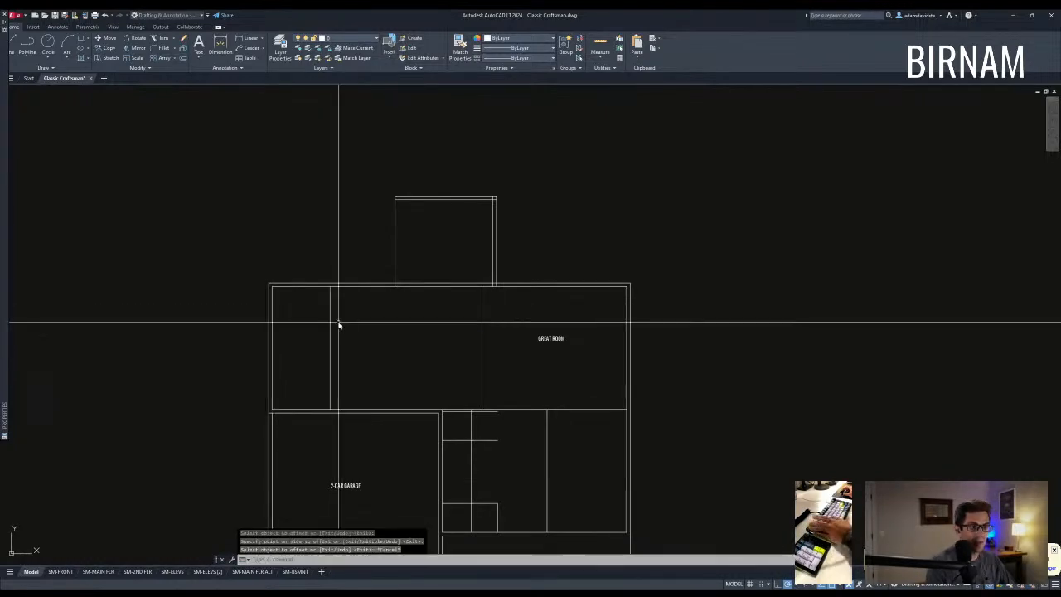
click(360, 306)
Offset the new partition line 3 1/2 inches to the right to give the partition its thickness.
key(Escape)
key(Escape)
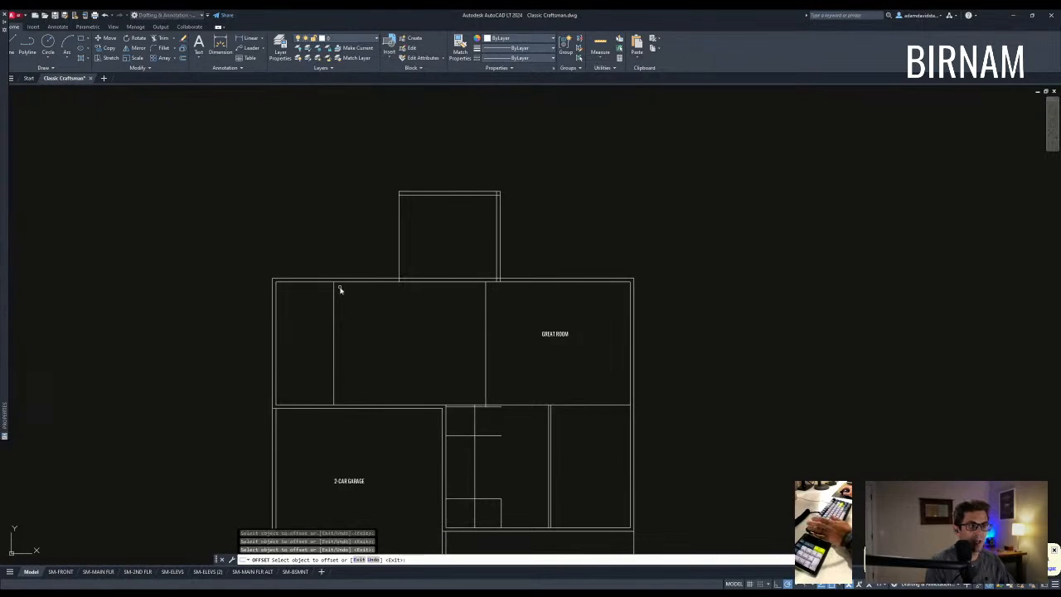
key(Escape)
scroll(383, 286, up, 2)
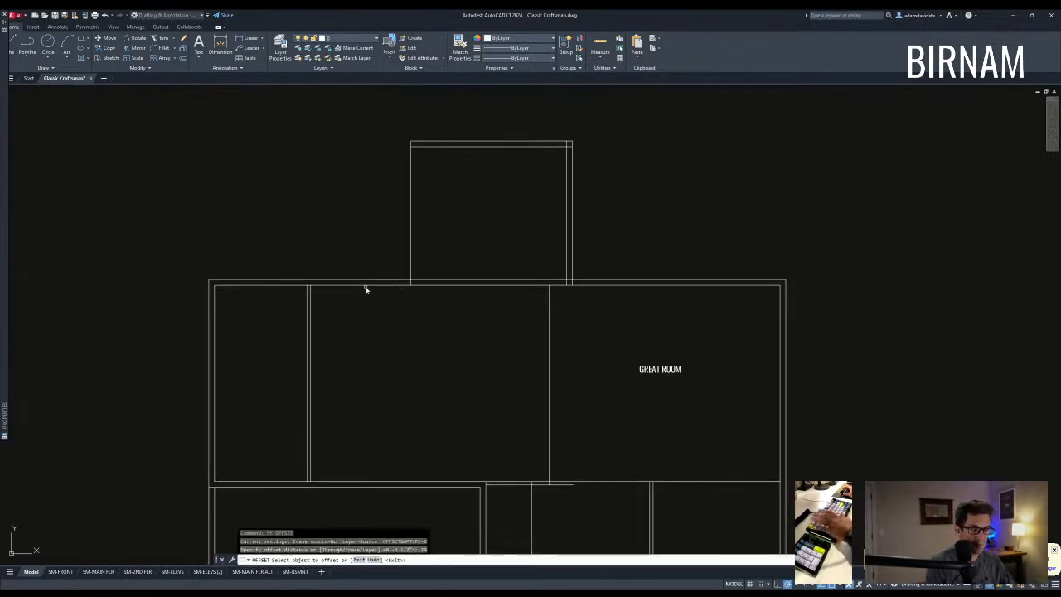
Offset the rear wall's inner line 24 inches into the room and trim it back to the partition.
key(Escape)
text(tr)
key(Return)
scroll(323, 326, up, 4)
key(Escape)
scroll(403, 297, down, 5)
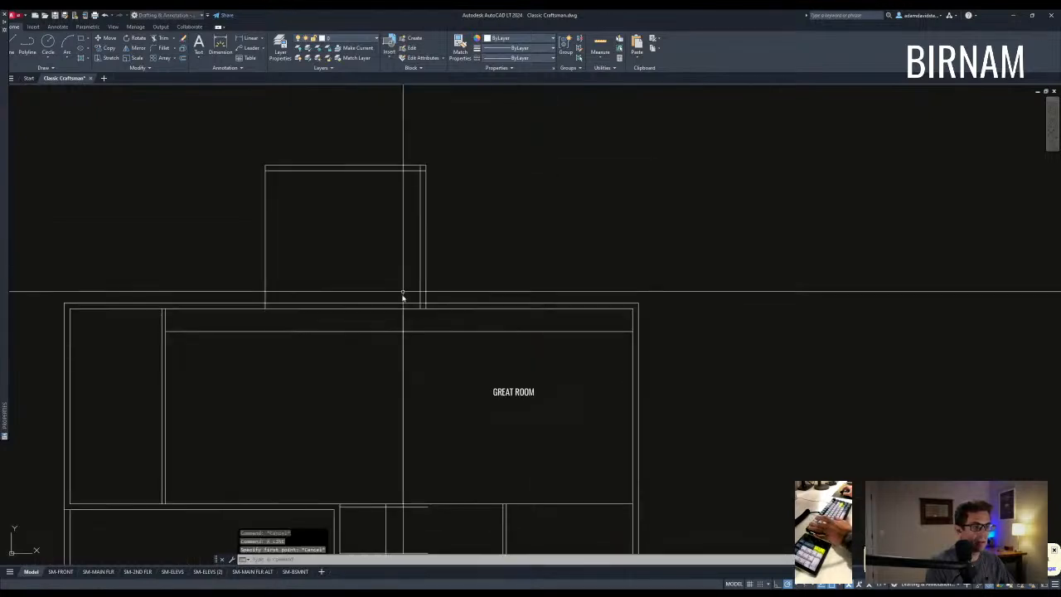
click(435, 265)
click(405, 240)
text(mi)
key(Escape)
Erase the rear space's single left wall line and mirror the right wall's two lines into its place, keeping the originals.
click(307, 219)
click(228, 199)
text(e)
click(476, 220)
click(385, 193)
text(mi )
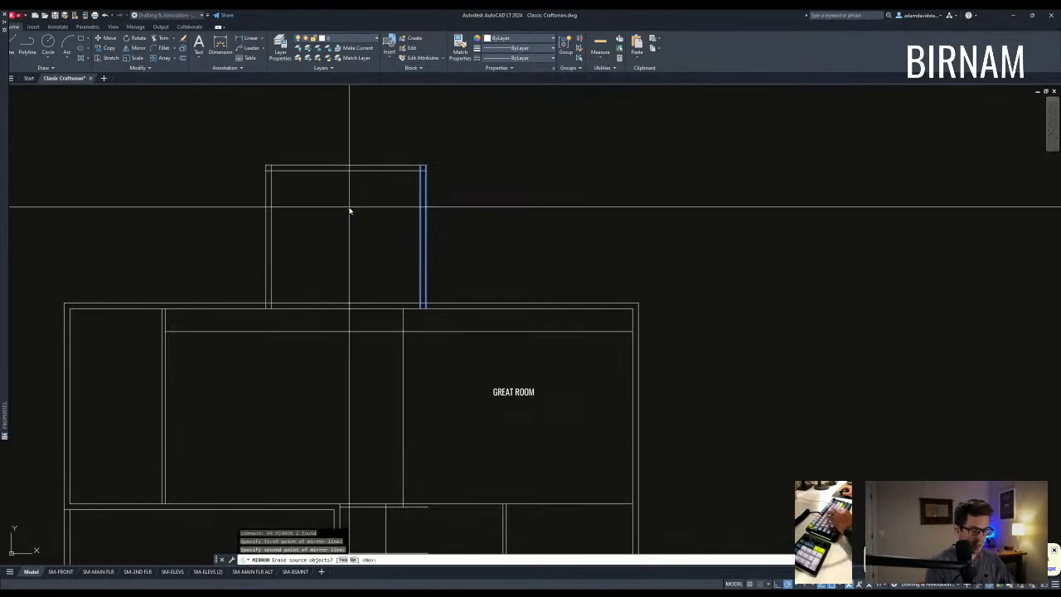
text(n)
key(Escape)
Extend the great room's left boundary line up to the rear wall's outer line.
middle_drag(335, 290, 424, 320)
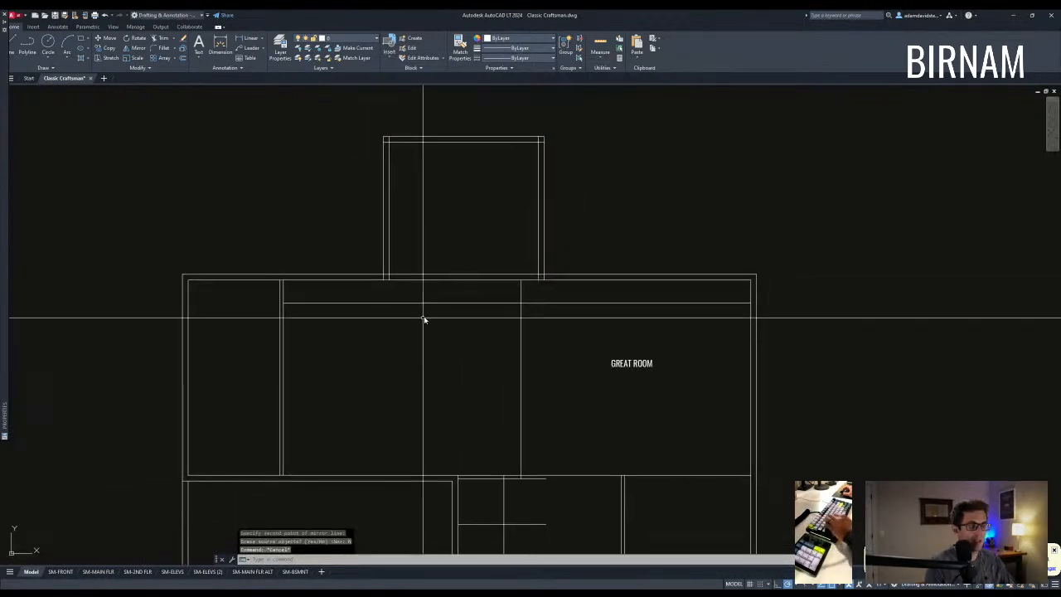
middle_drag(518, 301, 474, 339)
text(ex)
click(475, 315)
click(467, 308)
click(477, 329)
key(Escape)
Mirror the great room's left boundary line about the rear space's centerline, keeping the original.
click(476, 329)
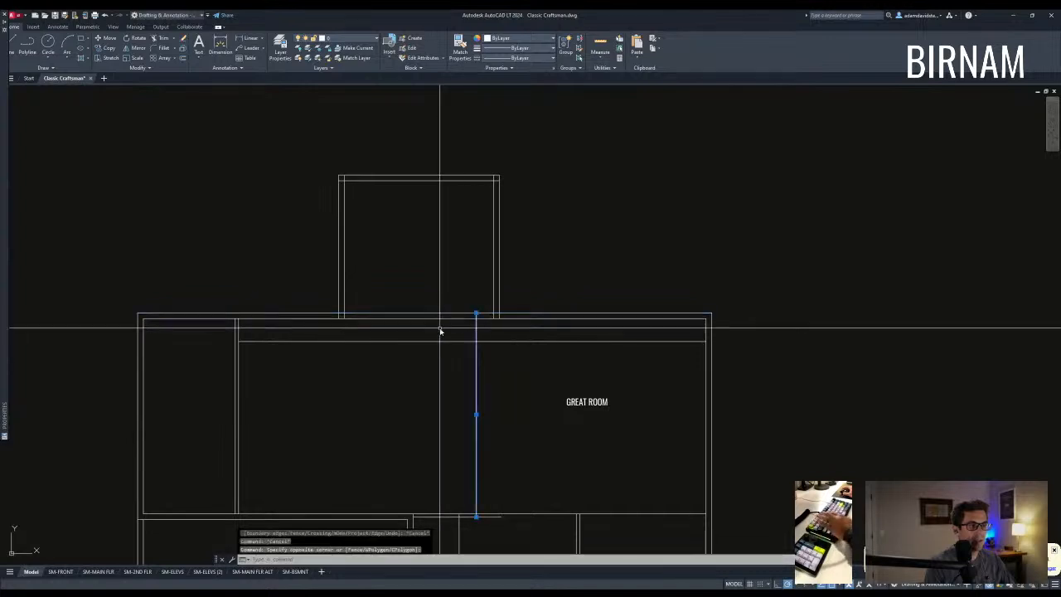
text(mi)
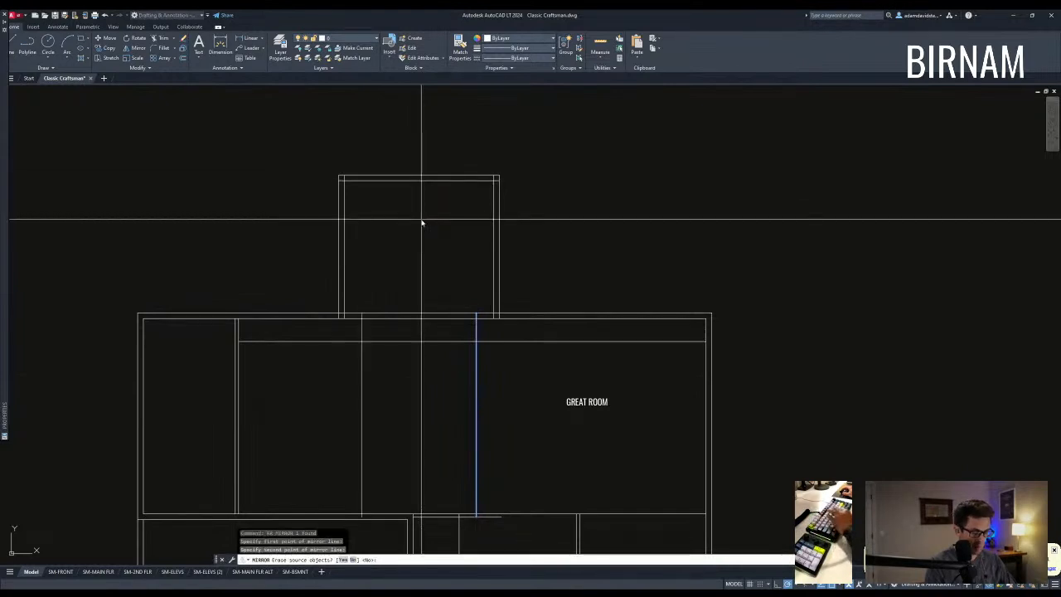
key(space)
Trim the rear wall between the two vertical lines to form an opening, cutting those lines back to the wall's thickness.
scroll(487, 326, up, 1)
text(tr)
click(500, 322)
click(281, 290)
key(space)
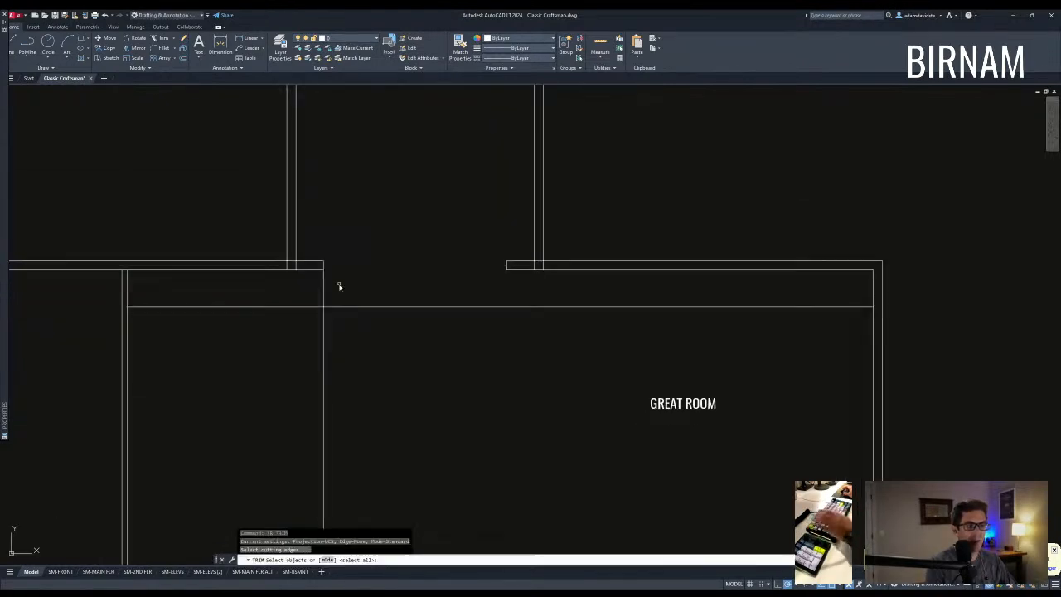
key(Escape)
Draw a short vertical line from the opening's left wall end down to the offset line.
text(l)
click(323, 306)
key(space)
Move the short vertical line at the opening 3 inches to the left.
click(331, 299)
click(305, 290)
text(v)
click(406, 257)
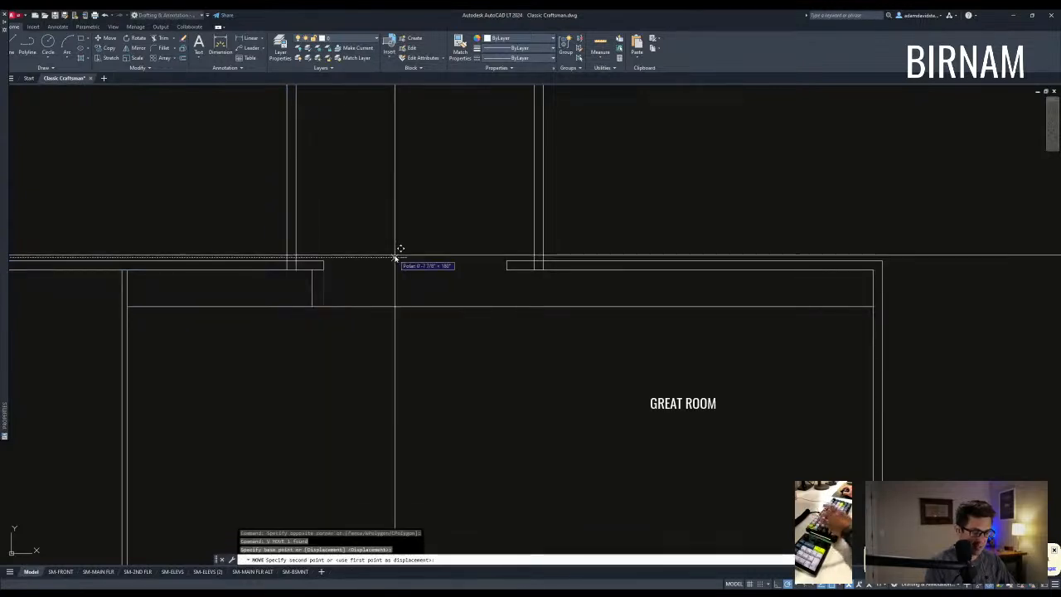
key(Escape)
key(Escape)
scroll(395, 258, down, 5)
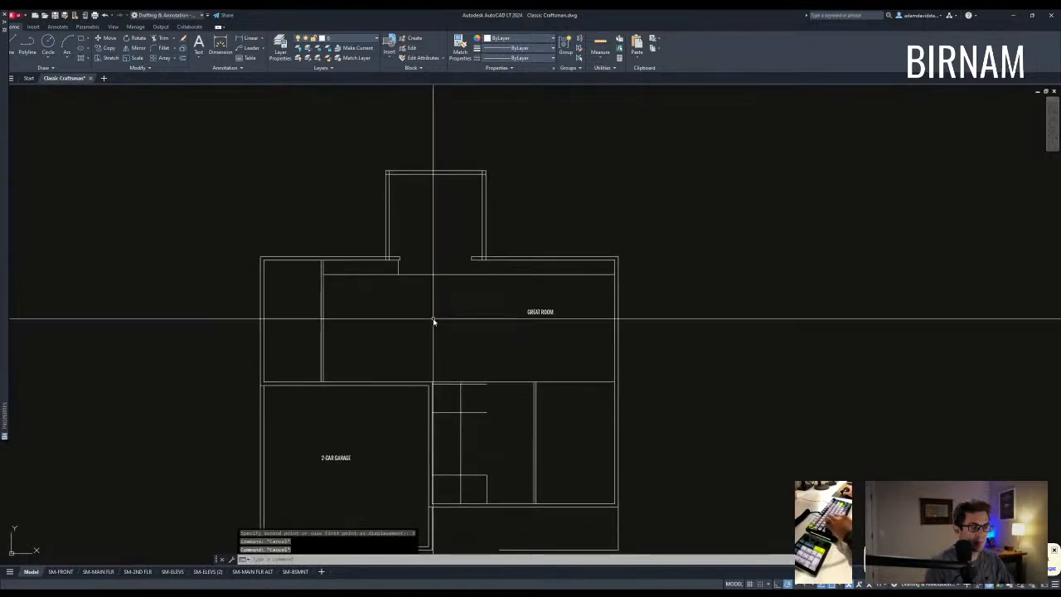
Draw a vertical line from the short line at the opening straight down to the garage's rear wall.
middle_drag(471, 284, 468, 302)
middle_drag(406, 313, 418, 304)
text(a)
click(407, 285)
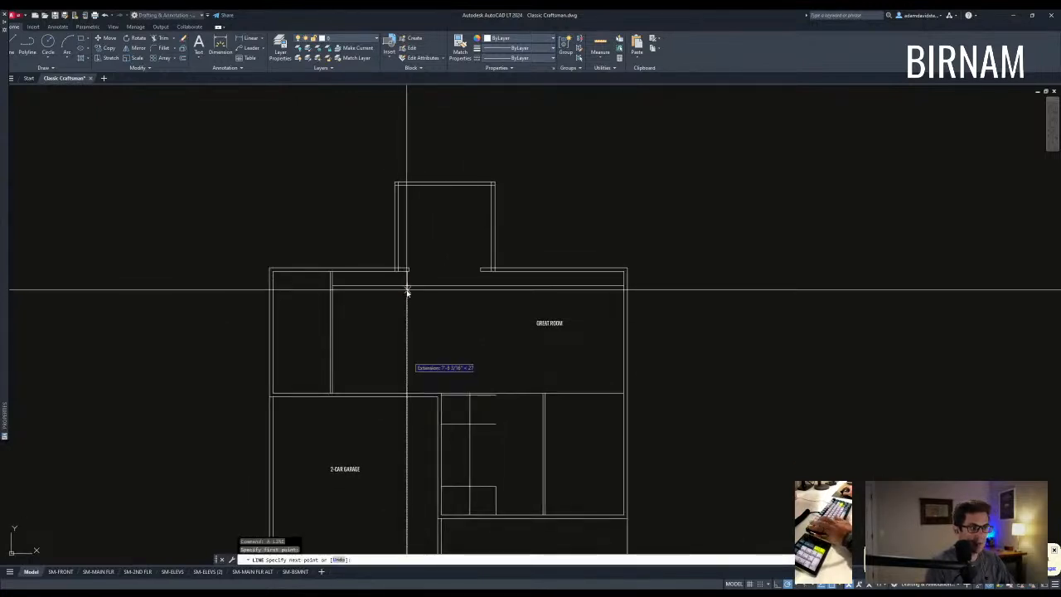
click(407, 393)
key(Escape)
key(Escape)
Offset the partition's right line and the garage's rear wall line 24 inches into the room as counter edges.
middle_drag(515, 384, 421, 372)
middle_drag(396, 321, 442, 324)
scroll(363, 315, up, 2)
middle_drag(362, 317, 407, 303)
text(o )
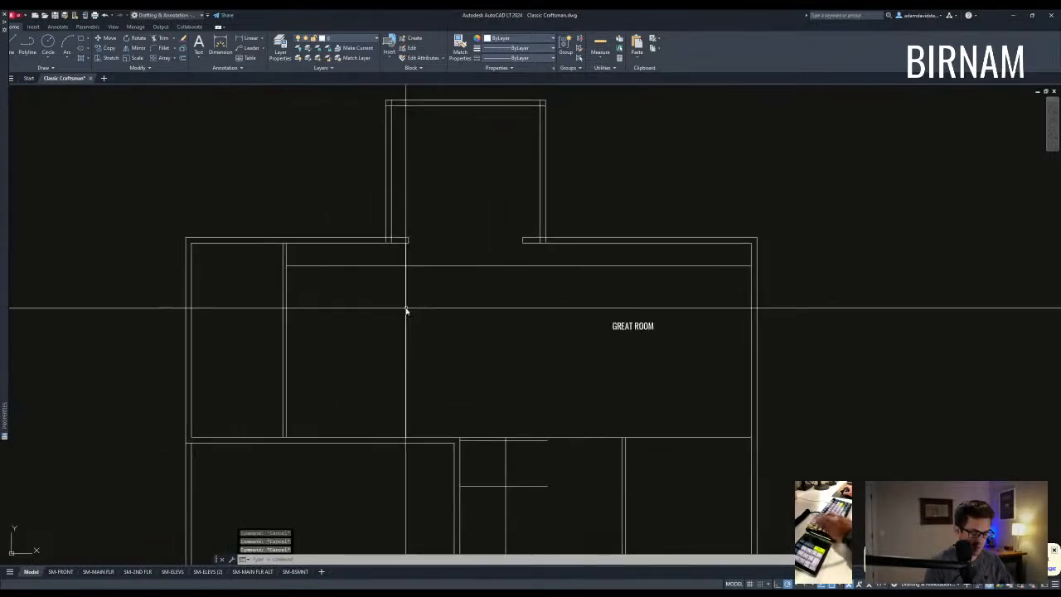
text(24)
key(Return)
click(286, 280)
click(320, 345)
middle_drag(325, 427, 336, 417)
key(Escape)
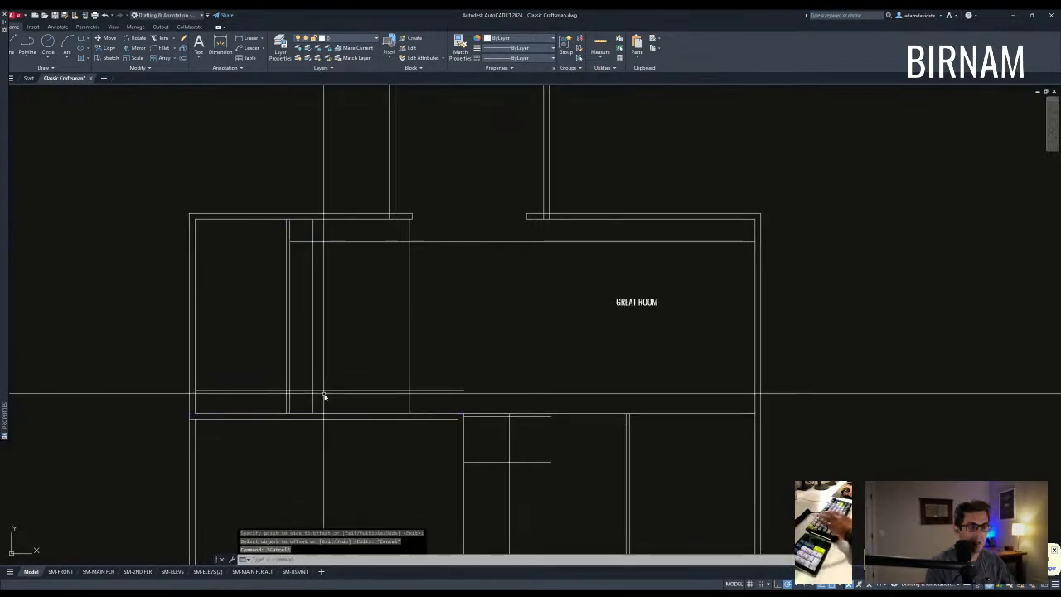
Fillet the vertical counter edge with the lower and upper counter edges to form square corners.
text(f)
key(Return)
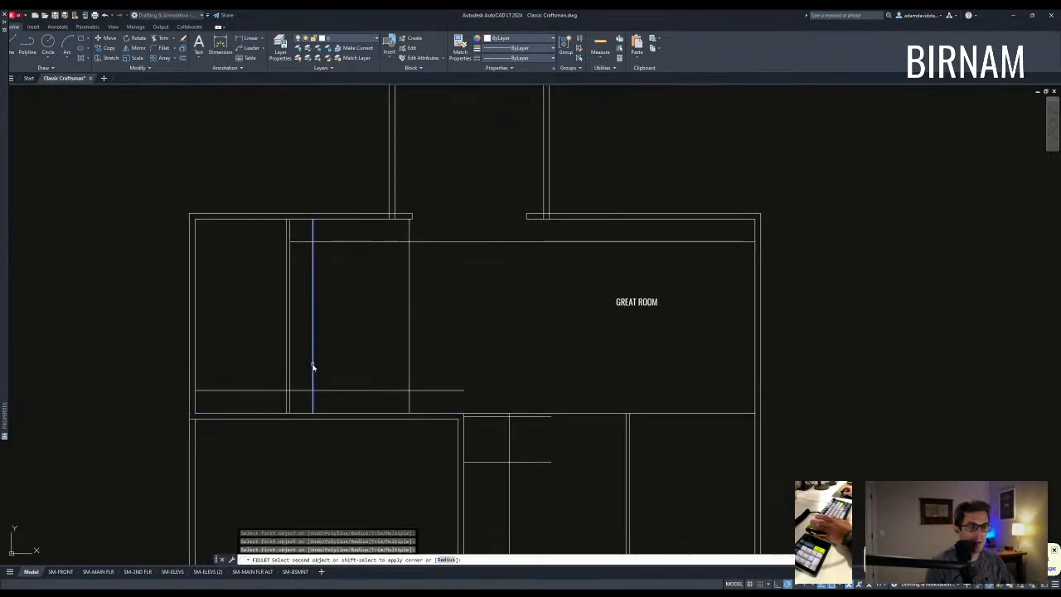
click(326, 393)
key(Return)
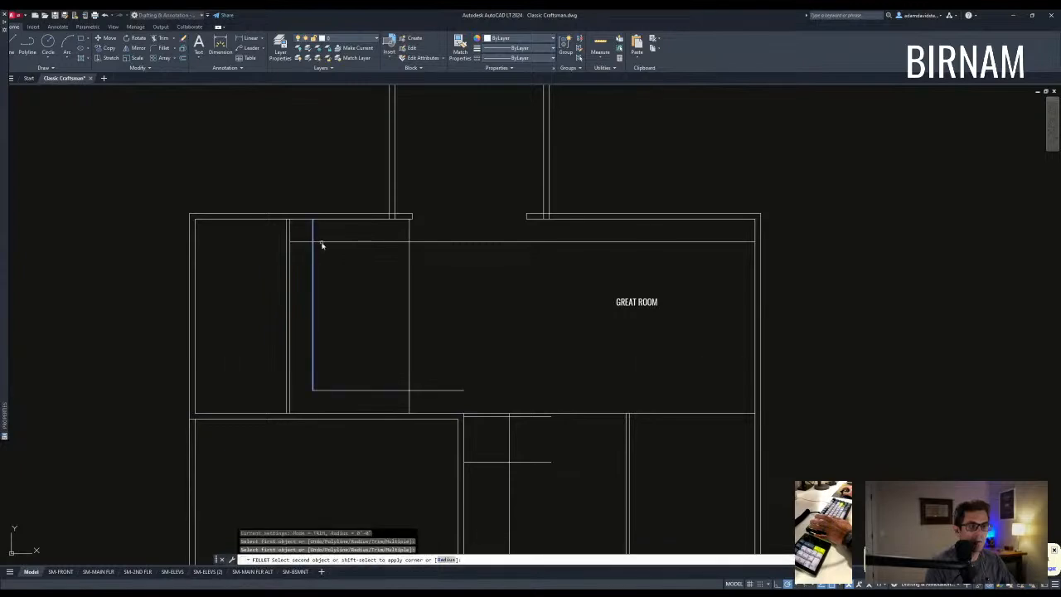
click(323, 241)
middle_drag(393, 261, 385, 262)
Trim the counter edges beyond the vertical end line, and that line between the counters, leaving a U-shaped counter outline.
text(tr)
key(Return)
click(412, 391)
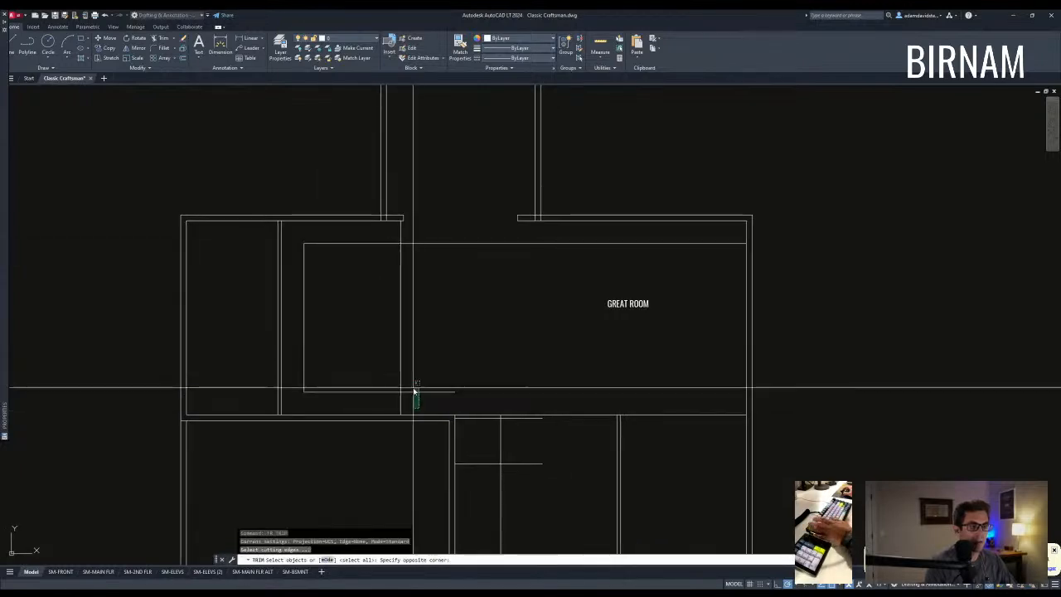
click(412, 390)
key(Return)
click(440, 395)
click(417, 367)
click(452, 284)
click(429, 227)
key(Return)
Offset the U-shaped counter's three inner edges 4 feet inward to lay out an island.
text(o)
key(Return)
text(4)
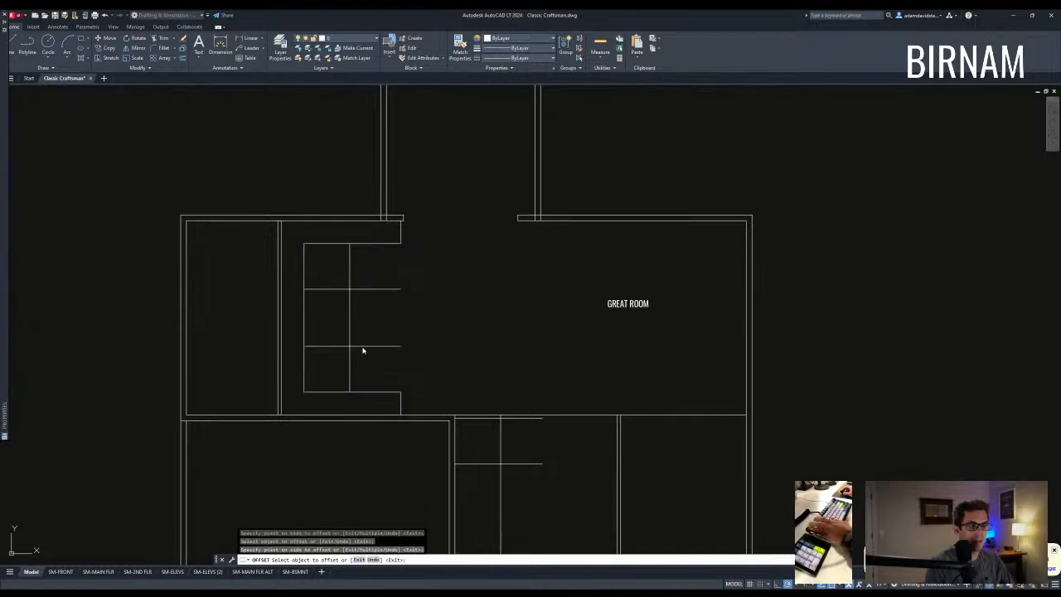
Fillet the island's vertical line with its lower horizontal line into a square corner.
text(f)
key(Return)
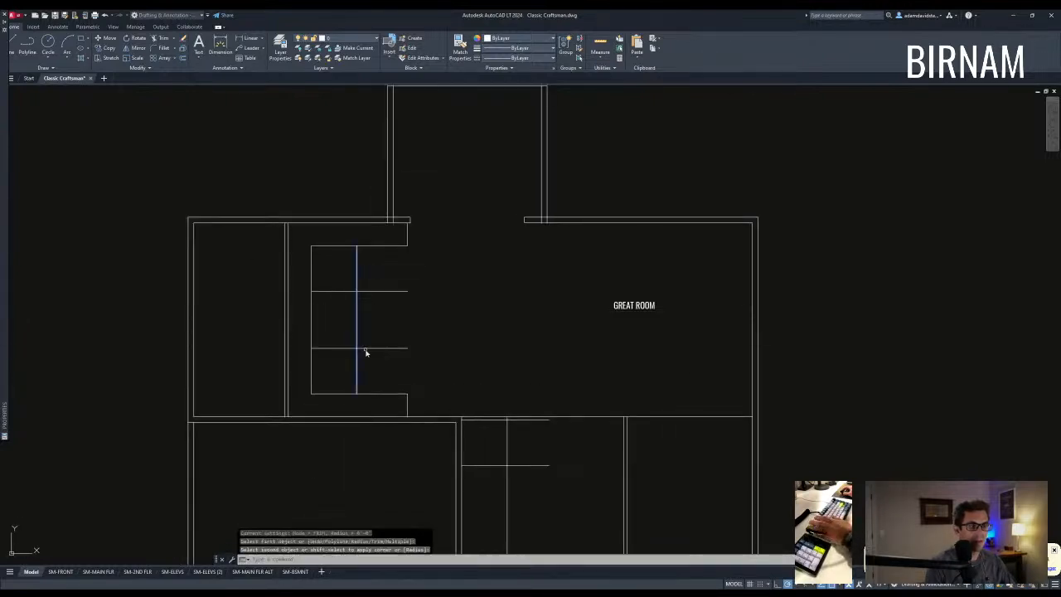
key(Escape)
text(mla)
key(Return)
click(364, 293)
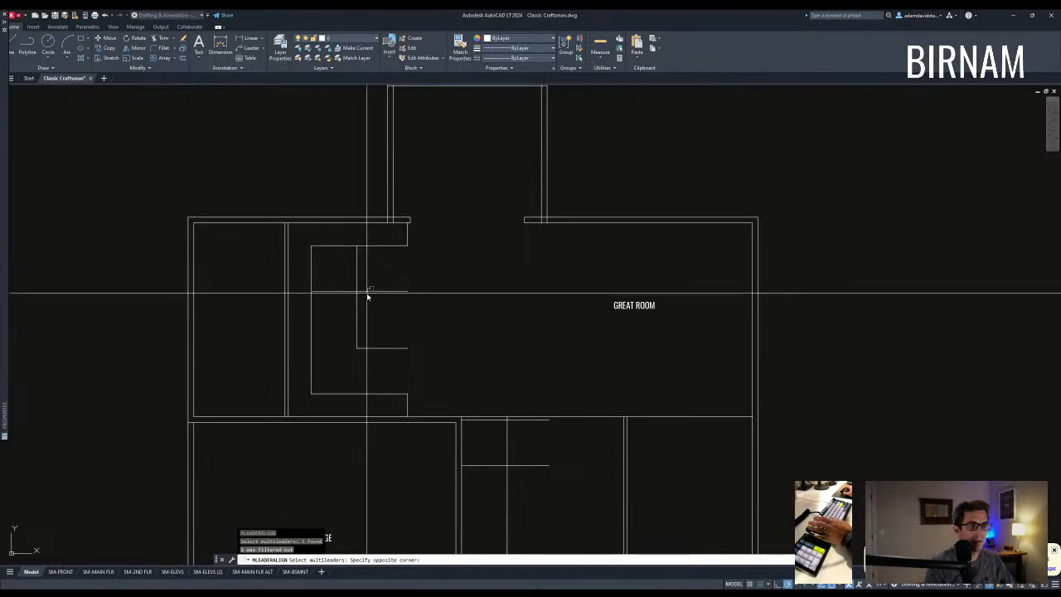
Fillet the island's vertical line with its upper horizontal line into a square corner.
text(f)
key(Return)
click(364, 291)
click(358, 307)
text(o)
key(Return)
key(Escape)
key(Escape)
key(Escape)
scroll(498, 403, down, 3)
scroll(428, 282, up, 3)
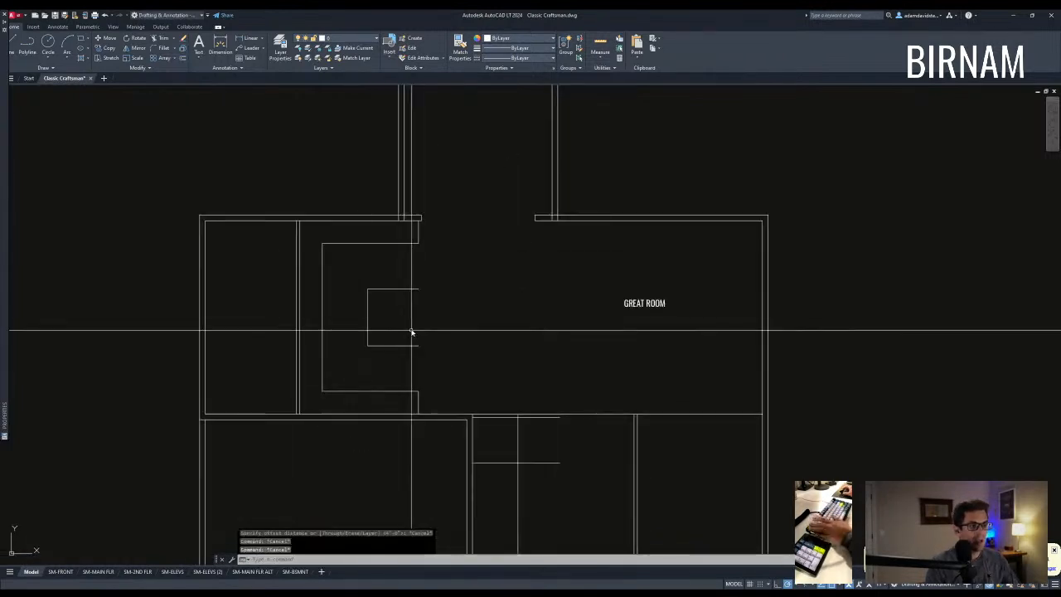
Offset the island's left edge 3 feet to the right and trim the horizontal lines beyond it to close the rectangle.
middle_drag(411, 332, 412, 301)
text(o)
key(Return)
text(3)
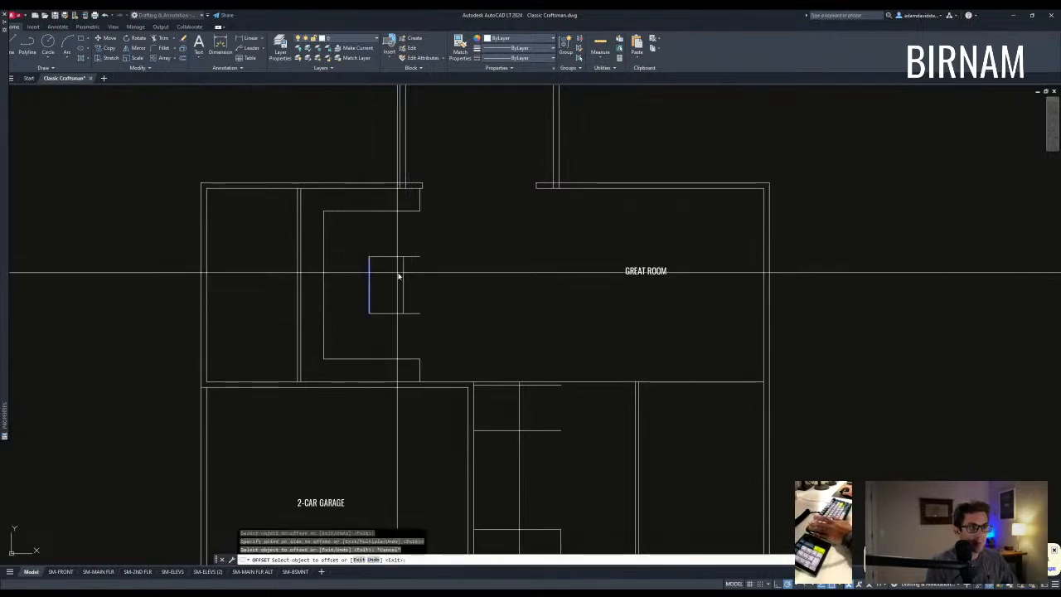
key(Escape)
key(Escape)
key(Escape)
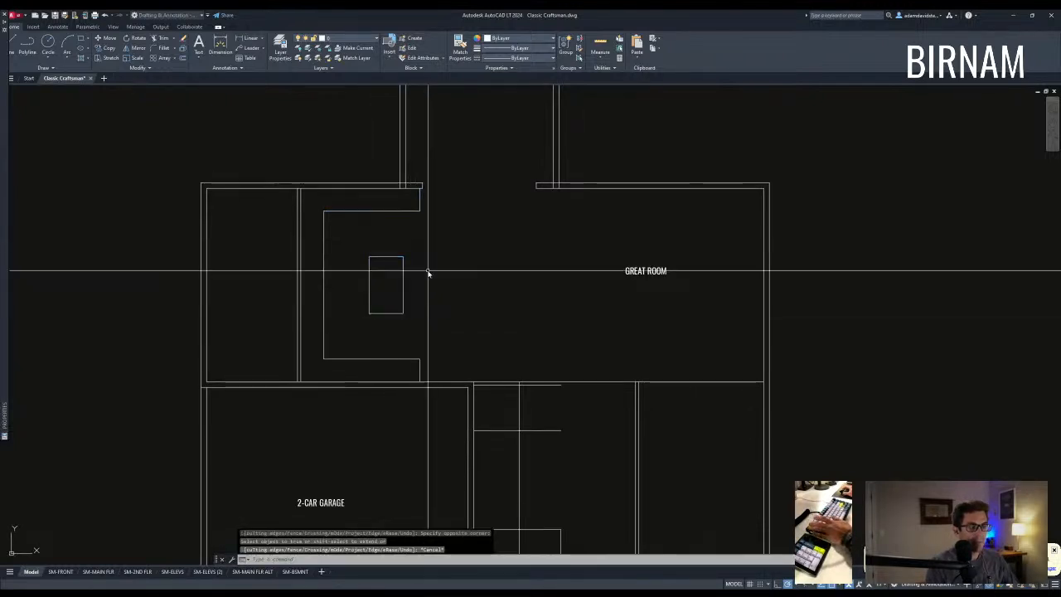
Extend the lower counter edge left to the partition wall.
scroll(431, 332, down, 2)
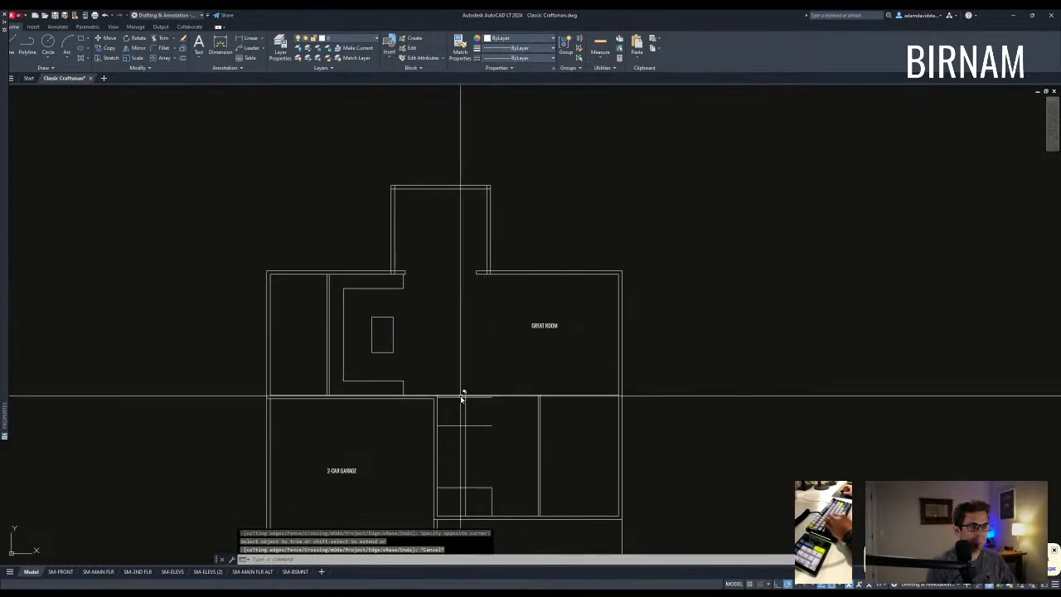
scroll(432, 405, up, 2)
middle_drag(388, 348, 393, 386)
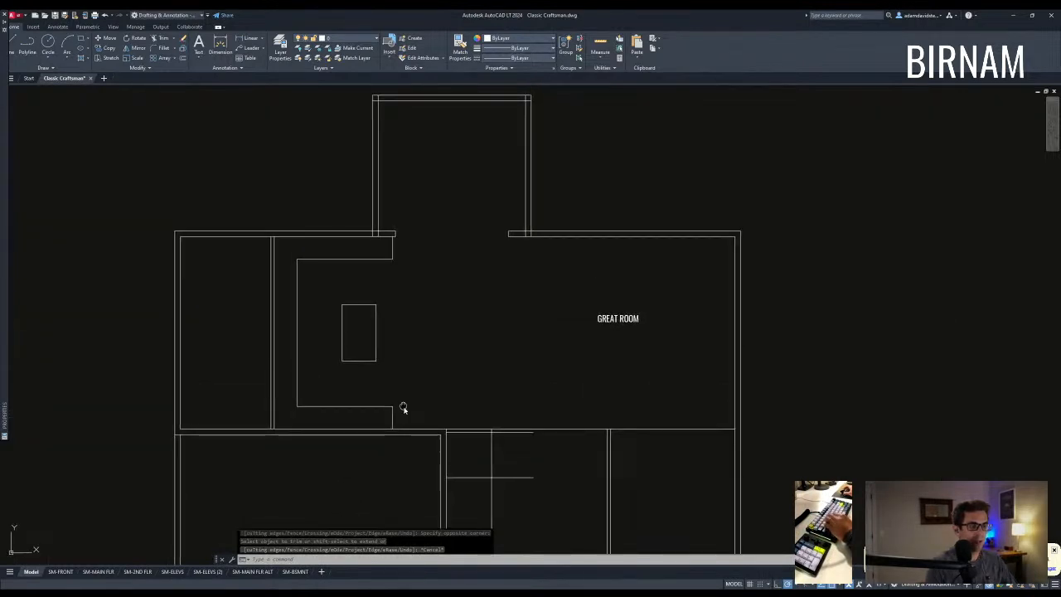
middle_drag(401, 427, 404, 408)
text(e)
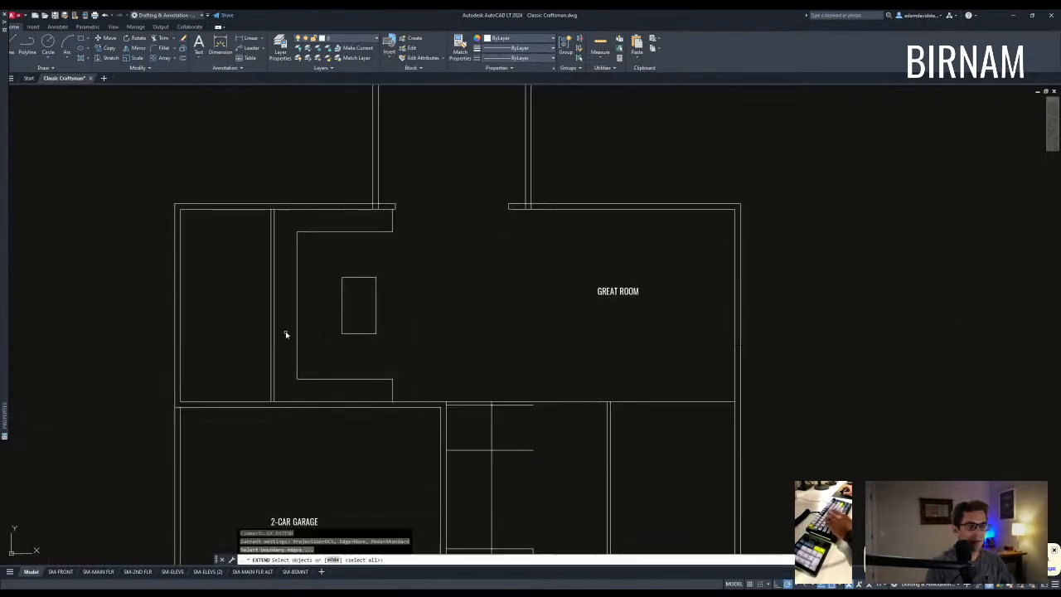
click(275, 330)
click(319, 368)
key(Escape)
middle_drag(317, 300, 318, 329)
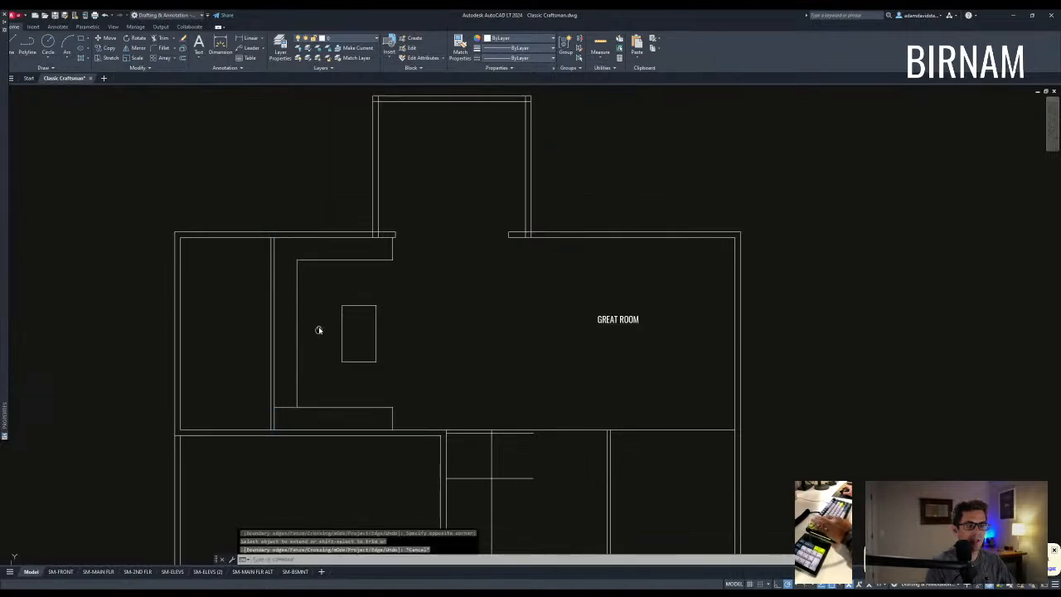
Draw two horizontal lines connecting the island's upper and lower left corners to the partition wall.
text(l)
key(space)
click(272, 307)
key(space)
key(space)
click(273, 362)
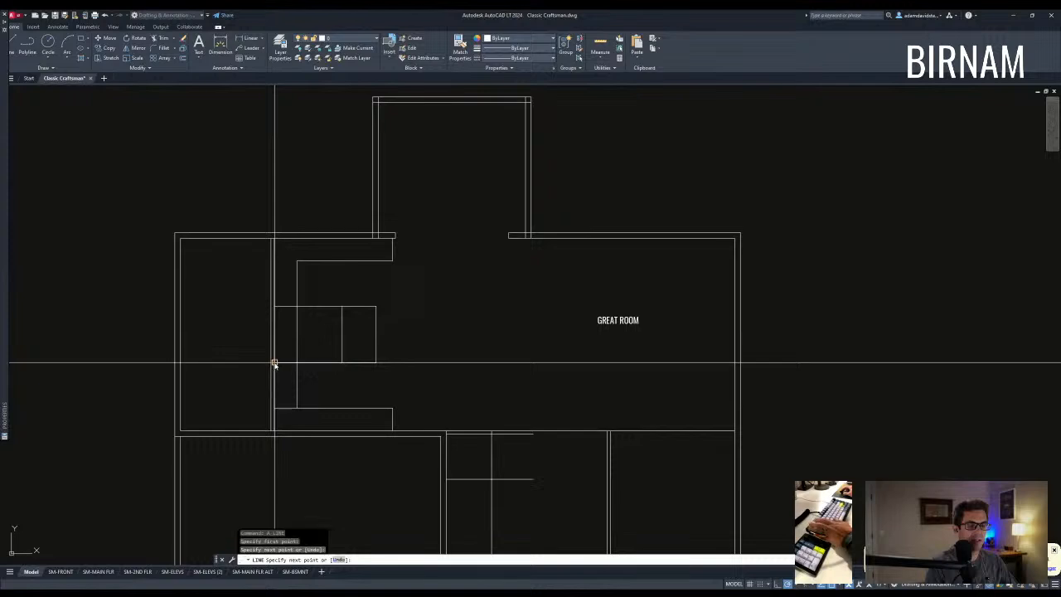
key(Escape)
key(Escape)
Trim the lines between island and counter, plus the counter edge below them, leaving a closed counter section opposite the island.
scroll(305, 373, up, 1)
text(tr)
key(space)
click(315, 387)
click(242, 249)
key(space)
click(317, 382)
click(260, 384)
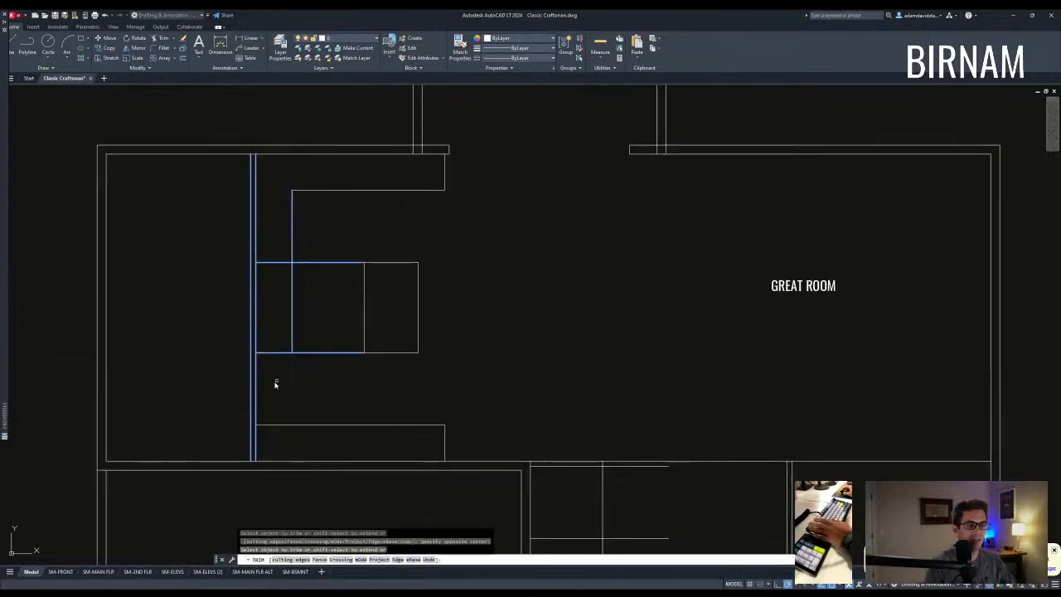
click(310, 332)
key(Escape)
scroll(309, 440, down, 2)
Extend the upper counter's front edge left to the partition wall.
text(ex)
key(space)
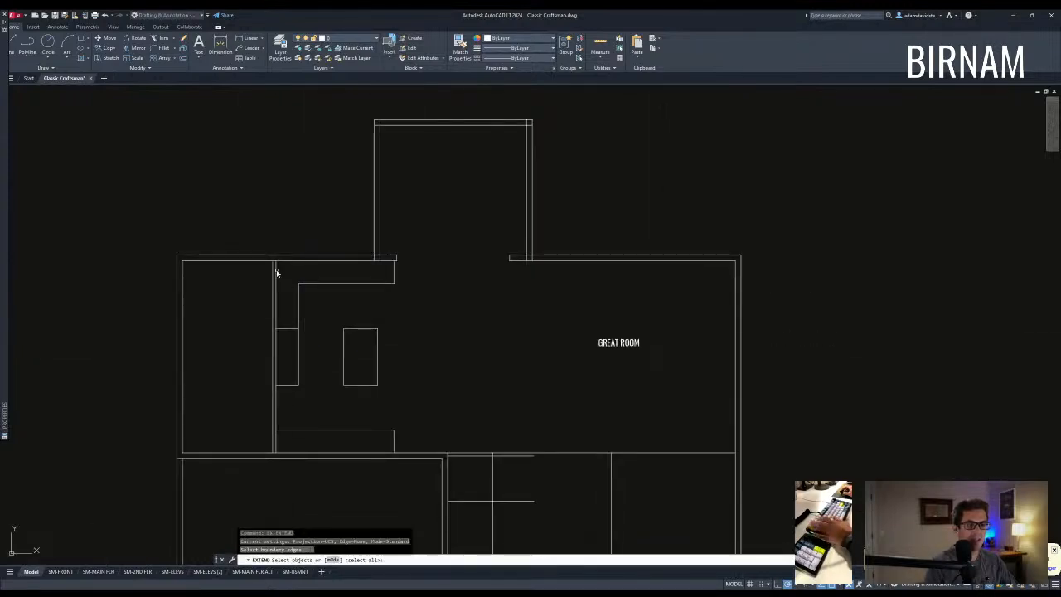
click(315, 273)
key(Escape)
Trim away the vertical counter edge between the upper counter and the counter section opposite the island.
text(tr)
click(313, 349)
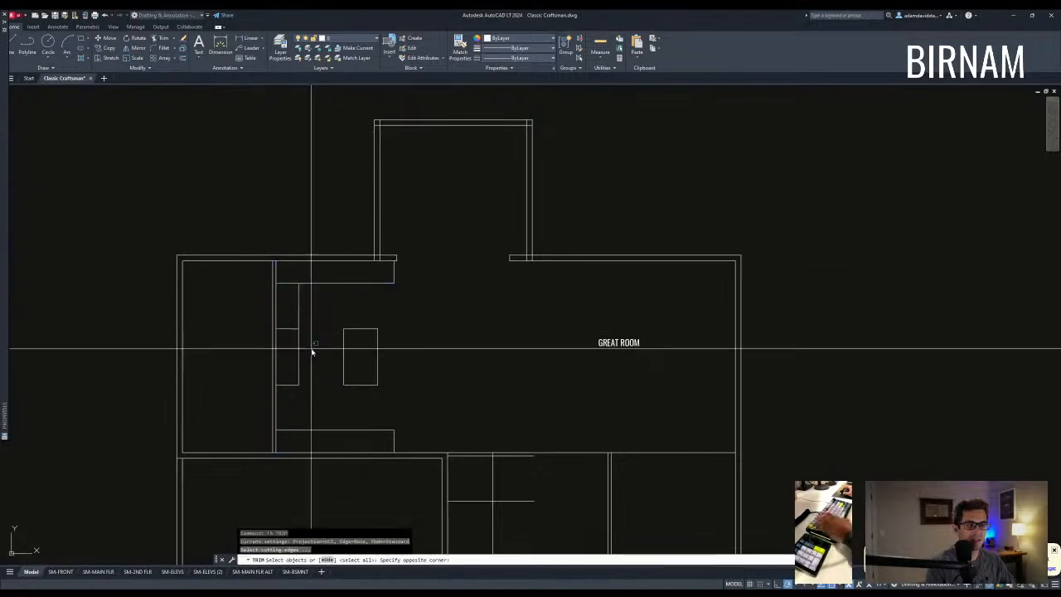
click(290, 319)
key(space)
click(306, 314)
click(290, 305)
scroll(348, 338, down, 3)
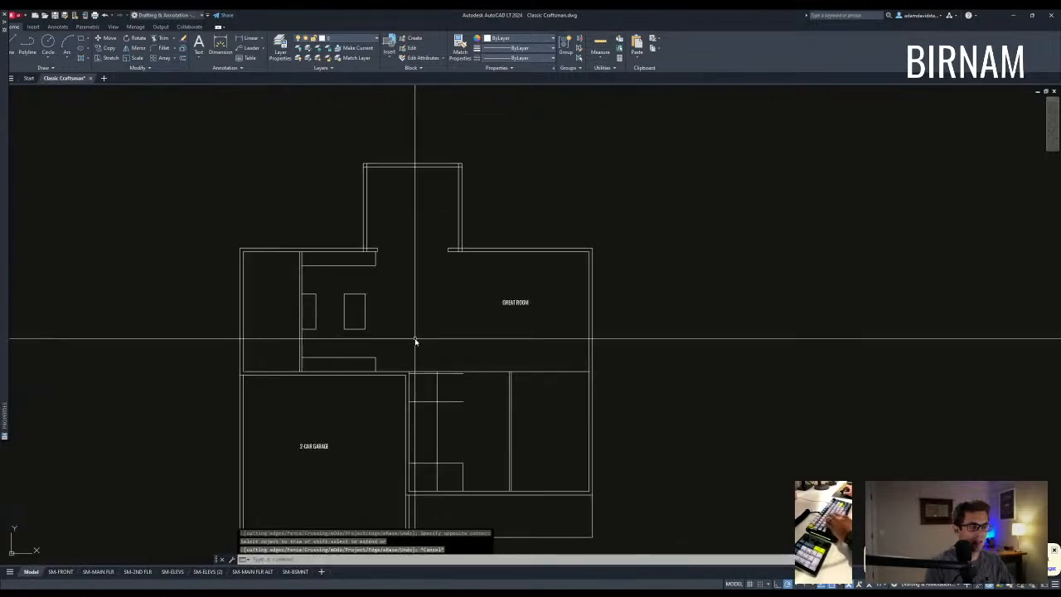
Measure the distance between the right ends of the upper and lower kitchen counters.
scroll(382, 363, up, 2)
text(di)
key(space)
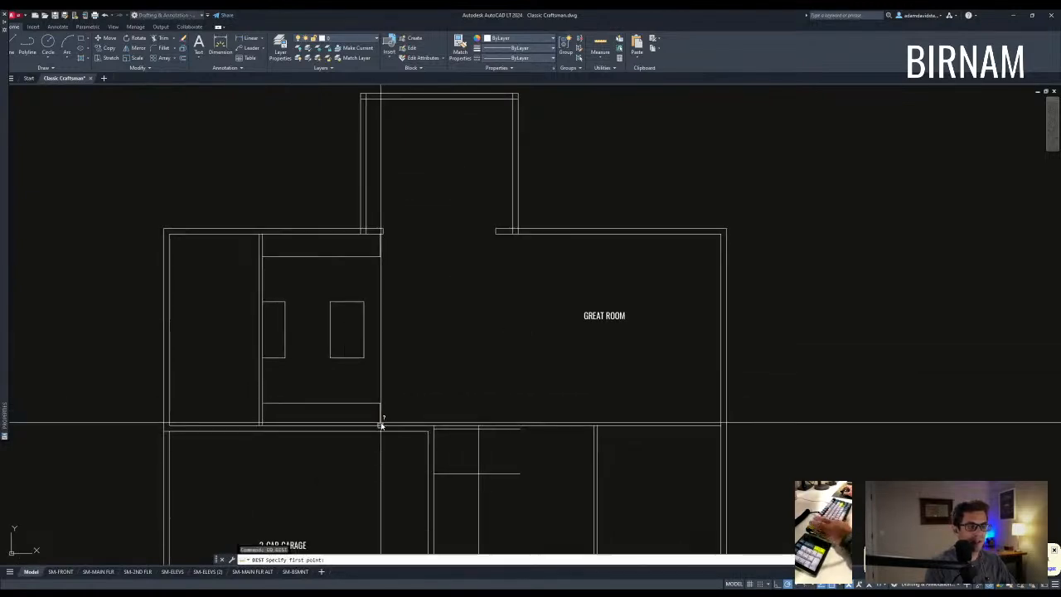
click(381, 239)
scroll(417, 282, down, 1)
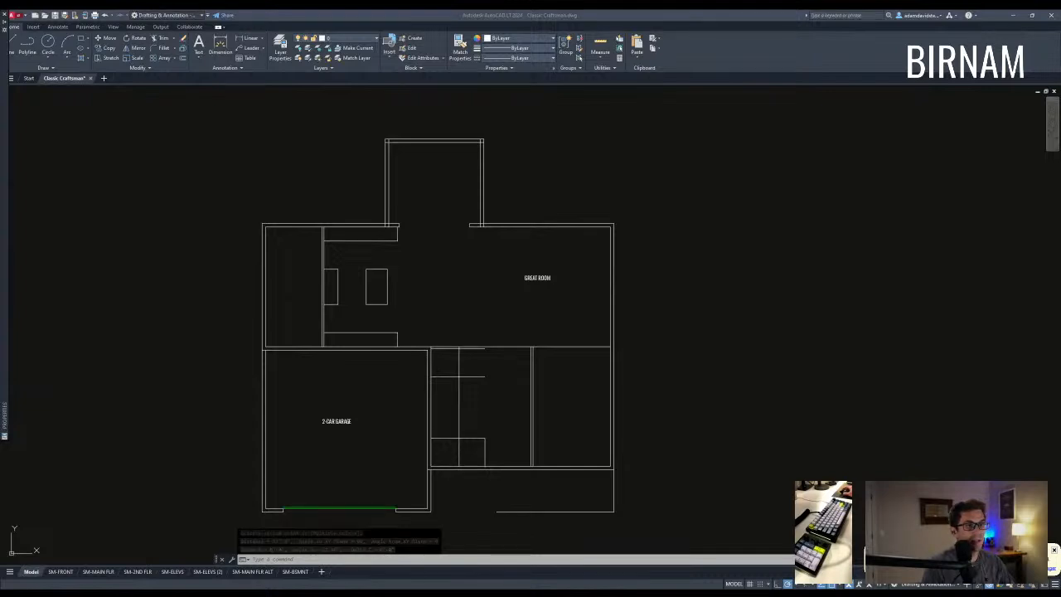
middle_drag(343, 436, 317, 451)
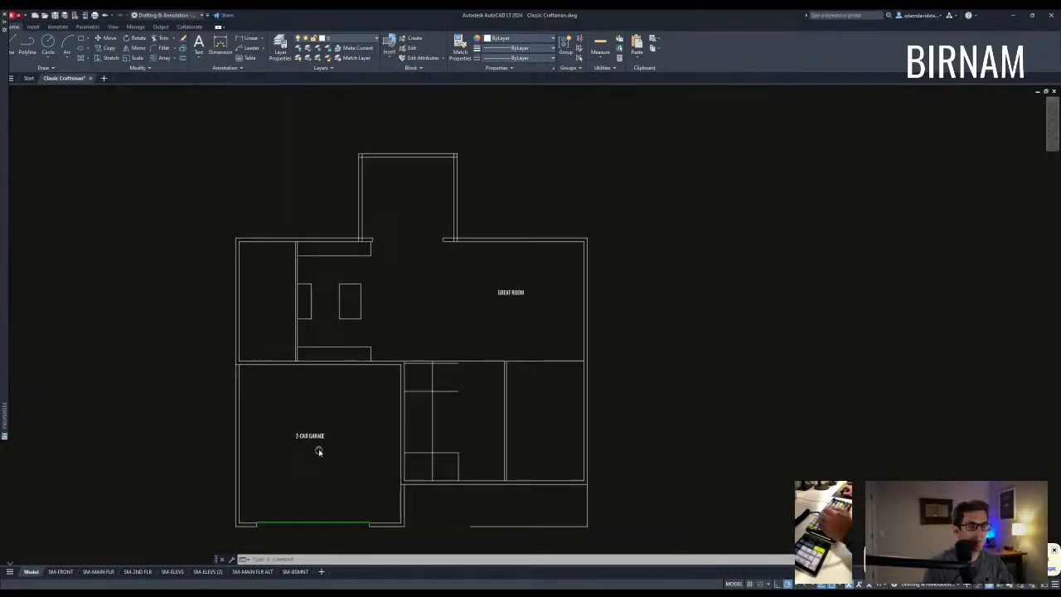
key(Escape)
key(Escape)
scroll(314, 288, up, 5)
scroll(398, 308, down, 4)
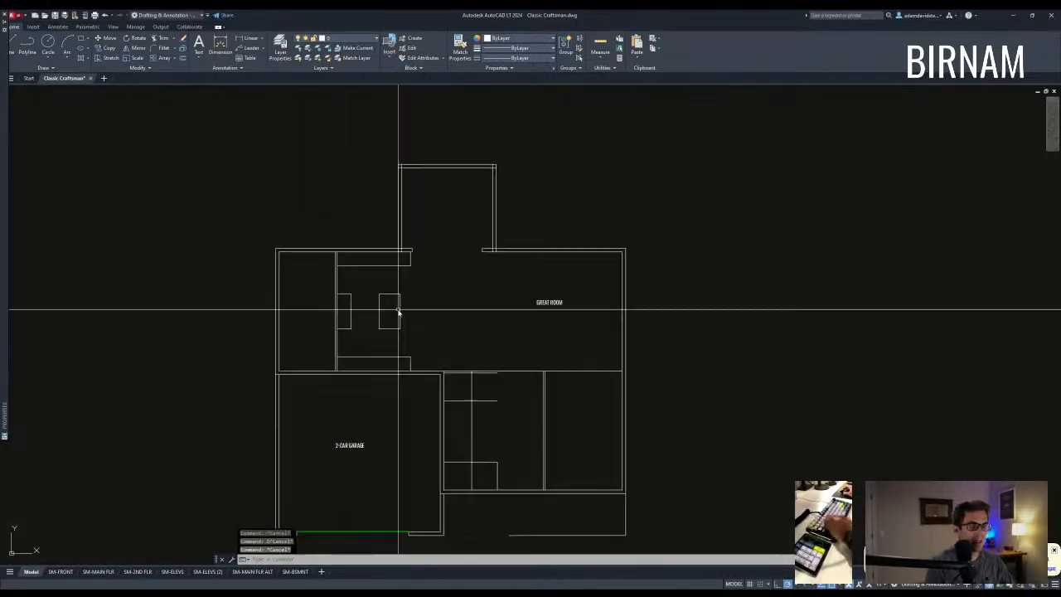
scroll(315, 313, up, 2)
key(space)
click(277, 334)
key(Escape)
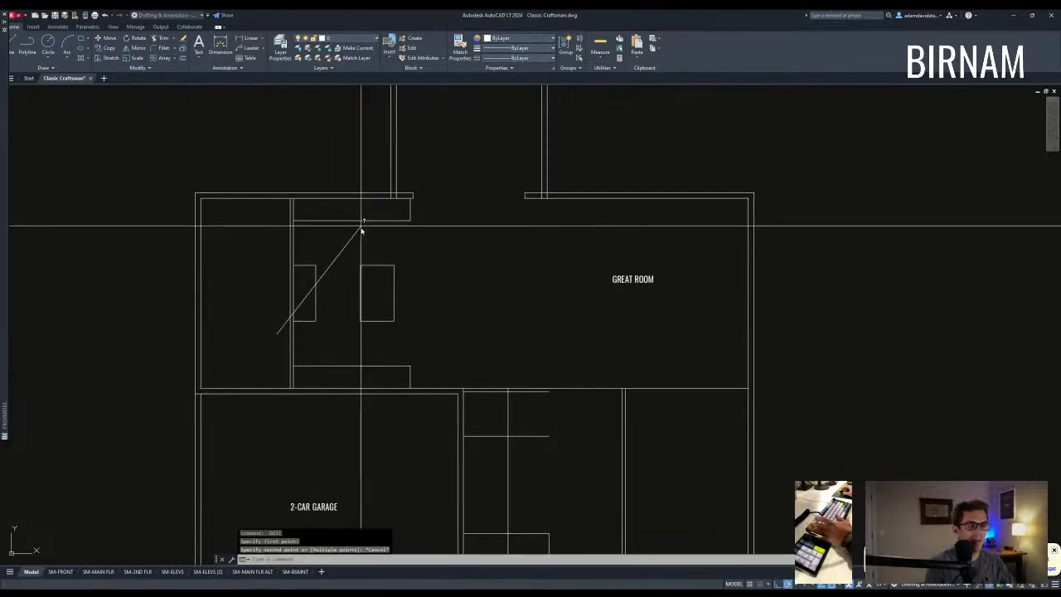
click(266, 336)
middle_drag(332, 252, 314, 336)
key(Escape)
key(Escape)
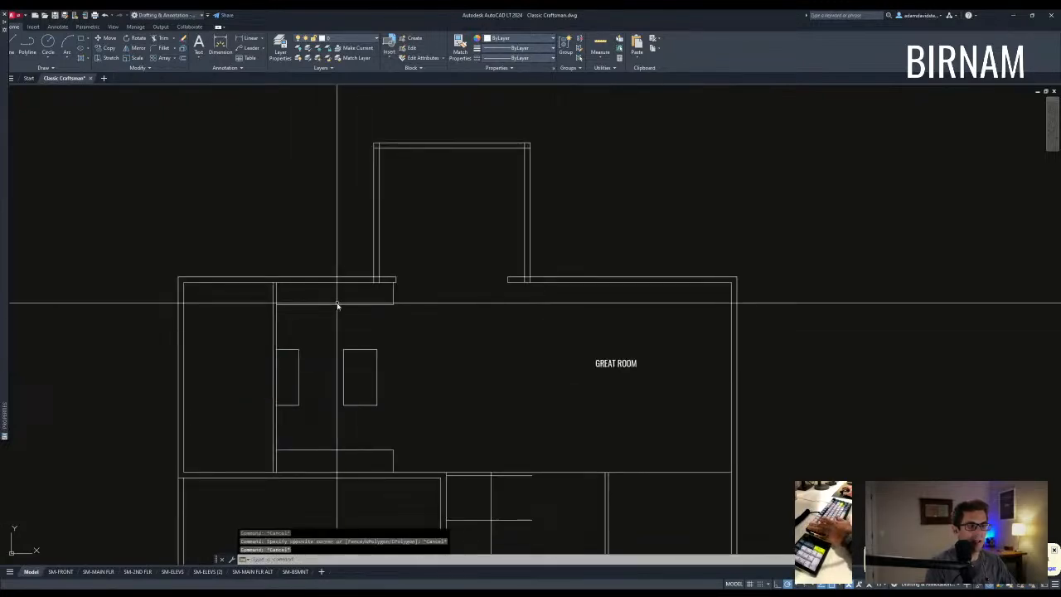
Copy the double-bowl sink with offset basins from the block library onto the upper kitchen counter.
scroll(334, 300, down, 10)
scroll(314, 282, up, 5)
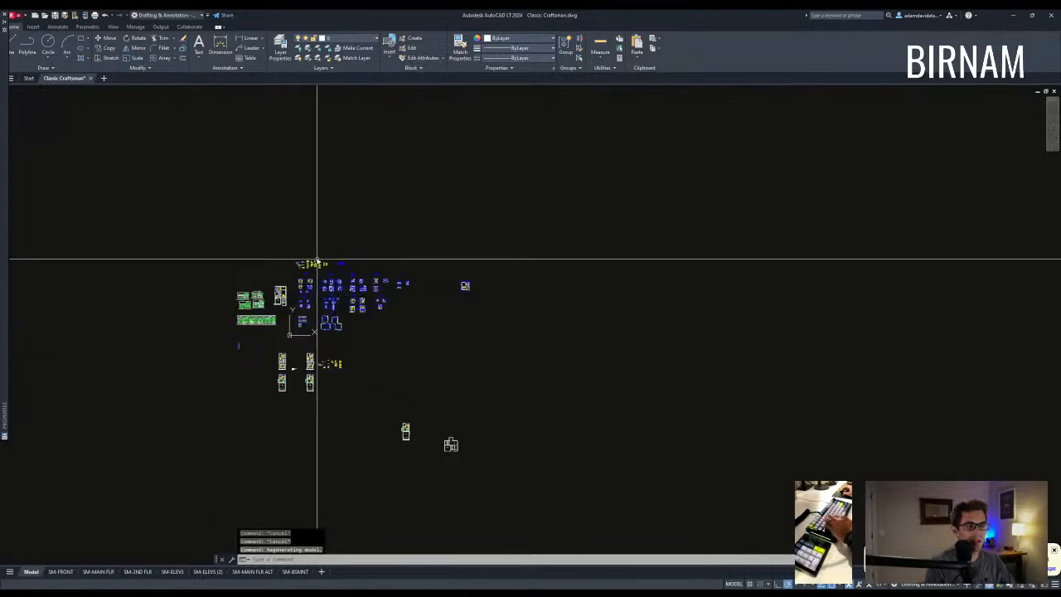
scroll(332, 262, up, 10)
click(247, 267)
click(225, 215)
text(cv)
key(space)
click(228, 238)
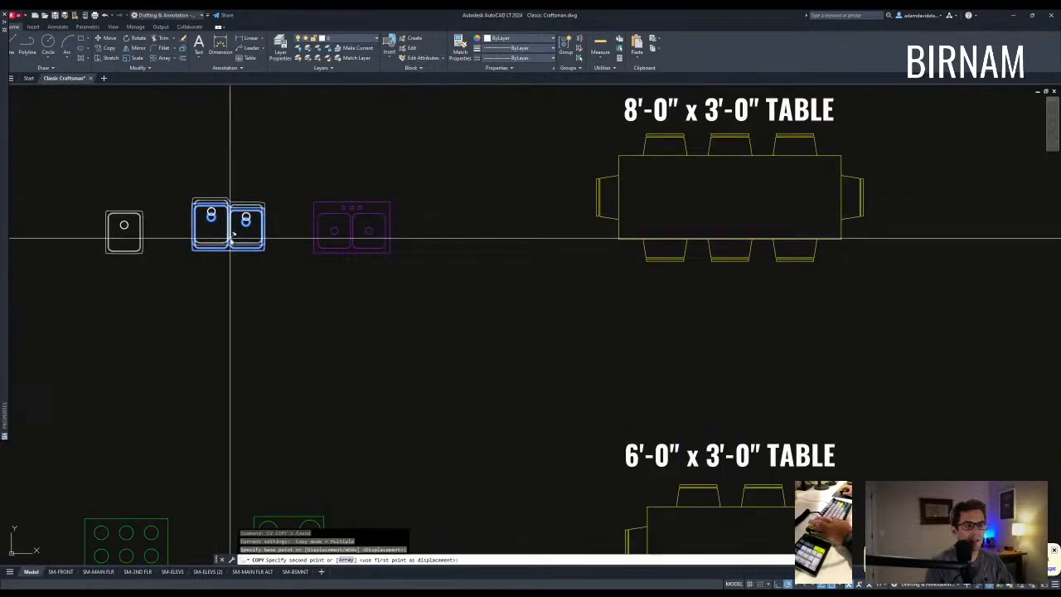
scroll(290, 260, down, 14)
scroll(295, 263, down, 1)
middle_drag(294, 278, 285, 252)
scroll(286, 252, up, 5)
scroll(441, 408, down, 1)
middle_drag(530, 489, 423, 303)
scroll(497, 448, up, 5)
scroll(341, 324, down, 8)
scroll(372, 218, up, 10)
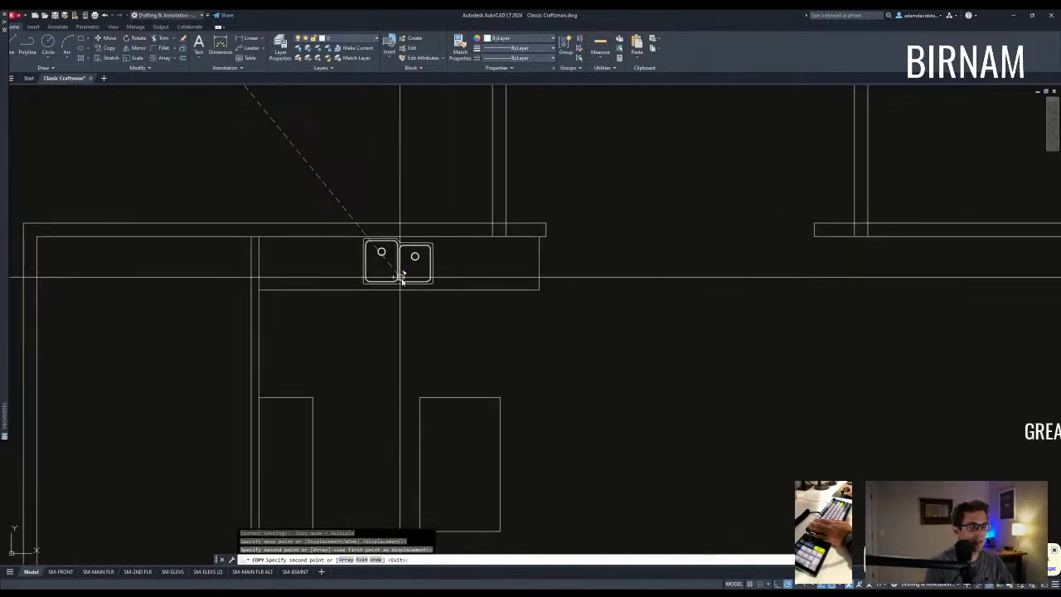
scroll(402, 279, down, 5)
scroll(443, 388, up, 2)
key(Escape)
key(Escape)
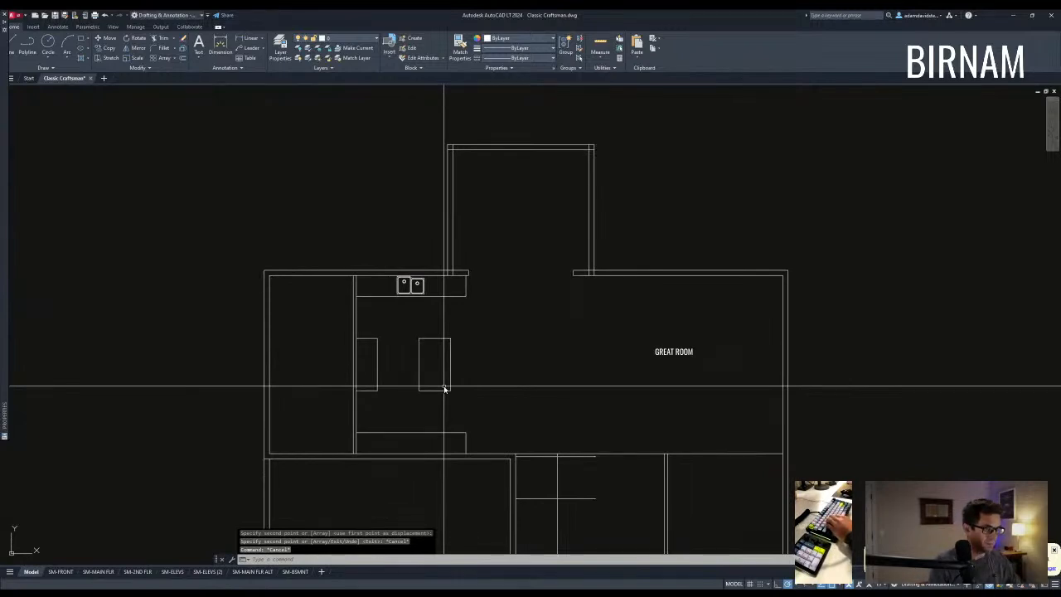
Move the kitchen partition, counters, island, sink and rear extension walls together 6 feet to the right.
scroll(594, 403, down, 1)
middle_drag(595, 403, 414, 373)
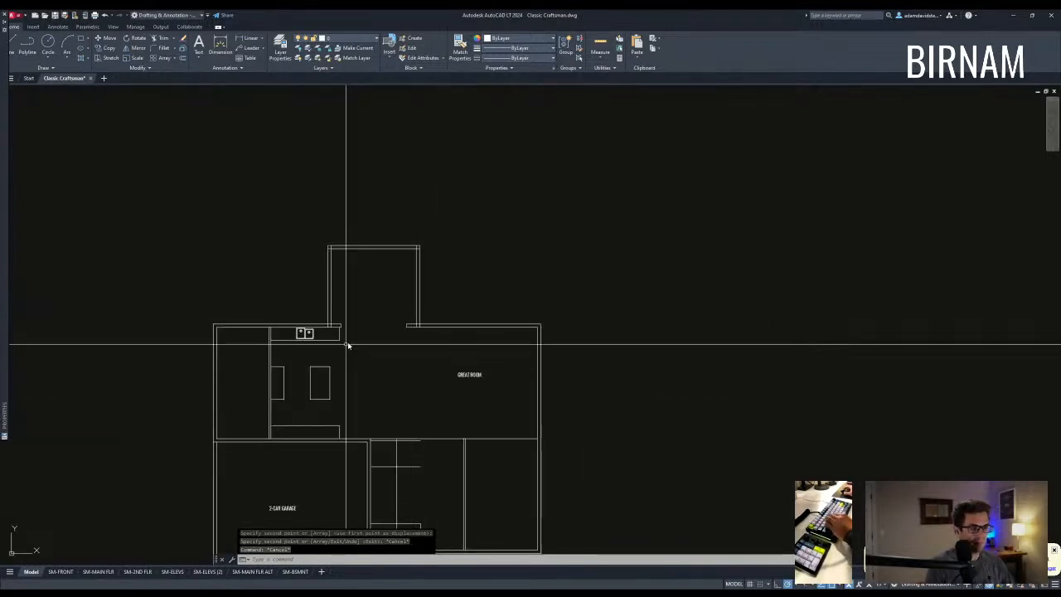
middle_drag(346, 344, 351, 331)
scroll(254, 444, up, 2)
click(256, 440)
scroll(448, 236, down, 1)
middle_drag(448, 236, 390, 348)
click(453, 262)
middle_drag(461, 214, 424, 283)
click(311, 386)
click(564, 177)
scroll(559, 250, down, 2)
middle_drag(559, 250, 477, 253)
key(v)
key(space)
click(478, 254)
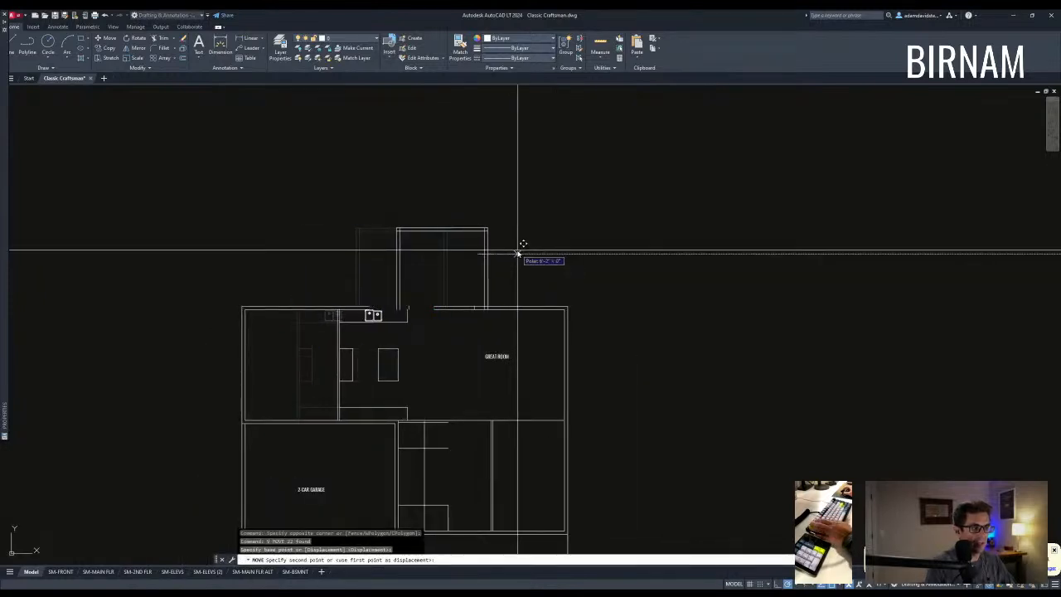
key(Escape)
key(Escape)
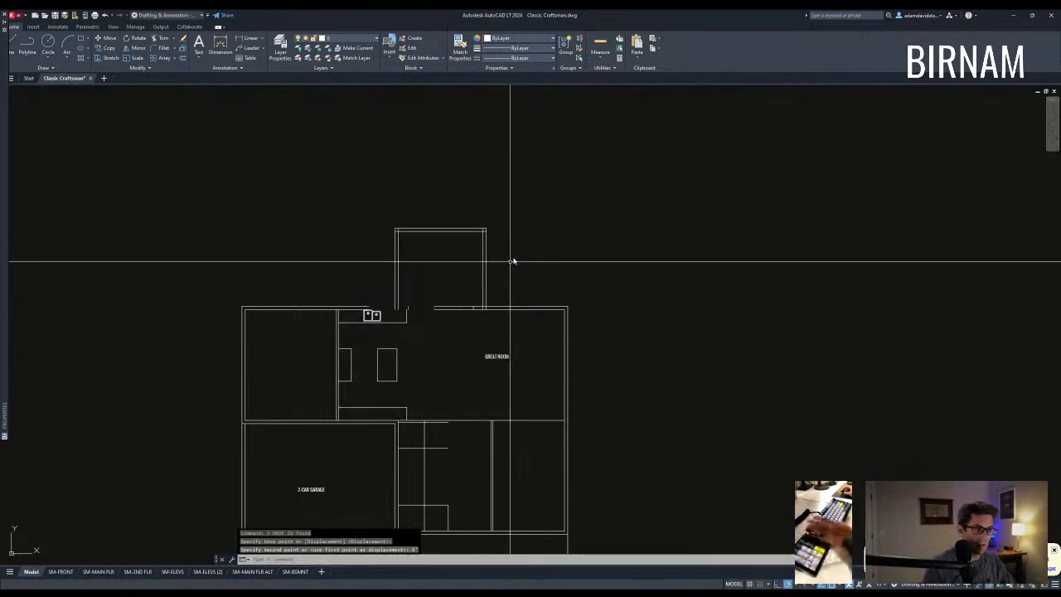
Extend the rear exterior wall lines behind the sink to the left end cap of the extension opening.
scroll(406, 332, up, 3)
key(space)
click(397, 336)
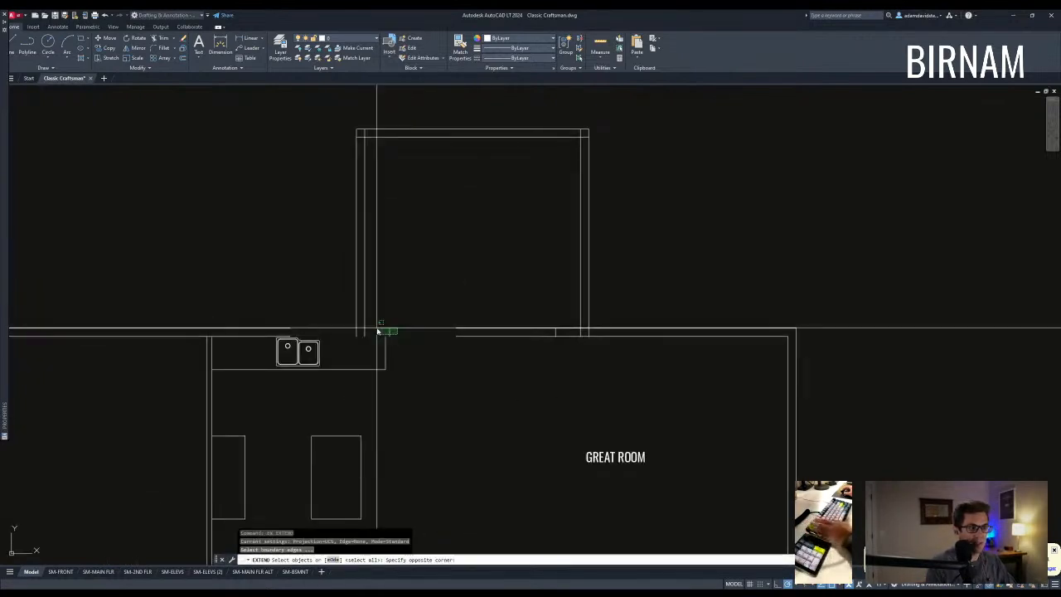
click(379, 330)
key(space)
click(259, 354)
click(278, 323)
key(Escape)
middle_drag(302, 375, 292, 333)
scroll(292, 333, down, 1)
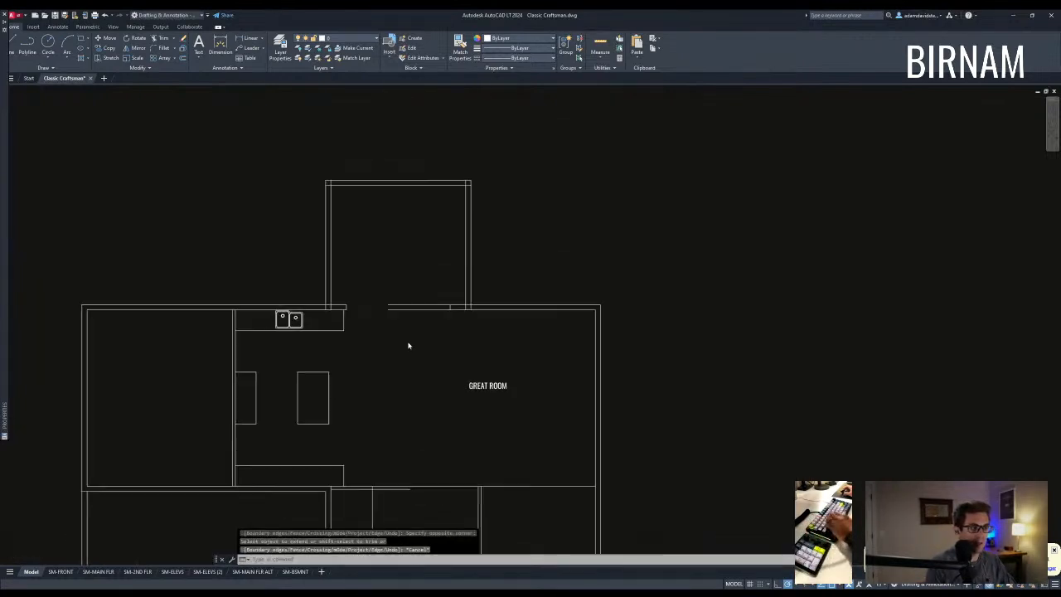
Stretch the rear wall's loose ends right of the extension opening back to their end cap.
text(s)
key(space)
click(410, 336)
click(378, 295)
key(space)
click(388, 305)
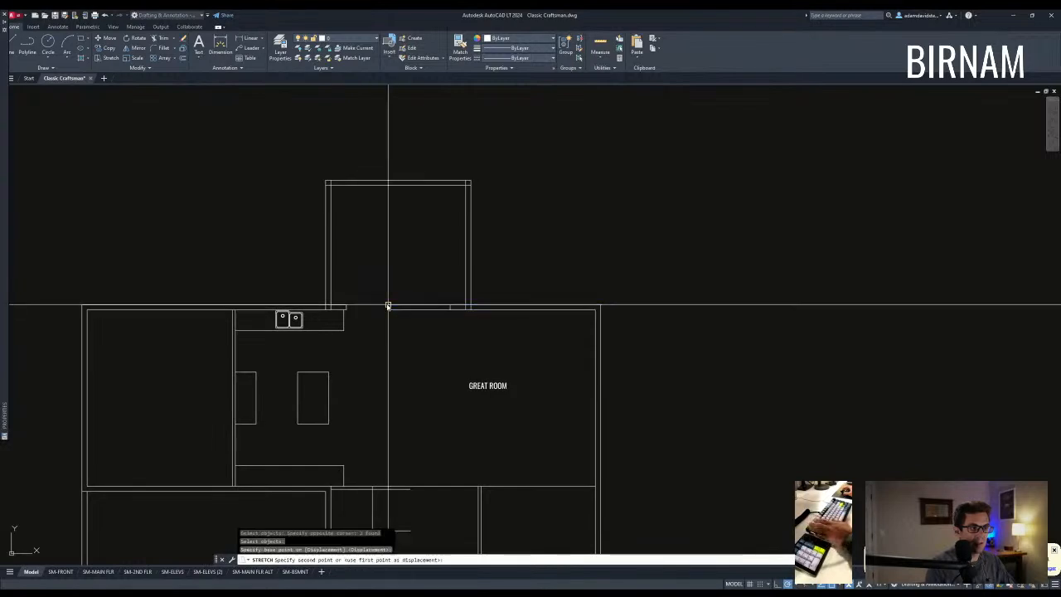
click(450, 305)
key(Escape)
middle_drag(431, 447, 406, 412)
click(379, 418)
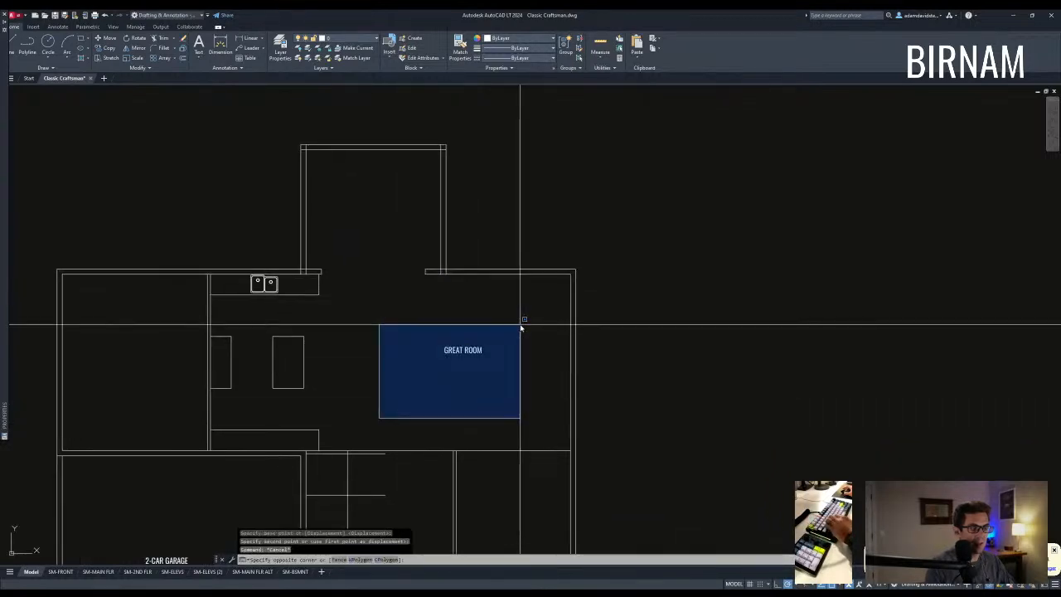
key(Escape)
scroll(377, 378, down, 2)
scroll(367, 315, up, 2)
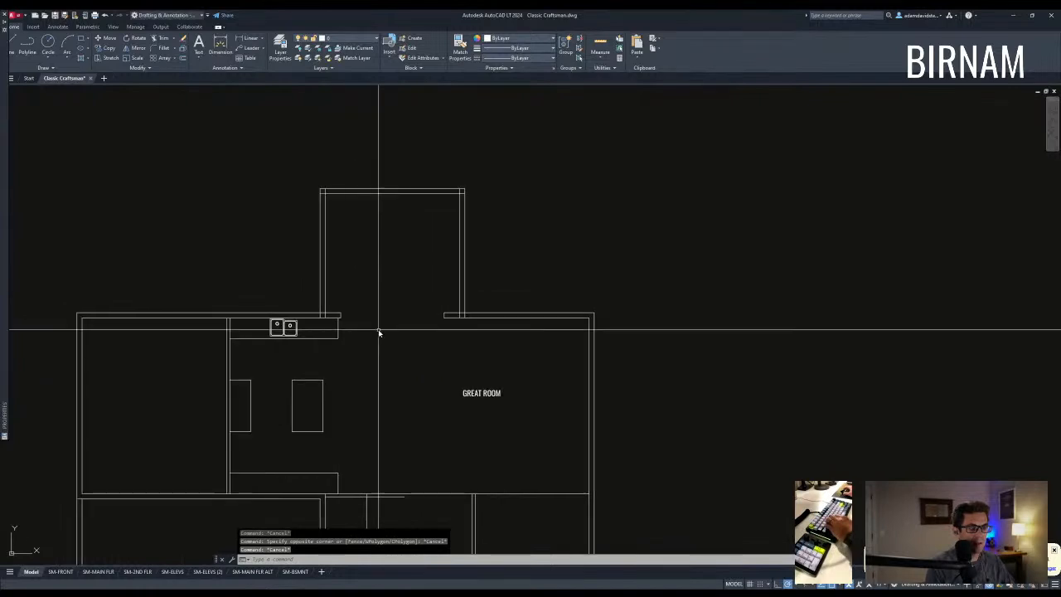
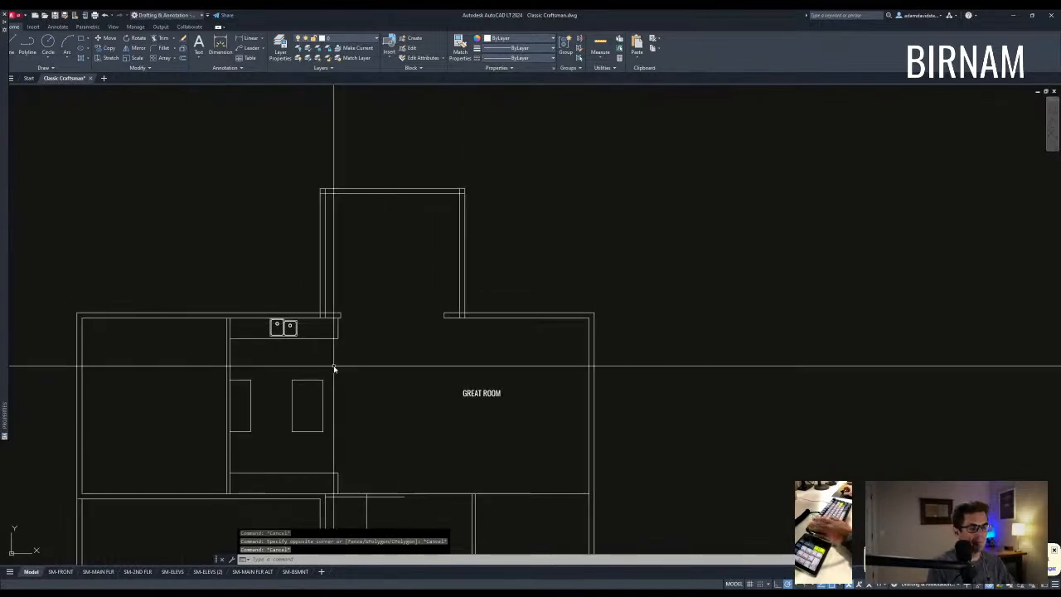
key(Escape)
key(Escape)
Stretch the island's right edge to the right until it aligns with the ends of the counters.
middle_drag(320, 352, 332, 329)
middle_drag(374, 437, 372, 410)
scroll(347, 380, up, 2)
text(s)
key(Return)
click(343, 398)
click(307, 290)
key(Return)
click(327, 304)
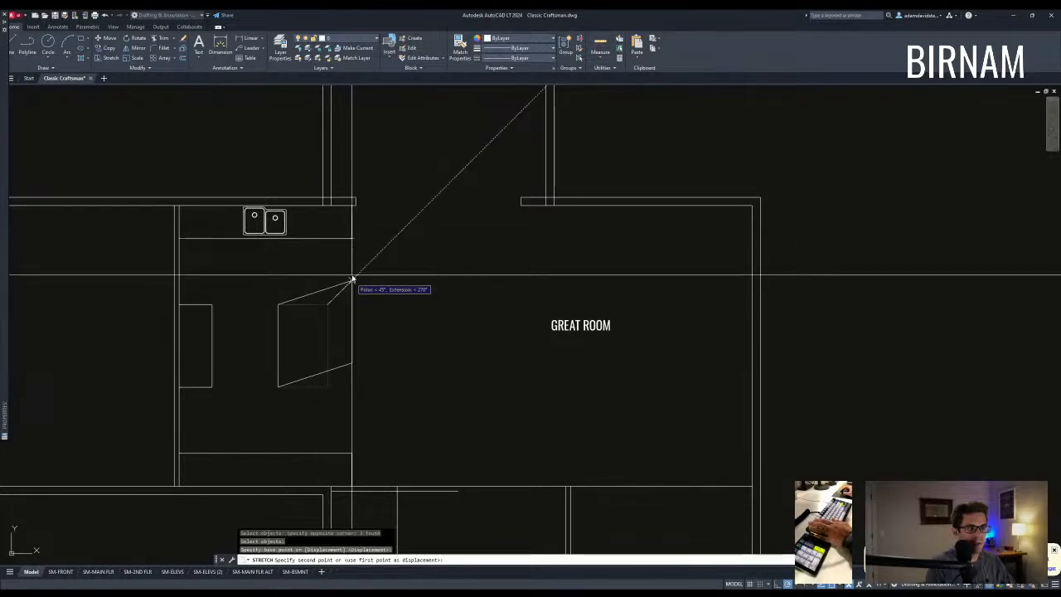
click(353, 303)
scroll(202, 372, down, 4)
Fillet the left and upper counter edges into a square inside corner and remove the line dividing the counters.
text(f)
key(Return)
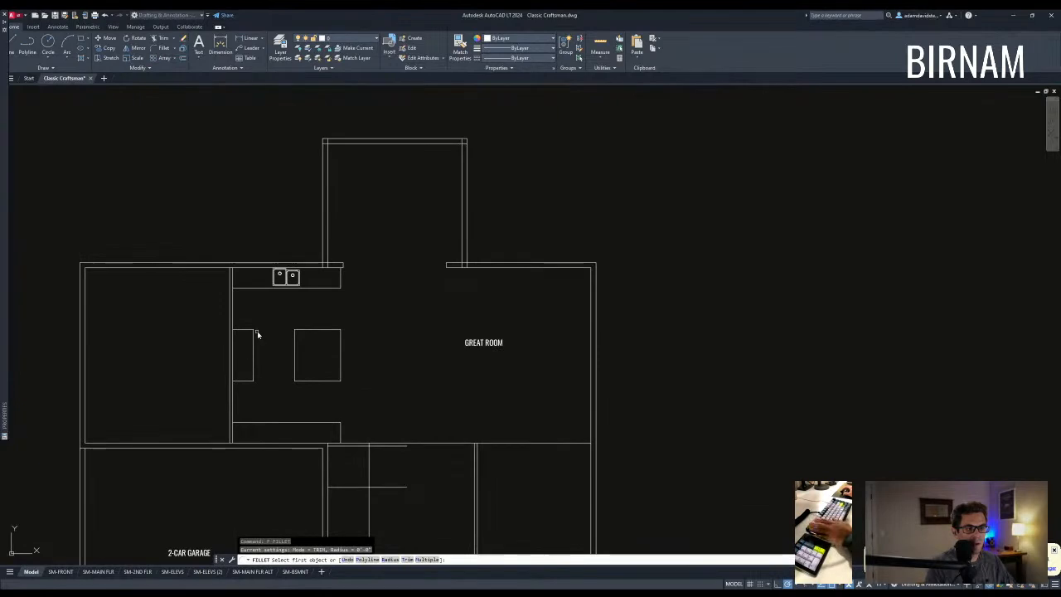
click(259, 288)
key(Escape)
key(Escape)
Move the sink slightly to the right along the upper counter.
click(258, 303)
click(311, 257)
text(m)
key(Return)
click(303, 304)
click(310, 305)
key(Escape)
middle_drag(367, 381, 366, 366)
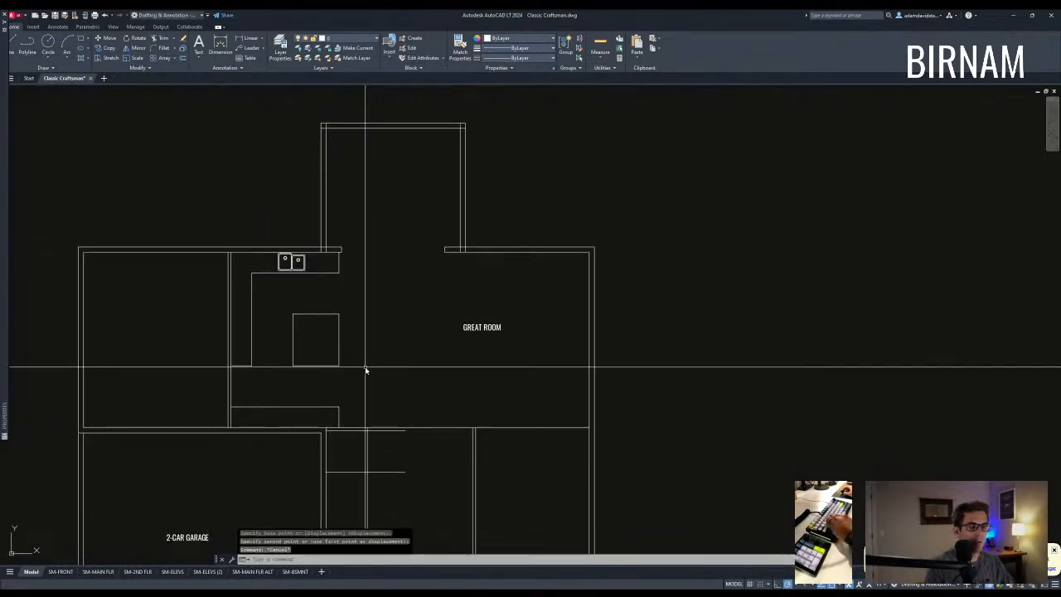
Delete the lower kitchen counter's outline.
click(354, 411)
click(325, 396)
key(Delete)
Stretch the lower ends of the island and the left counter down 24 inches.
text(s)
key(Return)
click(382, 397)
click(203, 352)
key(Return)
click(280, 386)
text(24)
key(Return)
key(Escape)
key(Escape)
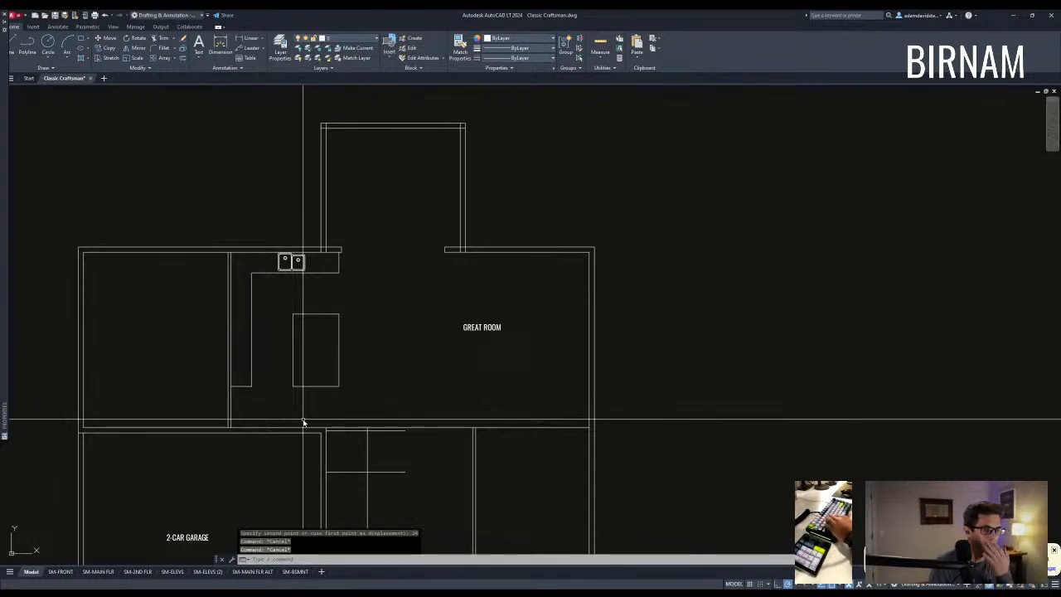
Draw a horizontal line from the island's upper-left corner across the left counter to the kitchen's left wall.
text(l)
key(Return)
click(293, 314)
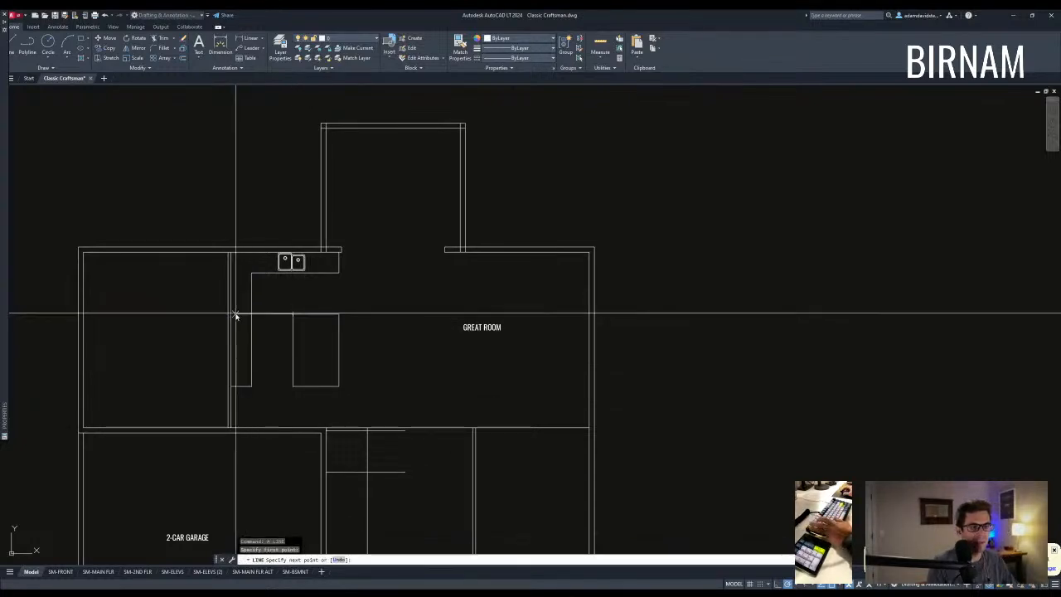
click(230, 314)
key(Escape)
key(Escape)
key(Escape)
Extend the upper counter's front edge to the left wall and trim the left counter's edge above the new line.
scroll(228, 280, up, 2)
text(ex)
key(Return)
click(236, 276)
key(Escape)
key(Escape)
text(tr)
click(280, 351)
click(254, 308)
key(Return)
click(277, 310)
click(258, 303)
click(308, 354)
key(Escape)
scroll(303, 398, down, 3)
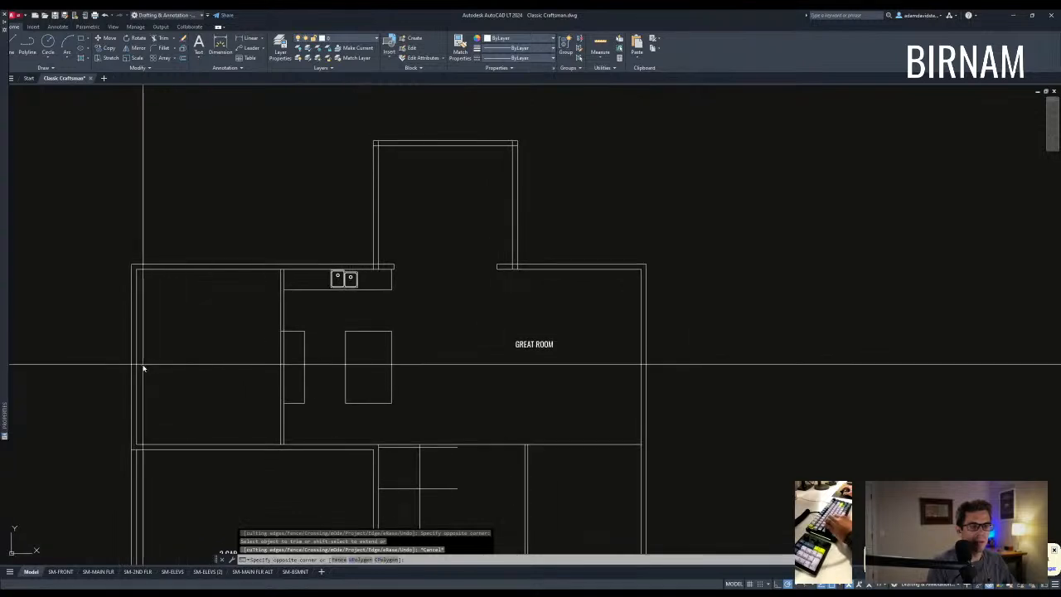
click(142, 365)
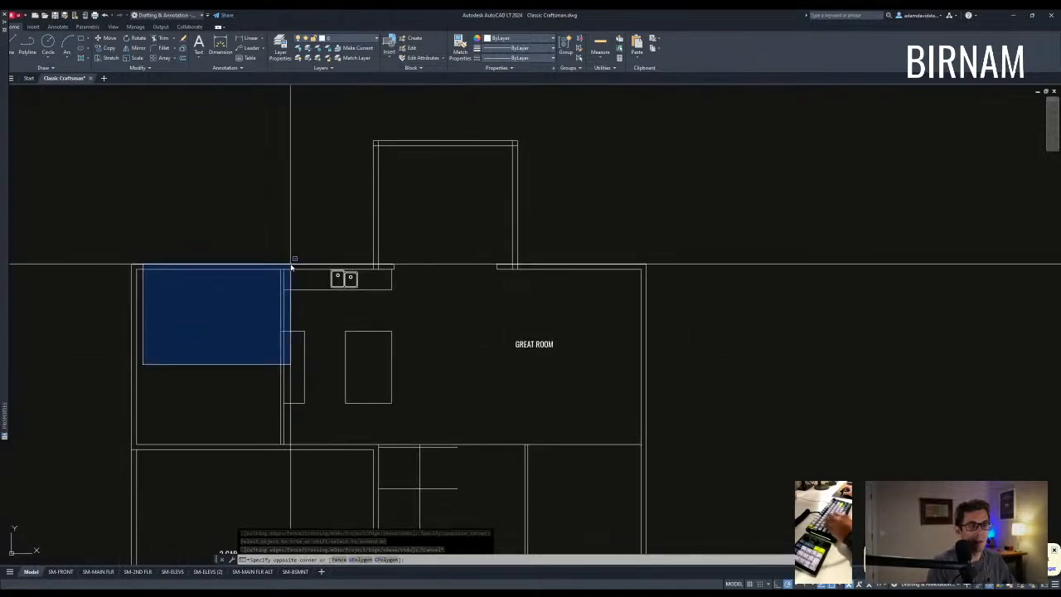
key(Escape)
middle_drag(407, 398, 398, 371)
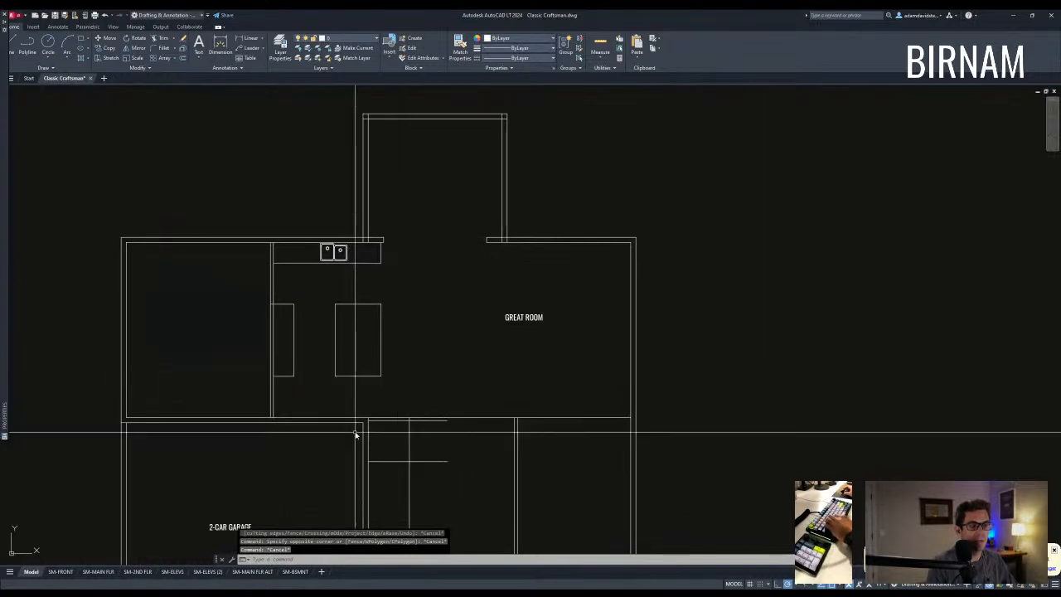
click(130, 330)
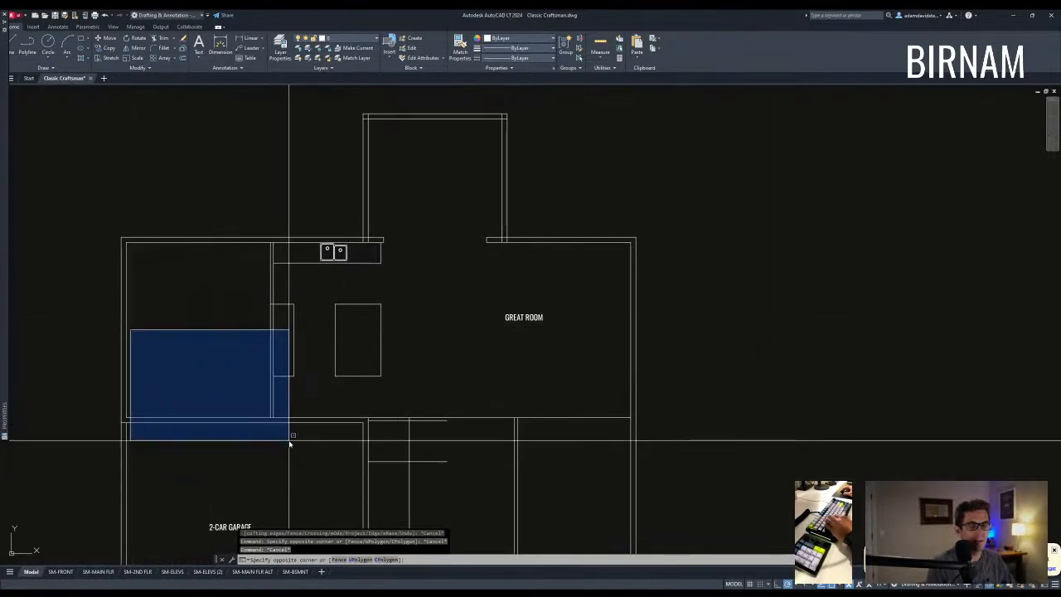
key(Escape)
mouse_move(282, 410)
middle_down()
mouse_move(370, 355)
mouse_move(413, 358)
middle_up()
Measure the island from its lower-left corner to its upper-right corner.
text(di)
key(Return)
click(288, 361)
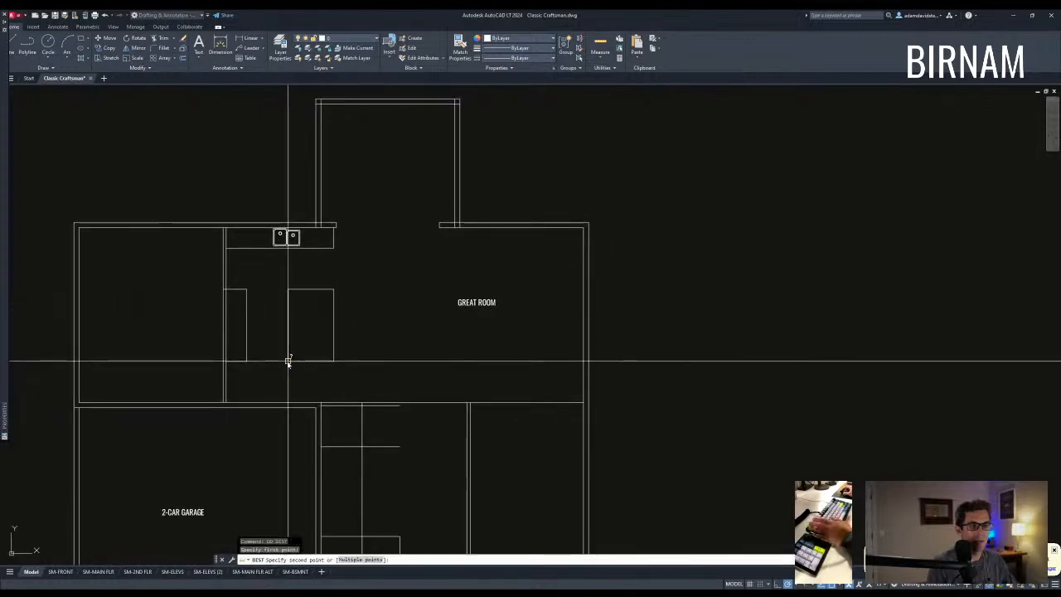
click(334, 287)
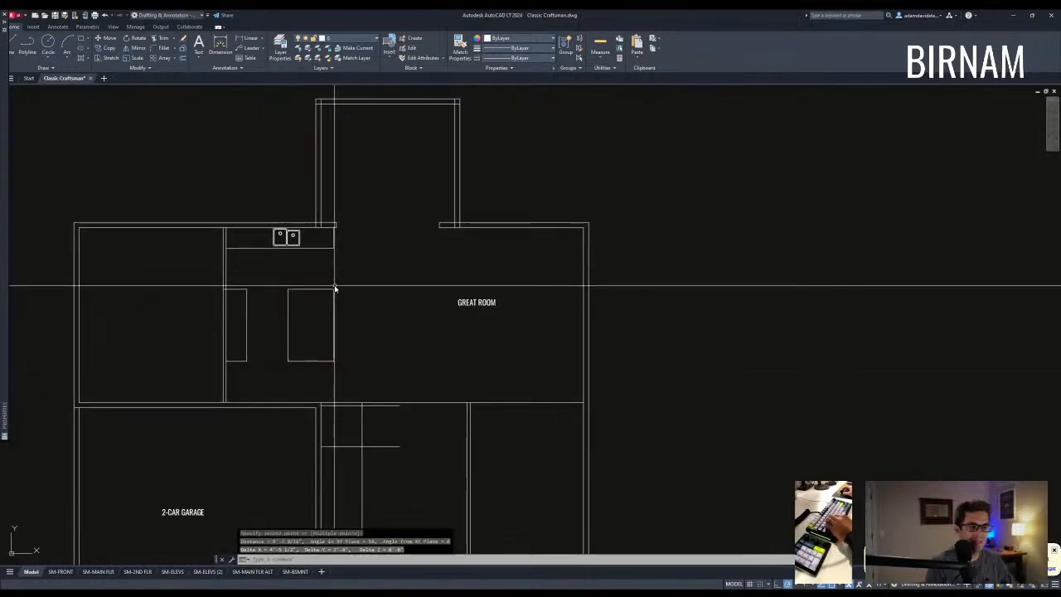
middle_drag(334, 289, 334, 315)
middle_drag(405, 307, 396, 330)
Stretch the rear extension, its wall opening and the upper counter's end 24 inches to the right.
text(s)
key(Return)
click(523, 324)
middle_drag(359, 169, 345, 210)
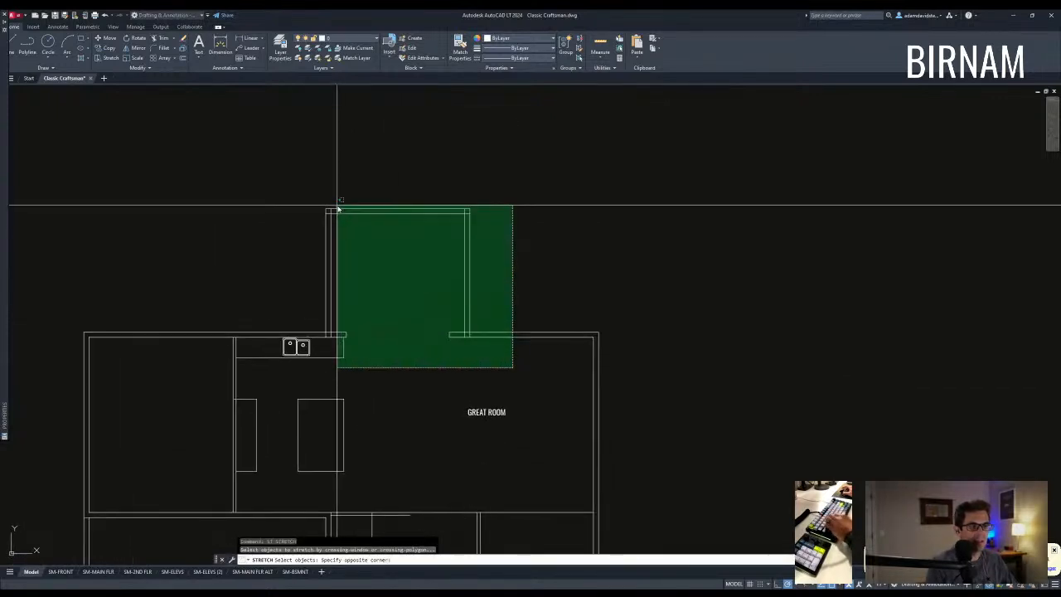
click(323, 195)
key(Return)
click(341, 182)
text(24)
key(Return)
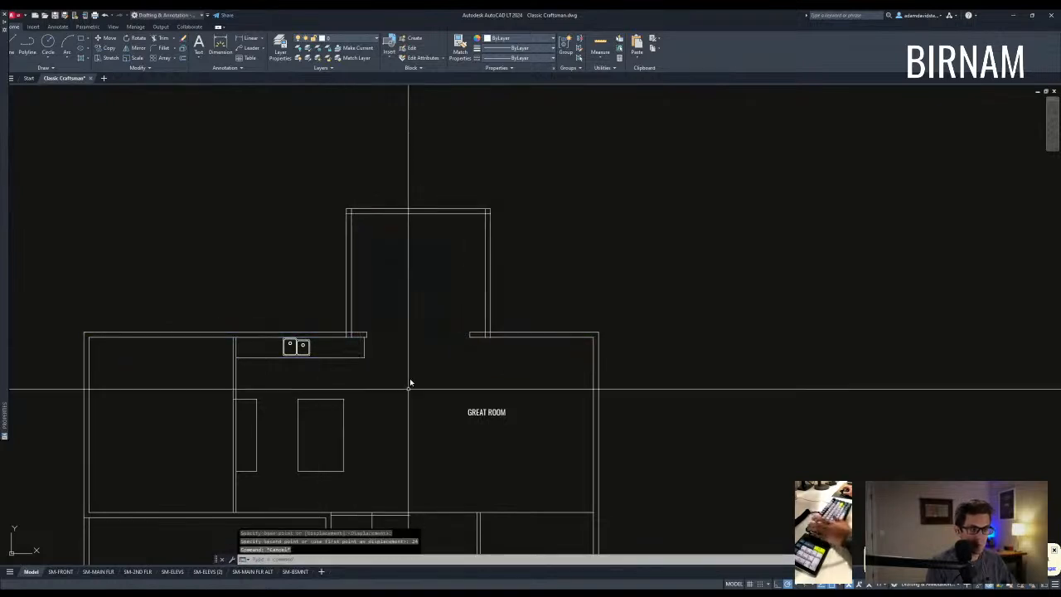
key(Escape)
Move the double sink 12 inches to the right along the upper counter.
middle_drag(276, 394, 282, 334)
click(312, 277)
text(m)
key(Return)
click(323, 235)
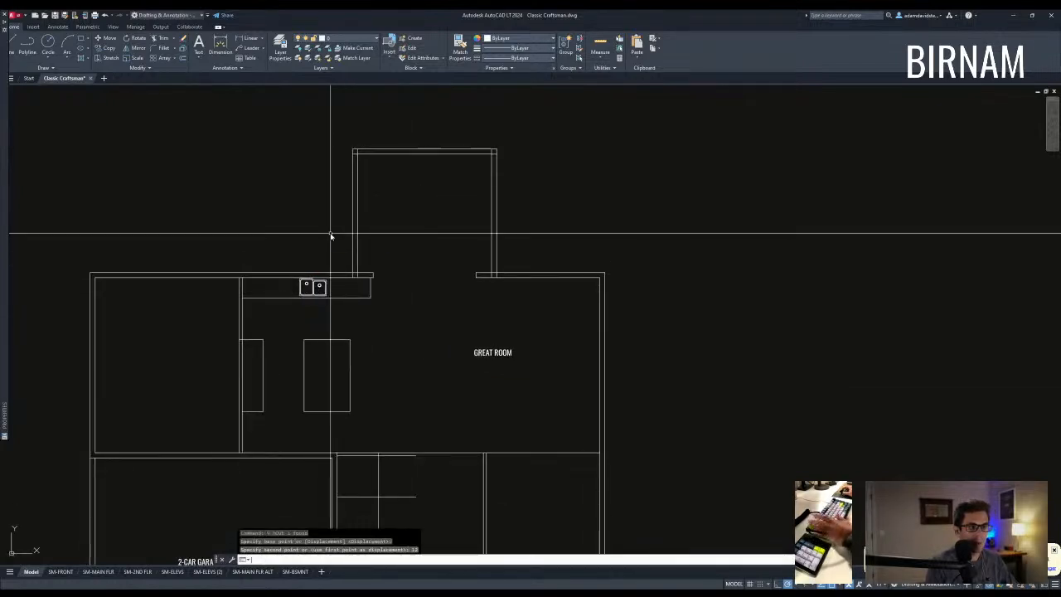
key(Escape)
middle_drag(330, 236, 352, 251)
middle_drag(386, 351, 403, 365)
scroll(317, 338, up, 2)
click(318, 352)
key(Escape)
Copy the range and refrigerator from the existing plan's kitchen into the new floor plan's kitchen area.
scroll(398, 360, down, 5)
middle_drag(373, 285, 393, 328)
scroll(393, 332, down, 1)
key(Escape)
scroll(387, 335, down, 1)
middle_drag(228, 298, 268, 389)
scroll(267, 384, up, 4)
scroll(274, 357, down, 3)
middle_drag(229, 271, 373, 381)
scroll(339, 345, down, 2)
scroll(304, 320, up, 8)
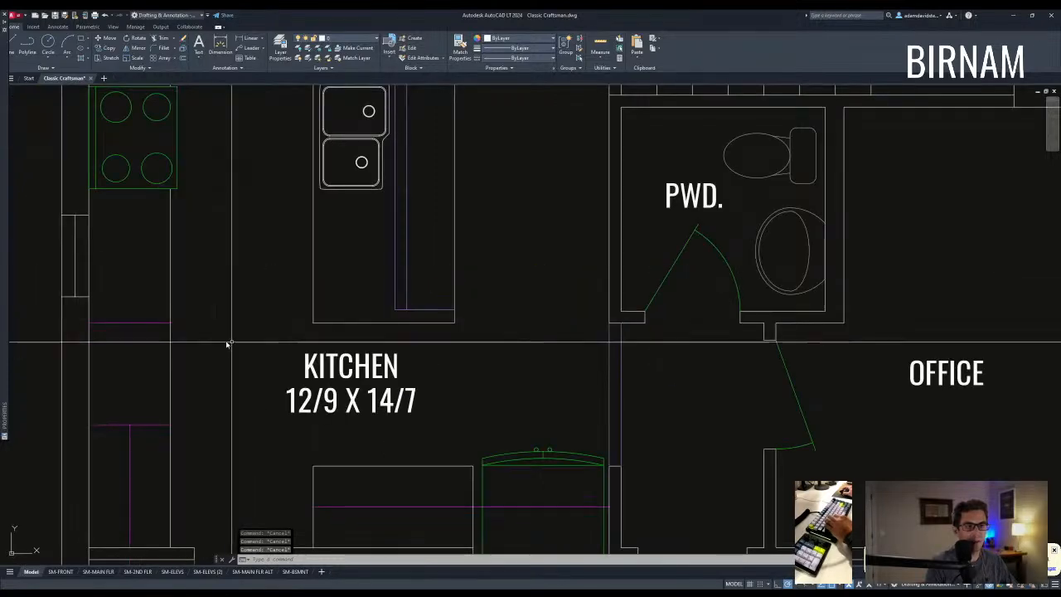
scroll(409, 415, down, 4)
click(377, 302)
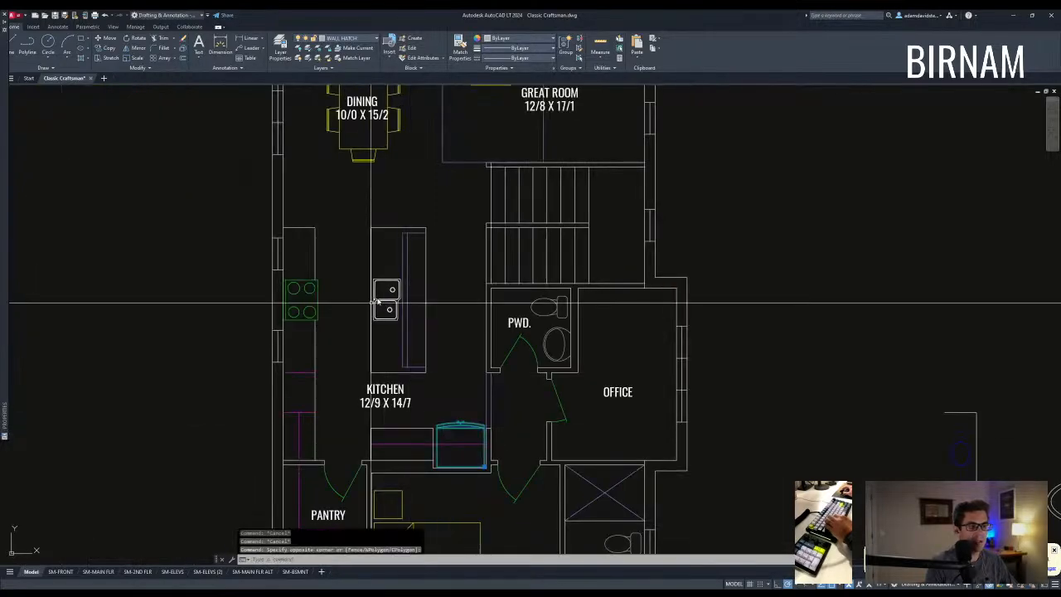
click(302, 298)
text(cv)
scroll(304, 301, down, 1)
click(308, 303)
middle_drag(409, 342, 216, 268)
scroll(216, 268, down, 6)
scroll(166, 301, up, 4)
middle_drag(87, 243, 330, 329)
scroll(330, 329, up, 8)
scroll(378, 283, down, 3)
click(419, 292)
key(Escape)
Move the range into the left counter, with its back against the kitchen's left wall.
click(433, 335)
click(407, 285)
text(m)
click(433, 287)
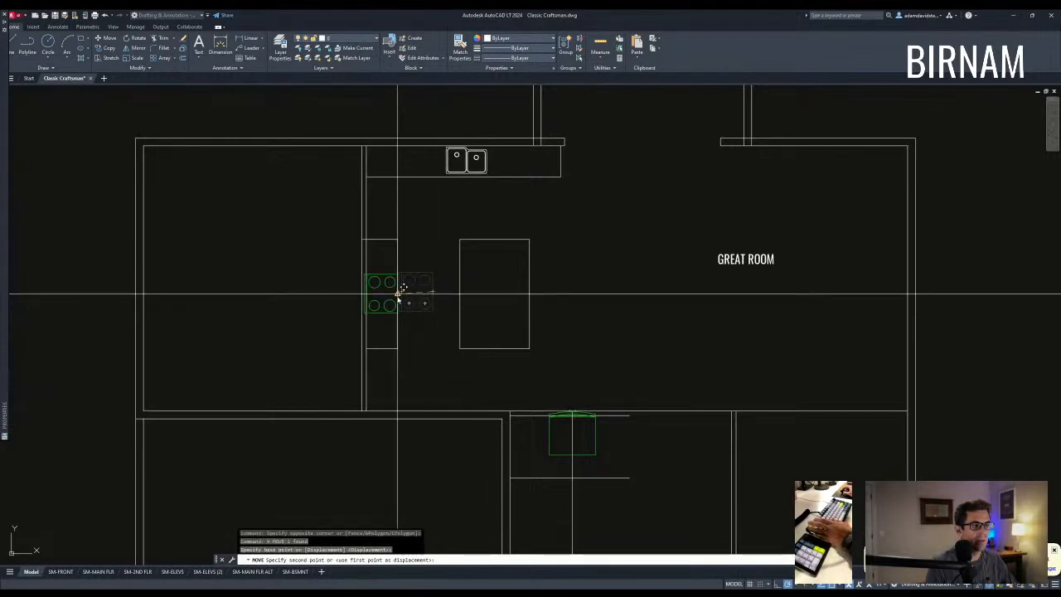
click(368, 277)
key(Escape)
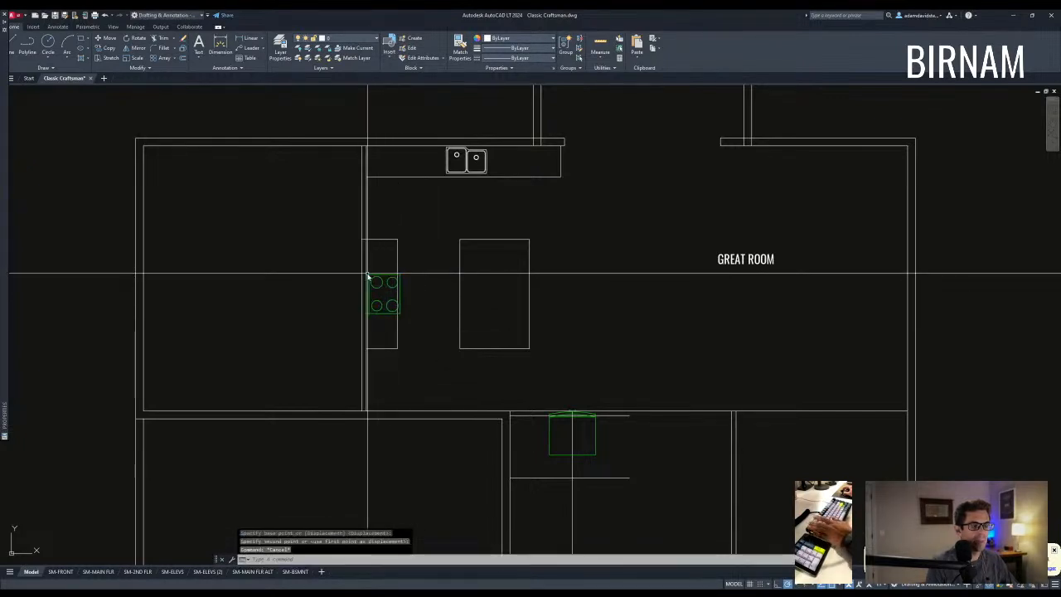
Move the refrigerator from the stair area into the empty room left of the kitchen.
click(562, 439)
click(543, 439)
text(m)
click(566, 450)
middle_drag(417, 233, 426, 289)
click(296, 290)
key(Escape)
Rotate the refrigerator 180 degrees so its doors face down.
click(313, 318)
click(293, 269)
text(r)
click(293, 270)
click(273, 271)
Move the refrigerator into the kitchen's upper-left corner, at the left end of the upper counter.
click(290, 322)
click(285, 278)
text(v)
click(284, 283)
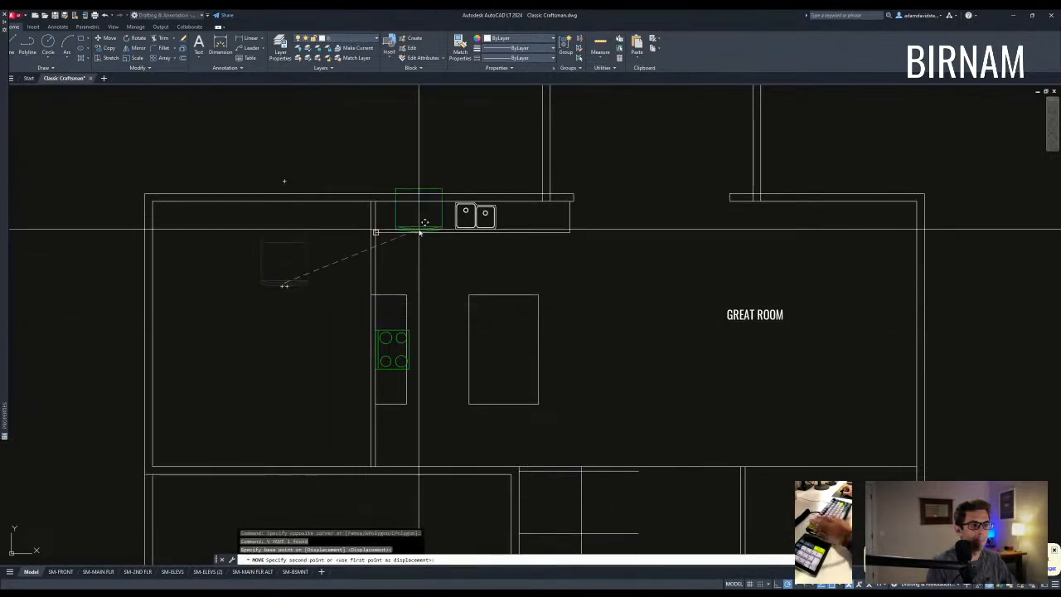
scroll(415, 243, up, 2)
click(396, 247)
scroll(417, 297, down, 4)
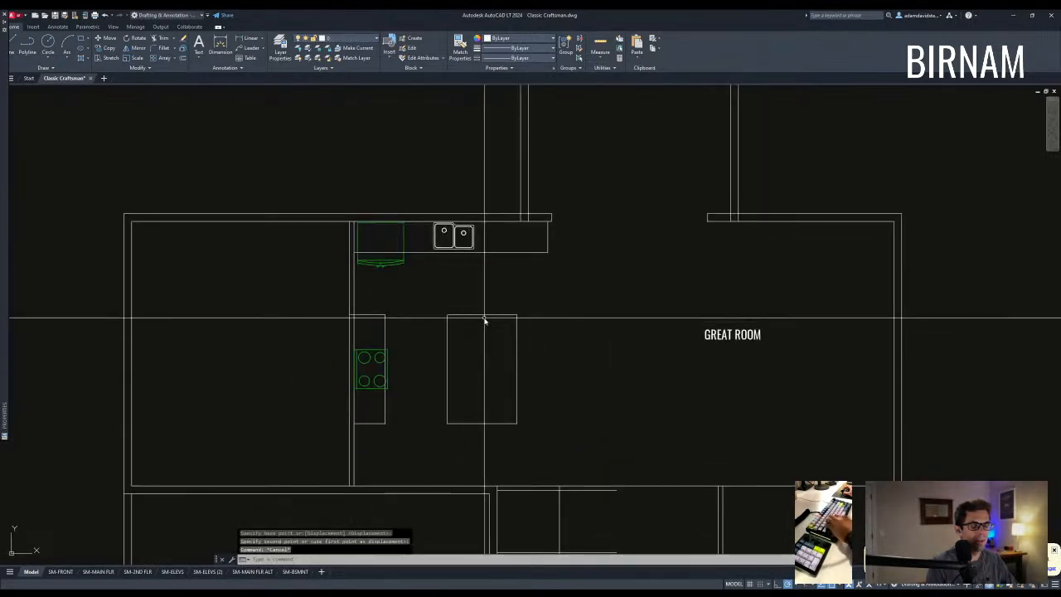
key(Escape)
middle_drag(456, 329, 408, 334)
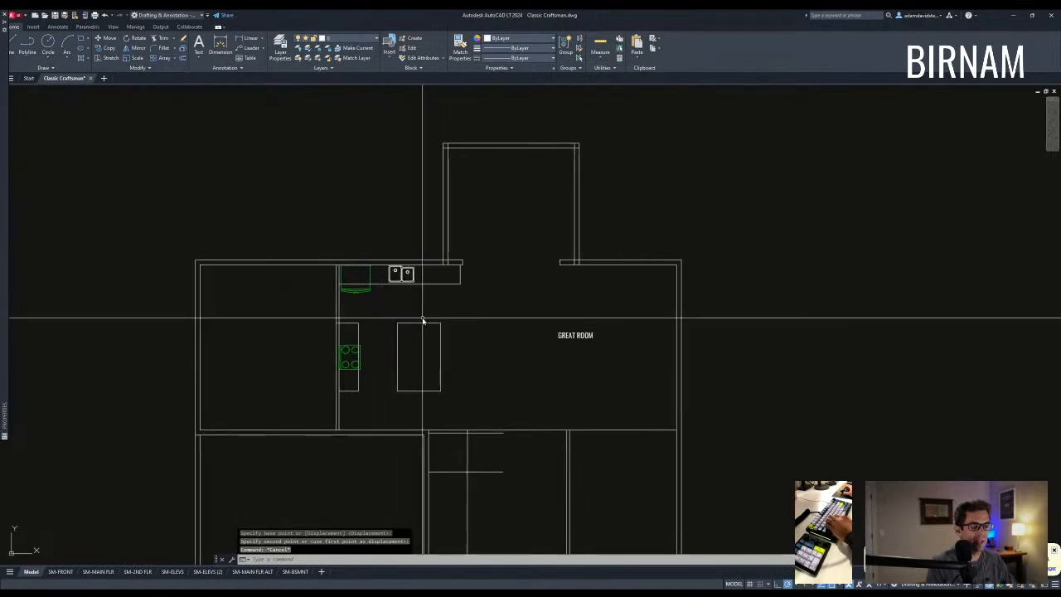
scroll(423, 307, up, 2)
scroll(442, 301, down, 2)
middle_drag(399, 379, 395, 343)
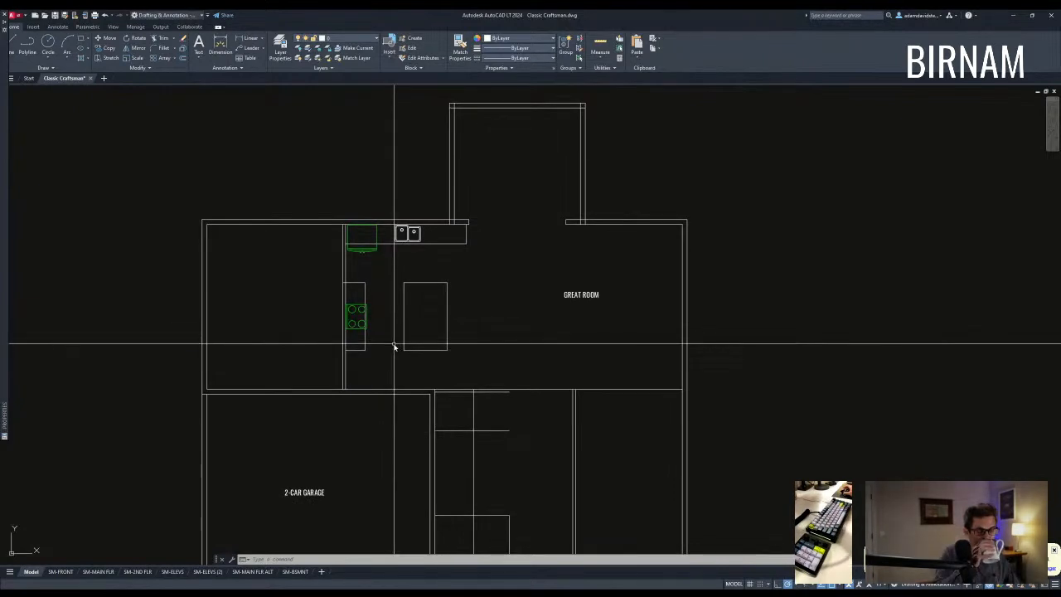
scroll(373, 314, down, 2)
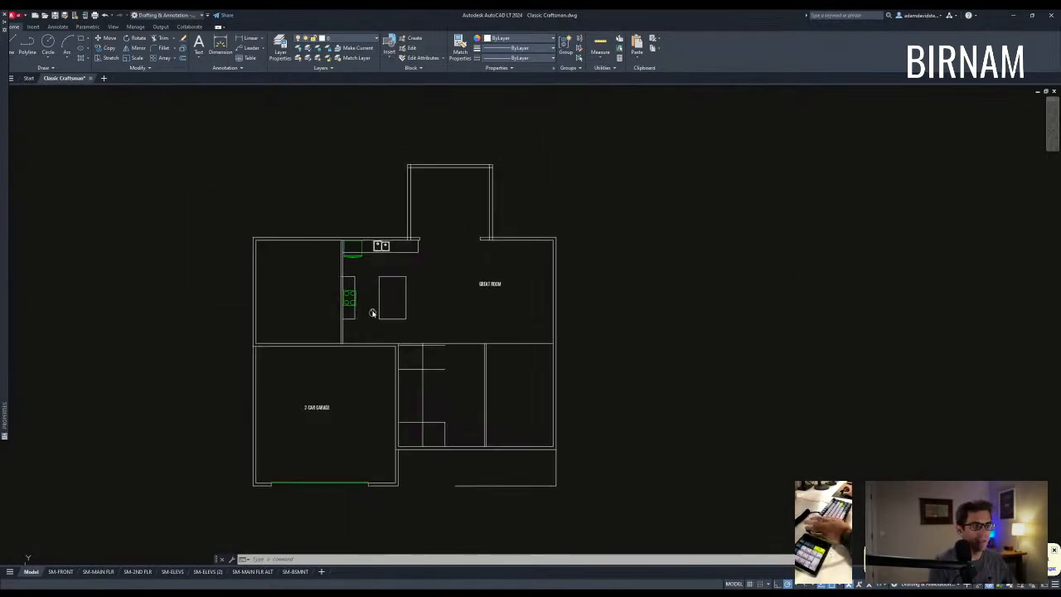
Trace the house's outer walls with a polyline, excluding the garage and porch and including the rear extension.
key(Escape)
key(Escape)
key(Escape)
key(space)
click(256, 245)
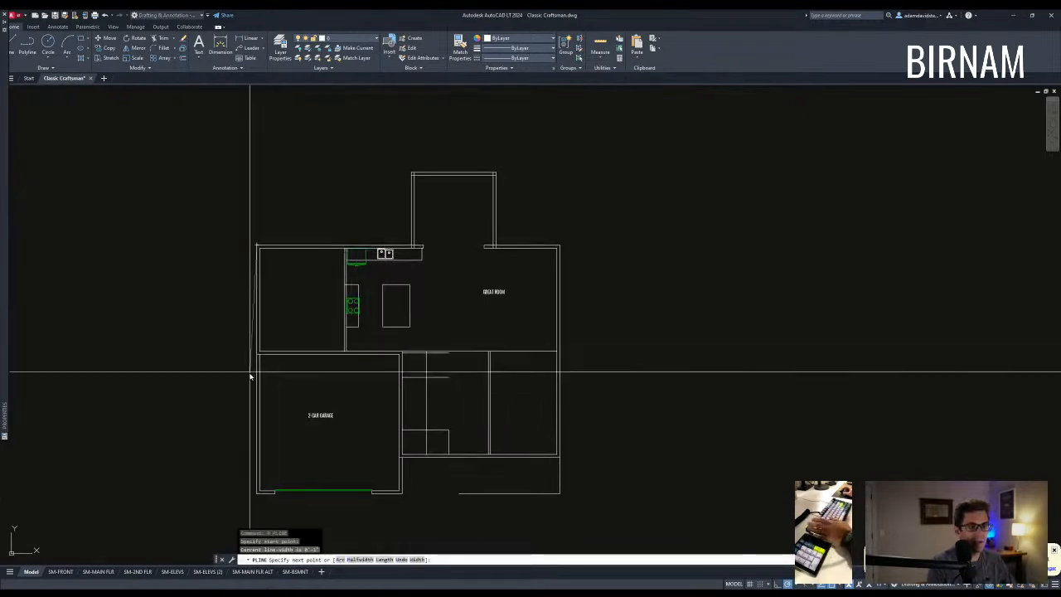
click(401, 354)
click(400, 455)
click(560, 455)
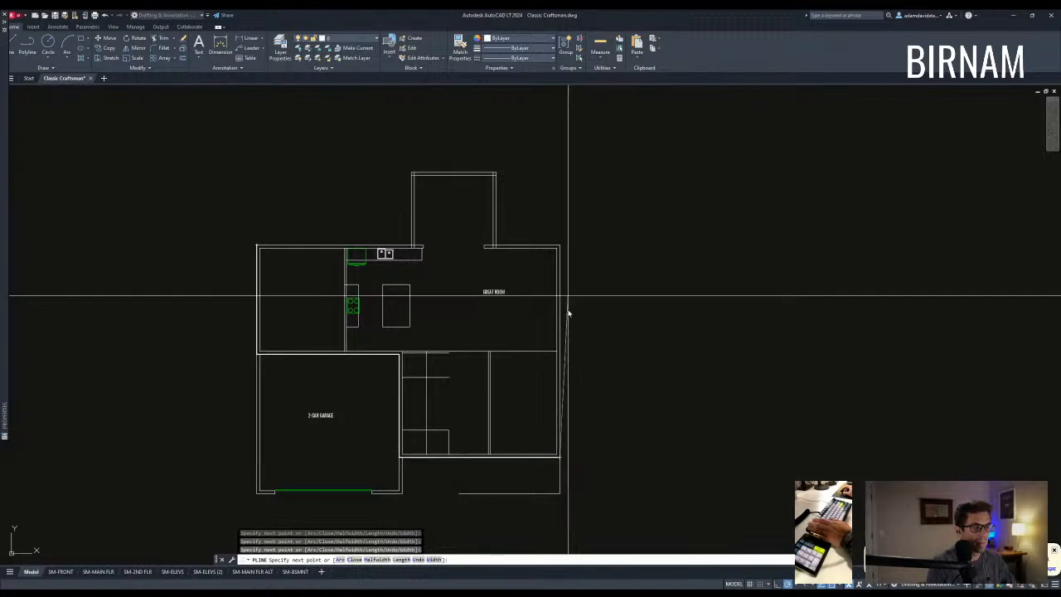
click(496, 247)
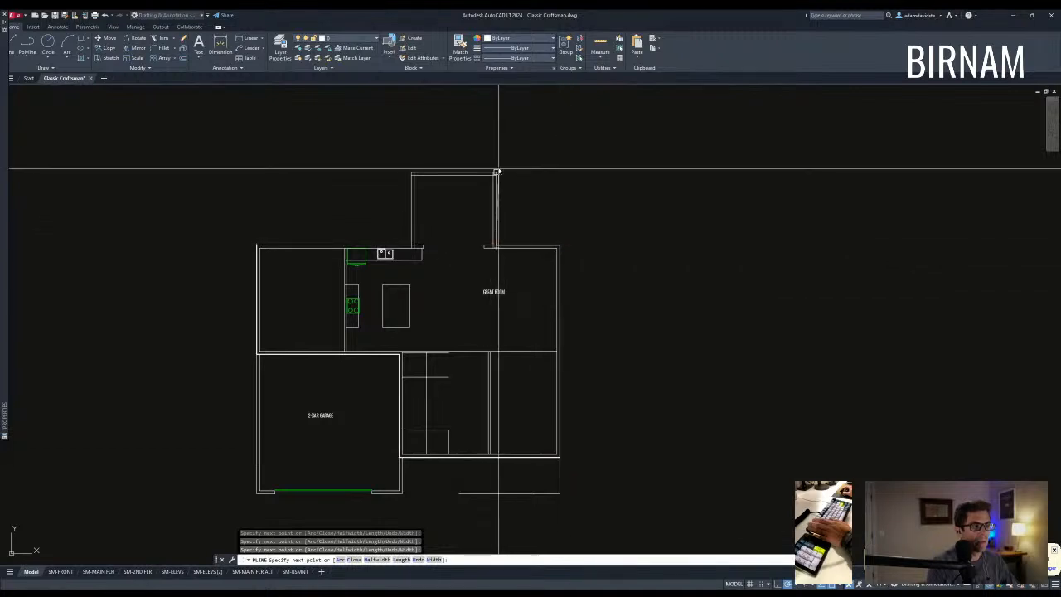
click(412, 174)
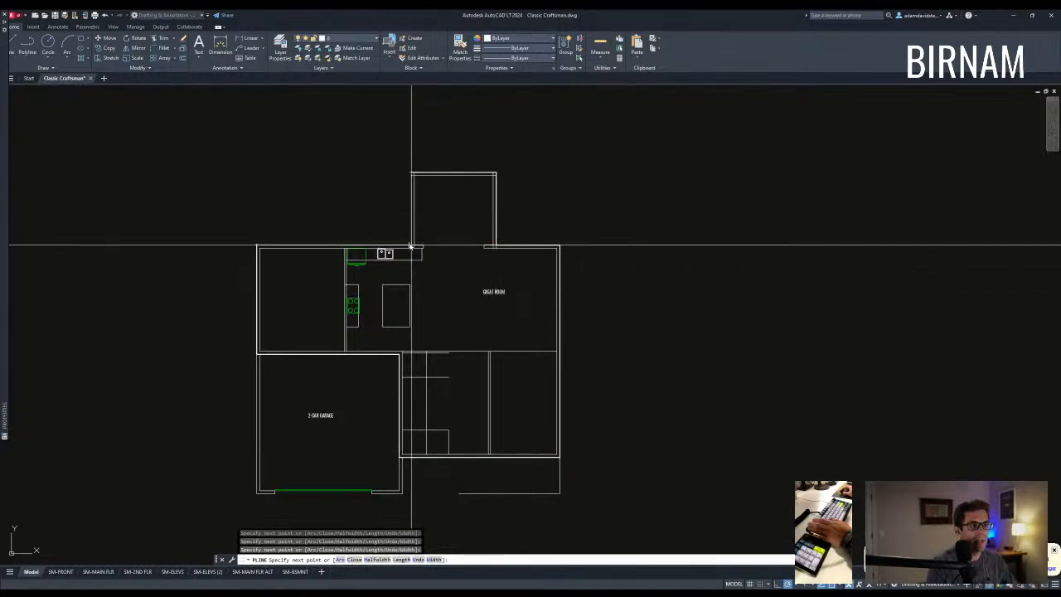
key(Escape)
key(Escape)
key(Escape)
Measure the area enclosed by the traced living-space outline.
scroll(289, 340, up, 2)
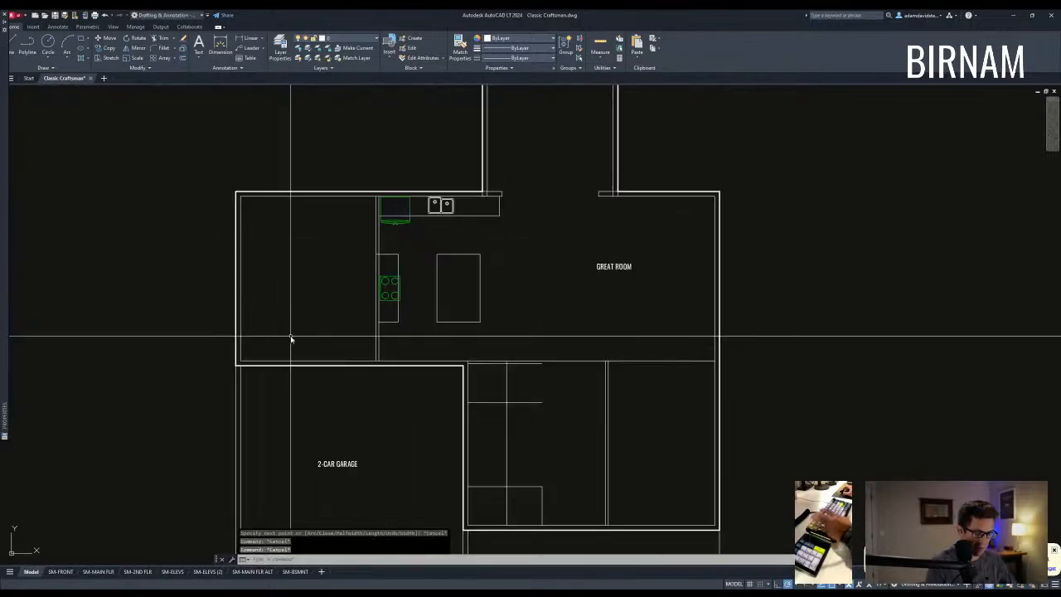
text(area)
key(Return)
scroll(224, 201, up, 5)
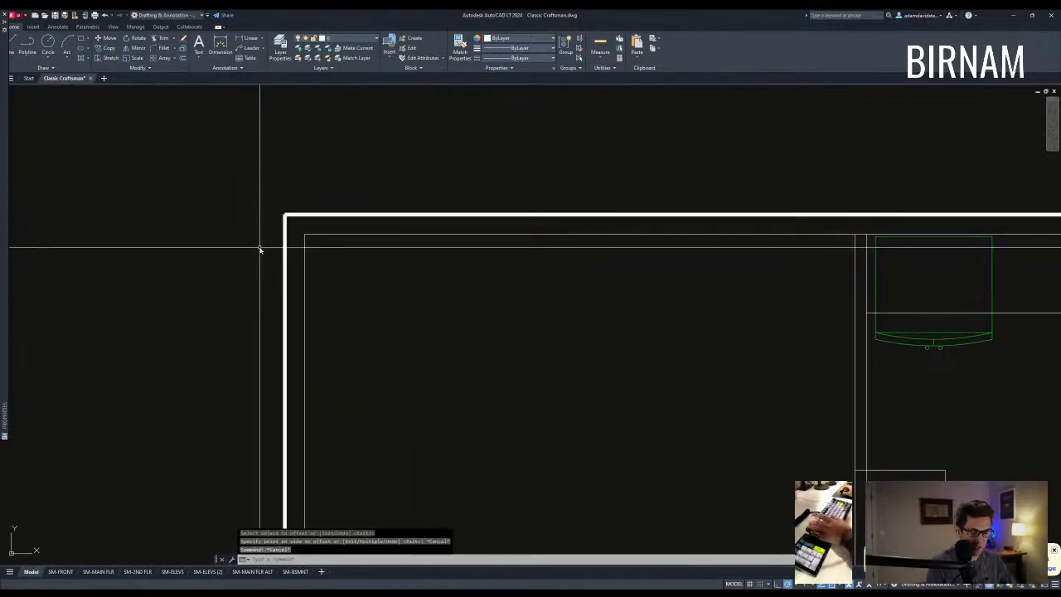
text(o)
key(Return)
scroll(278, 207, up, 4)
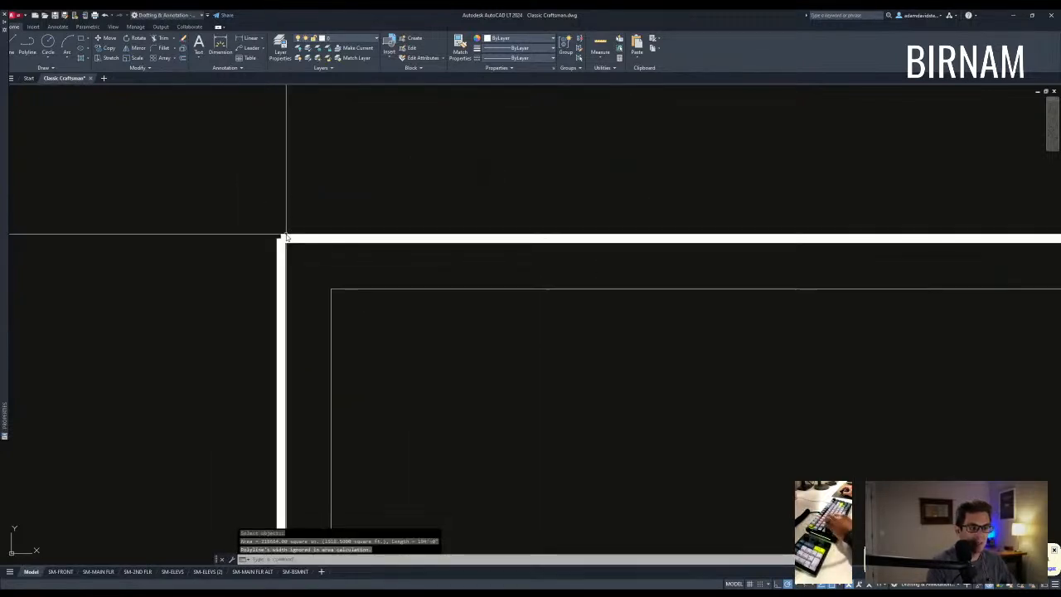
key(Escape)
key(Escape)
scroll(286, 238, down, 10)
click(493, 351)
click(396, 243)
key(Escape)
key(Escape)
middle_drag(496, 341, 473, 369)
scroll(372, 312, up, 2)
middle_drag(392, 332, 400, 340)
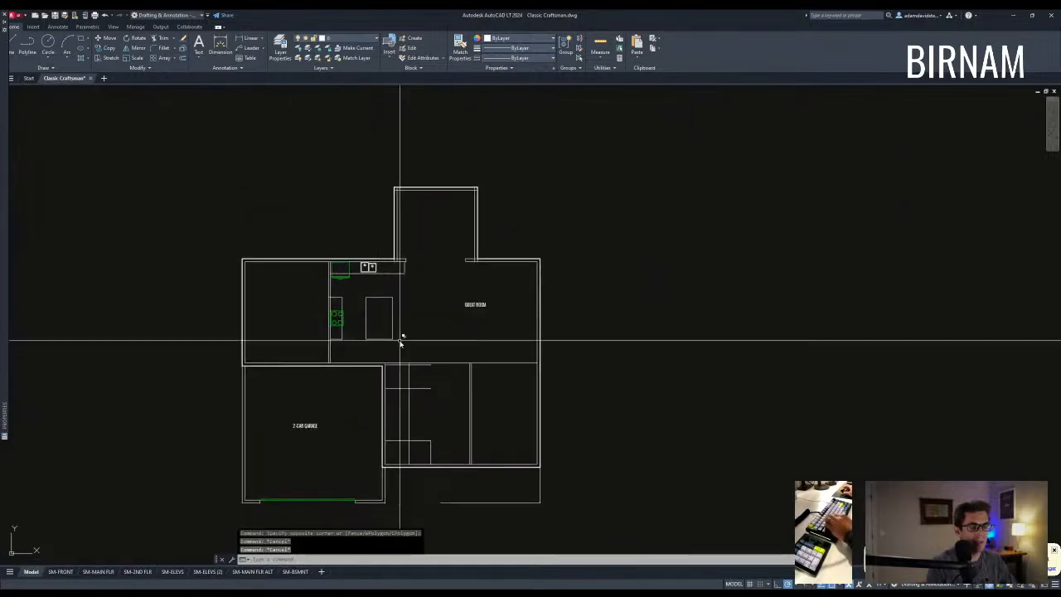
Stretch the right side of the house, including the rear extension's right wall, 24 inches left to narrow the plan.
middle_drag(491, 455, 462, 431)
key(s)
key(Return)
click(558, 511)
click(412, 141)
key(Return)
click(543, 139)
text(24)
key(Return)
key(Escape)
Stretch the wall left of the kitchen, with the range counter and refrigerator, 24 inches left to widen the kitchen.
middle_drag(383, 291, 429, 324)
key(s)
key(Return)
click(372, 387)
click(310, 238)
key(Return)
click(338, 219)
text(24)
key(Return)
key(Escape)
key(Escape)
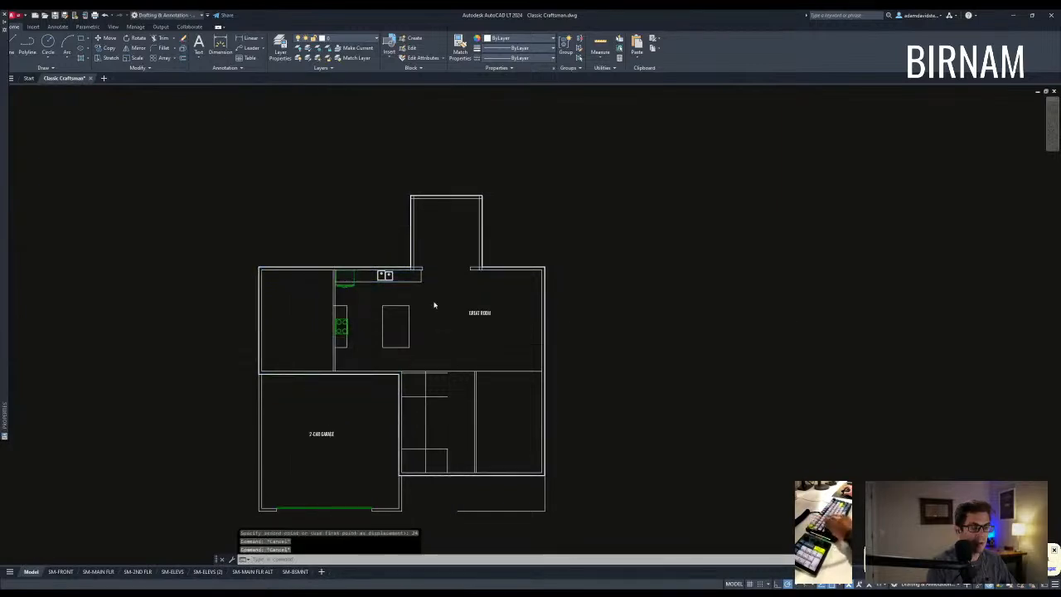
Move the kitchen island 24 inches left.
scroll(433, 303, up, 2)
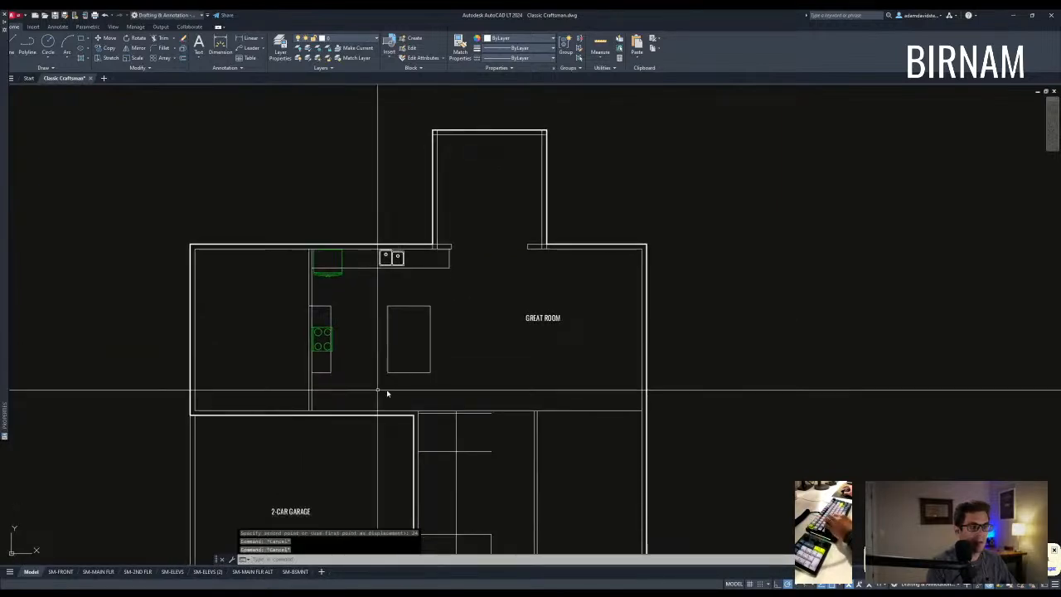
click(386, 393)
click(495, 301)
key(m)
key(Return)
click(489, 306)
click(479, 304)
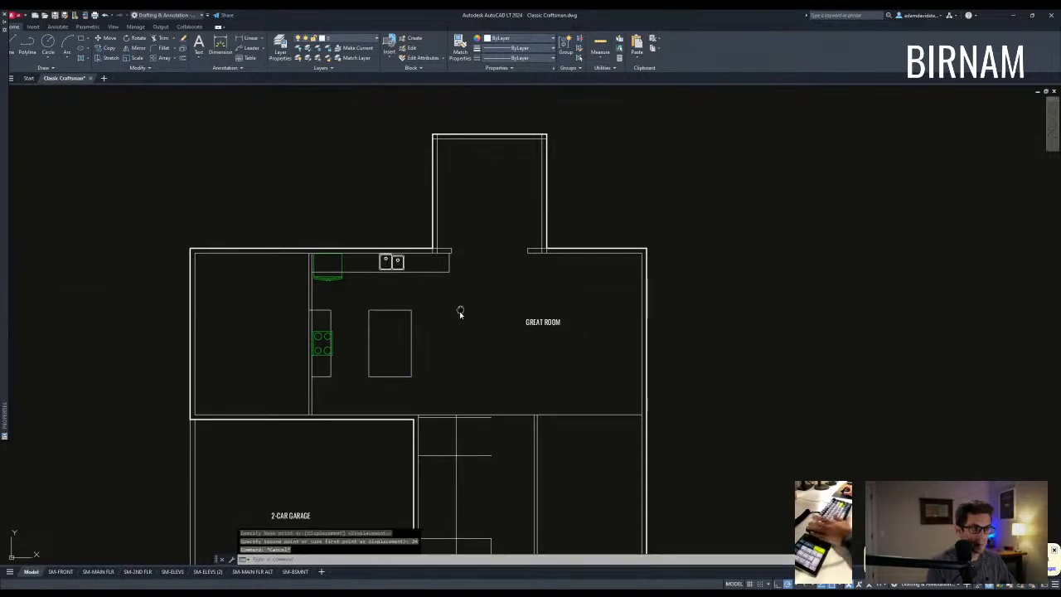
Stretch the rear extension's left wall, together with the opening's jamb and the counter end, 12 inches left.
middle_drag(465, 286, 469, 351)
key(s)
key(Return)
click(466, 350)
click(420, 163)
key(Return)
click(445, 159)
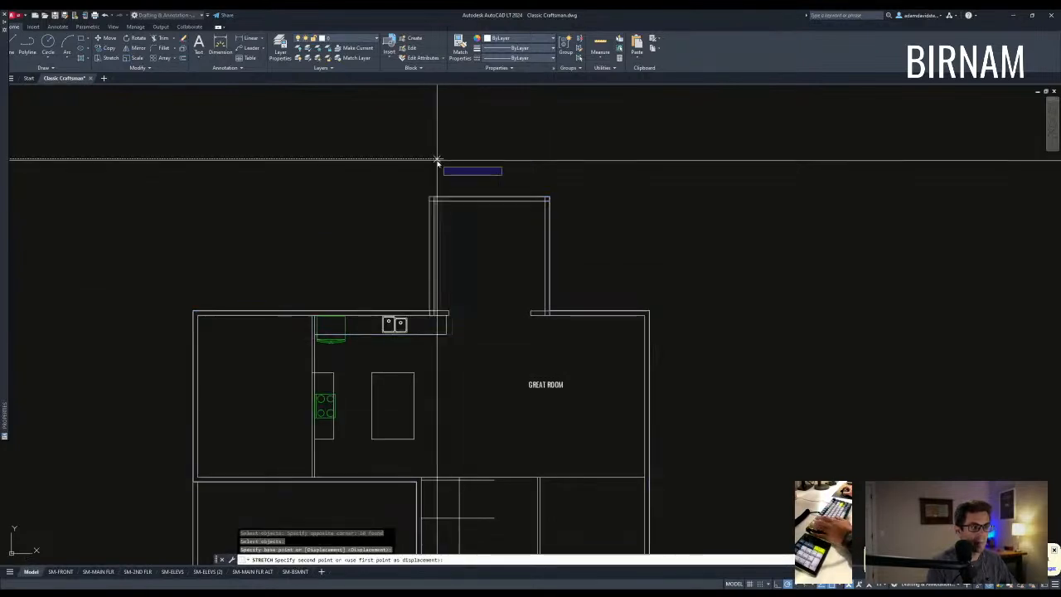
text(12)
key(Return)
key(Escape)
key(Escape)
Measure the area of the revised living-space outline by selecting its polyline.
scroll(492, 344, down, 2)
text(aa)
key(Return)
text(o)
key(Return)
scroll(542, 223, up, 5)
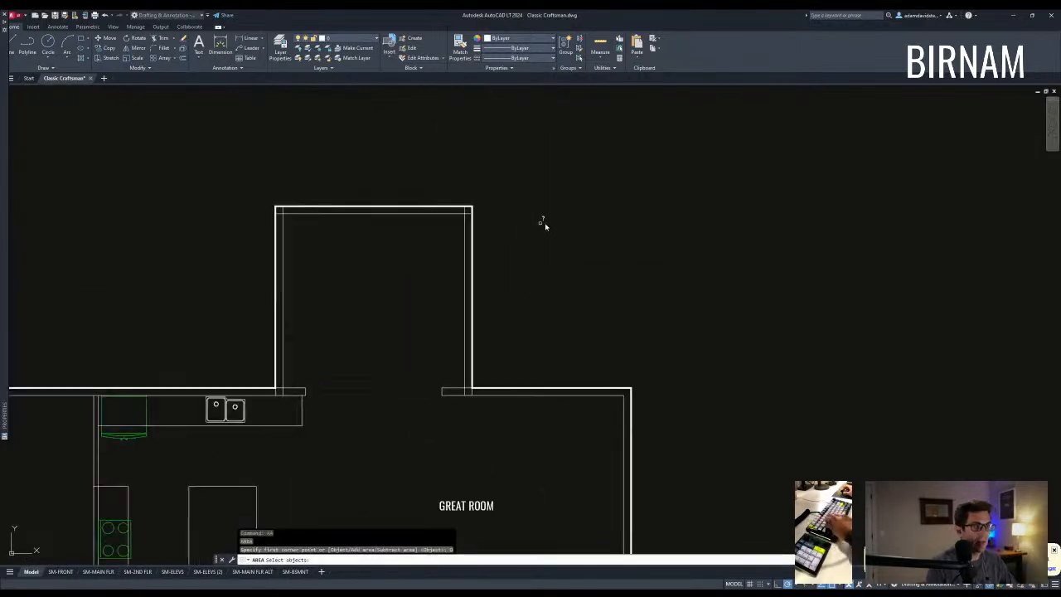
click(487, 224)
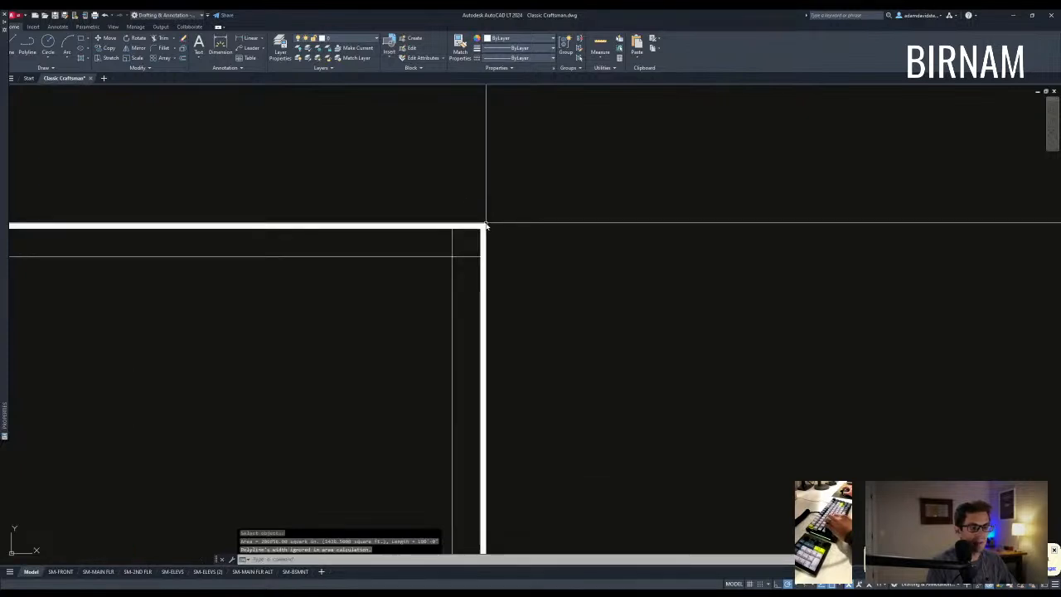
scroll(487, 236, down, 6)
key(Escape)
key(Escape)
scroll(500, 348, up, 2)
scroll(472, 403, down, 2)
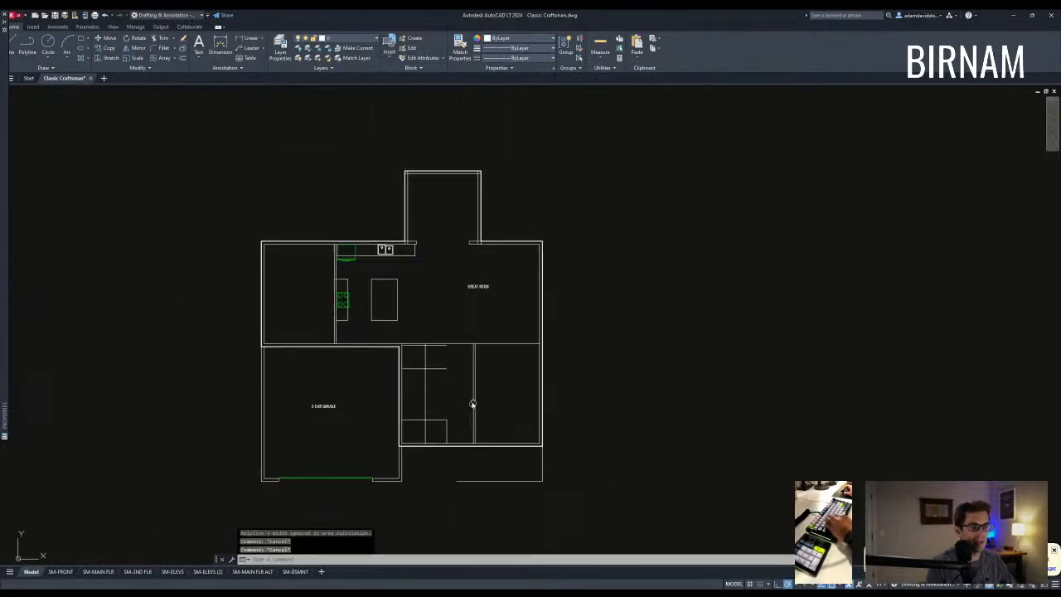
Draw a horizontal baseline below the plan and project vertical lines down to it from the front corners of the garage and house.
scroll(389, 444, down, 3)
middle_drag(393, 379, 376, 232)
text(l)
key(Return)
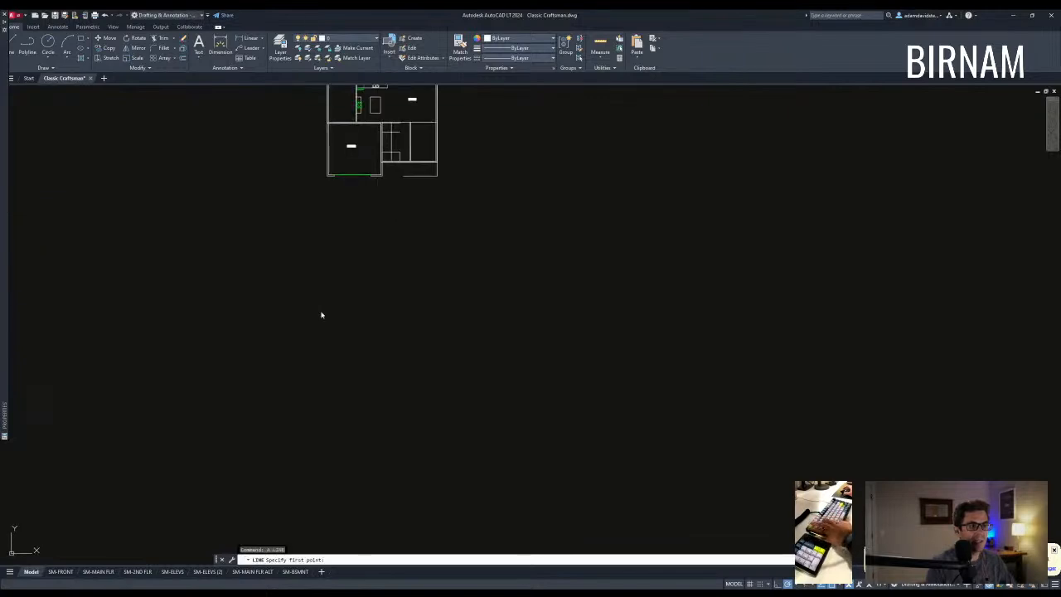
text(l)
key(Return)
click(442, 351)
key(Return)
key(Return)
click(382, 332)
key(Escape)
text(a)
key(Return)
click(327, 176)
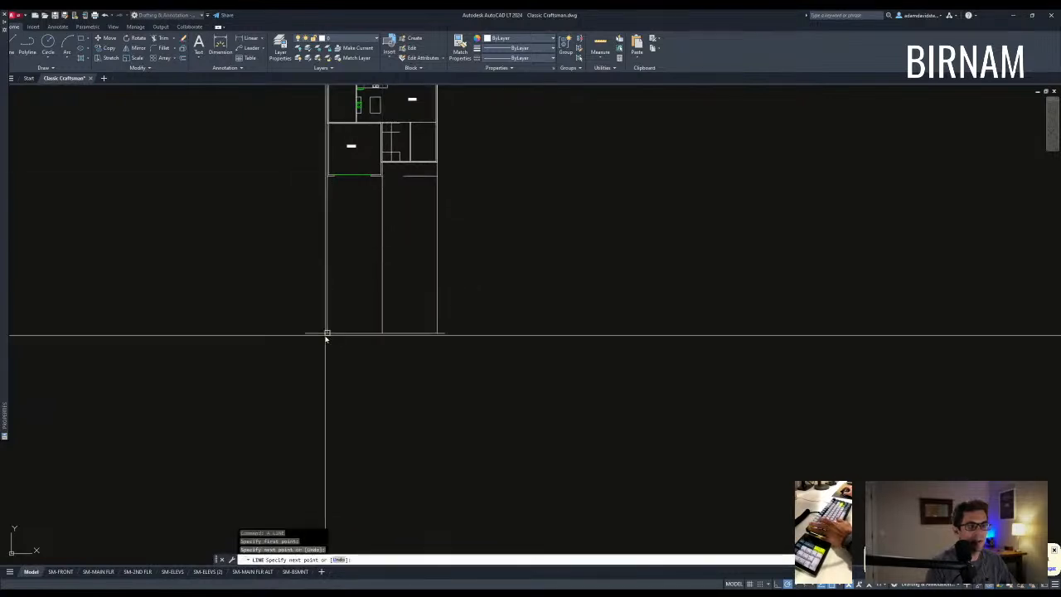
key(Escape)
key(Escape)
key(Escape)
Stretch the garage door opening to the right so it is centred in the garage's front wall.
middle_drag(355, 190, 358, 293)
scroll(362, 283, up, 5)
text(st)
key(space)
click(437, 293)
click(229, 238)
key(Escape)
text(st)
key(space)
click(419, 290)
click(253, 238)
key(space)
click(276, 225)
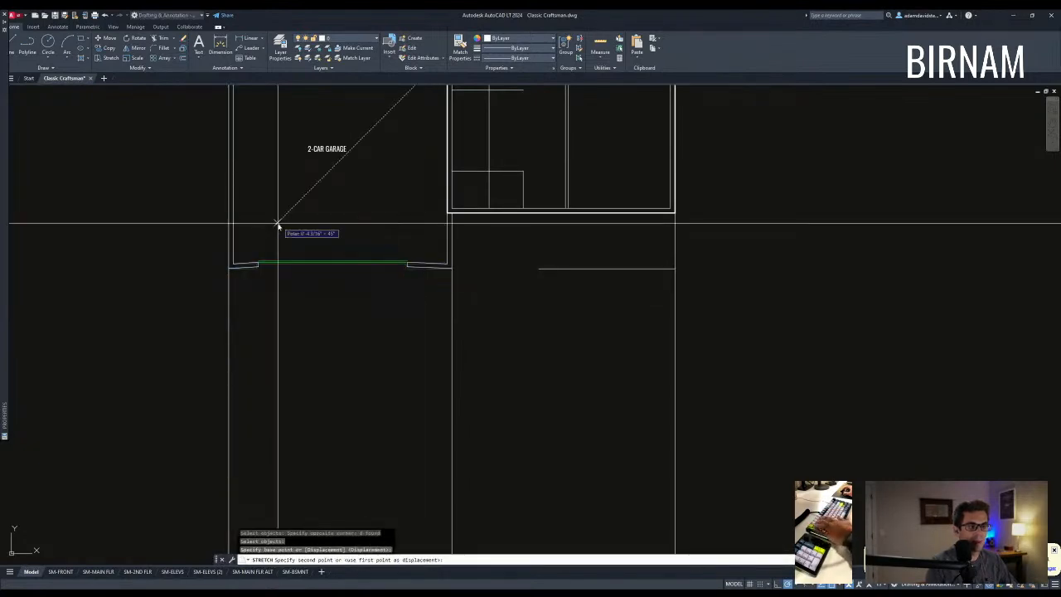
key(Escape)
Measure the width of the garage door opening.
text(di)
key(space)
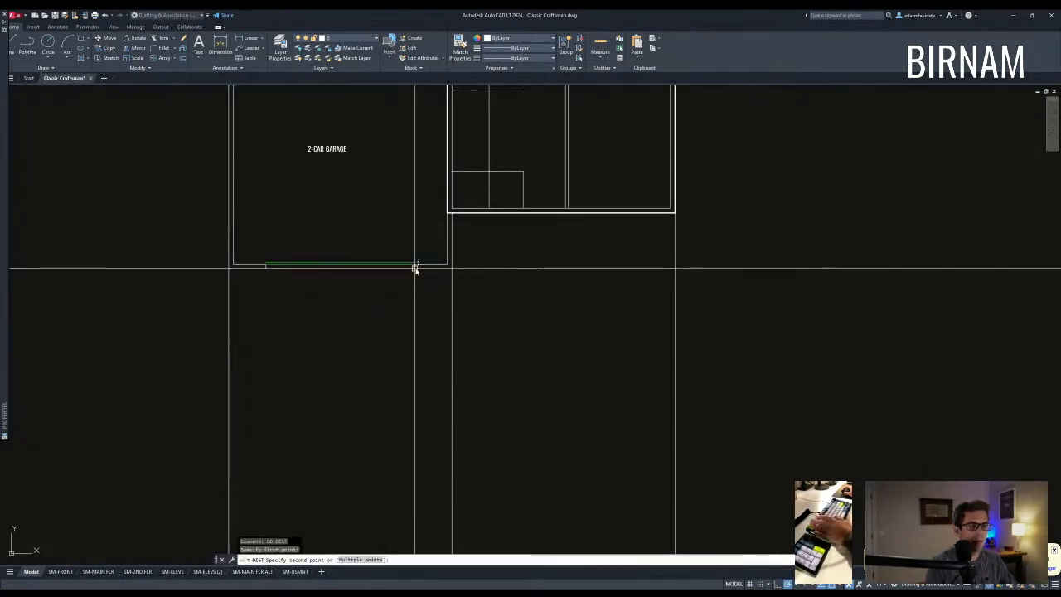
click(269, 277)
key(Escape)
key(Escape)
Copy the dimensioned wall section from the existing drawings and place it beside the right end of the new baseline.
scroll(348, 325, down, 4)
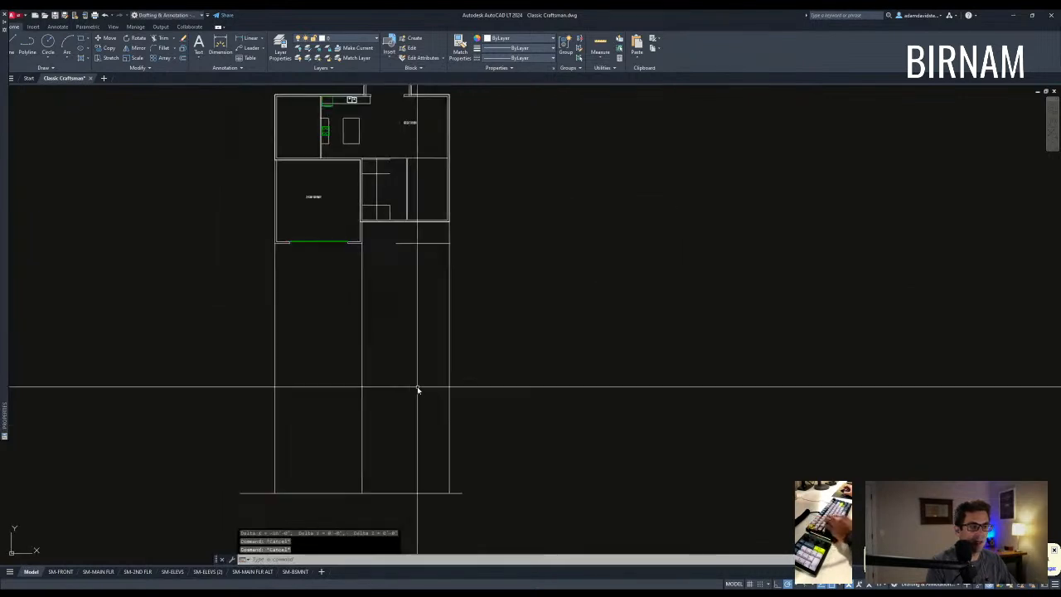
scroll(476, 469, down, 6)
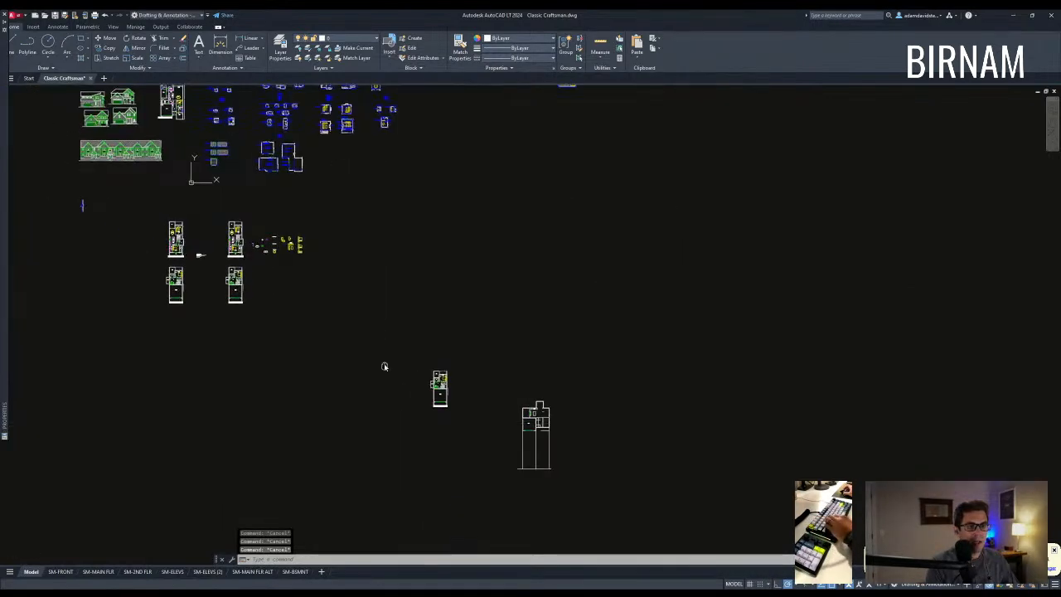
scroll(202, 288, up, 6)
click(199, 358)
click(144, 255)
text(cv)
key(space)
click(175, 278)
middle_drag(240, 320, 50, 187)
scroll(50, 175, down, 8)
scroll(316, 323, up, 8)
middle_drag(536, 367, 337, 320)
click(555, 332)
key(Escape)
key(Escape)
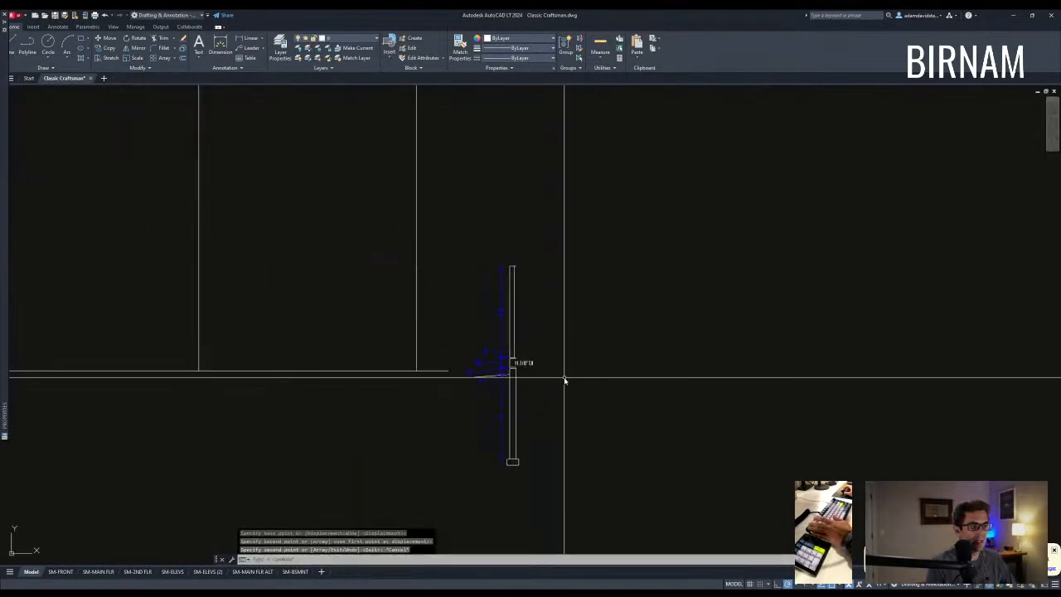
Move the wall section so the point where grade meets its outer face sits on the baseline's right end.
middle_drag(511, 472, 486, 446)
click(426, 497)
click(569, 184)
scroll(474, 351, up, 3)
text(m)
key(space)
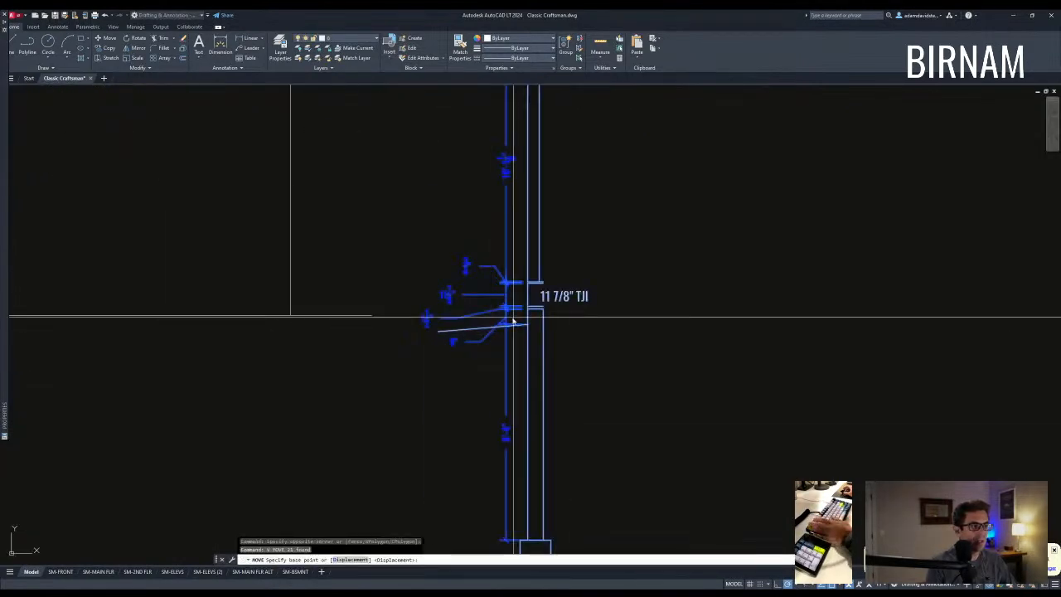
click(527, 325)
click(372, 315)
key(Escape)
Shift the wall section horizontally to the right, clear of the baseline's end.
middle_drag(350, 375, 351, 335)
scroll(343, 346, down, 4)
click(272, 455)
click(425, 185)
text(m)
key(space)
click(424, 182)
click(488, 182)
key(Escape)
key(Escape)
Offset the floor joist's bottom line 11.25 inches upward in the wall section.
scroll(417, 297, up, 2)
scroll(446, 321, up, 2)
text(o)
key(space)
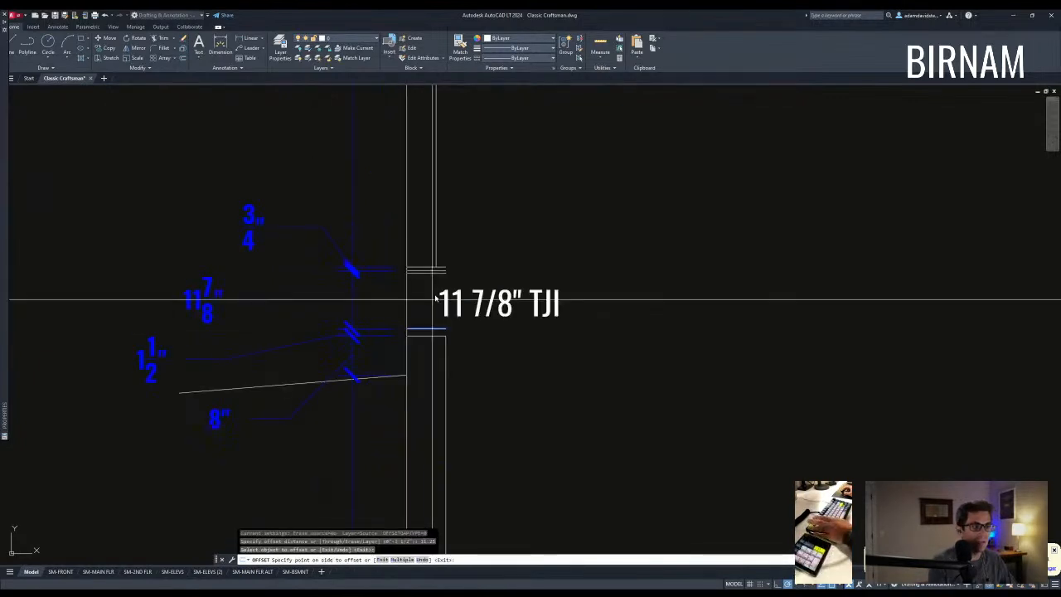
key(Escape)
Stretch the upper wall and subfloor down to the offset joist line and erase the extra line.
scroll(436, 299, down, 2)
text(s)
key(space)
click(531, 362)
scroll(398, 159, down, 3)
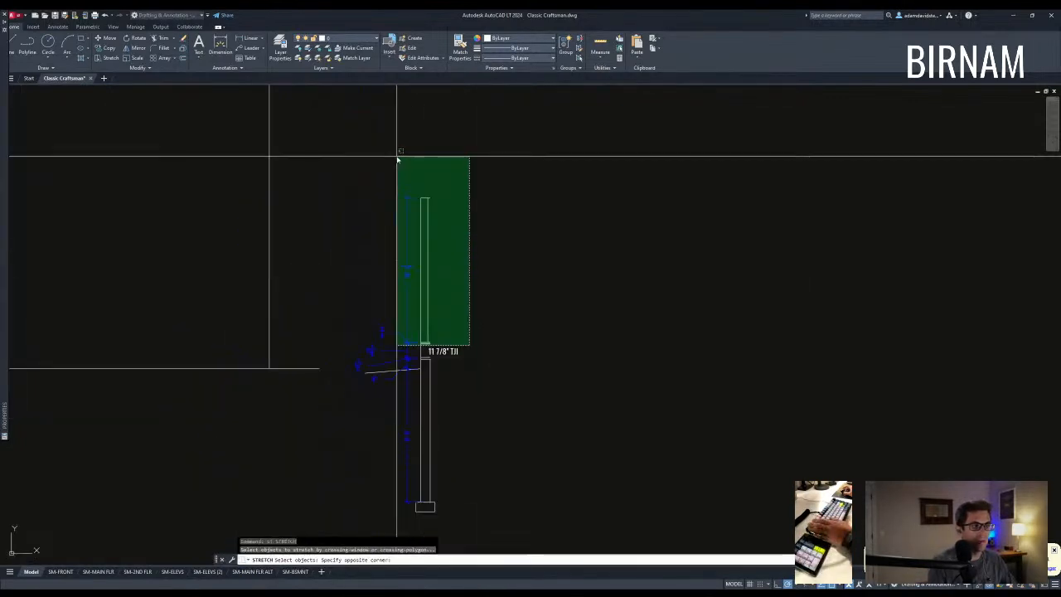
click(398, 159)
key(space)
scroll(432, 365, up, 4)
click(433, 328)
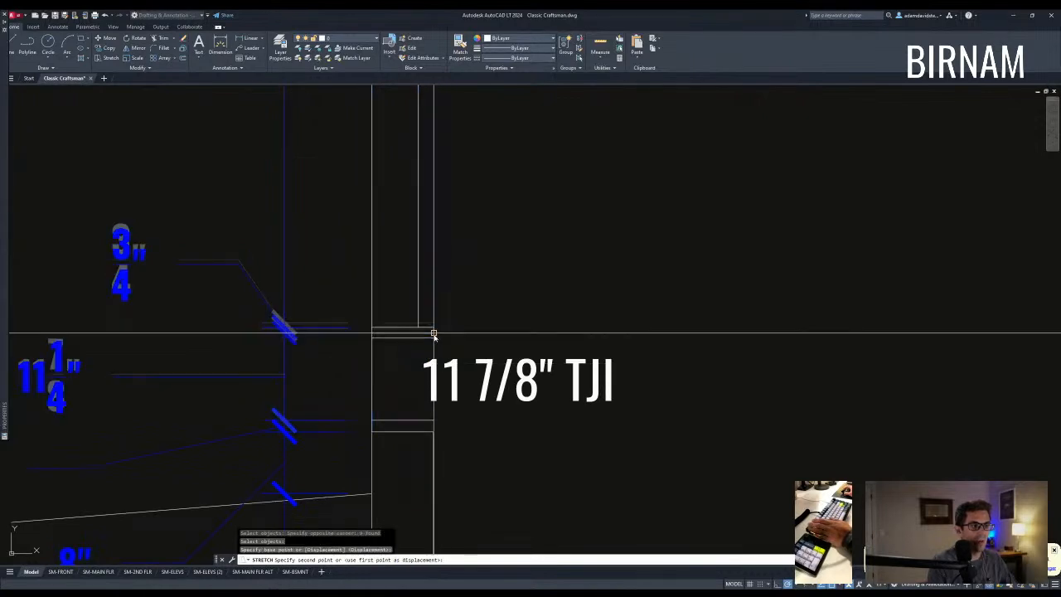
key(Escape)
key(Escape)
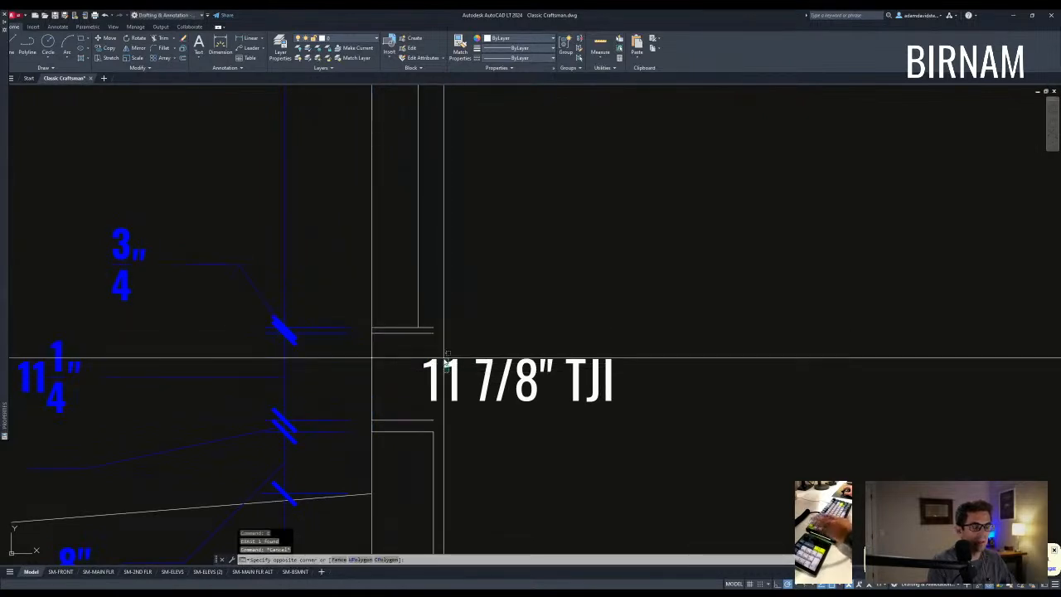
Change the floor joist label in the wall section to 2X12.
key(Escape)
double_click(442, 366)
text(2)
key(Escape)
Stretch the floor joist and subfloor lines in the wall section to the right, past the 2X12 label.
scroll(440, 363, down, 2)
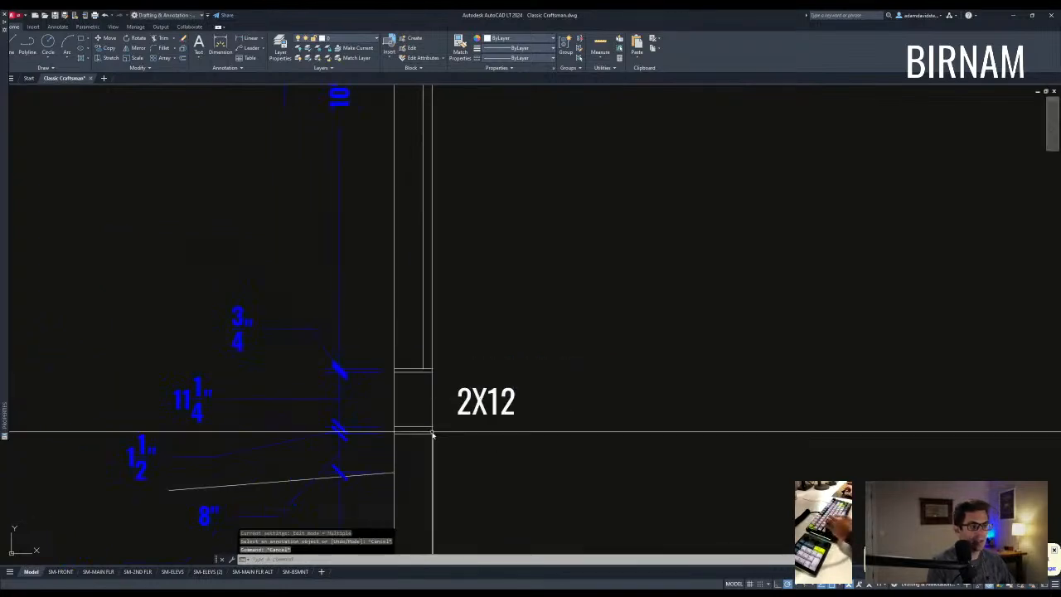
key(Return)
click(430, 359)
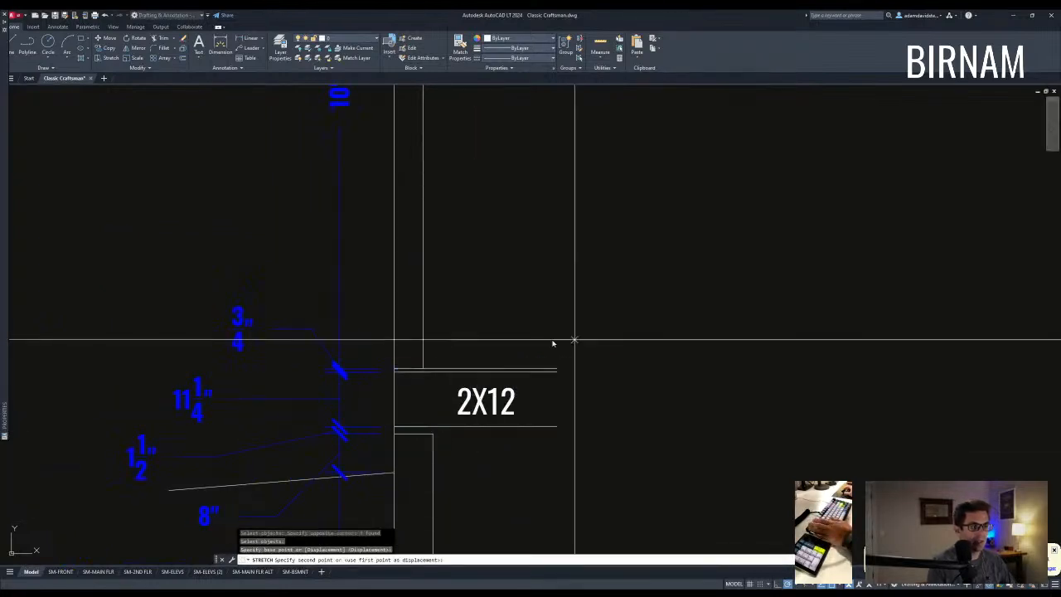
click(598, 343)
key(Escape)
Try to project a line from the top of the wall section leftward across the elevation, and erase the slanted line.
scroll(484, 468, down, 2)
middle_drag(483, 464, 493, 423)
scroll(496, 424, down, 2)
key(Escape)
key(Escape)
scroll(531, 394, down, 2)
scroll(503, 299, up, 4)
middle_drag(504, 299, 550, 291)
scroll(553, 292, down, 2)
text(A)
key(space)
click(559, 291)
middle_drag(354, 293, 567, 297)
scroll(600, 294, down, 2)
click(459, 288)
key(Escape)
click(580, 309)
click(564, 281)
text(E)
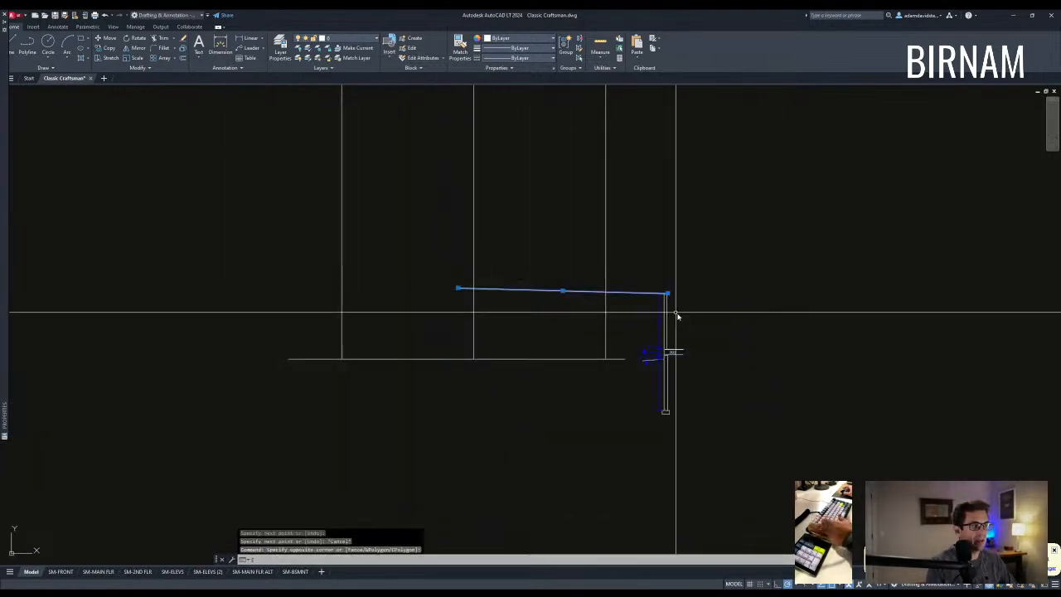
key(space)
Try the projection line again from the wall section's top plate toward the left, and erase that attempt.
text(A)
key(space)
click(668, 295)
click(318, 294)
key(Escape)
key(Escape)
mouse_move(545, 331)
middle_down()
mouse_move(504, 418)
mouse_move(330, 434)
middle_up()
scroll(364, 438, up, 3)
scroll(390, 398, down, 1)
middle_drag(390, 398, 450, 428)
click(379, 370)
click(356, 327)
text(E)
key(space)
Draw a horizontal line from the wall section's top plate leftward across all the vertical projection lines.
key(space)
text(L)
key(space)
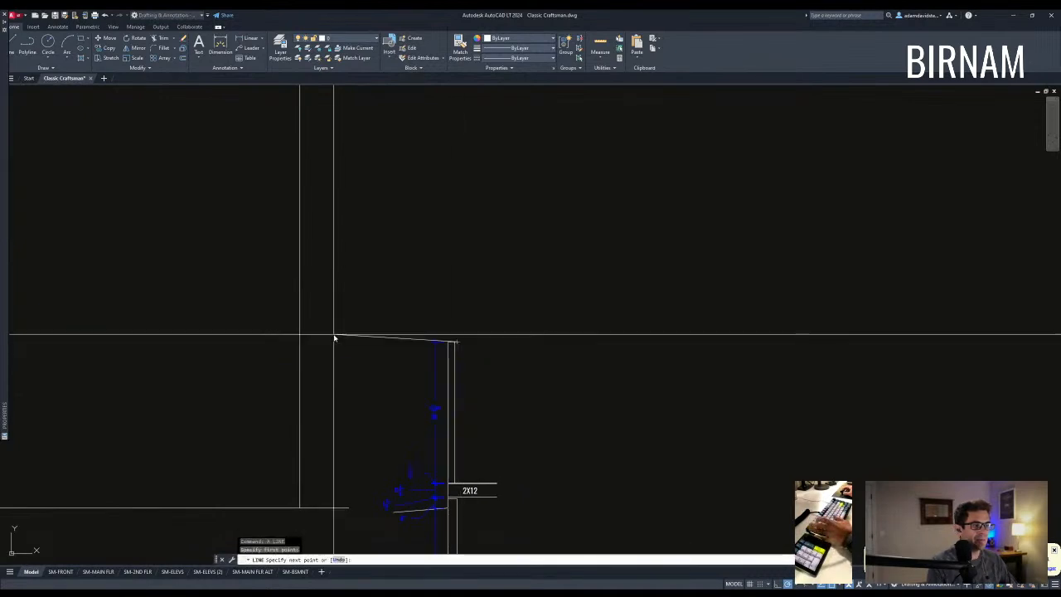
middle_drag(334, 335, 500, 340)
scroll(500, 340, down, 2)
click(204, 344)
key(Escape)
key(Escape)
middle_drag(304, 357, 318, 375)
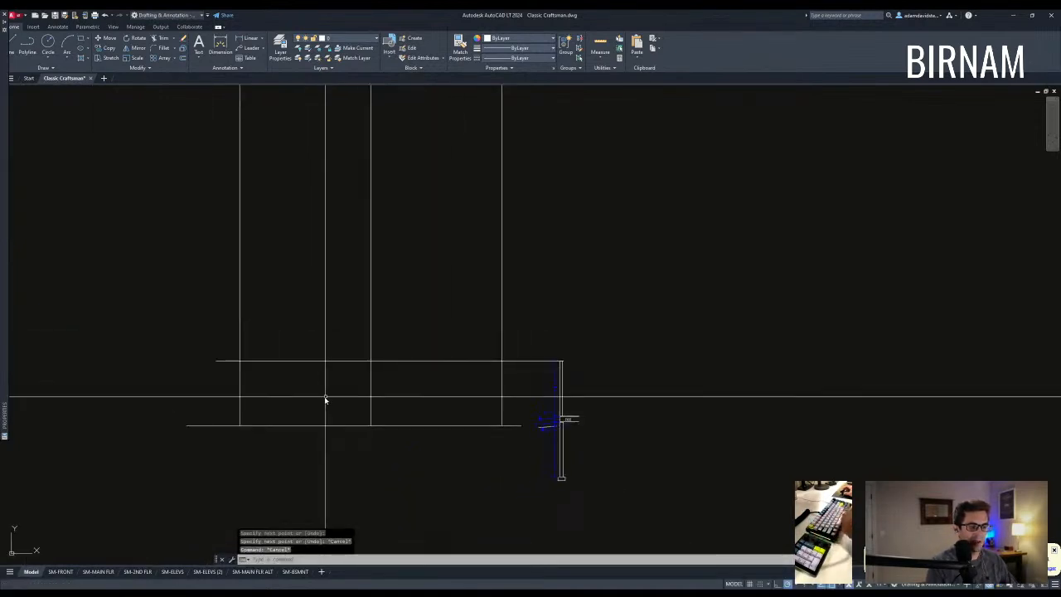
Copy the two subfloor lines from the underside of the 2X12 joist to the top of the wall for the second floor.
scroll(557, 386, up, 3)
middle_drag(557, 386, 495, 333)
scroll(495, 334, down, 1)
scroll(544, 412, up, 2)
click(554, 421)
click(540, 391)
scroll(494, 429, down, 1)
scroll(495, 428, up, 2)
text(cp)
key(space)
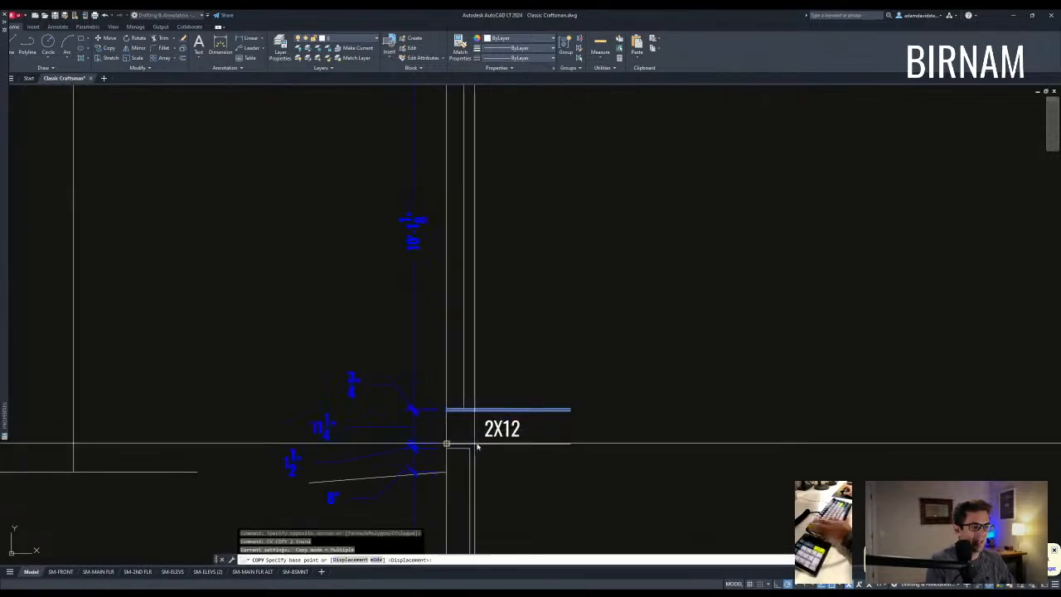
middle_drag(452, 208, 437, 445)
click(432, 290)
key(Escape)
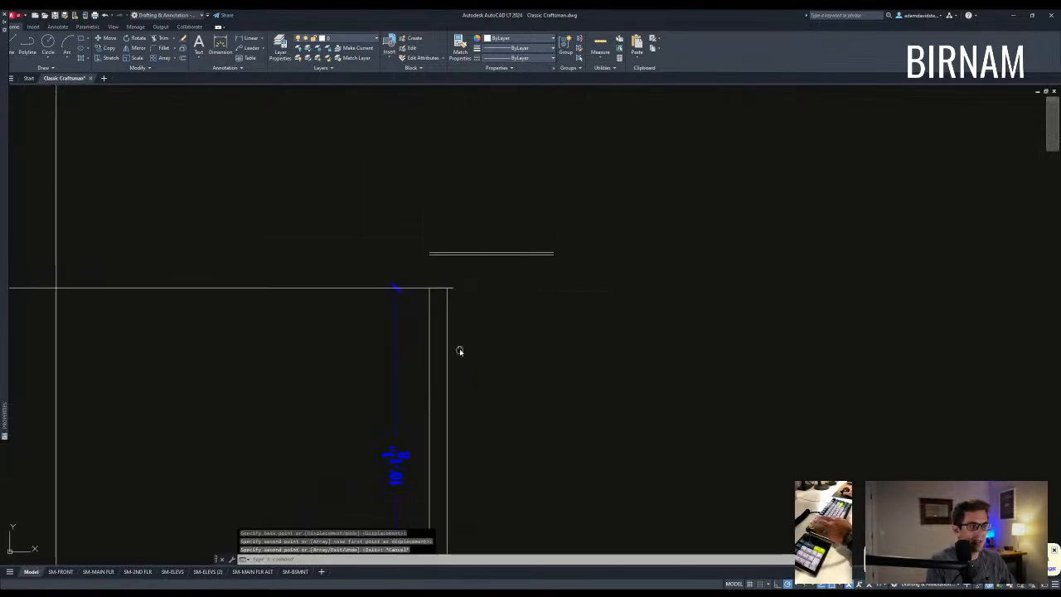
Copy the wall's top plate line upward, using the lower subfloor as base point and the upper subfloor as destination.
scroll(459, 348, down, 2)
click(443, 276)
middle_drag(443, 350, 427, 297)
text(cp)
key(space)
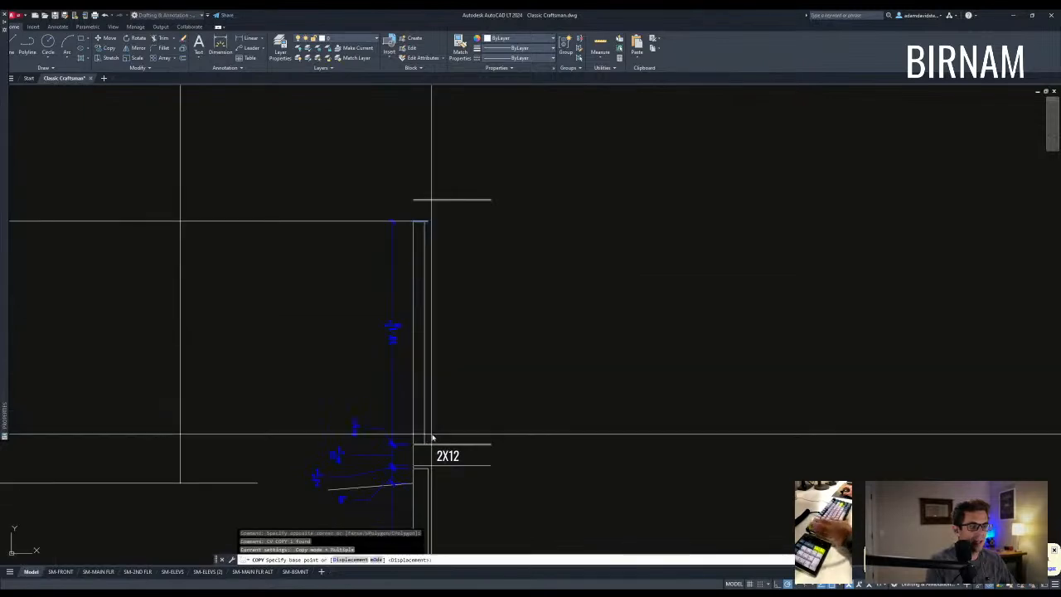
click(425, 443)
middle_drag(423, 223, 419, 272)
scroll(423, 254, up, 2)
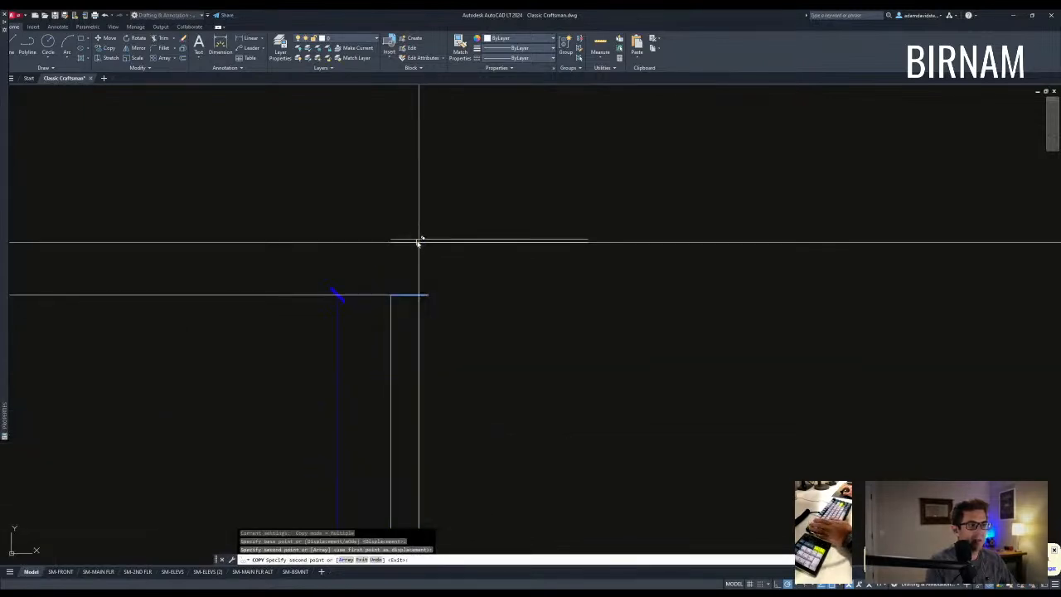
click(419, 240)
key(Escape)
key(Escape)
scroll(414, 497, down, 2)
middle_drag(431, 315, 463, 308)
Lower the copied upper plate line 24 inches and raise it back 12 inches.
click(430, 253)
click(388, 194)
text(v)
click(481, 187)
text(24)
key(Return)
text(a)
click(408, 403)
key(Escape)
key(Escape)
click(427, 254)
click(415, 199)
text(v)
click(463, 244)
text(12)
key(Return)
Dimension the second-floor wall height and match the dimension's properties to the lower wall dimension.
text(d)
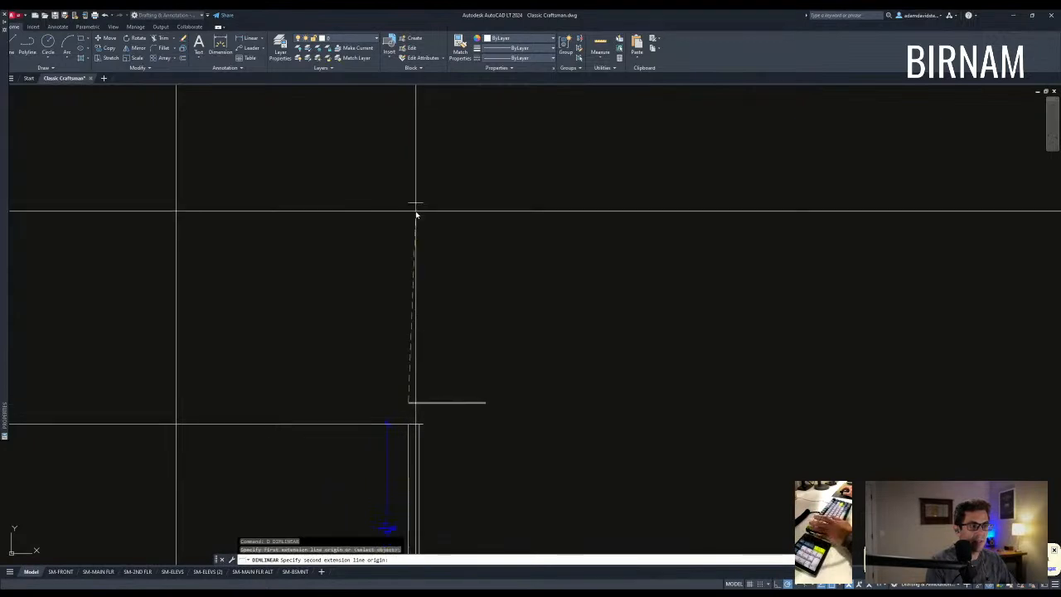
click(387, 446)
key(Escape)
text(ma)
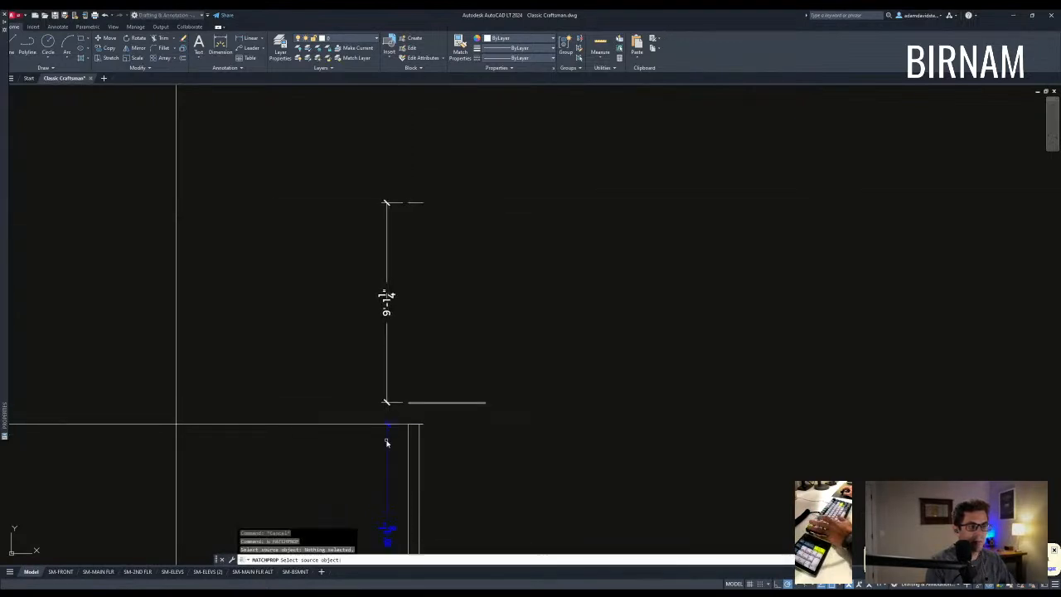
click(387, 441)
click(397, 360)
click(385, 340)
key(Escape)
middle_drag(384, 384, 437, 362)
scroll(437, 362, down, 2)
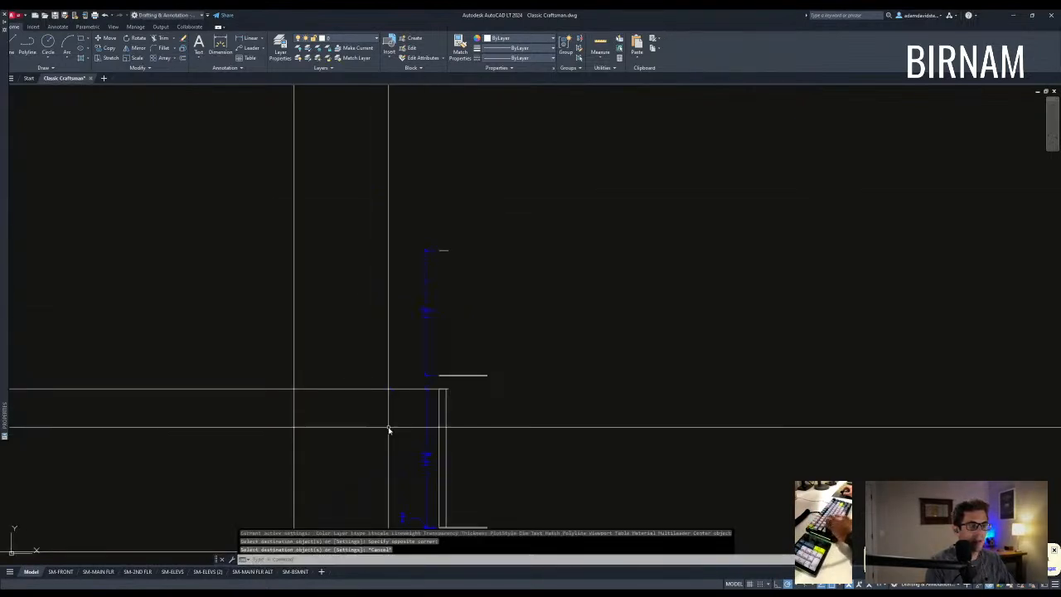
key(Escape)
Copy the projection line at the garage's right front corner 8 inches to the left.
scroll(431, 390, down, 5)
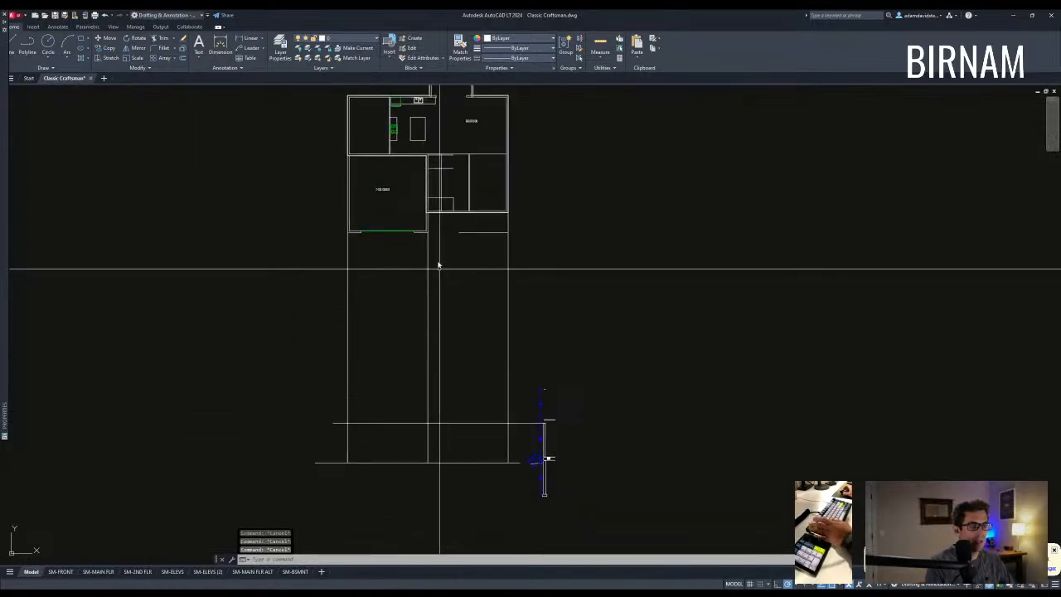
scroll(434, 268, up, 5)
scroll(403, 362, down, 2)
text(co)
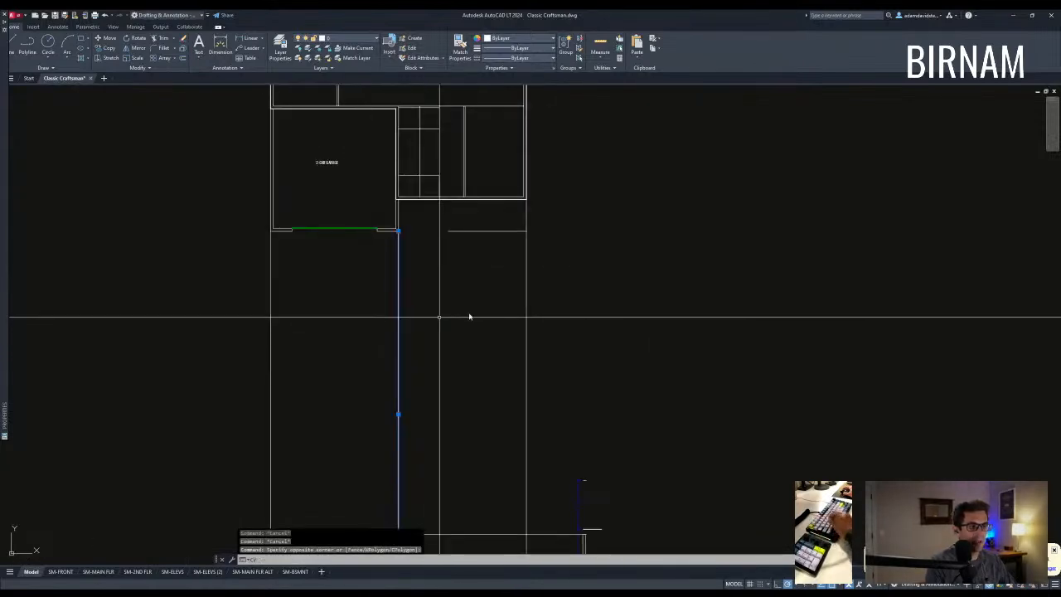
click(469, 313)
text(8)
key(Return)
middle_drag(459, 409, 443, 348)
key(Escape)
key(Escape)
scroll(417, 489, down, 2)
middle_drag(417, 489, 420, 367)
middle_drag(441, 268, 432, 352)
scroll(412, 193, up, 2)
scroll(421, 252, up, 2)
key(Escape)
key(Escape)
middle_drag(443, 251, 400, 295)
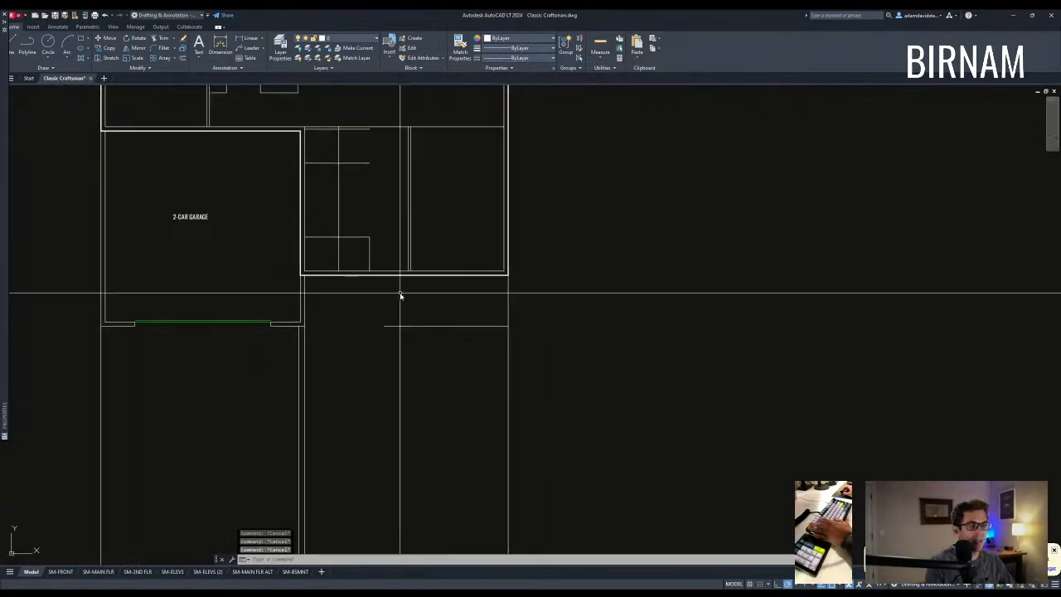
Draw a diagonal across the entry hall opening and a vertical line from its midpoint down past the elevation's baseline.
text(l)
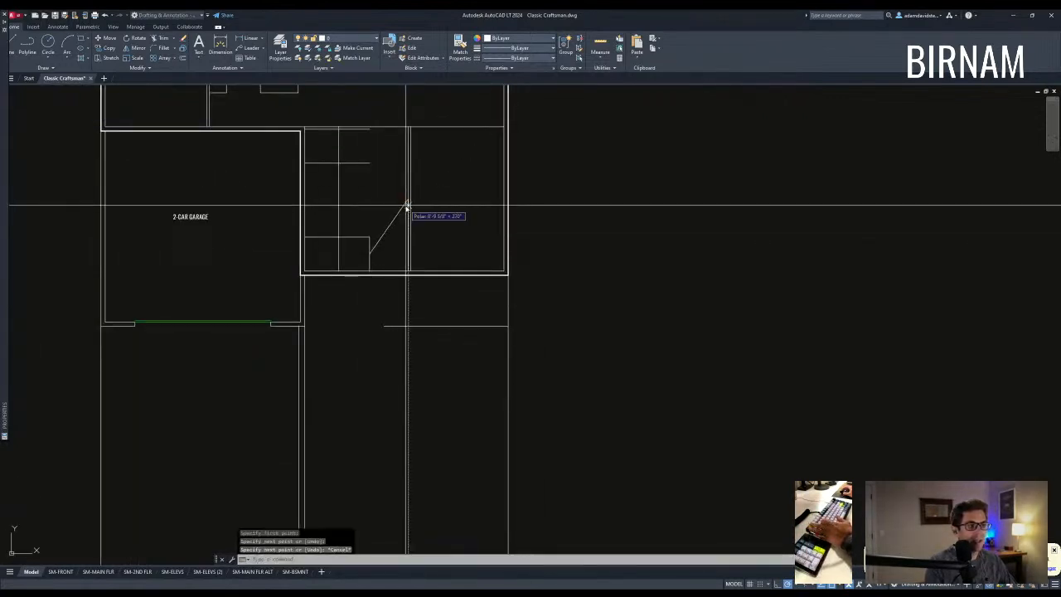
click(392, 229)
scroll(382, 369, down, 5)
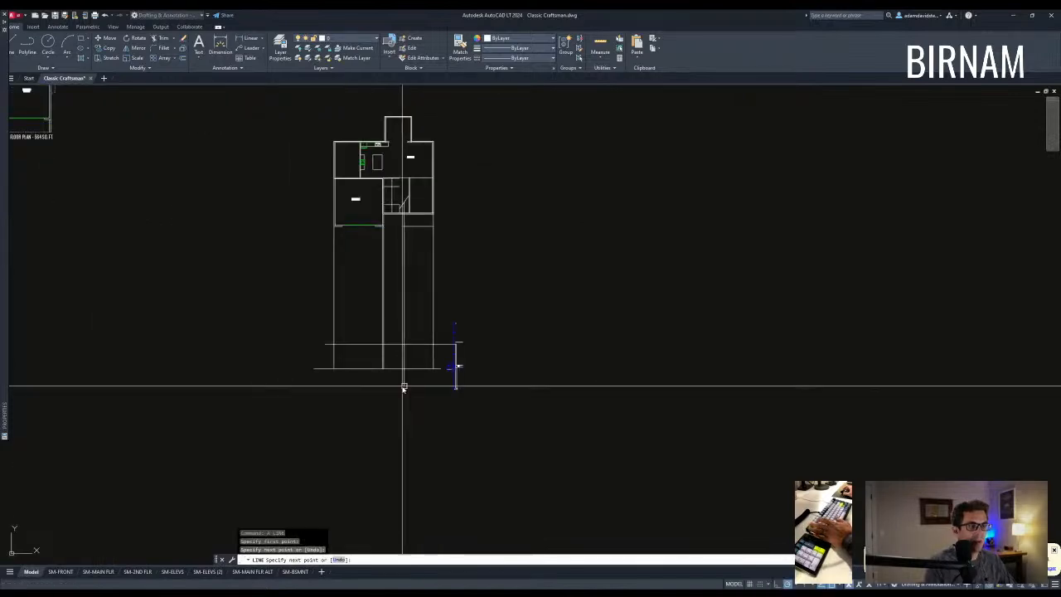
key(Escape)
key(Escape)
Copy the front door from one of the existing elevations to just below the new elevation's baseline.
scroll(348, 363, down, 4)
scroll(291, 296, up, 4)
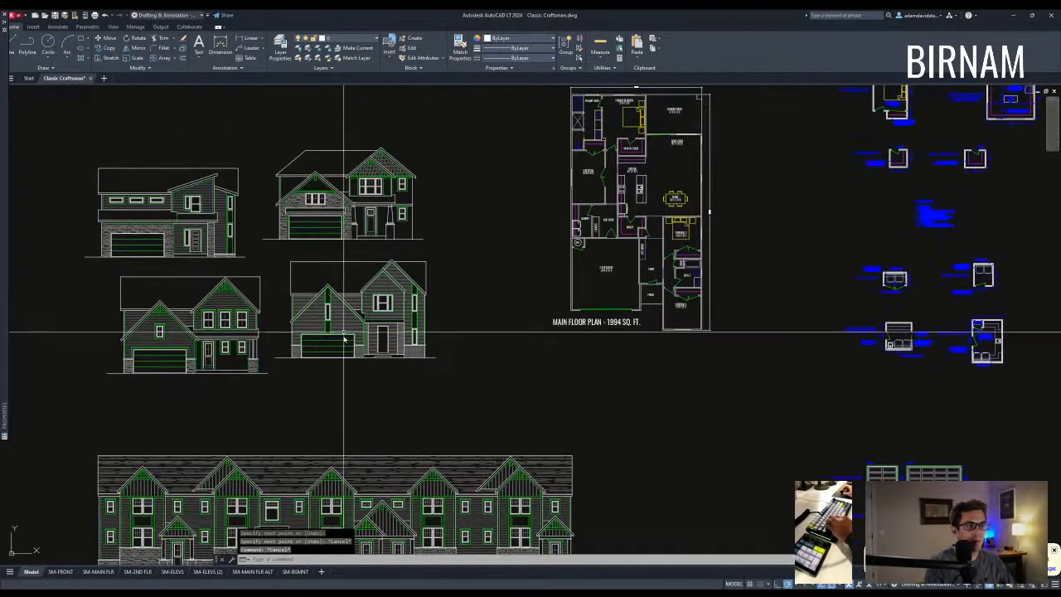
scroll(344, 338, up, 6)
scroll(251, 431, down, 1)
click(246, 535)
click(398, 162)
text(cp)
key(Return)
click(325, 355)
scroll(331, 315, down, 10)
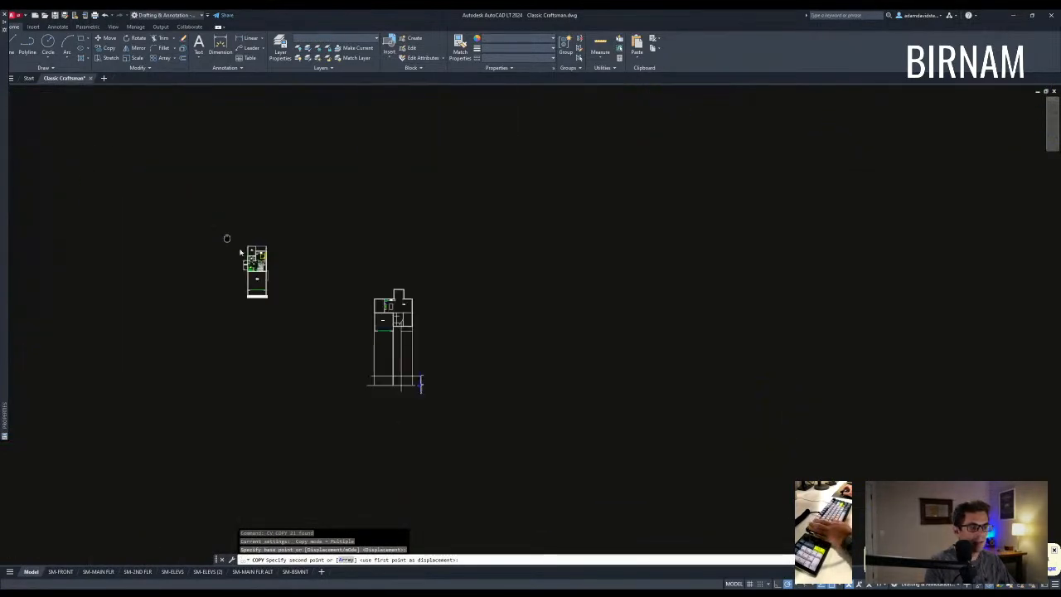
scroll(268, 217, up, 6)
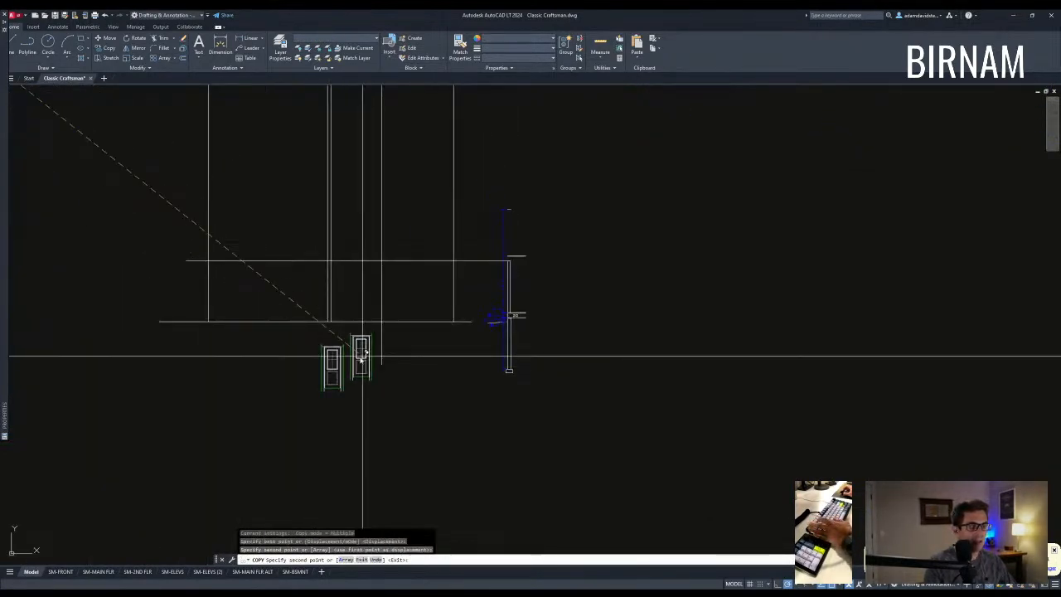
key(Escape)
Offset the elevation's baseline 15 inches upward.
scroll(365, 357, up, 3)
text(o)
key(Return)
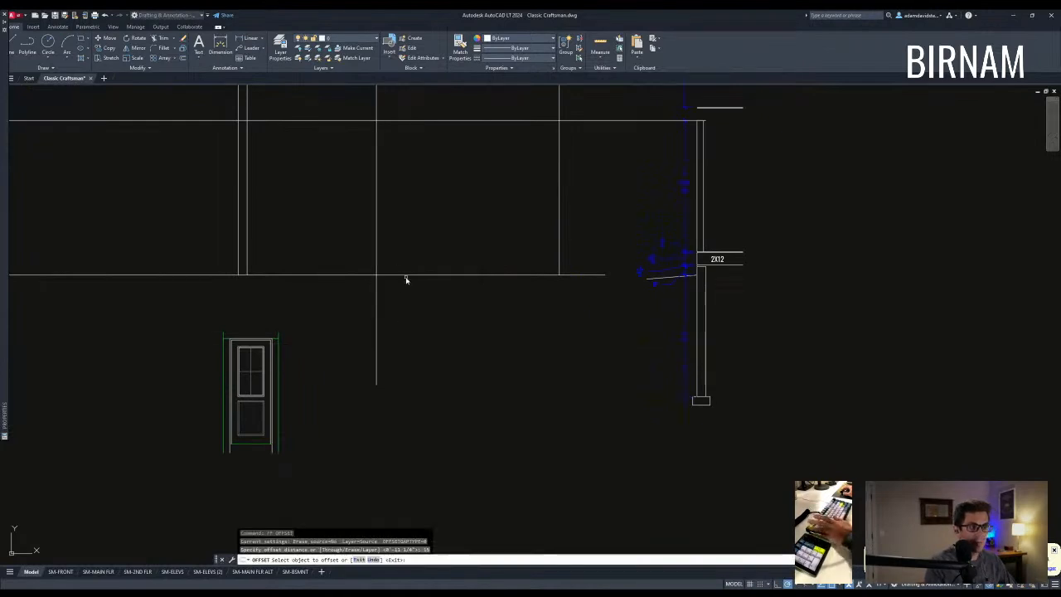
key(Escape)
middle_drag(406, 252, 440, 271)
Move the front door so its bottom centre sits where the entry centreline meets the offset baseline.
click(240, 495)
click(324, 429)
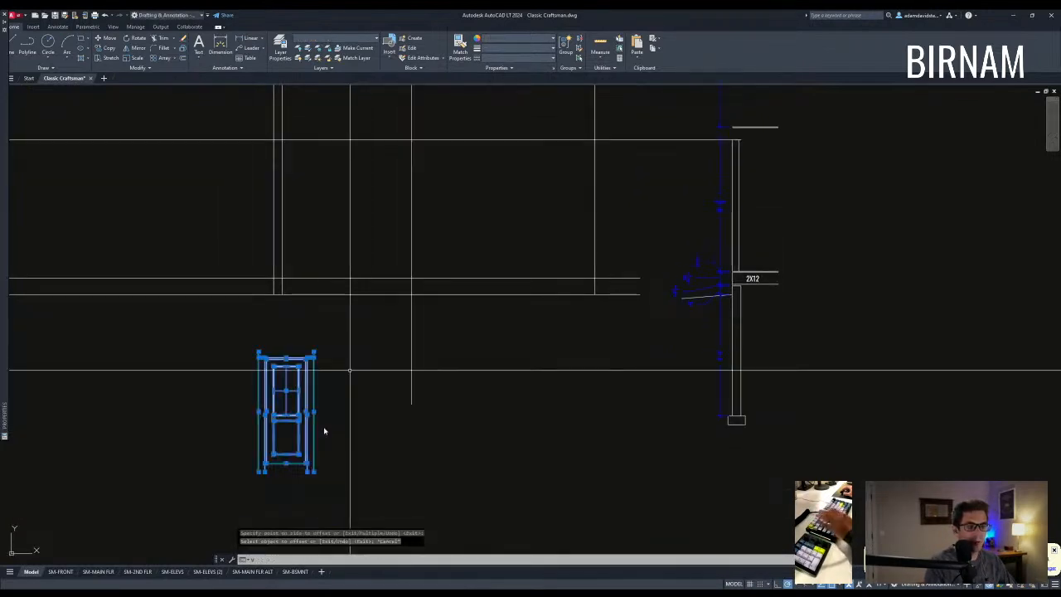
text(m)
key(Return)
click(291, 465)
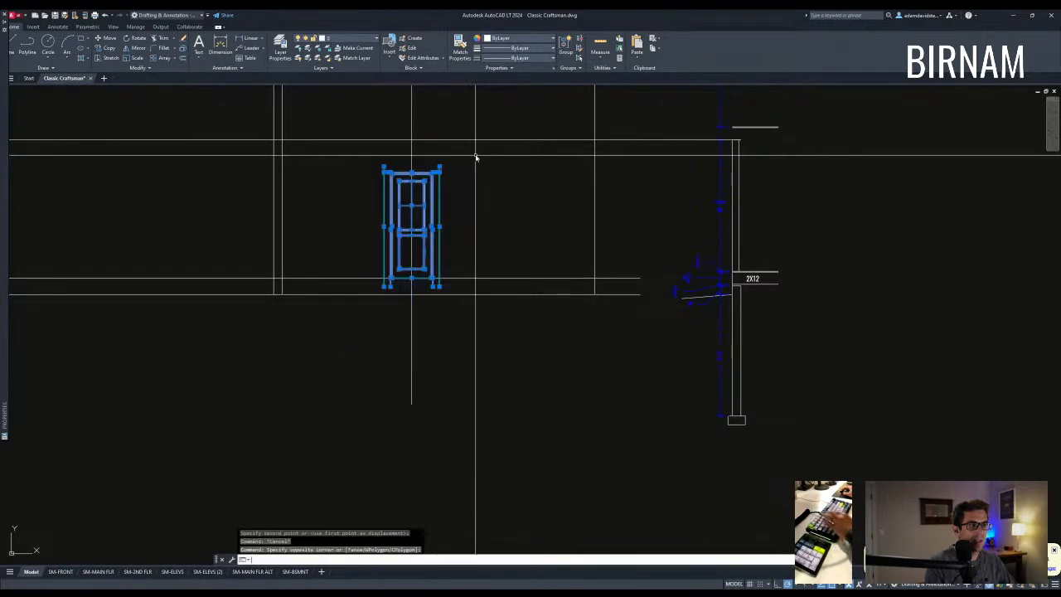
click(477, 232)
Draw a horizontal line from the top of the wall section's subfloor leftward across the front door.
text(l)
key(Return)
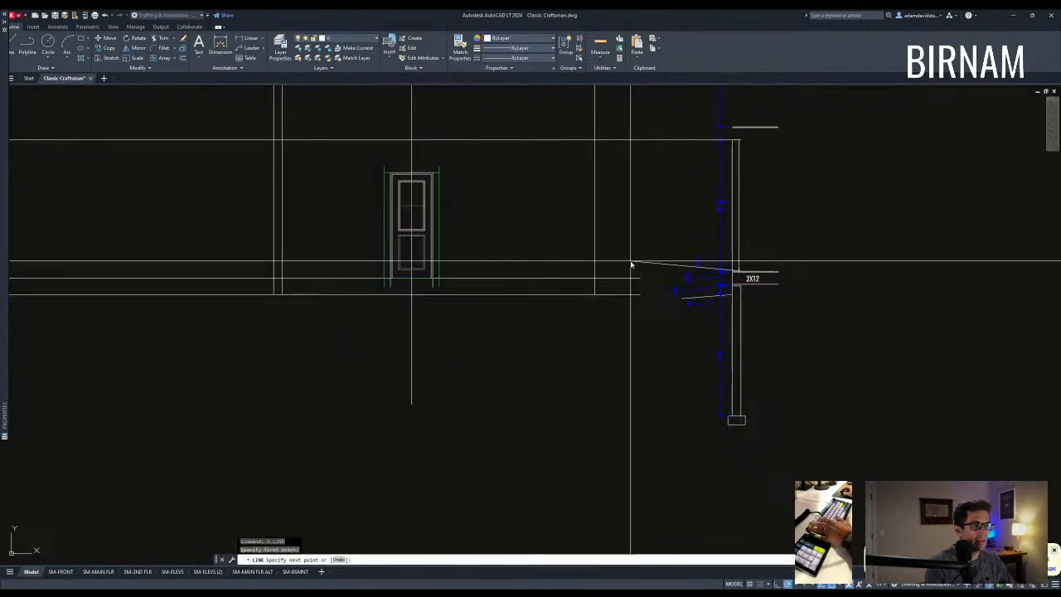
key(Escape)
Move the front door up so its threshold sits on the horizontal line projected from the wall section's subfloor.
click(373, 337)
click(503, 147)
text(m)
key(Return)
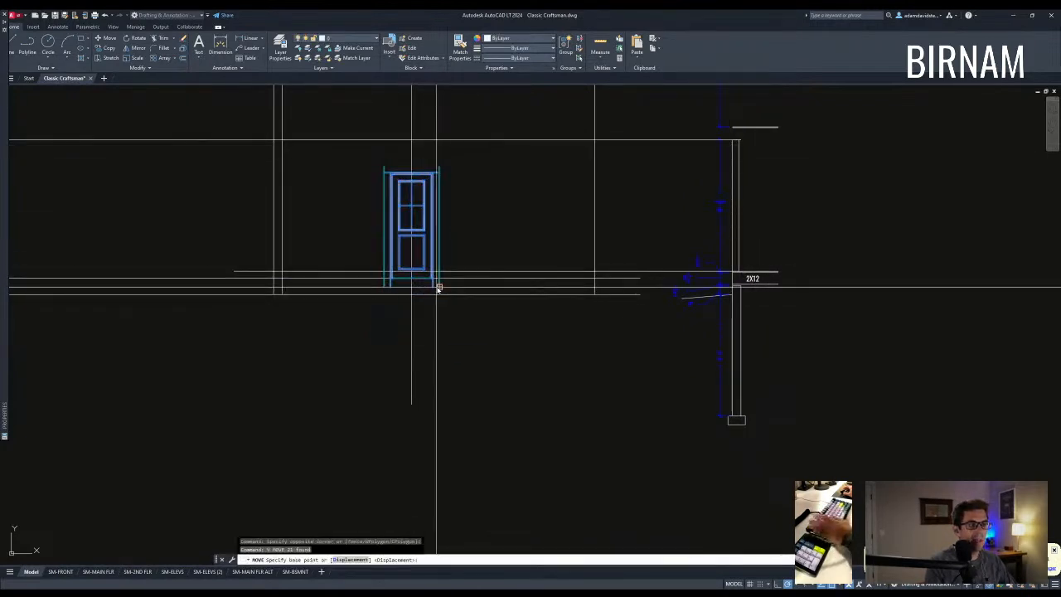
scroll(439, 289, up, 2)
click(427, 272)
key(Escape)
Erase the vertical entry centreline running through the front door.
scroll(457, 315, down, 1)
scroll(447, 357, up, 2)
click(435, 393)
scroll(439, 398, up, 3)
key(Escape)
Trim the door's casing and opening lines where they extend below the raised porch line.
text(tr)
key(Return)
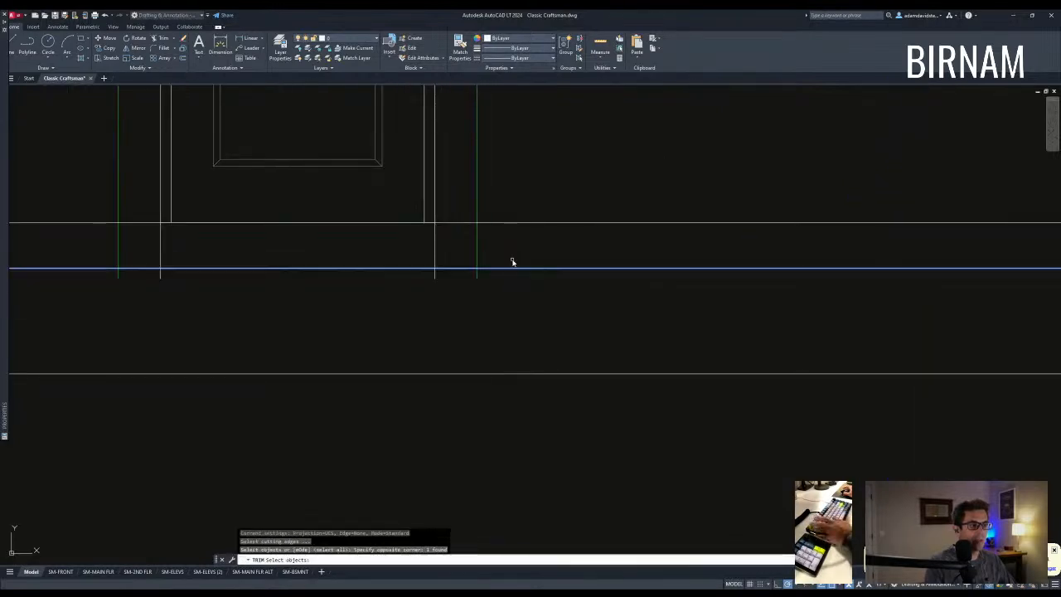
key(Escape)
key(Escape)
scroll(370, 296, down, 4)
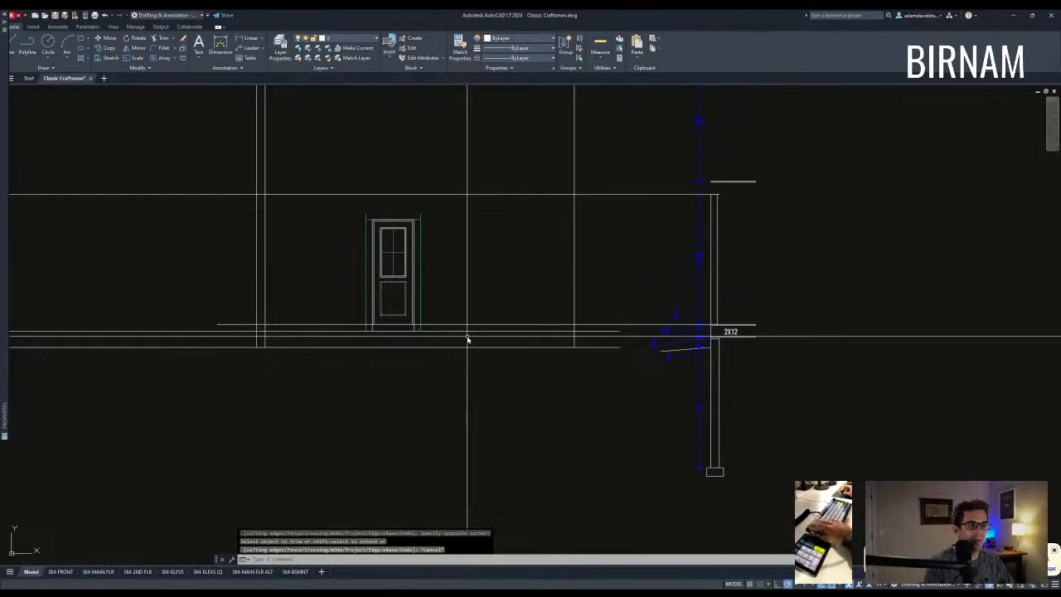
Erase the horizontal subfloor projection line crossing the bottom of the front door.
scroll(303, 352, down, 4)
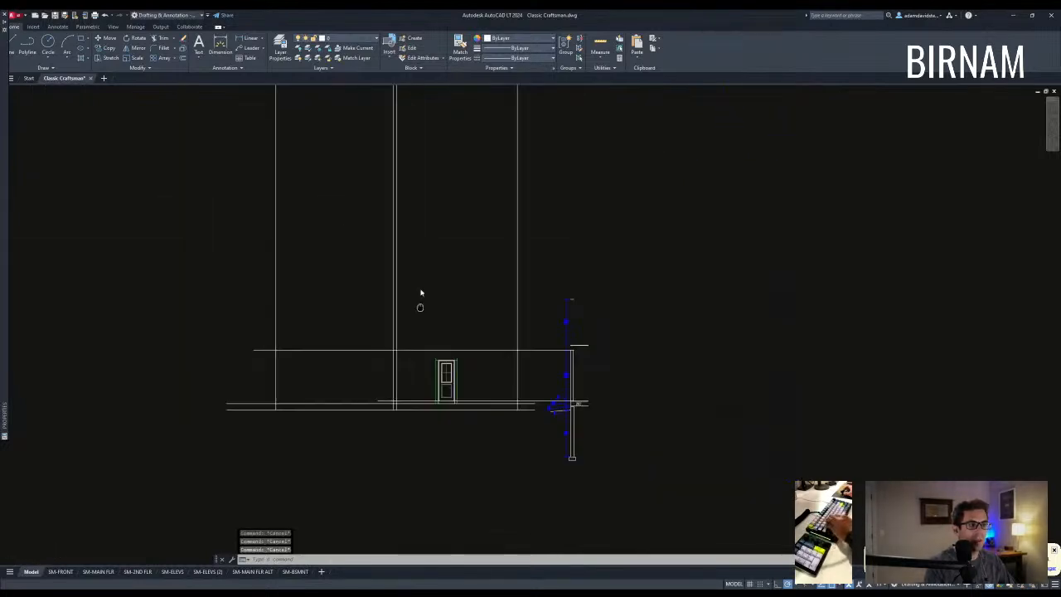
scroll(407, 463, up, 4)
scroll(408, 432, up, 2)
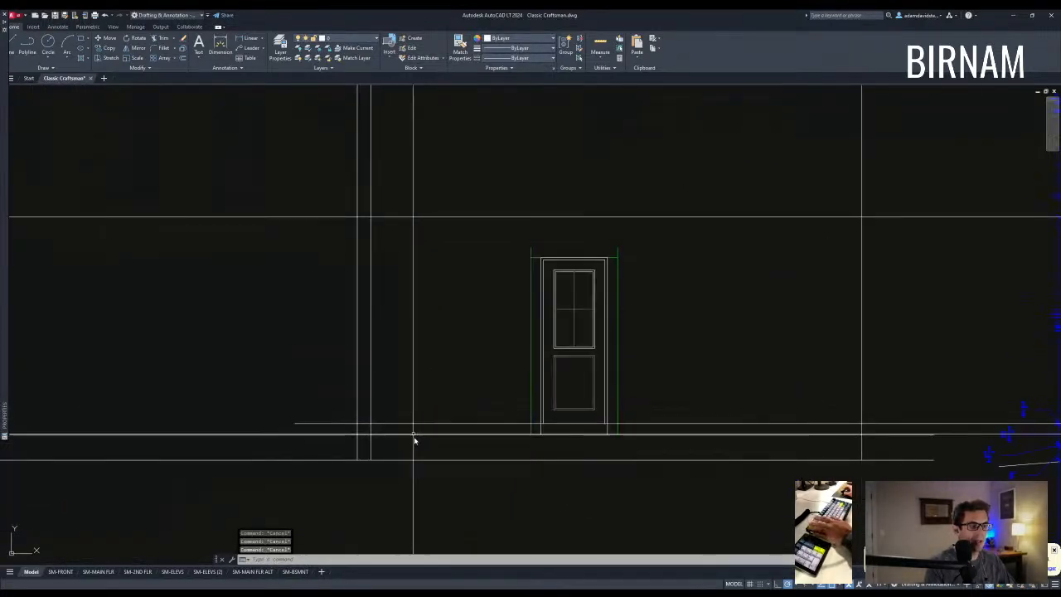
scroll(406, 420, down, 6)
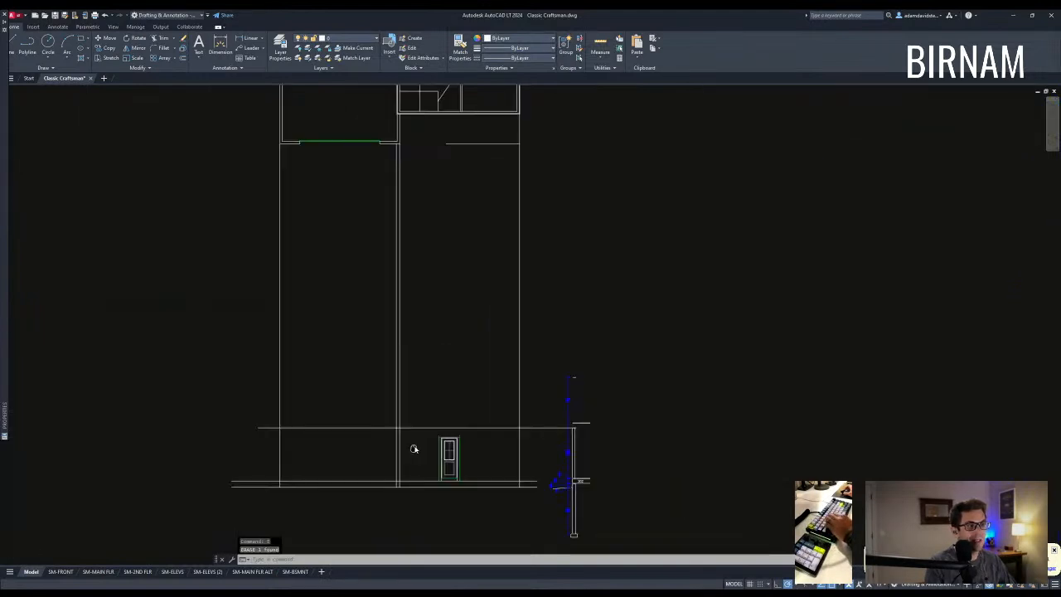
Trim the raised porch line and the two verticals beside the entry to form the porch slab's stepped left edge.
scroll(408, 448, up, 10)
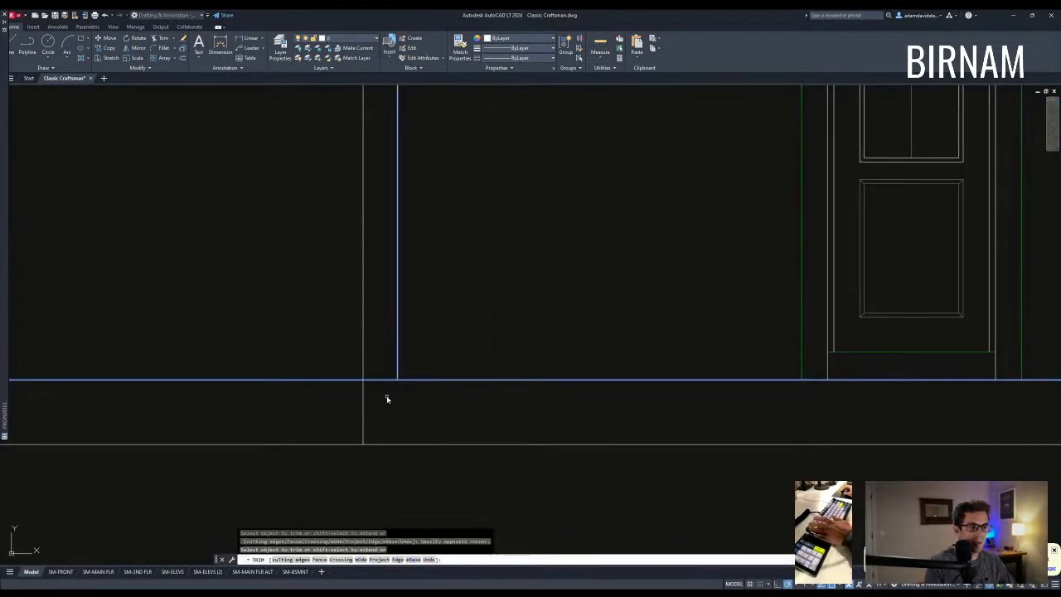
click(348, 329)
key(Escape)
scroll(400, 403, down, 4)
key(space)
click(429, 445)
click(345, 340)
key(space)
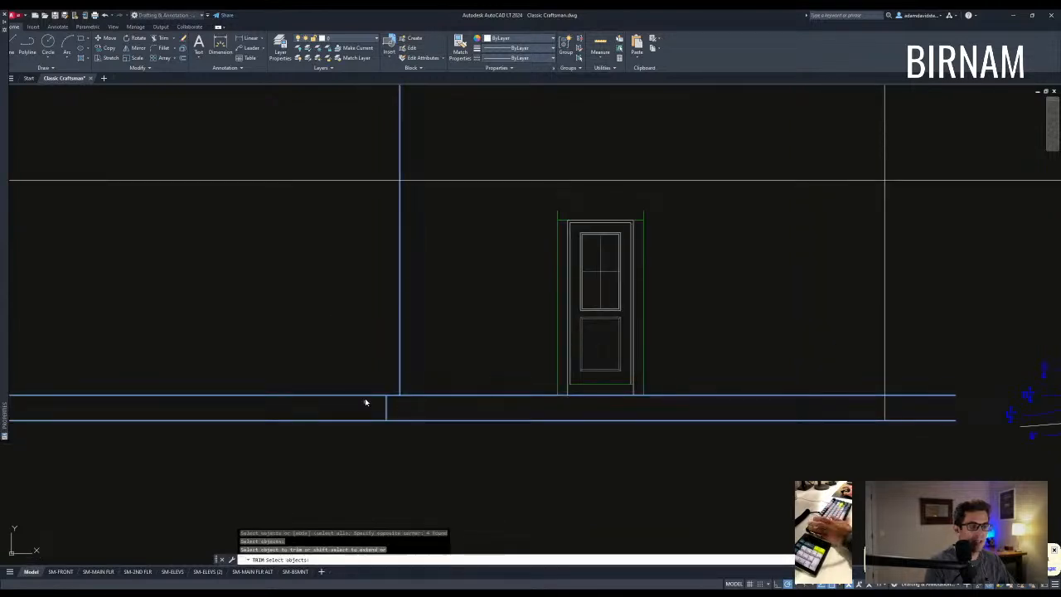
key(Escape)
Offset the horizontal wall-plate line 6 inches downward.
scroll(399, 414, down, 4)
text(of)
key(space)
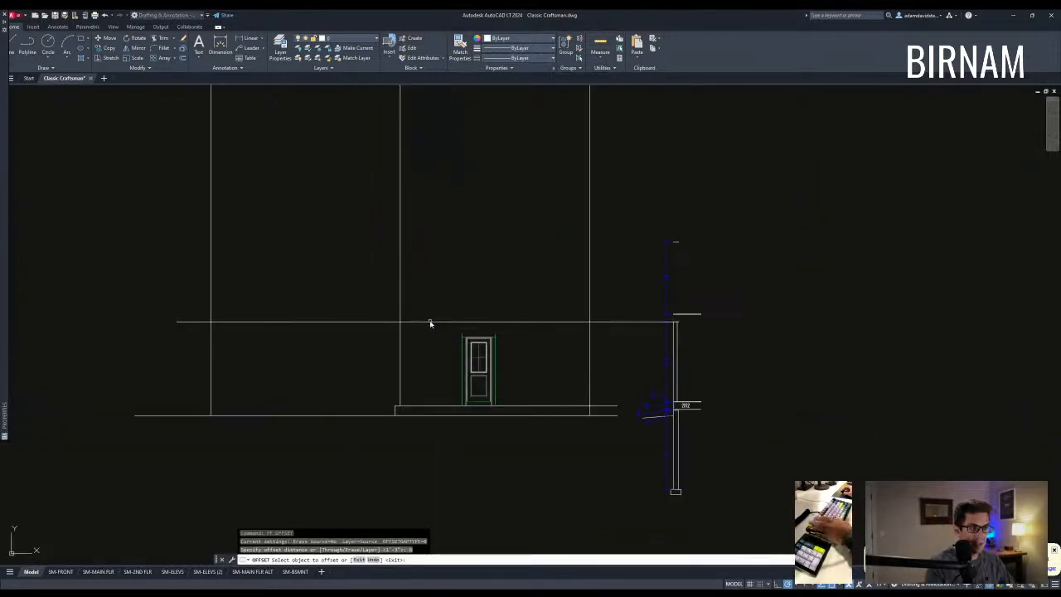
click(431, 323)
click(422, 356)
key(Escape)
scroll(432, 405, down, 1)
Offset the garage's two vertical wall lines 12 inches outward for the roof overhang.
key(space)
key(Escape)
key(Escape)
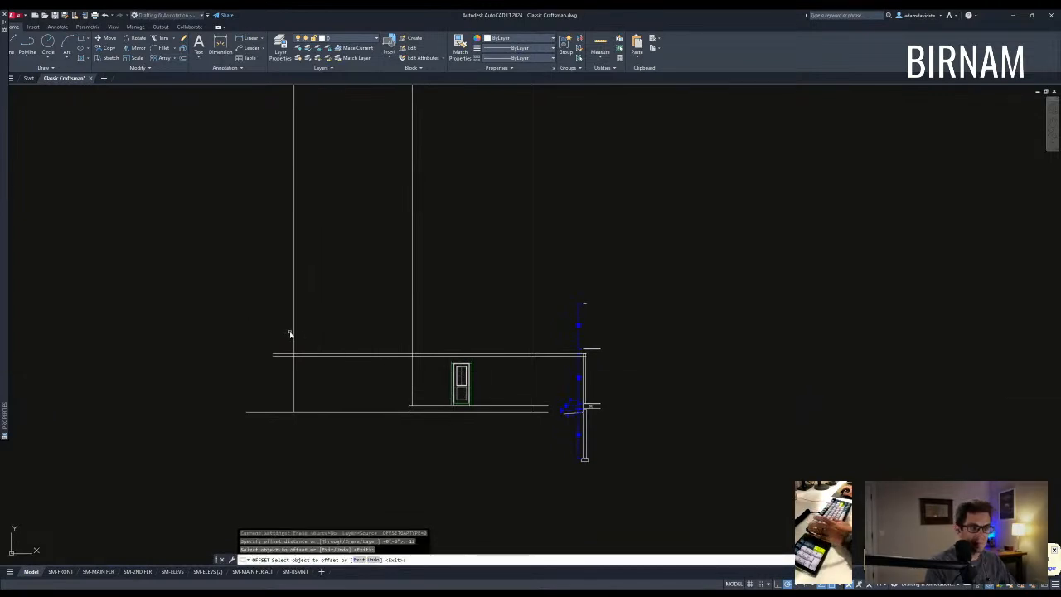
key(Escape)
Draw two sloped roof lines at about 45 degrees inward from the garage's overhang corners and fillet them into a gable peak.
text(l)
key(space)
click(416, 351)
click(362, 300)
key(space)
key(space)
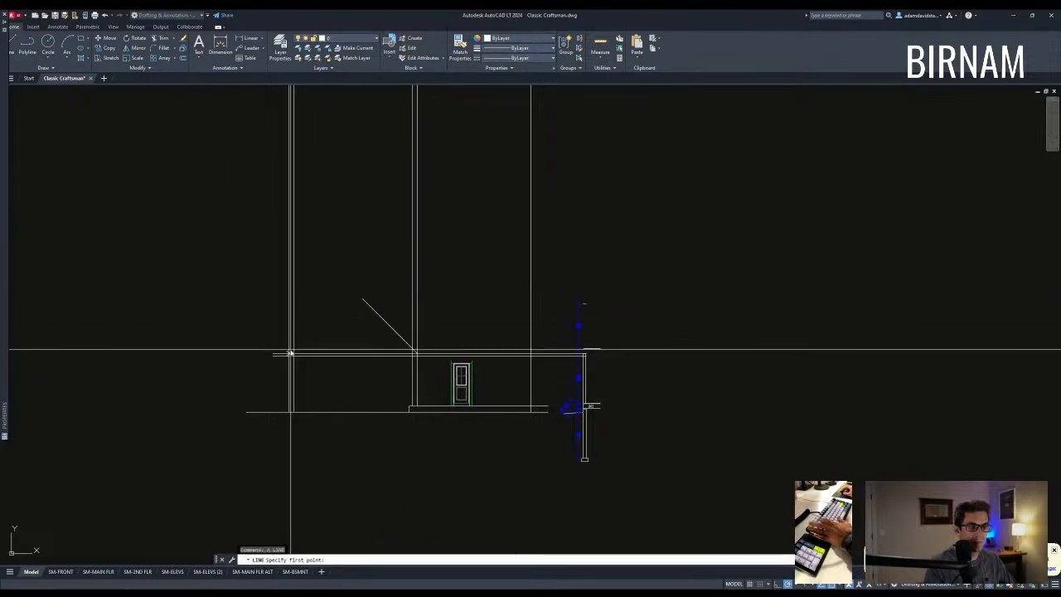
click(354, 289)
key(space)
text(f)
key(space)
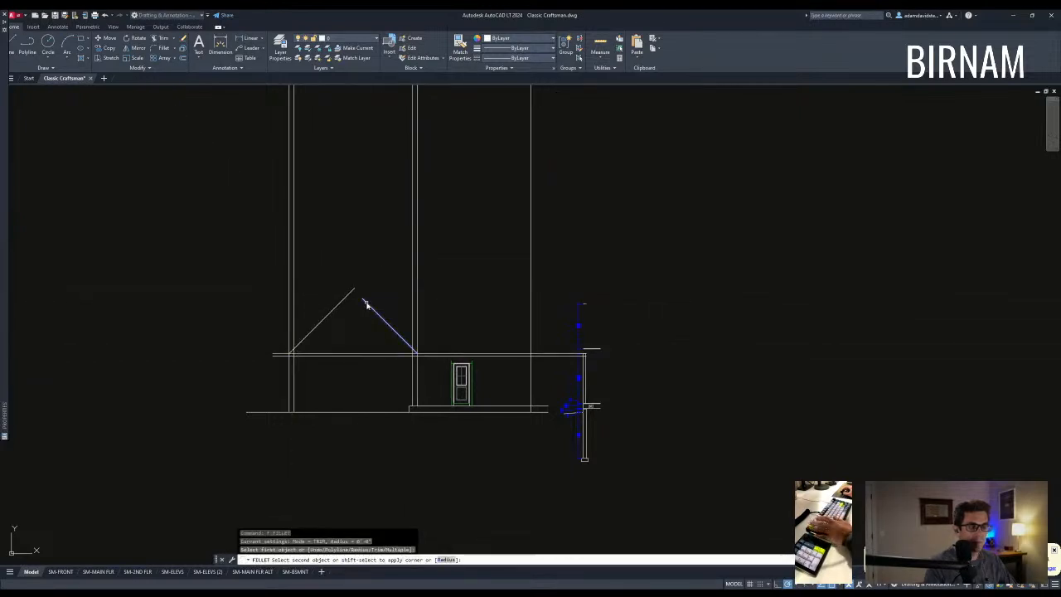
Offset both sloped roof lines inward to give the garage gable a rafter thickness.
text(o)
key(space)
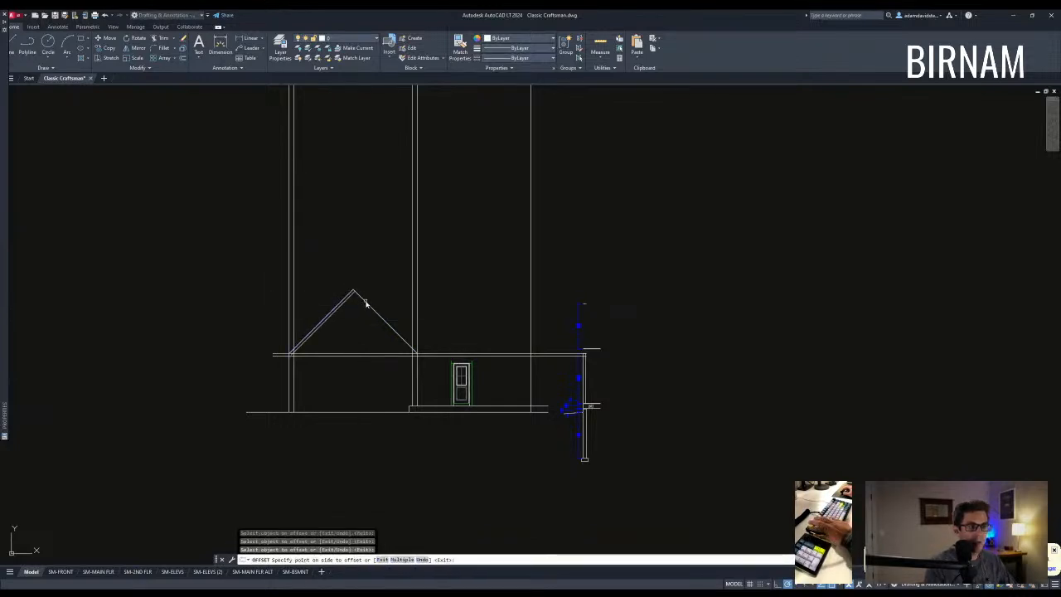
scroll(393, 393, up, 5)
scroll(407, 372, down, 5)
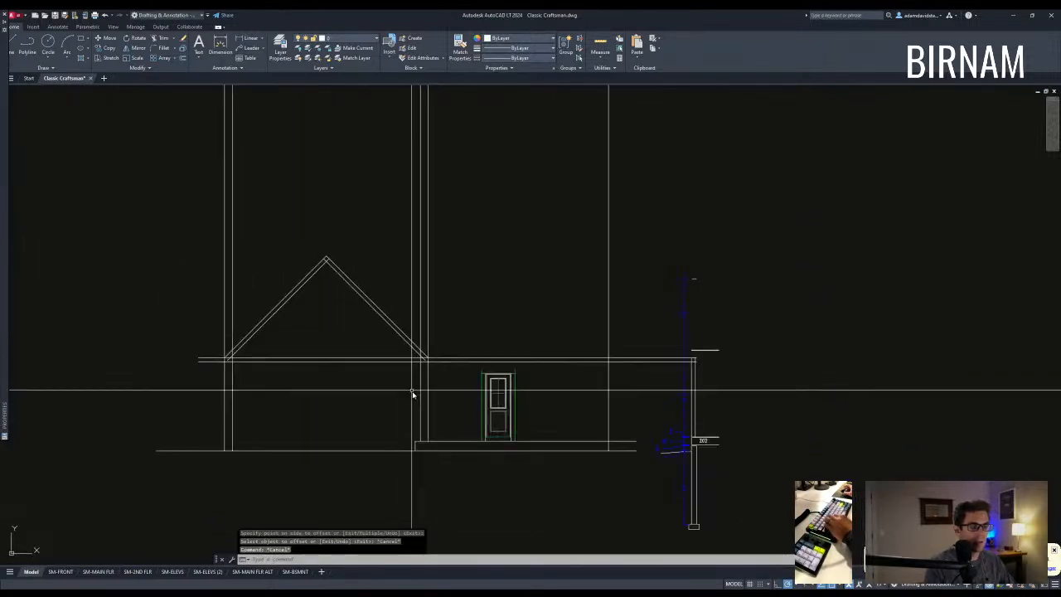
Close both lower ends of the gable rafters with short perpendicular lines.
scroll(408, 421, up, 8)
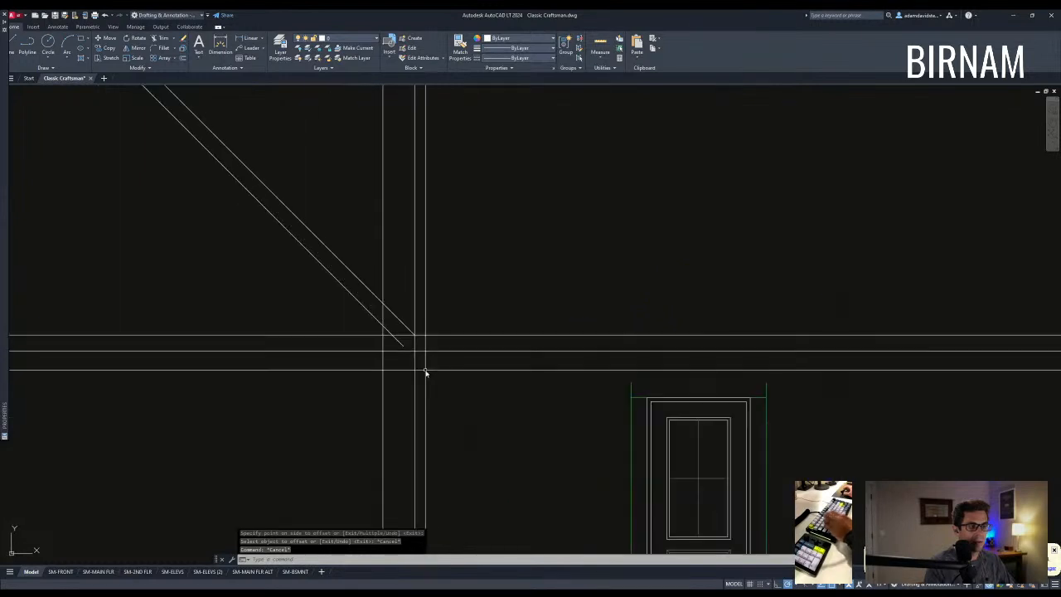
text(l)
key(space)
scroll(415, 423, down, 5)
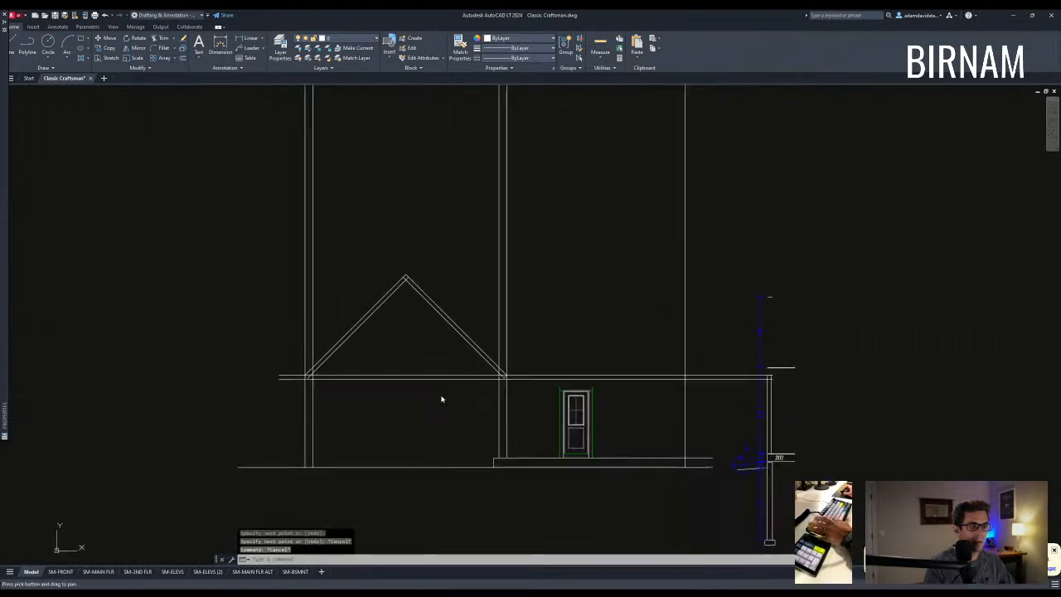
scroll(293, 383, up, 5)
key(Escape)
key(Escape)
scroll(382, 426, down, 5)
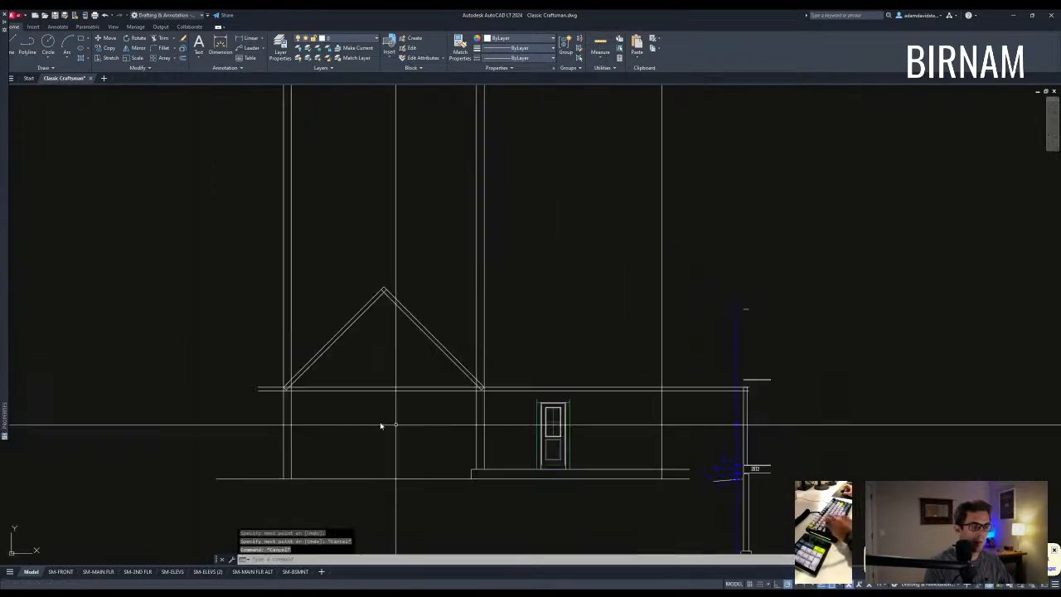
scroll(395, 405, up, 1)
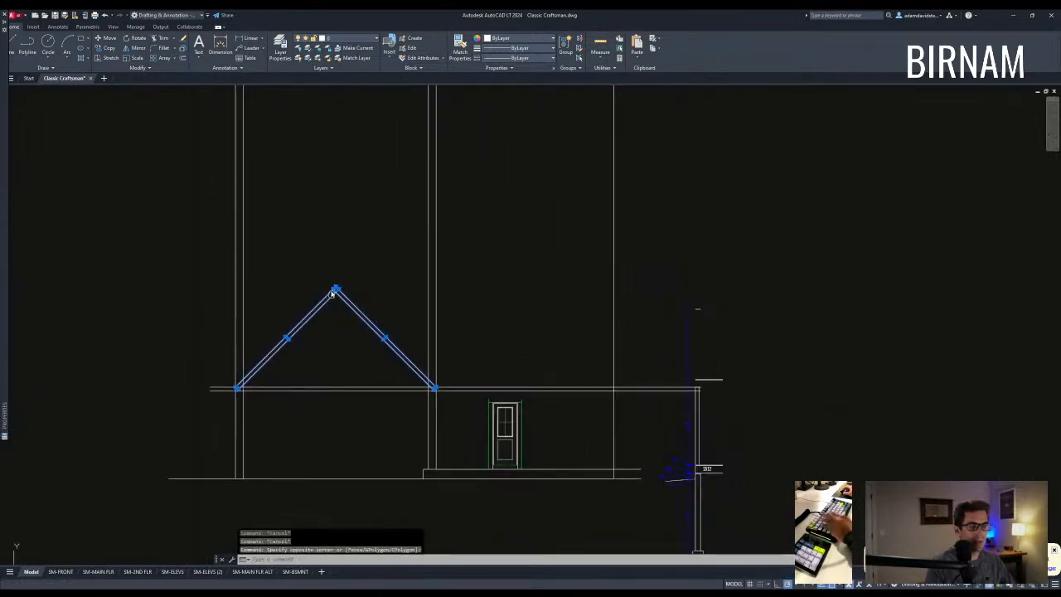
key(Escape)
key(Escape)
scroll(352, 379, down, 2)
scroll(315, 415, up, 3)
click(237, 393)
click(490, 344)
key(Escape)
middle_drag(490, 382, 326, 401)
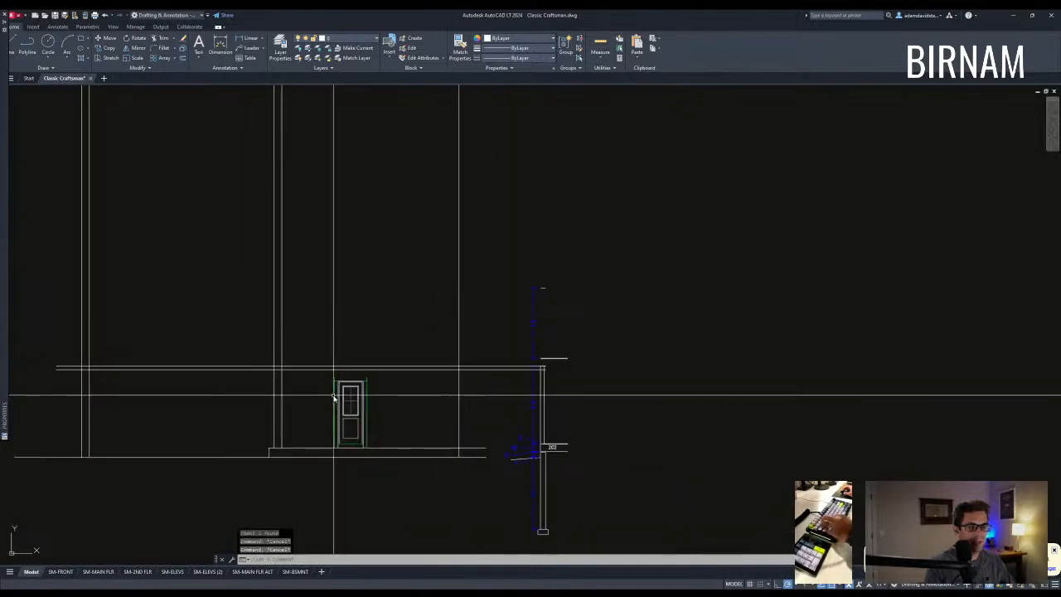
scroll(330, 399, down, 2)
click(327, 404)
click(420, 306)
text(co)
key(space)
key(Escape)
key(Escape)
click(260, 403)
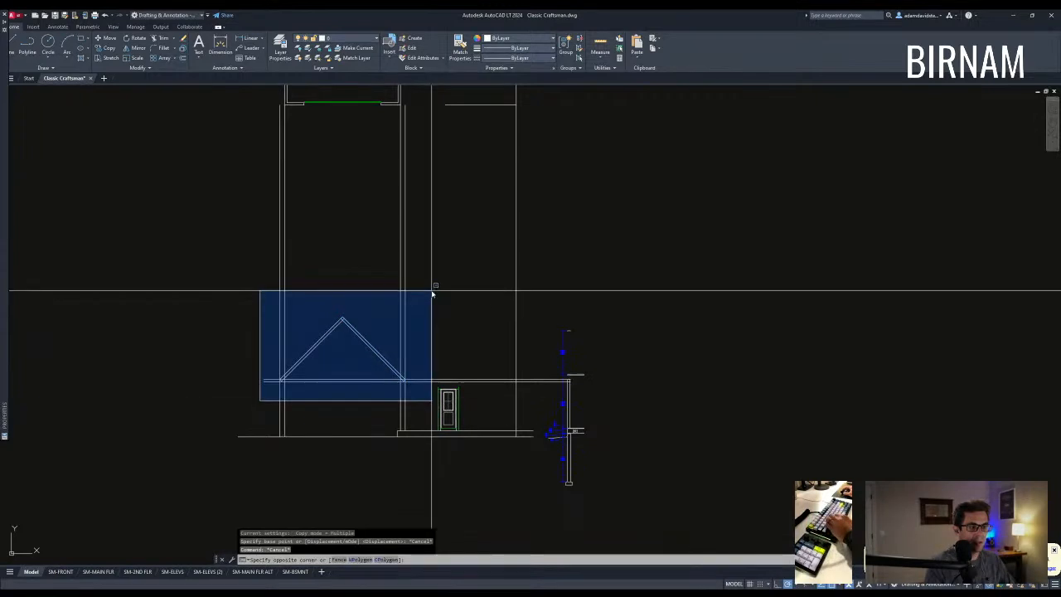
click(434, 291)
text(m)
key(space)
scroll(286, 382, up, 3)
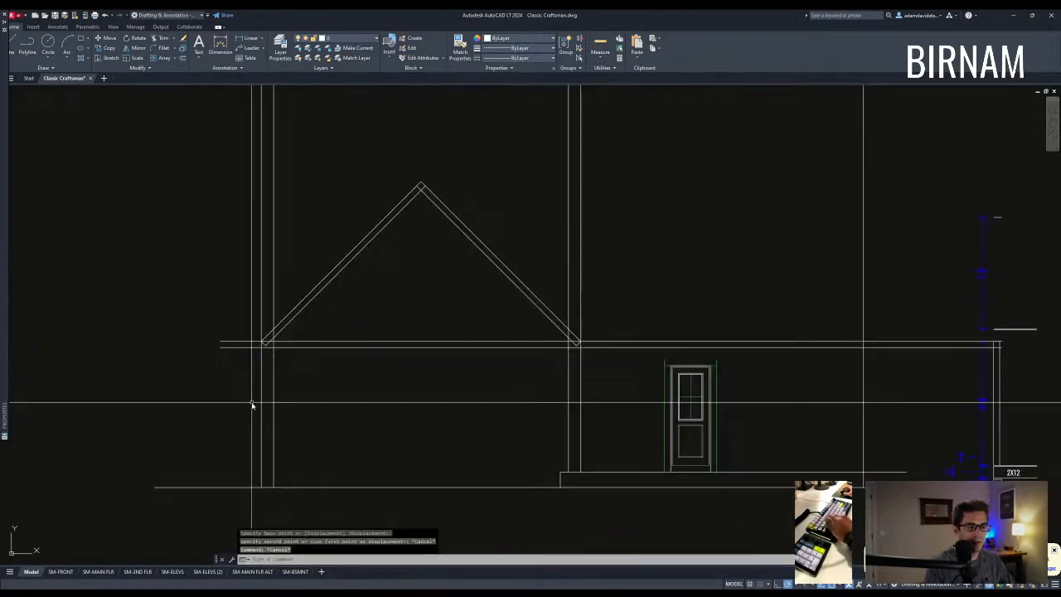
Move the gable roof from the base of the garage's left wall to the base of the porch's left edge.
click(246, 343)
click(621, 199)
text(m)
key(space)
click(274, 488)
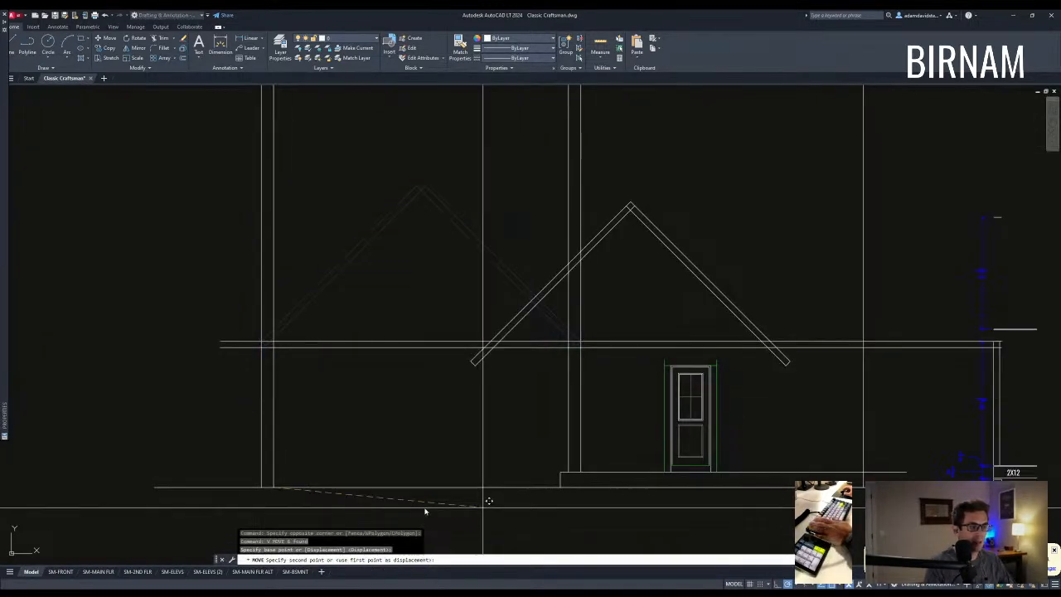
middle_drag(577, 485, 401, 478)
click(386, 481)
Erase the gable's right rafter, including its end line.
key(Escape)
middle_drag(608, 380, 406, 462)
click(406, 463)
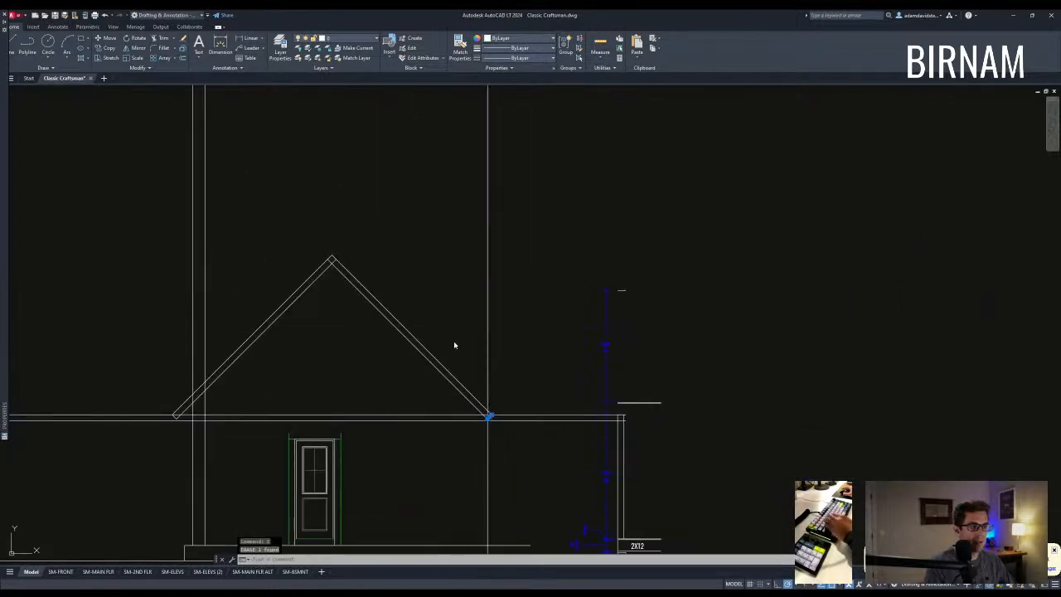
click(377, 314)
text(e)
Mirror the left rafter with its end line about the front door's vertical centre, keeping the original.
middle_drag(185, 434, 224, 399)
click(203, 399)
click(257, 325)
click(310, 315)
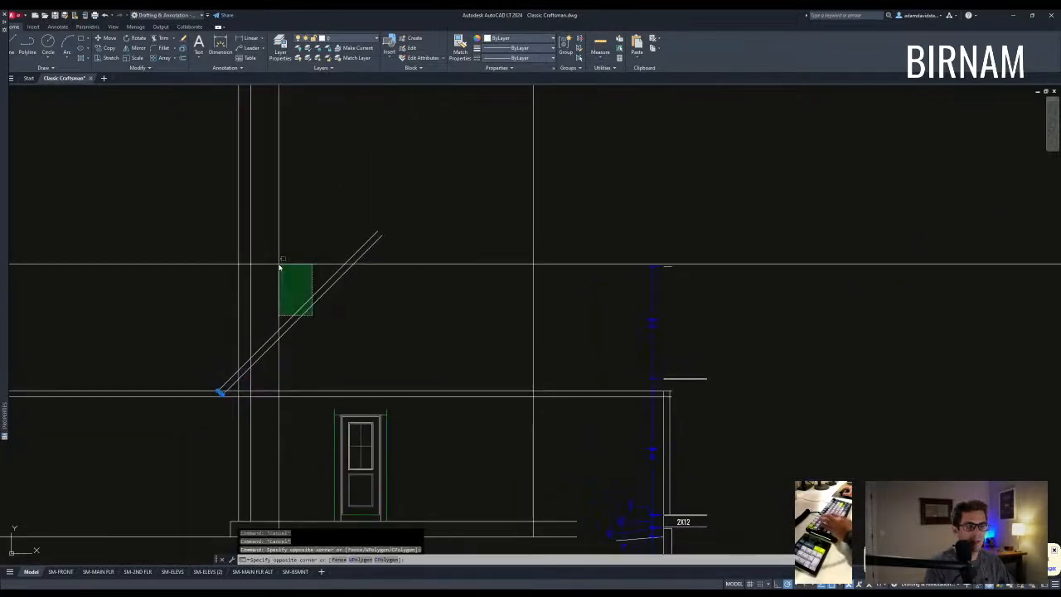
click(280, 264)
scroll(331, 332, down, 2)
text(mi)
key(space)
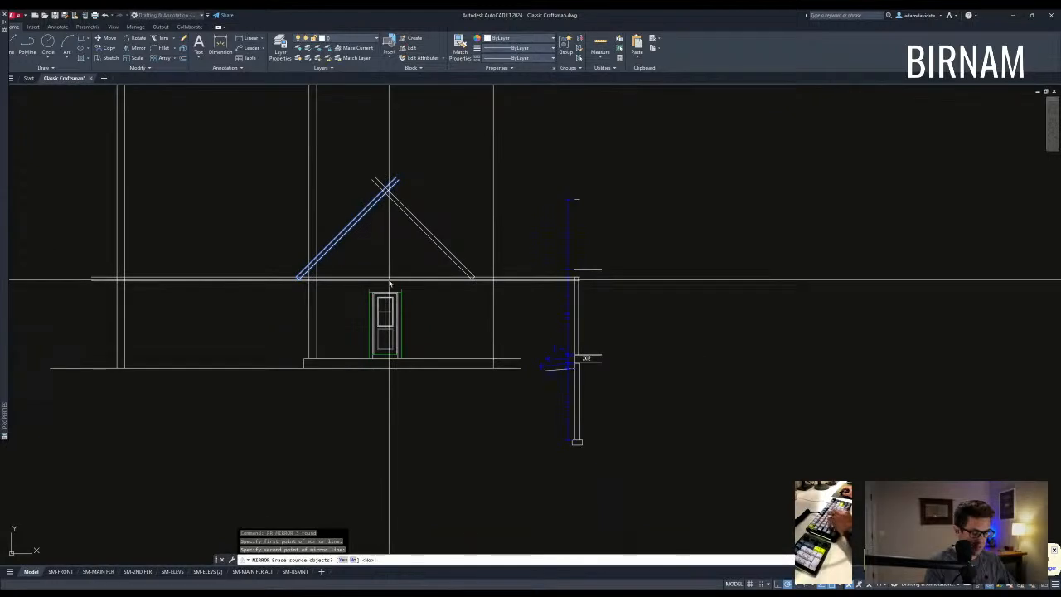
text(n)
key(Return)
key(Escape)
scroll(414, 383, down, 2)
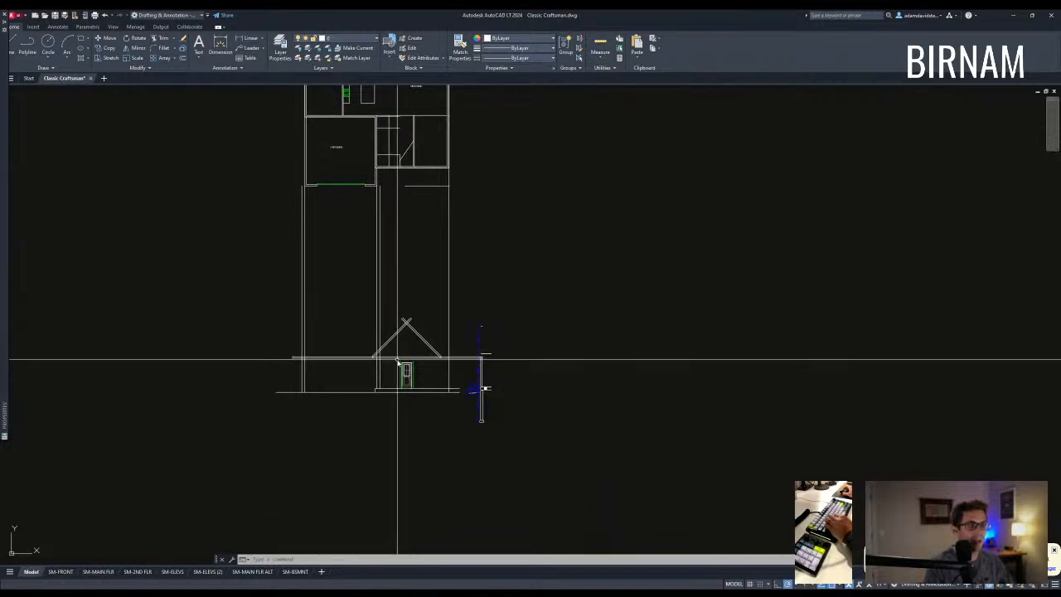
Erase the diagonal line and the short vertical line beside the stairs' lower landing in the floor plan.
scroll(409, 362, up, 2)
scroll(415, 358, down, 2)
scroll(386, 201, up, 3)
key(Escape)
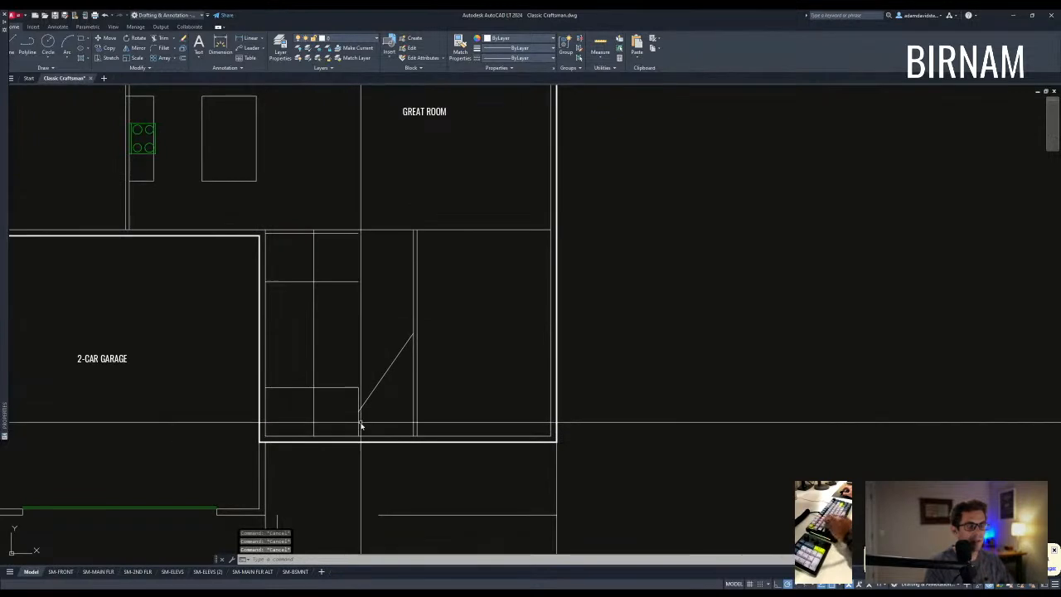
scroll(334, 409, up, 2)
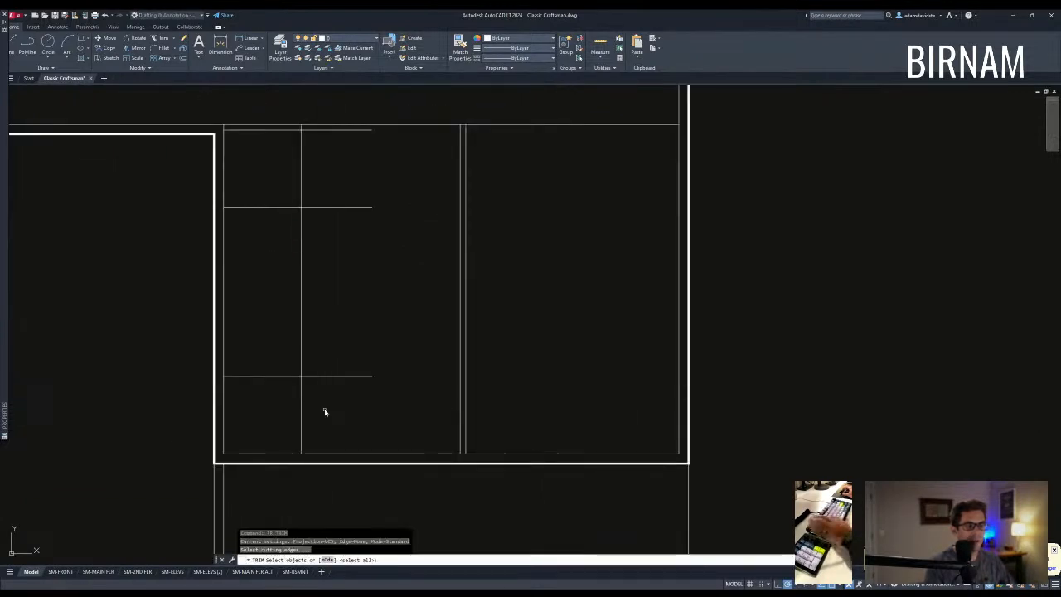
Trim the stair lines using the central vertical and the lower landing line as cutting edges.
text(tr)
key(Return)
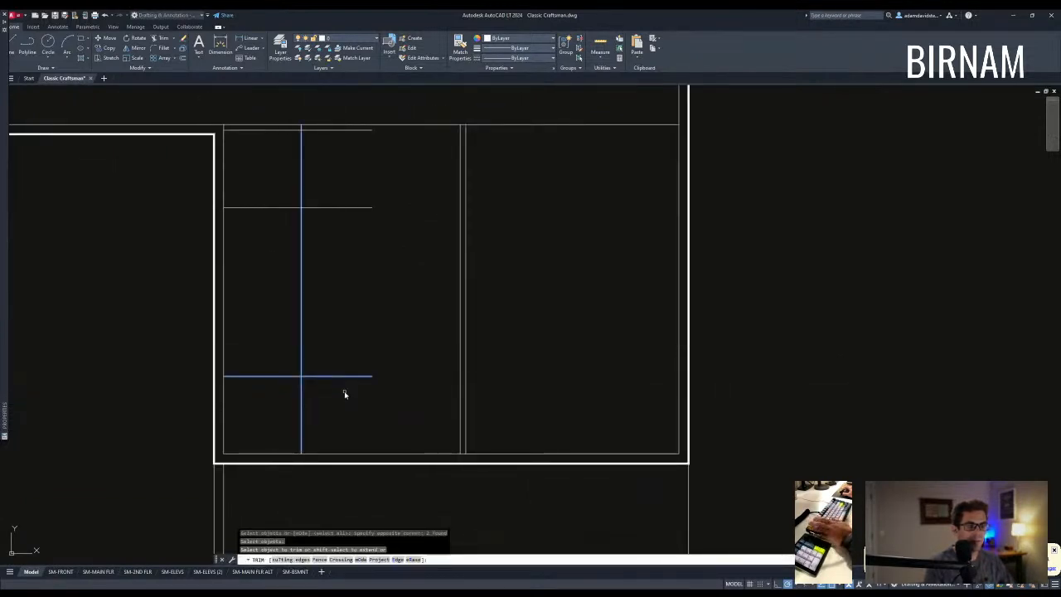
key(Escape)
scroll(345, 398, down, 6)
Move the front door 12 inches to the left in the elevation.
scroll(352, 439, up, 4)
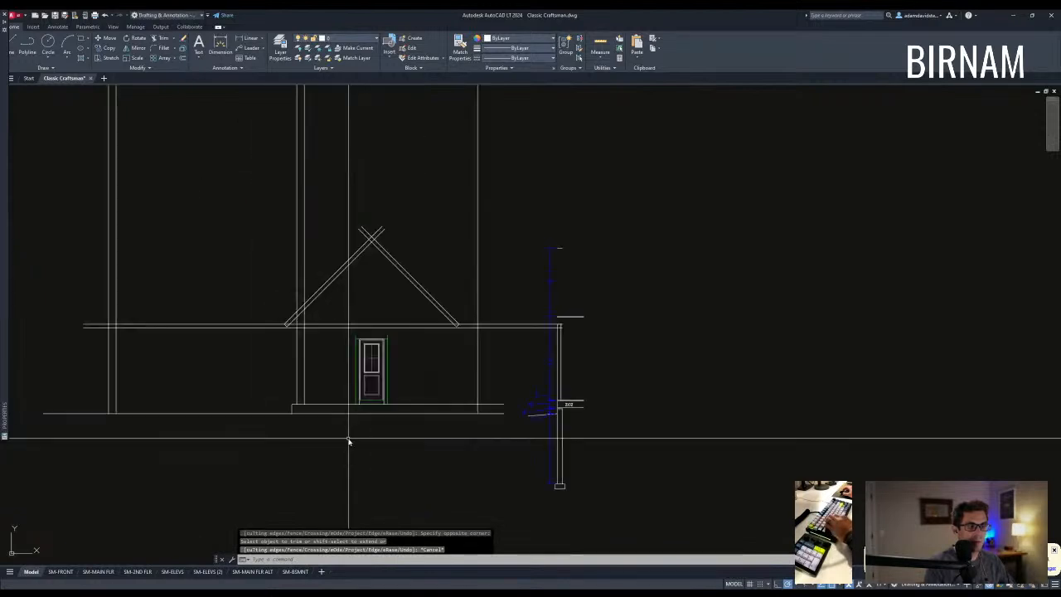
click(349, 439)
scroll(350, 435, up, 1)
click(441, 238)
text(v)
key(Return)
click(441, 222)
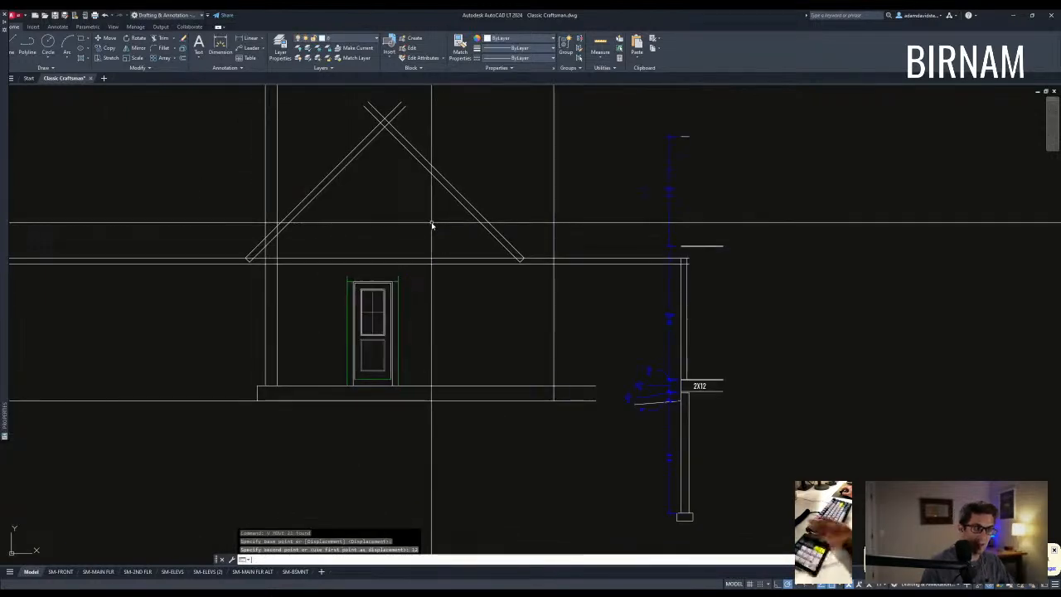
key(Escape)
key(Escape)
Move the gable's right rafter 24 inches to the left so the gable centres over the front door.
middle_drag(431, 222, 428, 279)
click(450, 386)
click(531, 304)
click(530, 300)
click(500, 235)
text(v)
click(498, 233)
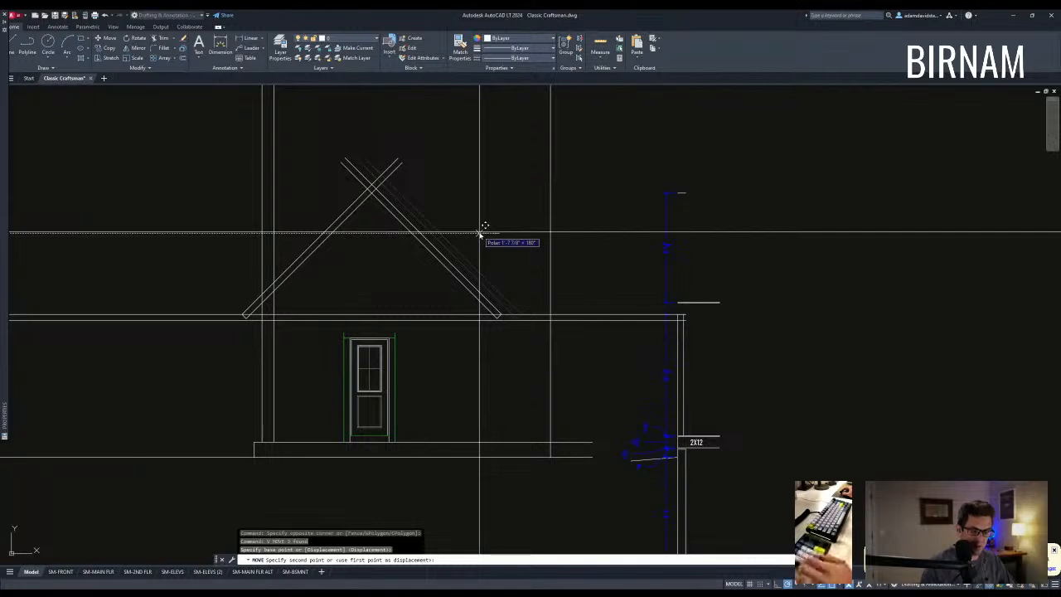
text(24)
key(Escape)
key(Escape)
key(Escape)
scroll(417, 365, down, 6)
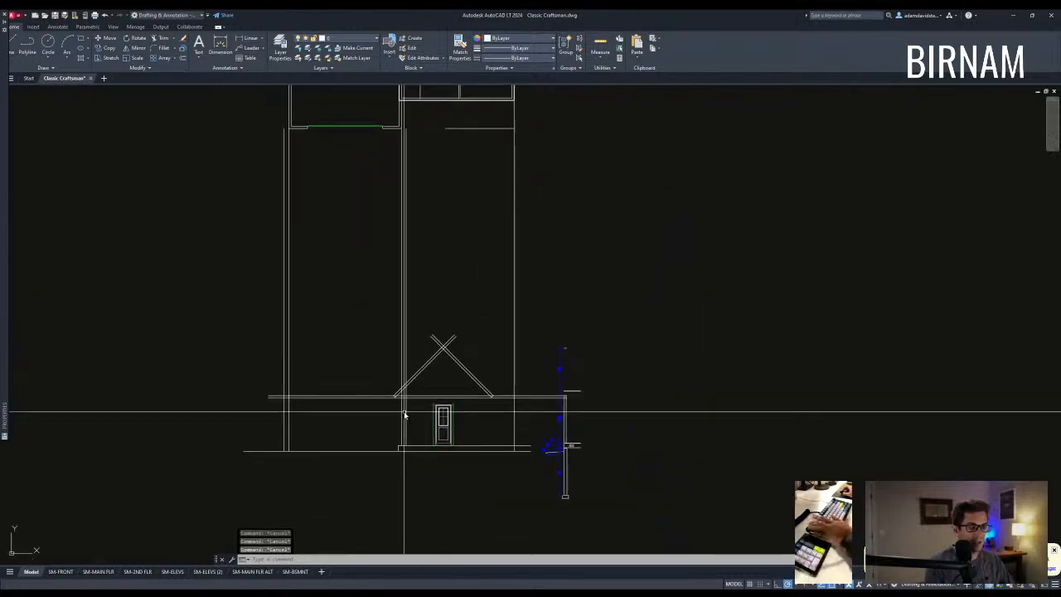
Try a horizontal projection line from the wall section's top mark leftward across the gable peak.
scroll(490, 386, up, 4)
text(l)
scroll(496, 376, down, 2)
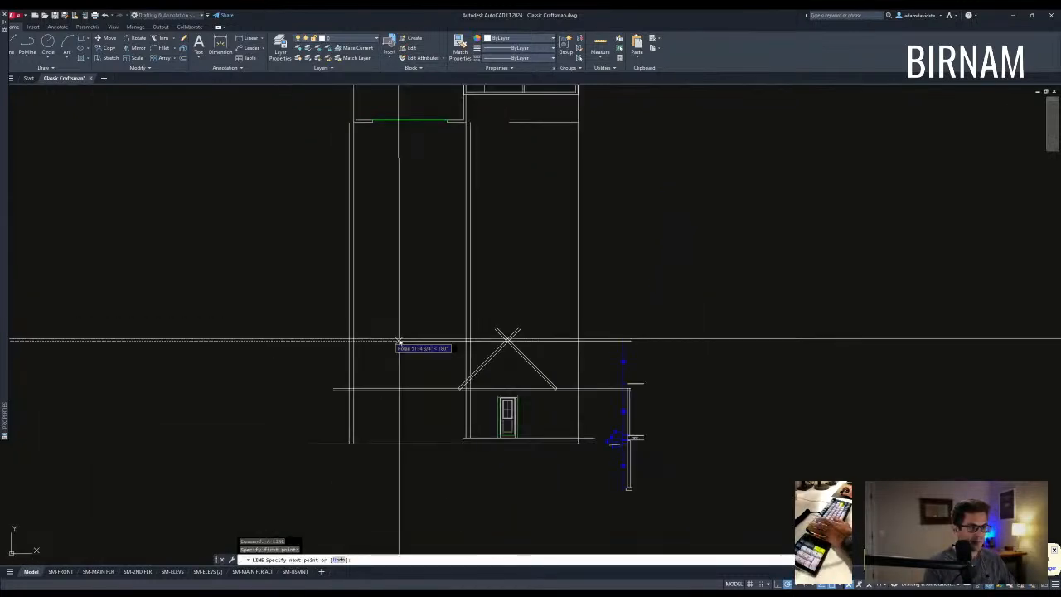
key(Escape)
key(space)
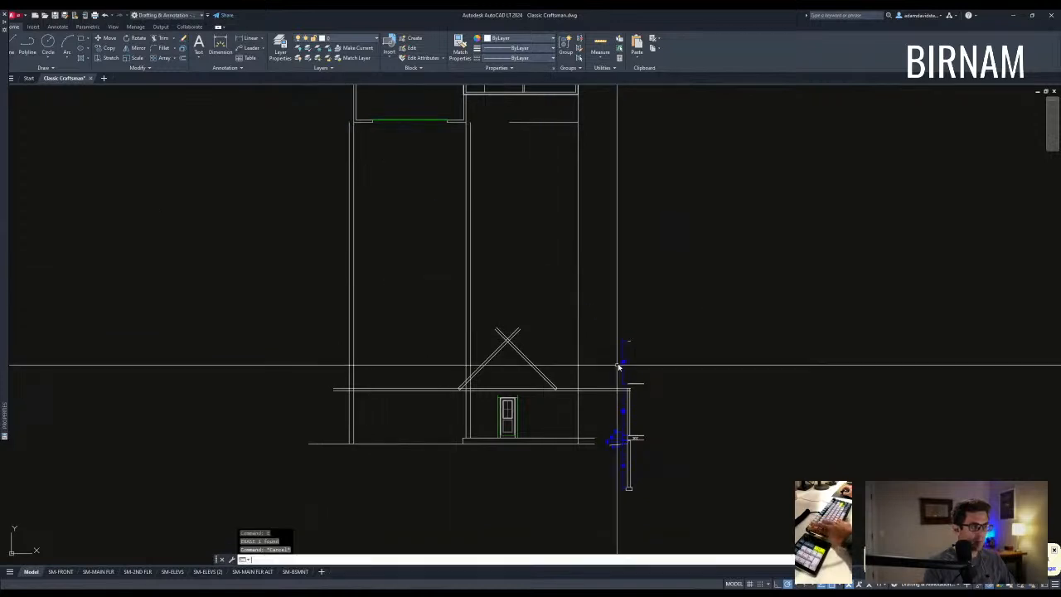
Draw a horizontal projection line from the wall section's top mark leftward across the front gable's peak to beyond the garage.
click(627, 341)
click(331, 341)
key(Escape)
key(Escape)
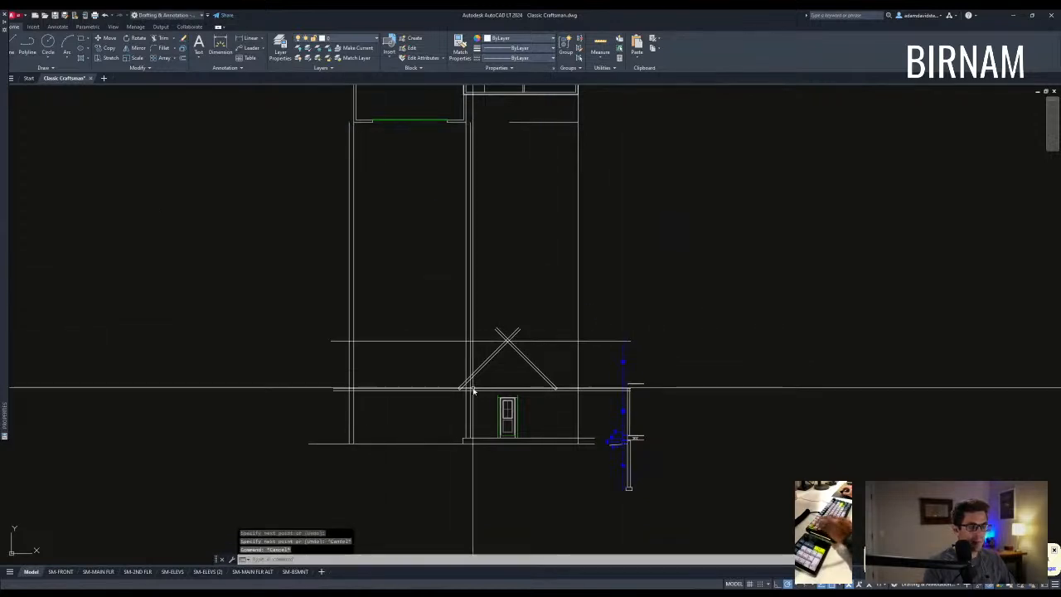
Copy the front gable's left rafter up to the upper projection line at the garage's left wall.
scroll(383, 421, down, 2)
scroll(370, 363, up, 5)
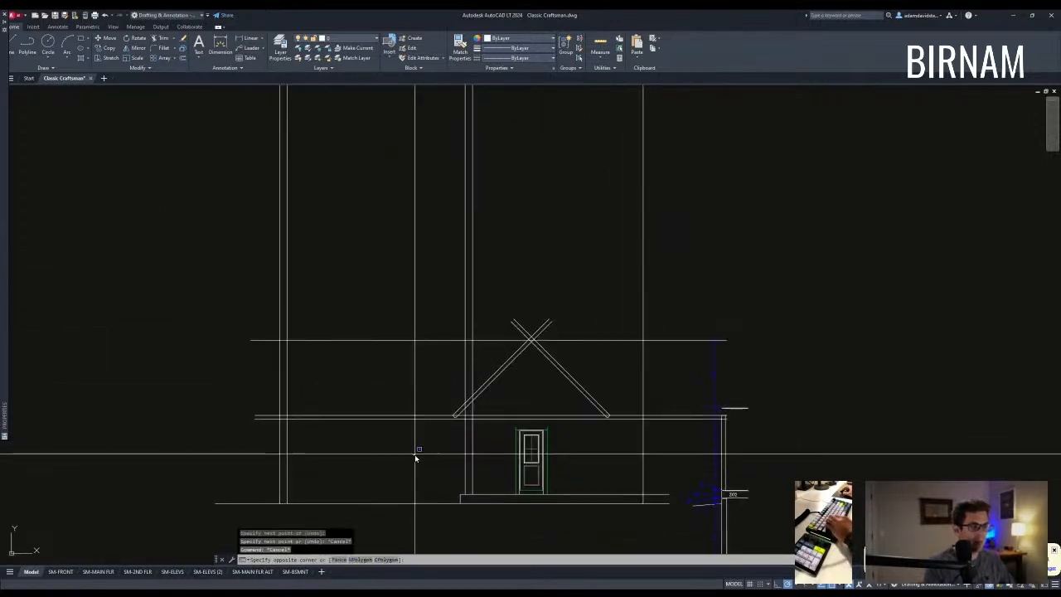
click(456, 414)
text(cv)
key(space)
scroll(473, 420, up, 2)
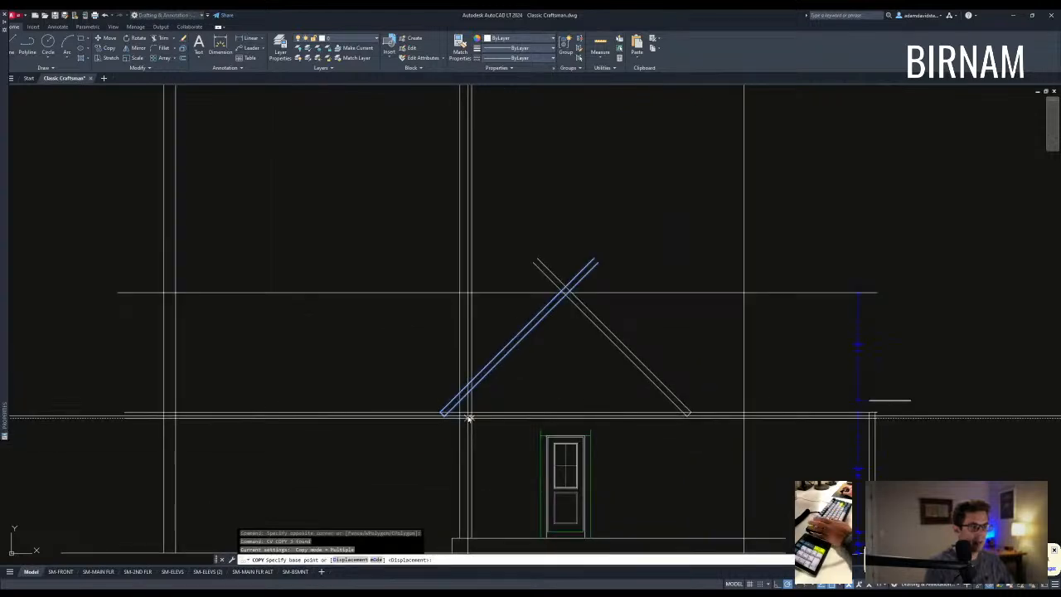
click(166, 295)
scroll(324, 417, down, 2)
key(Escape)
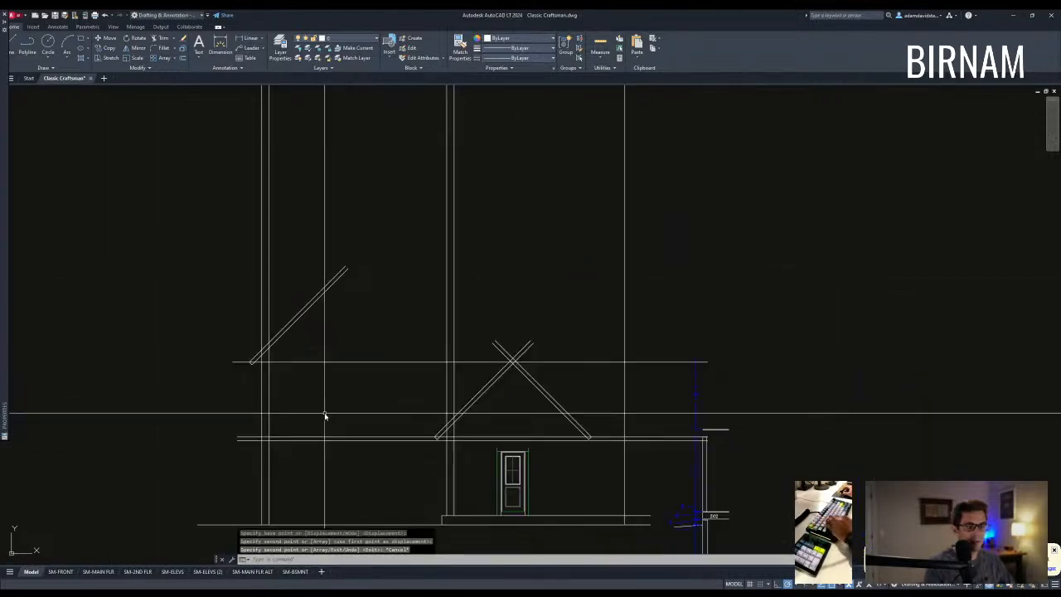
Mirror the copied rafter about a vertical axis through the garage door's midpoint, keeping the source.
scroll(328, 420, down, 3)
click(367, 339)
click(294, 369)
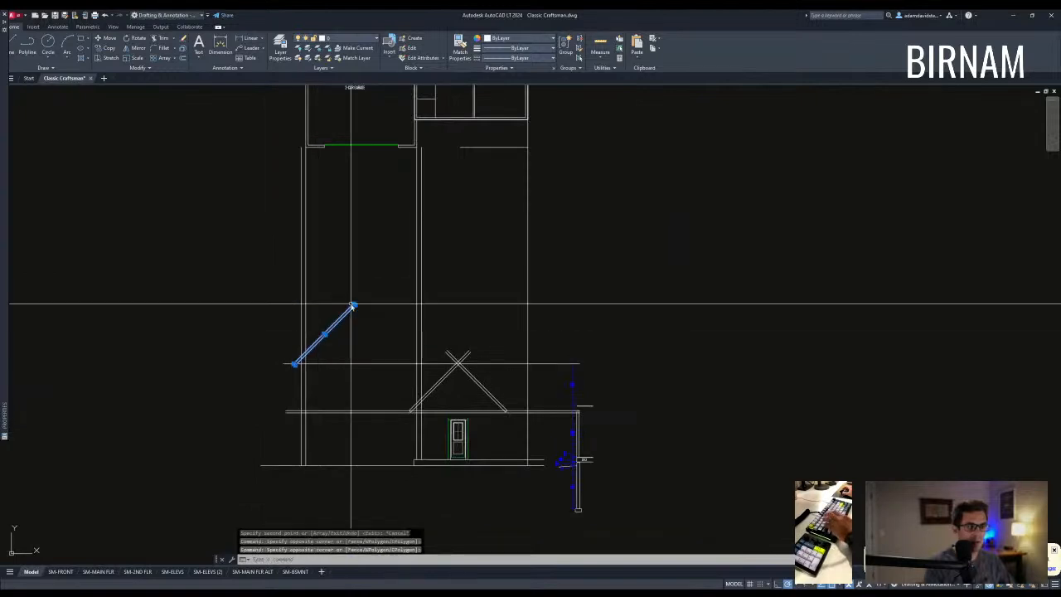
middle_drag(353, 182, 336, 240)
key(Escape)
key(Escape)
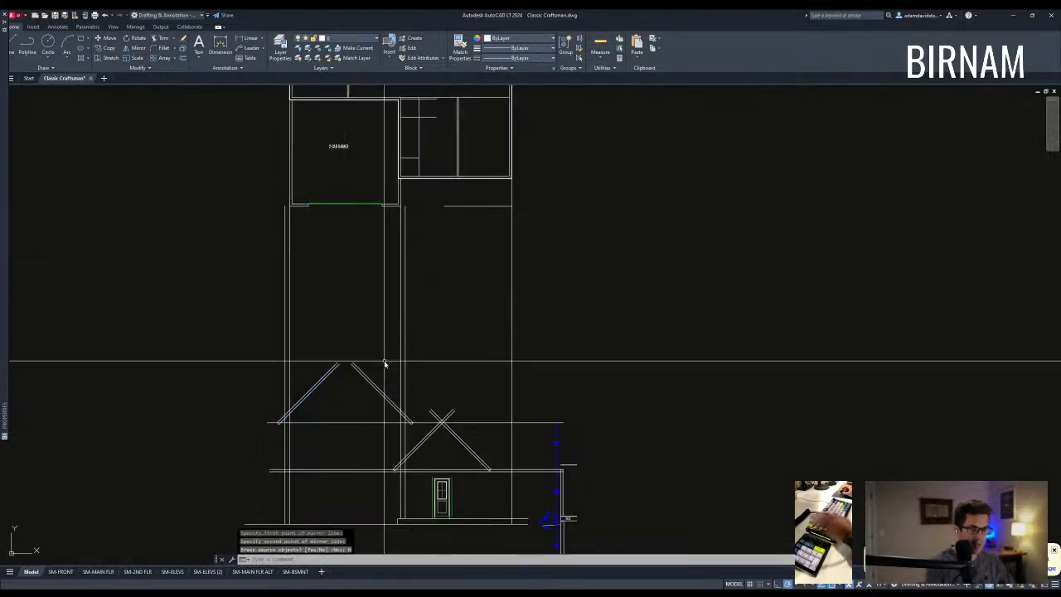
Fillet the matching lines of the two garage rafters with zero radius to close the gable's peak.
scroll(357, 380, up, 4)
click(300, 348)
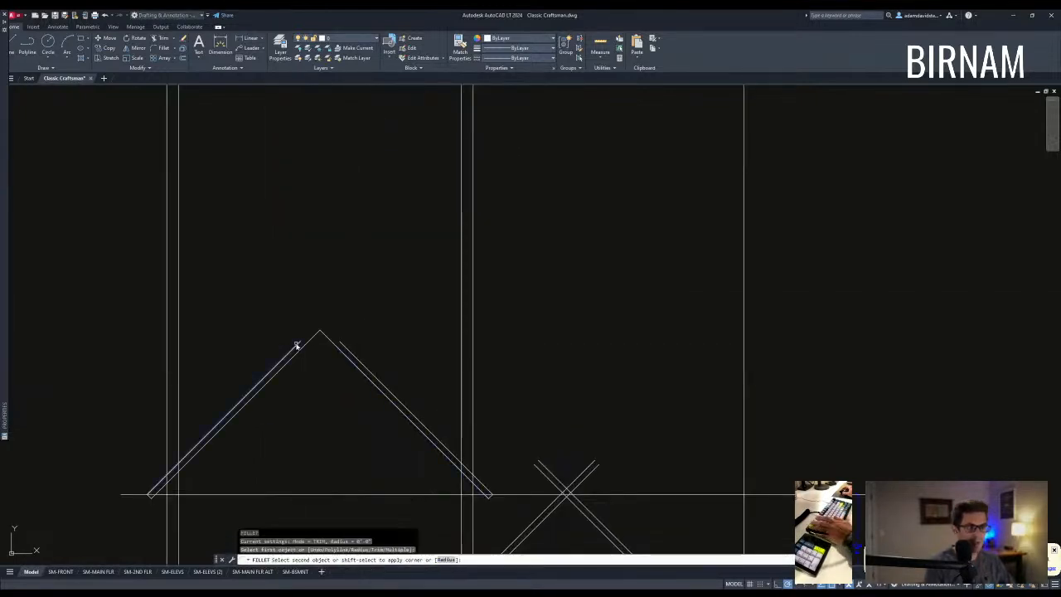
scroll(388, 440, down, 3)
scroll(436, 426, up, 2)
scroll(351, 398, down, 2)
scroll(278, 384, up, 2)
Draw a horizontal line across the garage's wall projection lines, between the upper projection line and the eave lines.
text(l)
key(Return)
click(265, 382)
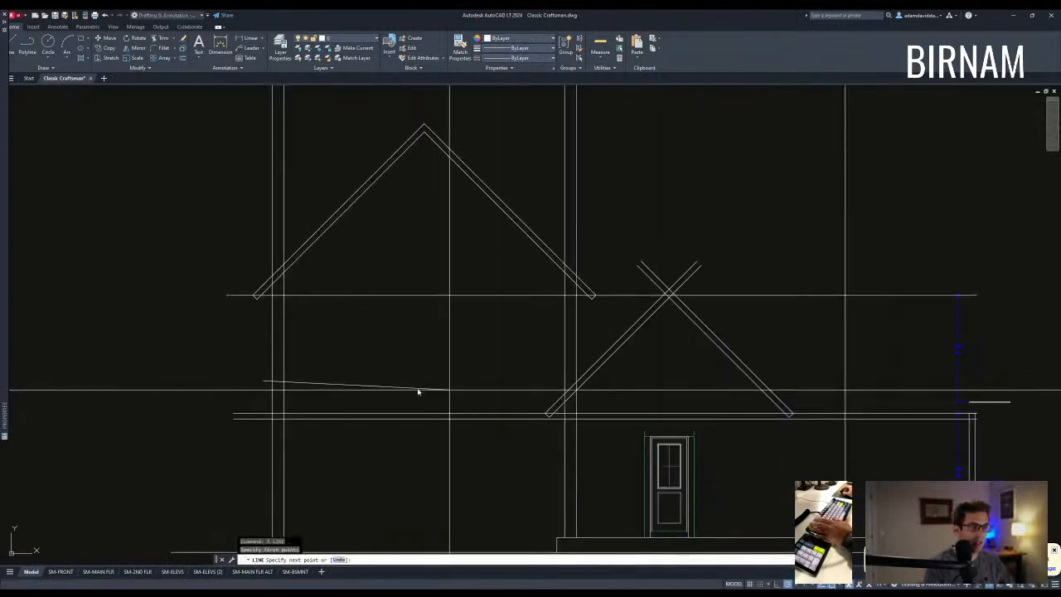
click(574, 381)
key(Return)
middle_drag(510, 410, 343, 439)
text(tr)
key(Return)
drag(194, 426, 127, 410)
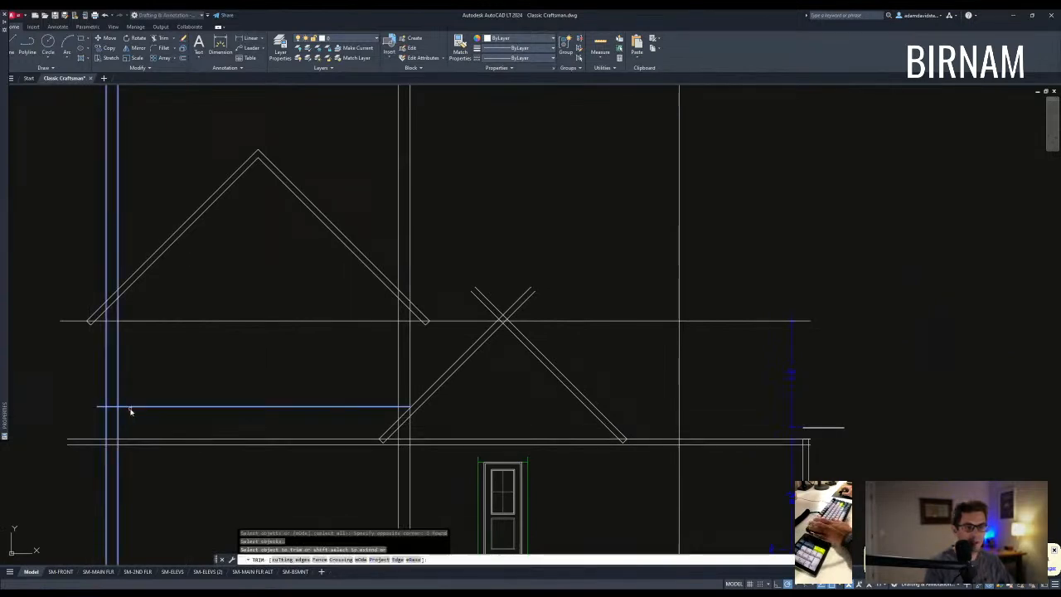
key(Return)
key(Escape)
key(Escape)
Move the garage gable's left rafter horizontally to the right so its tail meets the garage's left wall lines.
scroll(330, 396, down, 2)
middle_drag(301, 398, 336, 398)
scroll(388, 334, up, 1)
middle_drag(373, 341, 410, 356)
click(322, 358)
click(227, 418)
text(v)
key(Return)
click(329, 372)
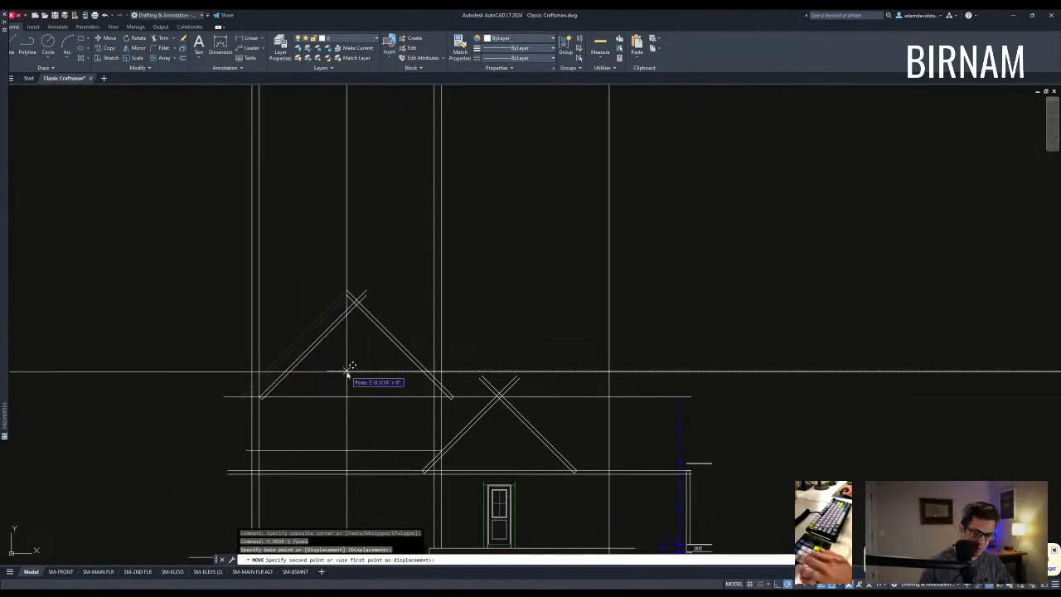
key(Escape)
Move the garage gable's right rafter 24 inches to the left.
click(332, 417)
click(488, 281)
text(v)
key(Return)
click(502, 272)
key(Escape)
key(Escape)
scroll(415, 374, down, 5)
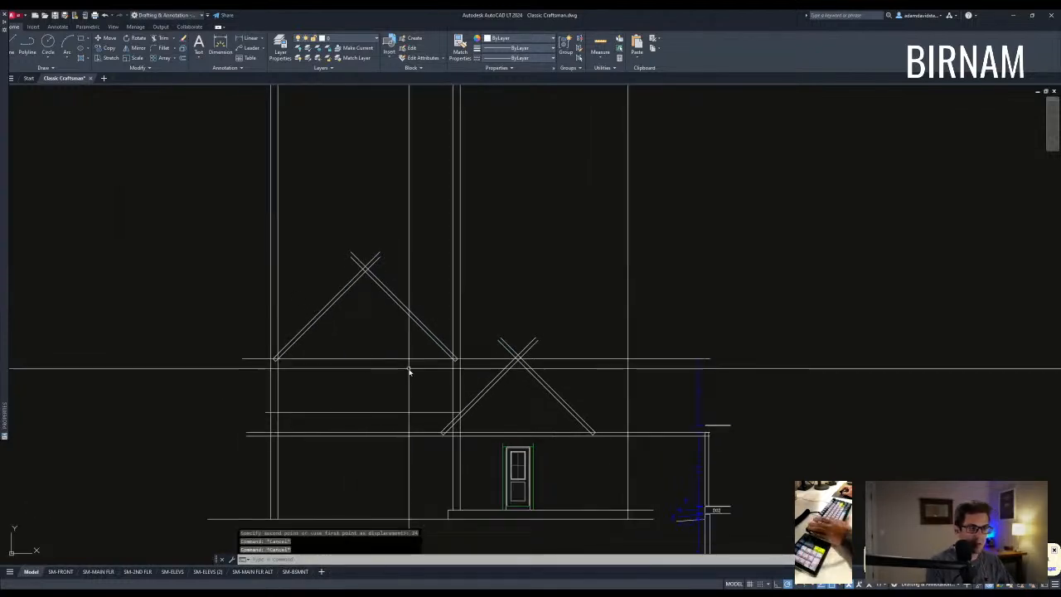
Copy the garage's left wall lines 24 inches to the right in the floor plan.
middle_drag(356, 150, 334, 256)
scroll(321, 224, up, 3)
text(l)
key(Escape)
click(290, 274)
click(268, 263)
text(cy)
click(286, 249)
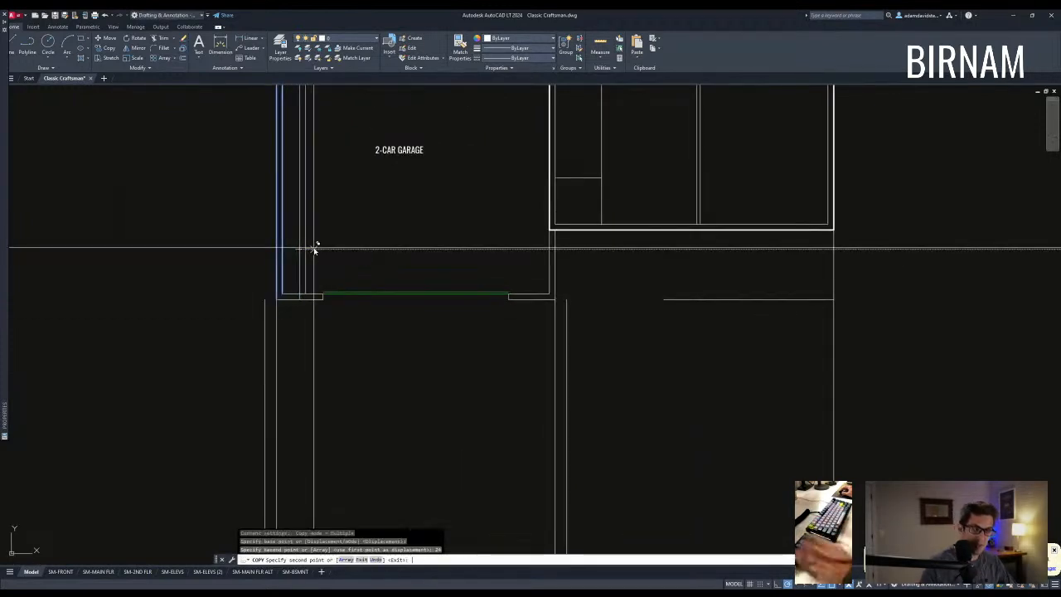
middle_drag(330, 292, 343, 360)
key(Escape)
Copy the garage's right wall lines 24 inches to the left in the floor plan.
click(574, 330)
click(548, 324)
text(cy)
click(541, 315)
text(24)
middle_drag(533, 336, 512, 382)
key(Escape)
key(Escape)
Copy the front wall lines left of the garage door straight up into the garage.
scroll(290, 415, up, 2)
click(318, 429)
click(313, 383)
text(cy)
click(332, 367)
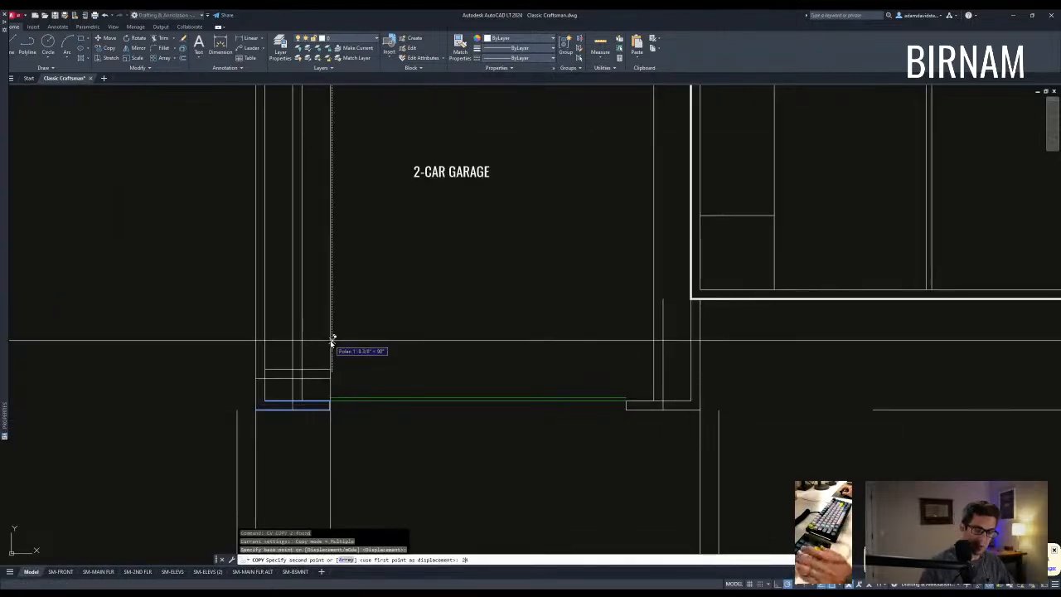
key(Escape)
key(Escape)
Move the two copied front wall lines farther up, away from the garage door.
click(329, 385)
click(323, 365)
text(v)
click(323, 348)
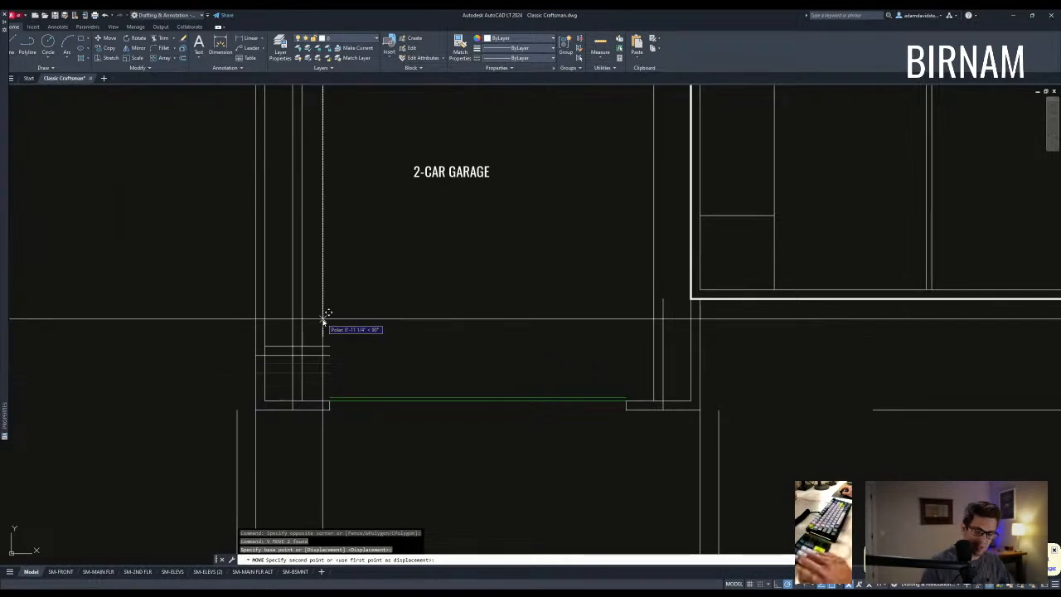
key(Return)
Fillet the copied front wall lines with the inset left wall lines to form a clean corner.
middle_drag(325, 371, 329, 407)
text(f)
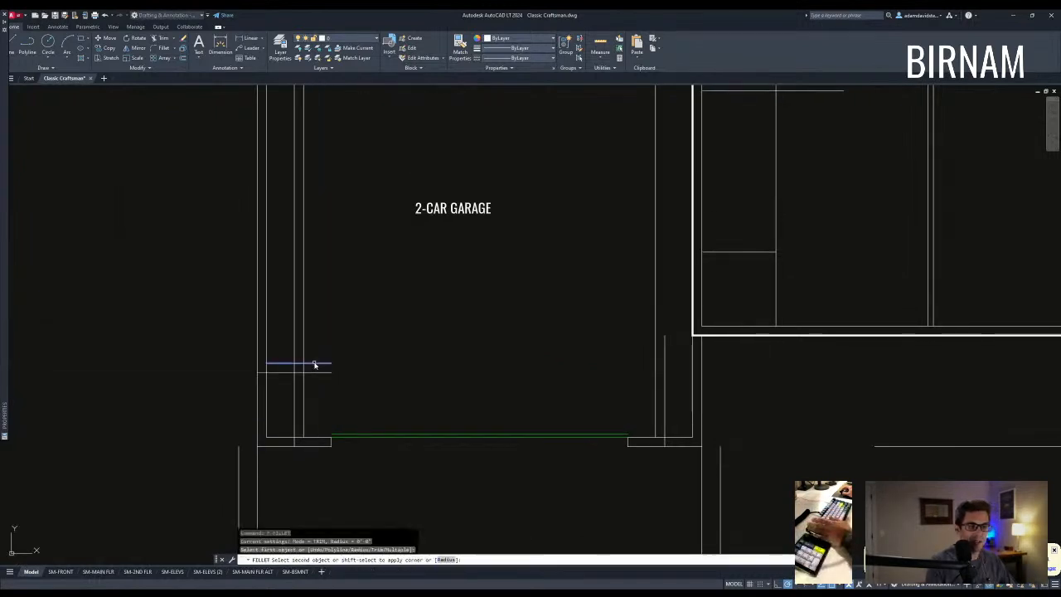
click(302, 358)
key(space)
click(308, 374)
key(space)
scroll(393, 398, down, 2)
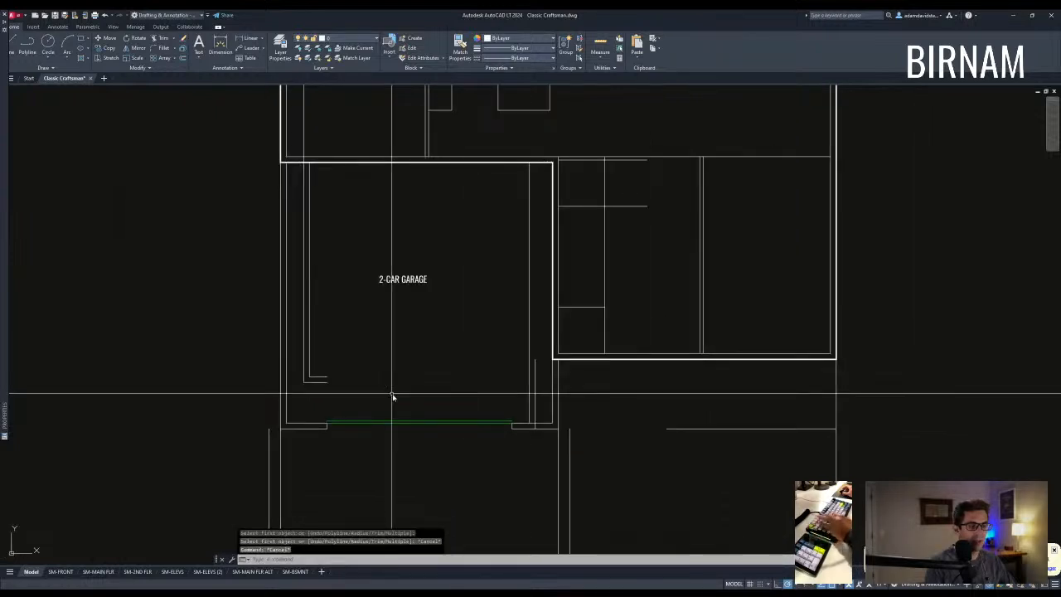
Fillet the copied front wall lines with the inset right wall lines to close the opposite corner.
click(530, 349)
key(space)
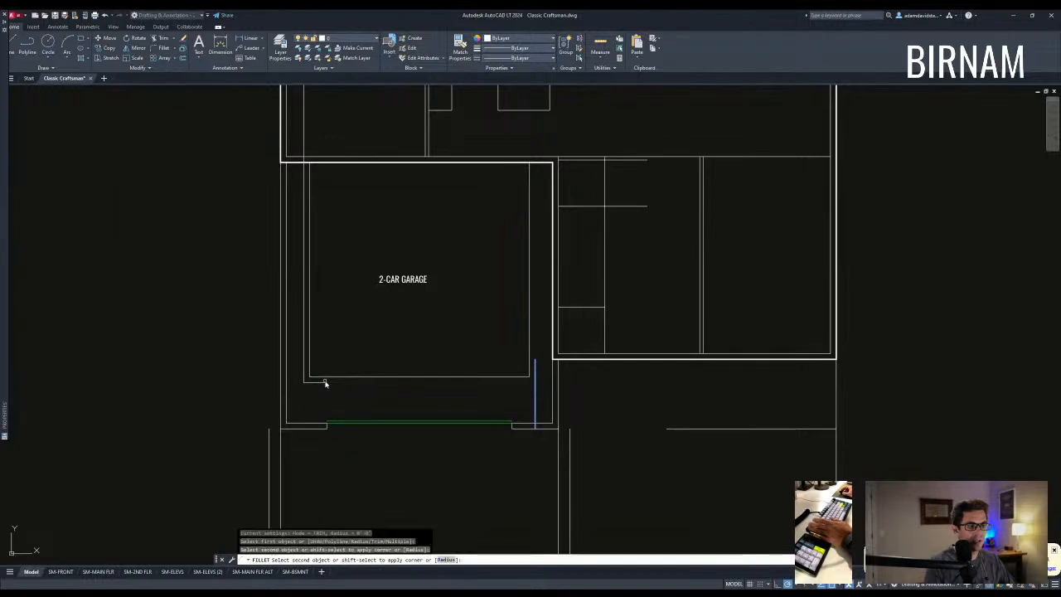
key(Escape)
key(Escape)
click(268, 392)
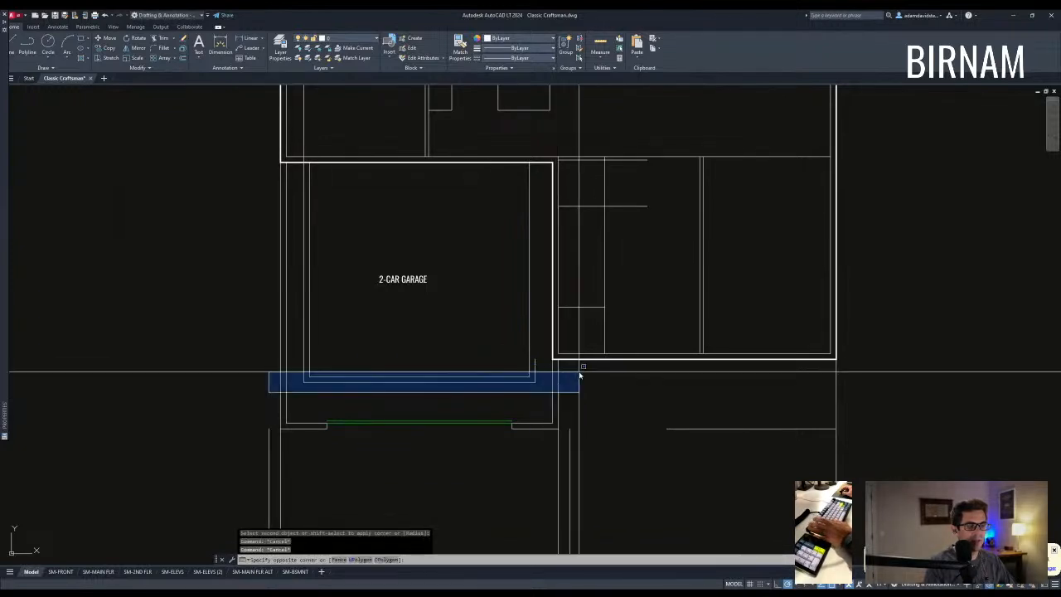
key(Escape)
Measure the distance from the inset front wall to the wall behind the garage.
scroll(403, 415, down, 2)
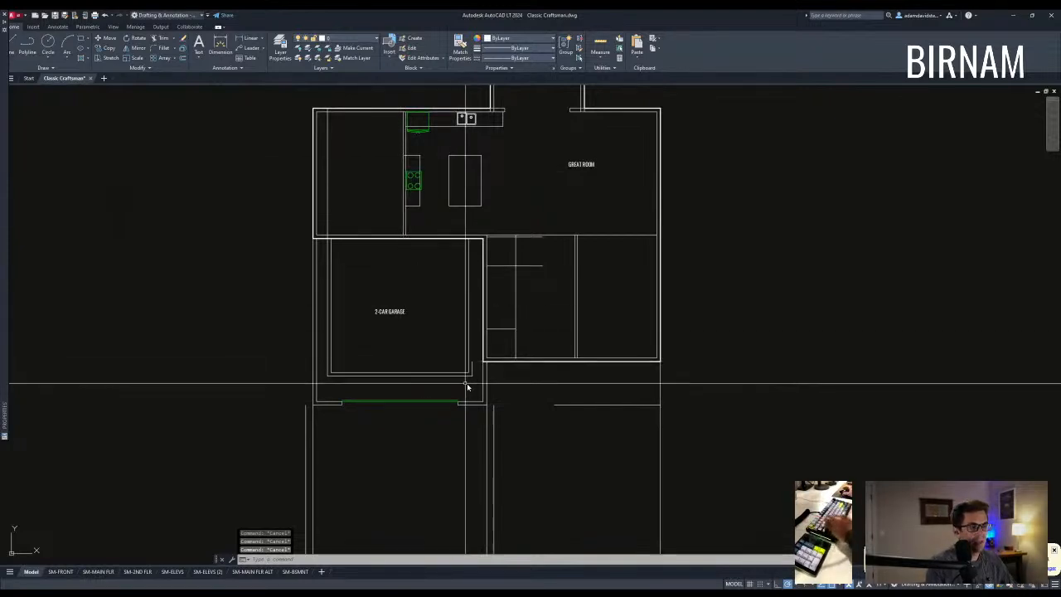
text(di)
key(Return)
click(415, 371)
click(401, 243)
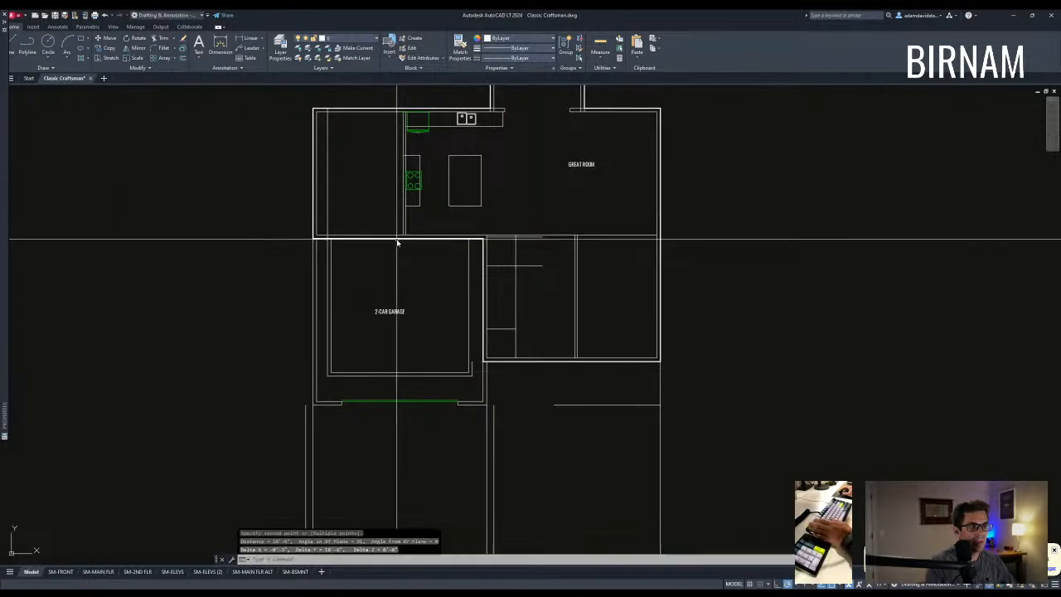
Stretch the inset front wall straight up toward the rear of the garage, keeping its corners attached to the side walls.
scroll(473, 365, up, 2)
text(st)
key(Return)
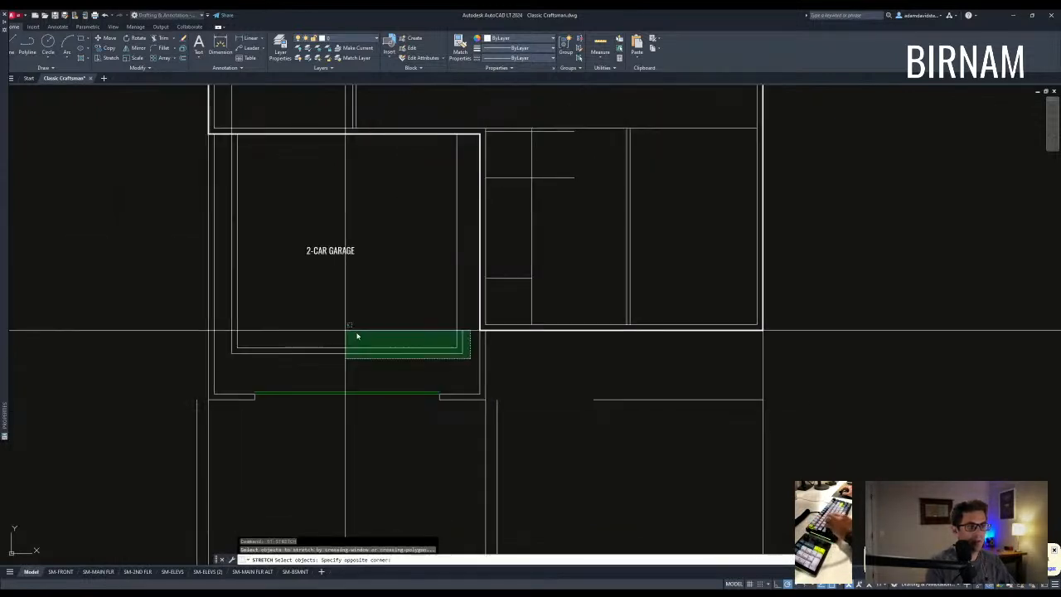
click(209, 347)
key(Return)
click(316, 325)
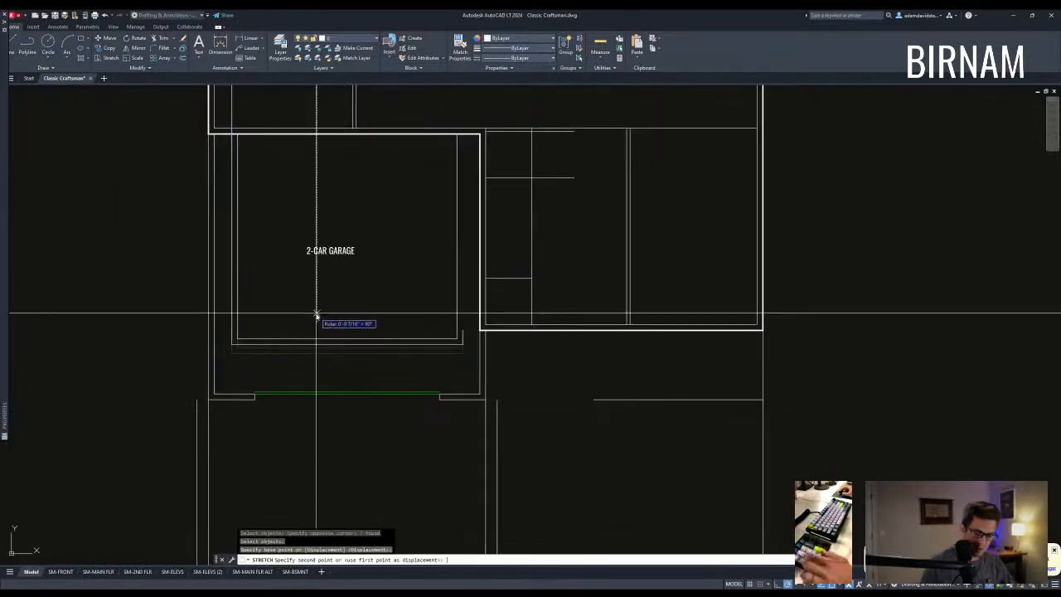
click(316, 315)
text(l)
key(Return)
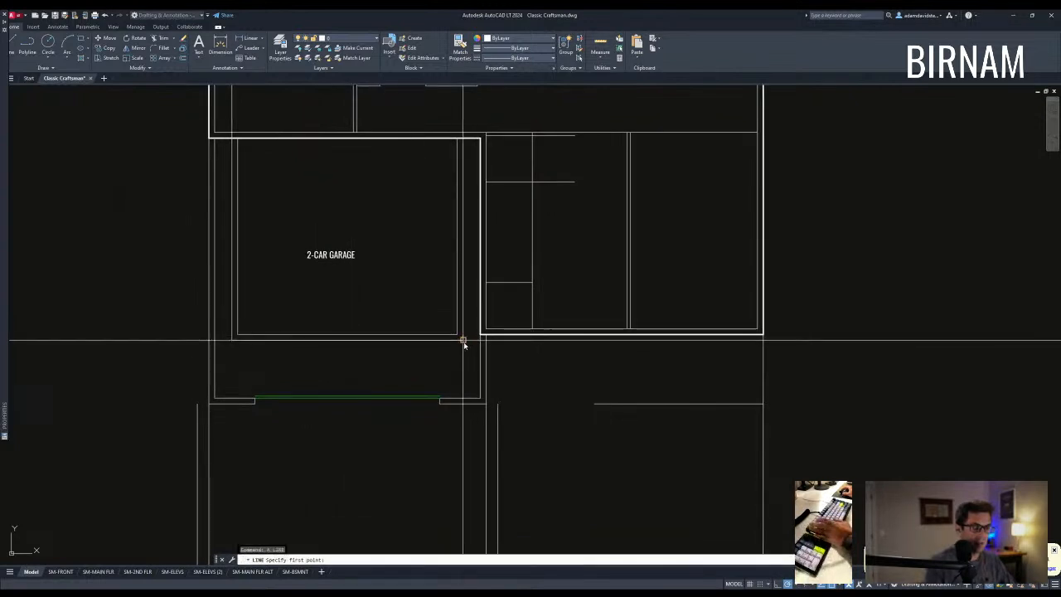
key(Escape)
scroll(497, 339, down, 5)
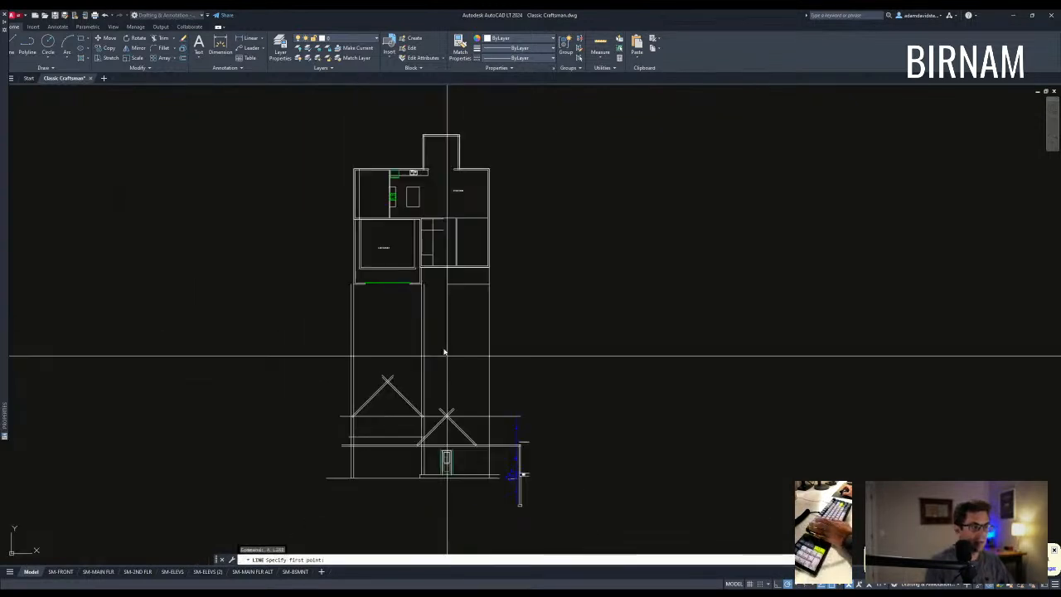
scroll(440, 446, up, 2)
key(Escape)
middle_drag(445, 279, 416, 427)
scroll(364, 228, up, 1)
scroll(406, 399, up, 1)
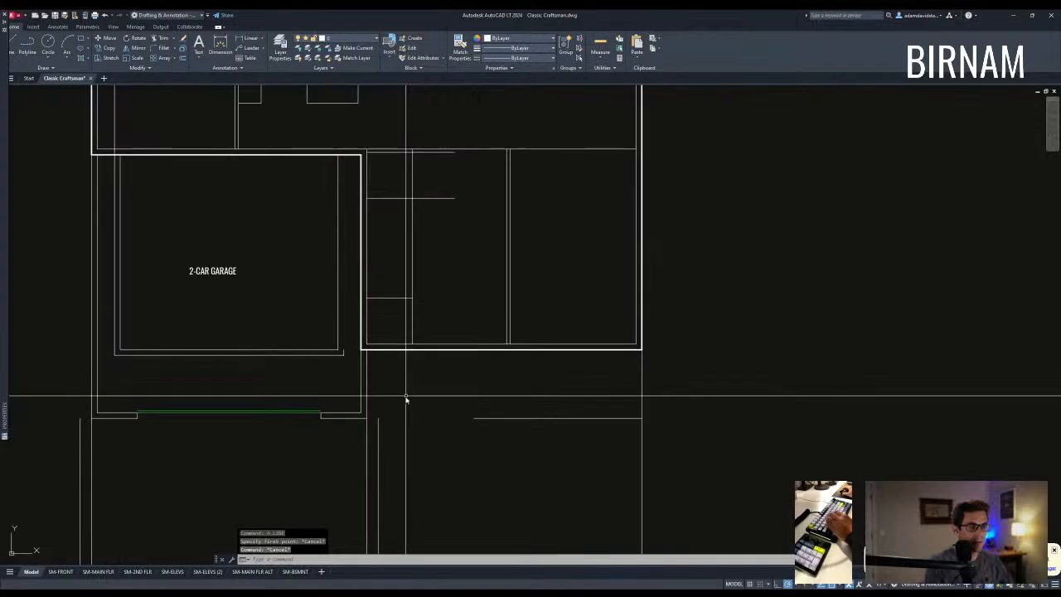
Stretch the front wall of the rooms beside the garage back toward the house in the floor plan.
middle_drag(423, 383, 374, 444)
text(s)
key(Return)
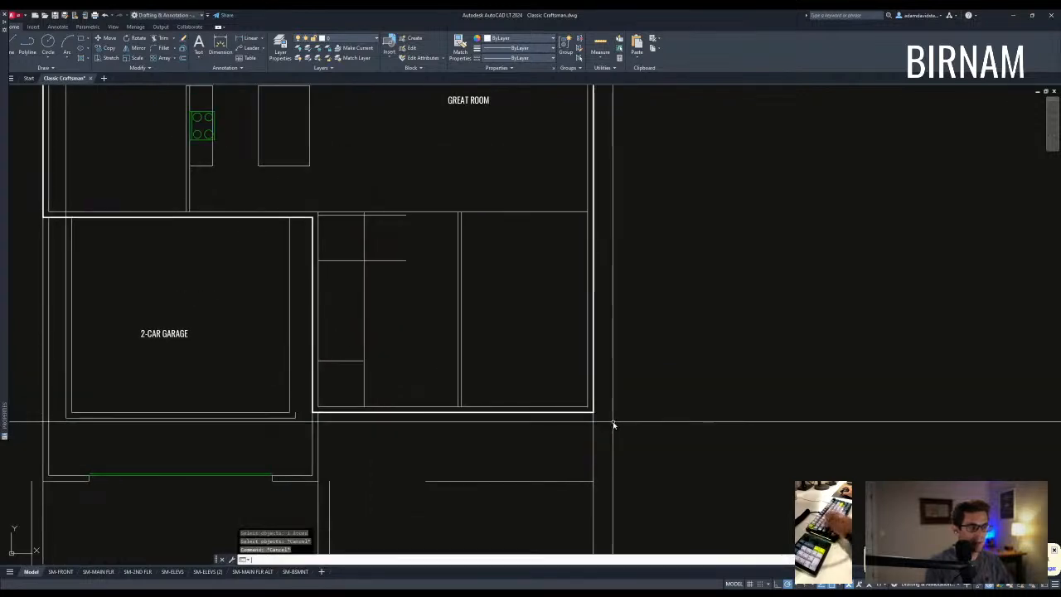
click(633, 426)
click(307, 348)
key(Return)
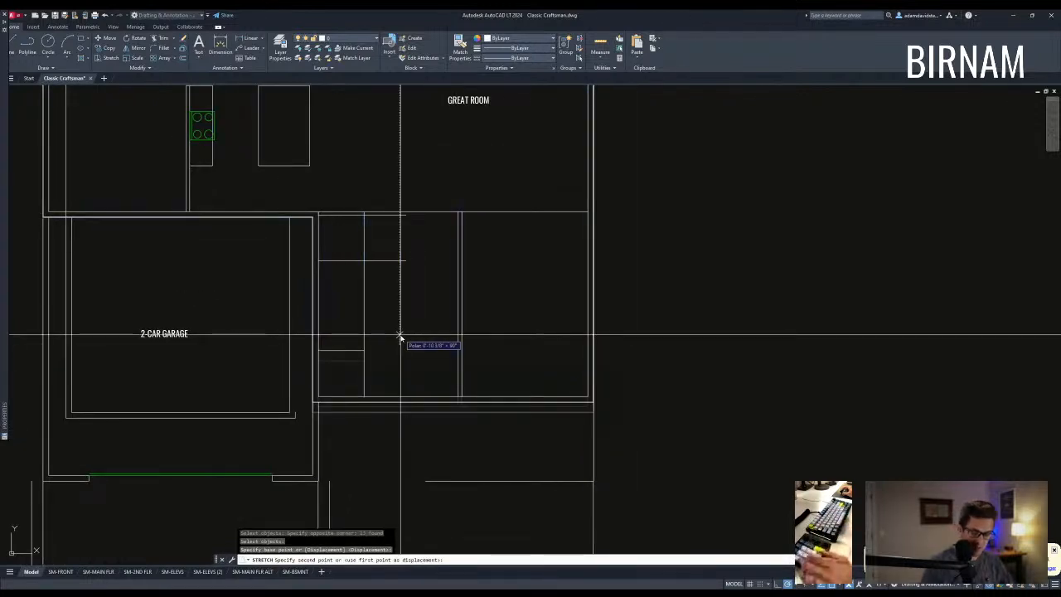
key(Escape)
key(Escape)
key(Escape)
scroll(401, 339, down, 4)
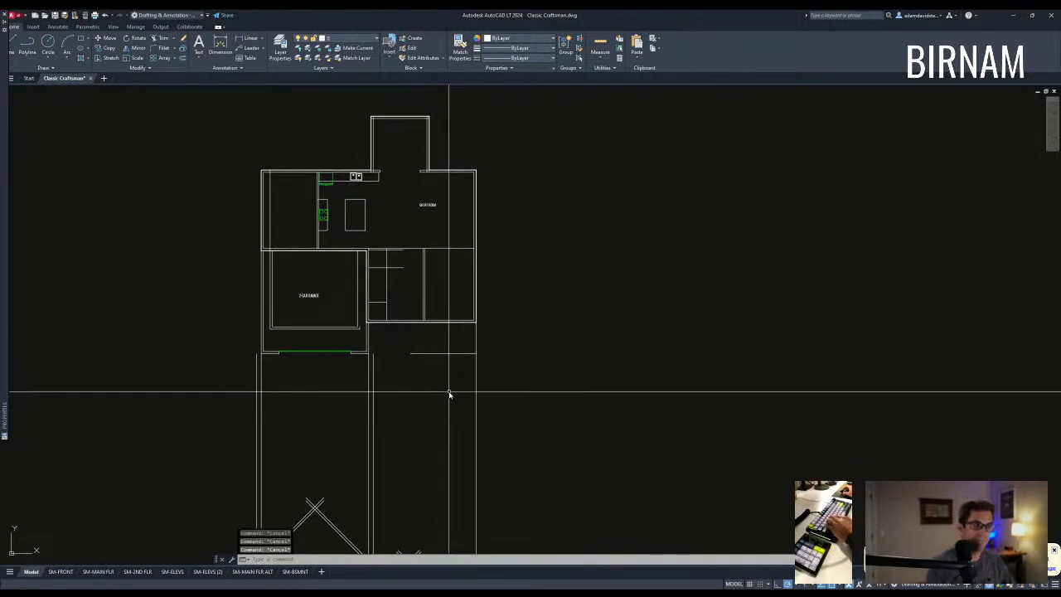
Draw two vertical projection lines from the sides of the inset outline in the garage down to the elevation's horizontal floor line.
mouse_move(412, 479)
middle_down()
mouse_move(419, 359)
mouse_move(409, 300)
middle_up()
key(Escape)
middle_drag(339, 277, 351, 310)
text(l)
key(space)
click(277, 204)
click(277, 470)
key(Escape)
text(a)
key(space)
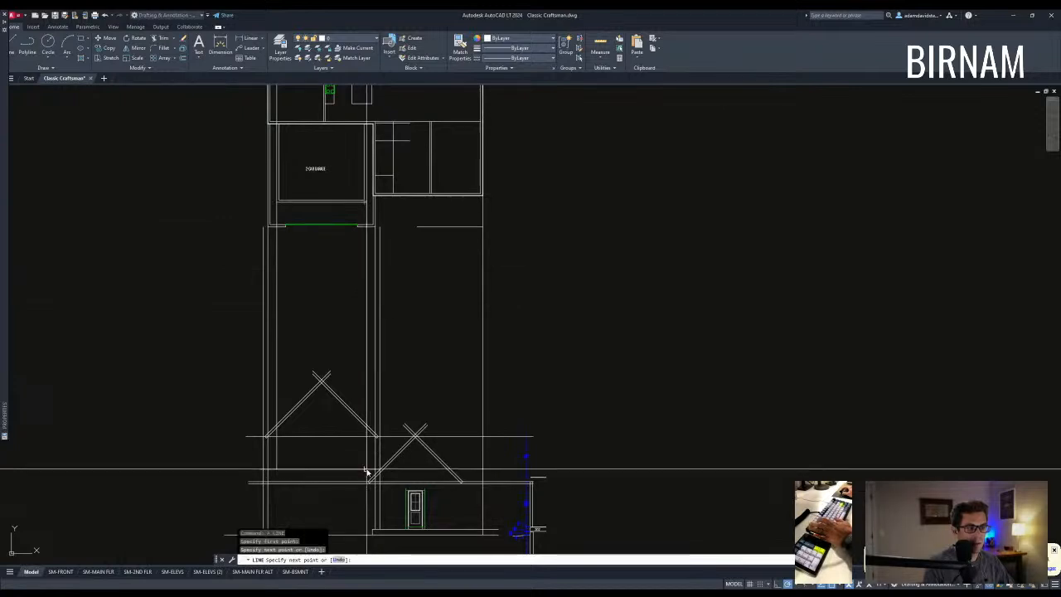
key(Escape)
key(Escape)
Move the right rafter of the large garage gable horizontally inward.
scroll(361, 441, up, 4)
middle_drag(353, 434, 386, 422)
scroll(324, 442, down, 2)
middle_drag(228, 472, 251, 461)
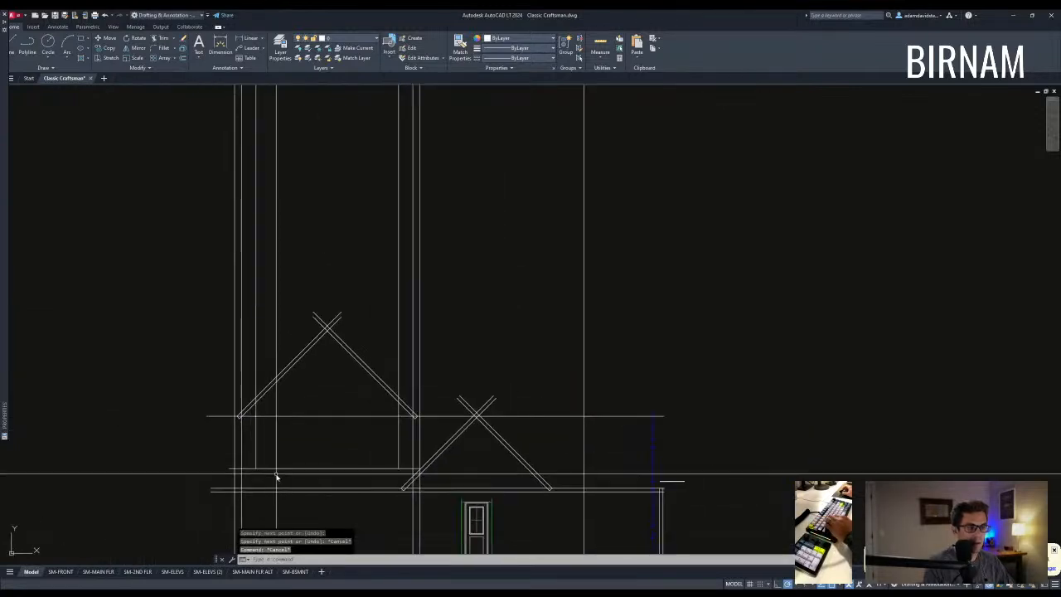
scroll(332, 407, up, 2)
click(268, 453)
click(497, 244)
text(e)
key(Escape)
click(439, 426)
click(500, 374)
click(404, 363)
click(390, 333)
click(357, 351)
text(v)
key(space)
click(408, 292)
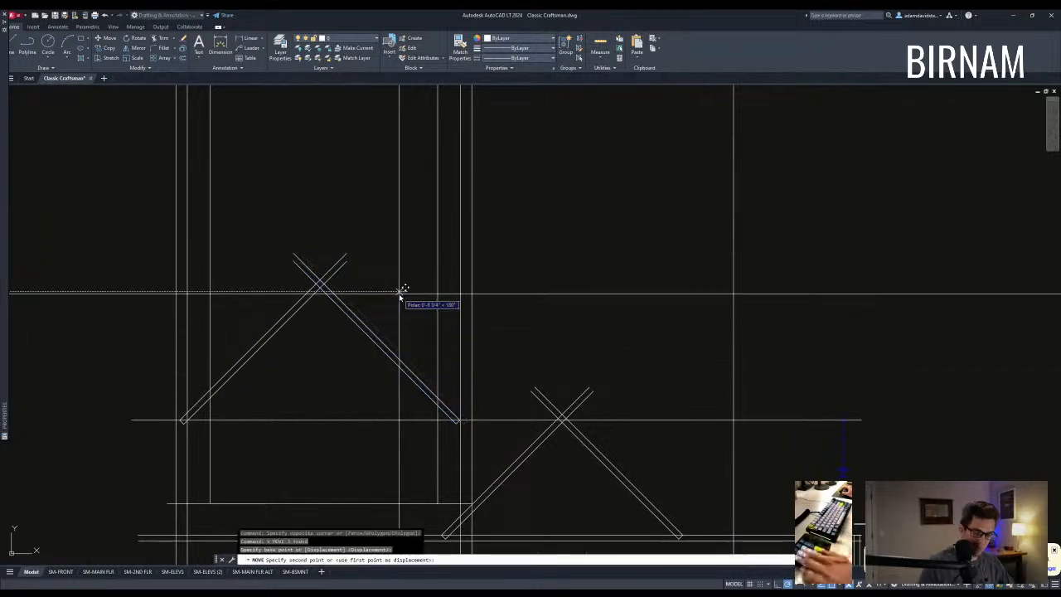
middle_drag(372, 401, 403, 396)
key(Escape)
key(Escape)
Move the left rafter of the large garage gable 12 inches horizontally inward.
click(235, 398)
click(330, 354)
click(300, 310)
text(v)
key(space)
click(317, 373)
key(Return)
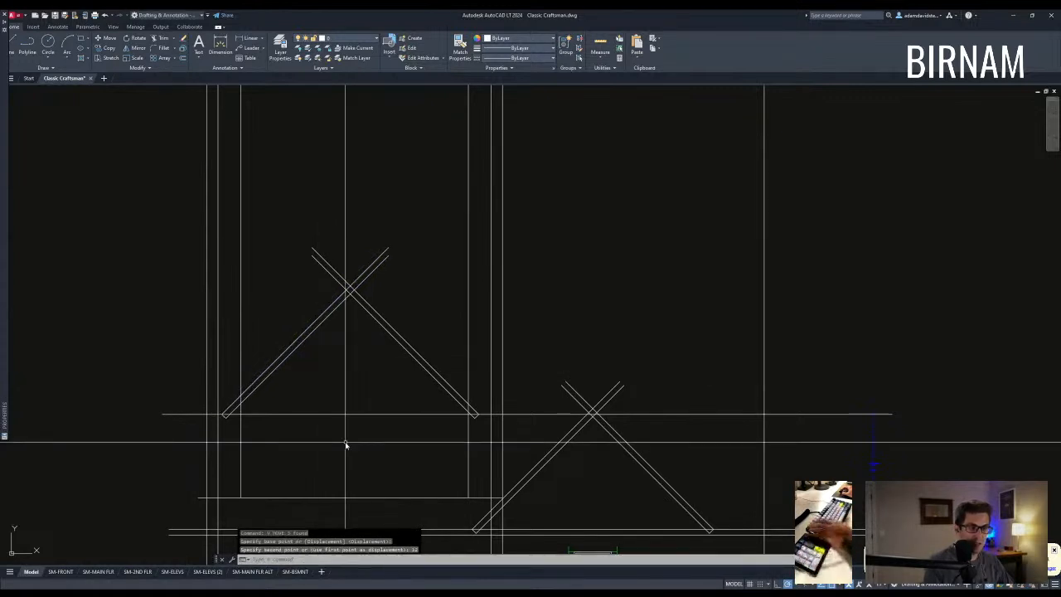
scroll(348, 385, down, 1)
key(Escape)
Erase the right rafter of the large garage gable.
scroll(346, 420, up, 1)
click(320, 438)
click(368, 302)
click(478, 394)
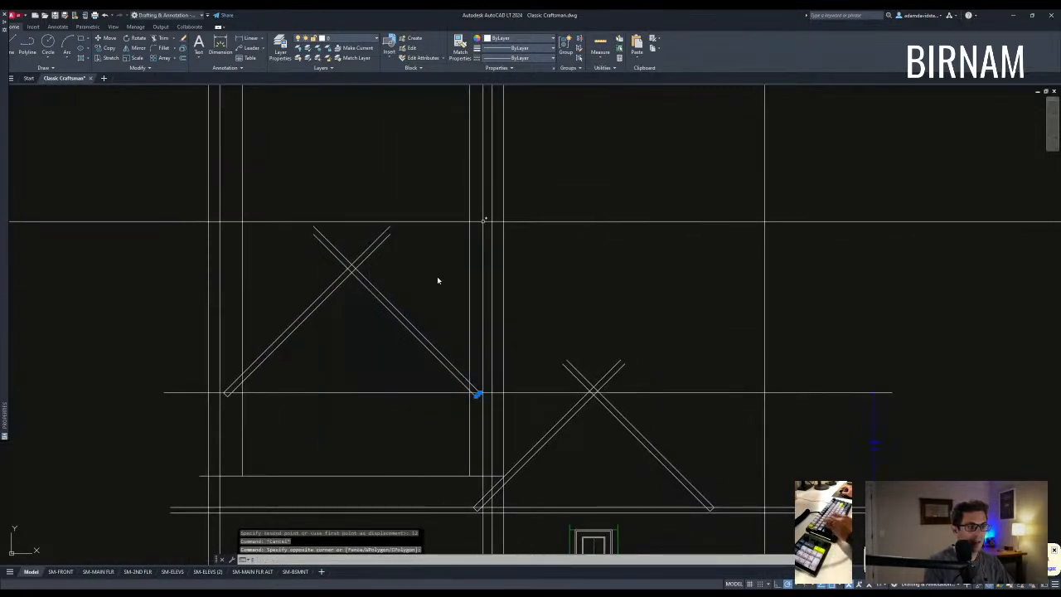
click(427, 310)
key(Delete)
Mirror the large gable's left rafter about the vertical centreline of the garage door, keeping the source lines.
click(274, 314)
click(163, 415)
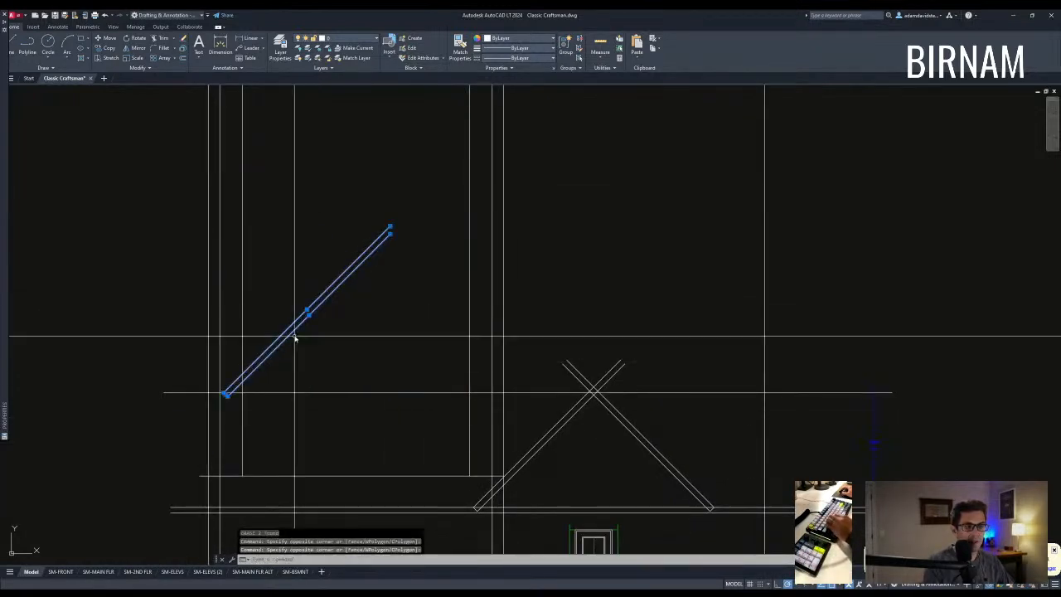
click(208, 455)
scroll(288, 433, down, 2)
click(306, 109)
click(307, 156)
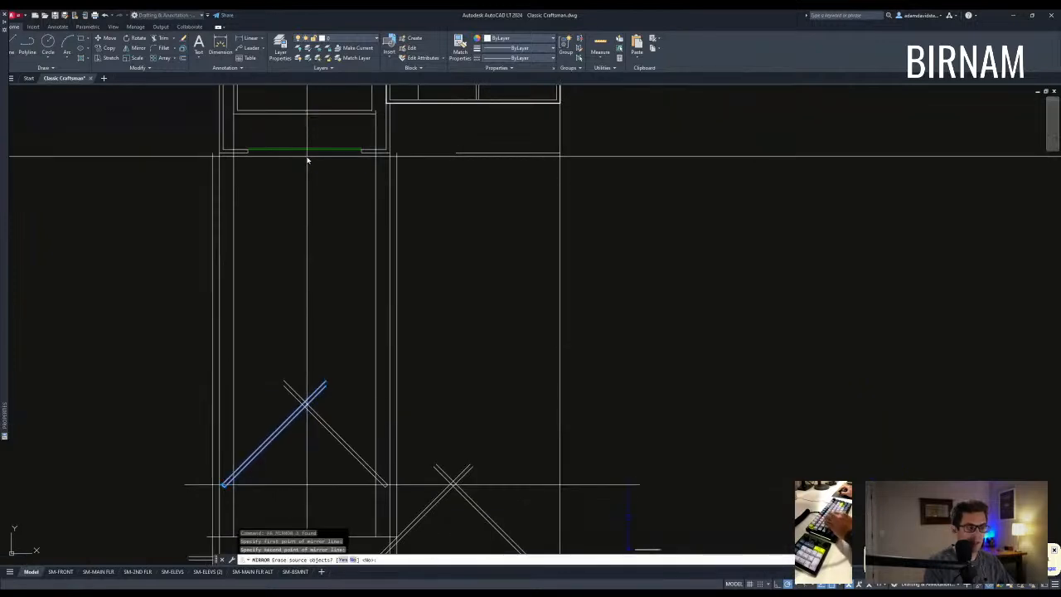
key(Return)
Fillet the rafter lines of the large gable with zero radius so they meet at the peak.
text(f)
key(space)
middle_drag(324, 409, 307, 331)
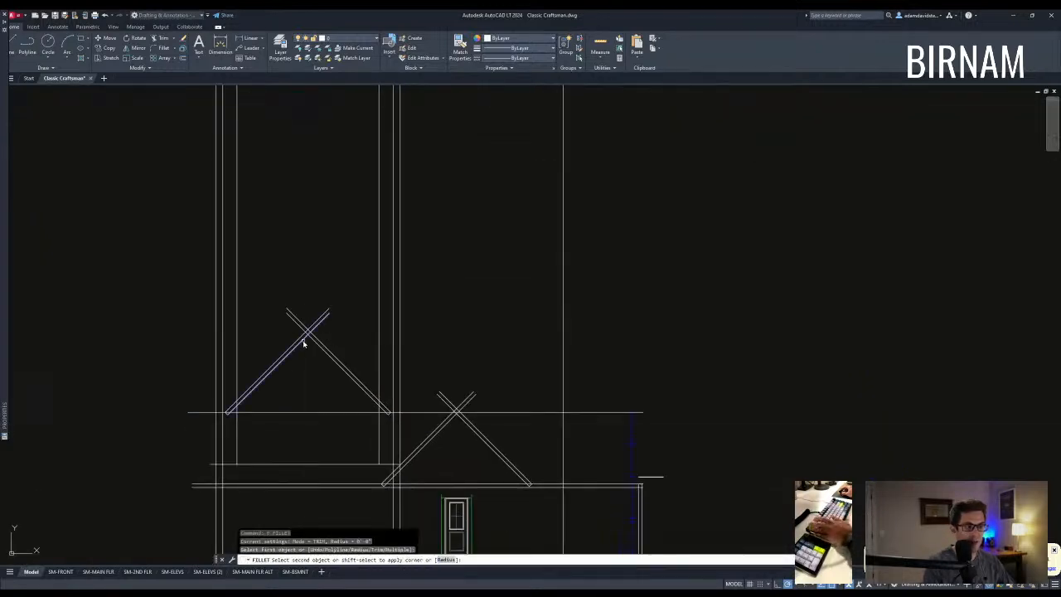
click(316, 336)
Trim the two upper-floor wall lines to the underside of the large gable's rafters.
text(tr)
key(space)
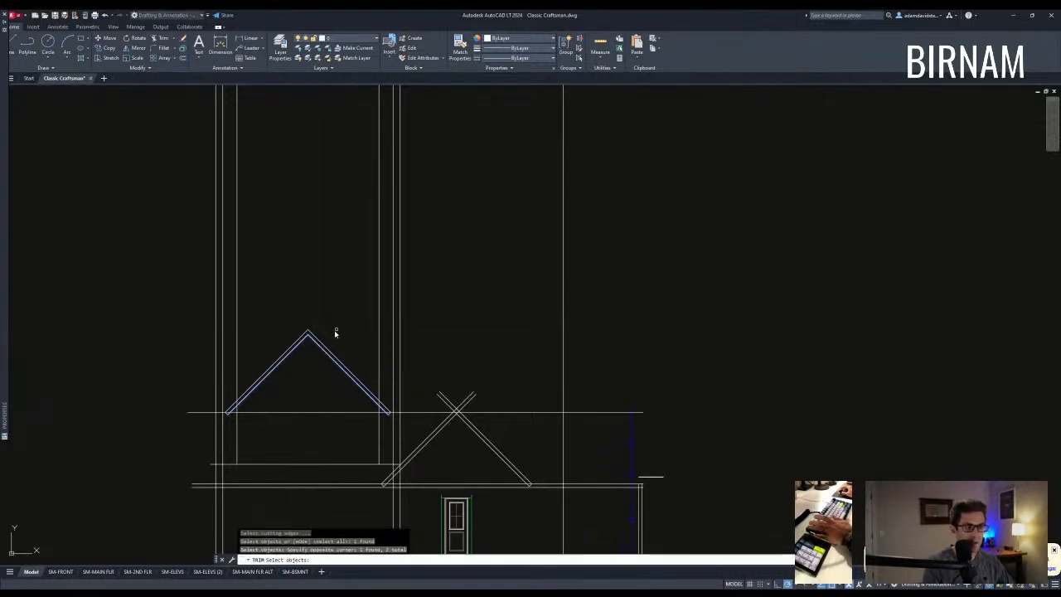
key(Escape)
key(Escape)
scroll(346, 367, down, 3)
scroll(334, 356, up, 5)
Trim away the horizontal eave line to the left of the large gable's right rafter end.
text(tr)
key(space)
scroll(369, 345, up, 3)
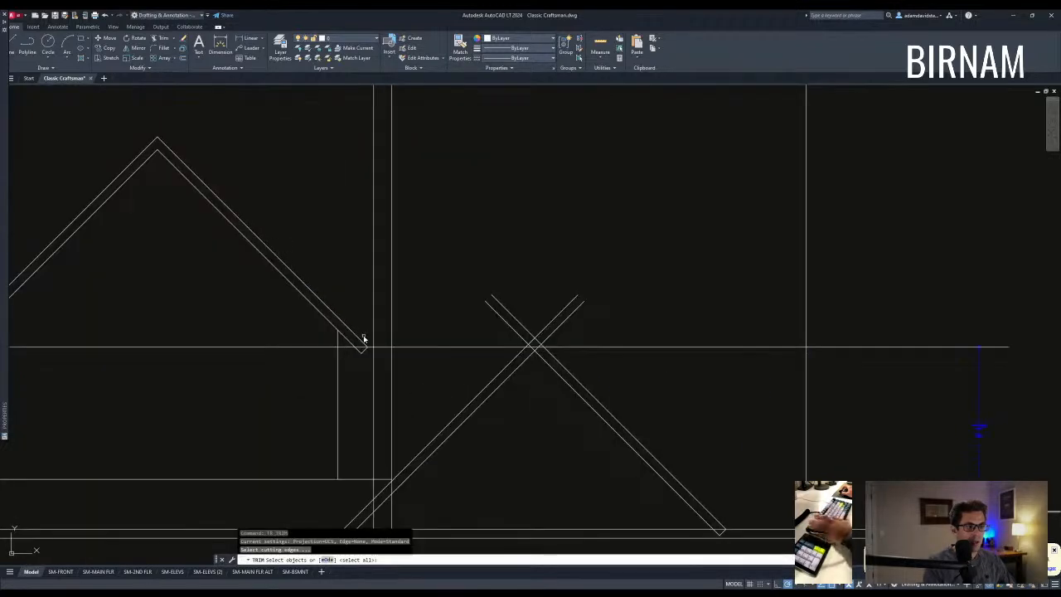
key(Escape)
Fillet the crossing rafter lines of the small gable above the door so they meet at the peak.
scroll(340, 403, down, 5)
scroll(396, 372, up, 5)
click(398, 319)
key(space)
key(Escape)
scroll(379, 317, down, 4)
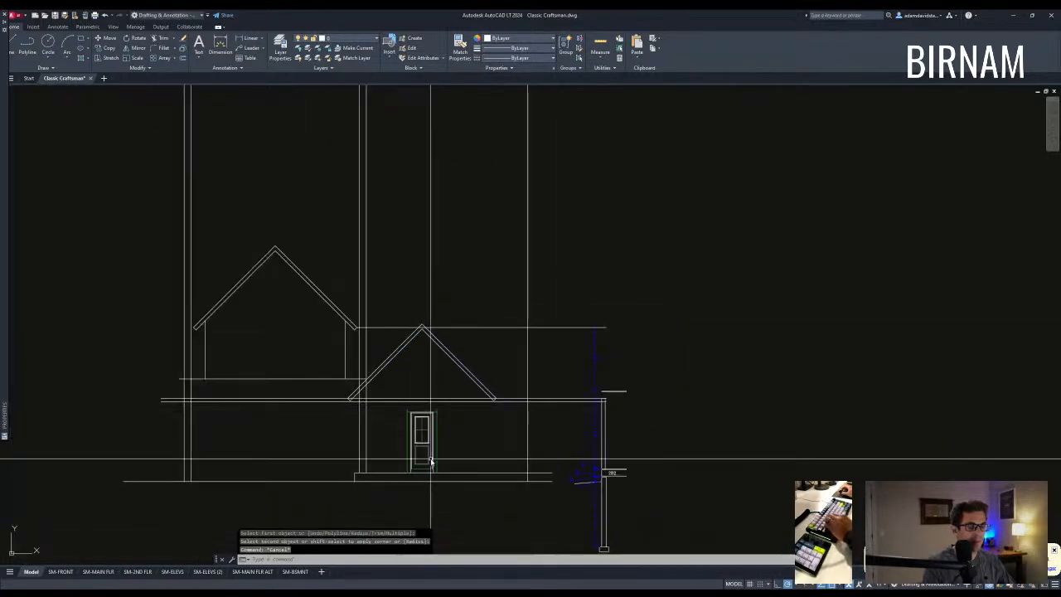
Trim the horizontal double lines behind the small gable back to the garage's right wall line.
scroll(365, 423, up, 2)
text(tr)
scroll(422, 398, up, 2)
key(space)
click(426, 409)
click(374, 345)
key(space)
click(485, 346)
key(Escape)
key(Escape)
scroll(440, 403, down, 5)
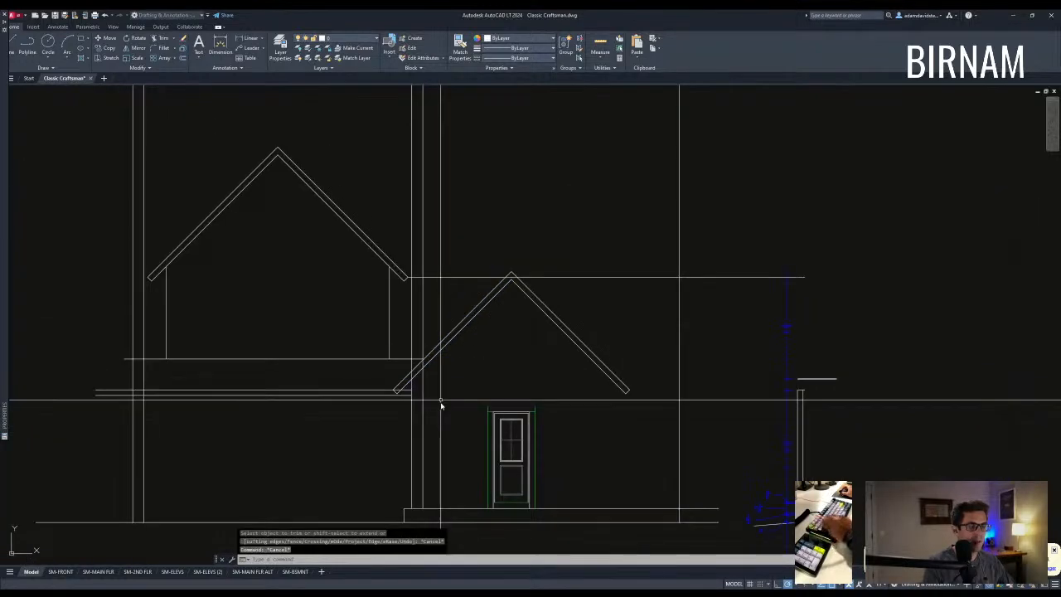
Erase the outer vertical projection line on the right side of the garage.
scroll(432, 404, up, 2)
middle_drag(393, 331, 401, 357)
scroll(401, 358, down, 2)
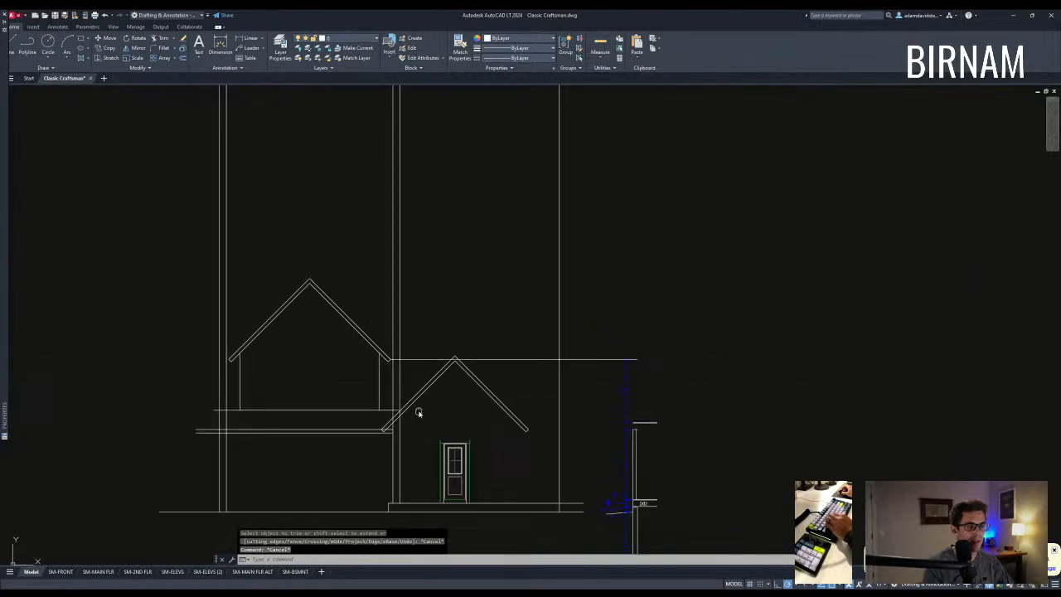
scroll(420, 419, down, 3)
scroll(421, 427, up, 5)
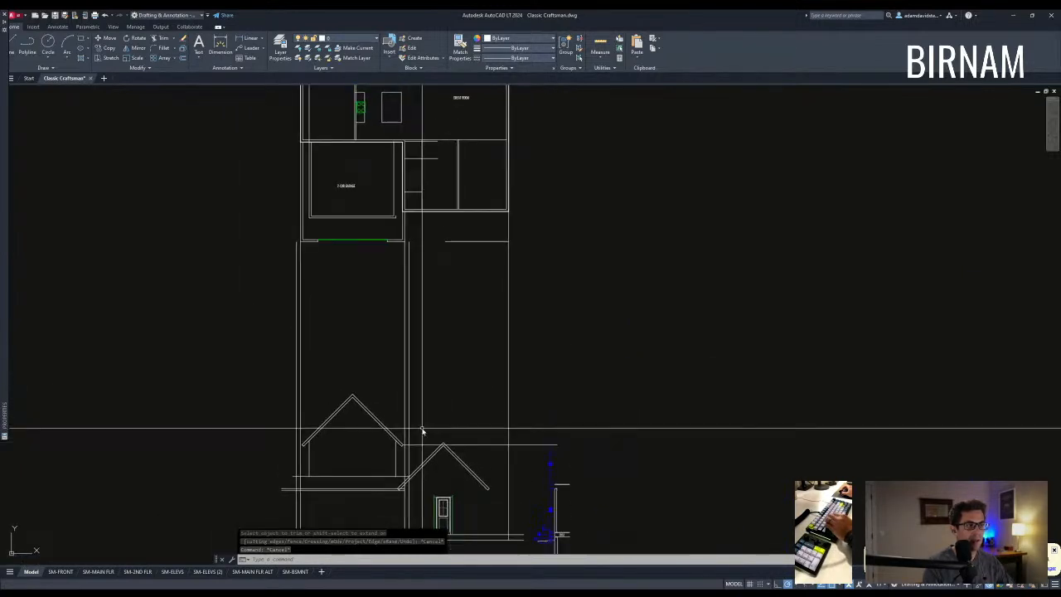
click(413, 410)
click(390, 382)
key(e)
key(space)
middle_drag(427, 407, 423, 345)
key(Escape)
Trim the garage's right wall line above the horizontal double lines in the elevation.
middle_drag(401, 484, 400, 376)
scroll(400, 376, up, 2)
middle_drag(399, 458, 396, 358)
scroll(396, 386, down, 2)
scroll(397, 394, down, 2)
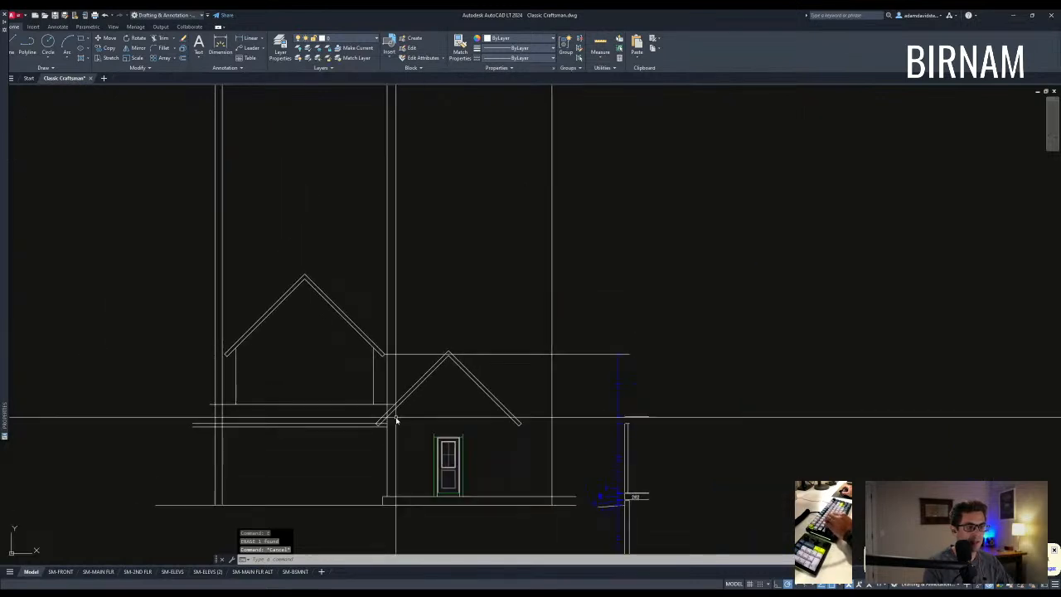
scroll(403, 413, up, 2)
scroll(376, 485, up, 3)
text(tr)
key(space)
click(383, 319)
click(359, 327)
click(412, 459)
key(Escape)
middle_drag(390, 442, 389, 444)
text(tr)
key(space)
click(370, 432)
key(Escape)
scroll(380, 347, down, 6)
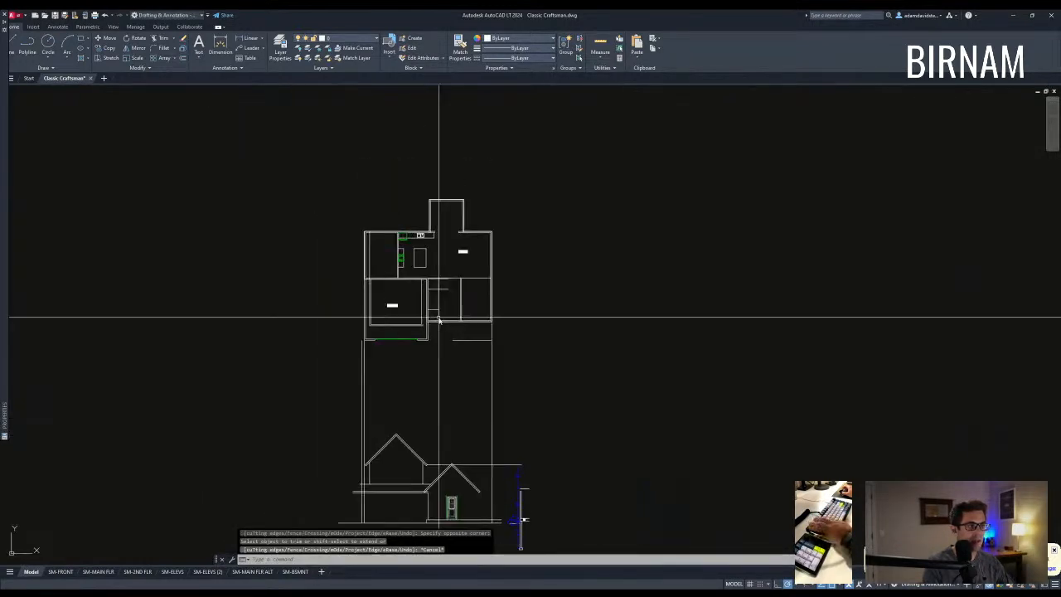
scroll(440, 320, up, 4)
text(l)
key(space)
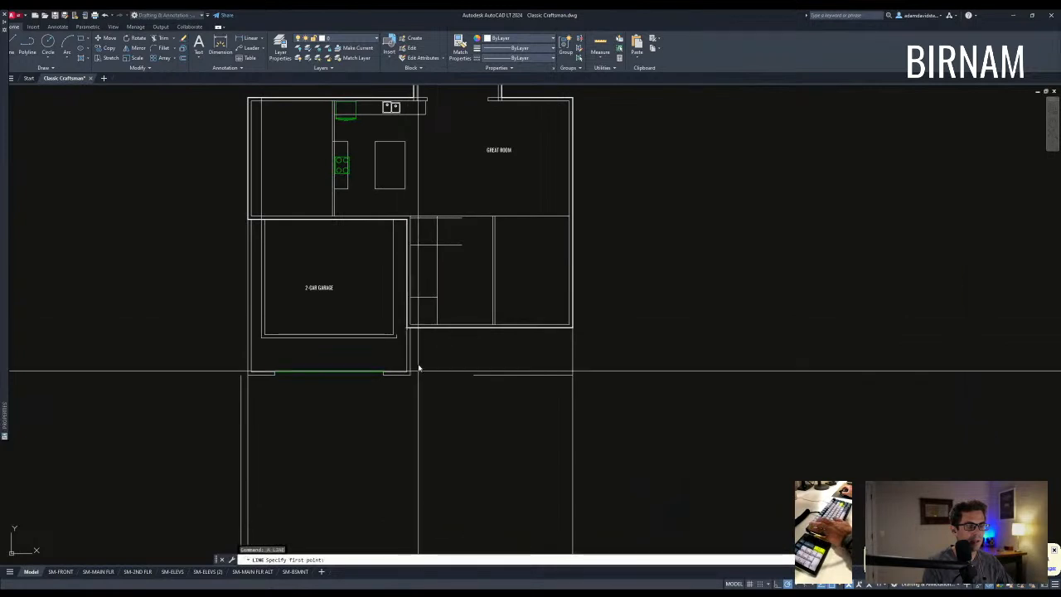
scroll(411, 375, down, 4)
scroll(390, 440, up, 4)
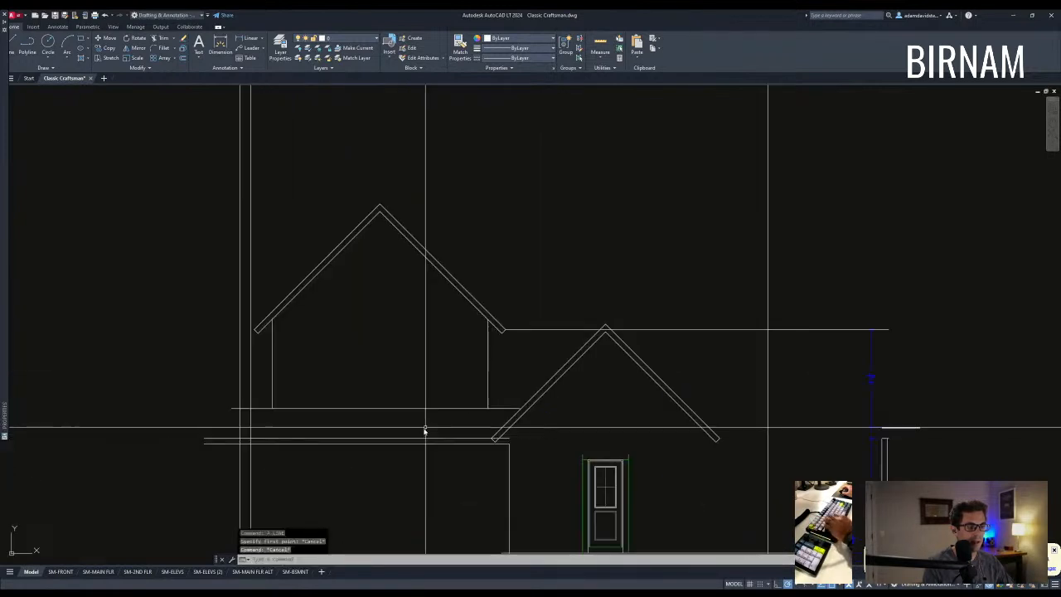
Draw a short horizontal line from the upper-floor right wall across to the small gable's left rafter.
scroll(471, 397, up, 2)
click(474, 397)
click(563, 398)
key(Escape)
Trim away the upper-floor base line between the upper right wall and the small gable.
scroll(524, 426, up, 1)
text(tr)
key(space)
click(504, 428)
click(444, 355)
key(Escape)
scroll(458, 375, down, 5)
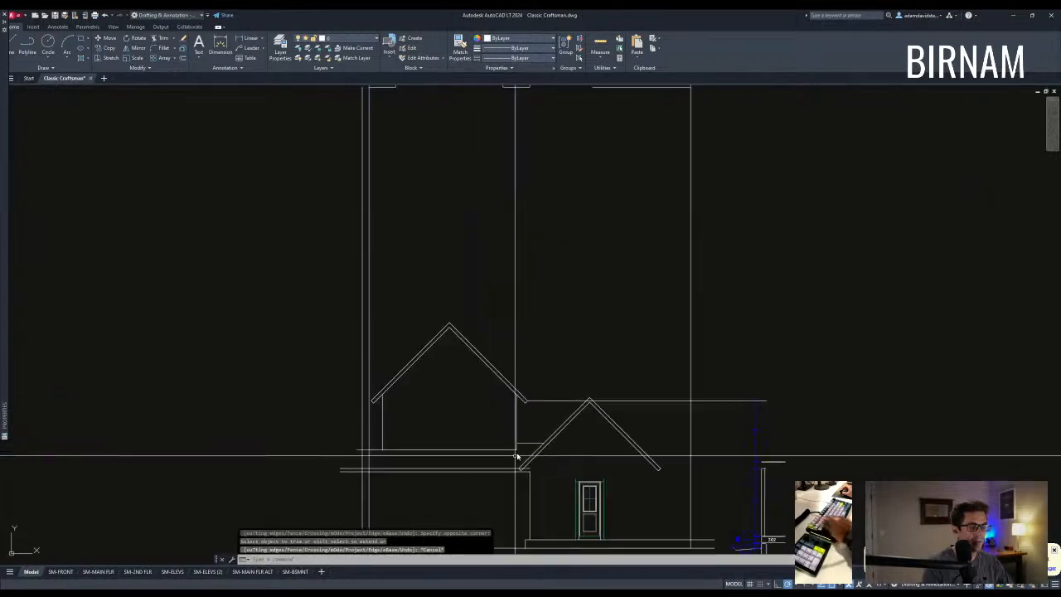
Offset the horizontal line at the small gable's peak downward by 6 inches.
text(o)
key(space)
text(6)
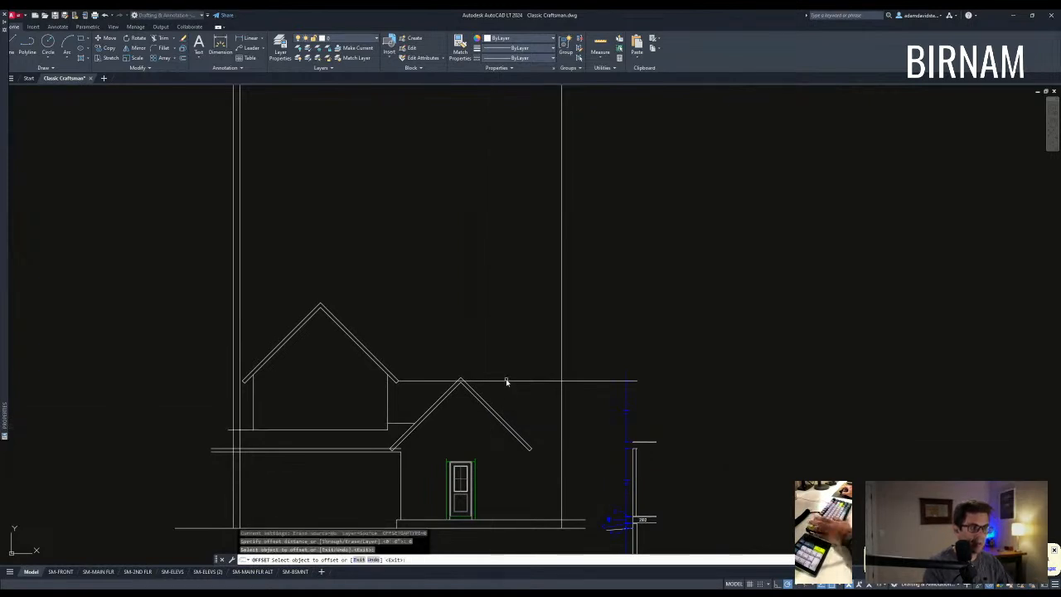
click(508, 383)
scroll(490, 414, down, 3)
key(Escape)
key(Escape)
scroll(471, 418, up, 3)
key(Escape)
Move the small gable's rafter lines straight down 12 inches.
middle_drag(473, 418, 395, 397)
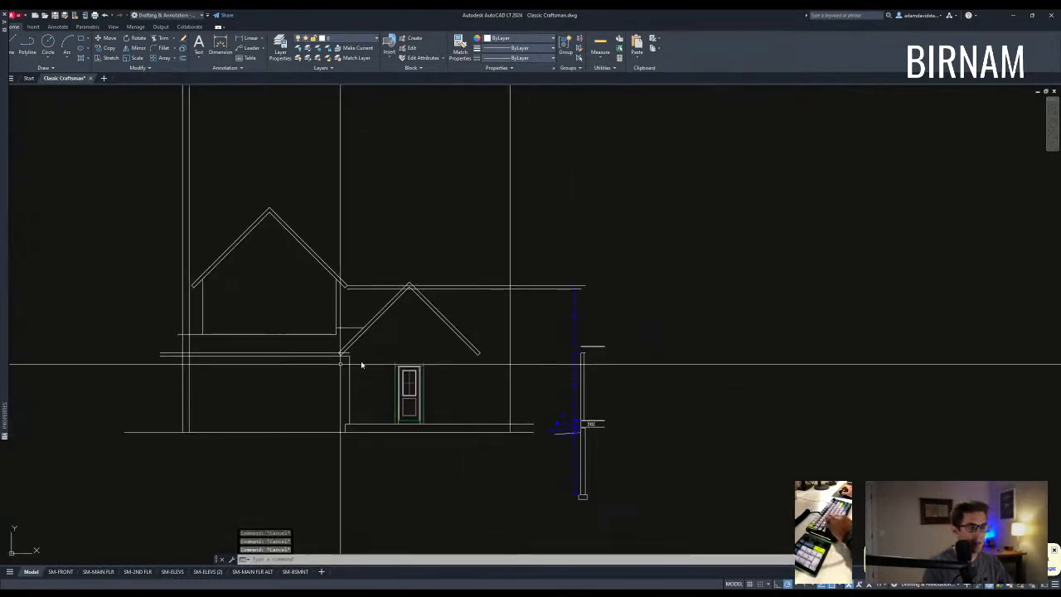
click(365, 340)
click(404, 331)
click(388, 297)
click(502, 366)
click(451, 321)
text(v)
key(space)
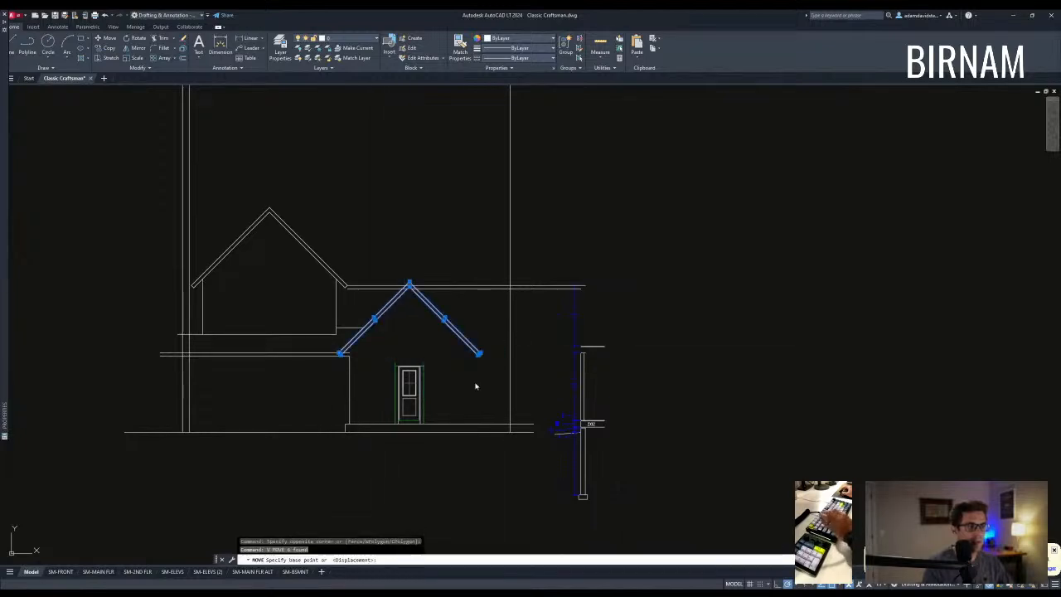
click(475, 383)
text(12)
key(space)
middle_drag(462, 422, 467, 440)
key(Escape)
key(Escape)
Move the large upper gable's rafter lines straight down 12 inches.
scroll(474, 424, down, 2)
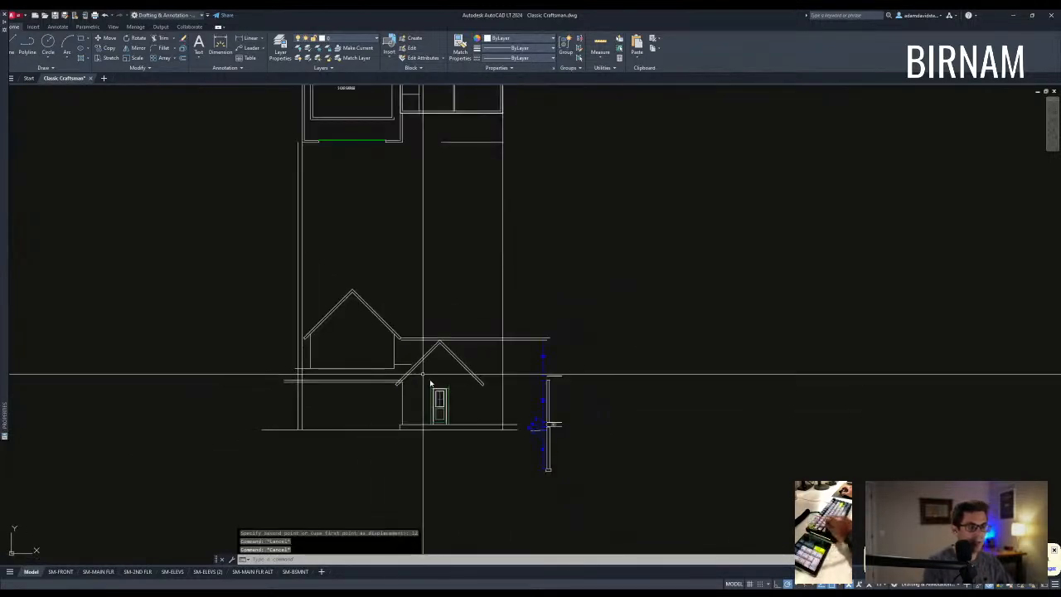
scroll(311, 315, up, 4)
click(272, 389)
click(483, 297)
text(v)
key(space)
click(571, 225)
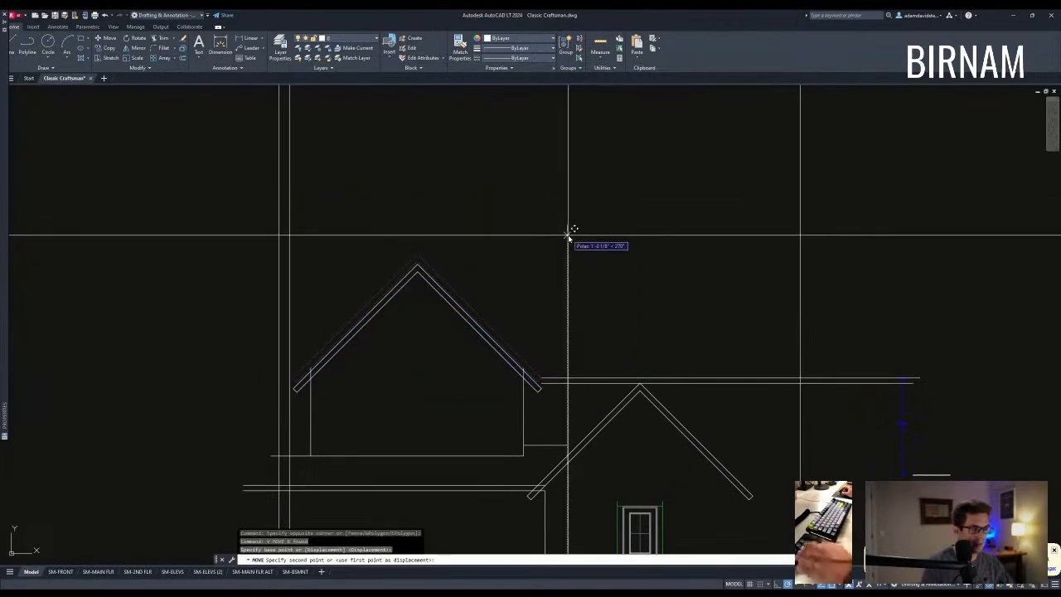
text(12)
key(space)
key(Escape)
key(Escape)
Mirror the porch's left wall line about the small gable's vertical centreline, keeping the original.
scroll(599, 379, down, 3)
scroll(445, 386, up, 3)
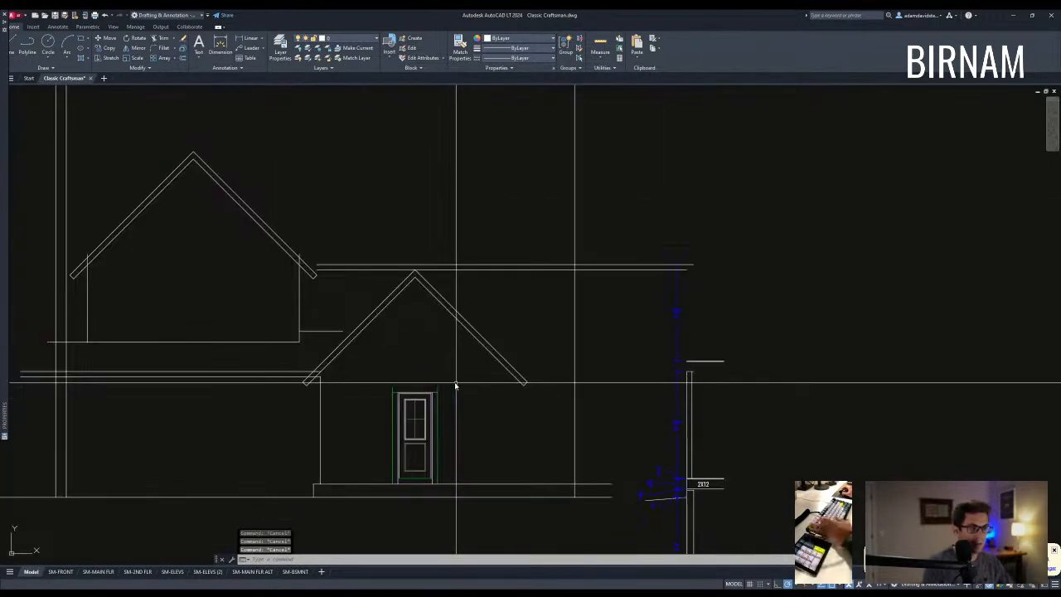
click(283, 425)
text(mi)
key(space)
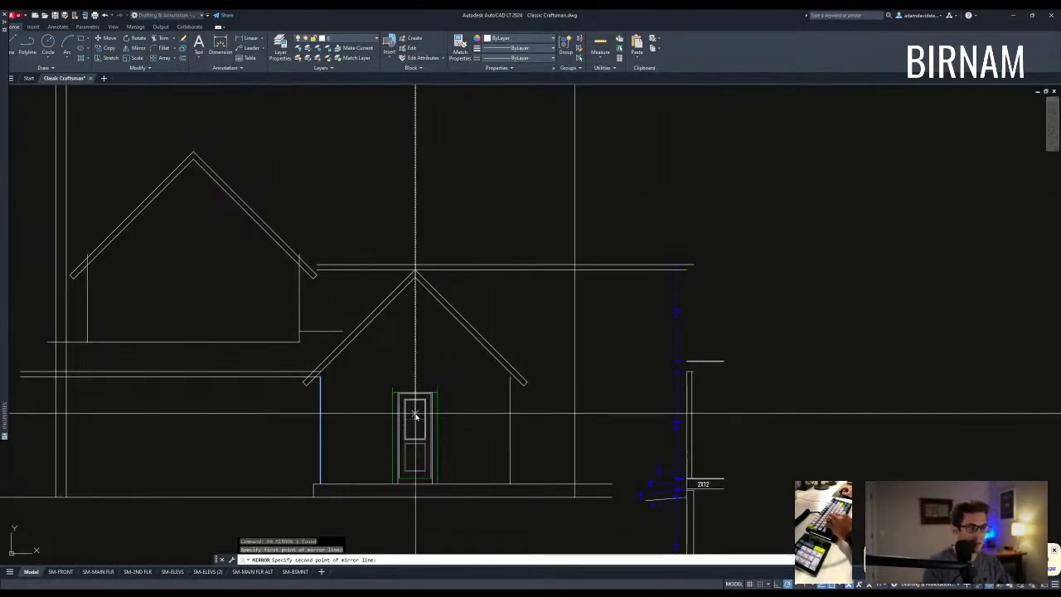
key(space)
middle_drag(507, 426, 492, 418)
key(Escape)
key(Escape)
Draw a horizontal line across the small gable to its right rafter, level with the short line beside the upper wall.
text(a)
key(space)
key(Escape)
middle_drag(421, 357, 402, 414)
scroll(421, 423, down, 2)
scroll(394, 371, down, 1)
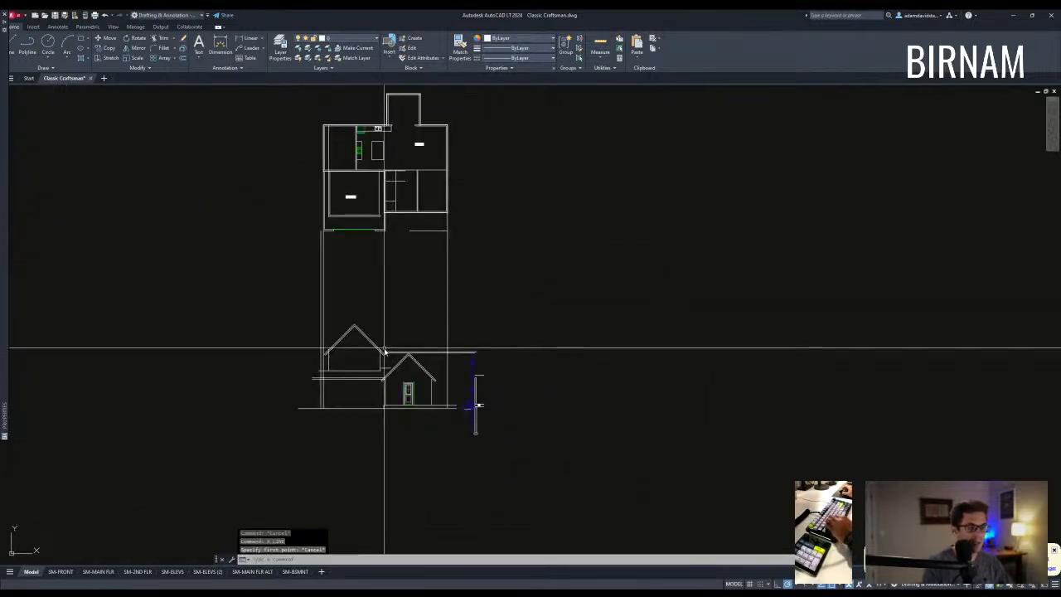
scroll(409, 371, up, 2)
key(Escape)
text(l)
key(space)
click(437, 363)
key(Escape)
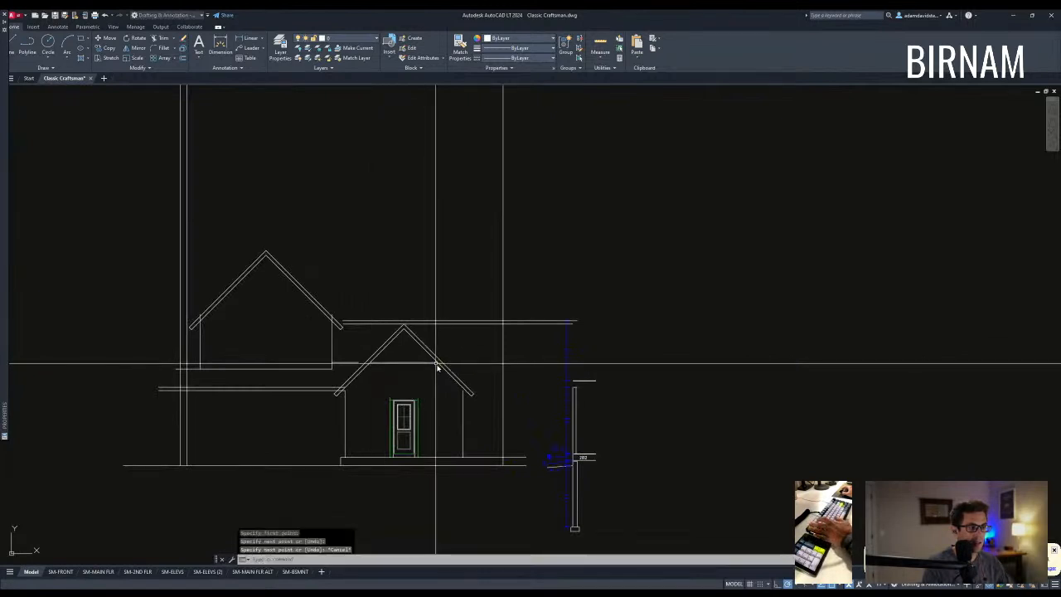
Draw a horizontal line joining the tops of the two wall lines below the small gable.
scroll(470, 413, up, 2)
text(a)
key(space)
click(269, 378)
key(Escape)
Erase the horizontal line crossing the middle of the small gable.
click(378, 344)
click(354, 313)
text(e)
key(space)
key(Escape)
Offset the porch's wall-top line up 12 inches and draw a vertical line from its midpoint to the gable's inner peak.
middle_drag(377, 349, 376, 355)
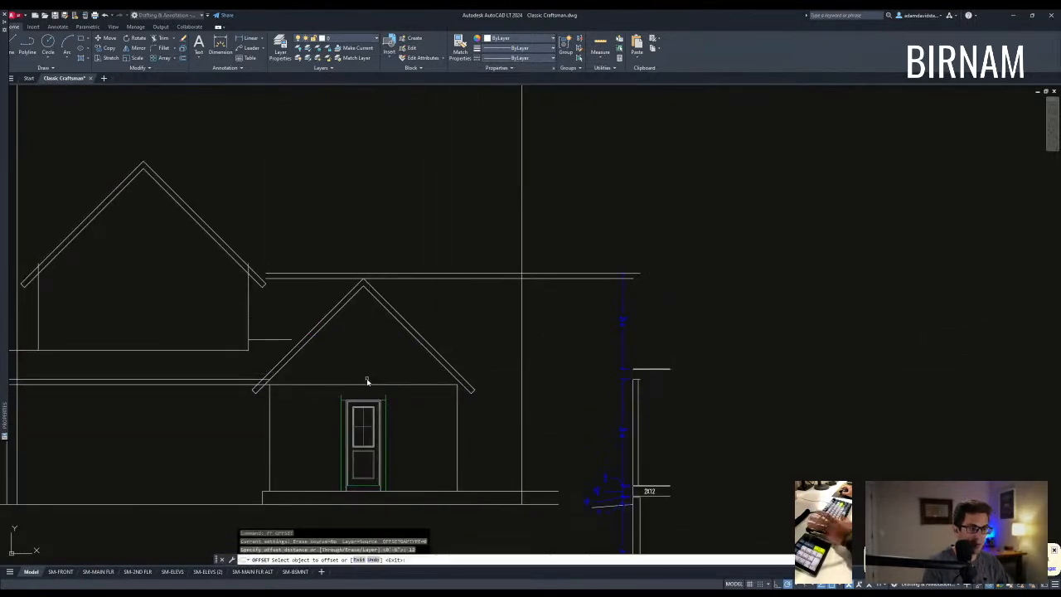
key(Escape)
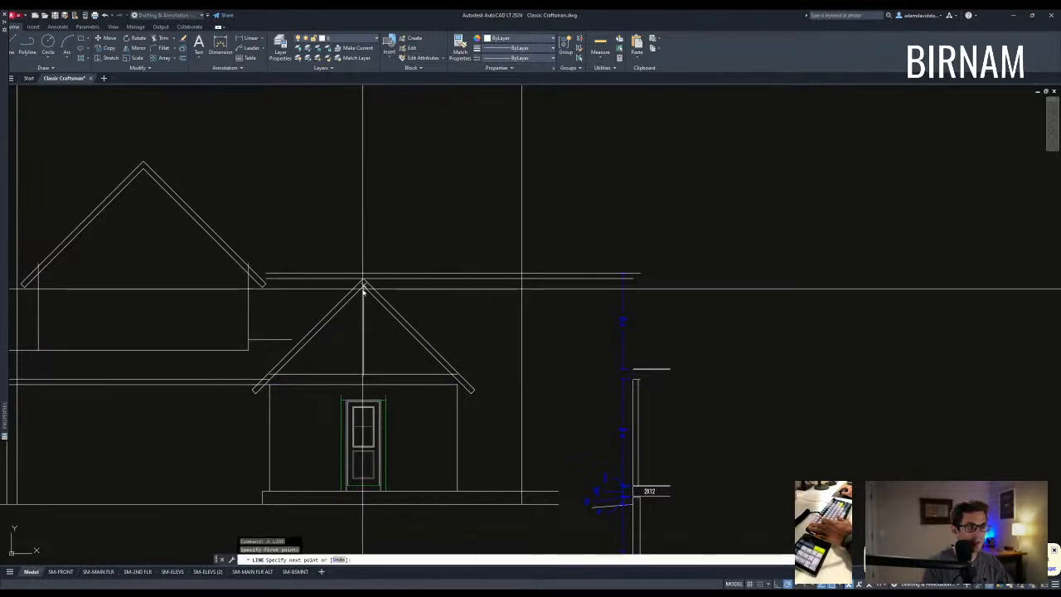
Draw two diagonal lines from the foot of the gable's centre line to the inner edges of both rafters.
click(406, 331)
key(Escape)
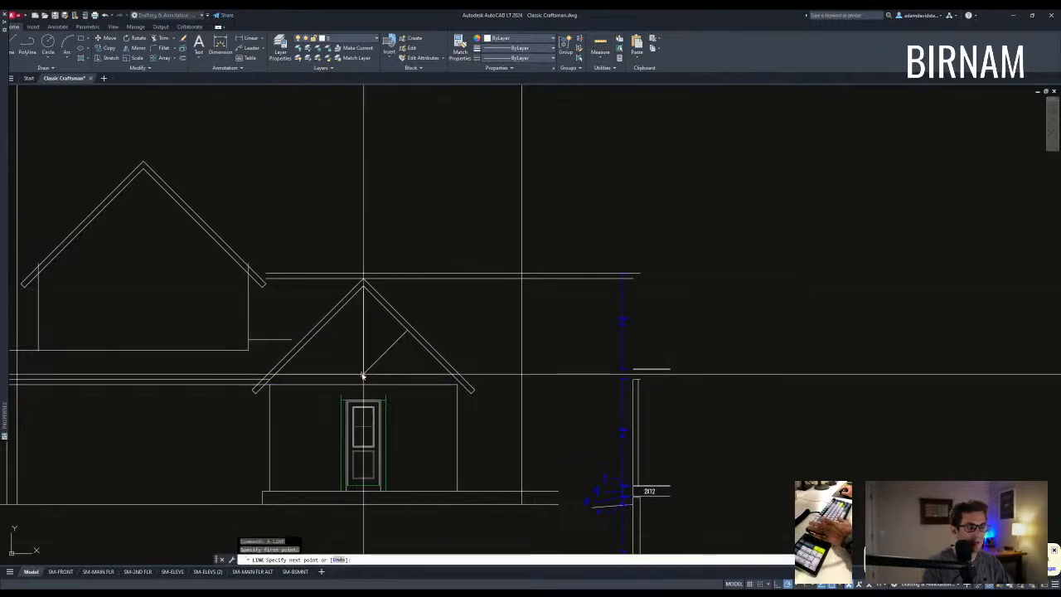
click(318, 332)
key(Escape)
Offset both diagonal brace lines in the small gable 4 inches to each side.
scroll(445, 397, down, 3)
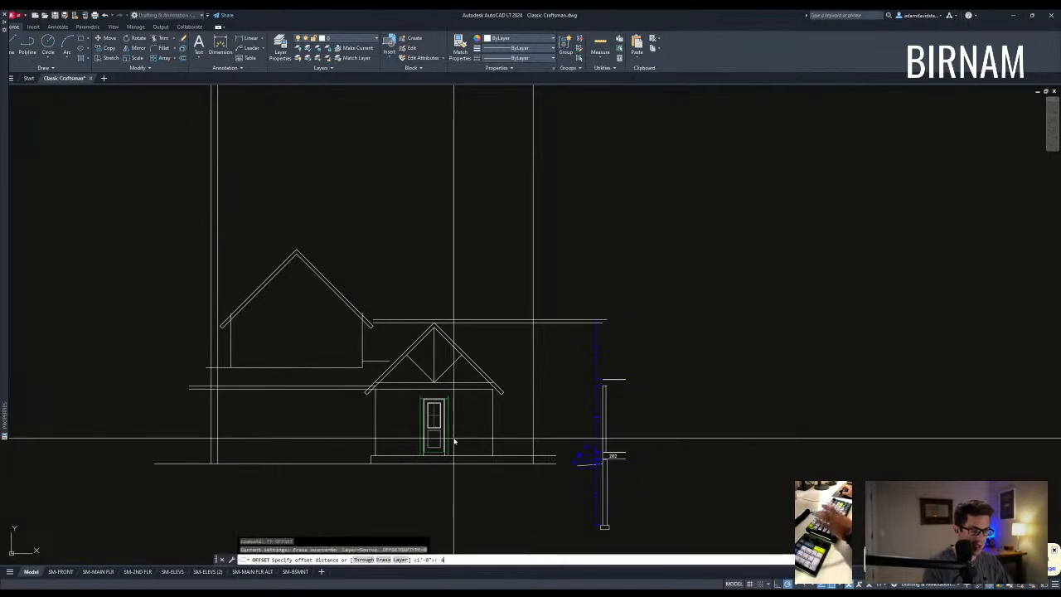
click(451, 366)
click(438, 355)
scroll(441, 363, up, 2)
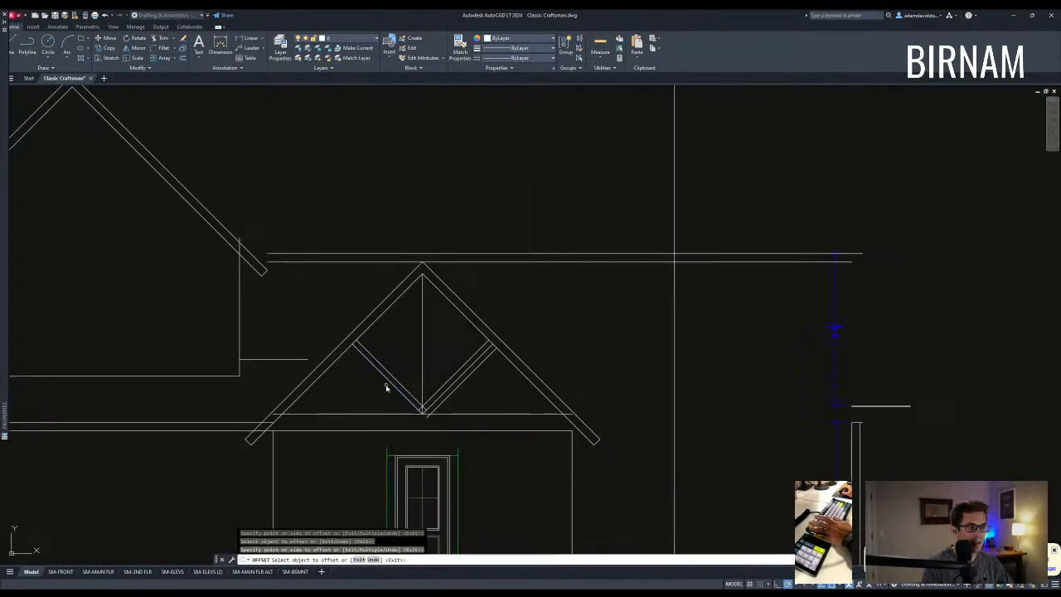
click(385, 384)
Offset the gable's vertical centre line 6 inches to both sides and erase the original brace and post centre lines.
key(Return)
key(Return)
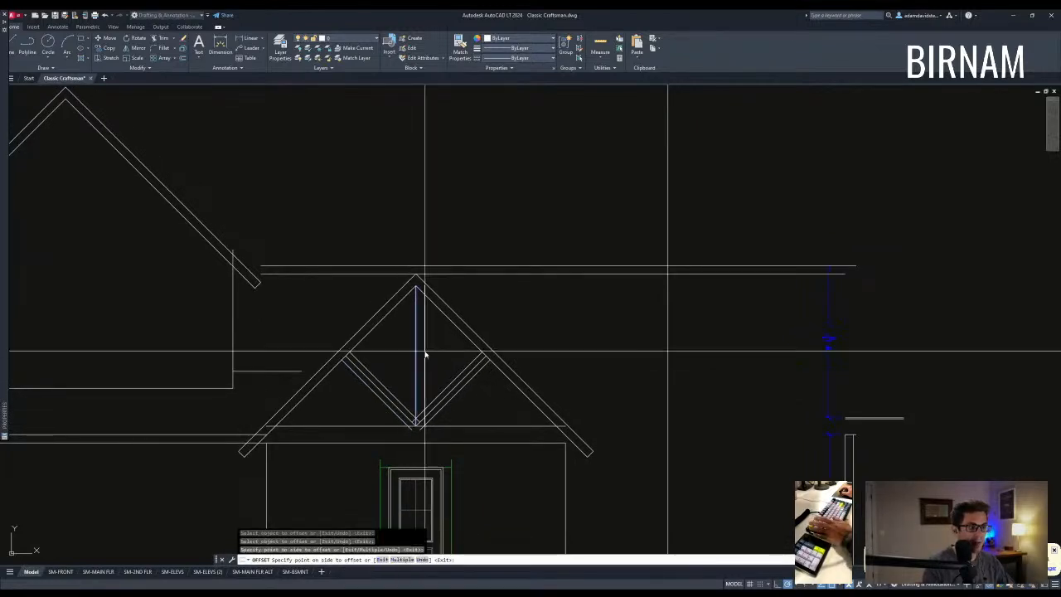
key(Escape)
key(Escape)
scroll(415, 411, up, 5)
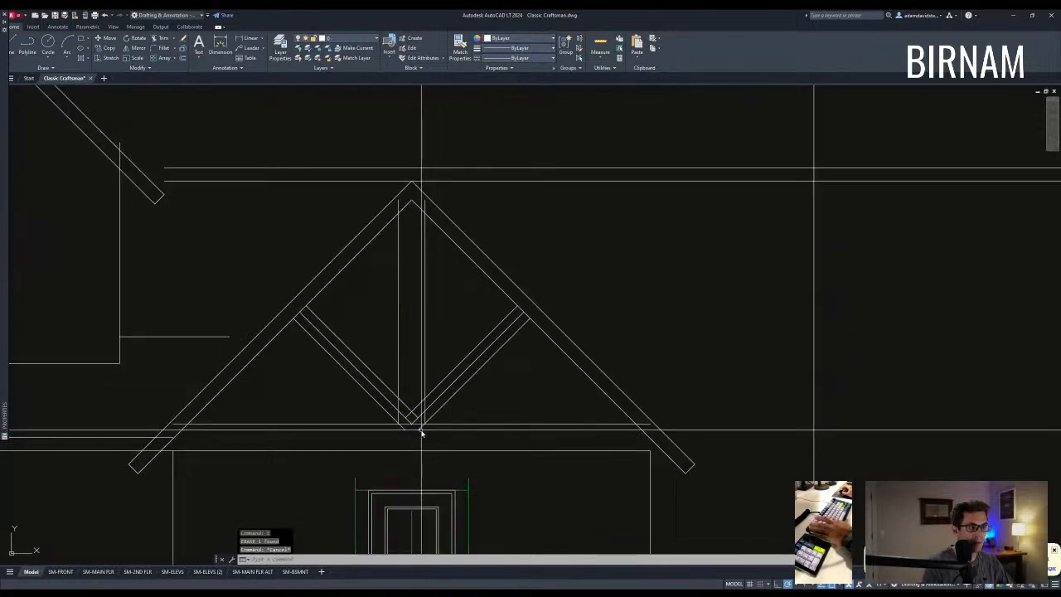
scroll(456, 439, down, 8)
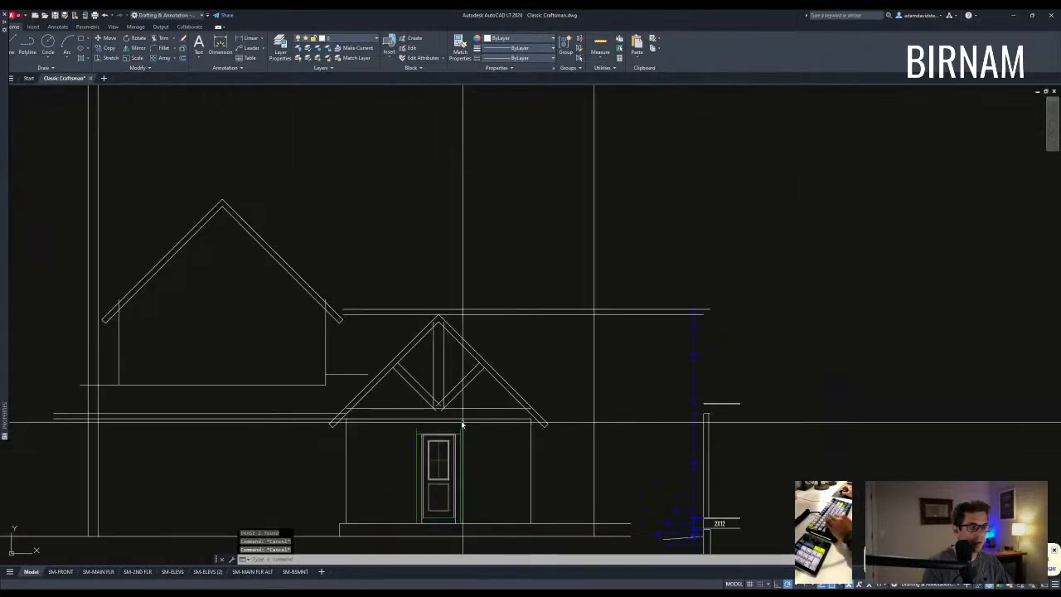
Offset the porch's outer wall lines inward as columns and copy the left column's lines 15 inches to the right.
middle_drag(508, 436, 464, 434)
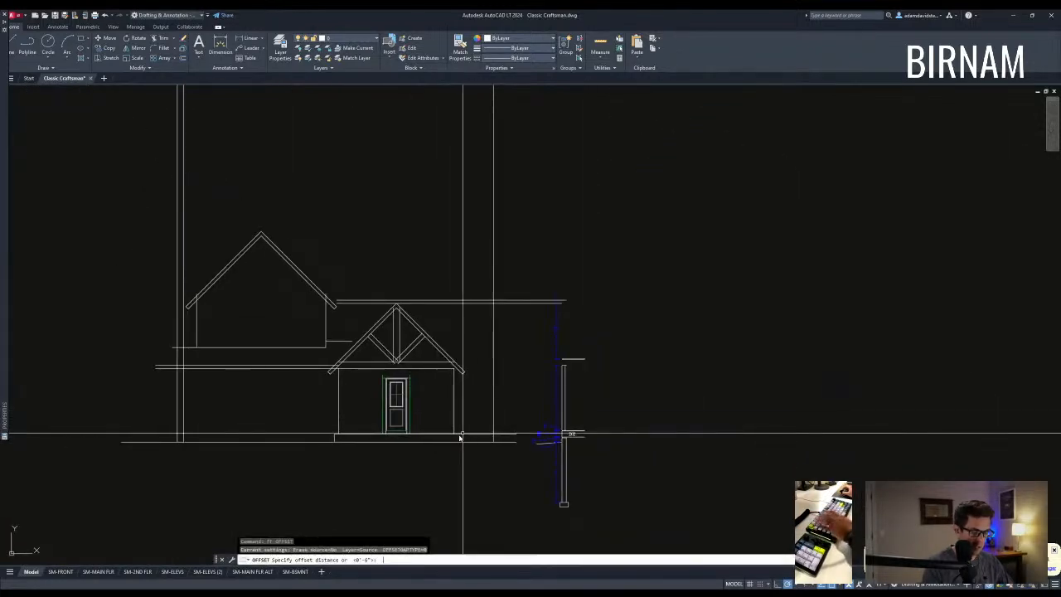
text(co)
key(Return)
click(335, 391)
text(15)
key(Return)
key(Escape)
key(Escape)
Copy the right porch column's two vertical lines 15 inches inward to form a paired column.
text(cfv)
key(Return)
click(439, 390)
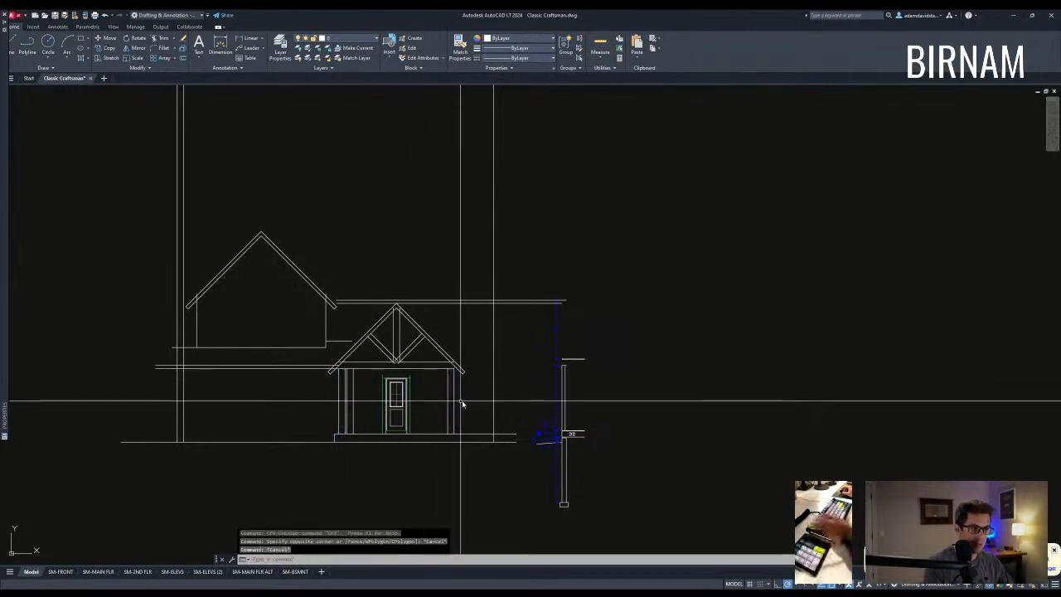
click(451, 403)
text(co)
key(Return)
click(449, 402)
key(Escape)
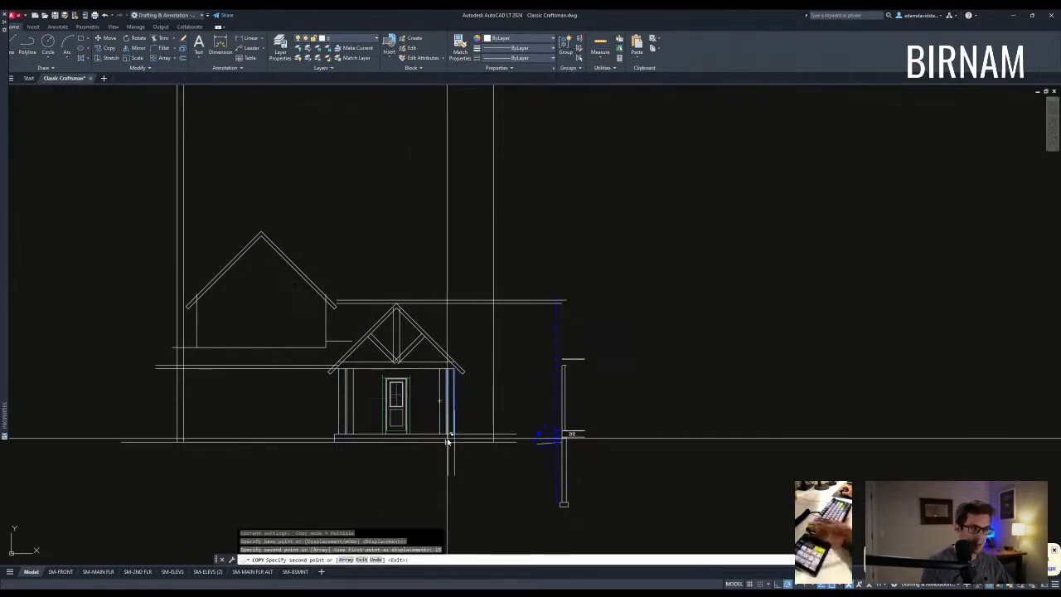
Draw a horizontal line across the left paired columns near mid-height, extending past their outer edge.
scroll(409, 427, up, 2)
text(l)
key(Return)
key(Escape)
key(Return)
click(321, 386)
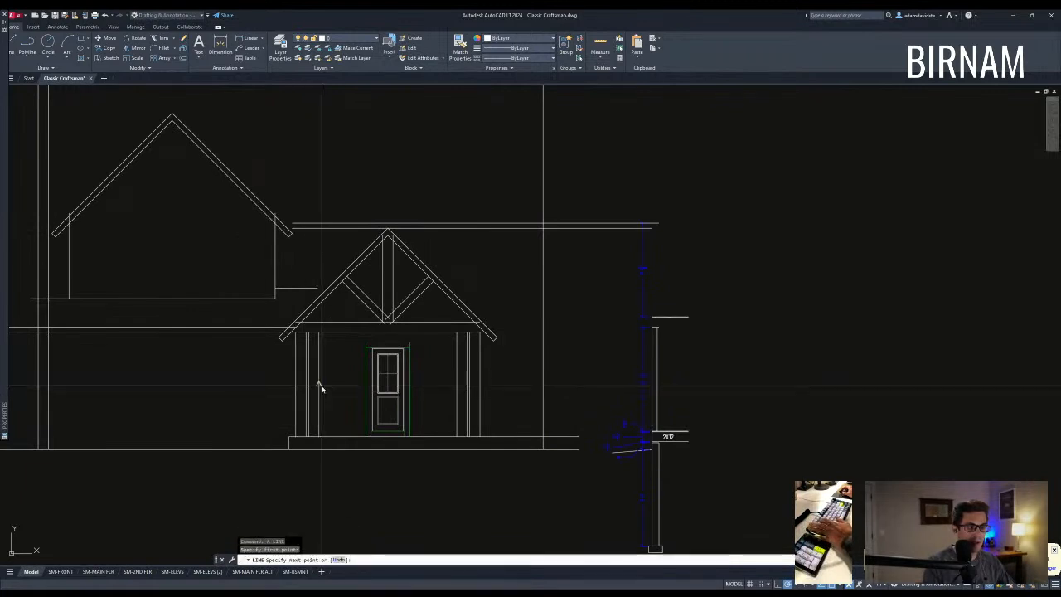
click(282, 387)
key(Escape)
text(f)
key(Return)
scroll(290, 398, up, 2)
key(Escape)
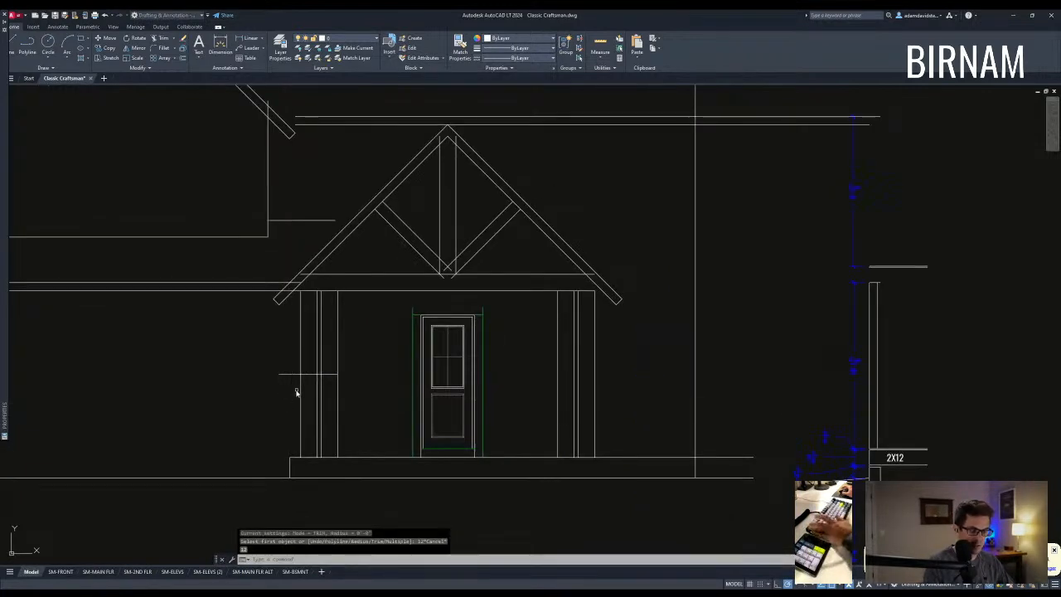
Offset the horizontal line across the left porch columns downward by 2 inches.
text(o)
key(Return)
text(2)
key(Return)
key(Escape)
text(of)
key(Return)
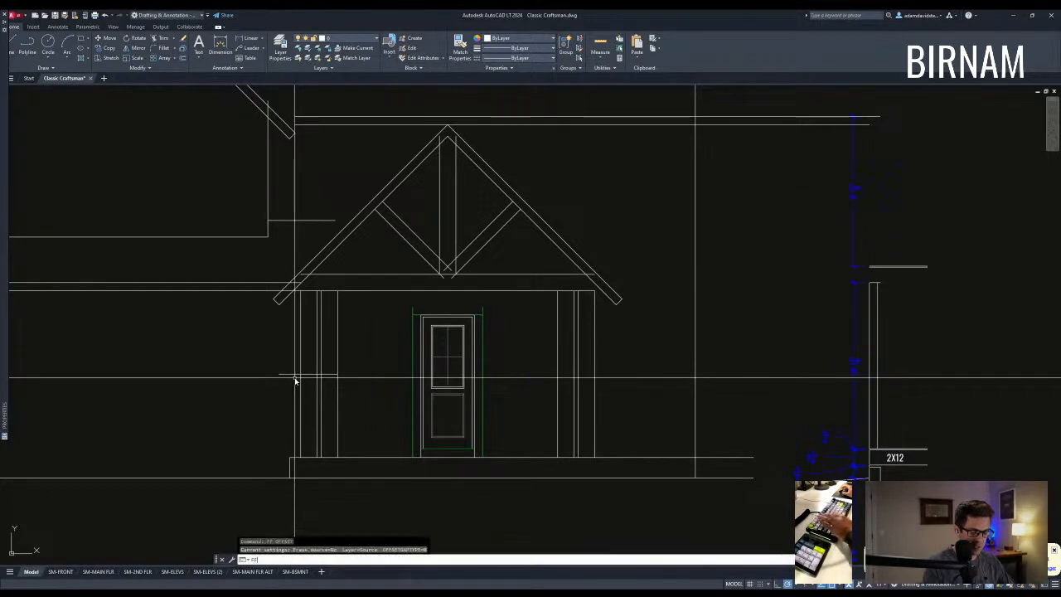
click(290, 378)
key(Escape)
key(Escape)
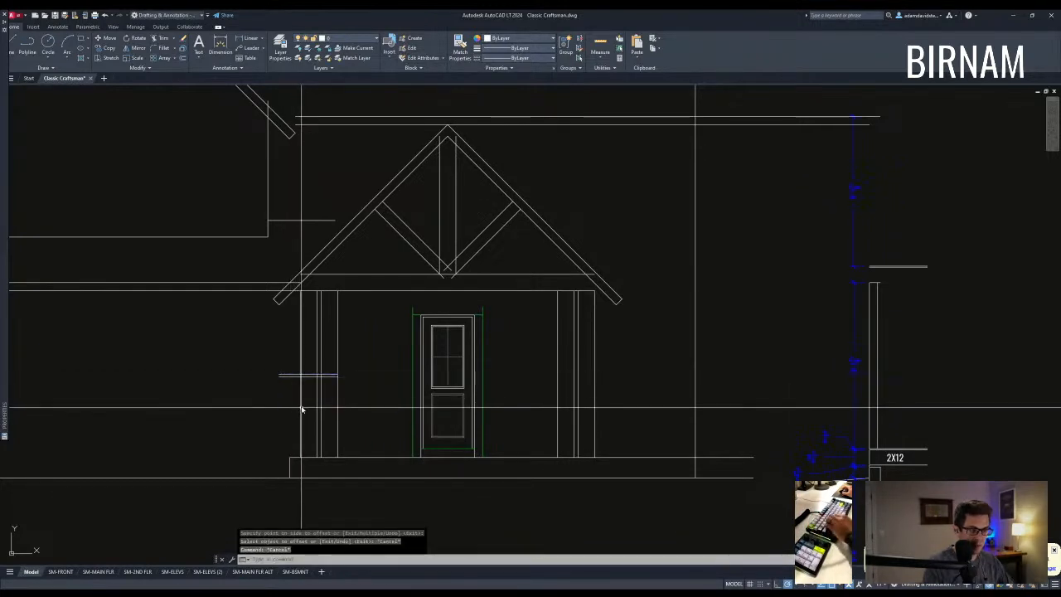
scroll(329, 449, down, 4)
key(Escape)
key(Escape)
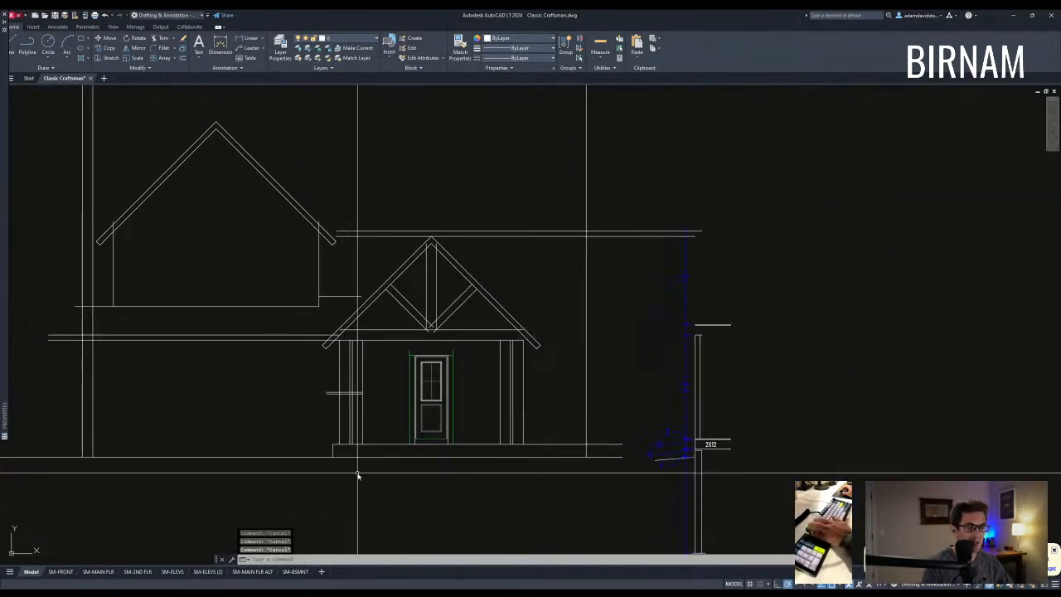
middle_drag(428, 406, 423, 439)
middle_drag(364, 493, 372, 497)
middle_drag(351, 372, 375, 397)
scroll(390, 398, down, 2)
scroll(329, 360, up, 4)
scroll(363, 329, down, 3)
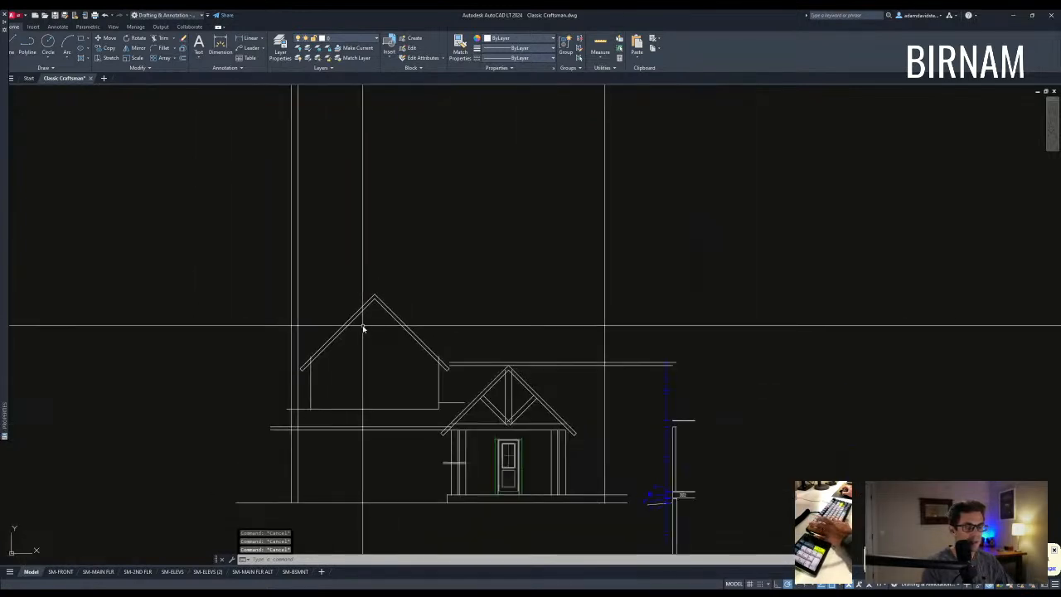
scroll(467, 421, up, 2)
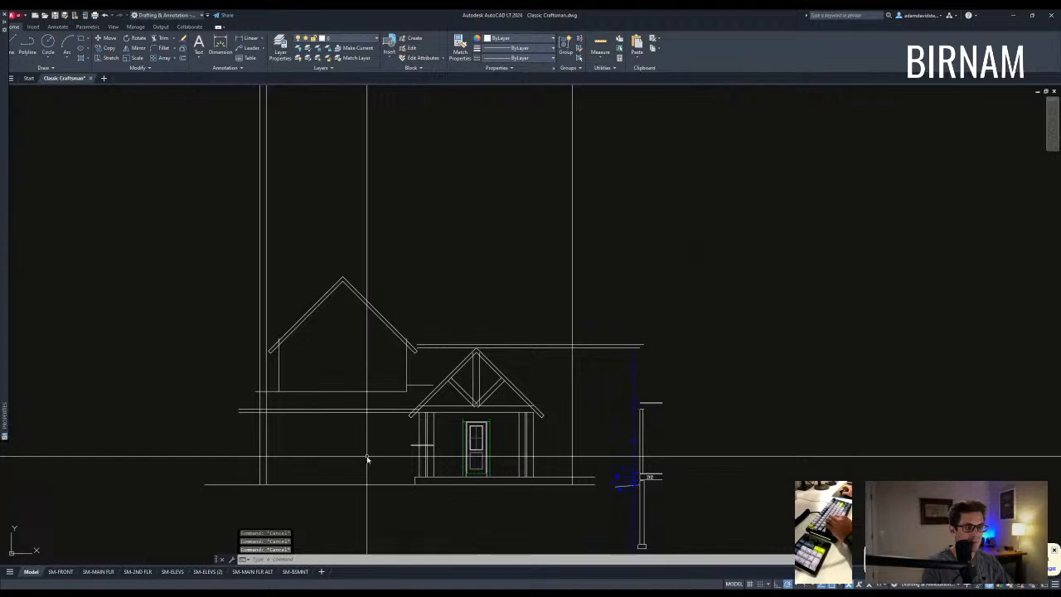
scroll(268, 394, up, 4)
scroll(308, 410, down, 3)
text(tr)
key(Return)
scroll(450, 397, down, 2)
key(Escape)
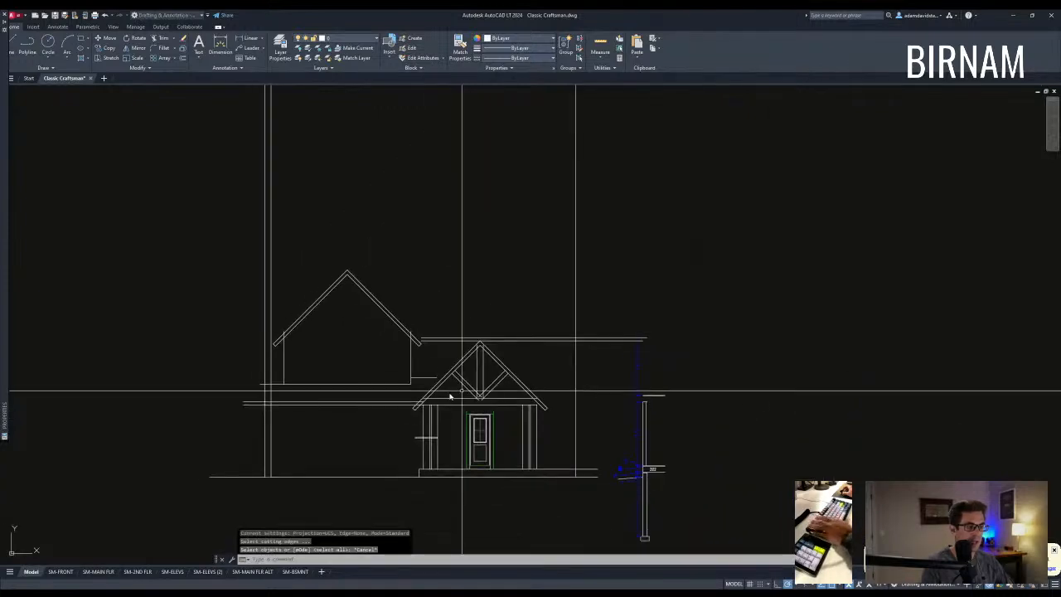
Offset the house's far right wall line 12 inches outward for the roof overhang.
middle_drag(450, 397, 311, 399)
text(o)
key(Return)
text(12)
key(Return)
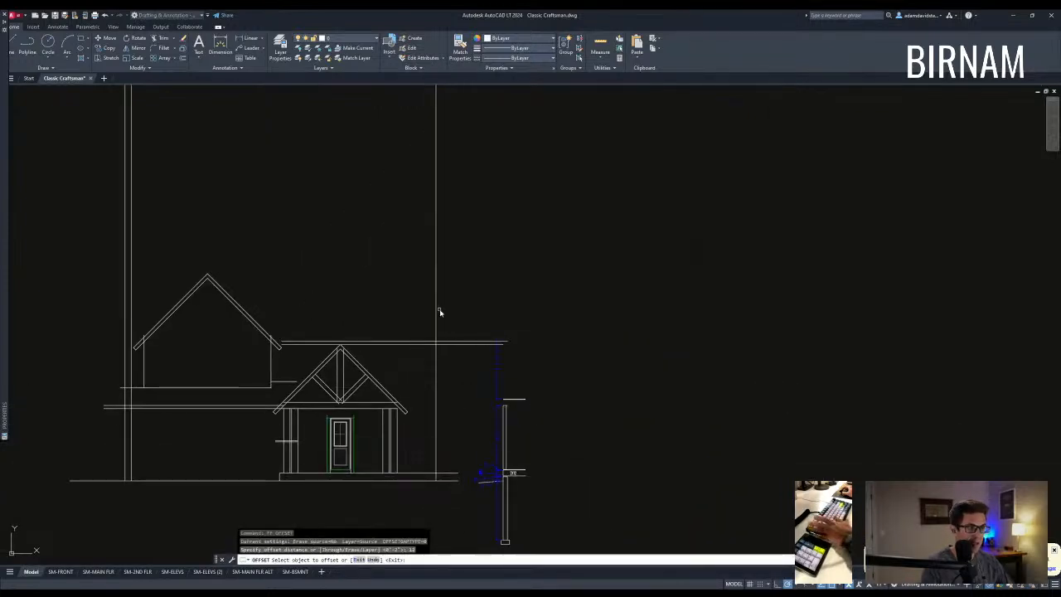
key(Escape)
key(Escape)
key(Escape)
Trim the right wall line above the long horizontal roof lines and the overhang line below them.
scroll(456, 467, down, 4)
scroll(414, 412, up, 6)
text(tr)
key(Return)
scroll(389, 335, up, 2)
scroll(388, 359, down, 3)
key(Escape)
text(tr)
key(Return)
click(451, 498)
click(423, 363)
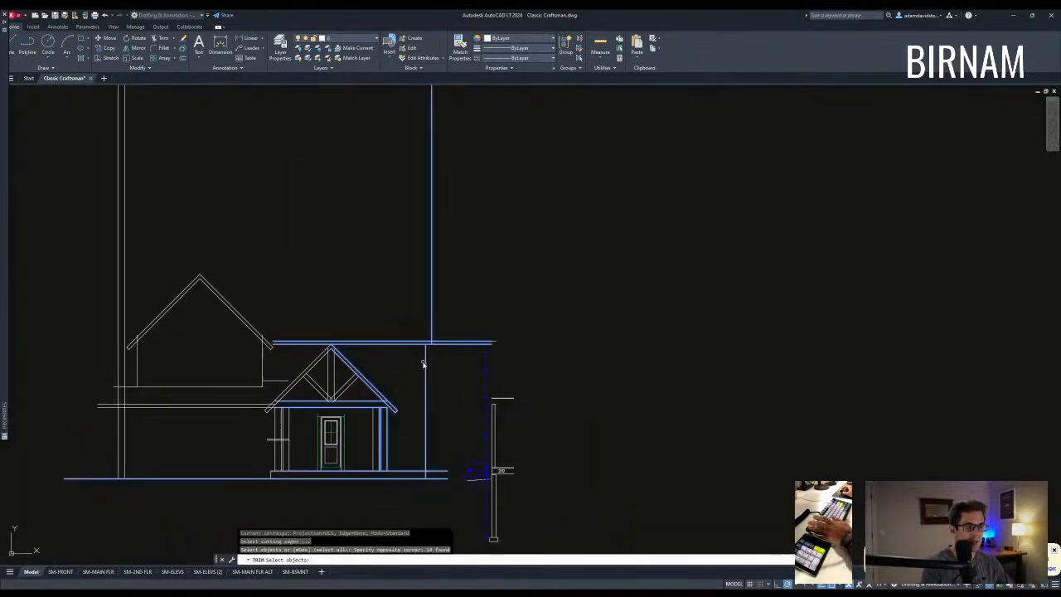
click(436, 481)
key(Escape)
key(Escape)
key(ctrl+z)
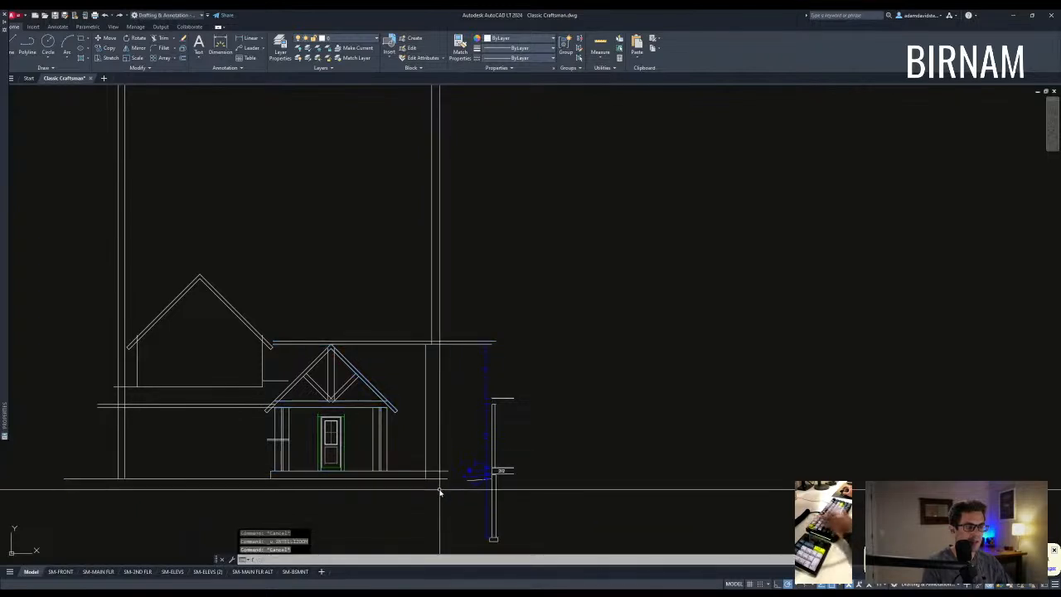
Trim the right overhang line below the long horizontal roof lines and cut those roof lines off beyond the overhang.
text(tr)
key(Return)
click(436, 503)
click(377, 336)
key(Return)
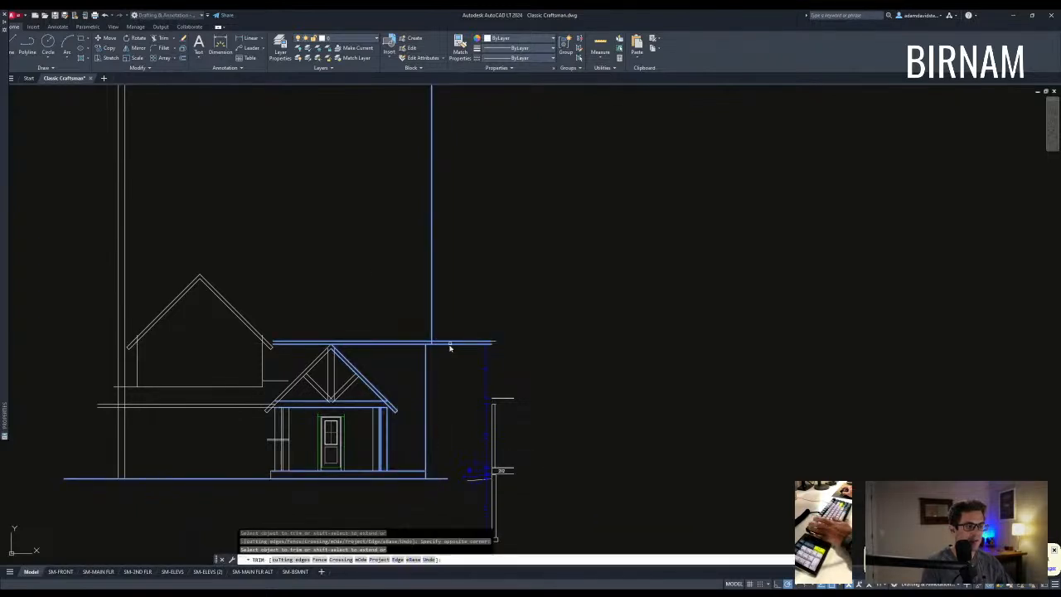
key(Escape)
click(451, 362)
click(509, 313)
key(Escape)
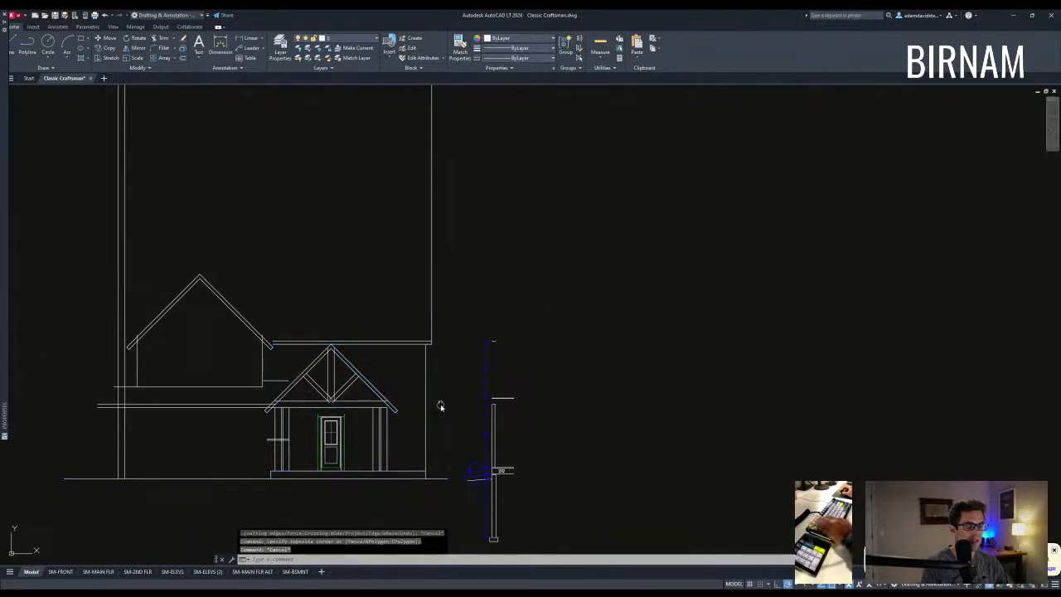
middle_drag(440, 407, 520, 363)
scroll(520, 363, down, 1)
scroll(474, 351, up, 1)
key(Escape)
key(Escape)
scroll(469, 348, down, 2)
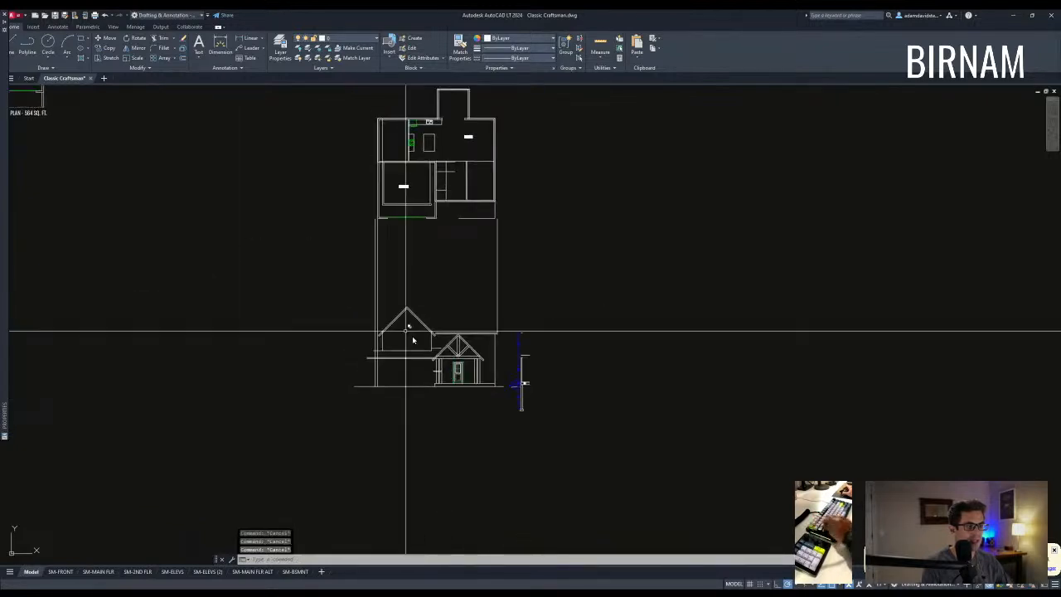
scroll(394, 348, up, 3)
text(tr)
key(Return)
click(357, 353)
key(Escape)
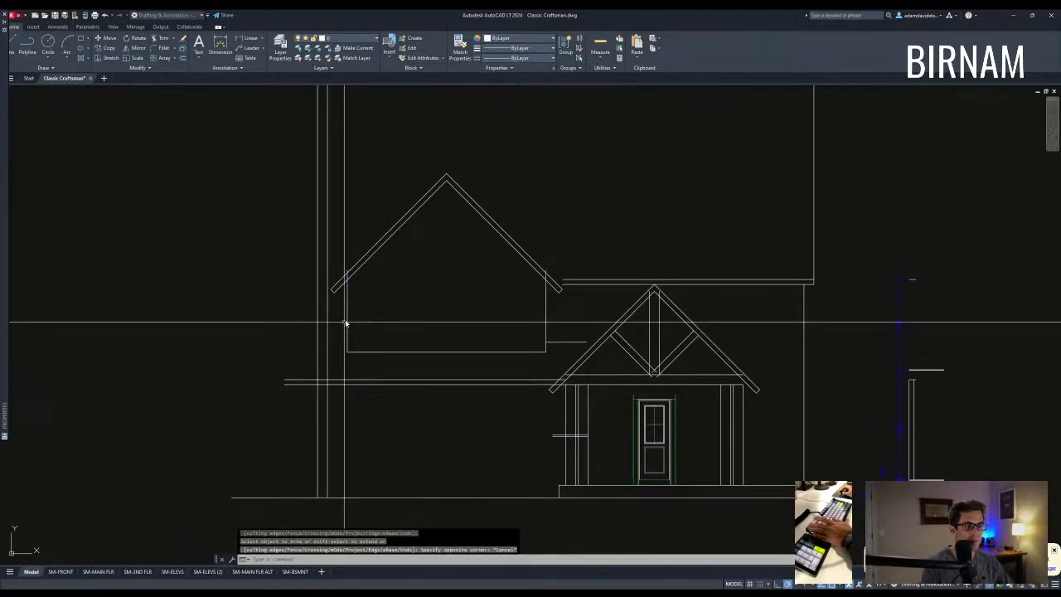
Copy the trimmed window above the porch gable of the finished reference elevation and place two side by side on the new elevation's upper right wall.
scroll(420, 394, down, 3)
scroll(407, 343, down, 1)
scroll(438, 407, up, 7)
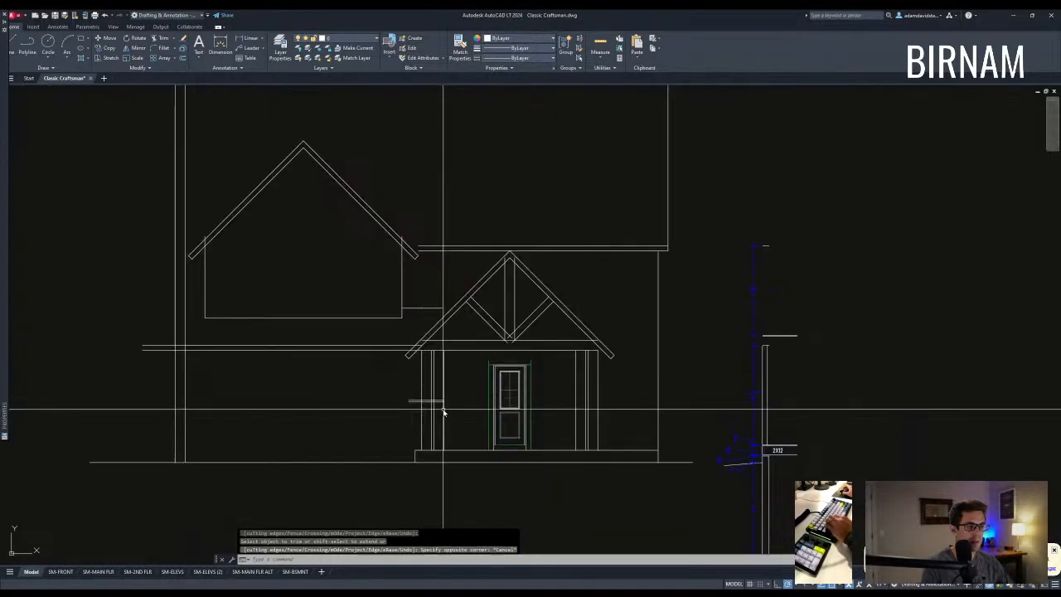
scroll(393, 429, down, 3)
scroll(414, 429, down, 4)
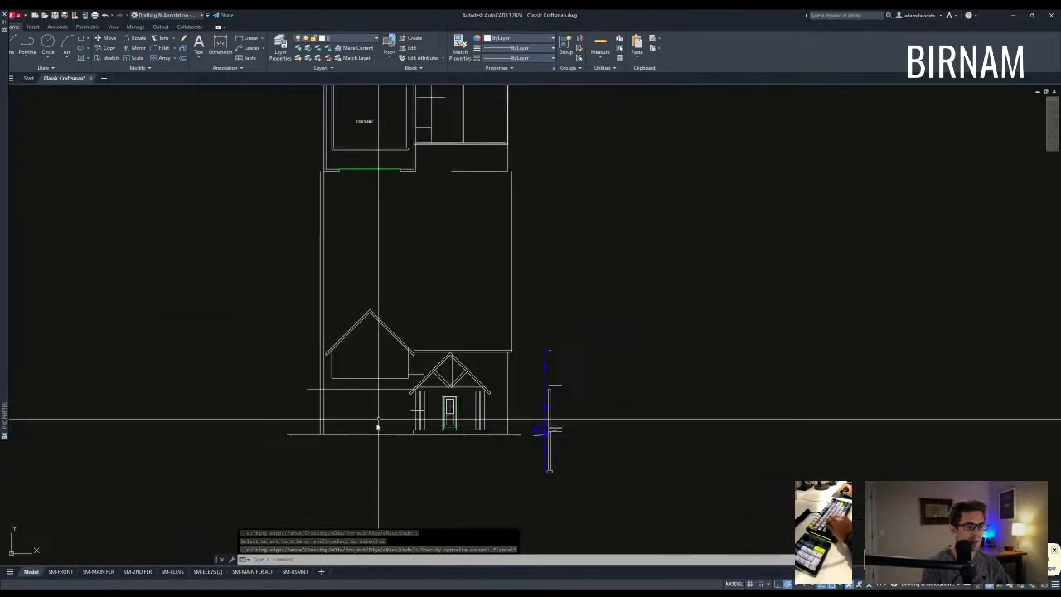
scroll(383, 412, down, 8)
scroll(261, 199, up, 2)
scroll(261, 199, up, 4)
scroll(324, 351, up, 2)
scroll(426, 386, down, 2)
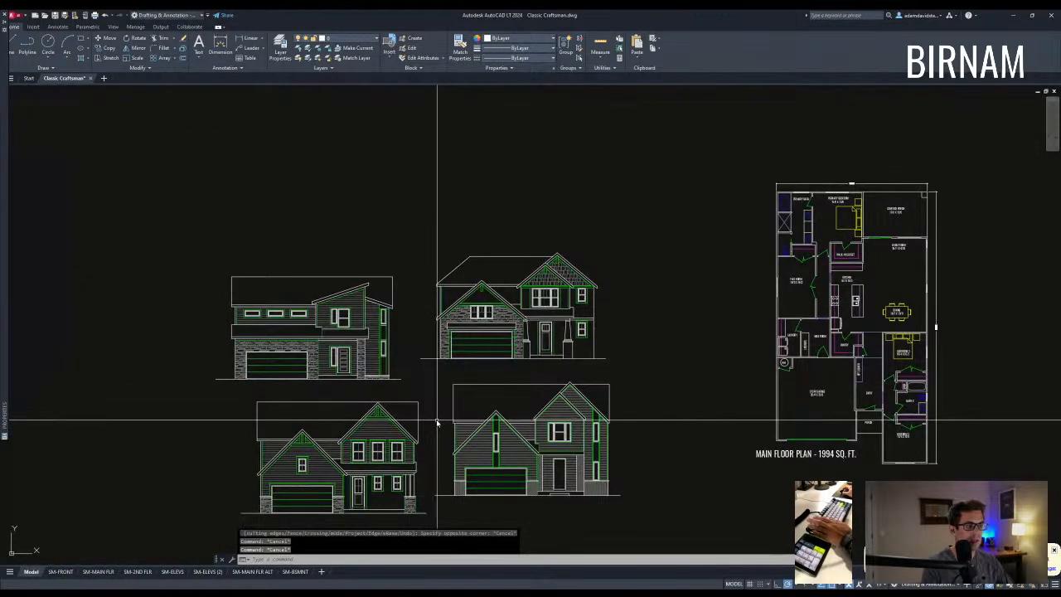
mouse_move(467, 483)
middle_down()
mouse_move(310, 310)
mouse_move(310, 246)
mouse_move(265, 383)
middle_up()
scroll(266, 383, up, 4)
scroll(214, 407, down, 6)
scroll(204, 284, up, 7)
scroll(395, 433, up, 2)
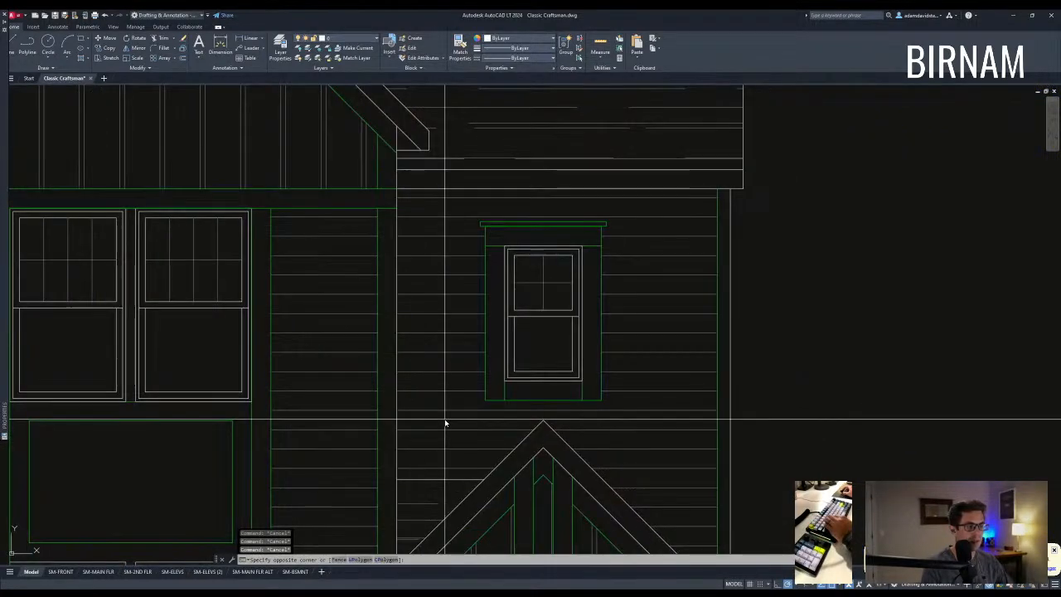
drag(446, 424, 652, 185)
text(co)
key(Return)
click(535, 273)
scroll(311, 220, down, 8)
scroll(311, 220, down, 4)
scroll(401, 353, up, 6)
middle_drag(451, 422, 306, 237)
scroll(319, 436, up, 4)
scroll(274, 285, up, 3)
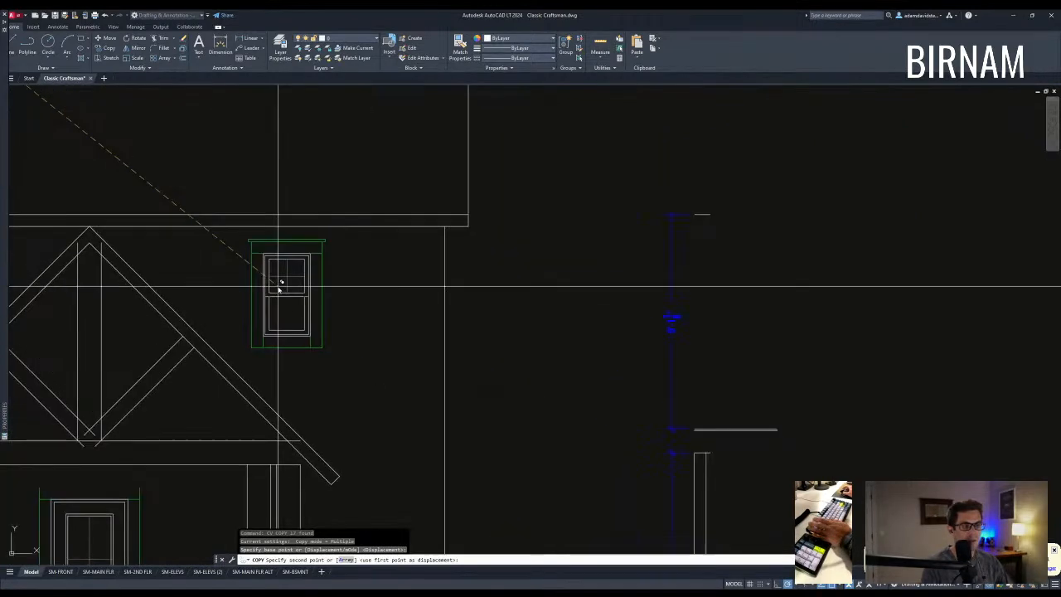
click(279, 290)
click(376, 289)
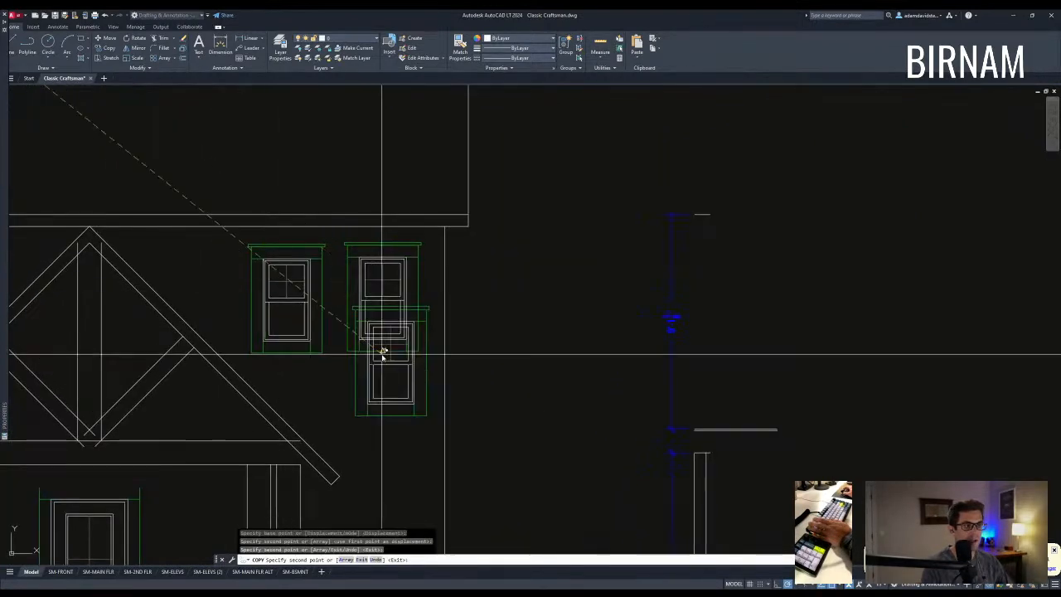
Place further copies of the window on the lower right wall and on both sides of the front door.
scroll(379, 398, down, 2)
click(374, 408)
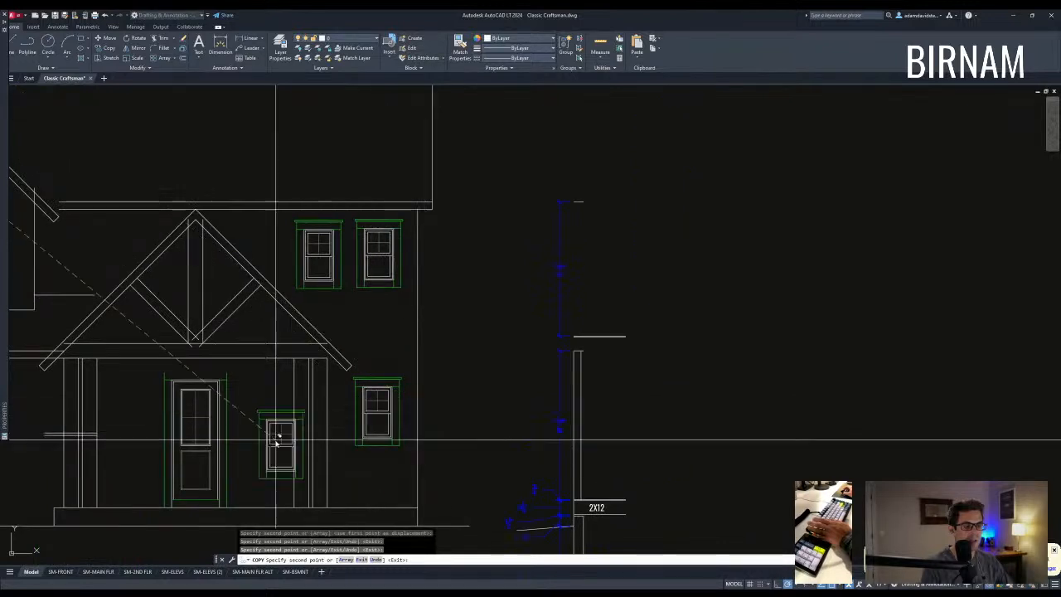
scroll(261, 408, up, 2)
scroll(235, 399, down, 2)
click(221, 379)
scroll(222, 383, up, 2)
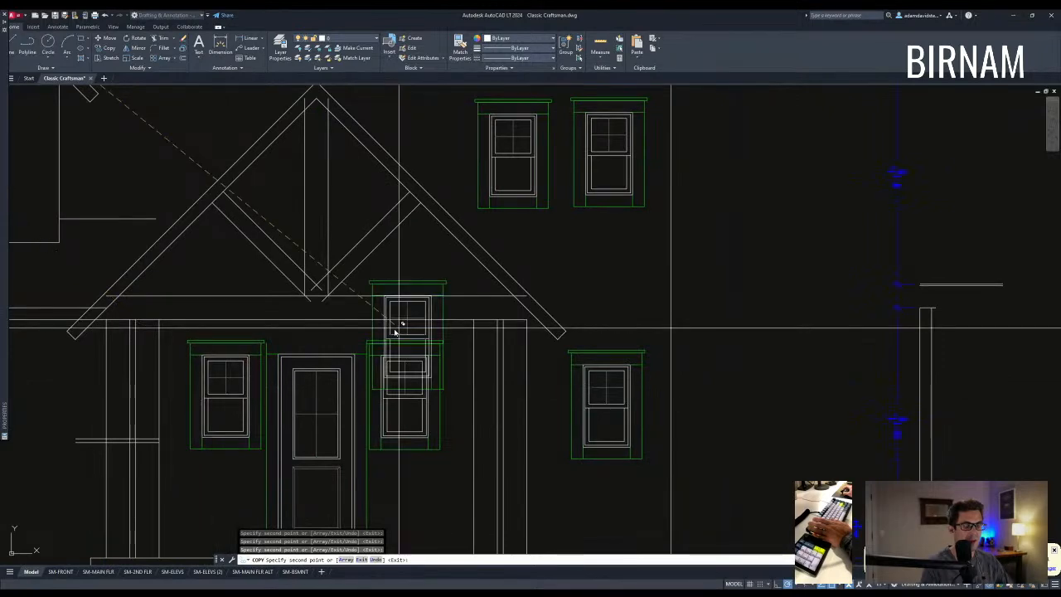
scroll(474, 340, down, 4)
middle_drag(450, 152, 462, 273)
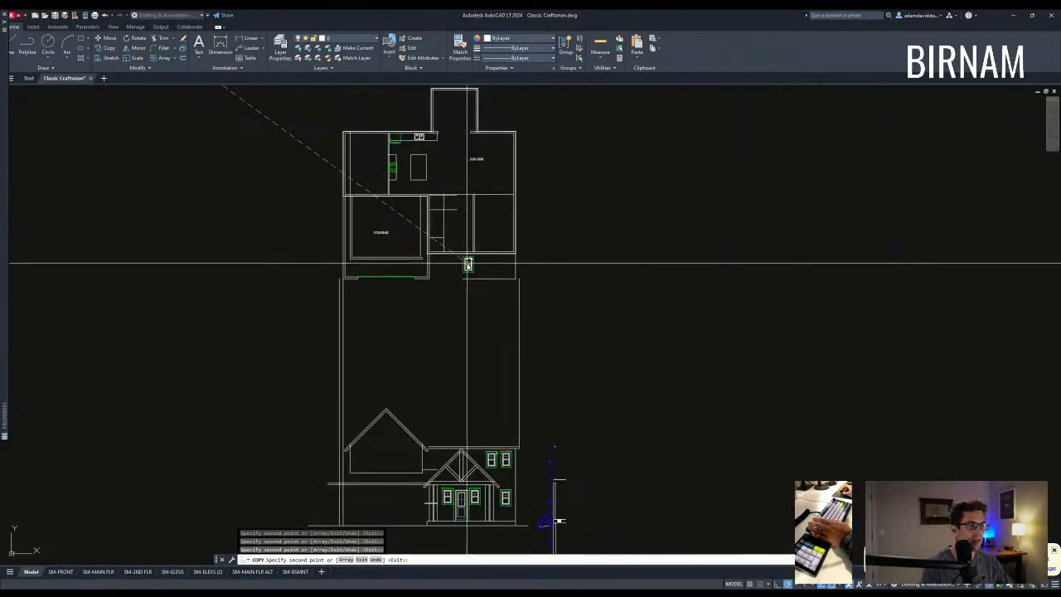
middle_drag(501, 410, 450, 346)
key(Escape)
key(Escape)
key(Escape)
Draw a vertical line from the front door's top centre up through the gable peak into the floor plan.
text(a)
key(space)
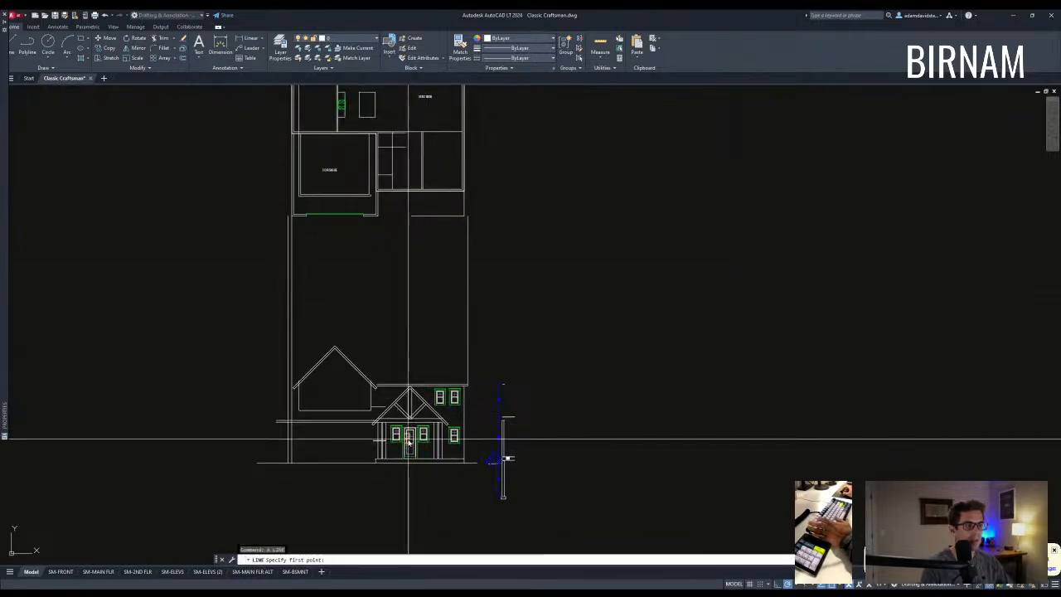
key(Escape)
key(Escape)
scroll(400, 514, up, 4)
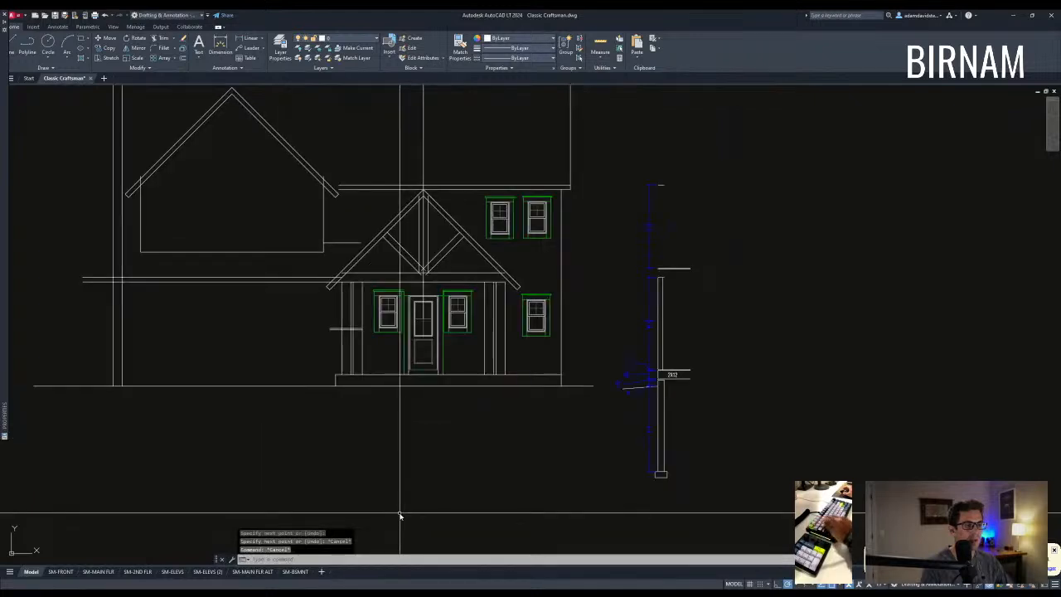
Move the porch gable, truss, columns, door and flanking windows left so the outer left column aligns with the porch base's left end.
click(367, 380)
click(503, 290)
scroll(375, 354, up, 3)
click(374, 359)
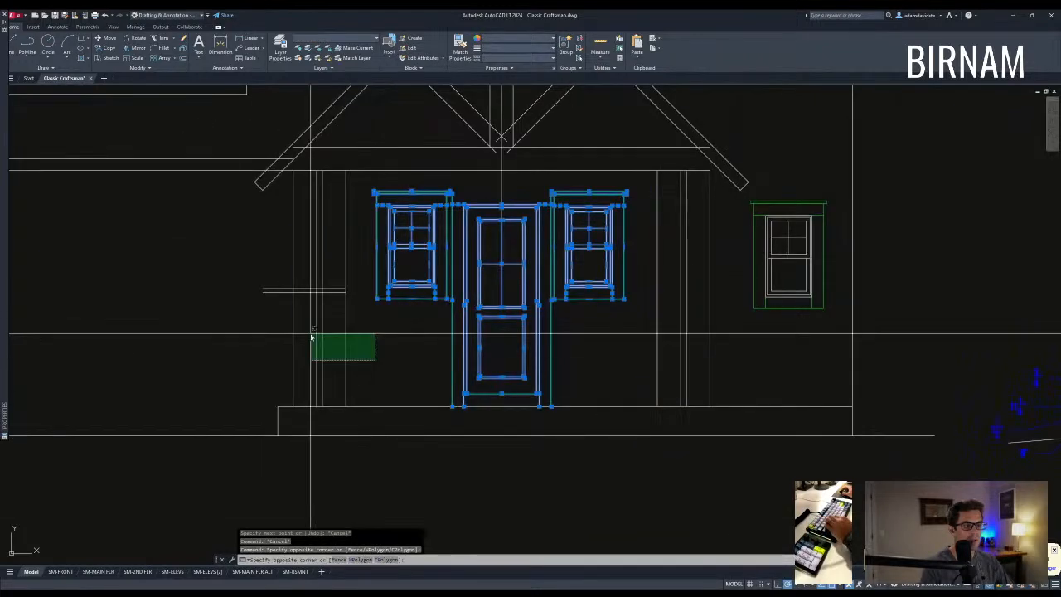
click(289, 321)
middle_drag(289, 321, 296, 376)
click(247, 290)
click(379, 118)
middle_drag(390, 154, 365, 282)
key(Escape)
click(353, 312)
click(327, 288)
scroll(201, 203, down, 2)
click(284, 495)
click(465, 315)
middle_drag(404, 116, 398, 180)
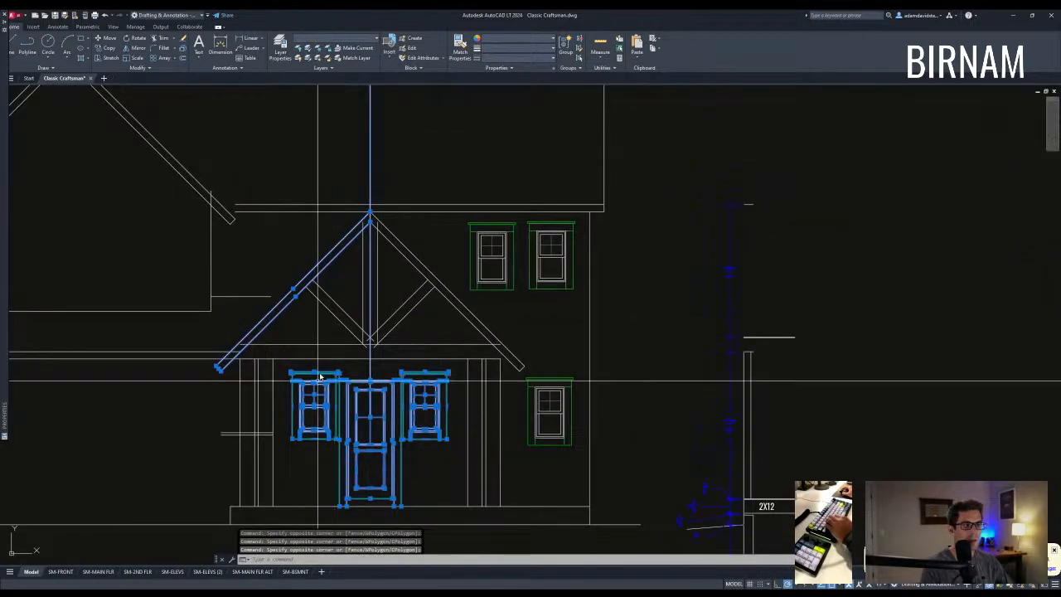
click(415, 370)
click(314, 277)
click(509, 403)
click(463, 340)
click(234, 470)
middle_drag(281, 475, 328, 451)
text(v)
key(space)
click(288, 481)
click(281, 482)
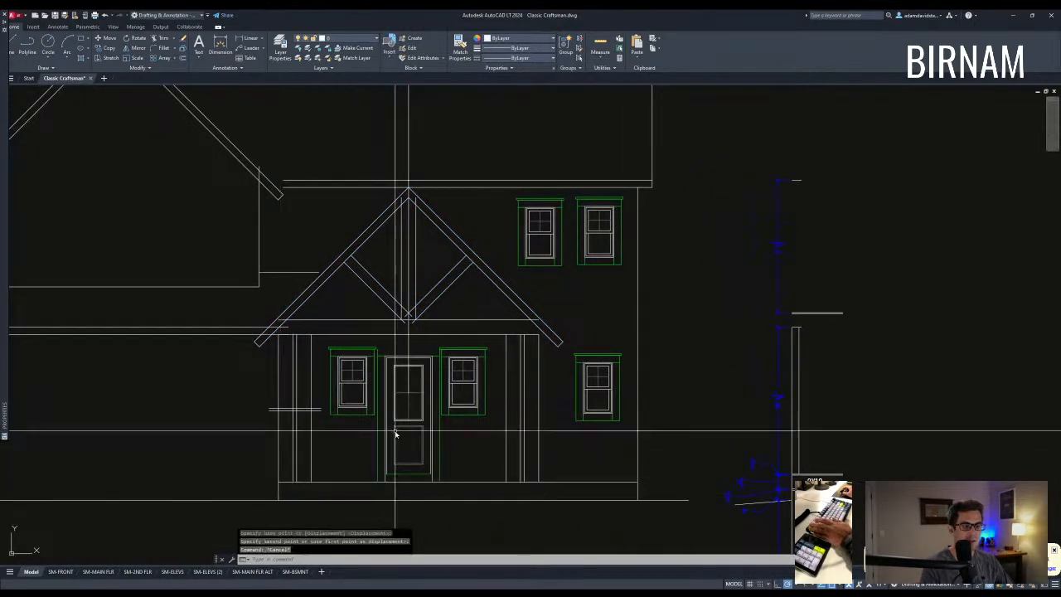
key(Escape)
Draw a vertical projection line from the floor plan's interior wall down past the front elevation's ground line.
scroll(415, 453, down, 2)
middle_drag(489, 330, 459, 490)
middle_drag(428, 142, 439, 265)
scroll(438, 266, up, 1)
scroll(439, 265, down, 2)
middle_drag(436, 343, 383, 257)
text(l)
key(space)
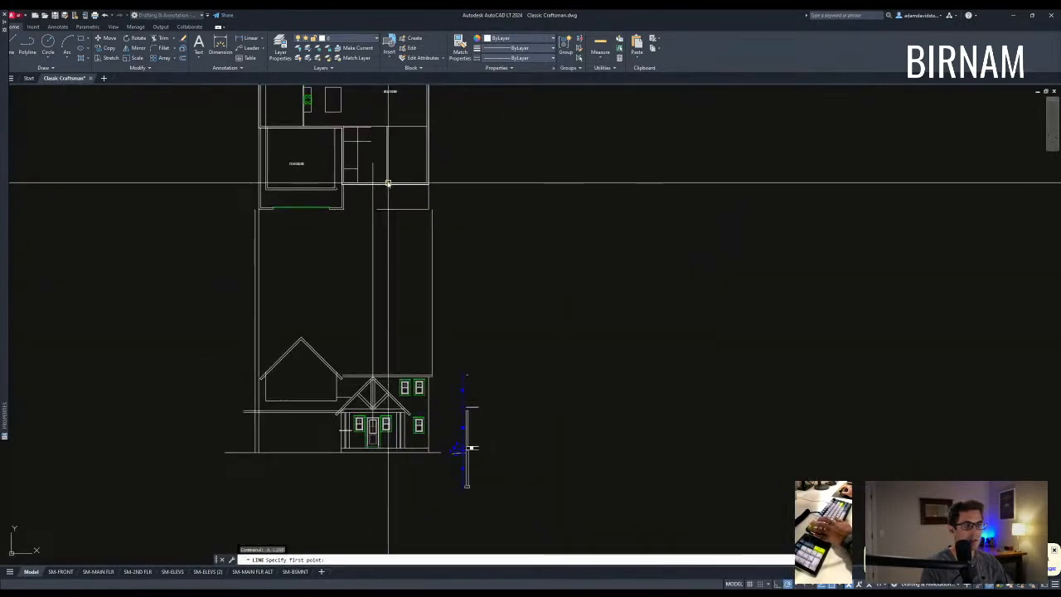
scroll(386, 183, up, 3)
click(395, 179)
scroll(395, 179, down, 3)
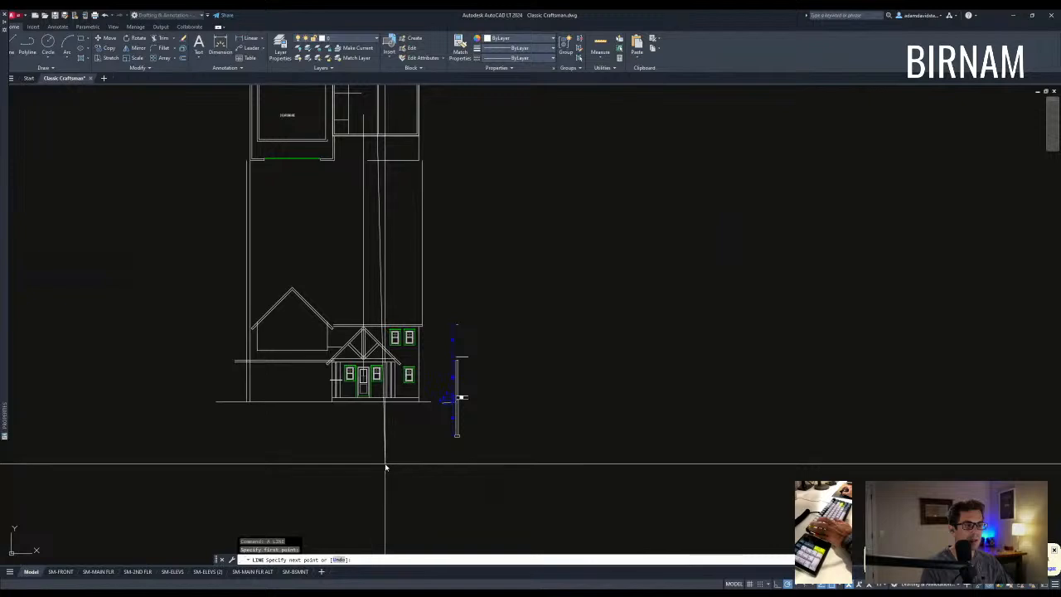
click(378, 464)
key(Escape)
key(Escape)
middle_drag(397, 325, 430, 392)
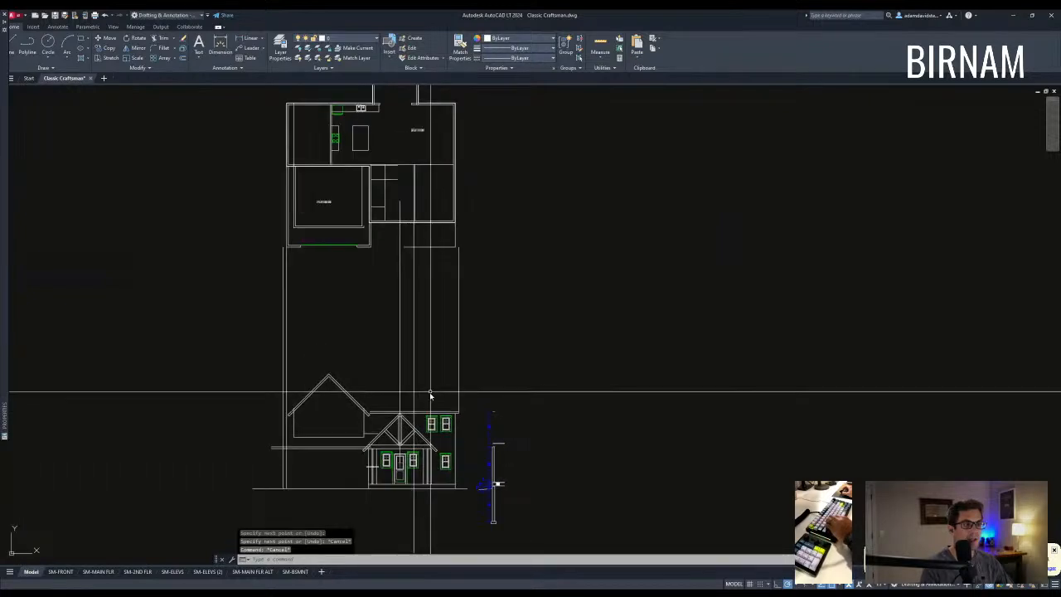
Move the front door and both flanking windows a few inches left relative to the projected interior wall line.
scroll(395, 502, up, 5)
click(302, 532)
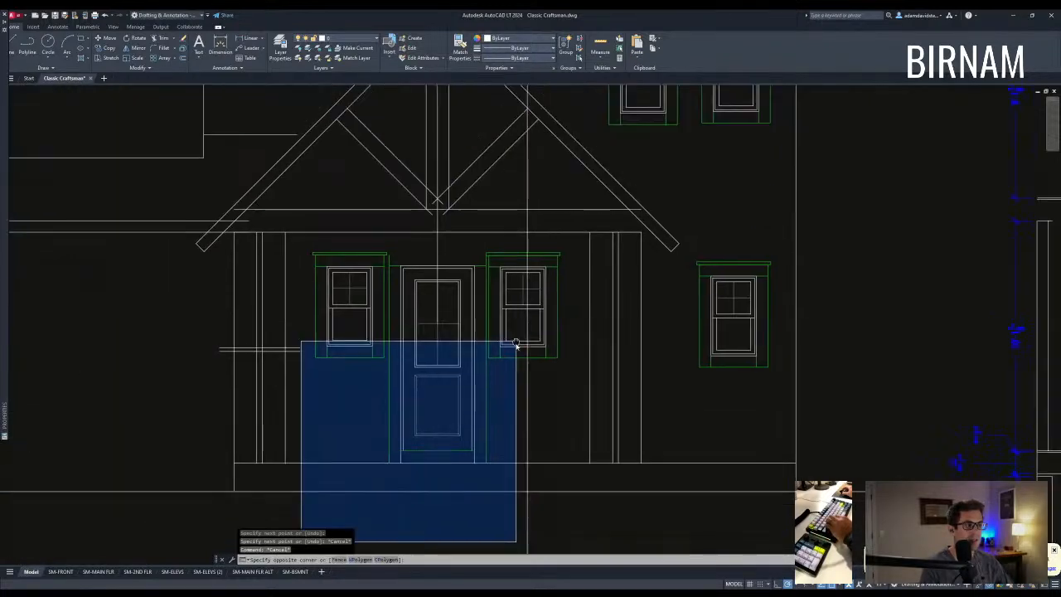
click(570, 239)
middle_drag(543, 538, 514, 495)
text(m)
key(space)
click(524, 489)
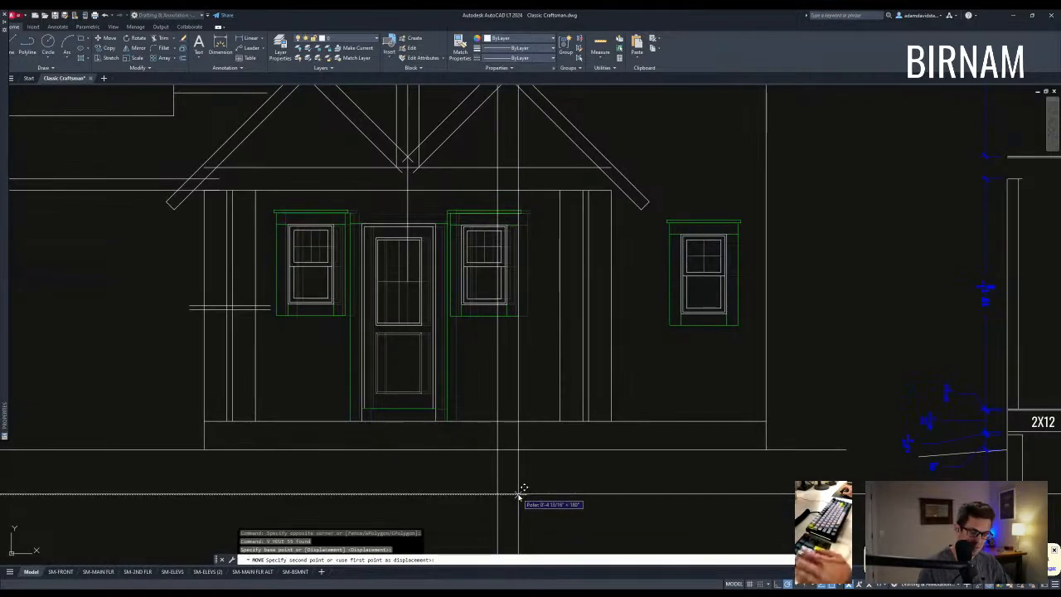
click(517, 495)
Shift the door and flanking windows left again so the right window's frame clears the projected wall line.
click(260, 497)
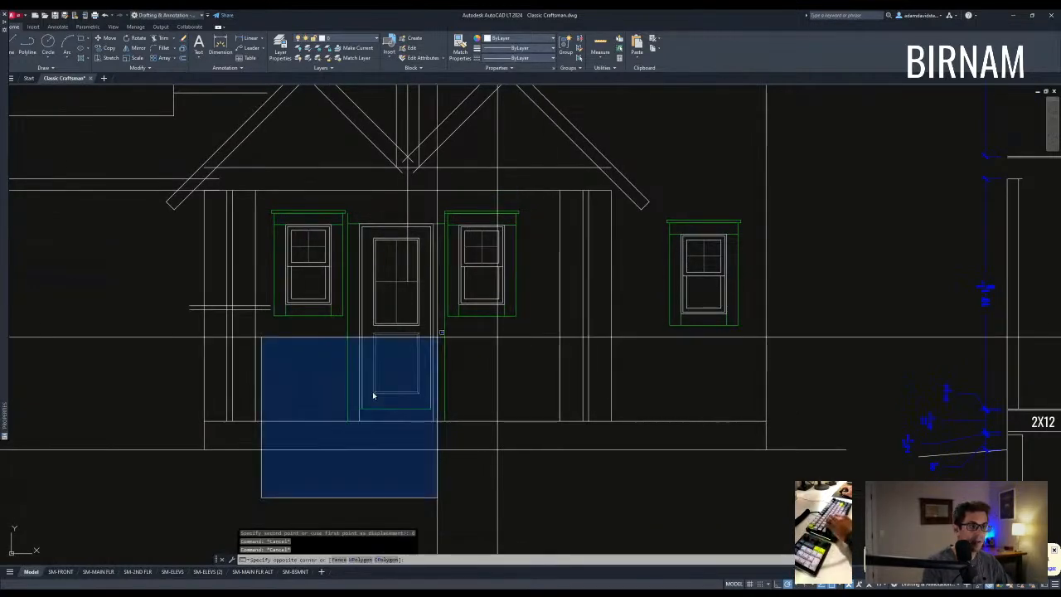
click(564, 204)
text(m)
key(space)
click(561, 307)
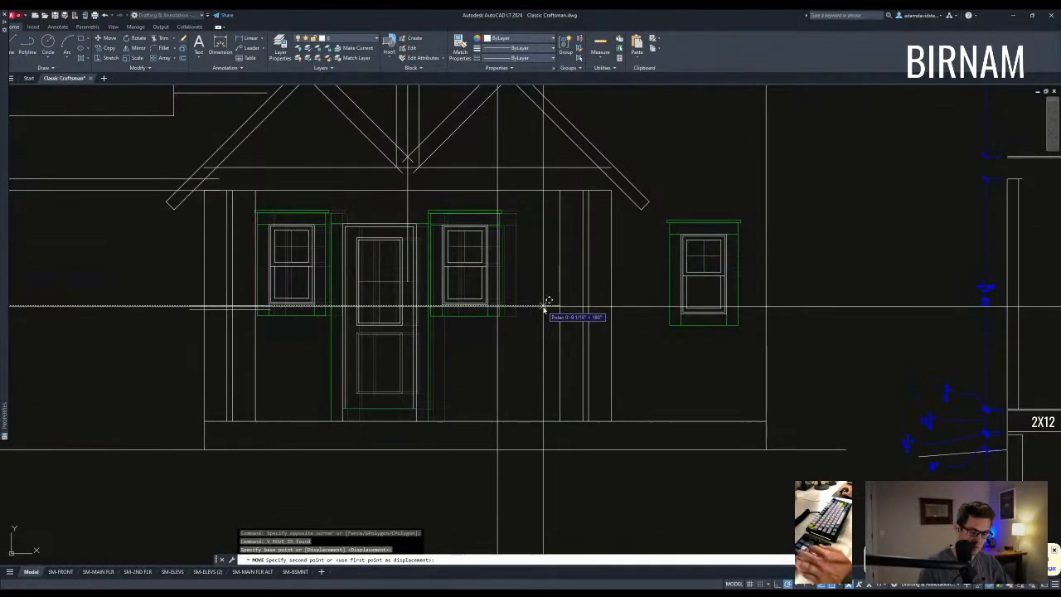
click(544, 306)
Delete the right porch columns and the porch gable's right rafter lines.
scroll(547, 352, down, 5)
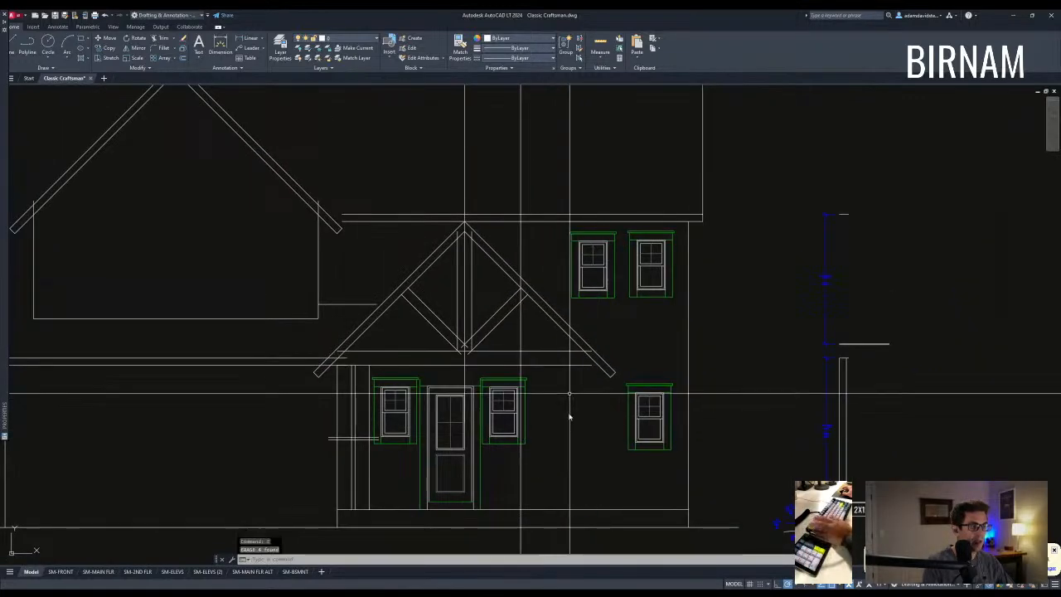
click(618, 402)
key(Delete)
Mirror the porch gable's left rafter about the front door's vertical centreline, keeping the original.
click(334, 367)
click(394, 330)
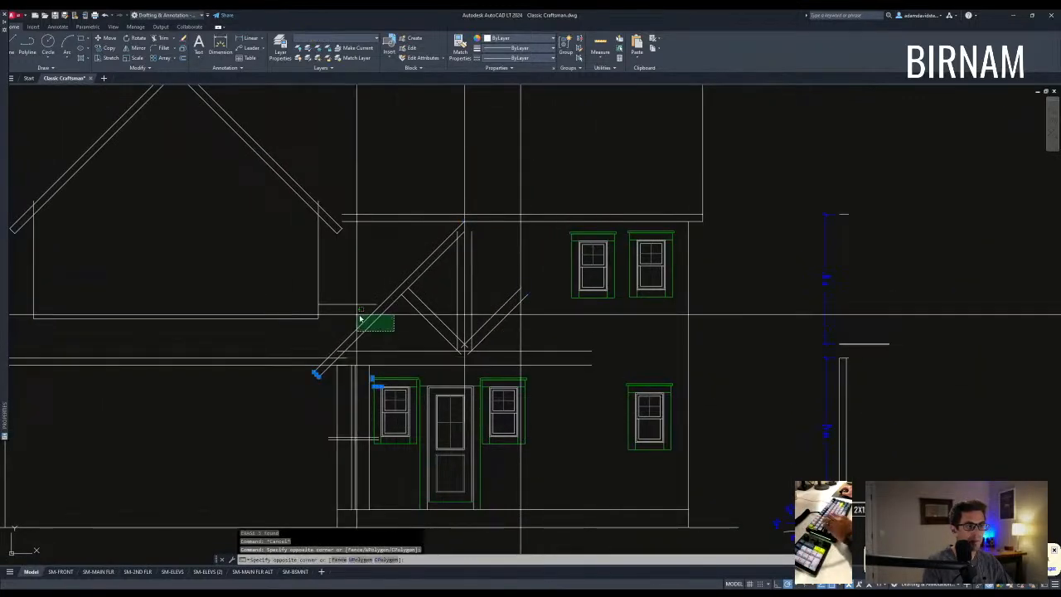
text(mi)
key(Return)
click(450, 398)
key(Return)
key(Escape)
key(Escape)
mouse_move(550, 419)
middle_down()
mouse_move(511, 410)
mouse_move(493, 439)
mouse_move(514, 412)
middle_up()
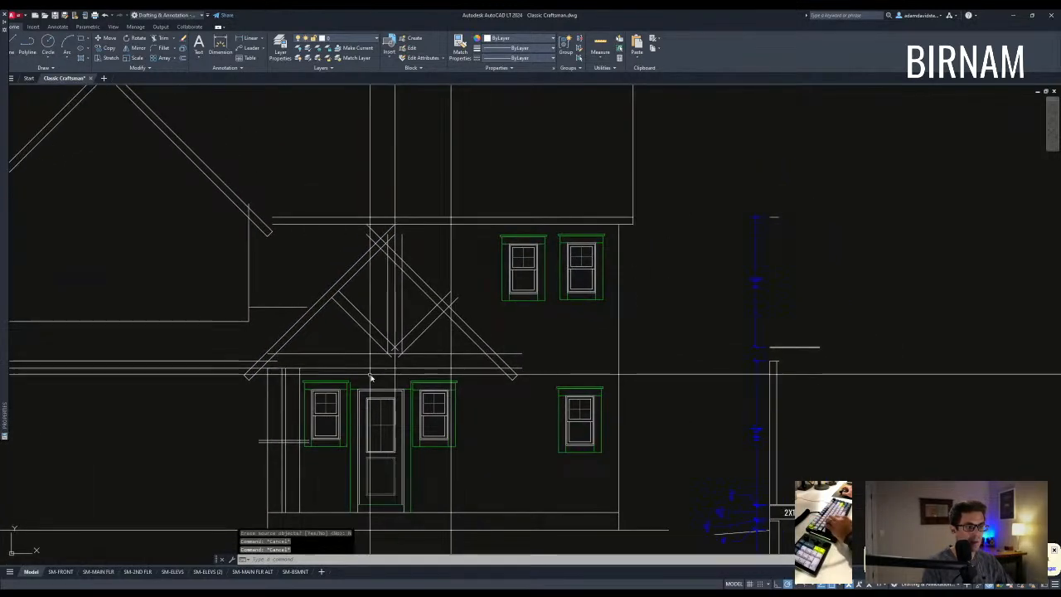
click(473, 218)
text(m)
key(Return)
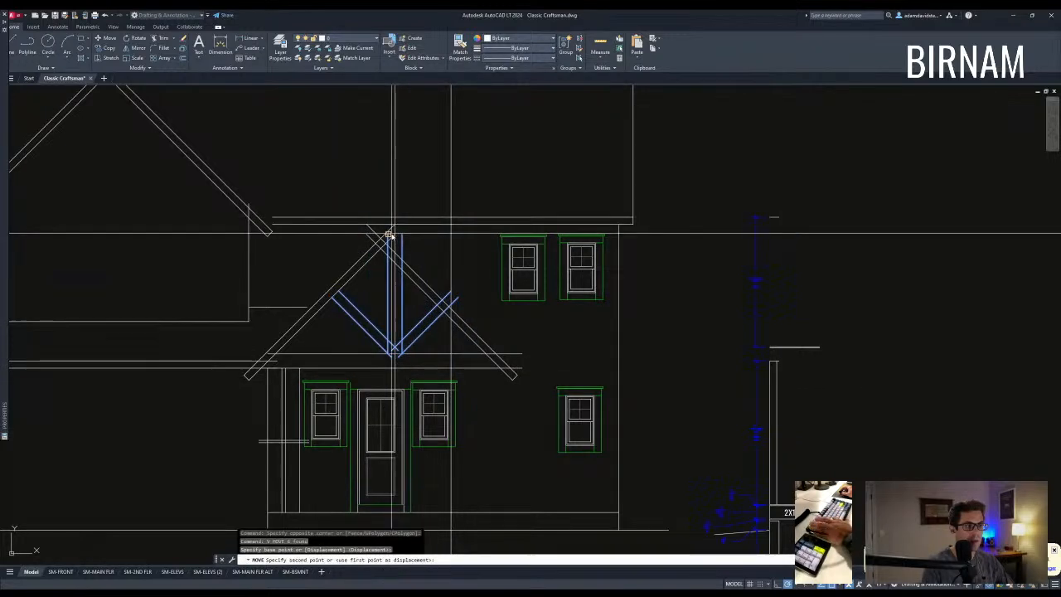
key(Escape)
key(Escape)
Move the truss king post and diagonal braces left to centre them above the front door.
click(485, 219)
text(m)
key(Return)
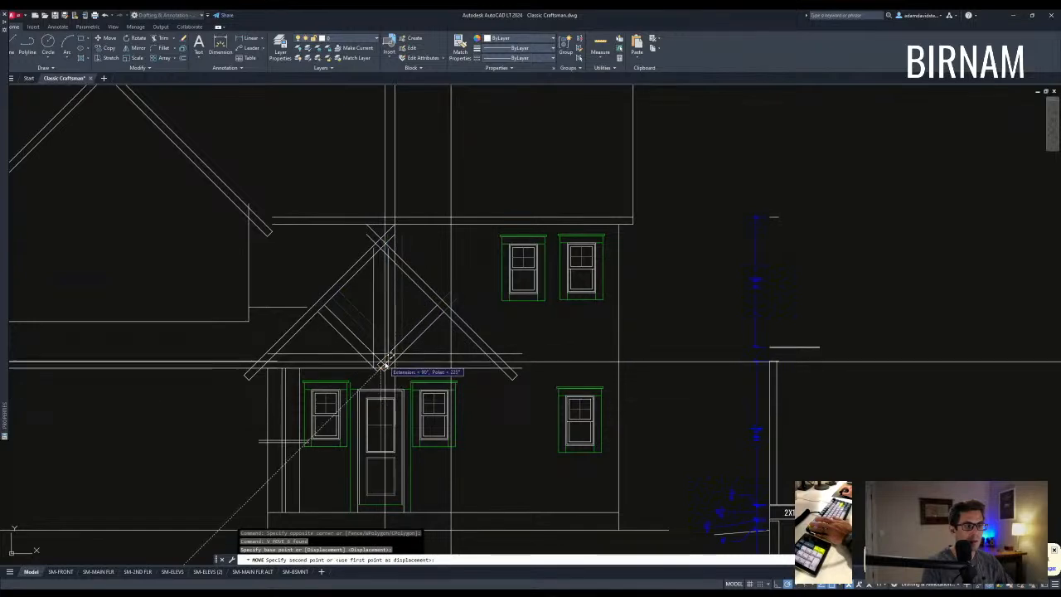
click(384, 365)
Delete the old vertical centreline through the porch gable and the projected interior wall line.
click(422, 152)
key(Escape)
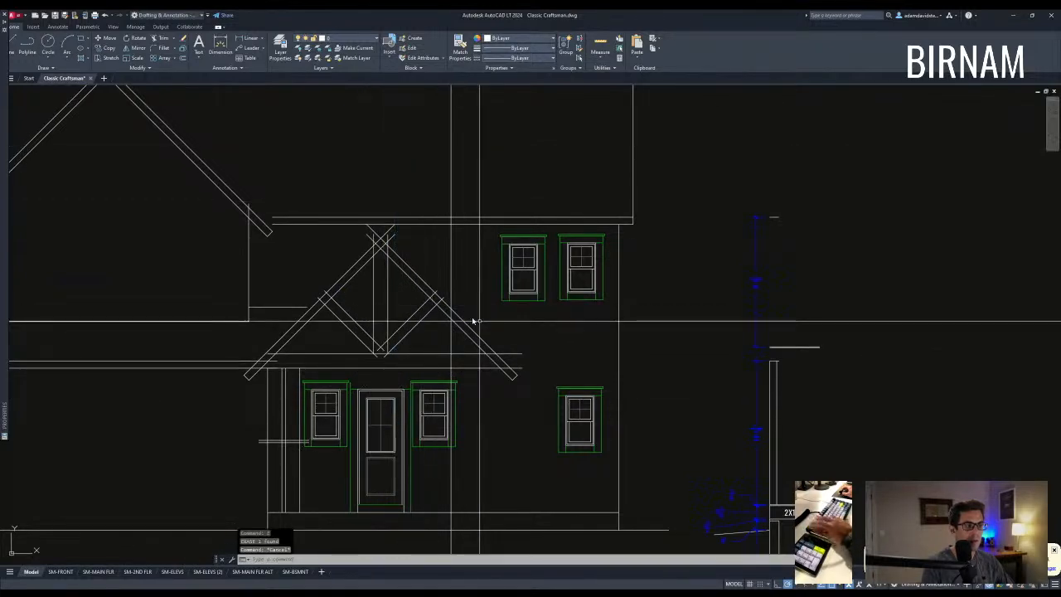
scroll(472, 321, down, 3)
key(Escape)
scroll(474, 425, up, 2)
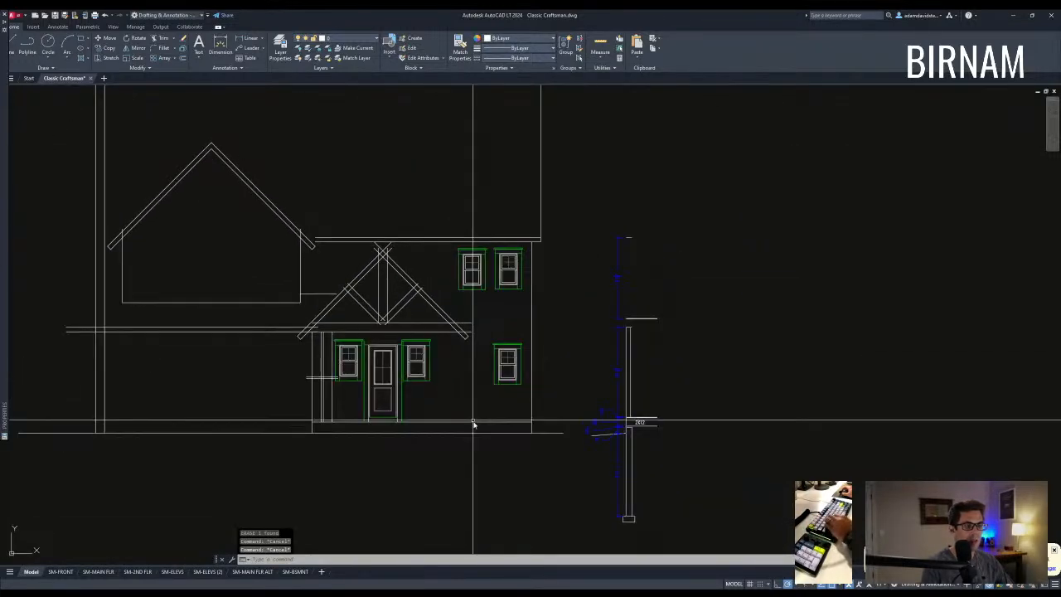
Mirror the left porch columns and their horizontal band lines about the front door's centreline, keeping the originals.
scroll(340, 415, up, 2)
click(332, 414)
click(349, 357)
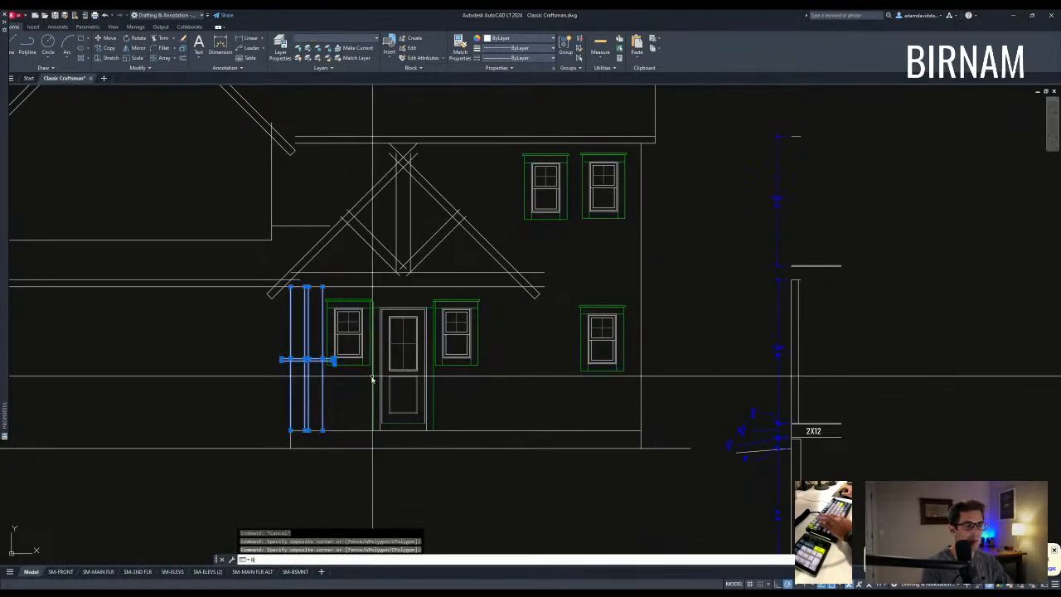
text(mi)
key(Return)
click(402, 348)
text(n)
key(Return)
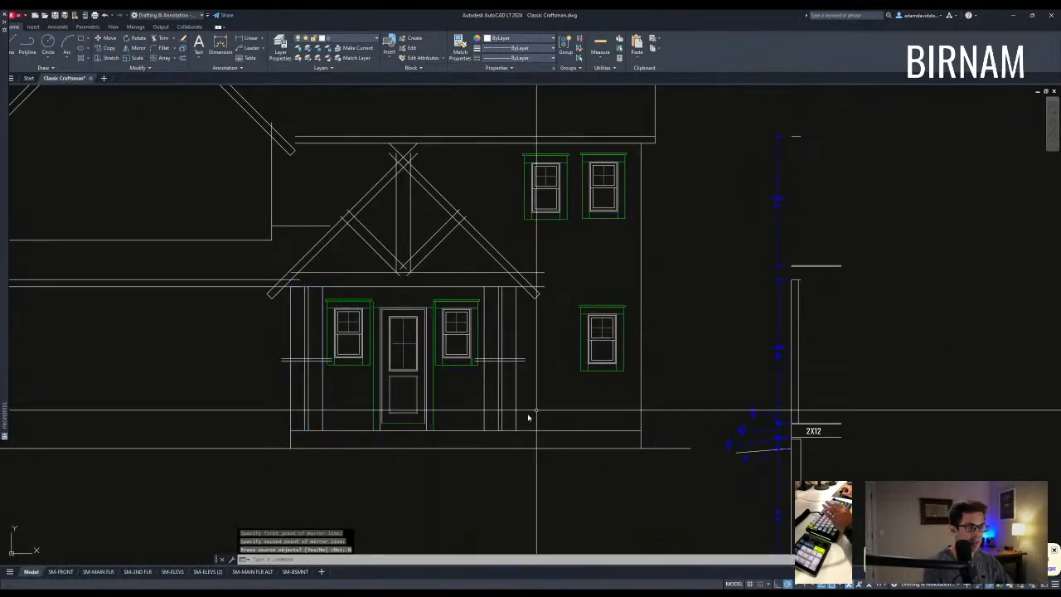
Trim the horizontal porch beam line where it runs past the gable's right rafter.
middle_drag(528, 380, 506, 404)
text(tr)
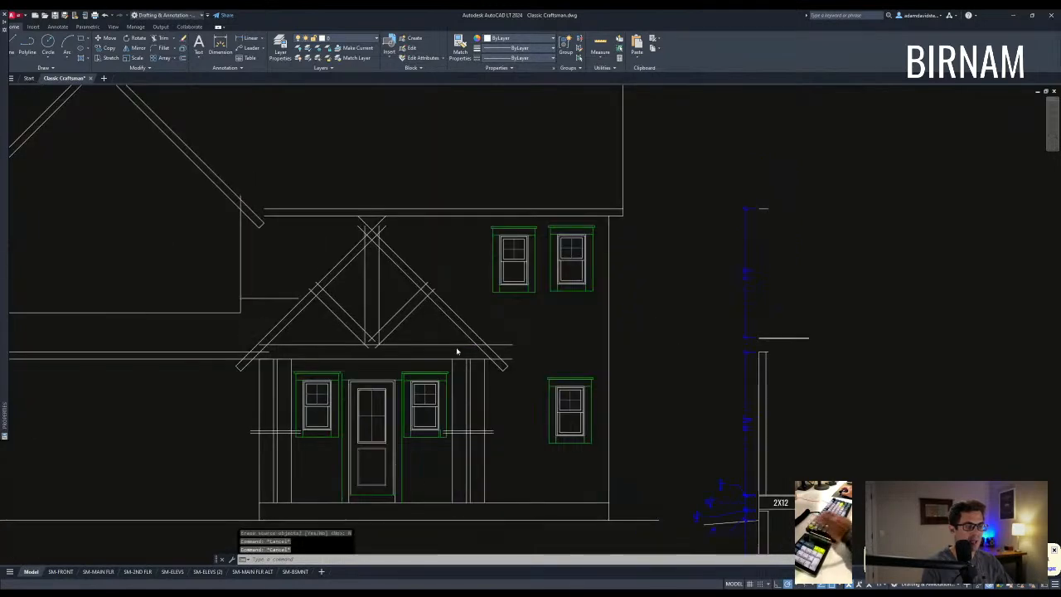
scroll(465, 348, up, 2)
key(Return)
key(Return)
scroll(522, 333, down, 5)
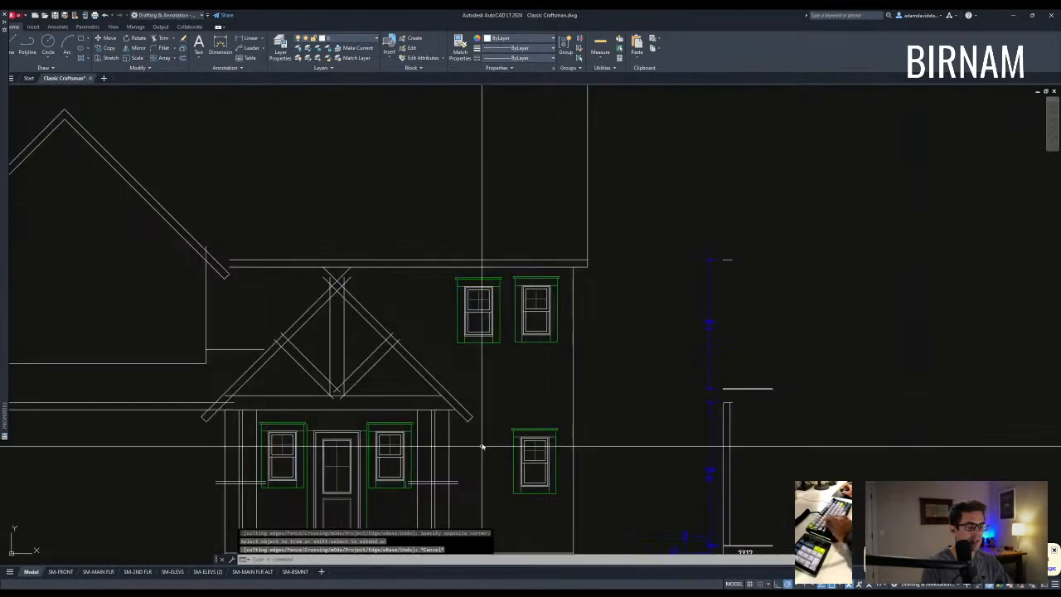
key(Escape)
Trim the porch floor line beyond the outer edge of the right porch column.
scroll(498, 415, down, 2)
text(l)
key(Return)
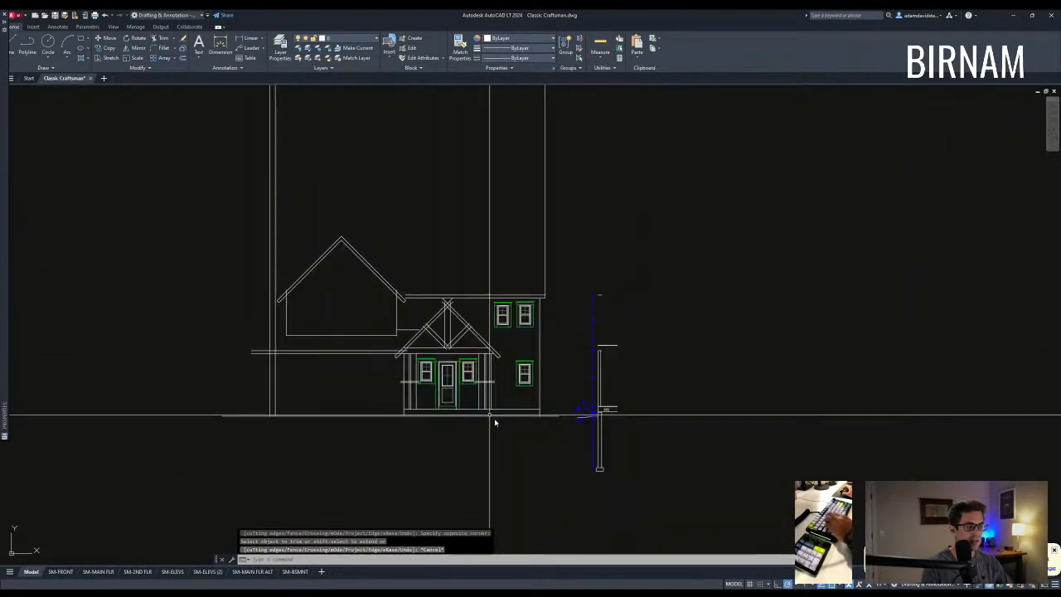
scroll(507, 435, up, 5)
key(Escape)
text(tr)
key(Return)
click(524, 448)
click(557, 400)
key(Escape)
middle_drag(591, 354, 535, 420)
click(554, 448)
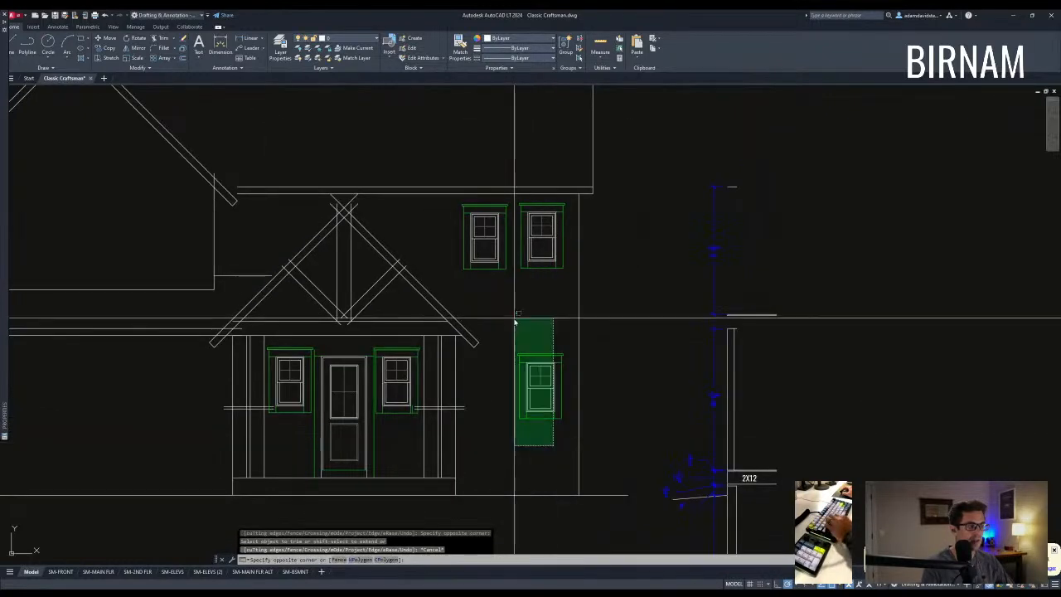
click(517, 317)
text(m)
key(Return)
click(621, 314)
key(Escape)
key(Escape)
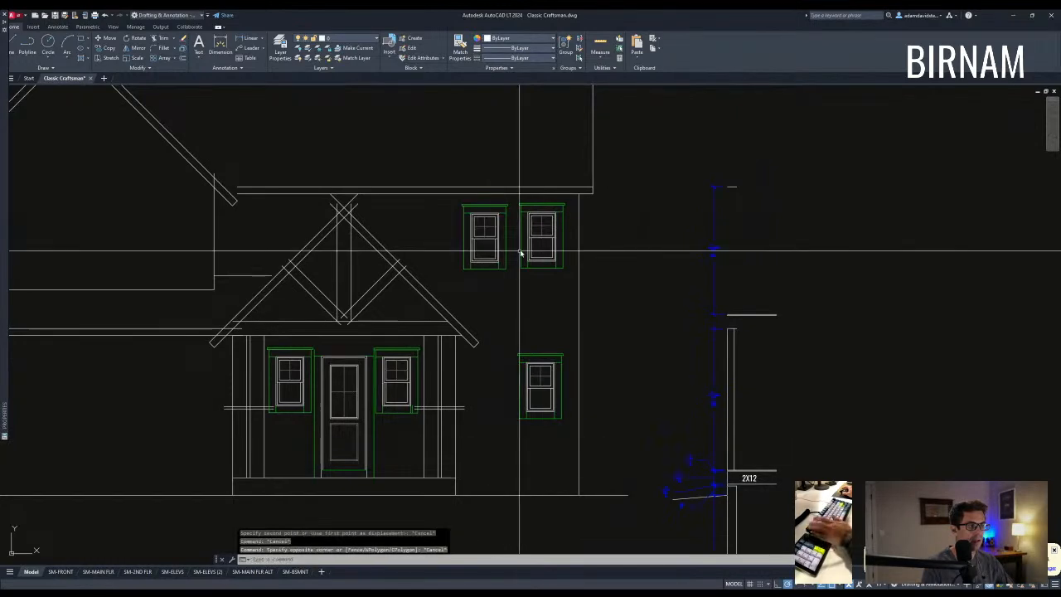
Copy the left upper-floor window horizontally toward the porch gable to make a third window in the row.
click(507, 290)
click(450, 200)
text(co)
key(Return)
click(516, 285)
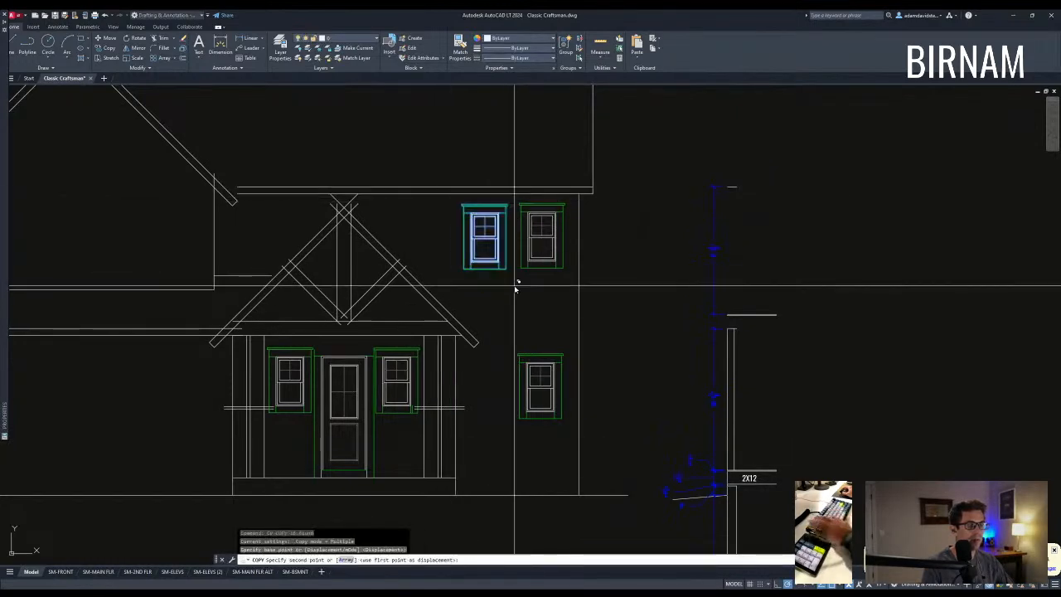
click(465, 285)
key(Escape)
key(Escape)
scroll(513, 338, down, 3)
scroll(520, 367, up, 5)
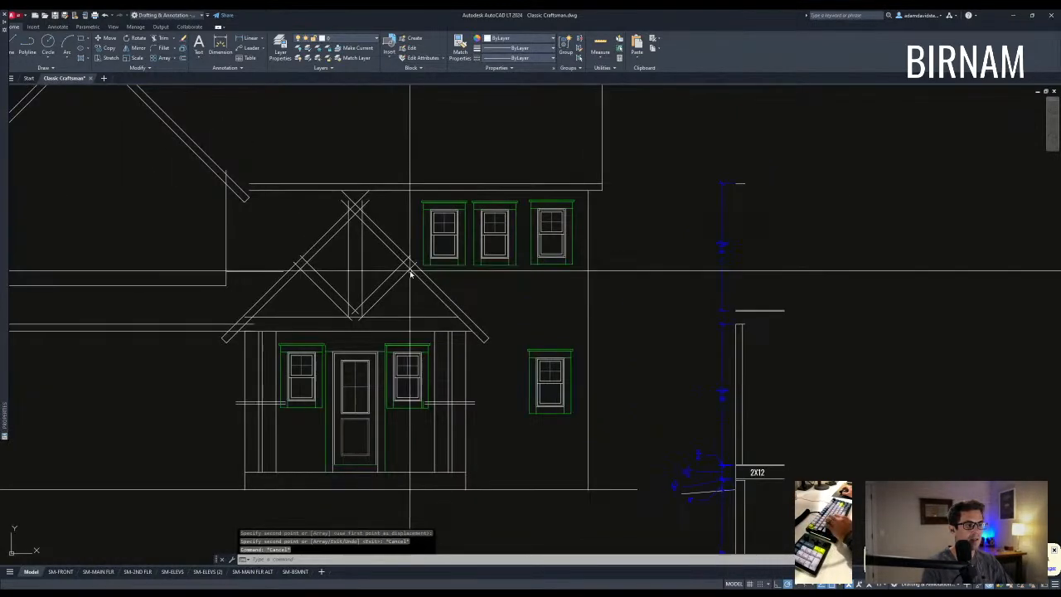
Delete all upper-floor windows and the single ground-floor window to the right of the porch.
click(408, 291)
click(611, 173)
key(Delete)
key(Escape)
key(Escape)
scroll(588, 304, down, 3)
scroll(554, 422, up, 1)
click(518, 422)
click(605, 326)
key(Delete)
key(Escape)
scroll(577, 356, down, 3)
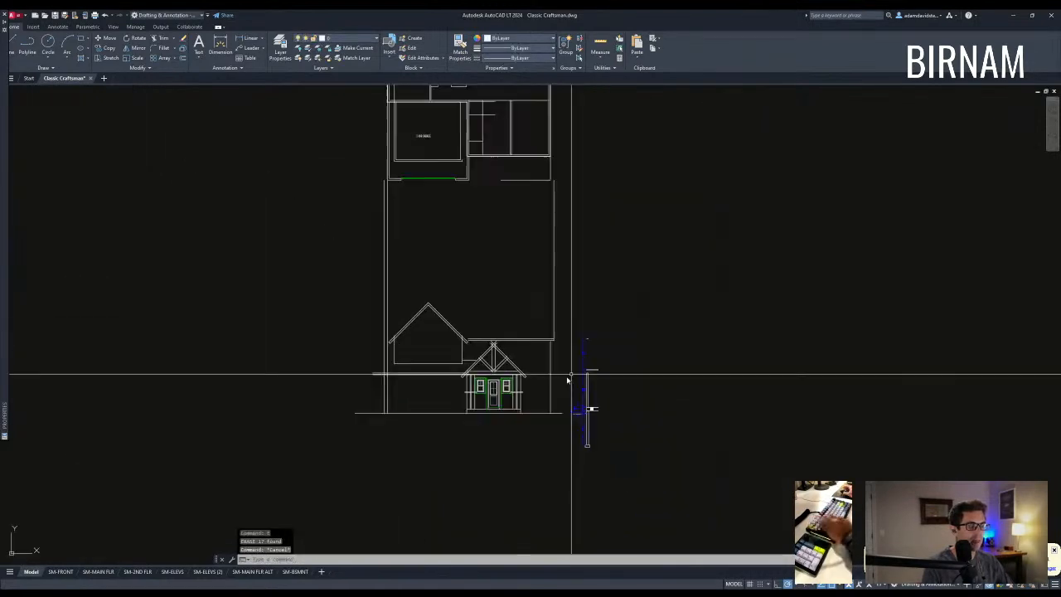
key(Escape)
key(Escape)
scroll(426, 383, up, 2)
scroll(489, 390, down, 2)
middle_drag(489, 390, 424, 405)
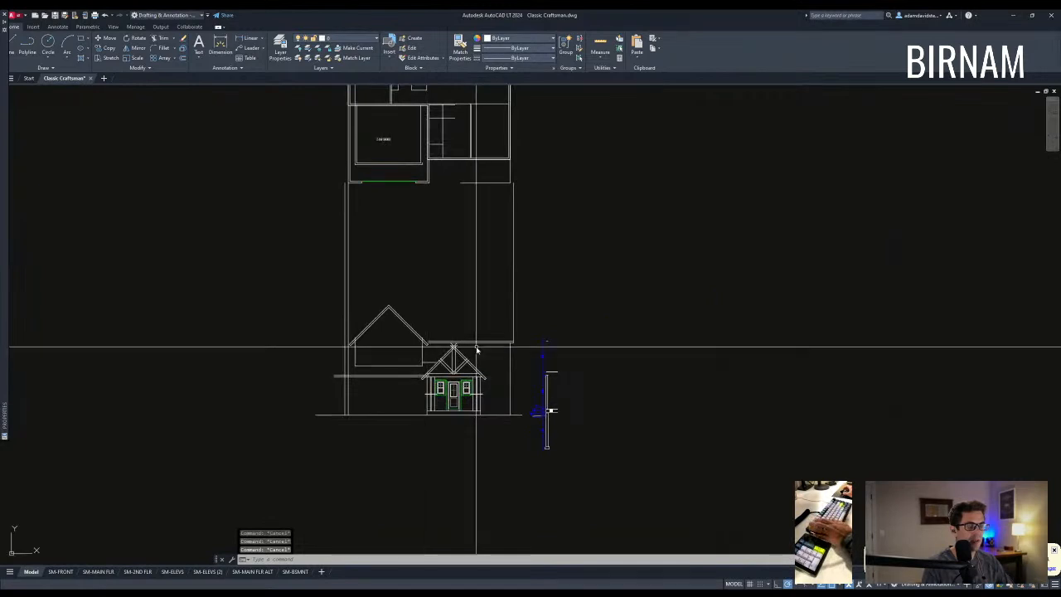
scroll(440, 352, up, 8)
scroll(439, 343, down, 4)
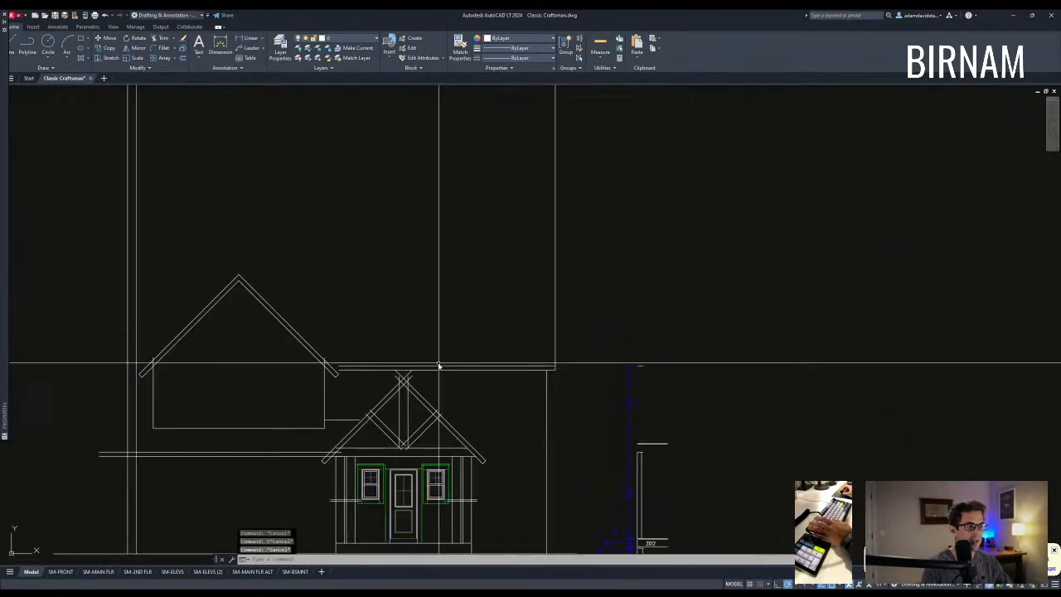
key(Escape)
key(Escape)
click(505, 398)
click(483, 337)
text(co)
key(space)
click(505, 335)
key(Escape)
key(Escape)
click(426, 277)
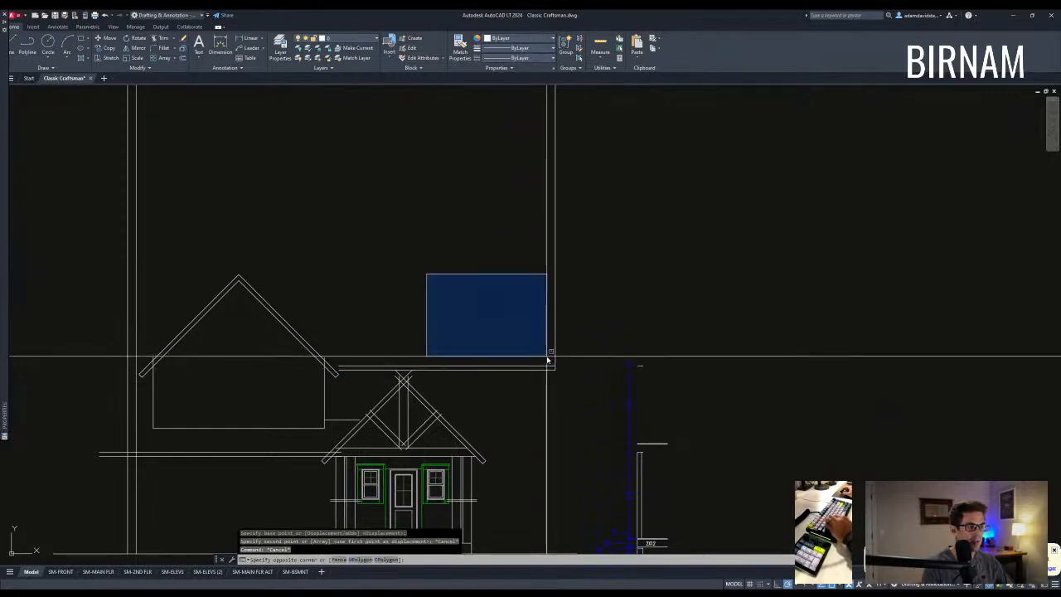
key(Escape)
Draw a wide, low rectangle on the main roof above the eave, to the right of the porch gable.
scroll(490, 373, up, 2)
text(rec)
key(space)
click(430, 350)
click(545, 296)
scroll(526, 332, down, 2)
middle_drag(527, 332, 504, 407)
click(502, 415)
text(m)
key(space)
click(462, 337)
key(Escape)
middle_drag(465, 337, 455, 288)
click(442, 432)
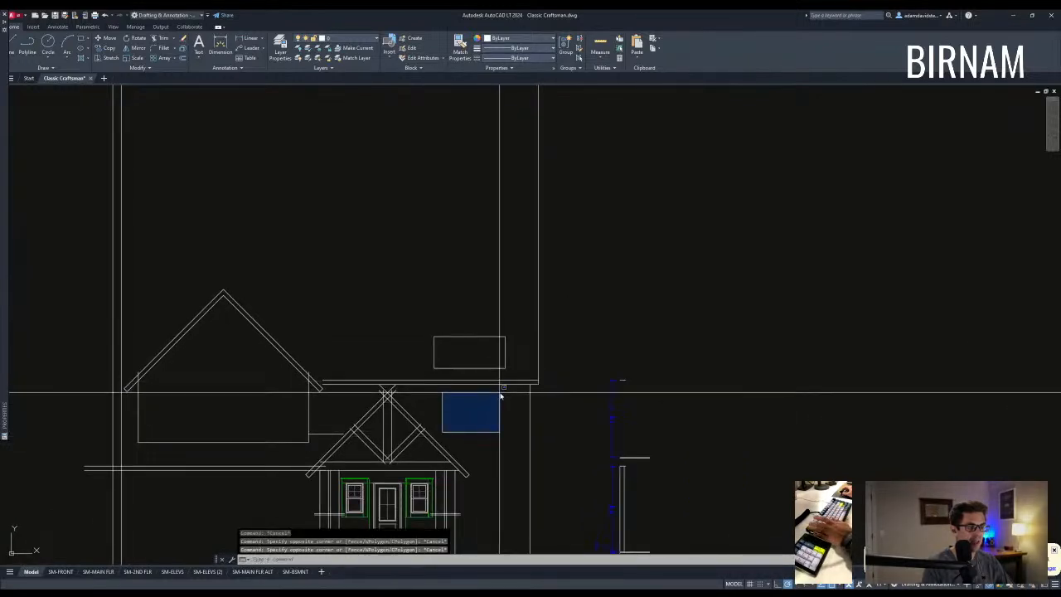
scroll(501, 396, down, 6)
key(Escape)
key(Escape)
key(Escape)
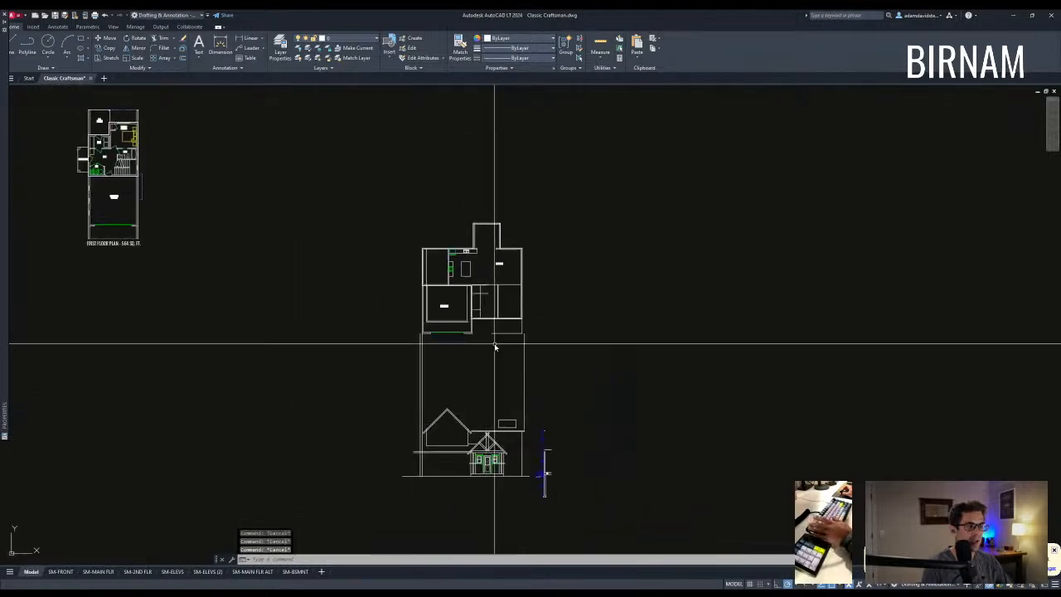
Draw a horizontal ridge line just above the garage gable's peak, spanning the full width of the house.
scroll(506, 373, up, 3)
text(l)
key(Return)
click(352, 424)
key(Escape)
key(Escape)
key(Escape)
Trim the vertical projection lines above the new ridge line, between the elevation and the floor plan.
text(tr)
key(Return)
click(552, 437)
click(350, 406)
key(Return)
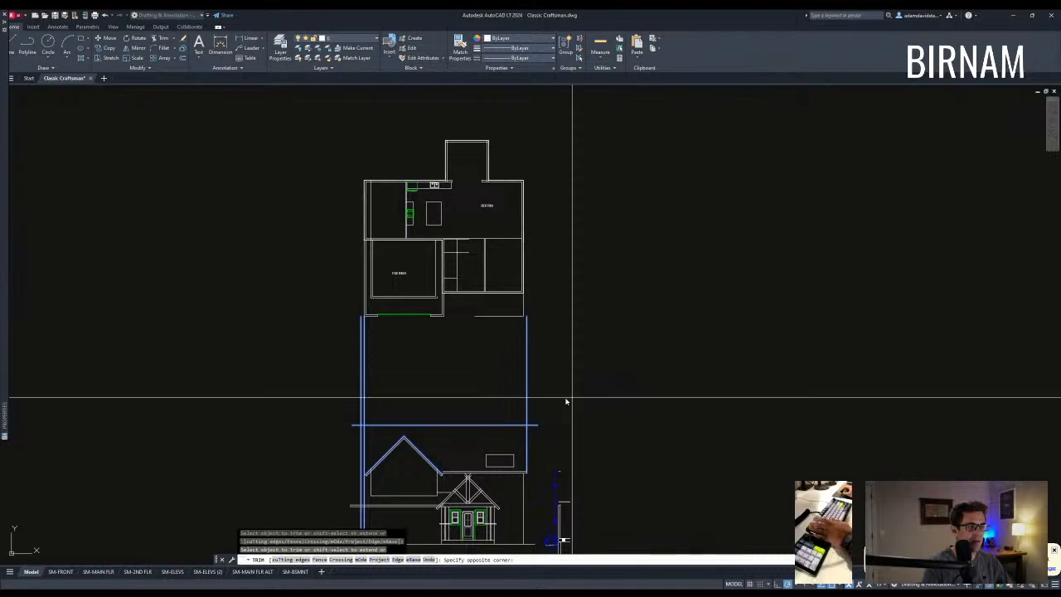
click(574, 401)
click(262, 395)
middle_drag(537, 413, 527, 398)
Project vertical lines from the porch's left and right edges in the elevation up to the floor plan.
middle_drag(471, 433, 450, 356)
middle_drag(429, 292, 433, 306)
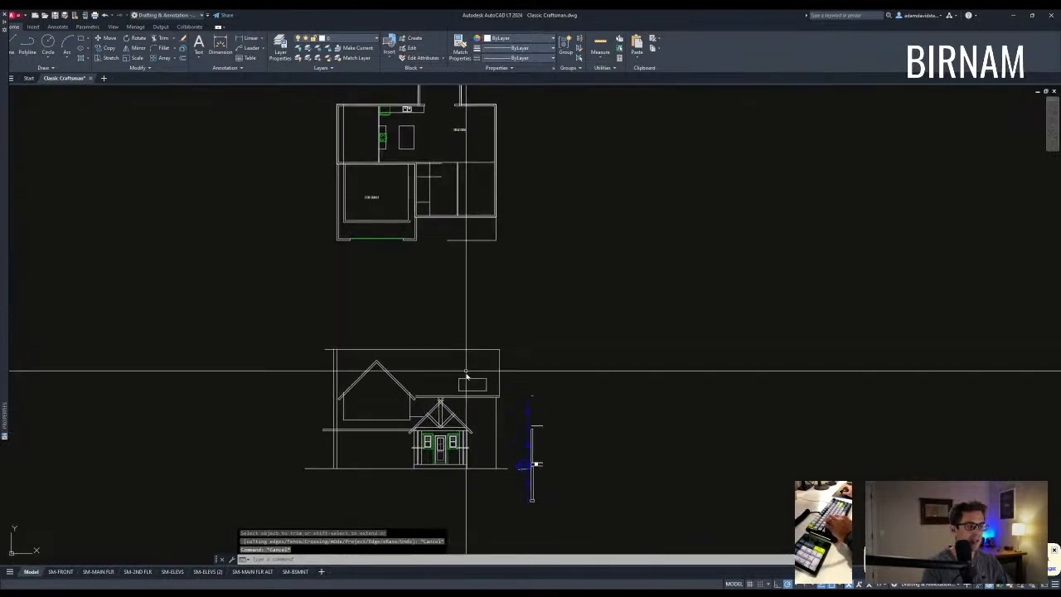
middle_drag(409, 495, 409, 540)
scroll(410, 540, up, 2)
text(a)
key(space)
click(424, 474)
scroll(434, 239, down, 1)
middle_drag(434, 240, 434, 282)
key(Escape)
key(Escape)
middle_drag(460, 208, 459, 334)
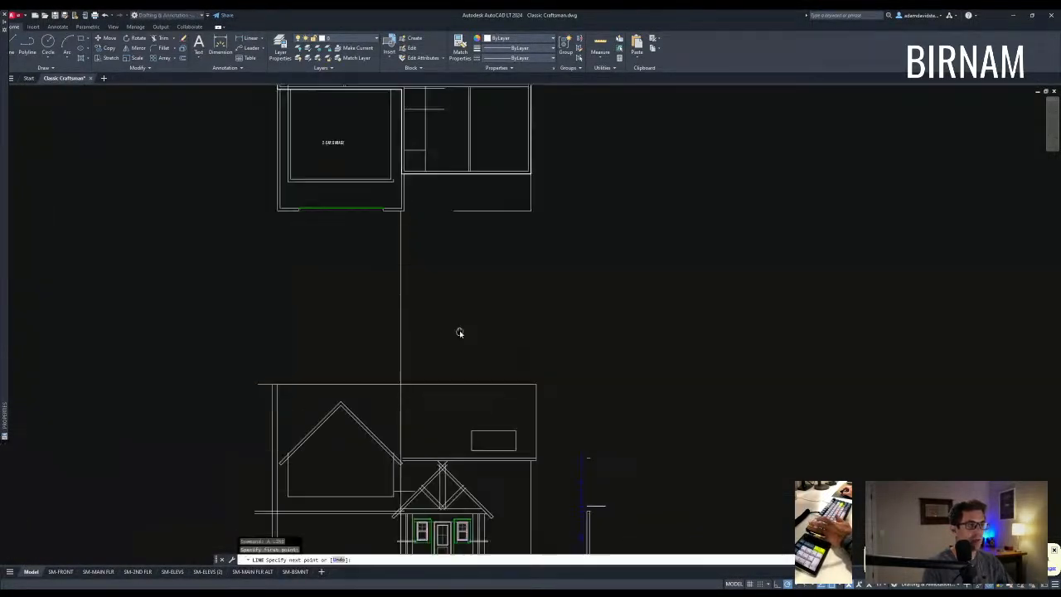
scroll(478, 267, up, 2)
scroll(498, 320, up, 1)
Move the porch's front line in the floor plan 24 inches outward, away from the house.
text(tr)
key(Escape)
key(Escape)
click(520, 309)
click(504, 247)
text(v)
click(536, 326)
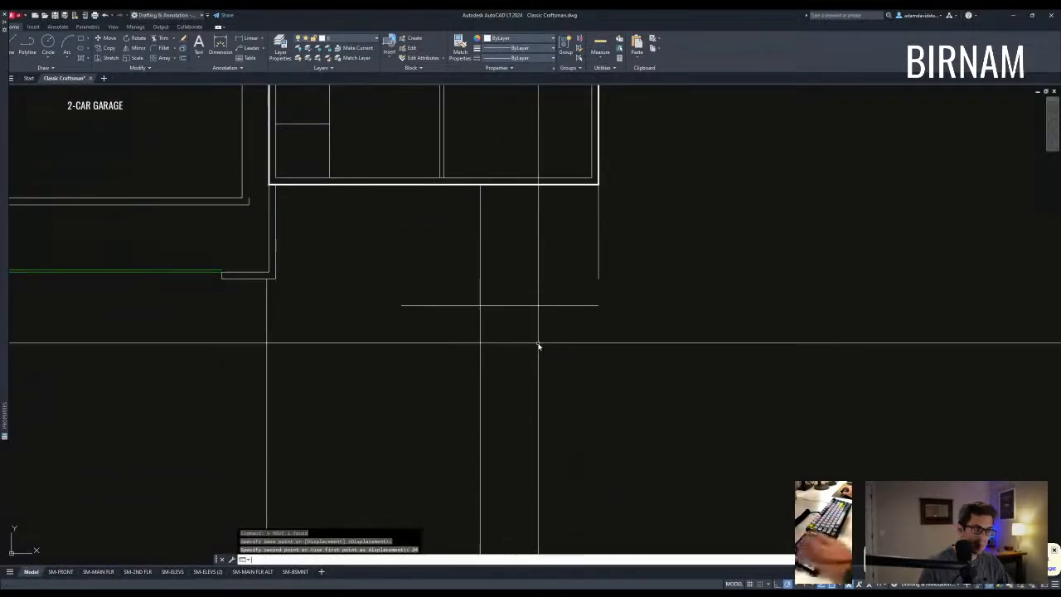
key(Escape)
key(Escape)
Delete the plan porch's old right side line and fillet the front line with both projected side lines.
click(599, 249)
click(589, 254)
click(597, 244)
key(Delete)
text(f)
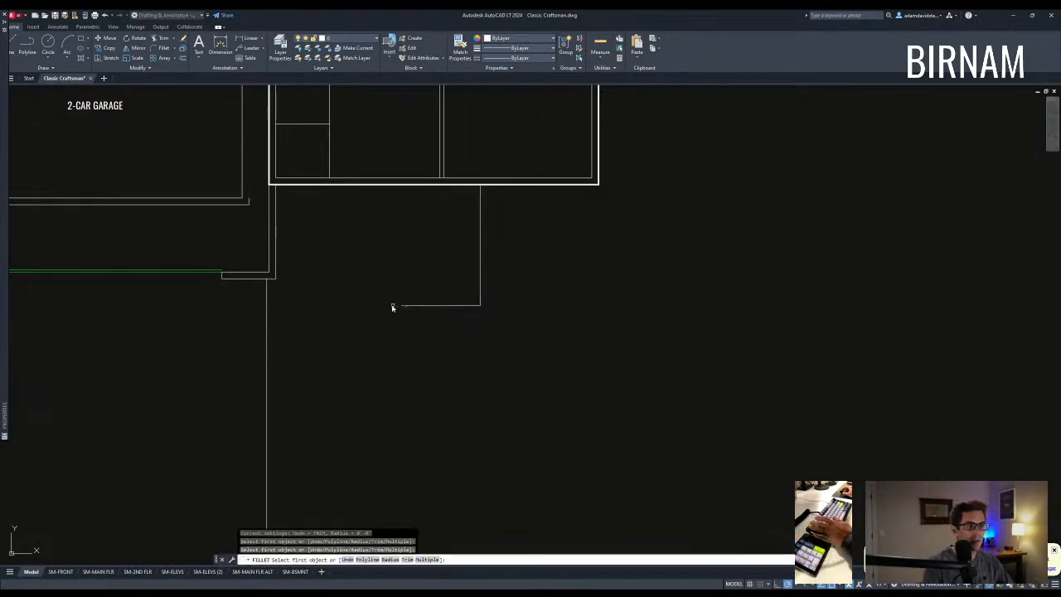
click(266, 293)
scroll(266, 294, down, 3)
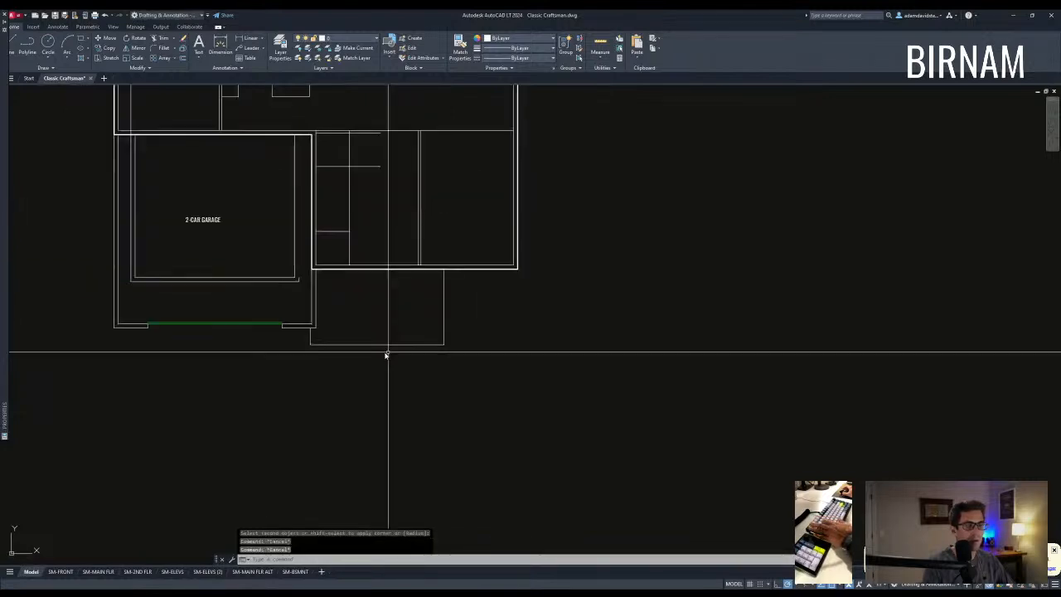
key(Escape)
key(Escape)
Draw a vertical centreline through the plan porch and trim it to the thickness of the front wall.
scroll(384, 283, up, 2)
text(tr)
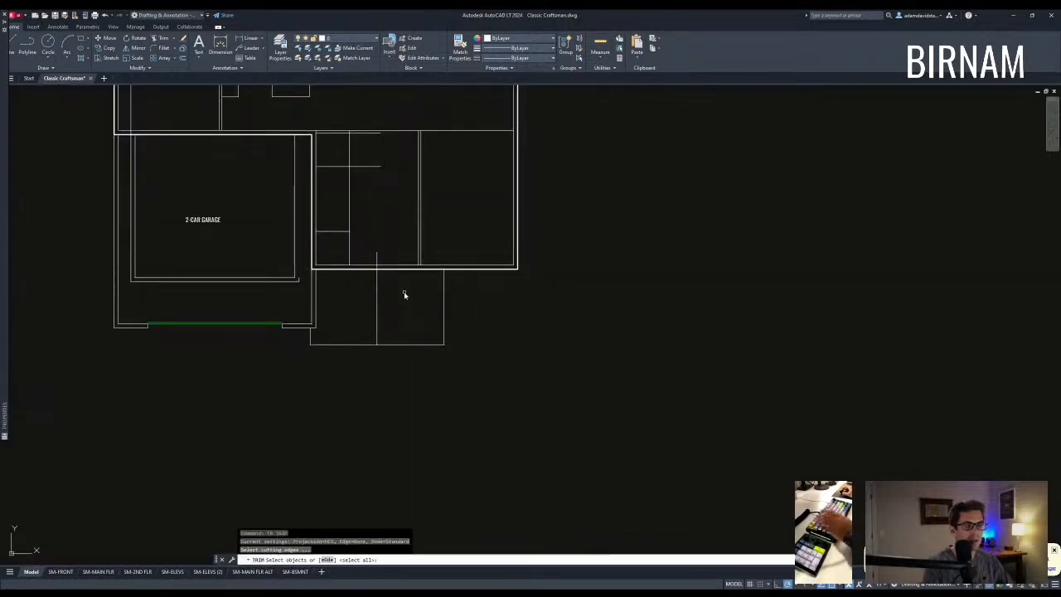
scroll(382, 257, up, 2)
click(371, 298)
key(Escape)
Copy the wall centre mark 18 inches to each side for the door jambs and delete the centre mark.
click(371, 274)
text(cv)
click(382, 244)
text(18)
key(Return)
key(Escape)
key(Escape)
scroll(372, 278, up, 2)
click(382, 242)
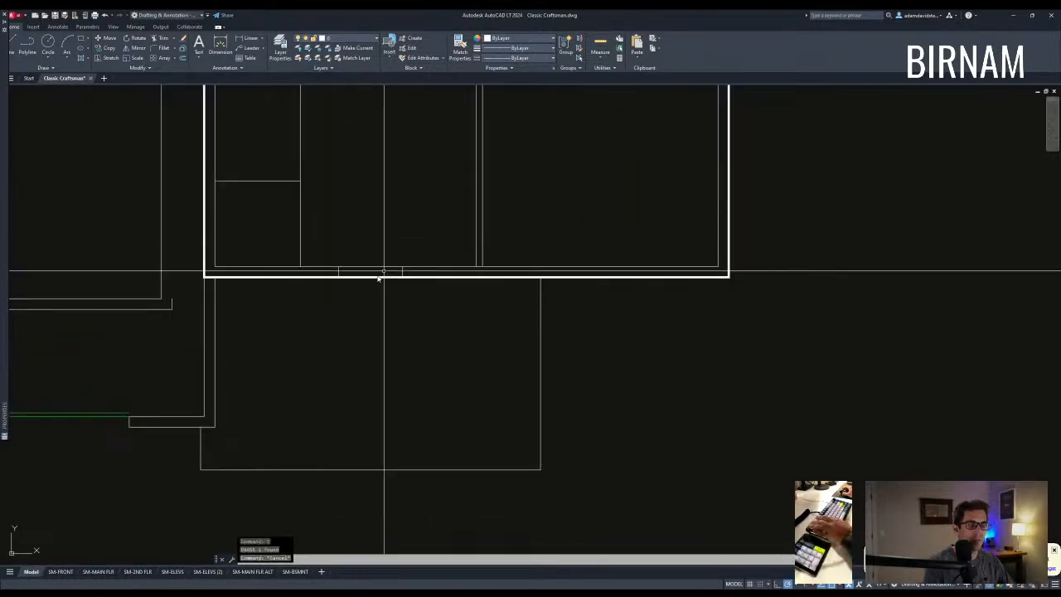
Try to copy the door opening's right jamb line a short distance outward along the front wall.
click(402, 273)
scroll(402, 274, up, 2)
text(cp)
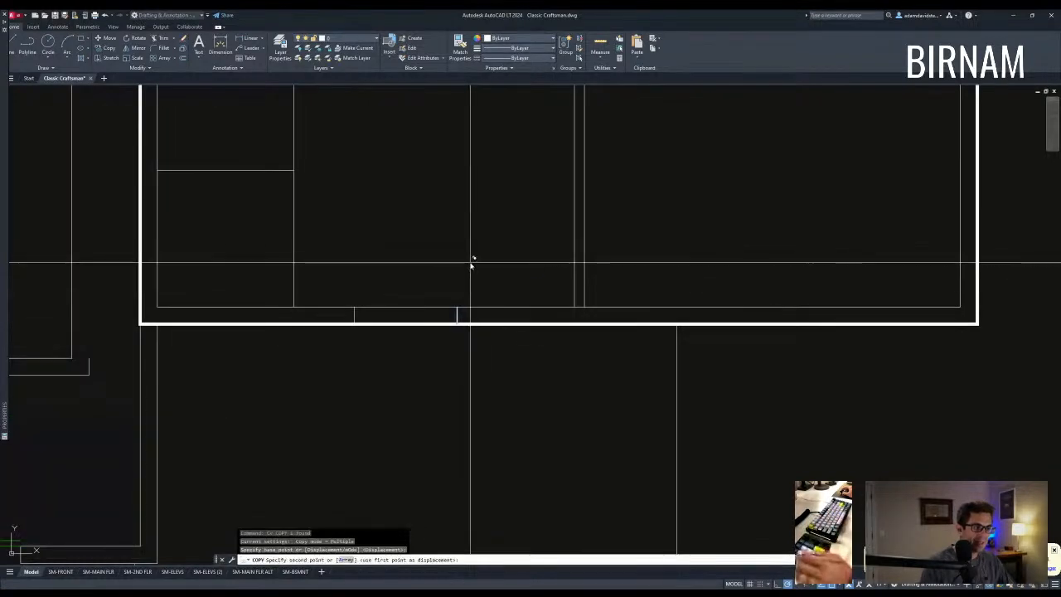
click(482, 262)
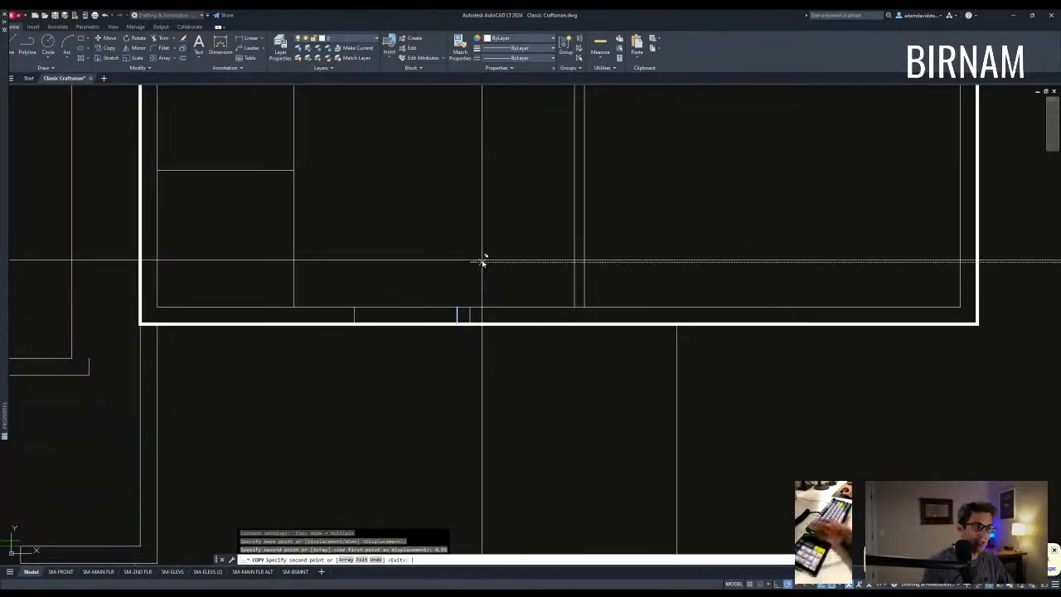
key(Escape)
key(Escape)
Copy the door opening's right jamb line 4.5 inches to the right within the front wall.
click(457, 315)
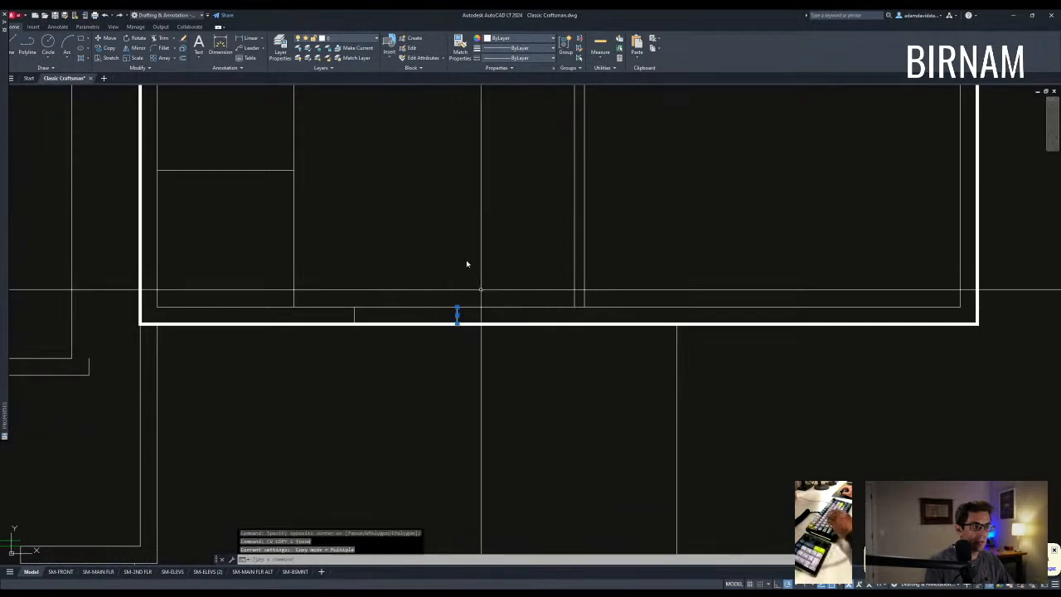
text(cp)
click(468, 261)
text(4.5)
key(Return)
key(Escape)
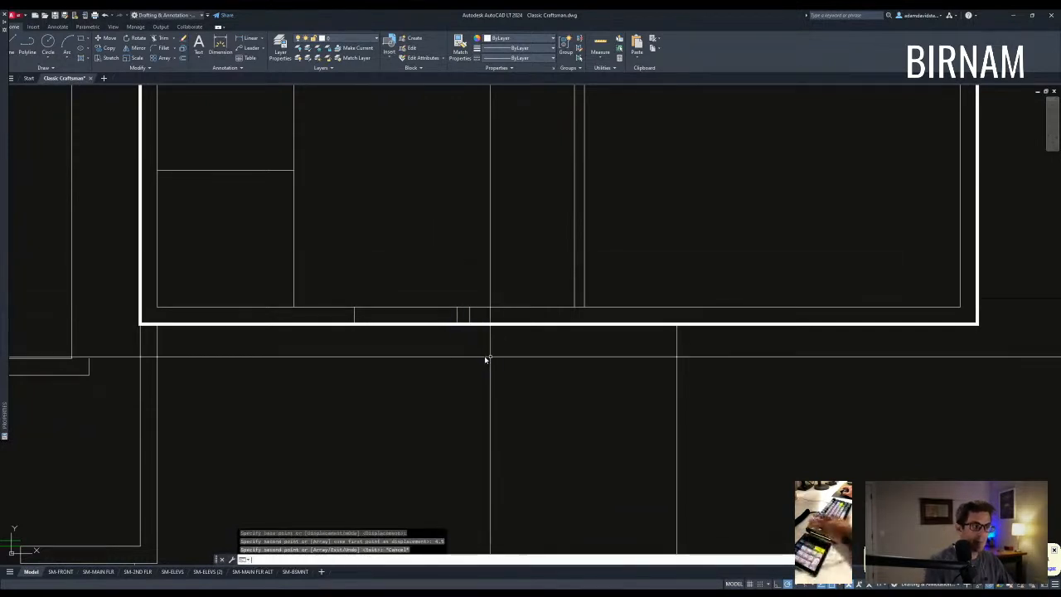
Copy the outer line of the door's right jamb 24 inches to the right for the sidelight opening.
click(469, 315)
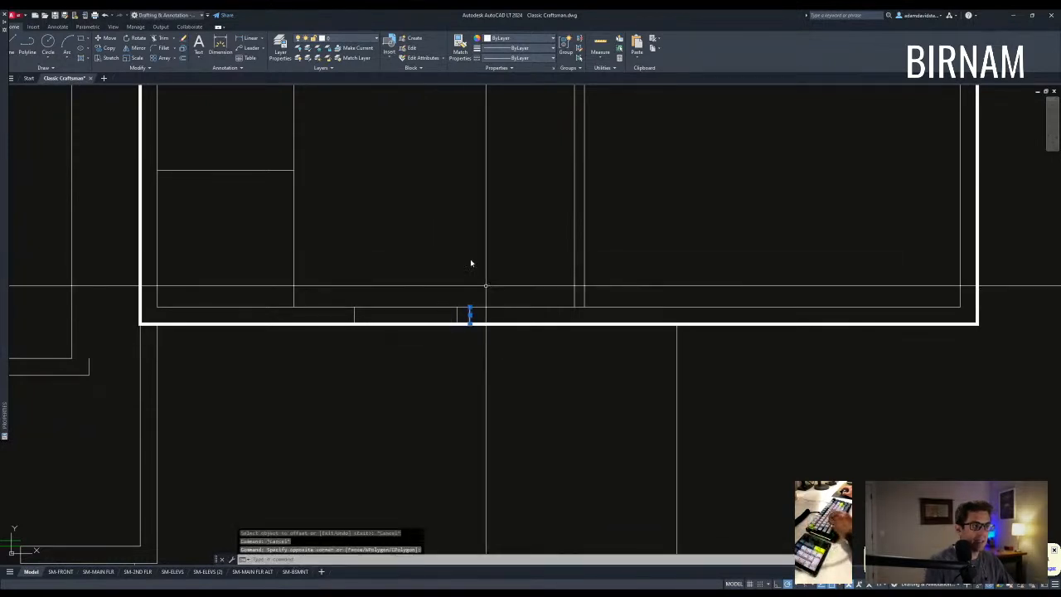
text(cp)
click(474, 259)
text(24)
key(Return)
key(Escape)
Draw a horizontal glass line across the right sidelight opening in the front wall.
text(a)
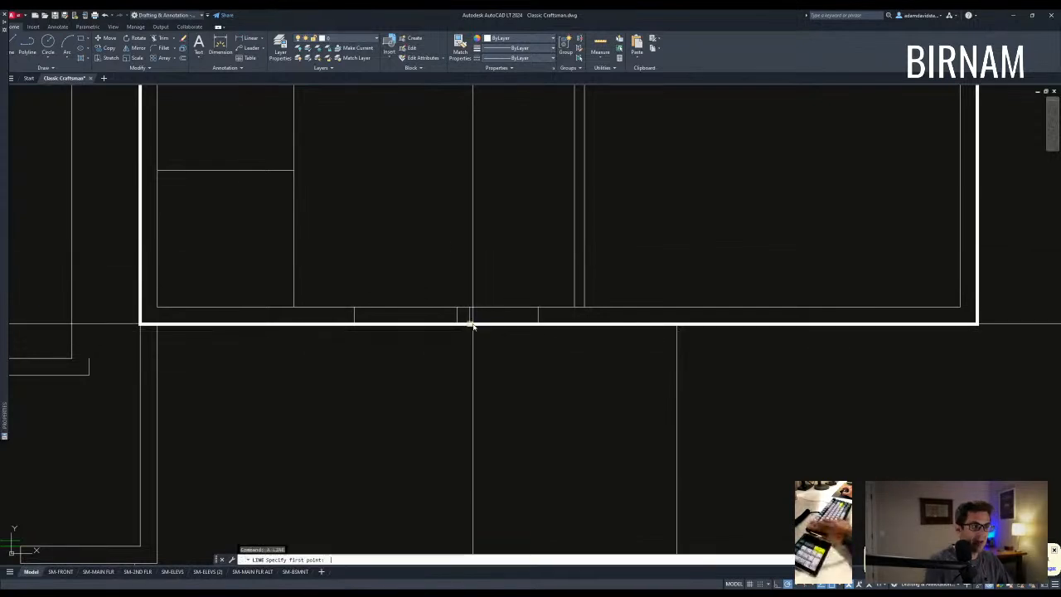
click(539, 315)
key(Escape)
key(Escape)
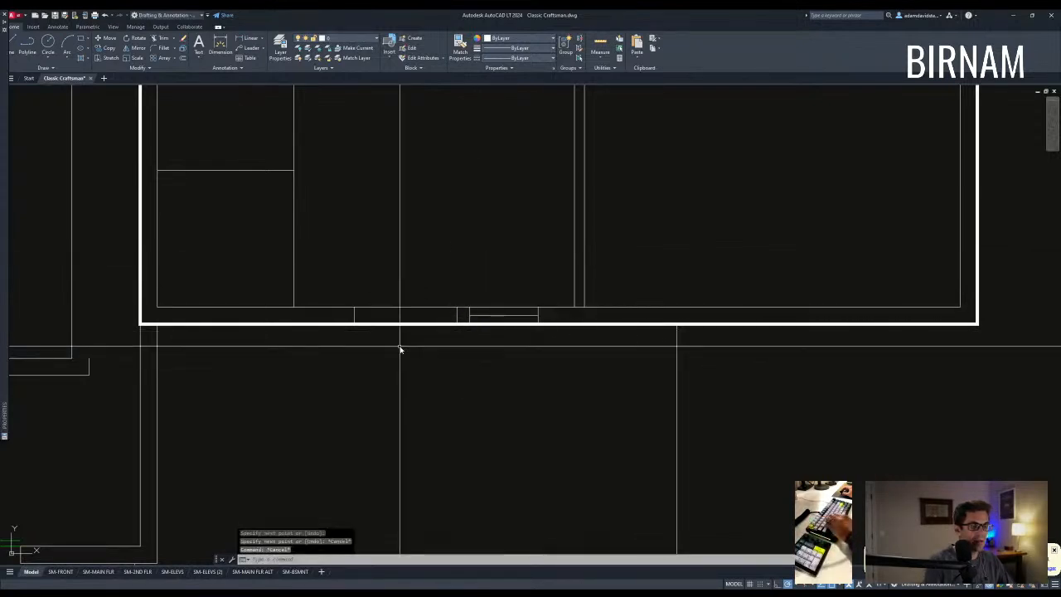
Copy the door's left jamb line 4.5 inches to the left, and copy that new line another 24 inches left.
middle_drag(366, 353, 372, 359)
click(351, 347)
click(370, 303)
text(cp)
click(436, 272)
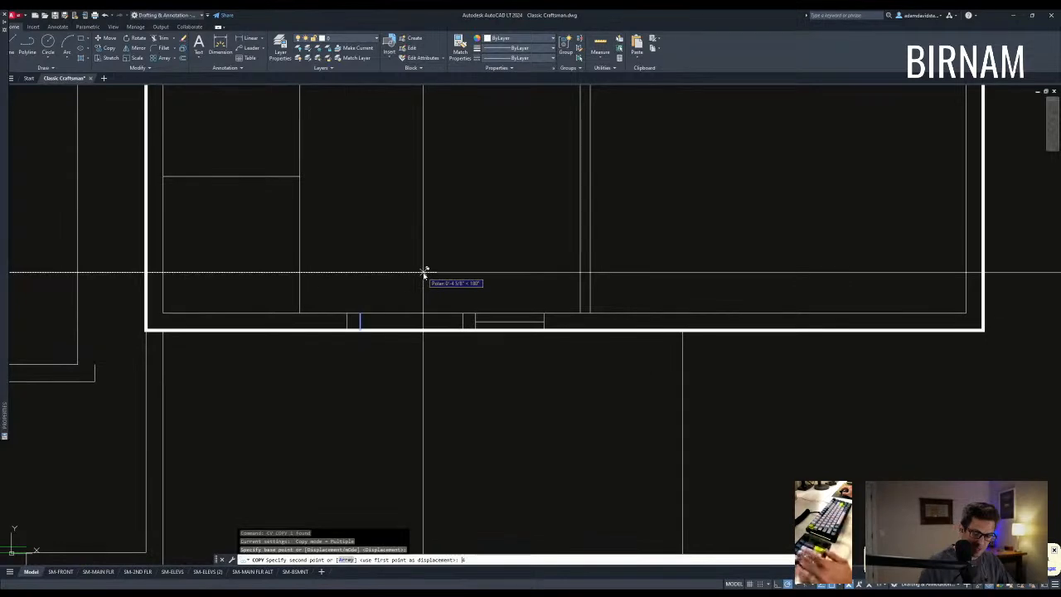
text(4.5)
key(Return)
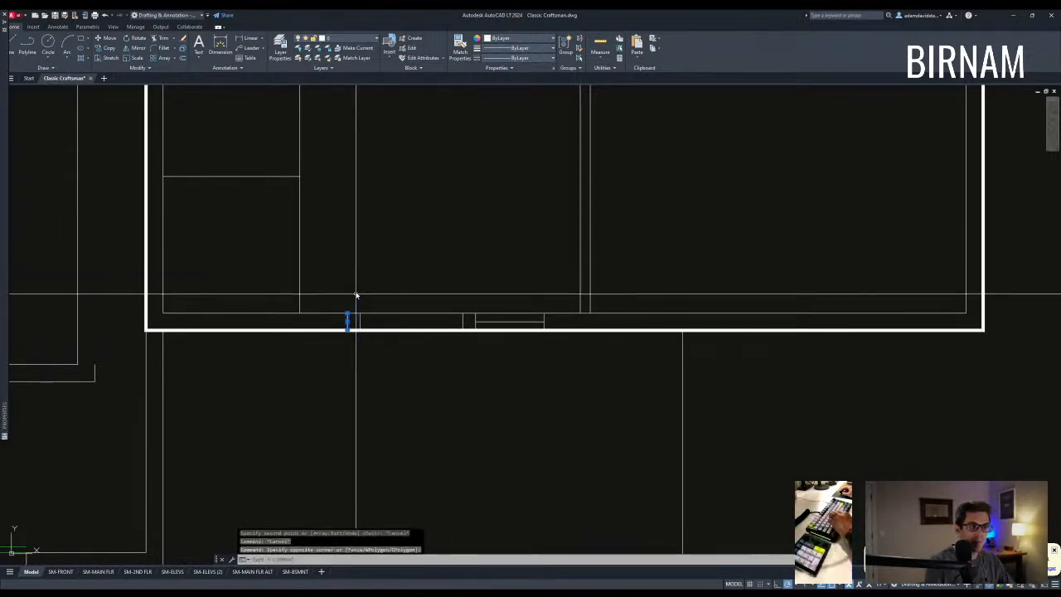
key(Return)
key(Escape)
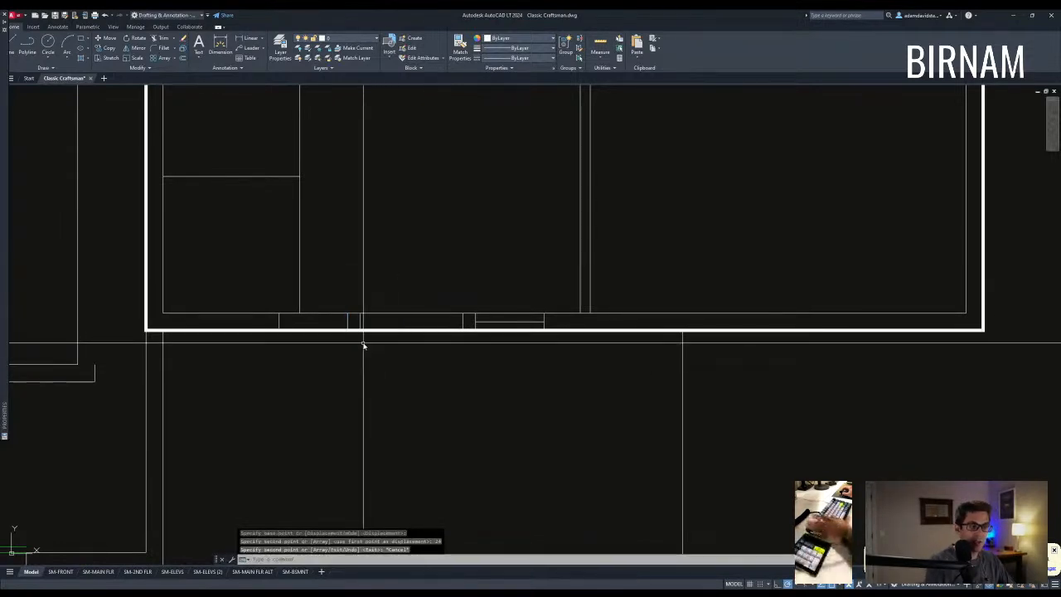
Draw a horizontal glass line across the left sidelight opening.
text(a)
click(278, 322)
click(348, 322)
key(Escape)
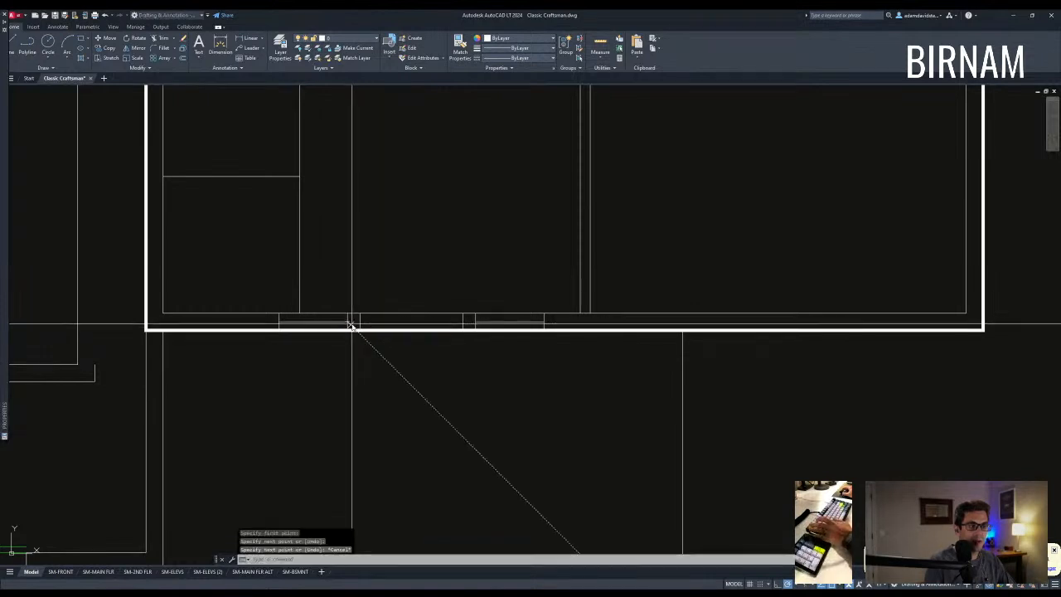
key(Escape)
Trim the front wall's inner line out of the door opening.
scroll(458, 377, down, 1)
text(tr)
click(497, 373)
click(360, 317)
key(Return)
key(Escape)
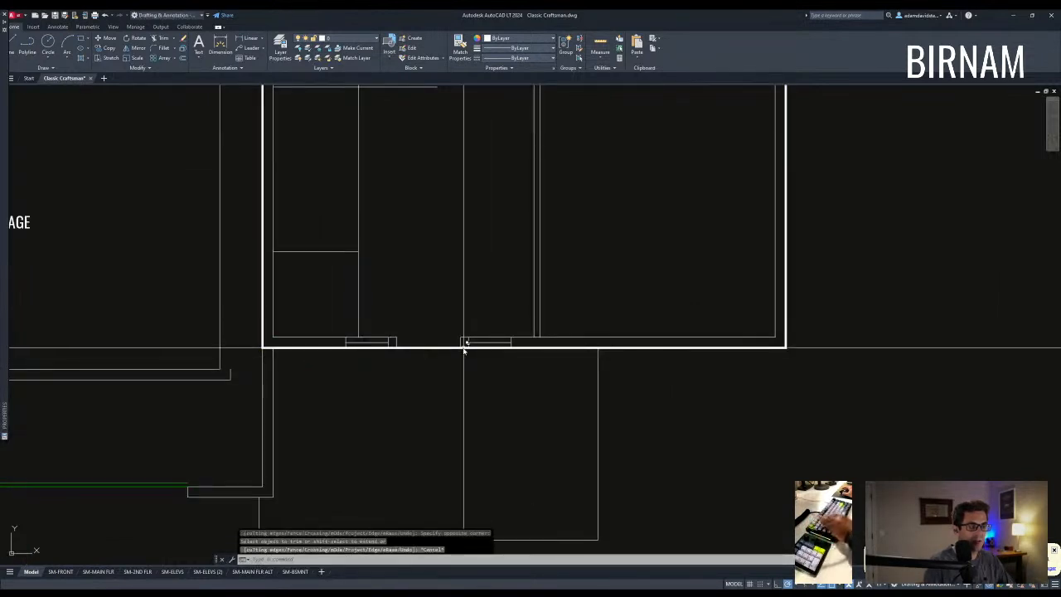
Draw a circle centred on the left door jamb reaching the right jamb, and add an angled door leaf line.
text(c)
click(397, 340)
click(460, 339)
text(l)
click(396, 340)
click(451, 291)
key(Escape)
key(Escape)
scroll(469, 345, up, 1)
Trim the circle and leaf line at the front door to leave the open leaf and its swing arc.
text(tr)
click(464, 341)
click(425, 264)
key(Return)
click(436, 253)
key(Escape)
scroll(428, 350, down, 4)
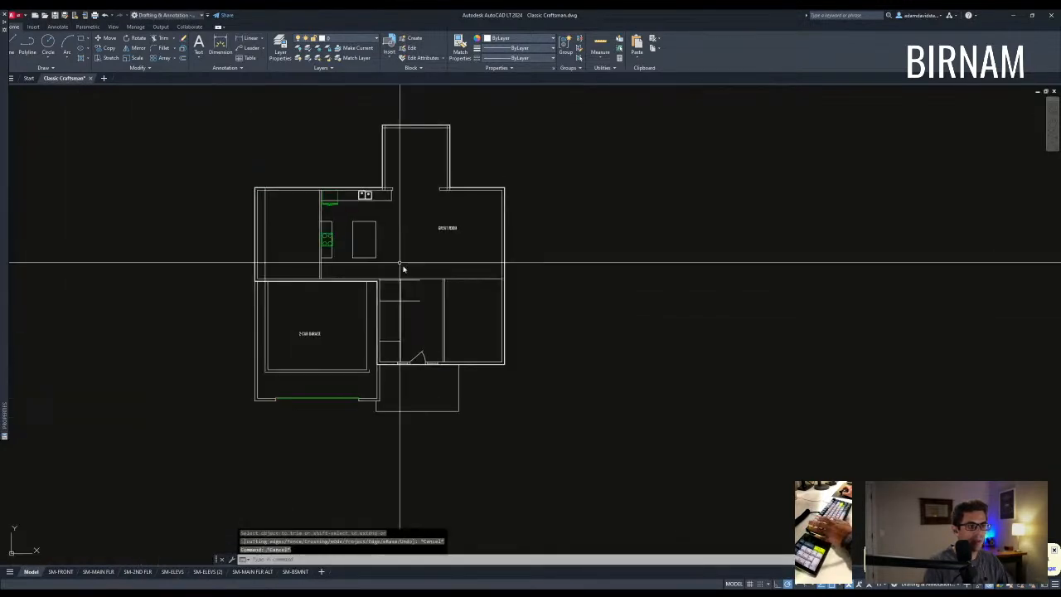
Draw a horizontal partition line across the room beside the kitchen and trim the vertical line that crosses it.
scroll(309, 220, up, 4)
text(l)
click(178, 272)
click(335, 270)
key(Escape)
text(tr)
click(213, 283)
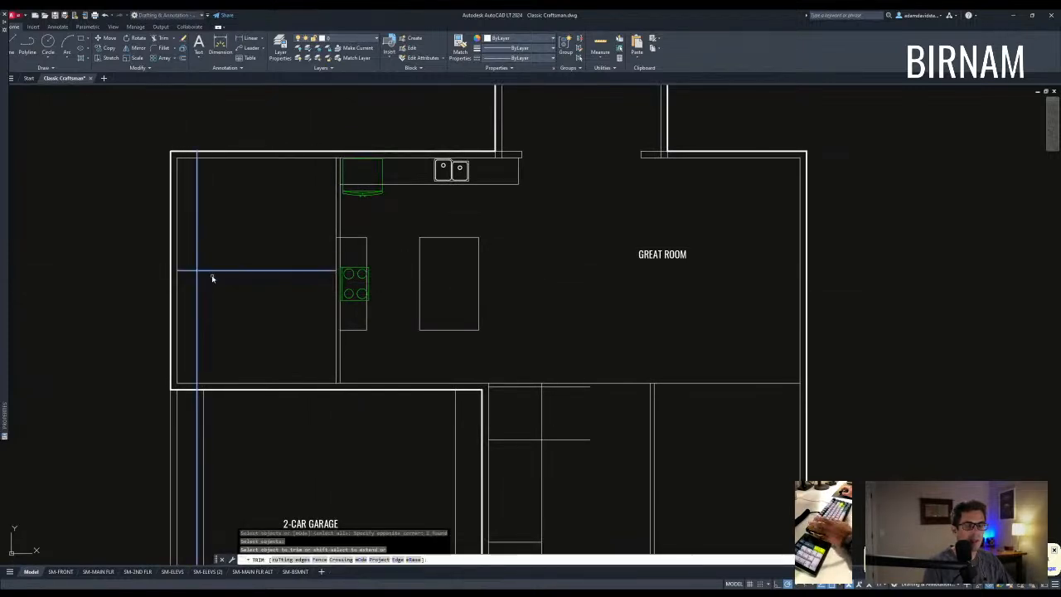
key(Escape)
Match the properties of an existing dashed line onto the double outline inside the 2-car garage.
scroll(212, 279, down, 3)
click(494, 485)
click(481, 463)
key(Escape)
key(Escape)
key(Escape)
middle_drag(460, 439, 438, 365)
scroll(431, 365, down, 4)
scroll(219, 242, down, 1)
middle_drag(219, 242, 336, 325)
scroll(335, 325, up, 3)
text(ma)
click(334, 363)
click(335, 358)
scroll(494, 379, down, 1)
middle_drag(494, 379, 111, 241)
scroll(362, 433, up, 5)
click(358, 440)
click(263, 373)
scroll(248, 378, down, 3)
middle_drag(248, 378, 430, 408)
click(277, 396)
click(232, 366)
key(Escape)
Trim the garage's dashed outline back to the wall between the garage and the room behind it.
middle_drag(315, 271, 323, 369)
scroll(299, 332, up, 2)
text(tr)
click(274, 309)
key(Escape)
scroll(313, 275, down, 3)
Lay out a horizontal partition line across the room right of the entry, from the hall wall to the exterior wall.
scroll(374, 360, up, 4)
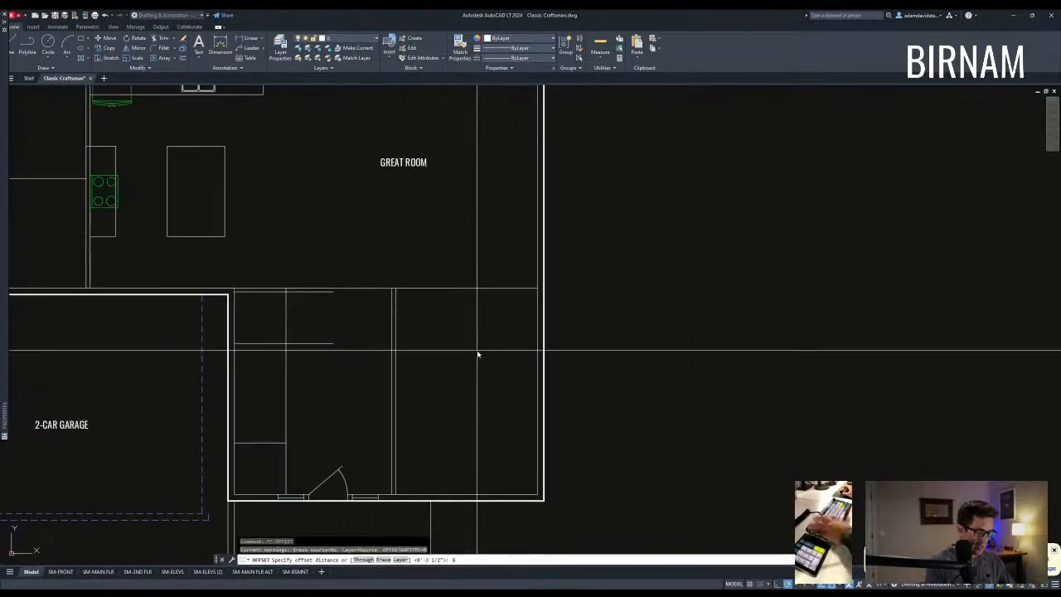
key(Return)
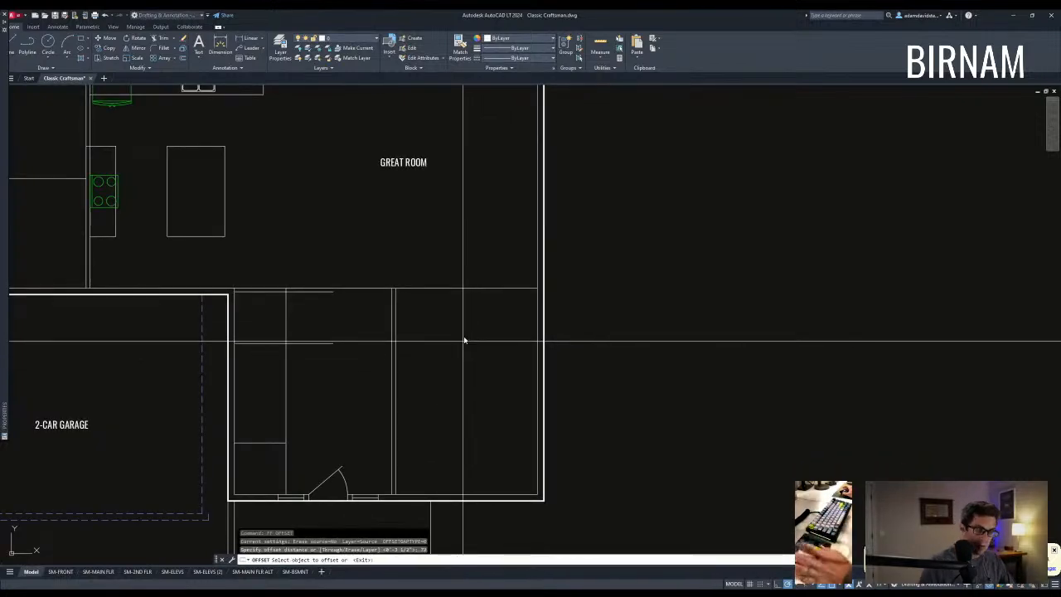
click(340, 388)
key(Escape)
key(Escape)
click(340, 388)
click(315, 360)
text(v)
click(313, 386)
click(522, 388)
key(Escape)
key(Escape)
text(ex)
key(Escape)
key(Escape)
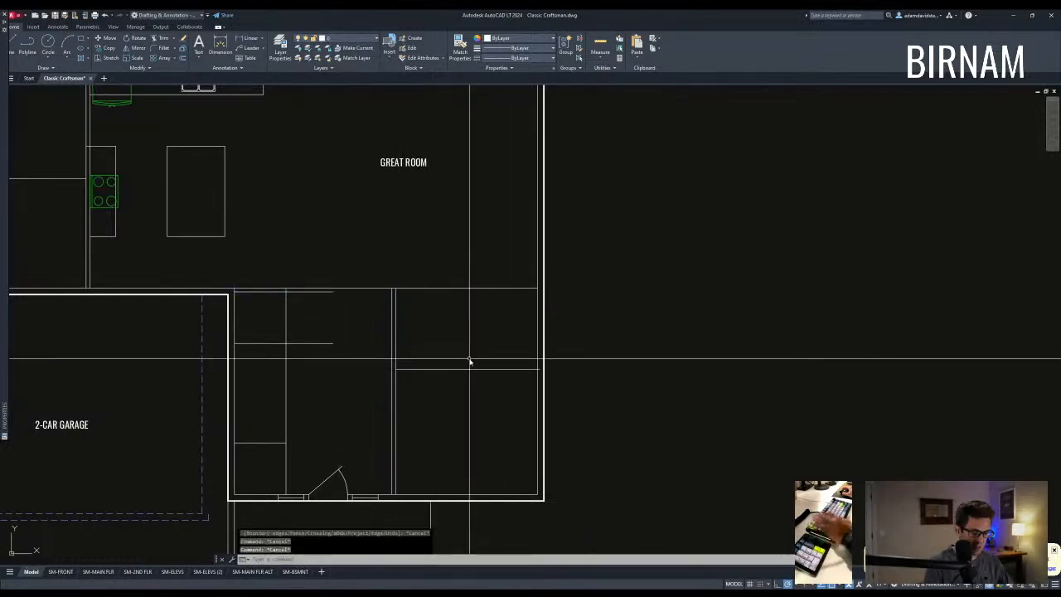
Offset the inner line of the right exterior wall 60 inches to the left.
text(ff OFFSET)
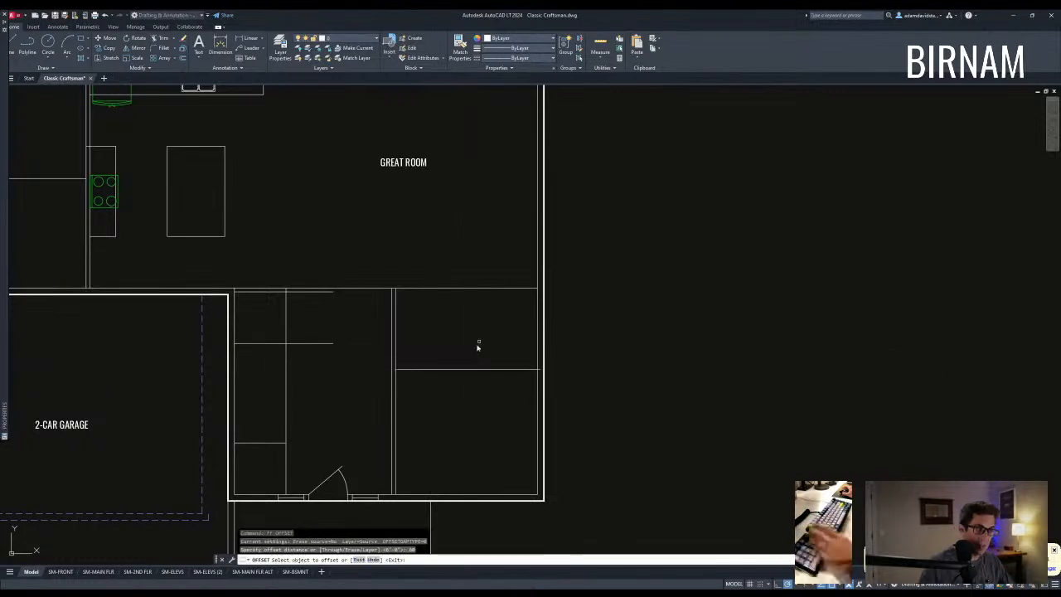
key(Escape)
key(Escape)
Offset the great room's front boundary line downward to give the wall above the entry its thickness.
text(ff)
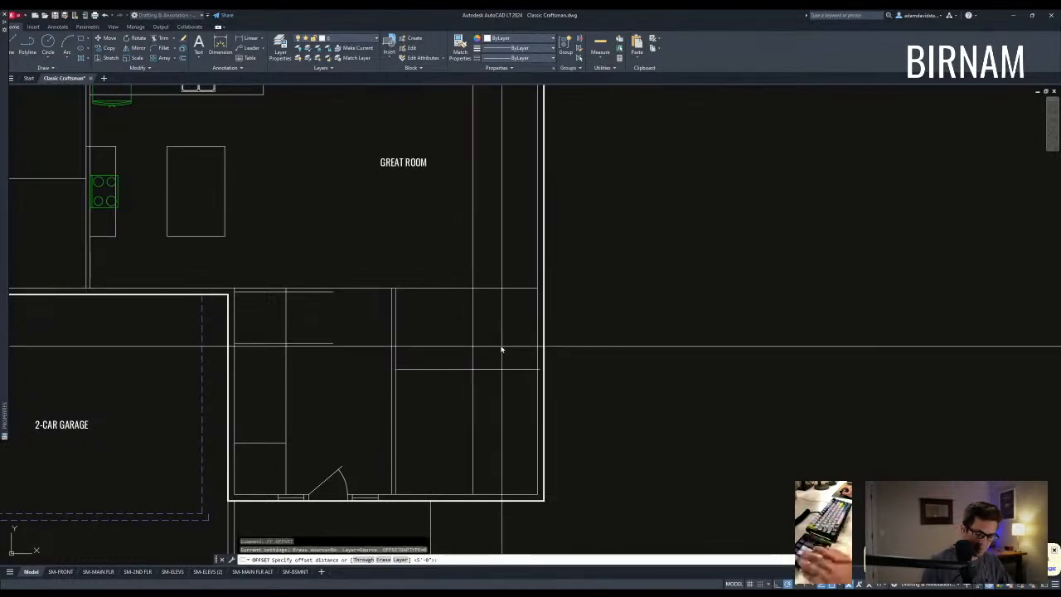
click(454, 290)
click(440, 386)
key(Escape)
key(Escape)
Trim the double wall lines across the entry hall to open it to the great room.
text(tr)
key(Escape)
key(Escape)
text(t)
key(space)
click(403, 299)
click(367, 272)
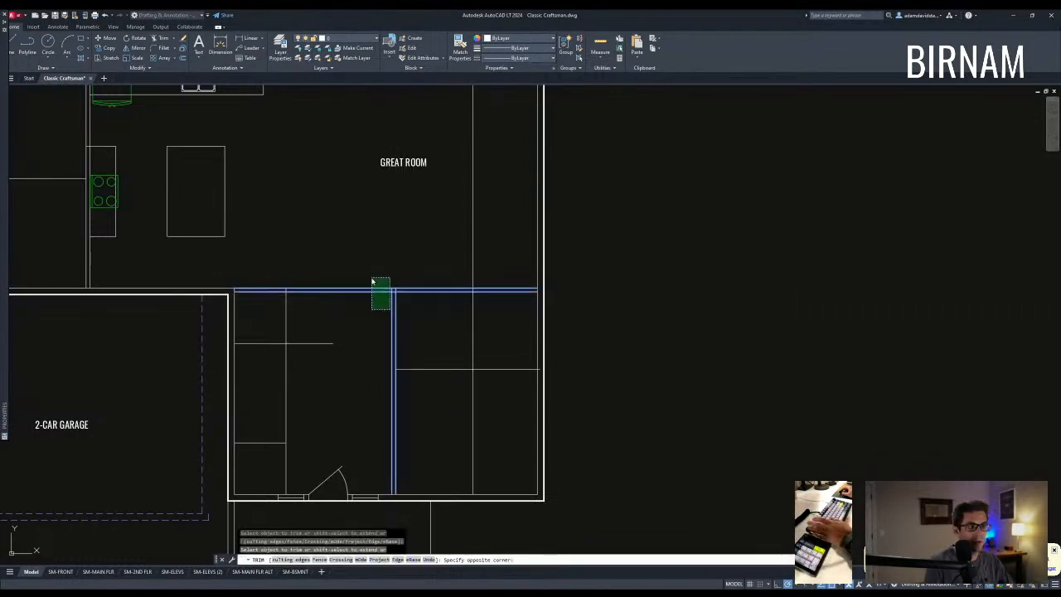
click(372, 279)
key(Escape)
key(Escape)
key(Escape)
key(Escape)
Copy the short wall line left of the entry hall up to the garage wall corner to form a double line.
middle_drag(406, 370, 410, 346)
click(267, 281)
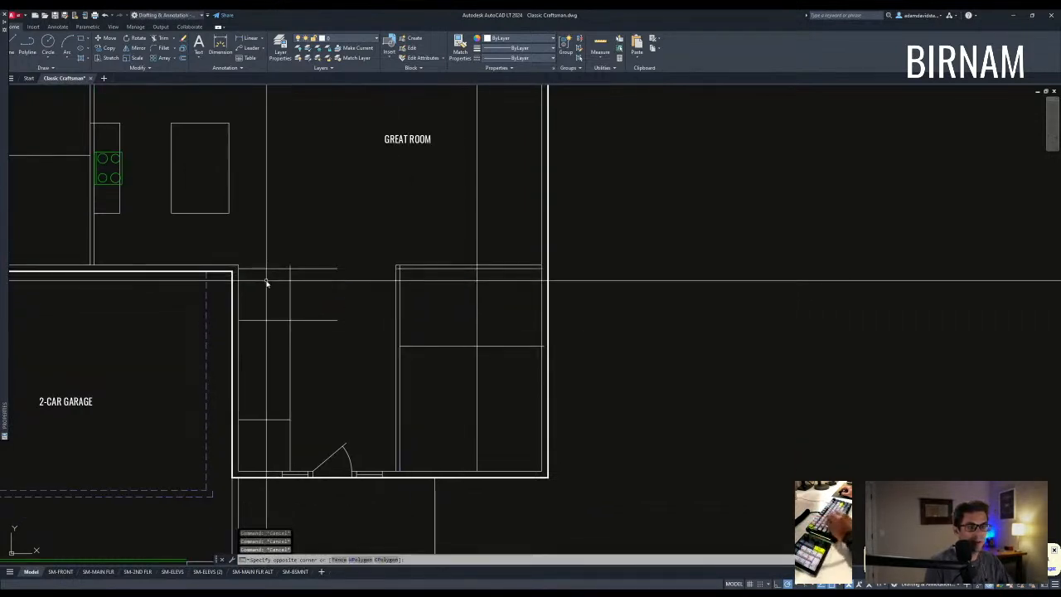
click(244, 271)
text(cv)
key(space)
click(239, 265)
key(Escape)
key(Escape)
Trim the vertical partition line so it stays only between the great room wall and the horizontal partition.
text(t)
key(space)
click(490, 371)
click(475, 262)
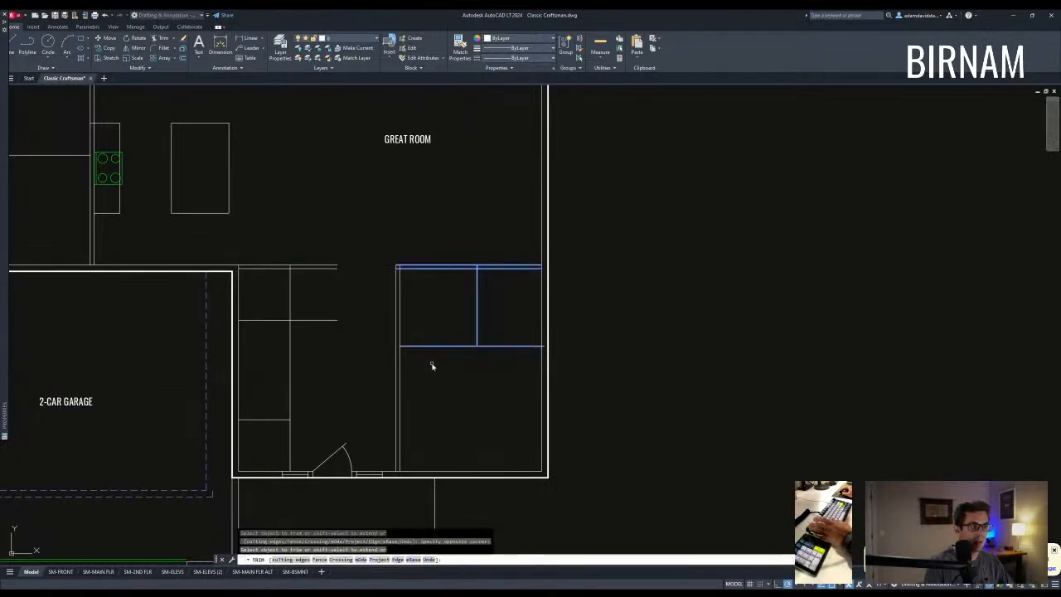
key(Escape)
Measure the front right room from its lower left inside corner to the right exterior wall.
text(di)
key(space)
click(401, 471)
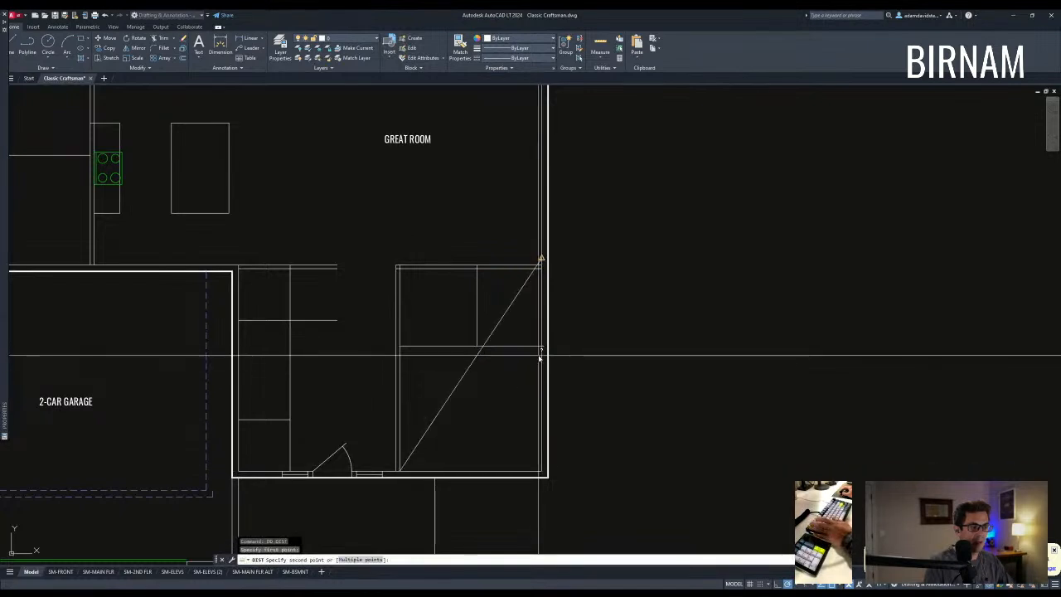
click(540, 359)
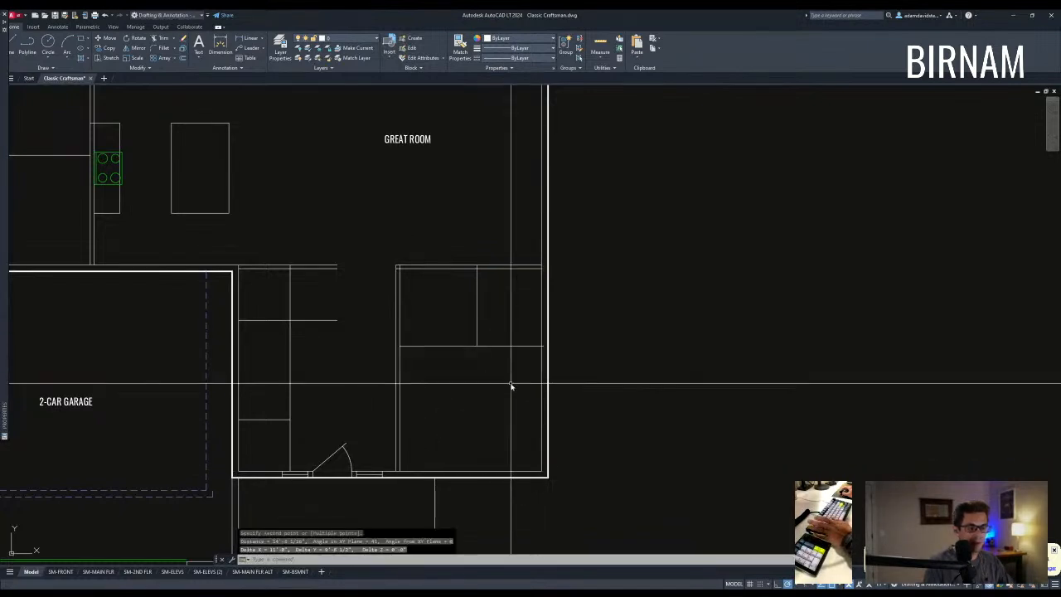
key(Escape)
Offset the lower line of the great room wall 25 inches down into the room right of the entry.
scroll(510, 387, down, 3)
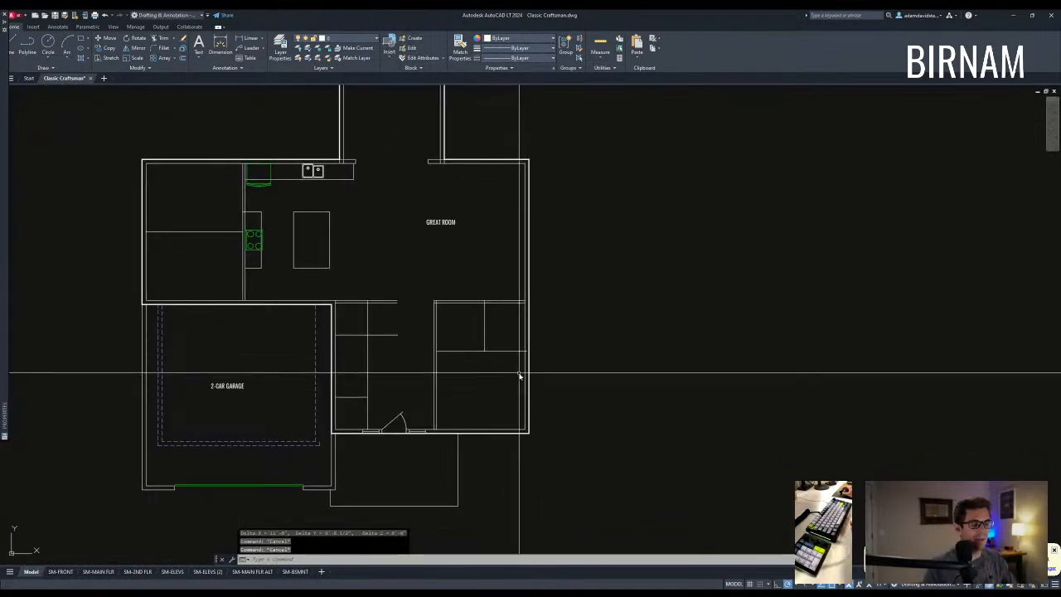
scroll(477, 365, up, 2)
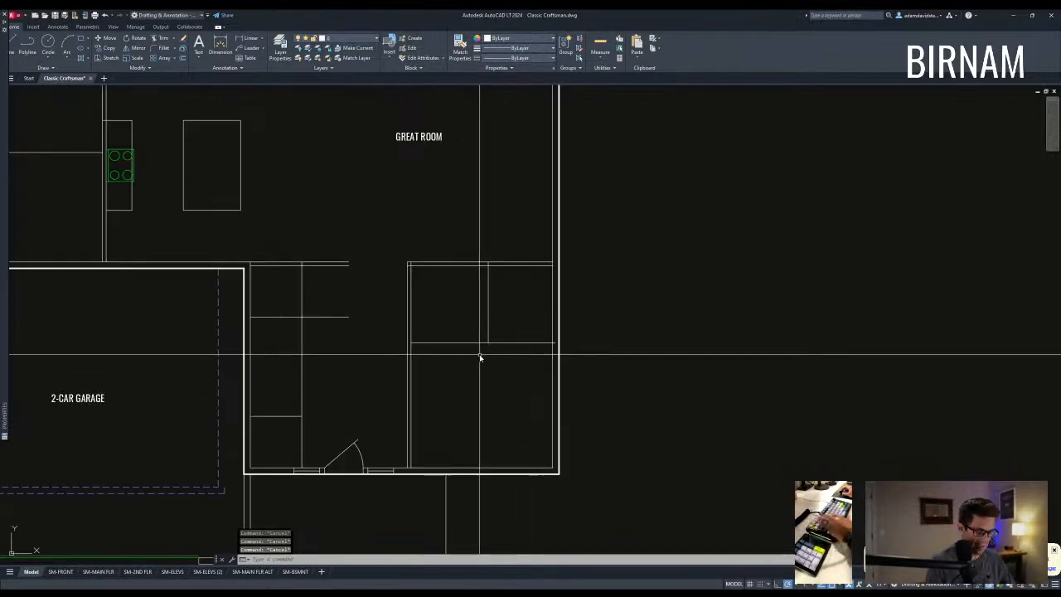
text(o)
key(space)
text(2)
click(452, 274)
key(Escape)
key(Escape)
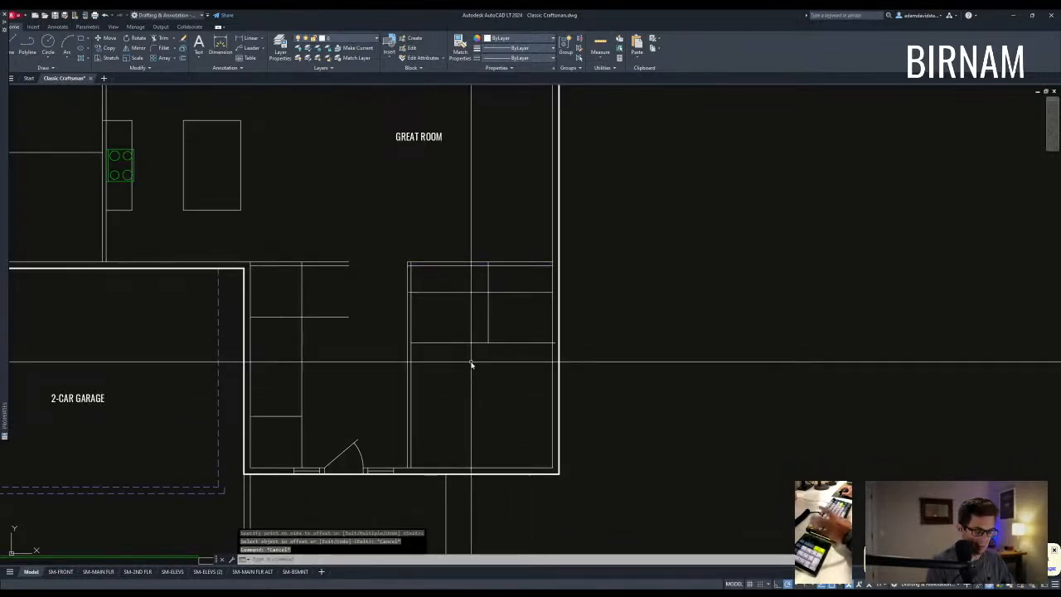
Offset the new horizontal line 3.5 inches downward to give the partition its wall thickness.
text(5.5)
key(Return)
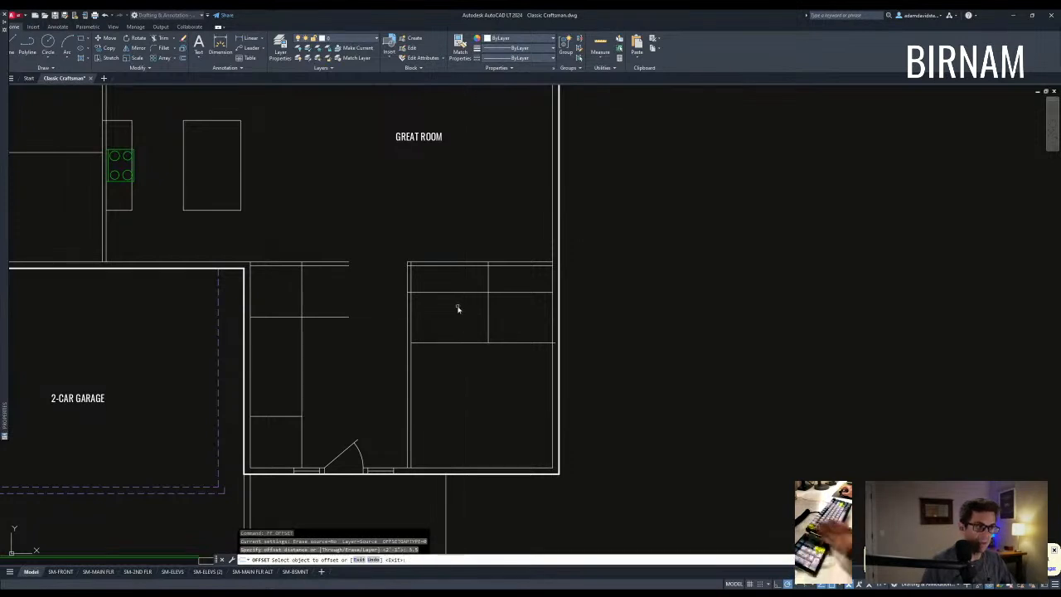
click(449, 295)
key(Escape)
Trim the two upper partition lines right of the vertical partition in the front right room.
text(tr)
key(space)
click(497, 305)
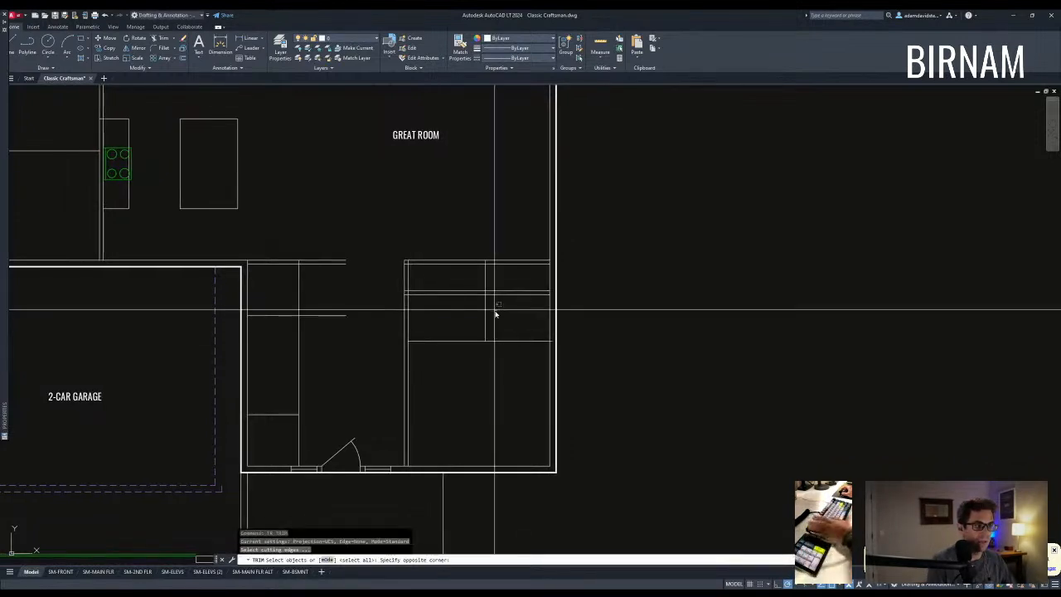
click(513, 314)
click(500, 287)
key(Escape)
key(Escape)
Measure the space below the upper partition, offset a replacement lower partition line from it, and erase the old line.
text(dd)
key(space)
click(486, 295)
click(486, 342)
text(o)
key(space)
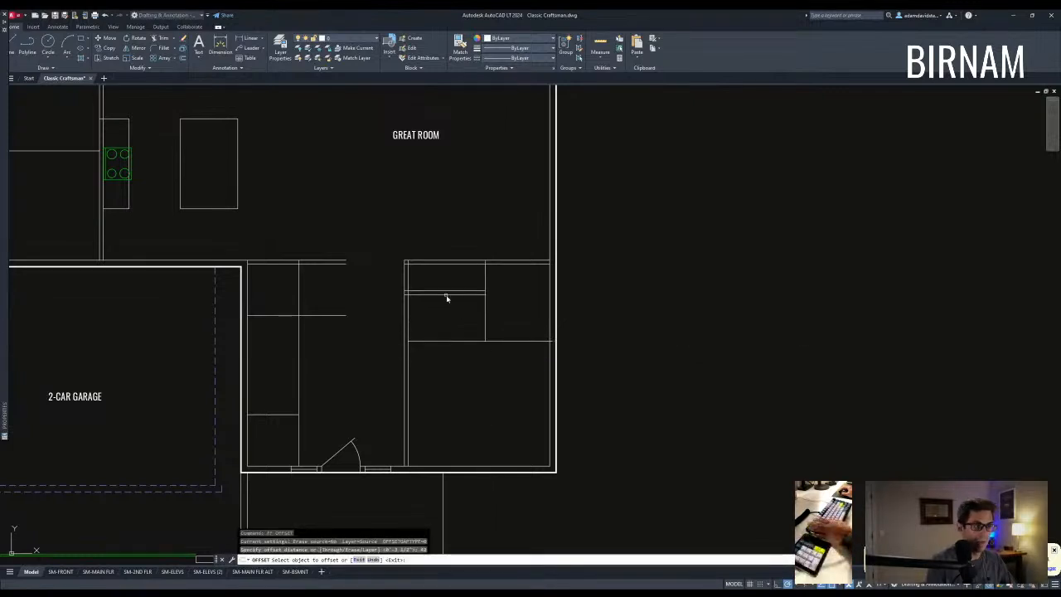
key(Escape)
click(510, 340)
key(Delete)
key(Escape)
key(Escape)
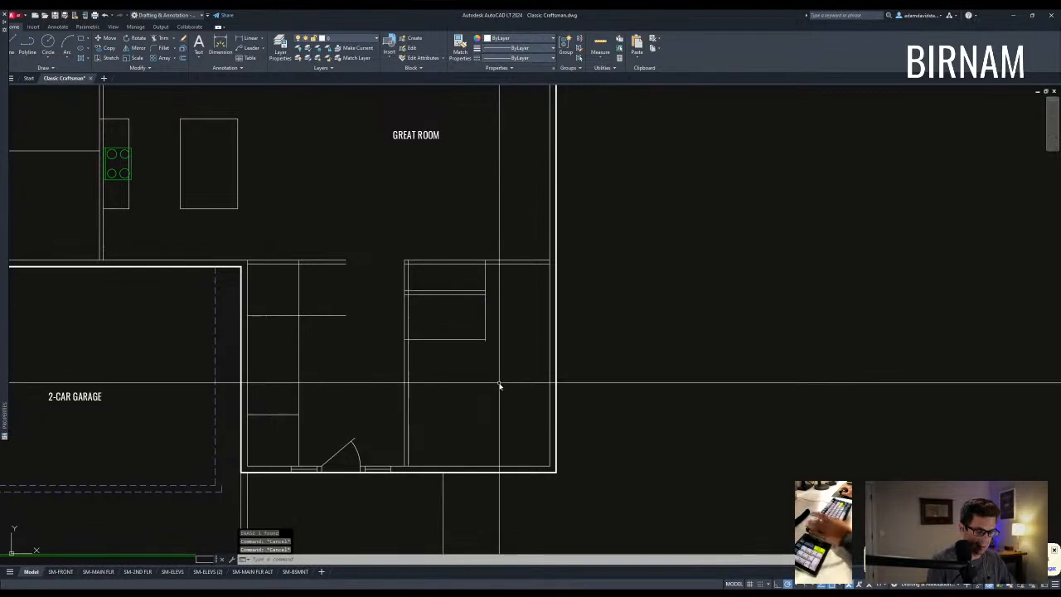
Offset the lower partition line by 3.5 inches and extend the pair to the right exterior wall.
text(o)
key(space)
text(3.5)
key(space)
scroll(553, 355, up, 2)
key(Escape)
text(ex)
key(space)
click(550, 344)
key(Escape)
scroll(479, 384, down, 4)
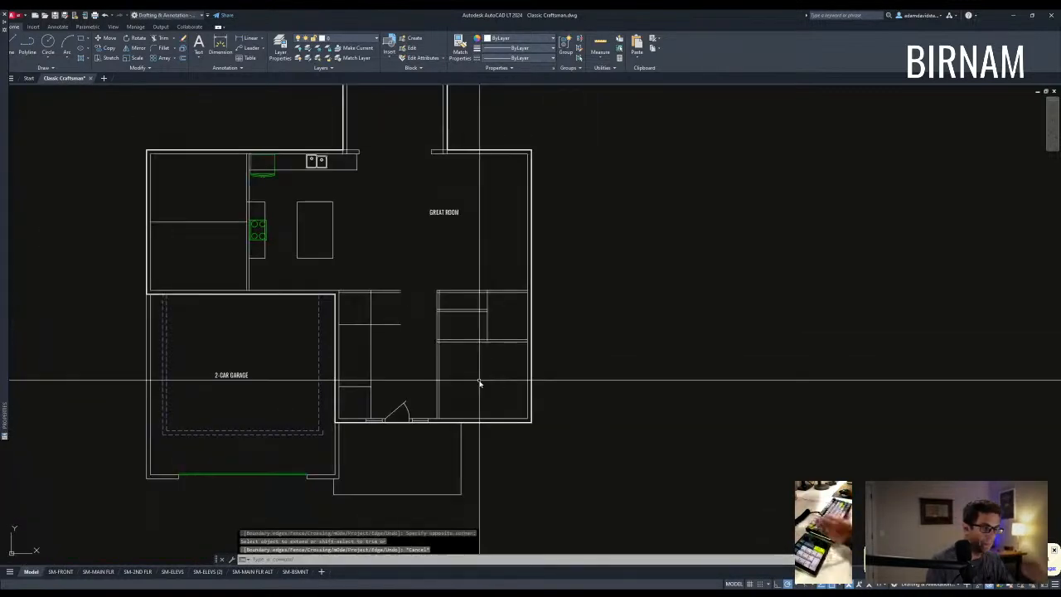
text(s)
key(space)
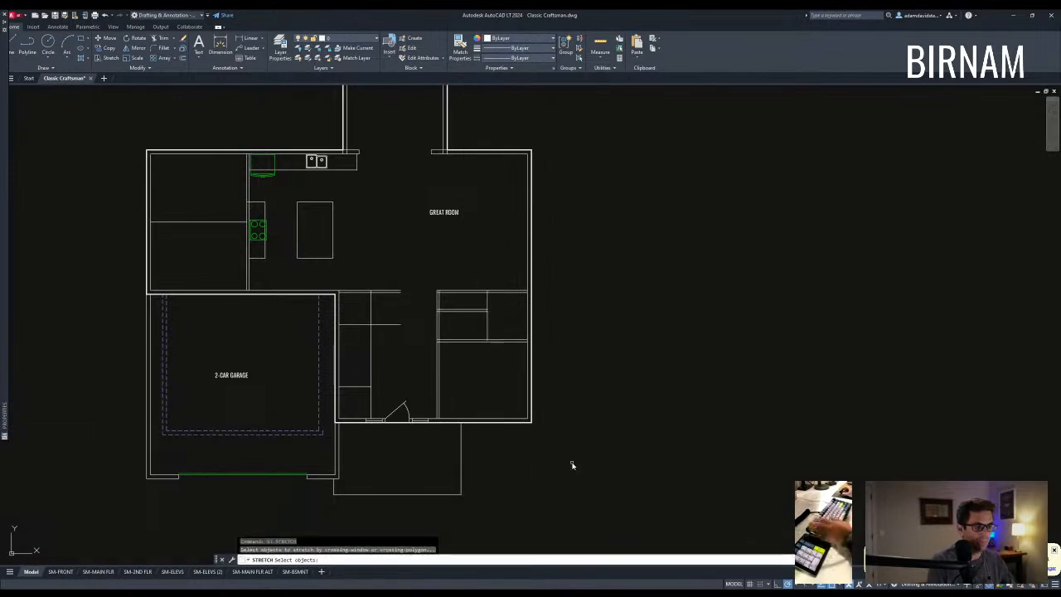
click(585, 441)
key(Escape)
key(Escape)
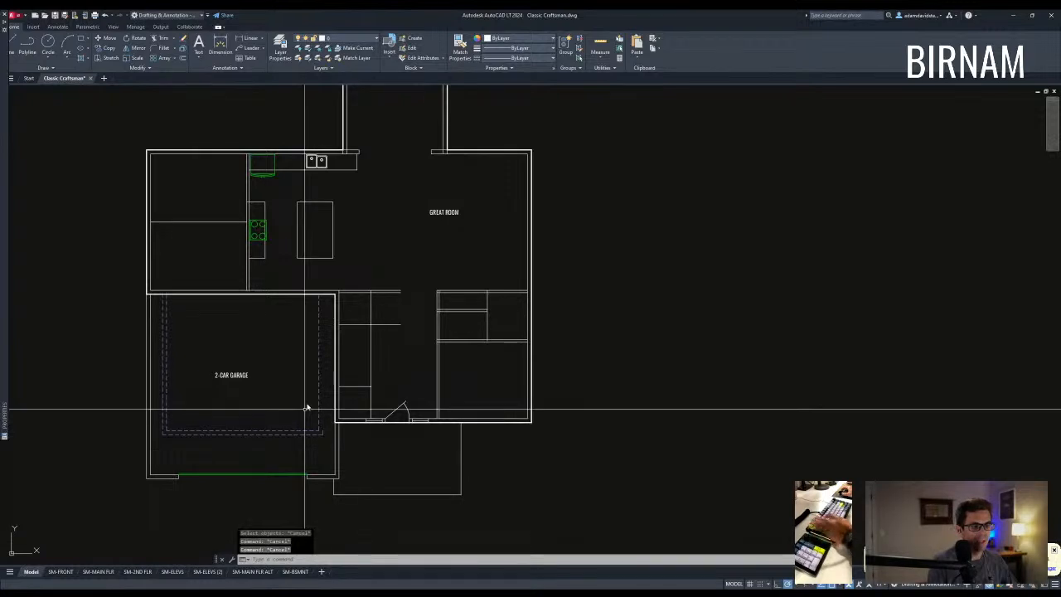
Measure from the garage's dashed outline corner to the adjacent front corner of the house wall.
scroll(314, 428, up, 2)
text(di)
key(space)
click(330, 433)
click(348, 421)
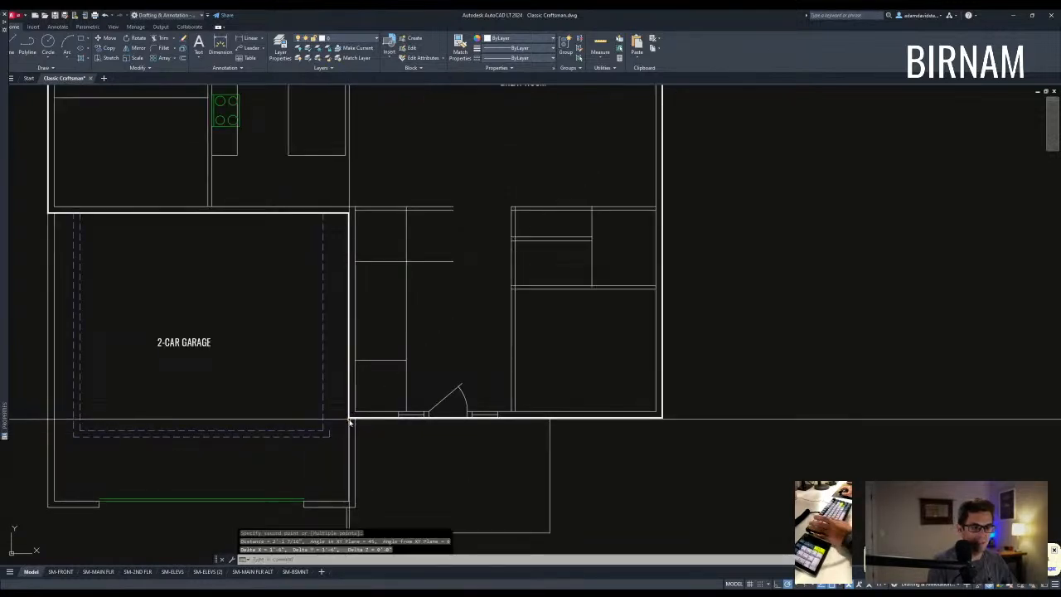
Stretch the front wall of the entry and right front room, including the front door, 6 inches downward.
text(s)
key(space)
click(684, 431)
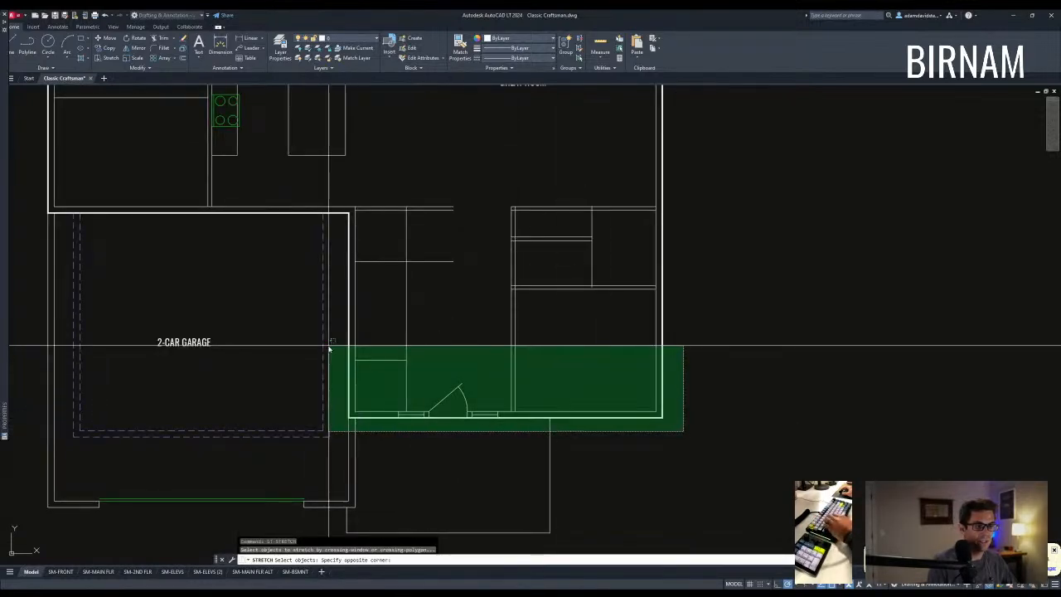
click(329, 349)
key(space)
click(446, 335)
key(Escape)
key(Escape)
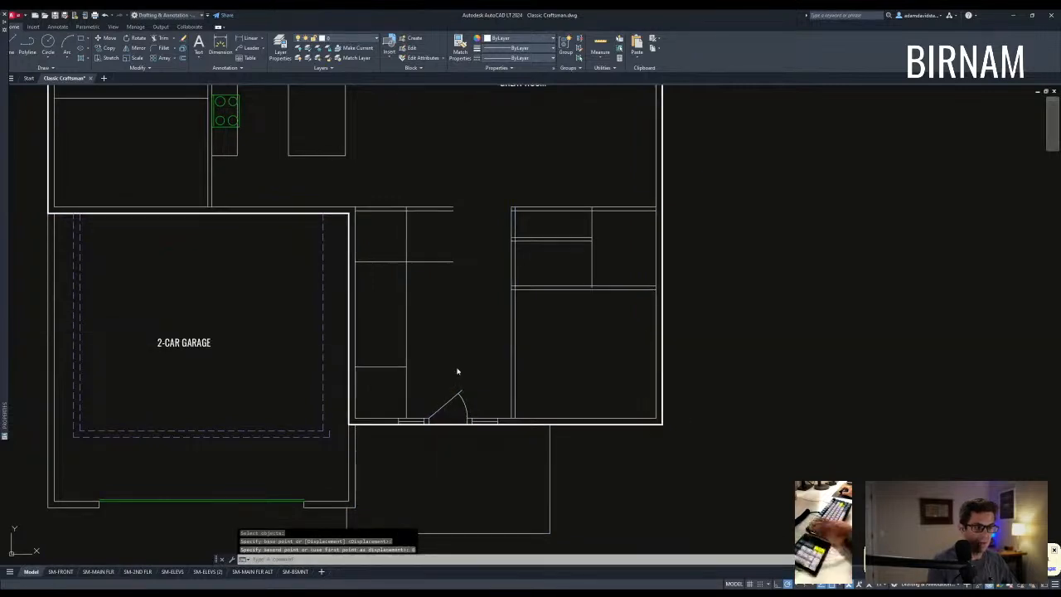
Explode the garage's dashed outline and join its open corner toward the front corner of the house wall.
scroll(387, 403, down, 3)
scroll(438, 409, up, 3)
scroll(435, 382, down, 3)
text(lect objects:)
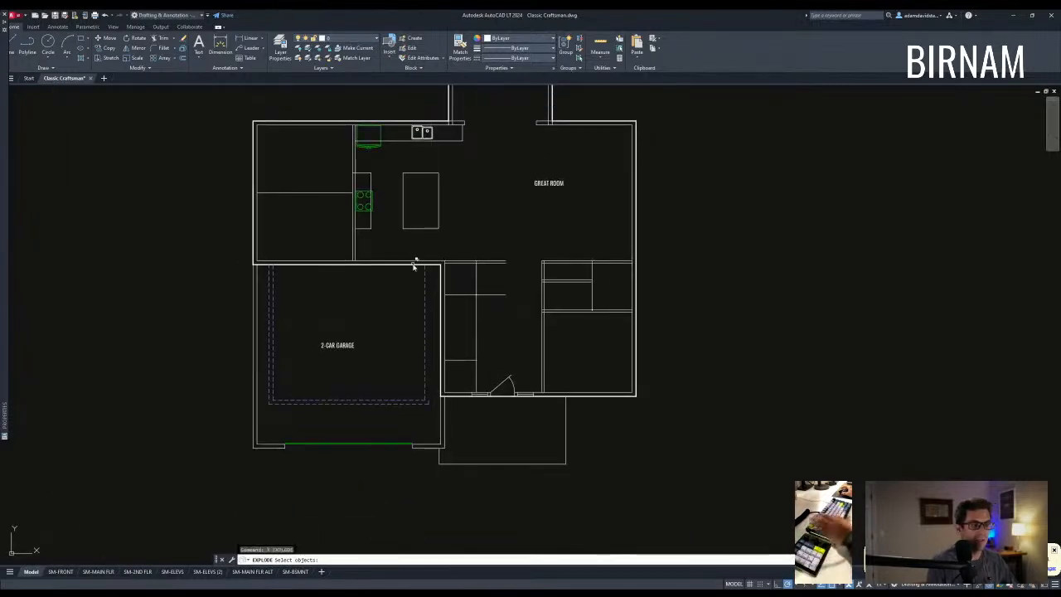
key(space)
scroll(435, 389, up, 5)
click(406, 390)
key(Escape)
text(f)
key(space)
click(405, 404)
Match the properties of the dashed outline onto the corner lines beside the house wall.
text(ma)
key(space)
click(396, 372)
click(415, 393)
key(Escape)
scroll(412, 407, down, 6)
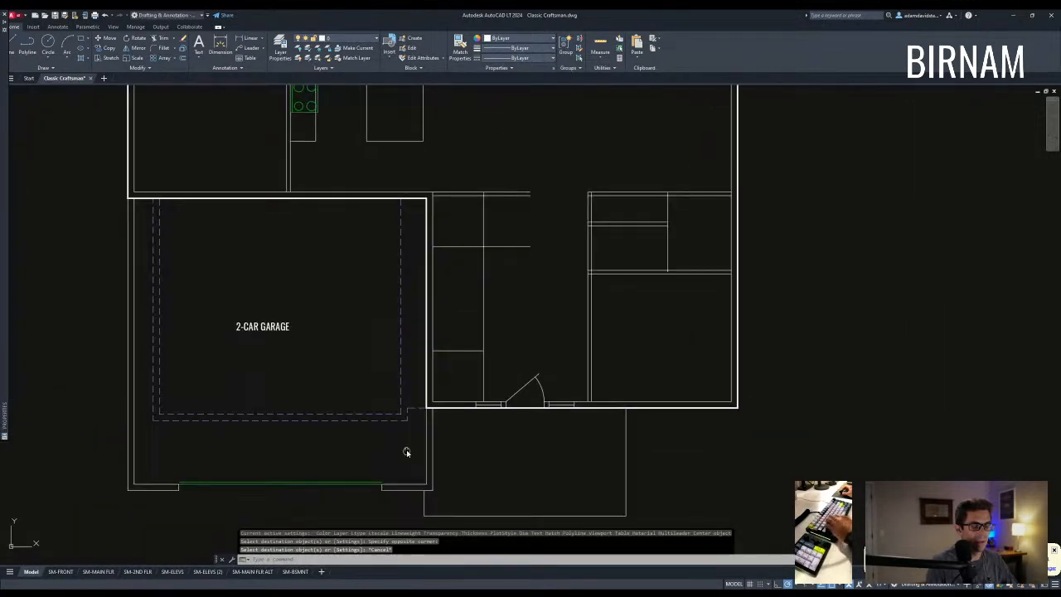
Copy the GREAT ROOM label into the projecting rear room and change its text to DINING.
middle_drag(375, 340, 372, 379)
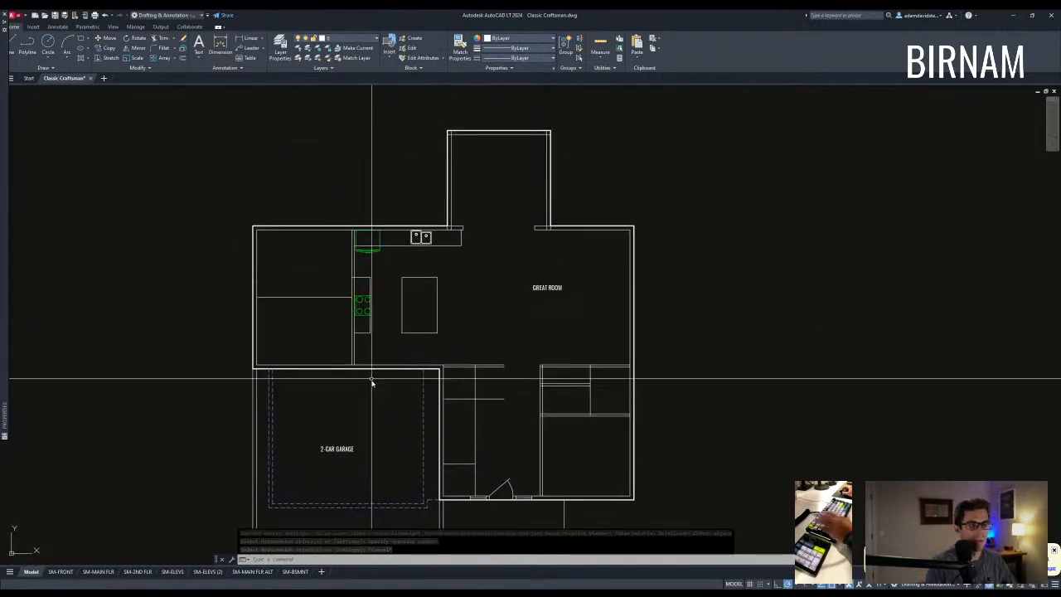
scroll(381, 372, down, 3)
key(Escape)
key(Escape)
key(Escape)
scroll(493, 282, up, 3)
click(493, 283)
click(496, 296)
key(c)
key(o)
key(Return)
click(499, 282)
click(451, 169)
key(Escape)
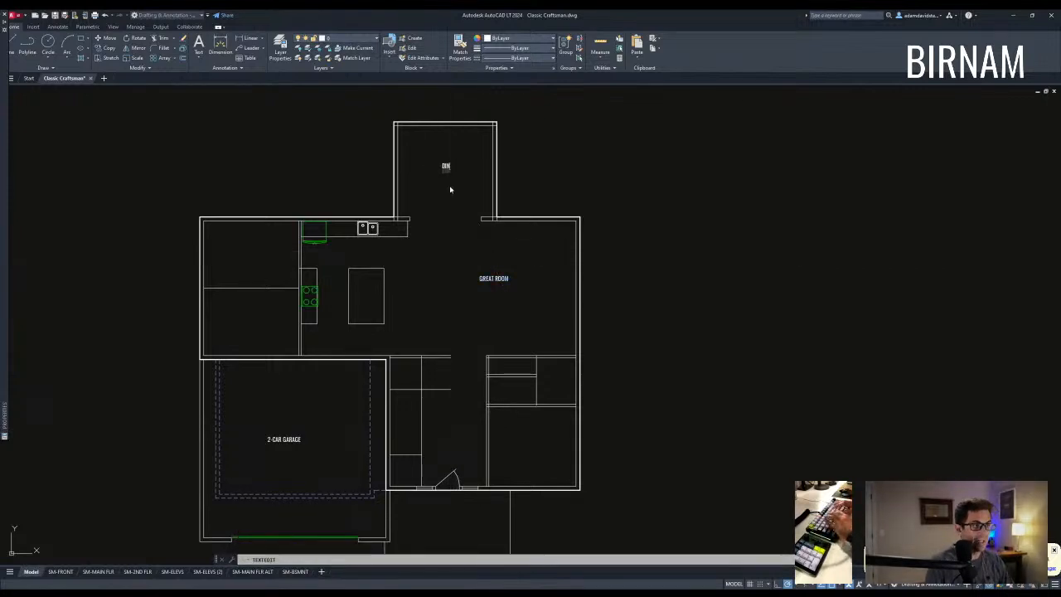
key(Escape)
Copy the DINING label to the space above the island and change its text to KITCHEN.
click(446, 166)
key(c)
key(o)
key(Return)
click(442, 168)
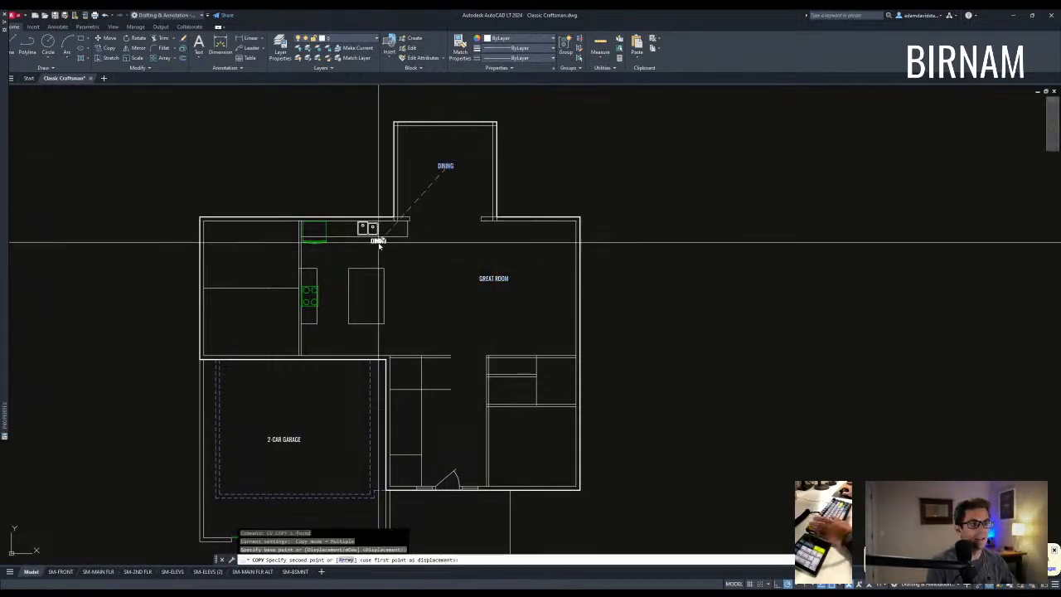
click(347, 255)
key(Escape)
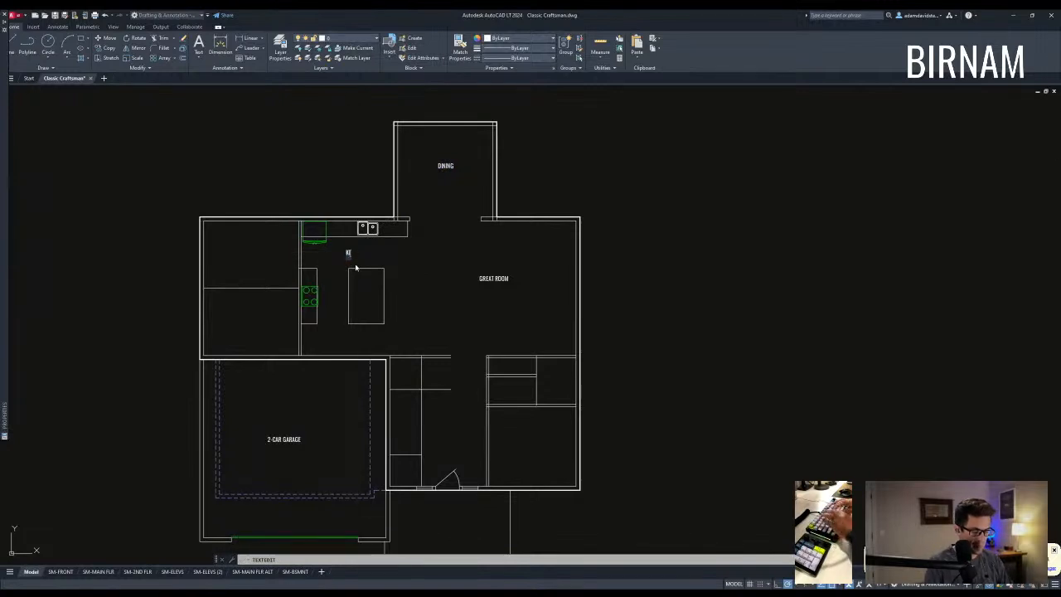
text(N)
key(Return)
Copy the KITCHEN label into the upper room left of the kitchen and change its text to PANTRY.
click(348, 252)
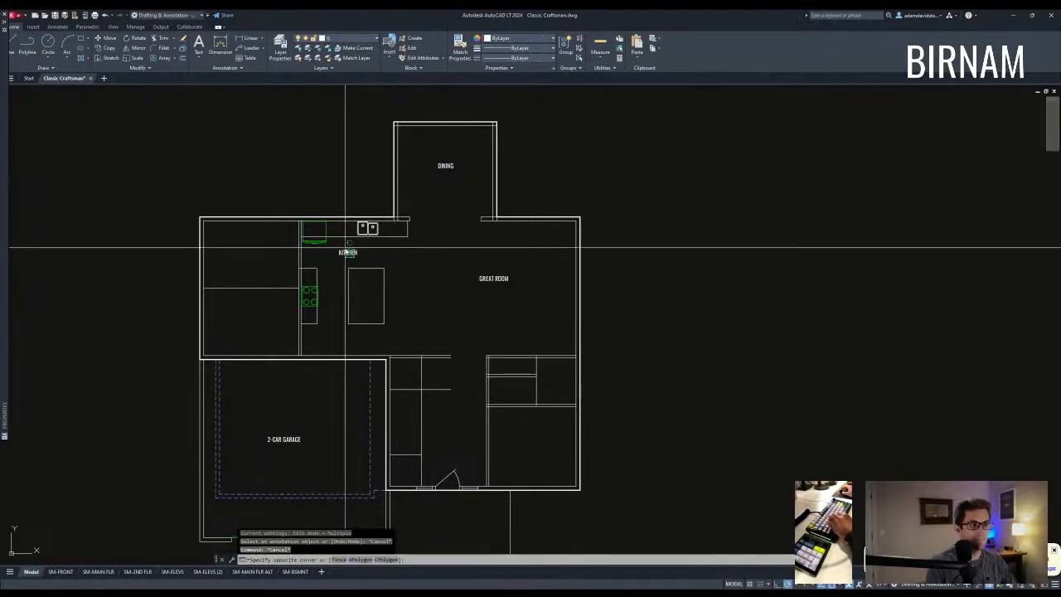
key(c)
key(o)
key(Return)
click(341, 257)
click(248, 257)
key(Escape)
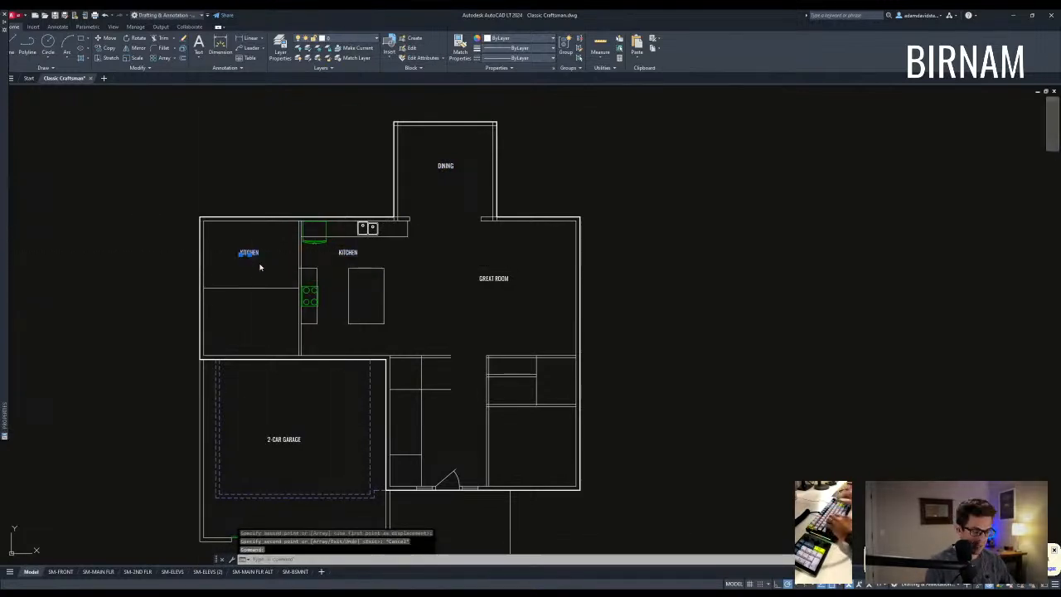
key(Escape)
key(Escape)
Copy the PANTRY label into the room directly below it and change its text to MUD.
click(247, 275)
click(238, 241)
key(c)
key(o)
key(Return)
click(264, 245)
click(264, 310)
key(Escape)
double_click(258, 317)
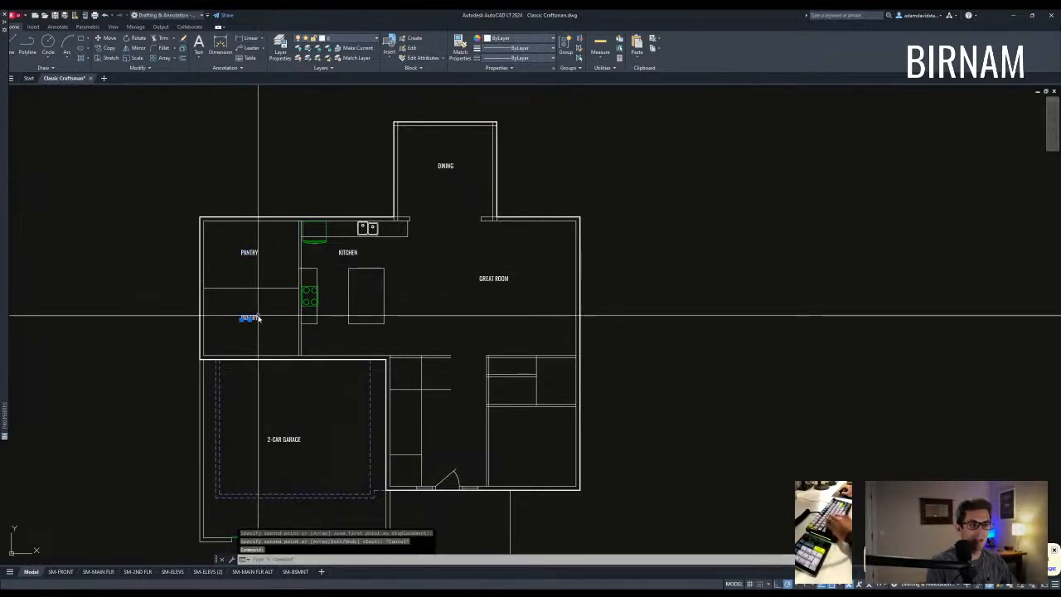
text(MUD)
key(Return)
key(Return)
Copy the MUD label into the front right room and change its text to OFFICE.
click(250, 318)
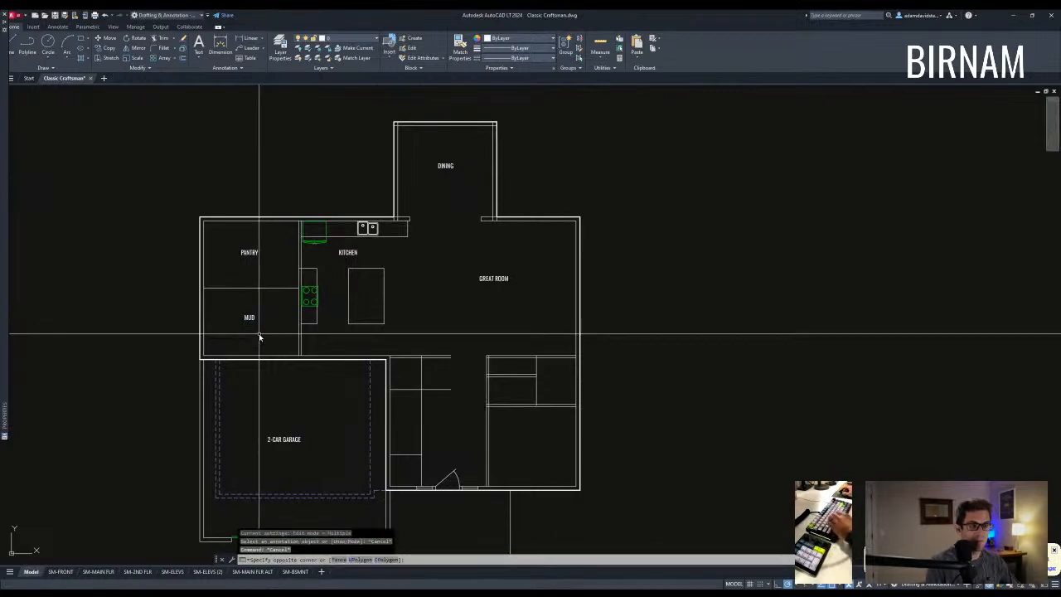
key(c)
key(o)
key(Return)
click(258, 321)
click(539, 444)
key(Escape)
double_click(535, 442)
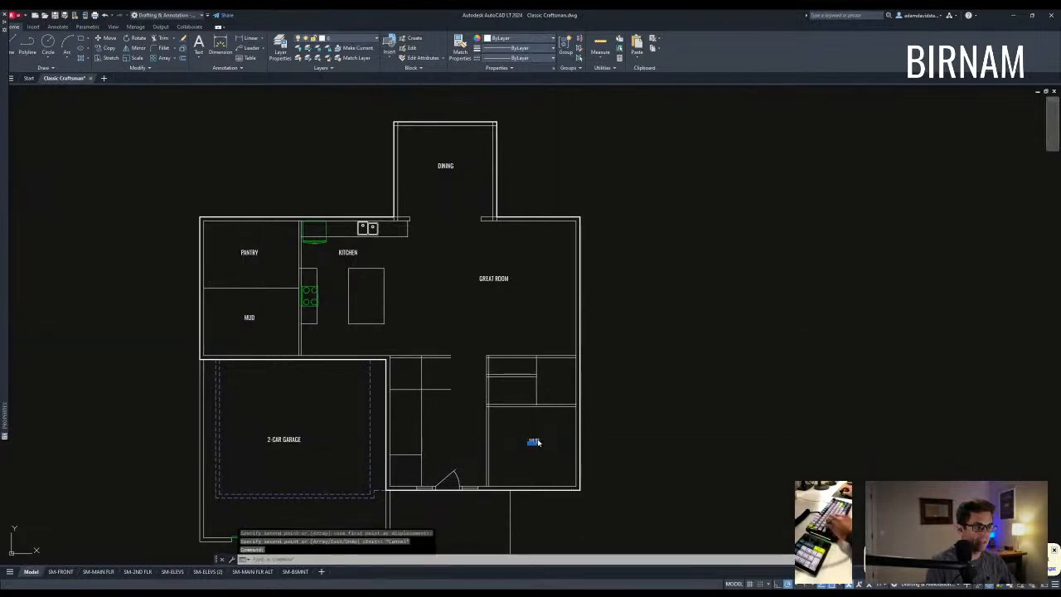
text(OFFICE)
key(Return)
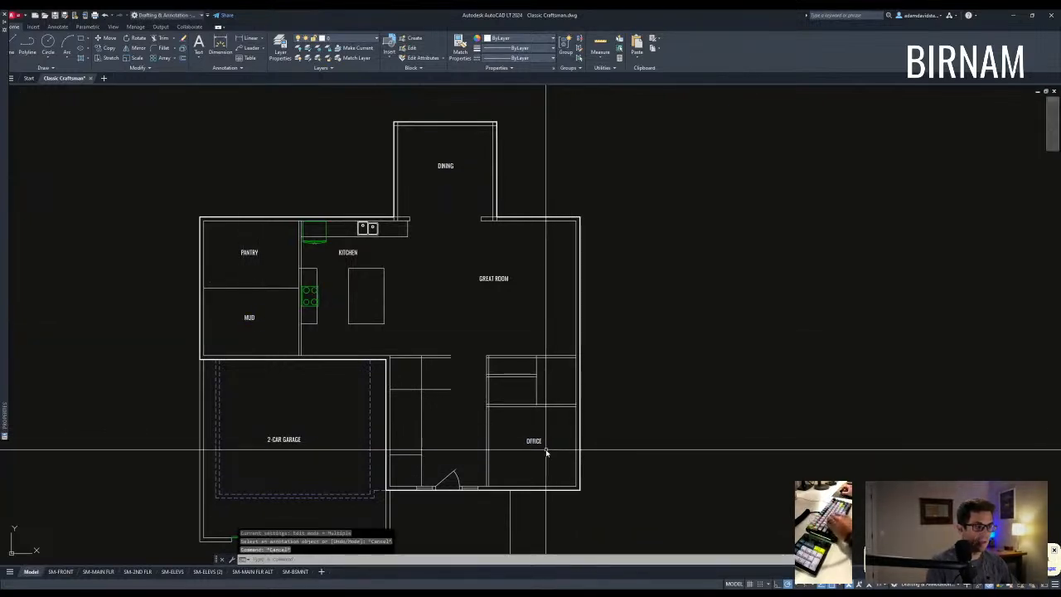
Copy the OFFICE label into the small room above the office and change its text to POWDER.
click(534, 441)
key(c)
key(o)
key(Return)
click(527, 445)
scroll(550, 386, up, 2)
click(546, 376)
key(Escape)
click(560, 375)
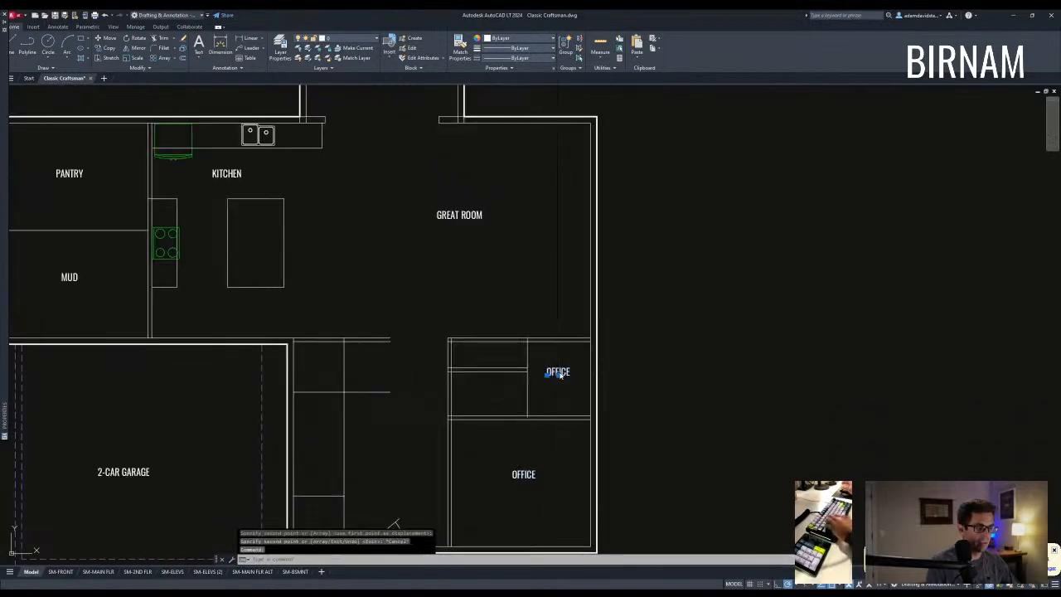
text(POWDER)
key(Return)
key(Escape)
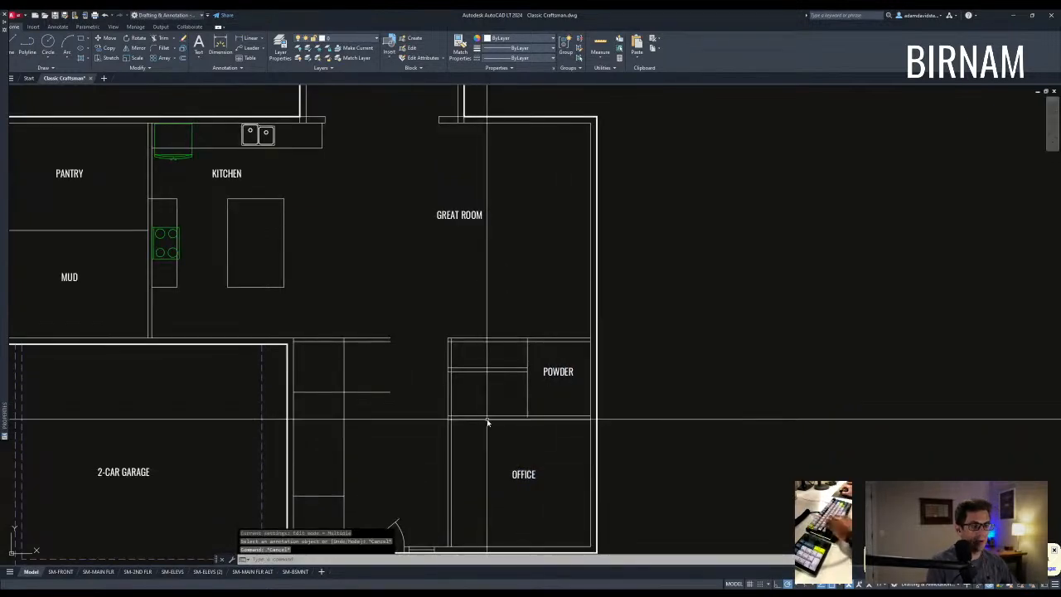
scroll(488, 422, down, 3)
key(Escape)
key(Escape)
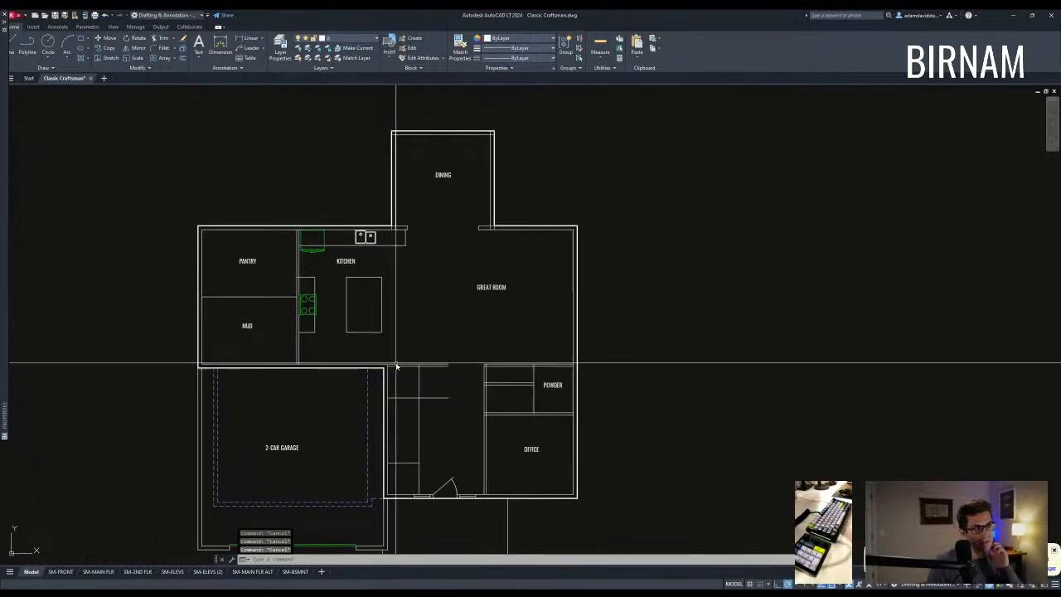
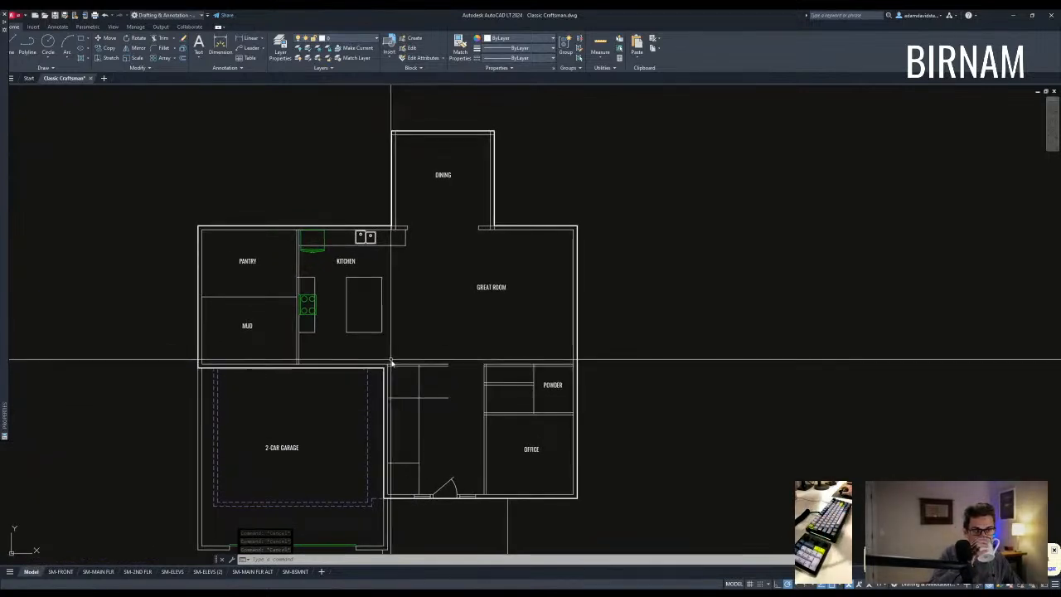
Offset the left line of the kitchen's side wall 60 inches into the pantry and mud room.
scroll(279, 349, up, 4)
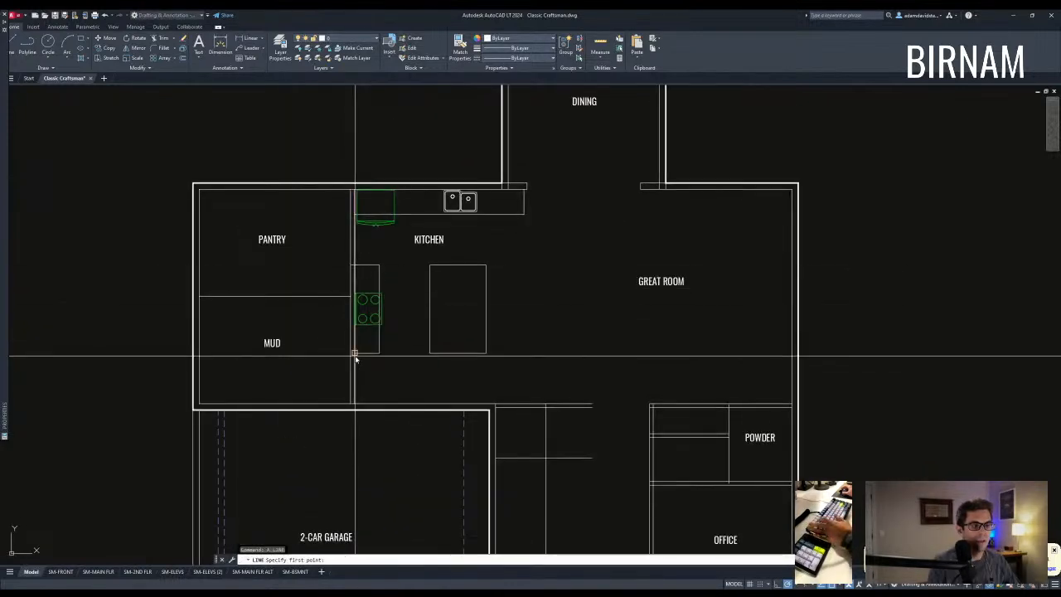
text(o)
key(Return)
text(60)
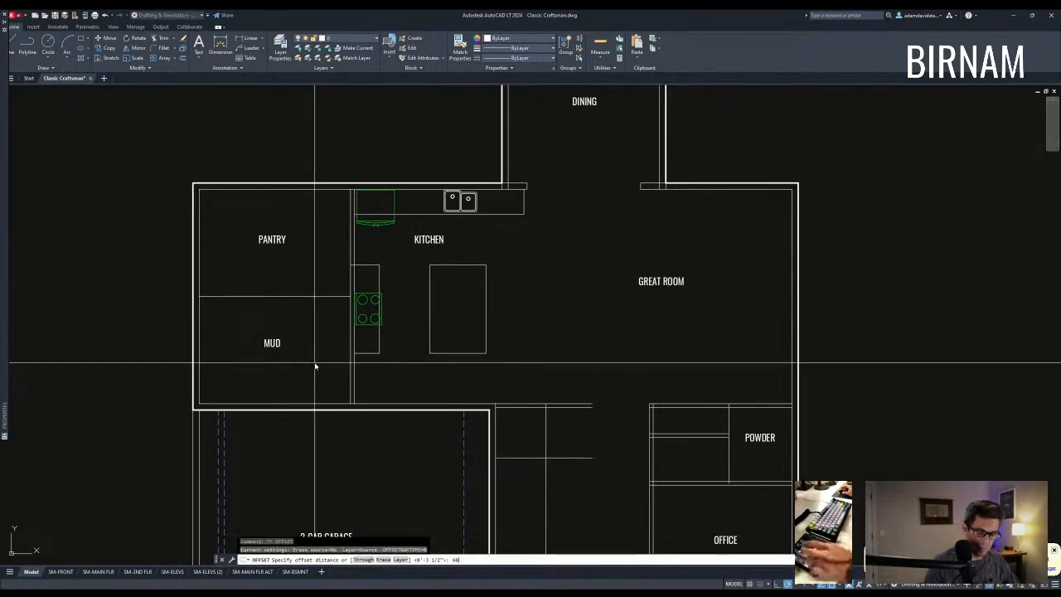
key(Return)
click(350, 322)
click(349, 320)
key(Escape)
key(Escape)
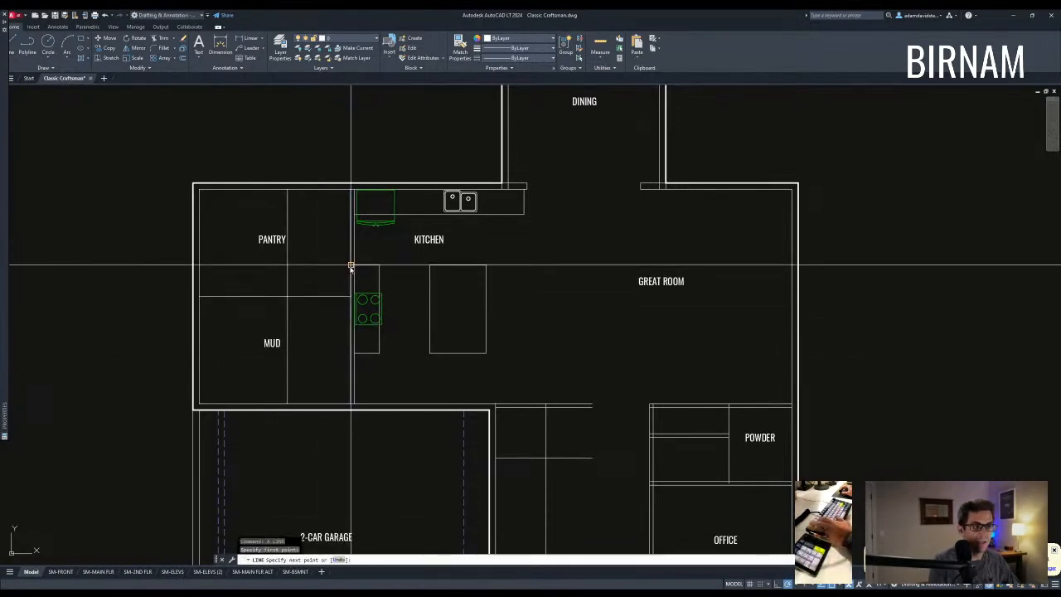
Draw horizontal lines level with both ends of the range counter, from the kitchen wall to the new vertical line.
text(l)
key(Return)
click(354, 355)
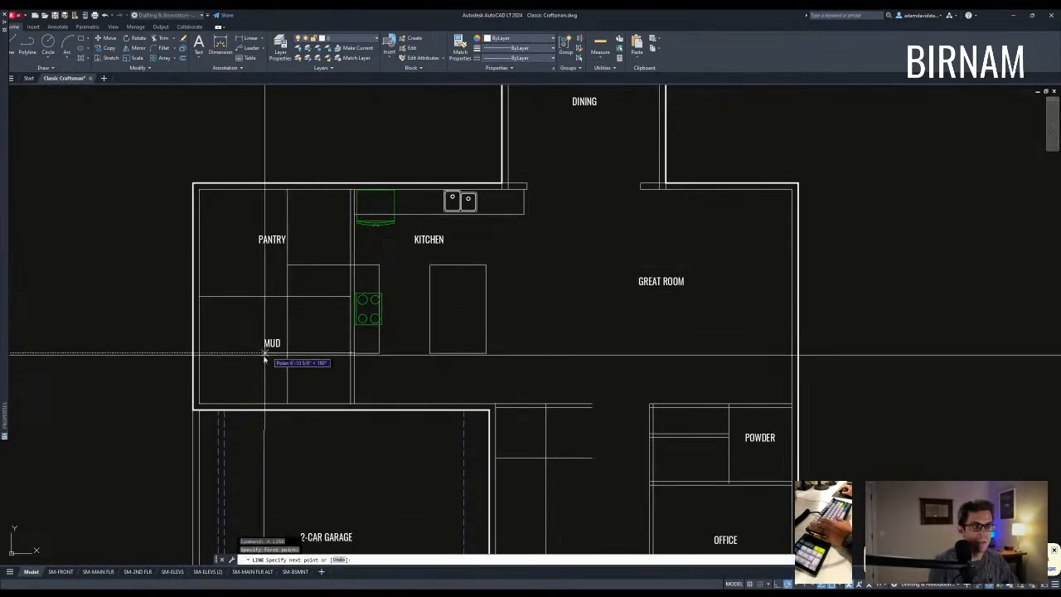
click(287, 353)
key(Escape)
key(Escape)
Offset the three lines of the new closet beside the kitchen wall 3.5 inches inward to give its partitions thickness.
text(o)
key(Return)
text(3.5)
key(Return)
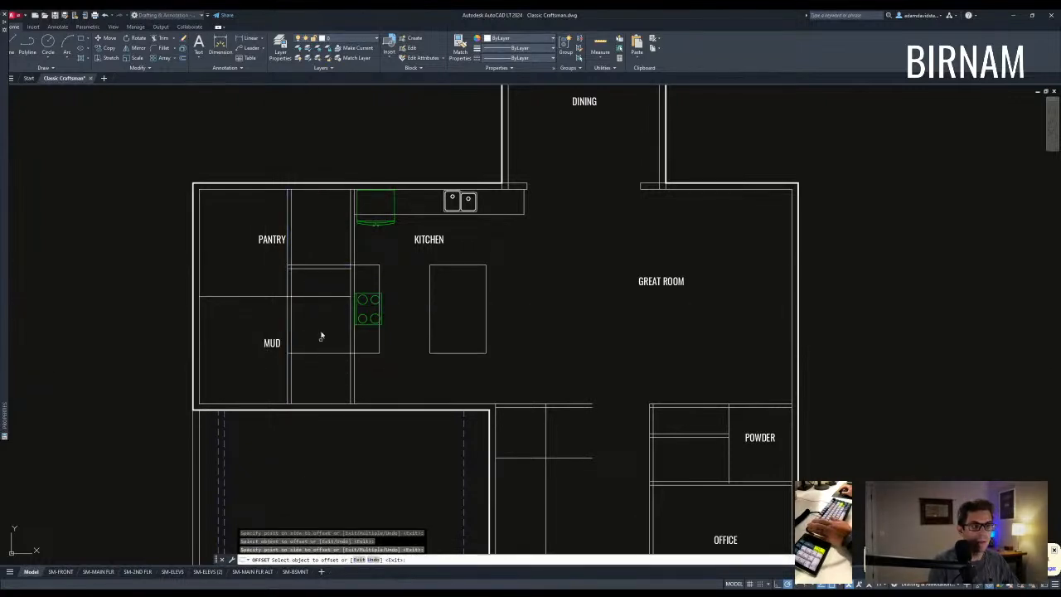
click(312, 332)
Trim the vertical lines beyond the closet and the pantry/mud room line inside it, leaving a closed closet behind the range counter.
key(Escape)
scroll(301, 357, up, 1)
text(tr)
key(Return)
click(310, 370)
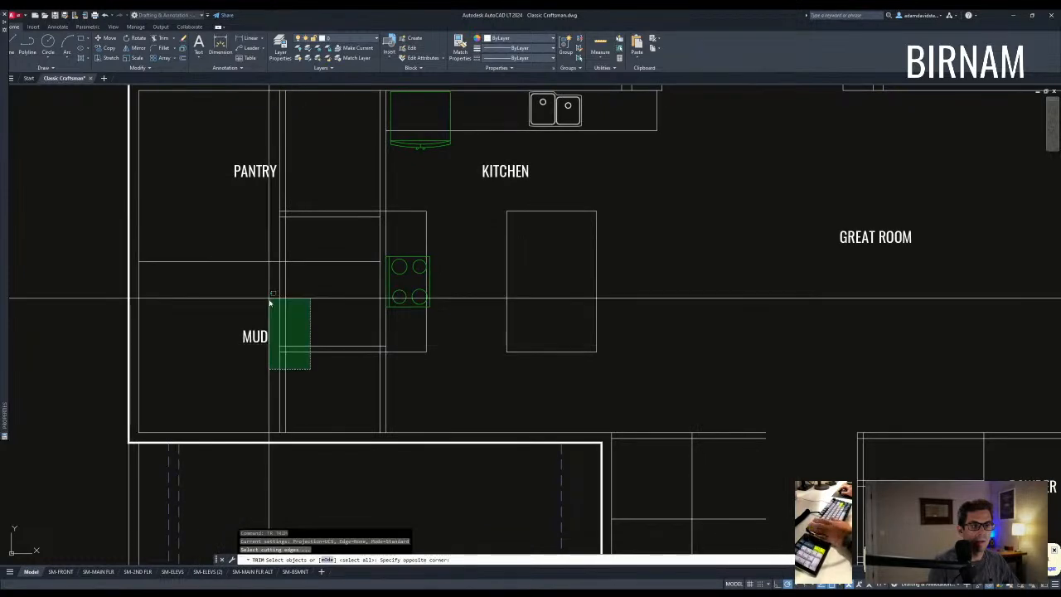
click(264, 205)
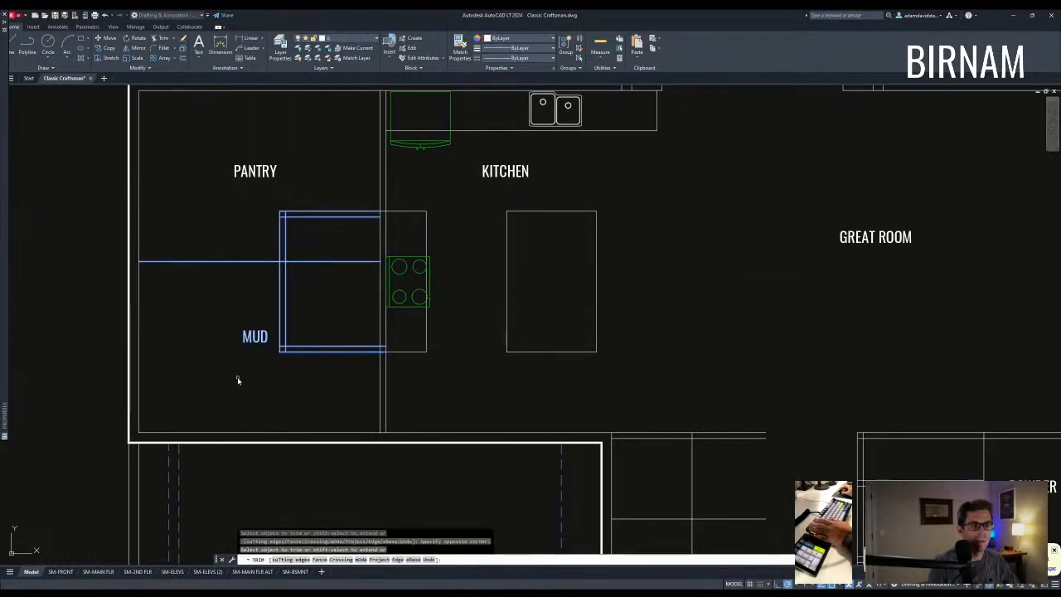
key(Escape)
Move the MUD label slightly down, away from the pantry partition.
middle_drag(269, 375, 287, 372)
click(306, 402)
click(305, 427)
key(Escape)
key(Escape)
Offset the mud room's outer wall and pantry partition lines 24 inches inward and fillet them into an L-shaped bench.
text(ff 2)
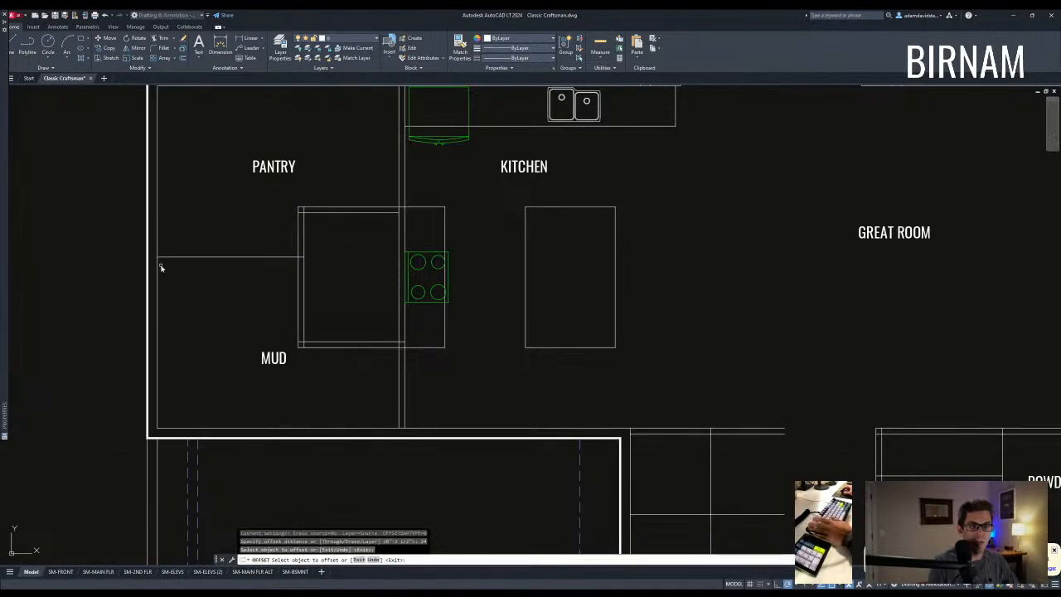
click(209, 261)
key(Escape)
text(f)
key(space)
key(Escape)
key(Escape)
scroll(248, 324, down, 3)
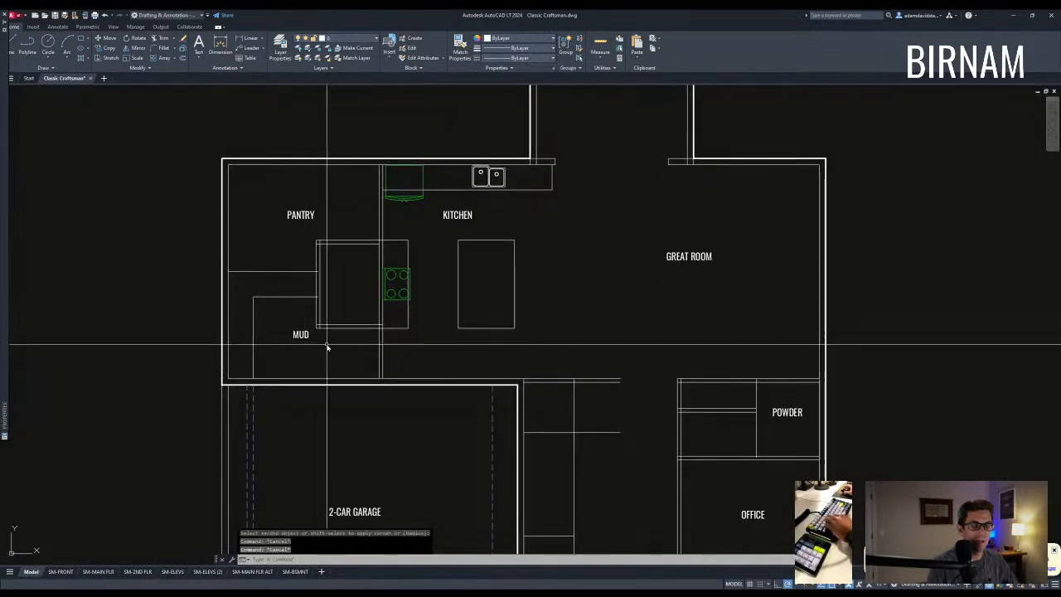
Move the MUD label a little right and down into the mud room's open floor area.
click(299, 335)
text(m)
key(space)
key(Escape)
key(Escape)
middle_drag(350, 276, 374, 319)
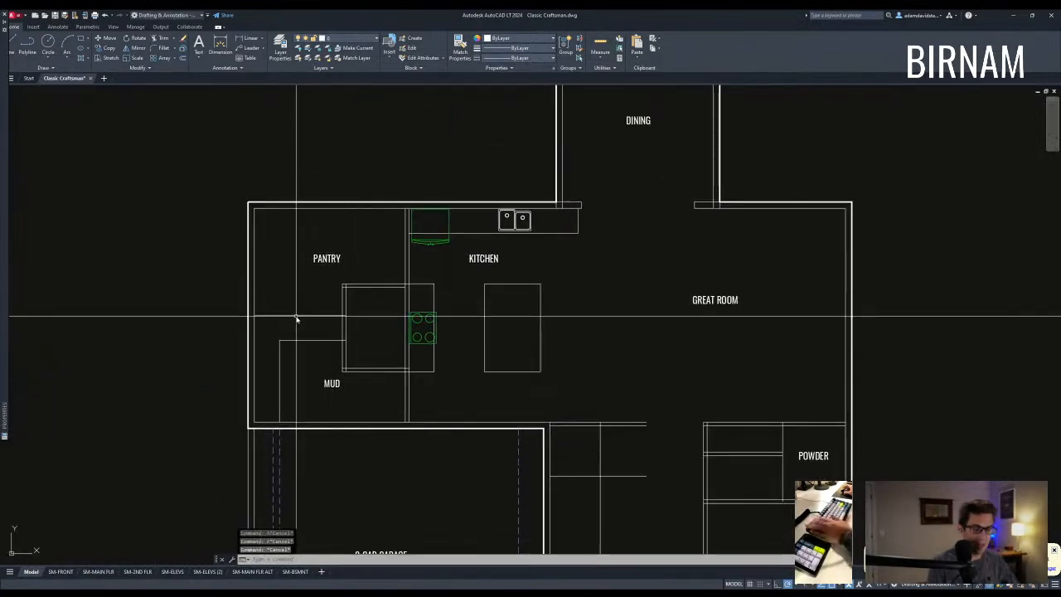
Offset the line between the pantry and mud room upward to give that partition its thickness.
text(o)
key(space)
key(space)
click(302, 318)
key(Escape)
key(Escape)
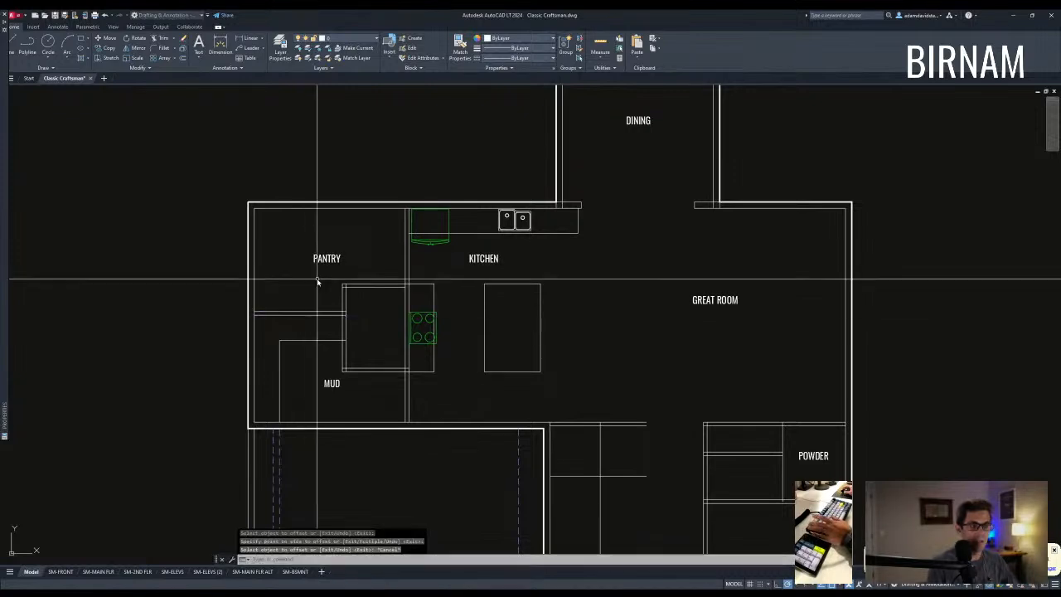
Offset the pantry's perimeter wall lines 24 inches inward and fillet their corners into a U-shaped counter.
middle_drag(344, 280, 347, 295)
text(o)
key(space)
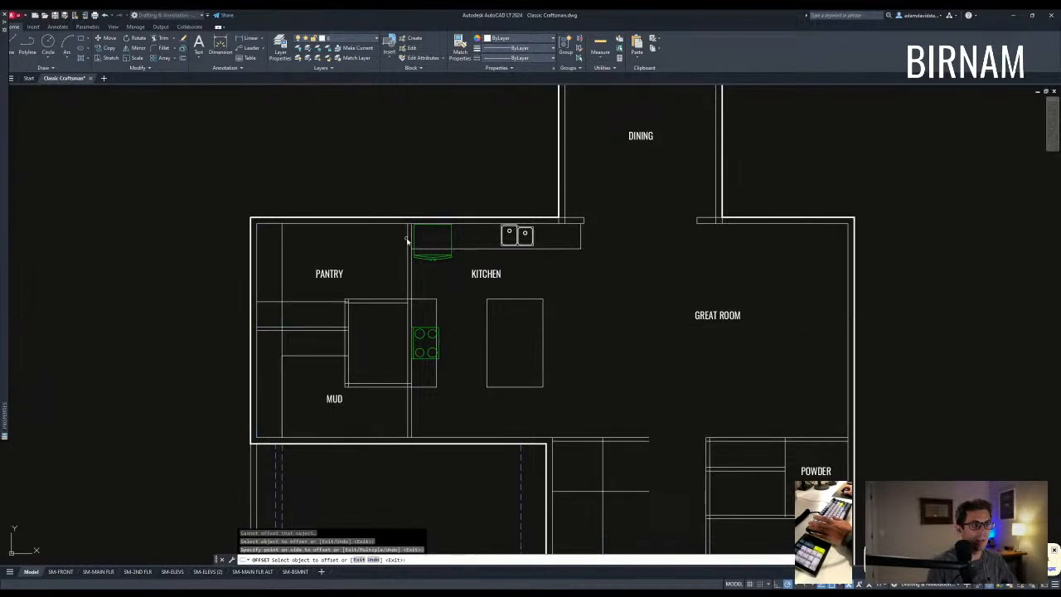
key(Escape)
text(f)
key(space)
click(282, 258)
key(space)
click(321, 301)
key(Escape)
scroll(376, 331, down, 1)
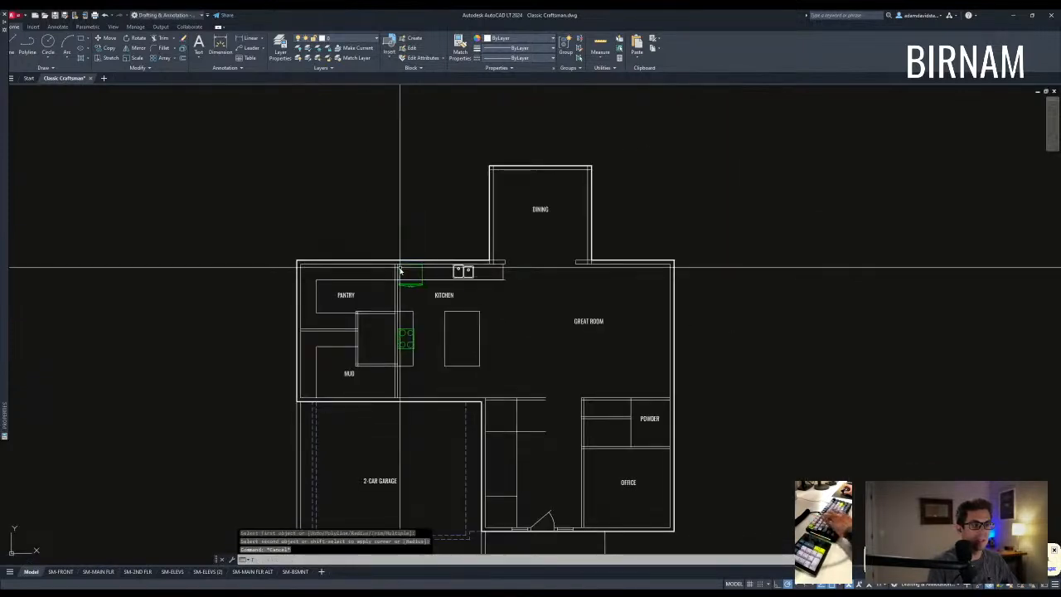
Trim the pantry counter's rear line at the kitchen side wall, removing the part that runs on into the kitchen.
scroll(396, 276, up, 3)
text(t)
key(space)
key(Escape)
key(Escape)
text(t)
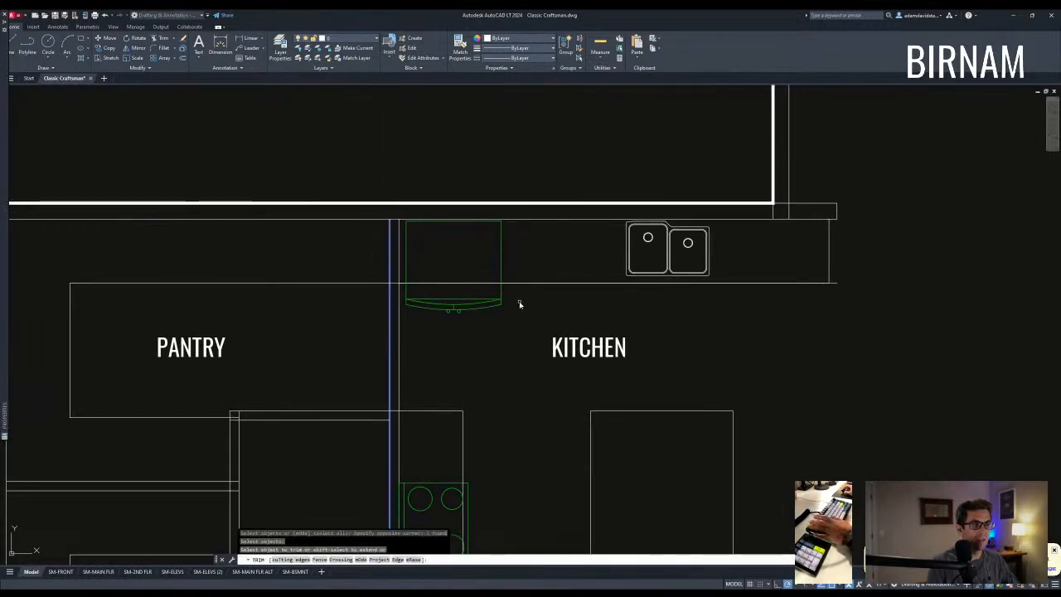
key(Escape)
scroll(498, 282, down, 4)
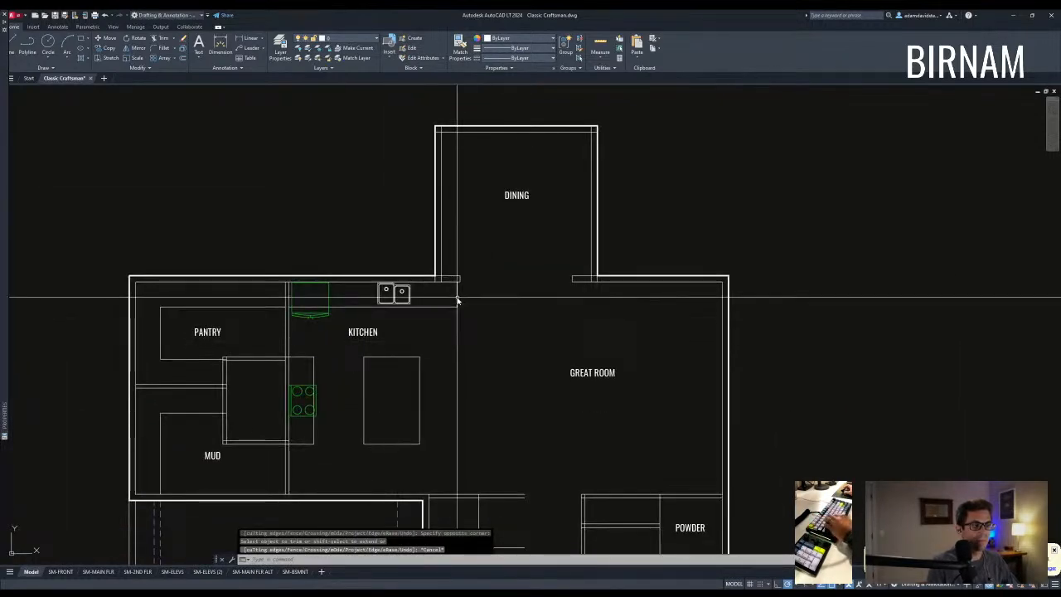
middle_drag(457, 300, 441, 266)
scroll(448, 304, down, 2)
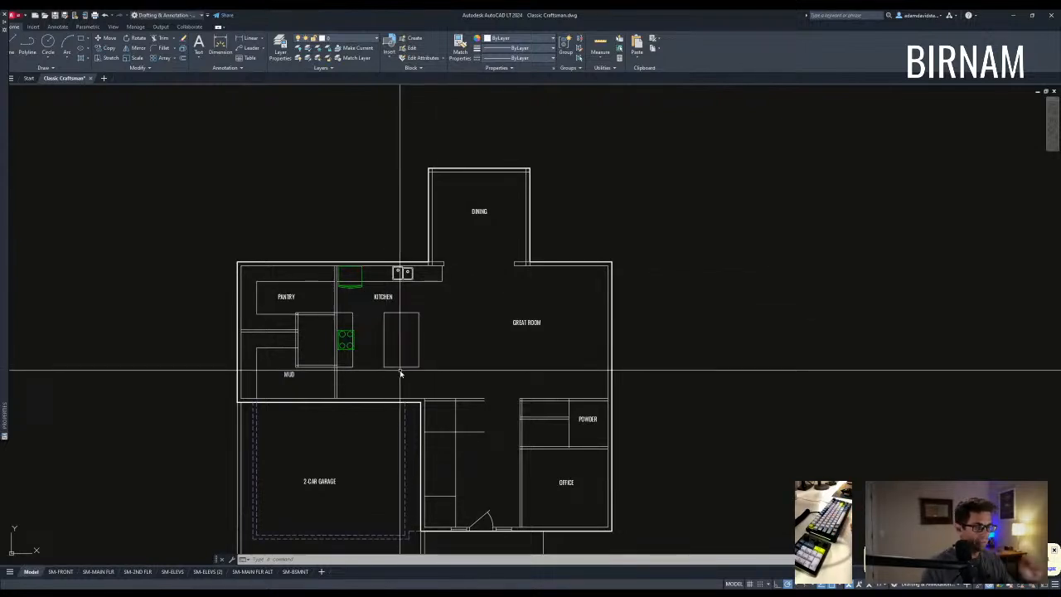
Offset the kitchen side wall's line to the far side of the refrigerator.
key(Escape)
key(Escape)
scroll(401, 374, up, 4)
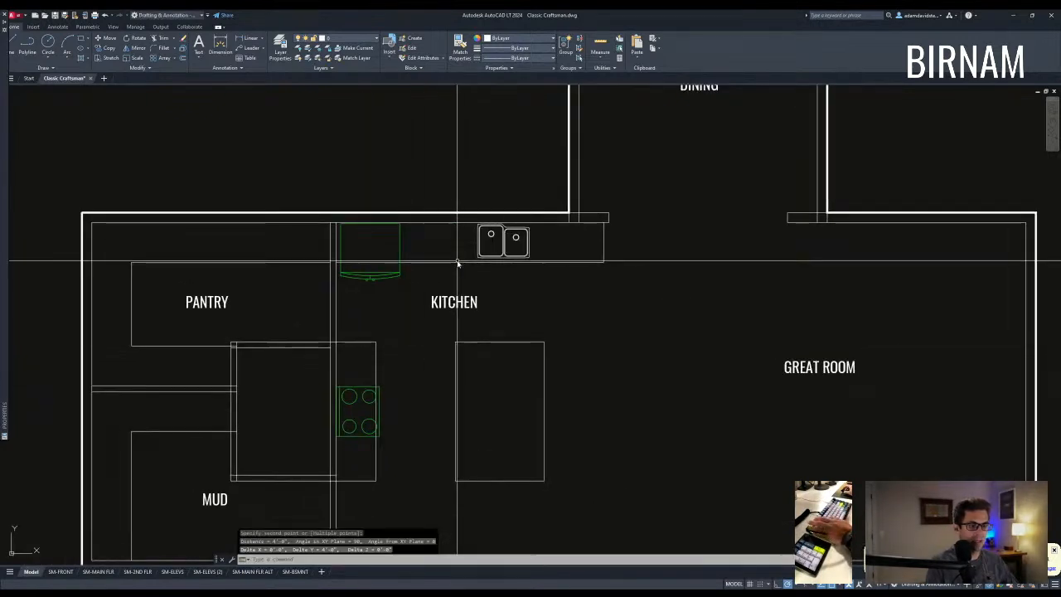
scroll(409, 387, down, 3)
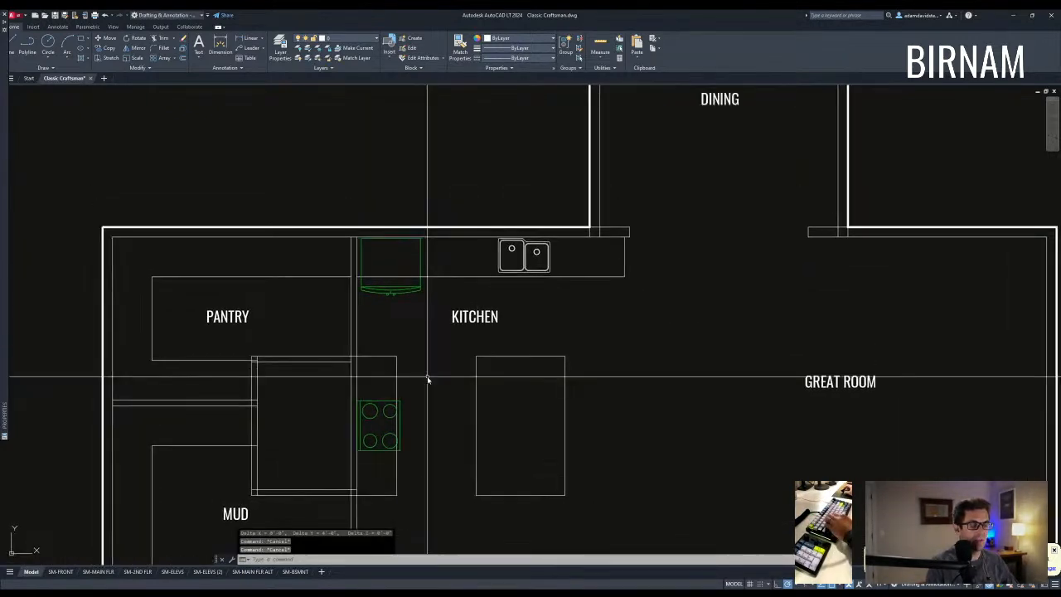
scroll(428, 319, up, 4)
text(o)
key(Return)
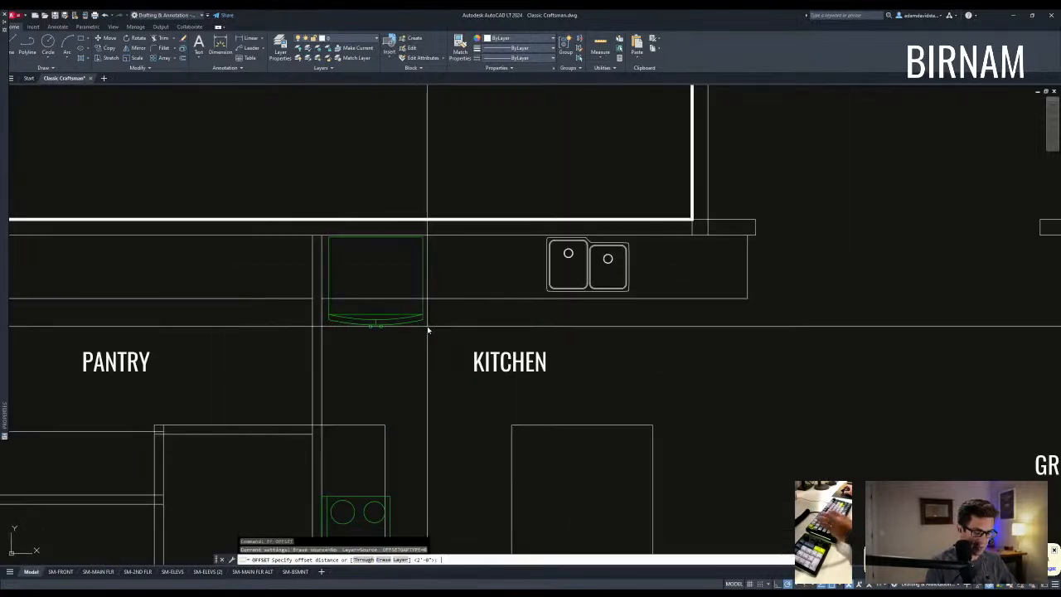
click(322, 264)
click(452, 287)
key(Escape)
key(Escape)
scroll(447, 316, up, 1)
text(t r)
key(Escape)
key(Escape)
Move the refrigerator along the rear counter to its end beside the dining room opening.
scroll(430, 301, down, 1)
middle_drag(431, 302, 399, 338)
click(382, 348)
click(346, 340)
text(m)
click(349, 341)
click(667, 340)
key(Escape)
Move the sink left along the rear counter, above the KITCHEN label.
scroll(647, 354, down, 2)
middle_drag(647, 354, 522, 352)
click(486, 321)
text(v)
click(515, 391)
click(466, 397)
key(Escape)
key(Escape)
scroll(490, 378, down, 2)
middle_drag(490, 379, 488, 356)
Erase the offset vertical line crossing the kitchen between the range counter and the island.
click(378, 295)
click(298, 344)
key(Escape)
click(386, 336)
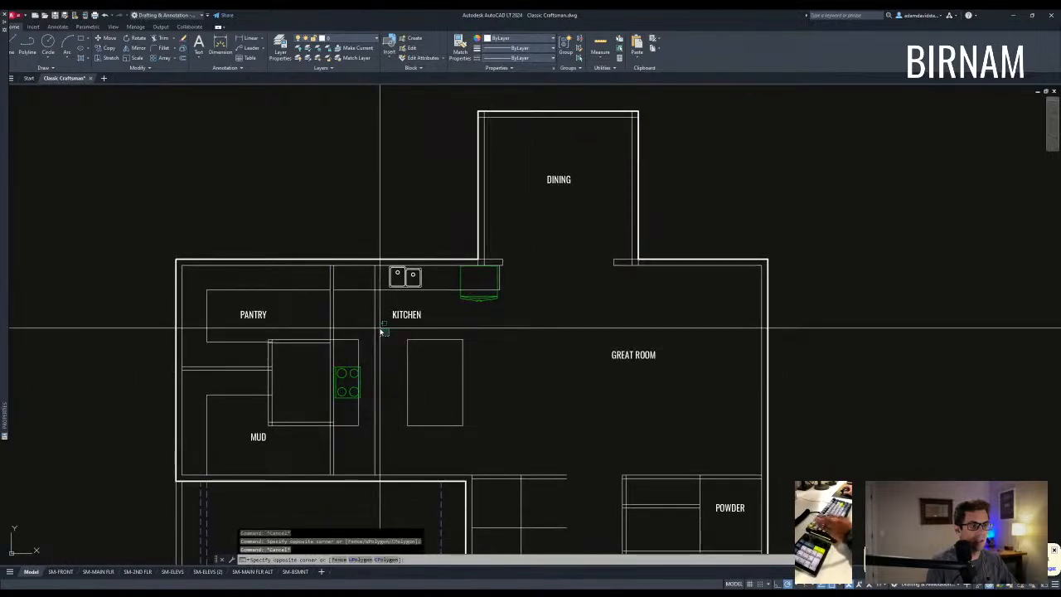
click(367, 327)
text(e)
key(Escape)
middle_drag(413, 366, 416, 362)
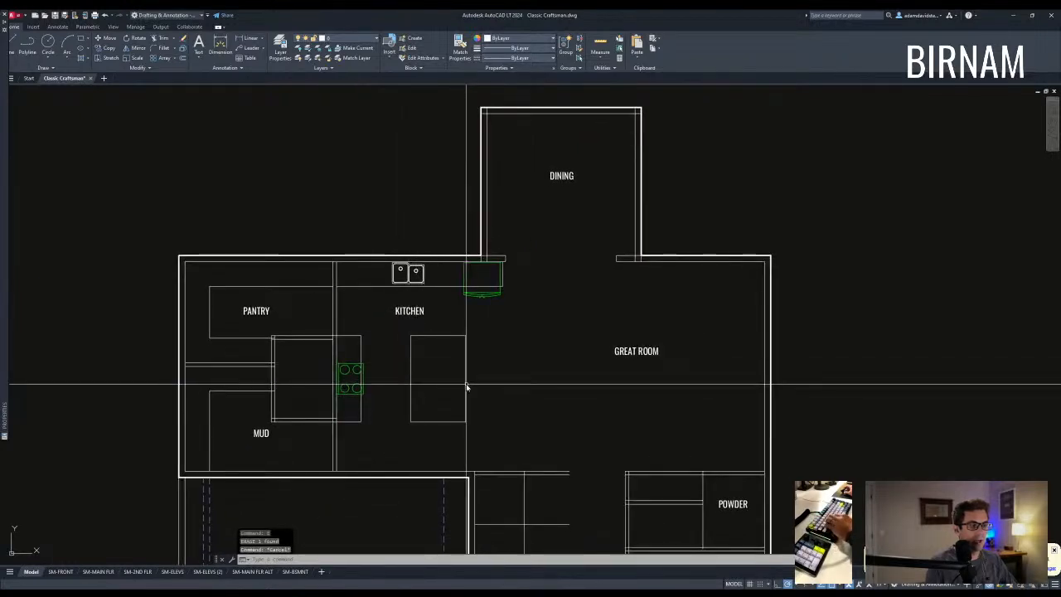
middle_drag(461, 303, 461, 317)
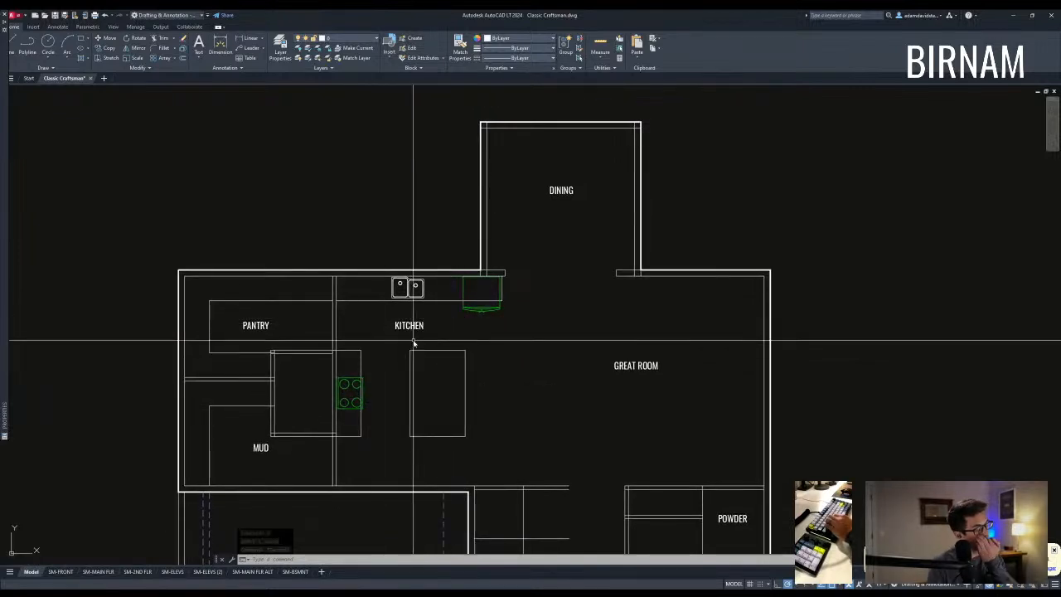
key(Escape)
key(Escape)
mouse_move(407, 407)
middle_down()
mouse_move(409, 379)
mouse_move(396, 384)
mouse_move(417, 359)
middle_up()
scroll(415, 361, down, 2)
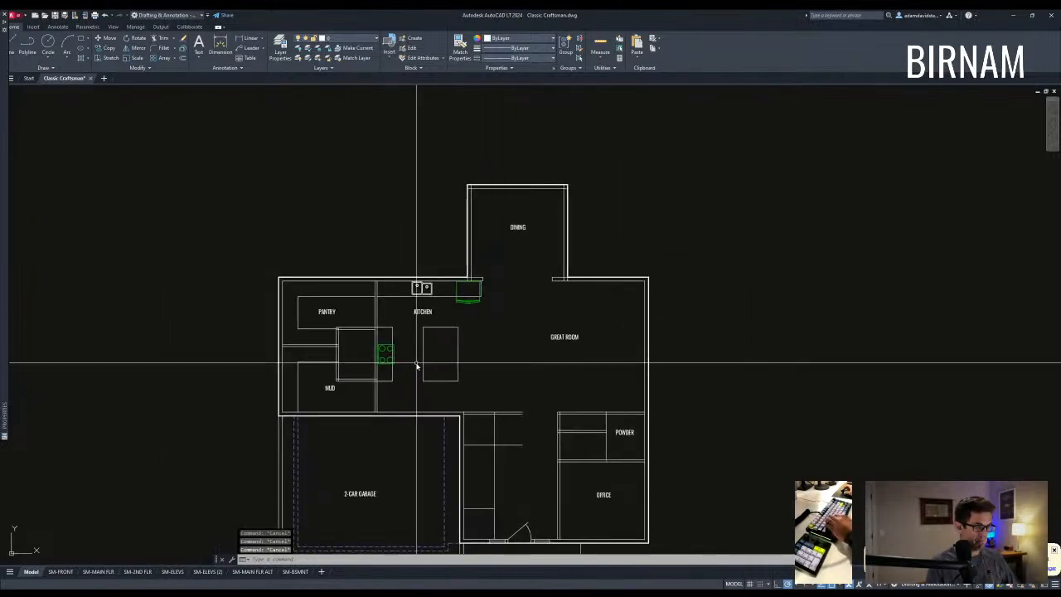
Copy the whole main floor plan into the empty area above the original.
middle_drag(415, 402, 456, 353)
scroll(434, 379, down, 2)
middle_drag(487, 410, 479, 379)
click(268, 486)
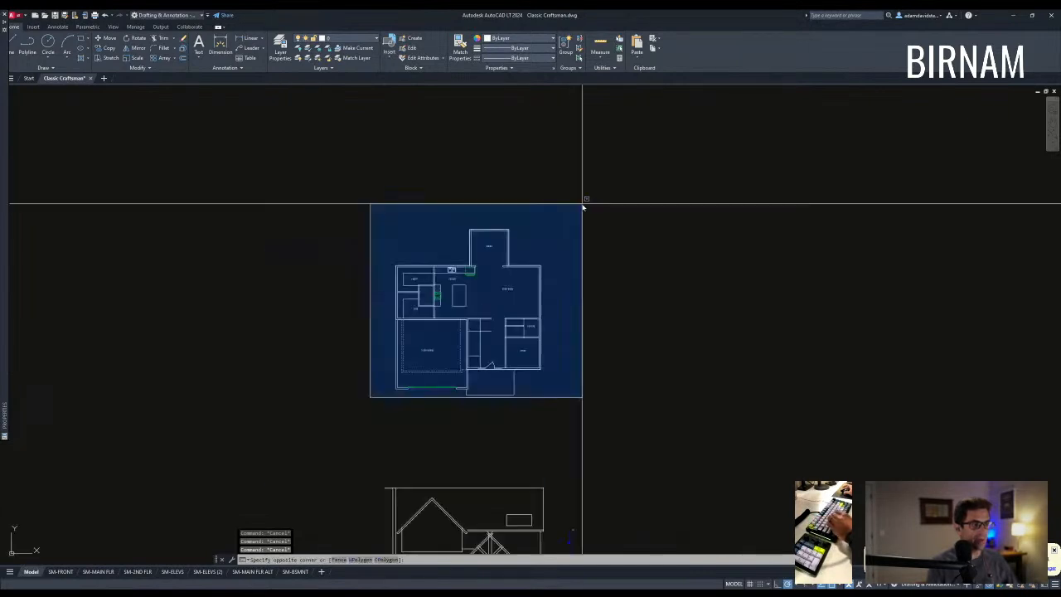
click(545, 248)
scroll(491, 318, down, 2)
text(co)
key(Return)
click(492, 319)
middle_drag(490, 156, 447, 351)
click(472, 232)
key(Escape)
key(Escape)
scroll(447, 248, up, 2)
scroll(430, 248, up, 4)
scroll(500, 308, down, 2)
key(Escape)
key(Escape)
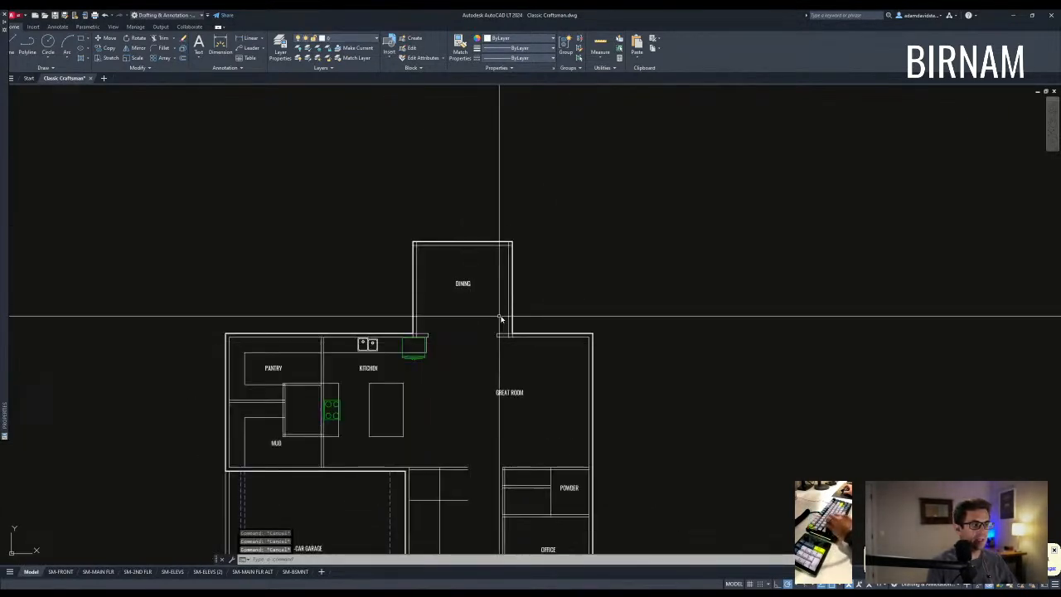
In the copied plan, erase the dining room bump-out, the heavy exterior outline and the great room's rear wall lines.
click(550, 296)
click(358, 204)
text(e)
key(Return)
middle_drag(475, 331, 466, 296)
key(Escape)
click(471, 319)
click(749, 258)
text(e)
middle_drag(544, 341, 529, 311)
Extend both kitchen rear wall lines across the great room to the right side wall.
text(ex)
key(Return)
click(580, 306)
click(552, 290)
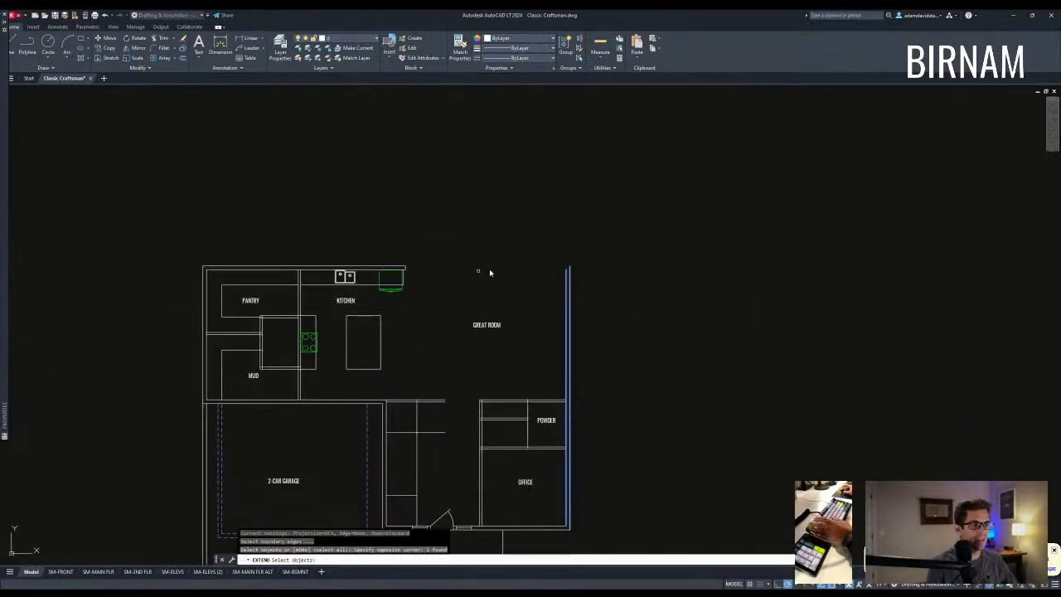
key(Return)
scroll(421, 274, up, 2)
click(288, 277)
key(Escape)
Erase the refrigerator, the sink and the rear kitchen counter lines from the copied plan.
click(287, 370)
click(423, 232)
text(e)
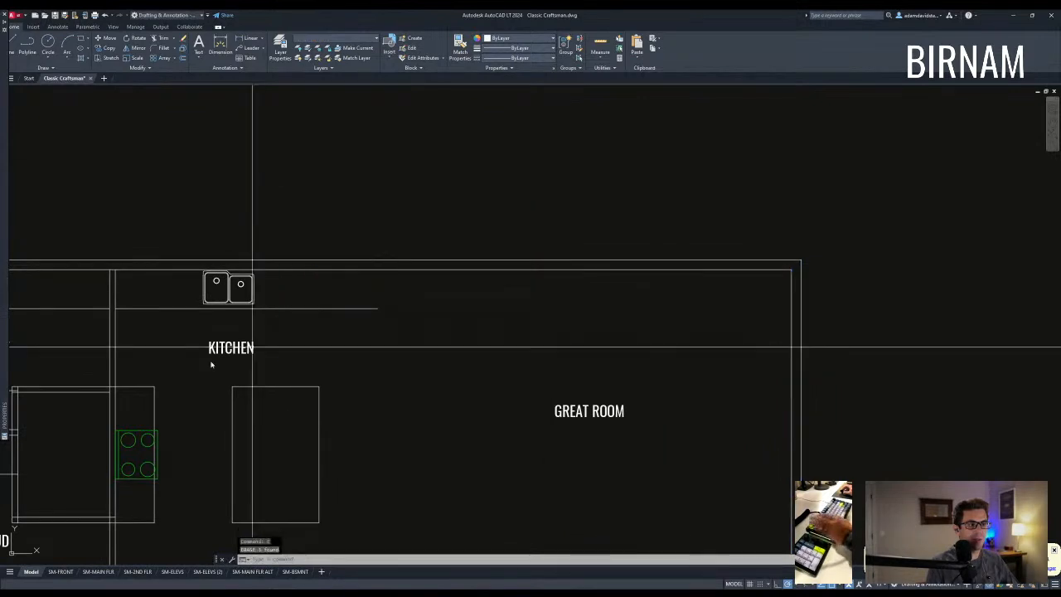
middle_drag(187, 355, 358, 355)
click(398, 324)
click(368, 295)
text(e)
Erase the kitchen, pantry and mud room partitions, fixtures and labels, plus the great room label, from the copied plan.
scroll(369, 296, down, 2)
click(342, 323)
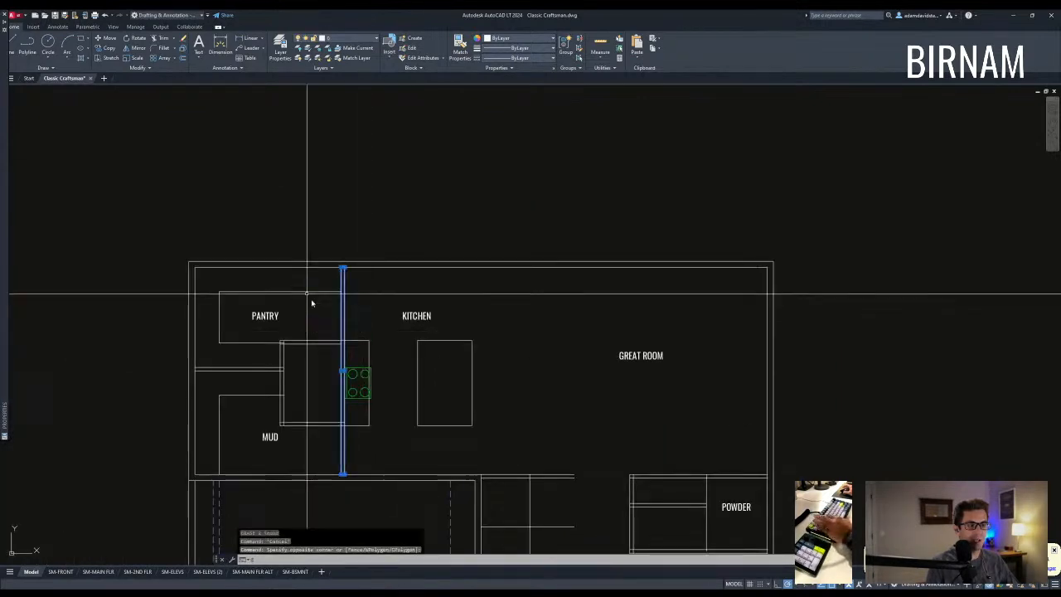
scroll(425, 423, down, 2)
click(490, 339)
click(294, 237)
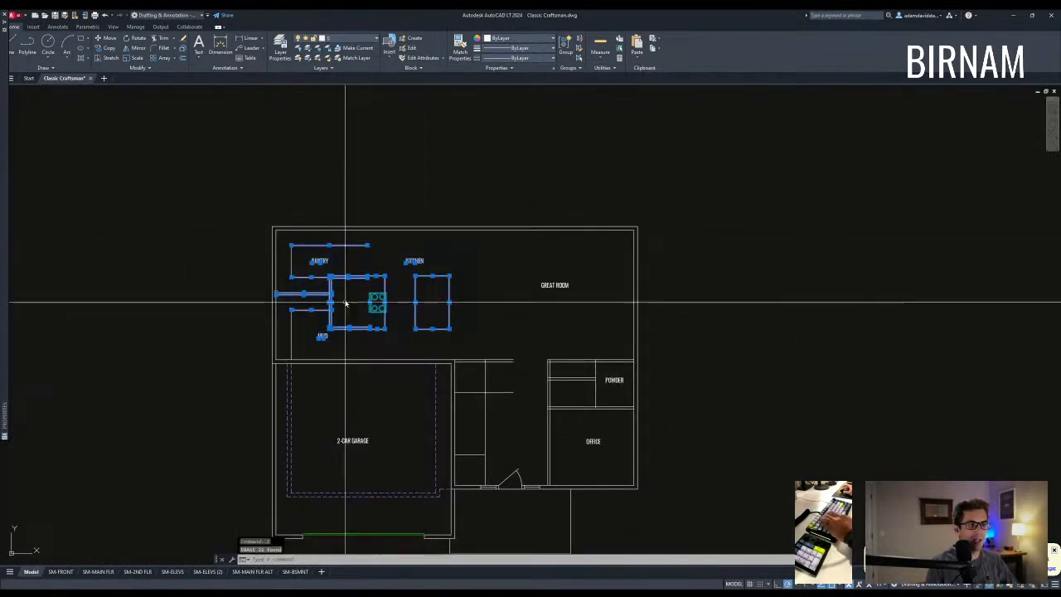
text(e)
click(315, 340)
click(291, 263)
text(e)
click(485, 316)
click(585, 276)
text(e)
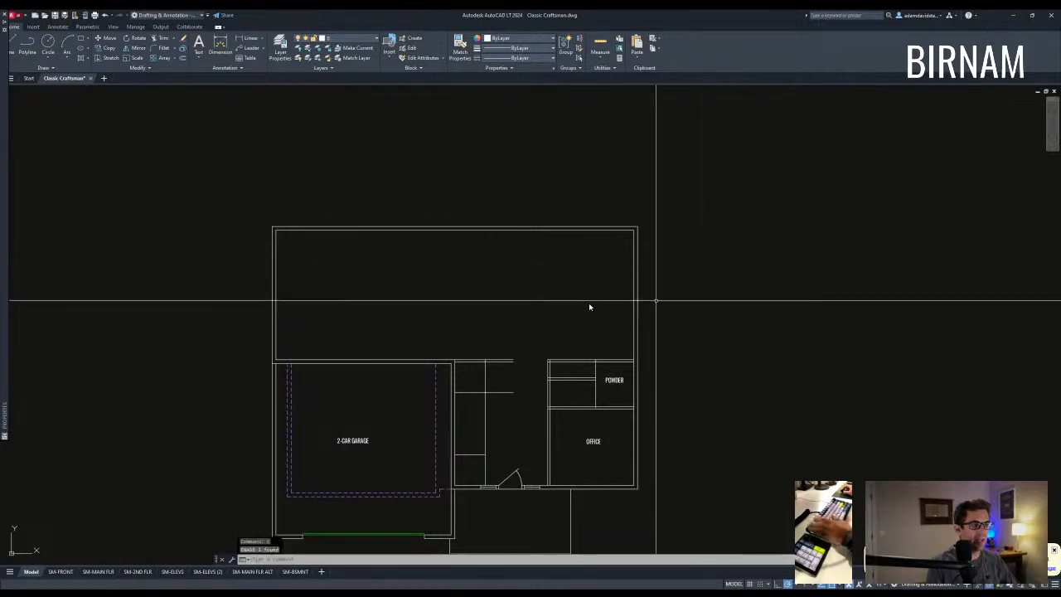
Erase the powder room and office partitions together with the room labels from the copied plan.
middle_drag(586, 303, 523, 303)
key(Escape)
scroll(498, 393, up, 2)
click(533, 390)
click(382, 305)
text(e)
click(486, 365)
key(Escape)
click(507, 442)
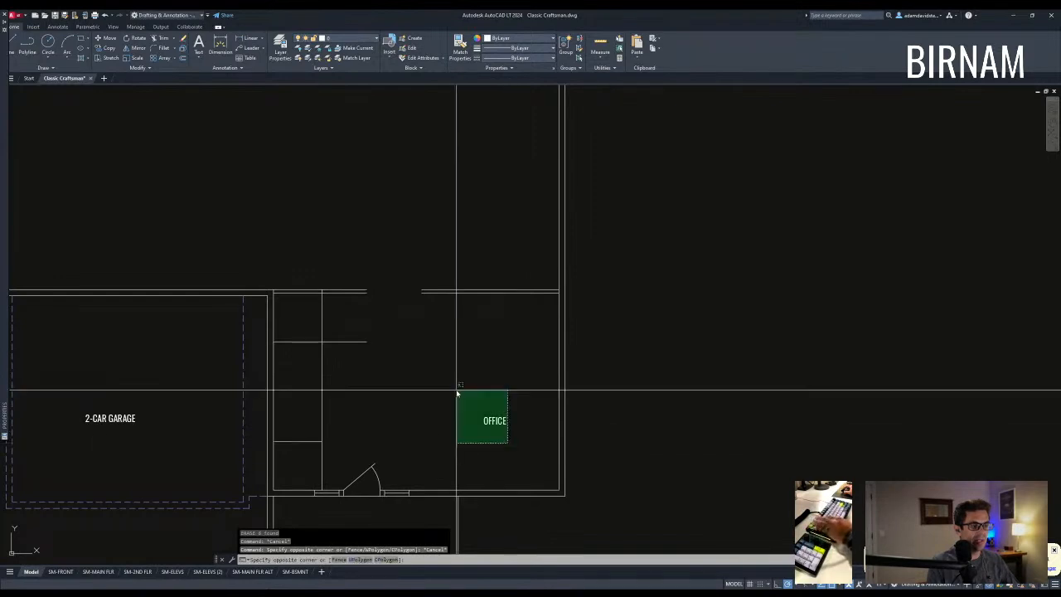
click(457, 388)
text(e)
Erase the front door, its sidelights and the adjoining wall pieces, and extend the inner front wall line to the right side wall.
scroll(417, 356, down, 1)
click(392, 388)
text(e)
click(340, 407)
click(564, 381)
text(e ex)
click(523, 403)
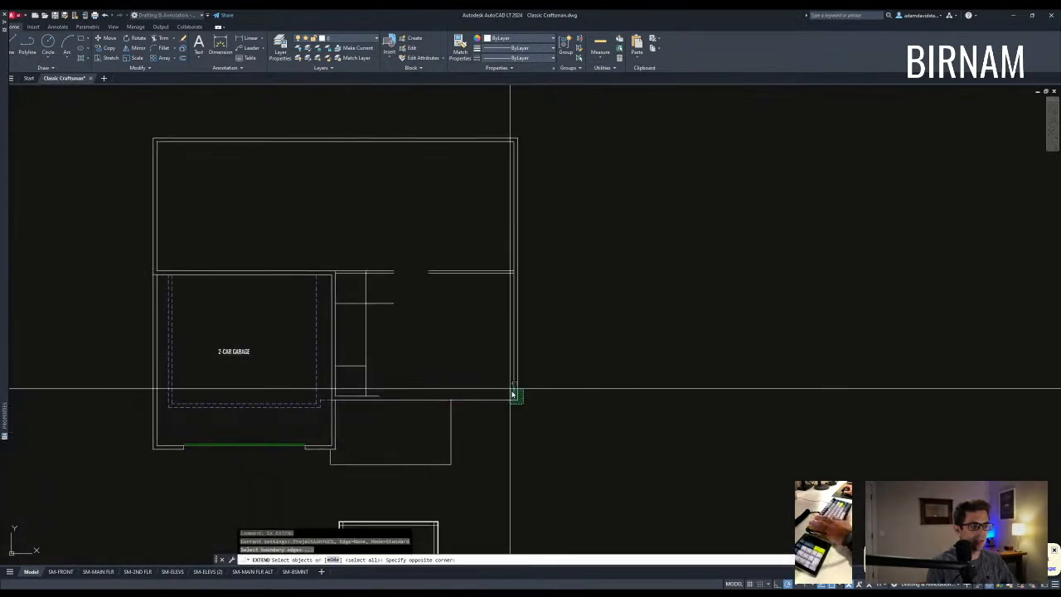
Erase the front porch outline from the copied plan.
click(493, 471)
click(427, 444)
text(e )
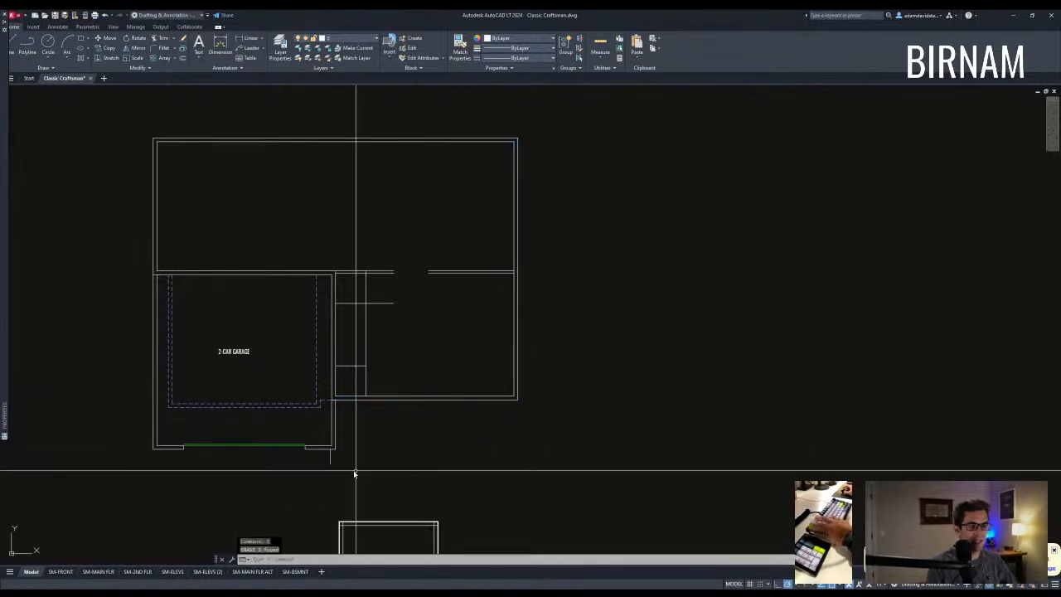
text(e)
Match the garage walls to the properties of the dashed purple lines inside the garage.
middle_drag(347, 457, 416, 431)
text(v)
click(379, 381)
click(423, 442)
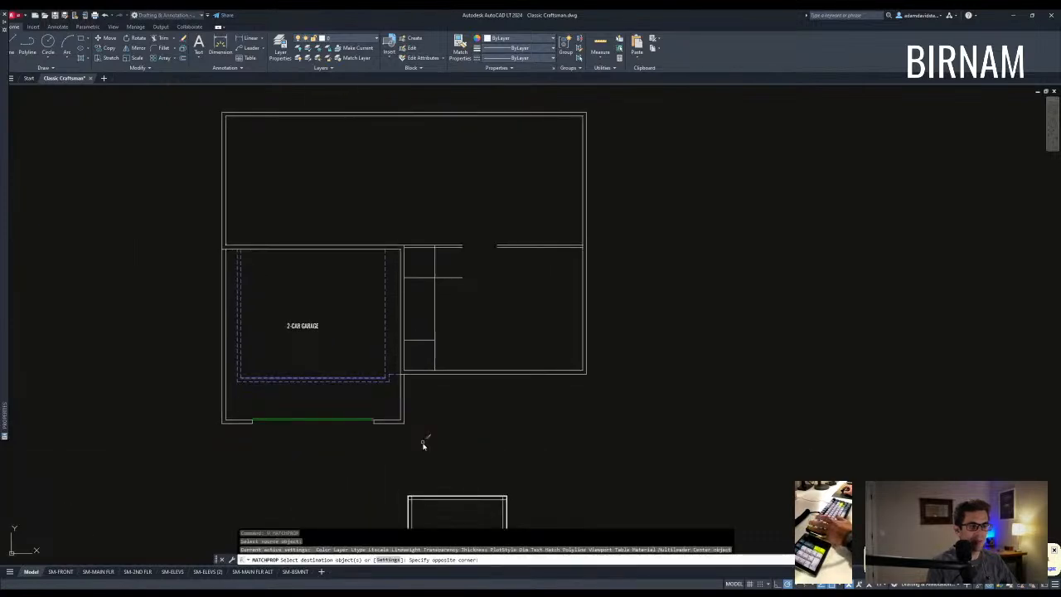
click(216, 405)
key(Escape)
key(Escape)
key(Escape)
scroll(412, 457, up, 3)
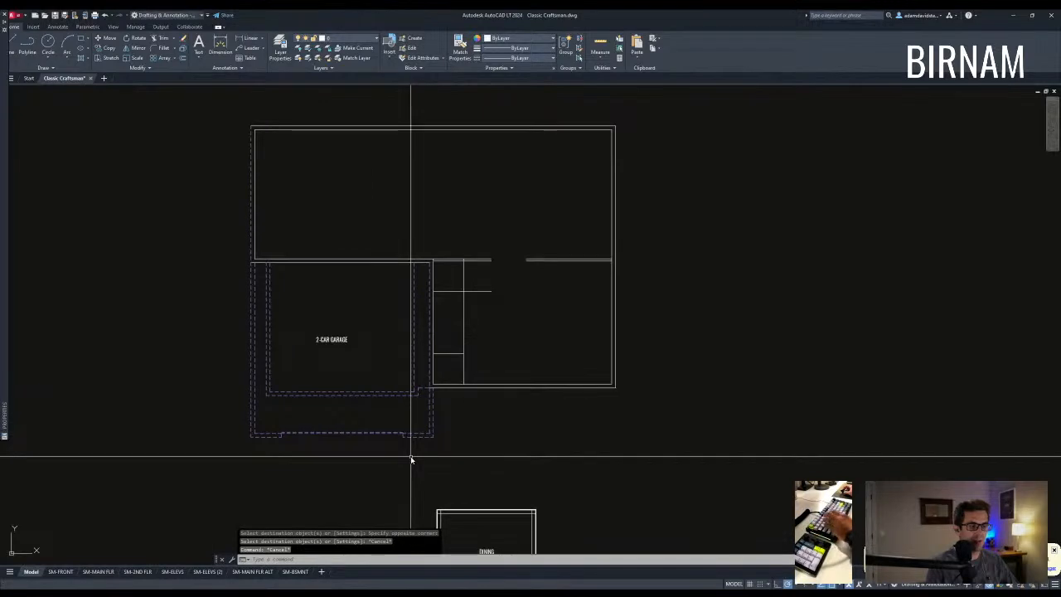
Erase the garage door and front wall pieces, and close the garage front with continuous dashed lines.
click(231, 452)
click(442, 406)
text(e)
click(409, 448)
click(514, 408)
text(e ex)
key(space)
click(519, 436)
click(438, 401)
key(space)
click(252, 440)
click(232, 404)
key(space)
Match the inner dashed wall lines inside the garage to the solid front wall line's properties.
text(v)
click(493, 345)
click(417, 388)
click(378, 376)
click(310, 382)
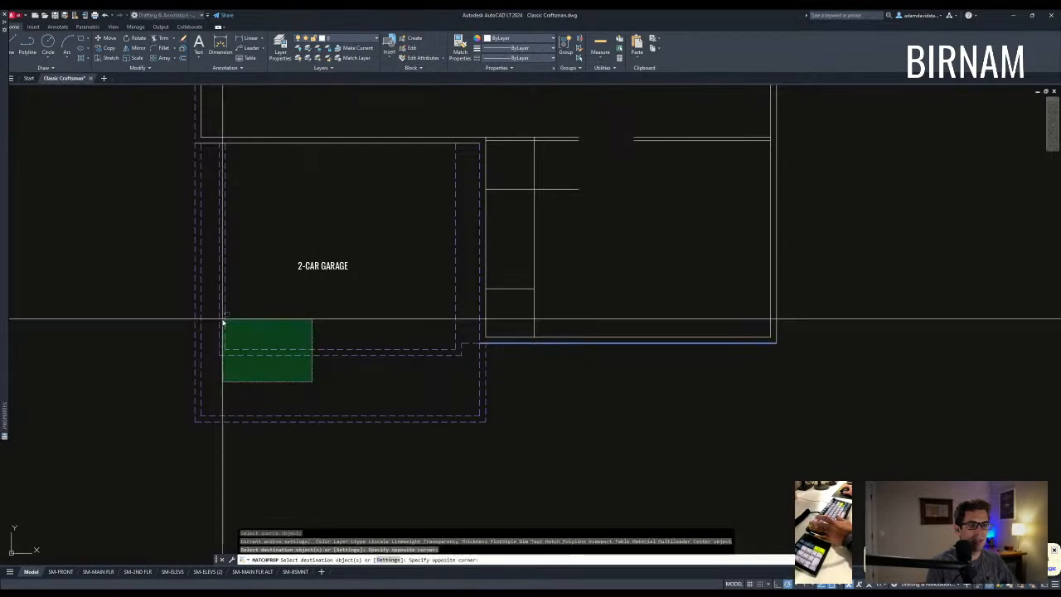
click(222, 318)
click(256, 312)
click(215, 270)
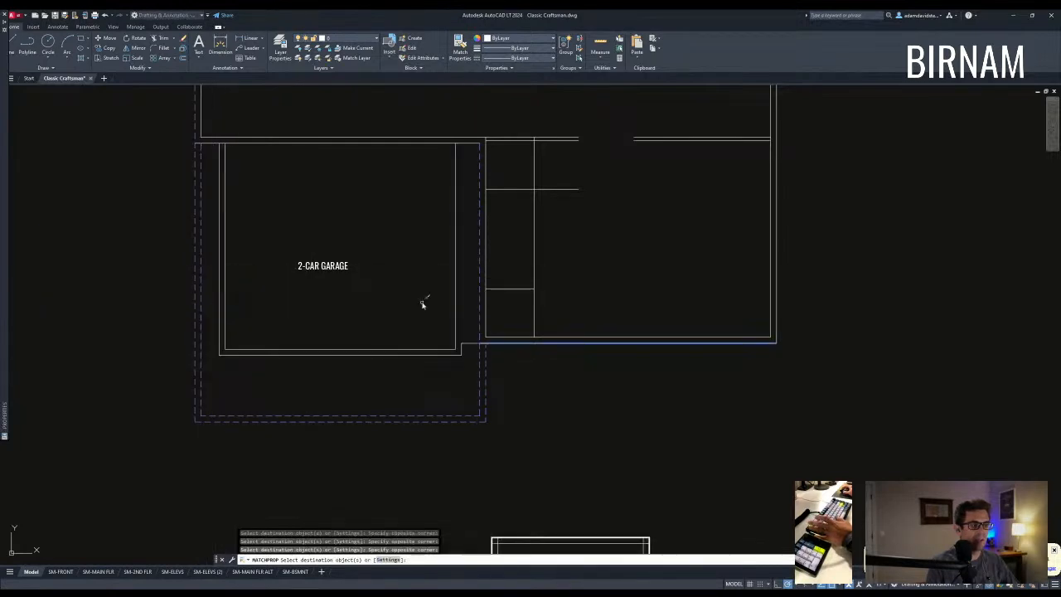
Move the 2-CAR GARAGE label to the middle of the room formed by the inner solid walls.
key(Escape)
middle_drag(337, 287, 346, 323)
click(336, 303)
text(m)
click(310, 249)
click(335, 237)
middle_drag(337, 237, 351, 323)
scroll(351, 323, down, 2)
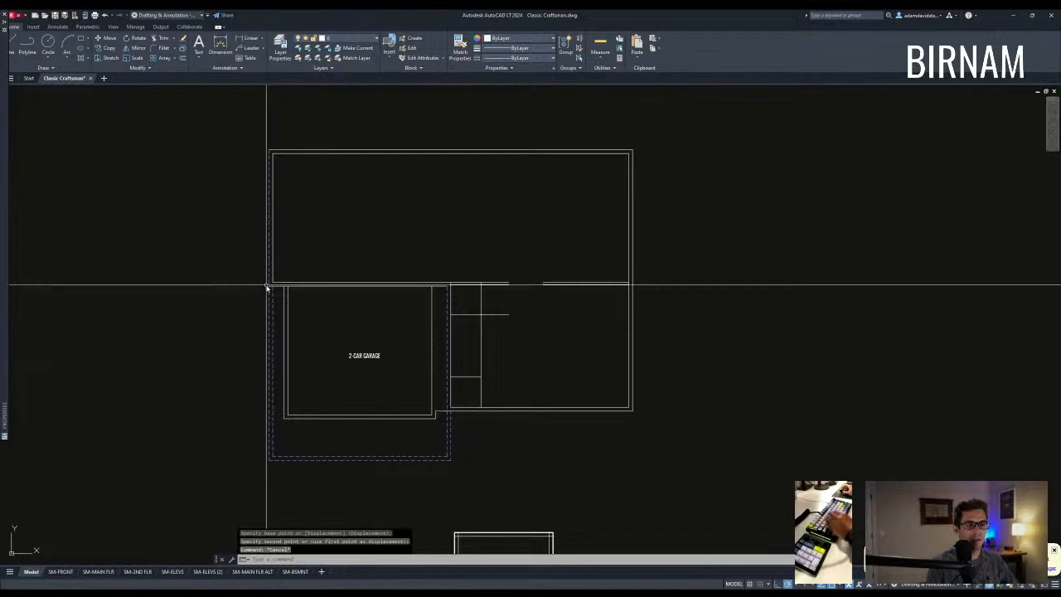
Replace the dashed left exterior wall line behind the garage with a solid line.
text(tr)
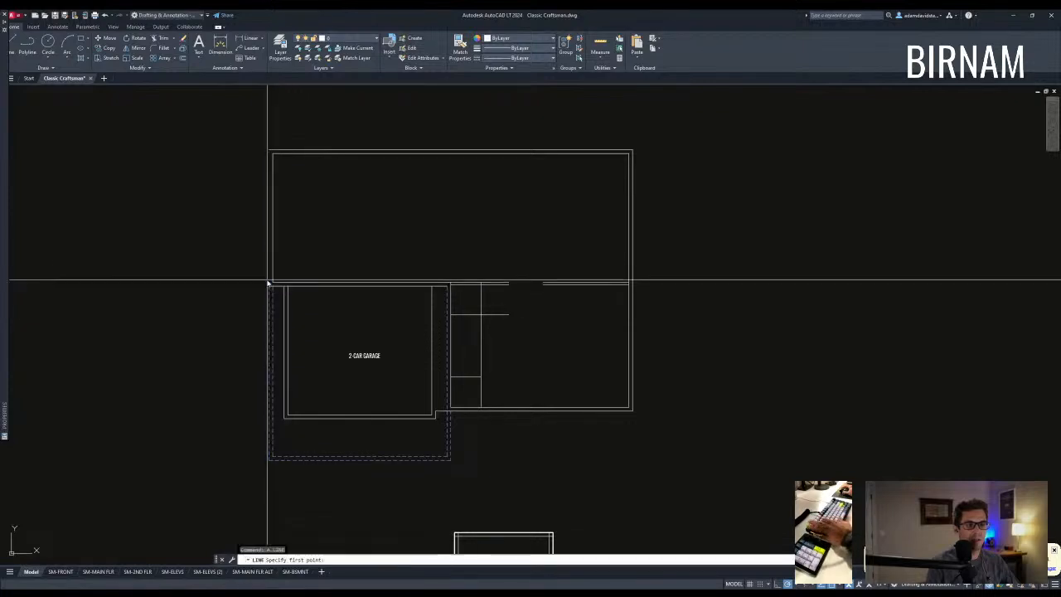
click(268, 152)
key(Escape)
key(Escape)
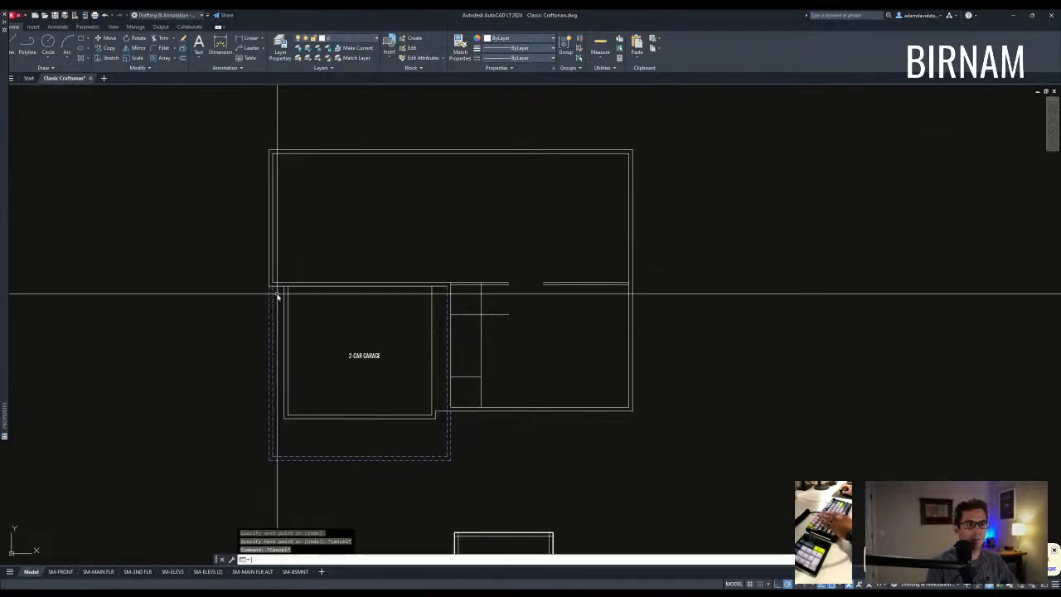
Remove the wall lines along the rear of the garage room and change the room label to BEDROOM.
key(Escape)
key(Escape)
text(BEDROOM)
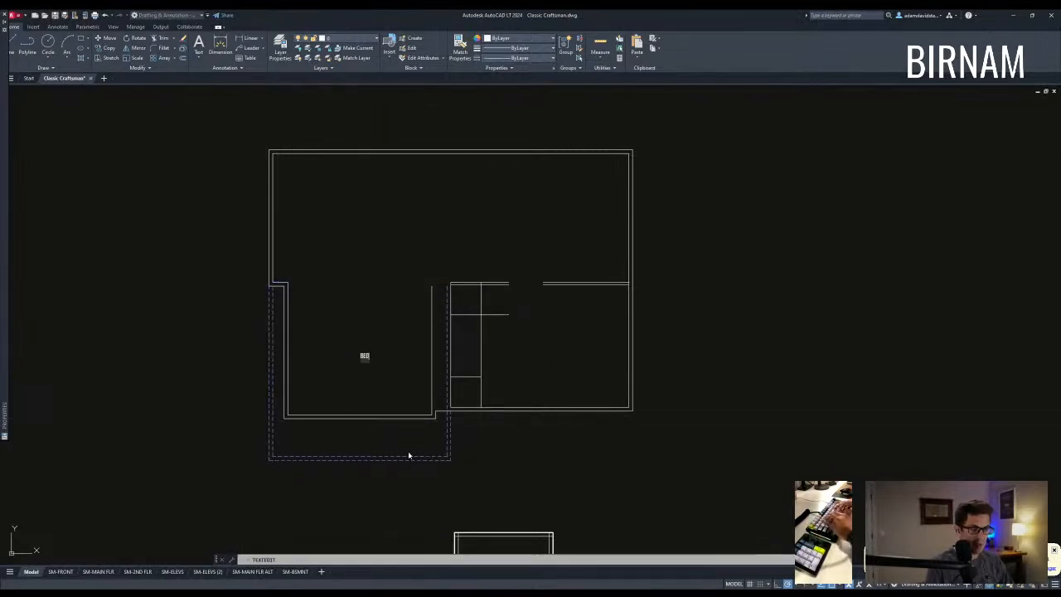
key(Return)
key(Escape)
key(Escape)
Trim the dashed garage side wall lines back to the front wall beside the bedroom.
middle_drag(497, 347, 401, 348)
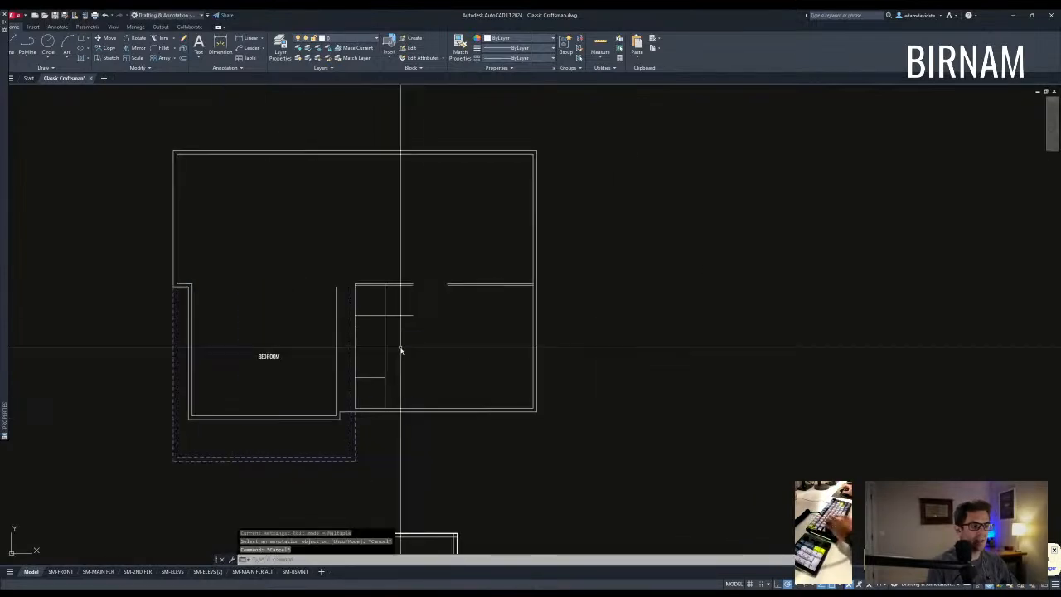
scroll(364, 421, up, 2)
text(tr)
key(Return)
click(362, 412)
click(343, 385)
key(Return)
click(331, 378)
key(Escape)
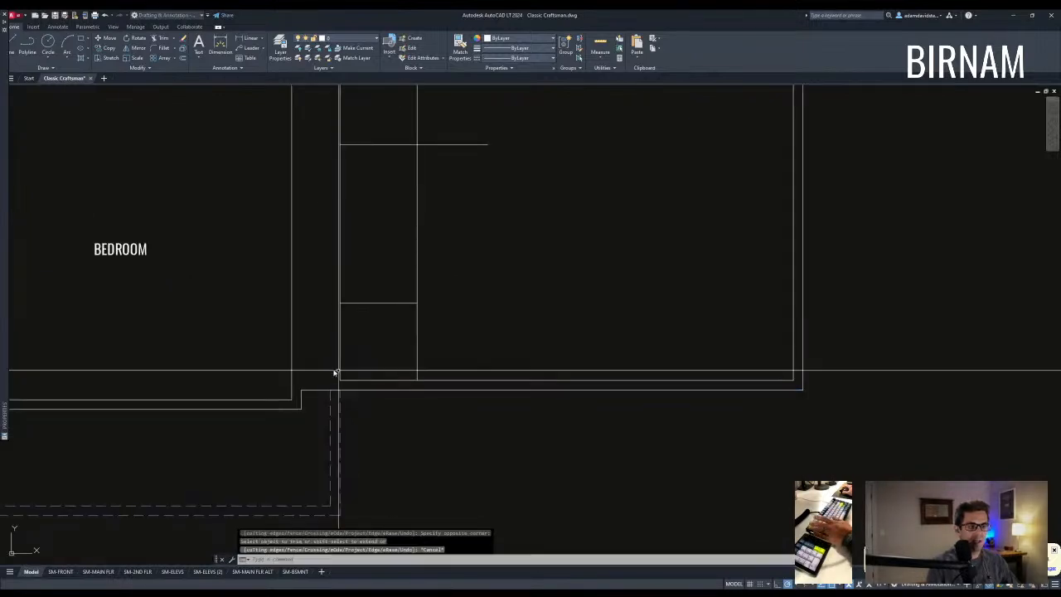
Erase the leftover line at the bedroom's front right corner and extend the adjacent lines to the front wall.
scroll(348, 392, down, 1)
click(335, 409)
click(331, 390)
text(e)
key(Return)
text(ex)
key(Return)
click(335, 403)
click(291, 379)
key(Return)
click(362, 403)
click(369, 398)
key(Escape)
Trace the full exterior wall outline of the copied plan with a heavy polyline, following the bedroom jogs.
scroll(393, 386, down, 4)
middle_drag(413, 357, 405, 325)
text(a)
key(Return)
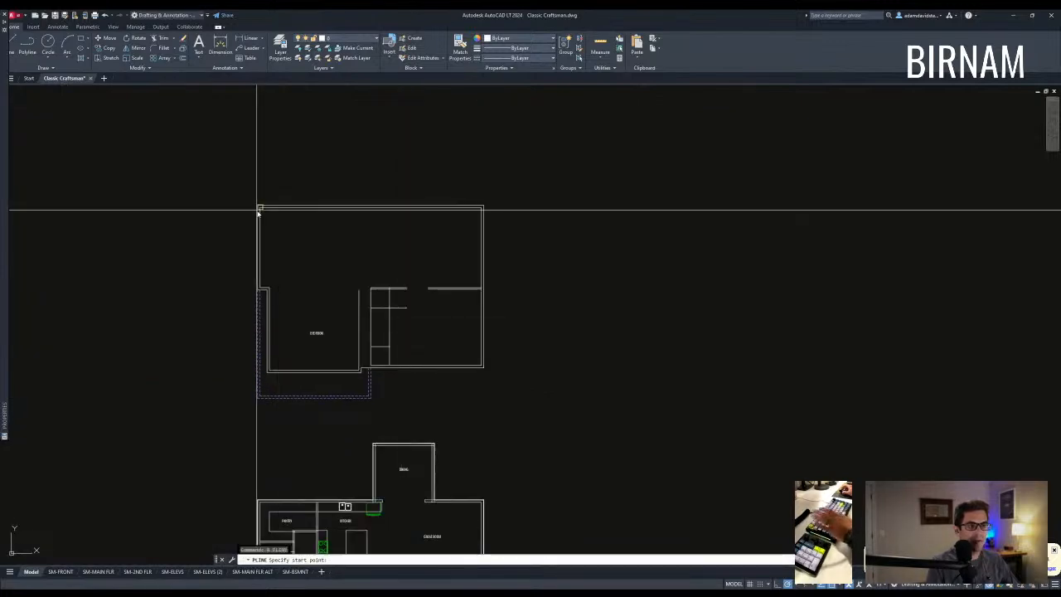
click(258, 206)
scroll(256, 291, up, 4)
click(254, 294)
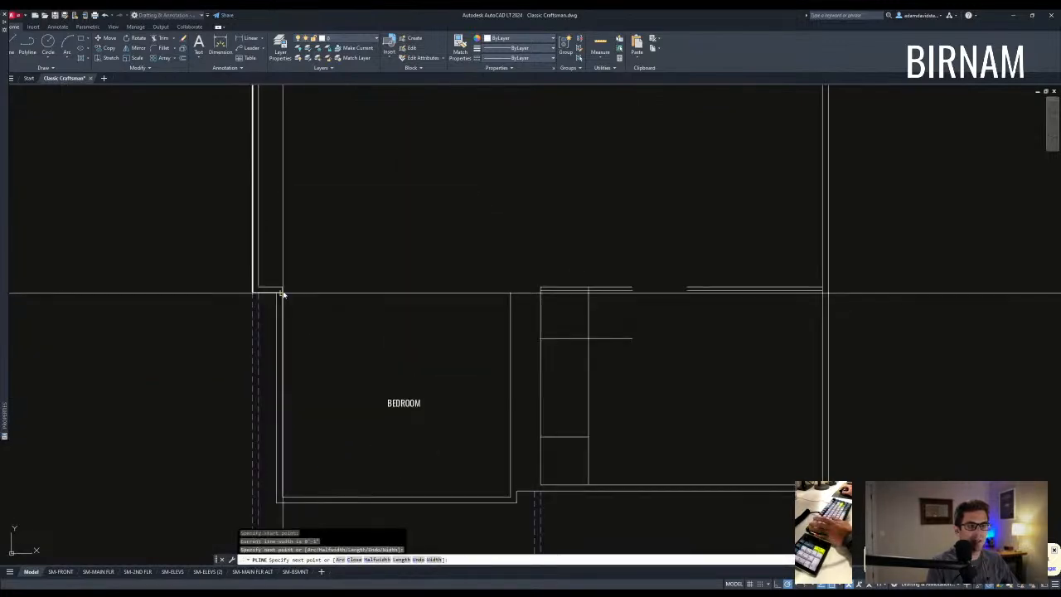
scroll(265, 332, down, 3)
scroll(437, 356, up, 4)
click(406, 326)
scroll(404, 311, down, 3)
scroll(379, 343, up, 3)
click(379, 343)
scroll(377, 390, down, 3)
middle_drag(377, 390, 379, 427)
scroll(370, 281, down, 5)
scroll(324, 308, up, 5)
key(Escape)
key(Escape)
key(Escape)
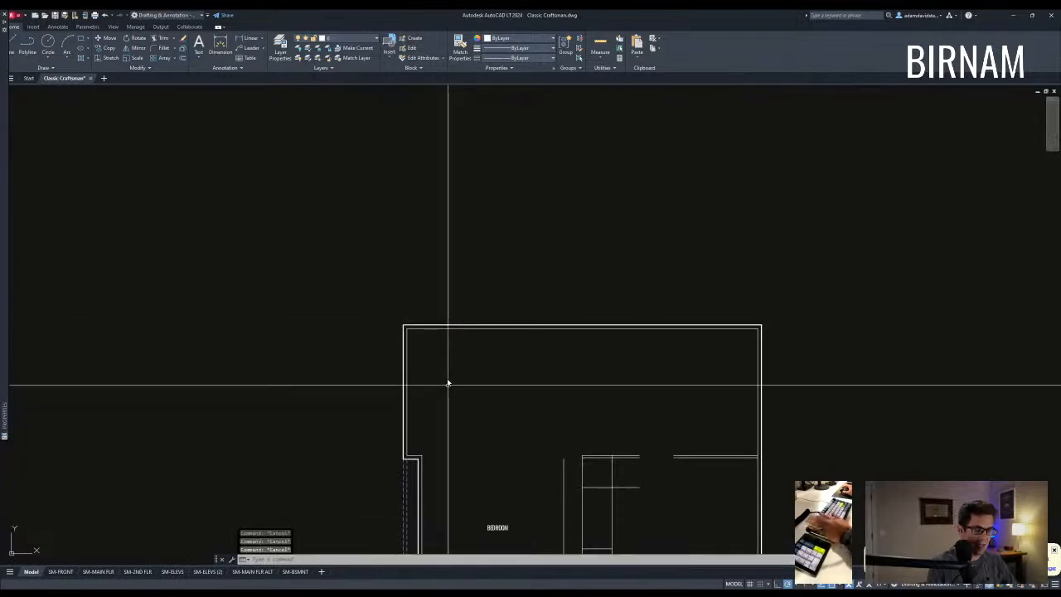
Measure the area enclosed by the new exterior outline polyline.
scroll(421, 324, up, 3)
text(aa)
key(Return)
text(o)
key(Return)
click(421, 326)
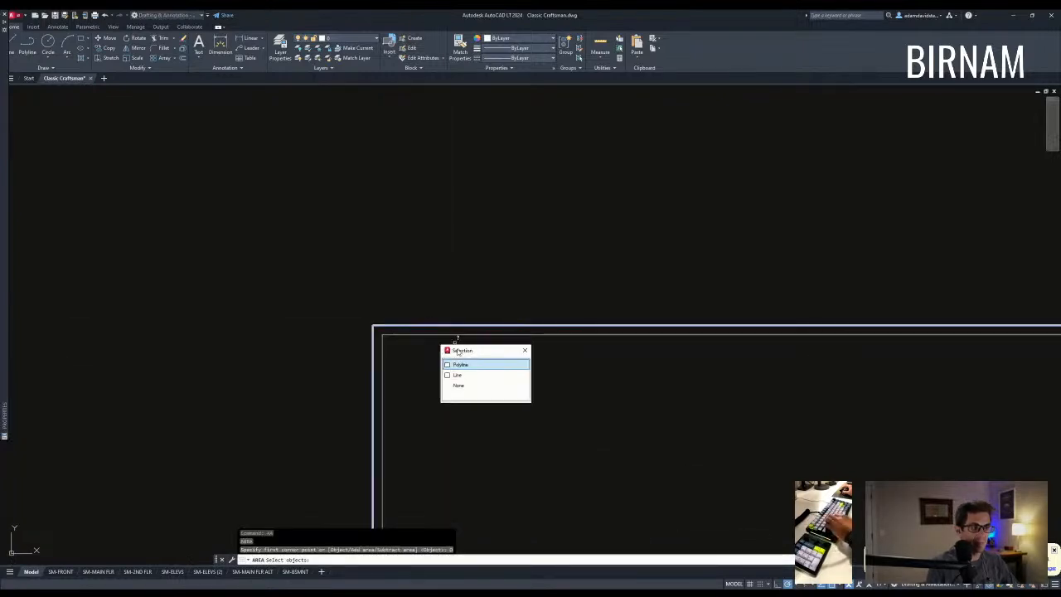
click(459, 365)
key(Escape)
scroll(460, 365, down, 5)
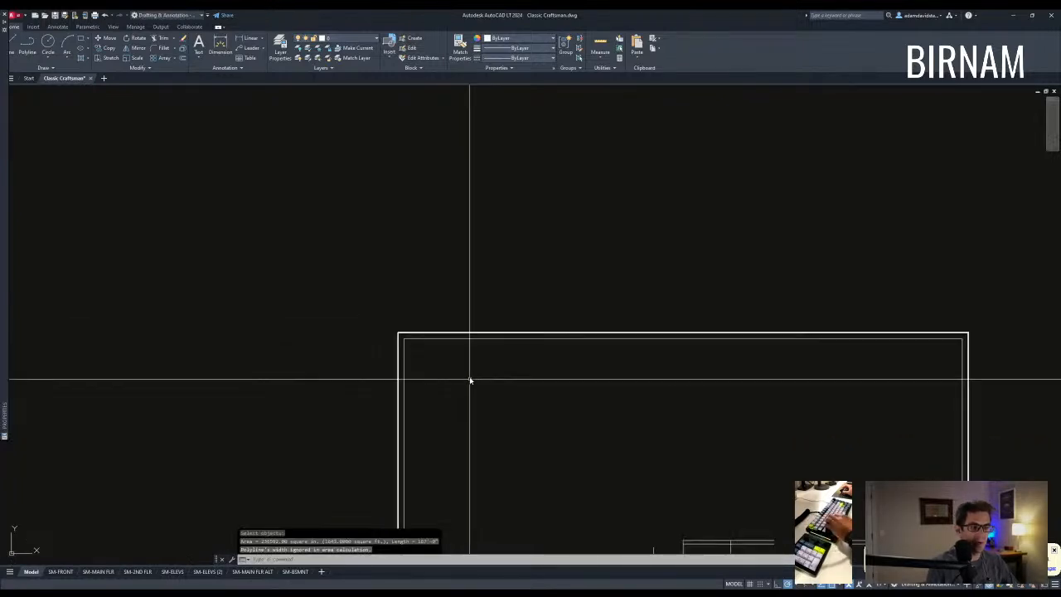
Examine the stripped upper plan in relation to the main floor plan below it.
middle_drag(483, 406, 431, 369)
mouse_move(433, 303)
middle_down()
mouse_move(415, 434)
mouse_move(440, 353)
middle_up()
scroll(455, 220, up, 4)
scroll(473, 310, down, 2)
middle_drag(474, 310, 438, 296)
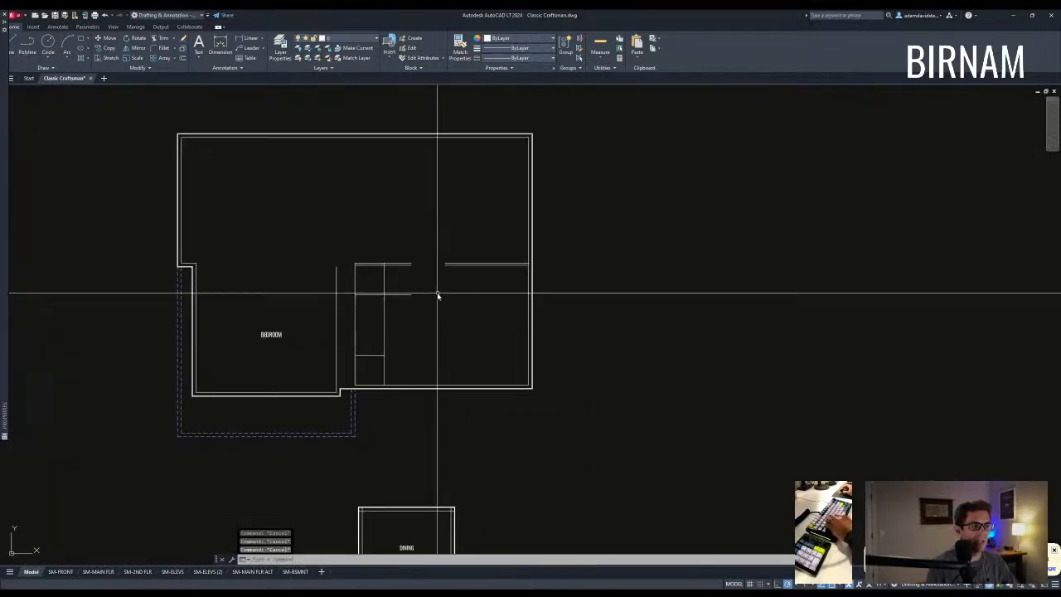
scroll(441, 360, down, 3)
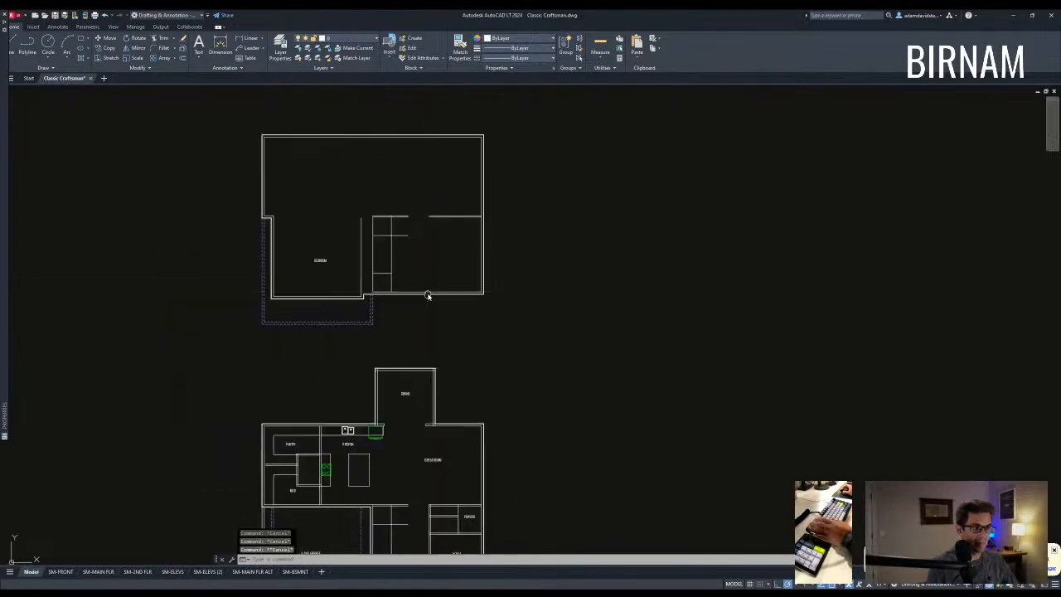
mouse_move(410, 454)
middle_down()
mouse_move(393, 308)
mouse_move(381, 457)
middle_up()
scroll(382, 238, up, 2)
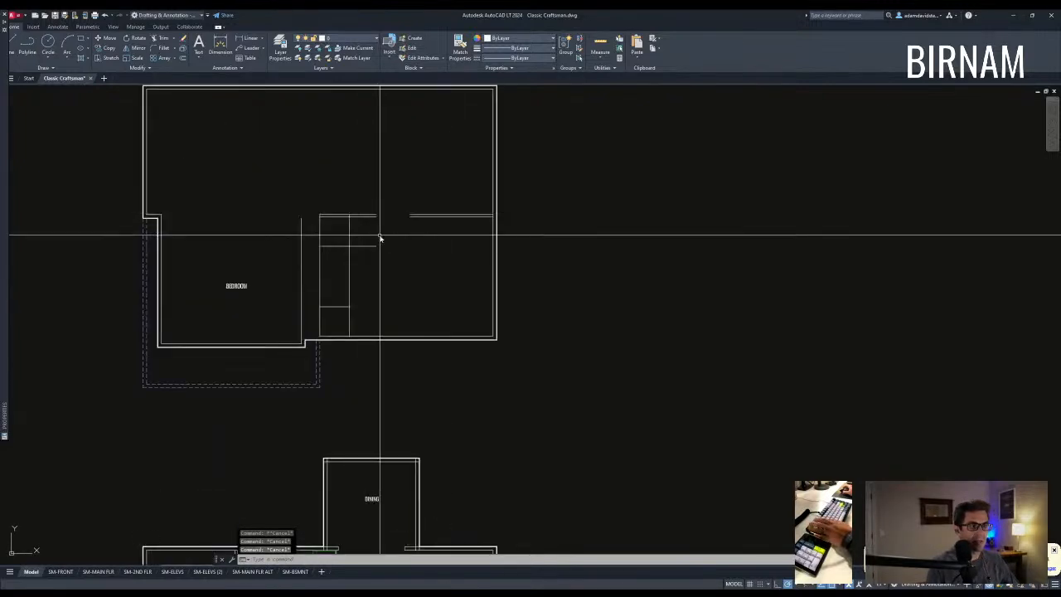
scroll(394, 321, down, 3)
scroll(381, 303, up, 3)
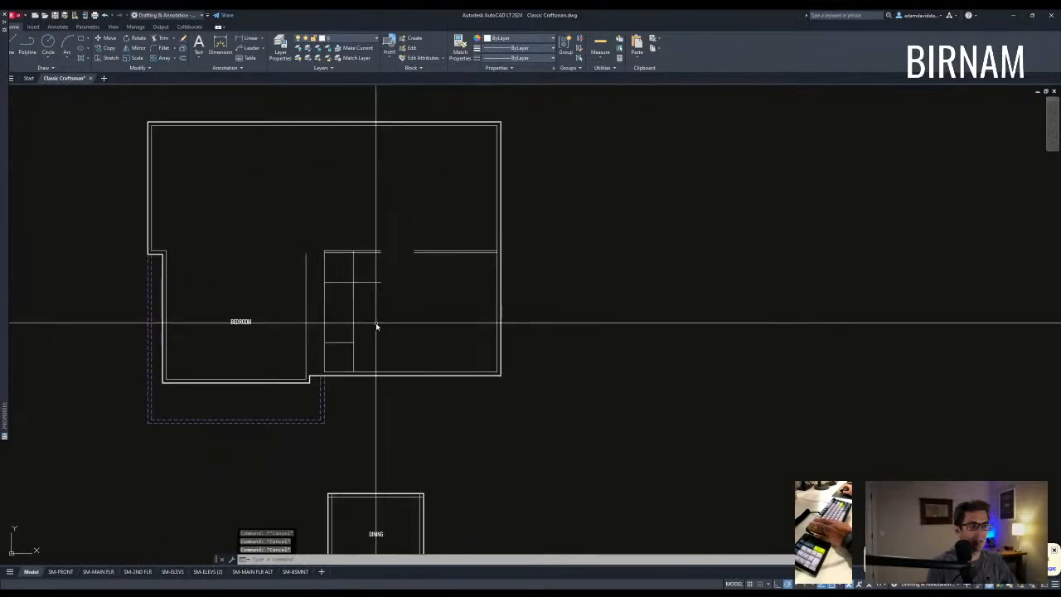
Copy the BEDROOM label to the front right, rear right and rear left areas of the upper plan.
click(446, 244)
middle_drag(278, 350, 294, 360)
click(256, 330)
text(cp)
key(Return)
click(257, 331)
click(456, 328)
middle_drag(459, 174, 462, 260)
click(459, 269)
click(216, 261)
key(Escape)
key(Escape)
middle_drag(315, 354, 333, 313)
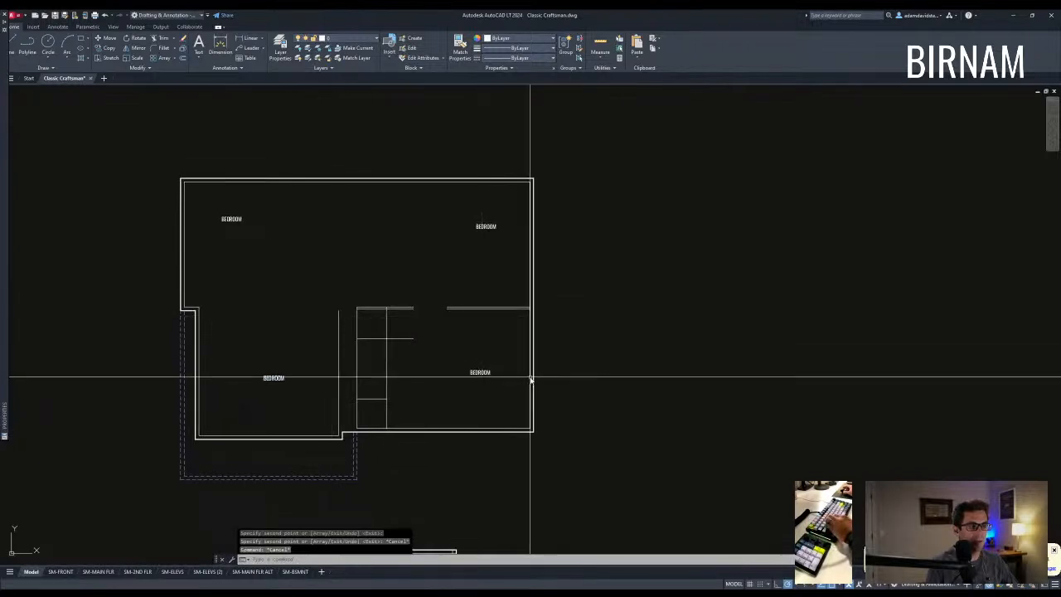
Offset the upper plan's wall line behind the stair by 4'-0" toward the rear bedrooms.
middle_drag(421, 368, 421, 379)
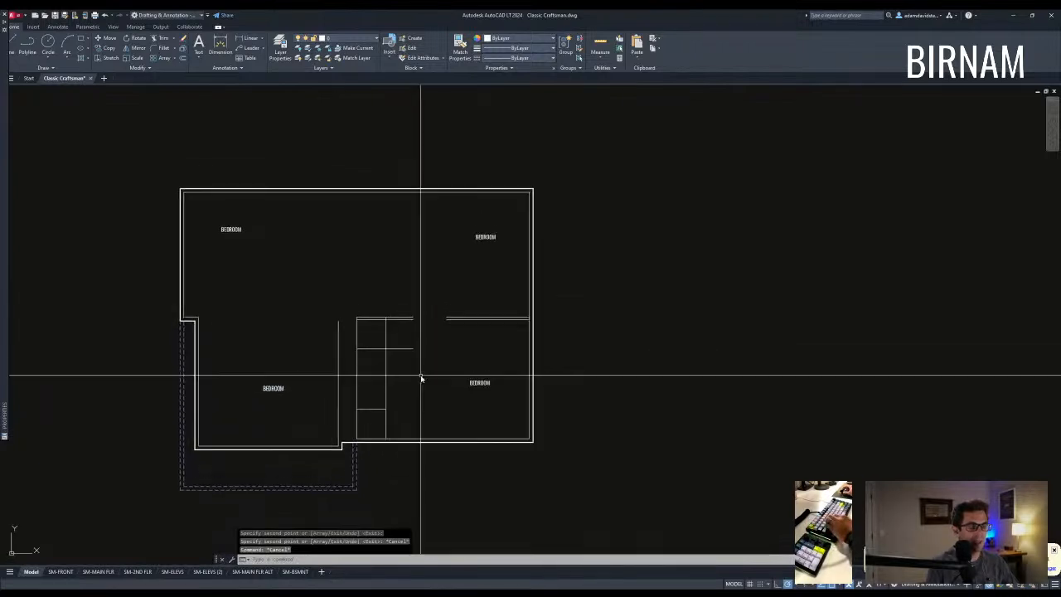
scroll(403, 318, up, 2)
click(403, 320)
click(420, 291)
key(Escape)
key(Escape)
key(Escape)
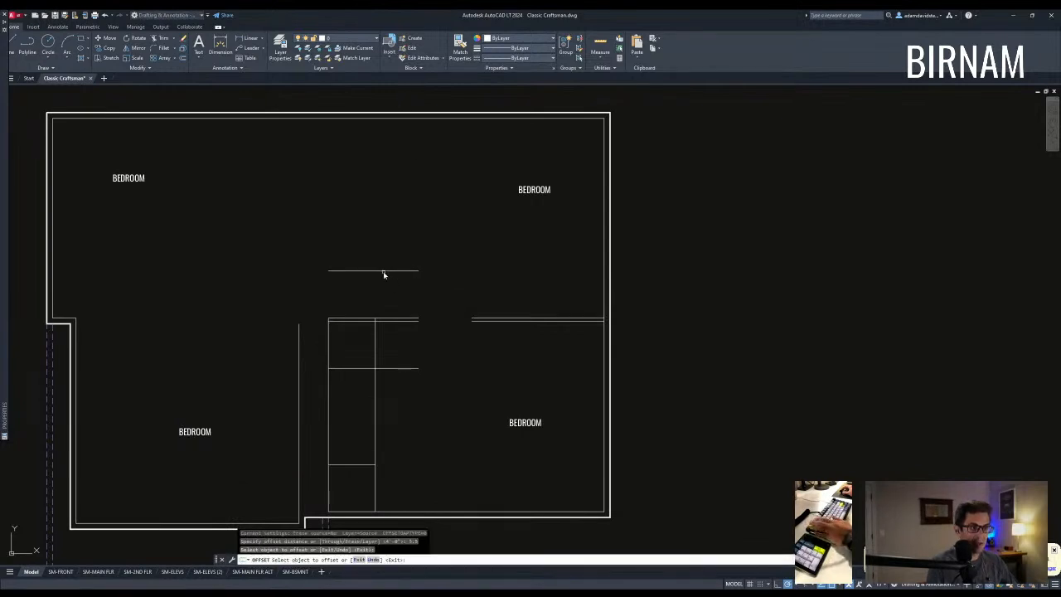
Offset the main floor stair's inner side line 10.5" toward the entry.
scroll(441, 364, down, 1)
middle_drag(410, 427, 376, 276)
key(Escape)
key(Escape)
scroll(364, 377, down, 2)
scroll(364, 379, up, 7)
text(o)
key(Return)
text(1)
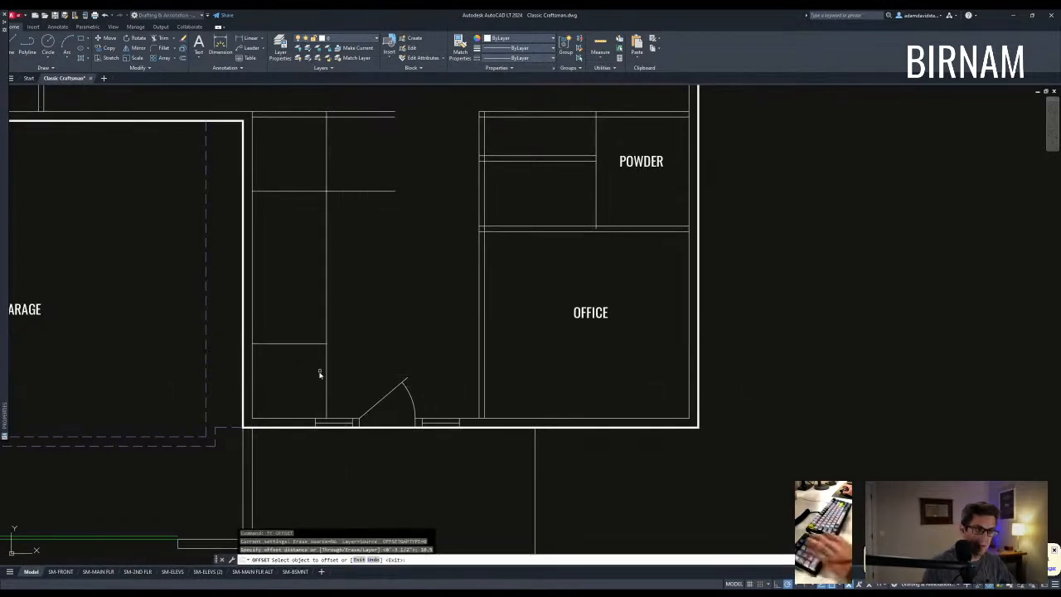
click(344, 362)
Draw a short line extending the lowest tread edge from the stair side to the offset line.
key(Escape)
scroll(328, 340, up, 1)
text(a)
key(Return)
click(325, 345)
click(337, 330)
text(v)
key(Return)
click(386, 341)
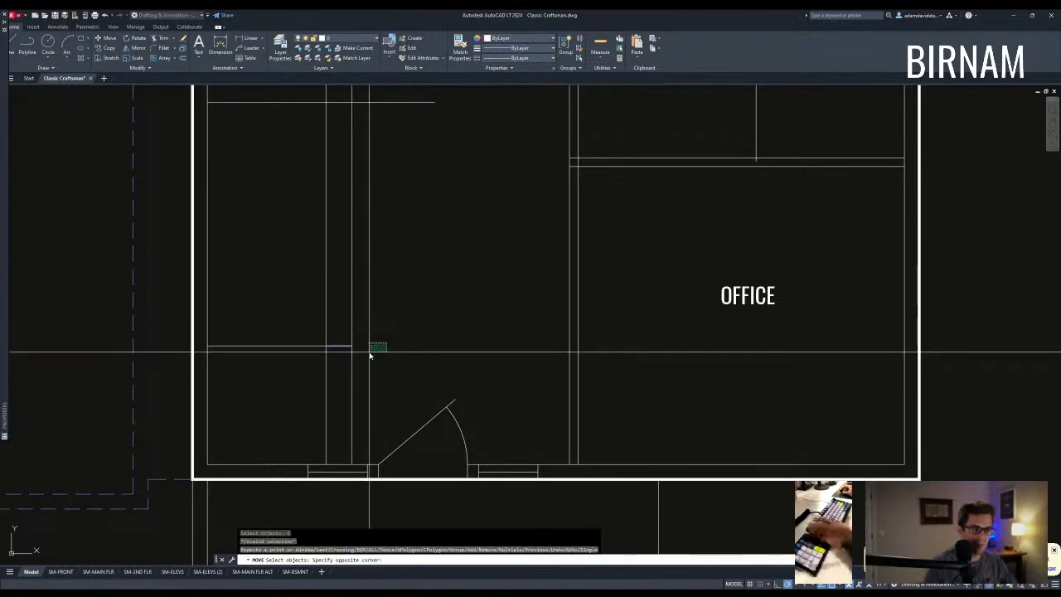
Move the short tread extension line 10.5" up the stair run.
key(Escape)
key(Escape)
click(348, 357)
click(338, 337)
text(v)
key(Return)
click(374, 338)
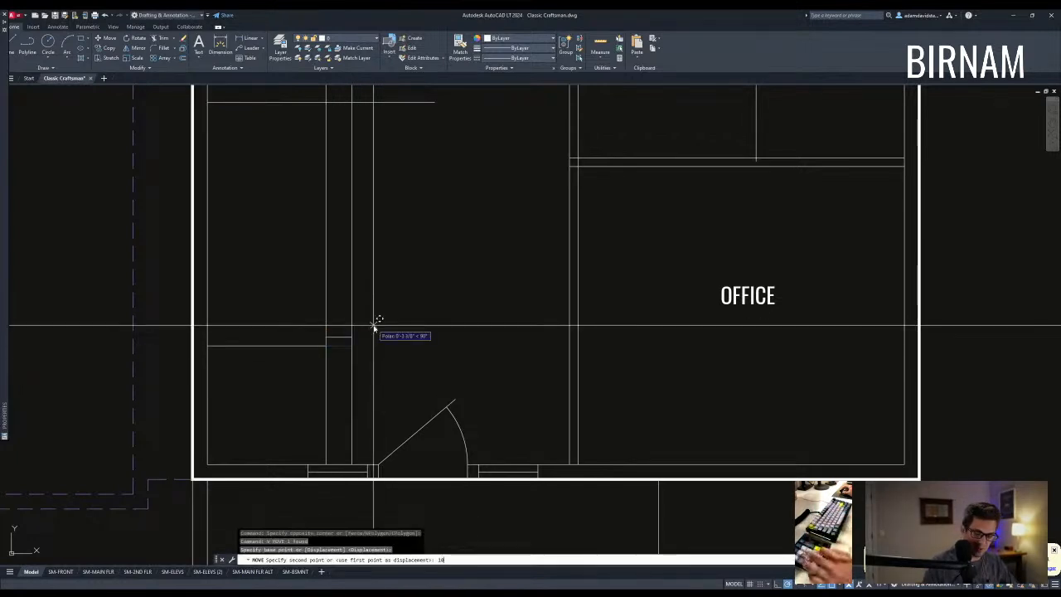
text(10.5)
key(Return)
key(Escape)
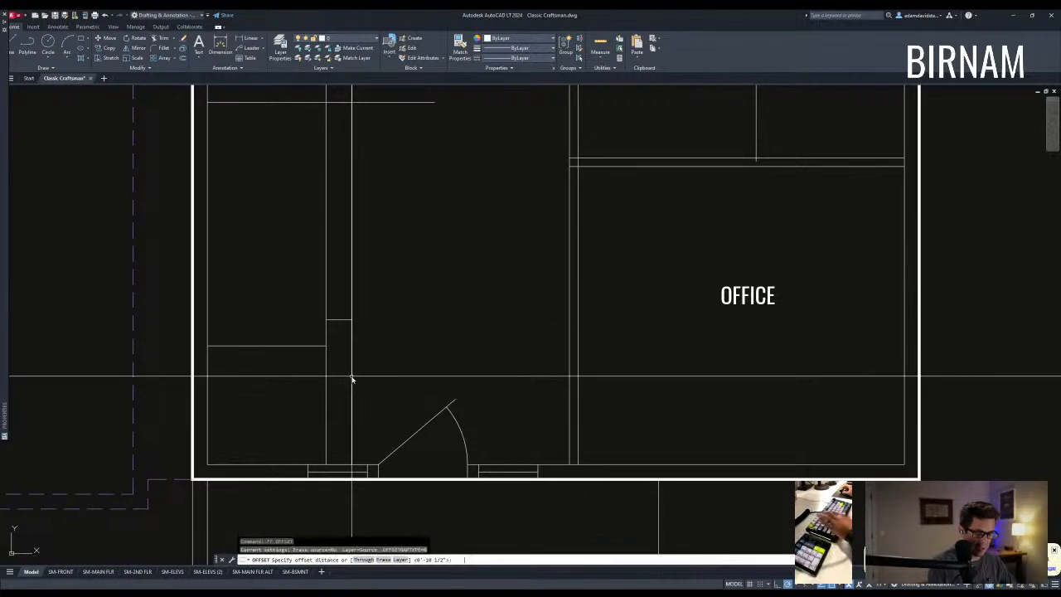
Offset the stair side line 3.5" to form a wall, fitting the lowest tread edge and short return to it.
key(Escape)
text(tr)
key(Return)
click(331, 323)
key(Escape)
text(l)
key(Return)
click(328, 347)
key(Escape)
text(tr)
key(Return)
click(341, 353)
key(Escape)
text(t)
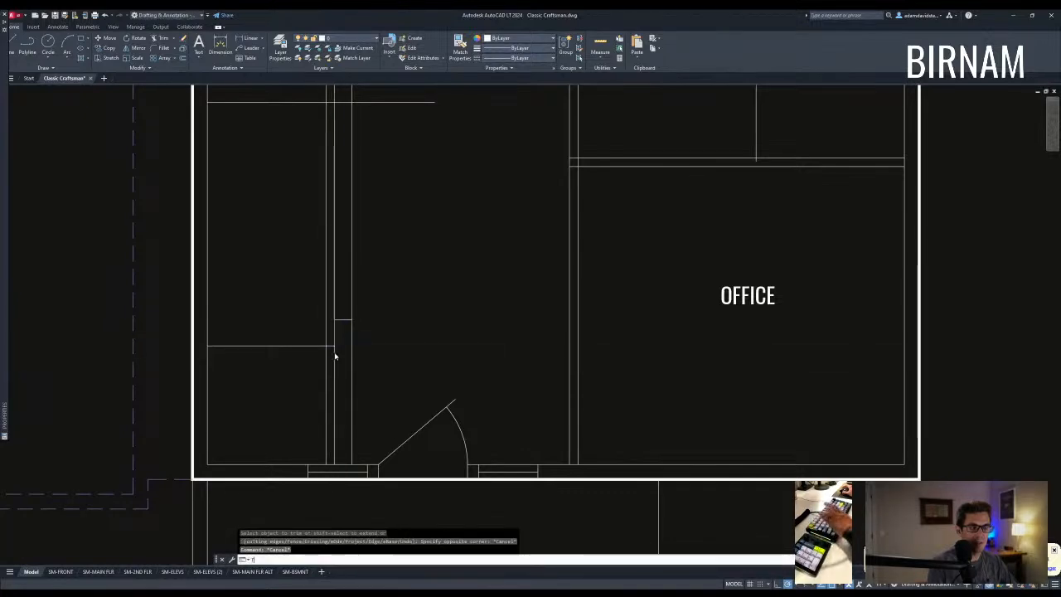
Trim the new stair wall line below the lowest tread edge.
key(Return)
scroll(336, 350, up, 2)
click(341, 355)
click(310, 307)
key(Escape)
text(tr)
key(Return)
click(338, 347)
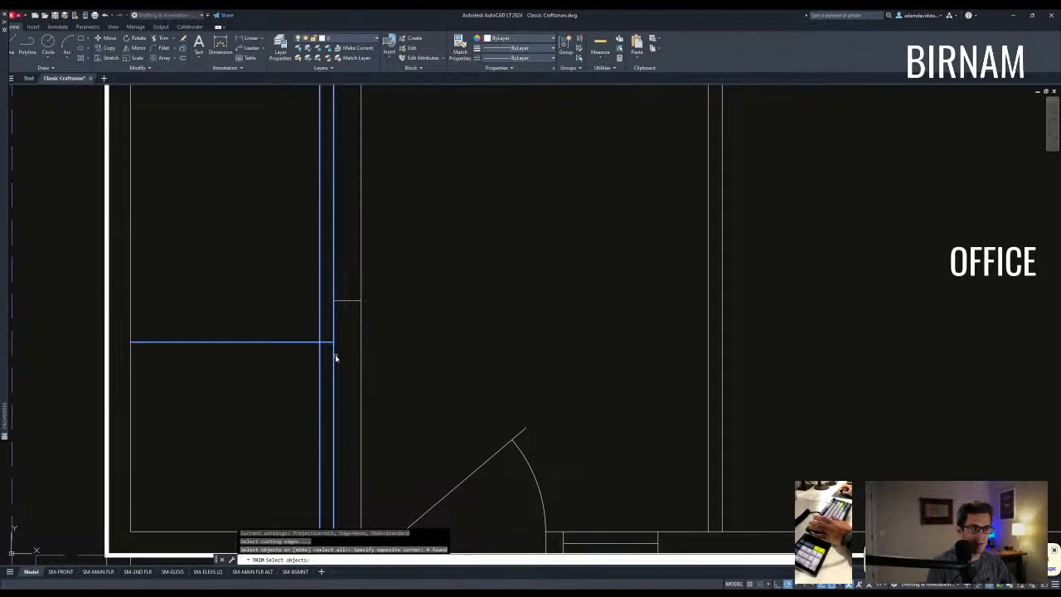
Trim the outer entry-side line above the short return.
scroll(333, 354, down, 2)
key(Escape)
text(tr)
key(Return)
click(362, 357)
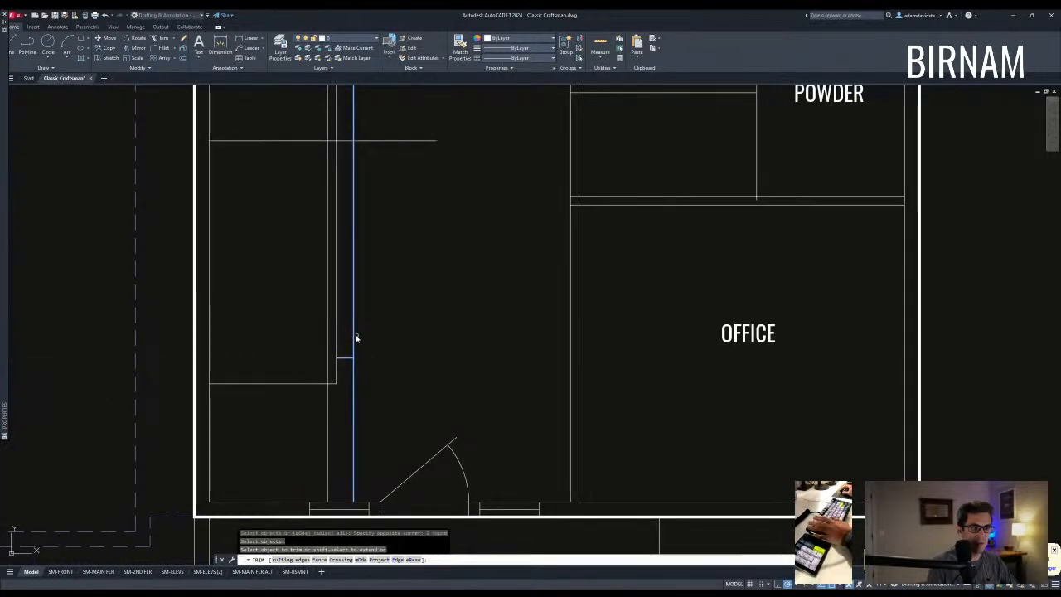
key(Escape)
Copy the tread line repeatedly up the stair run toward the landing.
scroll(403, 410, down, 3)
click(361, 412)
text(co)
key(Return)
click(362, 410)
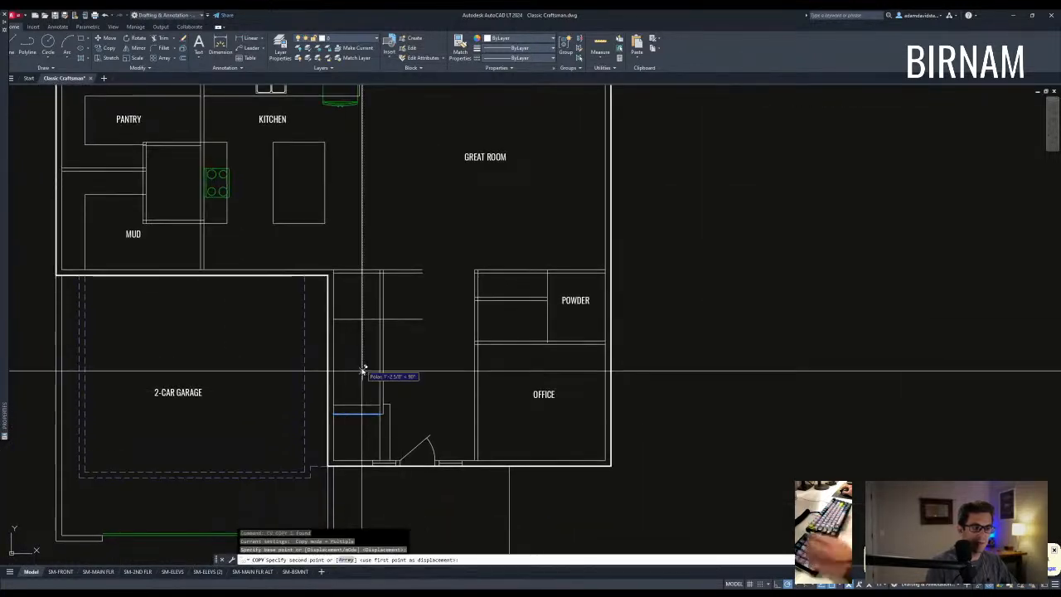
scroll(362, 365, up, 4)
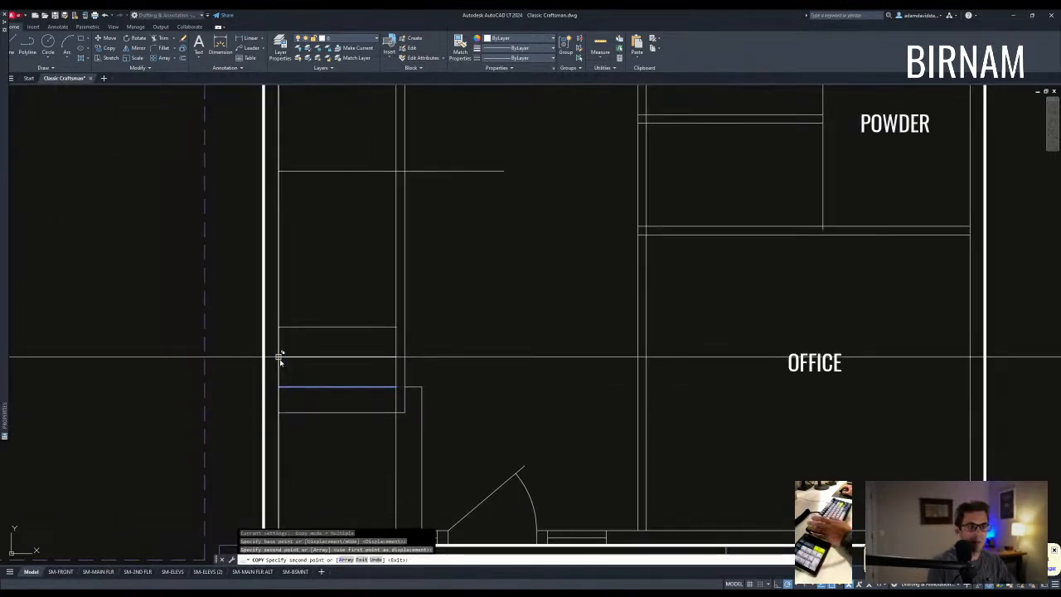
scroll(291, 348, down, 2)
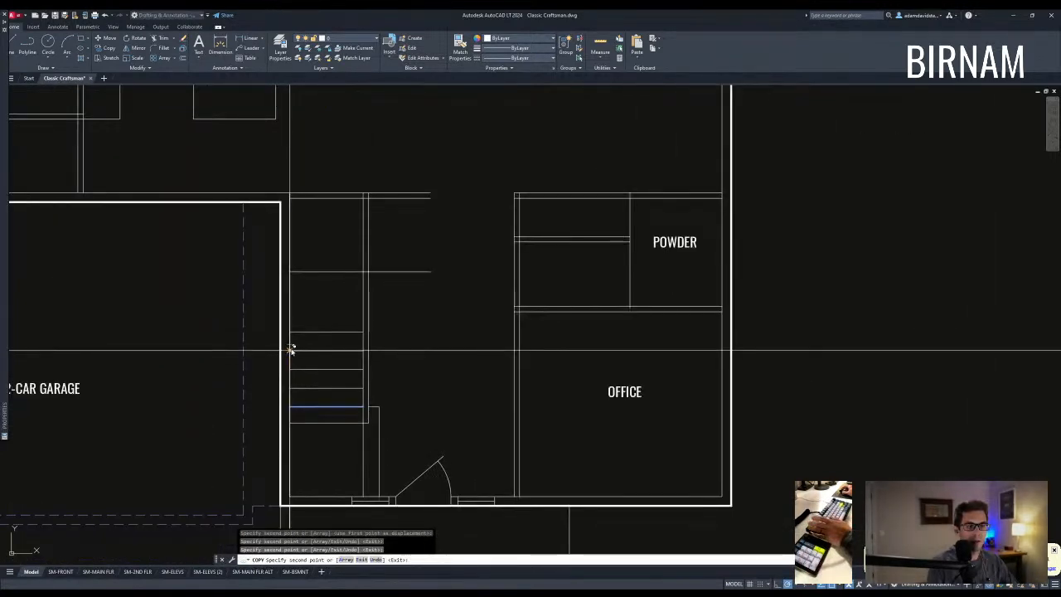
click(291, 348)
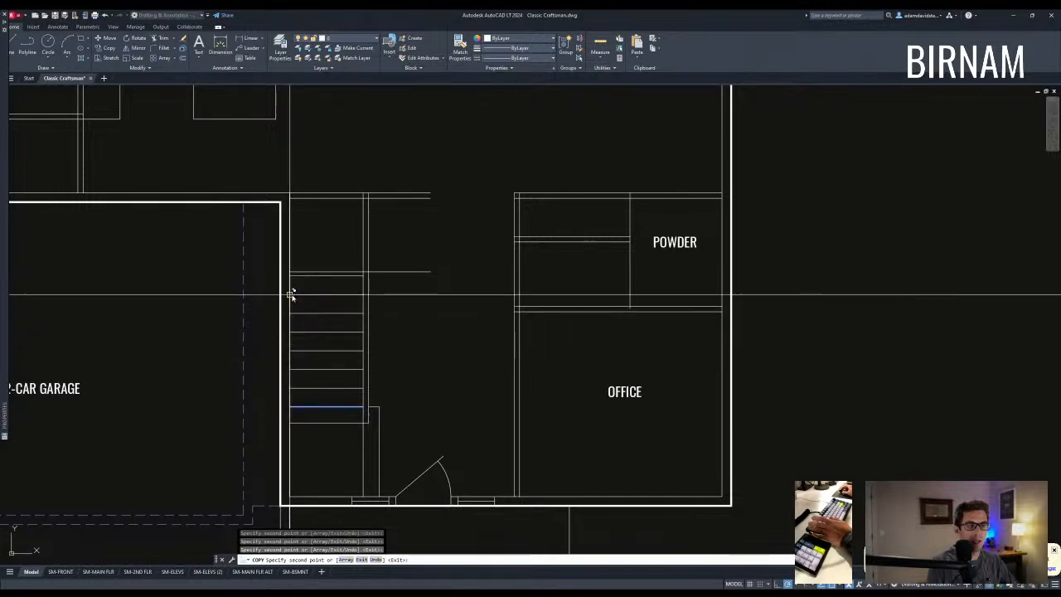
Stretch the treads and stair wall end so the top tread meets the landing line.
key(Escape)
text(st)
key(Return)
click(414, 444)
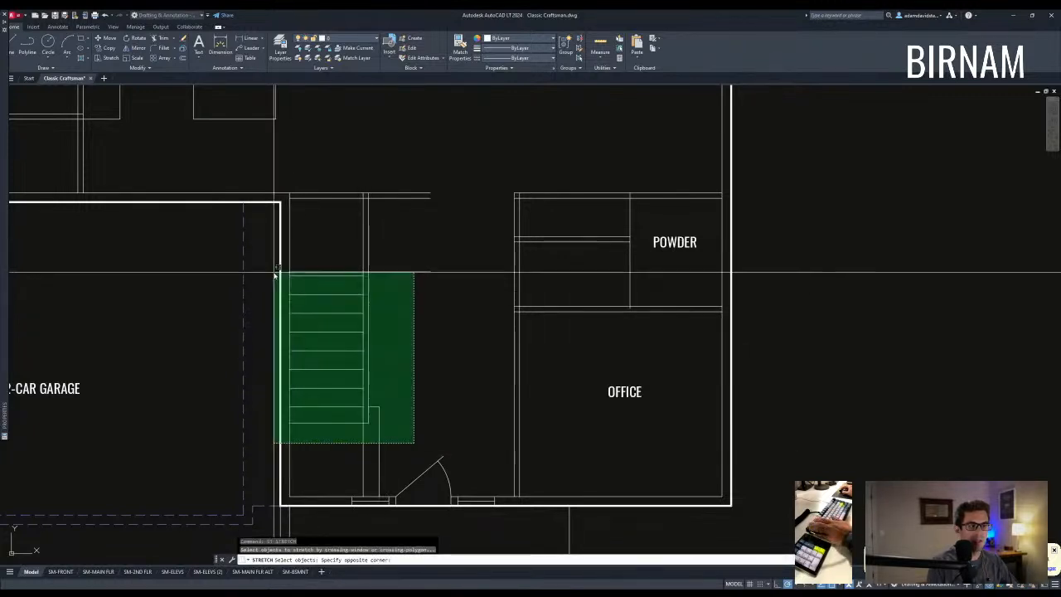
click(274, 272)
key(Return)
click(290, 275)
click(289, 272)
key(Escape)
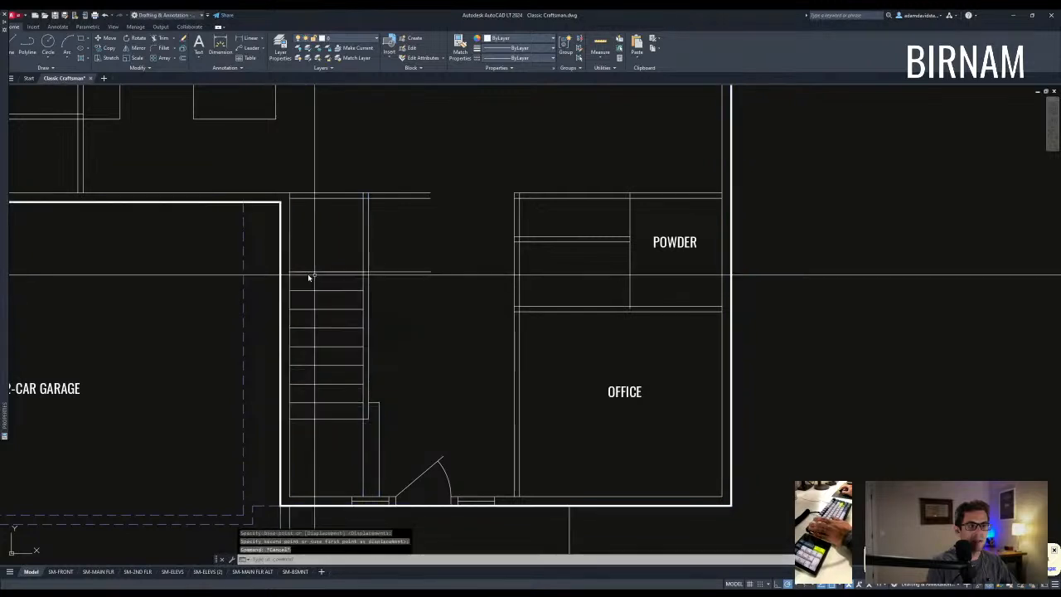
Erase the long landing line that crosses the stair wall at the top of the treads.
click(380, 270)
key(Return)
key(Escape)
key(Escape)
middle_drag(383, 436, 381, 412)
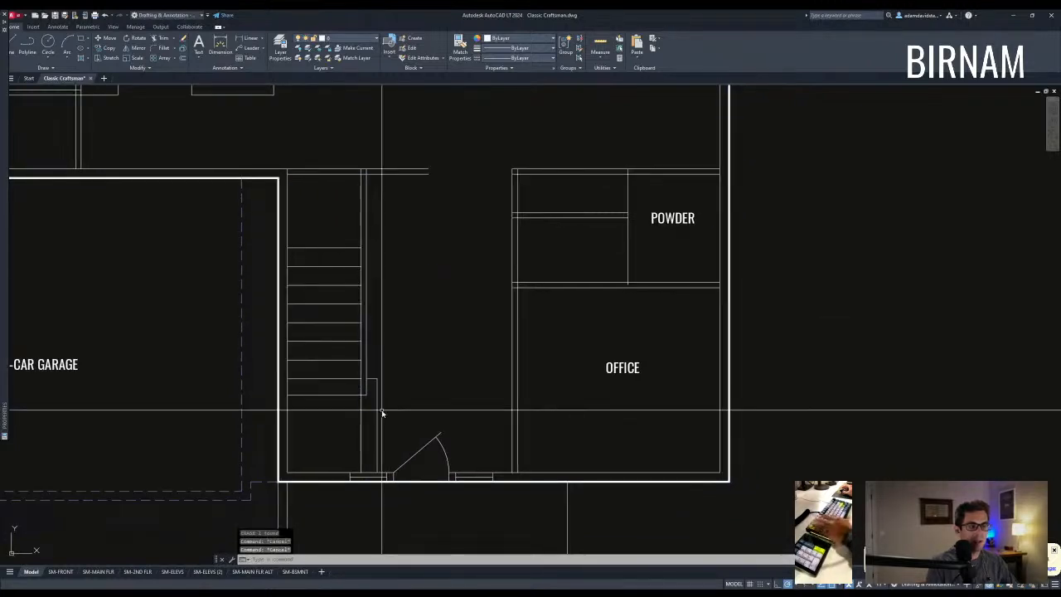
click(380, 441)
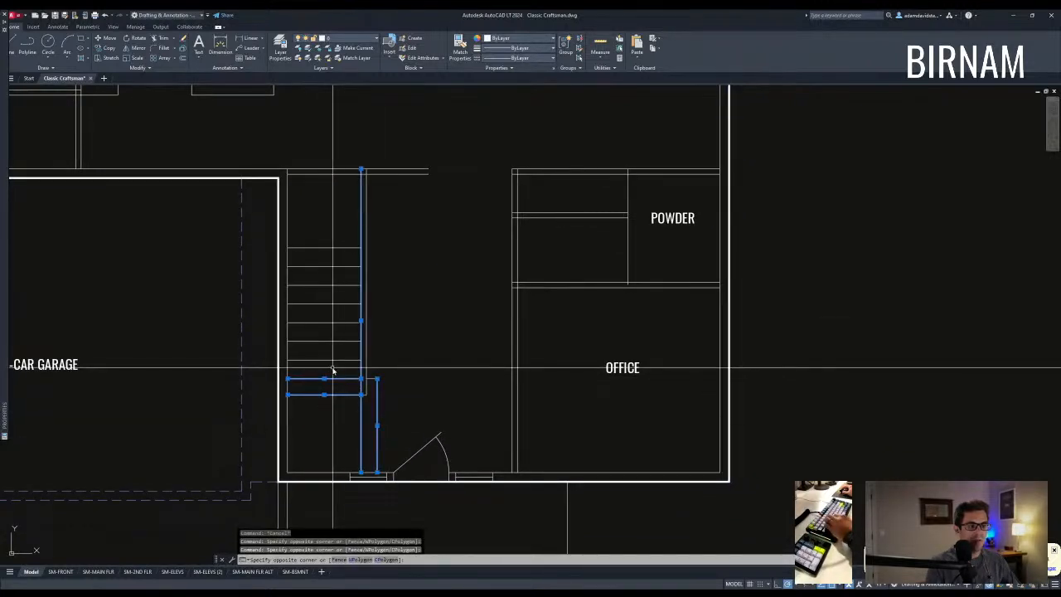
key(Escape)
key(Escape)
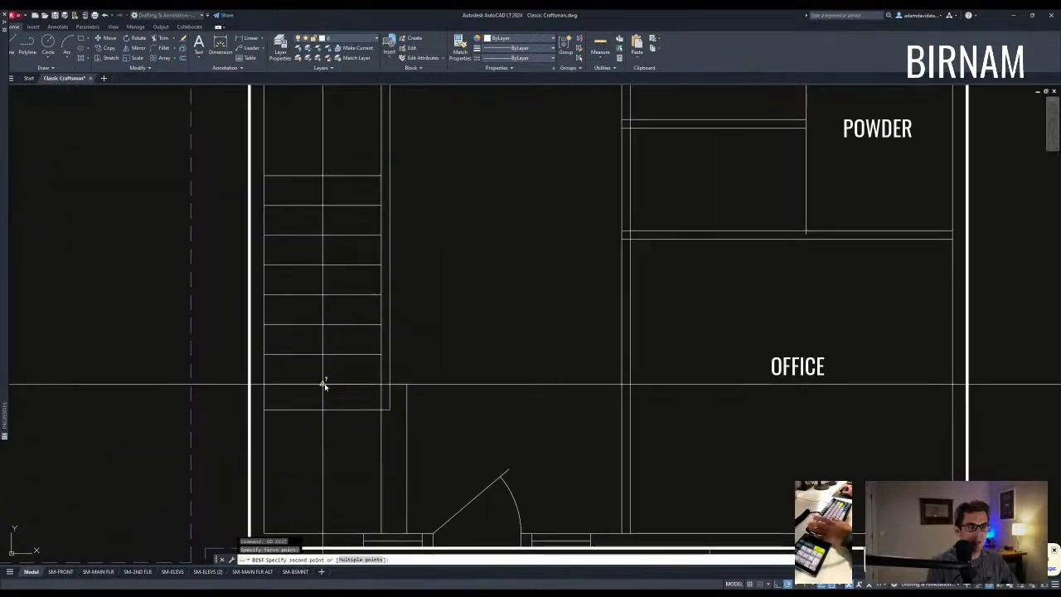
Measure a tread's depth and erase all tread lines above the lowest two.
click(323, 357)
click(327, 362)
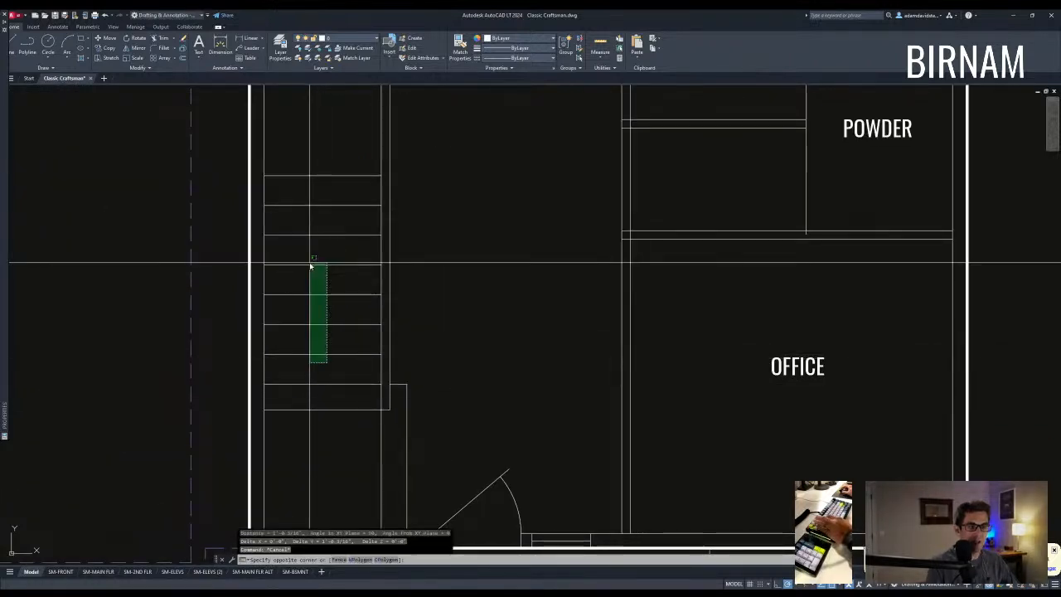
click(320, 163)
key(Delete)
Measure the depth of the lowest stair tread.
click(335, 406)
click(323, 370)
text(cv)
key(space)
key(Escape)
text(di)
key(space)
click(322, 409)
click(323, 385)
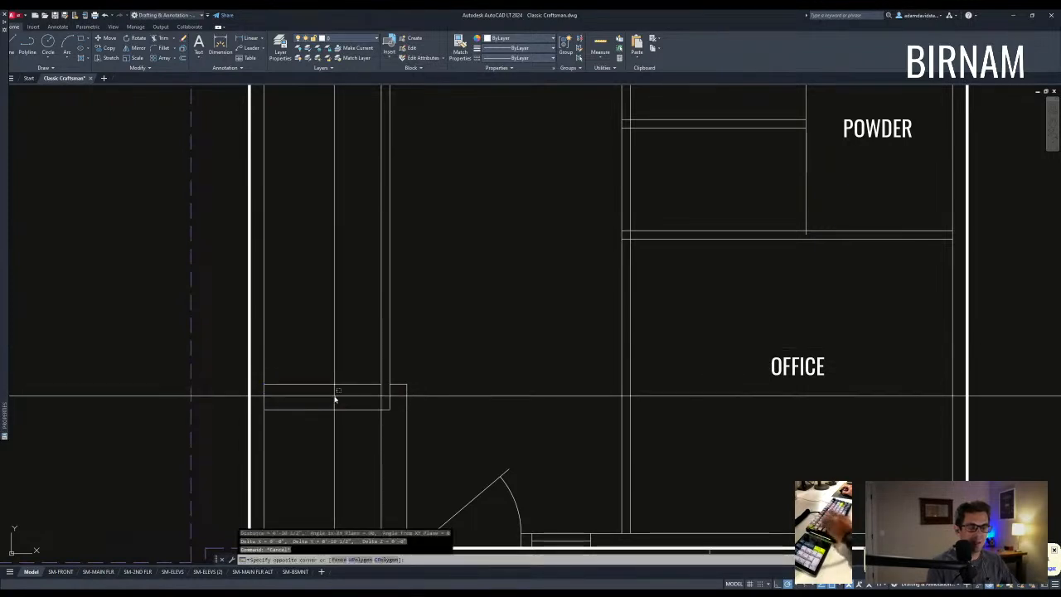
Copy the upper of the two remaining tread lines 10.5" up the run.
click(334, 384)
text(cv)
key(space)
click(336, 354)
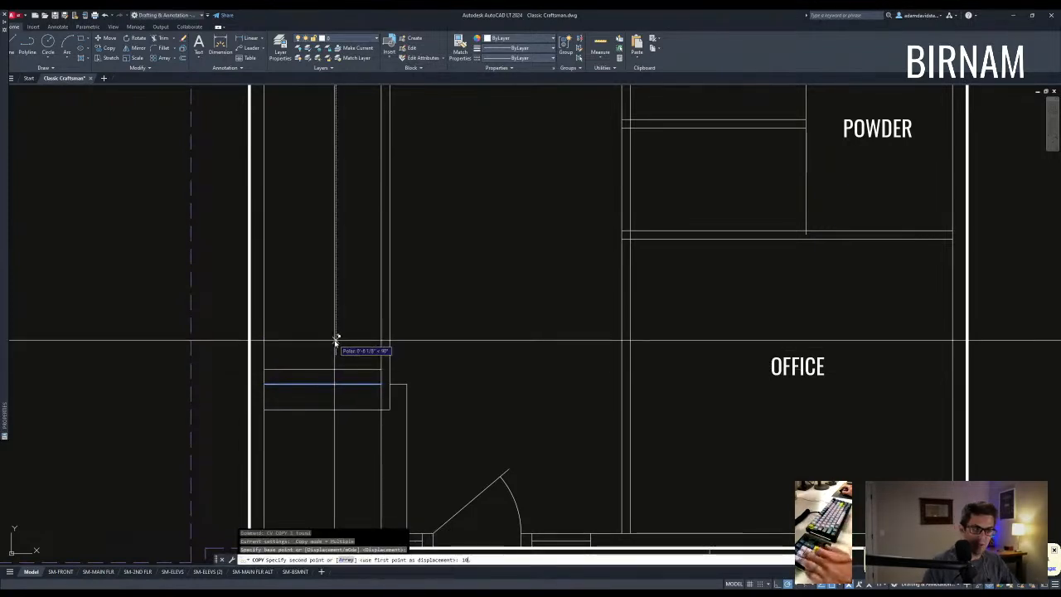
key(Escape)
Copy the pair of tread lines repeatedly up the stair run and erase the surplus top line.
click(331, 403)
click(310, 334)
text(cv)
key(space)
click(262, 407)
click(265, 366)
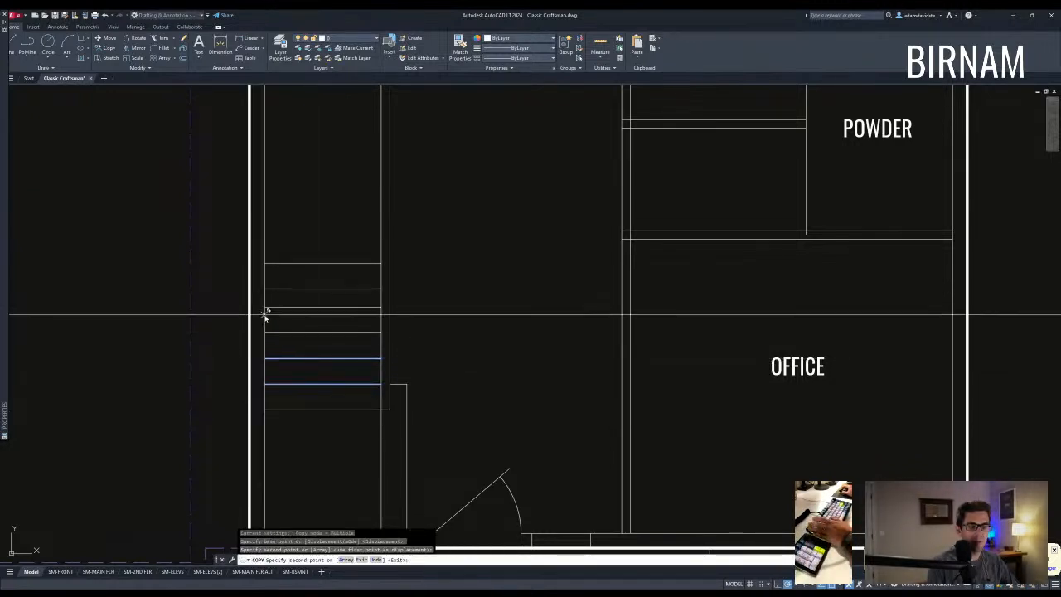
scroll(266, 311, down, 2)
click(263, 320)
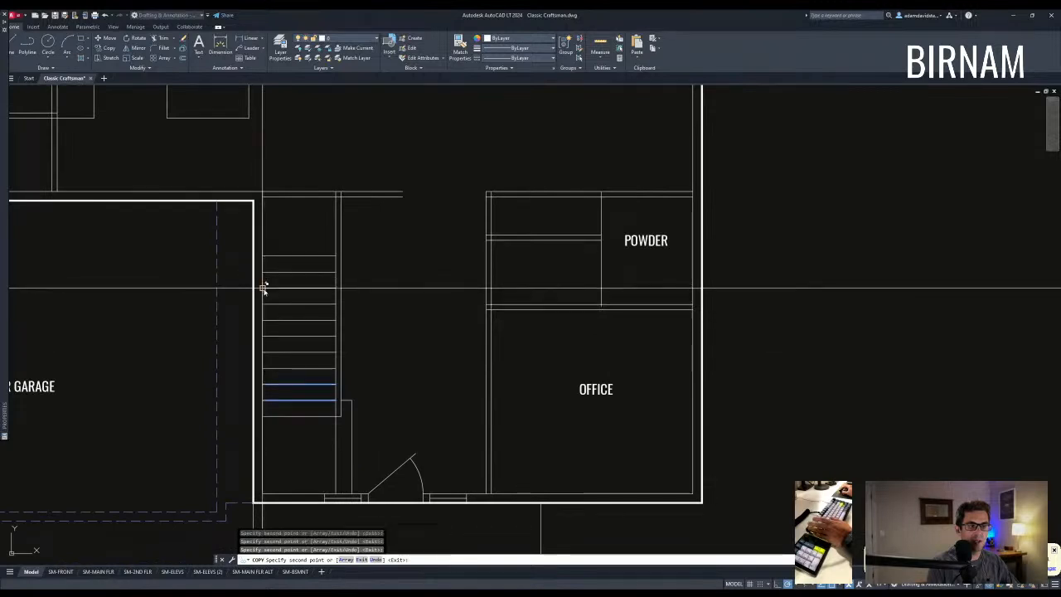
key(Escape)
key(Escape)
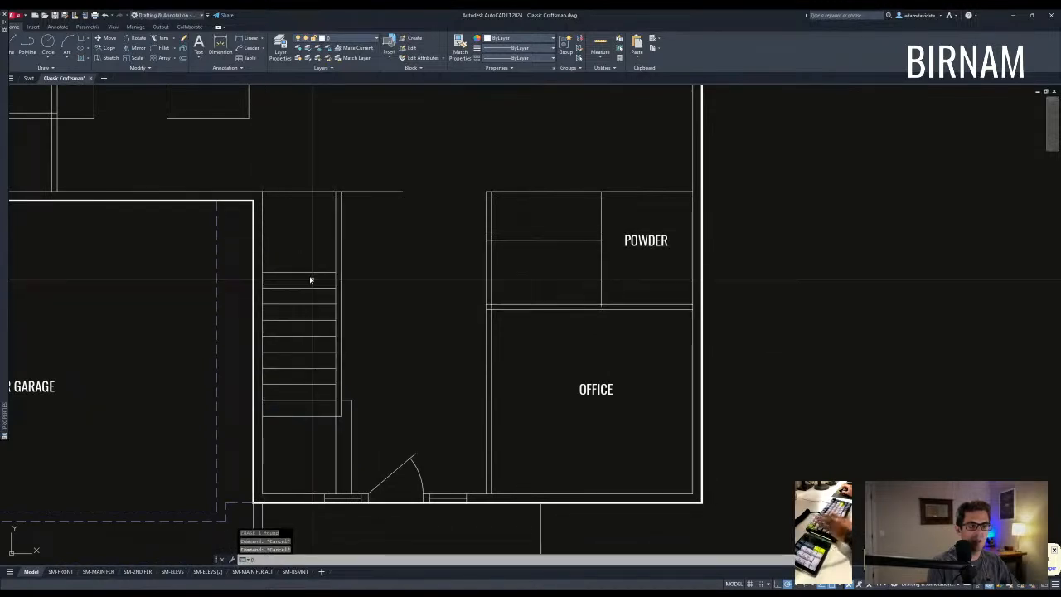
Measure the landing depth between the top tread line and the wall behind it.
text(di)
key(Return)
click(299, 274)
click(300, 194)
key(Return)
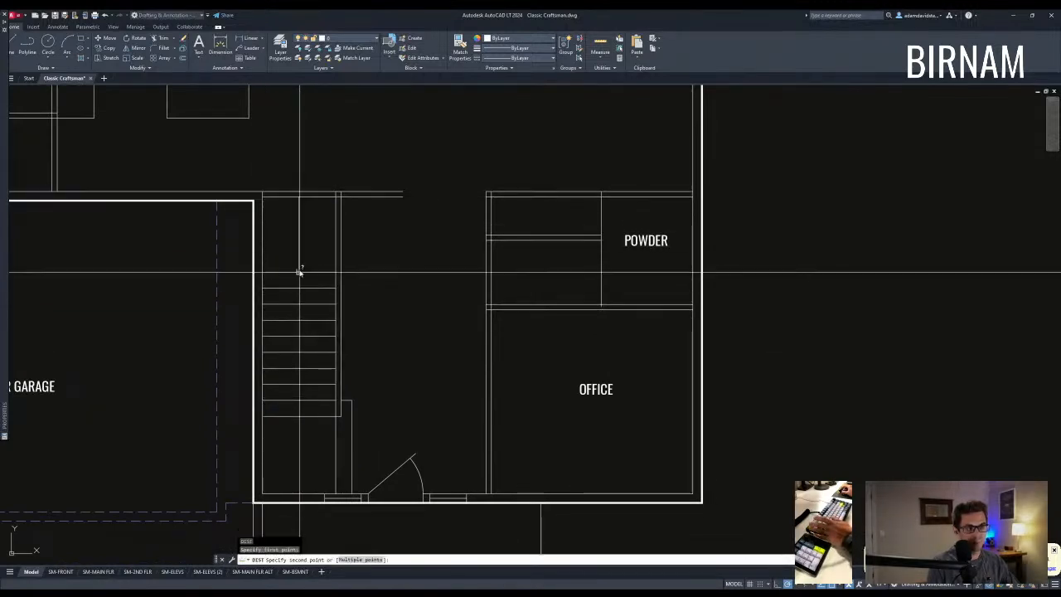
click(299, 272)
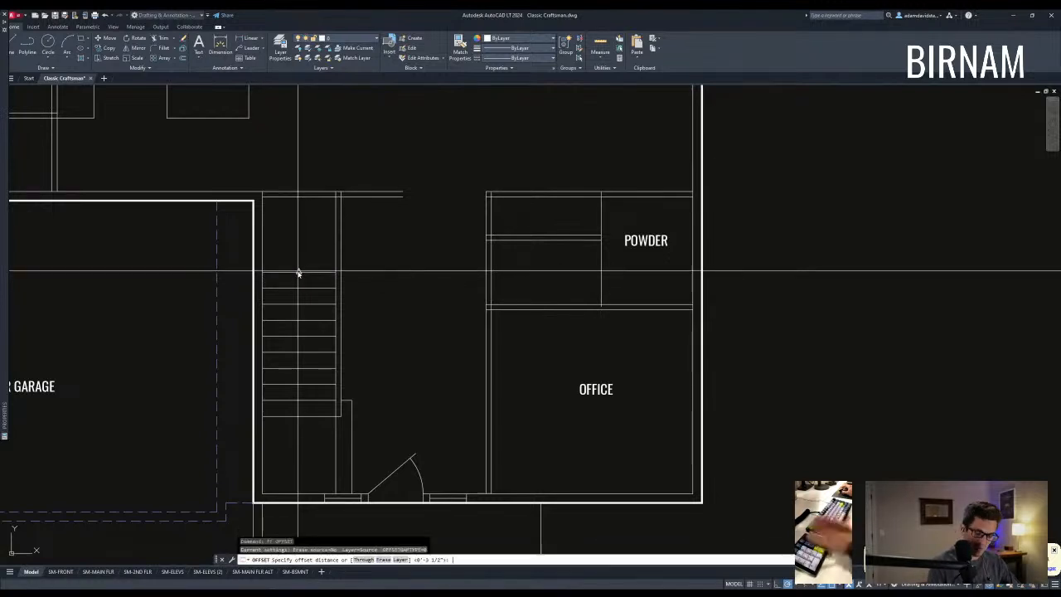
Set a landing line 4'-0" from the rear wall and stretch the stair run up to meet it.
key(Escape)
text(s)
key(Return)
click(372, 427)
click(243, 247)
key(Return)
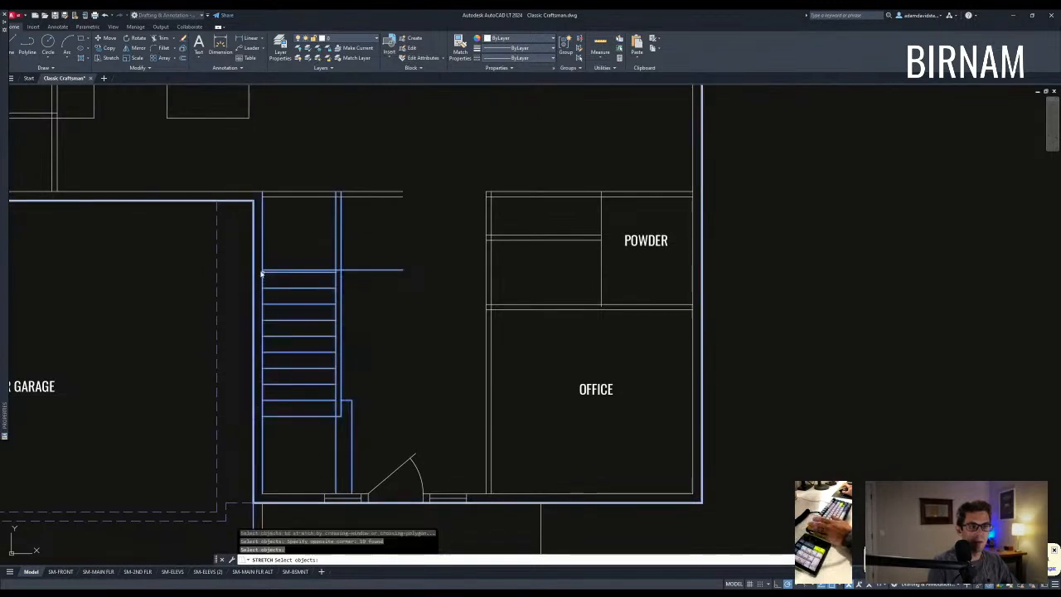
scroll(257, 257, up, 4)
click(257, 254)
click(495, 248)
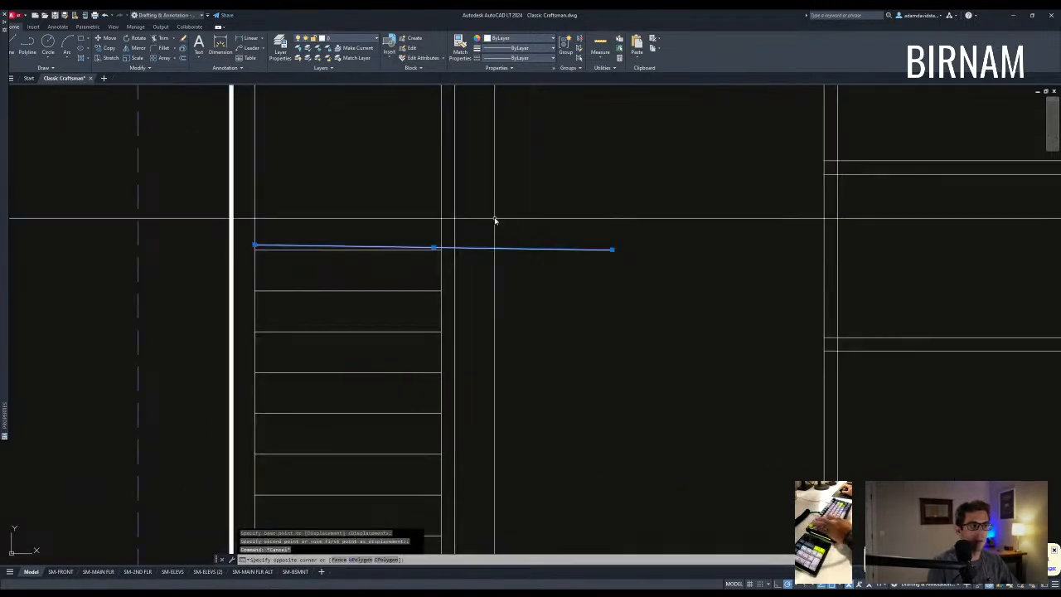
Replace the skewed landing line with a straight one running across the stair wall toward the entry.
text(e)
middle_drag(443, 290, 431, 306)
text(a)
click(429, 266)
scroll(531, 269, down, 1)
middle_drag(554, 262, 306, 322)
click(320, 328)
Offset the landing line 3.5" toward the front and trim the overlaps into a clean wall corner.
text(of 3.5)
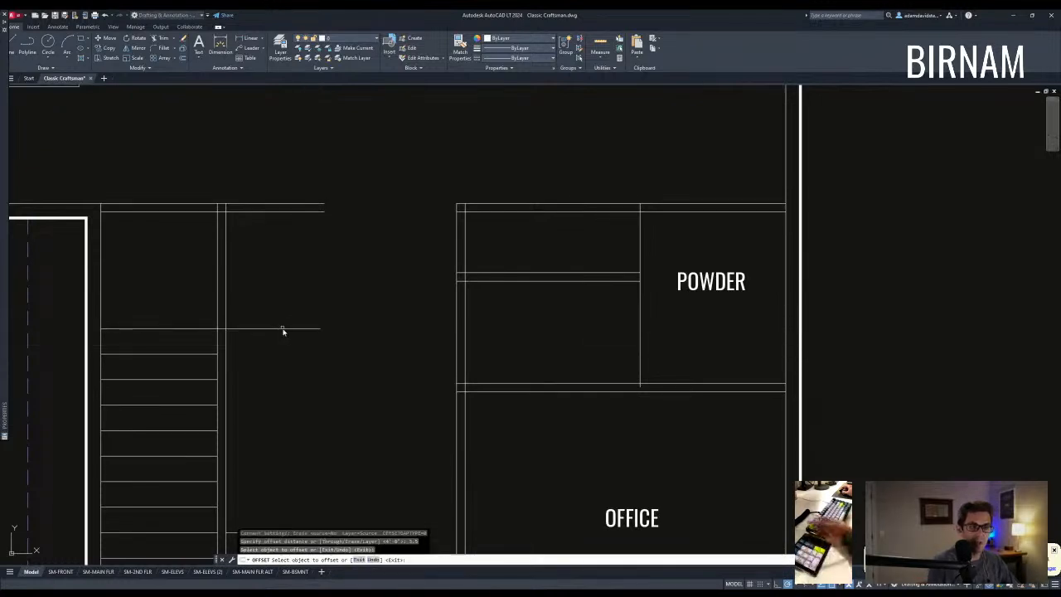
key(Escape)
scroll(257, 375, up, 3)
text(tr)
click(268, 379)
click(185, 316)
key(space)
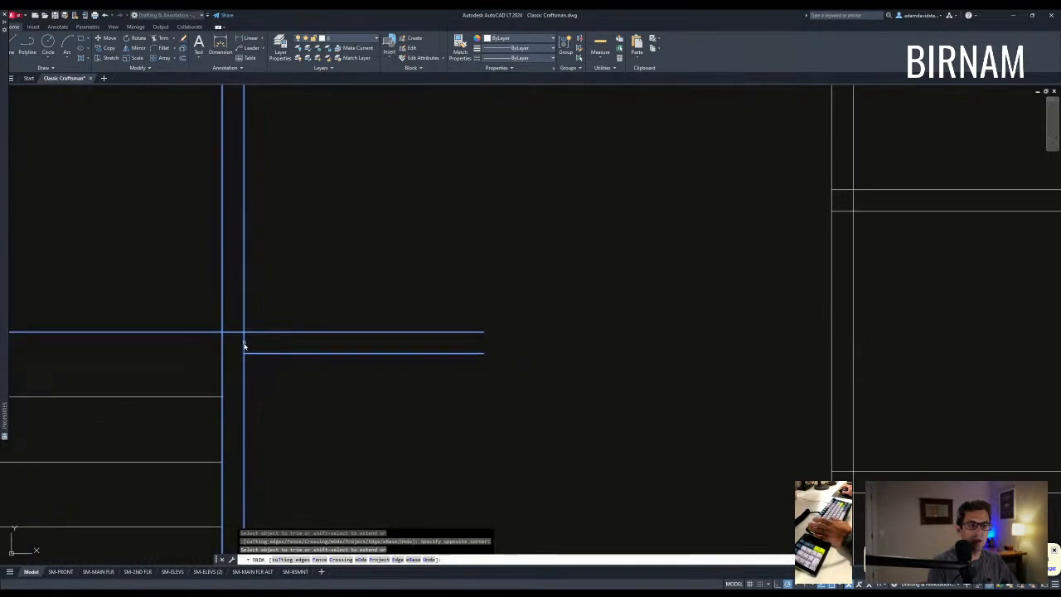
scroll(243, 342, down, 3)
key(Escape)
key(Escape)
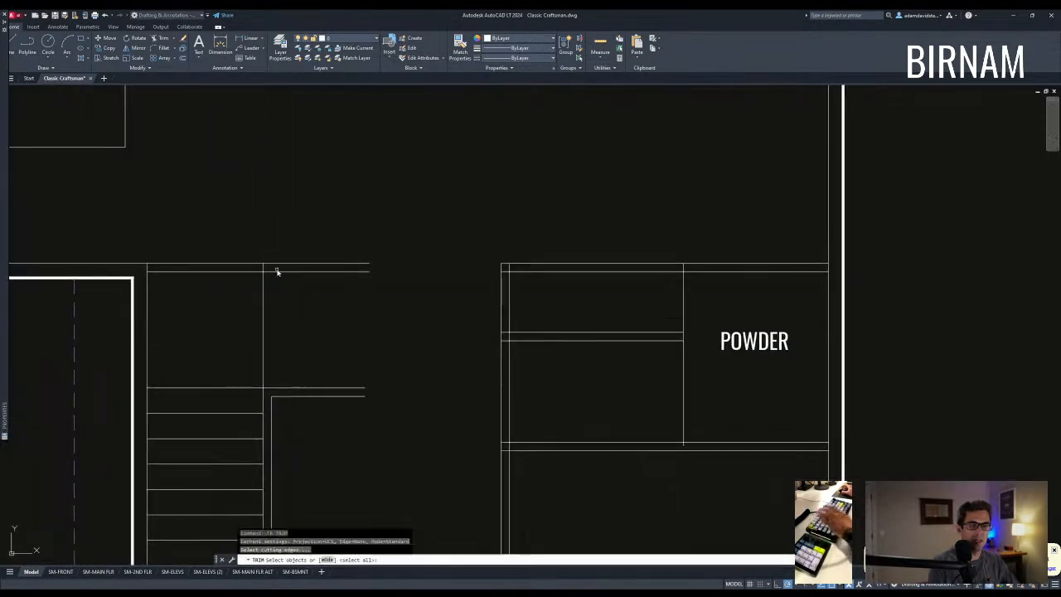
Offset the landing's inner side line 10.5" toward the hall and trim it to the landing wall.
key(Escape)
text(o)
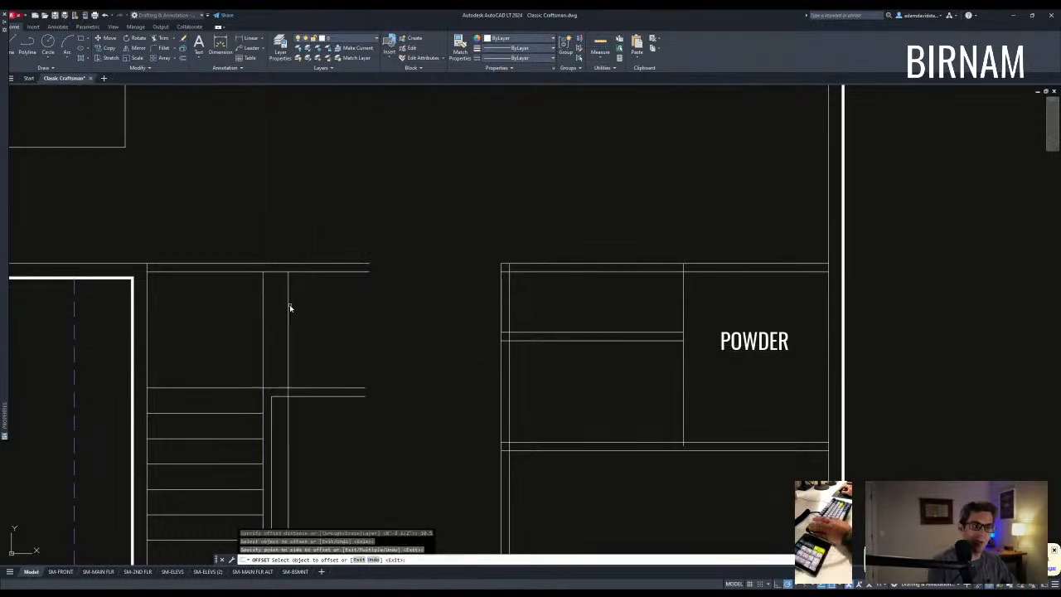
key(Escape)
text(tr)
scroll(292, 377, up, 3)
click(310, 381)
key(Escape)
Copy the tread line beside the landing twice toward the hall at the same tread spacing.
click(290, 312)
text(co)
click(251, 190)
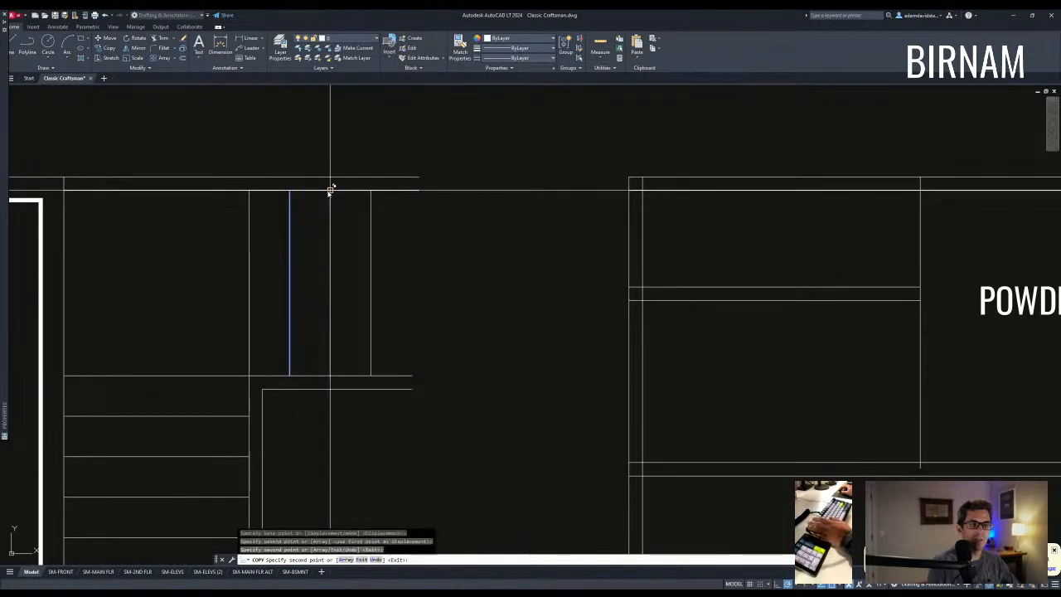
key(Escape)
key(Escape)
scroll(386, 317, down, 5)
scroll(393, 395, up, 5)
click(349, 398)
key(Escape)
key(Escape)
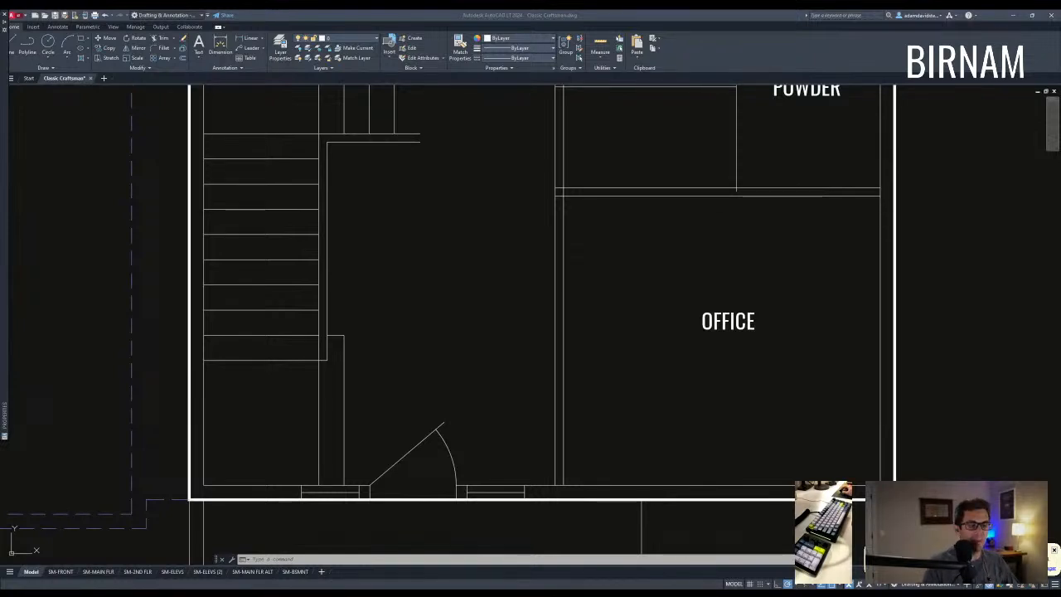
Count the treads in the main floor stair run between the bottom step and the landing.
scroll(365, 389, down, 3)
key(Escape)
key(Escape)
scroll(369, 419, up, 3)
click(369, 423)
click(316, 374)
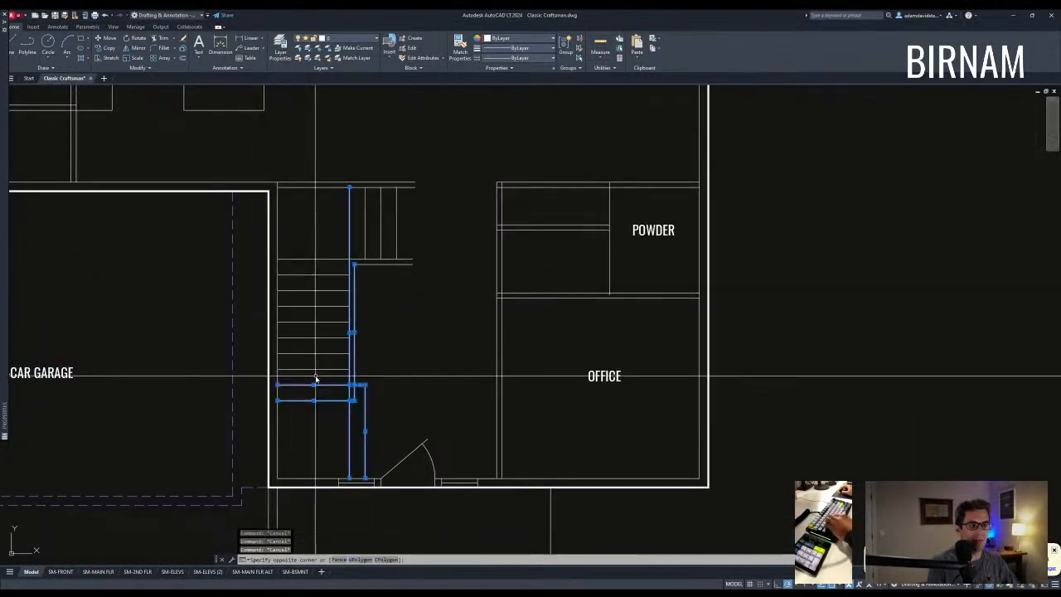
click(321, 373)
click(305, 322)
click(322, 325)
click(305, 253)
key(Escape)
key(Escape)
Offset the last tread line of the upper stair flight 3.5" toward the hall.
middle_drag(374, 213, 379, 363)
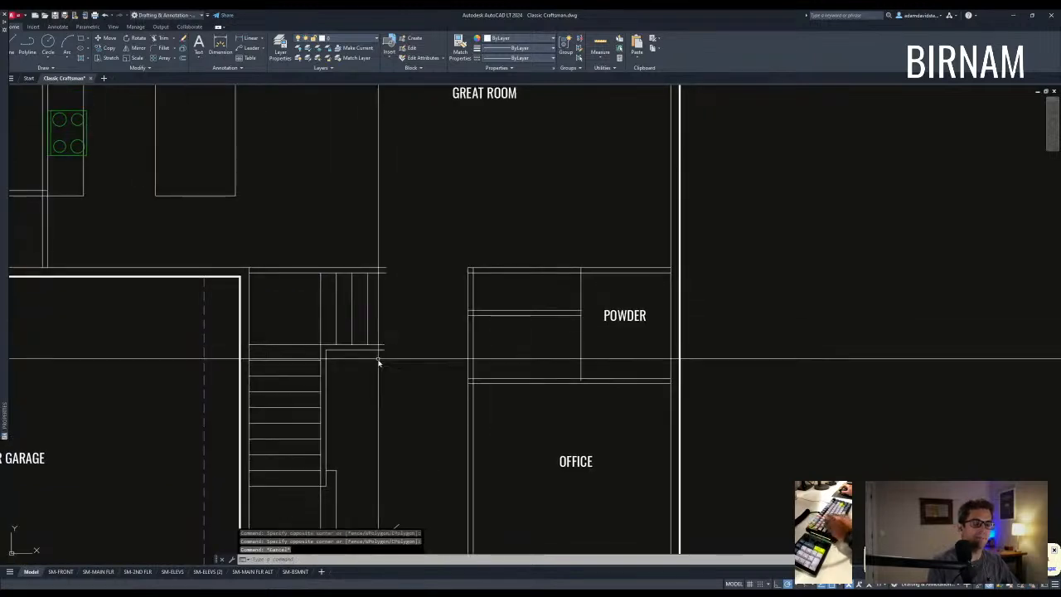
text(o)
key(Return)
text(3.5)
key(Return)
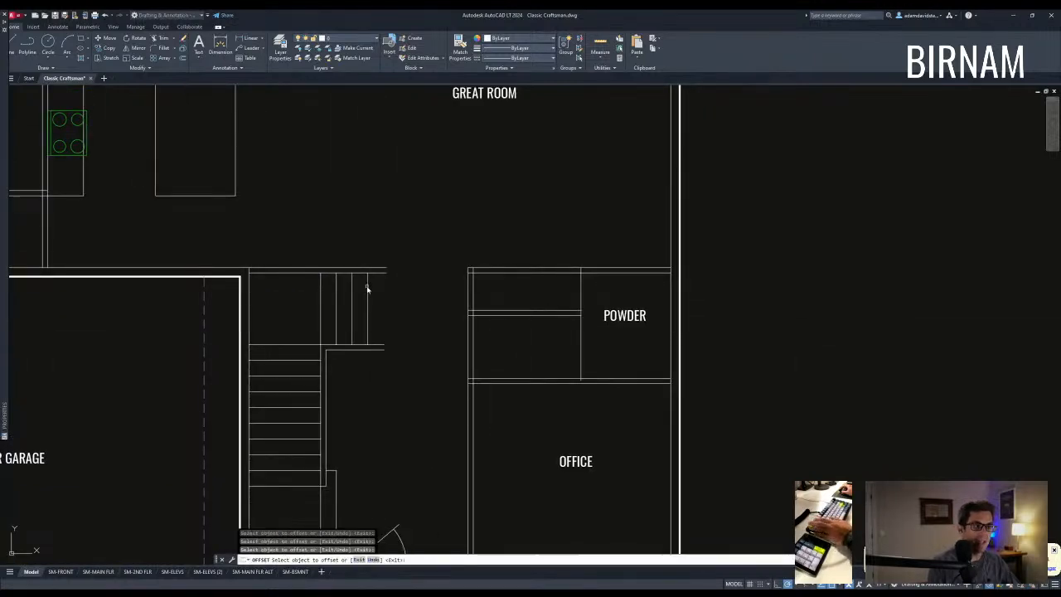
key(Escape)
Fillet the stair end wall lines with the front and rear stair walls into clean inner and outer corners.
scroll(381, 324, up, 4)
scroll(373, 357, down, 2)
text(f)
key(Return)
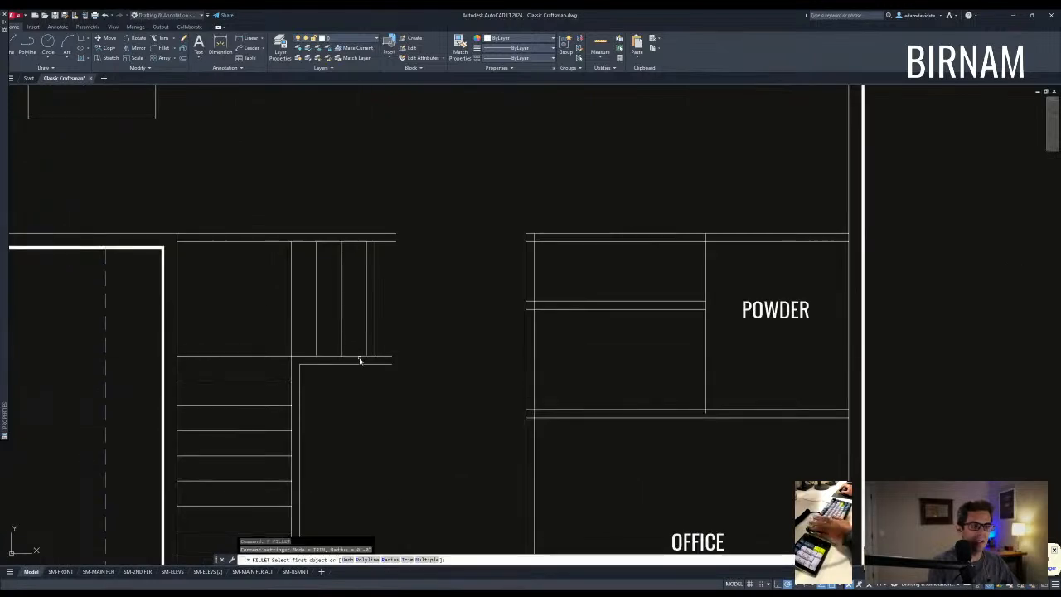
click(366, 352)
key(Return)
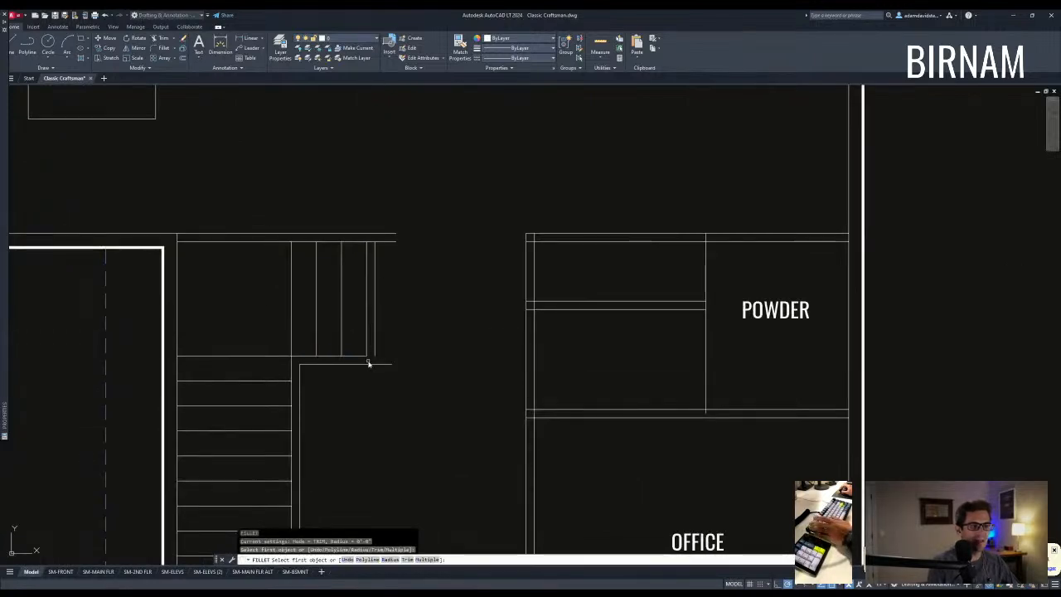
click(375, 343)
middle_drag(375, 283, 365, 330)
key(Return)
click(356, 300)
click(350, 287)
key(Return)
click(362, 294)
key(Escape)
key(Escape)
Match the front entry door's properties to the green garage door line.
scroll(365, 389, down, 8)
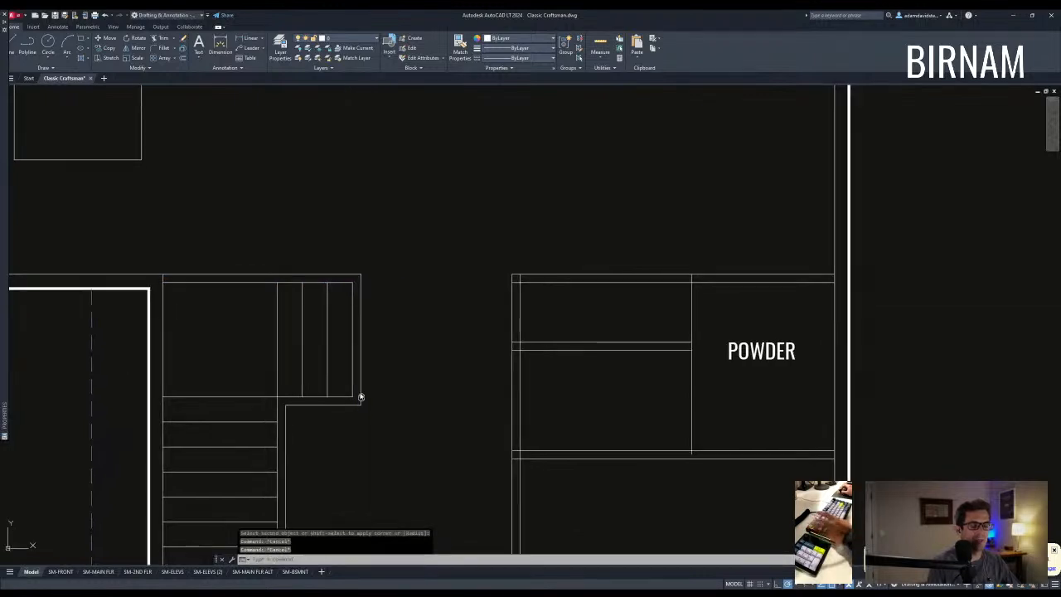
scroll(333, 429, up, 5)
scroll(351, 435, down, 5)
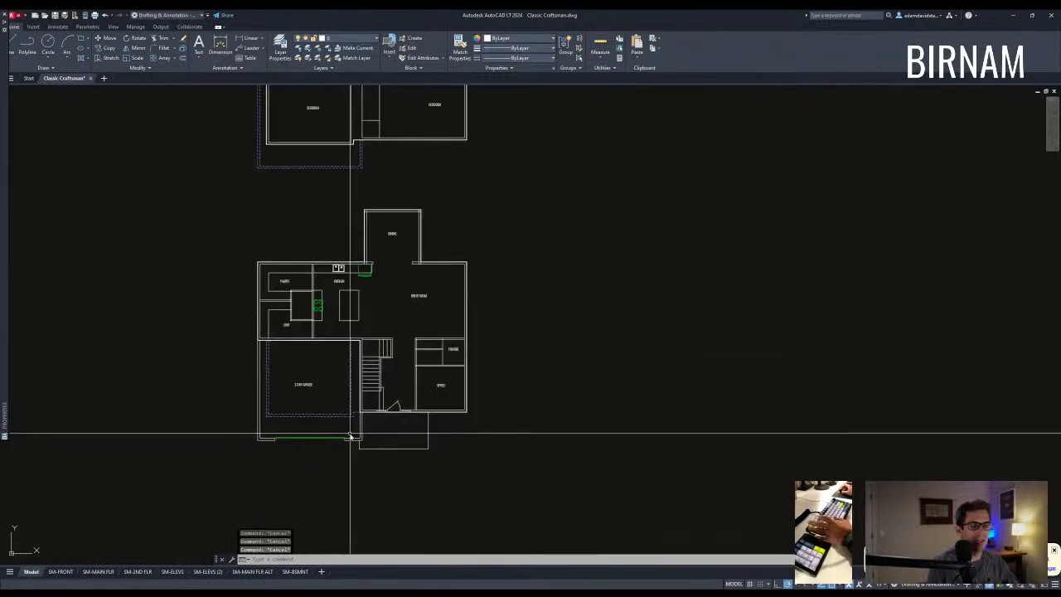
scroll(341, 438, up, 5)
text(ma)
key(Return)
click(321, 439)
scroll(471, 374, up, 2)
click(469, 332)
key(Escape)
scroll(477, 341, down, 2)
key(Escape)
scroll(414, 481, down, 2)
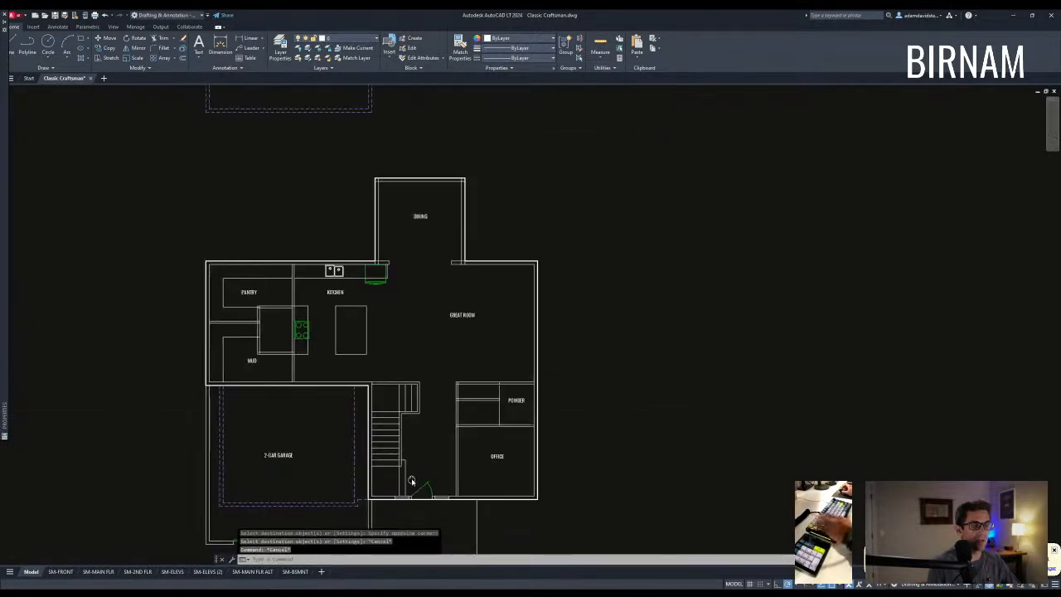
Erase the old stair lines on the second floor plan.
scroll(414, 476, up, 2)
middle_drag(425, 365, 425, 511)
scroll(426, 511, down, 1)
key(Escape)
middle_drag(430, 214, 436, 343)
click(436, 344)
click(373, 225)
text(e)
key(Return)
key(Escape)
key(Escape)
Copy the main floor stair treads and walls to the second floor, aligned by the house's rear corner beside the great room.
middle_drag(389, 520, 373, 364)
scroll(395, 425, up, 2)
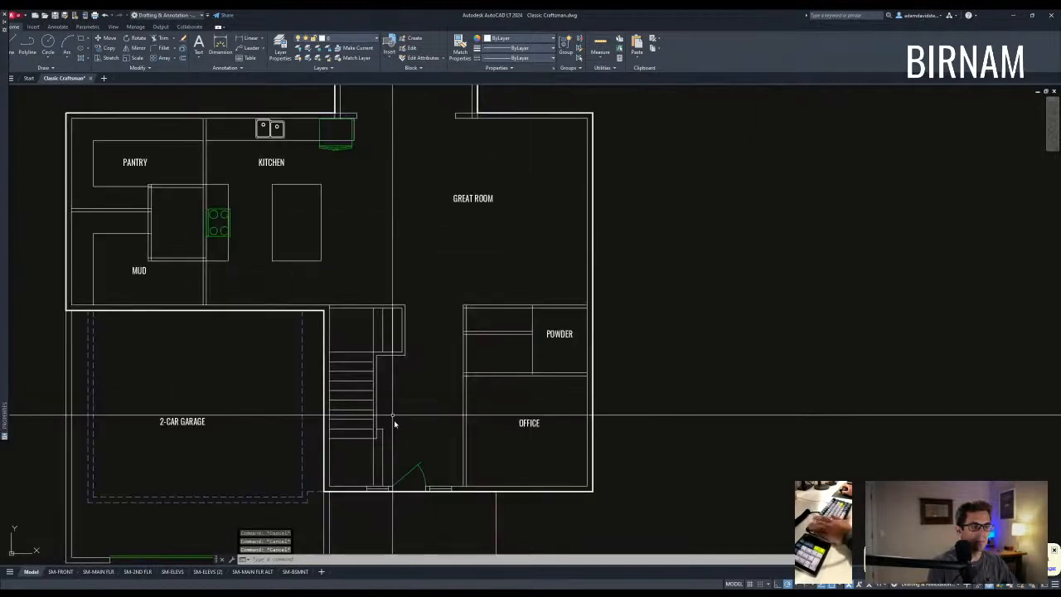
click(365, 315)
click(419, 351)
click(363, 332)
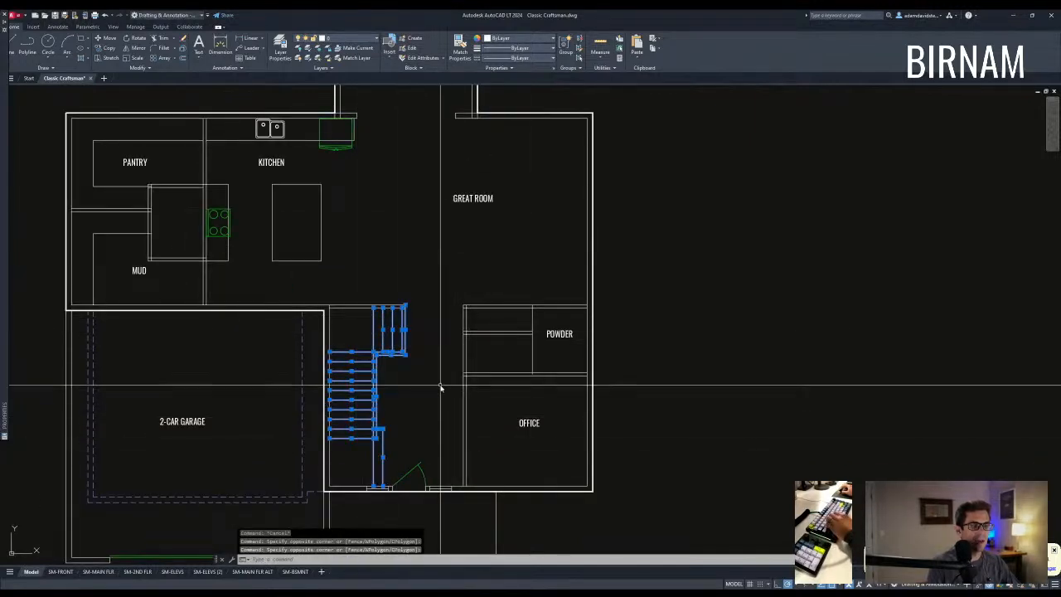
middle_drag(471, 398, 433, 385)
text(cv)
key(space)
click(555, 99)
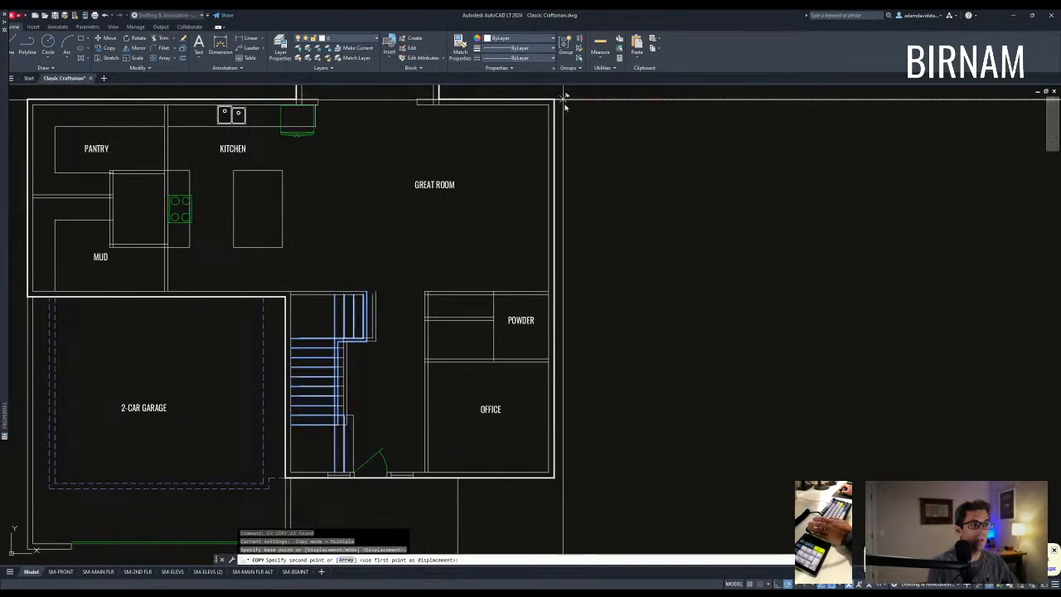
middle_drag(562, 98, 523, 432)
scroll(521, 432, down, 4)
scroll(525, 152, up, 2)
click(514, 174)
key(Escape)
key(Escape)
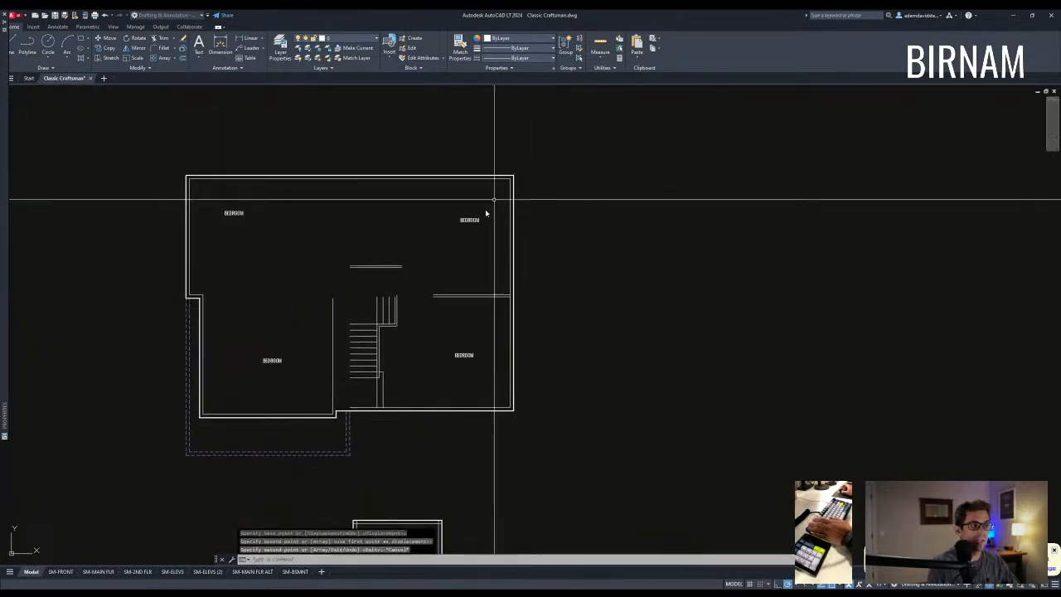
Erase the end wall line of the copied stair on the second floor.
scroll(352, 352, up, 6)
click(538, 219)
click(530, 211)
text(e)
key(space)
Lengthen the second floor's upper stair flight by copying its last two tread lines toward the bedroom.
middle_drag(527, 226, 423, 310)
key(Escape)
click(428, 294)
key(Escape)
click(428, 309)
click(387, 265)
click(374, 215)
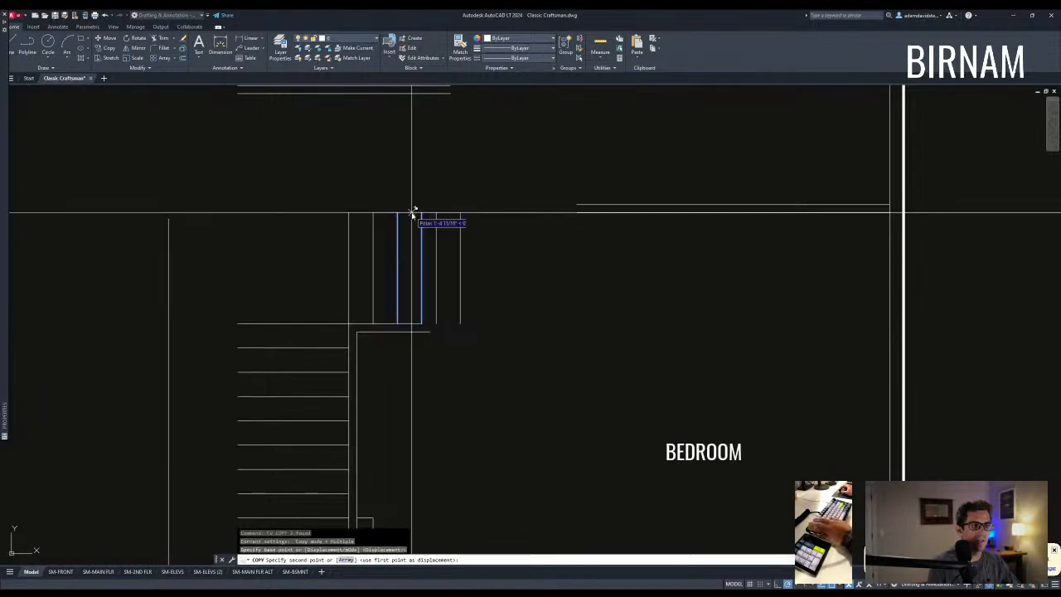
click(422, 212)
key(Escape)
Try a line across the main floor hall from the stair wall corner to the opposite wall, and remove it.
scroll(370, 237, down, 4)
middle_drag(436, 539, 407, 334)
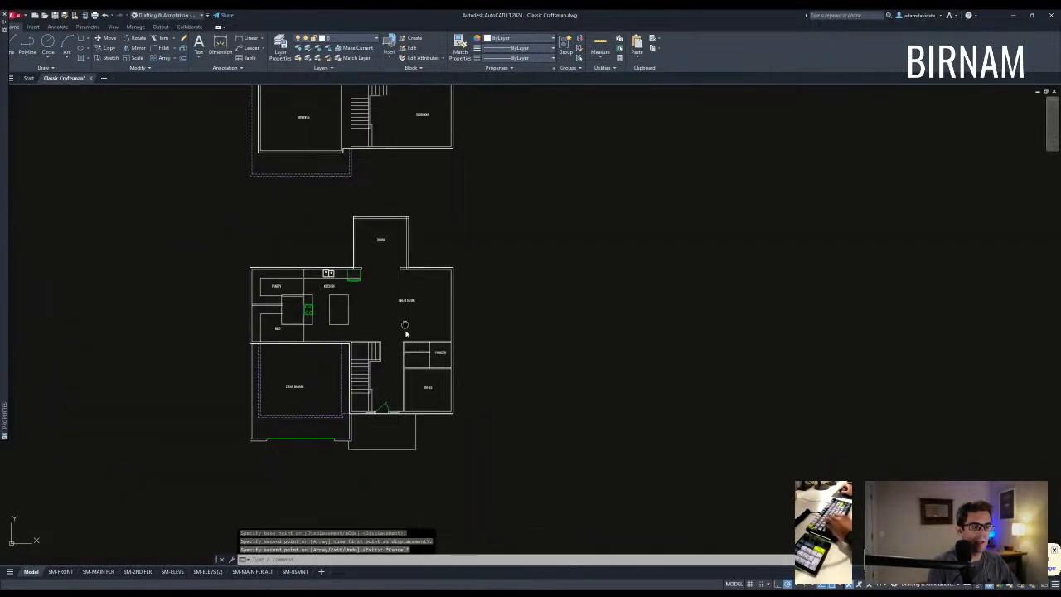
scroll(377, 389, up, 3)
middle_drag(398, 277, 393, 298)
text(l)
key(Return)
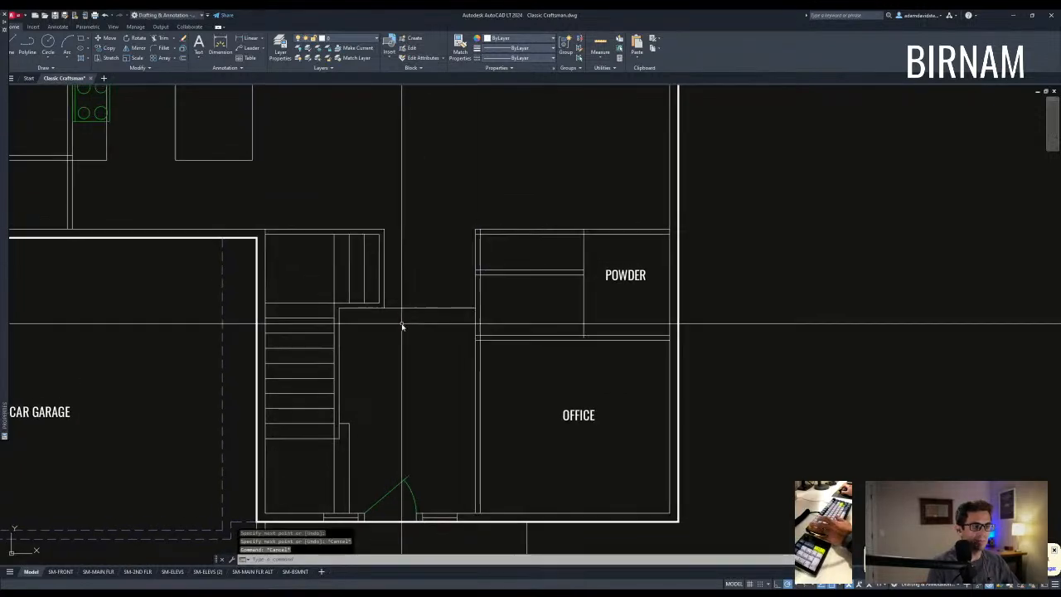
scroll(403, 323, down, 2)
click(431, 317)
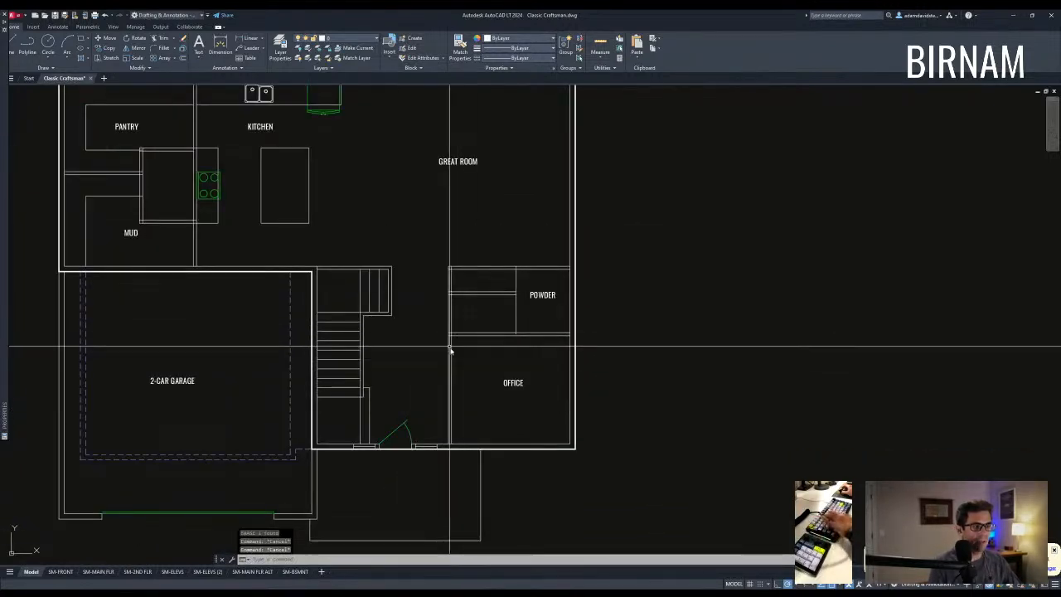
Trim both hall wall lines between the closet and office partitions to open the passage toward the powder room.
scroll(449, 346, up, 2)
text(tr)
click(474, 360)
click(441, 216)
key(Return)
drag(476, 320, 439, 306)
key(Escape)
key(Escape)
scroll(486, 326, down, 2)
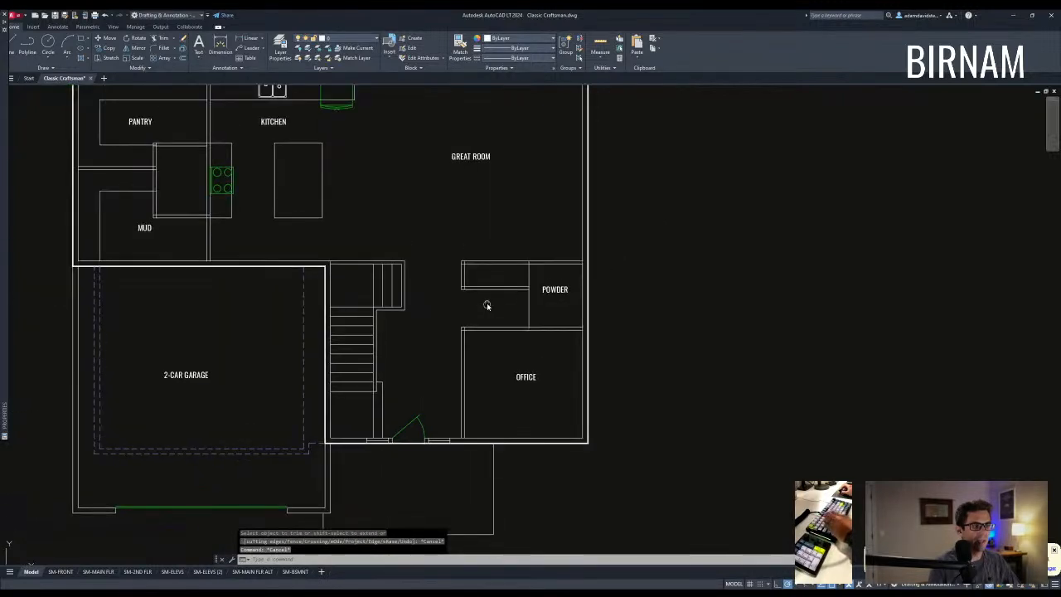
text(l)
key(Return)
key(Escape)
click(408, 260)
key(Escape)
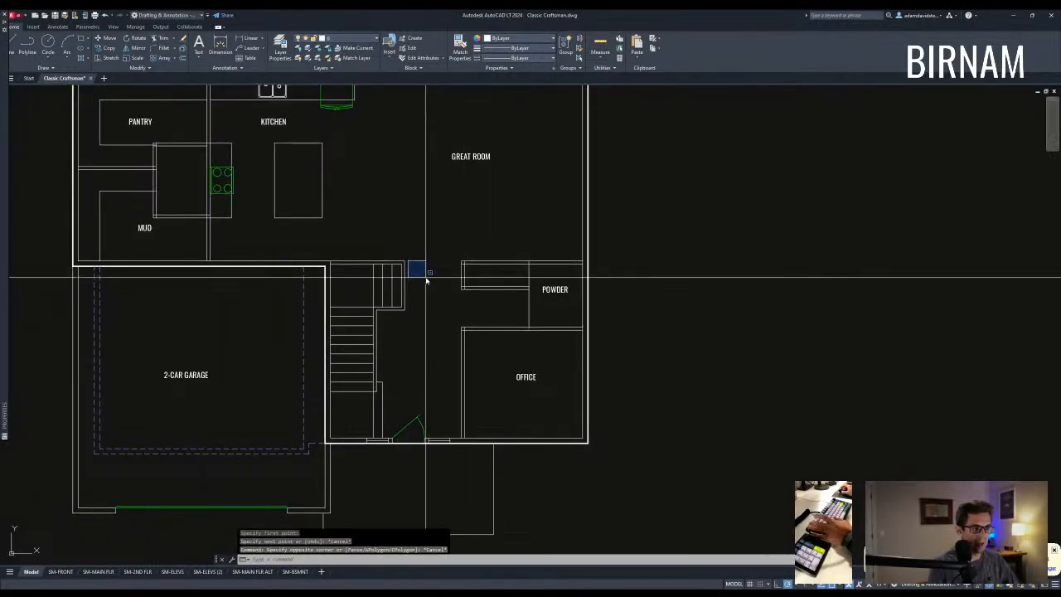
Draw a line across the opening between the stair wall and closet wall, and offset it 3.5" toward the entry.
text(l)
key(Return)
key(Escape)
text(o)
key(Return)
text(3.5)
key(Return)
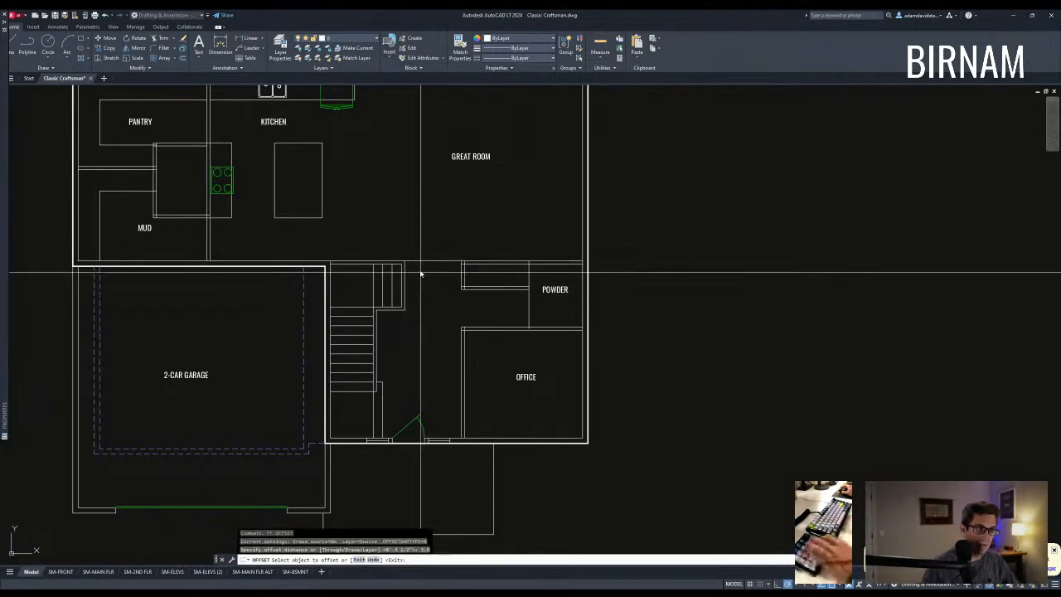
click(422, 267)
key(Escape)
key(Escape)
Match the two lines across the hall opening to the garage's dashed overhead line.
key(Escape)
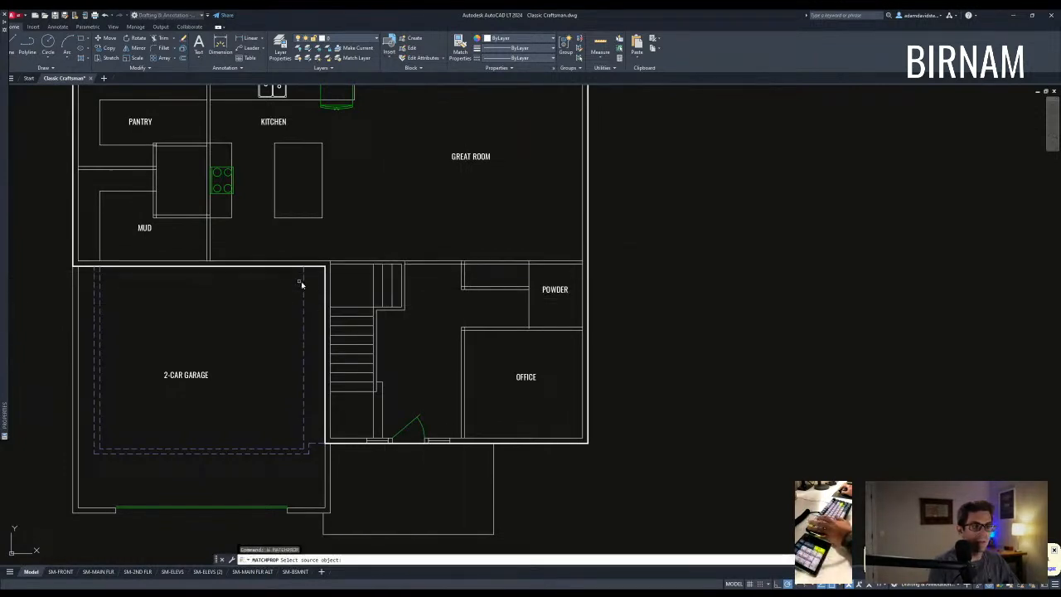
click(304, 288)
key(Escape)
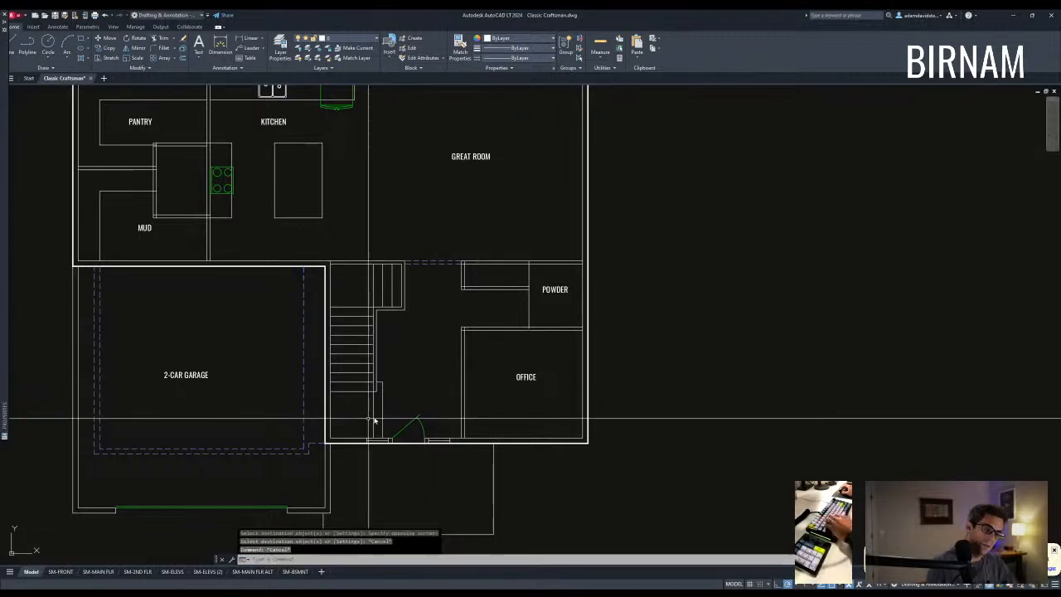
Copy the short dashed overhead line beside the house's front corner to the inner wall face.
scroll(372, 422, up, 5)
click(310, 446)
click(308, 407)
text(co)
key(Return)
click(310, 415)
click(293, 432)
key(Escape)
key(ctrl+z)
Fillet the copied dashed line with the garage's inner dashed side line to form a corner.
text(f)
key(Return)
click(289, 426)
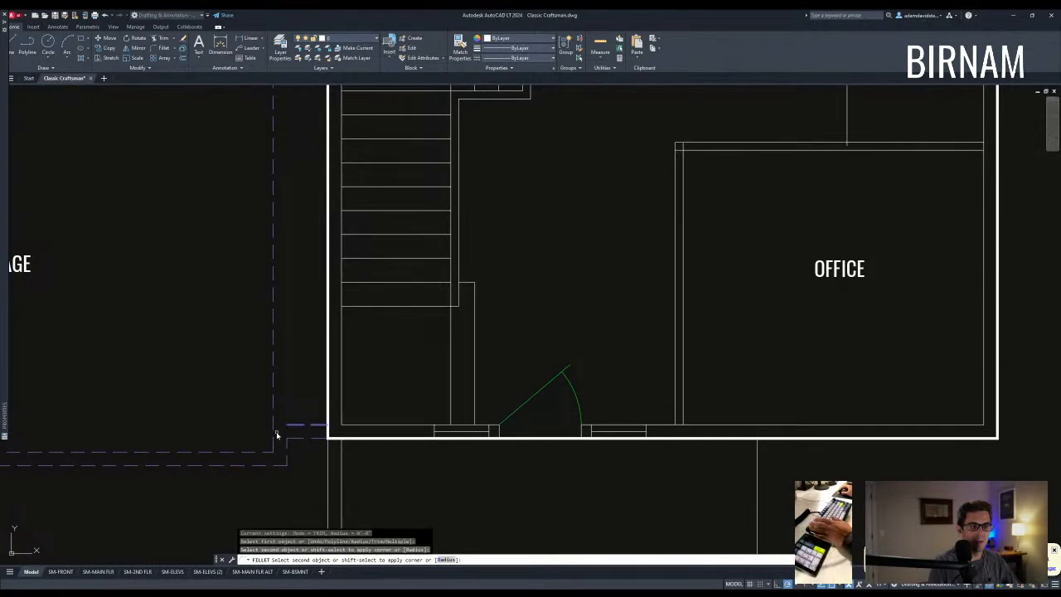
key(Escape)
key(Escape)
Examine the main floor plan and the second floor plan with its copied stair.
scroll(426, 422, down, 8)
scroll(453, 360, up, 7)
scroll(485, 294, down, 3)
scroll(486, 294, down, 4)
scroll(473, 359, up, 2)
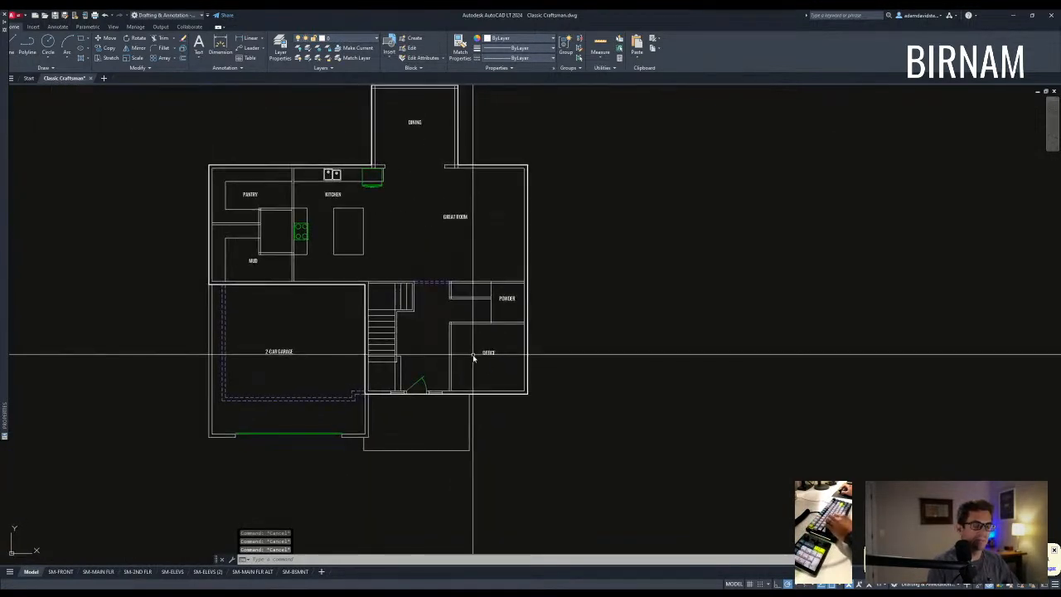
middle_drag(478, 328, 499, 454)
mouse_move(427, 314)
middle_down()
mouse_move(425, 289)
mouse_move(417, 360)
mouse_move(422, 301)
middle_up()
scroll(427, 285, down, 3)
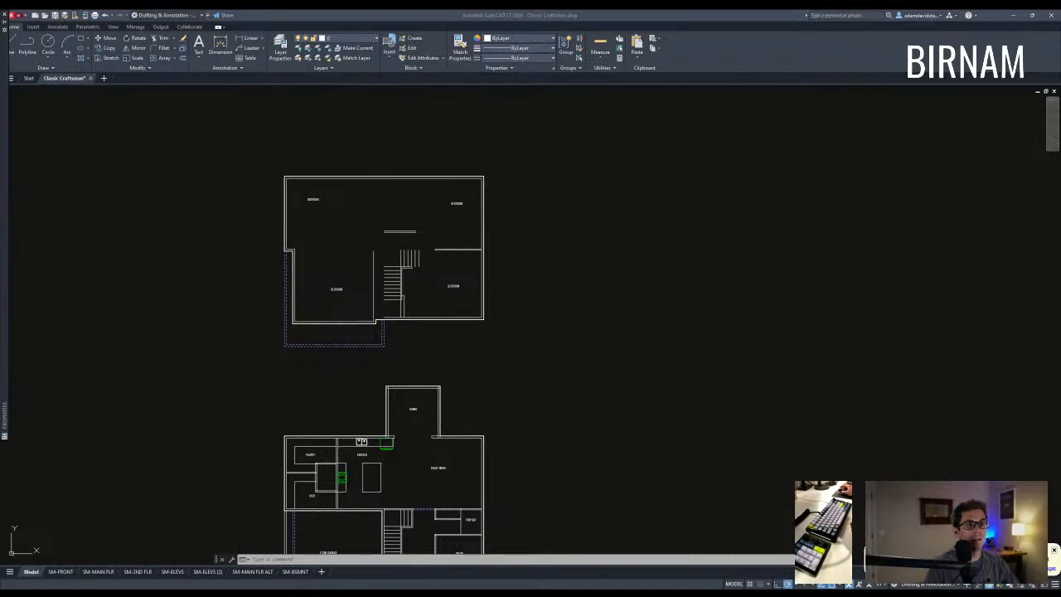
Offset the last riser line of the second floor's upper stair flight 40 inches toward the front bedroom.
middle_drag(348, 310, 395, 333)
key(Escape)
key(Escape)
key(Escape)
scroll(505, 308, up, 5)
text(o)
key(Return)
text(40)
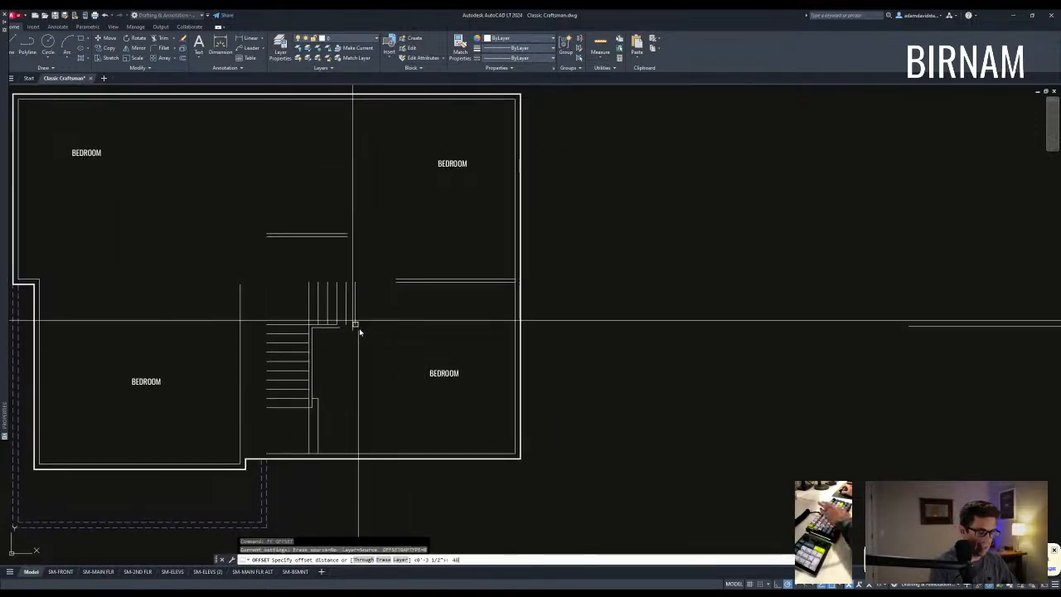
key(Return)
click(355, 310)
click(407, 344)
key(Escape)
Extend the offset wall lines beside the front bedroom to the house's front wall.
text(ex)
key(Return)
click(405, 466)
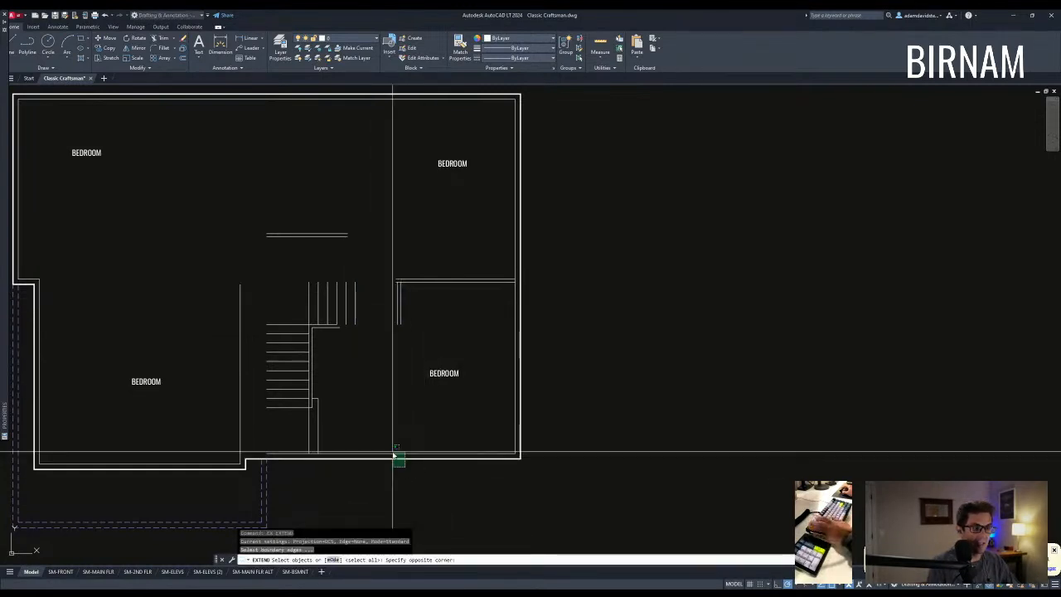
click(393, 450)
key(Return)
click(408, 334)
click(391, 318)
key(Escape)
Copy the office's hall-side wall lines from the main floor to the second floor, aligned by the house's outer corner.
scroll(506, 125, down, 3)
scroll(411, 506, up, 2)
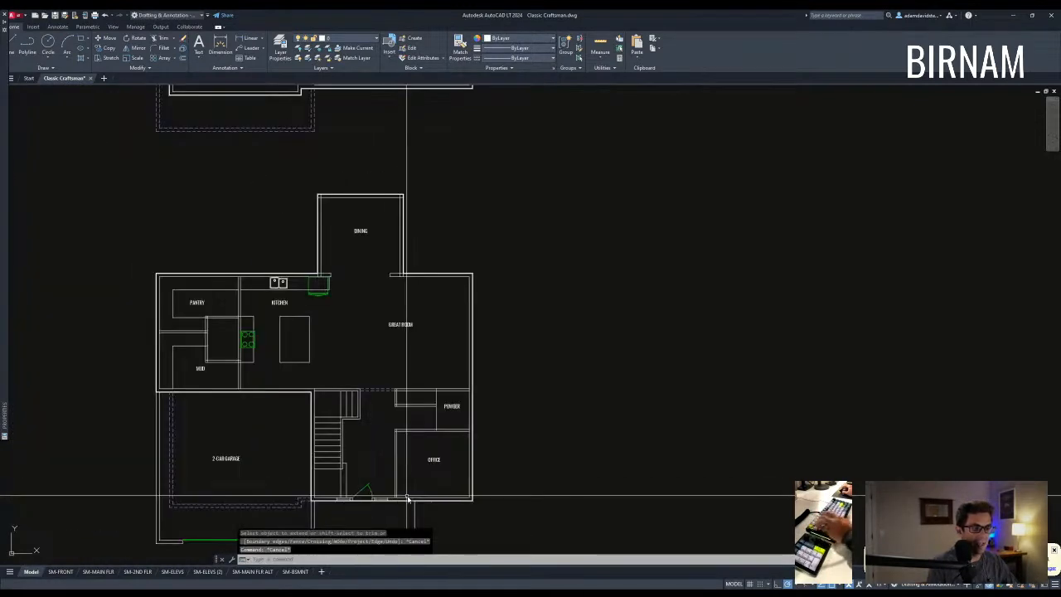
click(406, 489)
click(386, 469)
text(cv)
key(space)
scroll(485, 197, down, 3)
scroll(450, 208, up, 3)
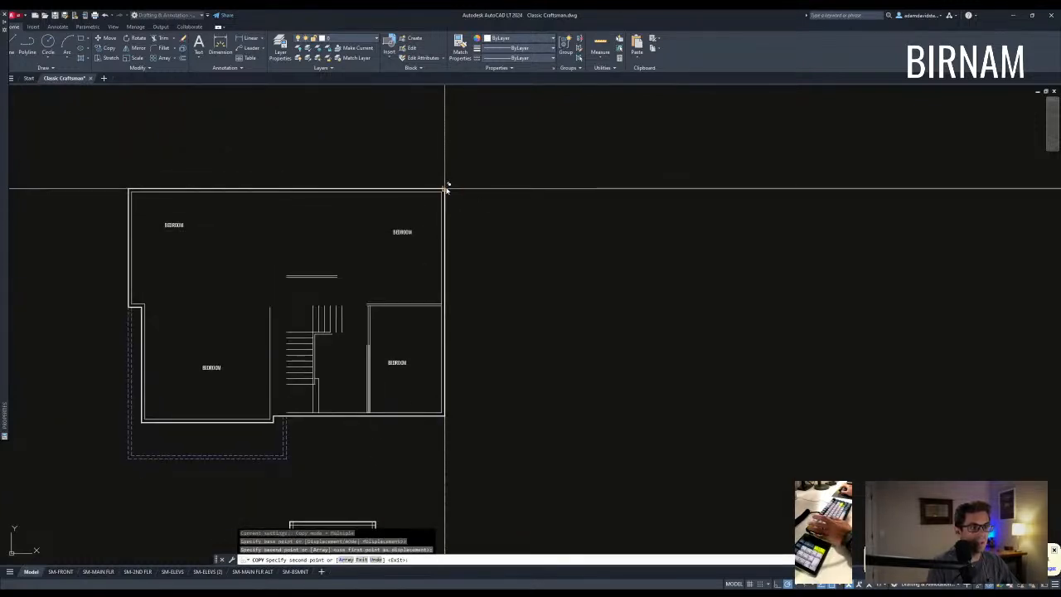
key(Escape)
key(Escape)
Compare the copied main floor wall lines with the second floor bedroom's hall wall.
scroll(369, 335, up, 2)
scroll(408, 434, down, 3)
scroll(406, 287, up, 3)
scroll(402, 392, down, 3)
scroll(417, 374, up, 3)
scroll(403, 490, down, 2)
scroll(403, 433, up, 2)
middle_drag(399, 251, 367, 276)
scroll(401, 448, down, 2)
scroll(404, 319, up, 2)
scroll(410, 407, up, 1)
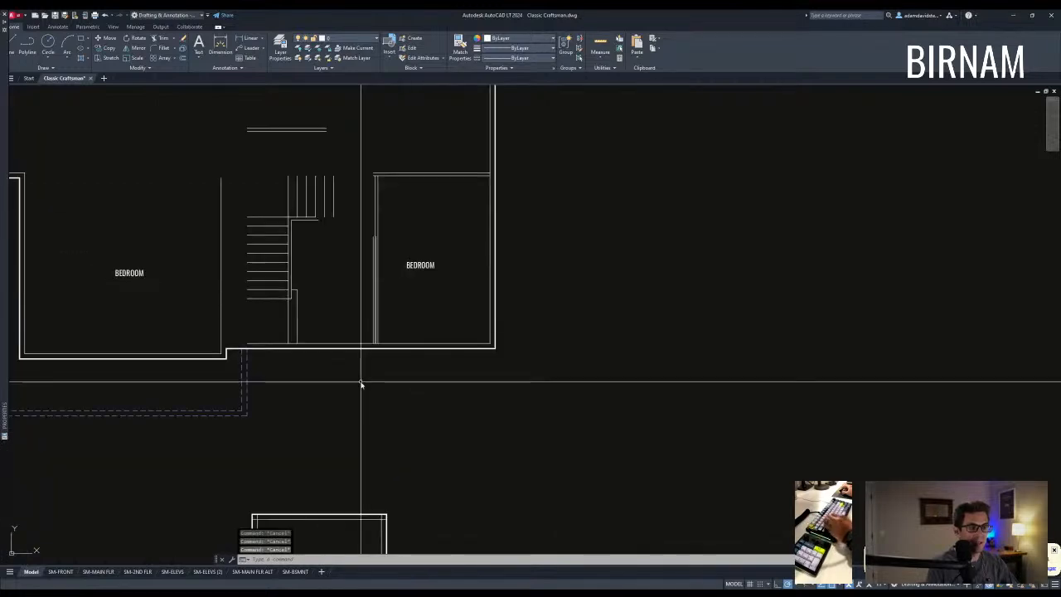
Draw a vertical guide line from the second floor bedroom's hall wall down past the main floor office.
text(l)
key(Return)
scroll(369, 207, down, 3)
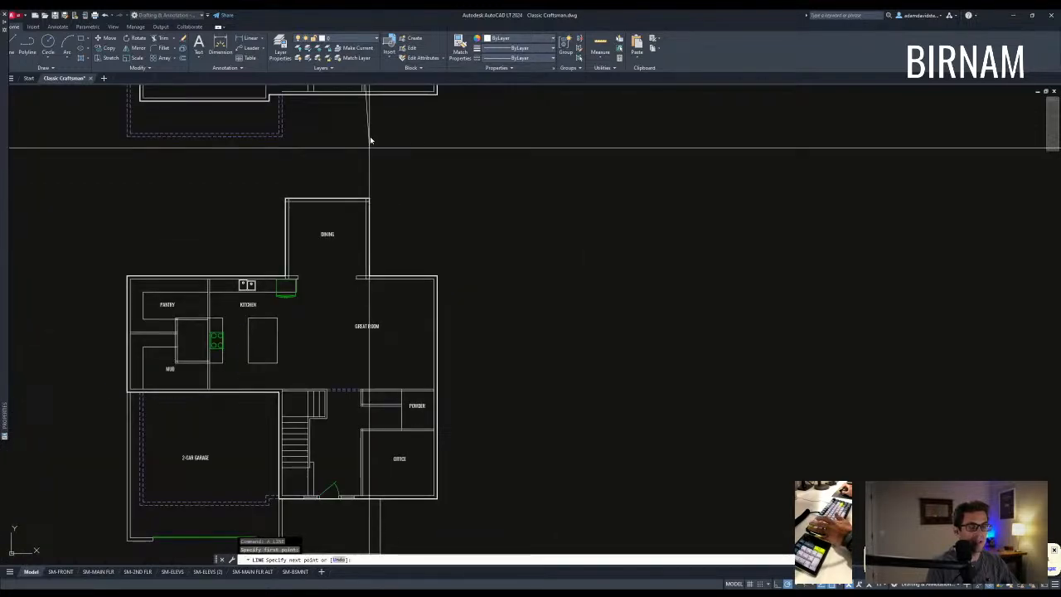
click(367, 379)
key(Escape)
key(Escape)
Stretch the hall-side ends of the main floor office and powder walls to the guide line, and erase that line.
scroll(373, 379, up, 3)
key(Return)
click(373, 379)
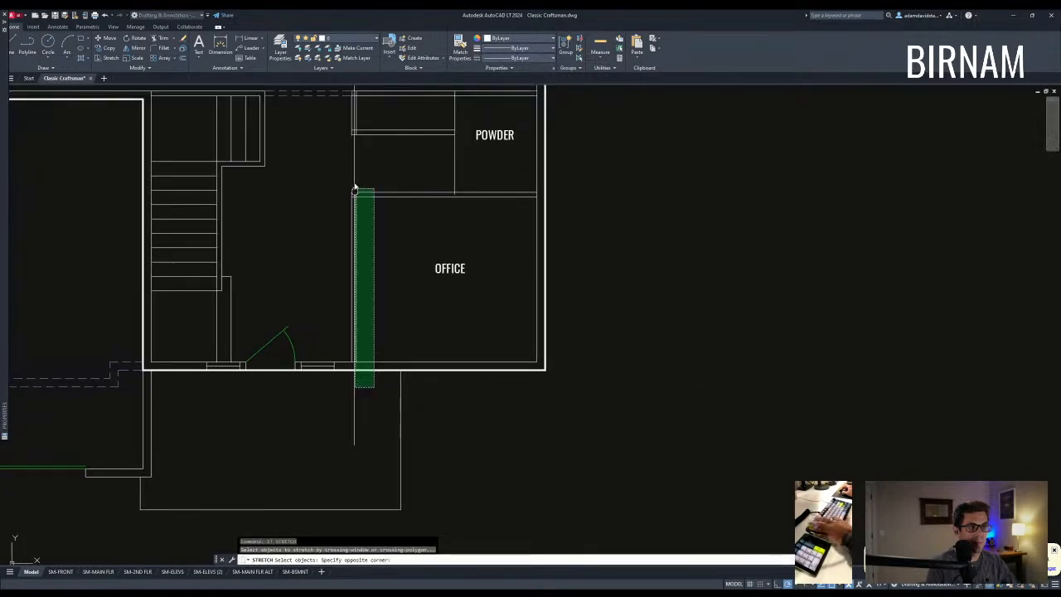
middle_drag(351, 83, 360, 172)
click(359, 169)
key(Return)
scroll(359, 169, up, 2)
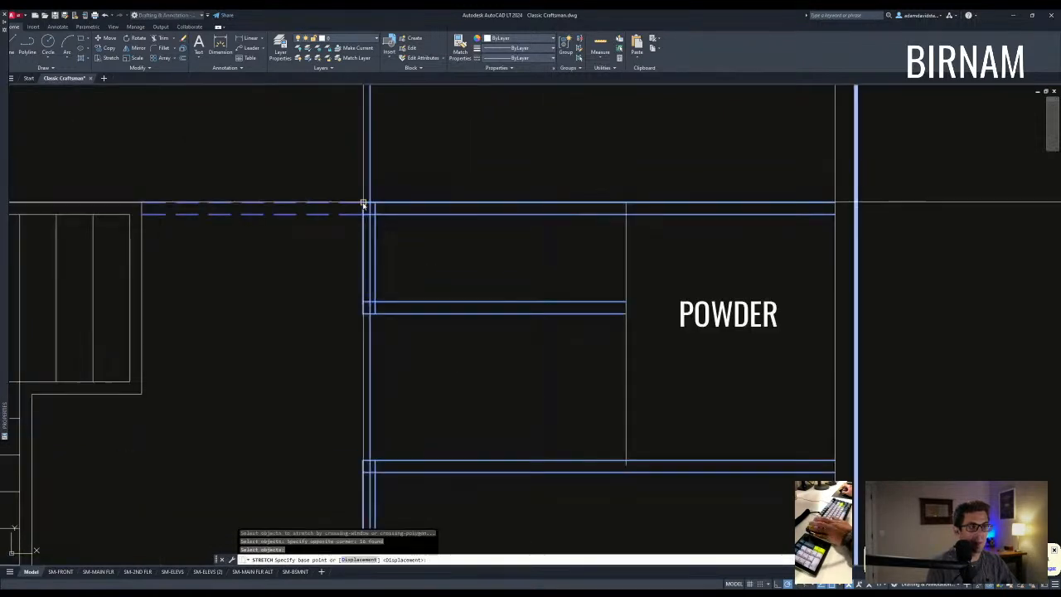
click(365, 202)
click(370, 202)
key(Escape)
key(Delete)
key(Escape)
key(Escape)
scroll(426, 249, down, 5)
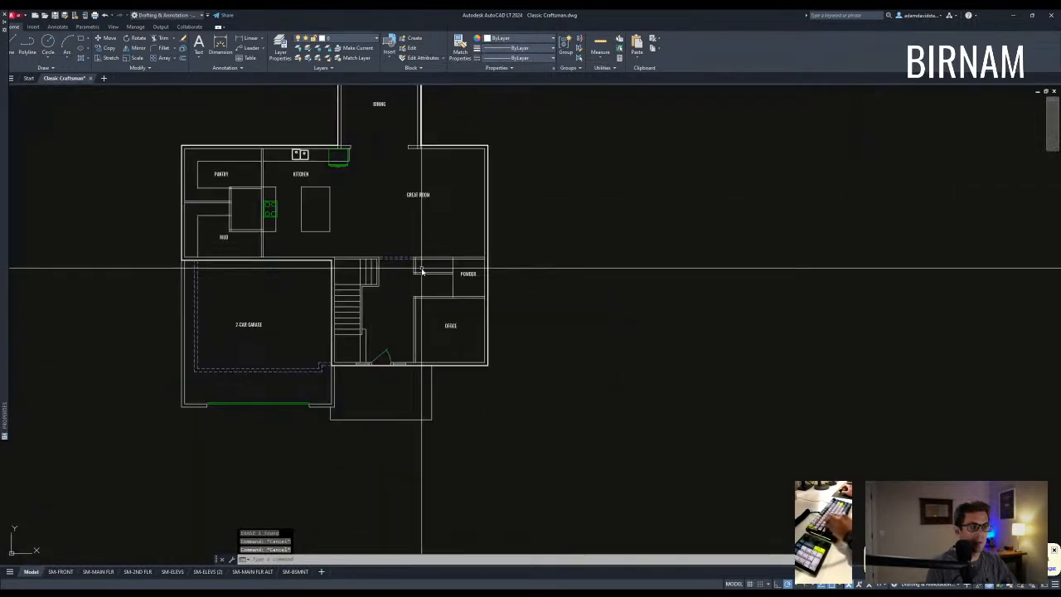
Fillet the second floor bedroom's hall wall lines with the wall lines above the stair to form a corner.
scroll(417, 294, up, 4)
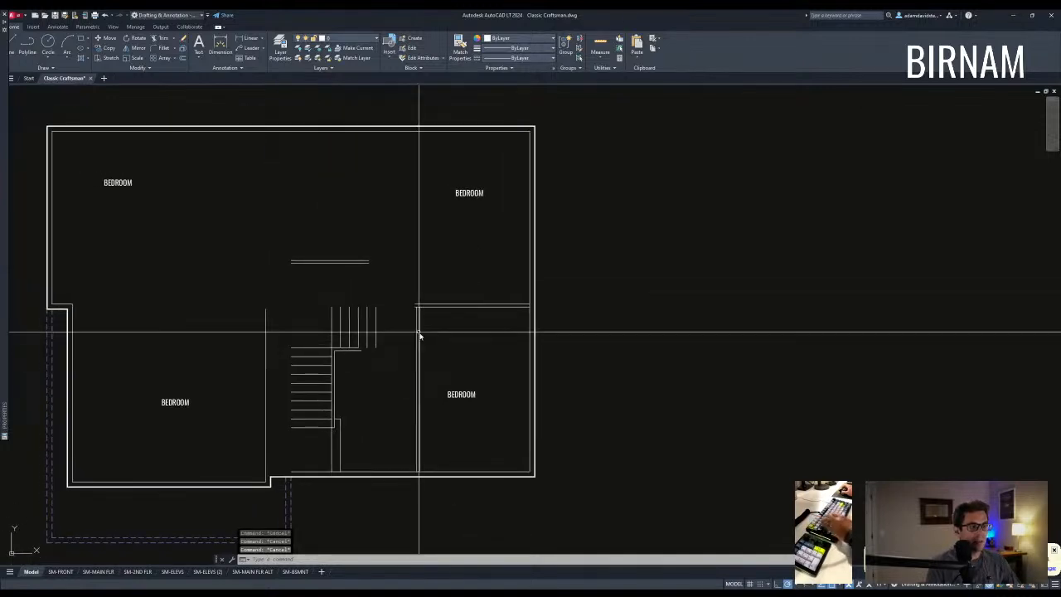
text(f)
key(Return)
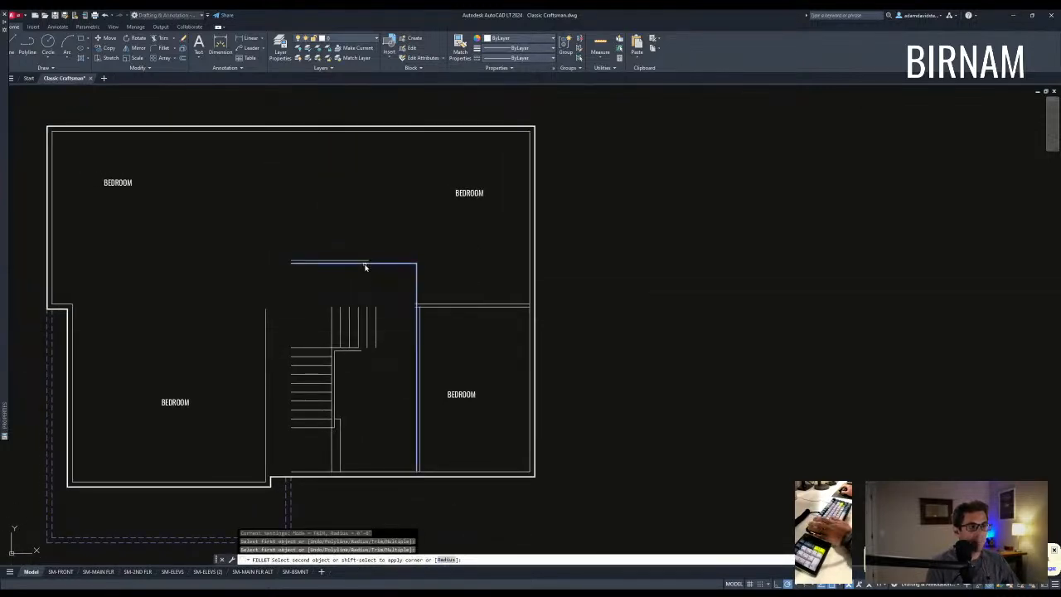
click(364, 264)
key(Return)
key(Escape)
Extend the stair's lower landing wall lines across to the front bedroom's hall wall.
text(ex)
key(Return)
scroll(423, 361, up, 2)
click(434, 356)
click(397, 335)
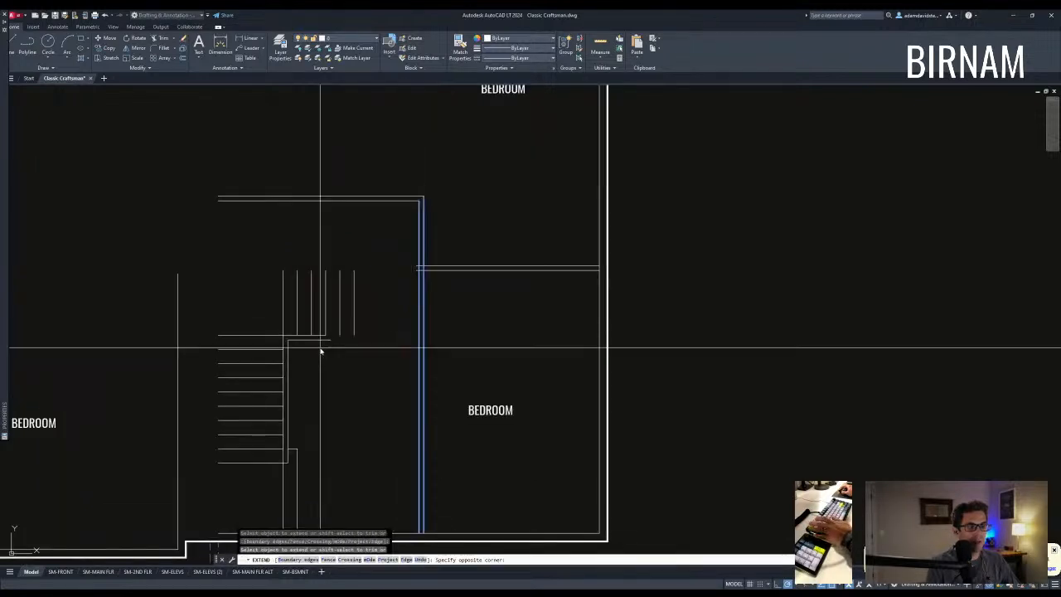
key(Escape)
Examine the second floor stair hall in relation to the main floor plan and the front elevation.
scroll(424, 374, down, 6)
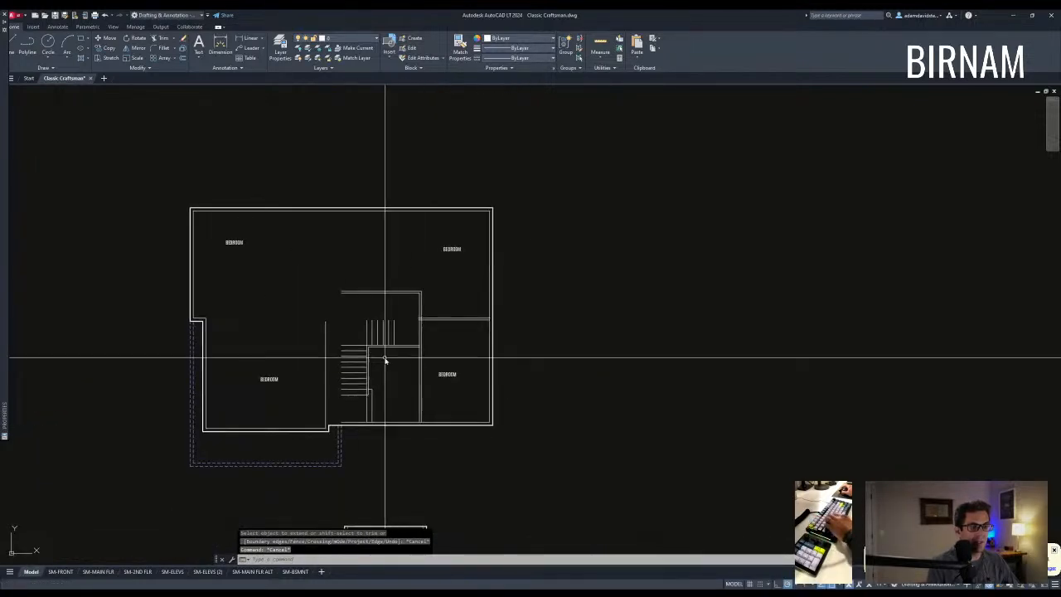
scroll(392, 403, down, 1)
middle_drag(392, 403, 393, 318)
scroll(404, 252, up, 2)
middle_drag(404, 253, 422, 310)
key(Escape)
key(Escape)
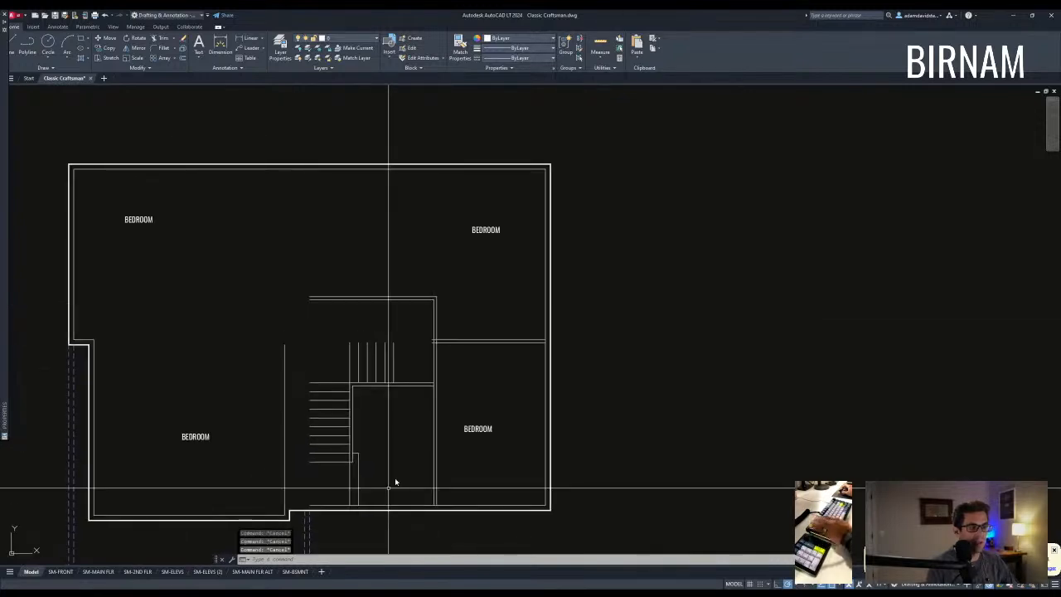
middle_drag(353, 531, 339, 455)
click(340, 462)
key(Escape)
scroll(423, 360, down, 6)
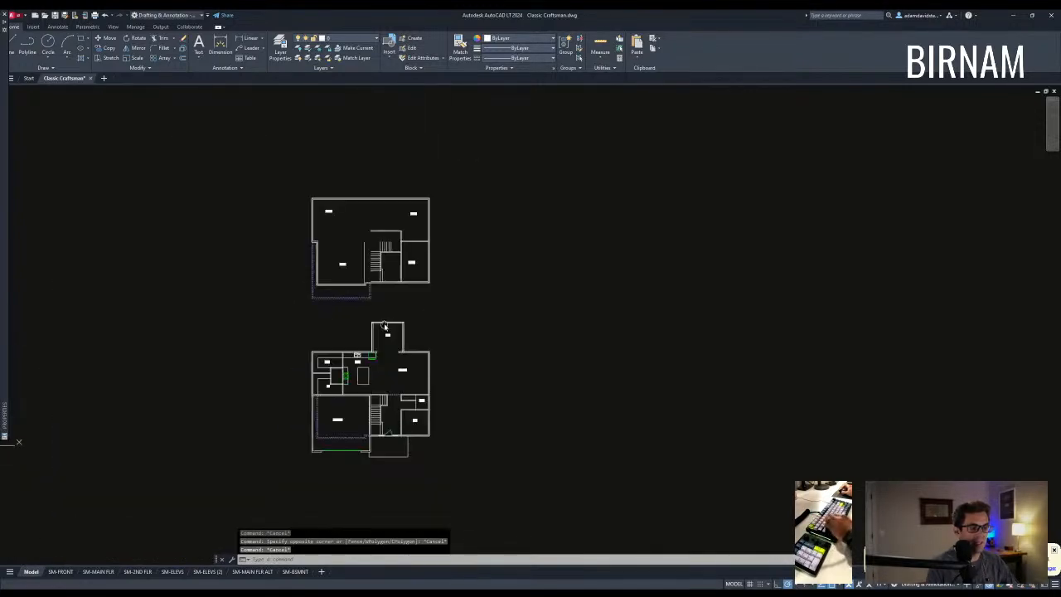
mouse_move(382, 484)
middle_down()
mouse_move(368, 301)
mouse_move(394, 360)
mouse_move(388, 404)
middle_up()
scroll(365, 428, up, 5)
scroll(399, 330, down, 4)
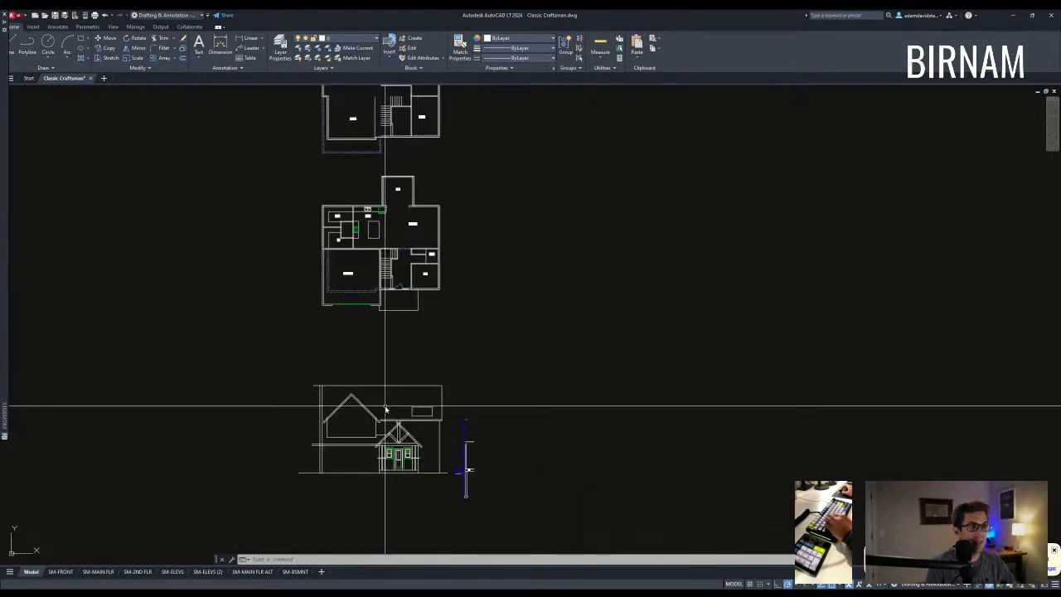
Copy the small grilled window from the townhouse elevation to beside the entry gable, and delete two of its vertical grille lines.
scroll(390, 341, down, 3)
key(Escape)
key(Escape)
middle_drag(247, 227, 538, 445)
scroll(200, 227, up, 3)
mouse_move(263, 220)
middle_down()
mouse_move(269, 236)
mouse_move(277, 224)
mouse_move(287, 358)
middle_up()
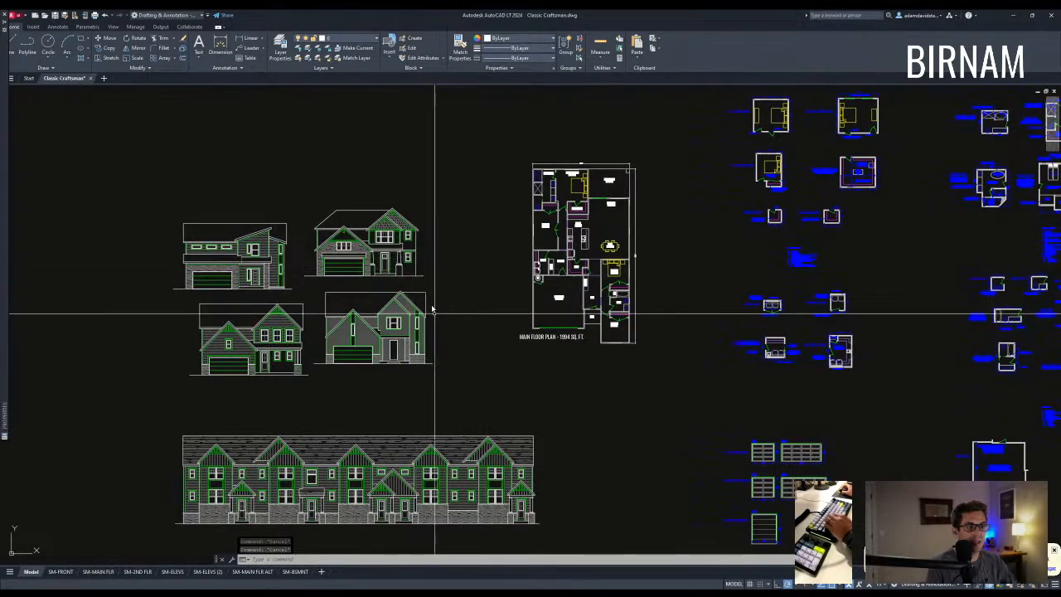
middle_drag(434, 379, 427, 304)
scroll(356, 415, up, 6)
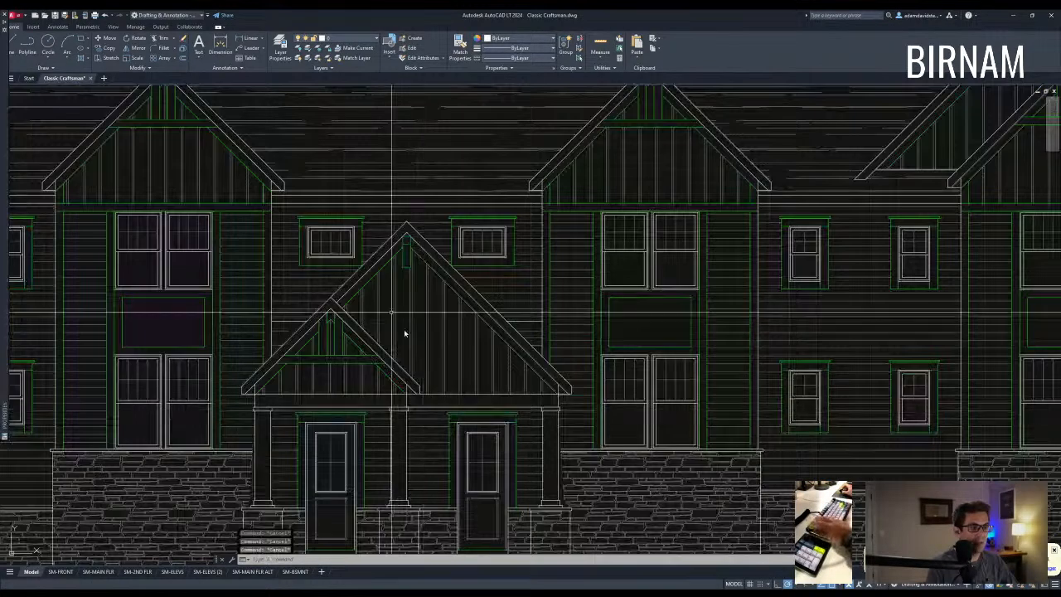
scroll(335, 243, up, 3)
scroll(329, 237, down, 1)
middle_drag(330, 237, 376, 331)
click(500, 222)
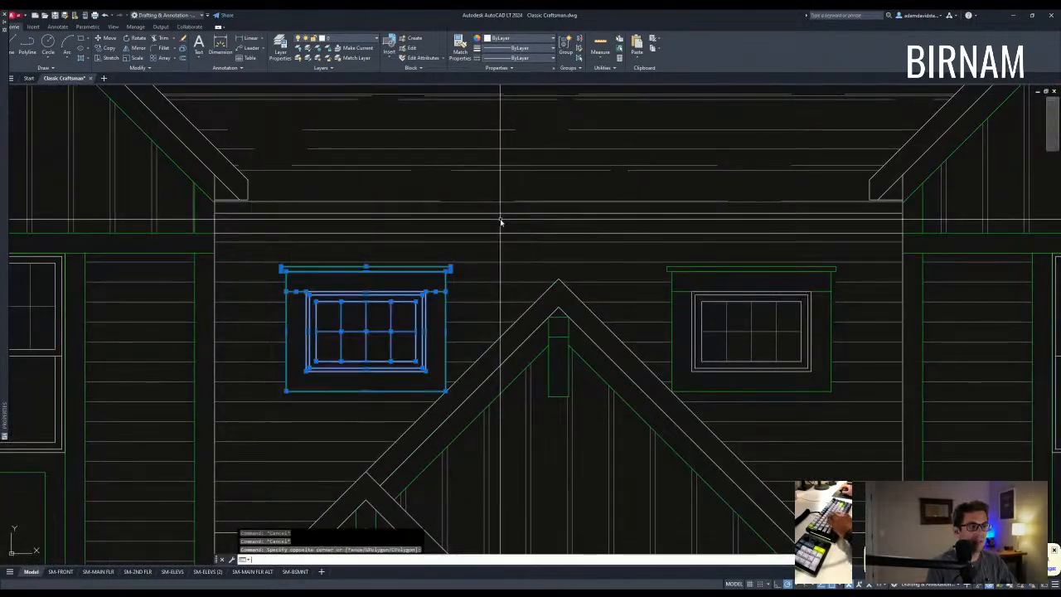
scroll(348, 352, down, 10)
middle_drag(417, 329, 273, 207)
scroll(267, 279, up, 4)
scroll(301, 340, down, 6)
middle_drag(616, 462, 347, 338)
scroll(347, 338, down, 3)
scroll(415, 320, up, 10)
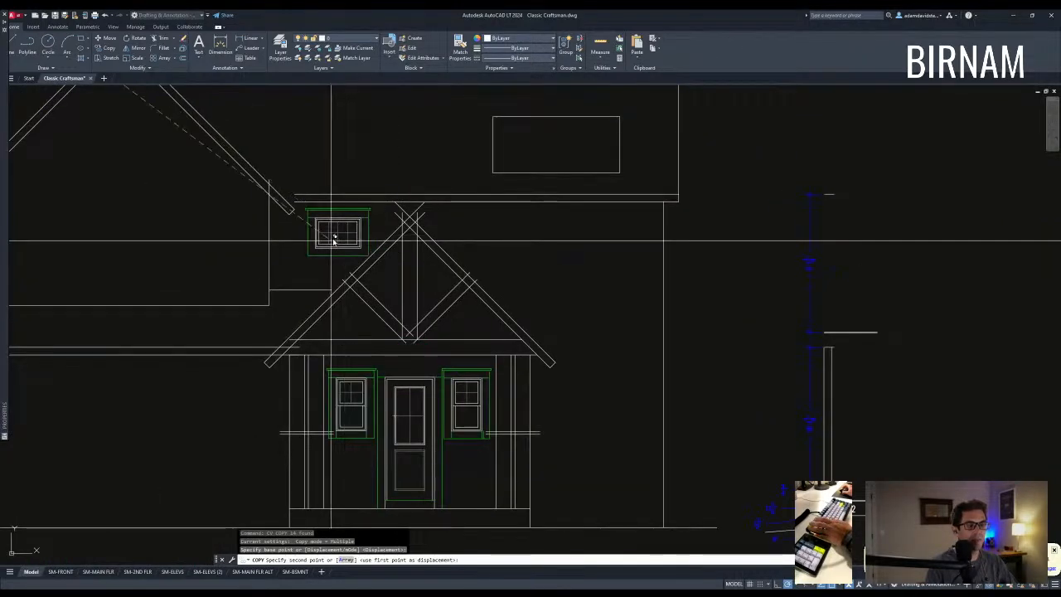
key(Escape)
middle_drag(393, 237, 387, 316)
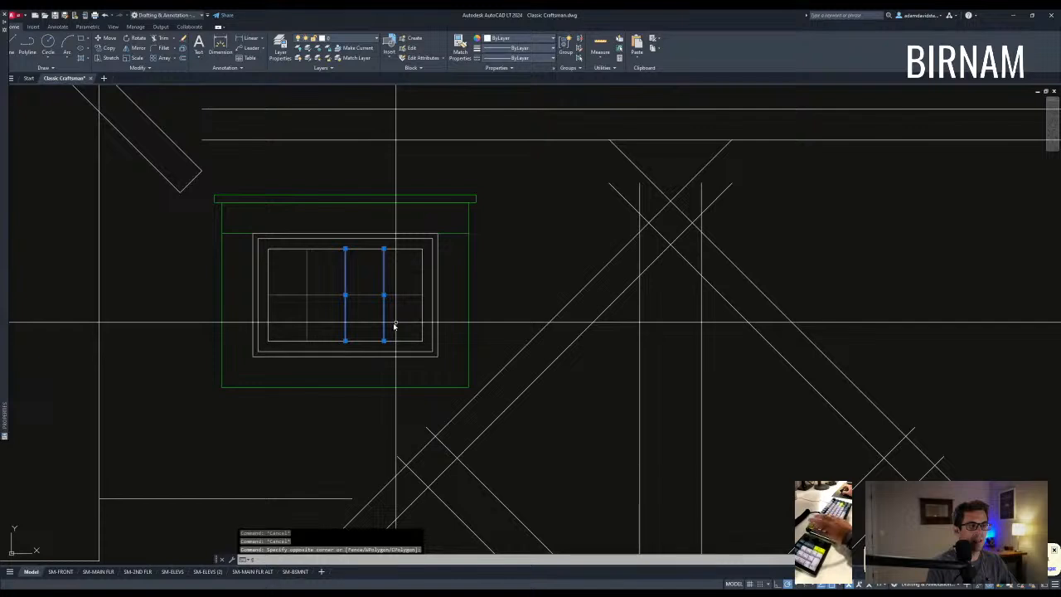
Try to narrow the copied window by stretching its side inward, and undo the stretch.
text(s)
key(Return)
click(473, 404)
click(403, 173)
key(Return)
click(425, 176)
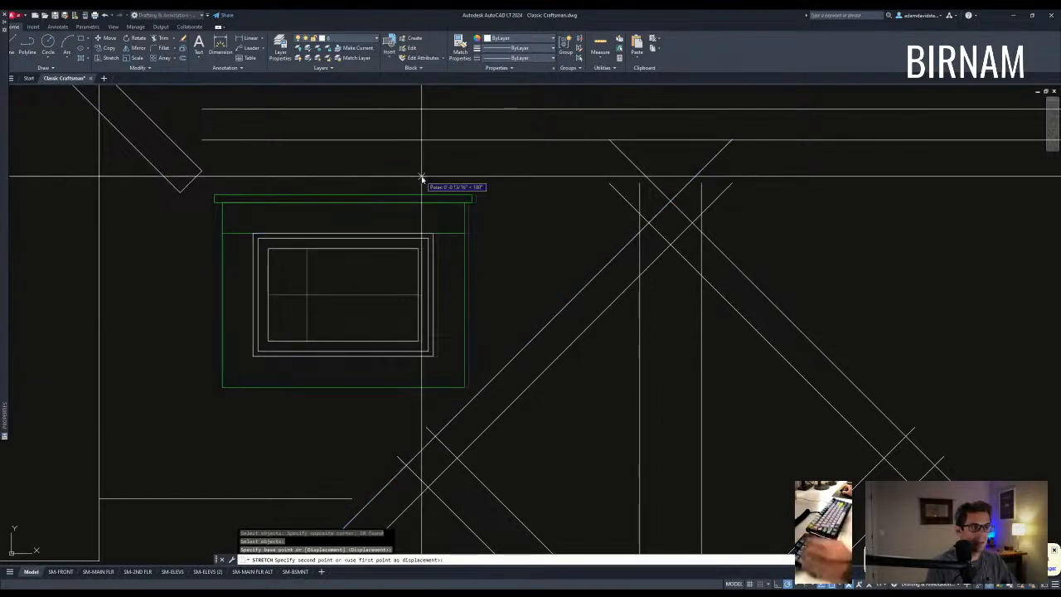
text(28)
key(Return)
key(ctrl+z)
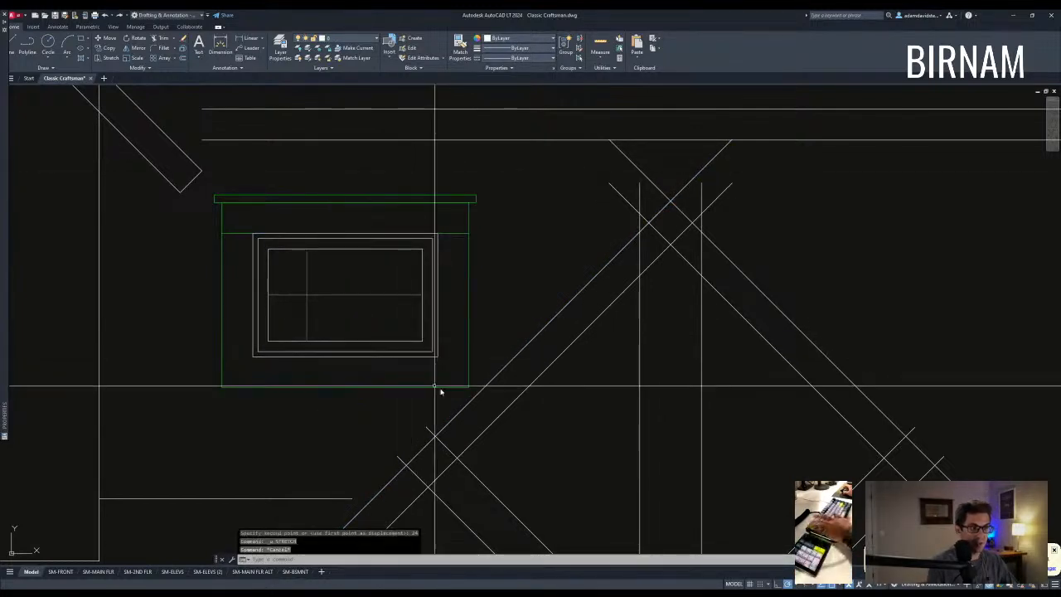
Stretch the side of the copied window nearest the entry gable 12 inches inward, including its trim.
text(s)
key(Return)
click(489, 405)
click(357, 171)
key(Return)
click(386, 163)
text(12)
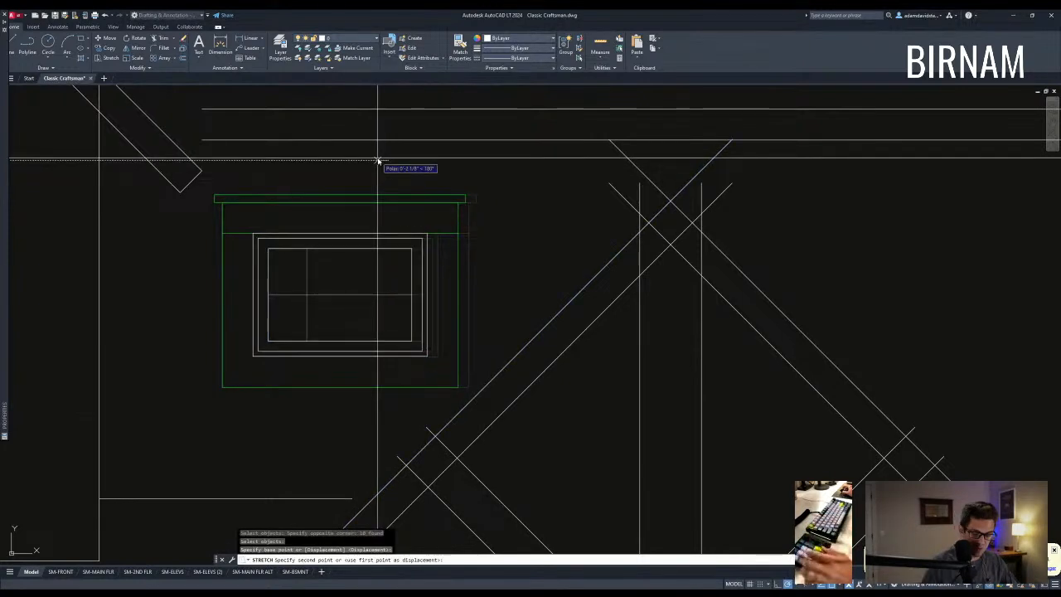
key(Return)
Move the window's remaining vertical grille line to the centre of the glass.
click(307, 303)
text(m)
key(Return)
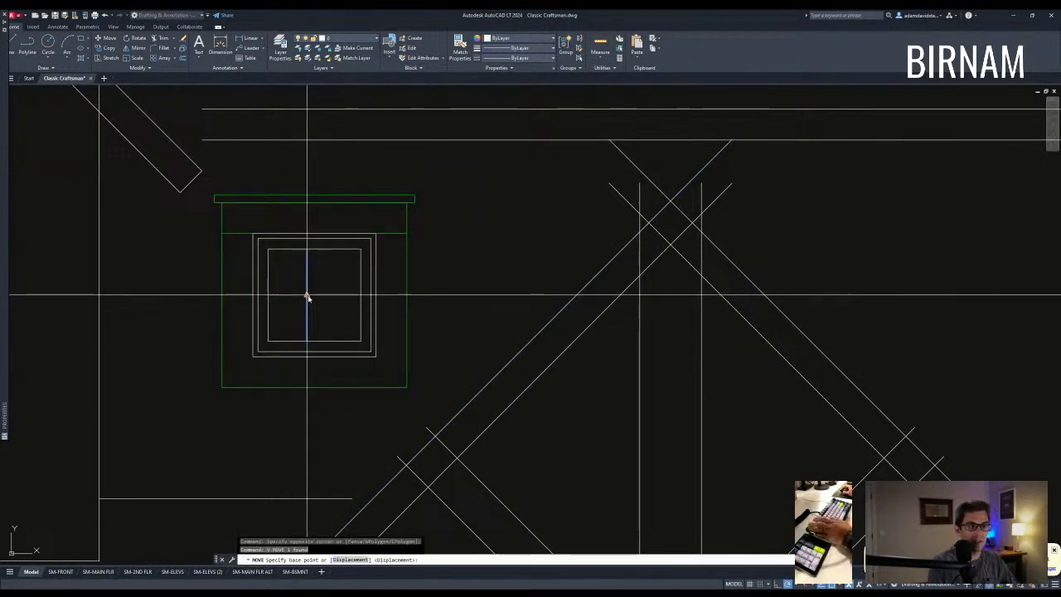
Measure the narrowed window frame from corner to corner.
text(di)
key(Return)
click(258, 356)
key(Escape)
key(Escape)
text(d)
click(376, 235)
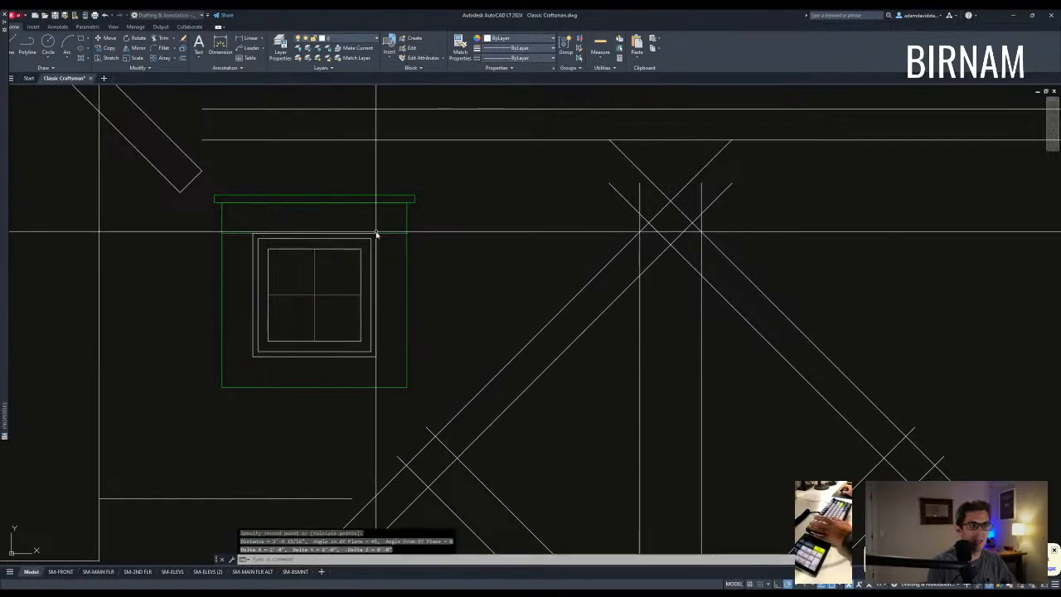
Draw a vertical guide line from the middle of the main floor's lower stair flight down past the front elevation.
scroll(377, 236, down, 4)
scroll(449, 377, down, 3)
scroll(429, 332, up, 3)
text(l)
key(Return)
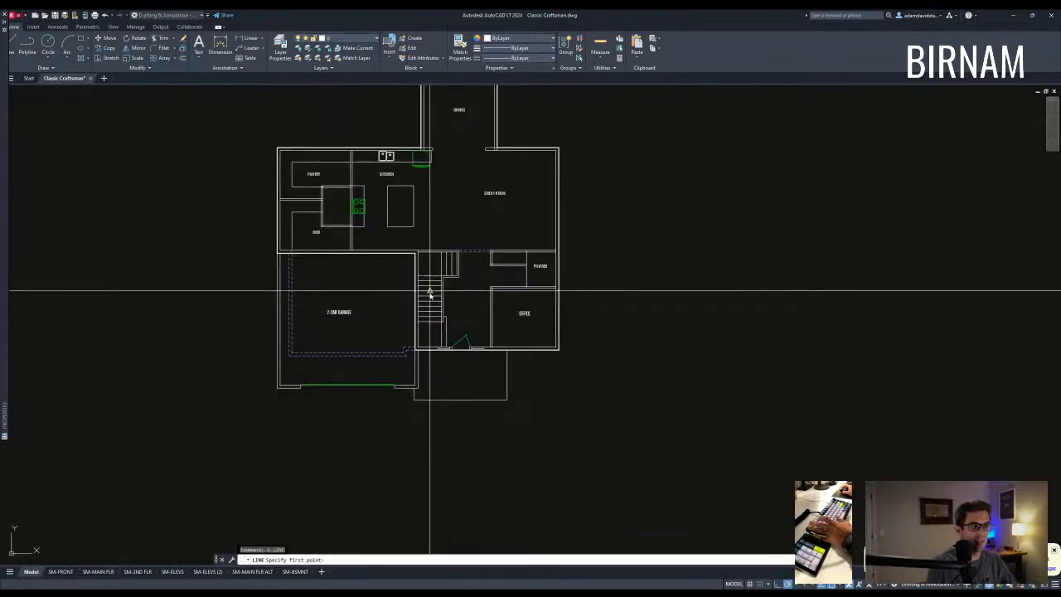
click(430, 296)
scroll(422, 275, down, 2)
click(414, 469)
key(Escape)
key(Escape)
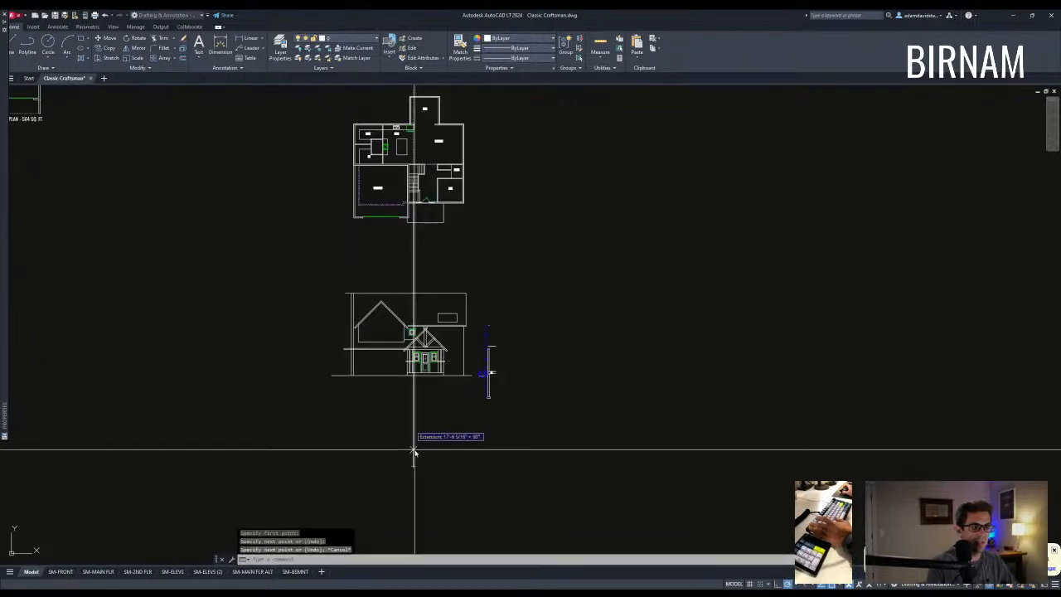
Move the stair window with its trim so it centres on the stair guide line, and delete the guide line.
scroll(409, 332, up, 4)
scroll(413, 326, up, 4)
click(411, 341)
click(466, 286)
scroll(466, 286, up, 1)
text(m)
key(Return)
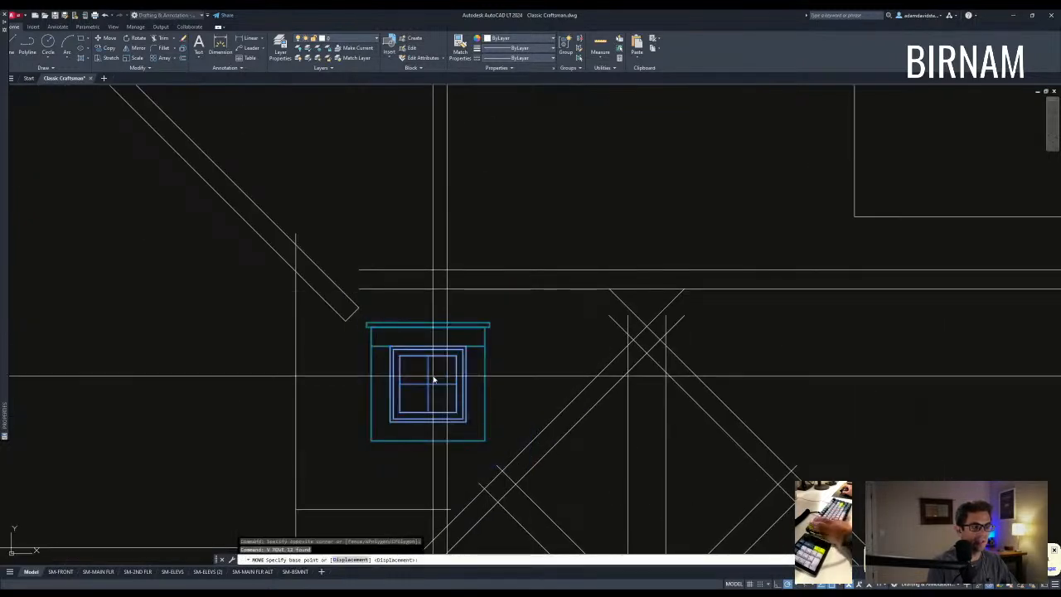
click(384, 459)
click(517, 311)
text(m)
click(536, 361)
click(535, 351)
key(Escape)
middle_drag(498, 277, 483, 307)
scroll(471, 321, down, 4)
key(Escape)
key(Escape)
scroll(405, 298, down, 4)
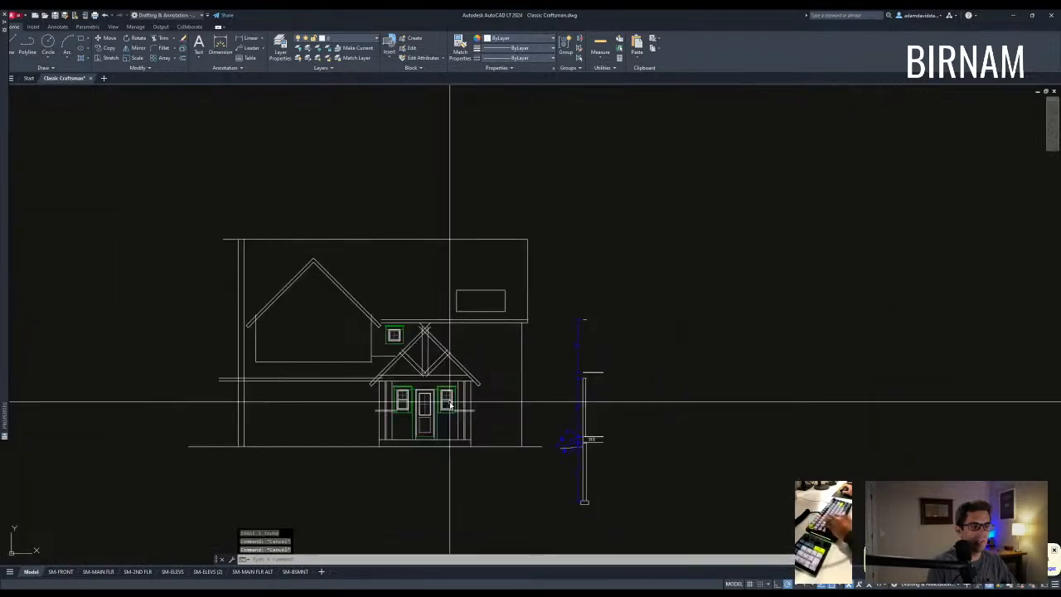
Compare the front elevation with the main floor and upper floor plans above it.
middle_drag(429, 355, 405, 370)
scroll(427, 283, down, 2)
middle_drag(430, 224, 419, 400)
scroll(394, 242, up, 2)
scroll(396, 254, down, 4)
middle_drag(404, 205, 398, 301)
scroll(398, 305, up, 6)
scroll(372, 296, down, 6)
middle_drag(356, 256, 369, 362)
scroll(372, 265, up, 4)
mouse_move(395, 238)
middle_down()
mouse_move(400, 283)
mouse_move(431, 288)
middle_up()
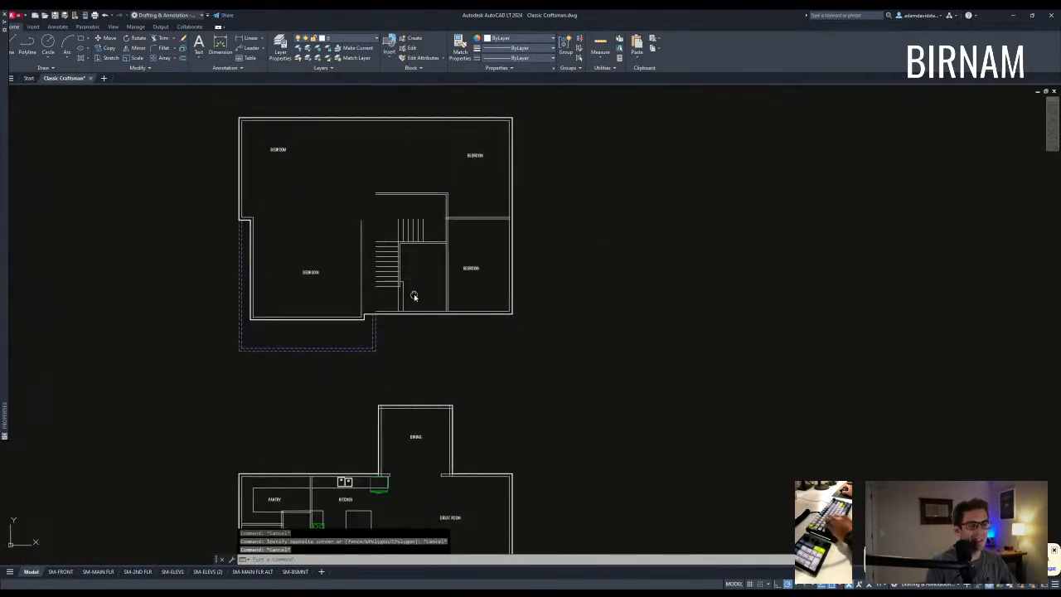
scroll(415, 299, down, 2)
scroll(407, 223, up, 2)
scroll(407, 223, down, 4)
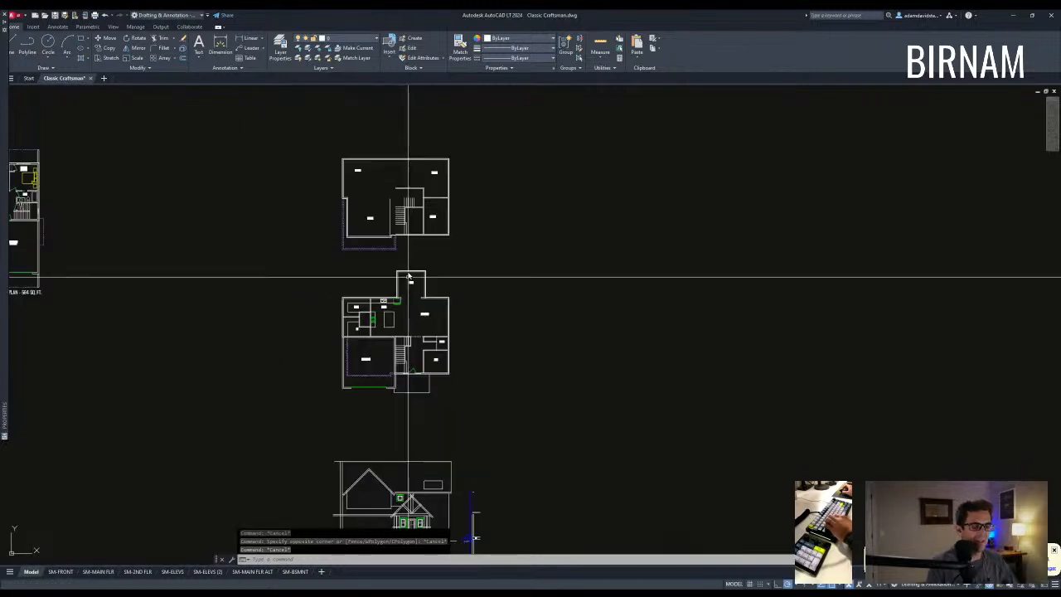
scroll(422, 287, up, 4)
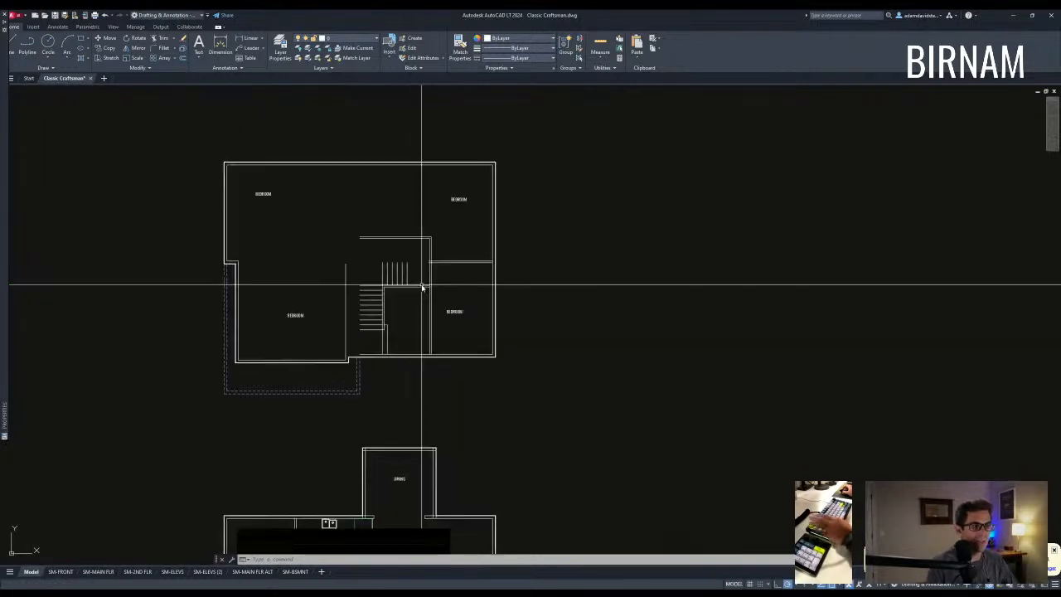
Shift the BEDROOM label of the front room beside the stair hall horizontally toward the middle of that room.
scroll(482, 316, up, 2)
click(456, 289)
click(426, 339)
text(m)
click(428, 293)
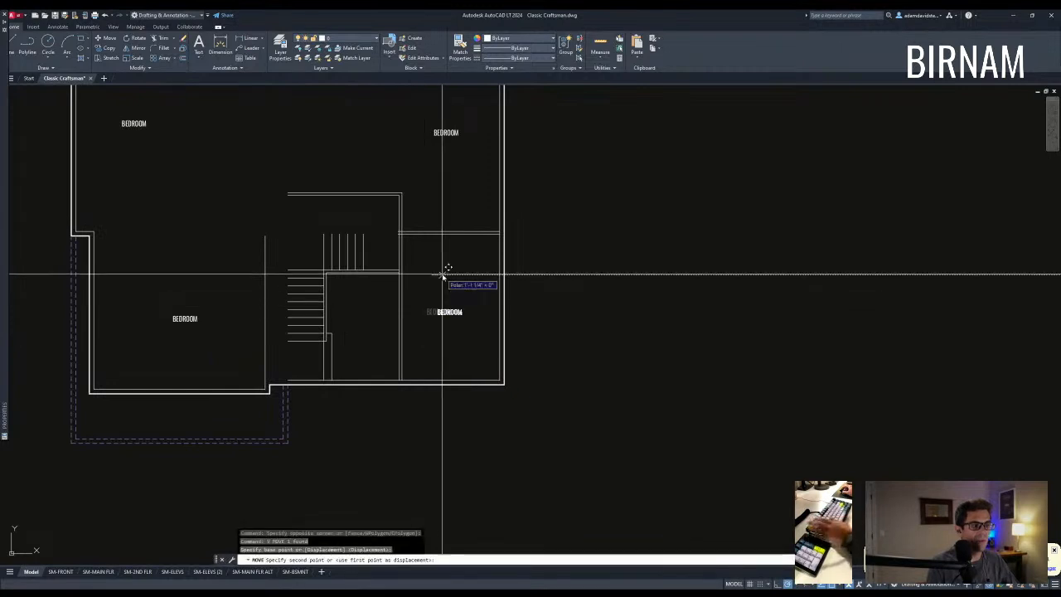
click(440, 273)
key(Escape)
Extend both lines of the upper floor stair hall wall to the rear exterior wall, closing off the rear corner bedroom.
middle_drag(415, 248, 421, 294)
scroll(422, 331, down, 2)
scroll(435, 323, up, 2)
text(ex)
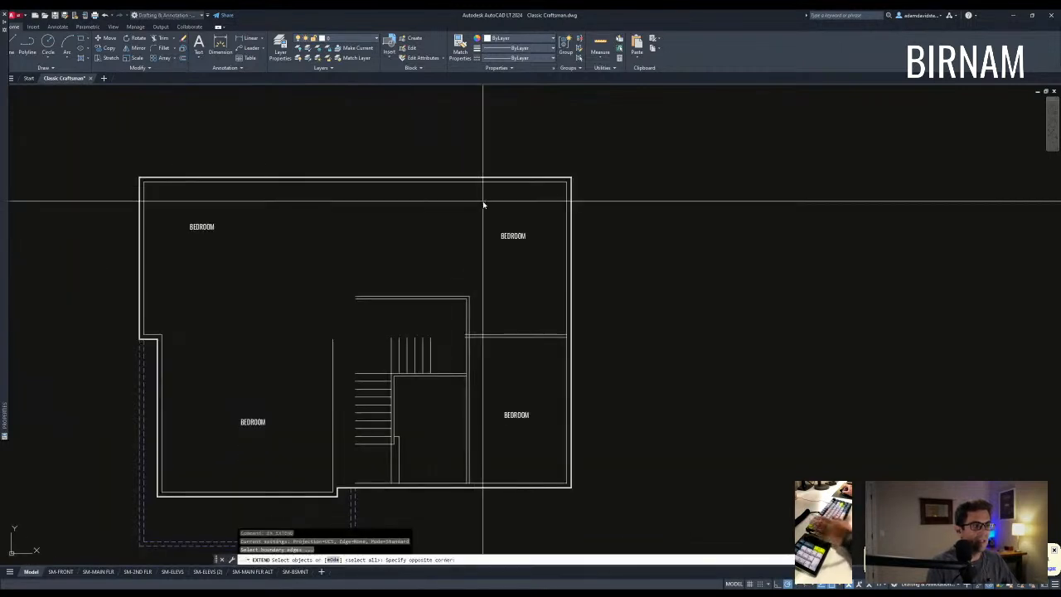
key(Escape)
middle_drag(443, 310, 358, 312)
Measure the rear and front bedrooms beside the stair hall from corner to corner.
text(di)
click(384, 335)
click(483, 186)
mouse_move(445, 326)
middle_down()
mouse_move(447, 272)
mouse_move(438, 352)
middle_up()
key(Escape)
key(Escape)
text(di)
click(388, 285)
click(486, 429)
key(Escape)
scroll(438, 351, down, 1)
middle_drag(391, 283, 444, 271)
scroll(339, 368, up, 2)
middle_drag(339, 367, 356, 344)
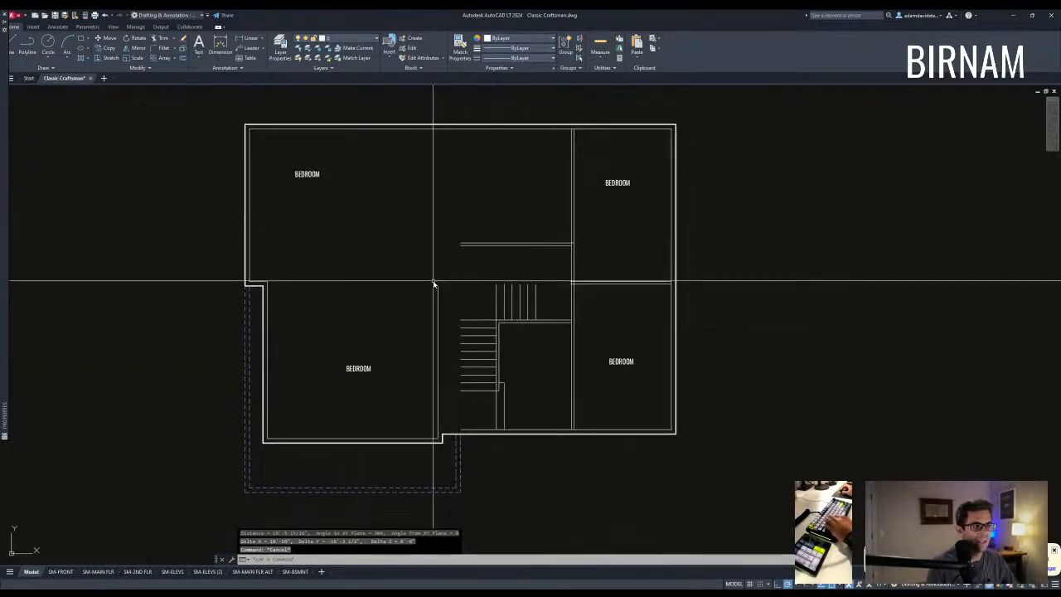
Draw a vertical line between the foot of the upper floor's lower stair flight and the front wall.
text(l)
click(462, 430)
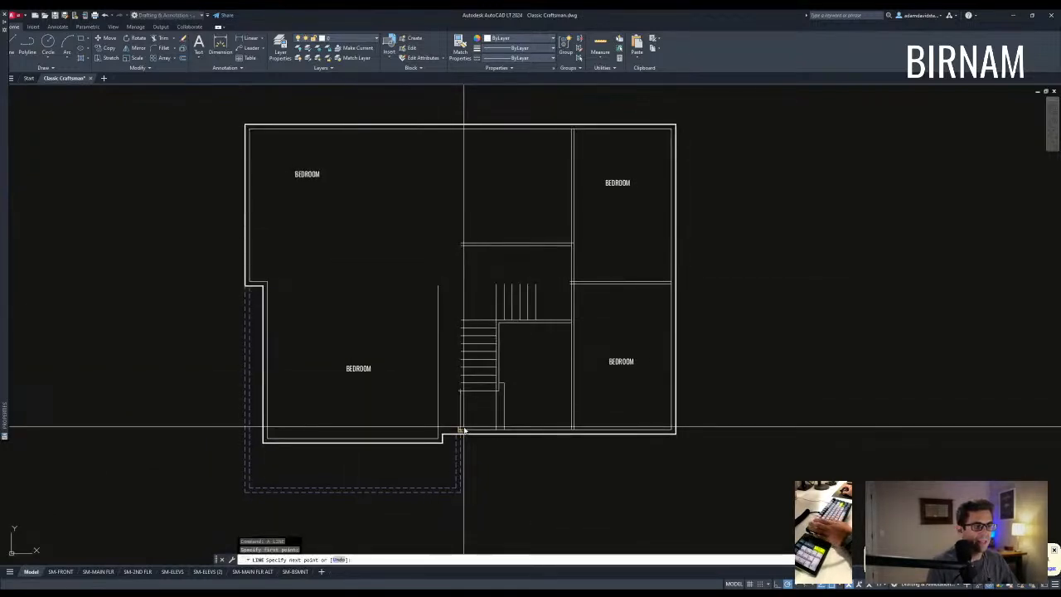
key(Escape)
key(Escape)
Offset the line at the foot of the stairs 3 1/2 inches toward the front bedroom above the garage.
text(o)
click(461, 398)
key(Escape)
click(466, 420)
key(Escape)
key(Escape)
text(o)
click(460, 403)
click(456, 403)
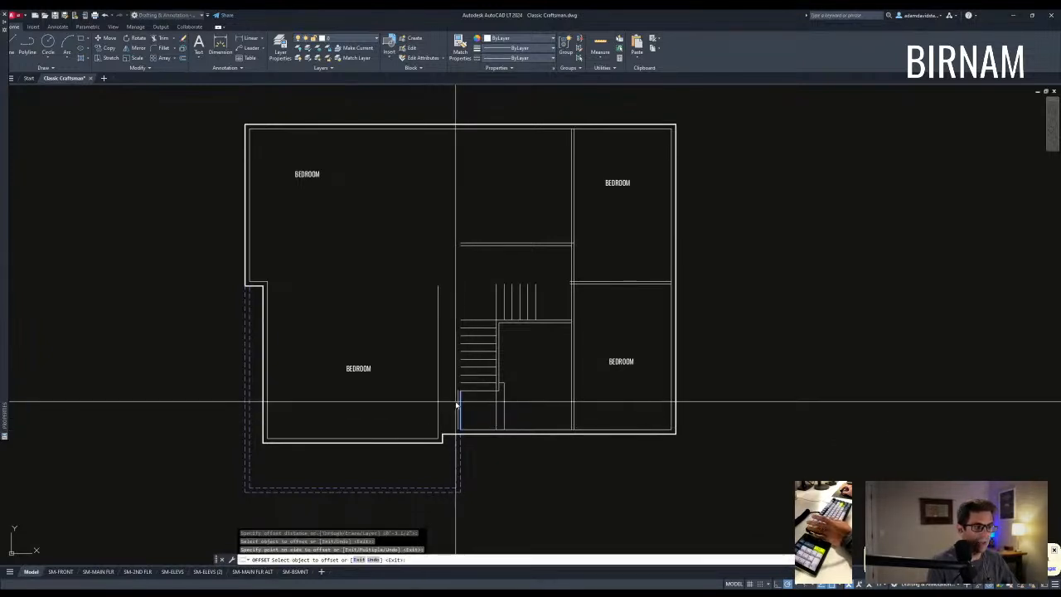
key(Escape)
key(Escape)
middle_drag(460, 421, 449, 383)
text(l)
click(525, 246)
click(474, 247)
key(Escape)
key(Escape)
key(Escape)
scroll(587, 242, up, 2)
text(l)
key(Escape)
click(420, 259)
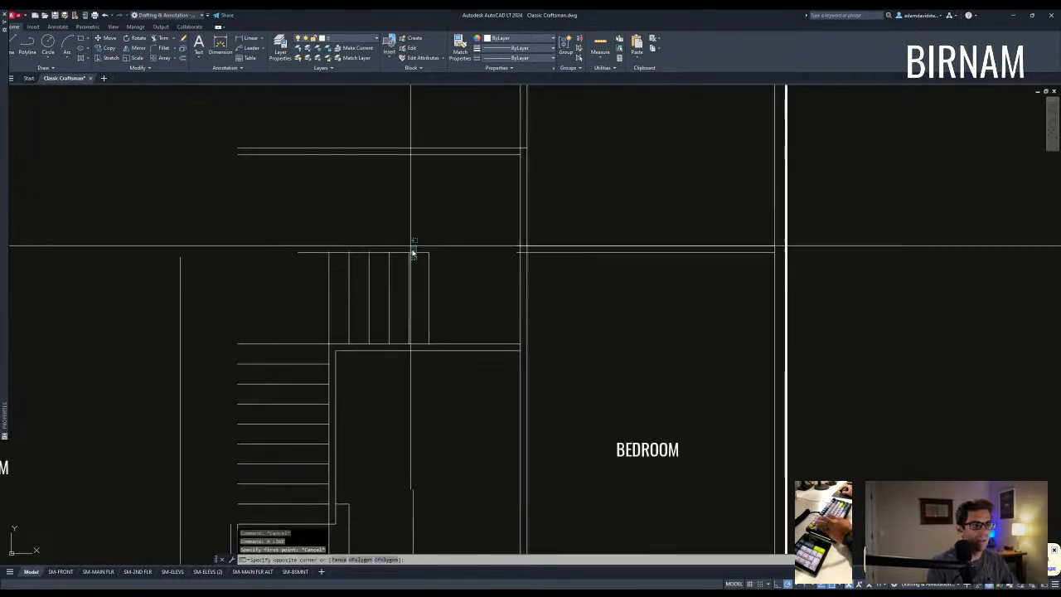
click(412, 246)
text(e corner)
Copy the partition between the two stacked bedrooms horizontally onto the ends of the upper stair flight's treads.
click(626, 226)
click(625, 279)
key(space)
click(622, 230)
click(296, 228)
key(Escape)
key(Escape)
middle_drag(456, 331, 505, 367)
Close the copied wall's end at the last tread of the upper flight and trim the wall lines projecting beyond it.
text(l)
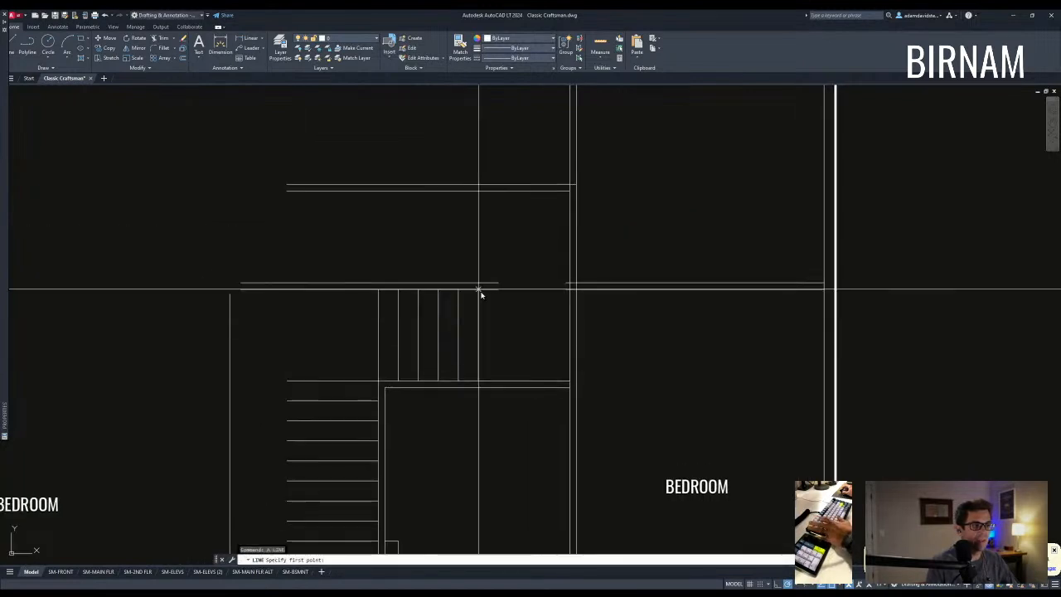
key(Escape)
text(tr)
click(489, 306)
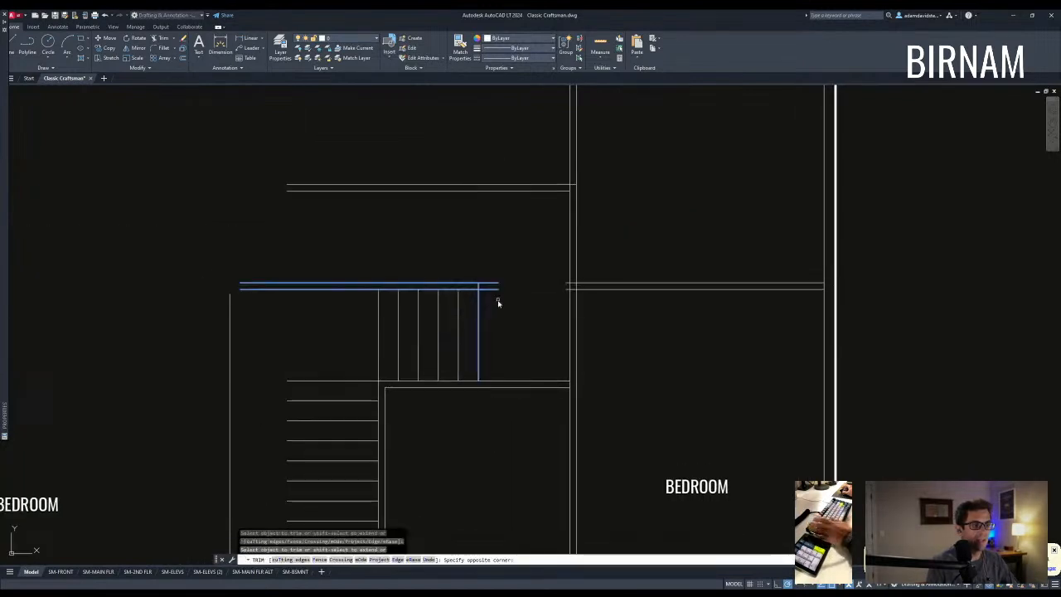
click(489, 299)
click(488, 269)
key(Escape)
scroll(421, 344, down, 5)
middle_drag(336, 335, 419, 314)
middle_drag(469, 450, 476, 429)
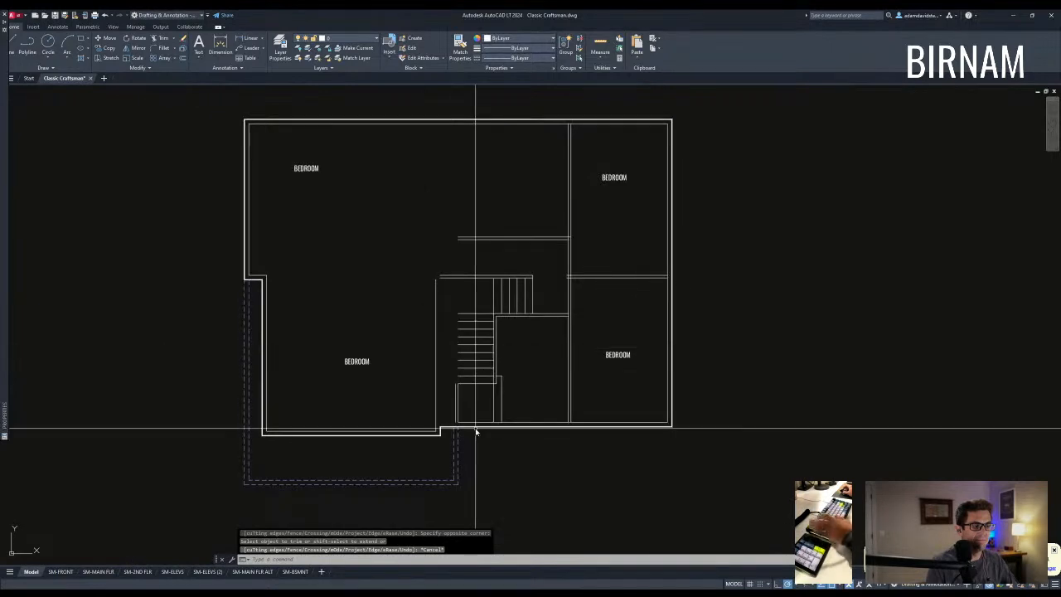
Extend both short wall lines beside the lower stair flight up to the copied horizontal wall.
scroll(452, 263, up, 2)
text(ex)
click(479, 477)
click(449, 469)
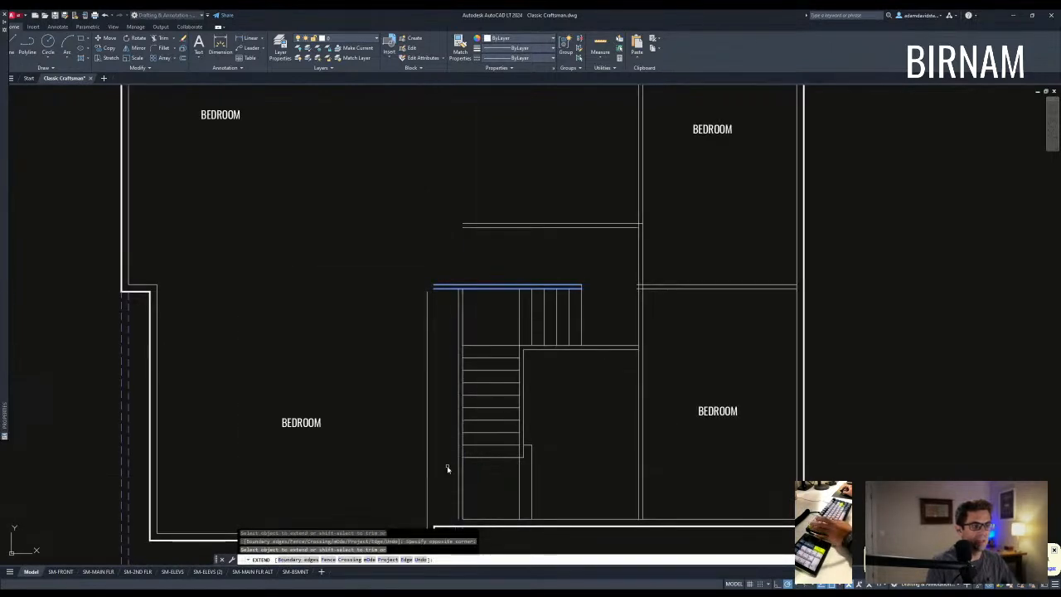
key(Escape)
middle_drag(488, 306, 422, 301)
Fillet the old bedroom wall line with the inner front wall line to form a clean corner at the exterior jog.
text(f)
scroll(466, 346, up, 2)
scroll(437, 364, down, 2)
text(f)
key(Escape)
scroll(409, 418, up, 2)
click(406, 399)
key(Escape)
key(Escape)
text(f)
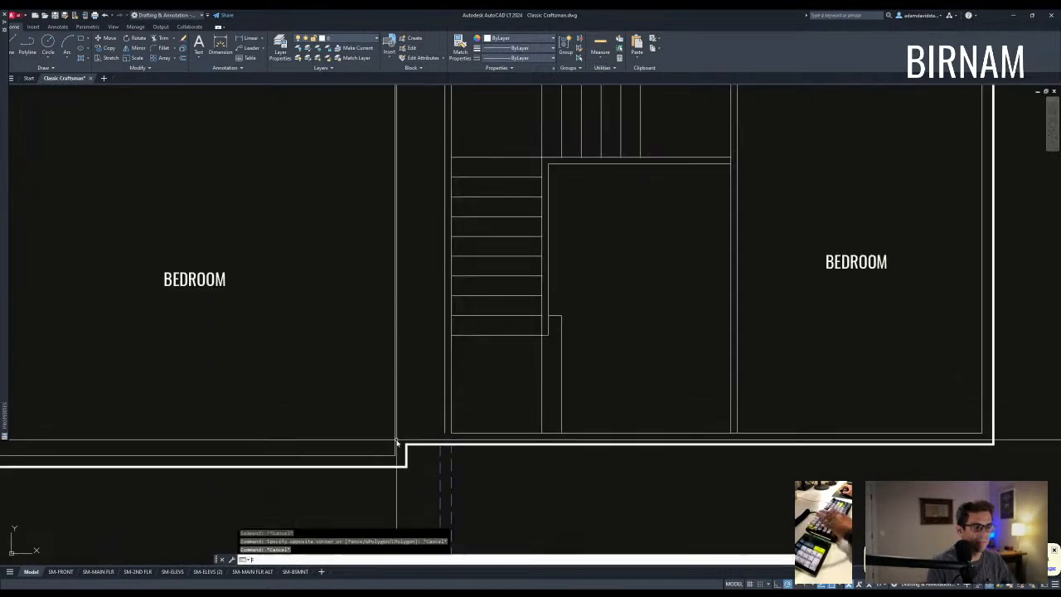
key(Escape)
key(Escape)
key(Escape)
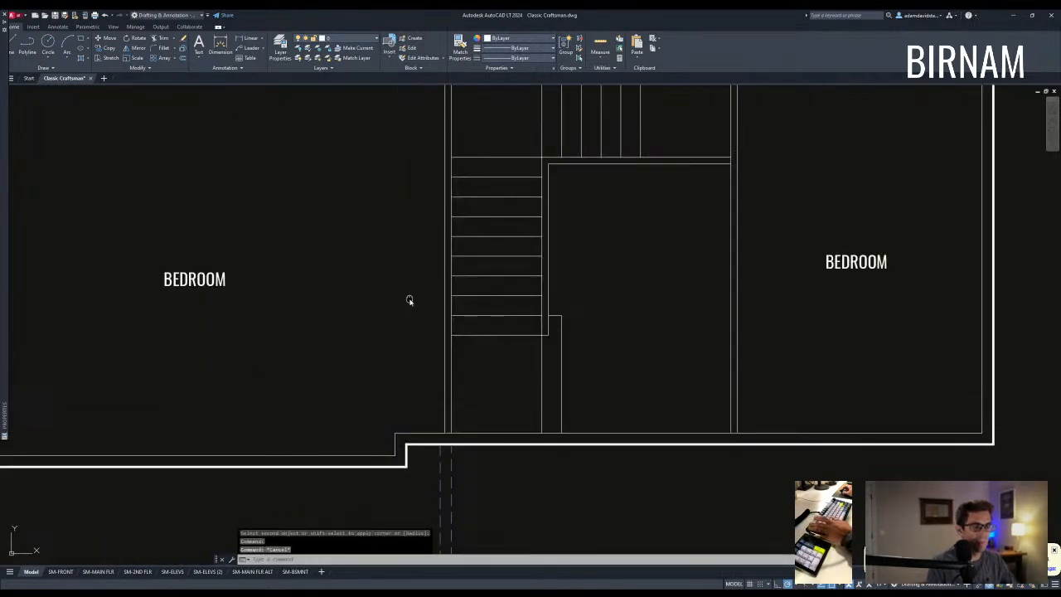
Extend the horizontal stair wall lines across to the far exterior wall, separating the front and rear bedrooms.
scroll(429, 315, down, 3)
text(ex)
key(Return)
click(239, 314)
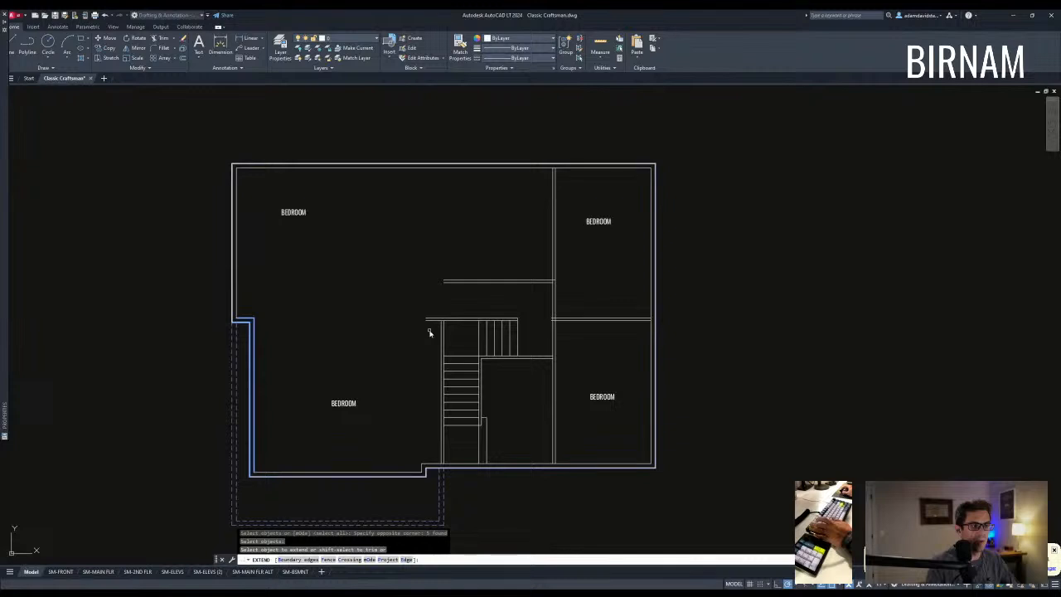
middle_drag(415, 296, 392, 389)
scroll(353, 358, down, 2)
scroll(393, 348, up, 4)
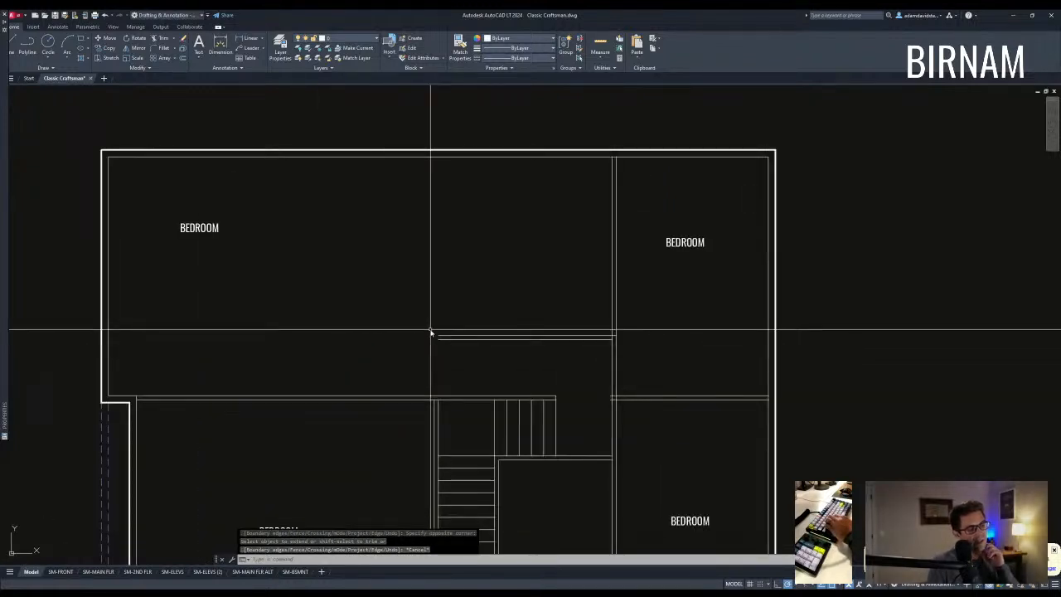
key(Escape)
key(Escape)
Measure the depth of the rear bedroom from the extended partition to the rear exterior wall.
scroll(430, 331, down, 4)
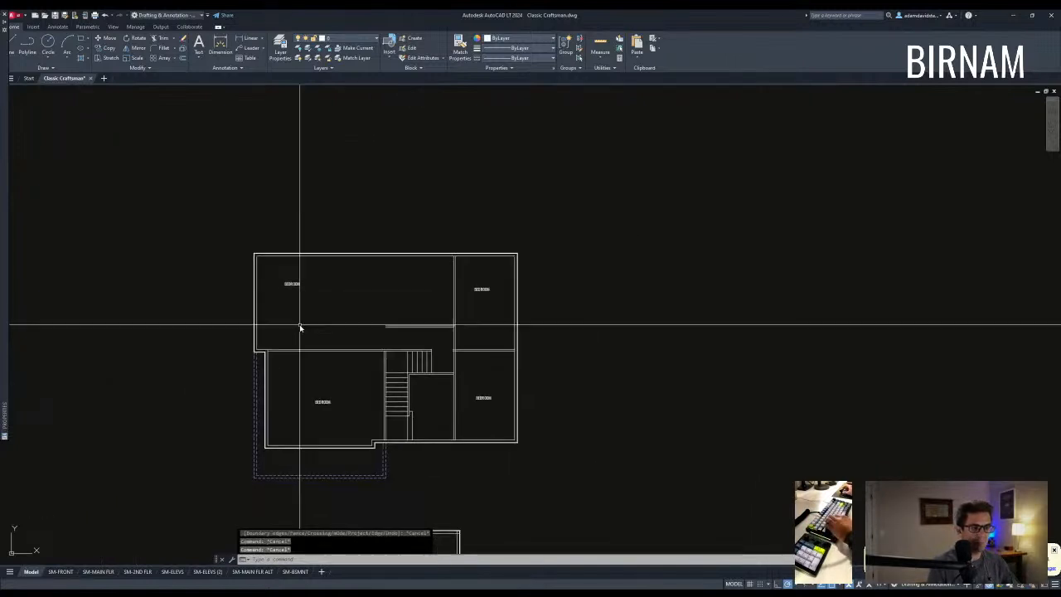
scroll(299, 327, up, 4)
click(223, 332)
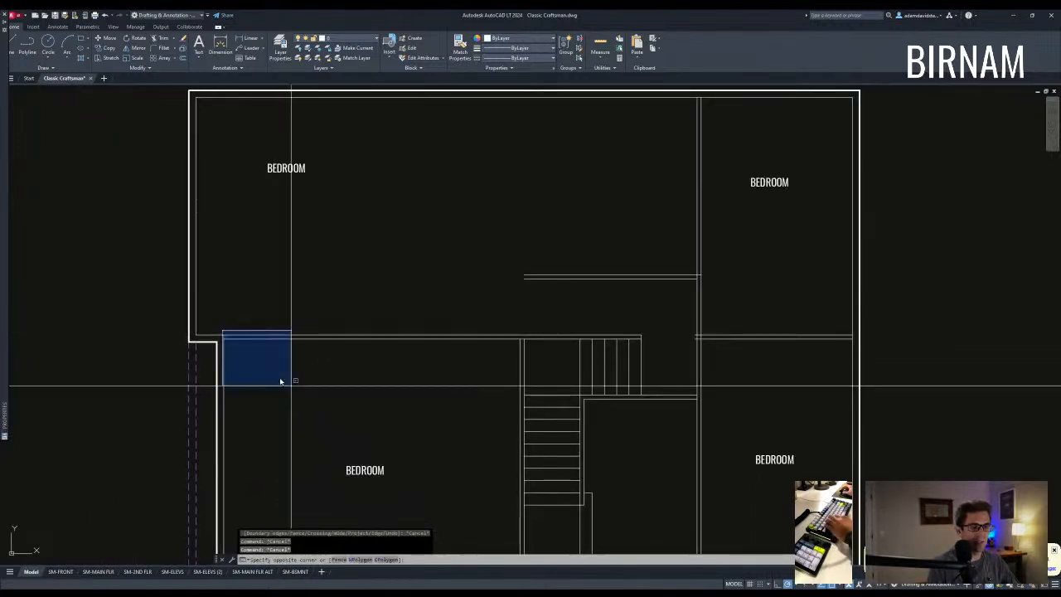
middle_drag(289, 379, 285, 407)
key(Escape)
scroll(393, 422, down, 2)
click(284, 386)
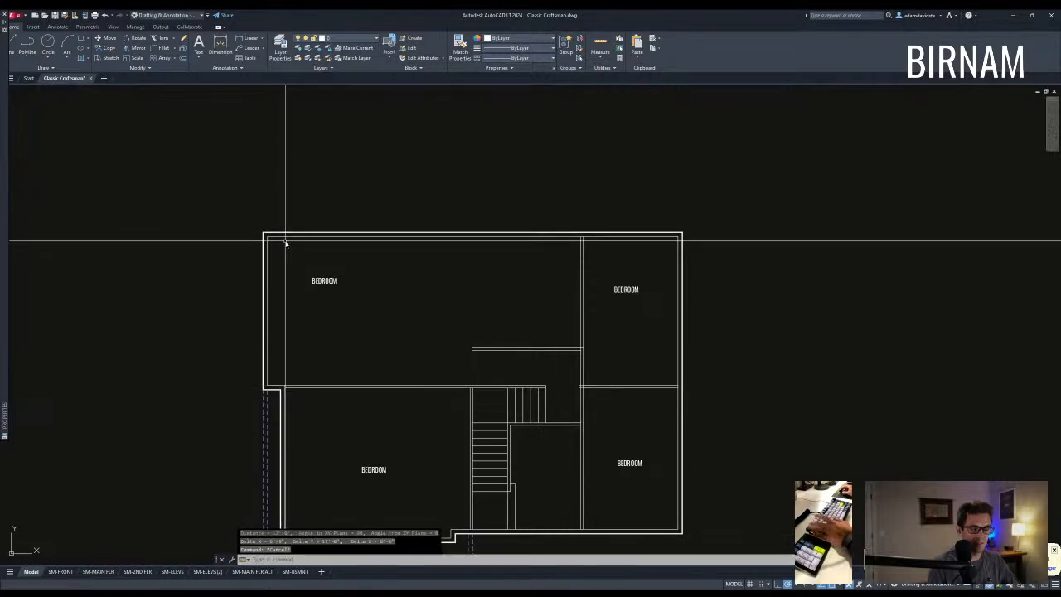
text(F)
key(Escape)
text(FF)
key(space)
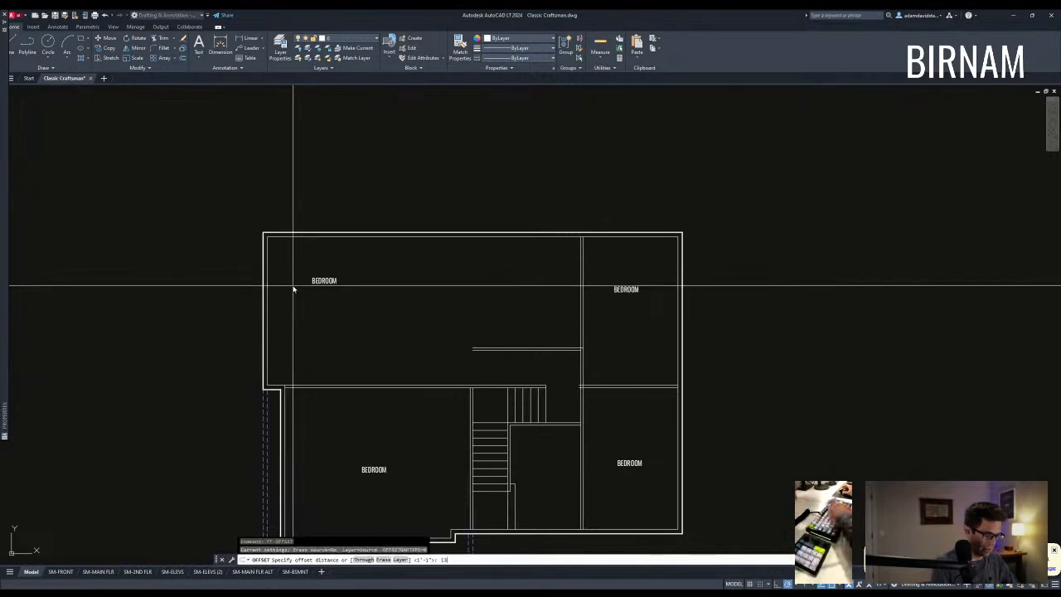
key(Escape)
key(Escape)
Offset the inner side wall line of the large rear bedroom 10 feet into the room.
text(F)
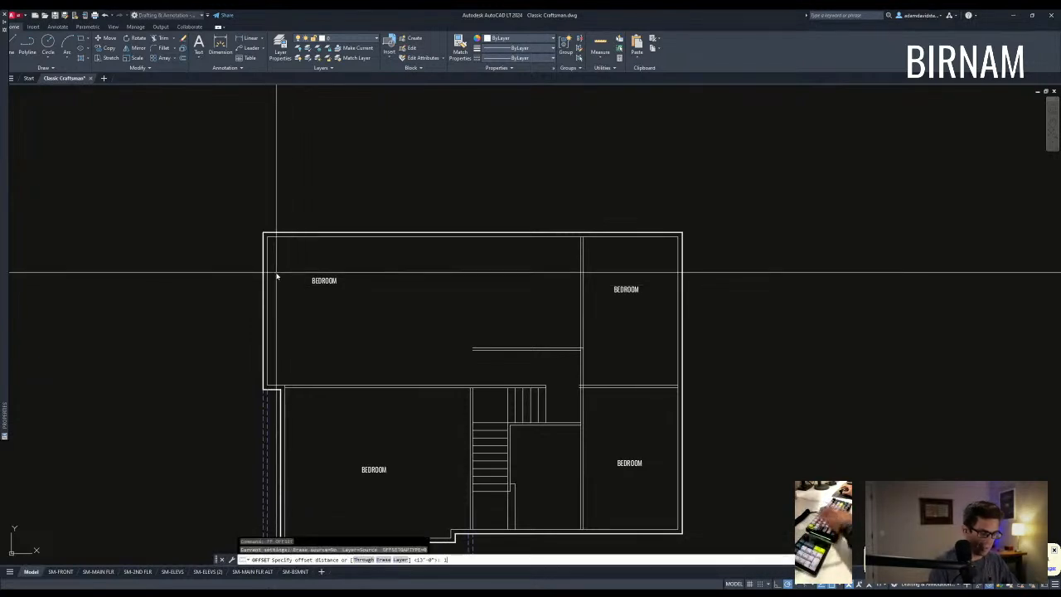
key(space)
click(267, 246)
click(343, 273)
key(Escape)
key(Escape)
Offset the new partition line 3.5 inches toward the room's middle to give the wall its thickness.
text(FF)
key(space)
text(3.5)
key(space)
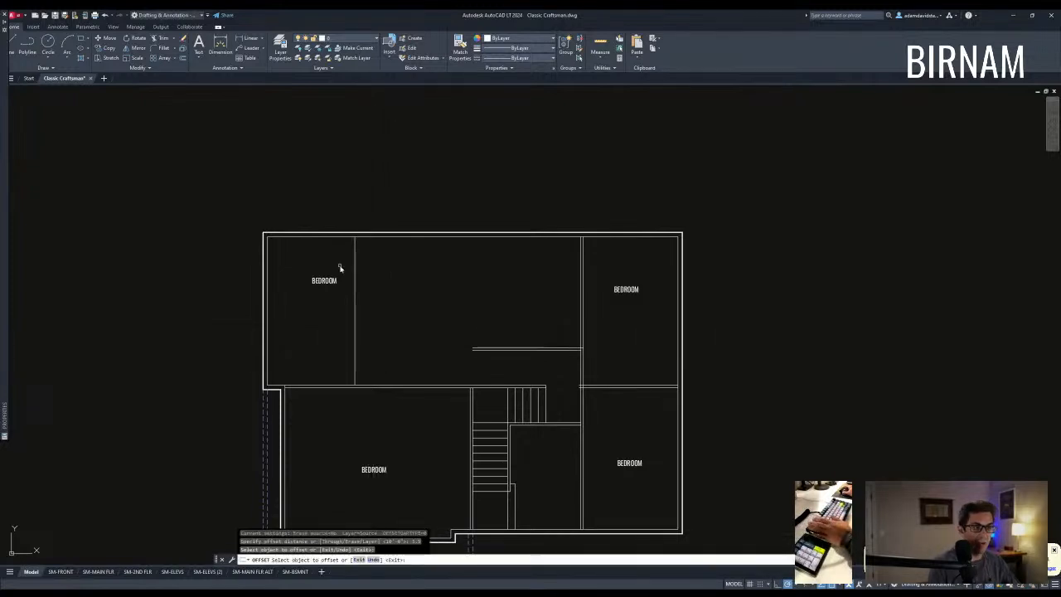
click(355, 270)
click(375, 314)
key(Escape)
key(Escape)
Move the BEDROOM label out of the narrow rear corner room and across the new partition.
click(335, 330)
click(301, 256)
text(M)
click(323, 290)
click(413, 275)
middle_drag(446, 369, 436, 360)
text(FF)
key(space)
key(Escape)
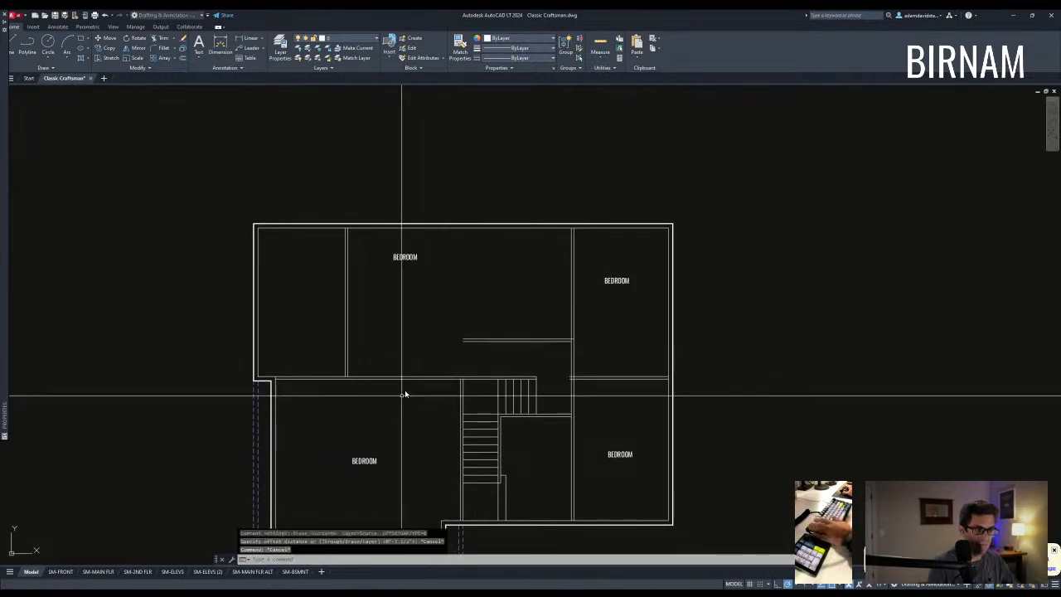
Move both lines of the new partition 3 feet toward the middle of the house to widen the corner bedroom.
key(Escape)
middle_drag(381, 421, 385, 415)
click(370, 330)
click(329, 294)
text(V)
click(403, 313)
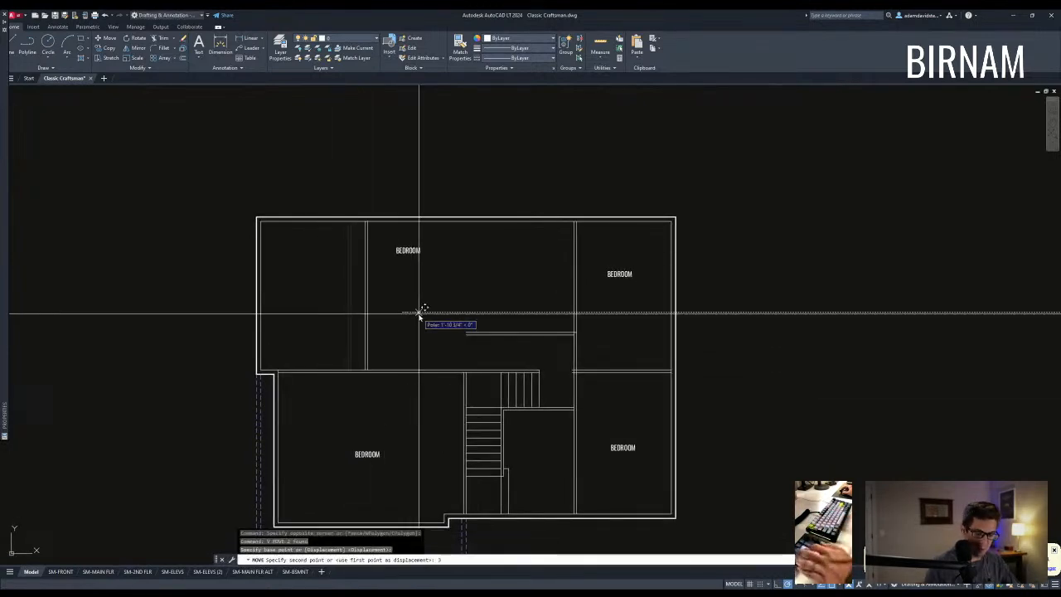
Move the BEDROOM label back into the widened corner room and change its text to PRIMARY BEDROOM.
click(407, 251)
click(426, 268)
text(V)
click(406, 252)
click(317, 286)
key(Escape)
middle_drag(319, 282, 316, 289)
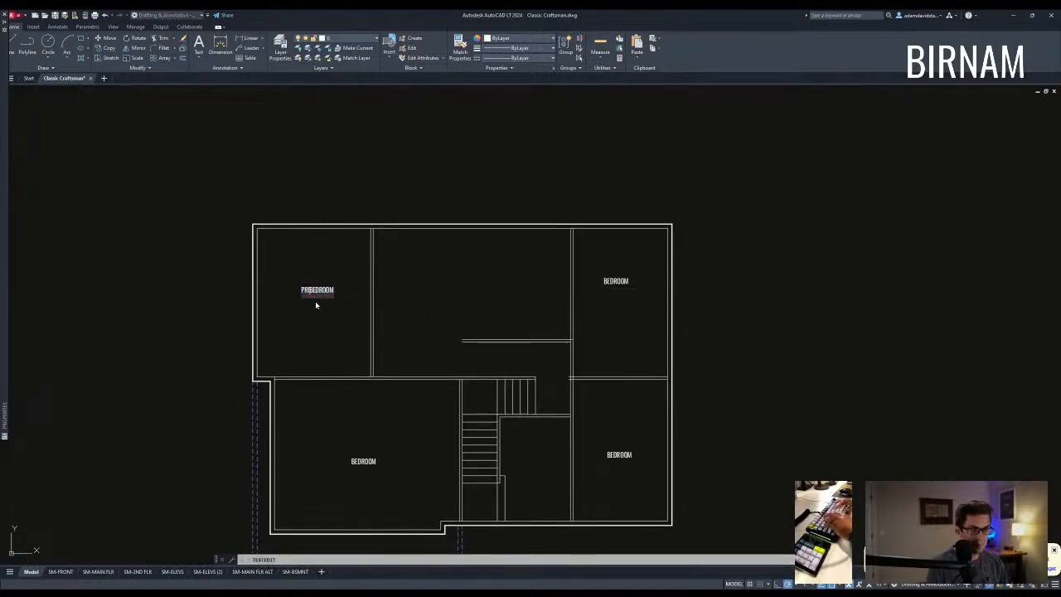
text(Y)
key(Return)
Extend the two hallway wall lines above the stairs to the primary bedroom partition.
text(EX)
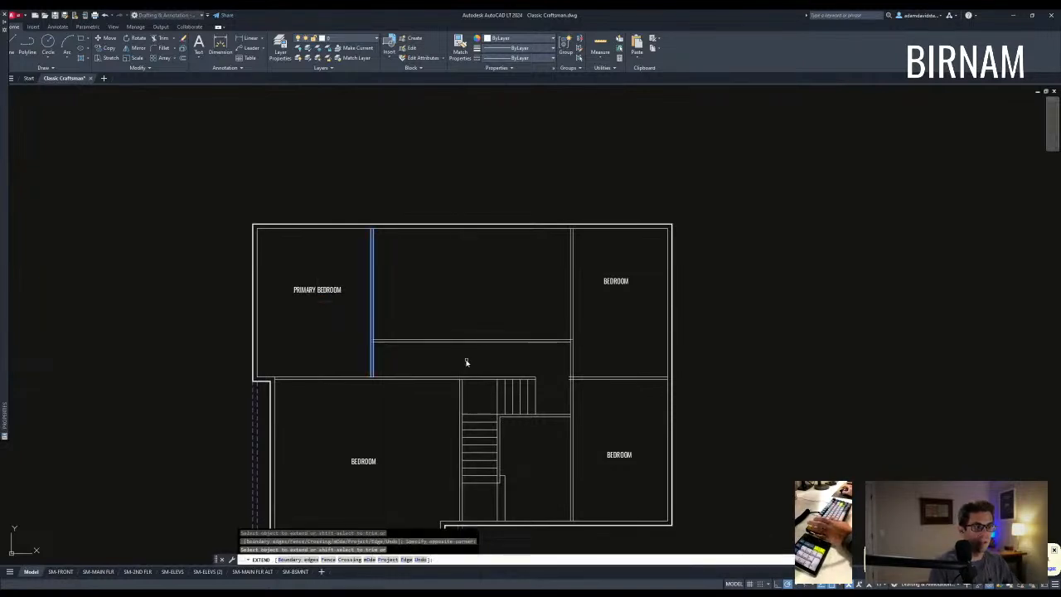
key(Escape)
scroll(547, 365, down, 2)
scroll(520, 384, up, 4)
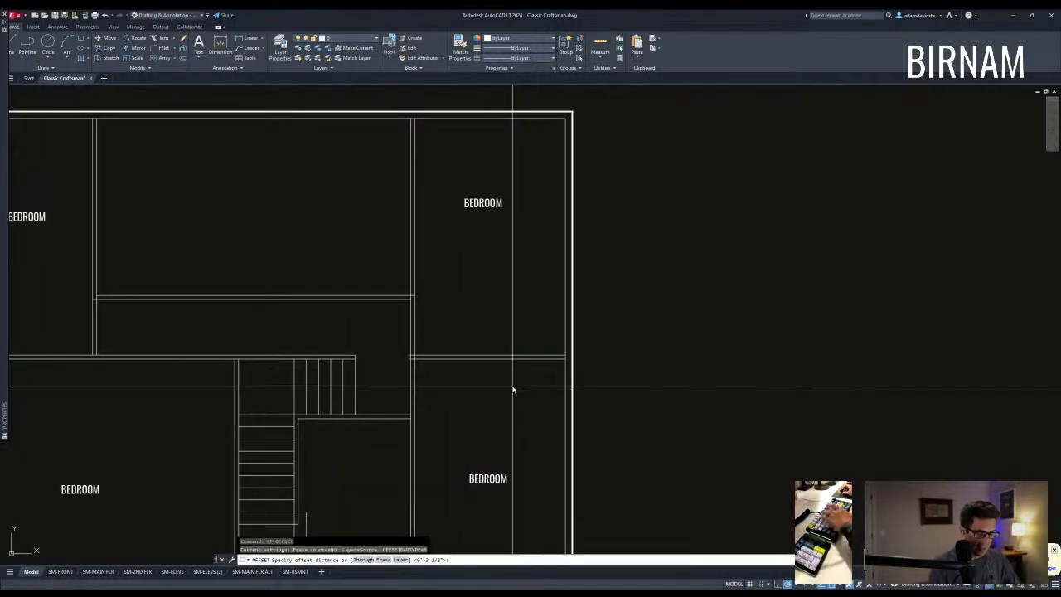
Offset the rear bedroom's partition line 5'-6" for a hall bath wall and trim it at the hallway wall.
key(Escape)
text(TR)
click(331, 304)
click(301, 271)
key(Escape)
scroll(333, 330, down, 5)
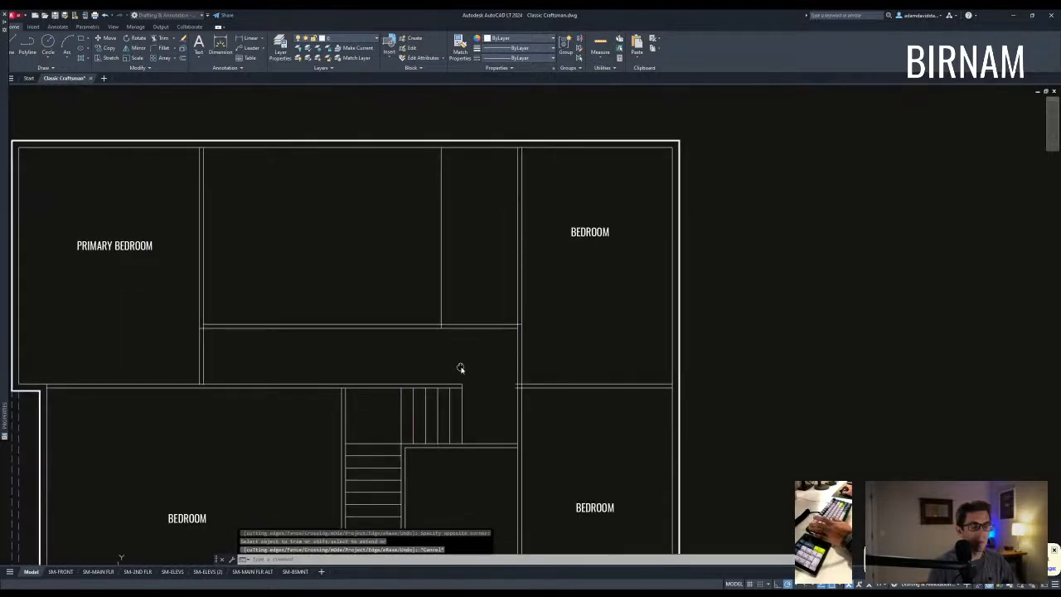
Copy the rear BEDROOM label into the narrow room beside it and change the copy's text to HALL BATH.
click(544, 291)
text(CO)
scroll(545, 286, up, 3)
click(580, 277)
click(478, 281)
key(Escape)
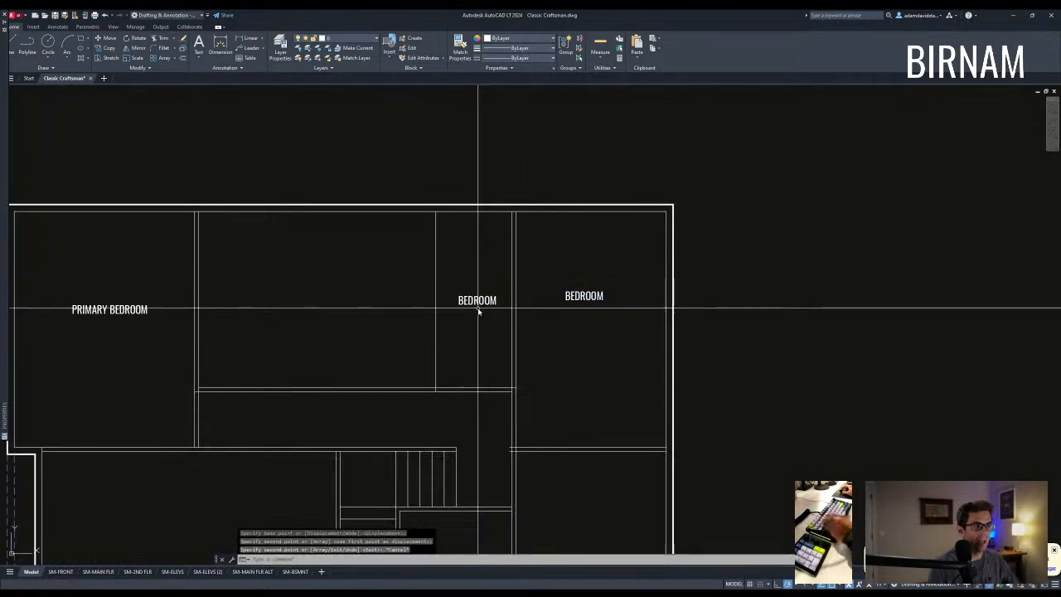
click(475, 301)
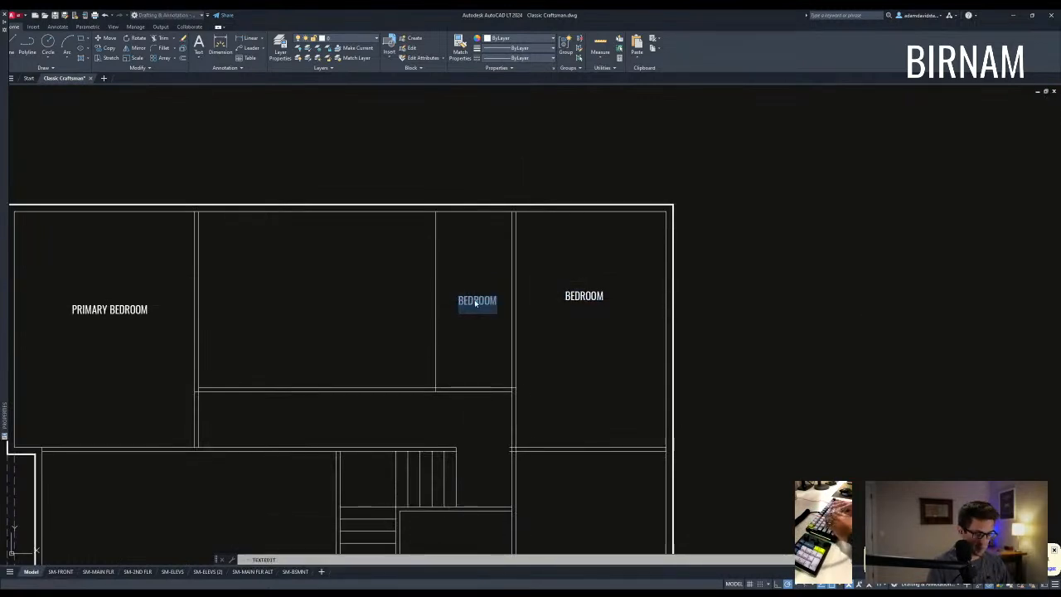
key(Escape)
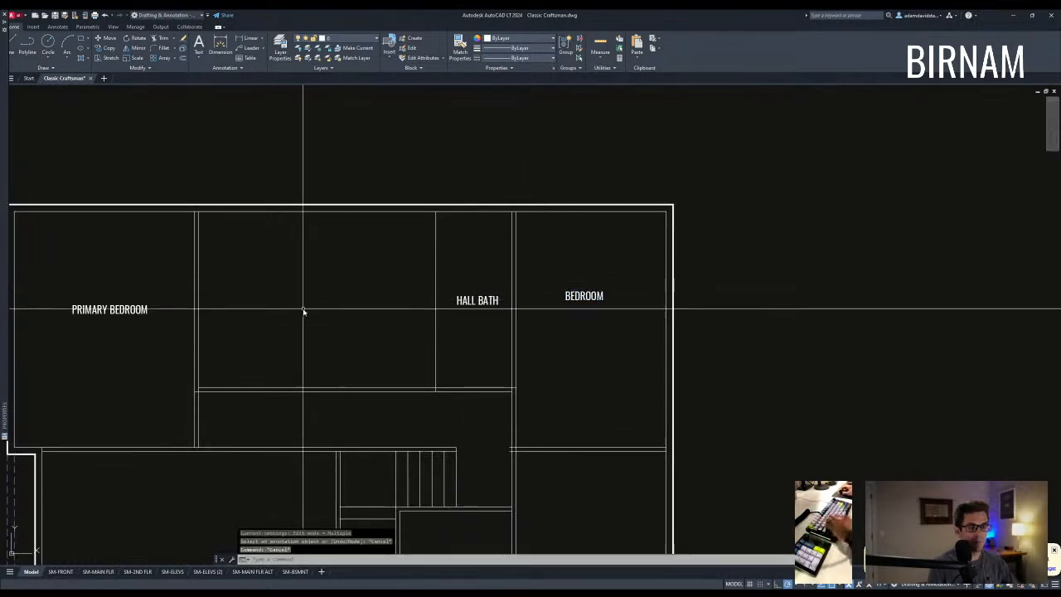
Offset the large front bedroom's rear wall line 25 inches into the room and extend the primary bedroom partition to it.
scroll(348, 286, down, 2)
scroll(303, 372, up, 2)
text(O)
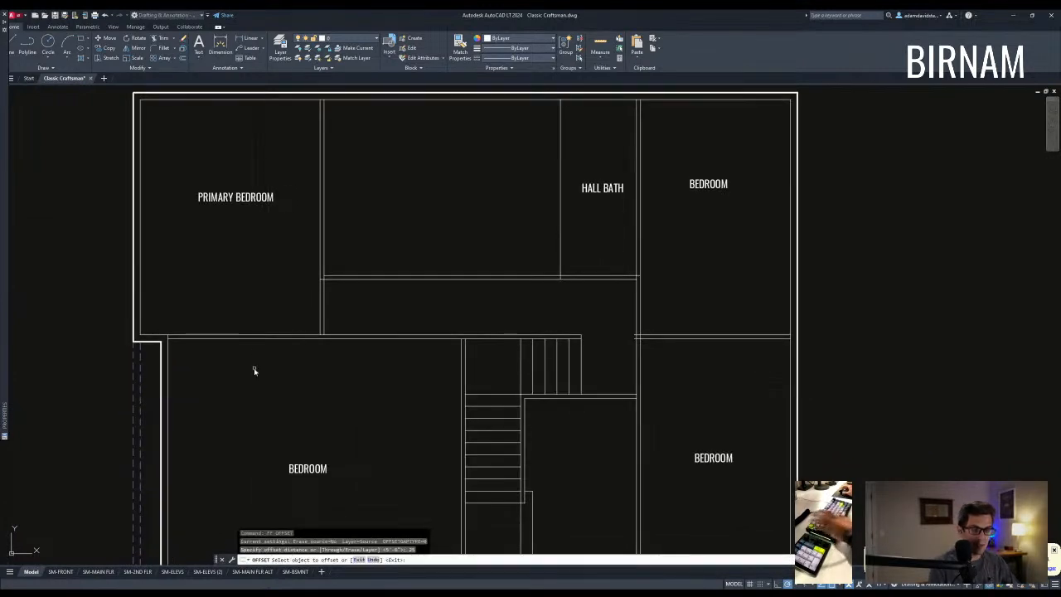
click(257, 361)
key(Escape)
key(Escape)
scroll(369, 373, down, 1)
scroll(359, 354, up, 1)
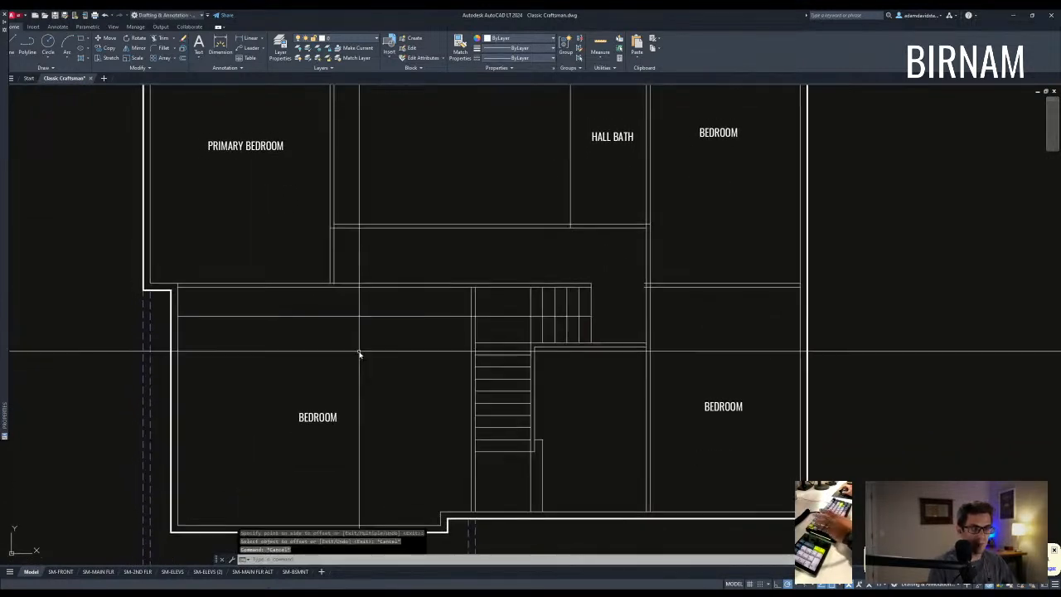
text(EX)
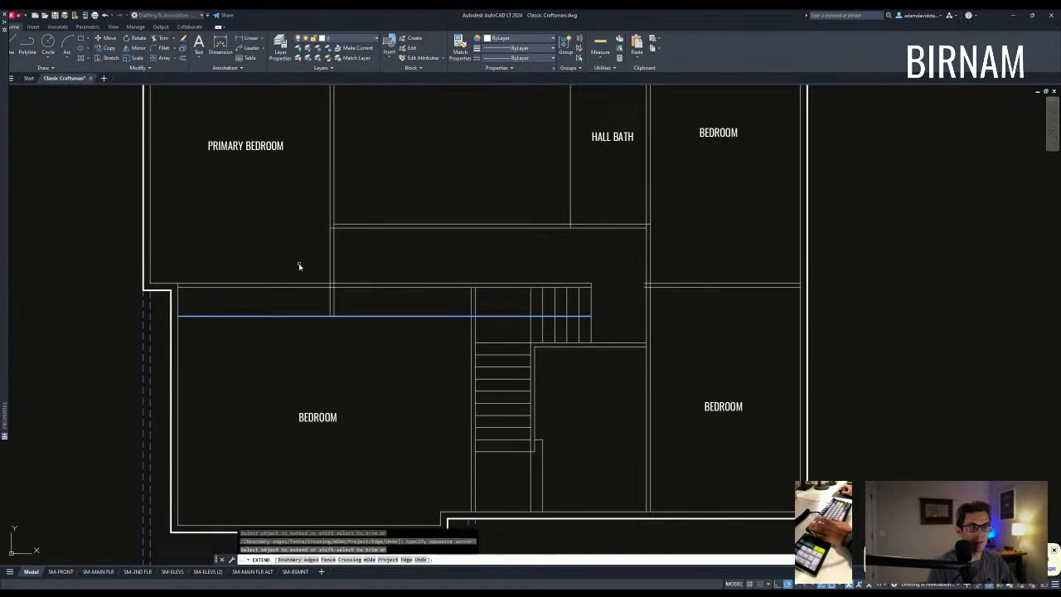
key(Escape)
Offset the closet's front line 3 1/2 inches and fillet the closet lines with the extended partition into a clean corner.
scroll(299, 266, up, 1)
scroll(358, 371, down, 1)
text(o)
key(space)
click(327, 357)
click(324, 419)
key(Escape)
scroll(374, 336, down, 2)
text(f)
click(367, 310)
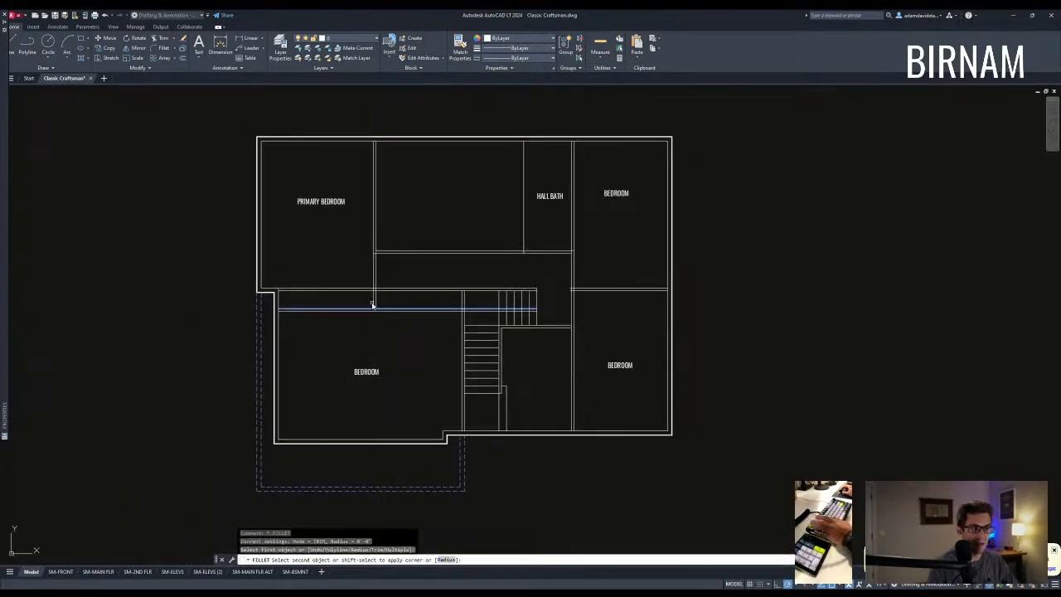
key(Escape)
Compare the upper floor layout with the main floor plan below it.
scroll(442, 280, down, 2)
scroll(435, 197, down, 2)
scroll(444, 450, up, 2)
middle_drag(451, 423, 438, 335)
middle_drag(430, 183, 417, 326)
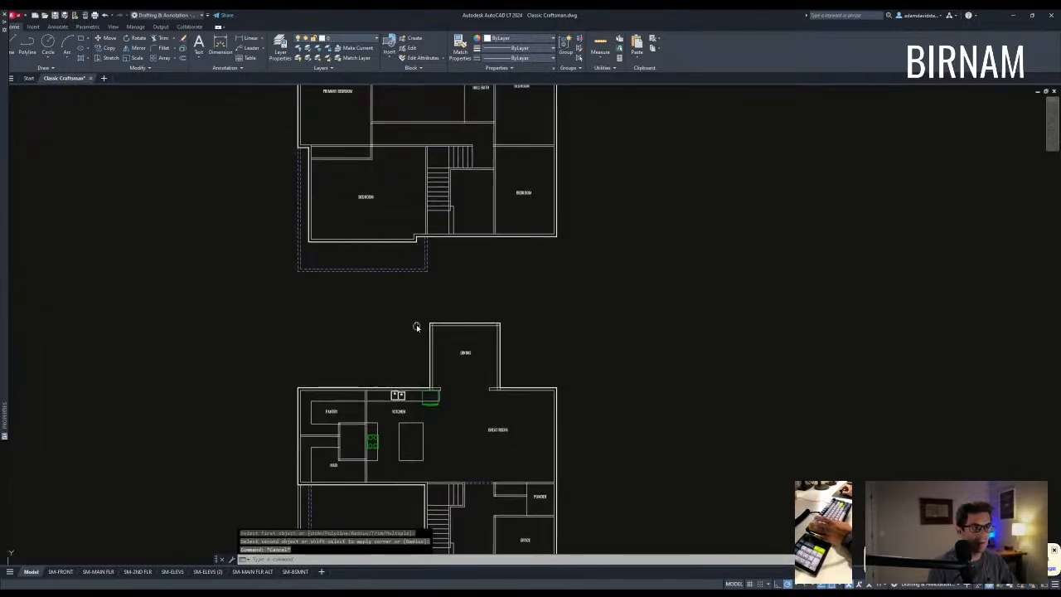
scroll(418, 264, down, 4)
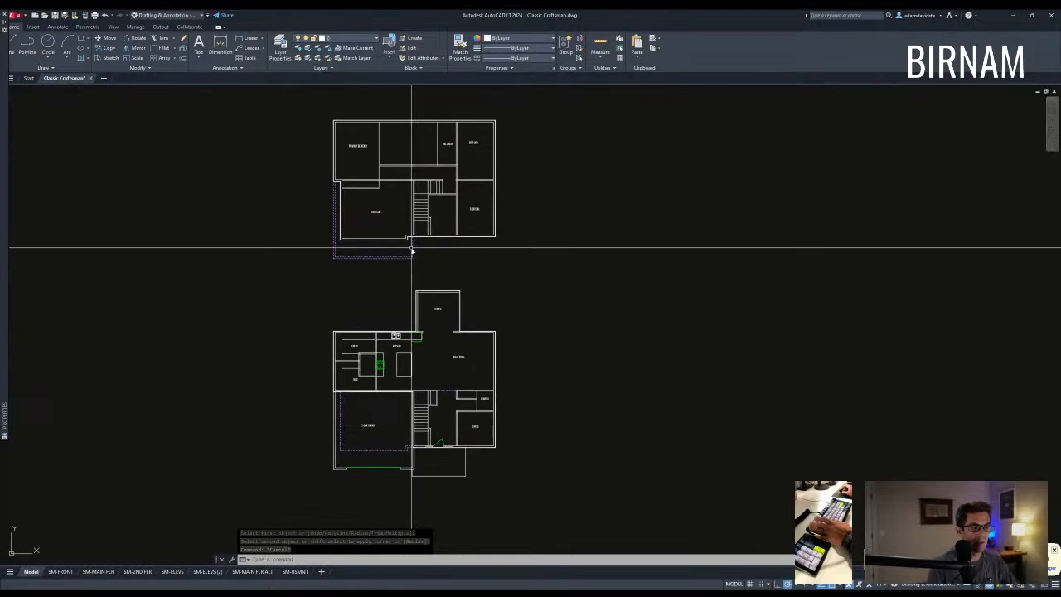
scroll(398, 196, up, 3)
middle_drag(397, 196, 405, 272)
scroll(398, 268, down, 4)
scroll(406, 431, up, 2)
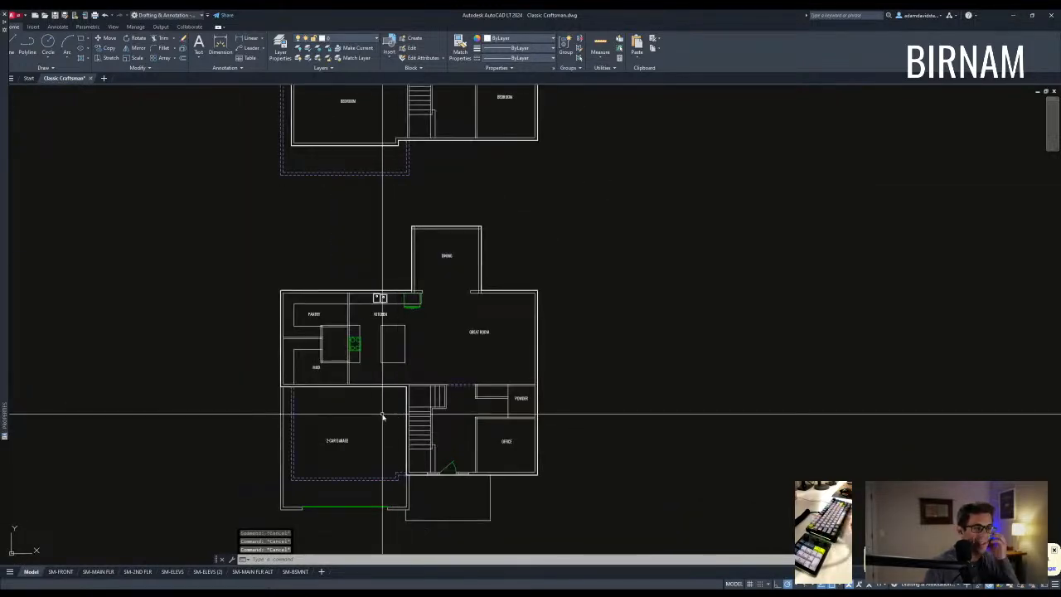
scroll(383, 417, down, 3)
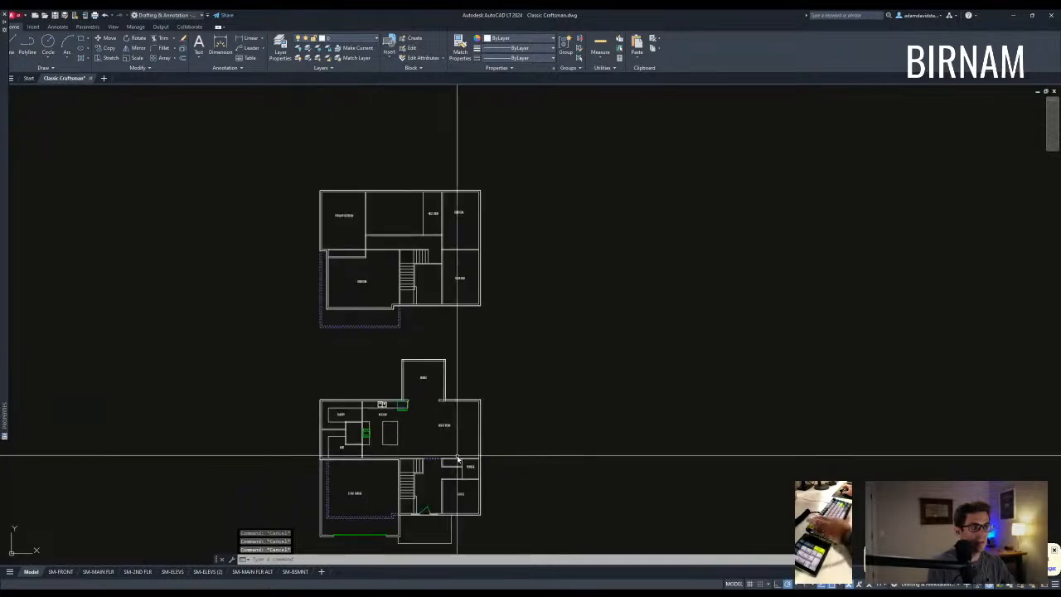
Offset the main floor closet's side wall line toward the powder room and add a parallel line to form a chase wall.
scroll(458, 461, up, 7)
text(o)
key(Return)
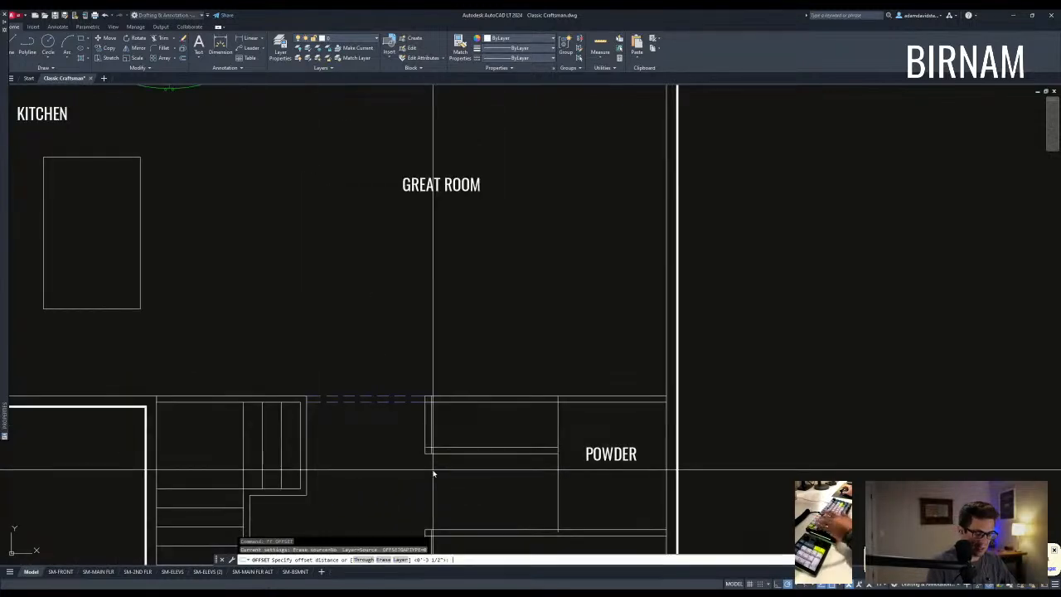
text(3)
key(Return)
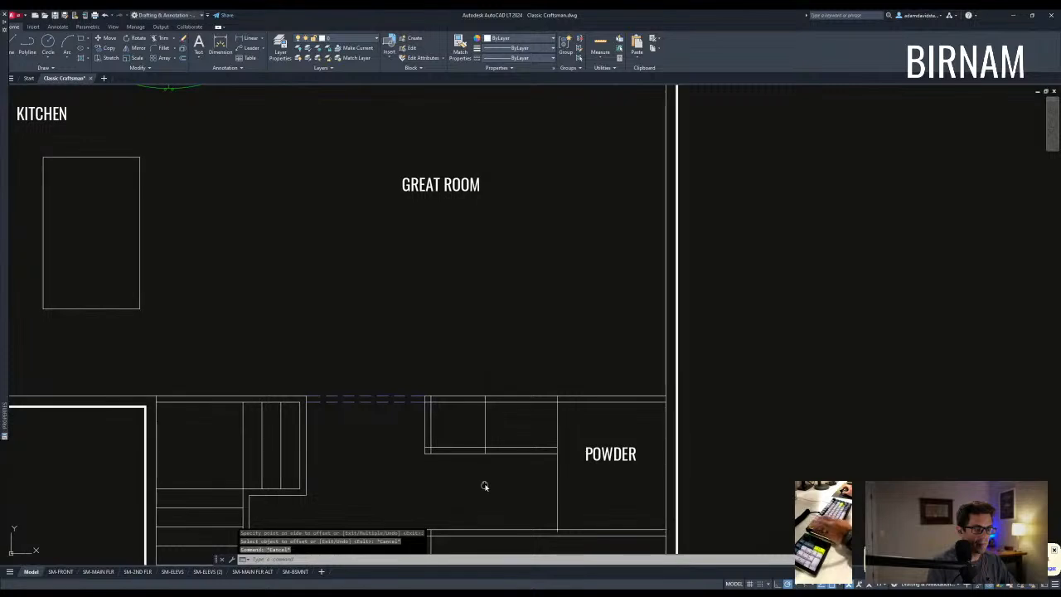
middle_drag(483, 486, 459, 457)
click(457, 398)
key(Escape)
Draw two crossing diagonal lines between the corners of the new chase beside the powder room closet.
text(l)
key(Return)
click(461, 423)
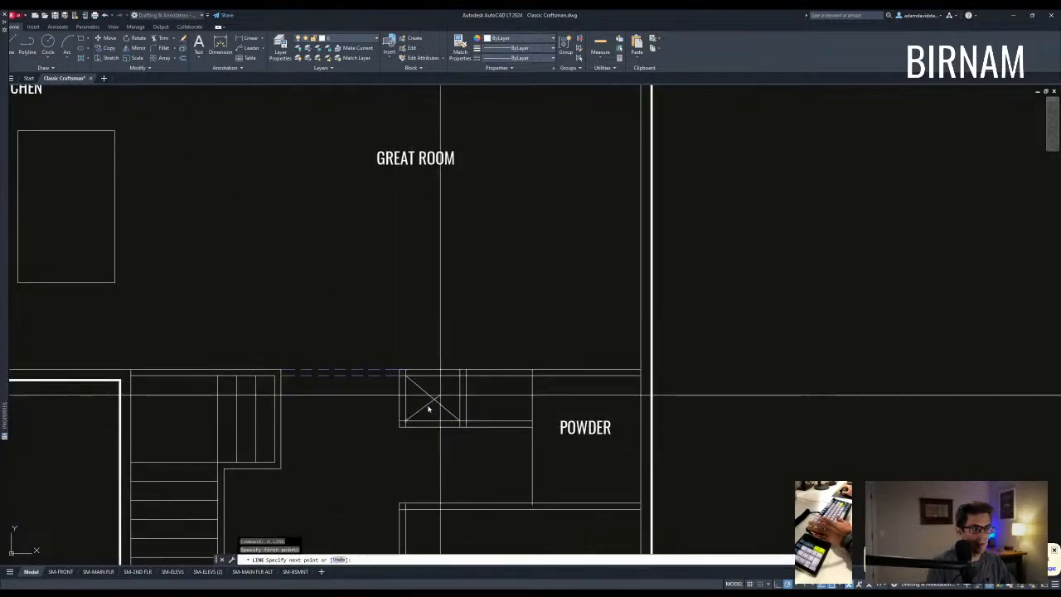
key(Escape)
Copy the chase's crossed diagonals from the main floor to the matching spot in the upper floor's front side bedroom.
scroll(407, 438, down, 5)
scroll(410, 407, up, 5)
click(405, 421)
click(385, 395)
scroll(365, 518, down, 4)
text(co)
key(space)
click(462, 313)
scroll(462, 312, down, 2)
middle_drag(475, 107, 440, 367)
click(428, 263)
key(Escape)
Draw lines around the open sides of the copied diagonals to enclose the upper floor chase.
text(l)
key(space)
scroll(428, 264, up, 5)
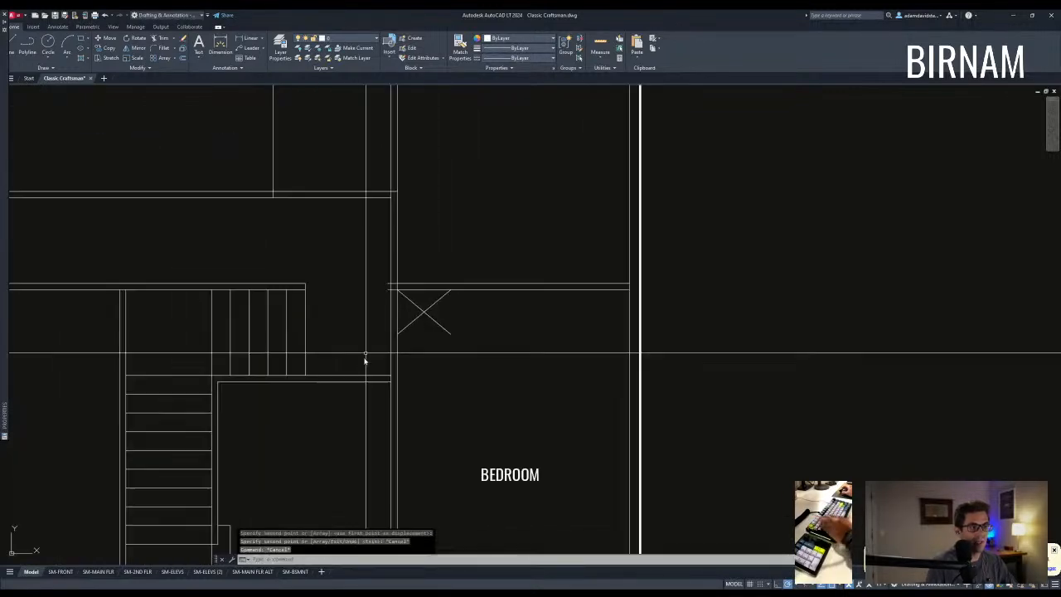
scroll(367, 360, down, 2)
click(414, 362)
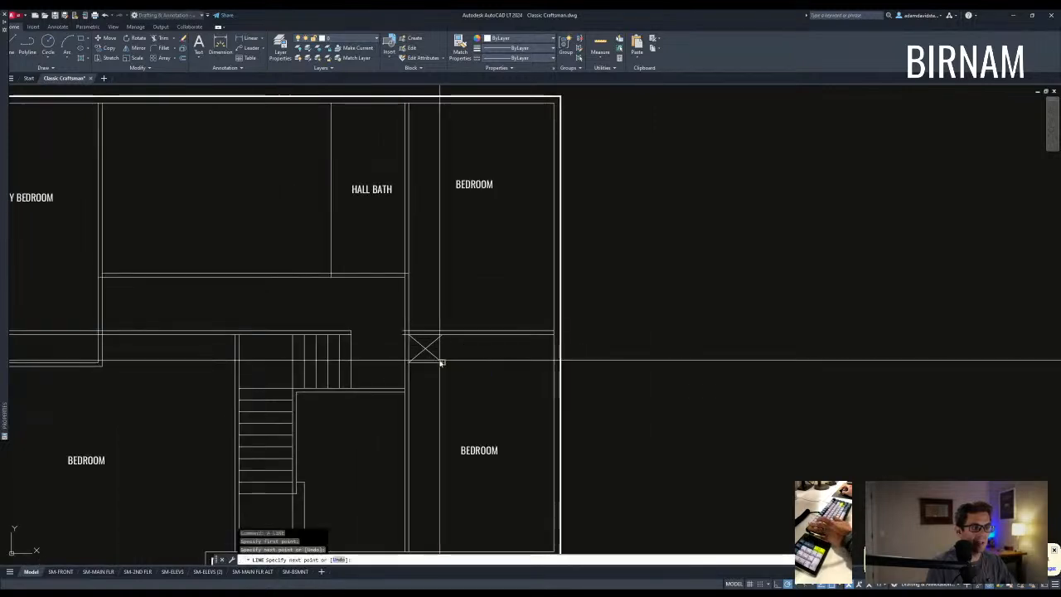
key(Escape)
key(Escape)
Examine the main floor's powder room and chase area and the strip across the back of the stairs.
scroll(438, 327, down, 5)
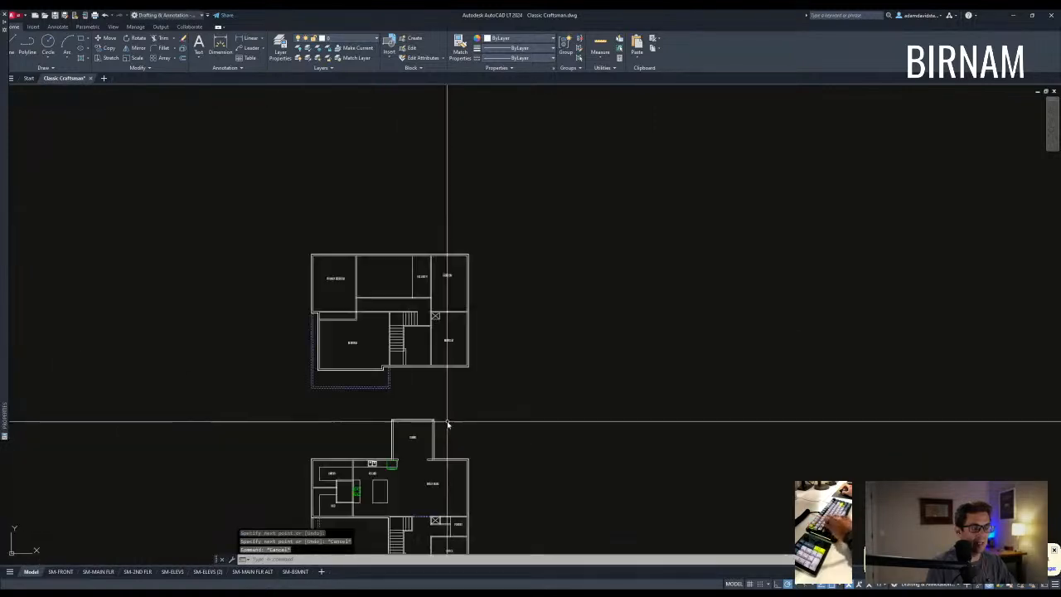
scroll(443, 338, up, 4)
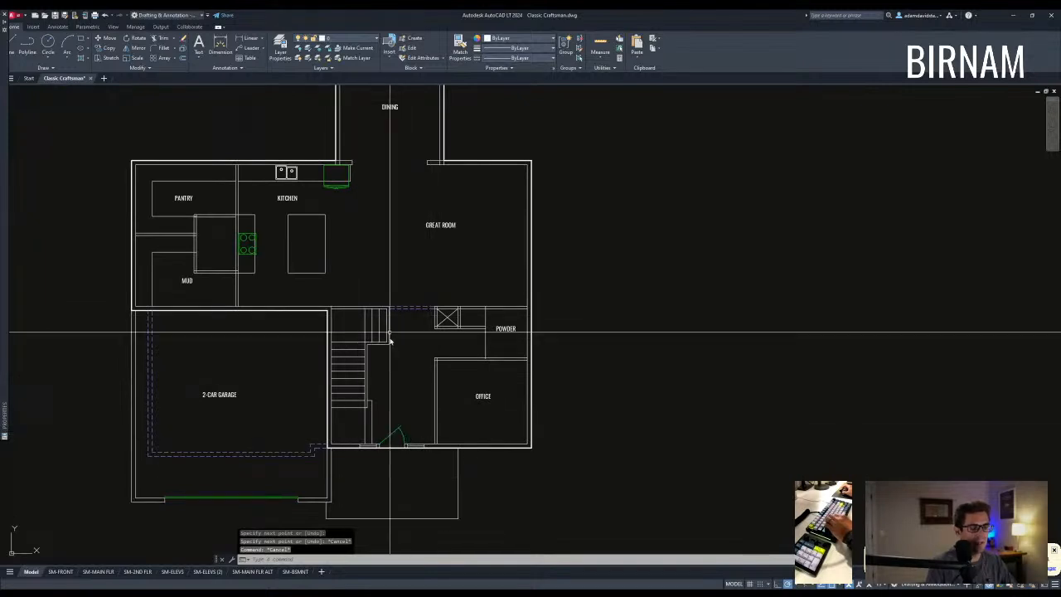
click(428, 355)
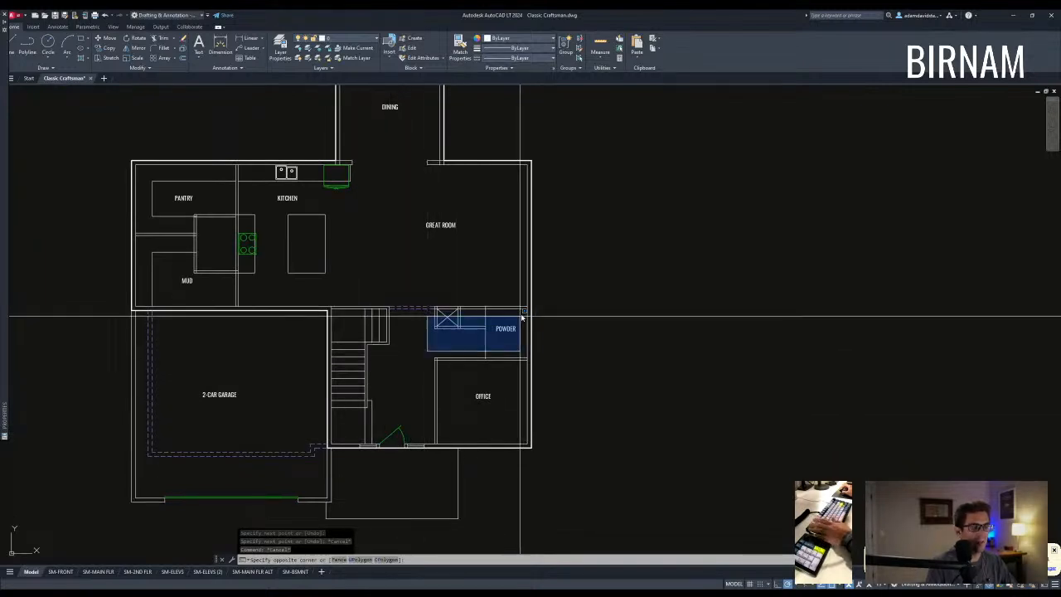
key(Escape)
middle_drag(316, 267, 304, 317)
click(109, 315)
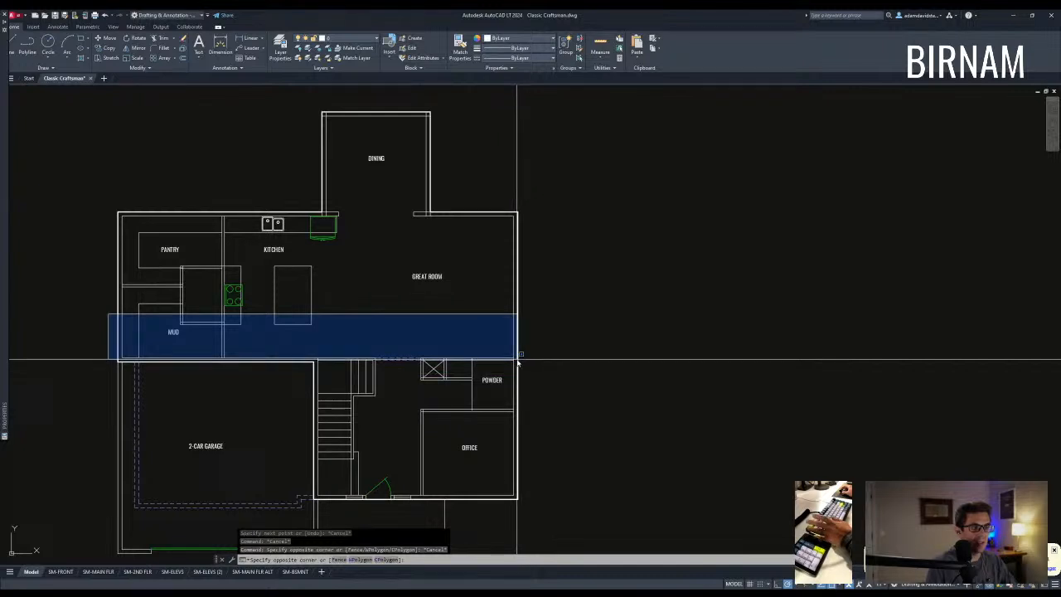
key(Escape)
key(Escape)
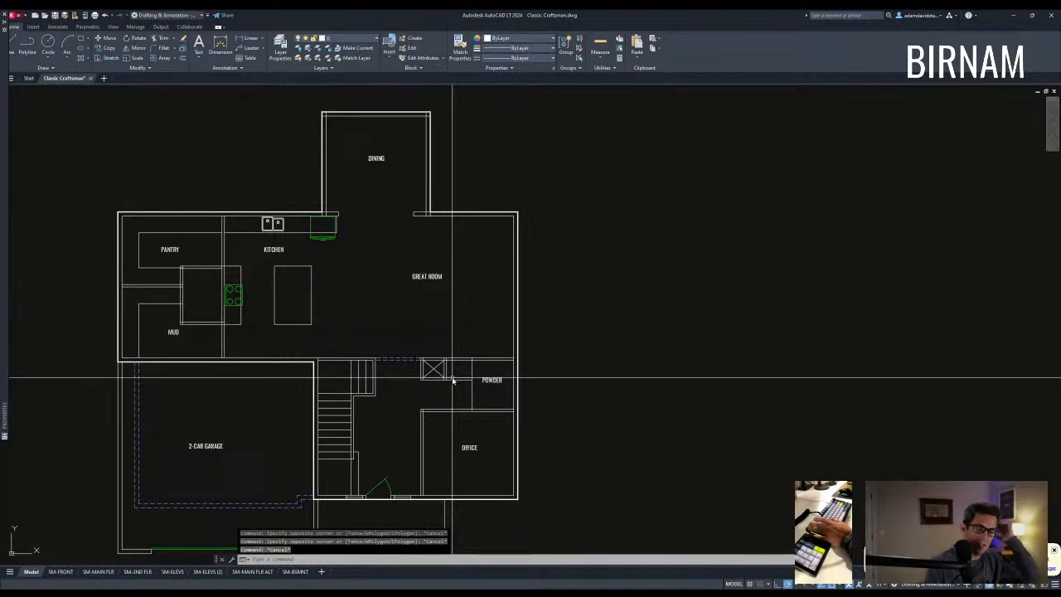
Examine the main floor's great room, kitchen and dining areas in relation to the new chase.
scroll(421, 336, up, 1)
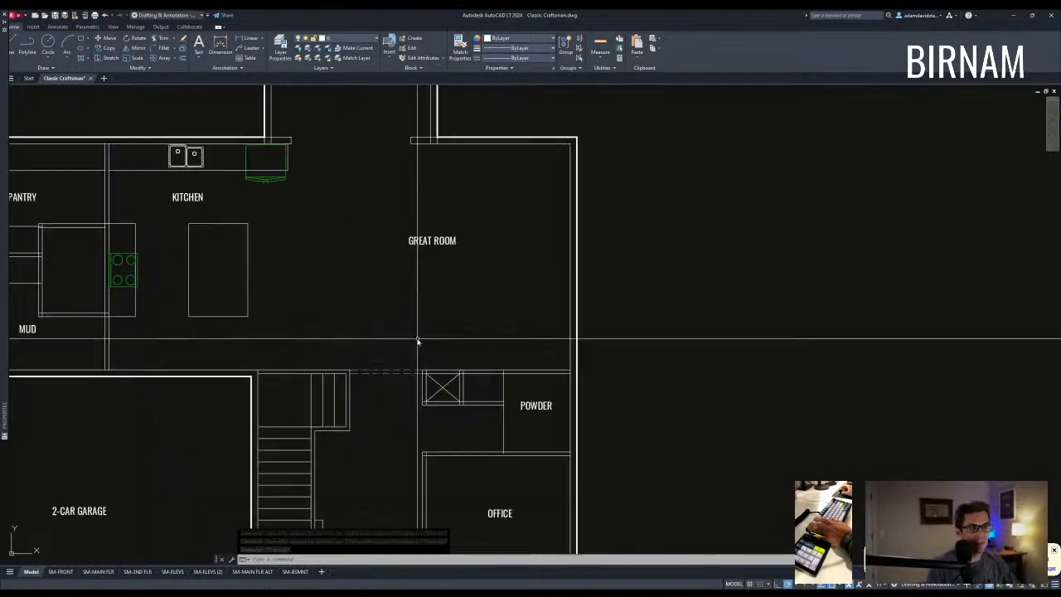
click(422, 321)
middle_drag(539, 375, 523, 450)
key(Escape)
key(Escape)
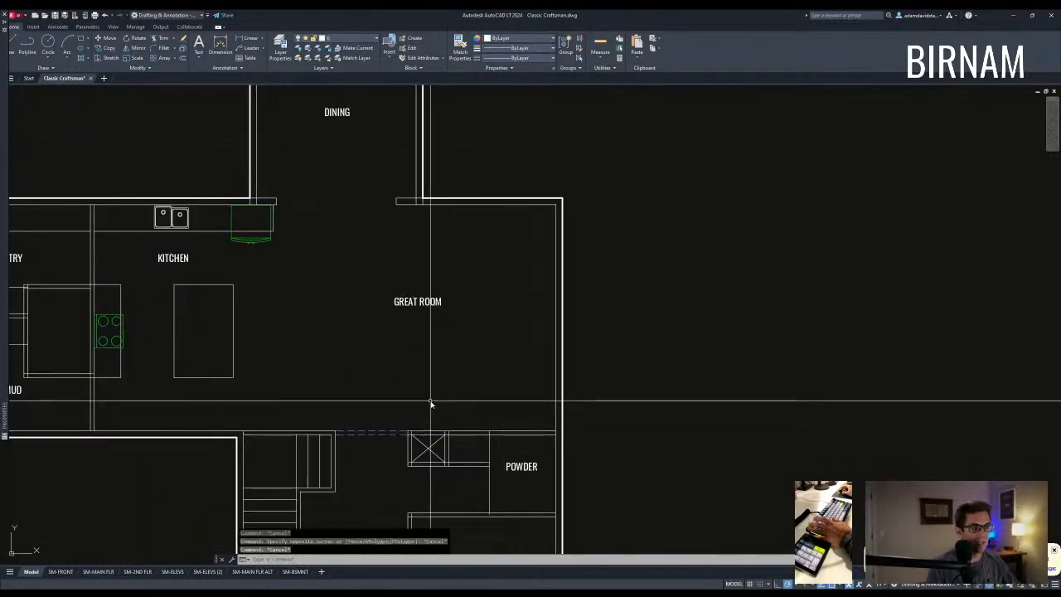
click(411, 426)
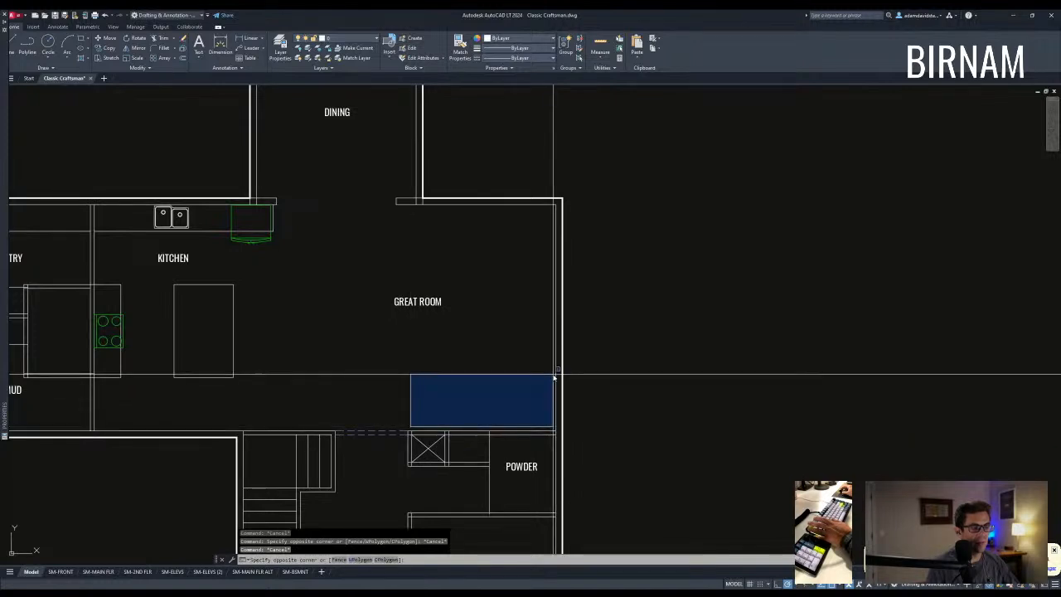
scroll(433, 384, down, 3)
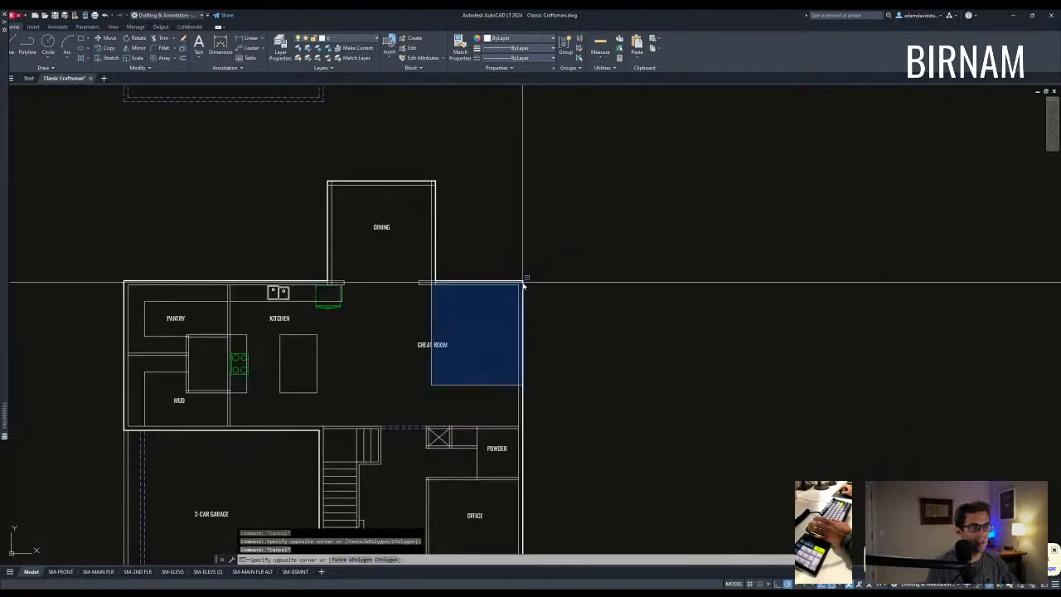
key(Escape)
click(224, 431)
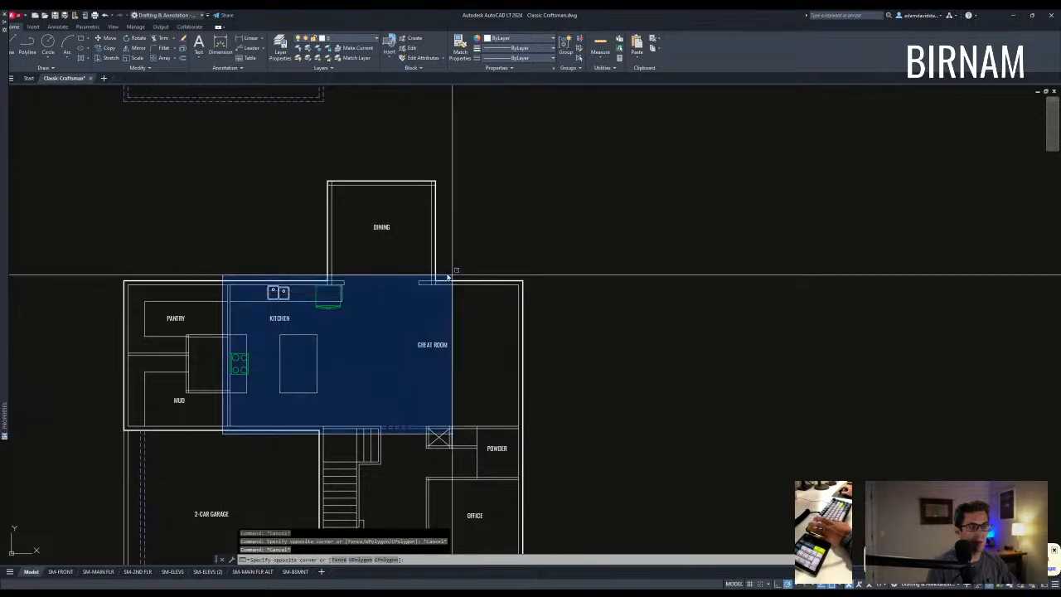
key(Escape)
click(313, 176)
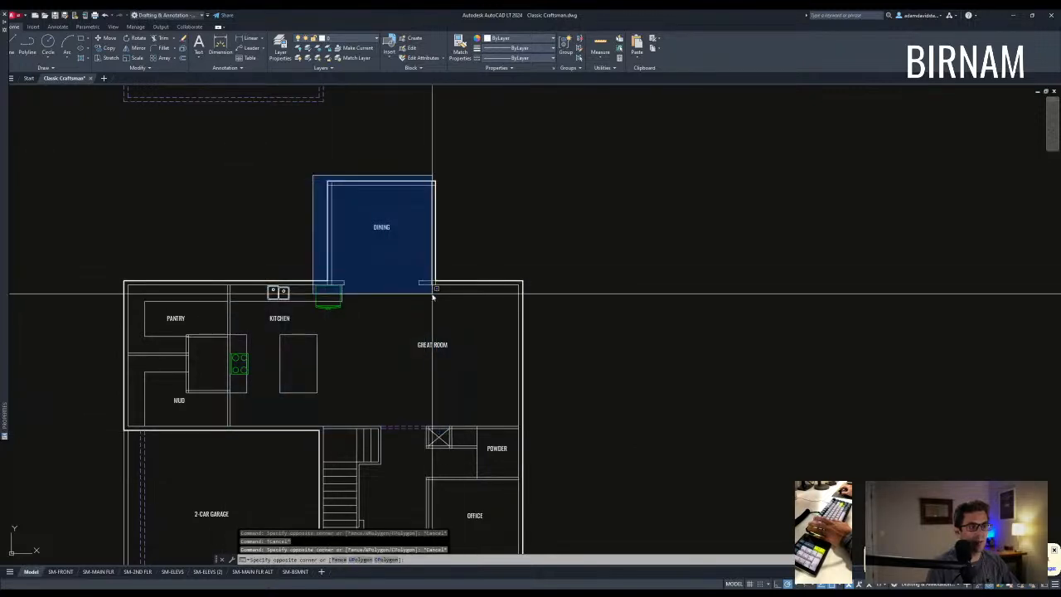
key(Escape)
key(Escape)
Review the chase position and bedroom layout on the upper floor plan.
middle_drag(436, 291, 540, 438)
scroll(439, 340, down, 2)
key(Escape)
scroll(539, 156, up, 2)
middle_drag(539, 156, 527, 213)
scroll(527, 213, up, 5)
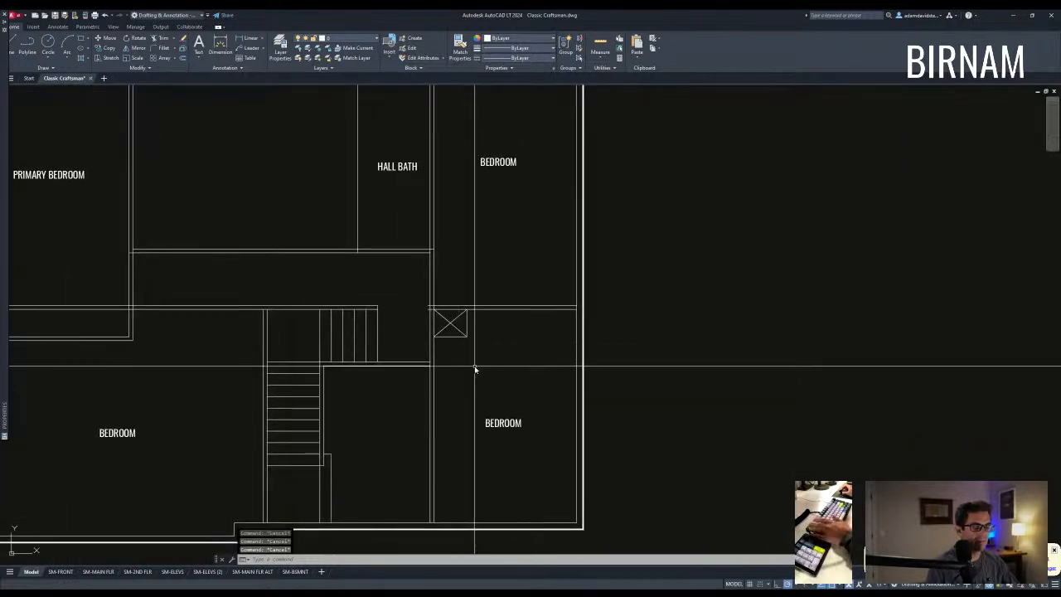
scroll(465, 344, down, 2)
middle_drag(449, 405, 447, 391)
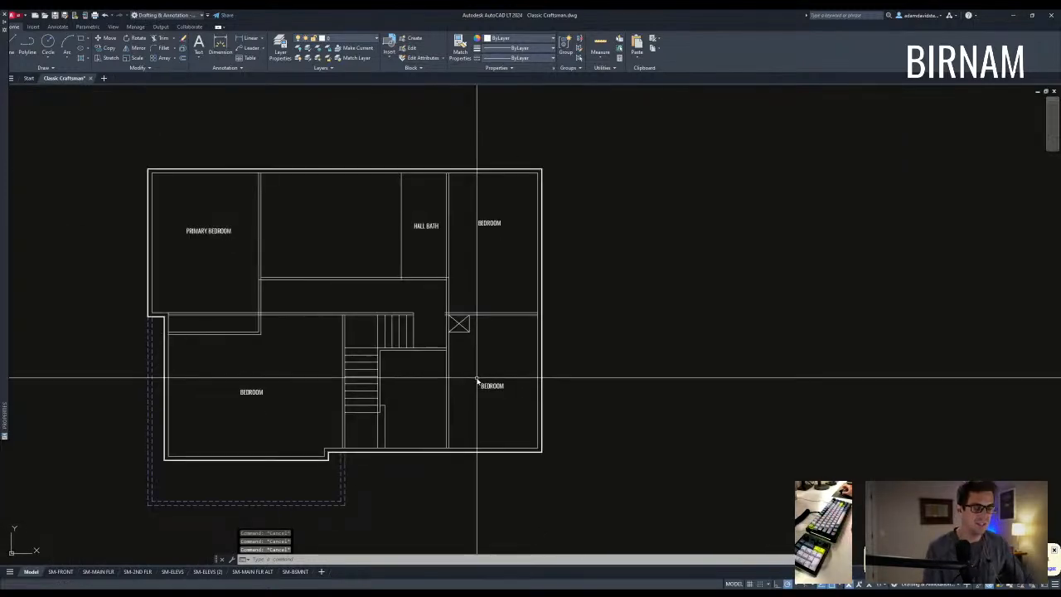
Offset the lower edge of the crossed chase box 3.5 inches down into the lower-right bedroom.
scroll(453, 366, up, 2)
text(o)
key(Return)
text(3.5)
key(Return)
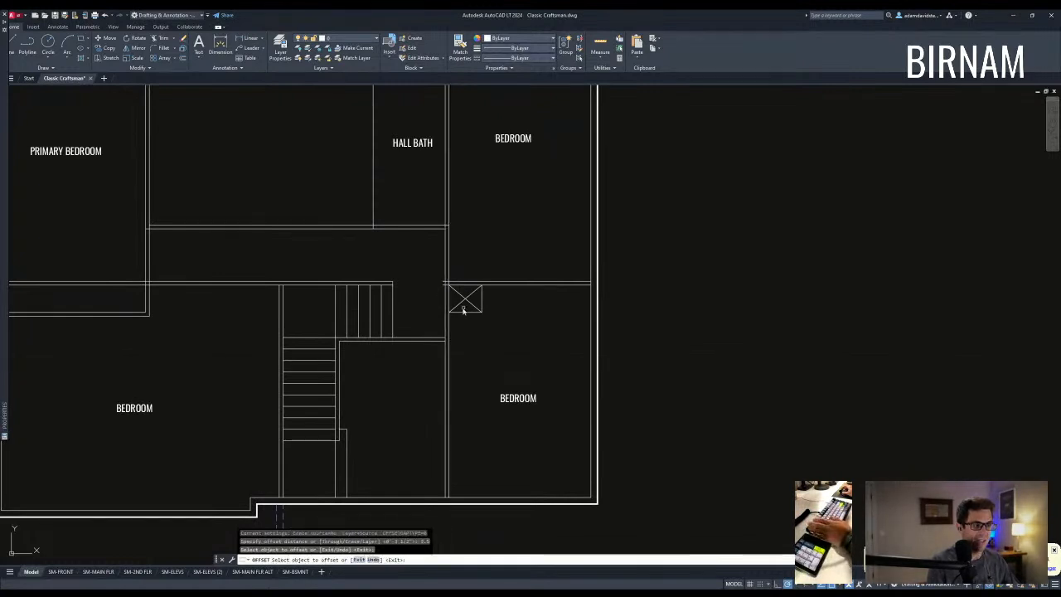
key(Escape)
key(Escape)
key(Escape)
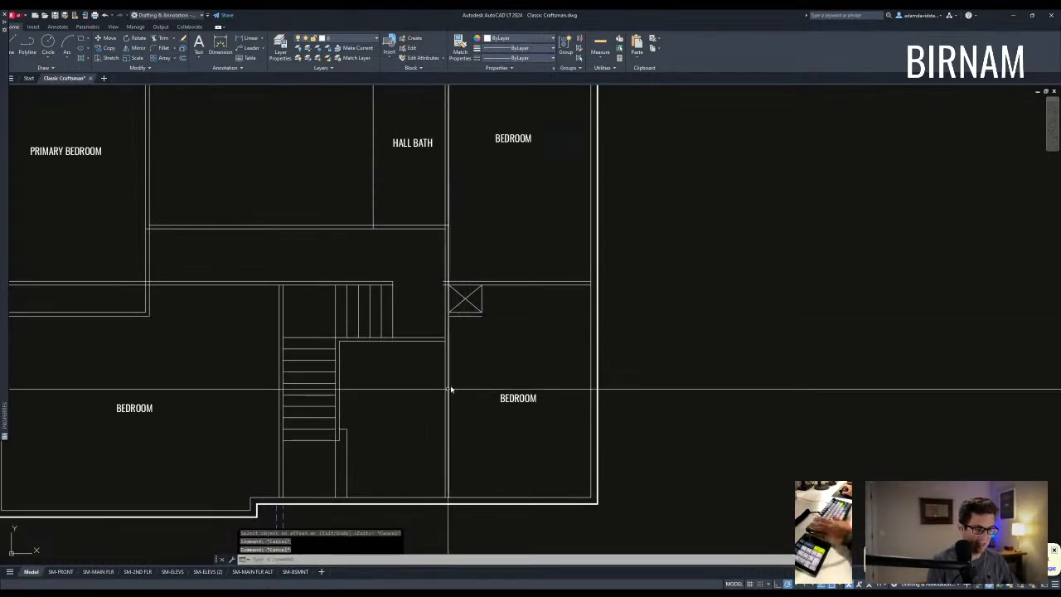
Extend the wall lines beside the second-floor stairs down to the front exterior wall.
middle_drag(424, 395, 428, 371)
scroll(413, 371, down, 3)
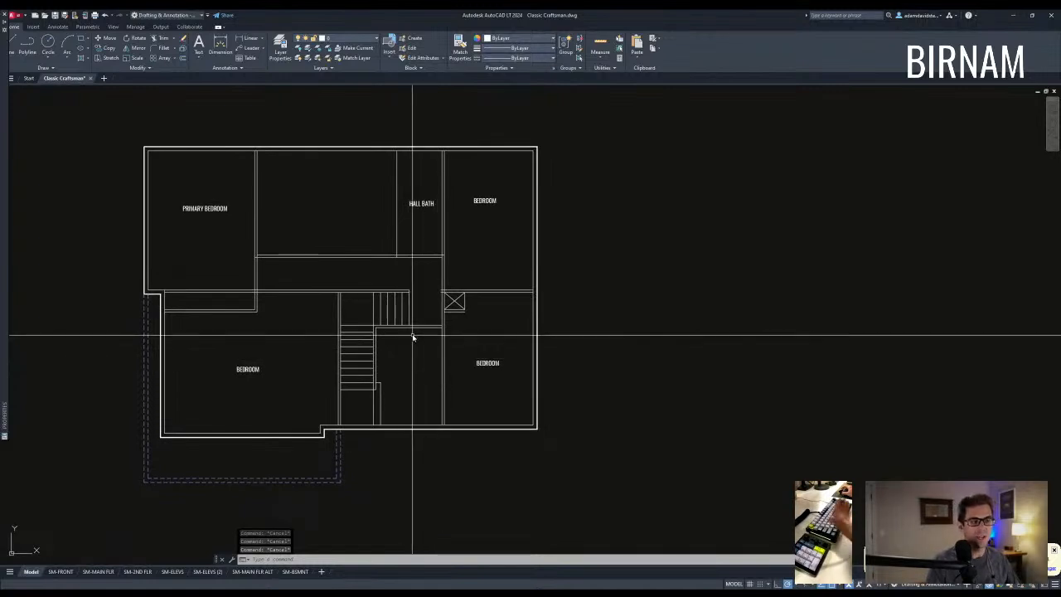
middle_drag(431, 362, 451, 368)
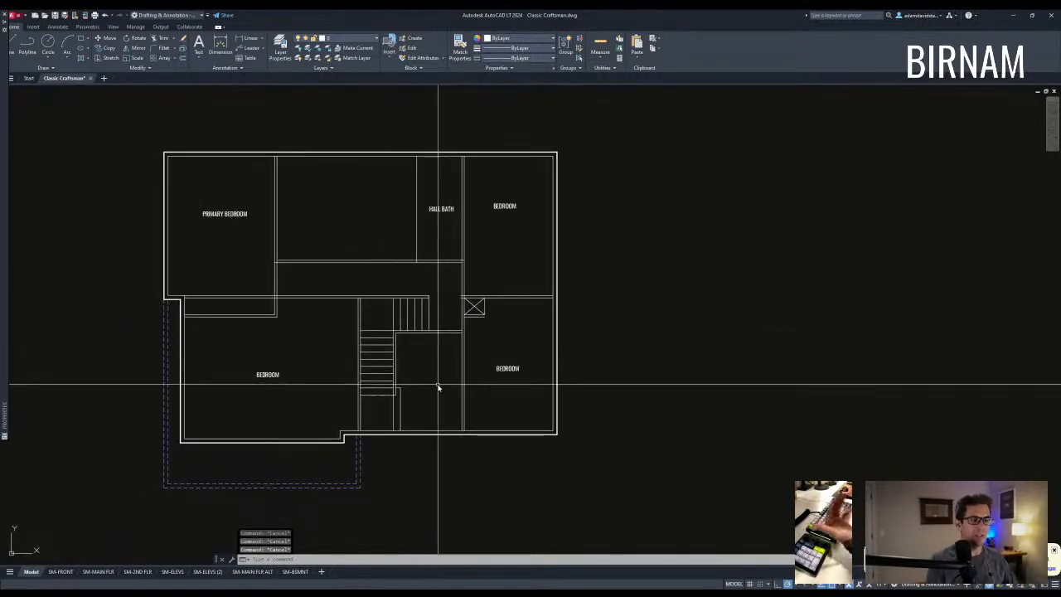
scroll(401, 433, up, 4)
text(ex)
click(431, 449)
click(412, 415)
key(space)
scroll(391, 331, up, 2)
click(392, 328)
click(362, 326)
key(Escape)
key(Escape)
Erase the leftover short wall return lines beside the lower end of the stairs.
click(365, 387)
click(449, 305)
text(e)
key(Escape)
key(Escape)
click(413, 357)
click(396, 335)
text(e)
key(Escape)
key(Escape)
scroll(467, 337, down, 5)
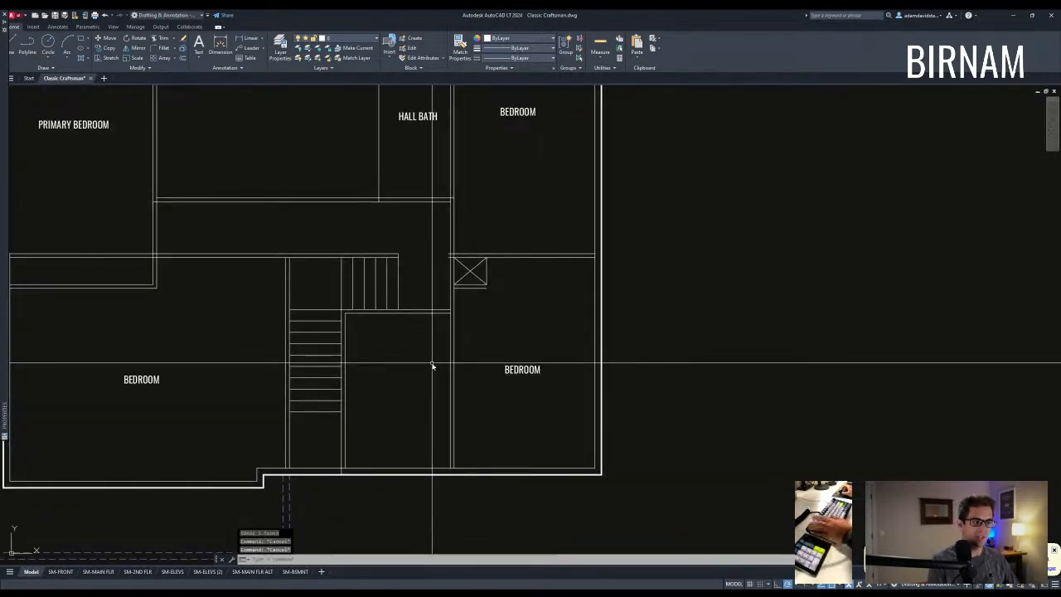
Start a cross partition in the space beside the stairs by offsetting its upper wall line 4 feet toward the front wall.
text(o )
text(4)
key(Return)
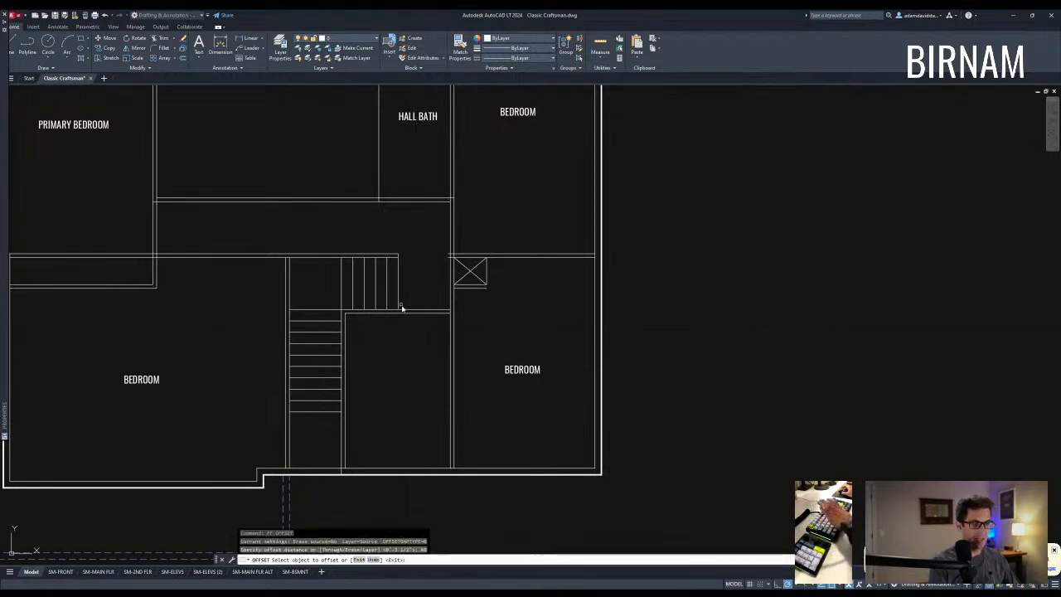
key(Escape)
key(Escape)
mouse_move(463, 410)
middle_down()
mouse_move(458, 366)
mouse_move(404, 390)
mouse_move(432, 377)
middle_up()
key(Escape)
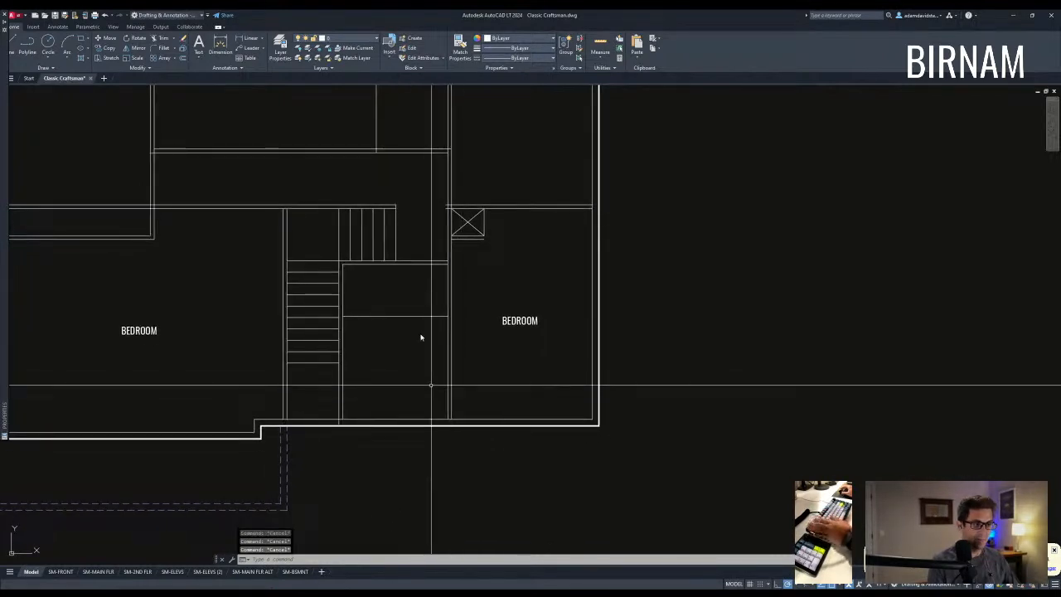
Copy the pair of stair-side wall lines horizontally into the space between the stairs and the bedroom.
click(341, 399)
text(cp)
key(Return)
click(366, 381)
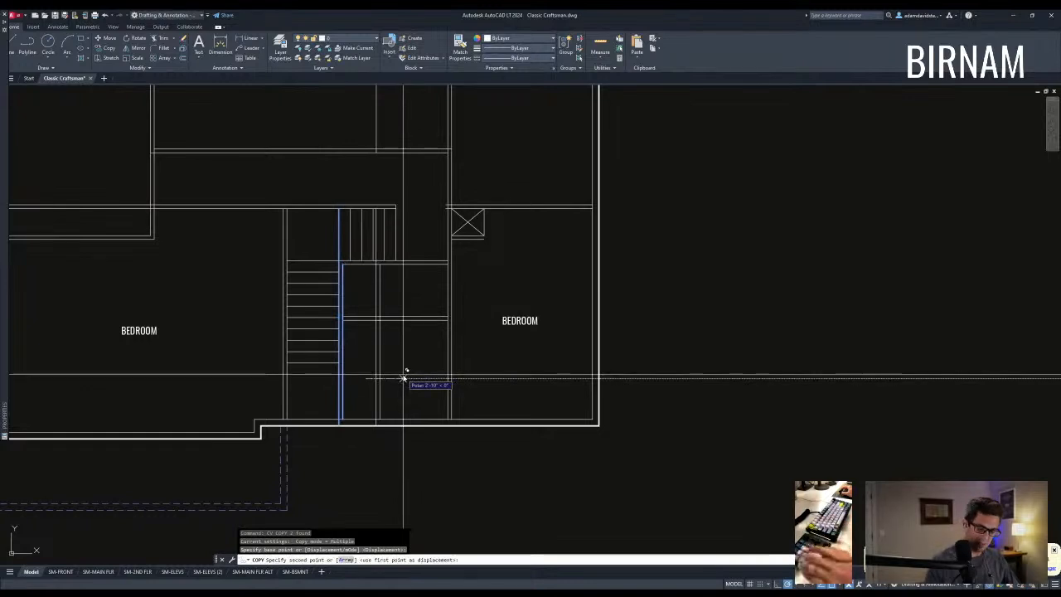
key(Escape)
scroll(398, 346, up, 5)
Adjust the horizontal position of the copied partition in the space beside the stairs with the Move command.
text(t)
key(Return)
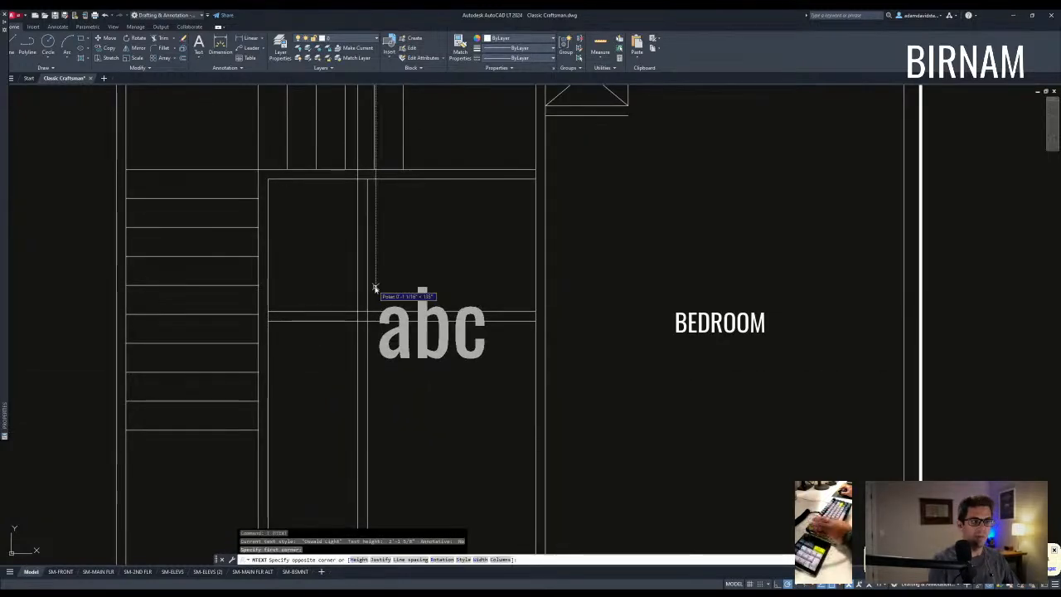
key(Escape)
scroll(385, 307, down, 2)
click(368, 324)
text(m)
key(Return)
click(406, 298)
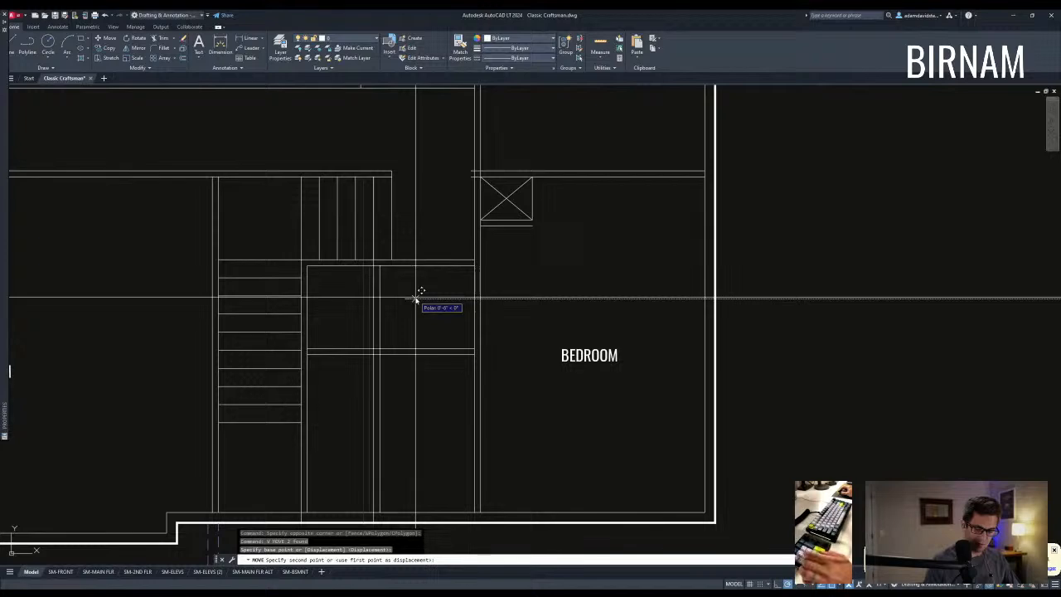
scroll(415, 298, down, 2)
key(Escape)
key(Escape)
key(Escape)
scroll(401, 348, down, 1)
middle_drag(401, 362, 410, 291)
Draw a vertical reference line from the copied partition at the front wall down through the main-floor plan below the entry.
text(a)
key(Return)
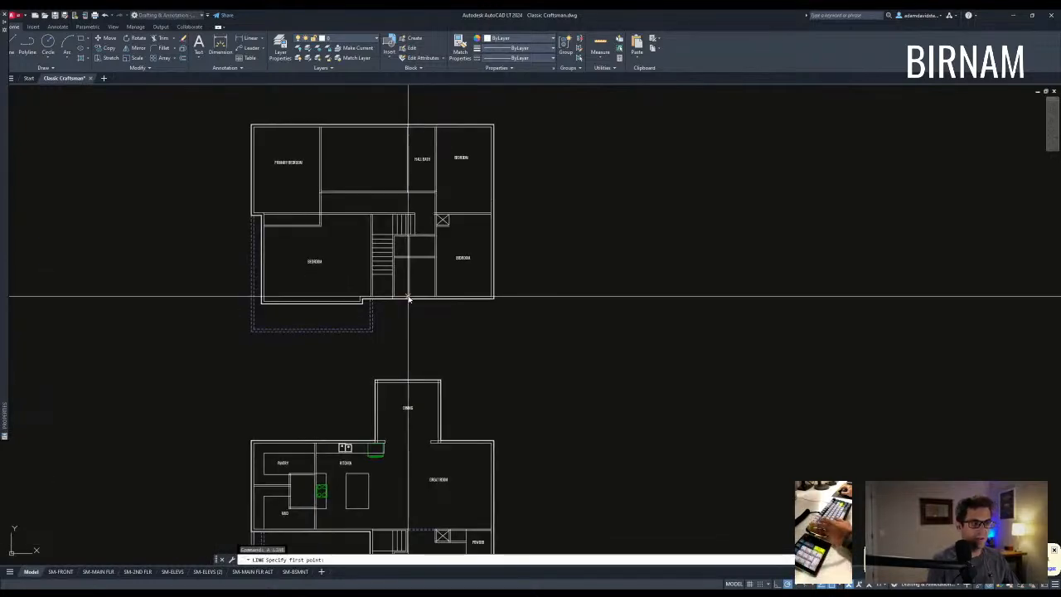
click(410, 299)
middle_drag(421, 437, 423, 327)
scroll(415, 398, down, 2)
key(Escape)
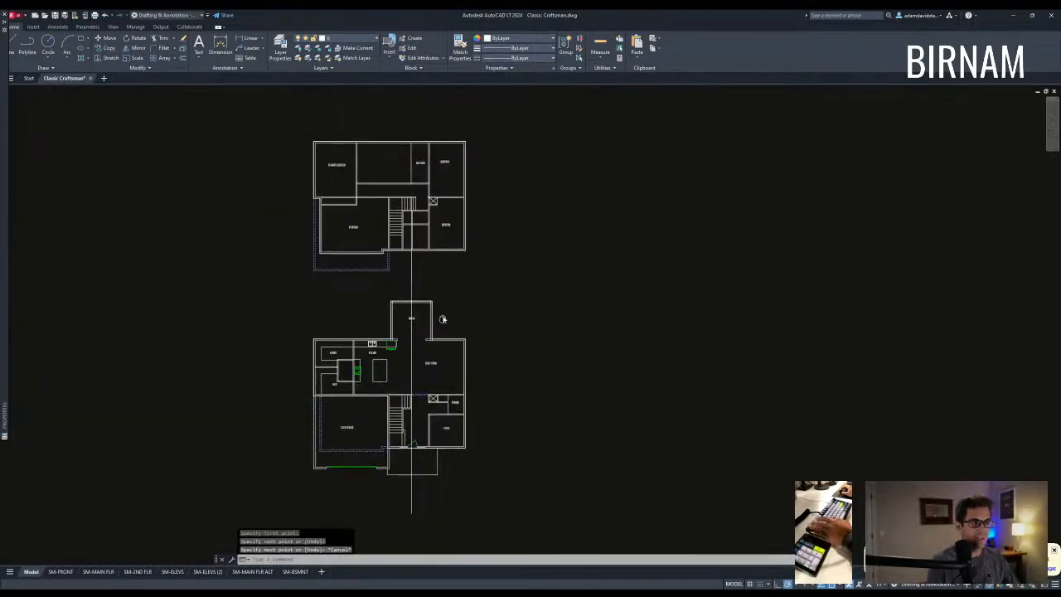
Erase the vertical reference line and the copied partition lines beside the stairs.
scroll(400, 315, up, 3)
scroll(401, 314, up, 5)
click(401, 331)
click(372, 301)
text(e)
key(Escape)
key(Escape)
mouse_move(393, 292)
middle_down()
mouse_move(398, 353)
mouse_move(409, 330)
middle_up()
click(398, 351)
key(Escape)
scroll(410, 250, down, 5)
click(412, 419)
click(384, 393)
text(e)
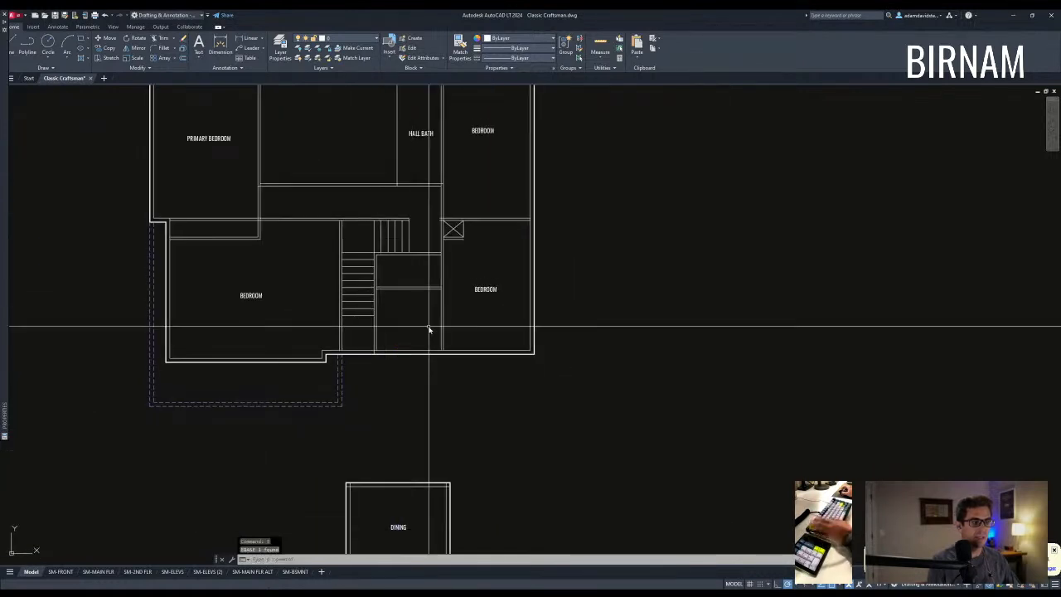
key(Escape)
scroll(426, 266, up, 5)
scroll(412, 360, down, 2)
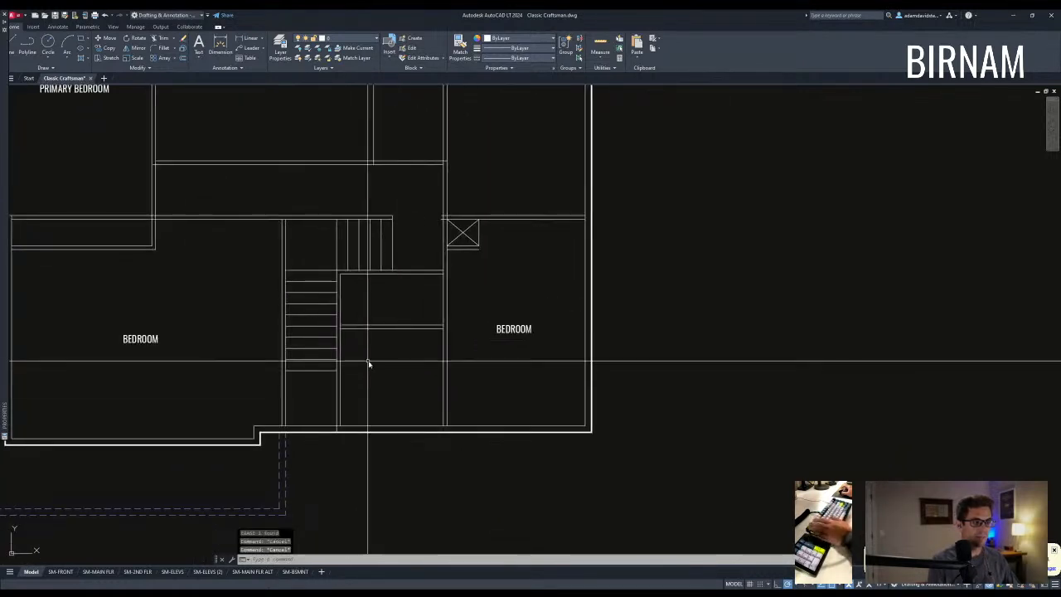
click(344, 406)
key(Escape)
scroll(447, 350, down, 3)
scroll(392, 361, up, 3)
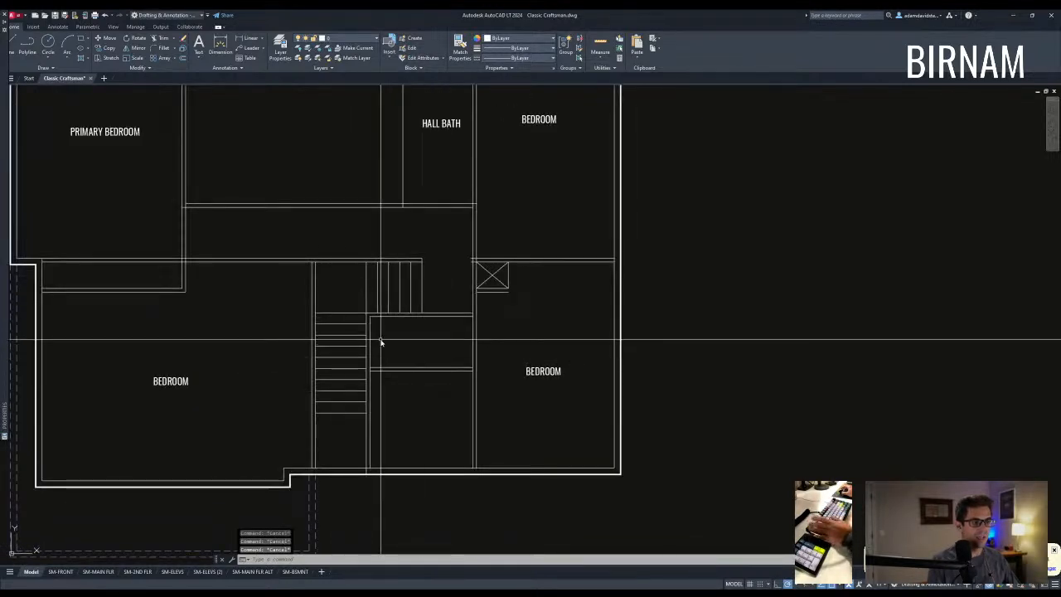
key(Escape)
scroll(346, 358, down, 3)
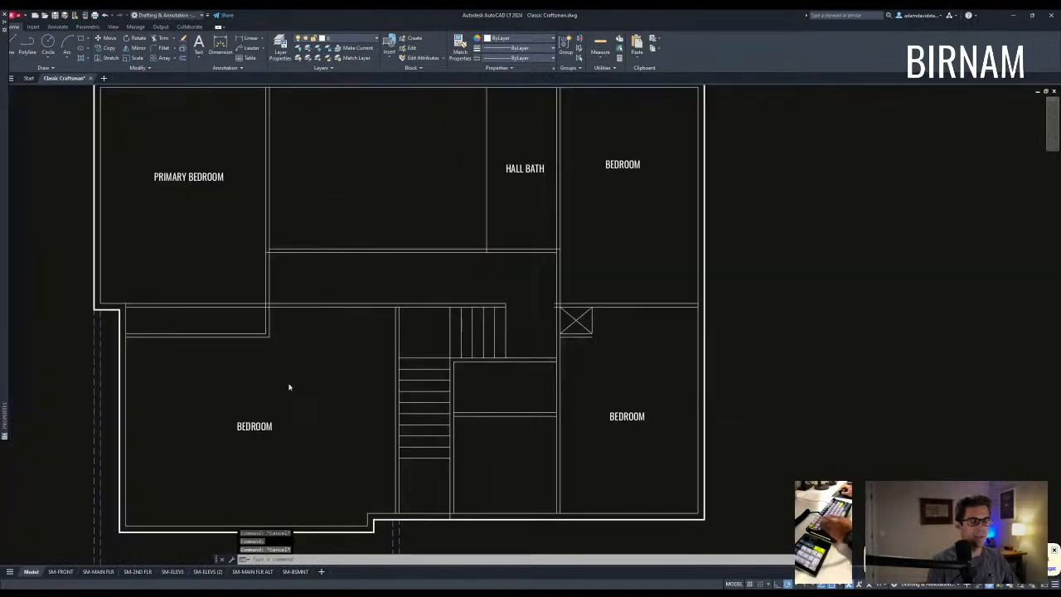
Offset the single wall line between the hall bath and the unlabeled room by 3.5 inches to give the wall thickness.
key(Escape)
text(o)
key(Return)
text(3.5)
key(Return)
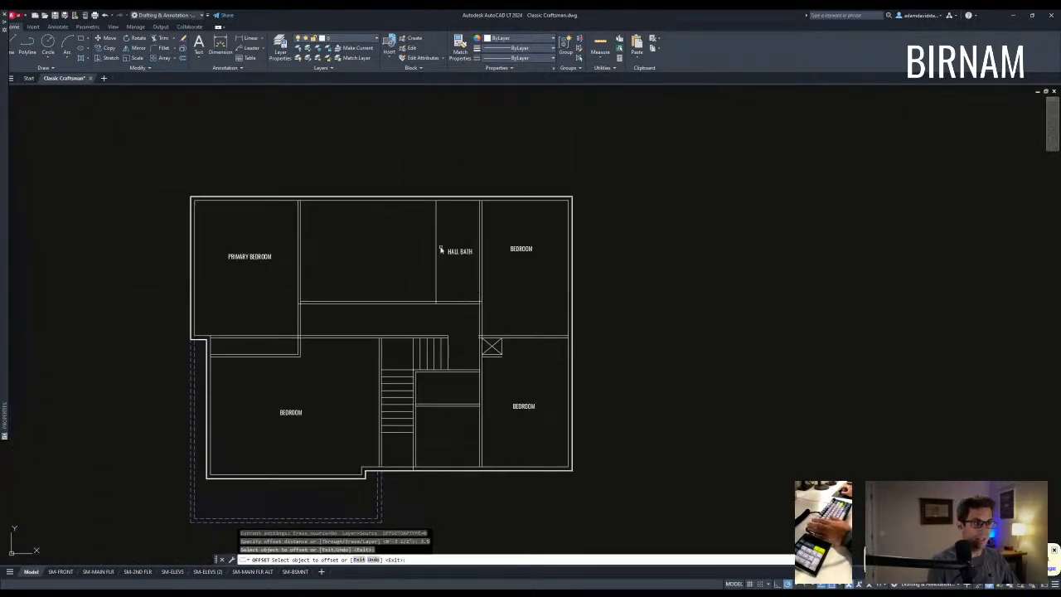
key(Escape)
Offset the hall bath's side wall toward the primary bedroom to add a second double-line partition in the unlabeled room.
text(ft)
key(Return)
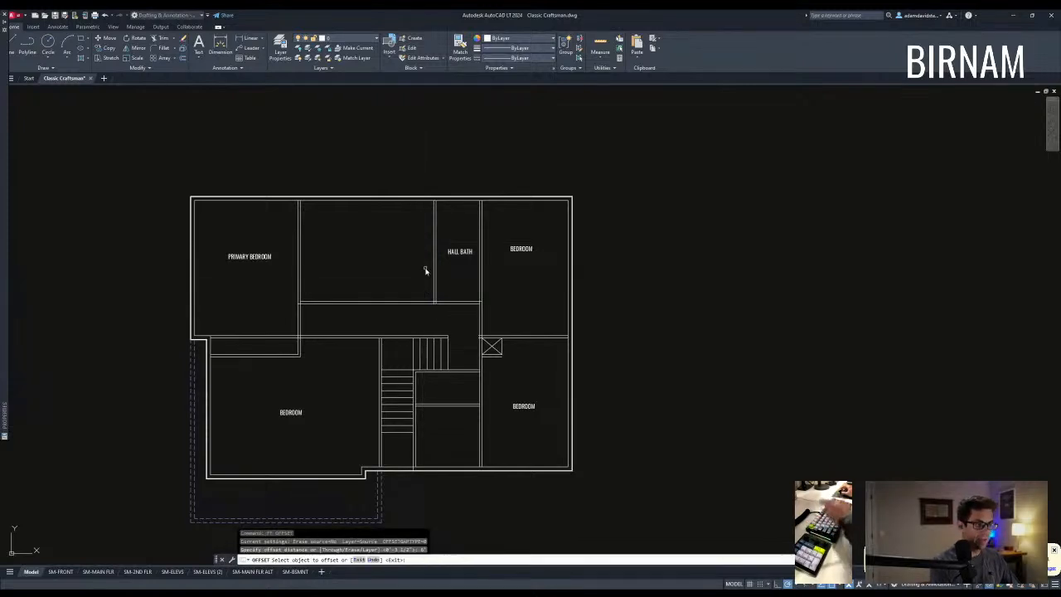
click(433, 247)
click(383, 274)
key(Escape)
key(Escape)
key(Escape)
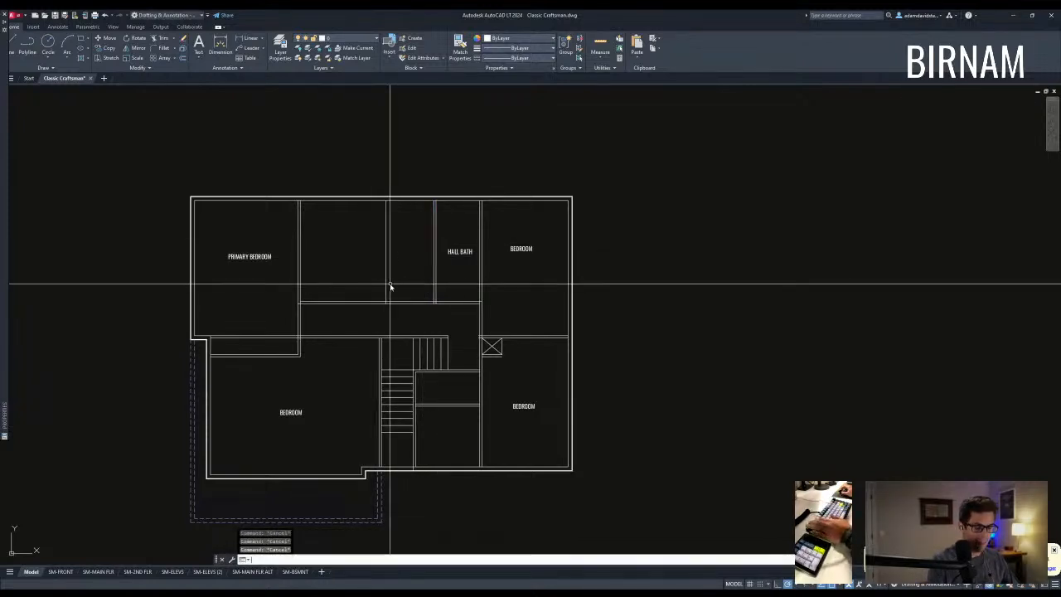
Trim the corridor wall junction with the new partition into a clean T-intersection.
key(Escape)
scroll(406, 356, up, 2)
click(399, 353)
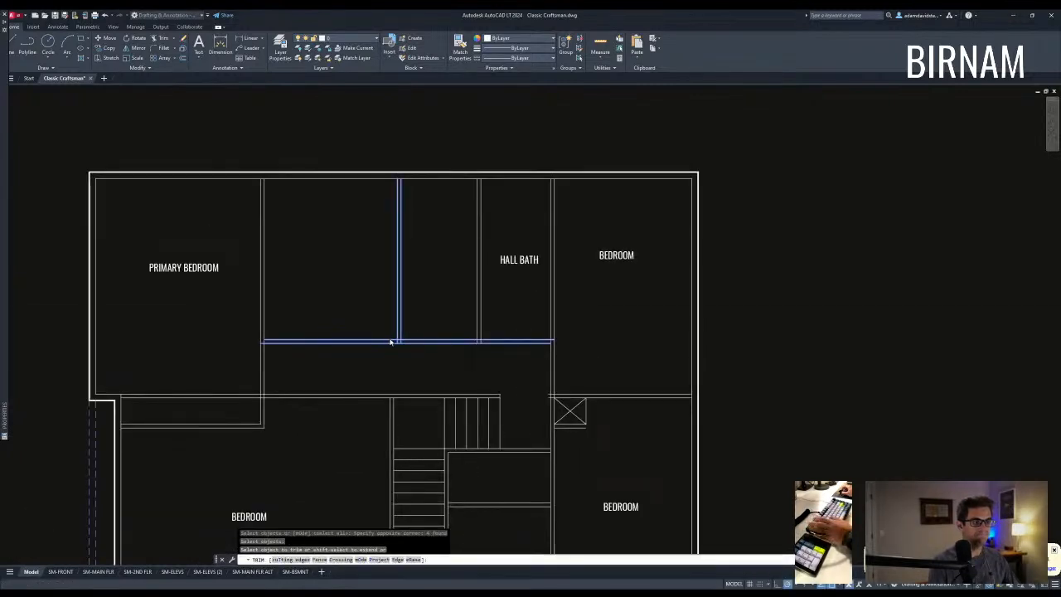
scroll(395, 342, up, 3)
scroll(415, 347, down, 3)
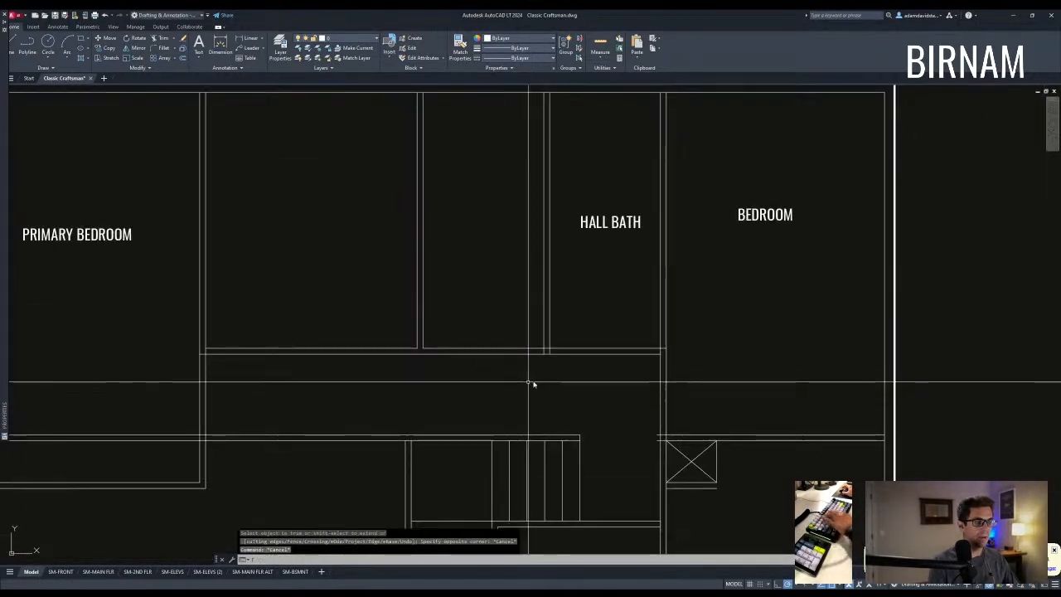
Try to trim the corridor wall where the hall bath partition meets it.
scroll(549, 346, up, 3)
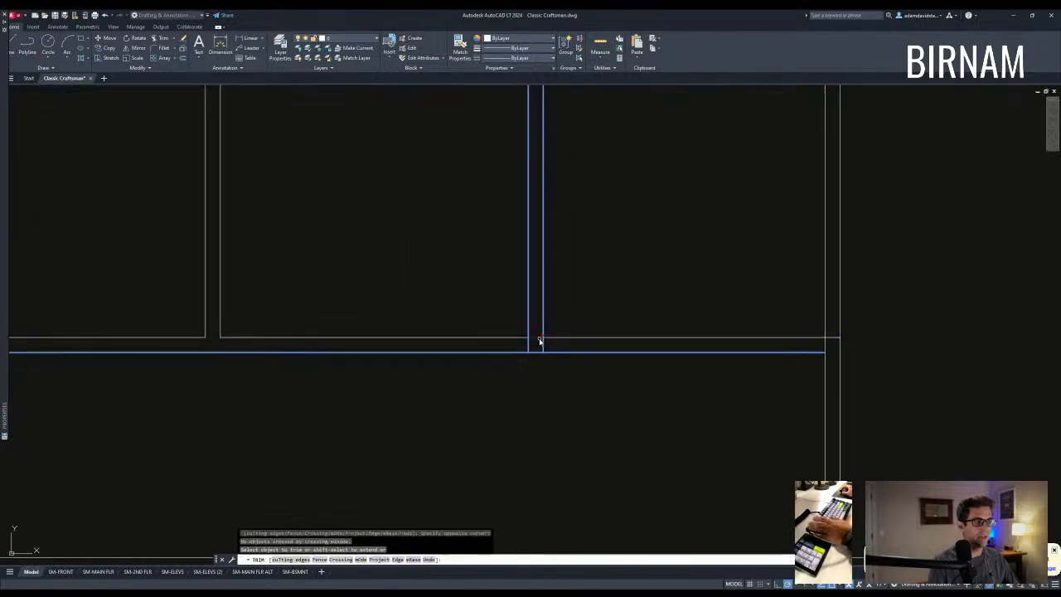
key(Escape)
key(Escape)
key(ctrl+z)
key(Escape)
Trim the overlapping lines where the hall bath partition meets the corridor wall, using all four wall lines as cutting edges.
scroll(559, 364, up, 2)
text(REtr)
key(Return)
drag(539, 320, 525, 339)
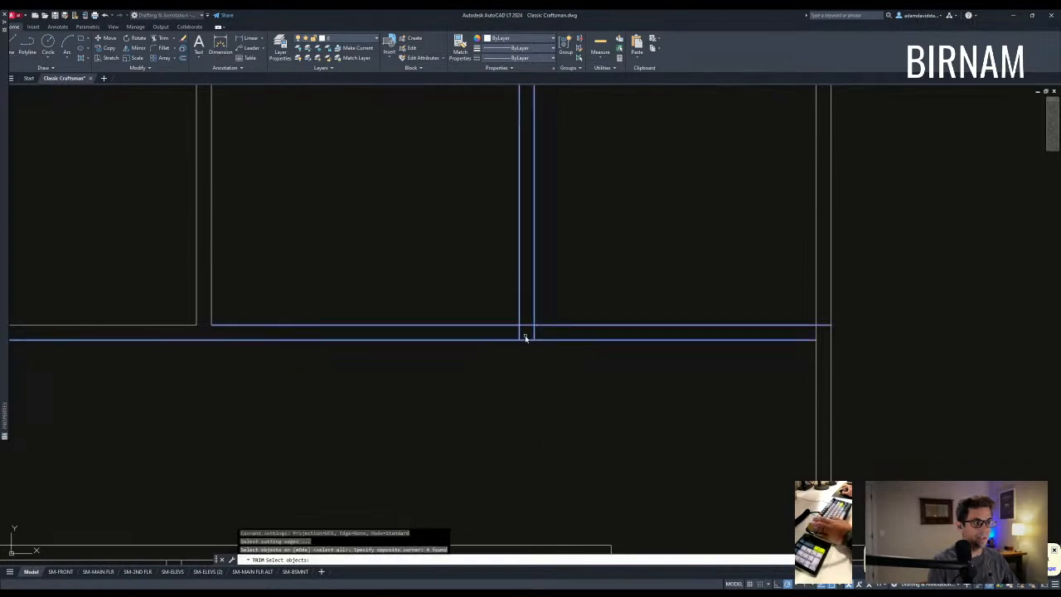
key(Escape)
scroll(514, 348, down, 5)
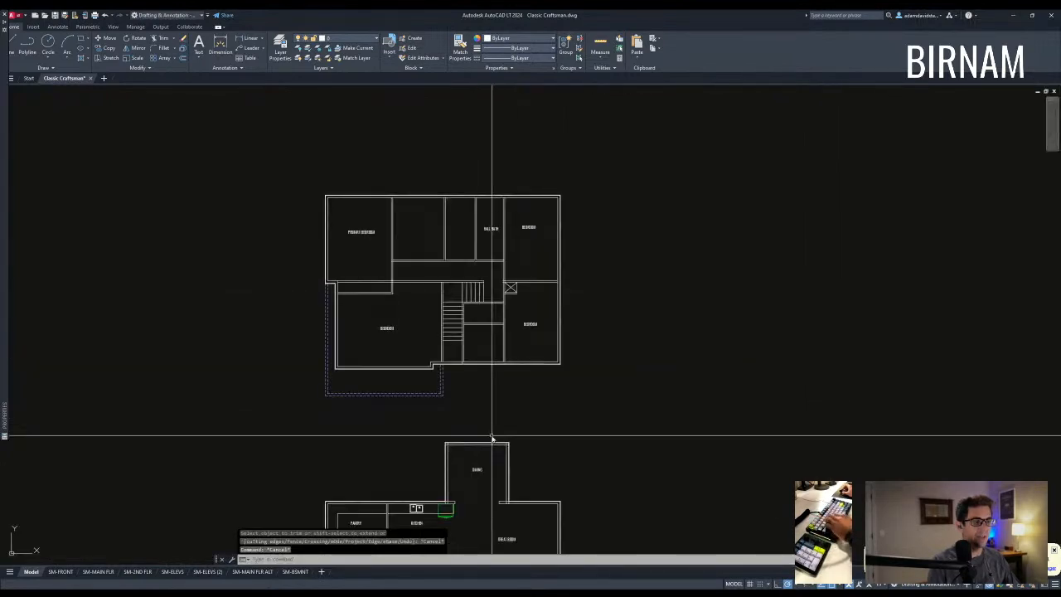
Review the second-floor footprint and room layout above the main-floor plan.
click(420, 391)
key(Escape)
scroll(490, 379, down, 3)
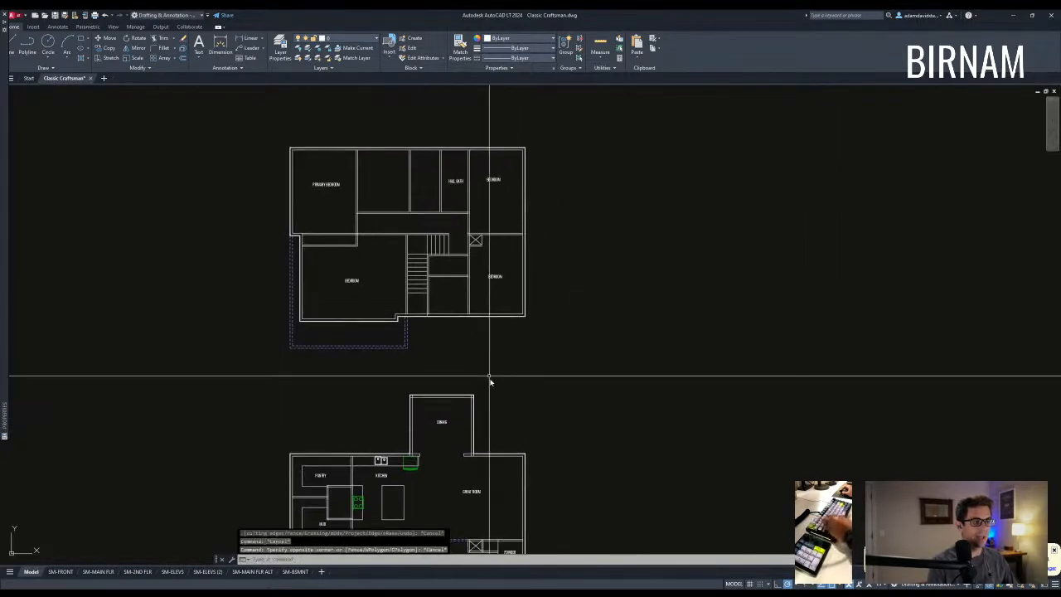
scroll(338, 360, up, 2)
click(339, 356)
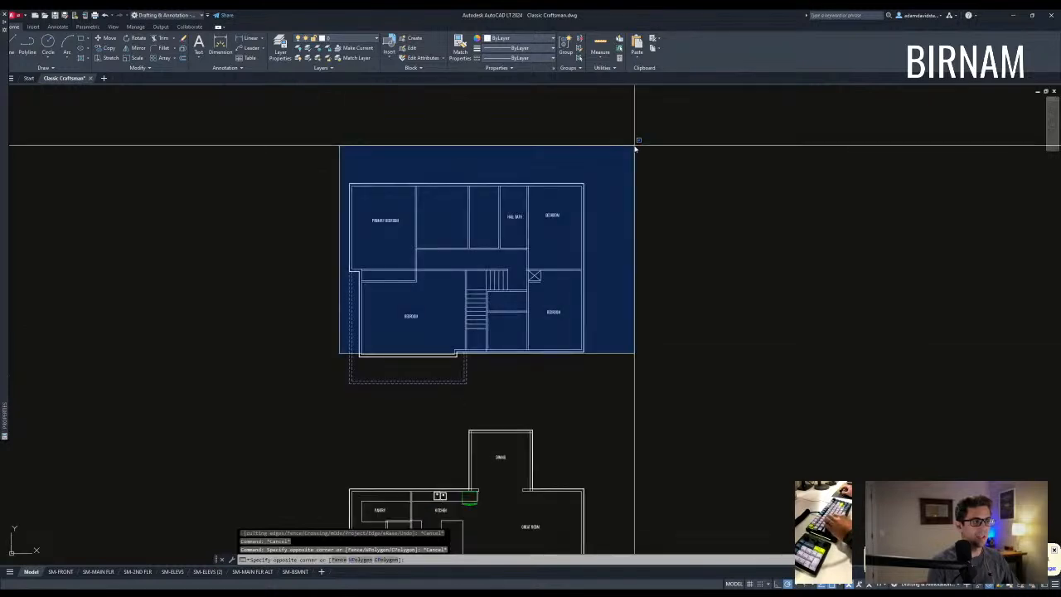
key(Escape)
key(Escape)
click(326, 272)
key(Escape)
scroll(488, 296, down, 1)
scroll(473, 307, up, 1)
scroll(456, 348, down, 3)
scroll(436, 310, up, 1)
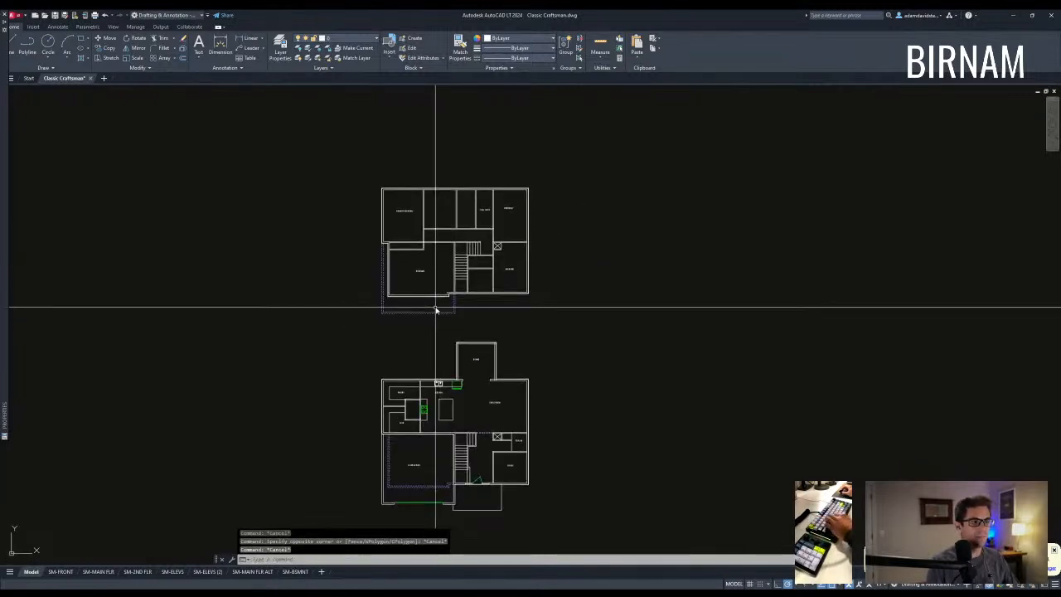
Compare the second-floor front wall with its dashed outline over the garage on the main-floor plan.
scroll(381, 312, up, 2)
click(371, 296)
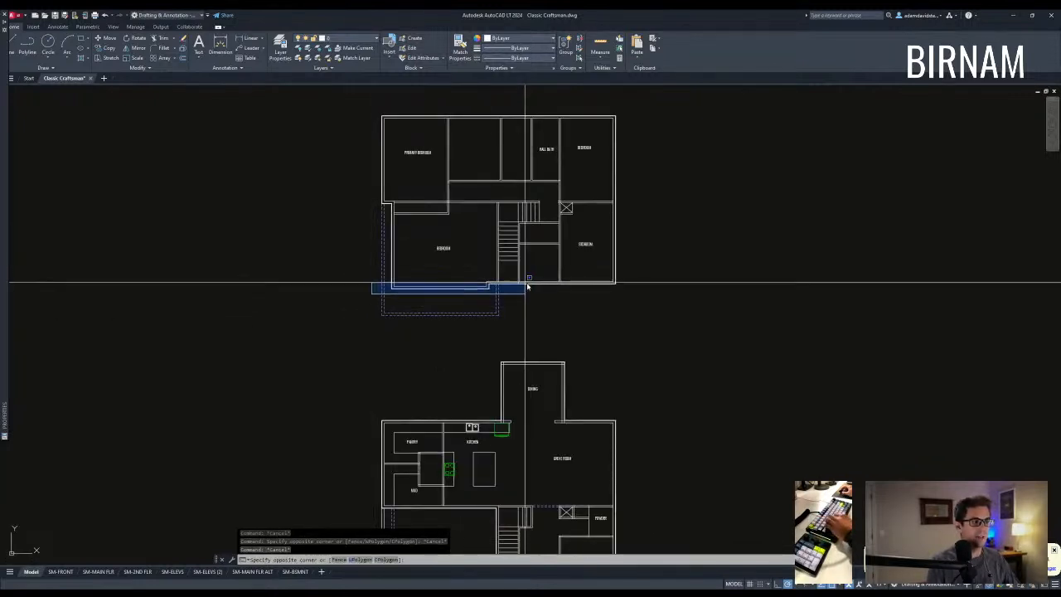
key(Escape)
scroll(501, 298, down, 2)
middle_drag(498, 409, 497, 294)
scroll(457, 373, up, 4)
scroll(371, 359, up, 2)
click(357, 361)
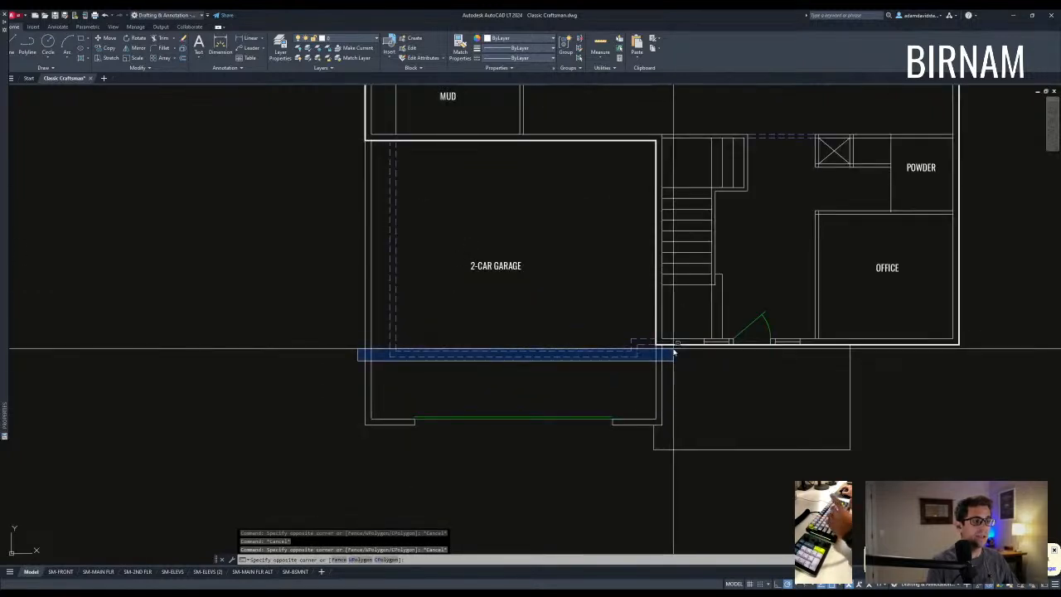
key(Escape)
scroll(439, 473, down, 4)
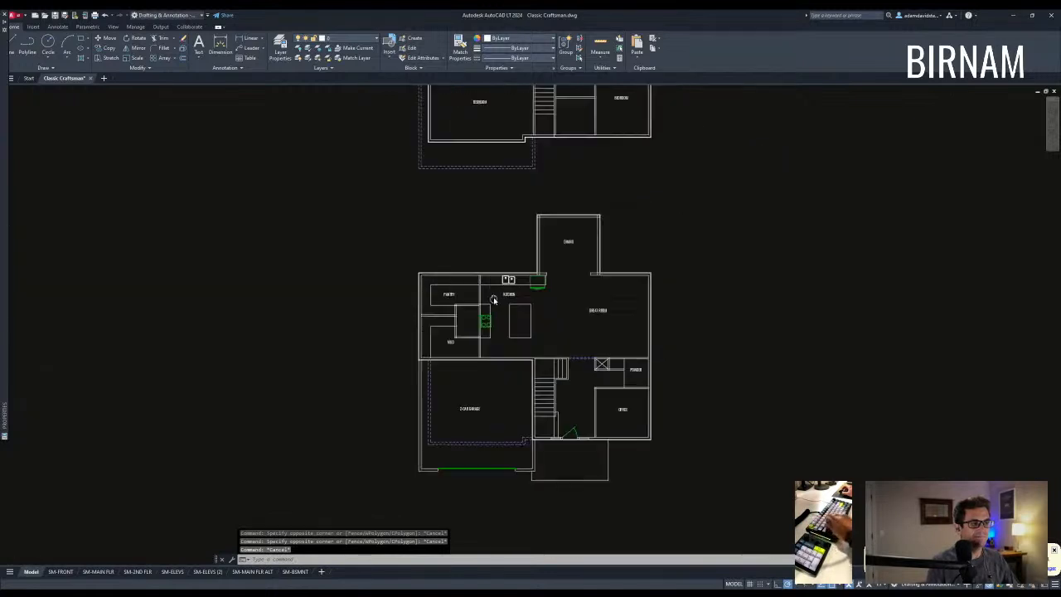
scroll(435, 317, up, 2)
middle_drag(435, 317, 429, 437)
scroll(495, 198, down, 2)
middle_drag(495, 197, 473, 328)
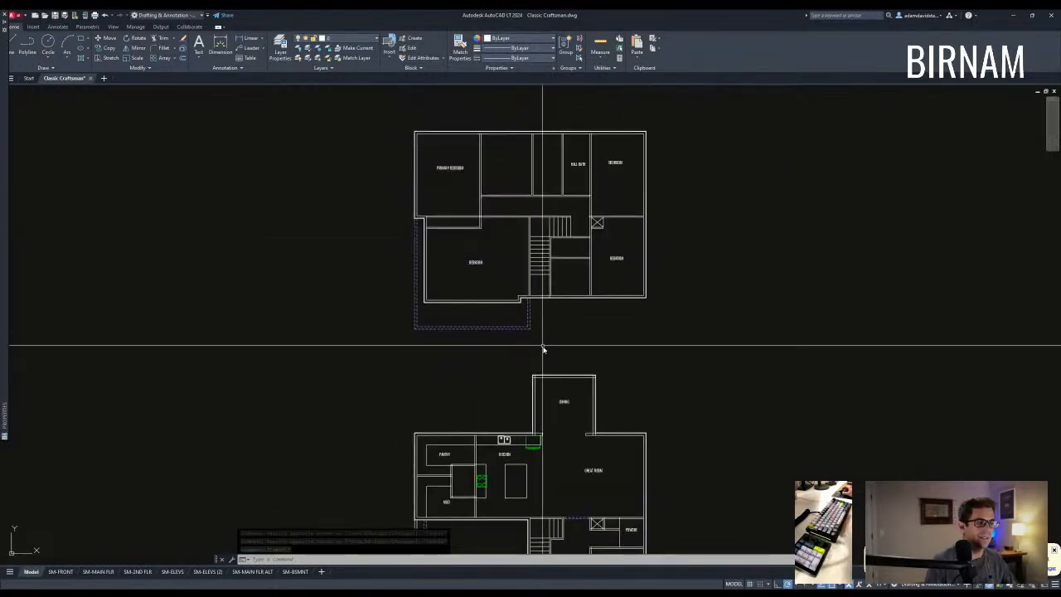
middle_drag(545, 351, 541, 318)
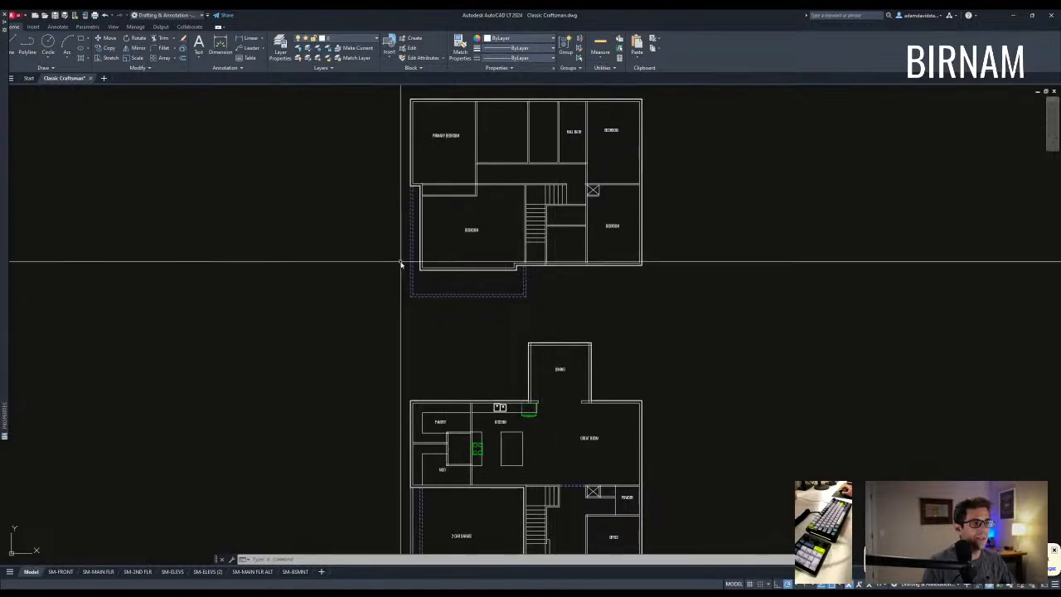
Trim the overlapping wall lines where the primary bedroom partition meets the corridor walls on the second floor.
key(Escape)
middle_drag(479, 214, 473, 331)
key(Escape)
scroll(466, 472, down, 2)
middle_drag(457, 277, 476, 344)
scroll(483, 450, up, 2)
middle_drag(483, 450, 443, 372)
scroll(456, 383, down, 1)
scroll(467, 398, up, 3)
text(tr)
key(Return)
click(437, 327)
click(392, 286)
key(Return)
scroll(419, 317, up, 3)
click(431, 305)
click(425, 267)
click(441, 288)
click(419, 287)
click(417, 287)
key(Escape)
Copy the bath layout with walk-in shower and freestanding tub from the template library to beside the second-floor primary bedroom.
scroll(450, 315, down, 5)
middle_drag(436, 332, 411, 374)
scroll(463, 301, down, 1)
middle_drag(521, 295, 493, 301)
scroll(465, 339, up, 1)
key(Escape)
key(Escape)
key(Escape)
scroll(443, 284, down, 8)
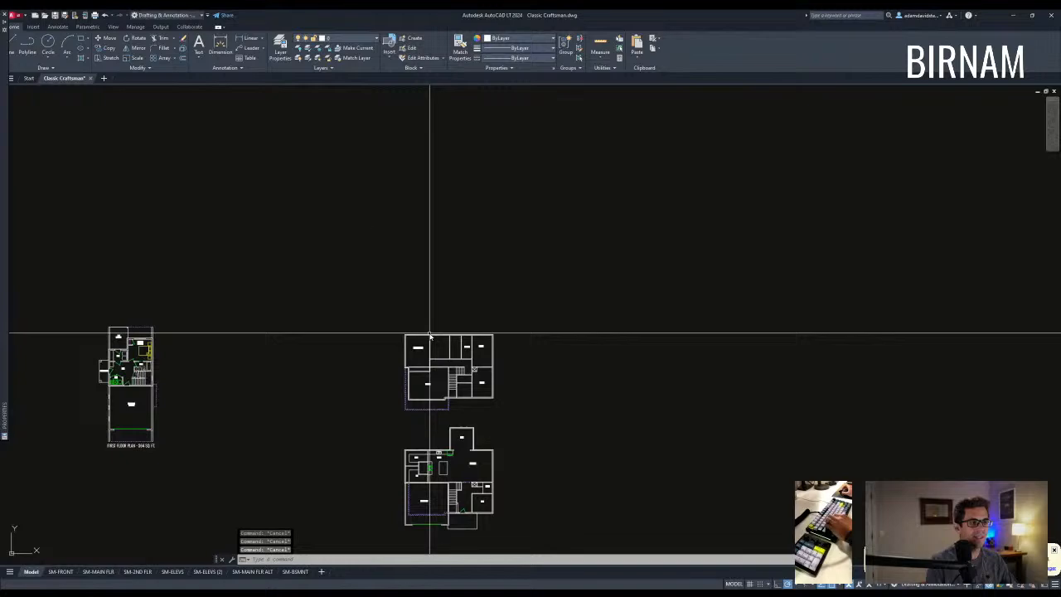
mouse_move(340, 328)
middle_down()
mouse_move(308, 327)
mouse_move(365, 338)
mouse_move(386, 306)
middle_up()
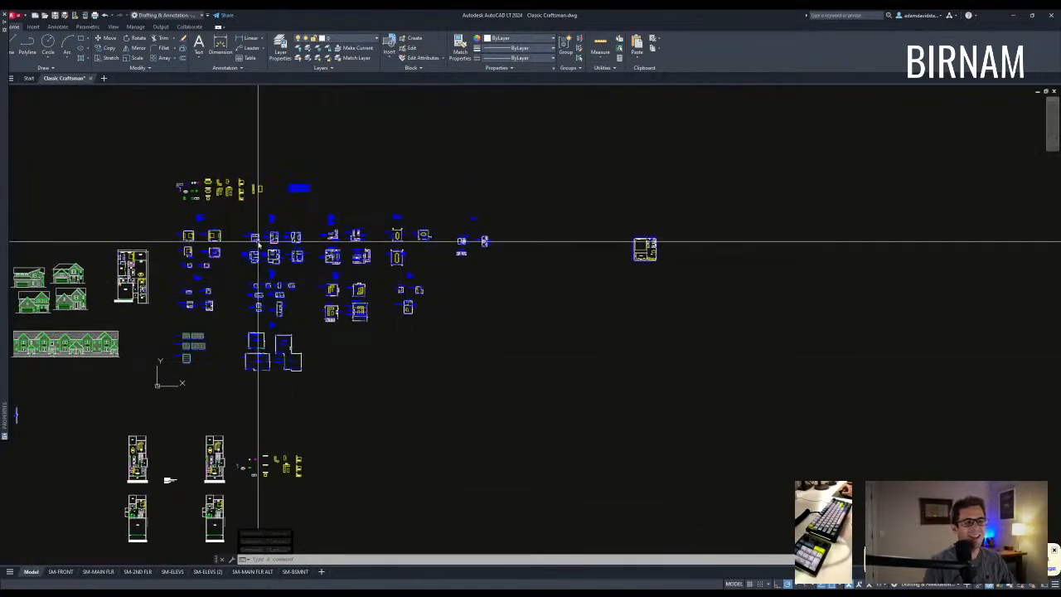
scroll(239, 206, up, 8)
mouse_move(545, 432)
middle_down()
mouse_move(481, 303)
mouse_move(496, 316)
mouse_move(506, 298)
mouse_move(545, 304)
mouse_move(554, 323)
mouse_move(545, 313)
mouse_move(529, 335)
mouse_move(490, 326)
mouse_move(459, 337)
middle_up()
key(Escape)
key(Escape)
click(482, 352)
click(626, 218)
text(co)
key(Return)
click(553, 289)
scroll(386, 221, down, 5)
scroll(450, 316, up, 10)
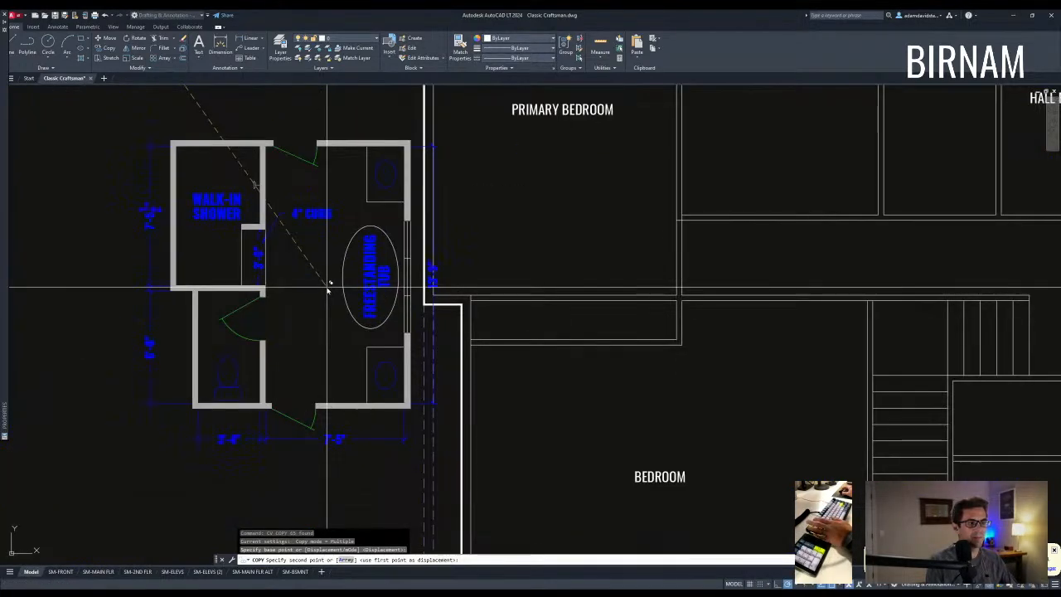
scroll(330, 284, down, 4)
click(320, 307)
key(Escape)
key(Escape)
Erase the dimensions and the shower, curb and tub labels from the copied bath layout.
scroll(374, 403, up, 4)
click(420, 367)
click(155, 323)
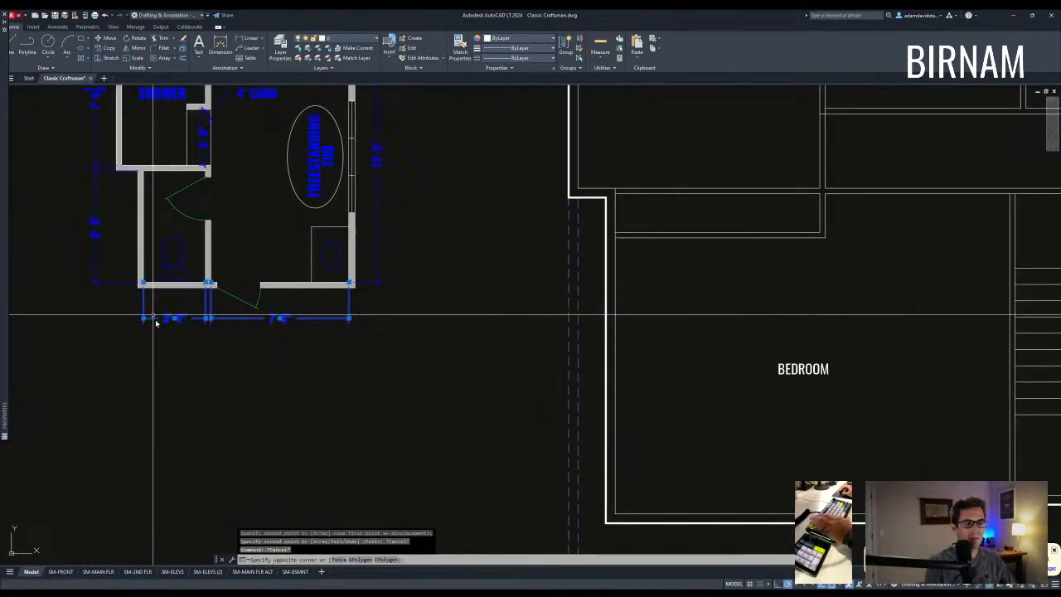
key(Escape)
middle_drag(154, 136, 320, 299)
click(254, 343)
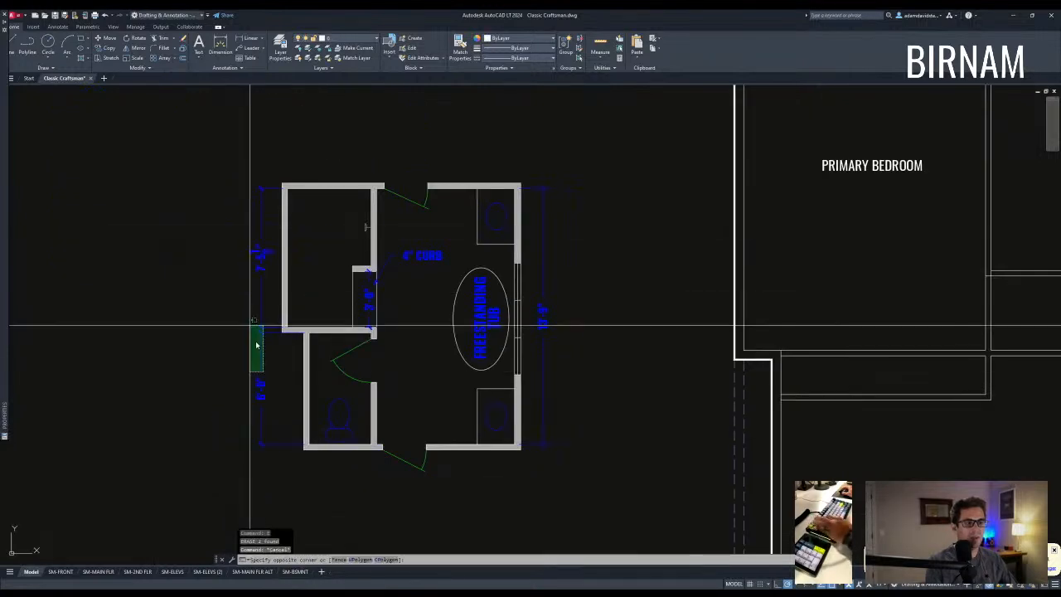
click(403, 252)
key(Return)
click(367, 296)
key(Delete)
click(540, 309)
key(Delete)
click(472, 318)
key(Delete)
Rotate the copied bath layout a quarter turn so the tub and vanities run along its upper wall.
scroll(495, 370, down, 2)
click(518, 411)
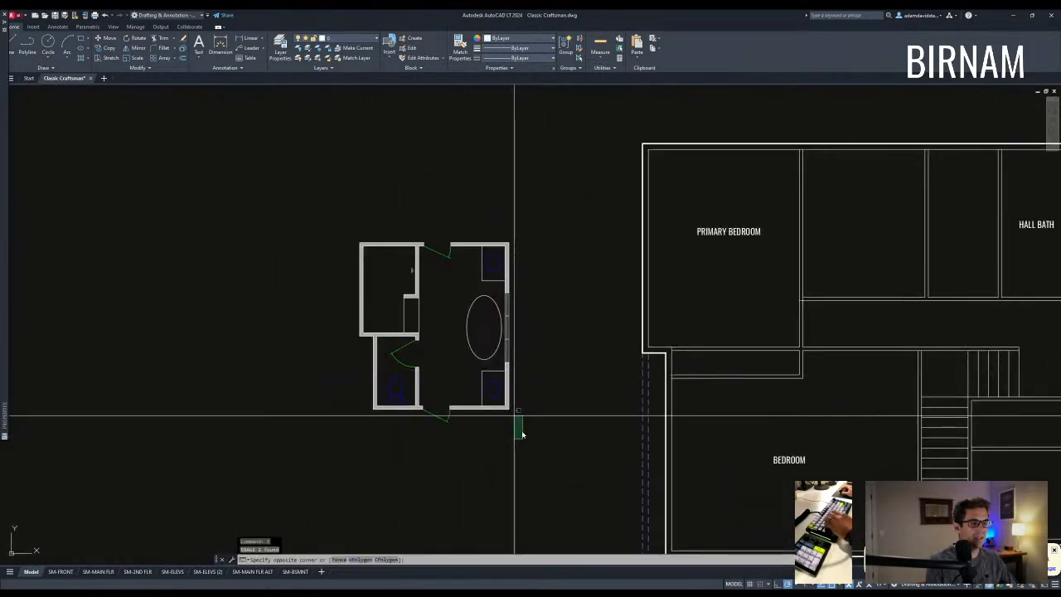
click(327, 287)
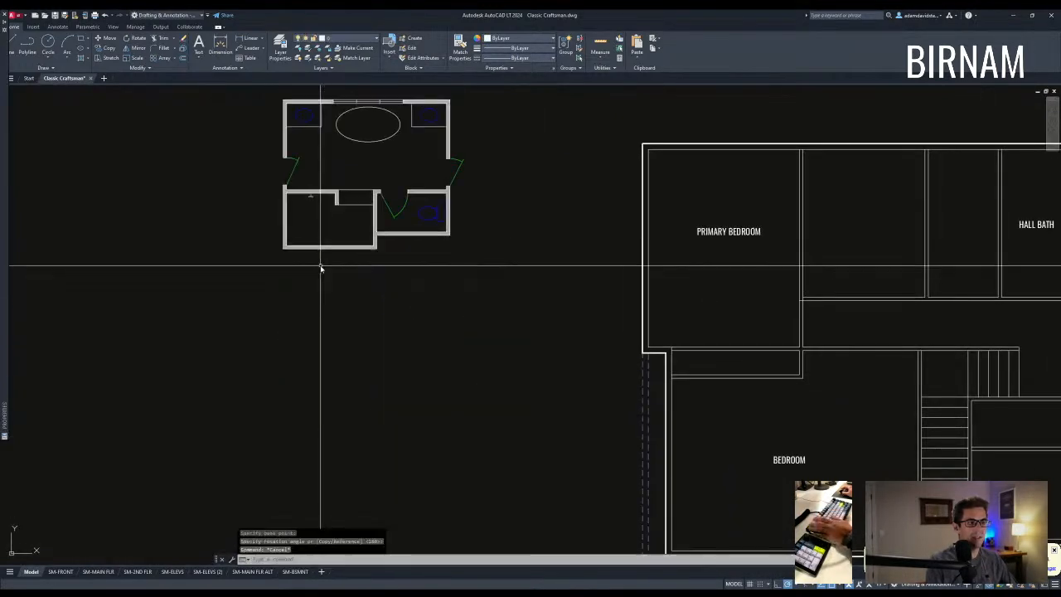
Try the bath layout in the room beside the primary bedroom, and place it outside the plan as a reference.
middle_drag(323, 268, 221, 346)
text(m)
key(Return)
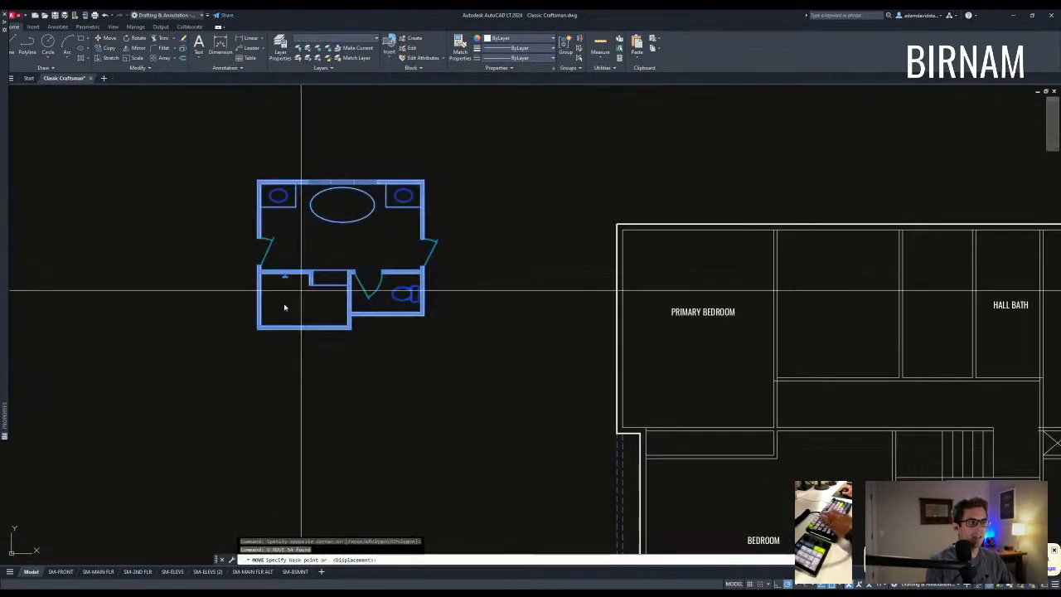
click(284, 308)
middle_drag(595, 354, 187, 330)
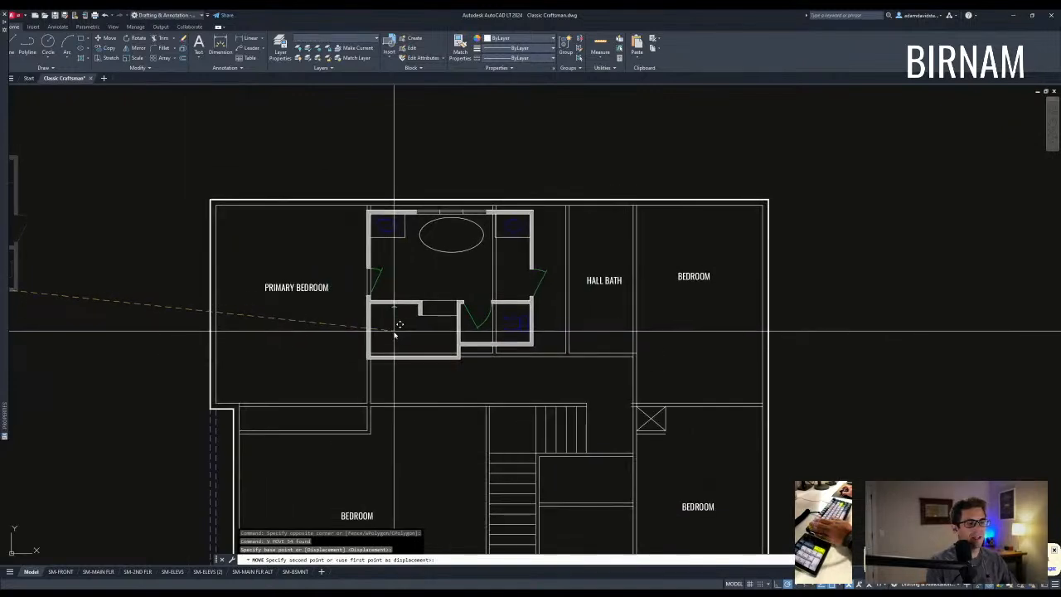
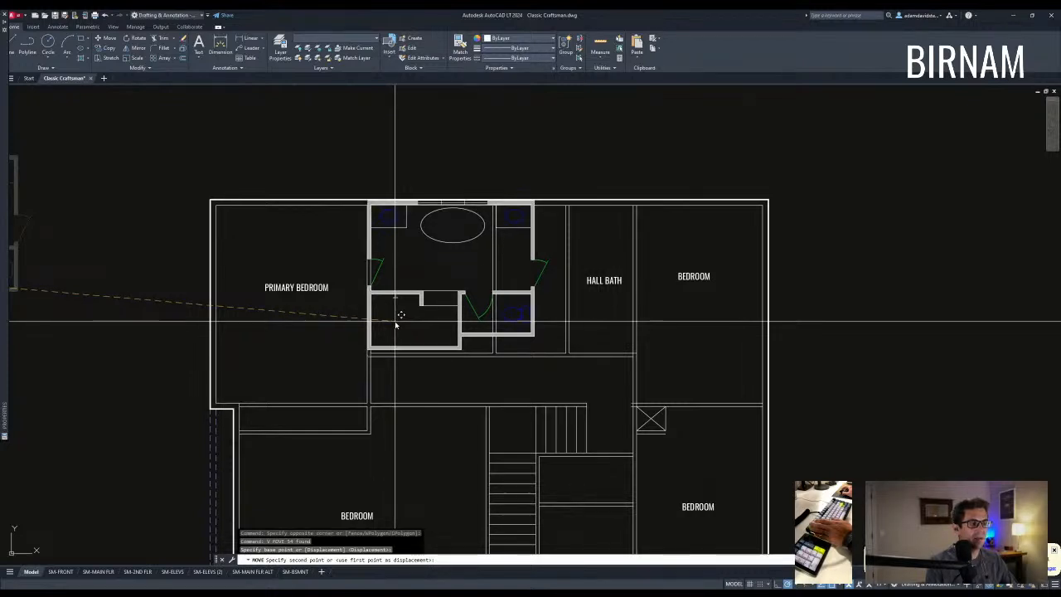
middle_drag(379, 324, 447, 317)
scroll(448, 317, down, 1)
click(175, 296)
key(Escape)
key(Escape)
Offset the inner line of the rear exterior wall 24 inches into the room beside the primary bedroom.
scroll(495, 284, up, 1)
middle_drag(495, 284, 479, 290)
text(o)
key(Return)
text(24)
key(Return)
click(439, 225)
click(414, 241)
key(Escape)
Trim the 24-inch offset line so it spans only between the two side walls of the primary bath.
scroll(390, 247, up, 2)
text(tr)
click(415, 268)
click(402, 244)
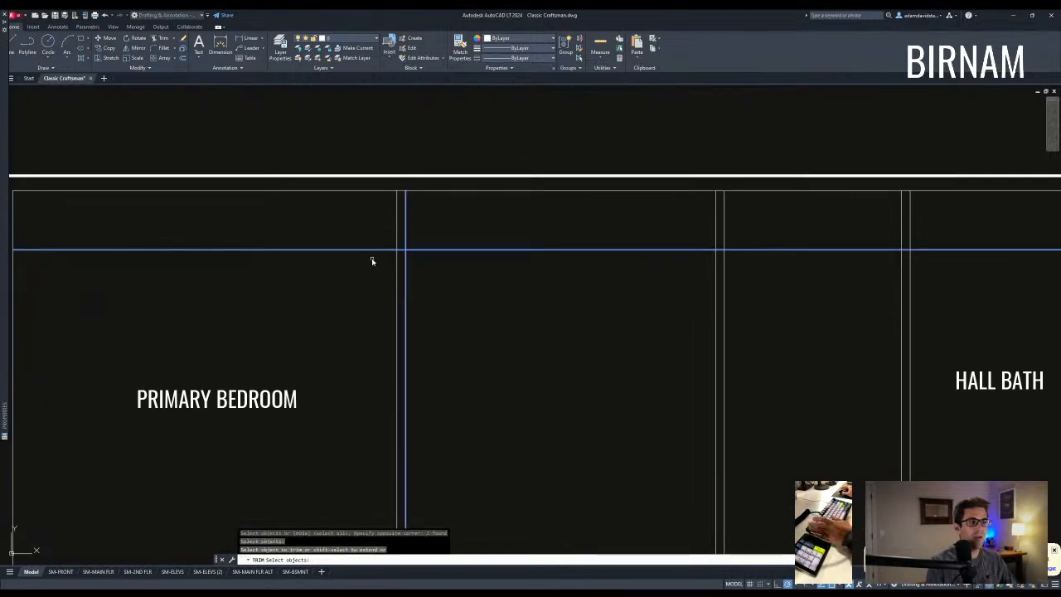
key(Return)
click(383, 250)
middle_drag(422, 246, 229, 274)
key(space)
click(516, 287)
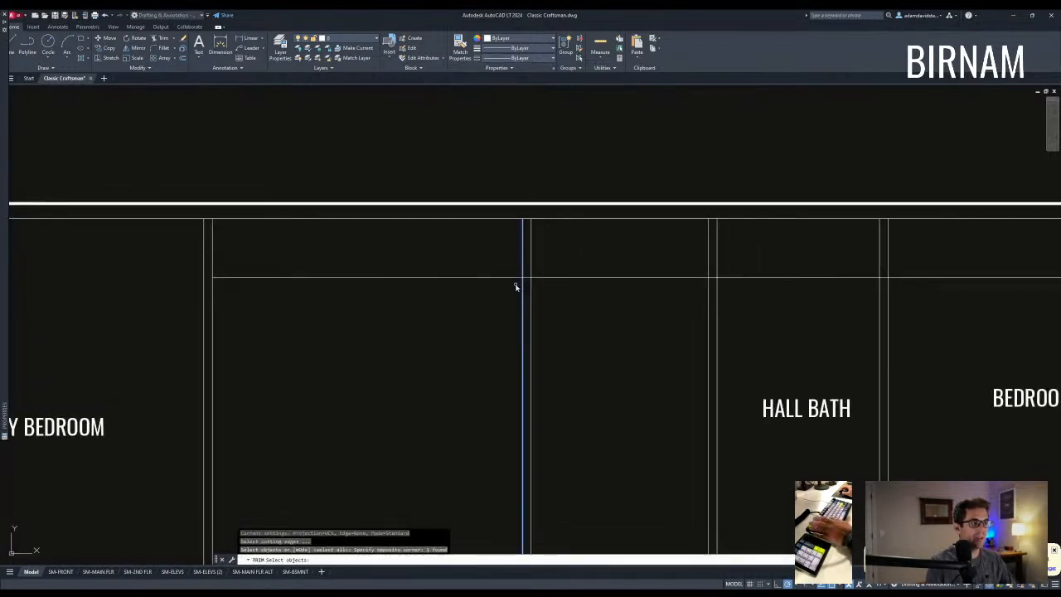
click(563, 275)
key(Escape)
Offset both side walls of the primary bath 36 inches inward to mark the vanity widths.
text(o)
key(Return)
text(36)
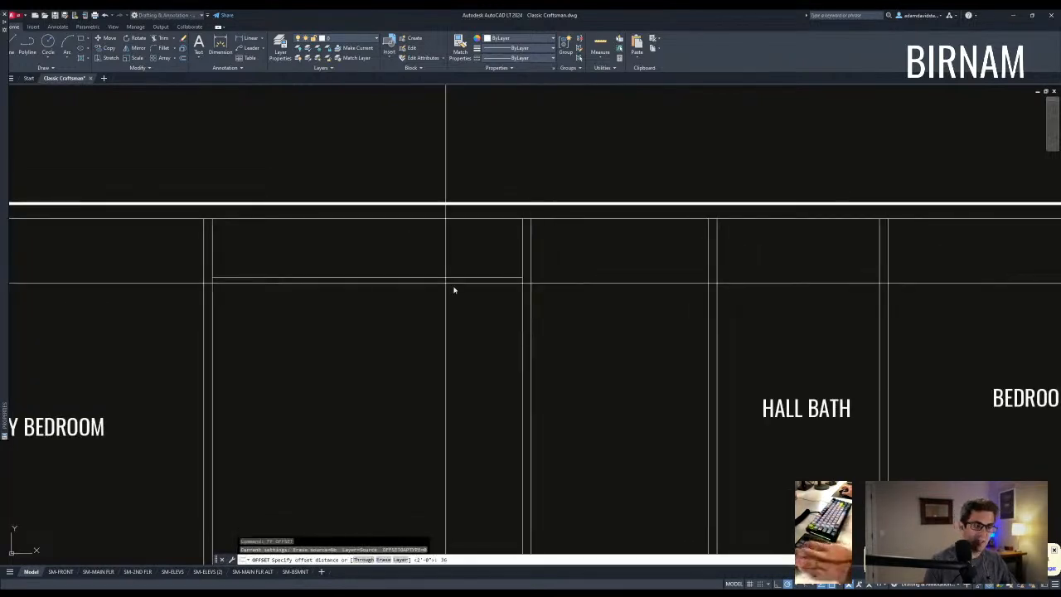
scroll(572, 266, down, 2)
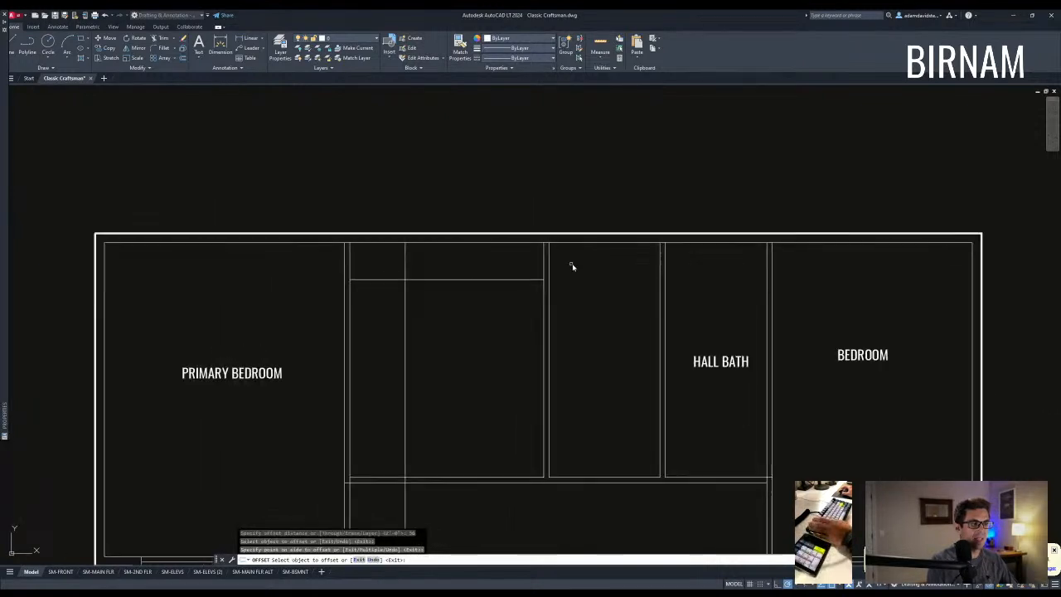
click(521, 271)
key(Escape)
key(Escape)
text(rt)
key(space)
click(515, 304)
click(388, 262)
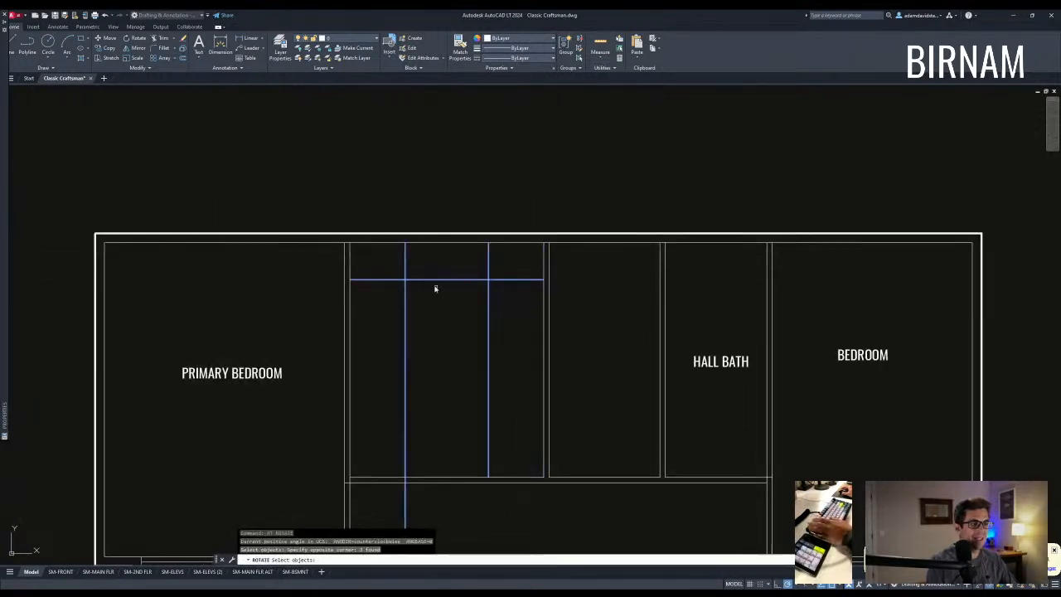
key(Escape)
Trim the two 36-inch offset lines back to the counter line along the primary bath's rear wall.
text(tr)
key(space)
click(506, 301)
click(357, 268)
click(504, 316)
key(Escape)
key(Escape)
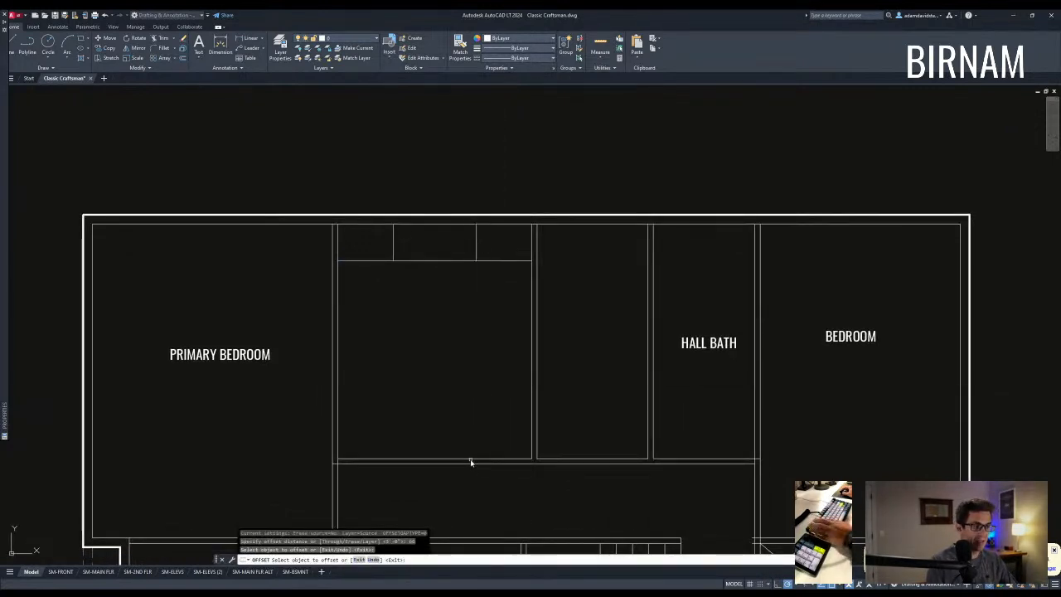
Offset the corridor wall's inner line into the primary bath to mark a divider across the room.
click(470, 460)
click(473, 446)
key(Escape)
click(491, 426)
click(433, 329)
text(v)
key(space)
click(451, 310)
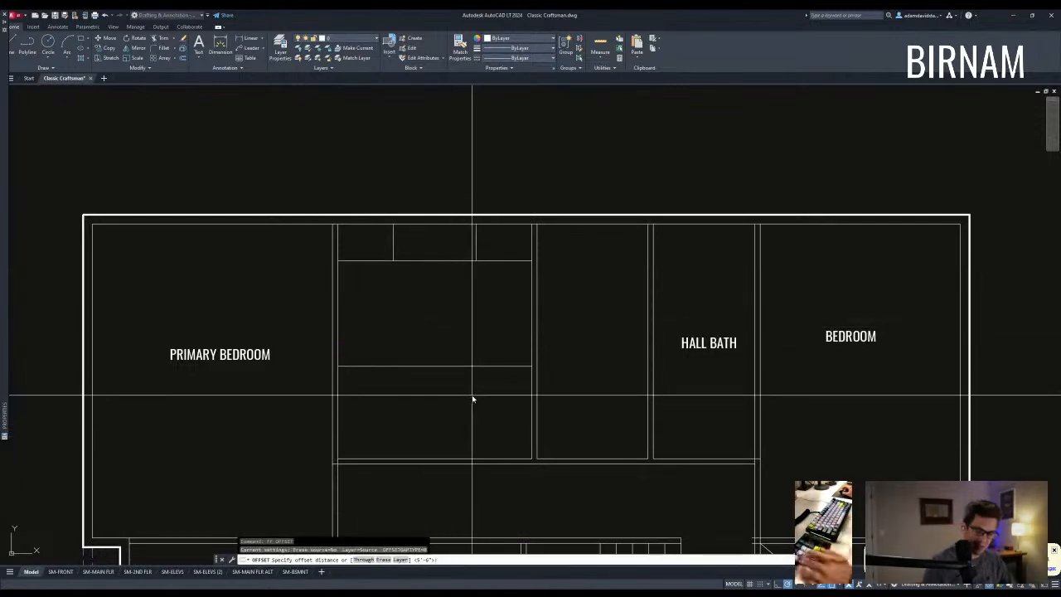
Offset the cross divider 3.5 inches to form a wall, and add a 3.5-inch vertical partition crossing it.
key(Escape)
key(Escape)
text(o)
key(space)
text(3.5)
key(Return)
click(467, 364)
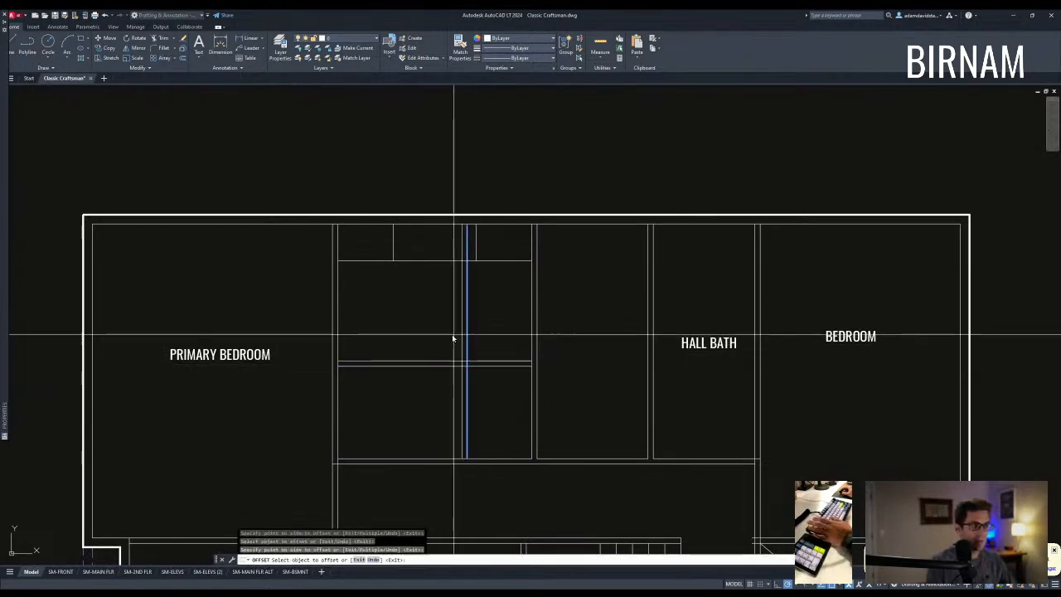
Trim the vertical partition above the cross wall and open the T-junction between the two walls.
key(Escape)
scroll(472, 375, up, 2)
text(tr)
click(473, 371)
click(435, 346)
key(space)
click(472, 328)
click(429, 307)
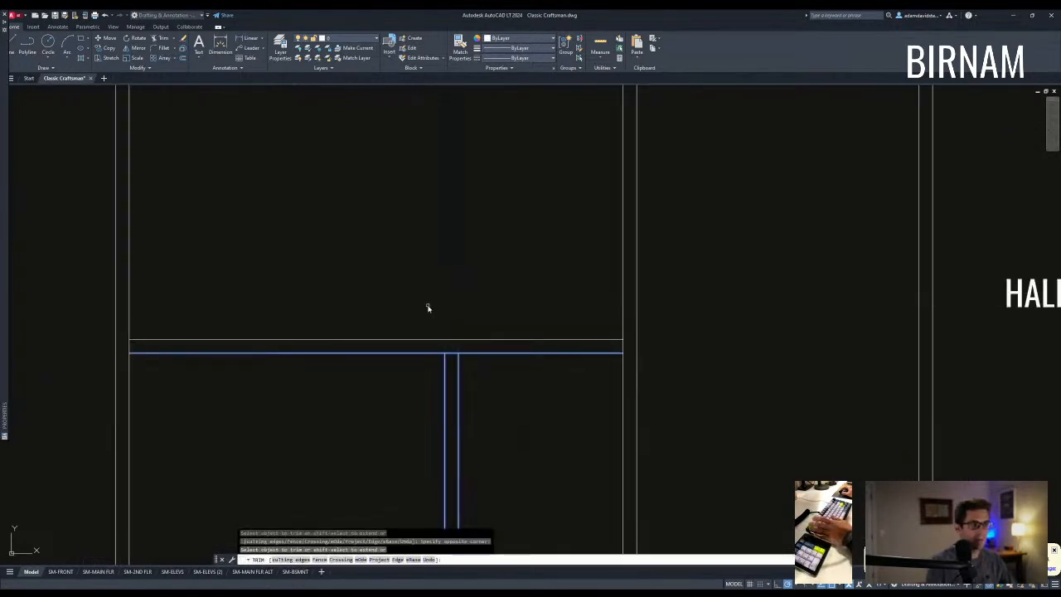
click(454, 359)
key(Escape)
Trim the side wall lines where the primary bath's cross wall meets them at both ends.
scroll(455, 395, down, 2)
text(tr)
click(496, 384)
click(414, 337)
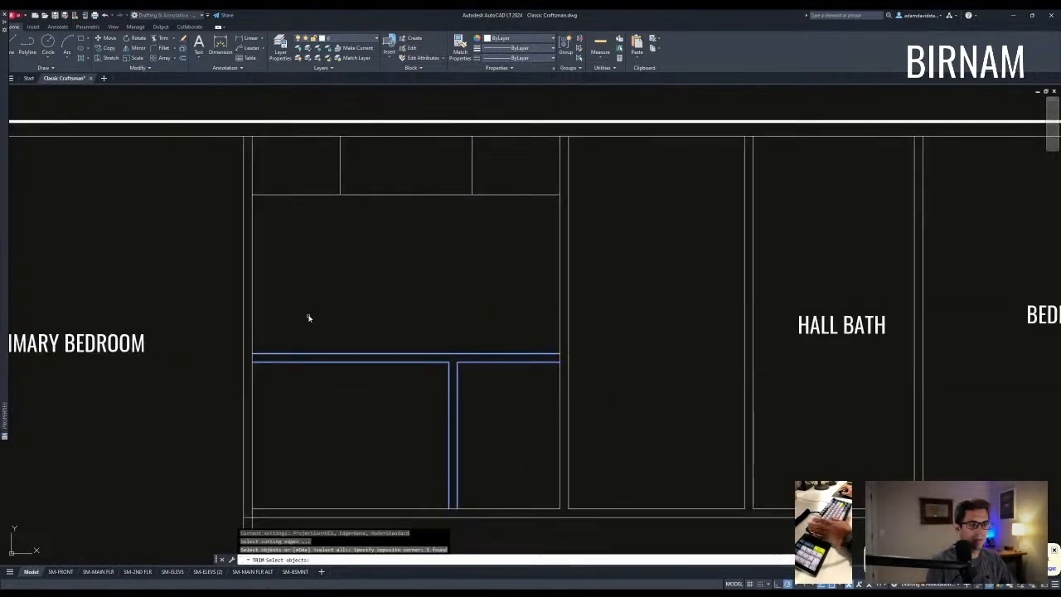
key(space)
scroll(252, 347, up, 4)
scroll(277, 381, down, 2)
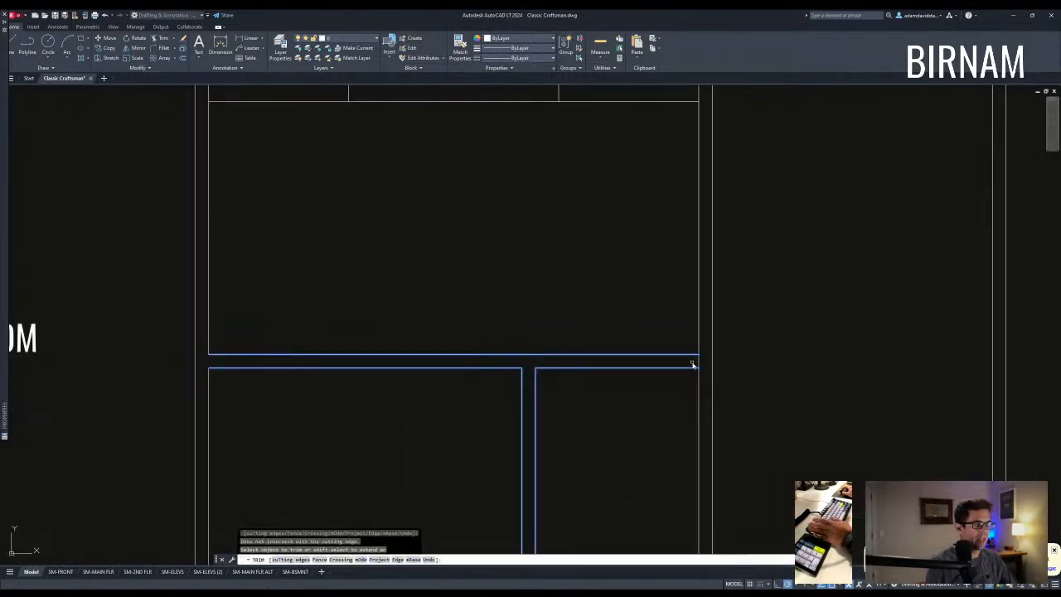
key(Escape)
key(Escape)
key(Escape)
Extend the vertical partition's line nearer the primary bedroom to the upper line of the cross wall.
scroll(614, 357, down, 6)
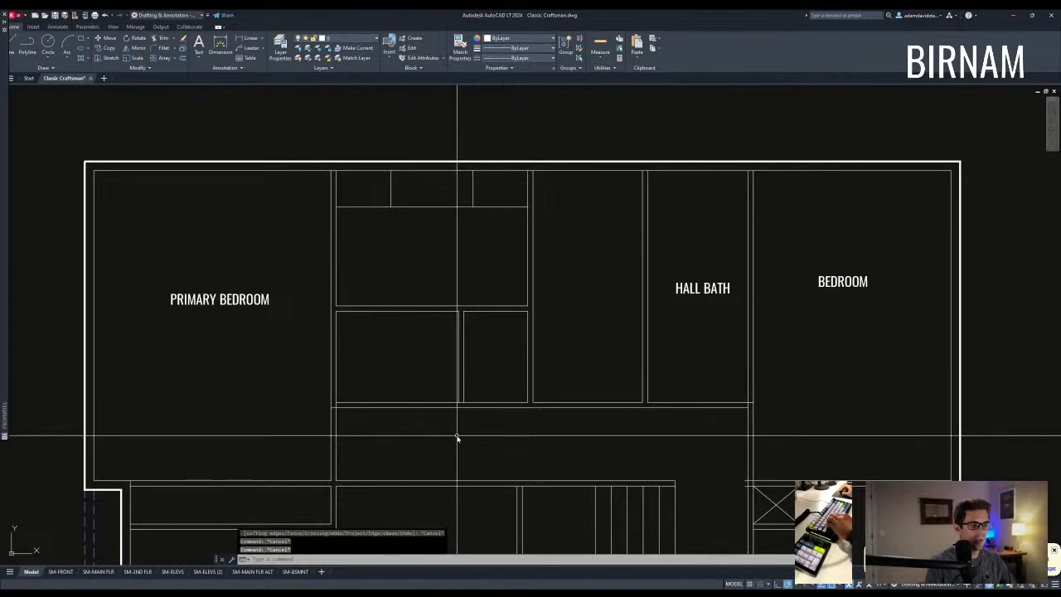
scroll(465, 365, up, 2)
text(ex)
key(space)
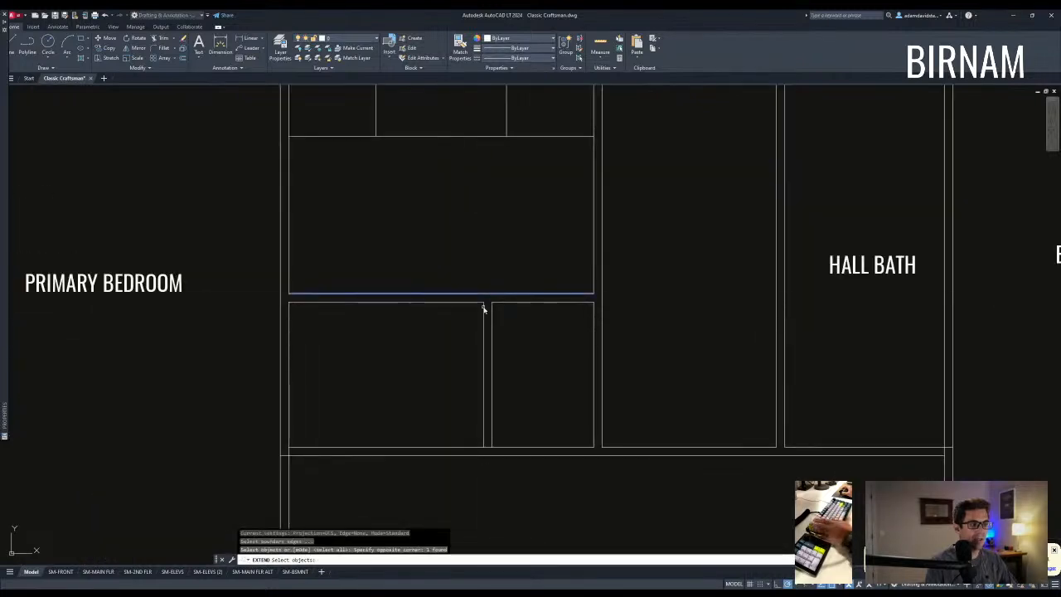
click(474, 315)
key(Escape)
middle_drag(361, 401, 455, 359)
key(Escape)
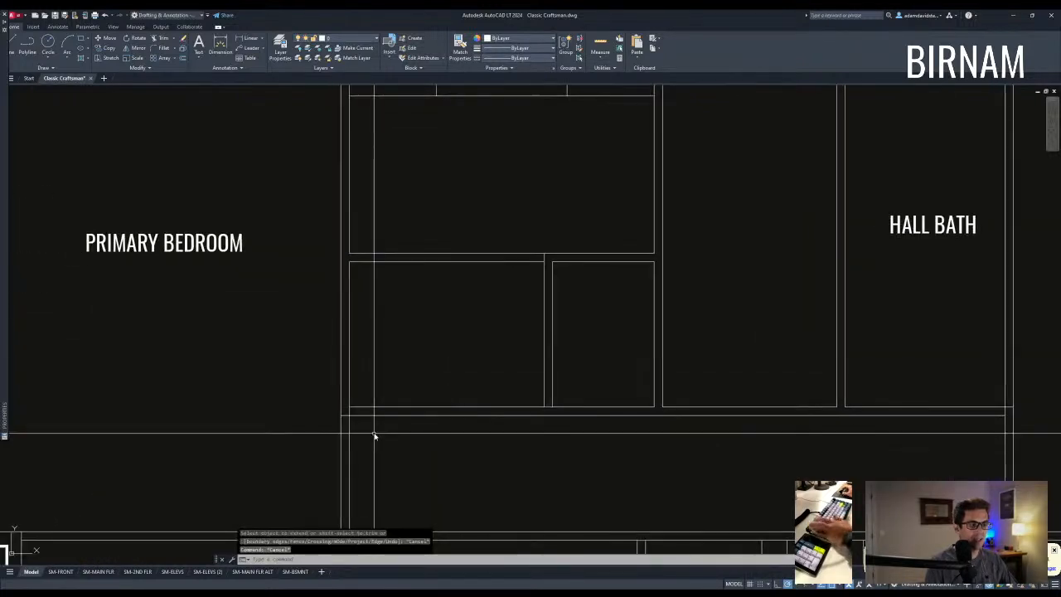
Trim the primary bedroom wall's bath-side line where the hall wall below the primary bath meets it.
drag(382, 458, 315, 365)
key(space)
scroll(340, 415, up, 4)
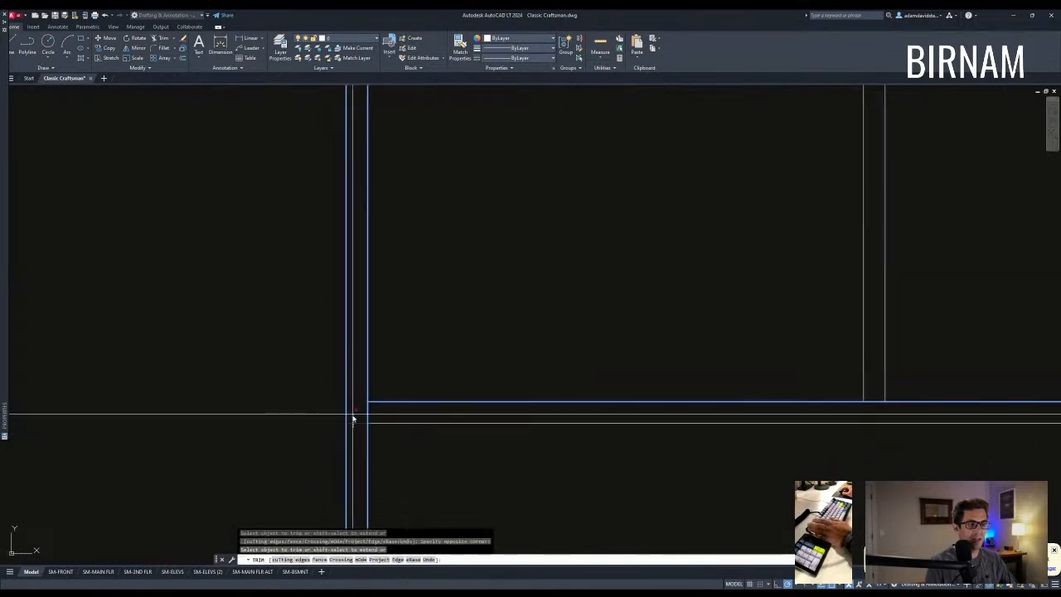
key(Escape)
key(Escape)
scroll(431, 382, down, 5)
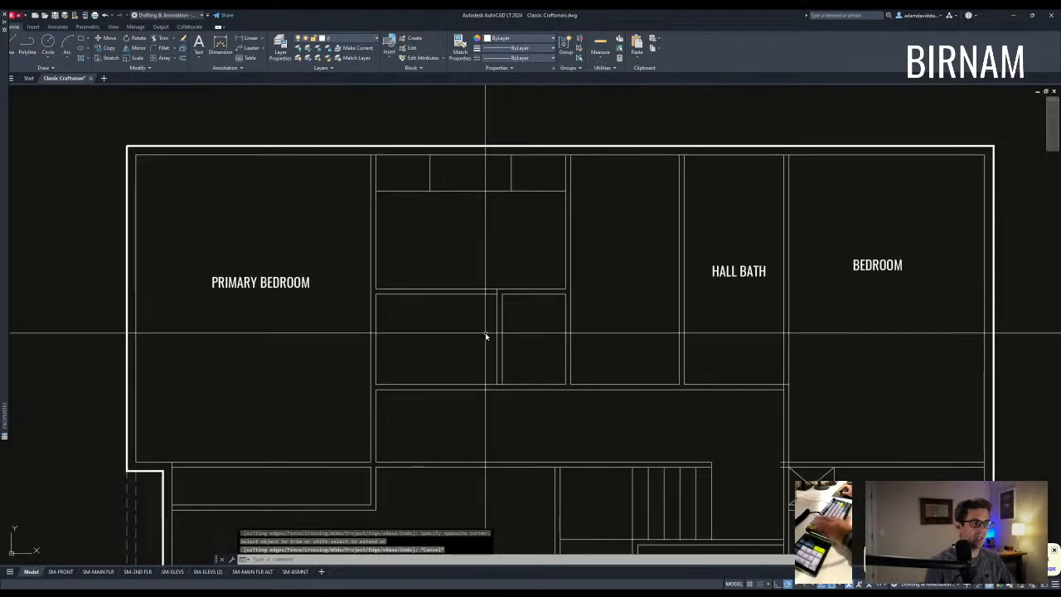
Offset the upper line of the primary bath's cross wall 12 inches down into the shower room.
scroll(489, 327, up, 2)
middle_drag(476, 333, 493, 332)
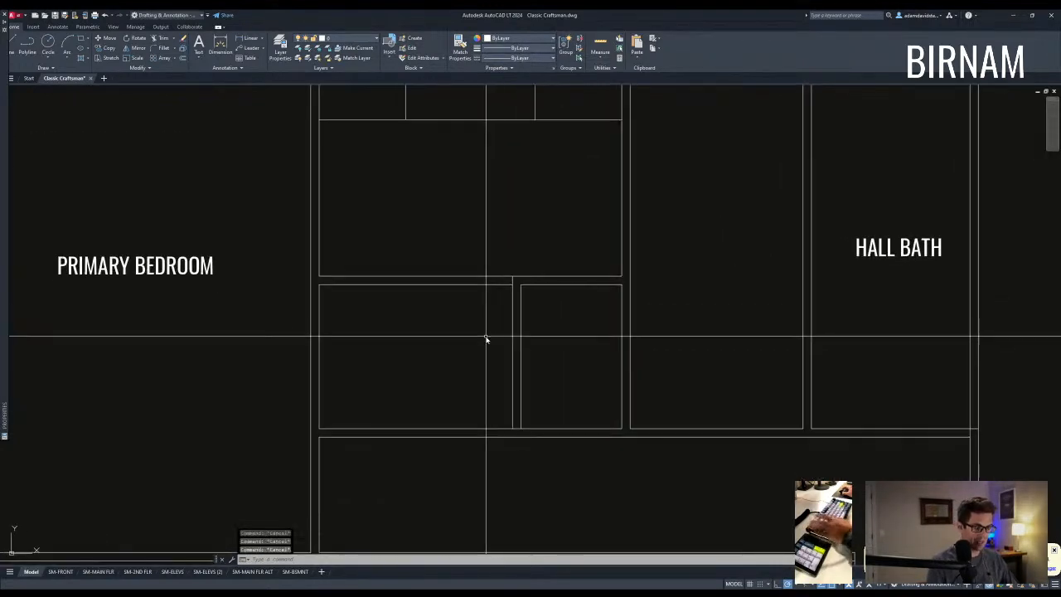
click(475, 277)
click(480, 353)
key(Escape)
key(Escape)
key(Escape)
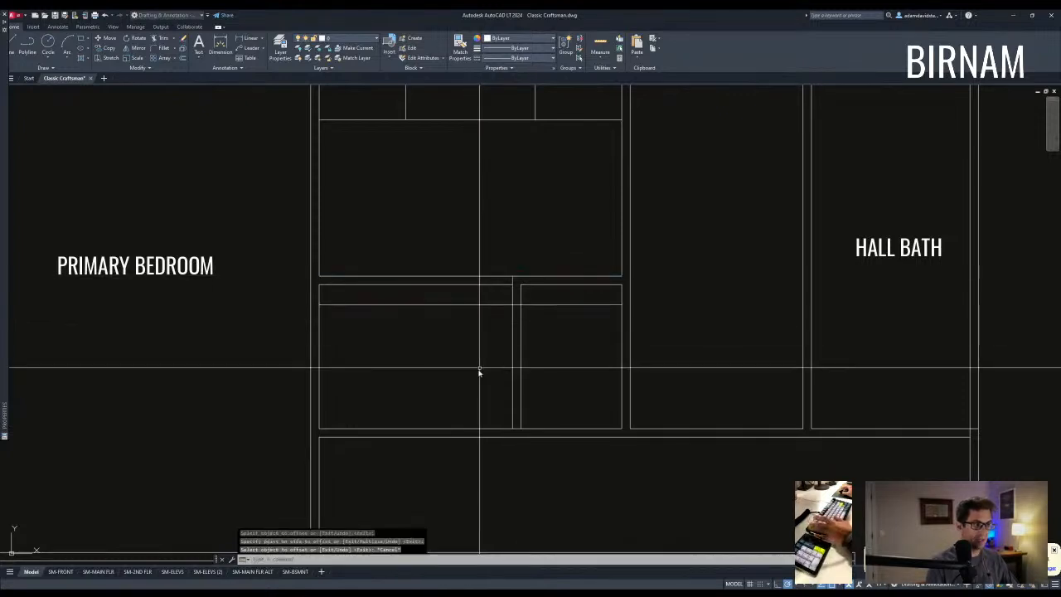
Offset the vertical partition's line 32 inches toward the primary bedroom to mark the side of a recess.
middle_drag(500, 337, 504, 324)
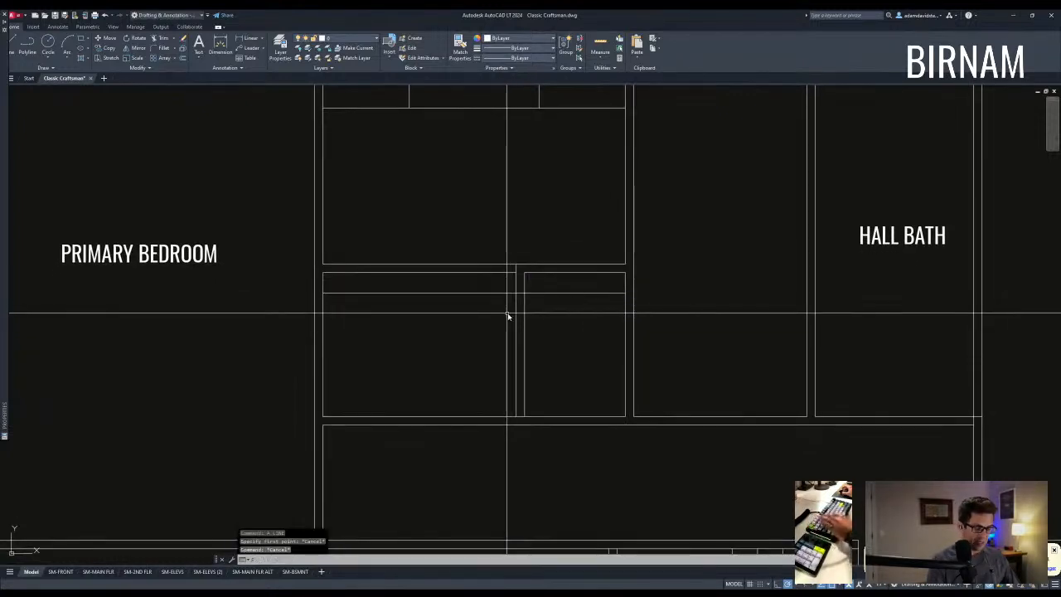
text(of)
key(Return)
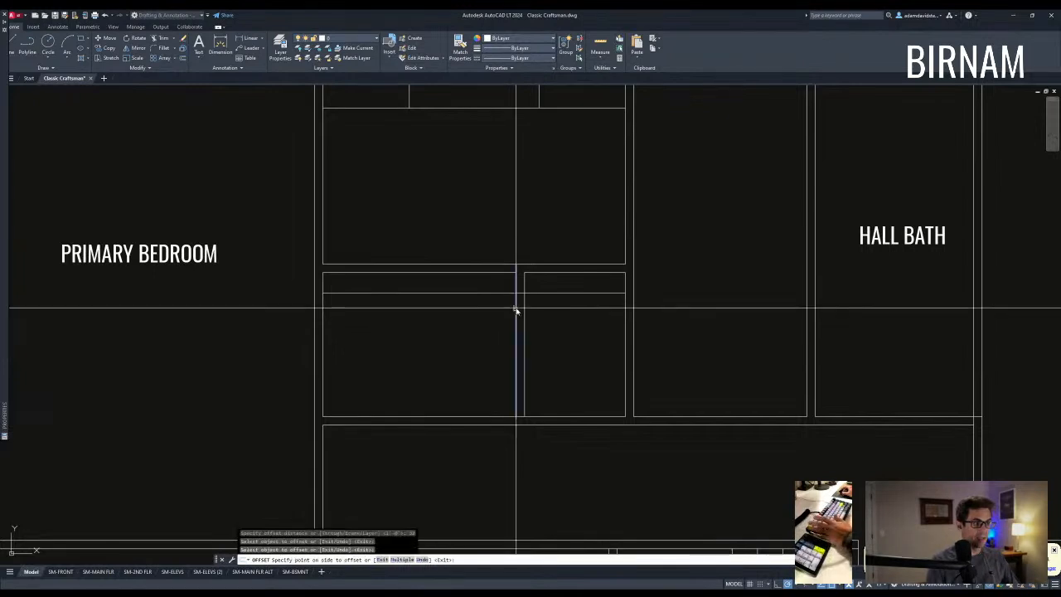
click(485, 300)
key(Escape)
key(Escape)
Trim the recess's side line below the 12-inch offset line, and remove the cross wall's lower line across the recess.
text(tr)
key(Return)
click(464, 306)
click(425, 255)
key(Return)
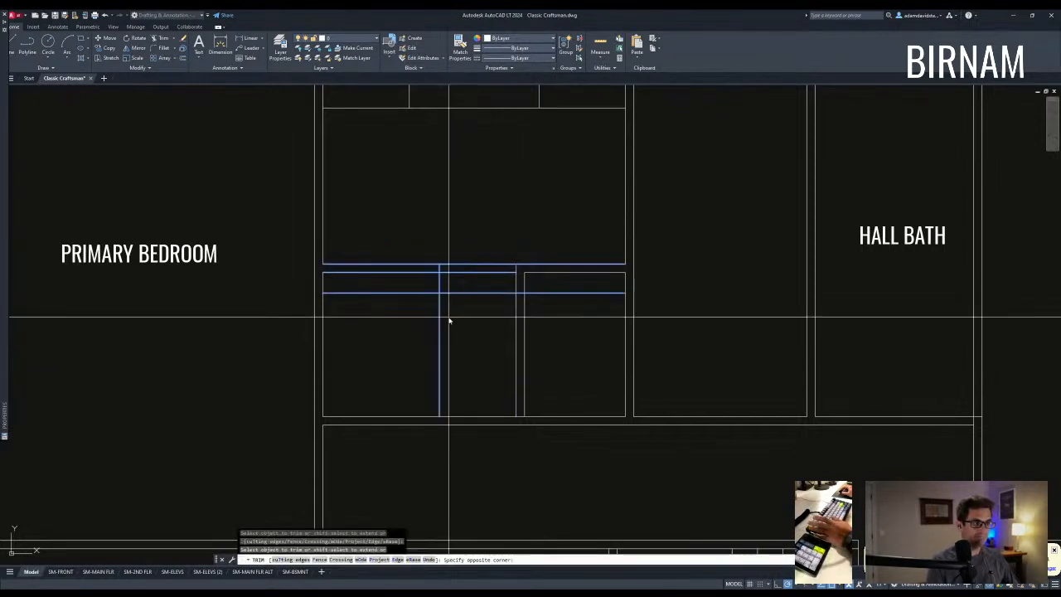
click(421, 297)
key(Escape)
key(Escape)
text(tr)
key(Return)
click(461, 302)
click(427, 258)
key(Return)
key(Escape)
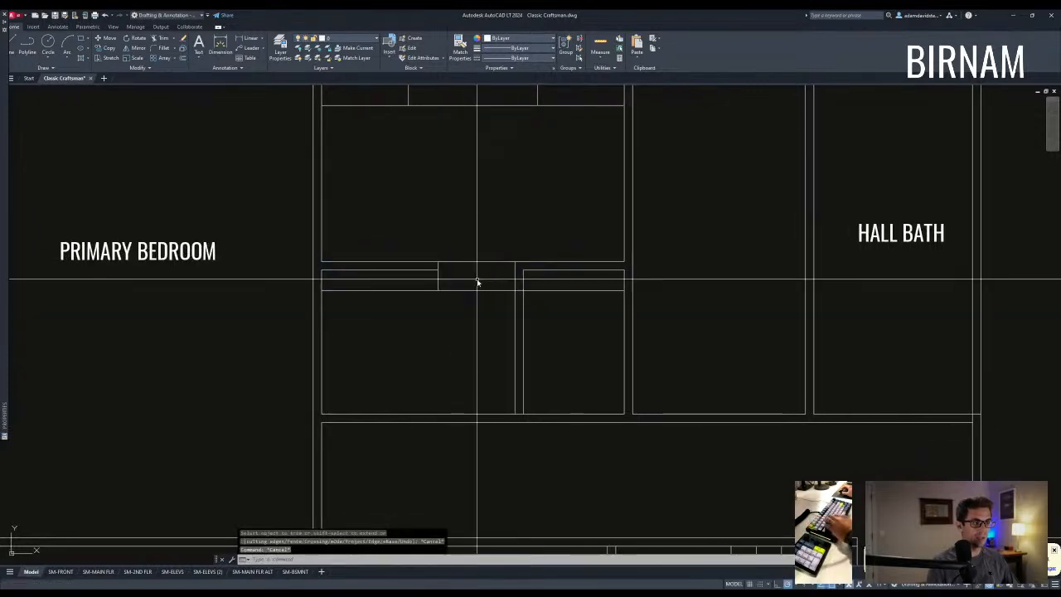
Trim the recess's back line where it runs past the vertical partition into the toilet room.
text(t)
key(Return)
click(514, 291)
key(Escape)
key(Escape)
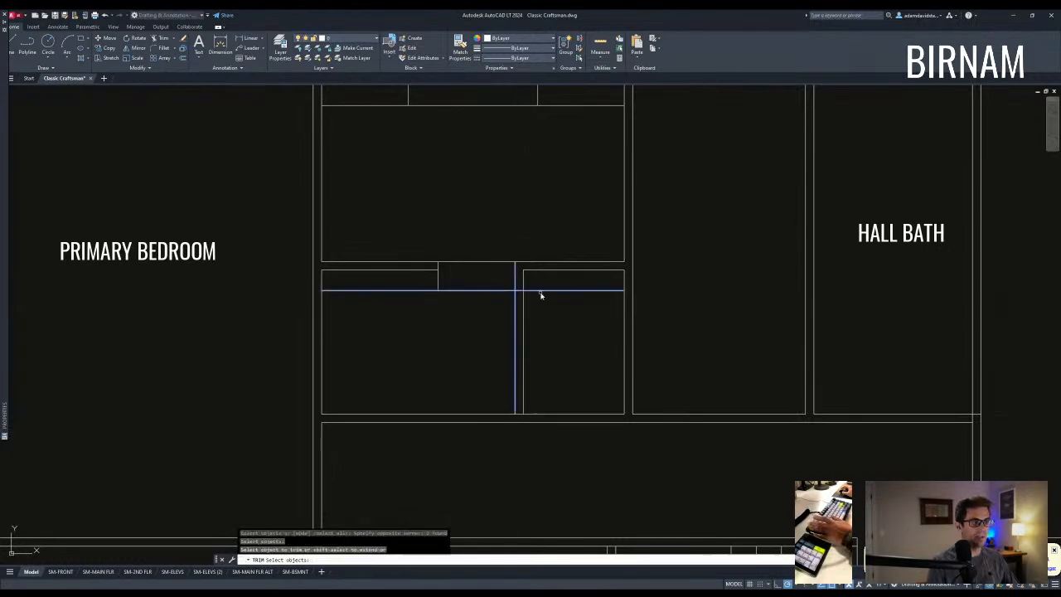
key(Escape)
scroll(497, 313, up, 3)
scroll(504, 330, down, 3)
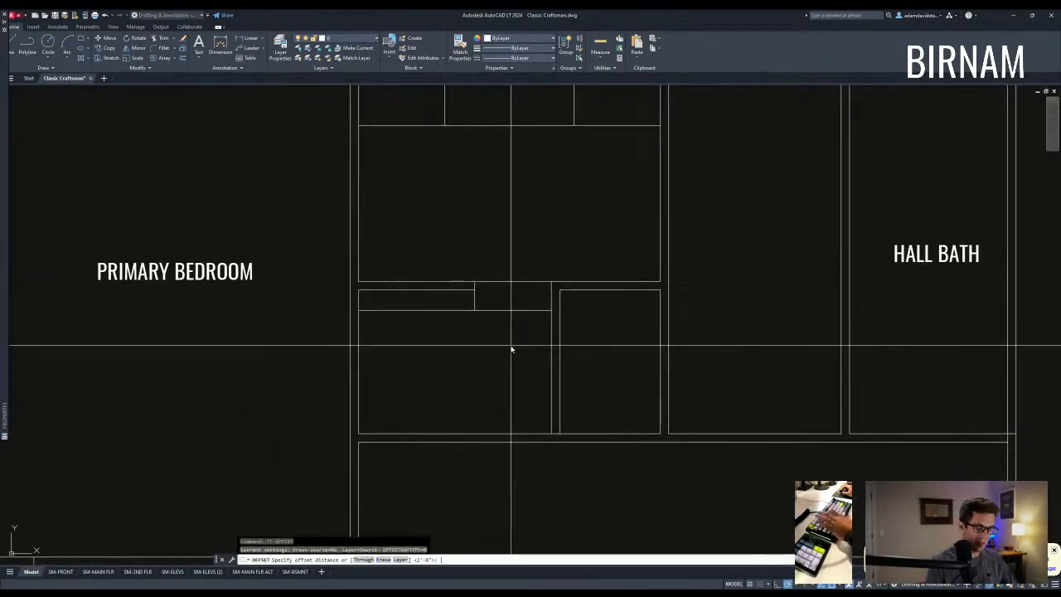
Offset the recess's side line 3.5 inches toward the primary bedroom and join it to the cross wall's lower line.
text(5.5)
key(Return)
click(476, 299)
click(463, 299)
key(Escape)
text(f)
key(Return)
click(452, 292)
Trim the leftover back line of the recess between the primary bedroom wall and the short return wall.
text(tr)
key(Return)
click(481, 310)
click(397, 248)
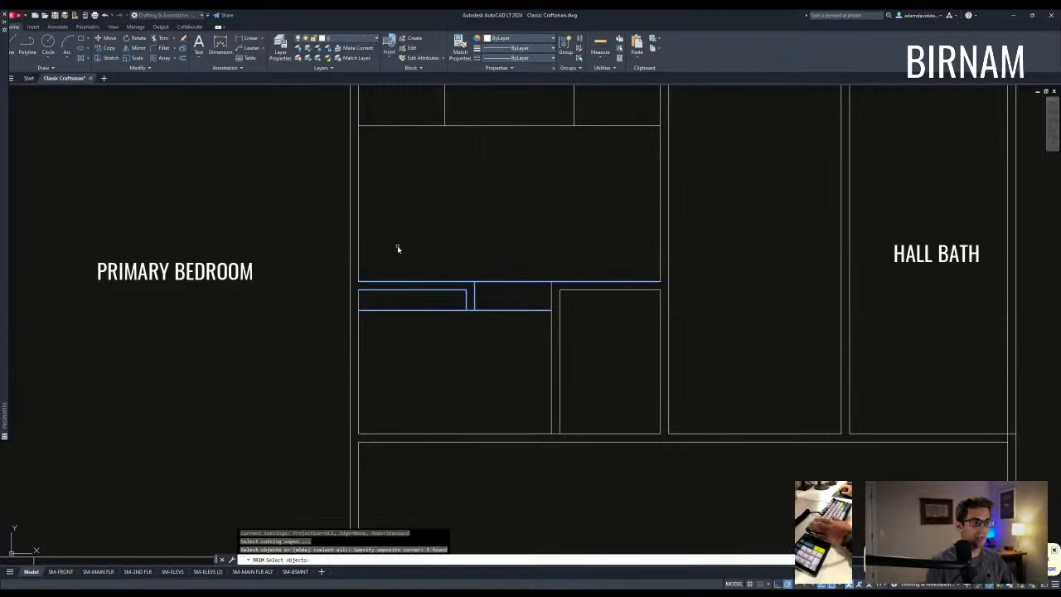
click(440, 314)
key(Escape)
Stretch the recess's back line and side walls down into the shower room to deepen the recess.
middle_drag(525, 328, 485, 343)
text(s)
click(546, 348)
click(413, 315)
key(Return)
click(416, 343)
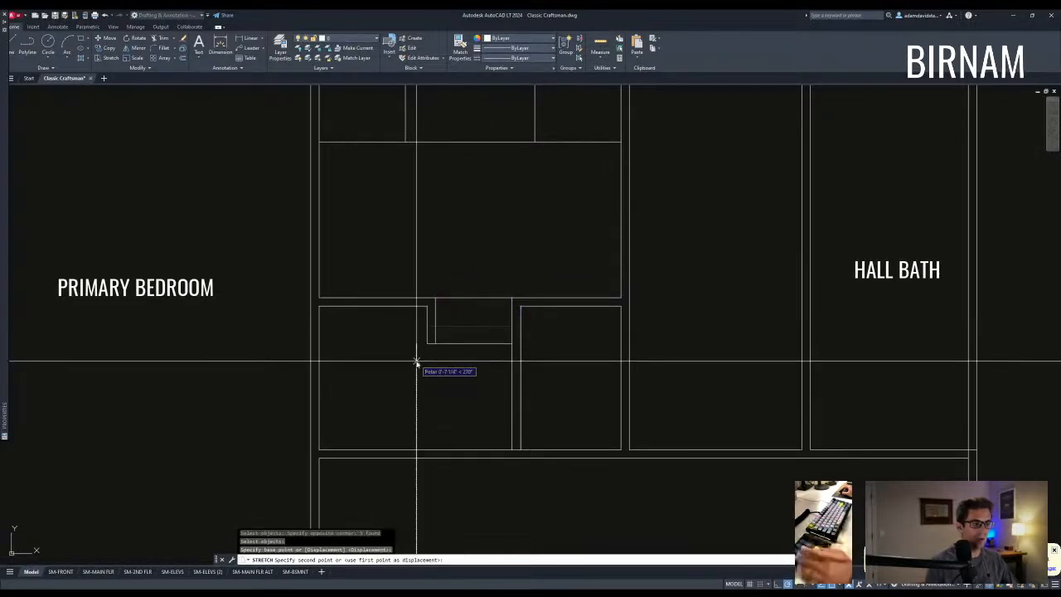
key(Escape)
key(Escape)
Copy the shower head symbol from the neighbouring plan onto the upper wall of the primary bath's shower.
scroll(418, 365, down, 8)
scroll(309, 357, up, 4)
scroll(307, 354, up, 2)
click(277, 390)
click(308, 357)
text(v)
click(291, 361)
scroll(871, 390, down, 2)
middle_drag(871, 390, 73, 280)
key(Escape)
key(Escape)
scroll(415, 362, up, 2)
scroll(526, 322, down, 2)
middle_drag(530, 324, 462, 354)
Trim the hall wall's upper line between the vertical partition's lines to open their T-junction.
text(l)
key(Escape)
key(Escape)
key(Escape)
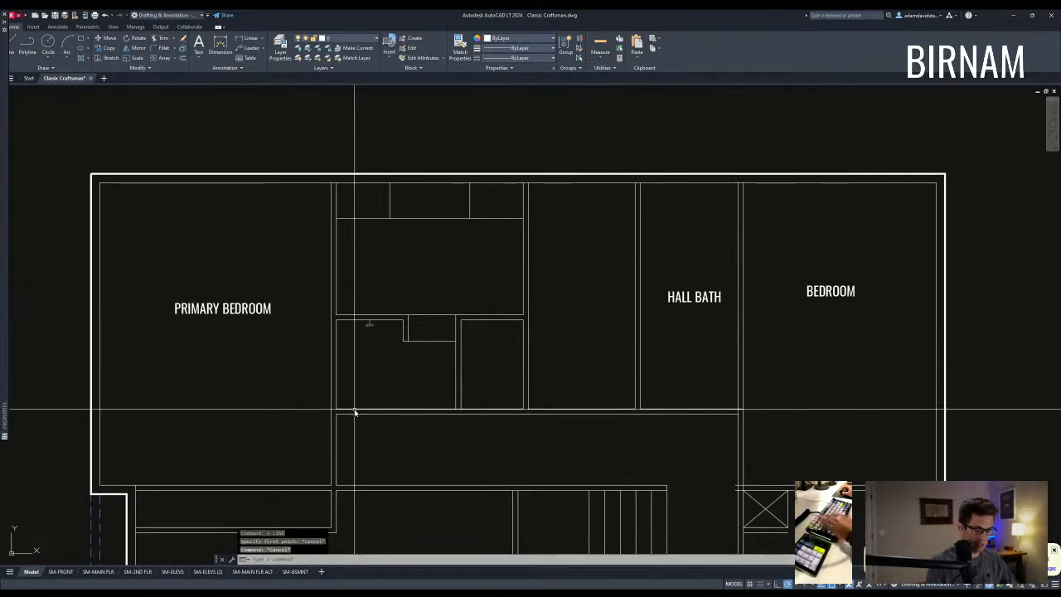
scroll(396, 432, up, 2)
text(tr)
click(492, 414)
click(418, 364)
click(474, 396)
key(Escape)
Offset the shower's lower wall line 12 inches inward to form a bench.
text(o 12)
click(434, 389)
click(438, 395)
key(Escape)
key(Escape)
scroll(492, 372, down, 4)
key(Escape)
key(Escape)
scroll(490, 324, up, 5)
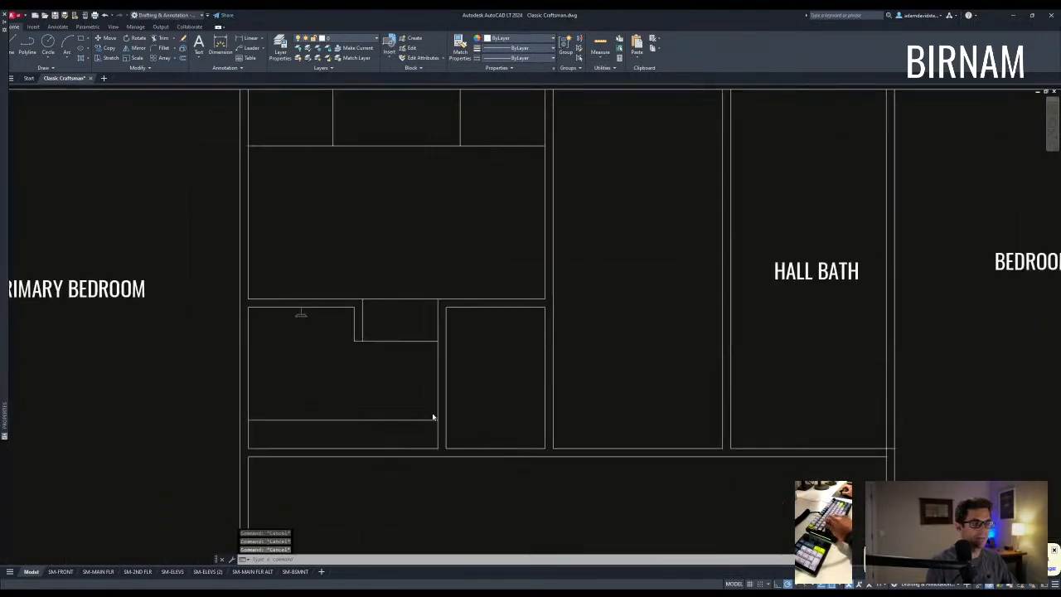
scroll(433, 417, down, 3)
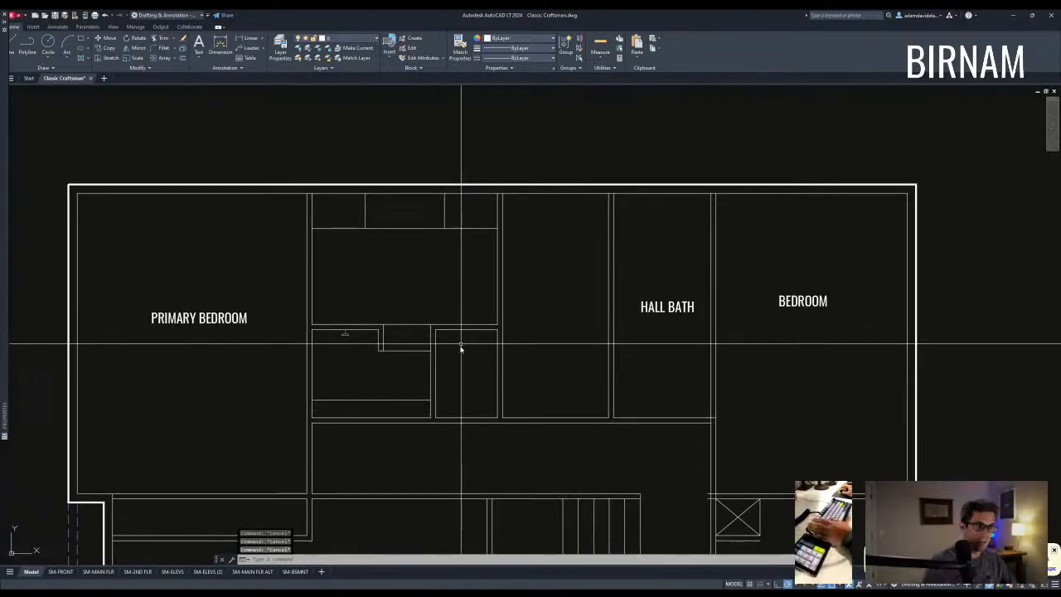
Cut a doorway in the toilet room's upper wall and draw the door's swing circle and angled leaf.
text(c)
key(Return)
click(487, 325)
click(446, 324)
text(l)
key(Return)
click(488, 324)
scroll(442, 292, up, 2)
click(449, 309)
key(Escape)
Trim the toilet room door's swing circle to the arc between the jamb and the leaf.
text(tr)
key(Return)
drag(477, 369, 444, 311)
key(Return)
click(481, 299)
click(468, 282)
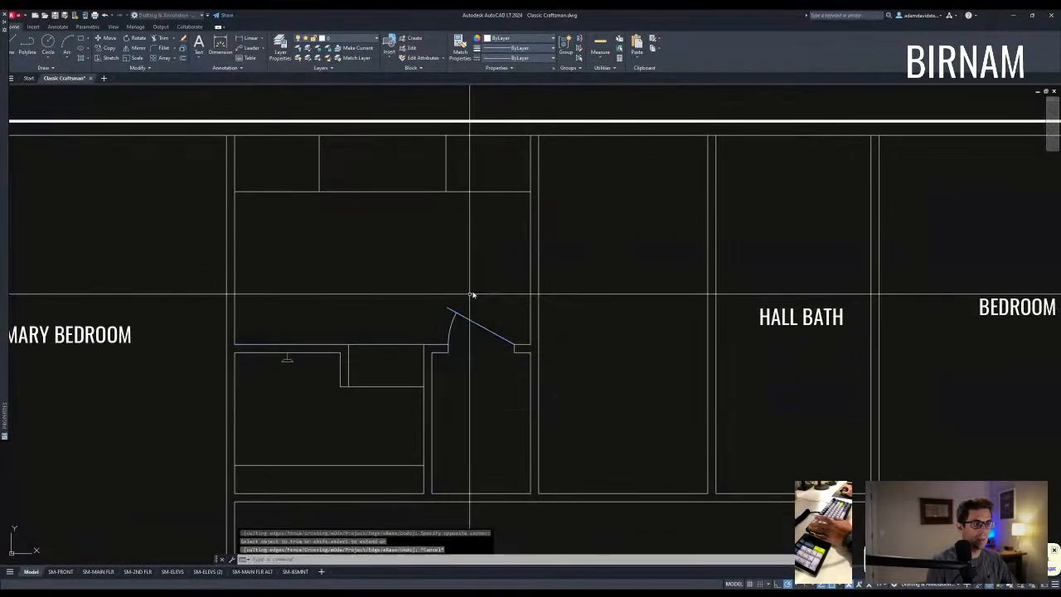
Match the toilet room door's leaf and swing arc to the properties of a door in the neighbouring plan.
scroll(447, 378, down, 5)
key(Escape)
middle_drag(405, 407, 428, 355)
text(ma)
key(Return)
click(125, 266)
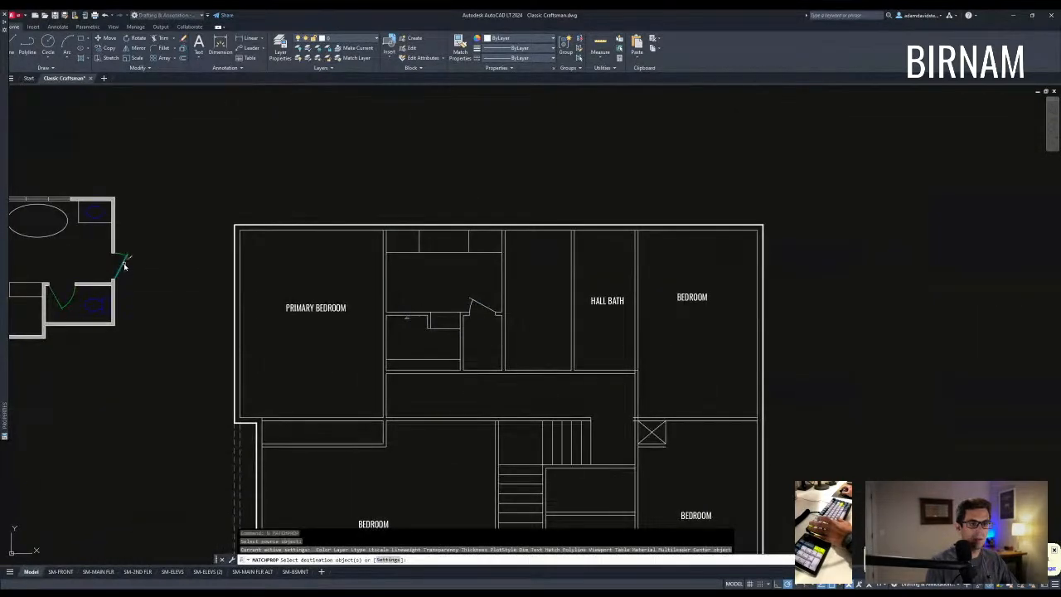
scroll(490, 293, up, 2)
click(472, 296)
click(439, 316)
key(Escape)
key(Escape)
Draw an 18-inch line up from the cross wall at the recess's side, and continue it across to the bedroom wall.
text(l)
key(Return)
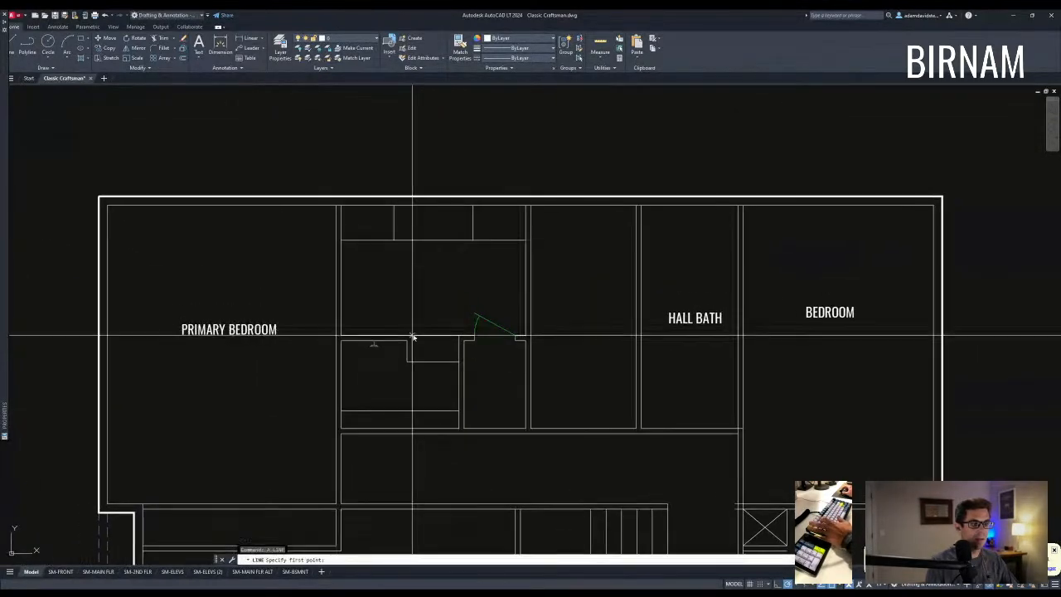
click(412, 339)
text(18)
key(Return)
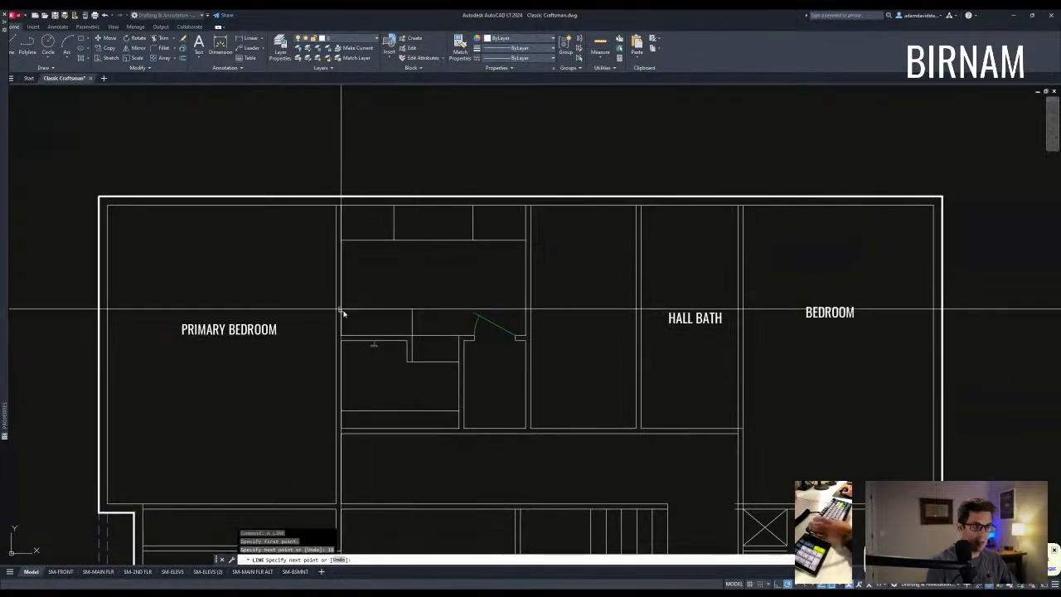
click(341, 309)
key(Escape)
key(Escape)
scroll(456, 322, up, 1)
Stretch the upper edge of the new box above the shower wall down to make the box shallower.
click(419, 323)
click(344, 311)
key(Escape)
text(st)
click(415, 308)
click(348, 265)
key(Return)
click(347, 265)
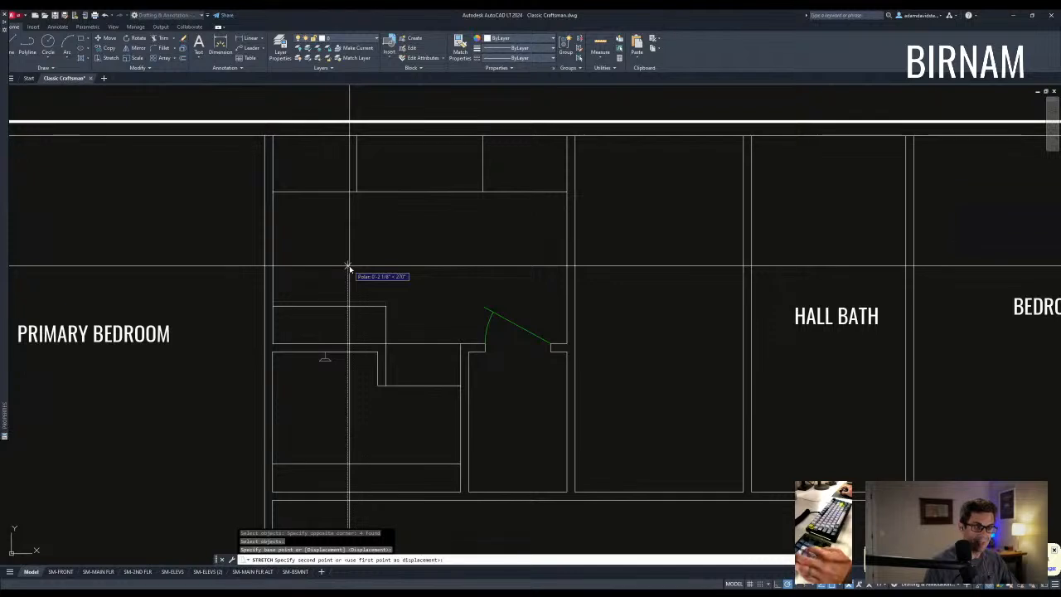
key(Escape)
Measure the depth of the box above the shower wall along its side line.
text(di)
click(386, 343)
click(386, 315)
middle_drag(386, 315, 390, 321)
key(Escape)
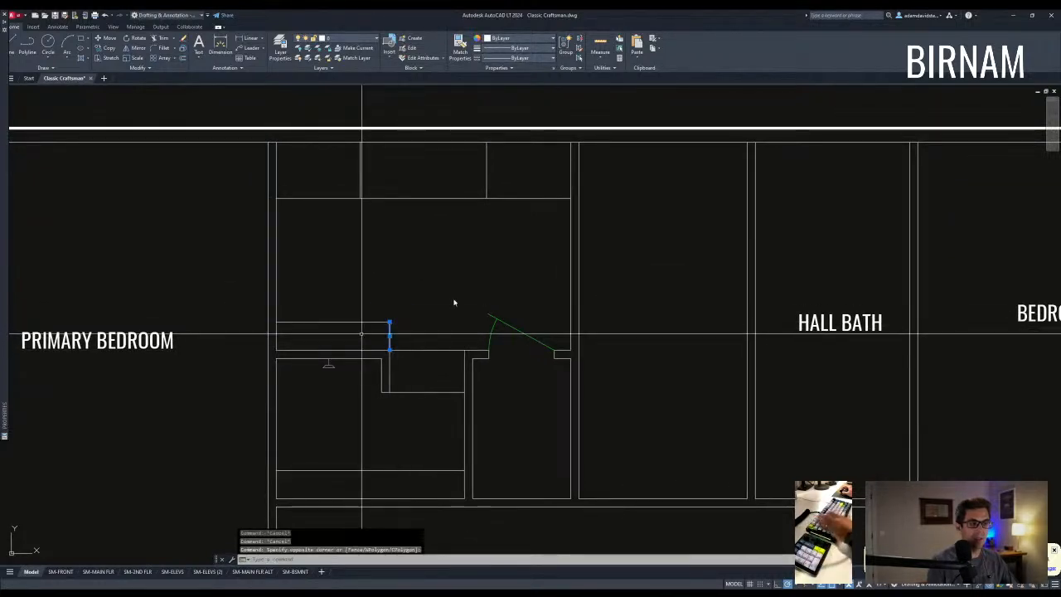
Try to shift the side line of the box above the shower wall and start a line from its upper corner.
text(m)
click(451, 296)
key(Escape)
key(space)
key(Escape)
click(390, 323)
key(Escape)
middle_drag(390, 323, 425, 334)
scroll(424, 334, down, 1)
text(l)
click(415, 335)
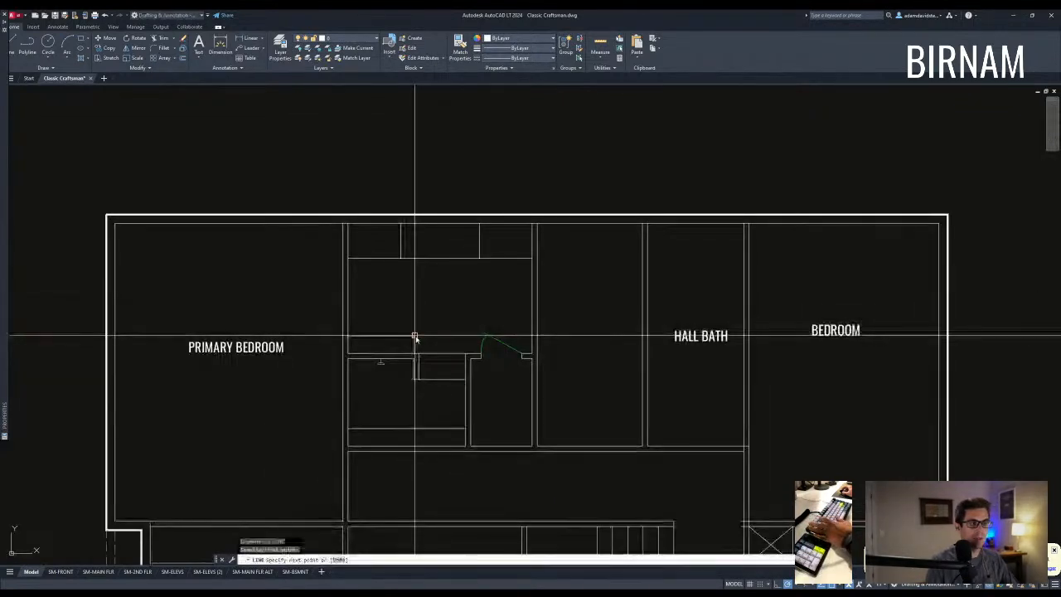
key(Escape)
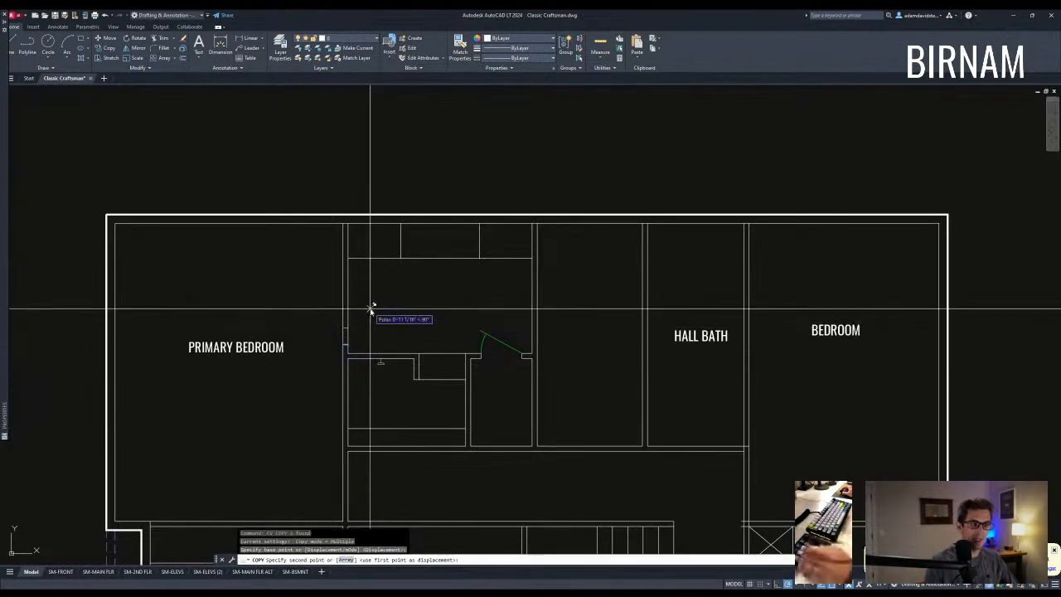
Trim the wall between the primary bedroom and the primary bath to open a doorway between its two jamb lines.
key(Escape)
text(t )
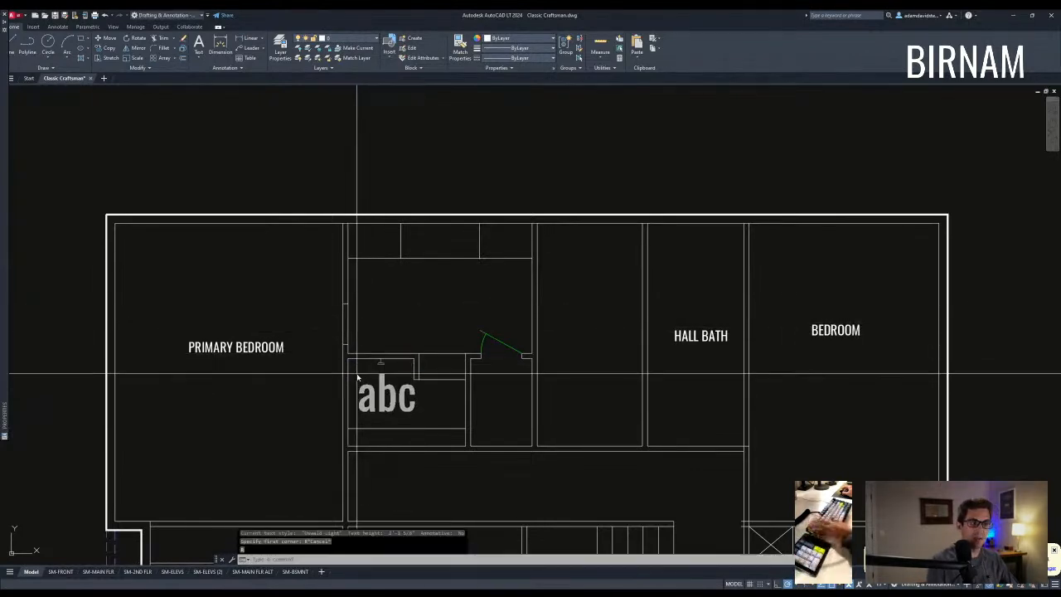
text(tr)
click(358, 378)
click(360, 335)
click(334, 322)
key(Escape)
text(u tr)
click(369, 377)
click(335, 282)
key(space)
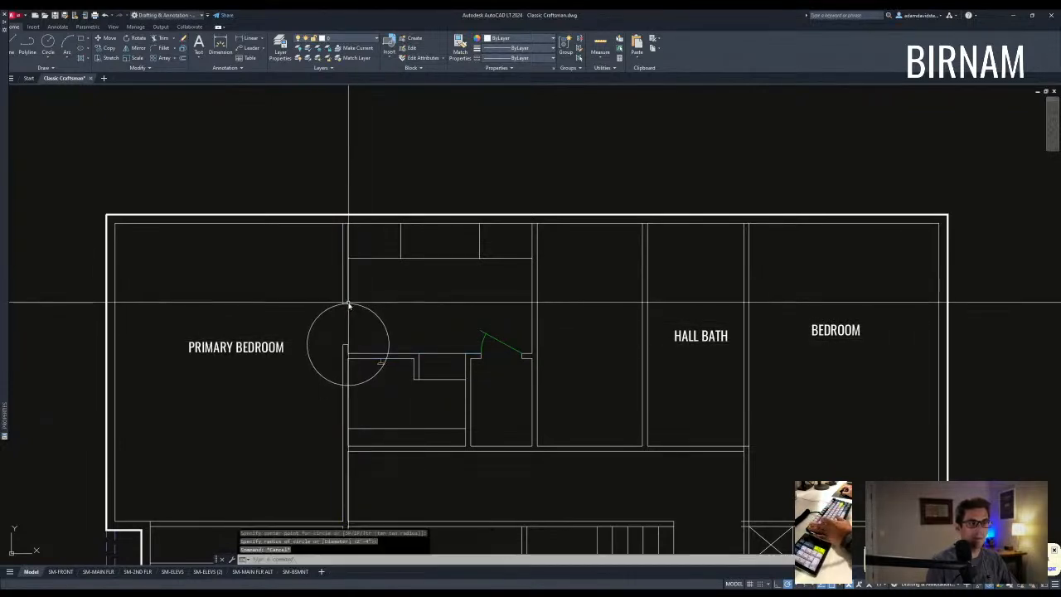
Add the door leaf in the primary bedroom's new doorway and trim the circle down to its swing arc.
scroll(374, 297, up, 1)
click(374, 310)
key(Escape)
key(Escape)
text(tr)
click(375, 351)
click(320, 304)
key(space)
key(Escape)
key(Escape)
Match the new bedroom-to-bath door's properties to those of the green toilet room door.
scroll(365, 318, down, 2)
text(ma)
click(438, 339)
click(436, 336)
click(360, 327)
key(Escape)
scroll(456, 336, down, 2)
middle_drag(464, 348, 422, 315)
scroll(424, 338, up, 2)
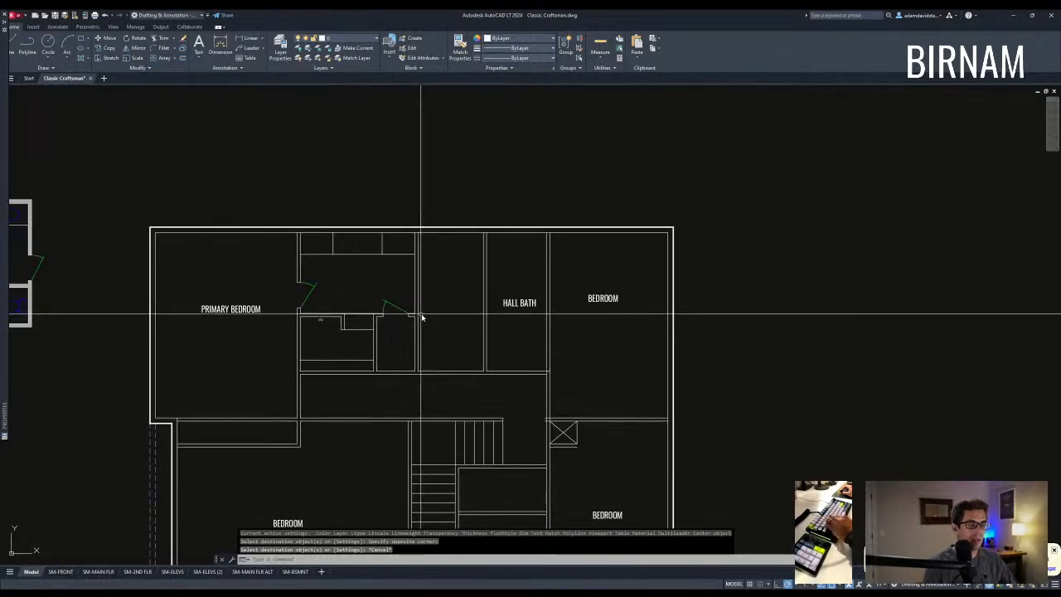
scroll(305, 254, up, 2)
click(284, 264)
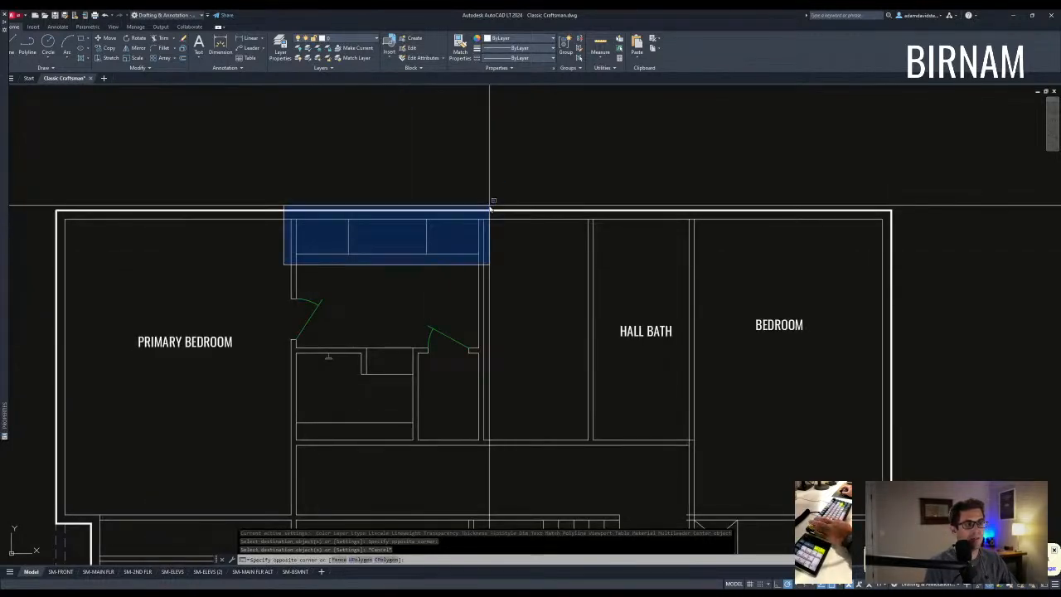
click(489, 205)
key(Escape)
key(Escape)
key(Escape)
mouse_move(365, 265)
middle_down()
mouse_move(382, 287)
mouse_move(432, 297)
middle_up()
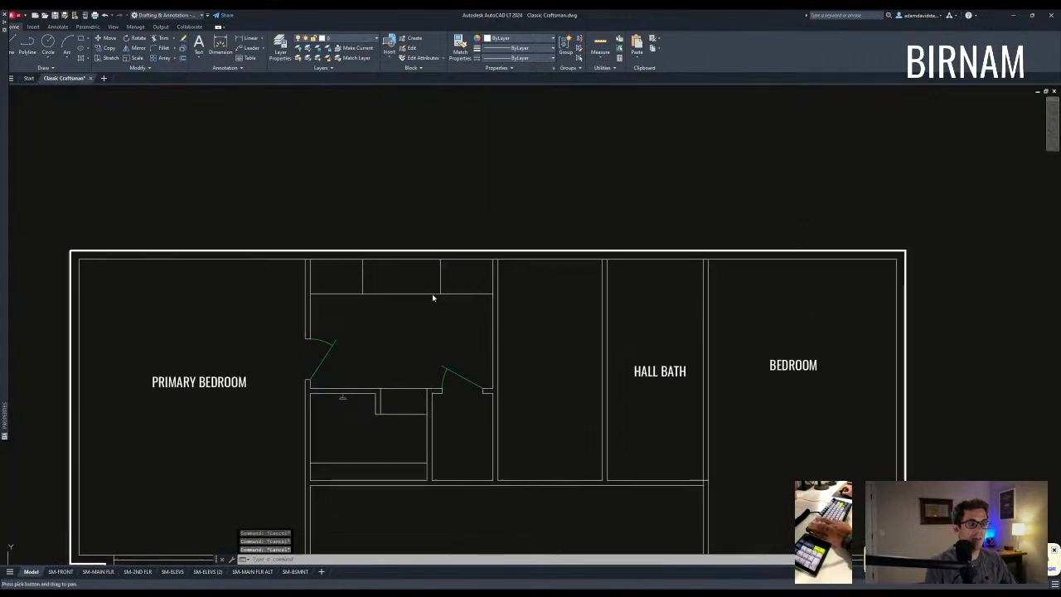
scroll(395, 284, down, 2)
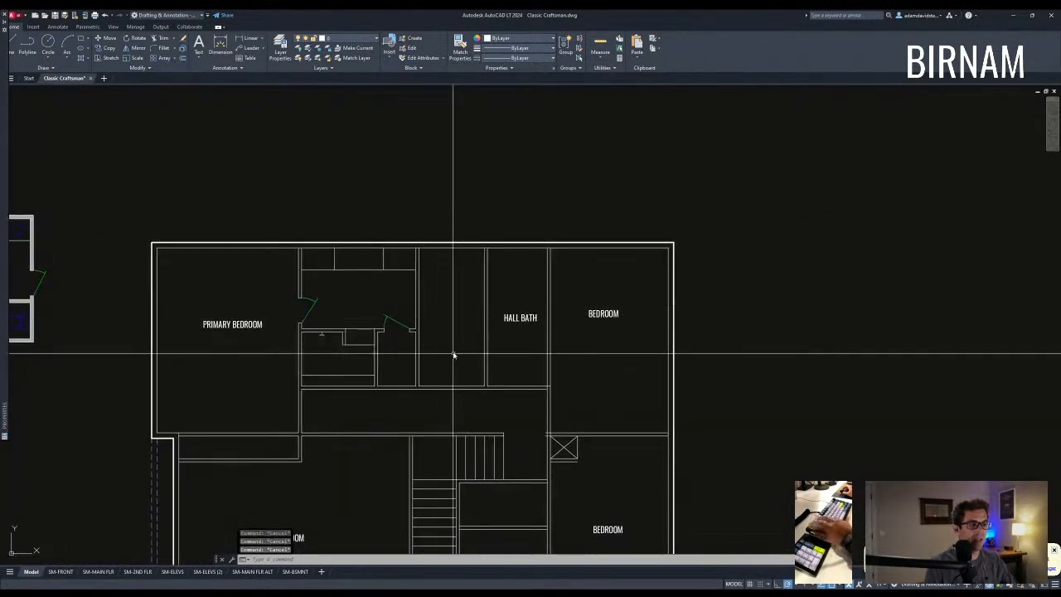
Offset the upper, lower and hall-bath-side wall lines inward in the room between the primary bath and hall bath.
text(f)
click(431, 386)
click(442, 366)
click(485, 325)
click(472, 318)
click(453, 248)
click(440, 266)
key(Escape)
Trim the offset lines to their shared corners so they form a clean shelf outline within the room beside the hall bath.
scroll(422, 257, up, 2)
text(tr)
click(415, 275)
key(space)
click(406, 260)
text(t)
click(509, 467)
click(467, 242)
key(space)
click(496, 252)
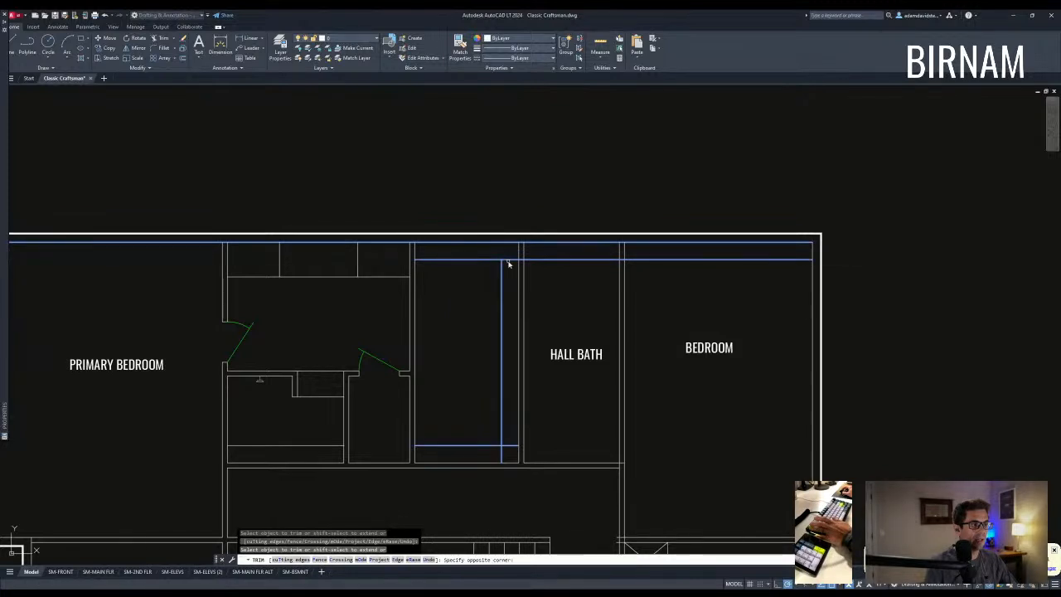
key(Escape)
Measure the room between the primary bath and hall bath across its opposite corners.
text(di)
click(414, 462)
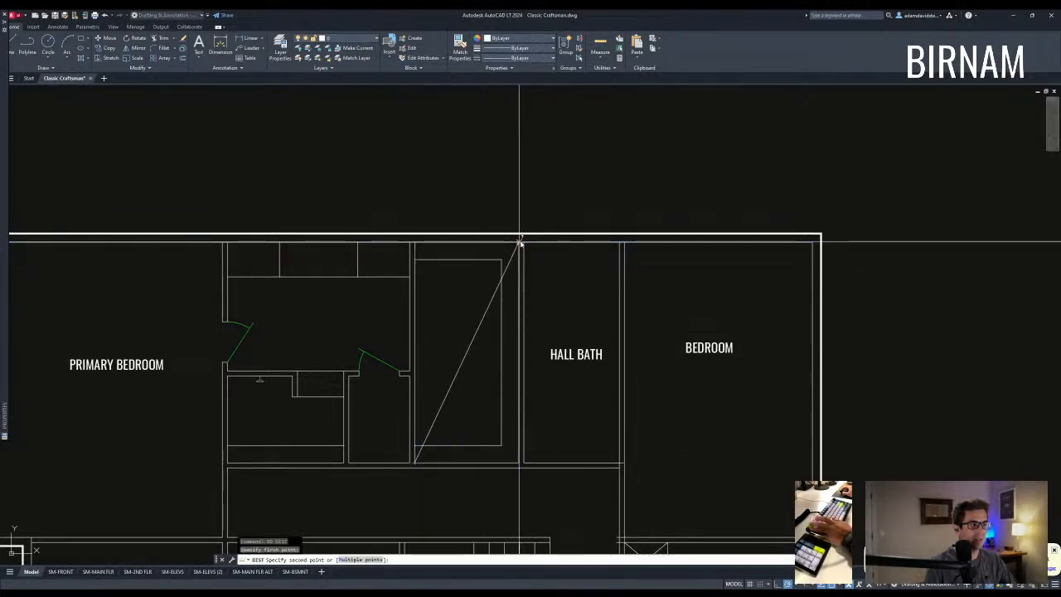
click(521, 241)
scroll(520, 241, down, 2)
key(Escape)
Copy the end wall of the closet below the primary bedroom toward the stairs, and extend the closet's front wall to it.
mouse_move(489, 395)
middle_down()
mouse_move(475, 383)
mouse_move(408, 399)
mouse_move(420, 374)
middle_up()
click(350, 383)
text(co)
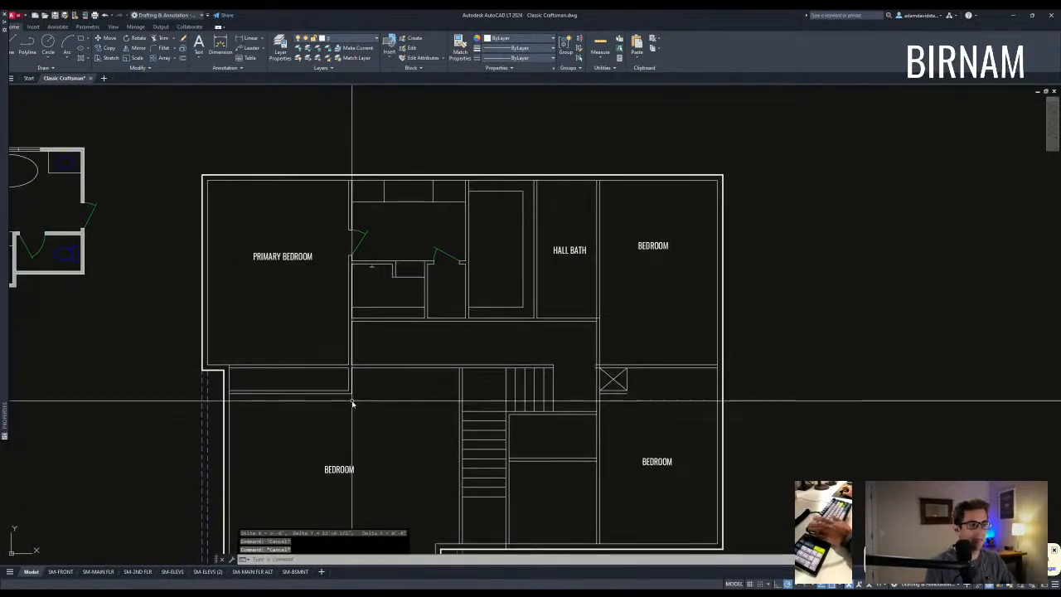
click(369, 354)
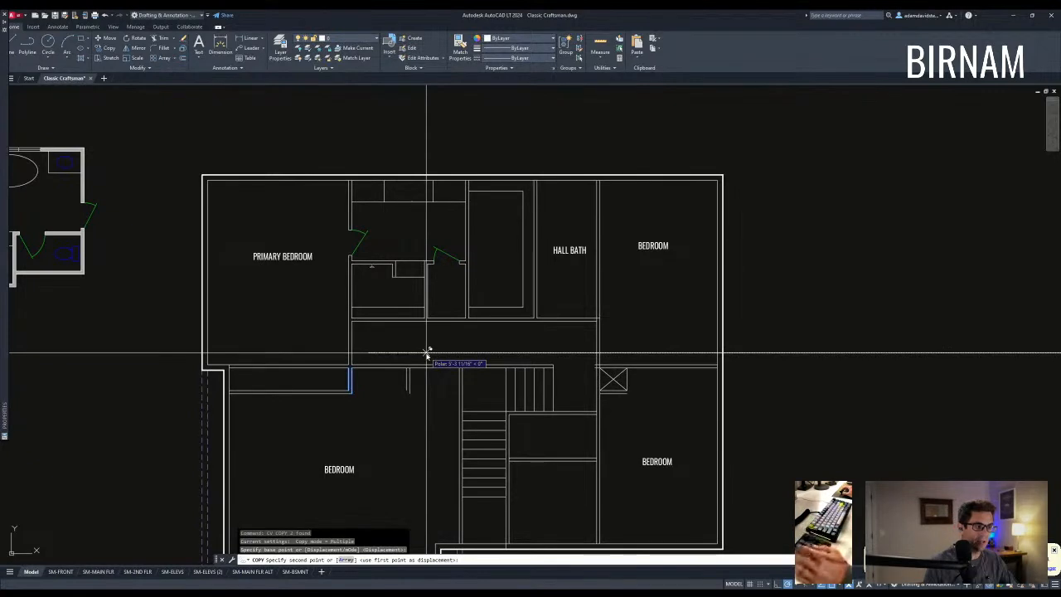
click(420, 354)
key(Return)
scroll(418, 373, up, 3)
text(ex)
key(Escape)
scroll(249, 365, down, 5)
scroll(320, 310, up, 5)
scroll(322, 331, down, 2)
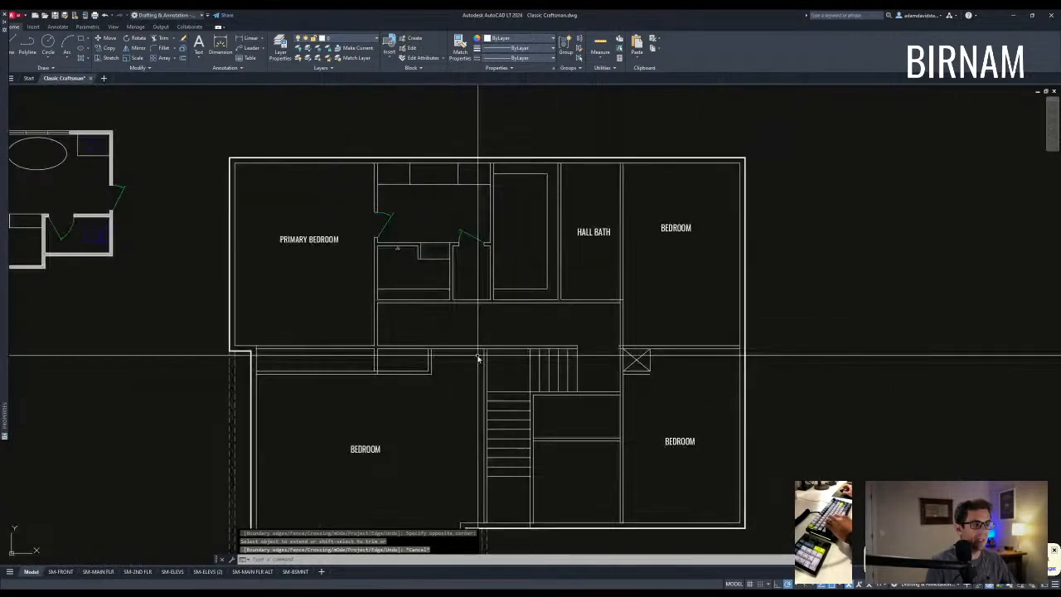
Extend the closet's front wall lines across to the stair wall.
text(ex)
click(463, 362)
click(407, 363)
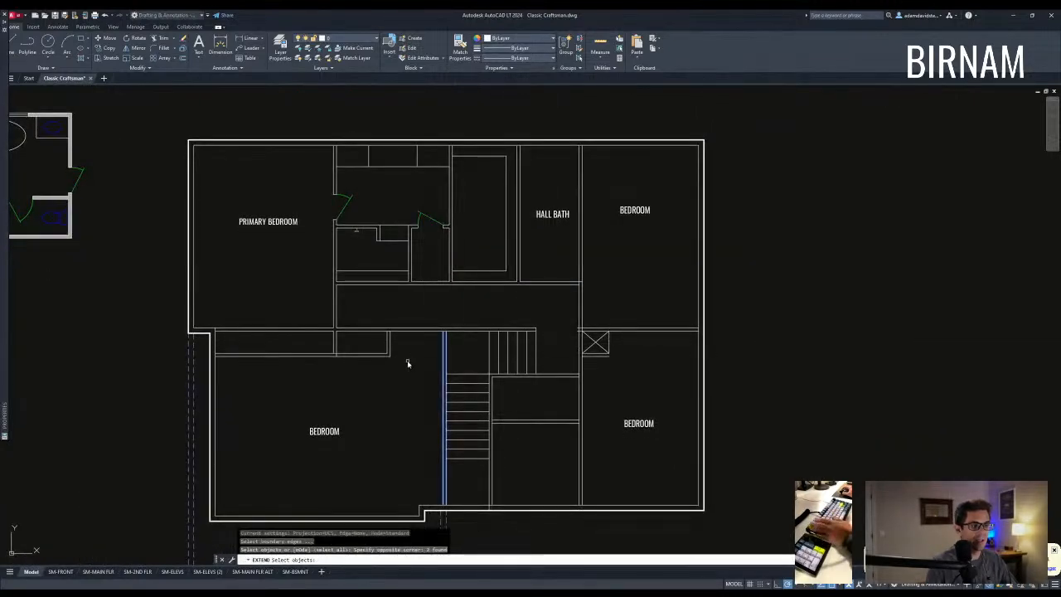
scroll(362, 352, up, 4)
key(Escape)
Join the copied closet wall to the hallway wall and extend the wall ends up to the hallway's face line.
text(f)
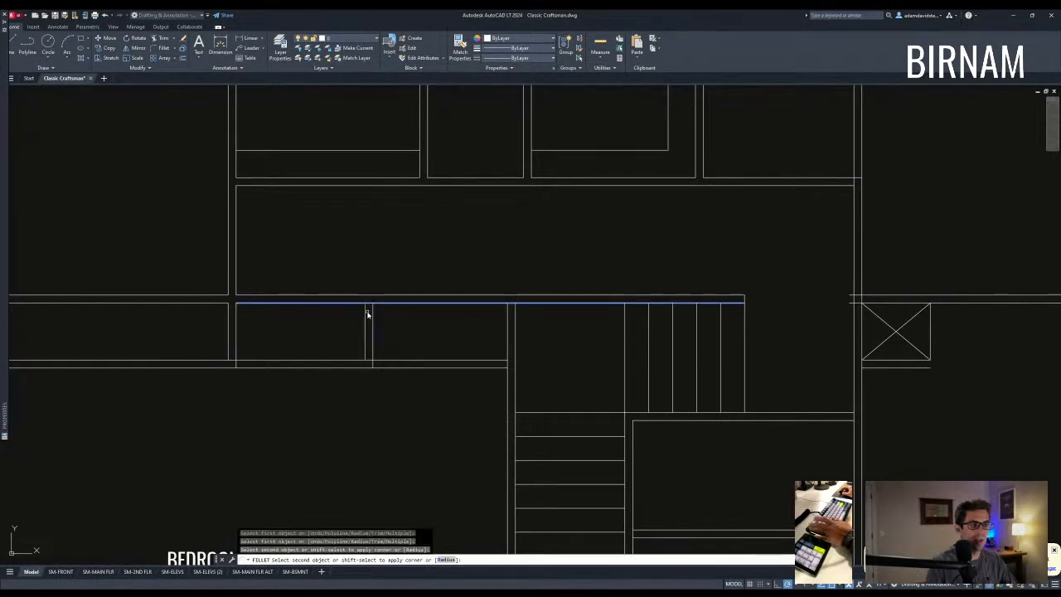
click(367, 314)
text(ex)
click(512, 301)
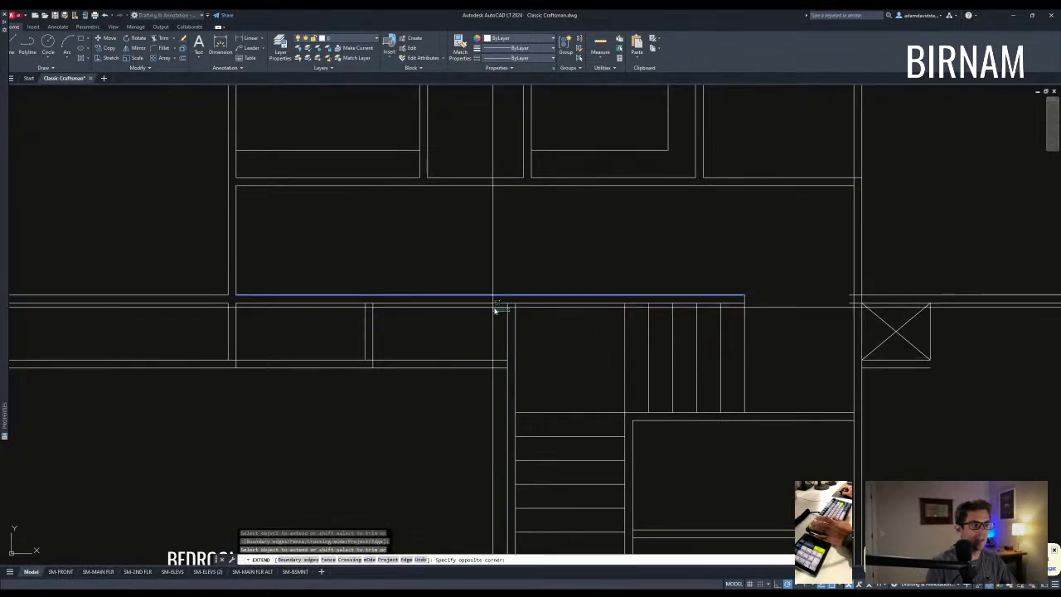
click(373, 309)
key(Escape)
Trim away the hallway wall between the copied closet wall and the stair wall to open the recess to the hallway.
text(tr)
click(561, 291)
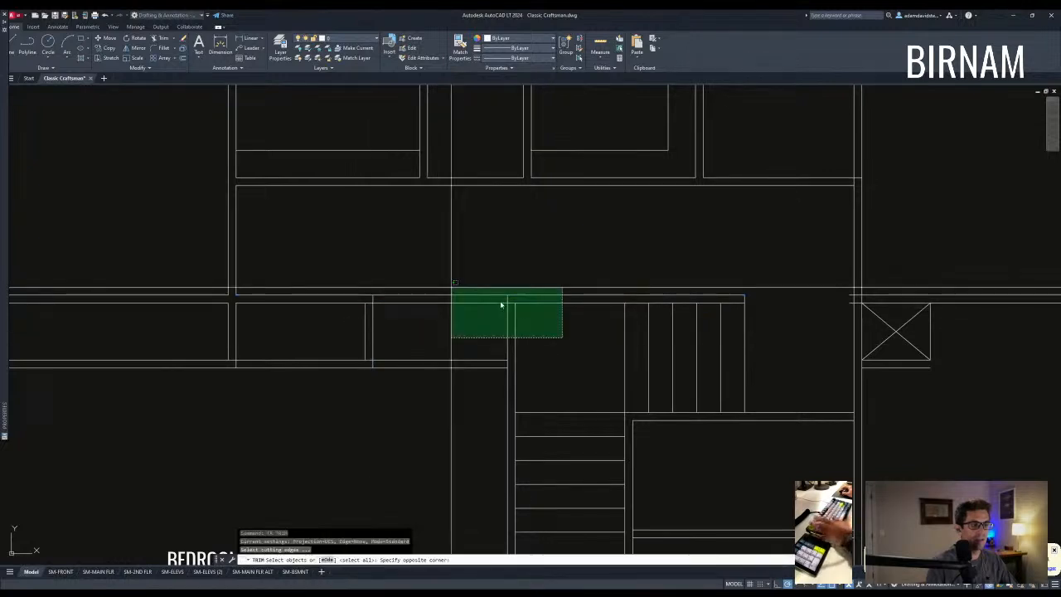
click(451, 336)
key(Return)
key(Escape)
scroll(452, 340, down, 5)
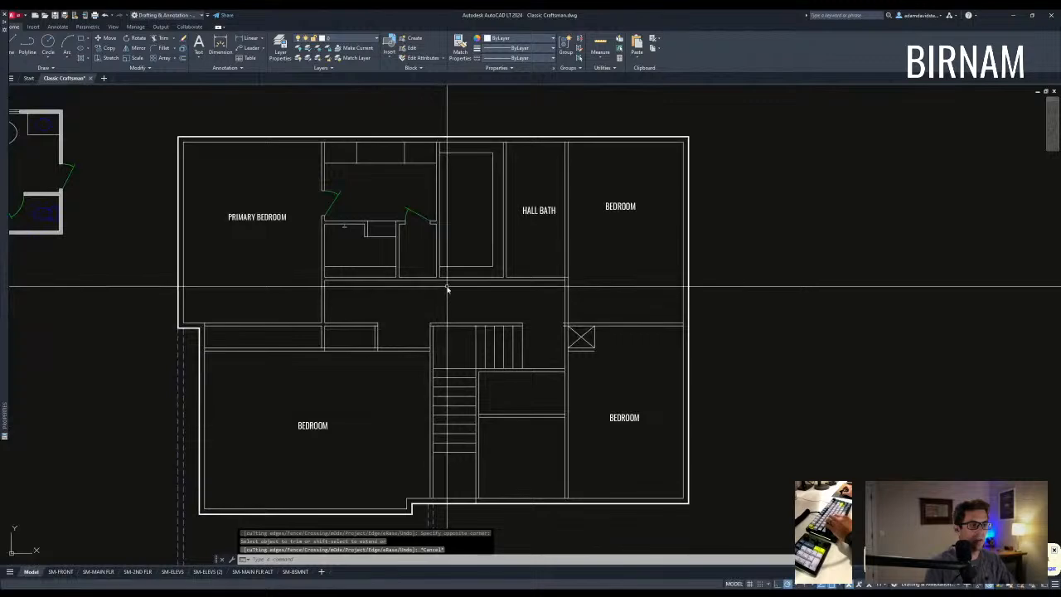
middle_drag(436, 289, 435, 321)
scroll(498, 343, down, 2)
scroll(580, 417, up, 2)
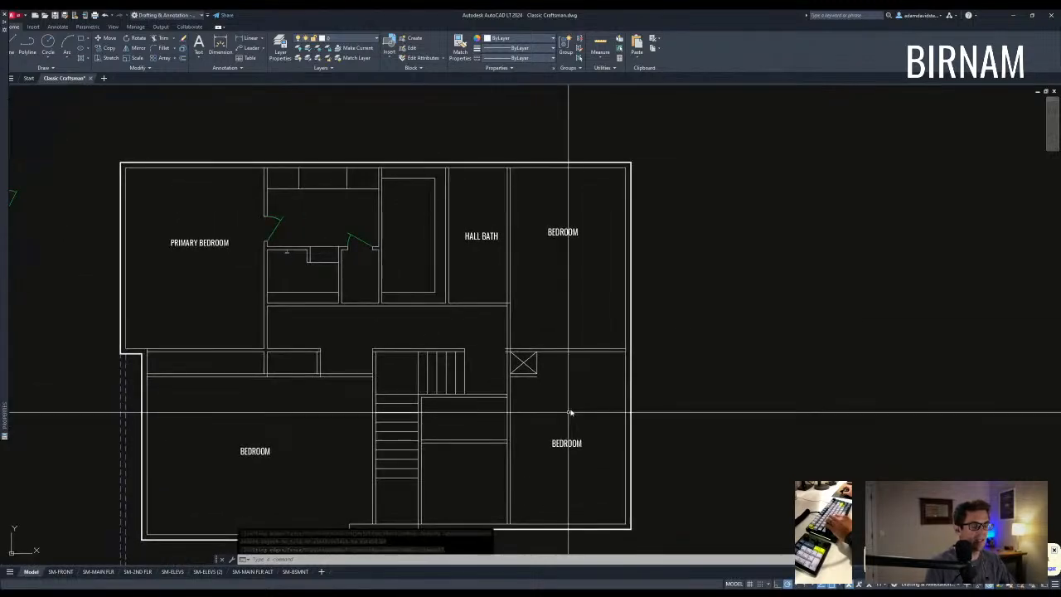
scroll(568, 412, up, 2)
scroll(531, 383, down, 2)
scroll(453, 417, down, 1)
scroll(445, 402, up, 1)
click(405, 456)
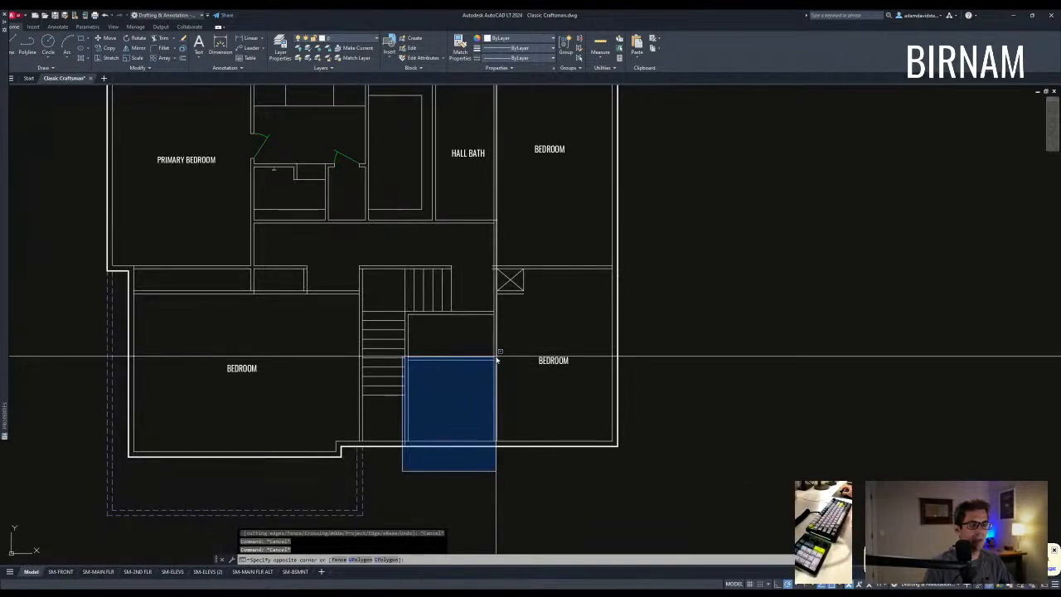
key(Escape)
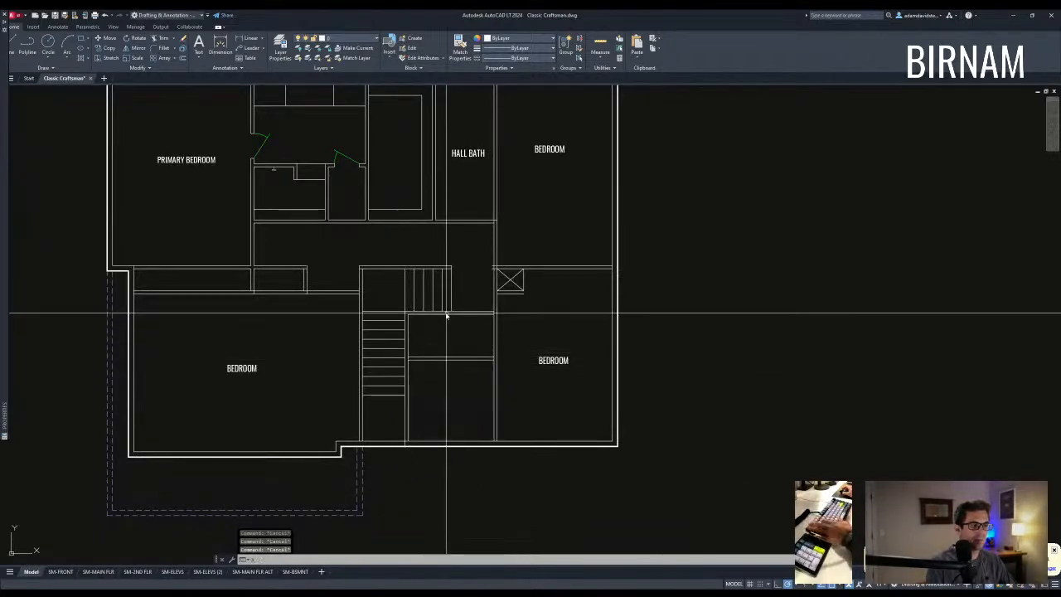
Try to divide the small room below the stairs with a line dropped from the end of the upper stair run.
key(l)
key(space)
click(449, 315)
key(Escape)
key(Escape)
click(462, 336)
click(479, 343)
mouse_move(469, 343)
middle_down()
mouse_move(422, 357)
mouse_move(381, 403)
middle_up()
key(Escape)
key(ctrl+z)
key(ctrl+z)
click(412, 373)
key(Escape)
middle_drag(485, 376, 446, 373)
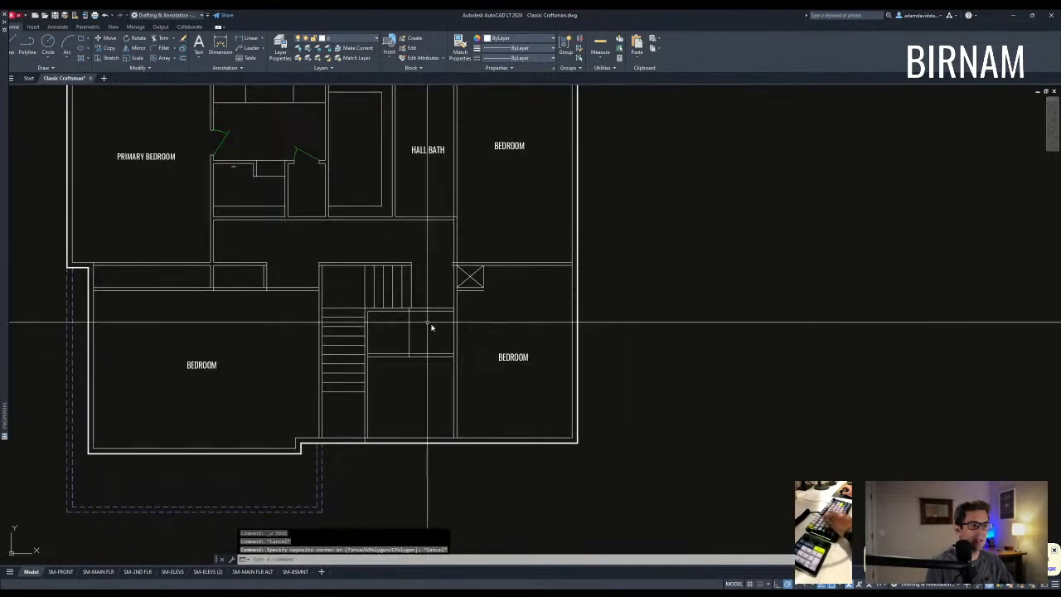
Try to trim around the dividing line in the small room below the stairs, and erase that line.
text(tr)
key(Return)
click(423, 333)
key(Escape)
scroll(429, 318, up, 2)
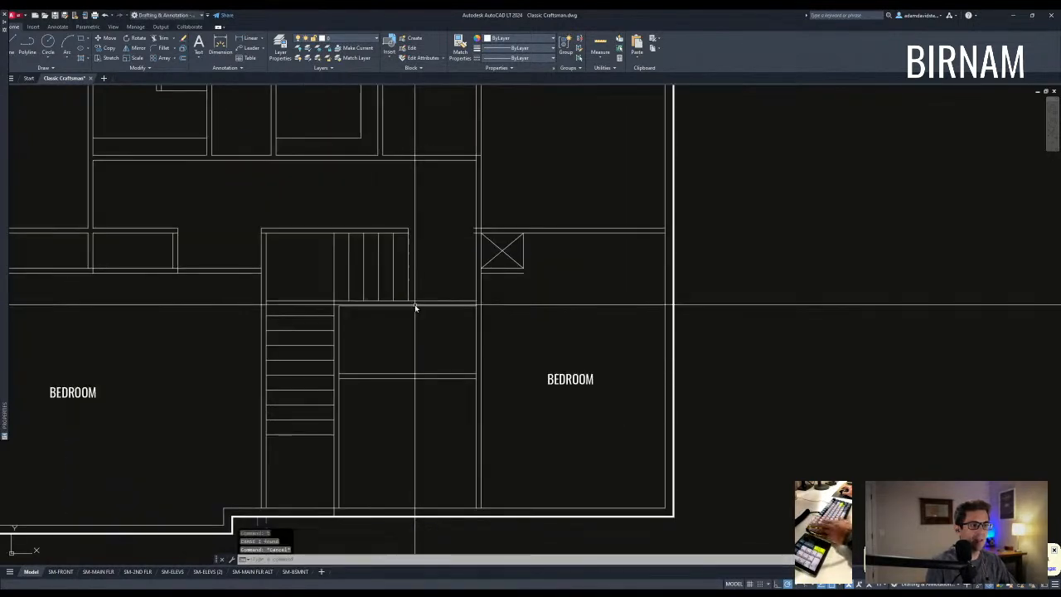
Cap the small room's upper wall with a line at the stair's end, and trim away the wall beyond it.
text(l)
key(Return)
key(Escape)
text(tr)
key(Return)
click(437, 338)
key(Escape)
Try to extend the wall lines below the crossed box to the exterior wall, and undo the extension.
scroll(451, 317, down, 3)
text(ex)
click(516, 342)
click(486, 329)
key(Return)
scroll(403, 328, up, 2)
click(405, 330)
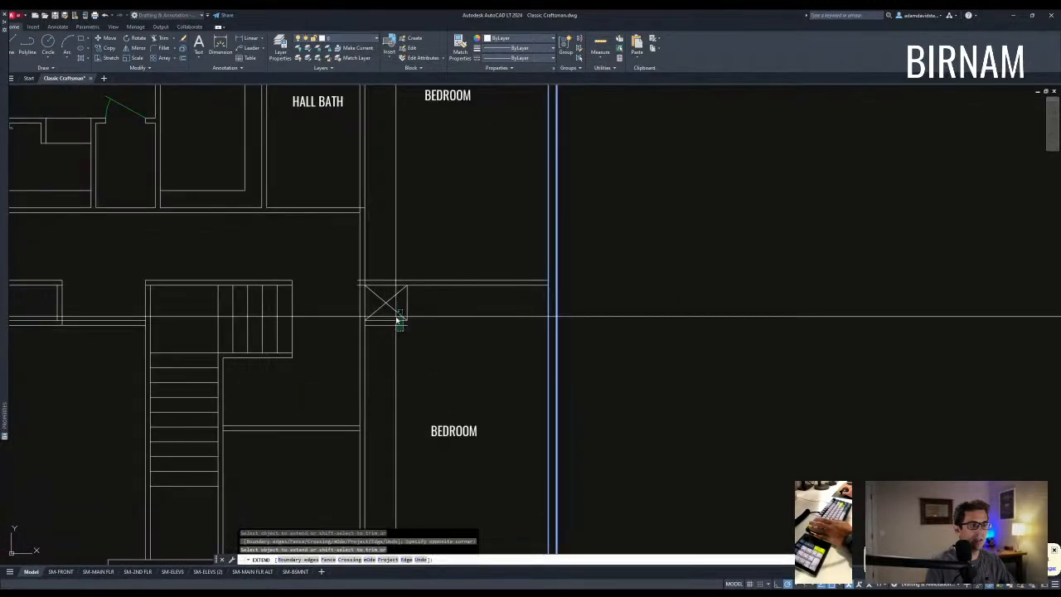
click(396, 317)
key(ctrl+z)
scroll(449, 347, down, 3)
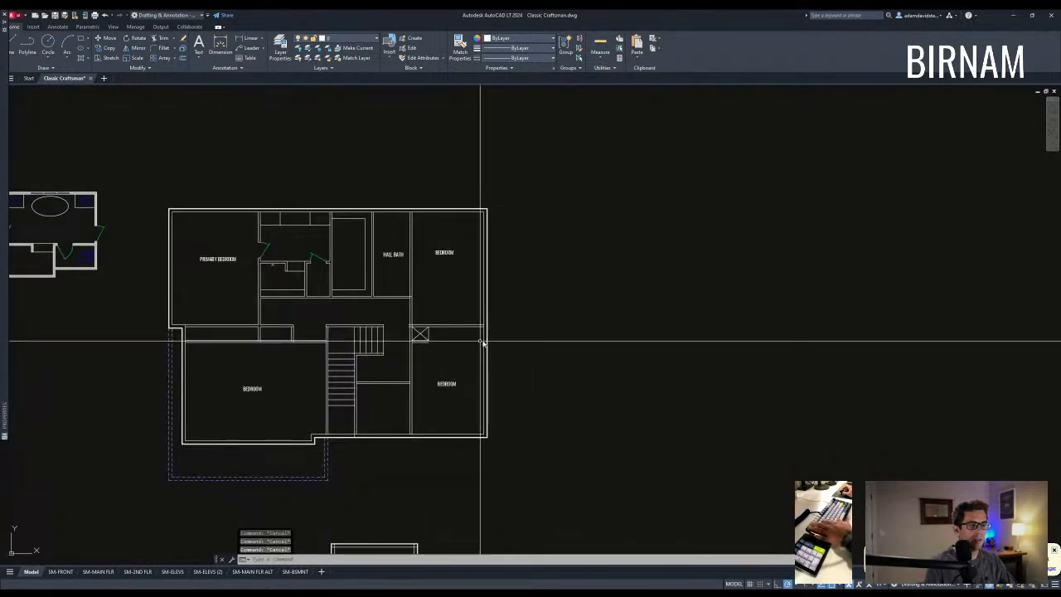
Draw a trial line along the wall between the two stacked bedrooms and offset it by 36 inches.
text(l)
key(space)
click(487, 324)
click(427, 325)
key(Escape)
text(o)
key(space)
text(36)
key(Return)
key(Escape)
key(Escape)
Delete the trial linework near the wall between the two stacked bedrooms.
scroll(422, 331, up, 6)
click(410, 287)
click(630, 290)
key(Delete)
Draw a short horizontal guide line inward from the midpoint of the exterior wall beside the two stacked bedrooms.
scroll(485, 340, down, 4)
mouse_move(480, 337)
middle_down()
mouse_move(487, 323)
mouse_move(481, 355)
mouse_move(467, 346)
middle_up()
scroll(498, 346, up, 2)
text(l)
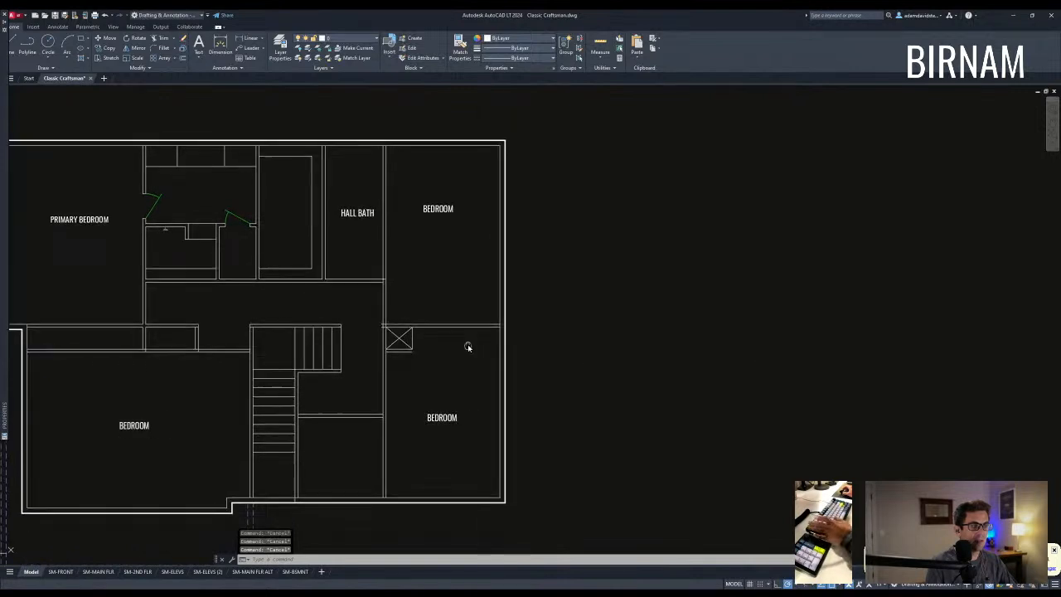
key(Return)
click(457, 322)
key(Return)
Offset the guide line 1.75 inches to both sides to form wall faces, and delete the original centre line.
text(o)
key(Return)
text(1.75)
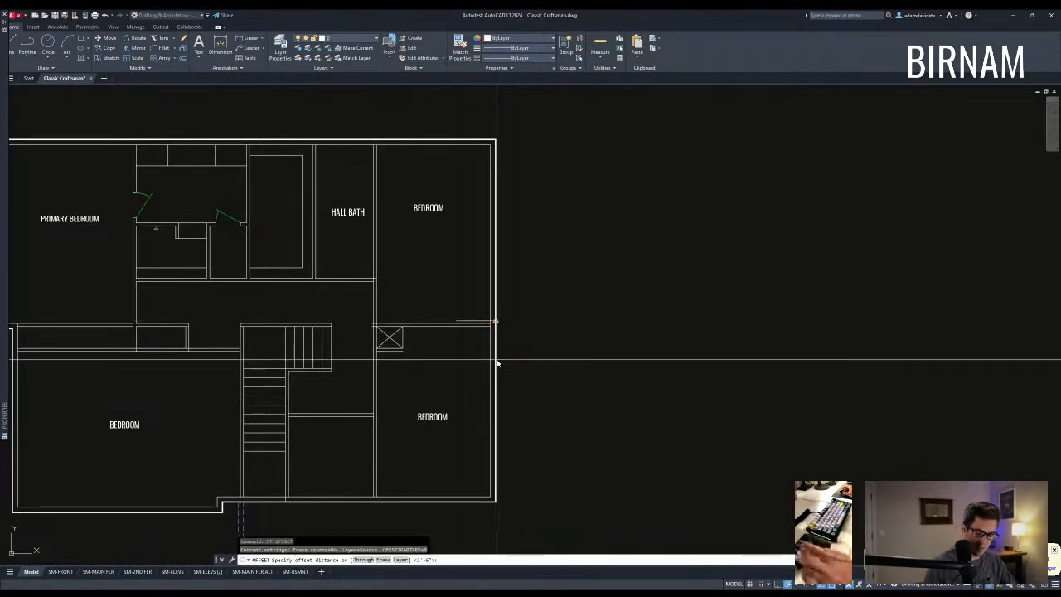
key(Return)
scroll(474, 323, up, 2)
click(471, 327)
scroll(467, 324, up, 2)
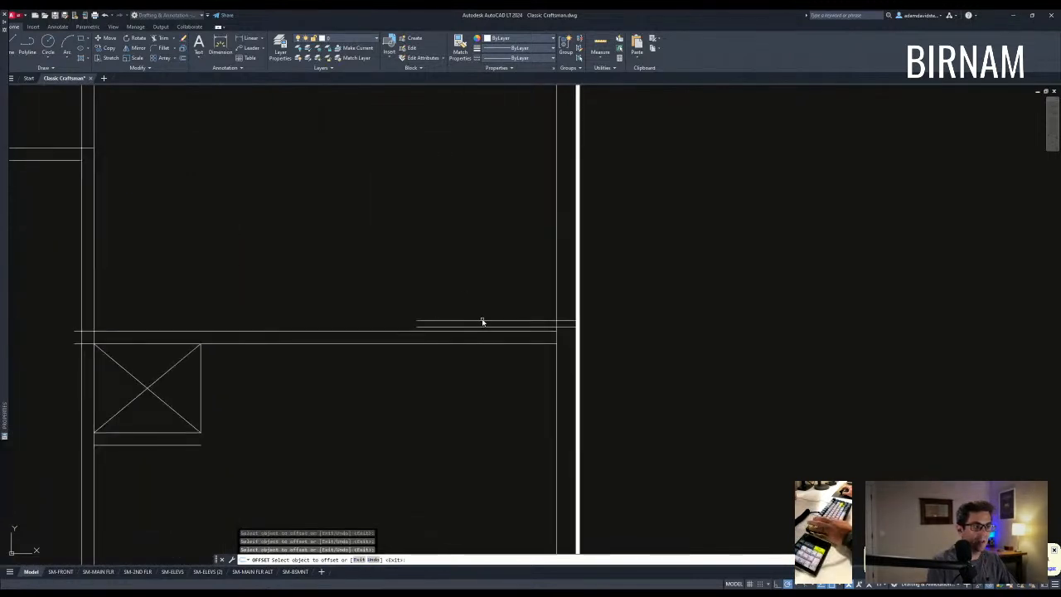
click(483, 321)
click(479, 304)
key(Escape)
key(Escape)
click(489, 320)
text(e)
key(Return)
key(Escape)
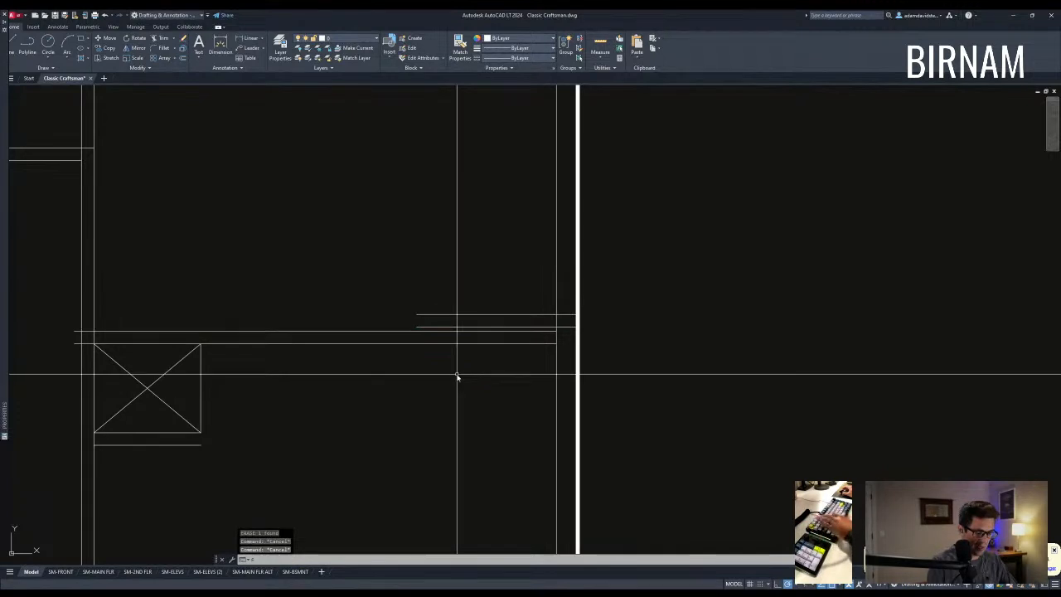
Offset the two short wall lines outward, one into each stacked bedroom, to mark the closet depths.
text(o)
key(Return)
key(Return)
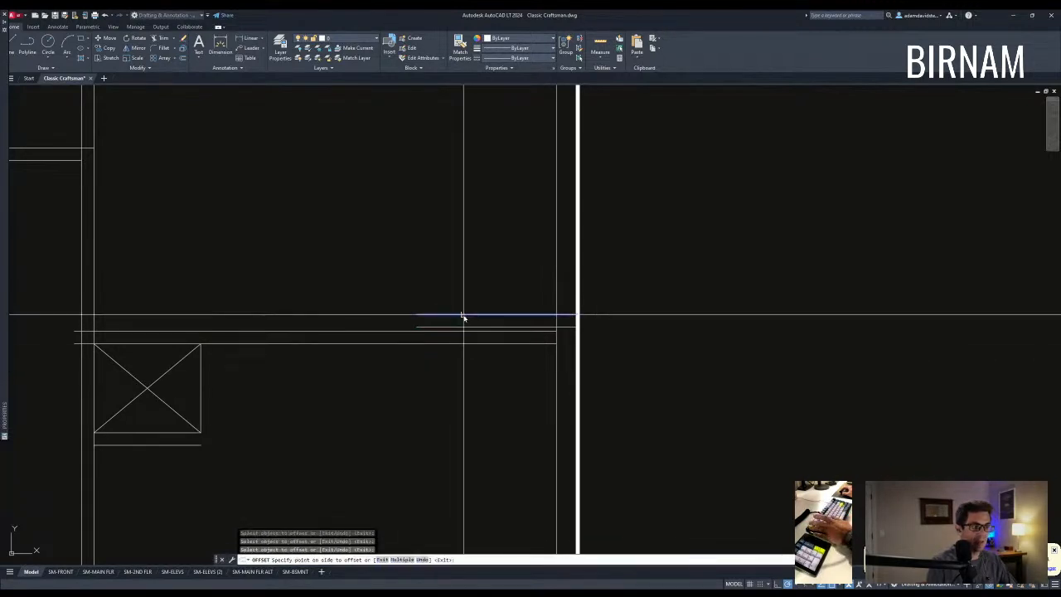
key(Escape)
scroll(481, 405, down, 3)
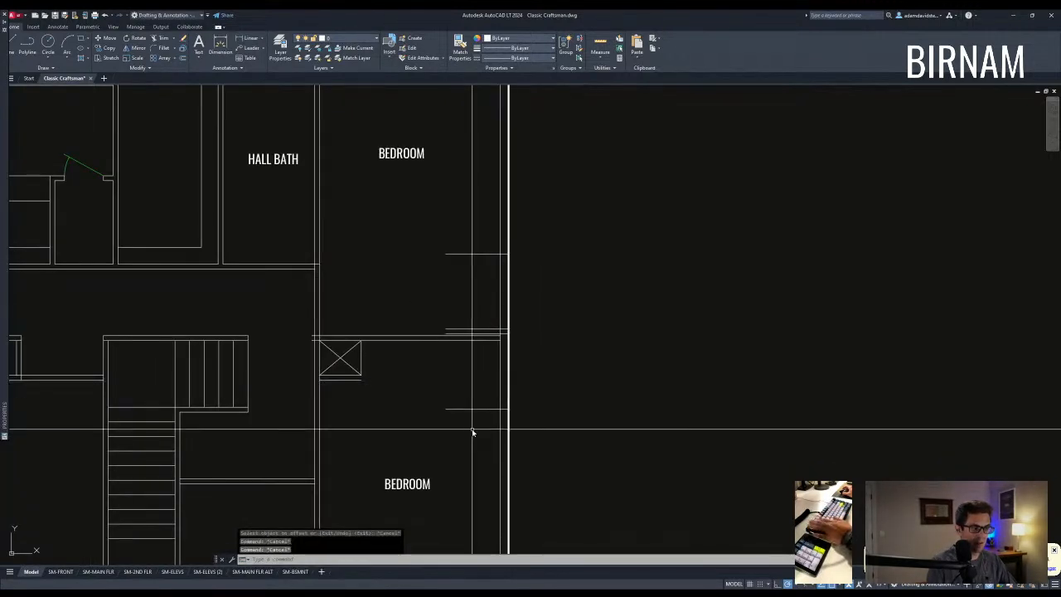
key(Escape)
key(Escape)
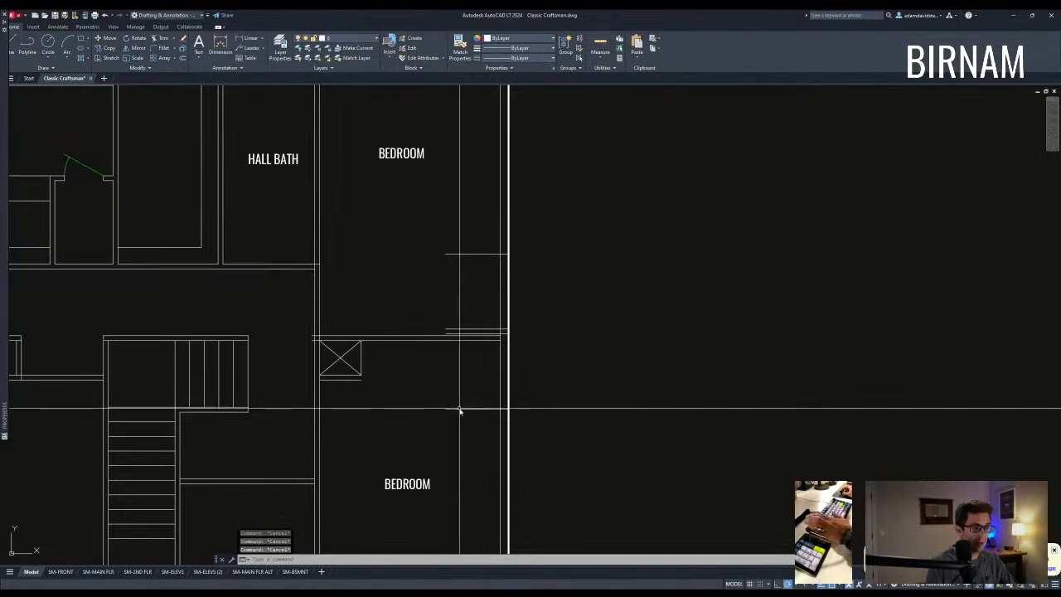
Offset both closet depth lines outward by 3.5 inches to give the closet walls their thickness.
text(o)
key(Return)
text(3.5)
key(Return)
click(453, 254)
click(456, 224)
key(Escape)
scroll(456, 296, down, 2)
Fillet the closet wall lines with the vertical edge of the crossed box so they extend across the bedrooms.
text(f)
key(Return)
scroll(420, 321, up, 1)
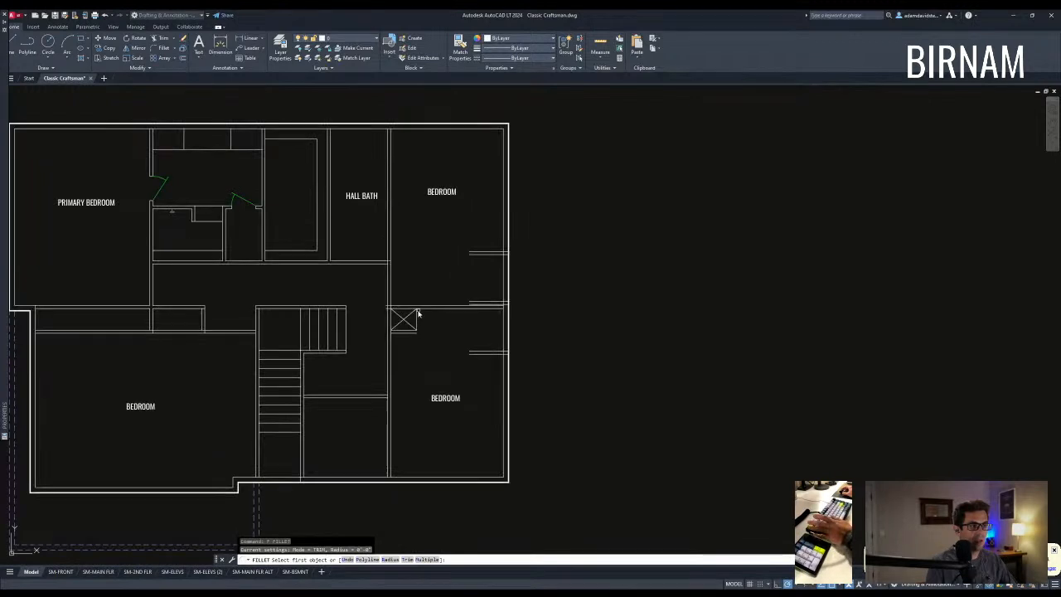
click(474, 255)
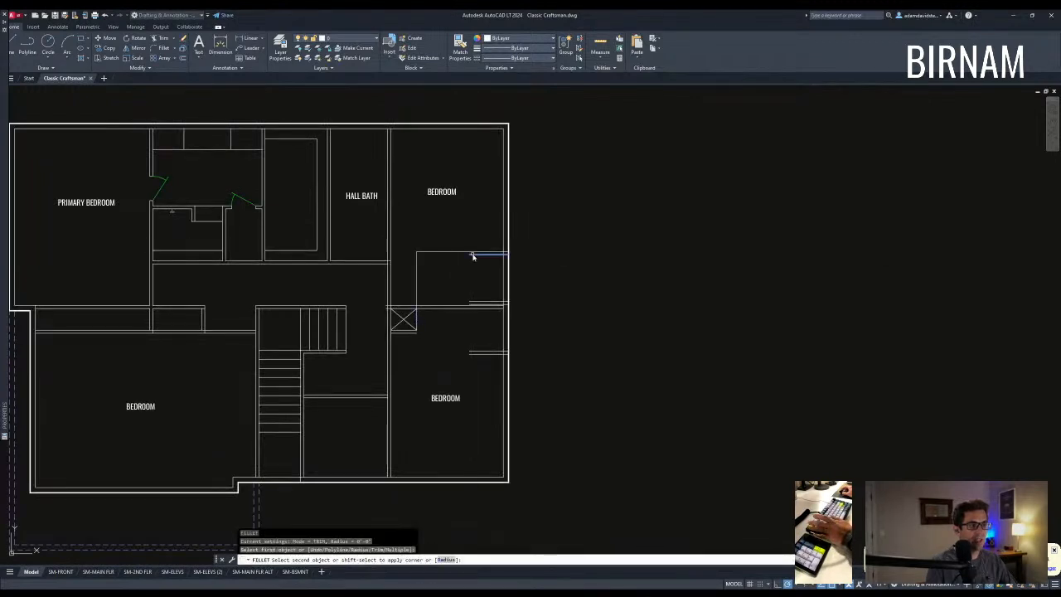
click(479, 354)
key(Return)
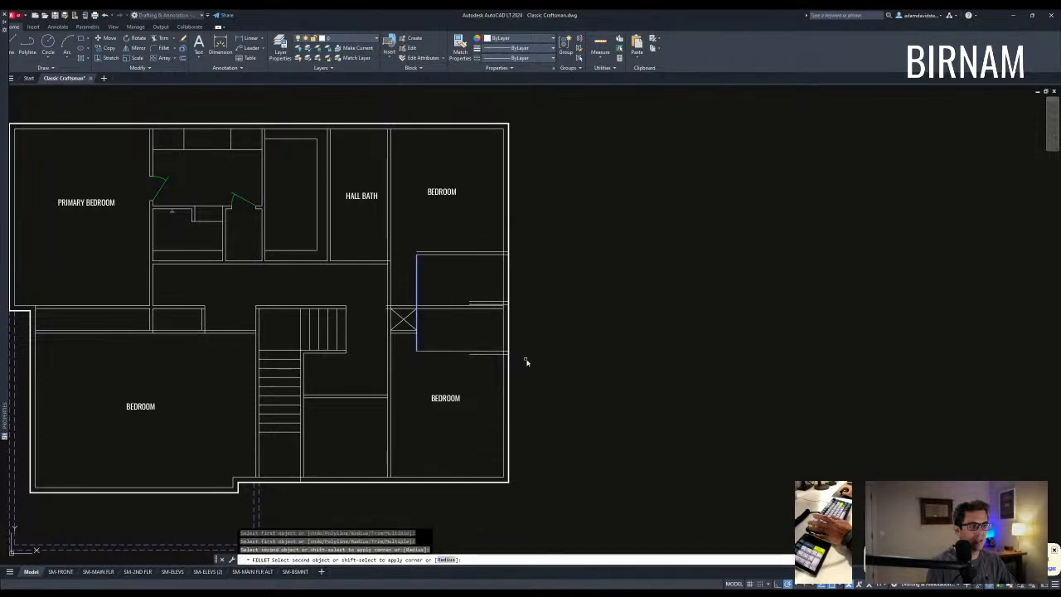
click(476, 355)
key(Escape)
key(Escape)
middle_drag(427, 340, 430, 332)
key(Escape)
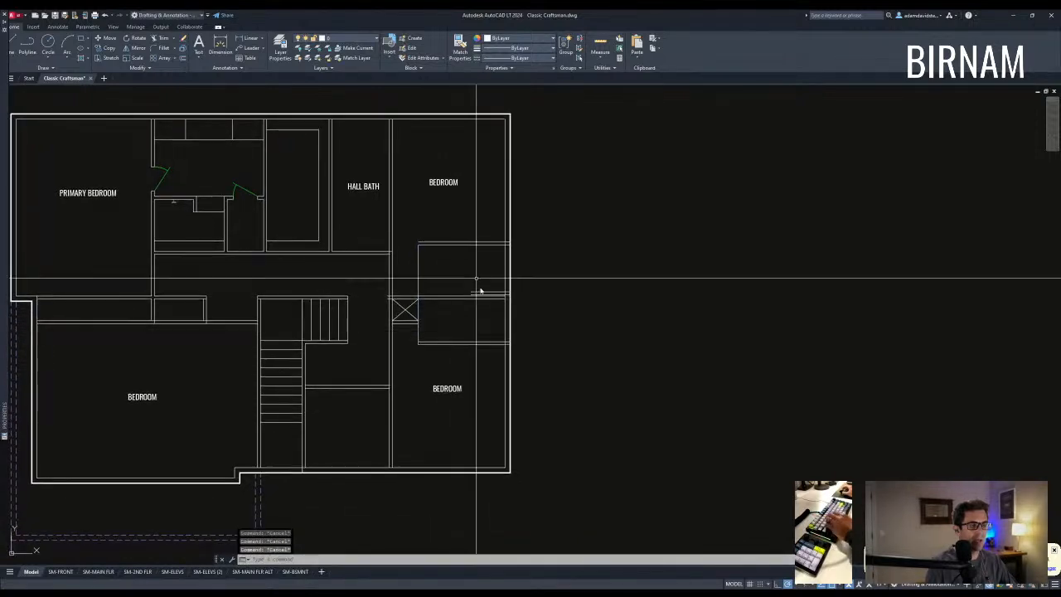
Offset the bedroom-side face of the wall between hallway and bedrooms 48 inches toward the exterior wall.
scroll(429, 293, up, 2)
click(413, 302)
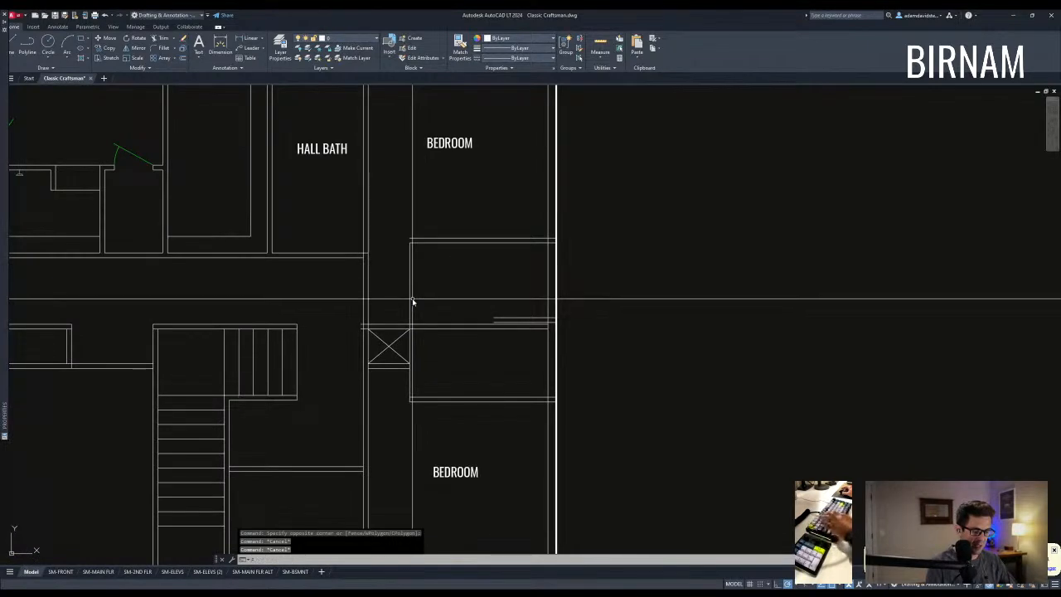
text(o)
key(Return)
text(4)
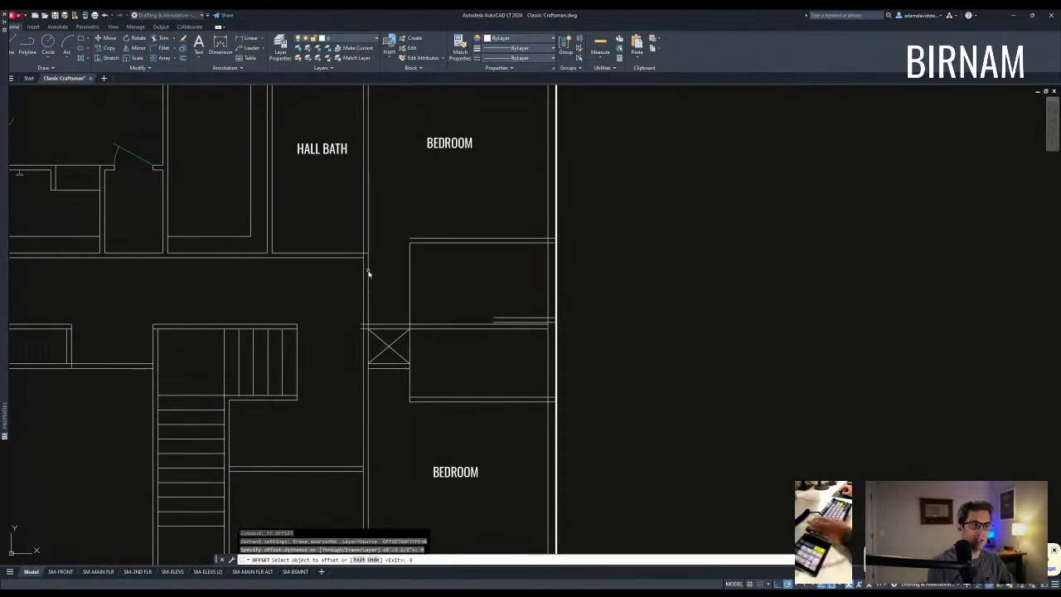
key(Escape)
key(Escape)
text(ff)
key(Return)
text(48)
key(Return)
key(Escape)
Trim the closet walls back to the new vertical line and delete the leftover vertical line at the crossed box.
text(tr)
key(Return)
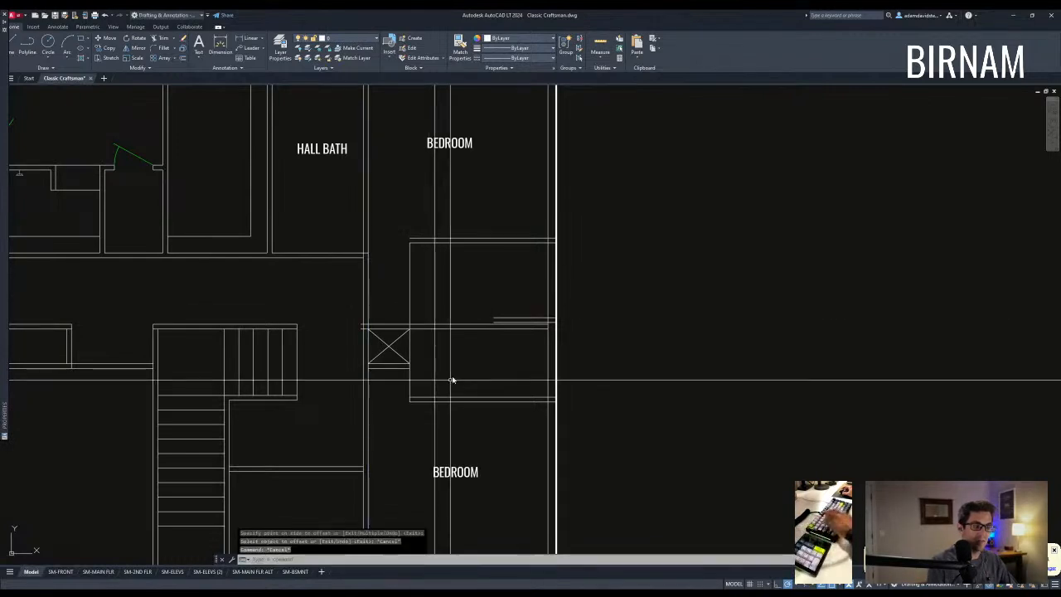
click(450, 427)
click(424, 248)
key(Return)
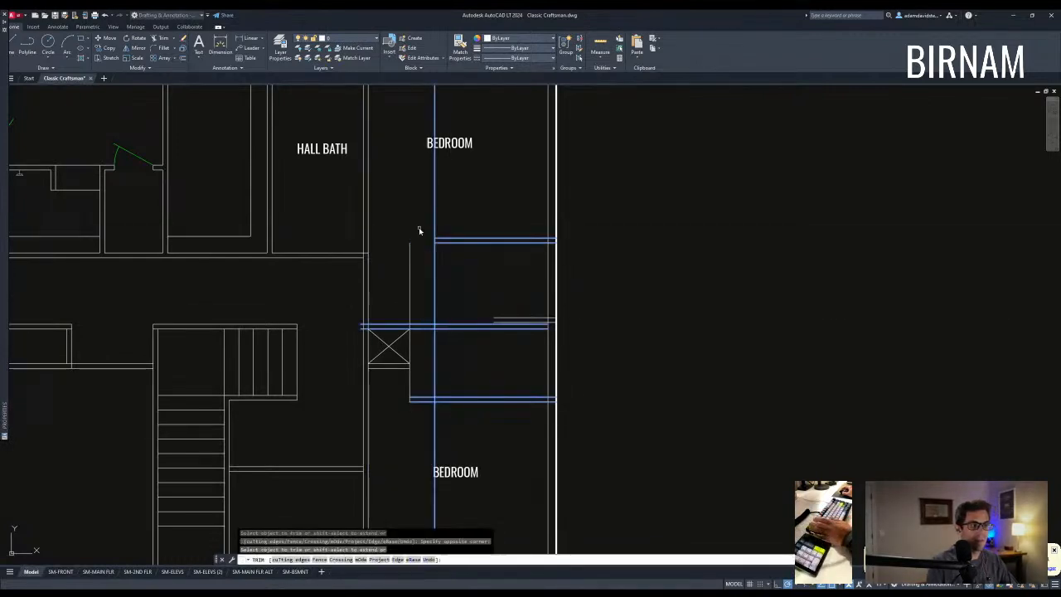
click(419, 390)
key(Escape)
click(410, 386)
key(e)
key(Return)
scroll(432, 345, down, 1)
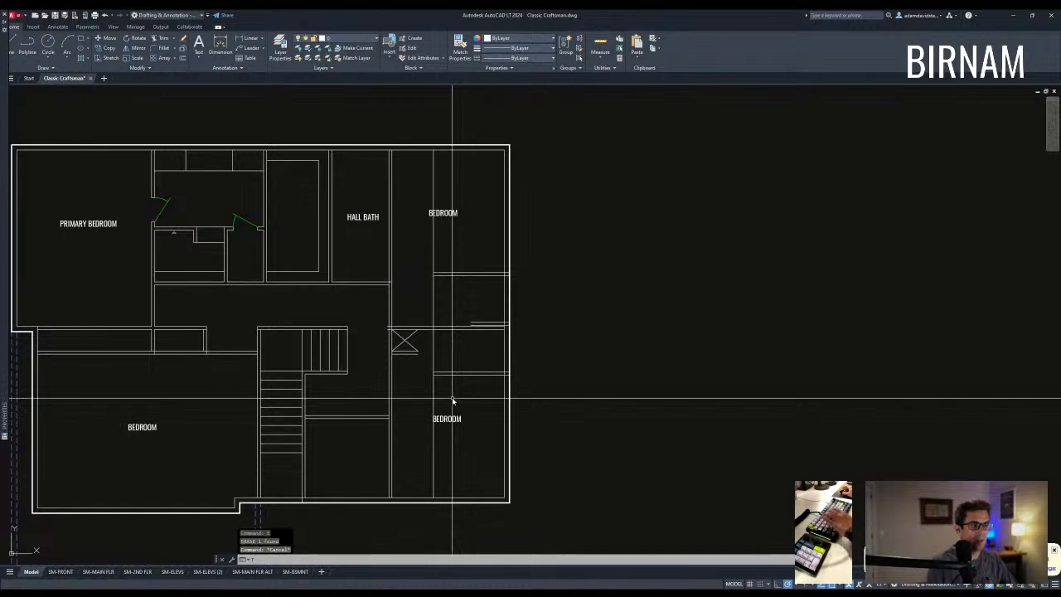
Trim the new vertical line above the upper closet wall and below the lower closet wall.
text(tr)
key(Return)
click(455, 399)
click(438, 258)
key(Return)
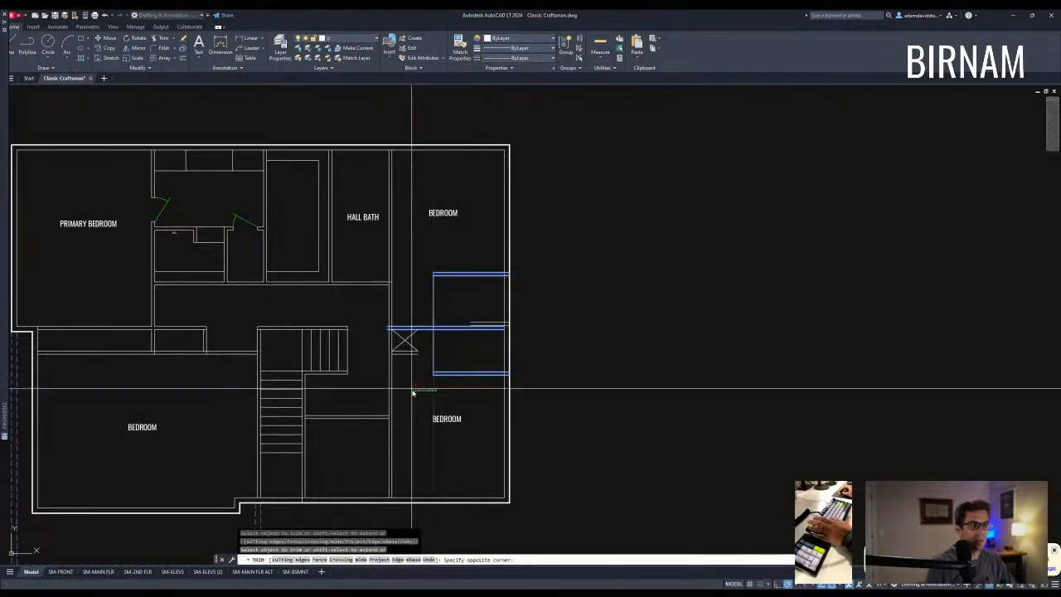
click(413, 394)
key(Escape)
Measure the lower bedroom diagonally from its hallway-side exterior corner to the closet wall at the opposite exterior wall.
middle_drag(455, 434, 440, 368)
text(di)
key(Return)
click(376, 432)
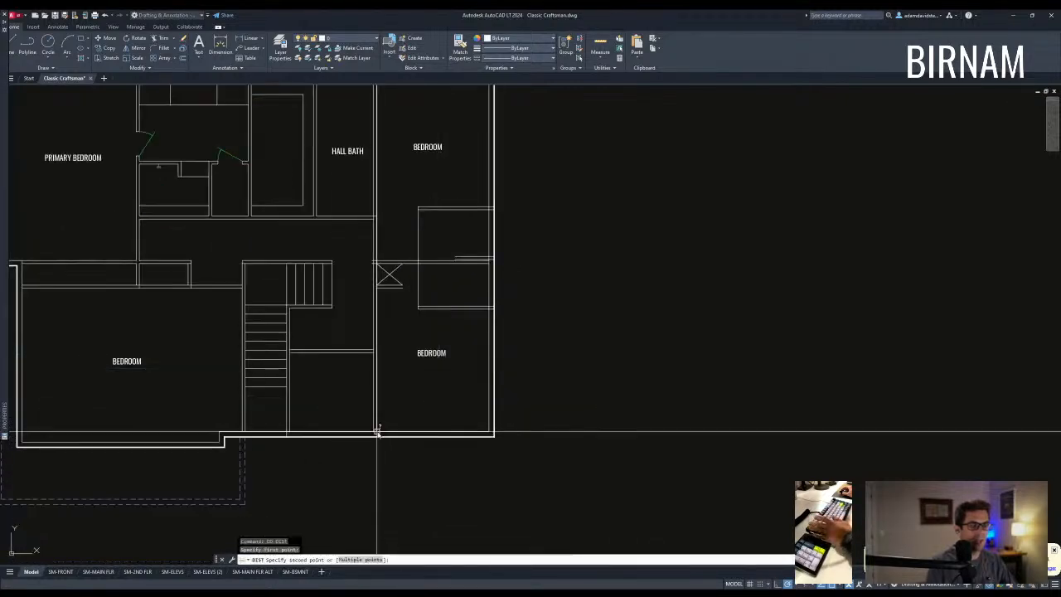
click(491, 309)
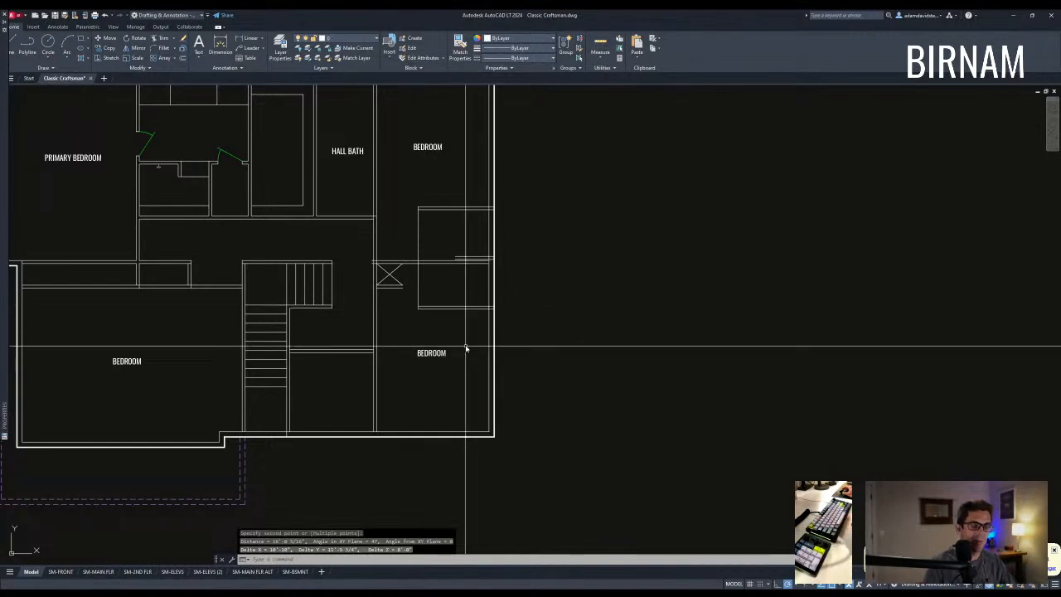
mouse_move(486, 324)
middle_down()
mouse_move(478, 349)
mouse_move(453, 365)
middle_up()
key(Escape)
key(Escape)
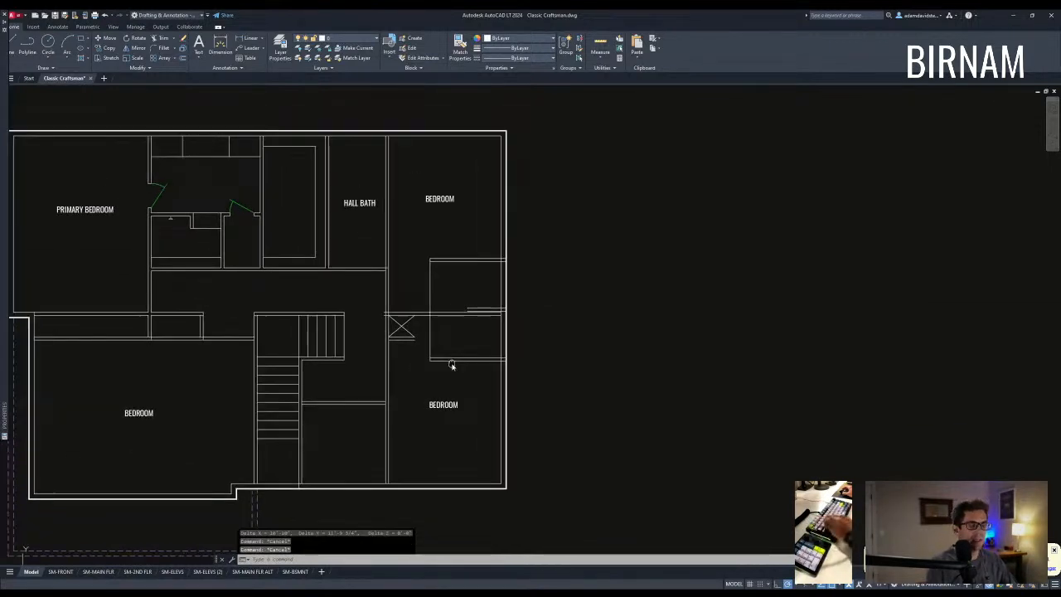
Measure the upper bedroom diagonally from the closet wall's exterior corner to the opposite corner beside the hall bath.
middle_drag(467, 303, 463, 363)
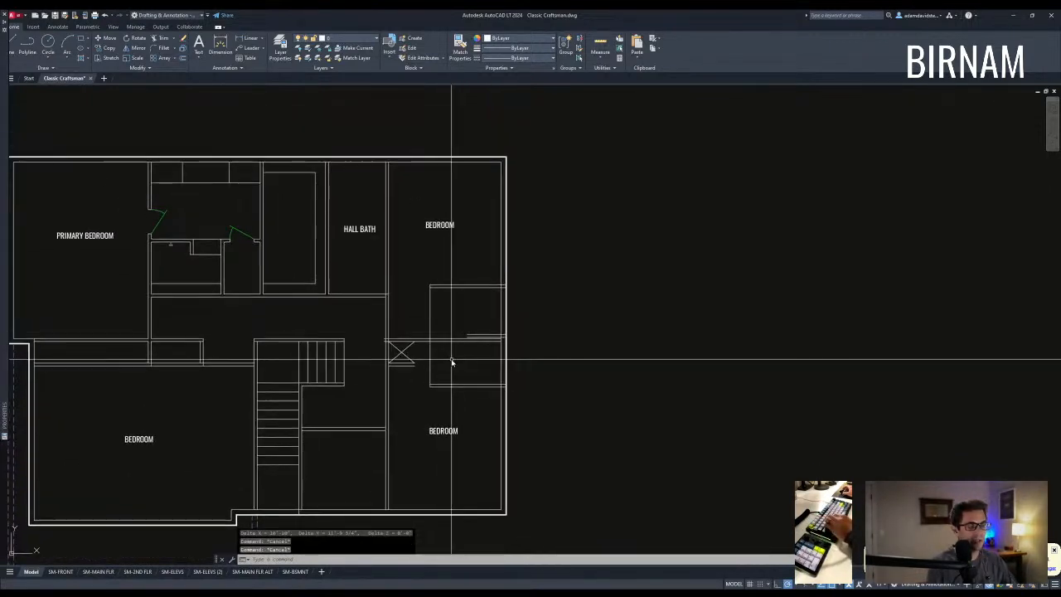
key(Escape)
middle_drag(533, 358, 526, 351)
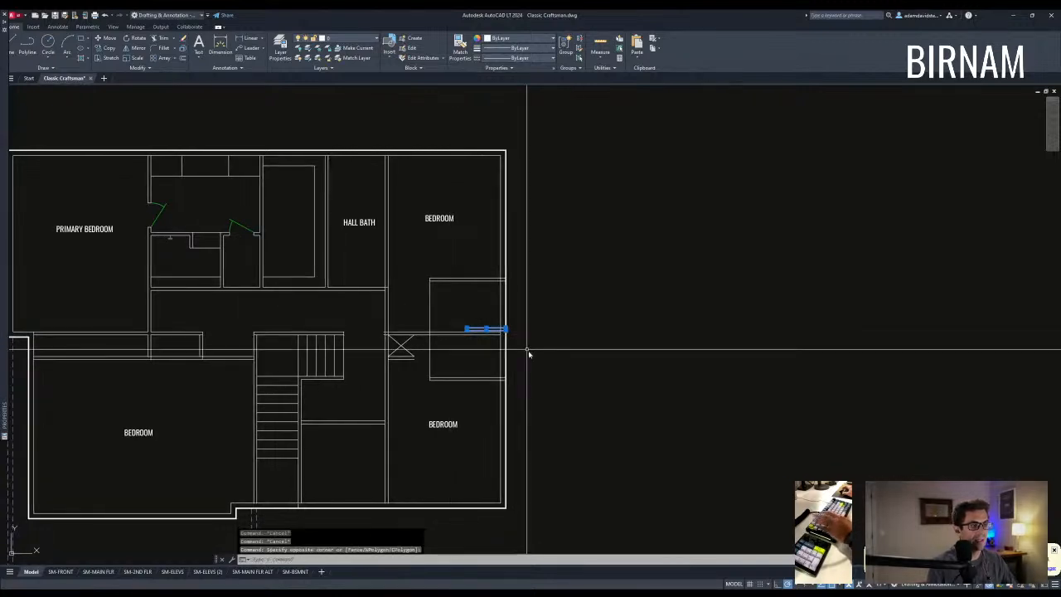
key(Escape)
text(di)
key(Return)
click(502, 281)
click(390, 156)
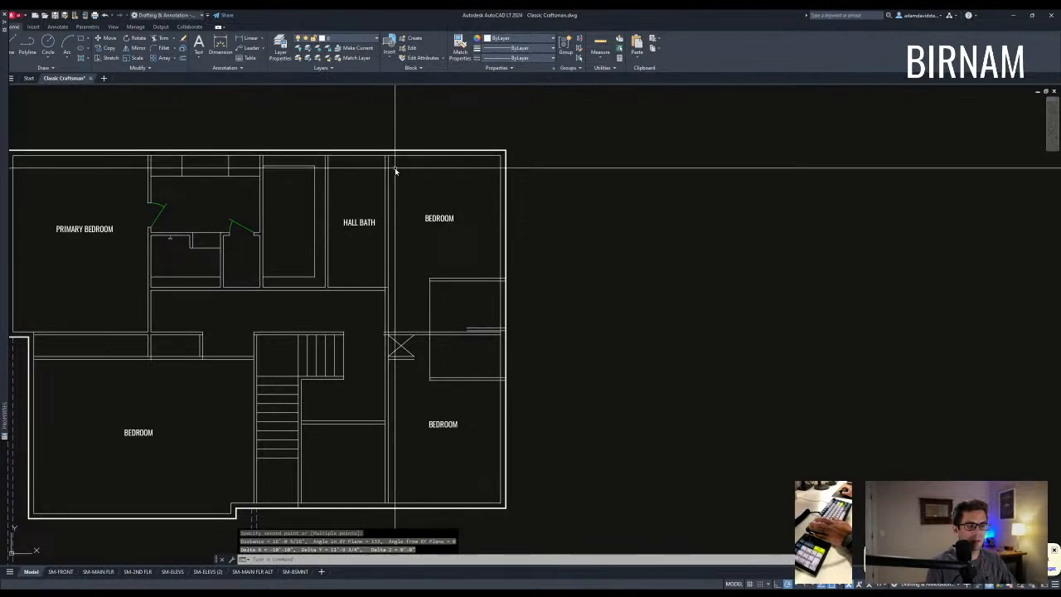
middle_drag(398, 177, 407, 199)
Offset the hall bath's exterior wall line 60 inches into the room as a trial, and delete the offset line.
text(o)
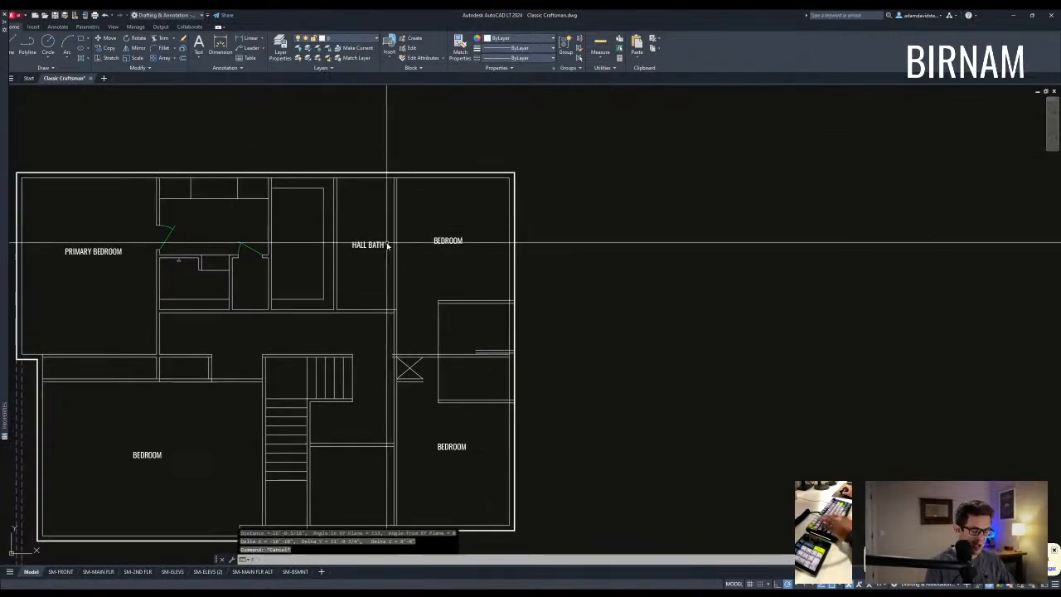
key(Return)
text(60)
key(Return)
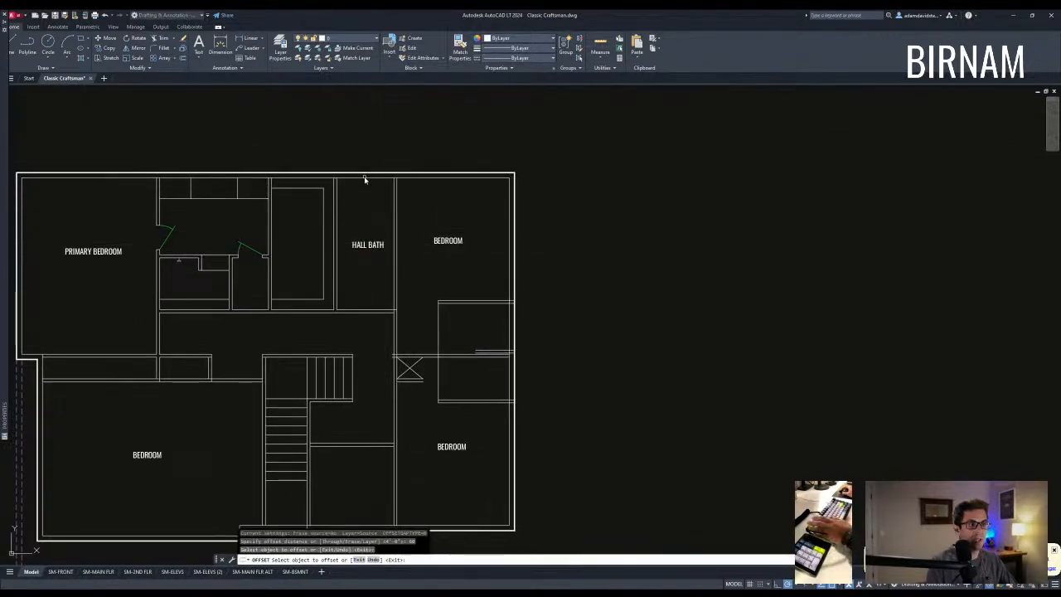
click(365, 178)
click(378, 222)
key(Escape)
key(Escape)
scroll(401, 235, up, 2)
click(420, 246)
click(413, 217)
text(e)
middle_drag(419, 282, 418, 270)
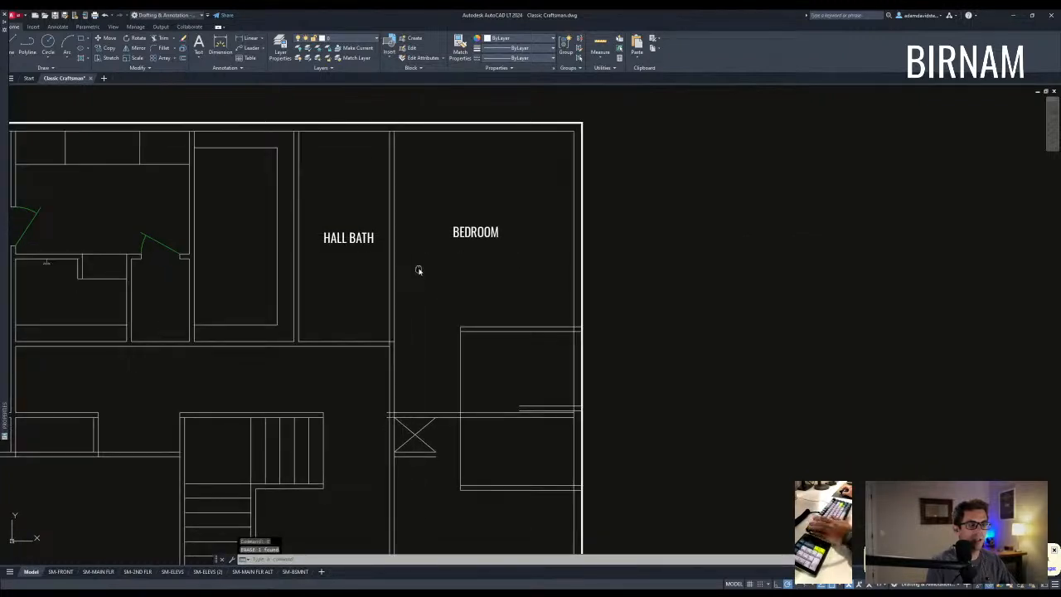
key(Escape)
Offset the two short central wall lines outward again to mark a shallower depth inside each bedroom closet.
scroll(419, 270, down, 2)
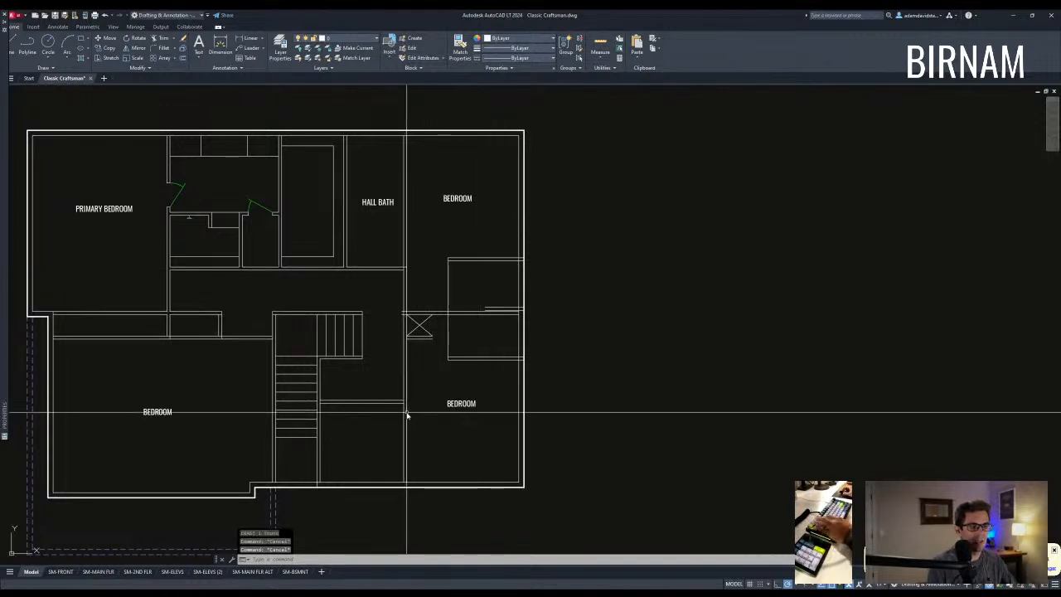
scroll(407, 412, up, 2)
middle_drag(372, 391, 352, 342)
scroll(352, 342, down, 3)
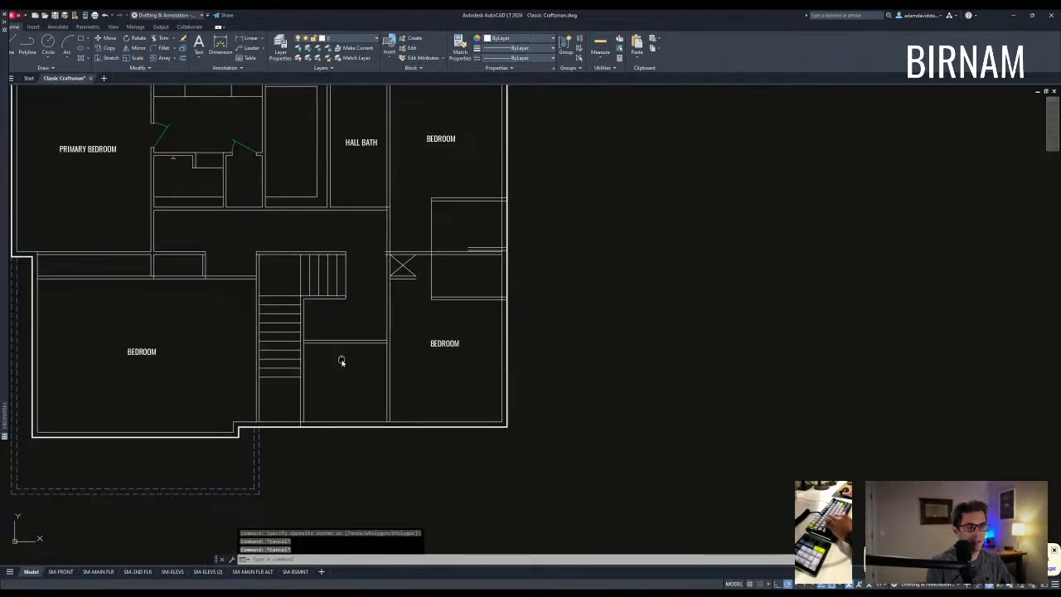
scroll(463, 327, up, 3)
middle_drag(463, 326, 434, 368)
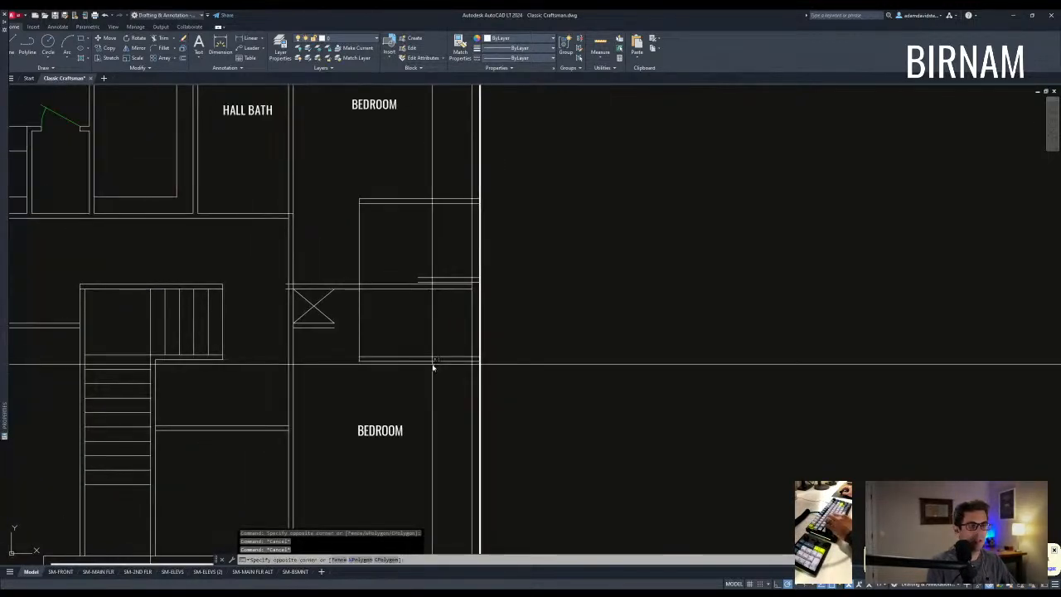
middle_drag(418, 325, 409, 372)
middle_drag(445, 300, 457, 324)
click(544, 303)
click(391, 249)
text(o)
key(Return)
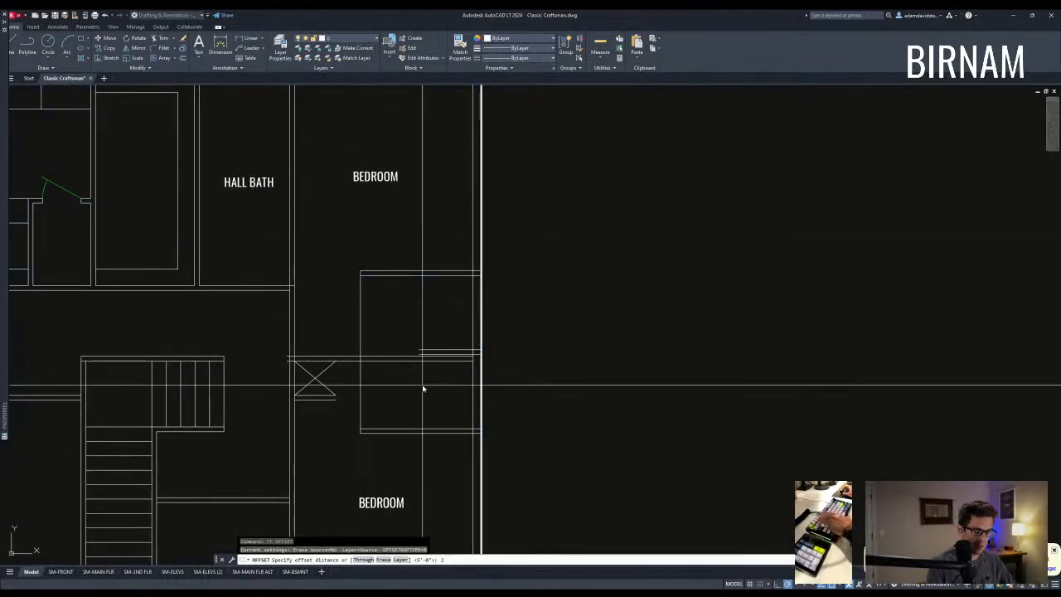
text(2)
key(Return)
click(456, 410)
key(Return)
Stretch the upper closet wall inward so that its inner face meets the upper depth guide line.
text(s)
key(Return)
click(542, 296)
click(334, 260)
key(Return)
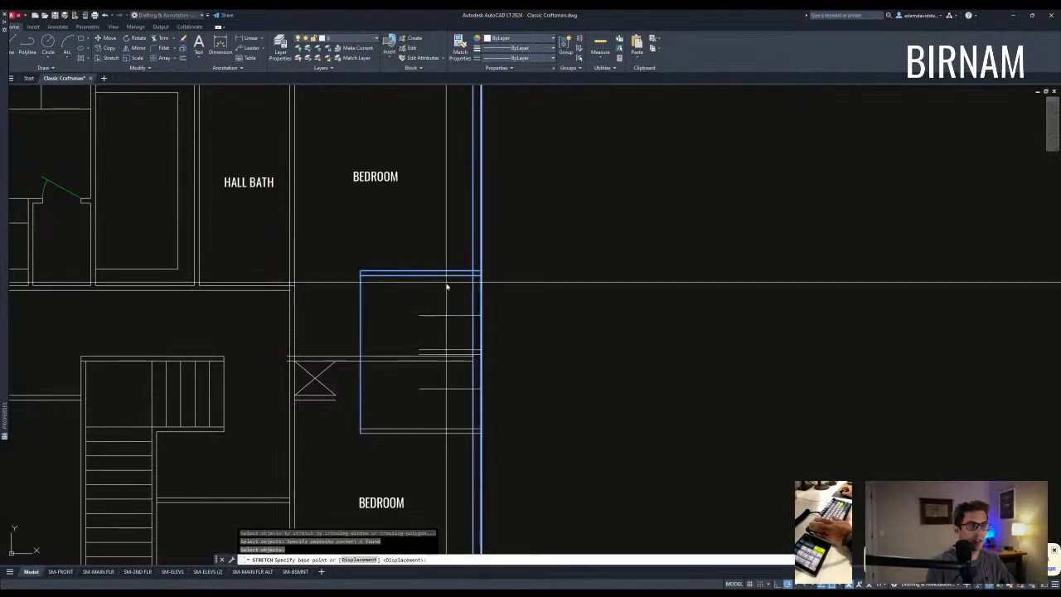
click(425, 277)
click(423, 314)
Stretch the lower closet wall inward so that its inner face meets the lower depth guide line.
key(Return)
click(524, 445)
click(344, 415)
key(Return)
click(424, 431)
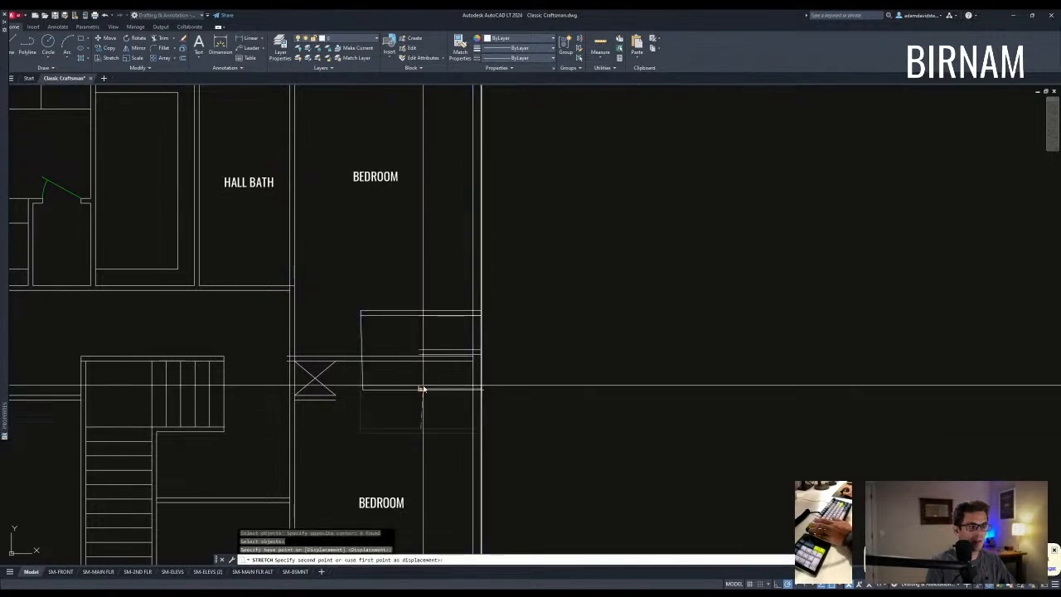
click(420, 390)
key(Escape)
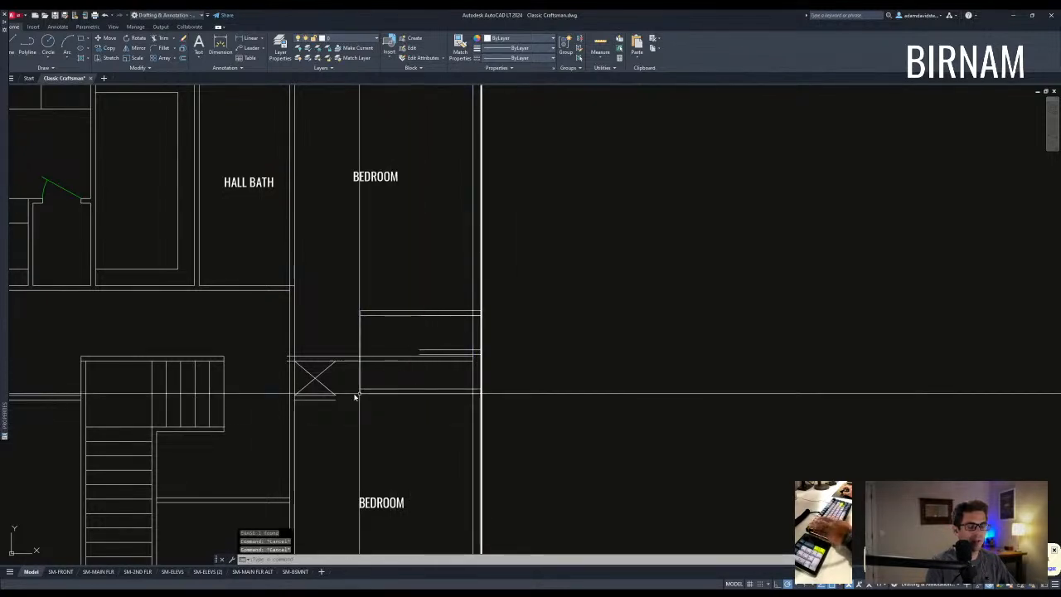
Trim the old dividing wall lines out of the closets between the stacked bedrooms.
middle_drag(360, 394, 376, 386)
scroll(459, 377, down, 1)
scroll(448, 375, up, 1)
click(427, 364)
key(Escape)
scroll(440, 383, down, 4)
scroll(431, 386, up, 4)
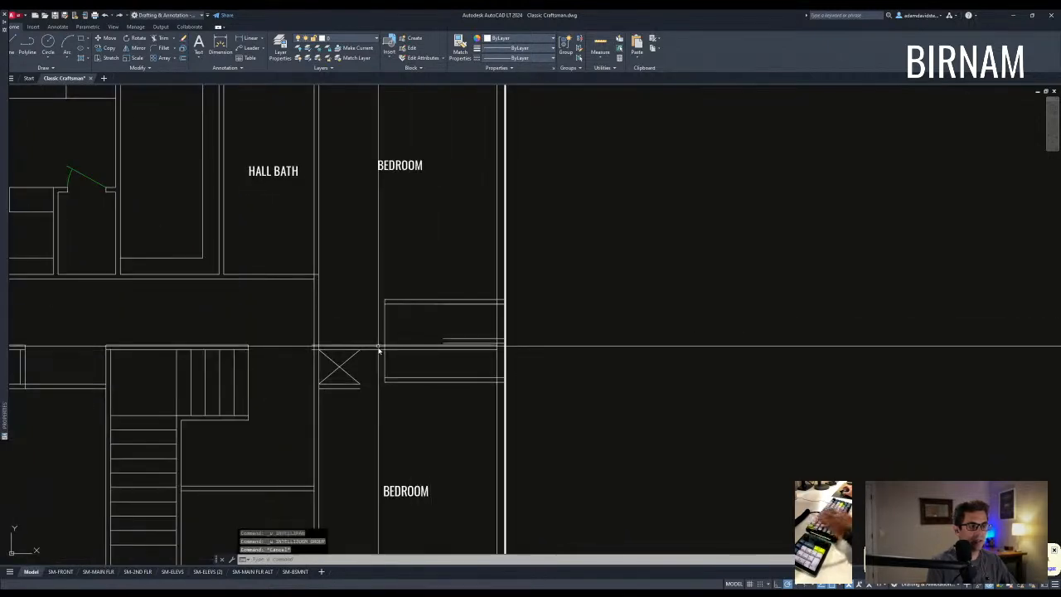
text(tr)
key(Return)
click(398, 362)
key(Escape)
scroll(415, 356, down, 4)
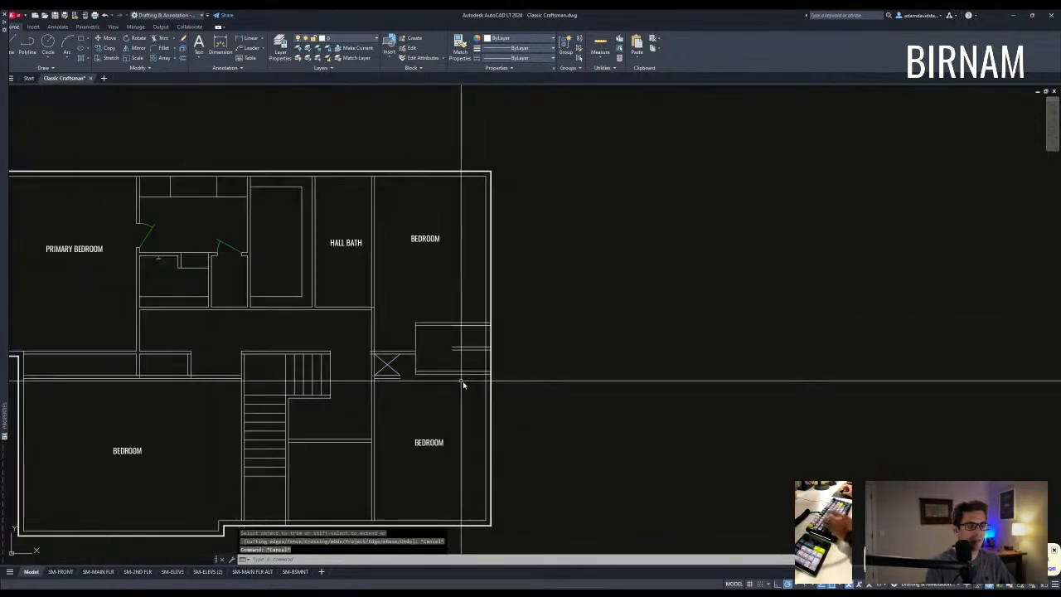
Extend the short central wall lines across the full width of the two stacked-bedroom closets.
scroll(429, 366, up, 4)
text(ex)
key(Return)
key(Escape)
scroll(463, 337, down, 4)
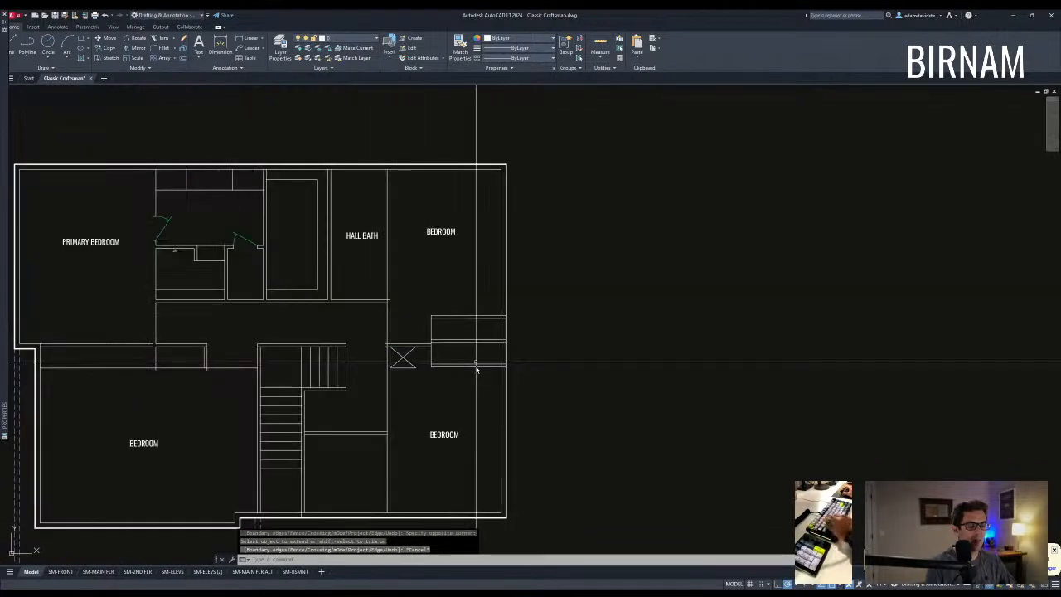
Measure the width of the upper bedroom beside the hall bath along its exterior wall.
scroll(503, 348, up, 3)
text(di)
key(Return)
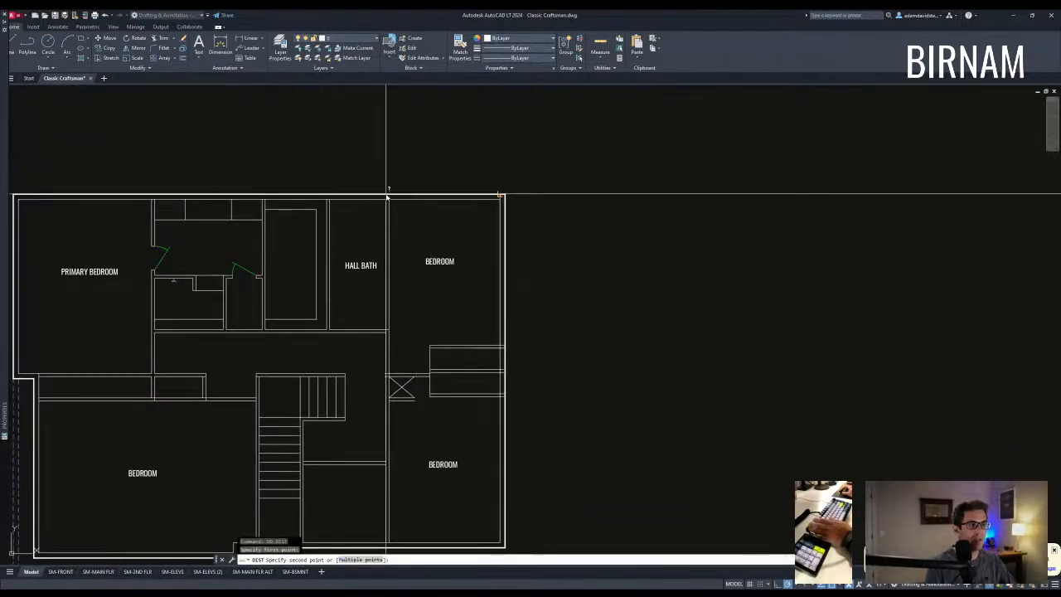
click(389, 199)
Stretch the ends of the closet walls back to the inner face of the exterior wall.
scroll(488, 360, up, 5)
text(t)
key(Return)
key(Escape)
key(Escape)
text(st)
key(Return)
click(495, 398)
click(454, 214)
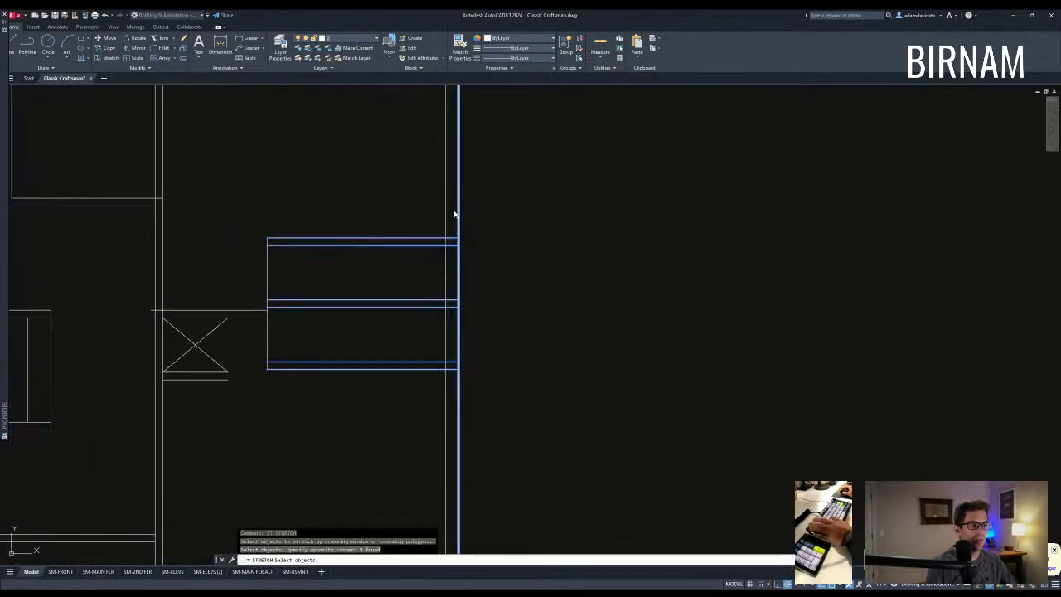
click(459, 239)
key(Escape)
scroll(417, 334, down, 6)
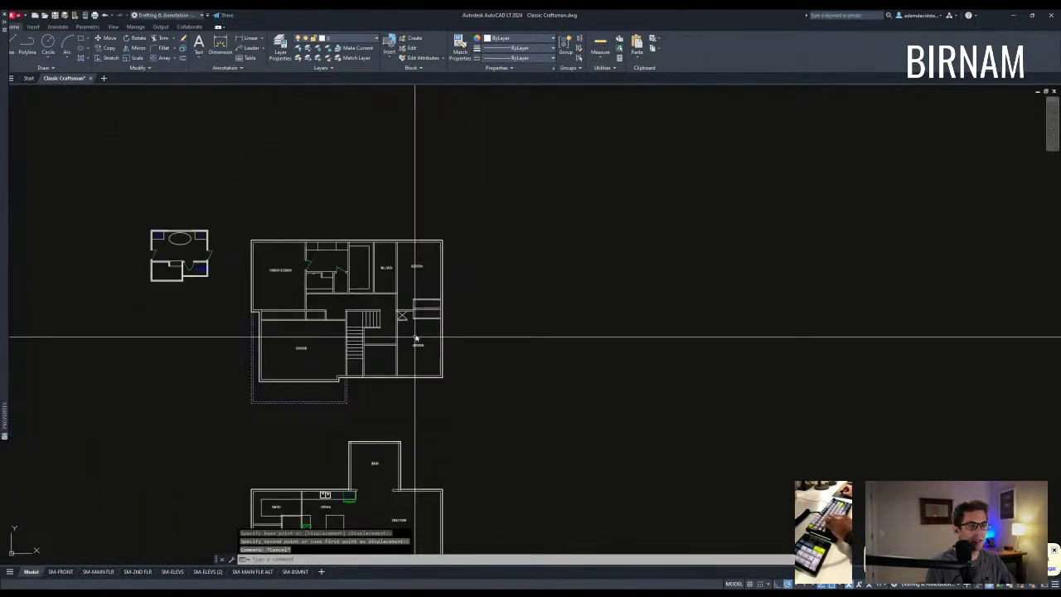
Measure the large bedroom beside the stairs diagonally from corner to corner.
click(400, 395)
key(Escape)
key(Escape)
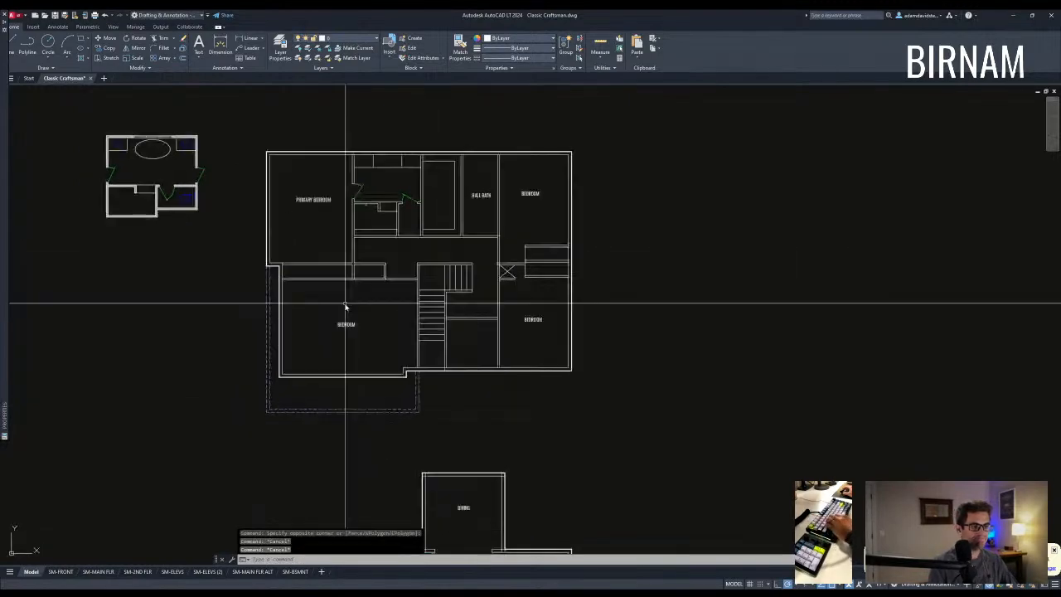
scroll(343, 282, up, 4)
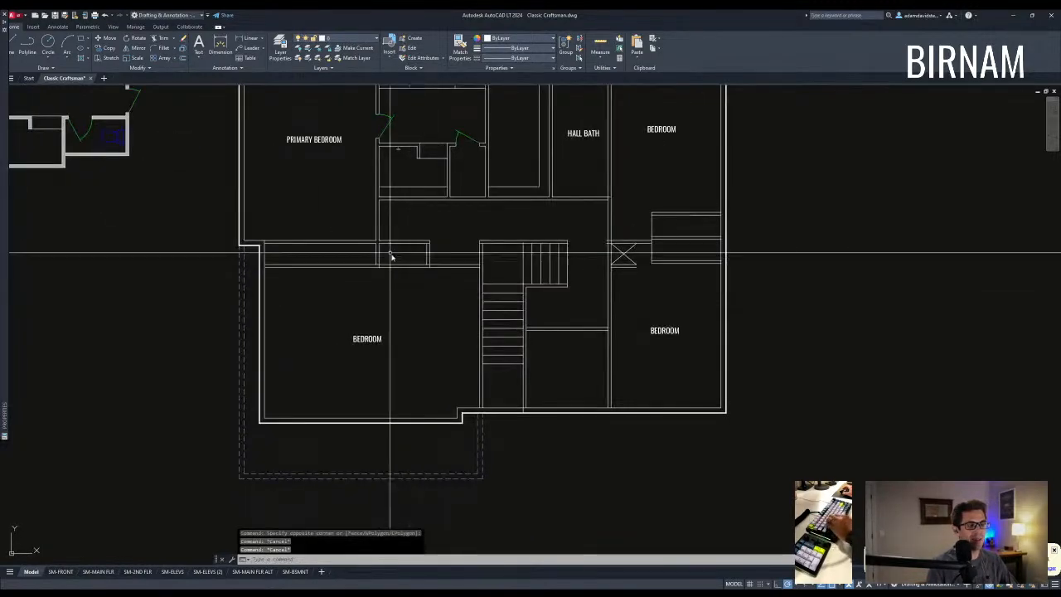
text(di)
key(Return)
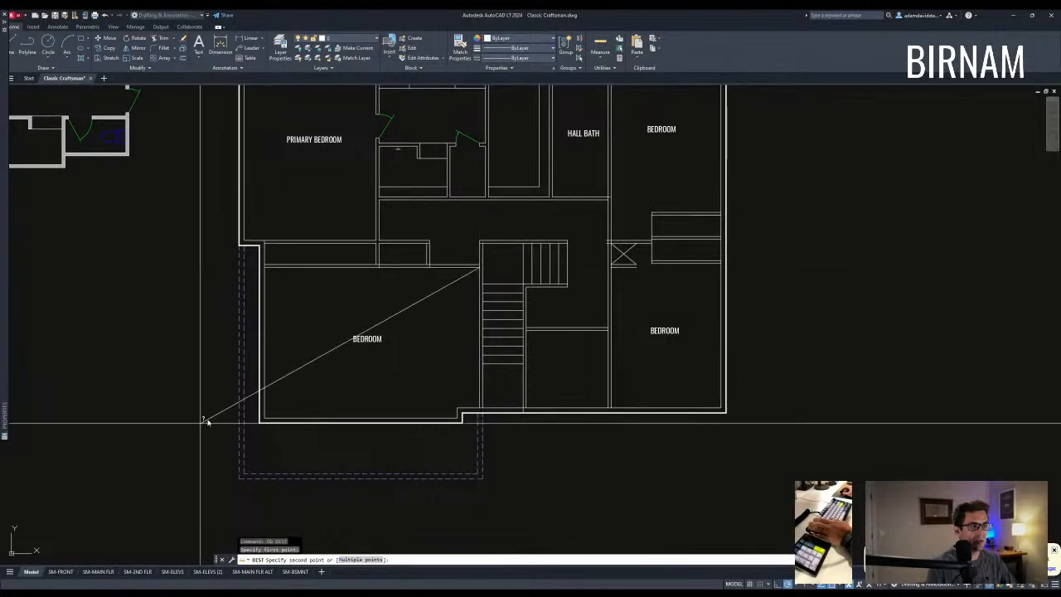
click(267, 421)
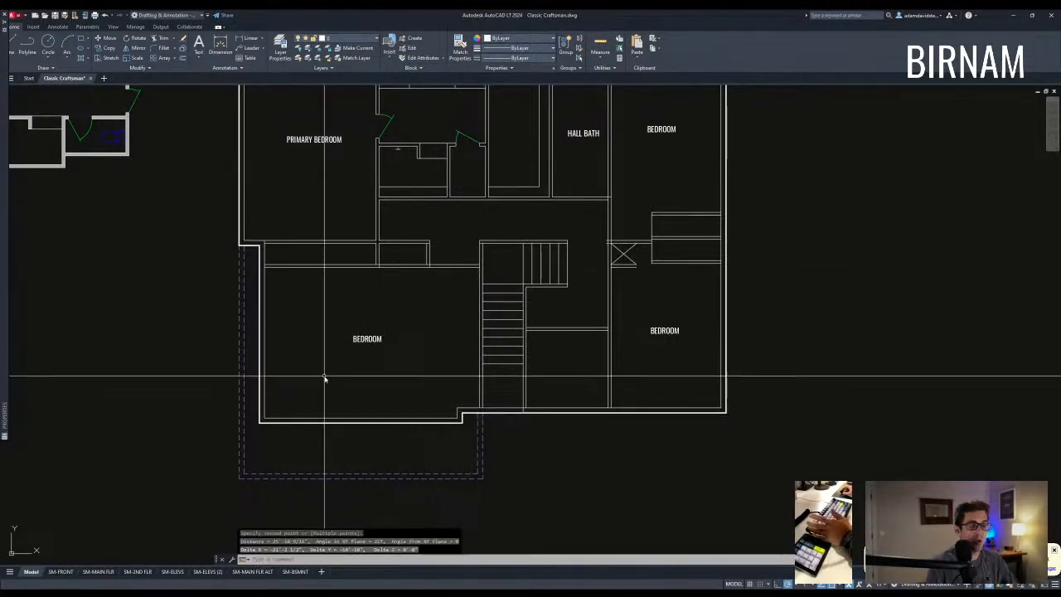
Change the large bedroom's label beside the stairs to BONUS/BED 4.
double_click(370, 340)
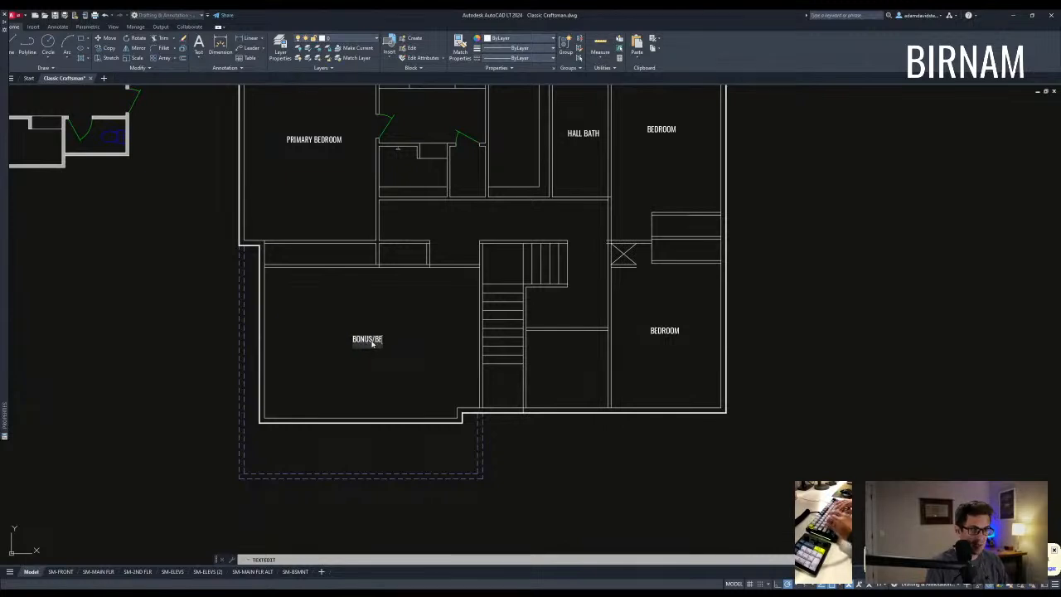
text(4)
key(Escape)
scroll(492, 336, down, 3)
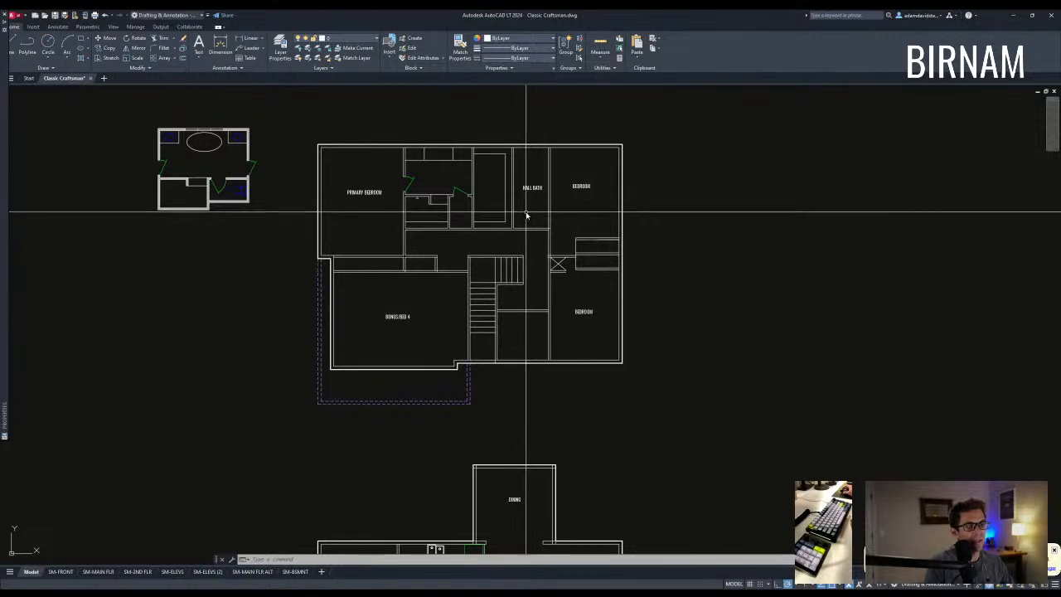
scroll(406, 365, up, 2)
key(Escape)
key(Escape)
key(Escape)
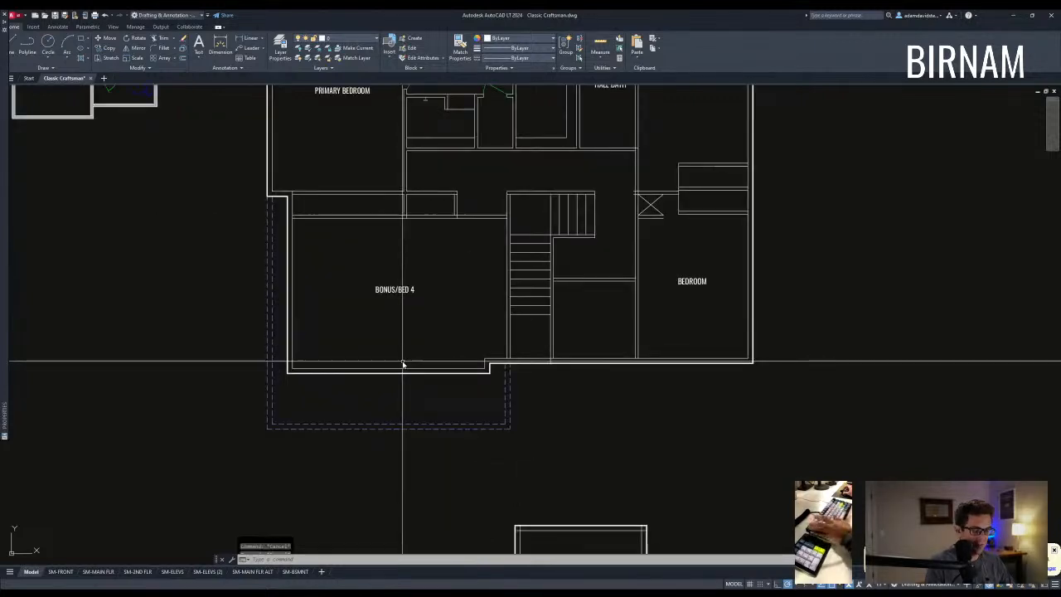
Offset the bonus room's front wall line 12 feet into the room as a trial.
text(o)
key(Return)
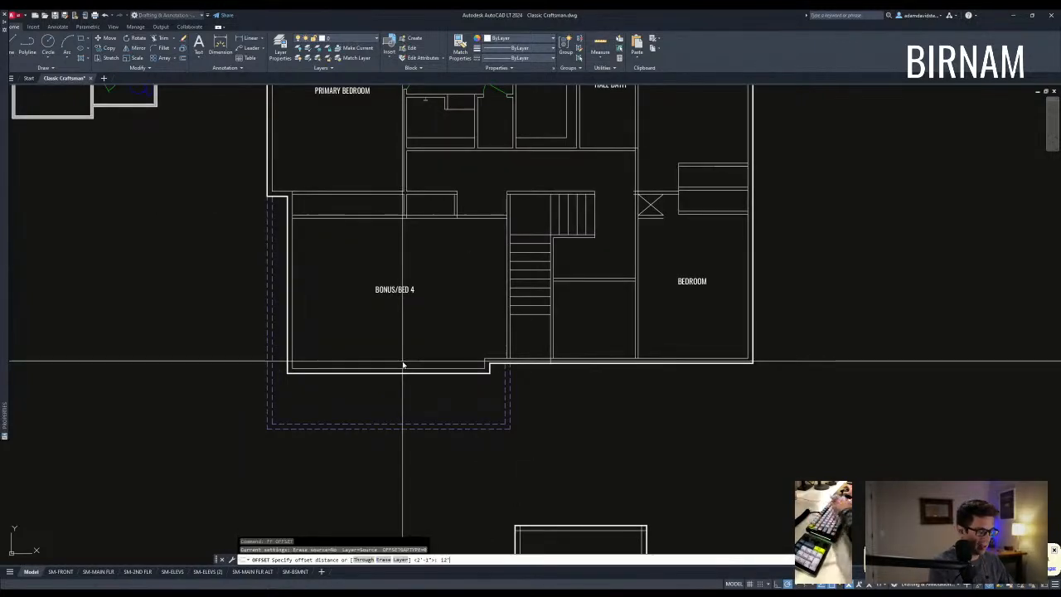
text(12')
key(Return)
click(463, 291)
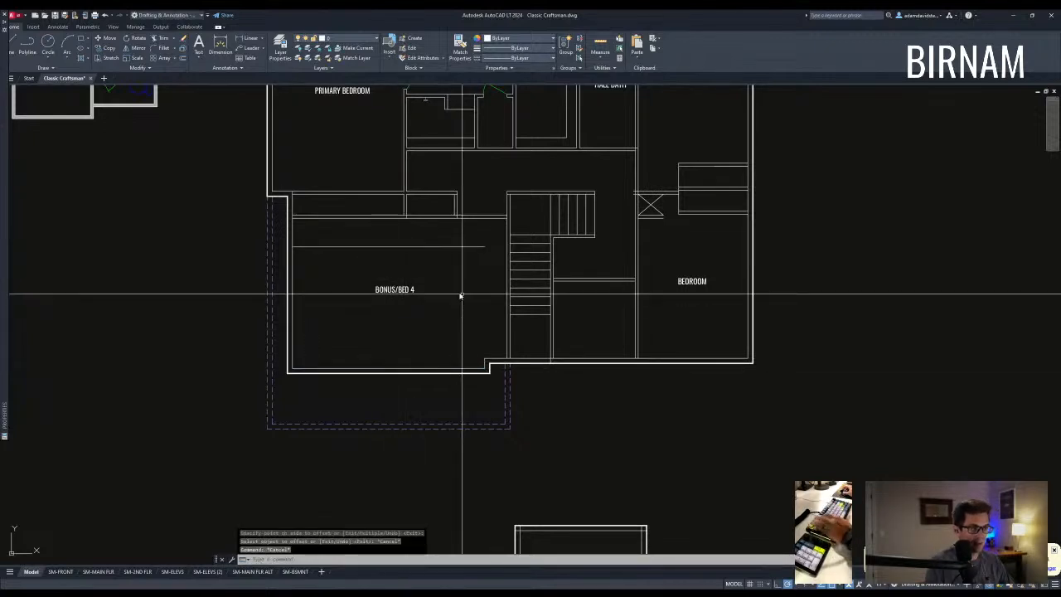
Offset the stair wall line 5 feet into the bonus room as a trial, and delete both offset lines.
middle_drag(467, 329, 455, 355)
key(Return)
key(Return)
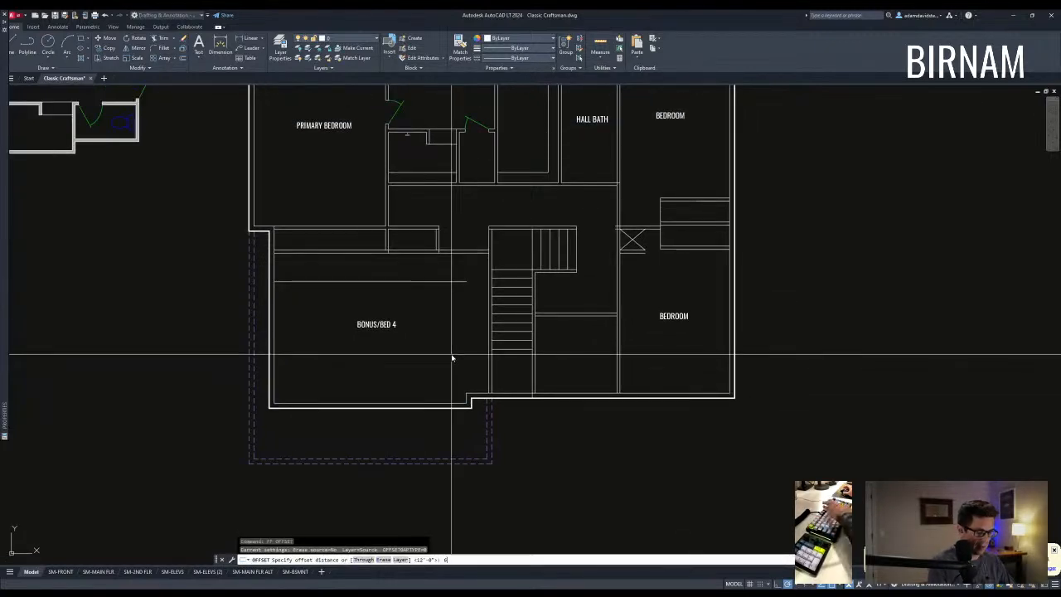
key(Escape)
key(Escape)
scroll(445, 345, down, 6)
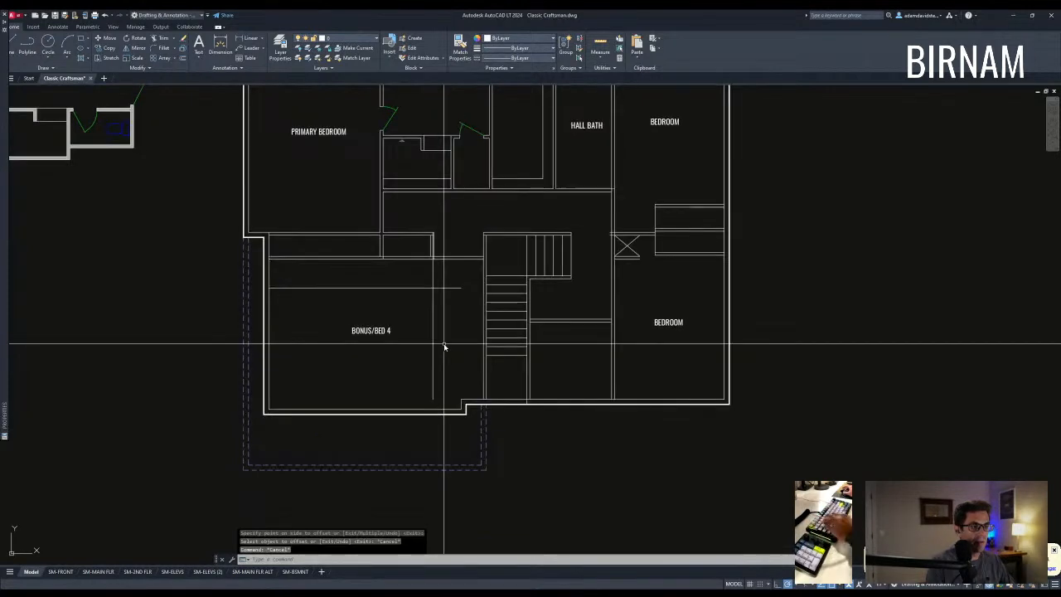
scroll(498, 356, up, 4)
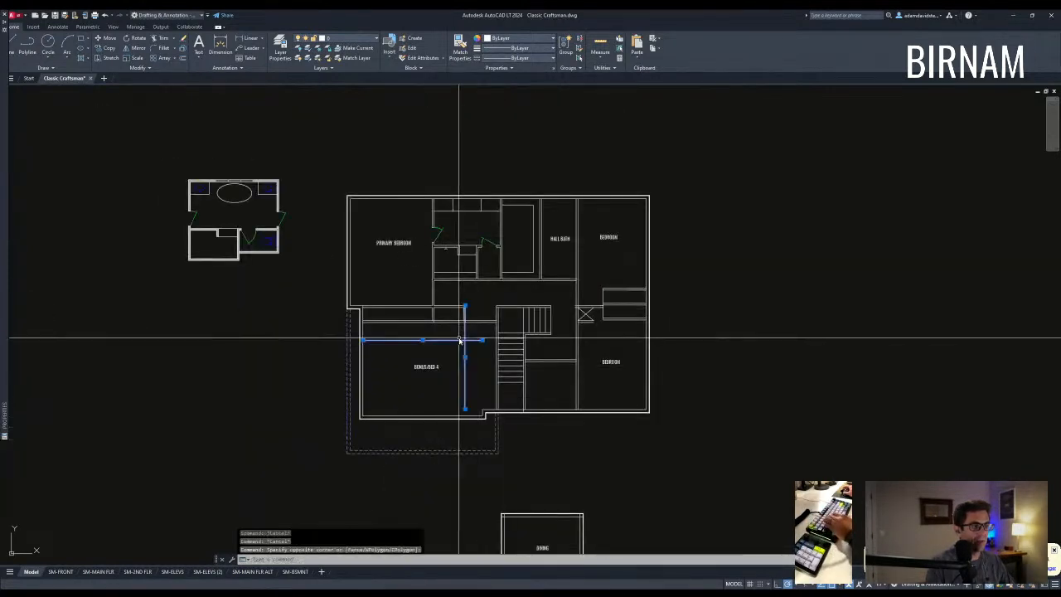
Delete the standalone bathroom layout drawn beside the second-floor plan.
scroll(465, 431, up, 2)
middle_drag(464, 432, 502, 476)
scroll(507, 479, down, 2)
click(265, 374)
click(141, 237)
key(Delete)
Copy the entire second-floor plan to the empty area beside the original.
click(304, 520)
click(644, 239)
text(co)
key(Return)
click(500, 369)
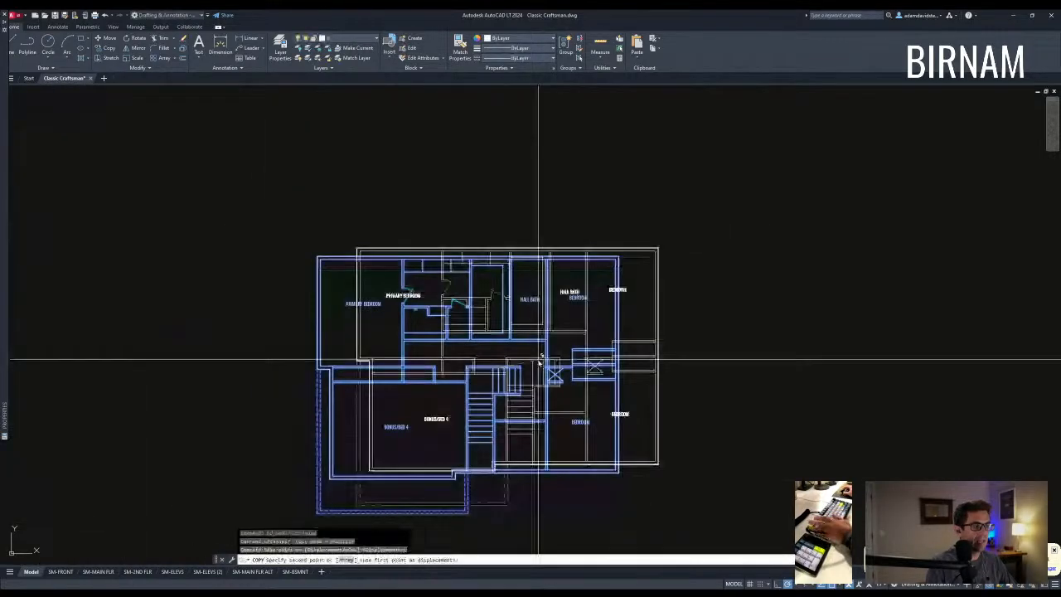
scroll(123, 351, down, 1)
click(656, 362)
key(Escape)
Delete the shelf lines in the closet between the primary bath and the hall bath.
scroll(677, 419, up, 4)
middle_drag(521, 304, 390, 327)
middle_drag(456, 239, 431, 300)
scroll(451, 311, up, 2)
click(498, 308)
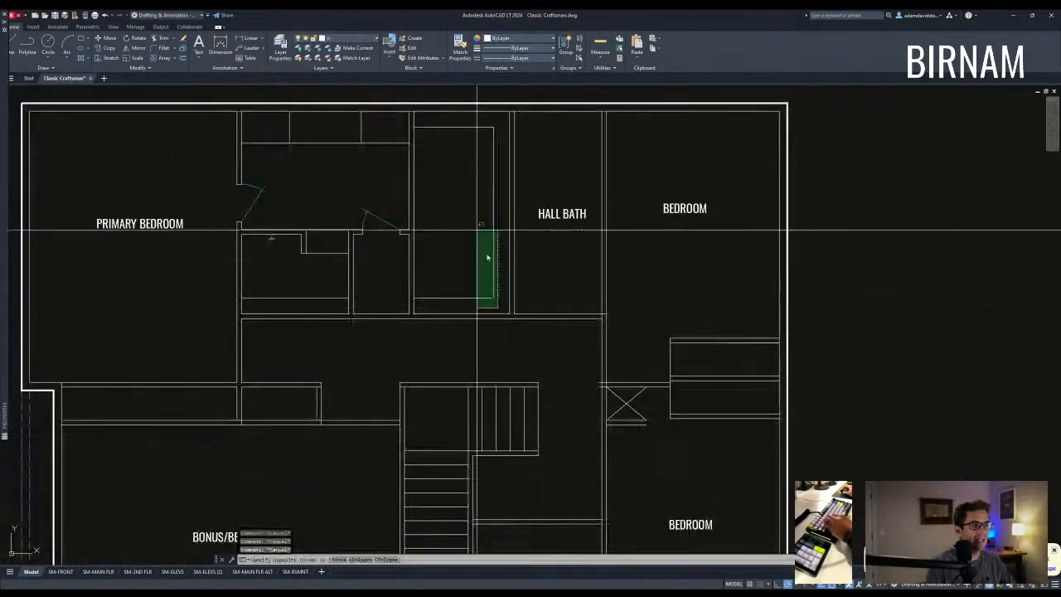
middle_drag(448, 121, 448, 166)
click(440, 165)
key(Delete)
Erase the wall separating the primary closet from the hall bath.
middle_drag(487, 225, 465, 240)
text(s)
key(Return)
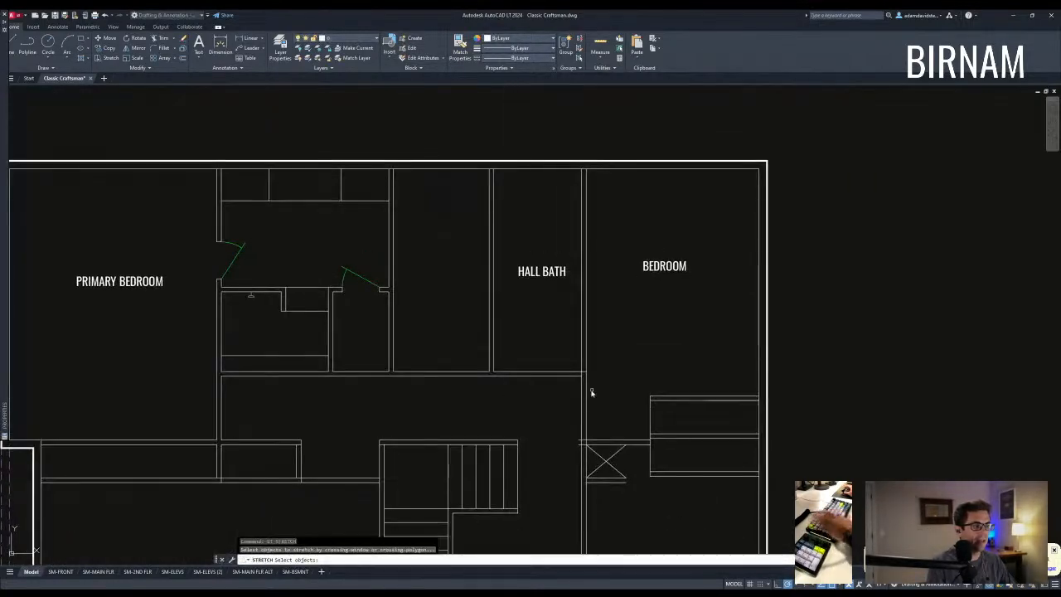
click(544, 396)
click(473, 149)
key(Escape)
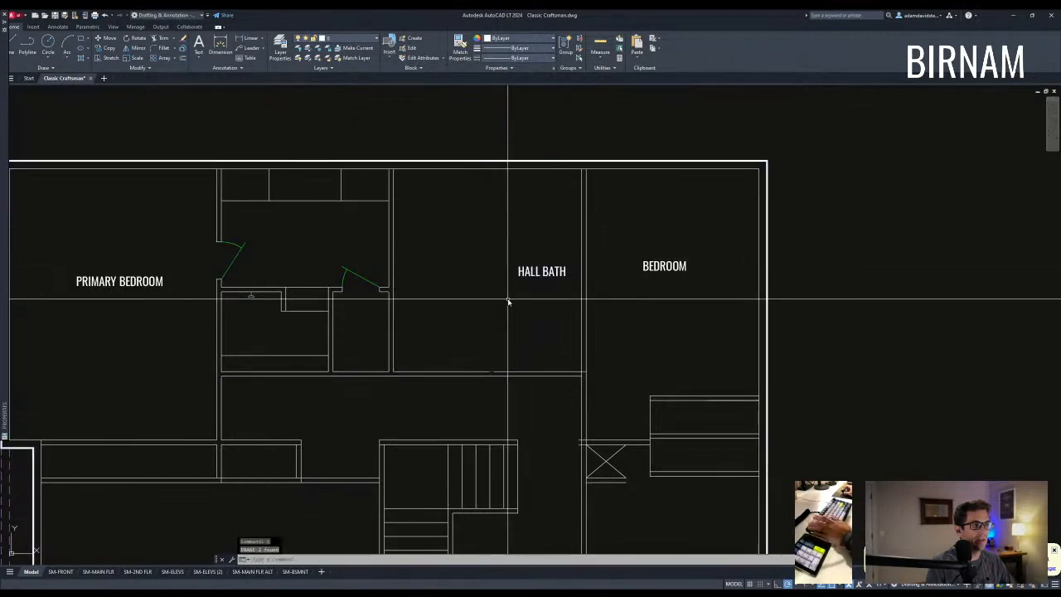
Move the HALL BATH label into the former closet space next to the primary bath.
click(541, 292)
click(523, 260)
click(541, 271)
click(439, 271)
Stretch the hall bath's new side wall 6 inches inward to narrow the bath.
text(s)
key(Return)
click(513, 398)
click(481, 142)
key(Return)
click(505, 135)
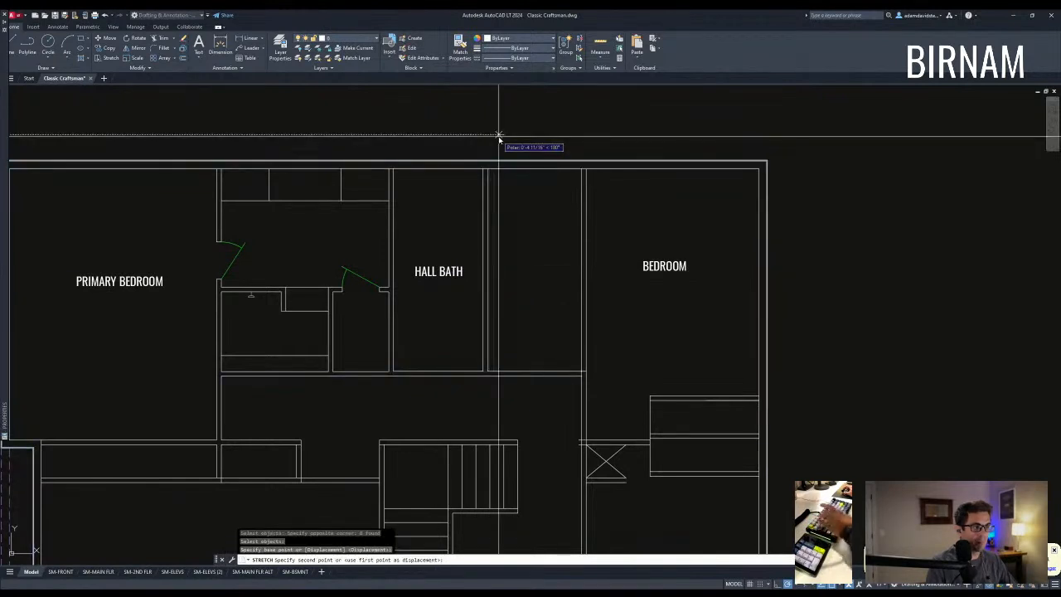
text(8)
key(Return)
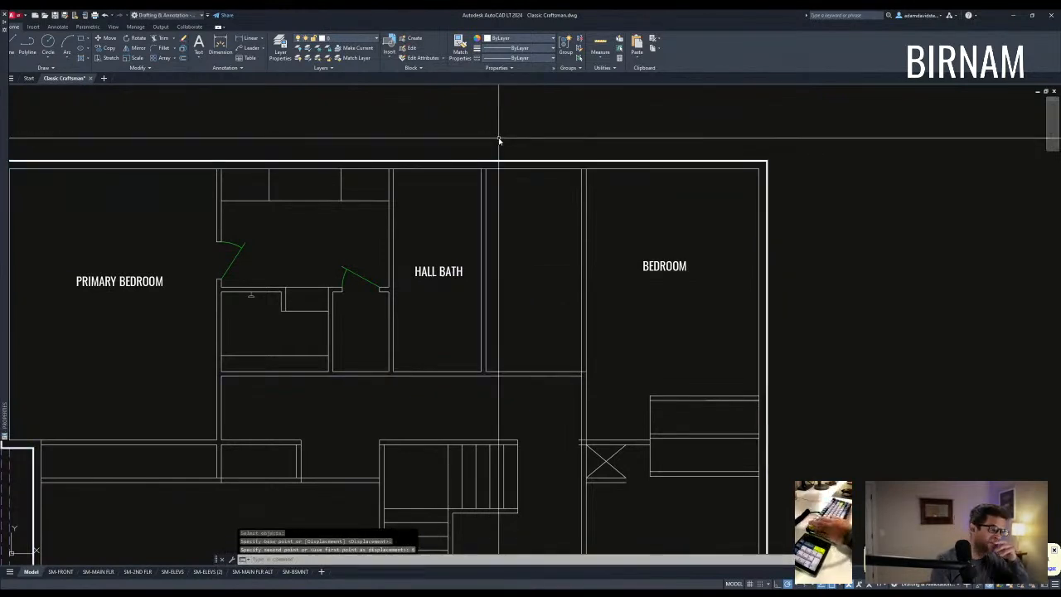
Measure the clear width of the relocated hall bath.
text(di)
key(Return)
key(Escape)
key(Escape)
click(396, 374)
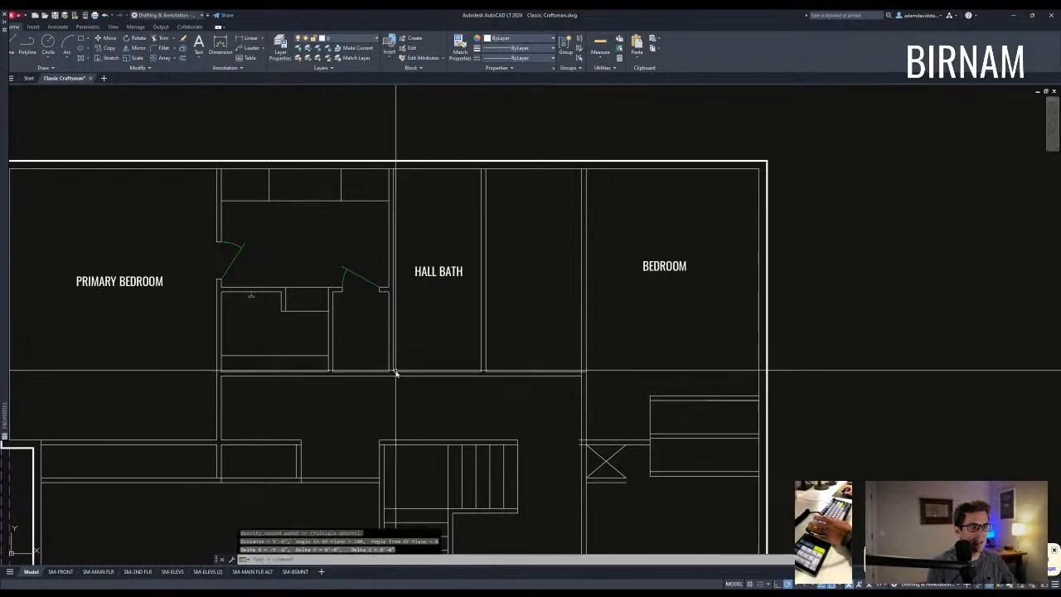
key(Escape)
key(Escape)
middle_drag(457, 382, 453, 317)
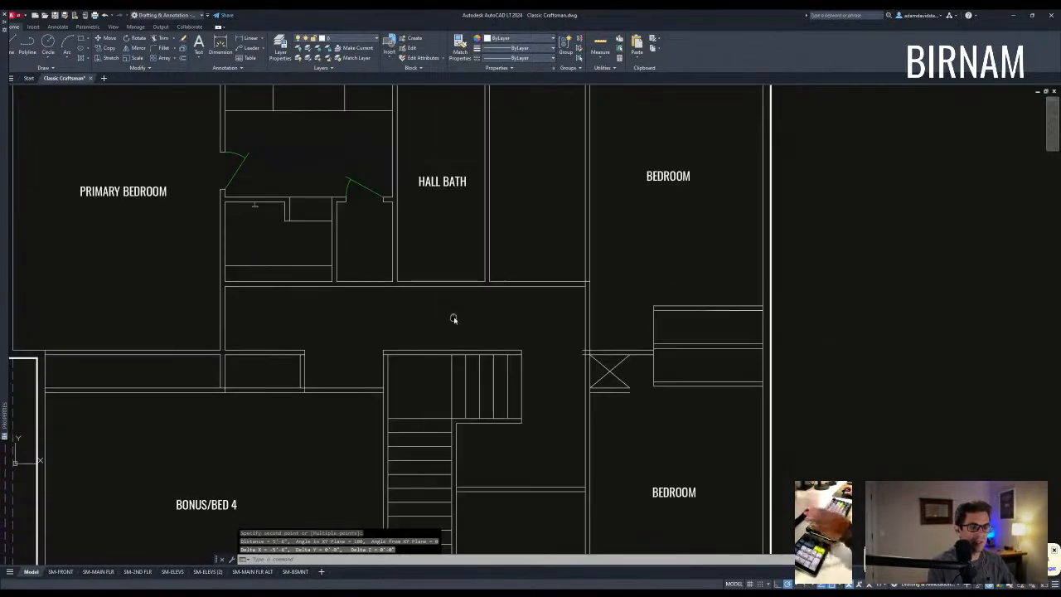
Delete the central wall between the stacked bedrooms' closets to merge them into one space.
middle_drag(512, 239, 465, 351)
middle_drag(475, 404, 505, 178)
scroll(473, 340, down, 2)
middle_drag(471, 289, 462, 249)
scroll(481, 329, down, 2)
scroll(531, 356, up, 4)
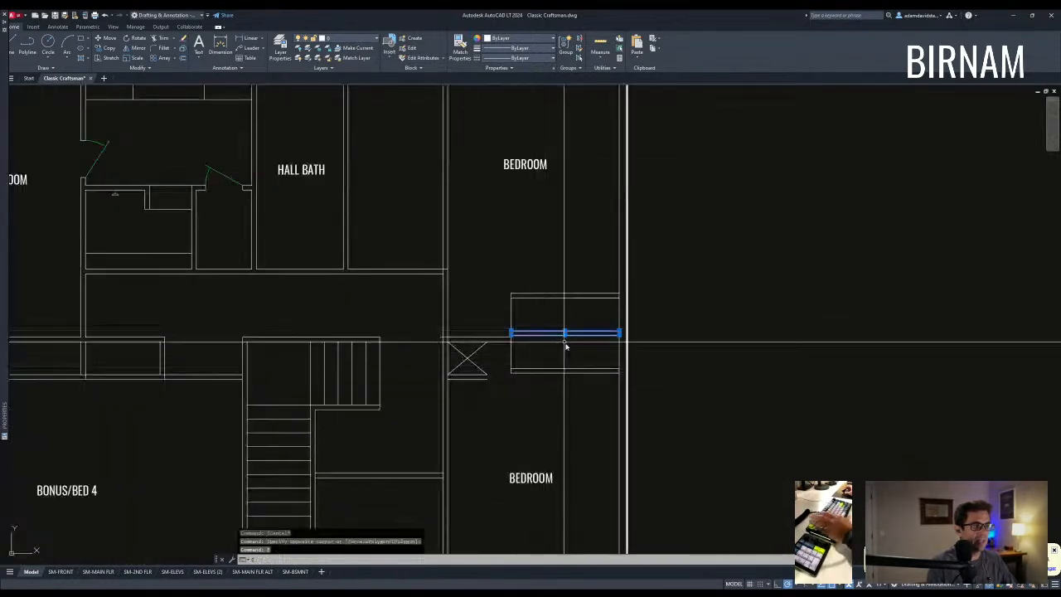
scroll(566, 346, down, 3)
scroll(530, 439, up, 3)
Copy the BEDROOM label into the merged closet and change its text to WALK-IN.
text(co)
key(space)
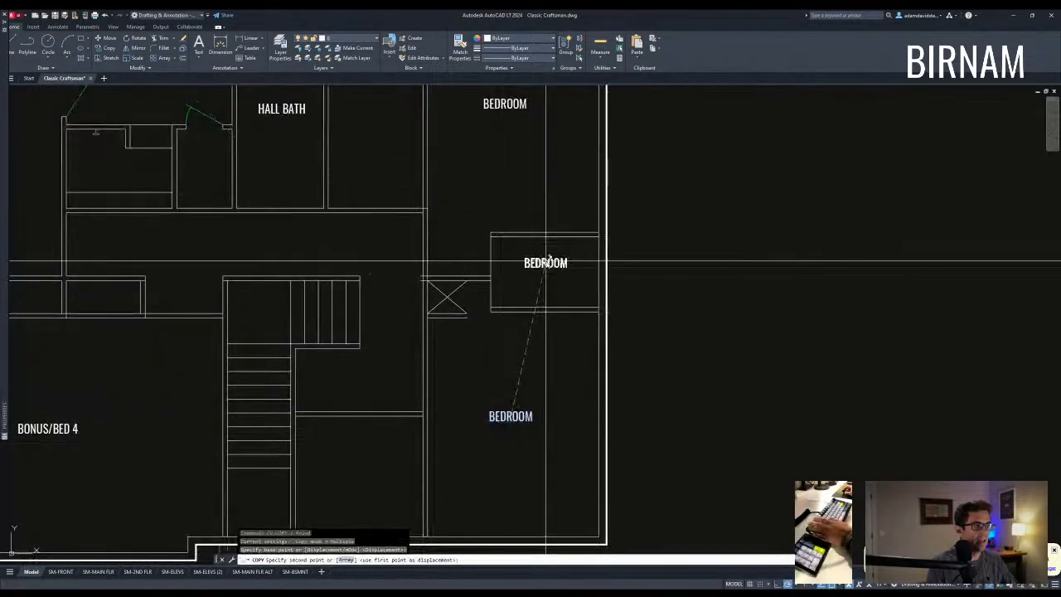
click(547, 265)
key(Escape)
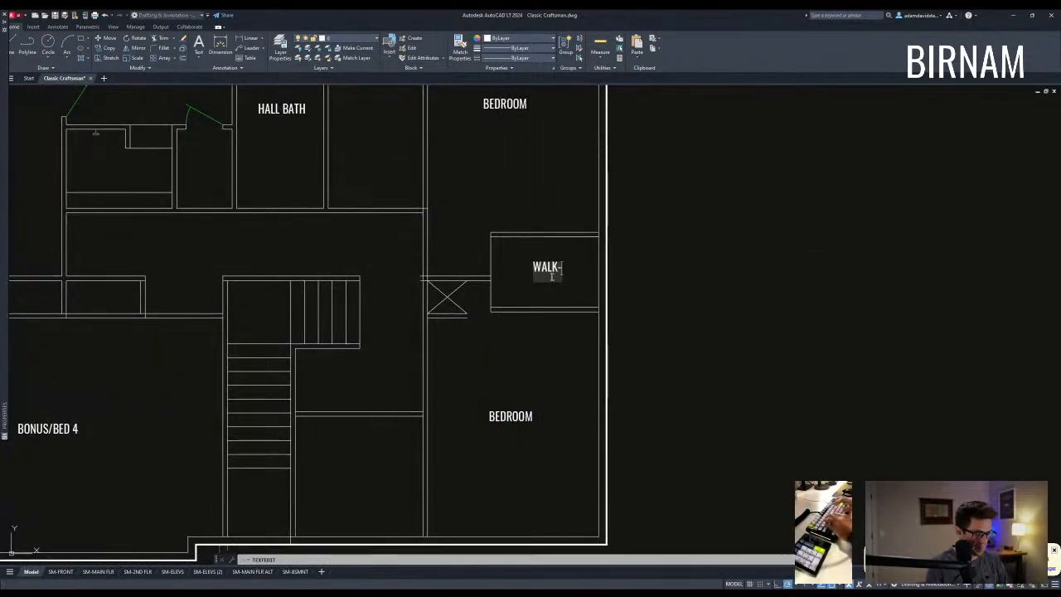
Offset the inner line of the rear exterior wall 60 inches into the space beside the hall bath.
middle_drag(394, 246, 413, 332)
text(o)
key(space)
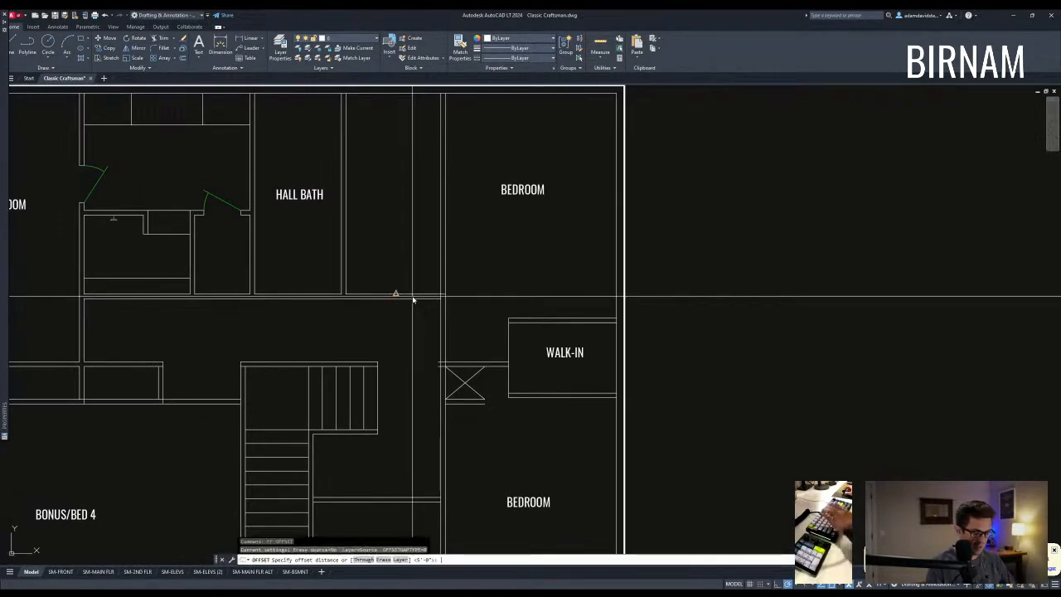
text(60)
key(space)
middle_drag(402, 188, 403, 245)
click(387, 153)
click(423, 224)
key(Escape)
key(Escape)
Trim the offset line to the space between the hall bath wall and the upper bedroom wall.
click(336, 243)
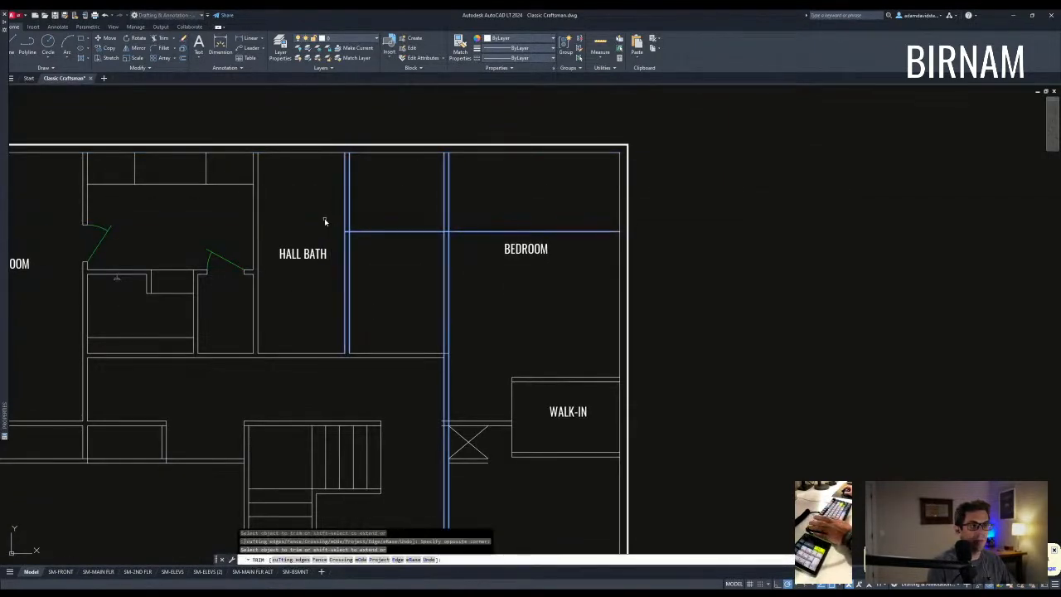
click(466, 243)
key(Escape)
Copy the WALK-IN label into the new closet space between the hall bath and the upper bedroom.
click(573, 411)
text(co)
key(space)
click(573, 408)
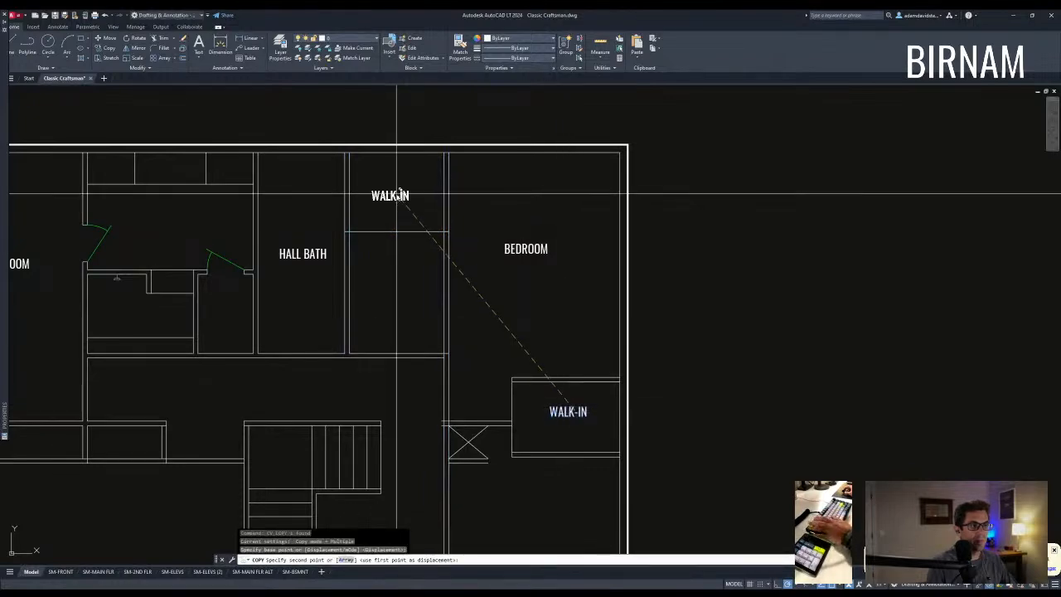
click(396, 184)
key(Escape)
Examine the revised second-floor layout around the hall bath, walk-in closets, hallway and stairs.
scroll(366, 273, down, 3)
scroll(436, 290, up, 3)
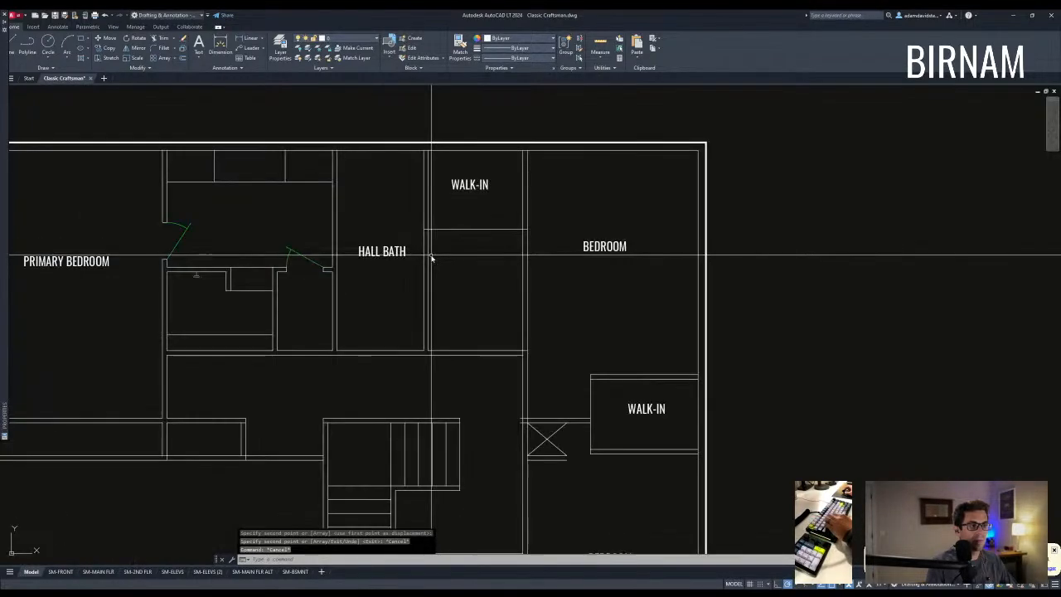
middle_drag(454, 339, 486, 290)
scroll(486, 289, down, 2)
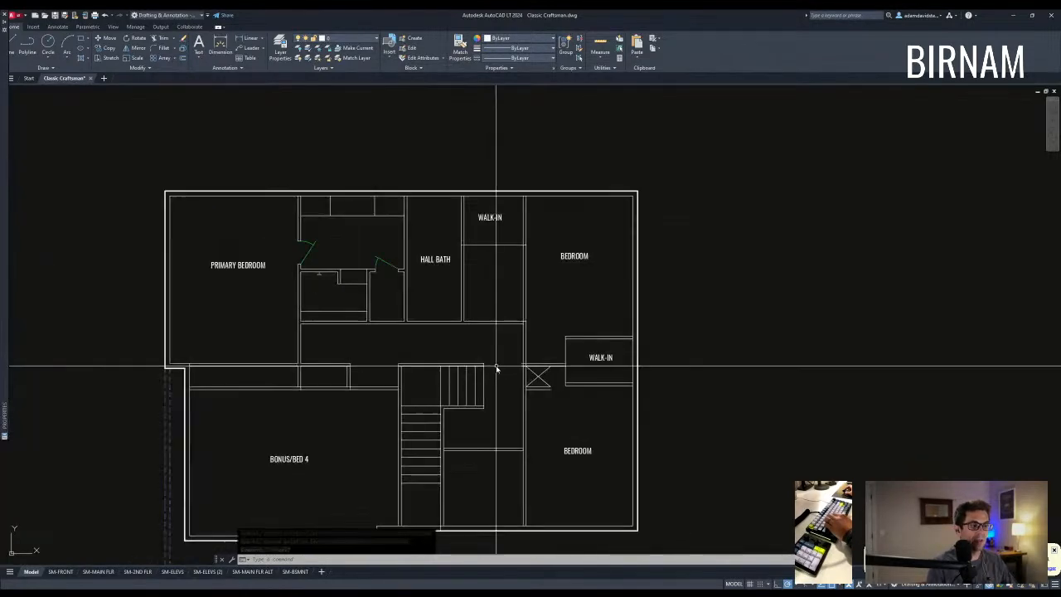
scroll(489, 387, up, 2)
scroll(465, 415, down, 2)
middle_drag(433, 433, 437, 417)
middle_drag(466, 333, 461, 351)
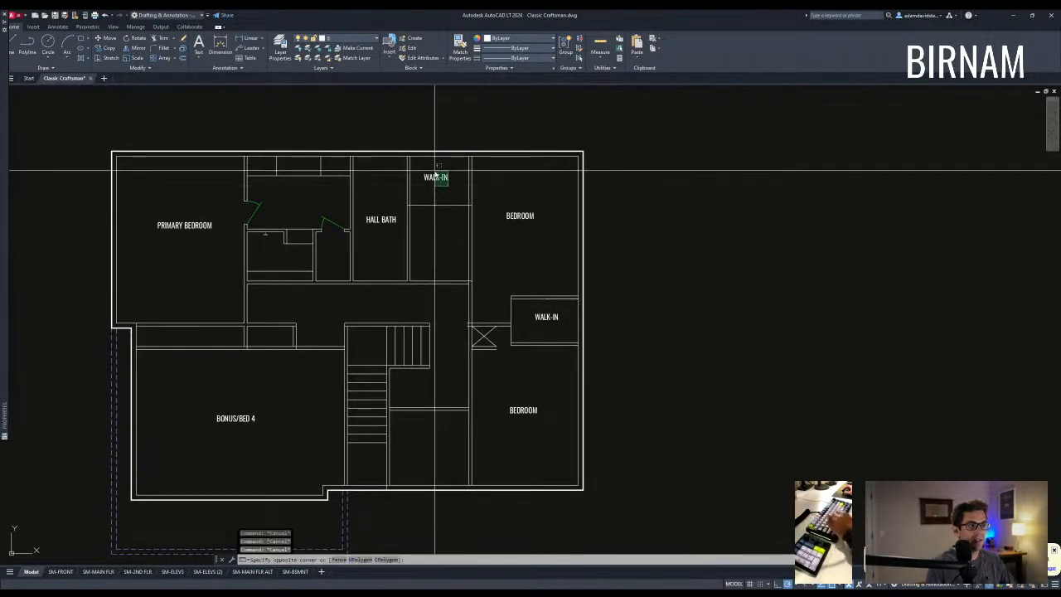
Copy the WALK-IN label into the front room beside the stairs and change its text to LAUNDRY.
click(434, 171)
text(cp)
key(space)
click(435, 179)
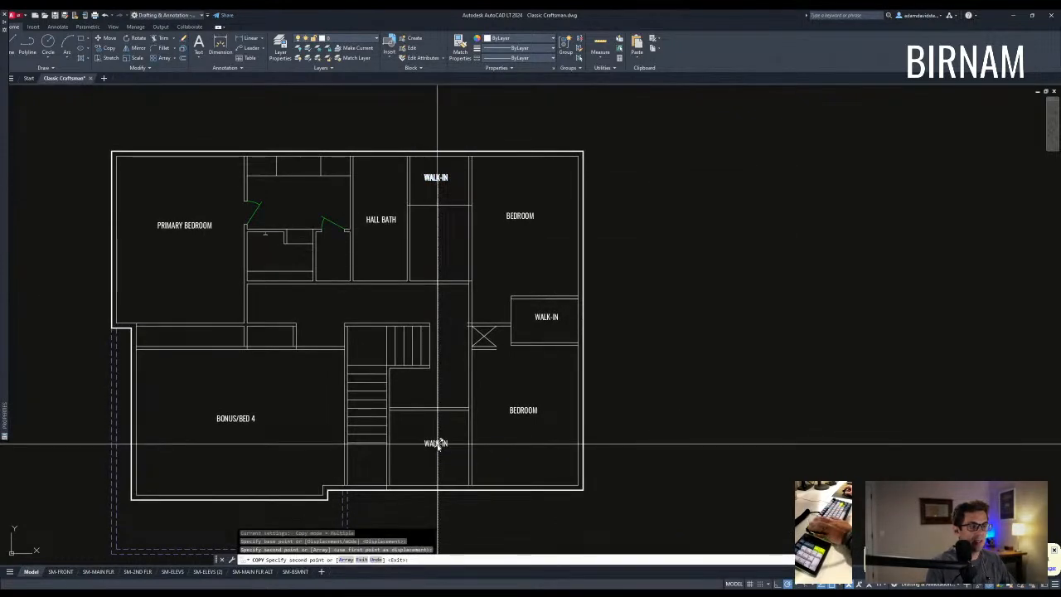
key(Escape)
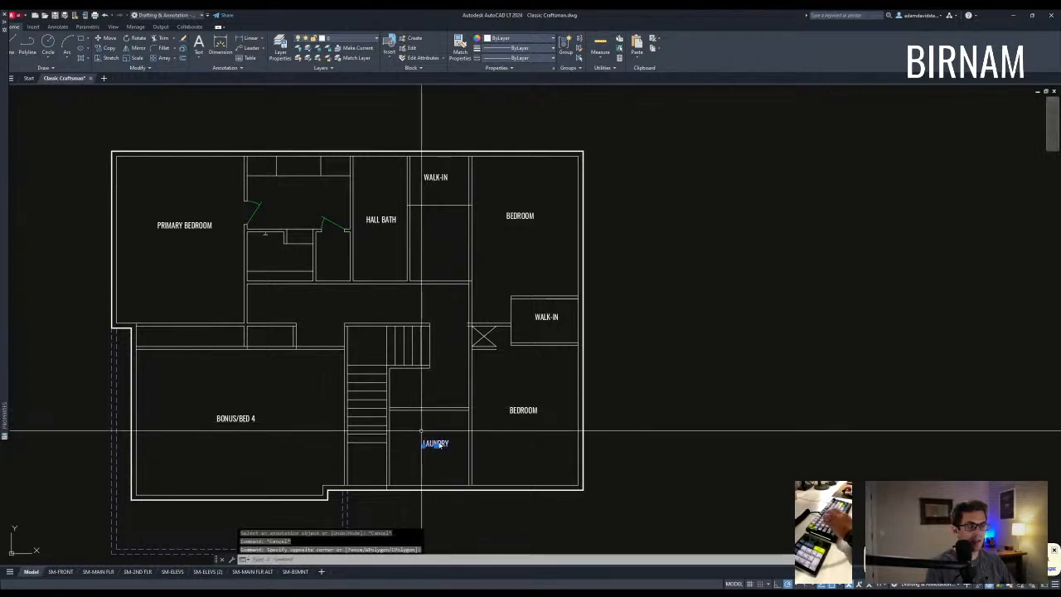
click(421, 432)
text(cp)
key(space)
click(435, 448)
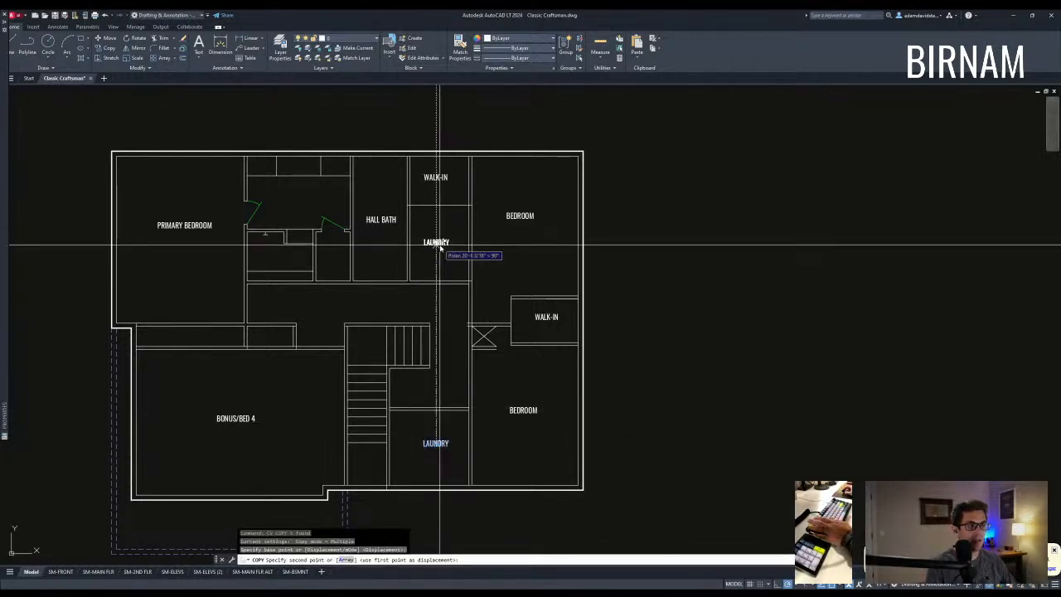
key(Escape)
key(Escape)
Extend the upper walk-in closet's dividing line across the hall bath to the primary bath wall.
scroll(413, 236, up, 3)
text(ex)
key(space)
click(333, 189)
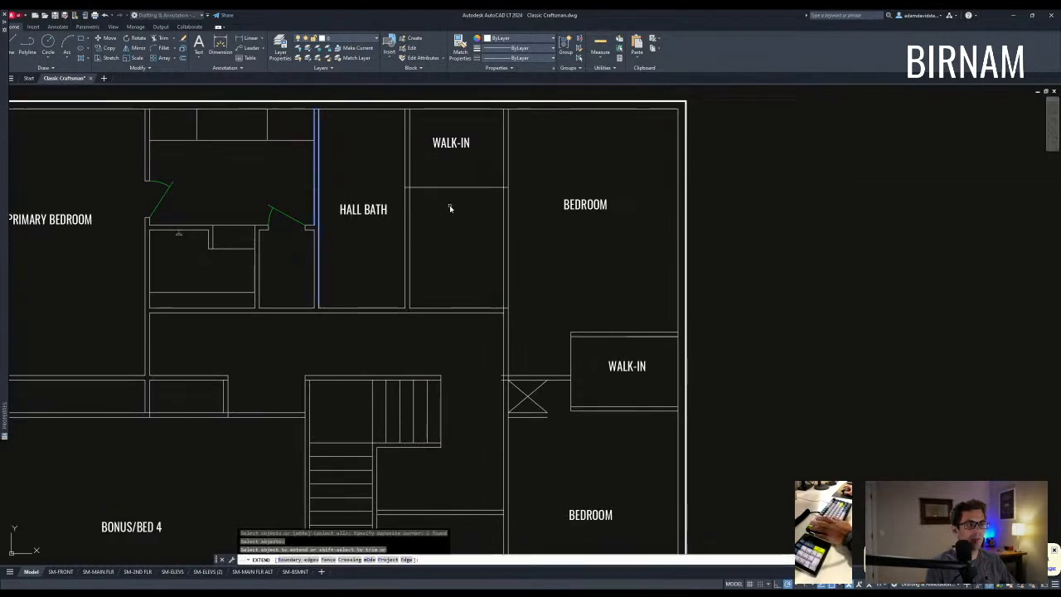
click(436, 187)
key(space)
middle_drag(436, 272, 428, 304)
Trim and erase the wall between the hall bath and the space beside the upper bedroom.
text(tr)
key(space)
click(424, 232)
click(384, 209)
key(Escape)
key(space)
key(Escape)
click(419, 206)
click(374, 194)
text(e)
key(space)
Move the HALL BATH and WALK-IN labels to the middle of their widened rooms.
click(376, 269)
click(345, 232)
text(m)
key(space)
click(359, 241)
click(398, 288)
click(442, 172)
key(space)
click(445, 172)
click(407, 177)
key(Escape)
Stretch the primary bath's side wall, fixtures and door 12 inches toward the hall bath.
middle_drag(380, 179, 381, 229)
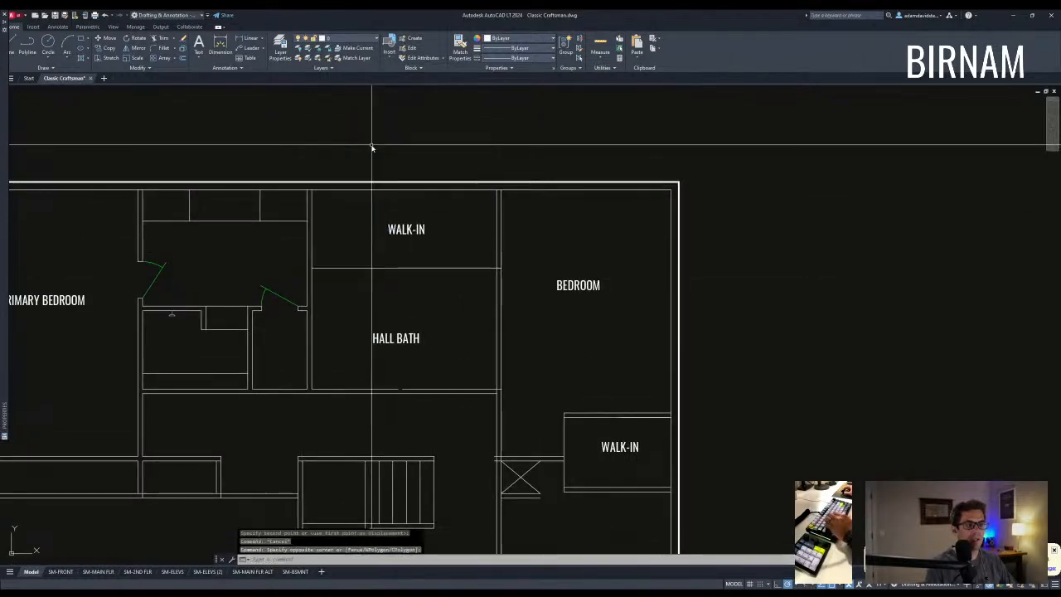
scroll(361, 268, down, 2)
middle_drag(363, 375, 379, 365)
text(st)
key(space)
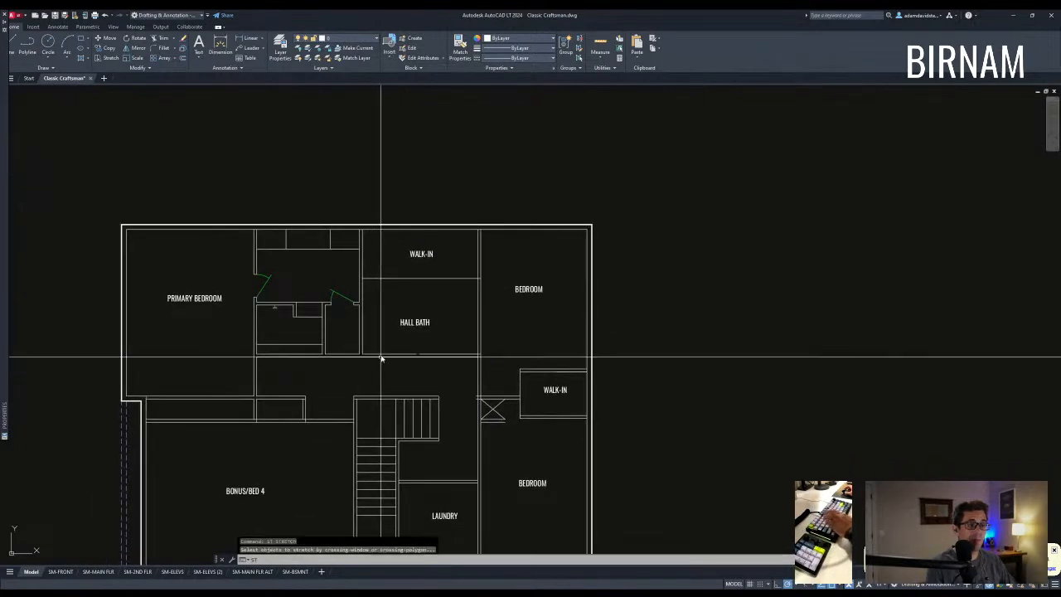
click(389, 371)
click(289, 190)
key(space)
click(293, 184)
text(12)
key(space)
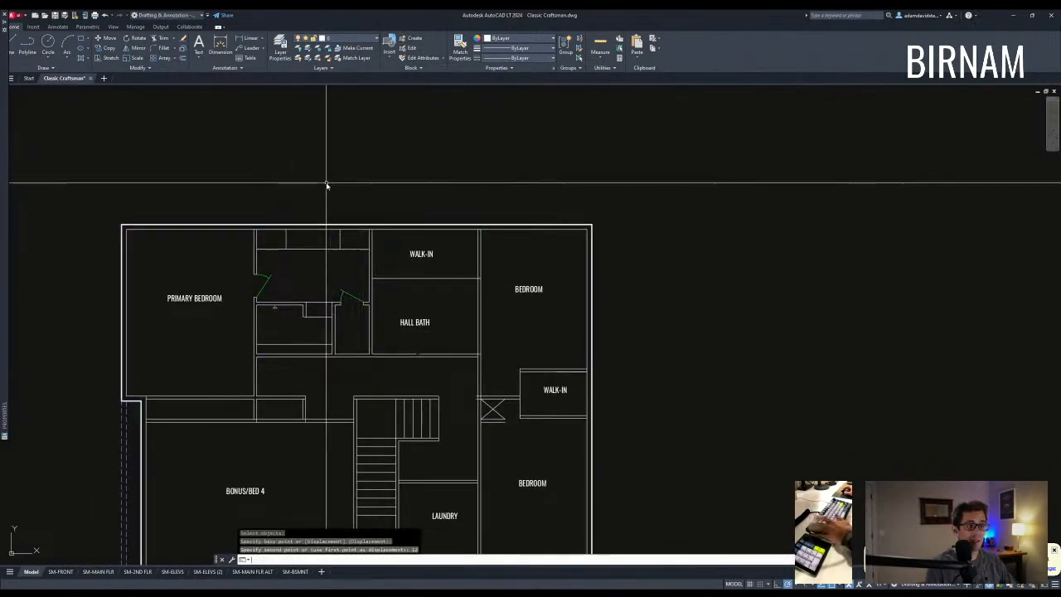
key(Escape)
key(Escape)
middle_drag(396, 367, 420, 318)
mouse_move(337, 372)
middle_down()
mouse_move(372, 347)
mouse_move(380, 361)
middle_up()
click(491, 247)
click(458, 223)
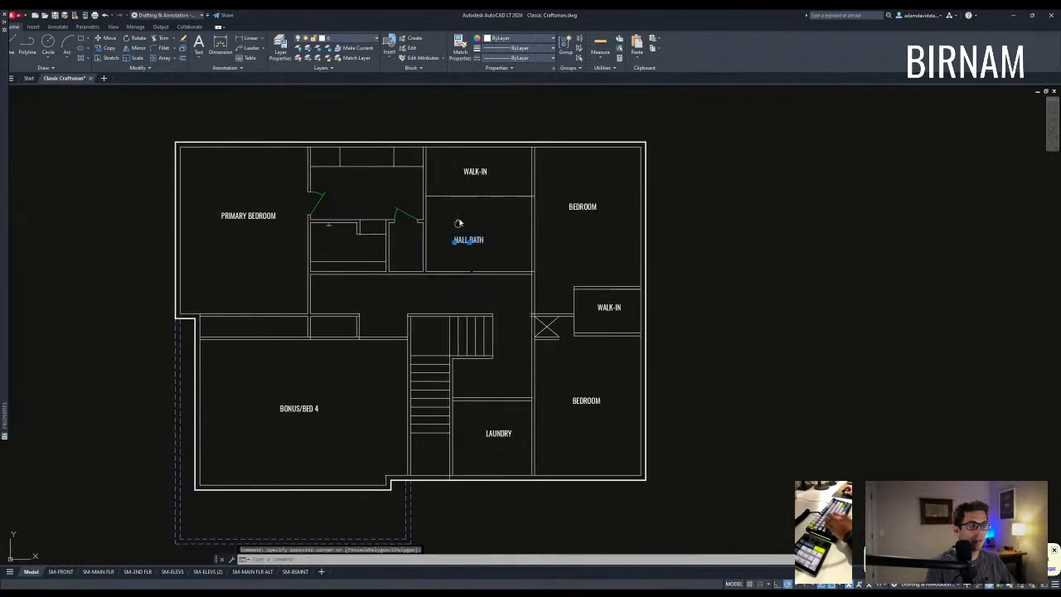
key(Escape)
key(Escape)
middle_drag(459, 223, 427, 289)
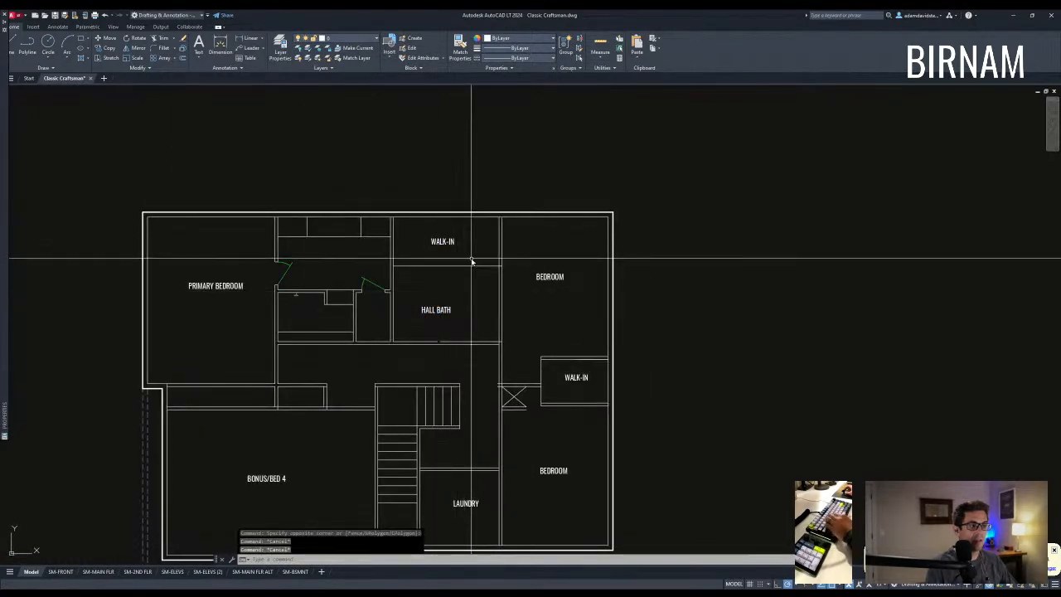
Offset the upper bedroom and hallway wall lines 60 inches into the hall bath and trim them to outline a corner closet.
text(o)
key(Return)
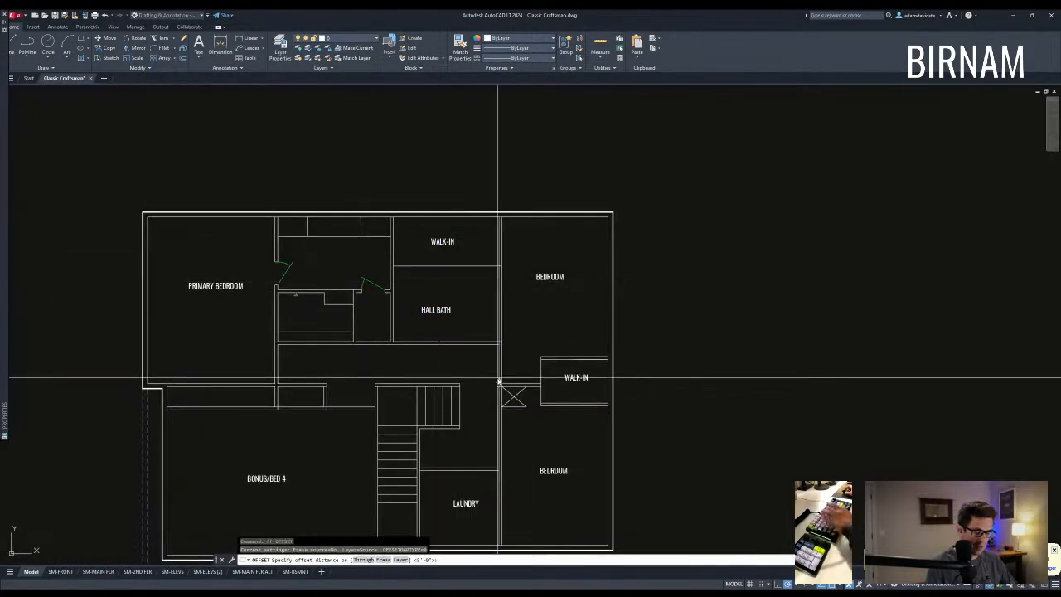
text(60)
key(Return)
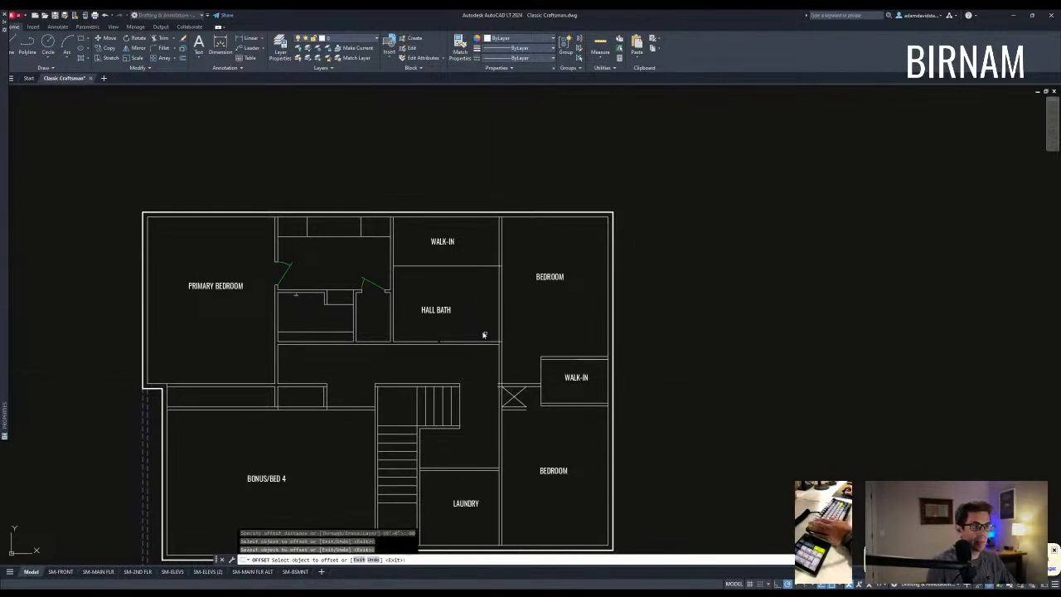
key(Escape)
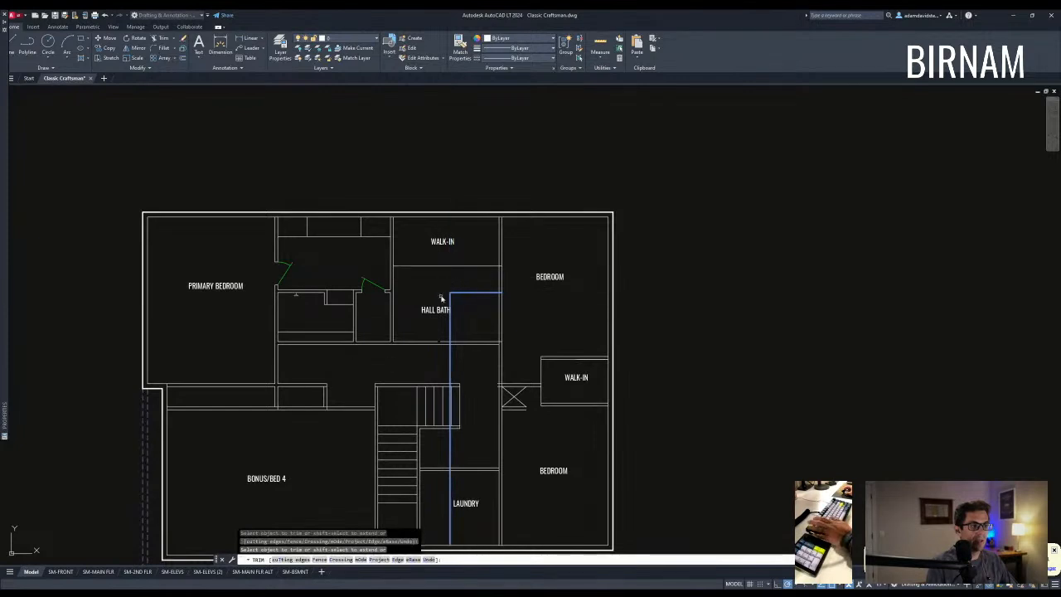
key(Escape)
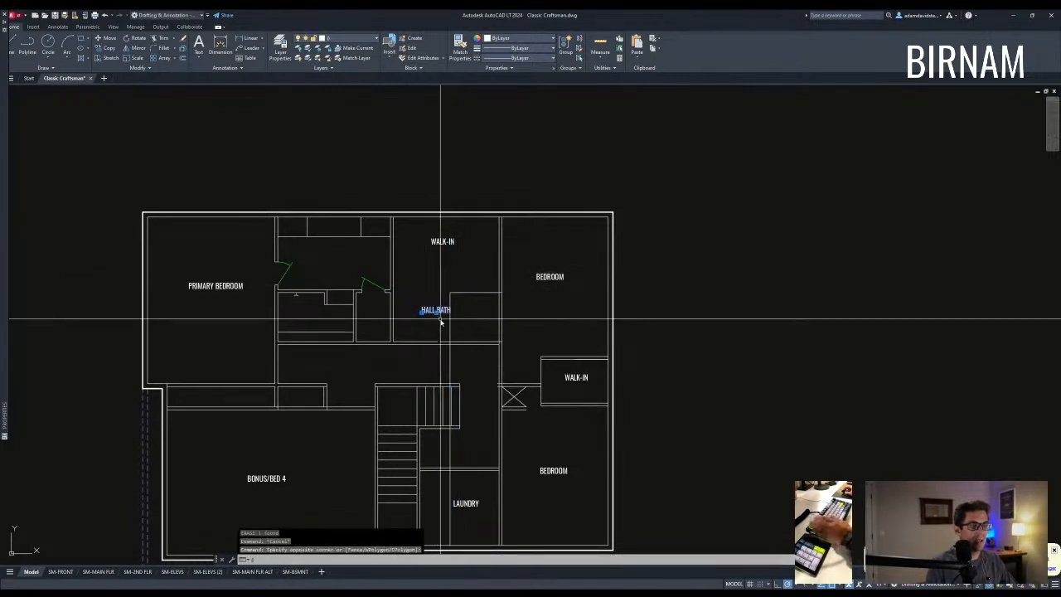
Move the HALL BATH label out of its room to the empty space beside the plan.
middle_drag(468, 441, 467, 412)
click(448, 288)
click(420, 267)
text(m)
key(space)
click(439, 279)
click(714, 315)
key(Escape)
key(Escape)
Move the WALK-IN label into the new corner closet and the LAUNDRY label into the former hall bath.
click(454, 221)
click(447, 213)
click(479, 287)
key(Escape)
click(467, 475)
click(447, 222)
key(Escape)
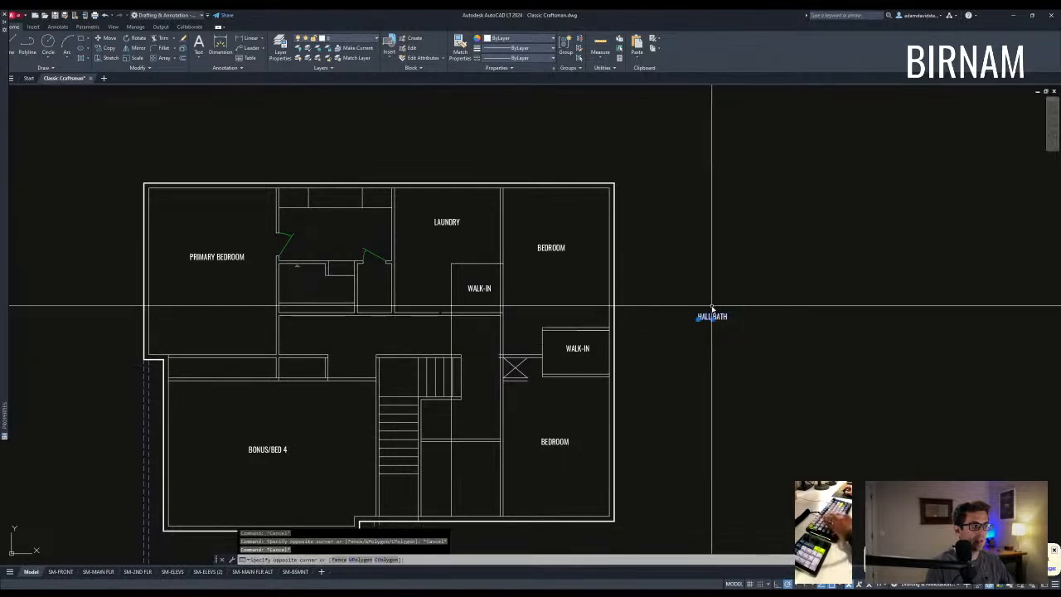
Move the HALL BATH label into the front room between the stairs and the lower bedroom.
text(m)
key(space)
click(713, 317)
scroll(475, 471, up, 2)
click(459, 468)
key(Escape)
key(Escape)
Draw a wall line from the stair corner down to the hall bath's upper wall.
middle_drag(486, 437, 483, 429)
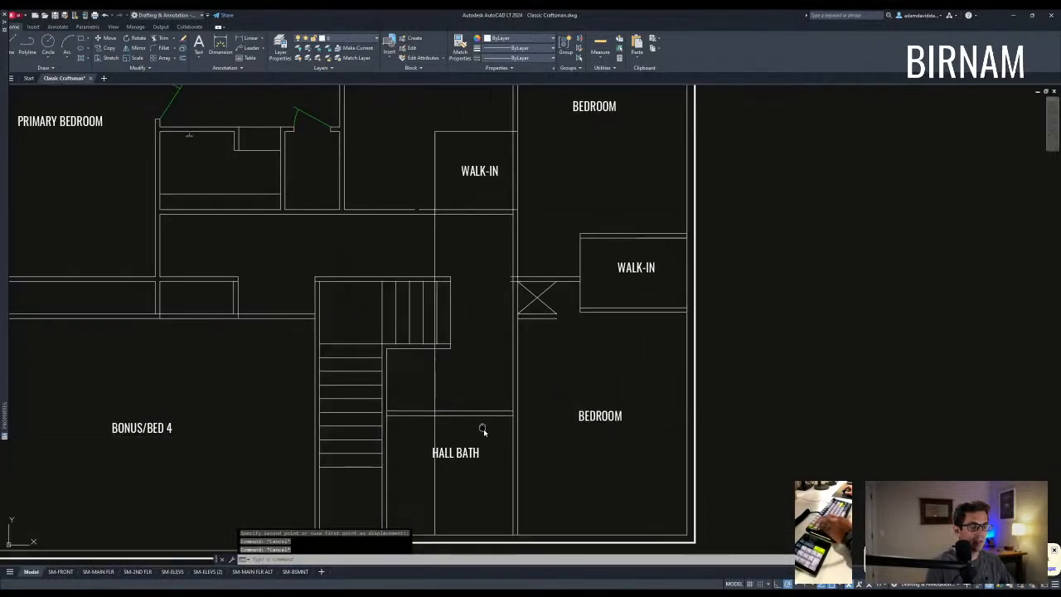
scroll(482, 428, down, 2)
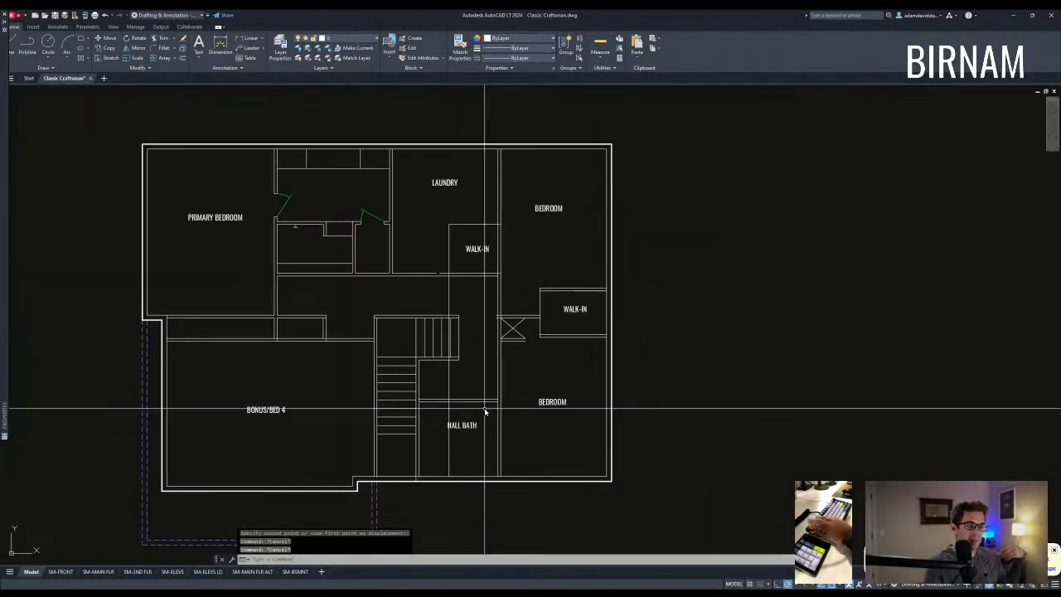
middle_drag(498, 388, 412, 346)
scroll(378, 278, up, 2)
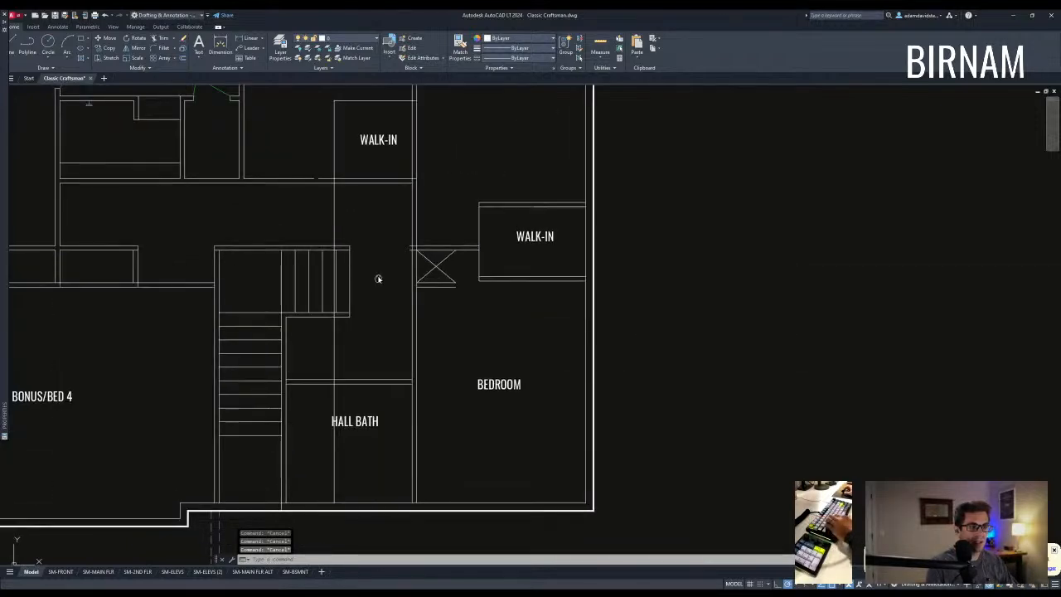
middle_drag(378, 278, 383, 304)
middle_drag(422, 396, 422, 332)
text(l)
key(space)
click(355, 281)
click(357, 344)
key(space)
Trim the hall bath's upper wall between the stairs and the new line to enlarge the room.
text(tr)
key(space)
drag(372, 349, 338, 342)
key(Escape)
Copy the vanity, toilet and tub from BATH 2 of the earlier house plan to the empty space beside the alternate plan.
scroll(379, 353, down, 8)
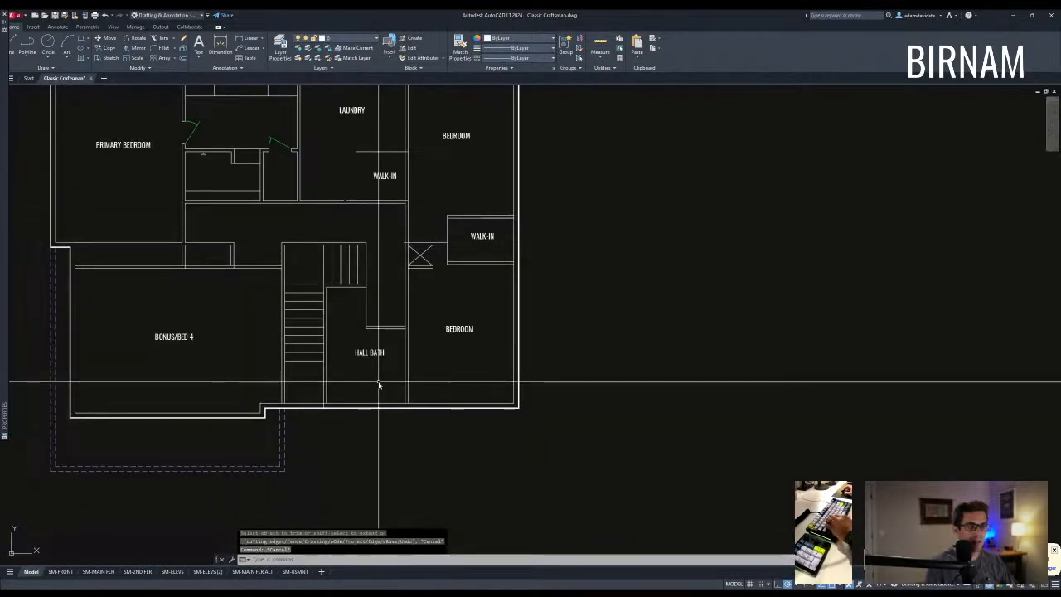
scroll(306, 389, up, 1)
scroll(307, 390, down, 2)
middle_drag(357, 363, 592, 450)
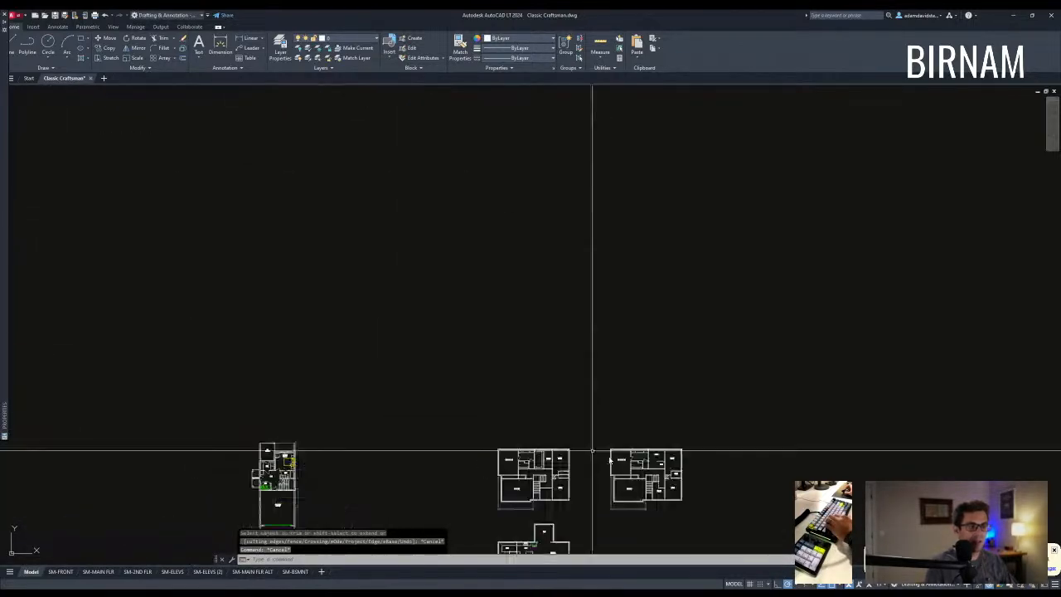
scroll(592, 450, down, 1)
middle_drag(327, 395, 528, 415)
middle_drag(230, 238, 306, 254)
scroll(237, 265, up, 4)
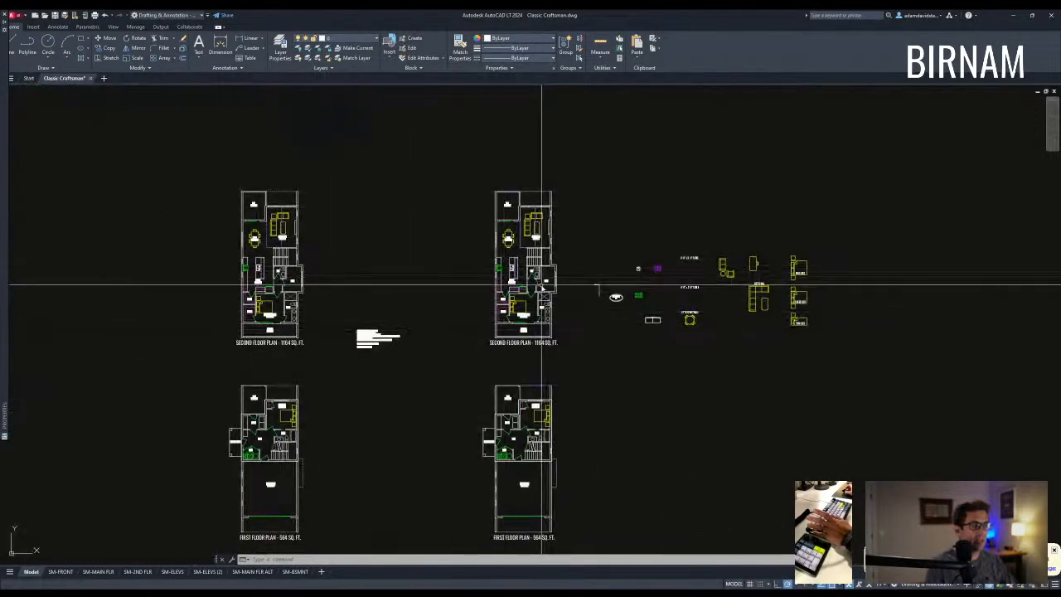
middle_drag(549, 282, 516, 199)
scroll(521, 356, up, 6)
scroll(499, 352, up, 6)
click(474, 346)
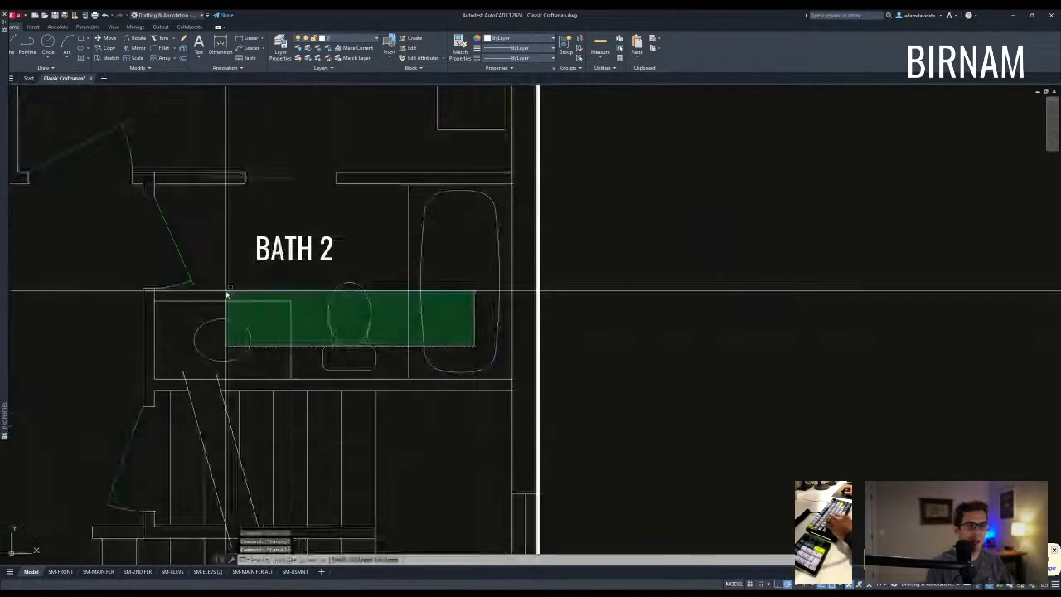
click(235, 296)
text(co)
scroll(359, 338, down, 2)
click(363, 338)
scroll(362, 338, down, 4)
middle_drag(431, 319, 13, 287)
scroll(166, 287, down, 8)
middle_drag(912, 415, 564, 367)
scroll(563, 368, down, 2)
middle_drag(668, 409, 358, 335)
scroll(232, 374, up, 8)
scroll(523, 406, up, 4)
middle_drag(522, 405, 457, 341)
scroll(431, 365, down, 8)
scroll(425, 384, down, 4)
scroll(513, 349, up, 2)
click(566, 373)
key(Escape)
text(a)
key(Escape)
key(Escape)
Offset the upper bedroom wall line 60 inches toward the laundry and trim it to close the walk-in closet's side.
scroll(365, 315, up, 2)
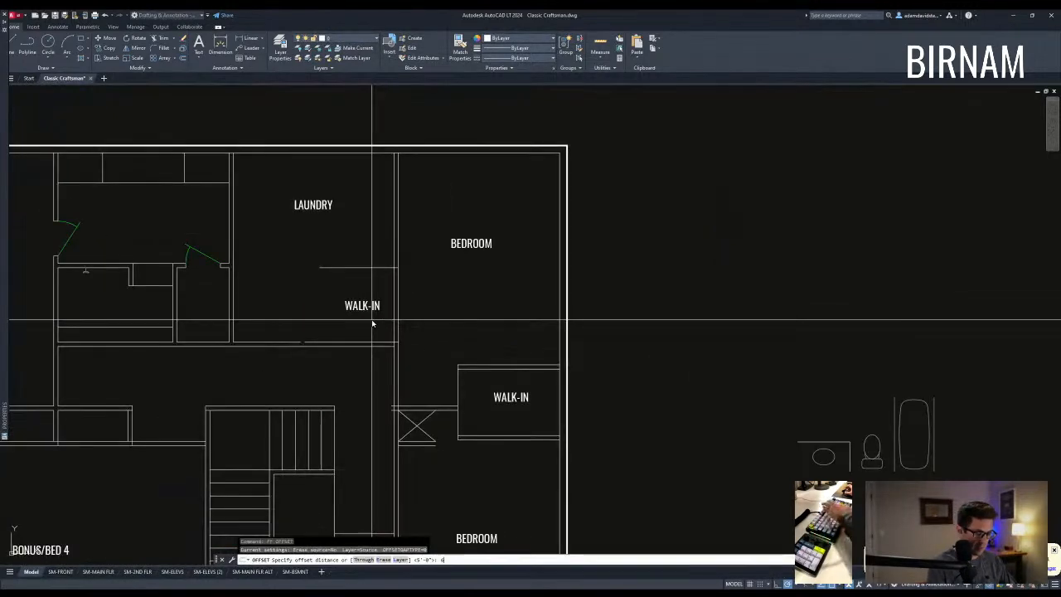
click(396, 285)
click(360, 287)
key(Escape)
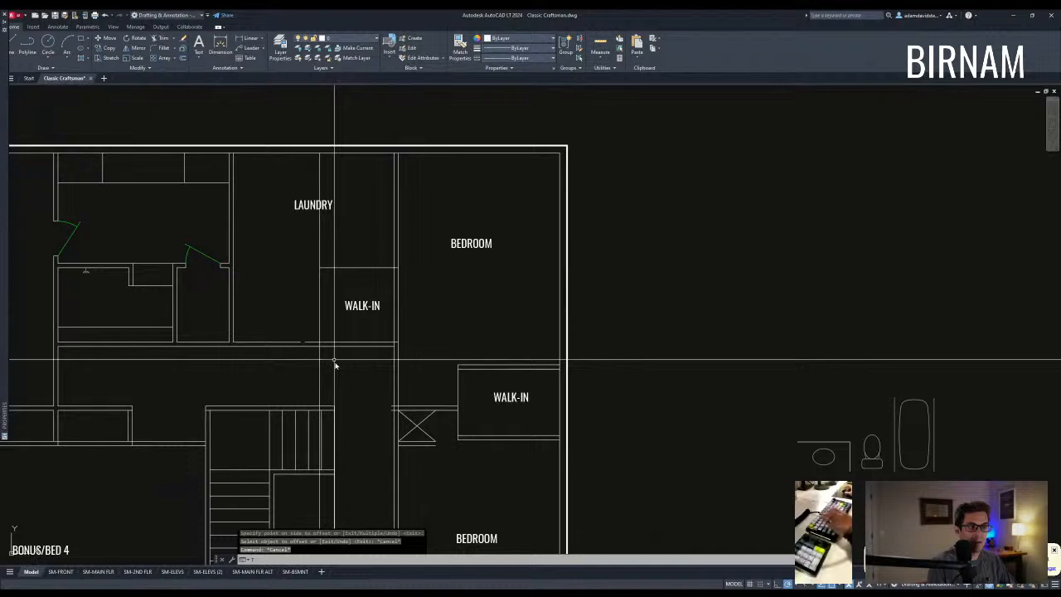
text(tr)
key(space)
click(335, 365)
click(320, 377)
key(Escape)
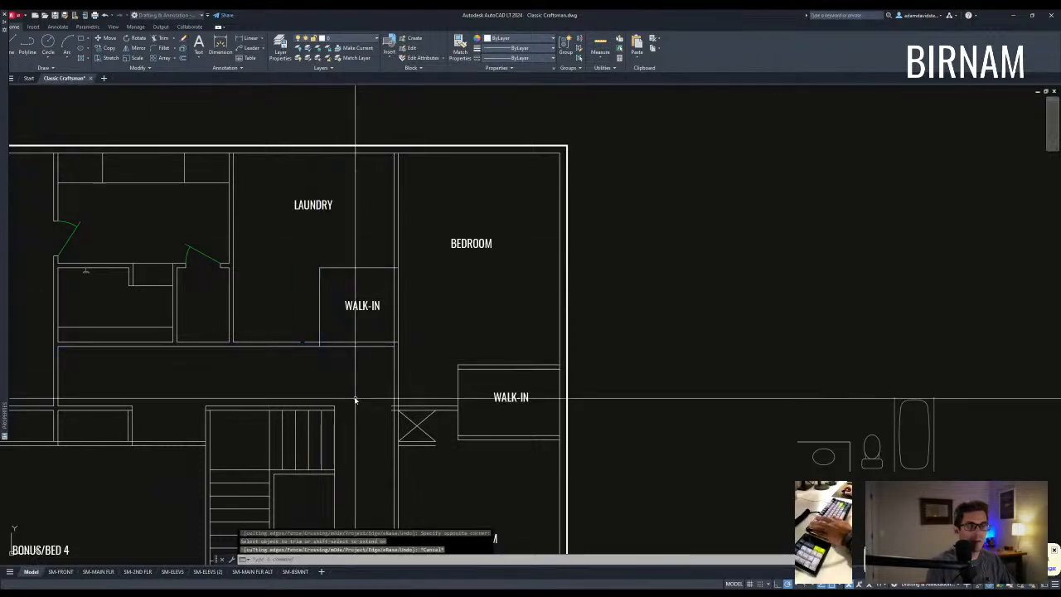
Move the copied vanity, toilet and tub down to the empty space level with the alternate plan's front wall.
scroll(356, 400, down, 2)
middle_drag(356, 400, 380, 352)
middle_drag(628, 387, 597, 345)
click(741, 353)
click(620, 293)
text(m)
key(space)
click(679, 352)
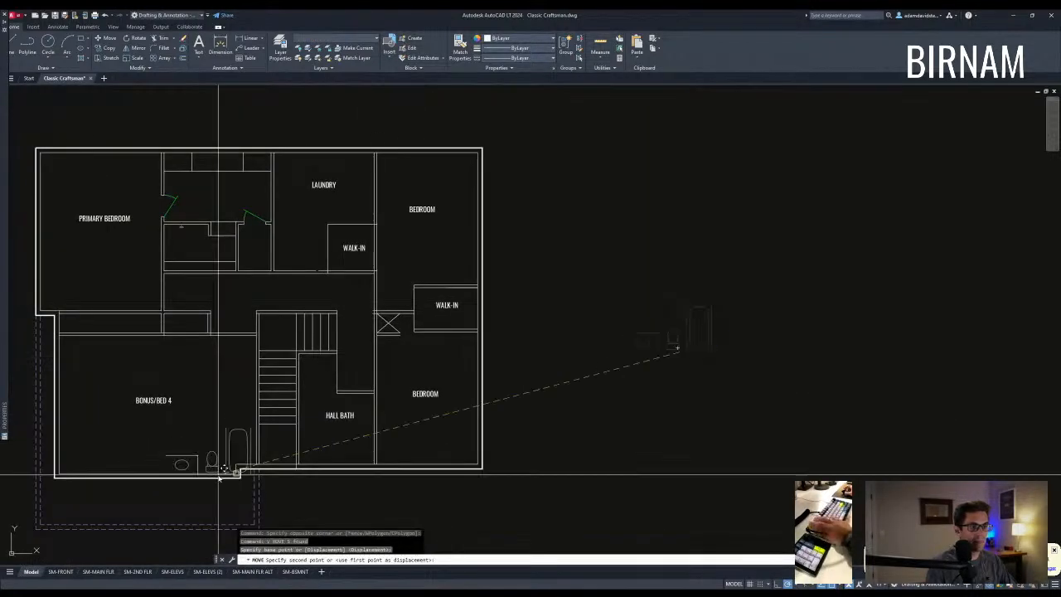
scroll(355, 452, up, 2)
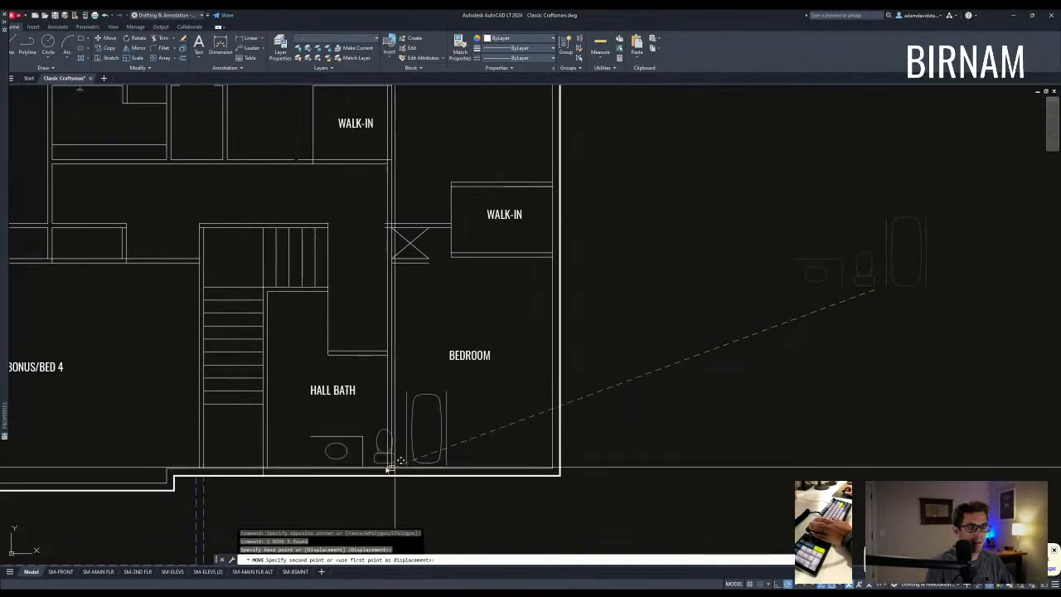
scroll(391, 466, down, 1)
middle_drag(753, 481, 606, 426)
click(605, 425)
Rotate the copied tub so its long side runs parallel to the house's front wall.
click(653, 445)
click(616, 403)
text(ro)
key(space)
click(637, 398)
key(space)
Move the rotated tub into the hall bath's corner between the front wall and the lower bedroom wall.
click(614, 398)
click(666, 433)
text(m)
key(space)
click(656, 426)
scroll(206, 416, up, 2)
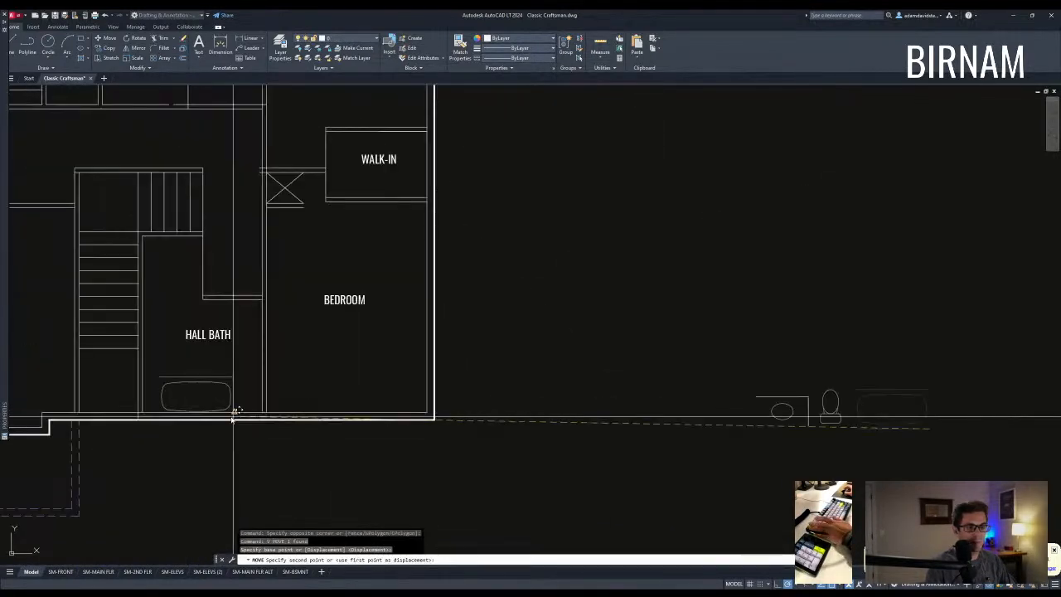
click(259, 415)
key(Escape)
key(Escape)
key(Escape)
mouse_move(352, 420)
middle_down()
mouse_move(459, 417)
mouse_move(391, 398)
middle_up()
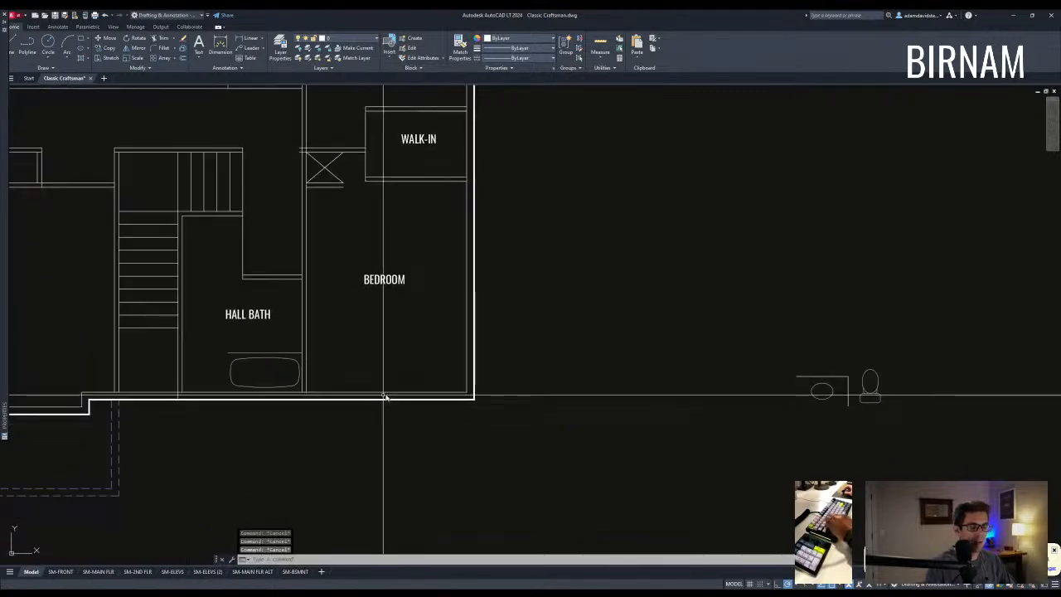
Move the toilet into the hall bath between the stair-side wall and the tub.
click(884, 407)
click(854, 387)
text(v)
key(space)
click(864, 394)
scroll(210, 369, up, 2)
click(191, 365)
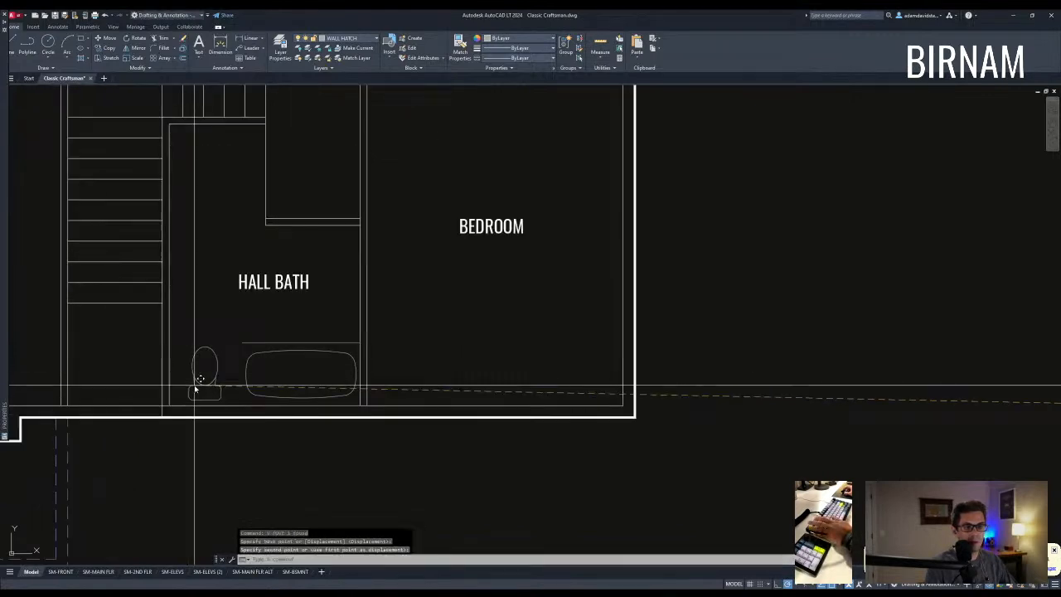
key(Escape)
Offset the lower line of the small crossed closet down into the lower bedroom as a guide.
scroll(372, 425, down, 5)
middle_drag(441, 383, 434, 419)
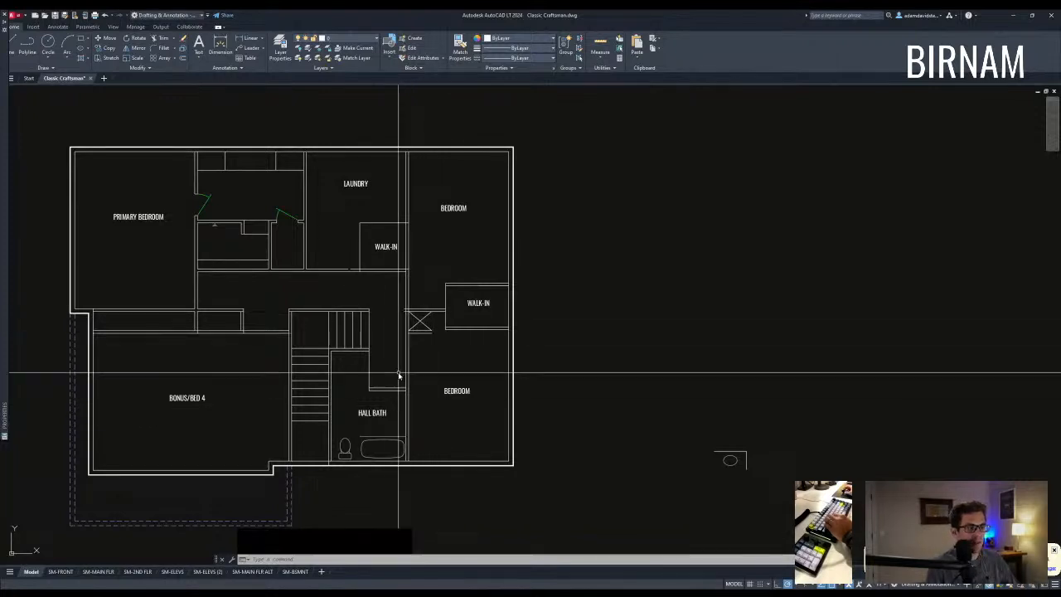
middle_drag(414, 338, 411, 322)
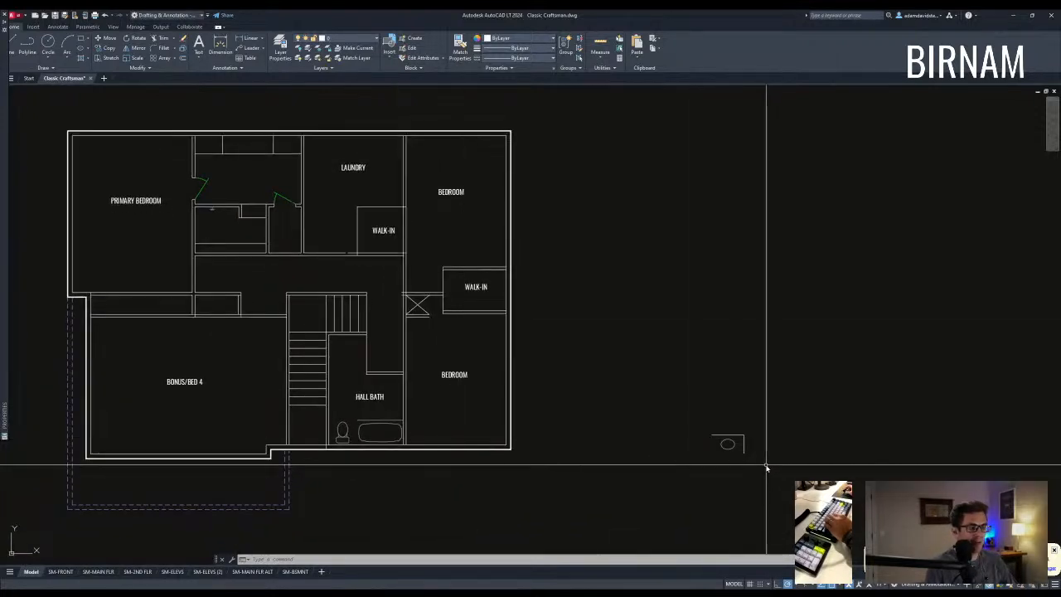
scroll(393, 367, up, 2)
text(o)
key(space)
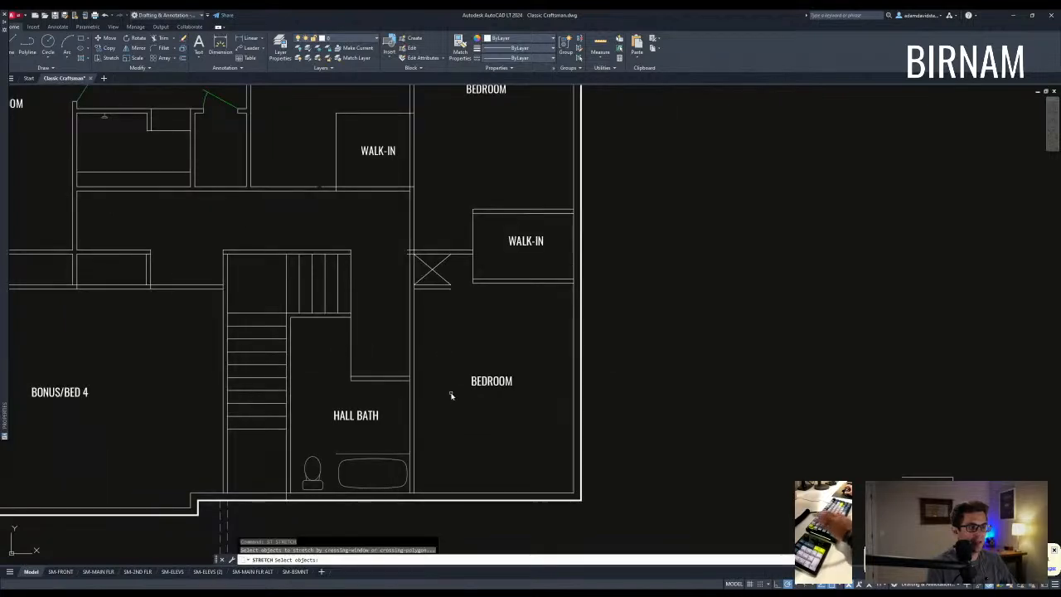
click(429, 289)
click(432, 393)
key(Escape)
key(Escape)
Stretch the hall bath's upper wall up to the guide line to enlarge the room.
text(s)
key(space)
click(432, 379)
click(285, 358)
key(Escape)
key(Escape)
text(s)
key(space)
click(433, 393)
click(331, 374)
click(416, 381)
key(Escape)
Move the copied vanity to the hall bath's upper corner beside the stairs and erase it.
scroll(600, 424, down, 2)
click(722, 443)
click(645, 386)
text(m)
key(space)
click(669, 414)
scroll(313, 340, up, 2)
click(289, 348)
key(Escape)
key(Escape)
click(339, 352)
text(e)
key(space)
Extend the hall bath's upper wall lines across to the stair-side wall.
mouse_move(364, 350)
middle_down()
mouse_move(377, 355)
mouse_move(374, 340)
middle_up()
text(ex)
key(space)
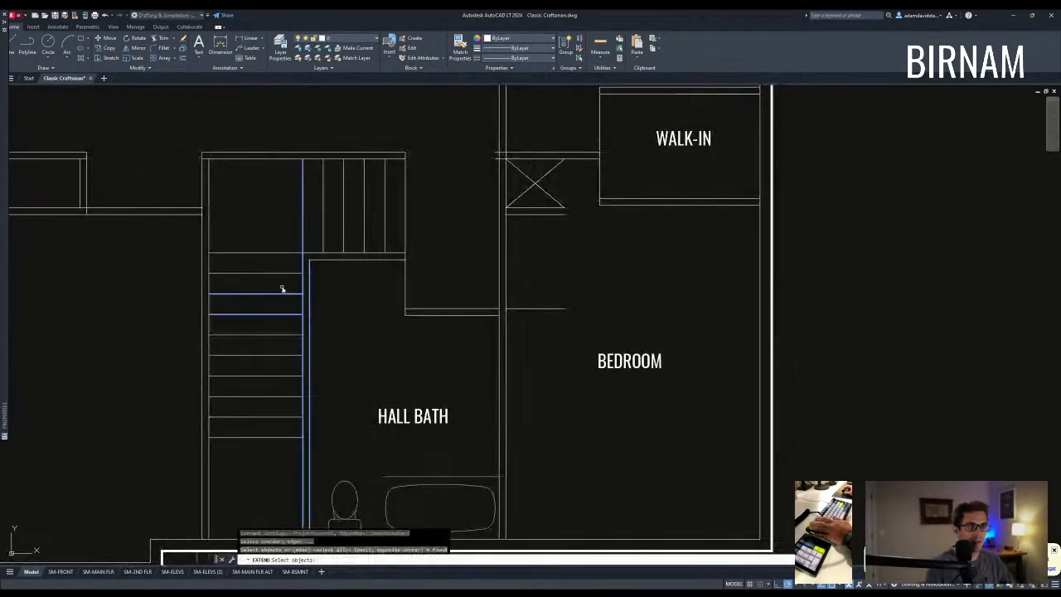
key(Escape)
key(Escape)
key(Escape)
Offset the hall bath's upper wall 2' and its stair-side wall 60 inches into the room for a vanity.
scroll(396, 336, down, 2)
scroll(377, 357, up, 2)
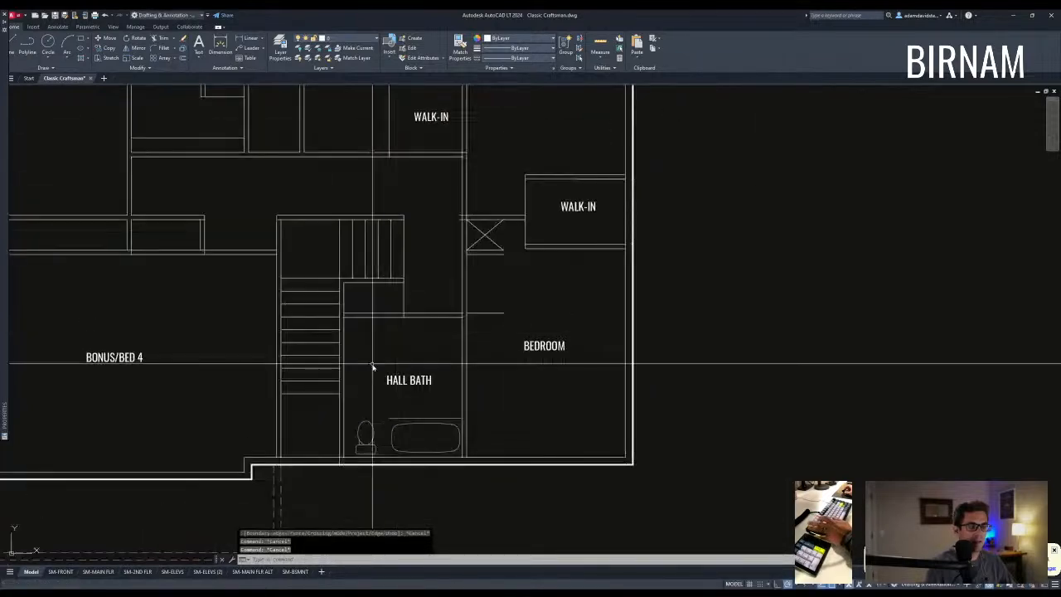
text(o)
key(space)
text(2)
click(365, 301)
click(367, 334)
key(space)
key(space)
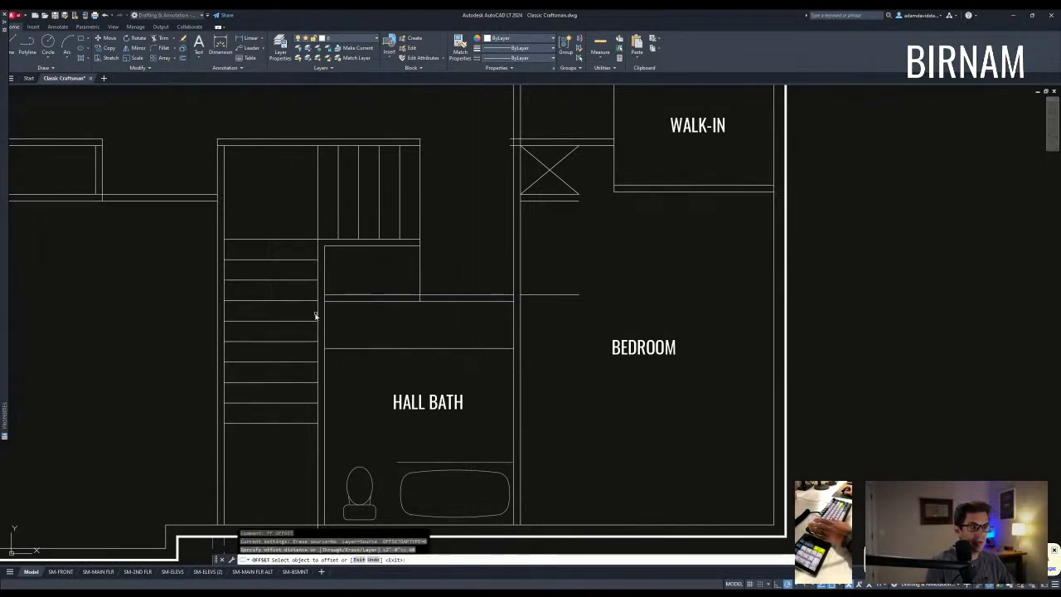
key(Escape)
Trim the offset lines into the vanity's outline and measure the gap between it and the opposite wall.
text(tr)
key(space)
click(456, 372)
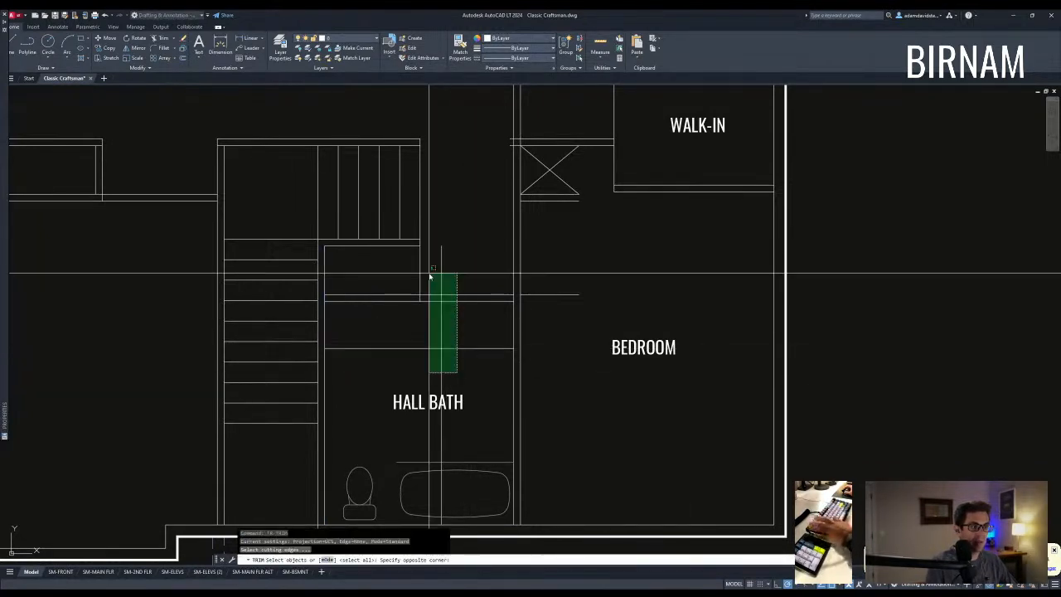
click(429, 274)
key(space)
click(444, 273)
click(457, 354)
key(Escape)
text(di)
key(space)
click(513, 302)
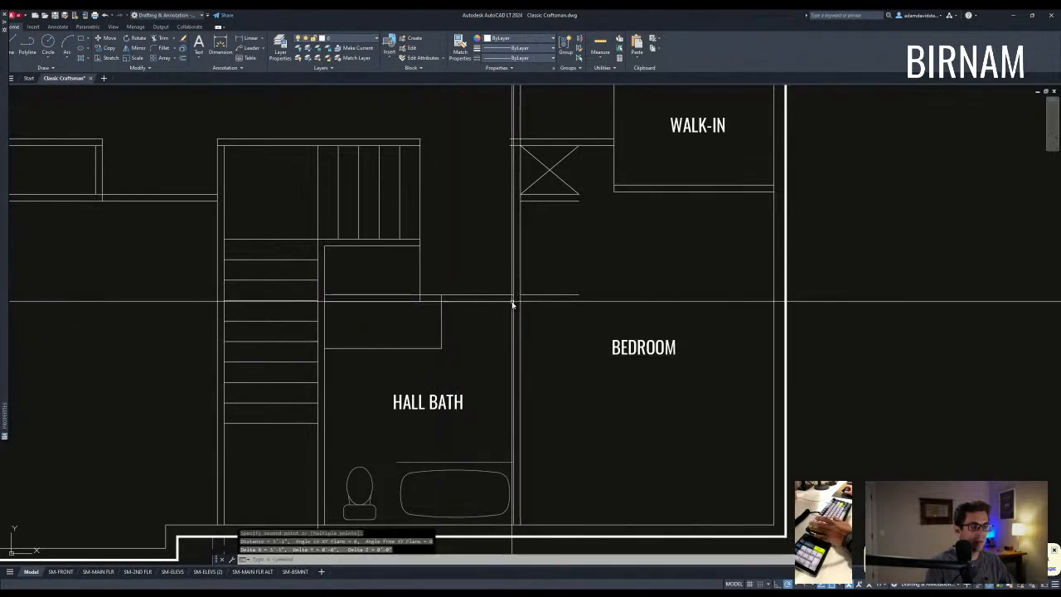
middle_drag(511, 304, 508, 320)
key(Escape)
key(Escape)
Draw the line closing the tub's end beside the toilet down to the front wall.
scroll(481, 377, down, 2)
middle_drag(476, 377, 466, 337)
text(l)
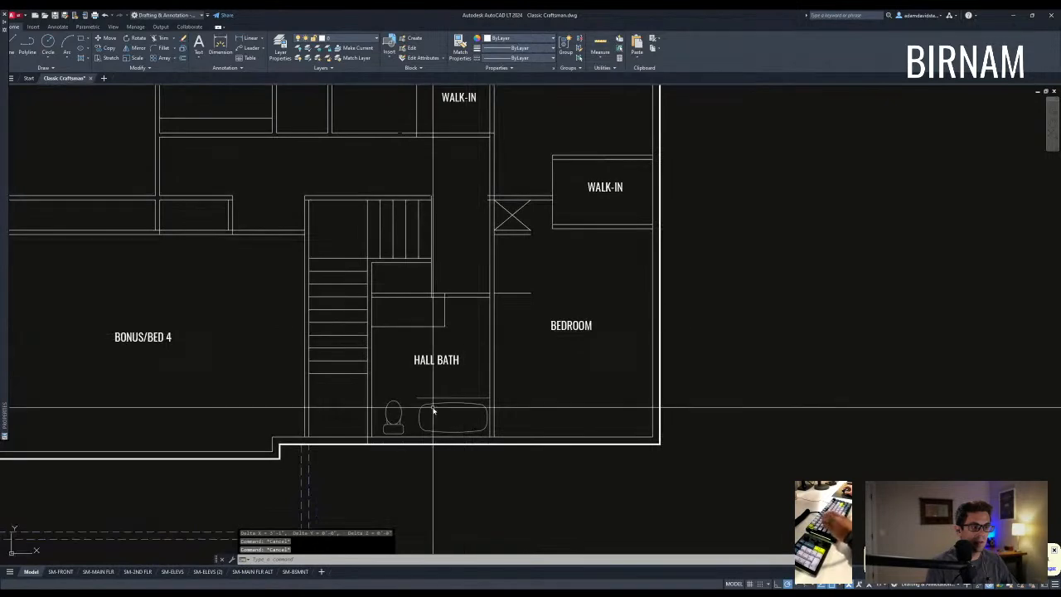
scroll(423, 402, up, 1)
key(space)
key(Escape)
key(Escape)
scroll(453, 403, down, 2)
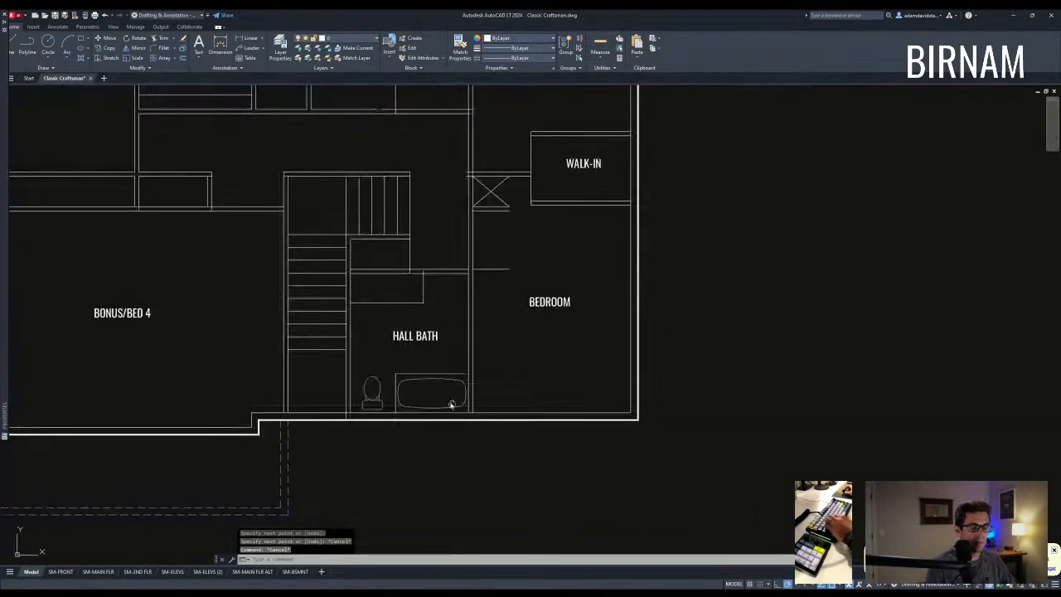
middle_drag(452, 403, 457, 416)
Erase the leftover guide line in the lower bedroom.
mouse_move(476, 316)
middle_down()
mouse_move(476, 359)
mouse_move(457, 409)
mouse_move(494, 388)
middle_up()
click(506, 343)
click(493, 314)
text(e)
key(space)
key(Escape)
scroll(521, 377, down, 2)
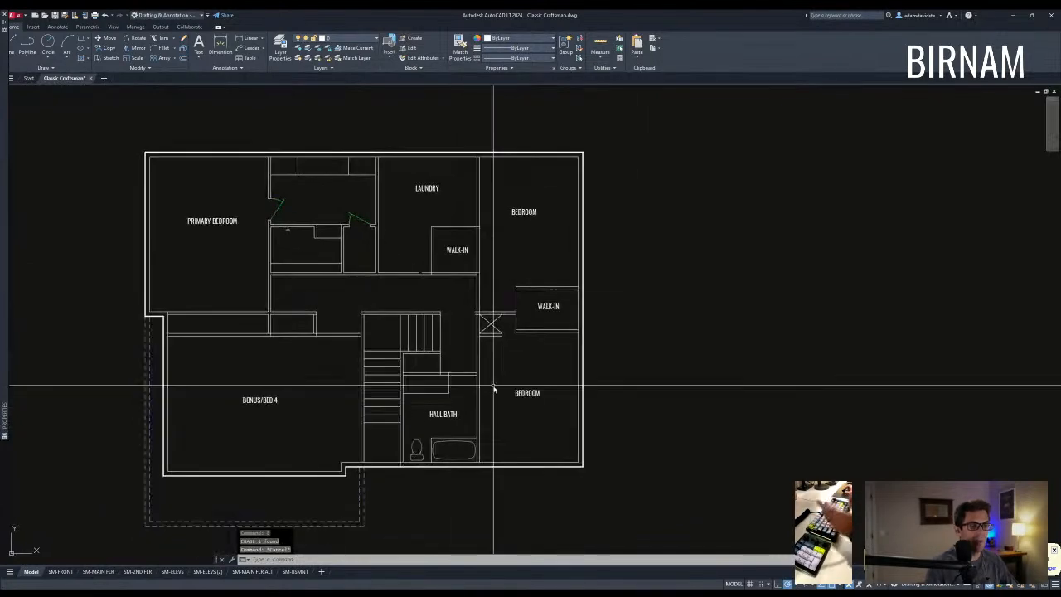
scroll(284, 346, up, 2)
middle_drag(284, 346, 403, 367)
click(415, 363)
key(Escape)
middle_drag(350, 442, 360, 364)
text(o)
key(space)
text(12)
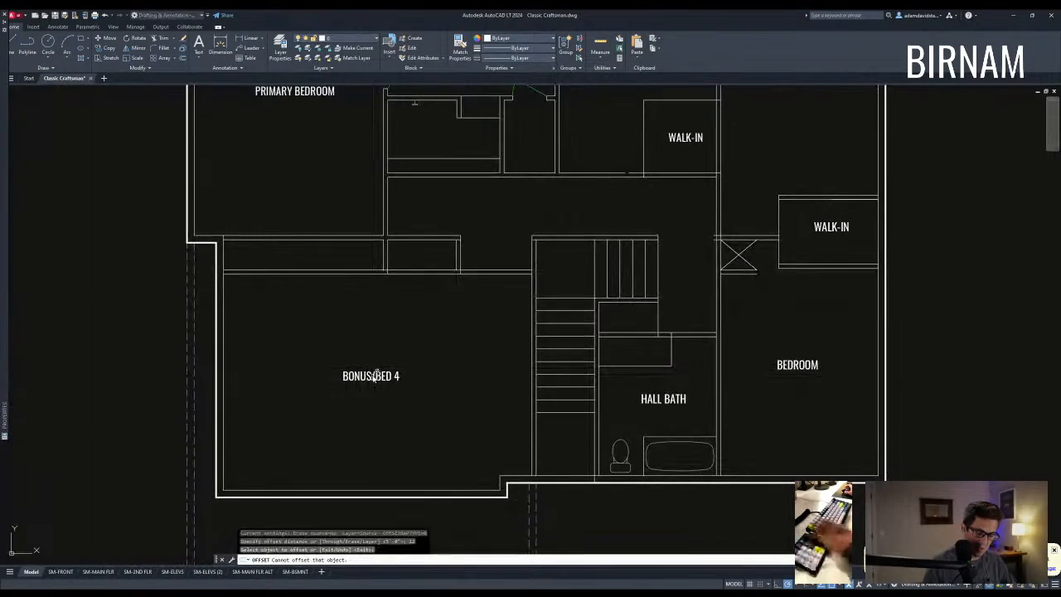
key(Escape)
key(Escape)
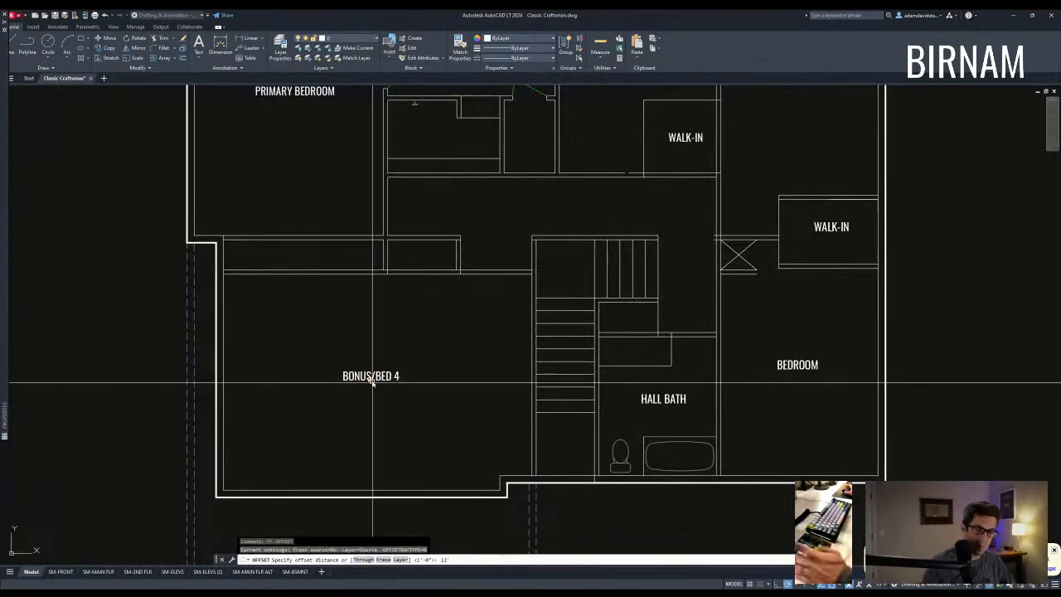
key(Escape)
Erase the closets' lower wall lines above Bonus/Bed 4 and offset the room's front wall line 12' inward.
middle_drag(335, 442, 341, 476)
click(379, 334)
click(365, 295)
text(m)
key(space)
click(452, 391)
text(12)
key(Return)
Offset the stair's outer wall line into Bonus/Bed 4 and extend it down to the room's front wall.
key(Escape)
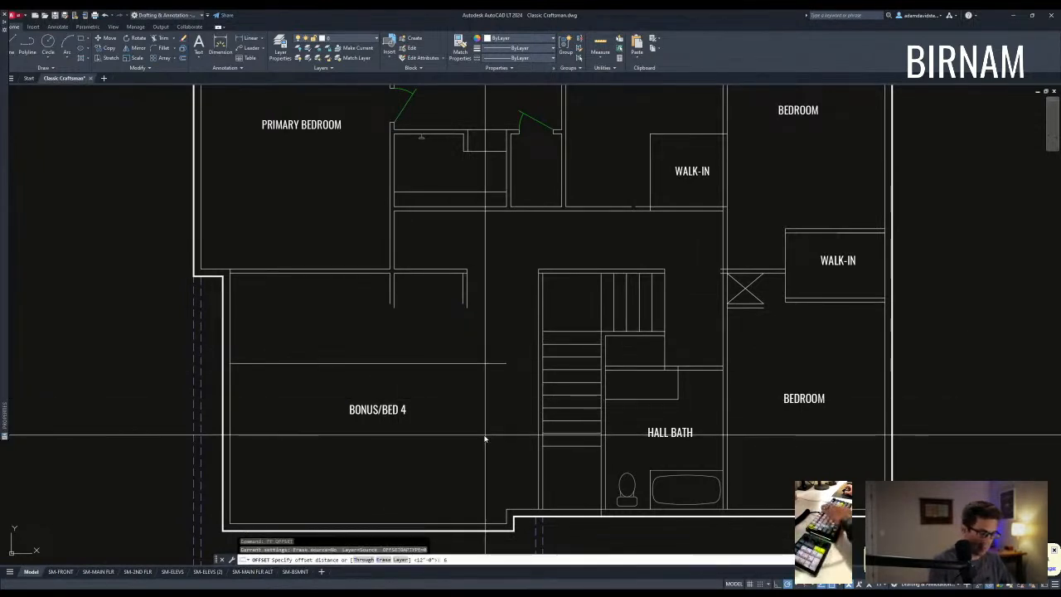
key(Escape)
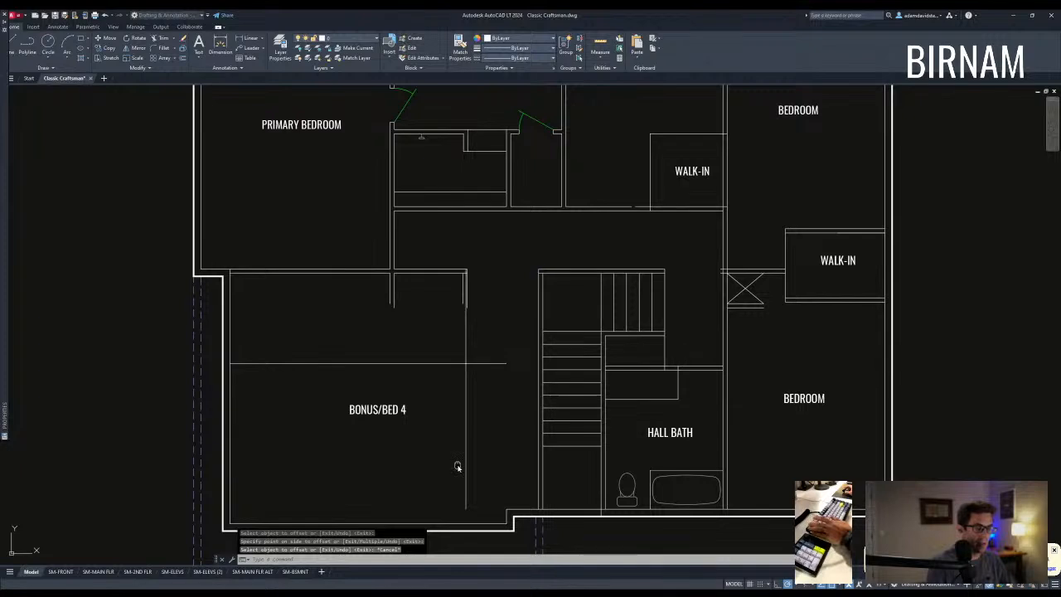
middle_drag(497, 434, 490, 384)
text(ex)
key(space)
click(496, 502)
click(496, 444)
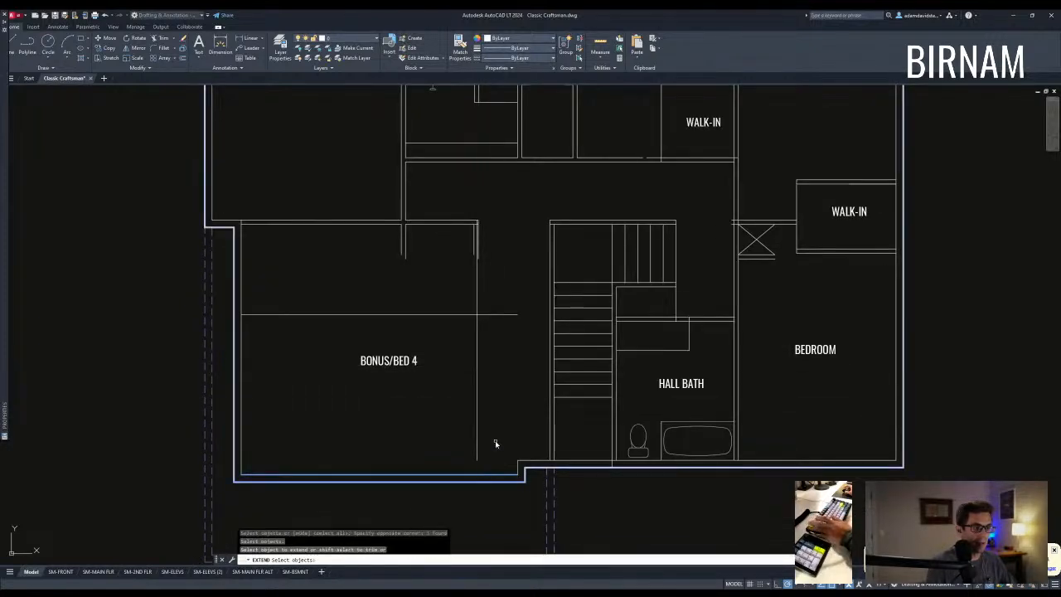
key(Escape)
Extend the horizontal line across Bonus/Bed 4 over to the stair wall.
middle_drag(469, 428, 466, 463)
text(ex)
key(space)
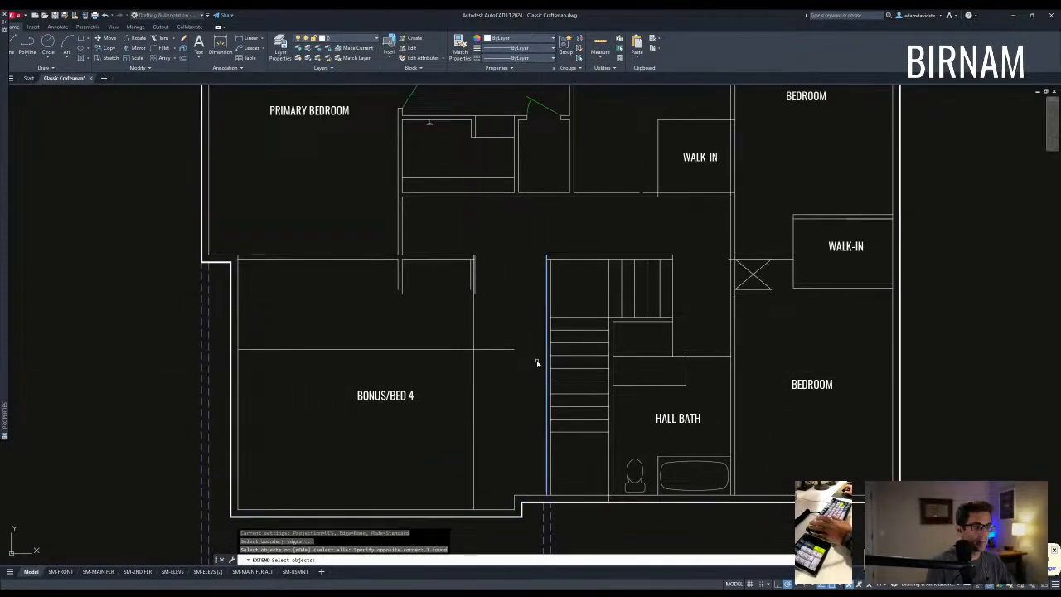
key(Escape)
key(Escape)
Erase the leftover closet wall stubs above Bonus/Bed 4.
middle_drag(370, 319, 372, 343)
click(474, 308)
click(509, 262)
key(Escape)
scroll(511, 385, down, 3)
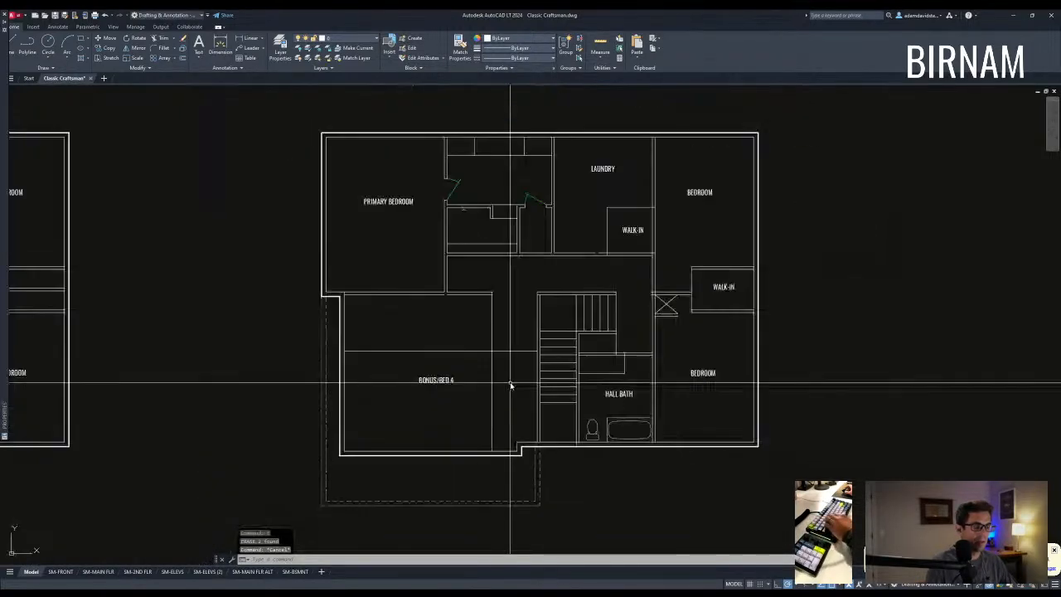
scroll(511, 388, up, 2)
scroll(457, 351, down, 2)
middle_drag(584, 129, 576, 220)
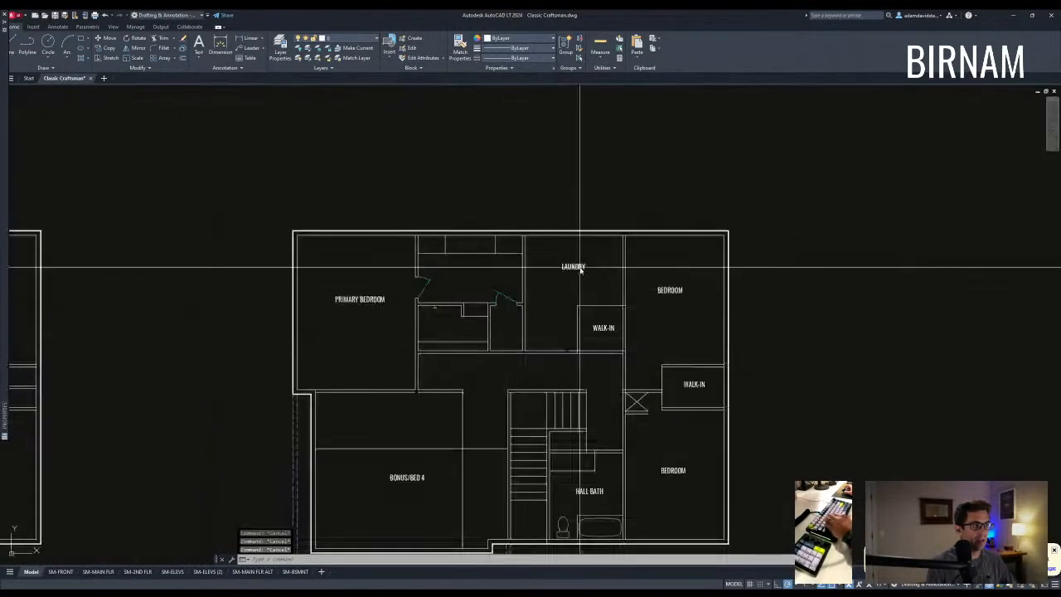
Copy the rear WALK-IN label into the space above Bonus/Bed 4 and change its text to PRIMARY WALK-IN.
click(558, 247)
click(612, 332)
text(cv)
key(Return)
click(604, 330)
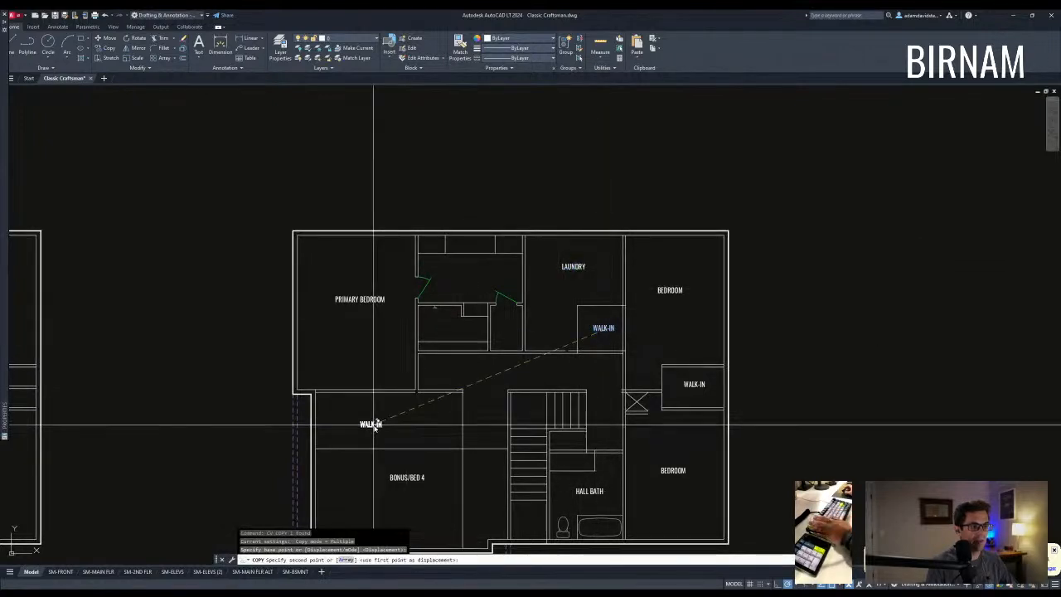
scroll(377, 419, up, 2)
click(395, 422)
key(Escape)
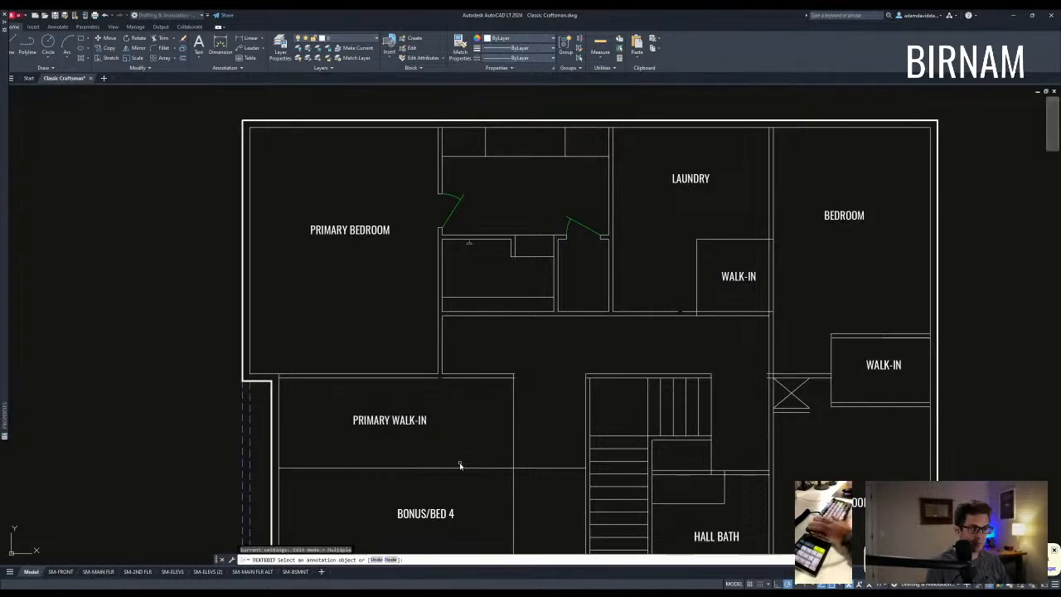
key(Escape)
key(Escape)
Copy the rear WALK-IN label into the space between Bonus/Bed 4 and the stair.
scroll(460, 466, down, 4)
click(558, 286)
key(Escape)
key(Escape)
click(436, 440)
key(Escape)
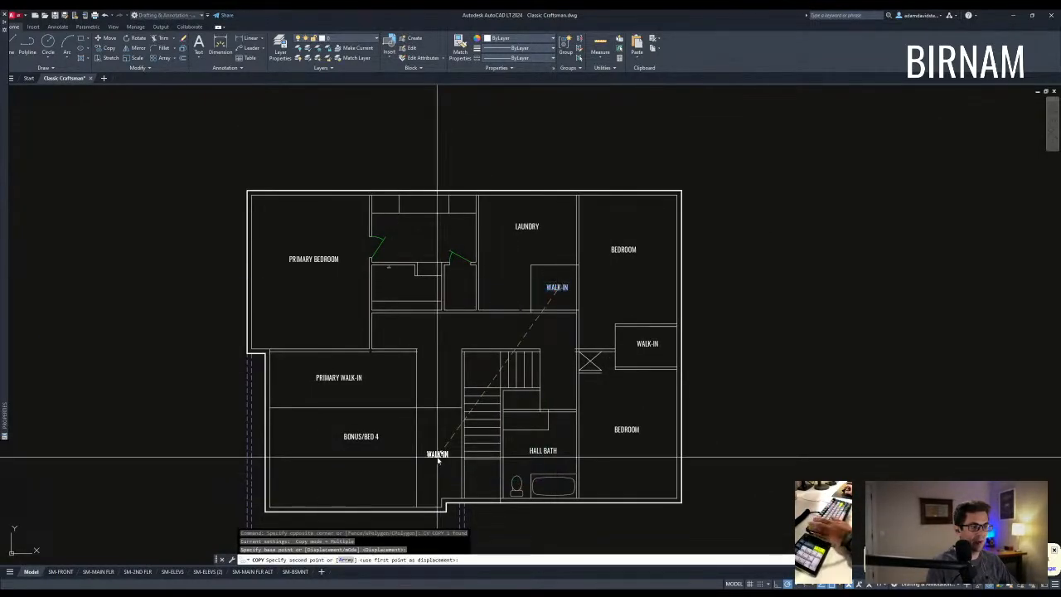
scroll(436, 440, up, 3)
scroll(444, 355, down, 3)
scroll(452, 357, up, 4)
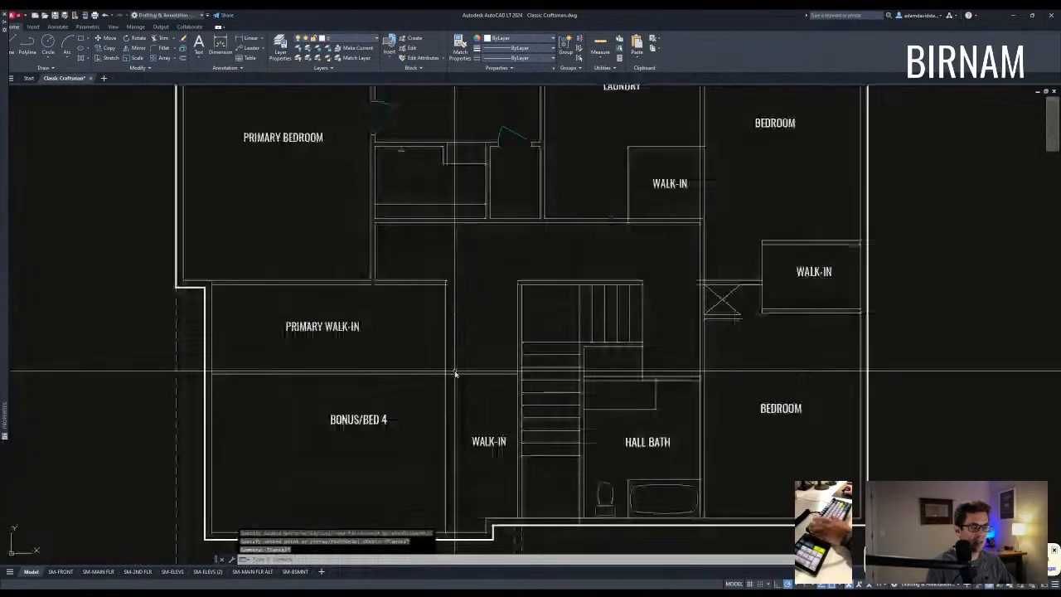
Offset the front wall line 60" inward to close off the new walk-in and centre its label.
scroll(456, 381, down, 2)
text(o)
key(Return)
text(60)
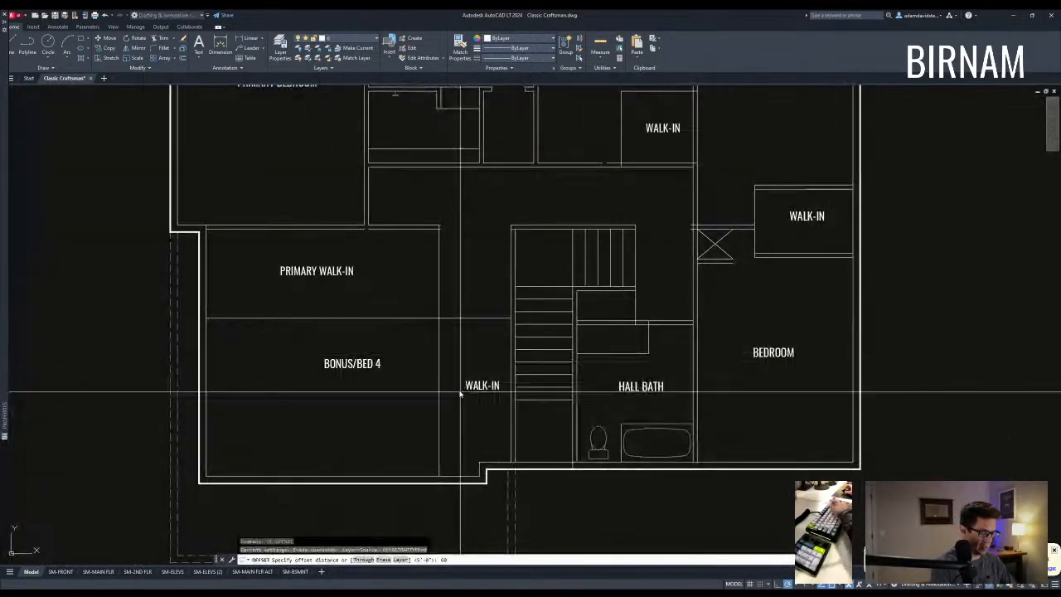
key(Escape)
scroll(497, 393, up, 2)
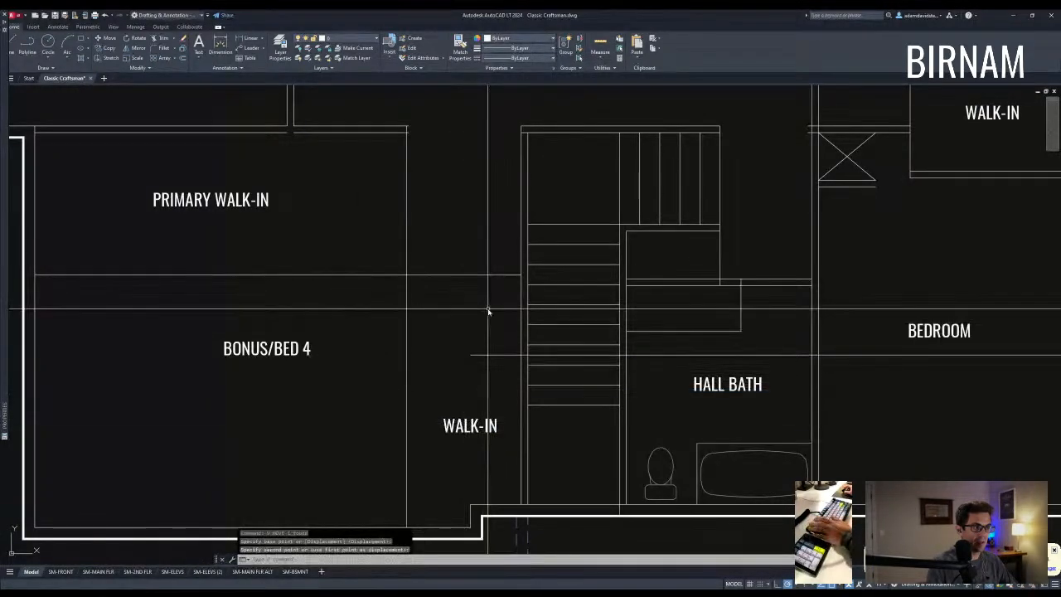
Trim away the primary walk-in's lower wall line between the Bonus/Bed 4 side wall and the stair wall.
scroll(448, 357, down, 3)
text(tr)
key(space)
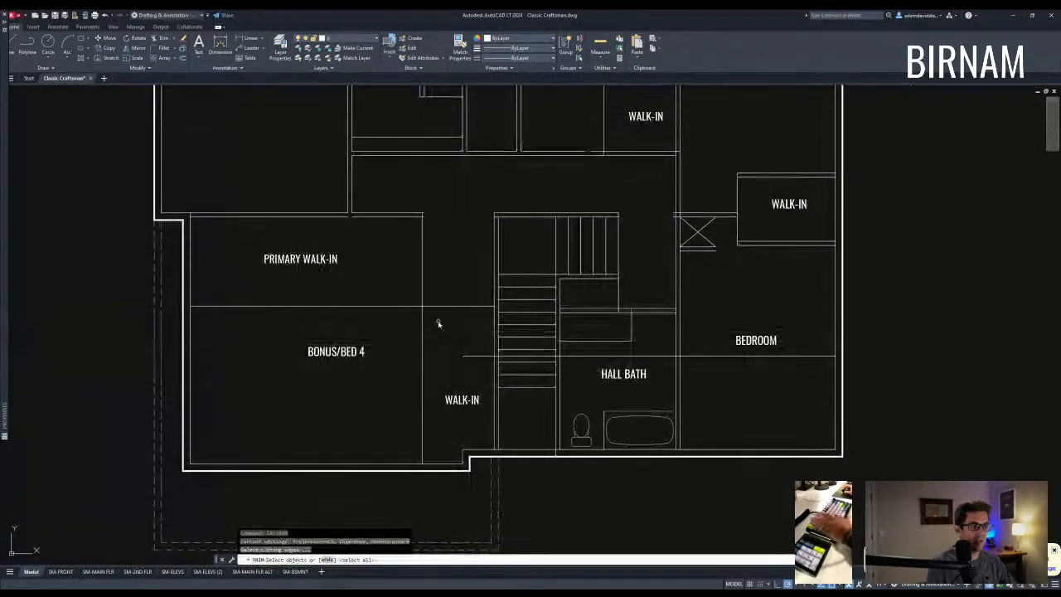
key(Escape)
click(403, 280)
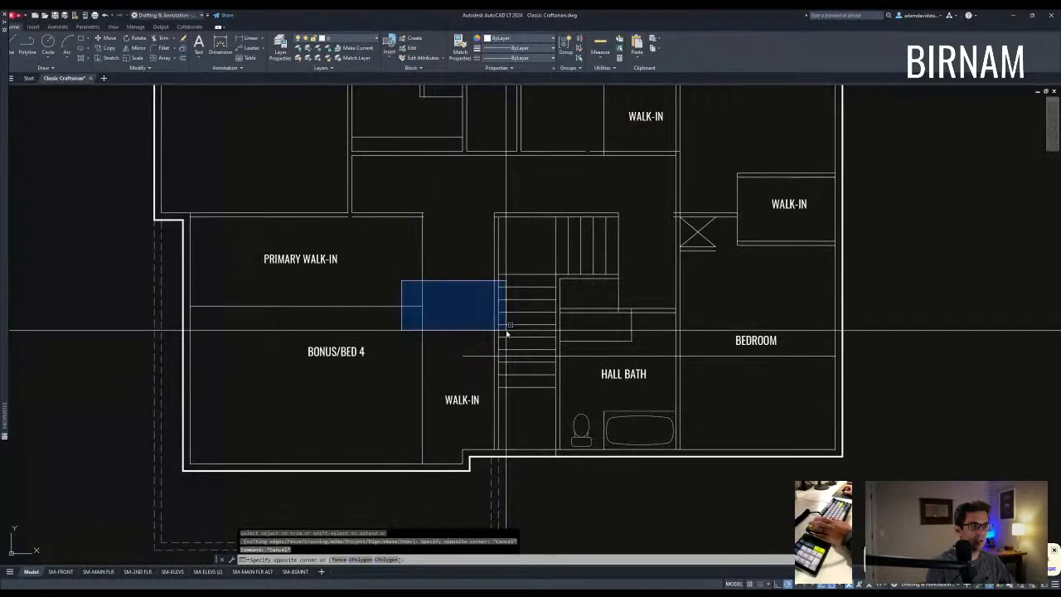
key(Escape)
key(Escape)
click(381, 319)
key(Escape)
Offset the Bonus/Bed 4 side wall line into the room and trim it so only the primary walk-in part remains.
text(ff)
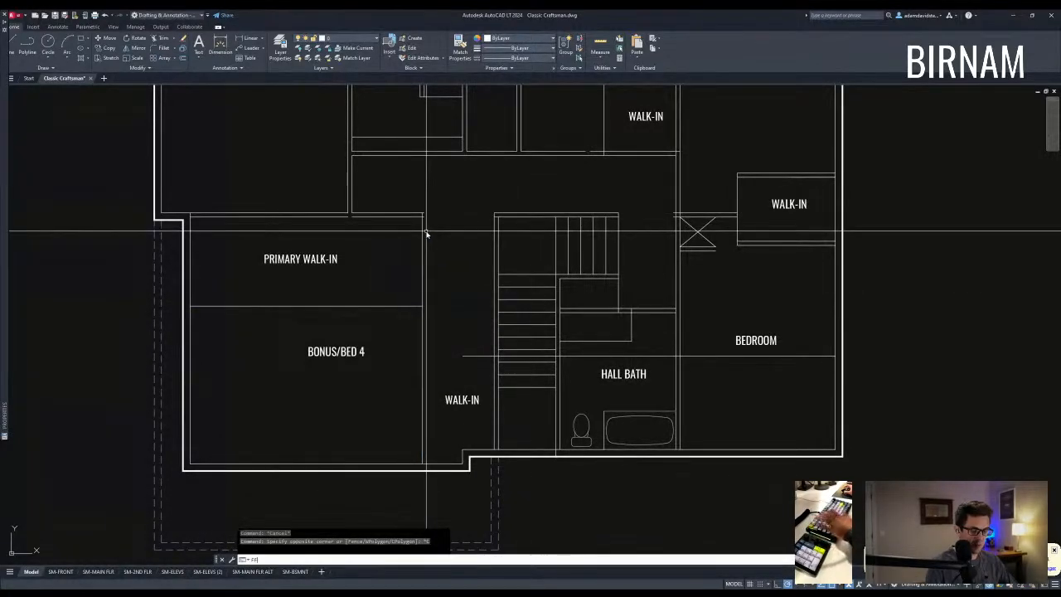
click(422, 230)
click(382, 238)
key(Escape)
key(Escape)
text(tr)
key(space)
click(409, 315)
click(375, 291)
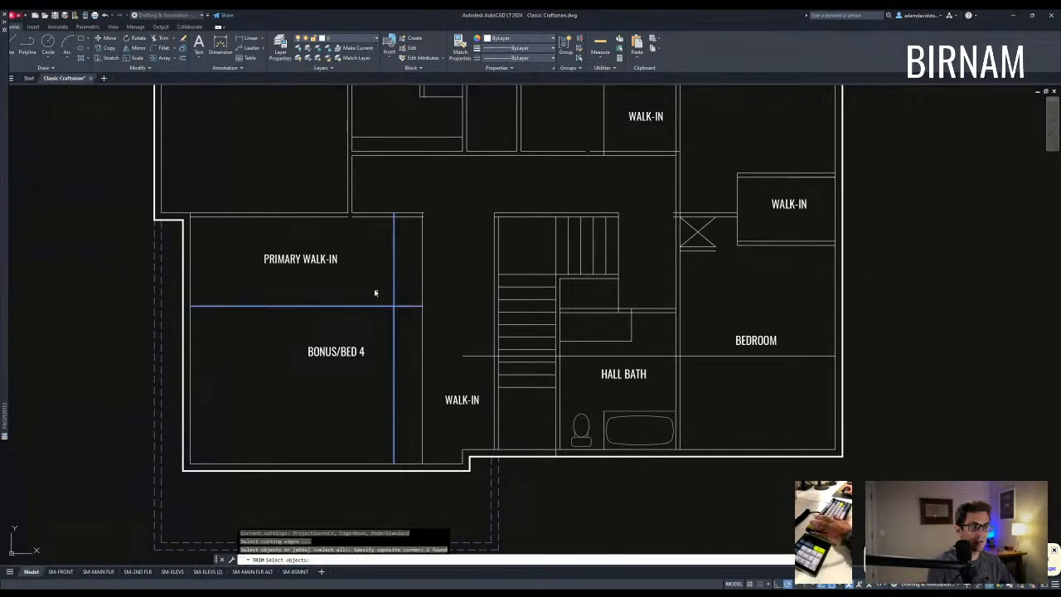
click(374, 325)
key(Escape)
Extend the Bonus/Bed 4 walk-in's upper wall line to the room wall and trim it at the stair wall.
click(473, 351)
key(Escape)
text(tr)
key(space)
scroll(489, 357, up, 2)
click(491, 352)
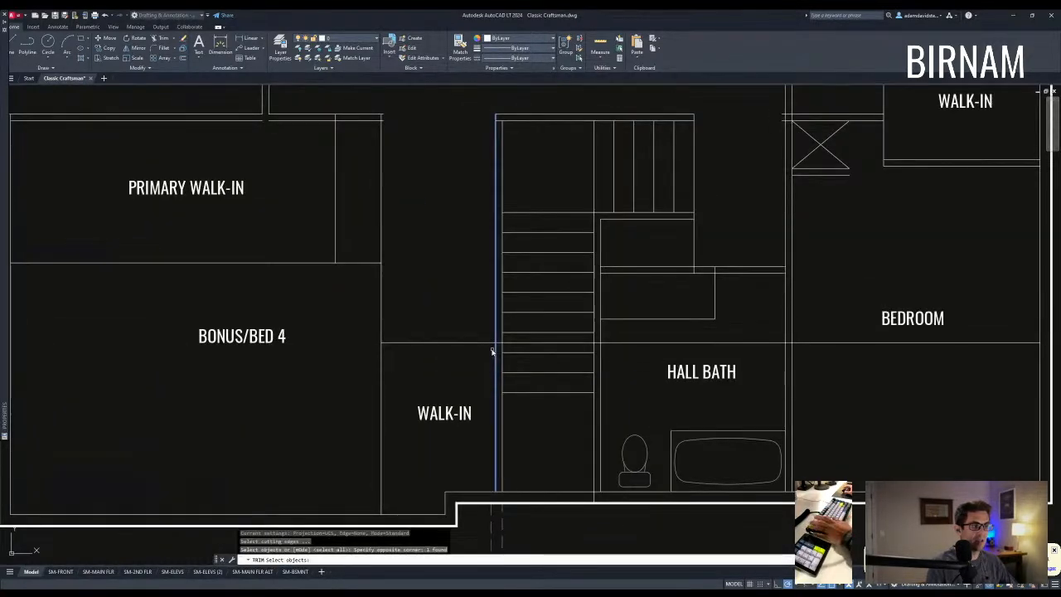
key(Escape)
scroll(497, 365, down, 6)
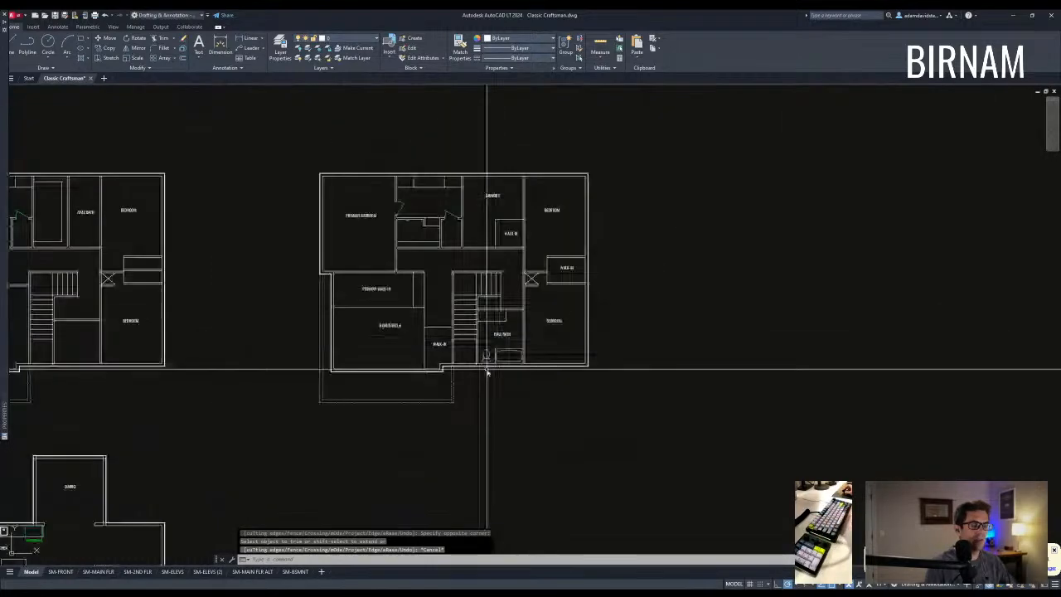
Compare the original and alternate second floor plans, and look over the main floor plan and front elevation.
middle_drag(402, 313, 481, 360)
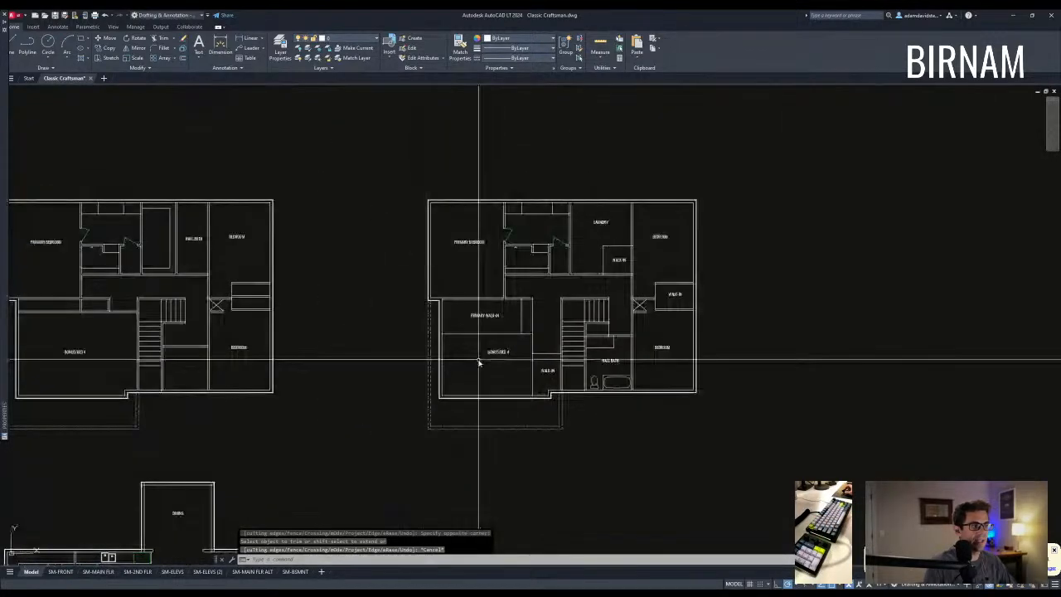
middle_drag(379, 369, 537, 378)
middle_drag(356, 375, 403, 379)
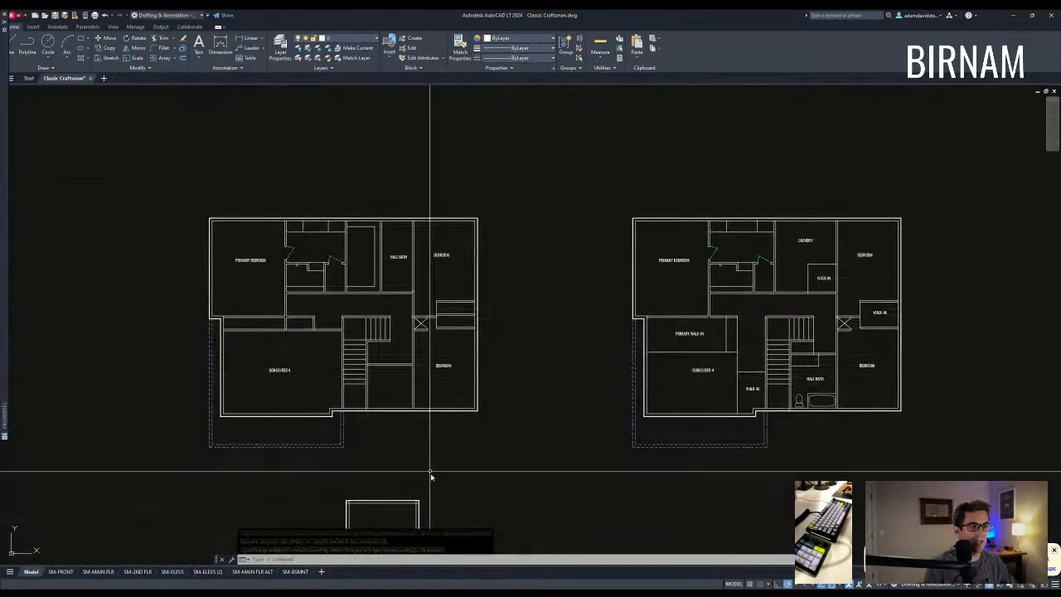
middle_drag(300, 416, 333, 421)
scroll(262, 424, up, 1)
middle_drag(261, 426, 292, 464)
scroll(294, 462, down, 1)
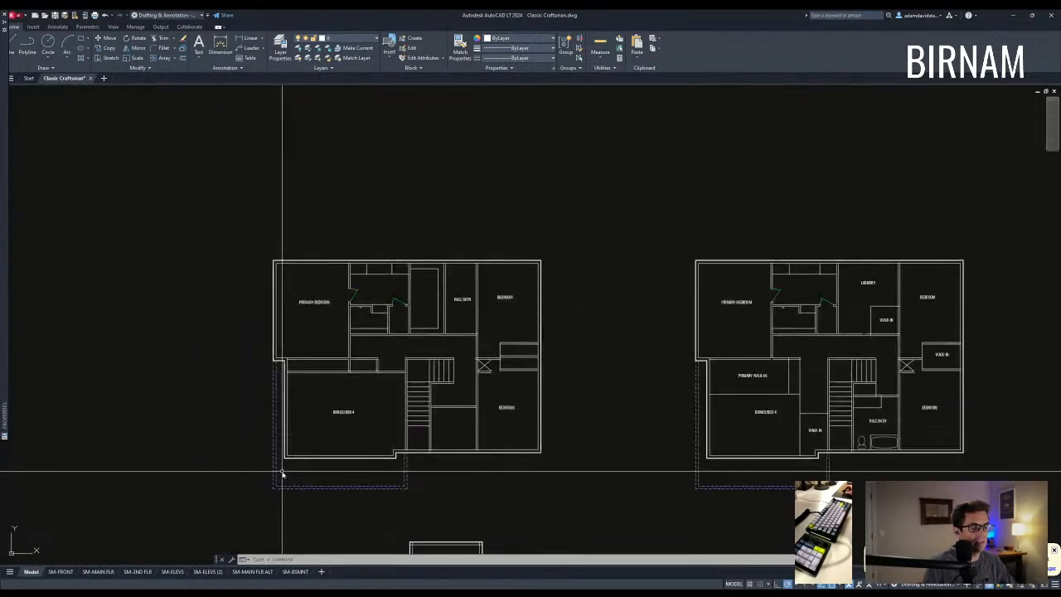
mouse_move(363, 469)
middle_down()
mouse_move(386, 403)
mouse_move(386, 332)
middle_up()
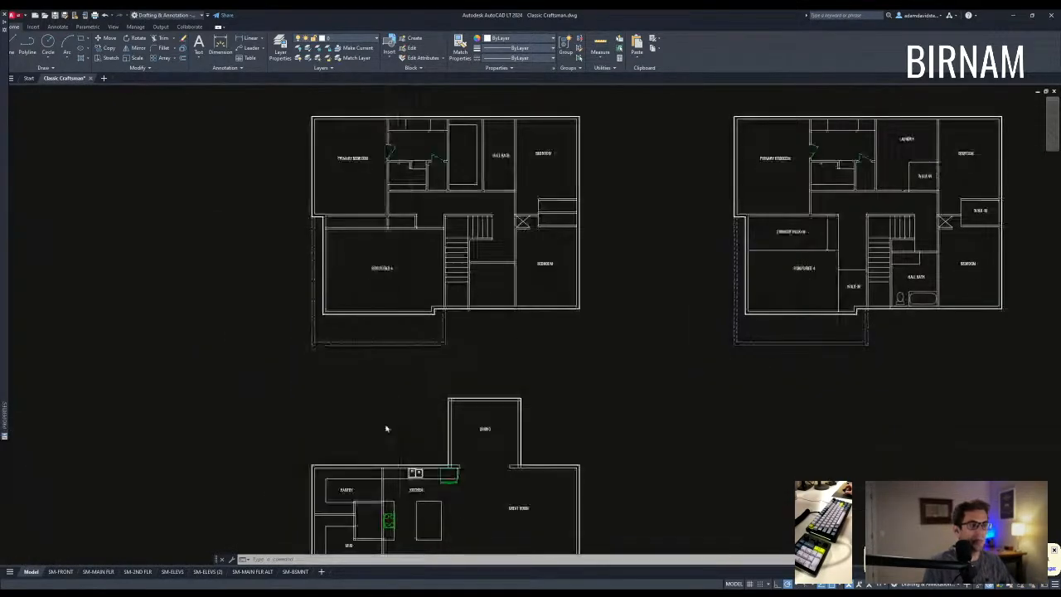
scroll(419, 352, down, 2)
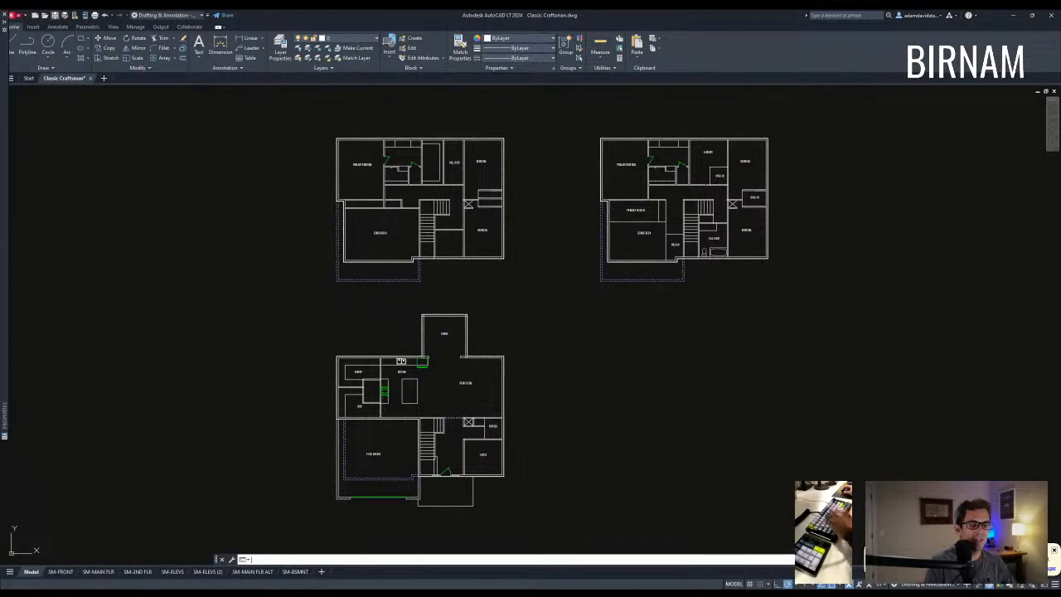
key(Escape)
key(Escape)
scroll(445, 233, down, 3)
scroll(439, 283, up, 5)
middle_drag(455, 136, 517, 261)
mouse_move(470, 376)
middle_down()
mouse_move(472, 344)
mouse_move(491, 349)
middle_up()
middle_drag(414, 190, 421, 205)
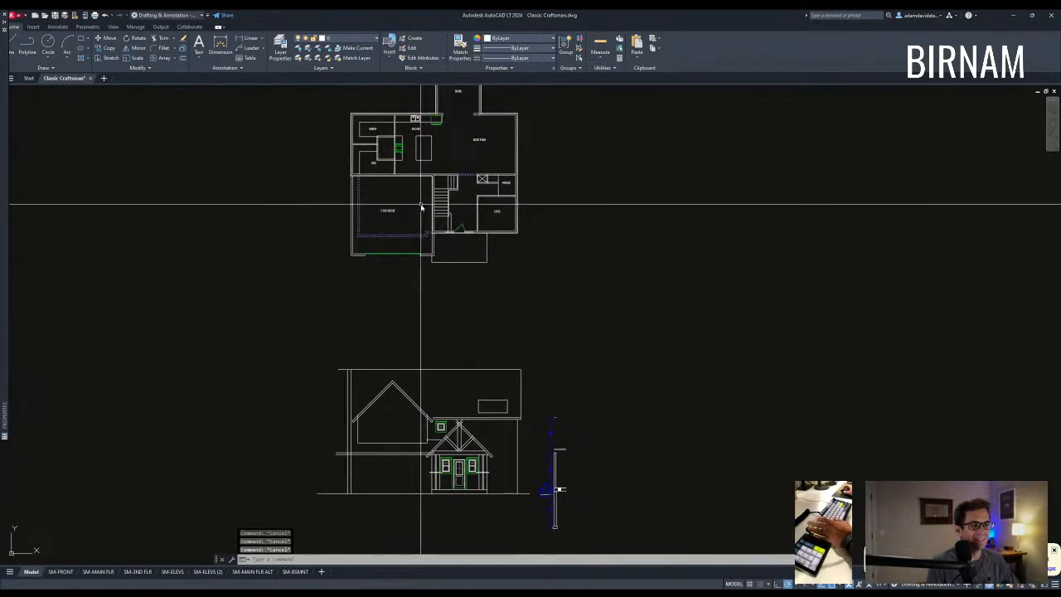
middle_drag(378, 364, 380, 368)
text(l)
key(space)
scroll(373, 263, up, 2)
scroll(359, 232, down, 2)
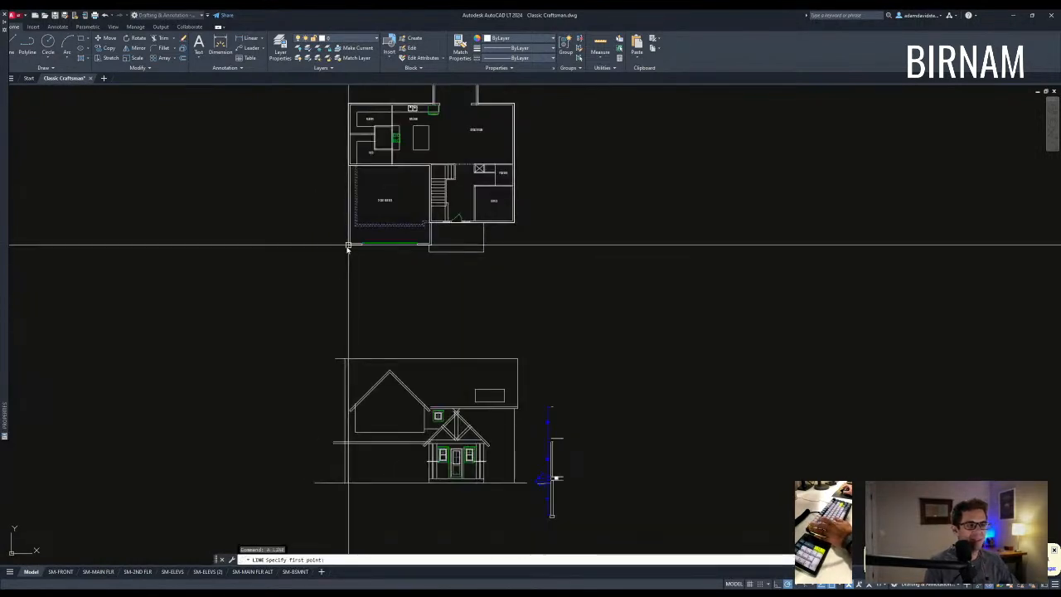
key(Escape)
key(Escape)
key(Escape)
key(Escape)
Extend the main roof's eave lines across the front elevation to the outer left roof edge.
middle_drag(378, 341, 379, 343)
scroll(344, 427, up, 2)
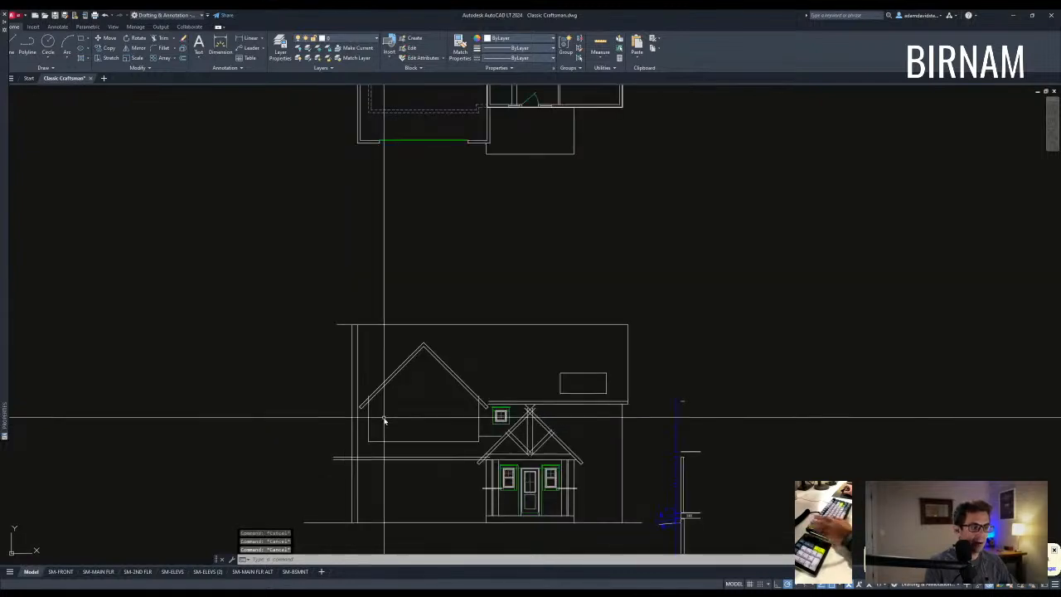
scroll(336, 398, up, 1)
text(ex)
key(Return)
click(364, 388)
click(350, 374)
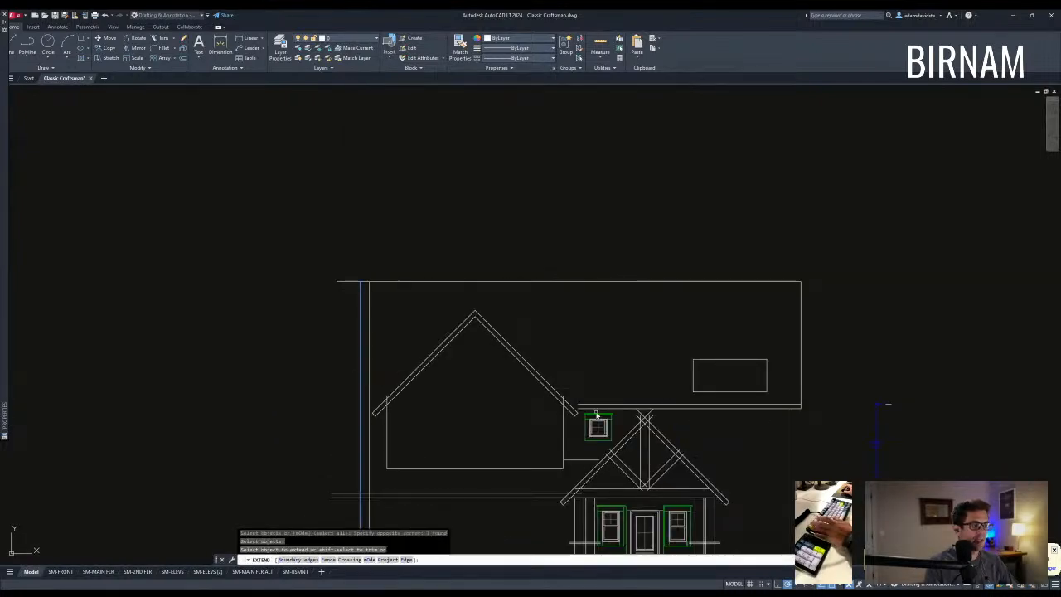
scroll(595, 413, up, 1)
key(Escape)
Trim the eave lines where they cross the large front gable.
click(454, 288)
click(358, 262)
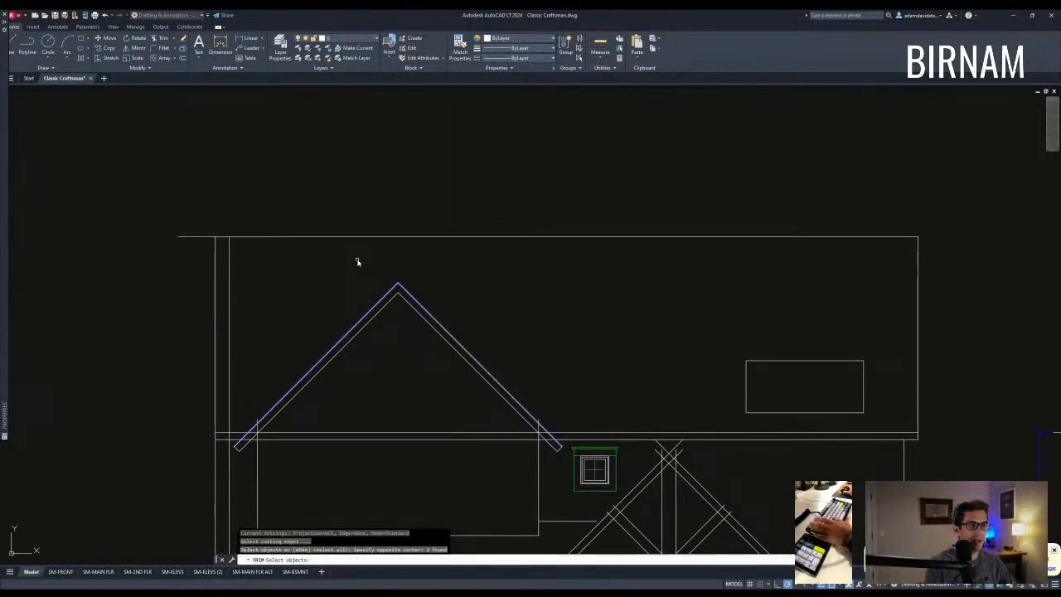
click(421, 461)
key(Escape)
middle_drag(397, 454, 403, 393)
scroll(409, 339, down, 1)
Trim the ridge line's excess beyond the main roof's left edge on the front elevation.
scroll(275, 399, up, 2)
text(tr)
key(space)
scroll(350, 300, up, 1)
click(334, 248)
key(Escape)
scroll(342, 330, down, 4)
text(tr)
click(403, 347)
click(277, 296)
key(space)
click(337, 353)
Trim the roof edge line and wall line where they meet the main eave's left corner.
scroll(338, 377, down, 1)
text(tr)
key(space)
click(344, 285)
click(321, 240)
key(space)
key(Escape)
scroll(356, 353, down, 2)
scroll(368, 408, up, 2)
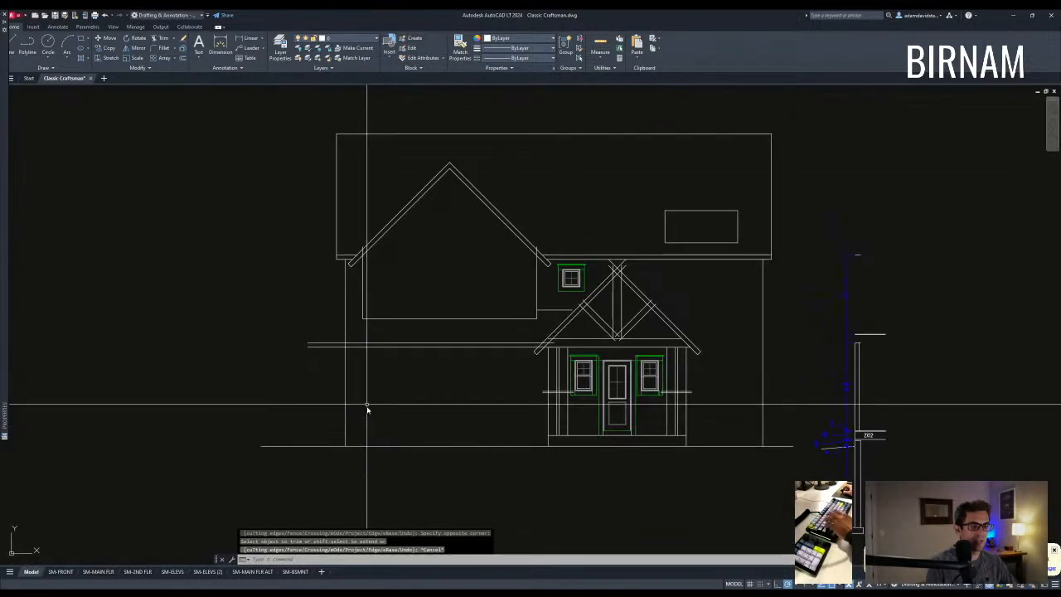
text(f)
key(space)
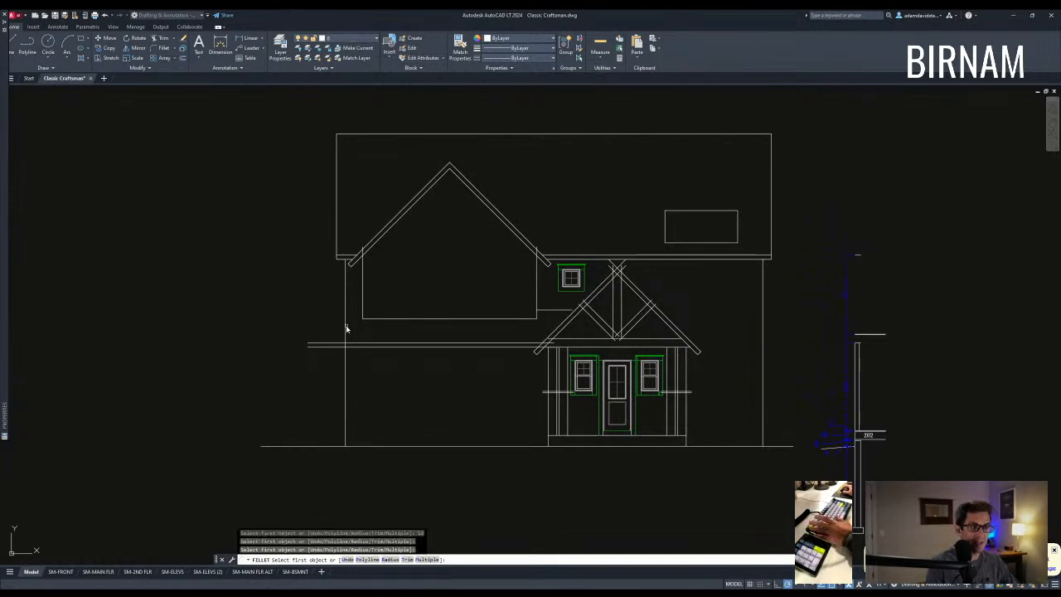
click(347, 331)
key(Escape)
Offset the elevation's left wall line 12" outward for the garage roof overhang.
text(o)
key(space)
click(344, 317)
click(328, 321)
key(Escape)
scroll(350, 347, up, 2)
Trim the garage eave lines and the overhang line to a corner at the garage roof's outer edge.
text(tr)
key(space)
click(365, 368)
click(300, 335)
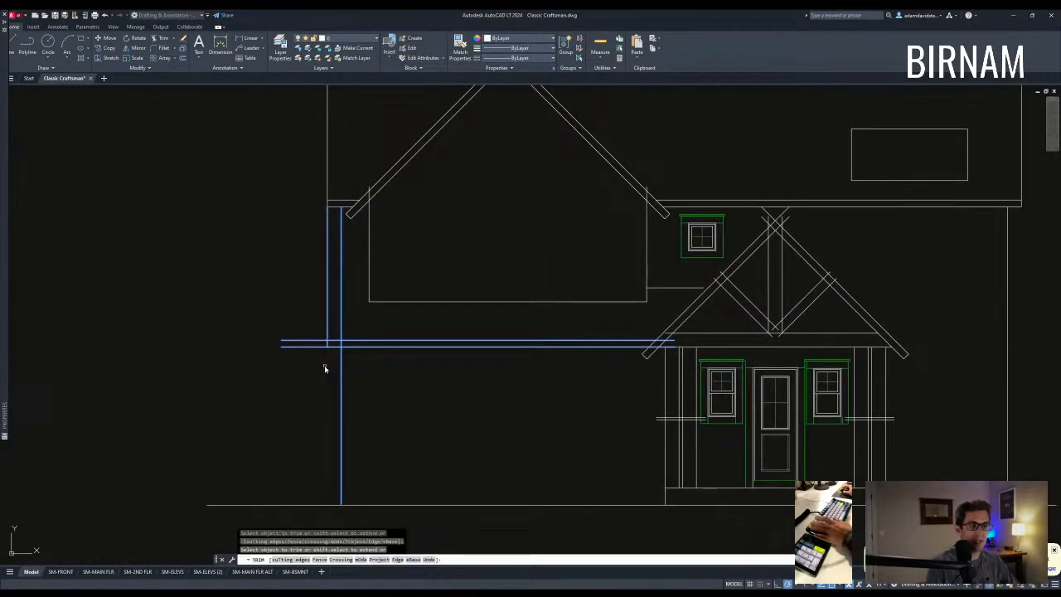
key(Escape)
Draw a horizontal line from the gable wall's lower corner out to the garage roof's overhang line.
text(l)
key(space)
click(369, 301)
click(328, 301)
key(Escape)
key(Escape)
key(Escape)
Draw a horizontal garage roof top line from the gable's right wall line across to the overhang line.
text(a)
key(space)
click(646, 288)
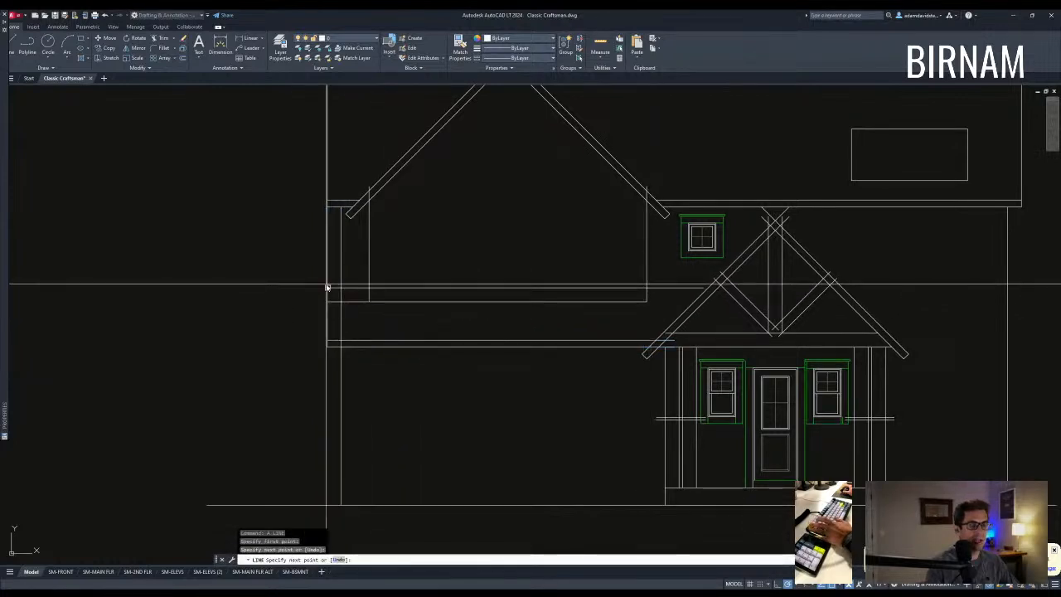
key(Escape)
key(Escape)
Trim the wall line at the garage roof's top line and erase the short line beside the gable's lower corner.
scroll(360, 305, up, 2)
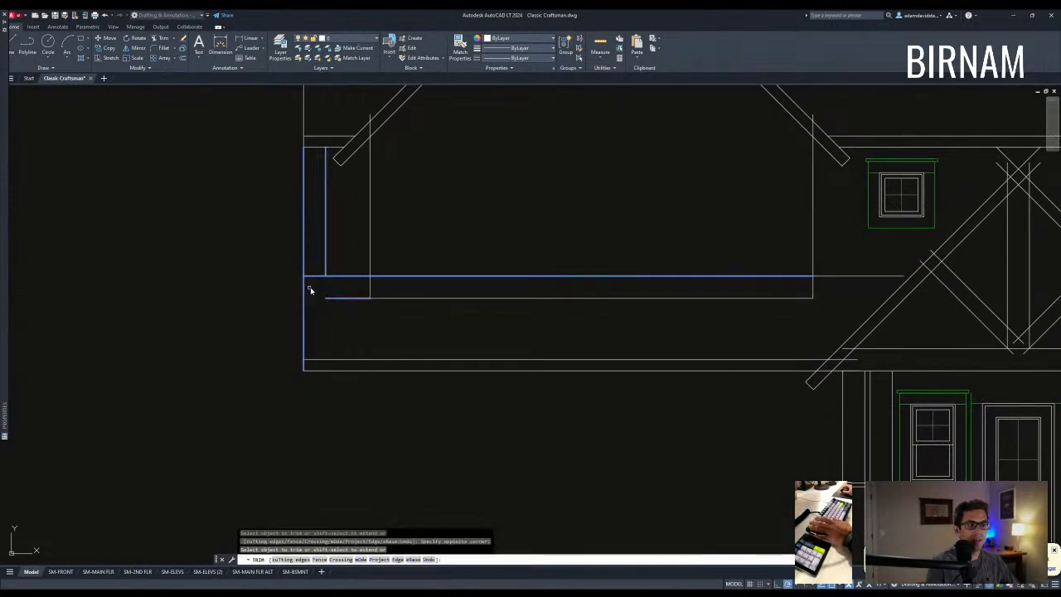
key(Escape)
scroll(340, 311, down, 4)
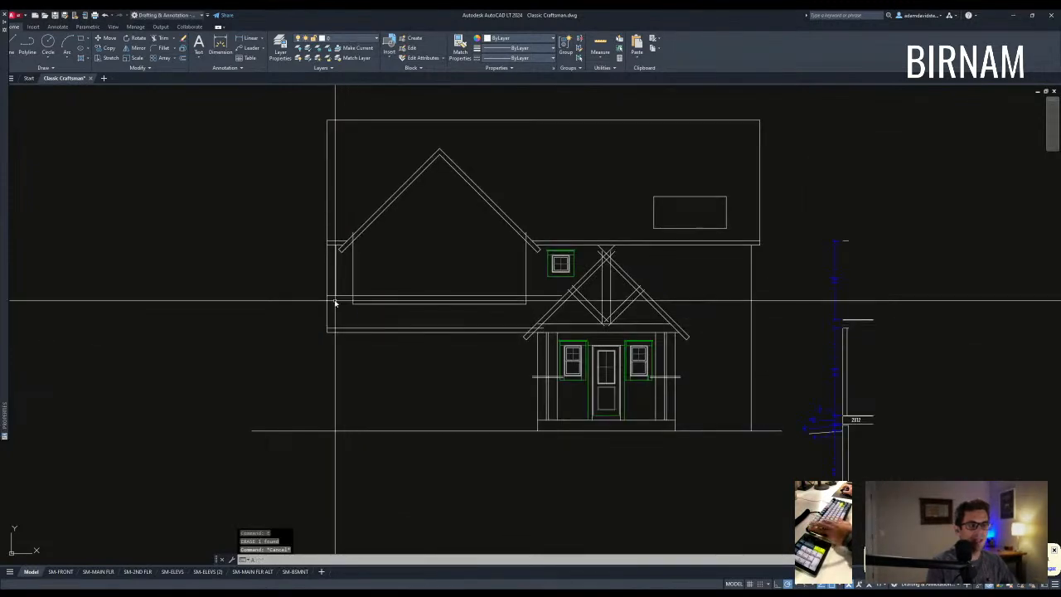
Draw the left wall line from the garage roof straight down to the ground line.
text(l)
key(space)
click(335, 302)
click(336, 430)
key(Escape)
key(Escape)
Trim the new wall line where it runs across the garage roof.
scroll(330, 323, up, 2)
text(tr)
key(space)
click(362, 353)
click(353, 343)
scroll(336, 309, down, 4)
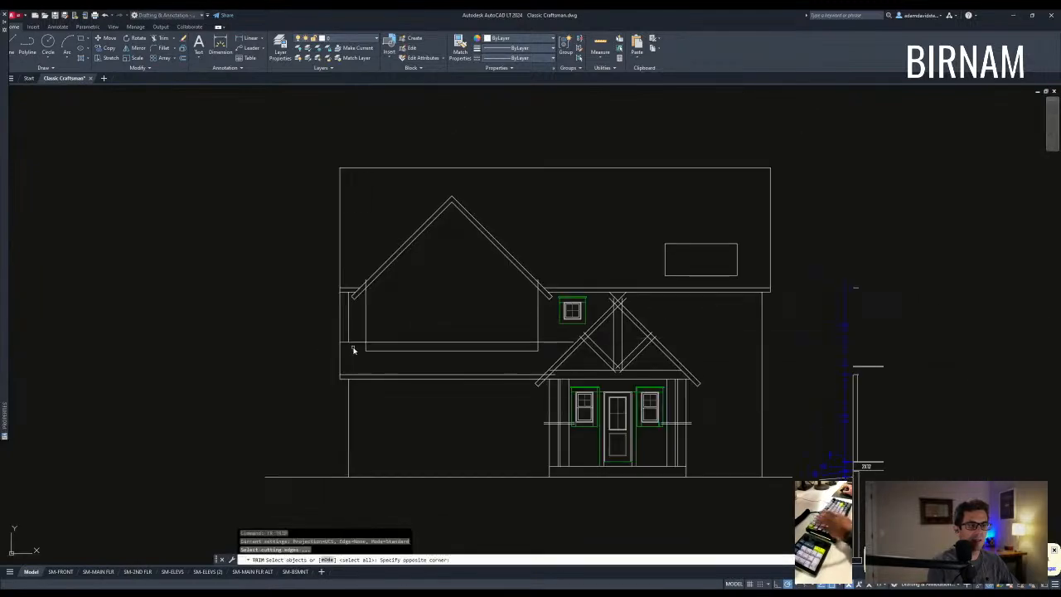
key(Escape)
Trim the garage roof's top line where it runs between the gable's two wall lines.
text(tr)
key(space)
scroll(373, 348, up, 2)
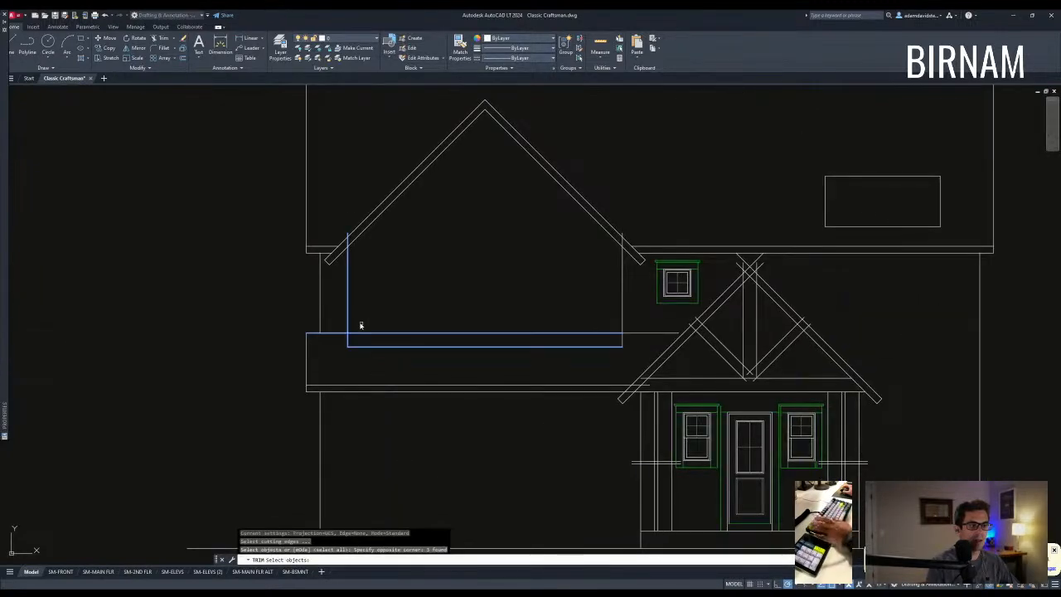
key(Escape)
scroll(441, 301, down, 4)
scroll(520, 325, up, 2)
key(Escape)
key(Escape)
key(Escape)
scroll(450, 395, up, 4)
scroll(485, 407, down, 4)
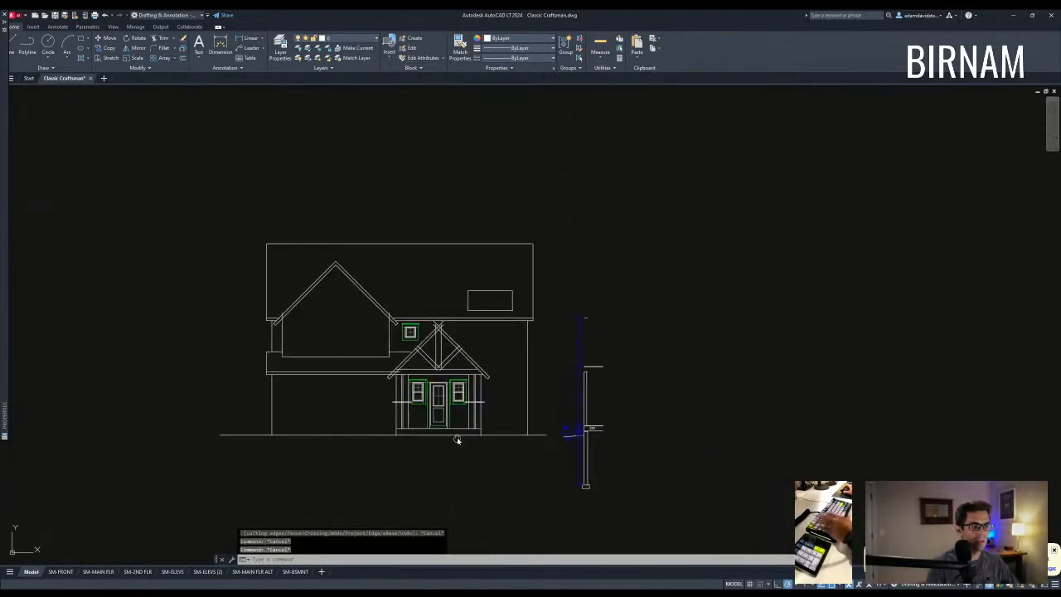
Draw a vertical centre line from the large gable's peak down past the ground line.
scroll(456, 439, up, 4)
scroll(413, 428, down, 4)
text(l)
key(space)
click(403, 306)
key(Escape)
Copy a green gable bracket from an existing two-storey elevation to the new gable, centred under its peak.
scroll(390, 506, down, 5)
scroll(119, 313, up, 5)
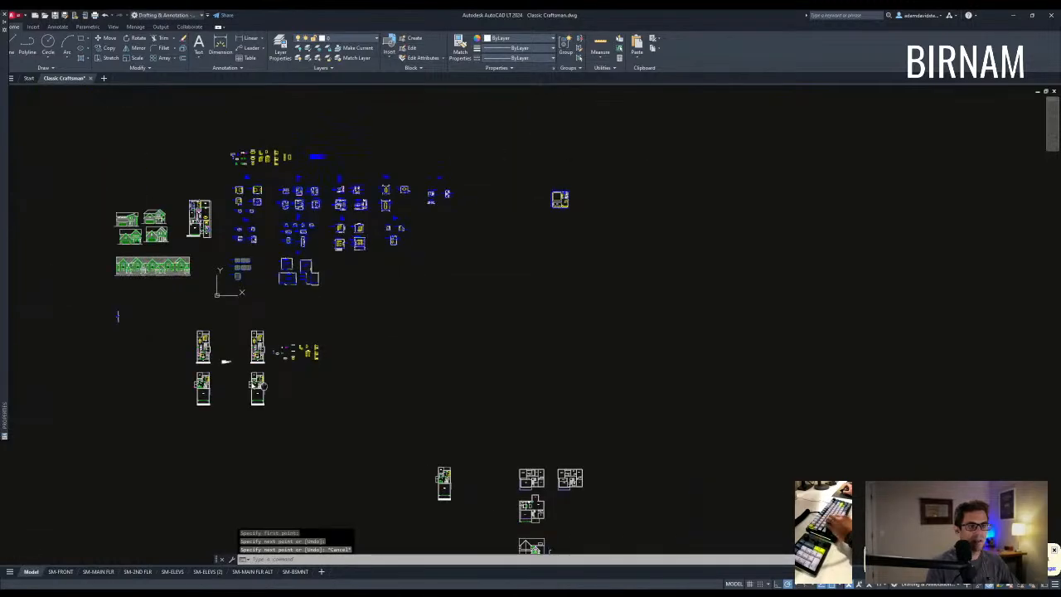
scroll(291, 230, down, 2)
scroll(301, 329, up, 6)
drag(294, 374, 379, 232)
text(cv)
key(space)
scroll(268, 232, down, 6)
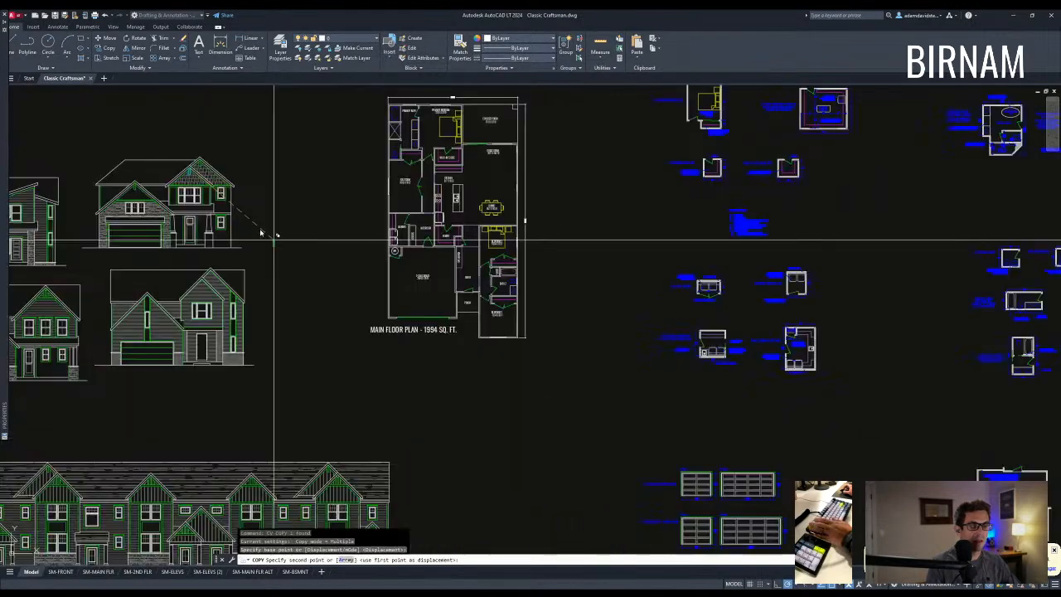
scroll(268, 207, up, 2)
middle_drag(441, 358, 324, 273)
middle_drag(637, 328, 351, 246)
scroll(486, 353, up, 4)
scroll(91, 285, up, 3)
click(311, 229)
scroll(312, 229, down, 2)
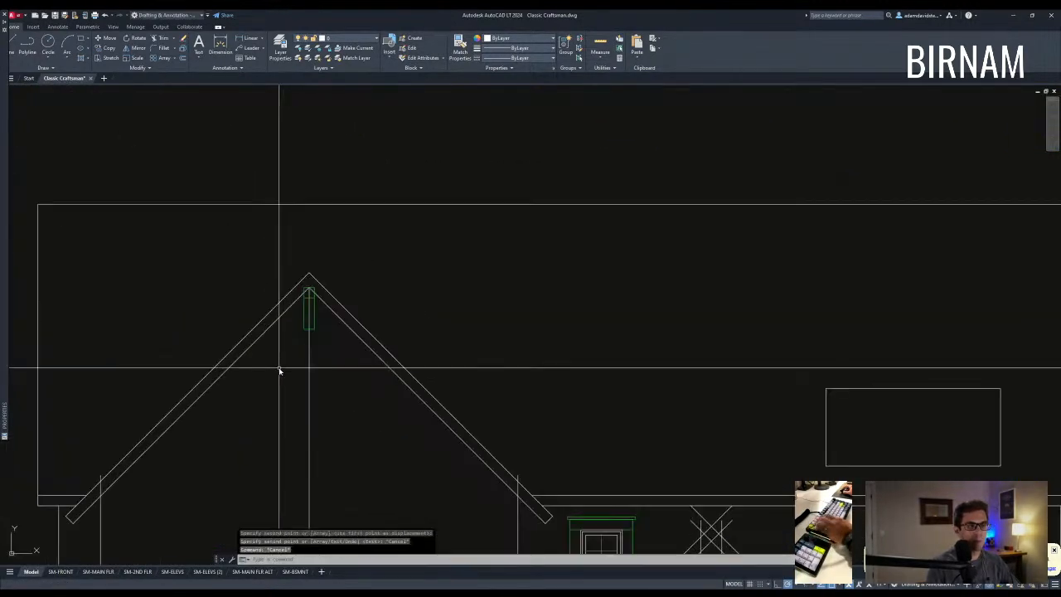
Copy the peak bracket to the middle of the gable's right slope and to the slope's lower end inside the wall line.
click(315, 297)
scroll(314, 297, down, 3)
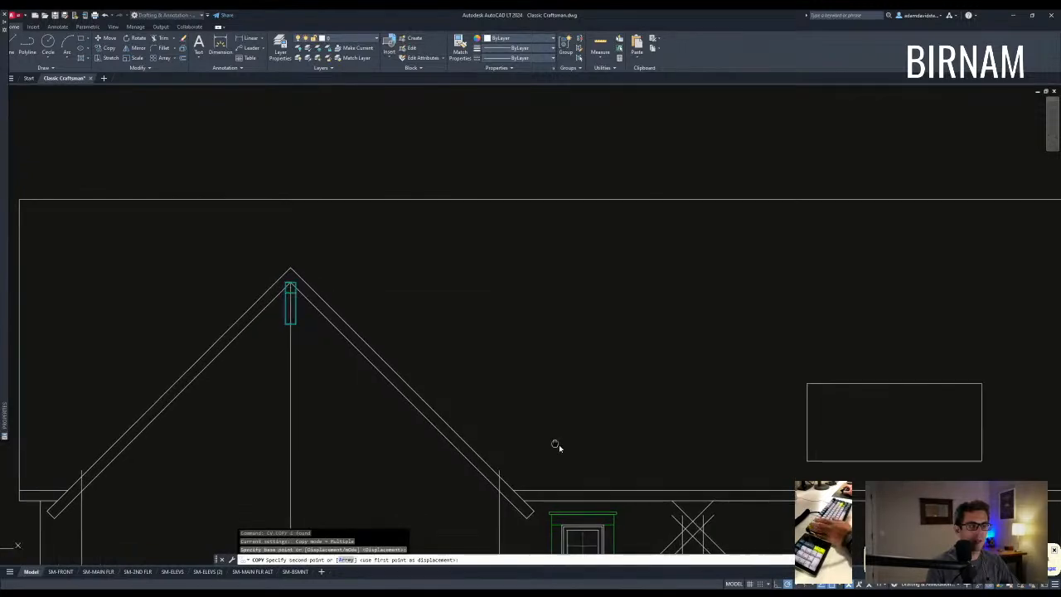
scroll(377, 330, up, 2)
click(388, 347)
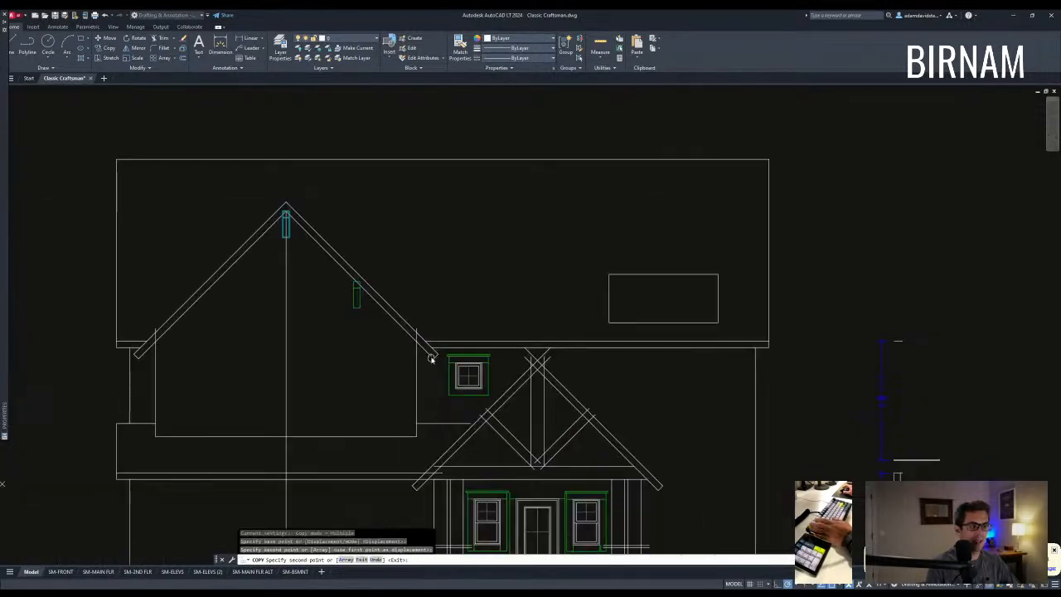
scroll(413, 339, up, 2)
key(Escape)
scroll(432, 365, down, 3)
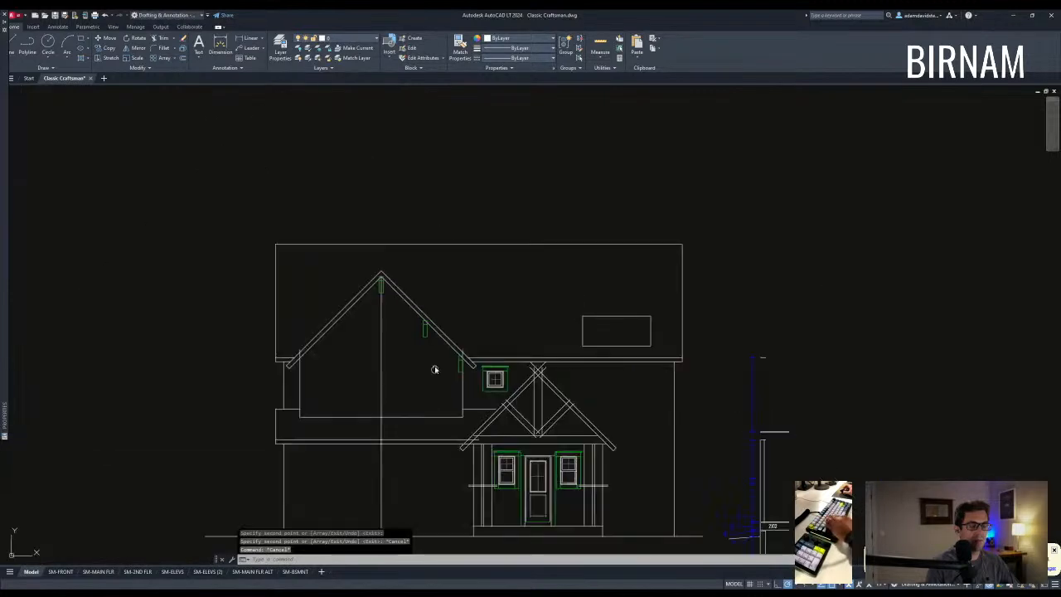
scroll(403, 427, up, 1)
click(402, 421)
click(480, 320)
text(mi)
key(Return)
key(Escape)
scroll(425, 381, up, 2)
click(423, 410)
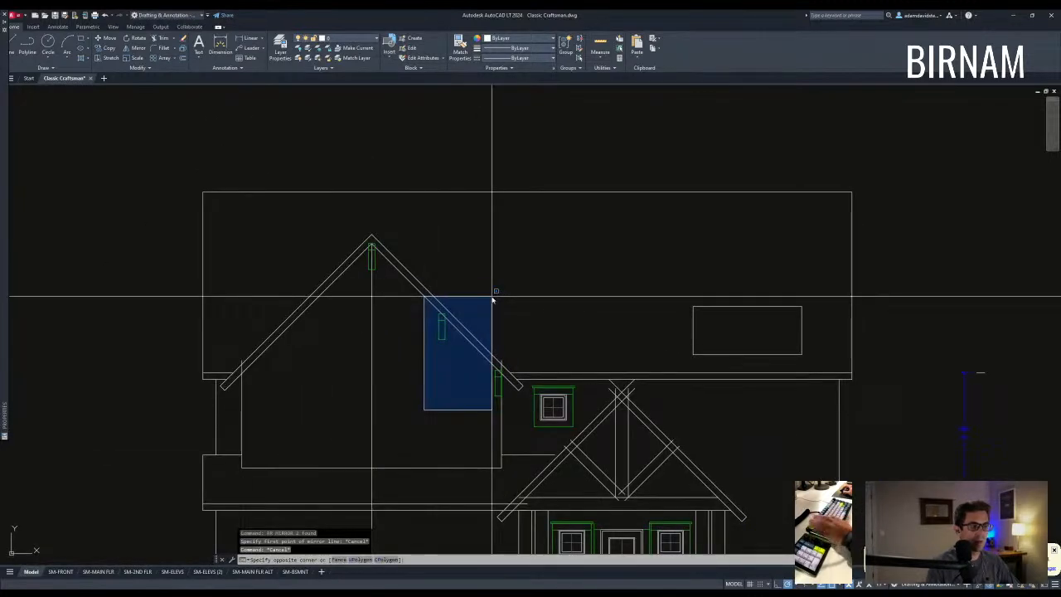
key(Escape)
text(l)
key(Return)
click(486, 403)
key(Escape)
Move the lower bracket along the roof slope, inward from the gable's right wall line by its own width.
scroll(486, 419, up, 3)
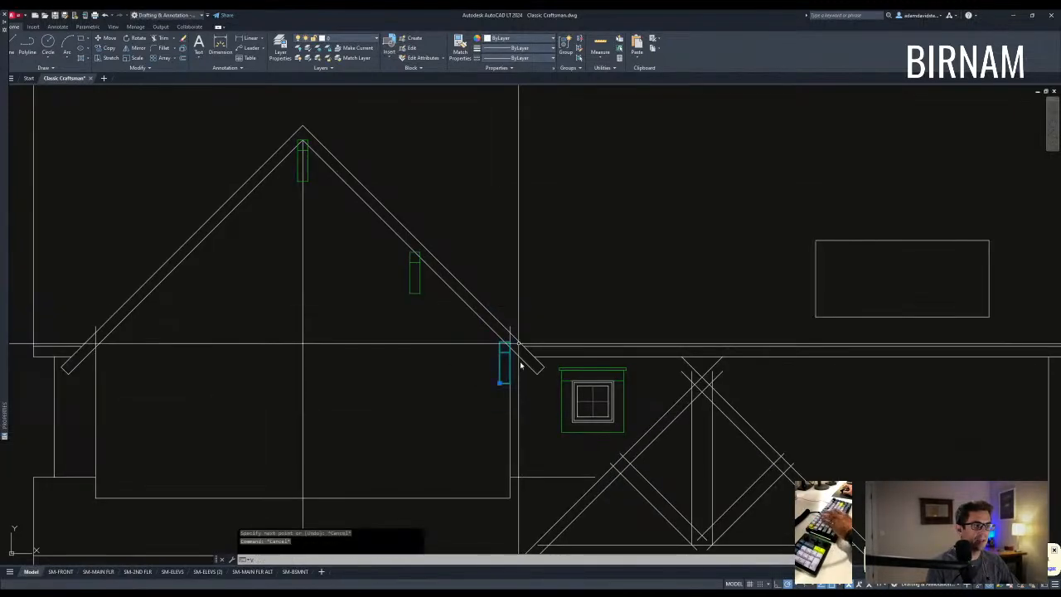
key(Return)
scroll(515, 351, up, 3)
click(496, 333)
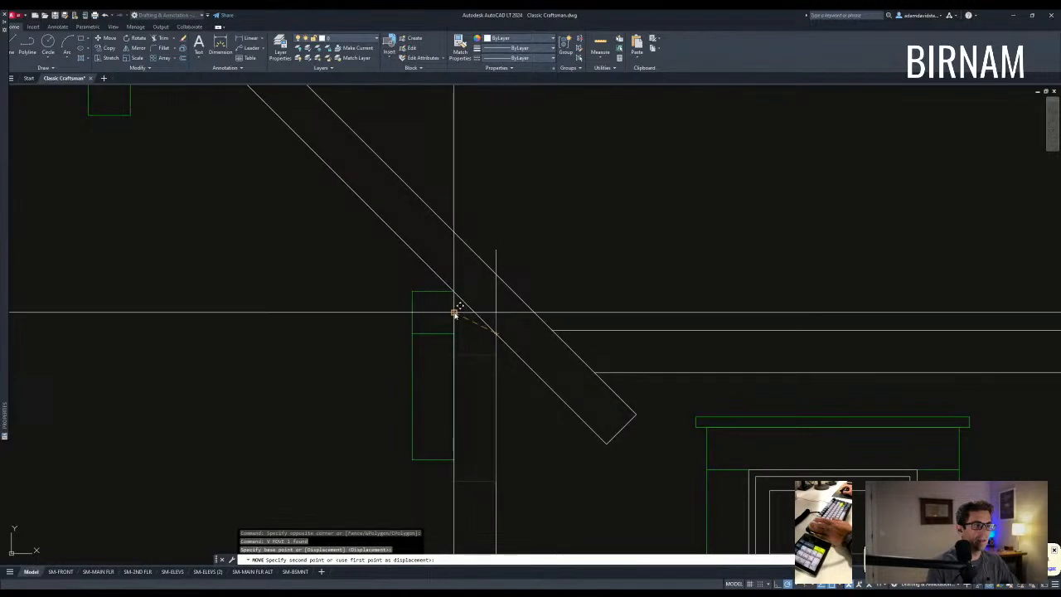
key(Escape)
key(Escape)
Erase the middle bracket on the gable's right slope.
scroll(433, 400, down, 5)
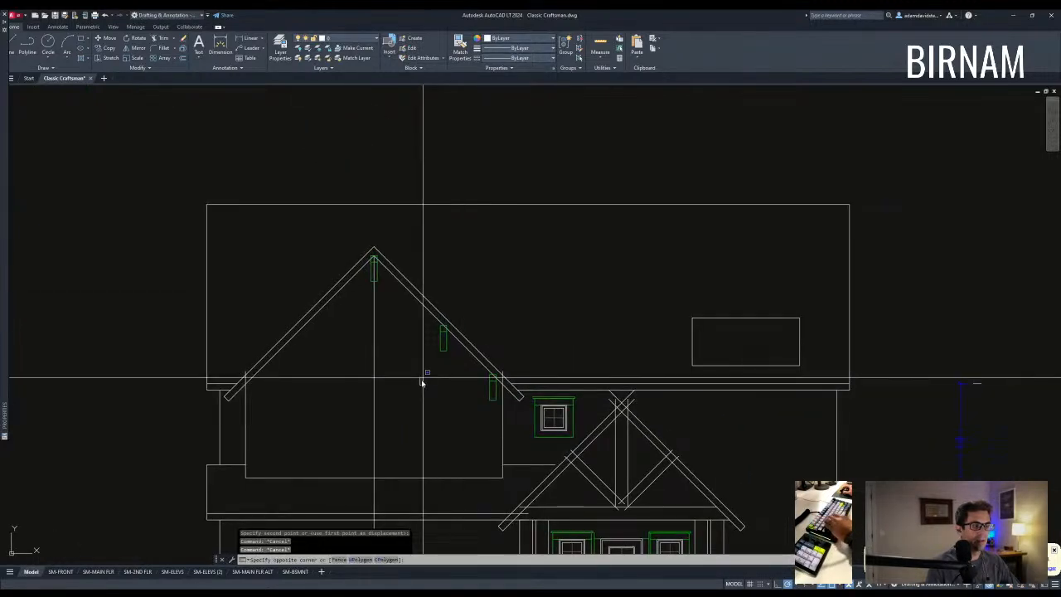
text(a)
key(space)
key(Escape)
key(Escape)
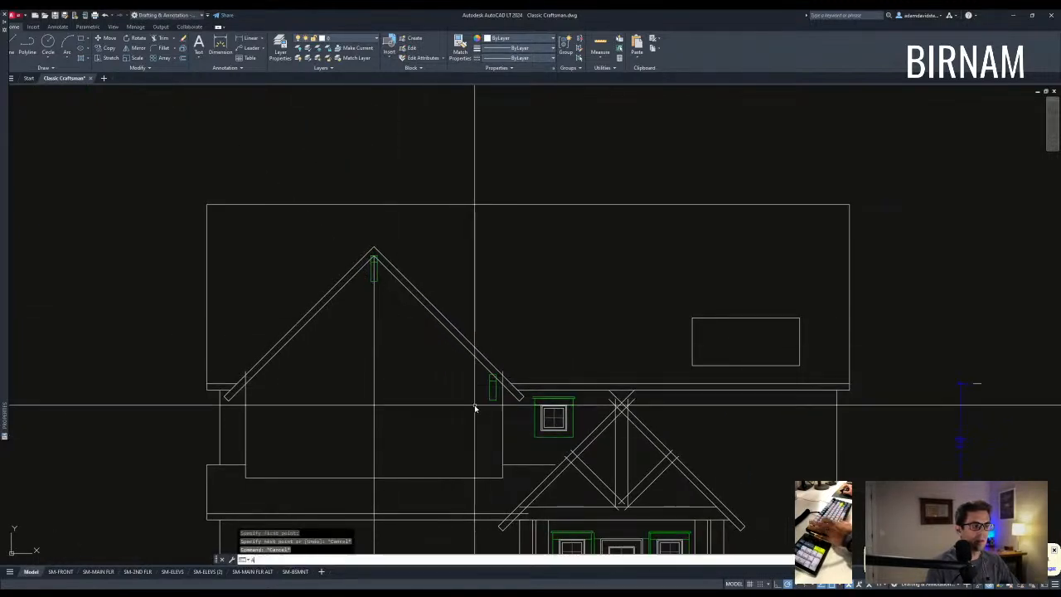
key(Escape)
key(Escape)
Copy the lower bracket up the right roof slope to the position midway to the peak bracket.
click(462, 410)
click(508, 348)
text(cv)
key(space)
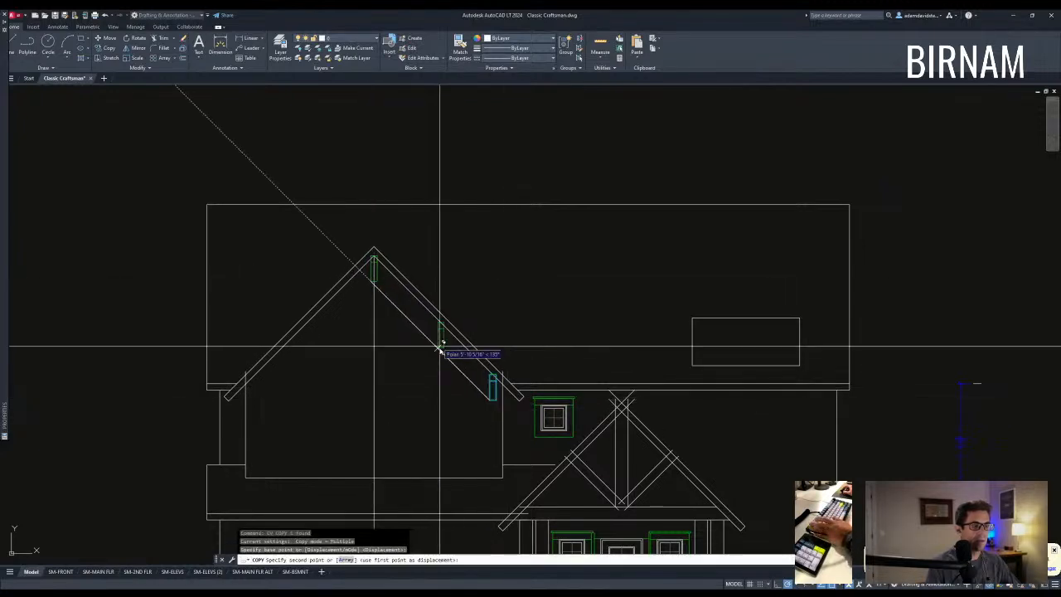
click(431, 340)
key(Escape)
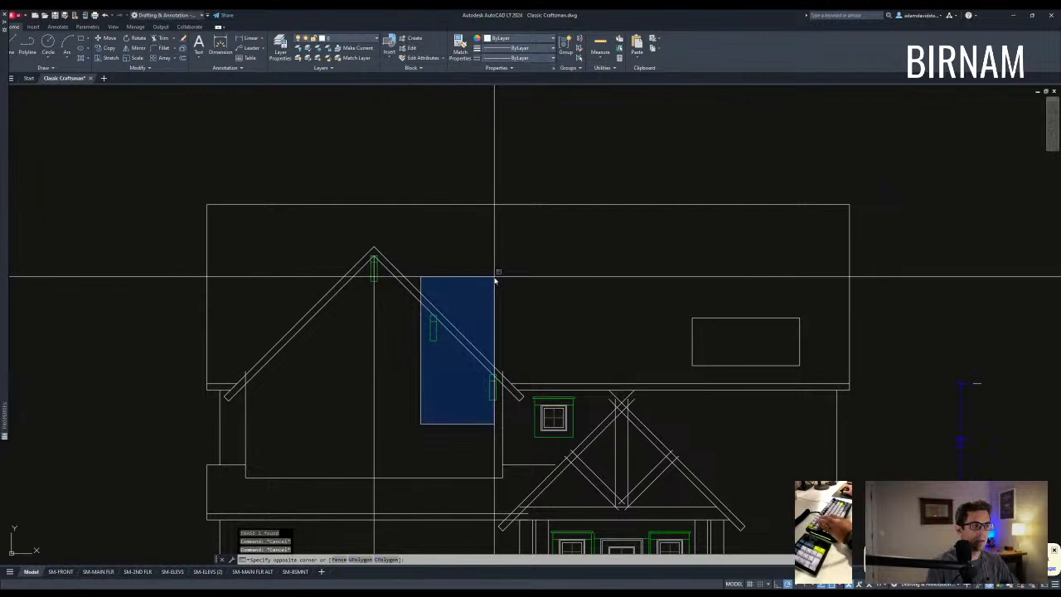
Mirror the two right-slope brackets about the gable's vertical centre line, keeping the originals.
click(495, 279)
click(495, 282)
text(mi)
key(space)
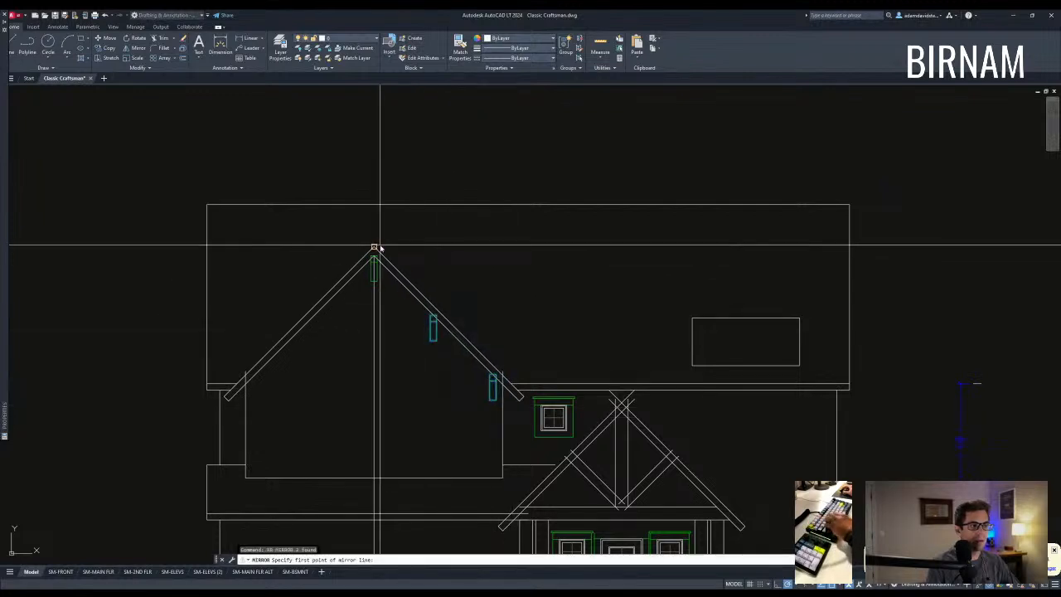
key(space)
middle_drag(383, 383, 398, 341)
scroll(431, 272, down, 1)
key(Escape)
key(Escape)
click(432, 353)
click(365, 324)
key(Escape)
key(Escape)
Copy the garage door with its trim from an existing elevation to the space below the new front elevation.
scroll(461, 338, down, 1)
scroll(432, 412, down, 5)
scroll(240, 241, up, 2)
scroll(359, 367, up, 2)
scroll(231, 213, up, 2)
middle_drag(231, 213, 303, 403)
scroll(315, 406, down, 4)
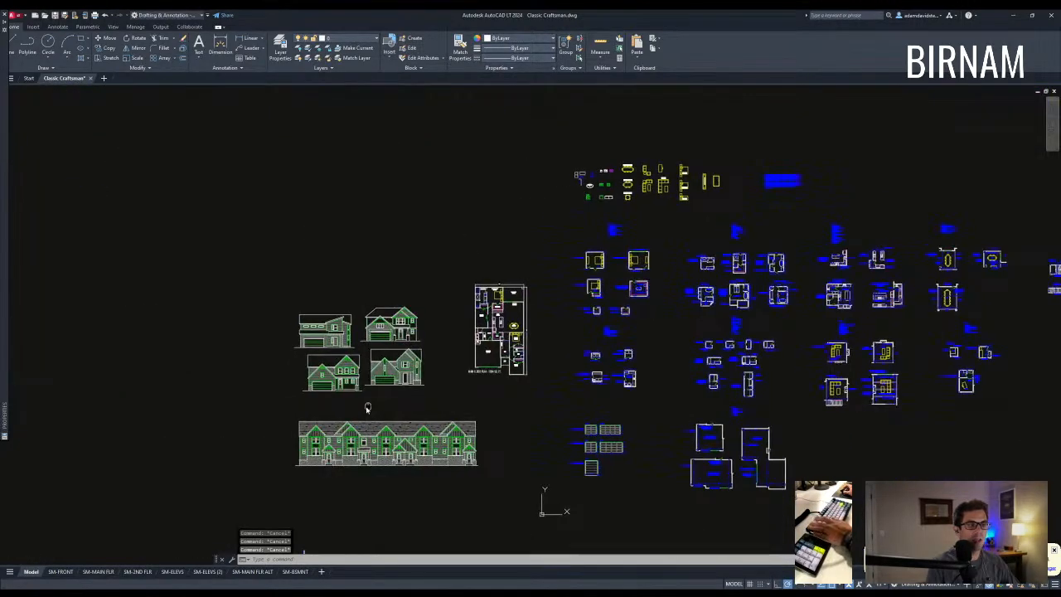
middle_drag(348, 432, 403, 398)
scroll(364, 369, up, 6)
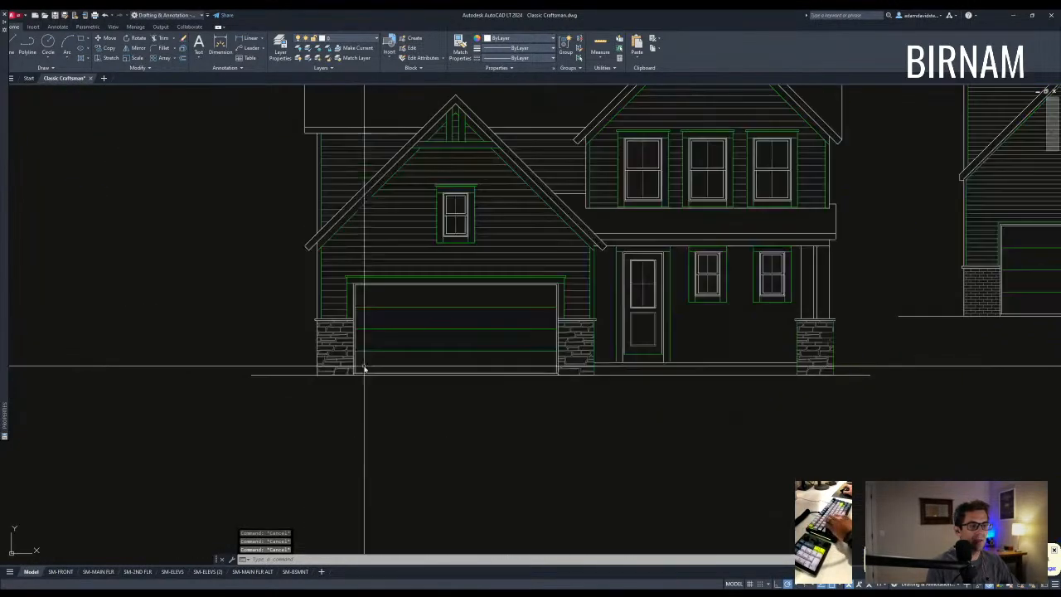
click(573, 277)
text(cv)
key(space)
click(474, 322)
scroll(483, 363, down, 8)
middle_drag(563, 499, 397, 353)
scroll(464, 364, up, 9)
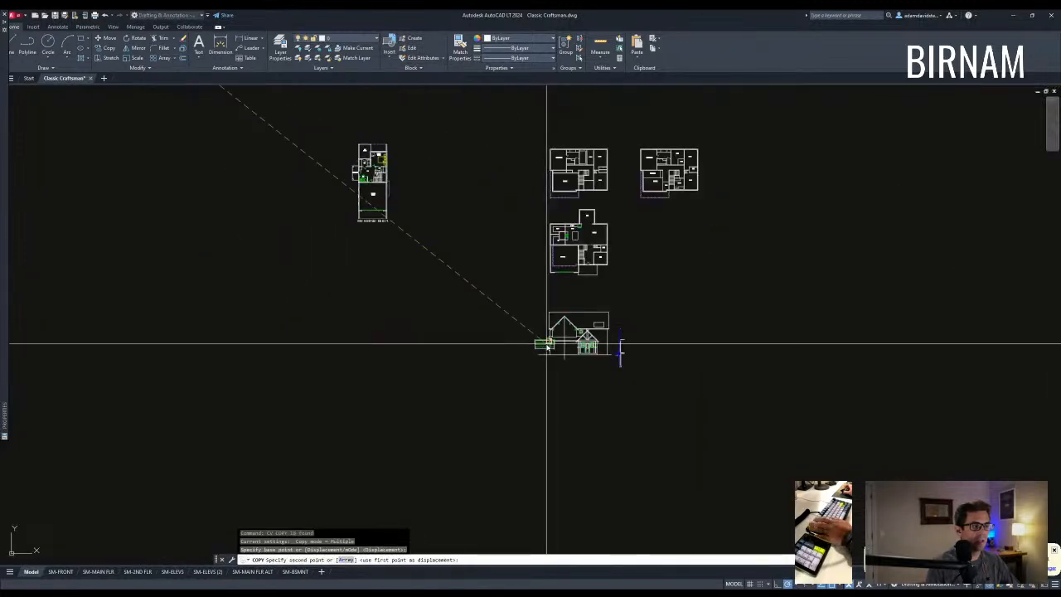
click(466, 397)
key(Escape)
Move the copied garage door so its middle lines up with the gable's vertical centre line.
click(353, 463)
click(548, 358)
text(v)
key(space)
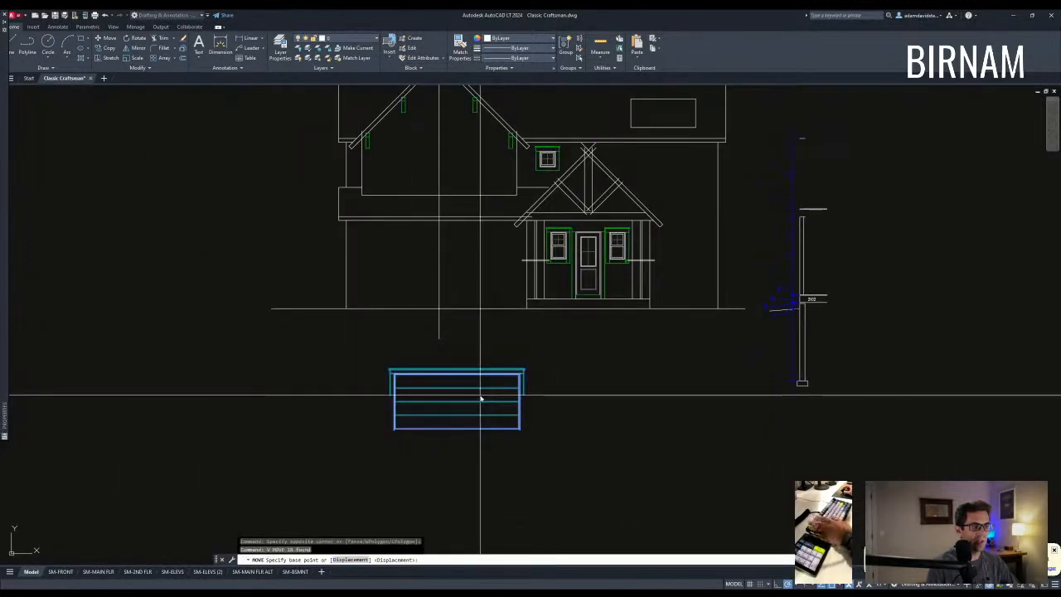
click(456, 387)
click(440, 338)
key(Escape)
key(Escape)
click(498, 315)
text(v)
key(space)
click(502, 386)
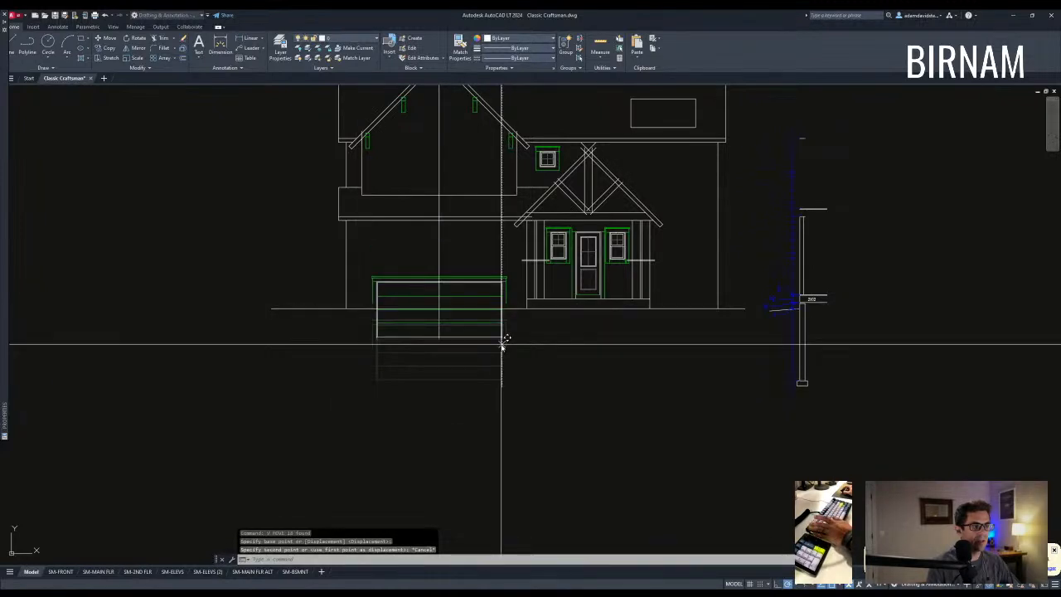
key(Escape)
Move the garage door straight up so its base sits on the ground line, and erase the vertical centre line.
click(350, 414)
click(513, 316)
text(v)
key(space)
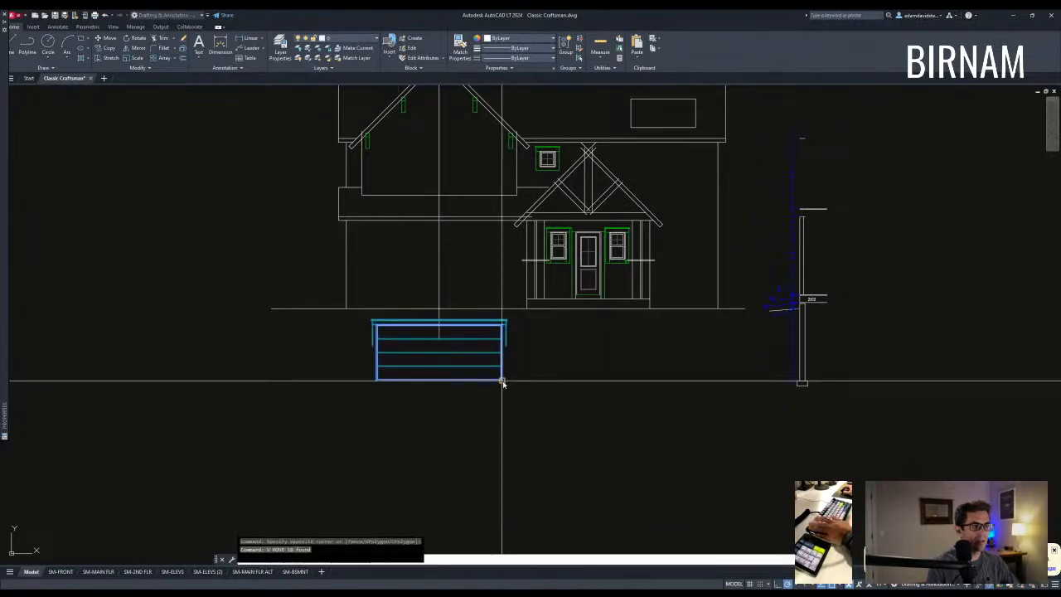
click(502, 383)
click(502, 309)
middle_drag(432, 305, 432, 426)
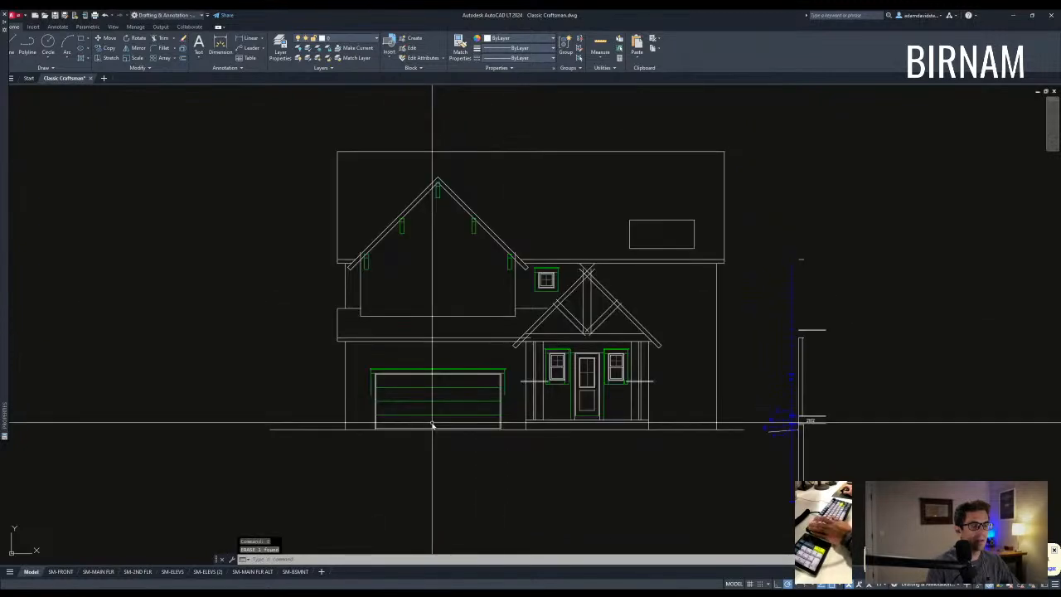
Stretch the top of the garage door and its head trim upward by 12 inches.
text(st)
key(space)
scroll(497, 386, up, 4)
click(500, 378)
click(247, 333)
key(space)
click(158, 315)
text(12)
key(space)
Move the garage door's middle panel line up to the door's mid-height.
middle_drag(241, 380, 285, 357)
click(343, 450)
click(305, 356)
text(v)
key(space)
click(197, 405)
click(197, 394)
key(Escape)
key(Escape)
click(239, 365)
key(Escape)
Draw a vertical helper line from the door's middle panel line to the top of the door opening.
text(a)
key(space)
click(197, 395)
click(197, 316)
key(Escape)
Move the upper panel line to the midpoint between the middle panel line and the door's top.
click(247, 372)
click(223, 351)
text(v)
key(space)
click(198, 361)
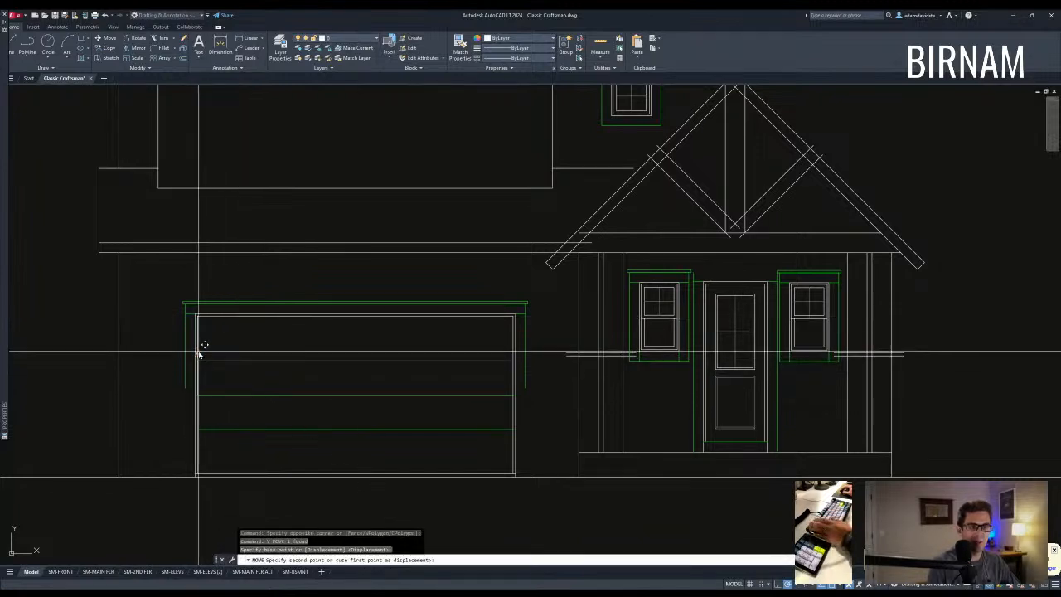
key(Escape)
click(202, 345)
click(197, 359)
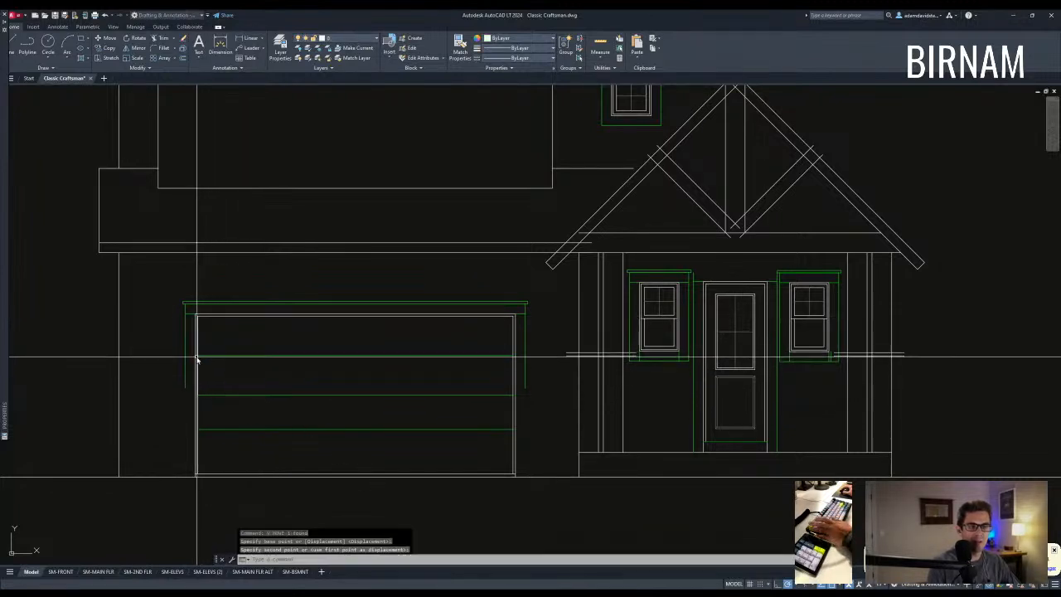
Replace the garage door's lower panel line with a copy of the middle line, repeating the spacing between the upper and middle lines.
click(257, 422)
text(co)
key(Return)
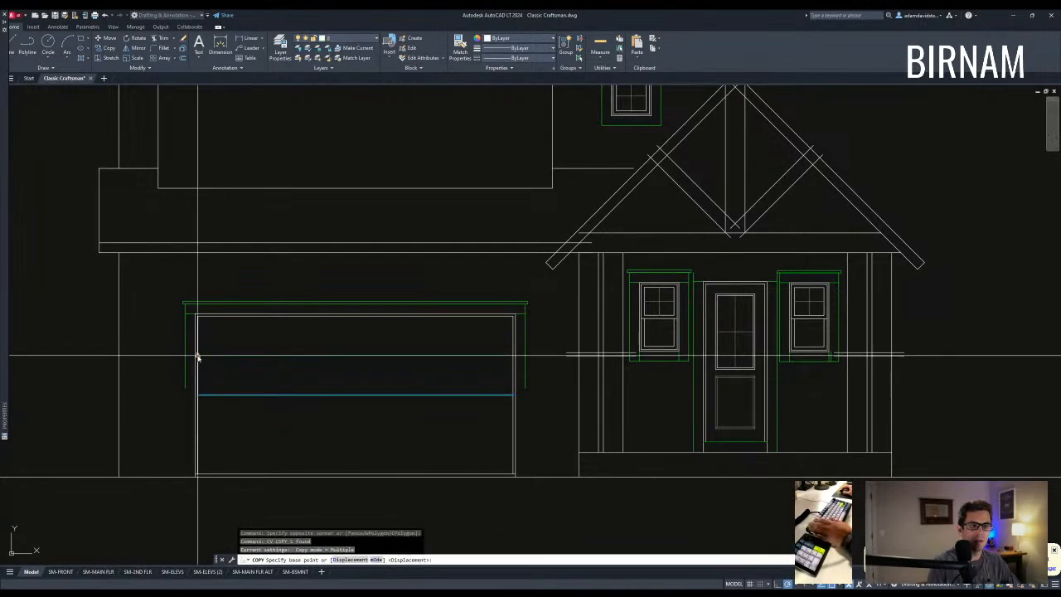
click(197, 359)
click(199, 394)
key(Escape)
click(180, 407)
key(Escape)
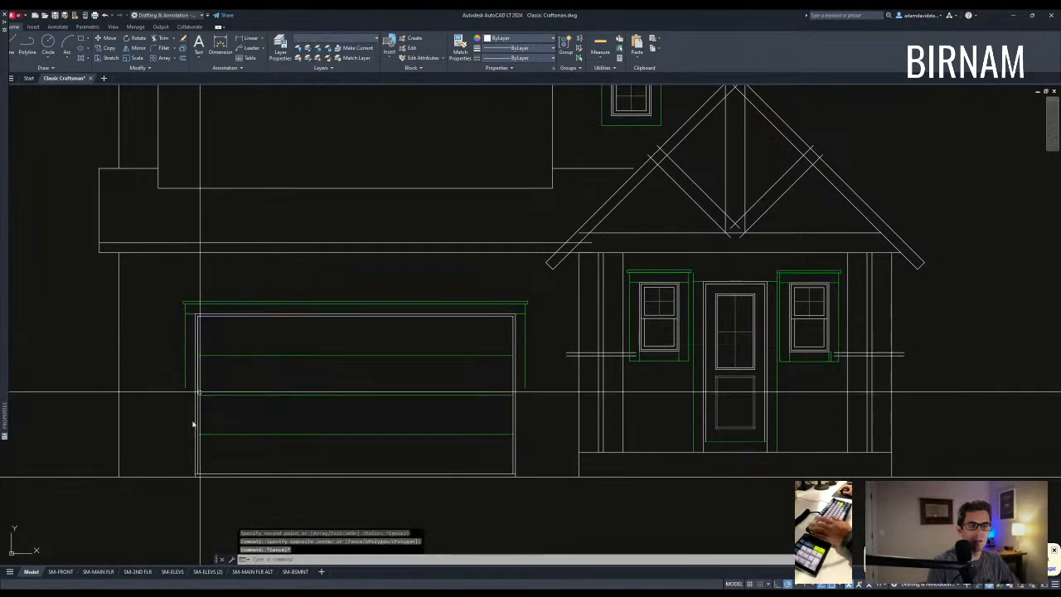
Offset the left porch column's outer edges outward by 4 inches for the base, and those by another 2 inches for the cap.
key(Return)
key(Return)
scroll(444, 413, down, 1)
mouse_move(445, 413)
middle_down()
mouse_move(323, 400)
mouse_move(402, 410)
mouse_move(380, 389)
middle_up()
scroll(401, 409, up, 1)
key(Escape)
key(Escape)
text(o)
key(Return)
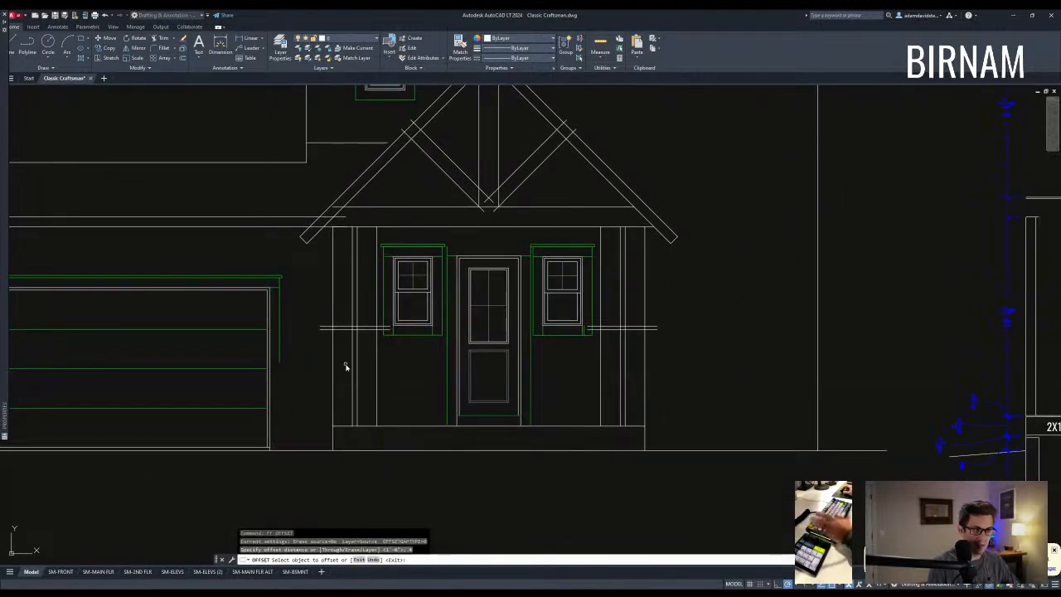
click(331, 355)
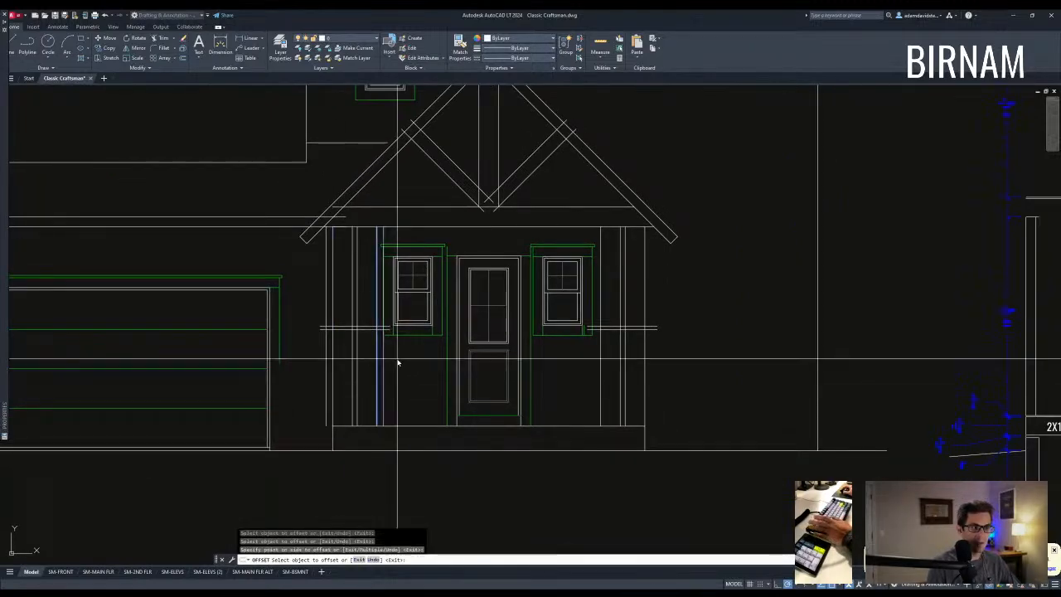
key(Return)
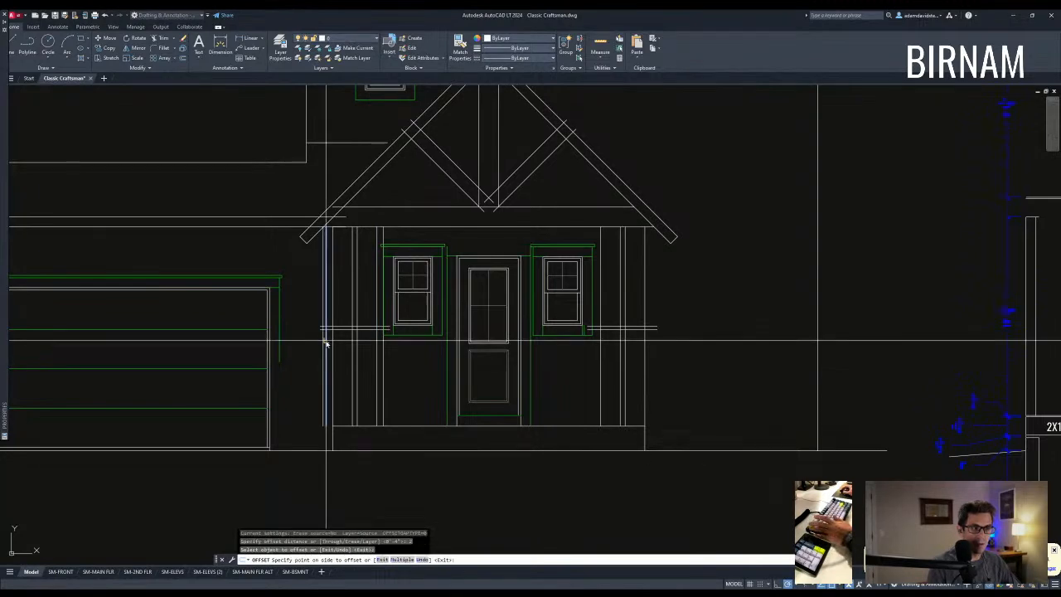
scroll(378, 349, up, 5)
key(Escape)
Trim the right end of the left column's cap and cut the column and base edges where they meet the cap.
text(tr)
key(Return)
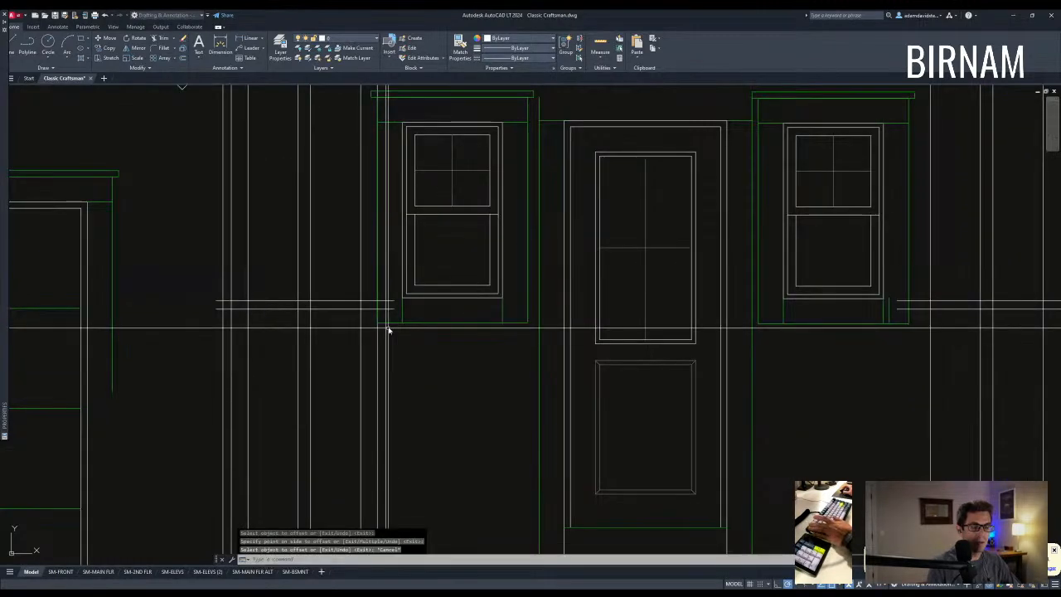
scroll(389, 348, up, 3)
click(388, 372)
click(389, 350)
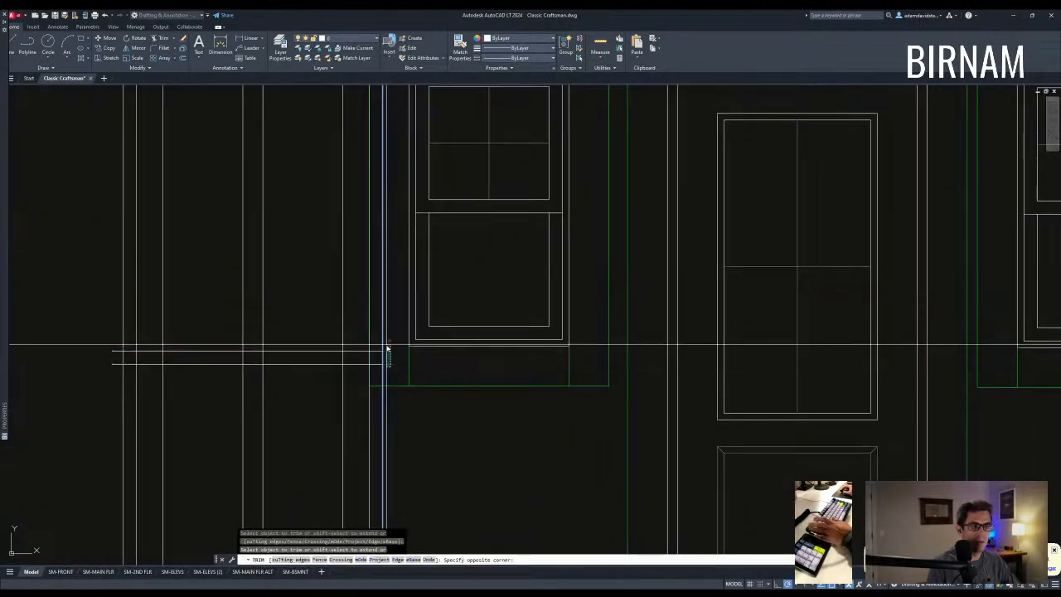
key(Escape)
scroll(363, 406, down, 6)
scroll(438, 371, up, 6)
text(tr)
key(Return)
click(442, 391)
key(Escape)
text(tr)
key(Return)
middle_drag(395, 373, 390, 362)
click(443, 372)
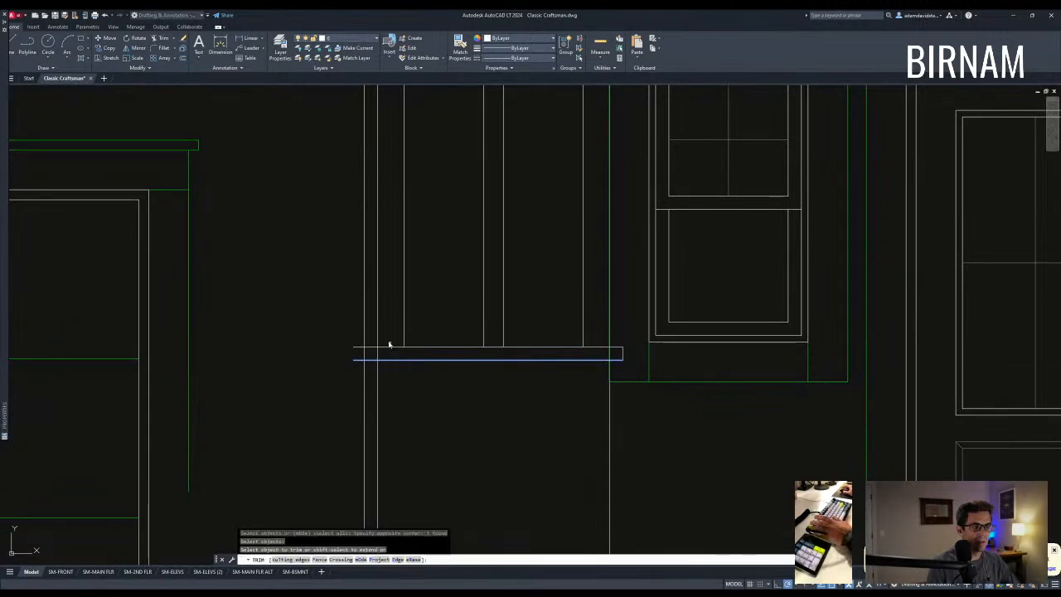
Trim the left end of the column cap and the surplus offset lines above and below it.
scroll(374, 323, down, 2)
key(Escape)
text(tr)
key(Return)
click(408, 377)
click(332, 321)
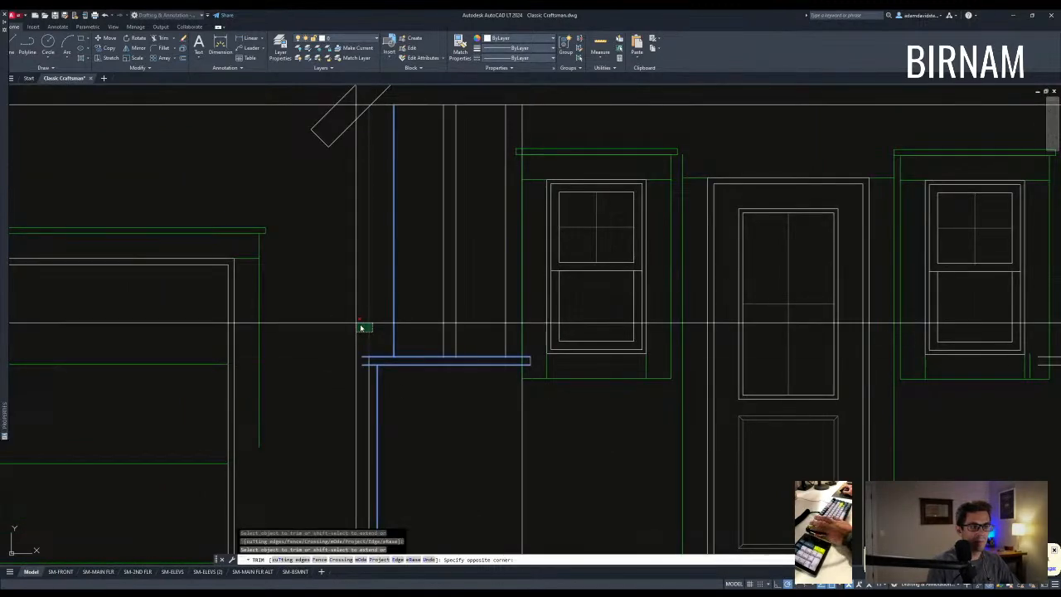
key(Escape)
scroll(407, 378, down, 5)
scroll(443, 454, up, 2)
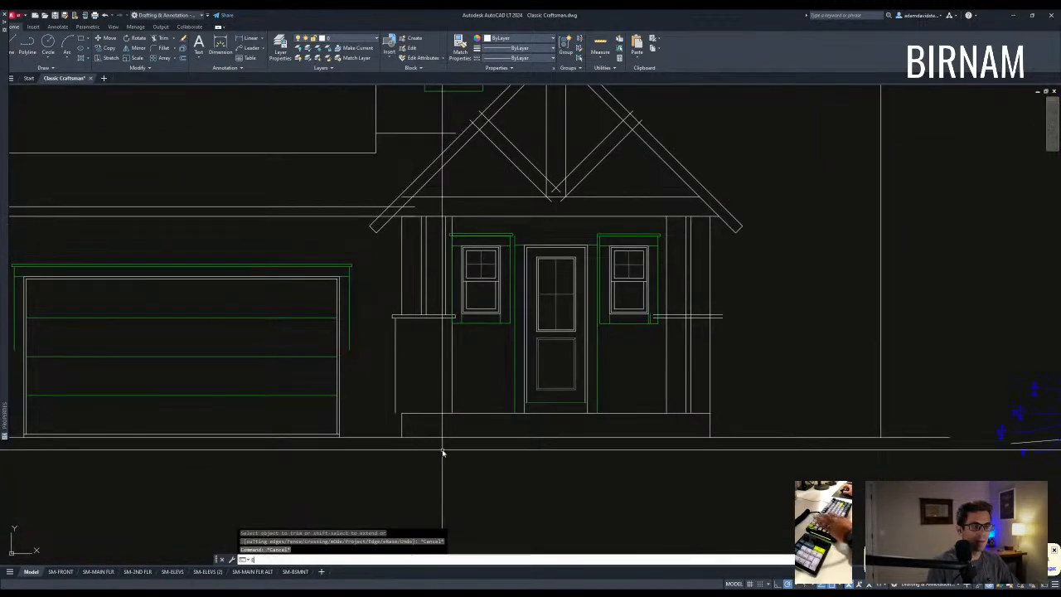
Extend the left column base's edges down to the ground line and trim the line crossing the right end of the cap.
key(Escape)
text(tr)
scroll(440, 390, up, 4)
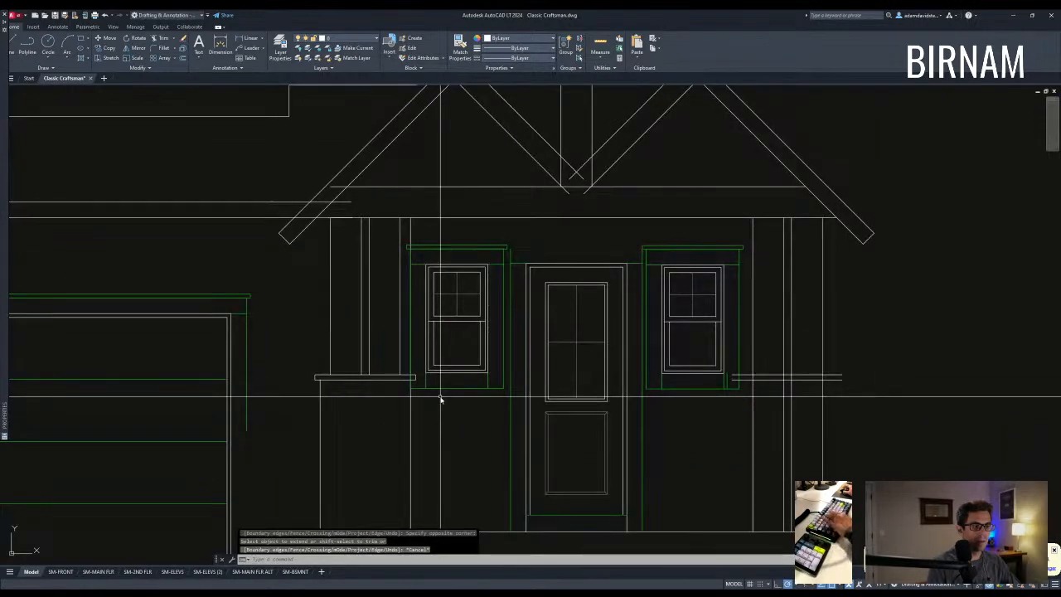
key(Return)
scroll(398, 382, up, 4)
click(430, 389)
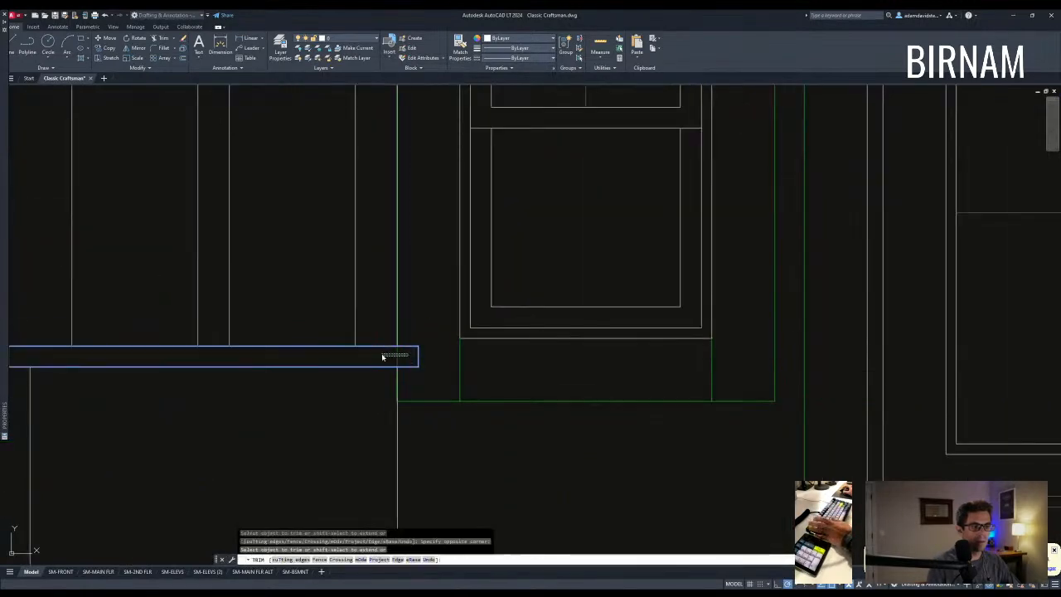
key(Escape)
scroll(420, 386, down, 6)
scroll(373, 308, up, 5)
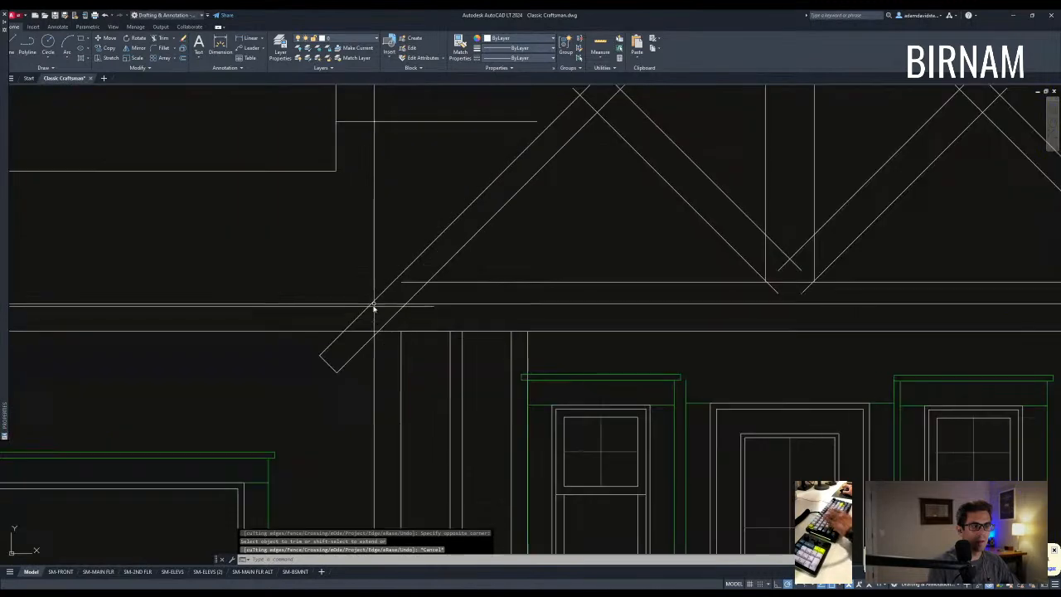
Trim the garage eave's fascia and soffit lines where they run into the porch gable's left rake board.
text(tr)
key(Return)
scroll(369, 357, up, 2)
click(373, 380)
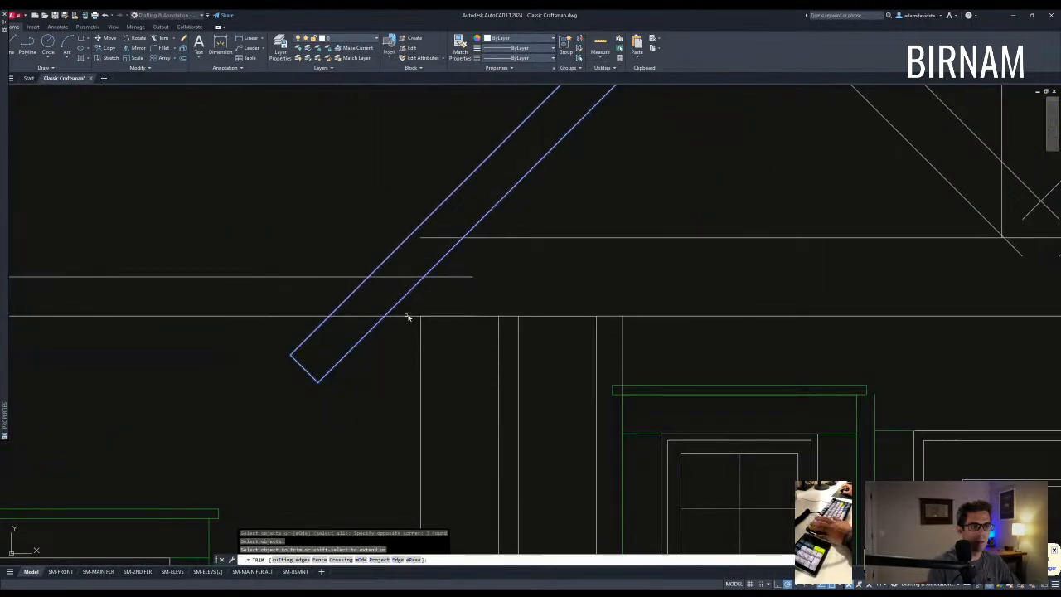
click(420, 273)
middle_drag(391, 303, 368, 332)
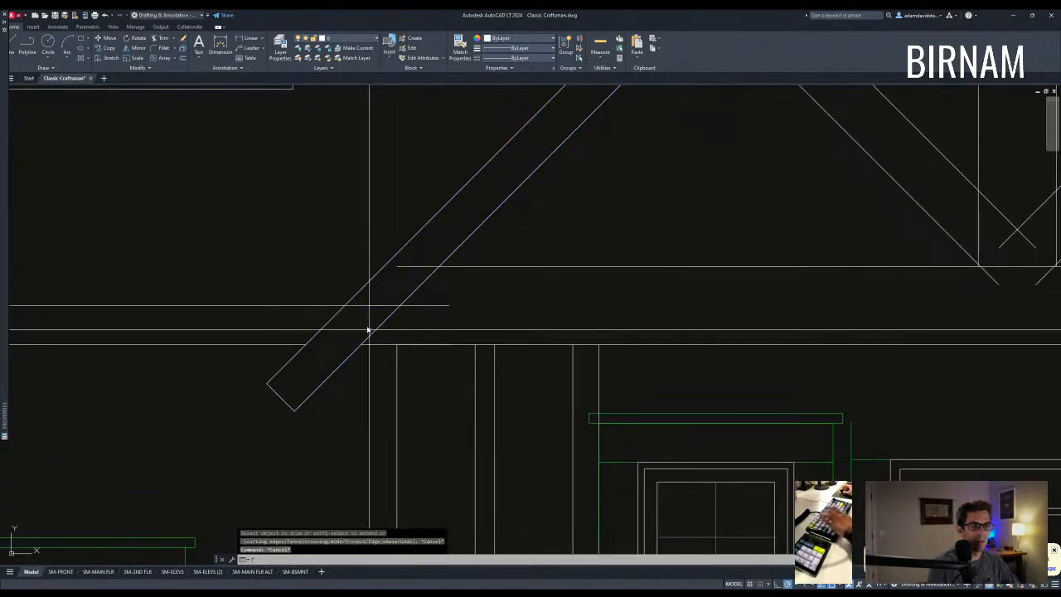
scroll(380, 306, down, 4)
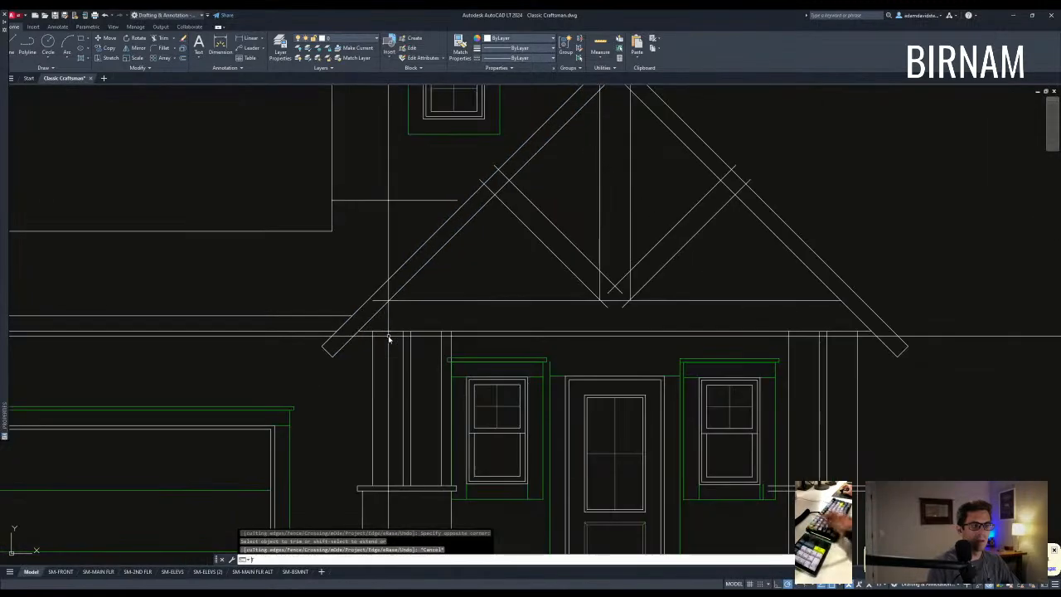
key(Escape)
scroll(382, 302, down, 5)
Trim the porch slab's top line out of the left column base.
middle_drag(507, 432, 478, 390)
text(tr)
key(Return)
scroll(375, 392, up, 2)
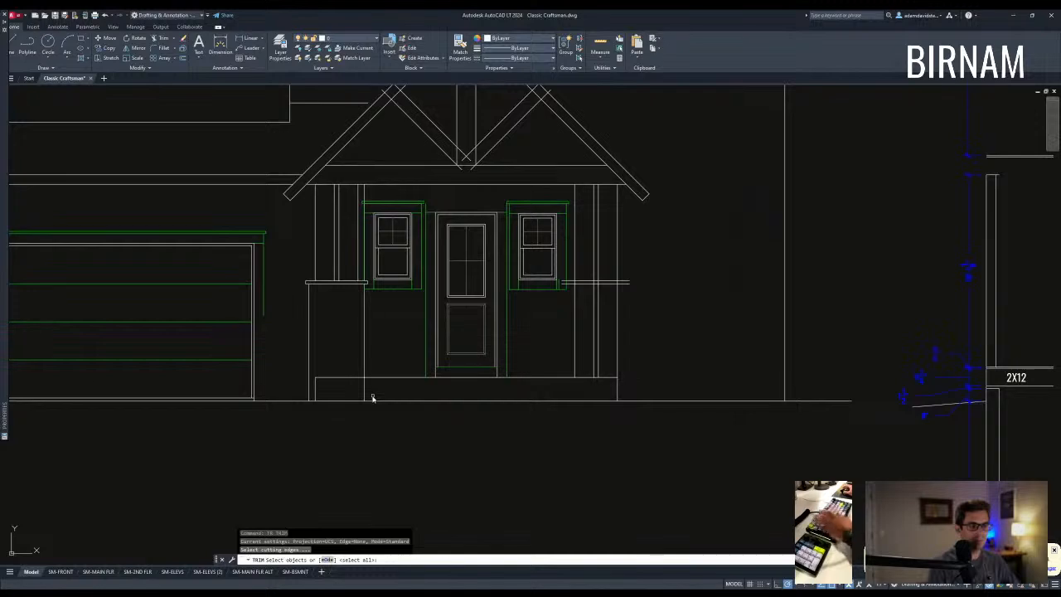
key(Escape)
Stretch the left column's cap downward to just below the bottom of the left window's trim.
scroll(342, 274, up, 2)
text(s)
key(Return)
scroll(370, 303, up, 2)
click(394, 304)
scroll(249, 282, down, 2)
click(210, 290)
key(Return)
click(332, 351)
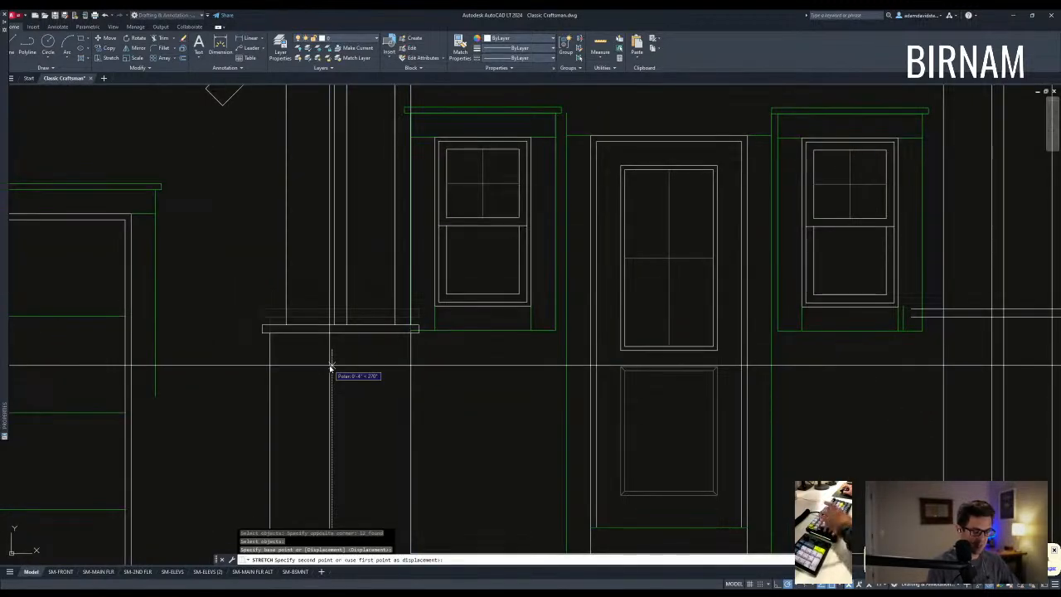
key(Escape)
key(Escape)
scroll(409, 359, up, 3)
click(429, 317)
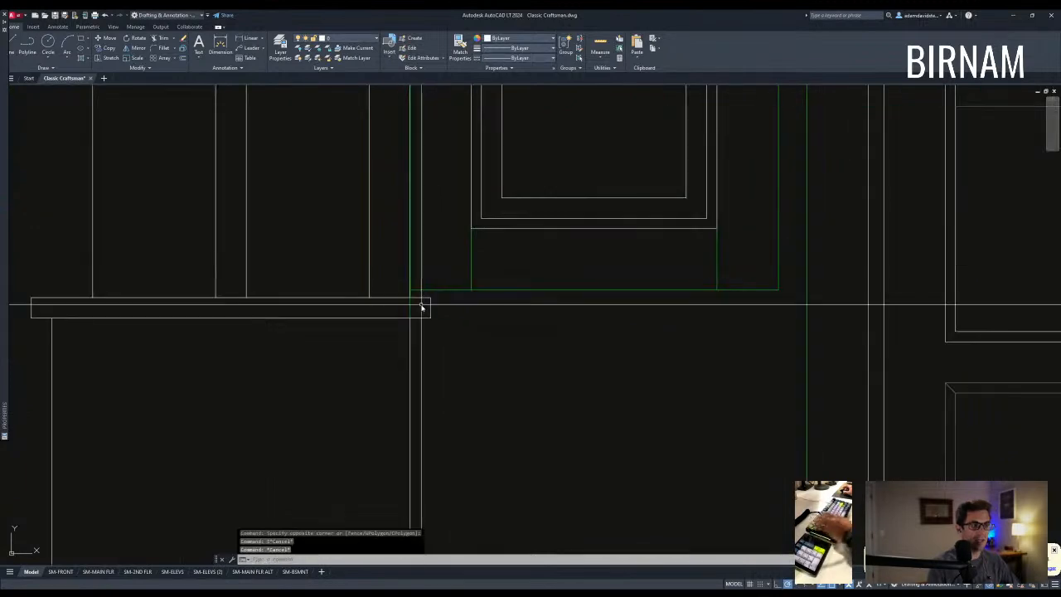
scroll(421, 305, up, 2)
key(t)
key(Return)
click(425, 305)
key(Escape)
key(Escape)
Trim away the line segment that crosses the left column's cap beneath the window trim.
scroll(419, 287, down, 1)
middle_drag(420, 287, 416, 340)
text(t)
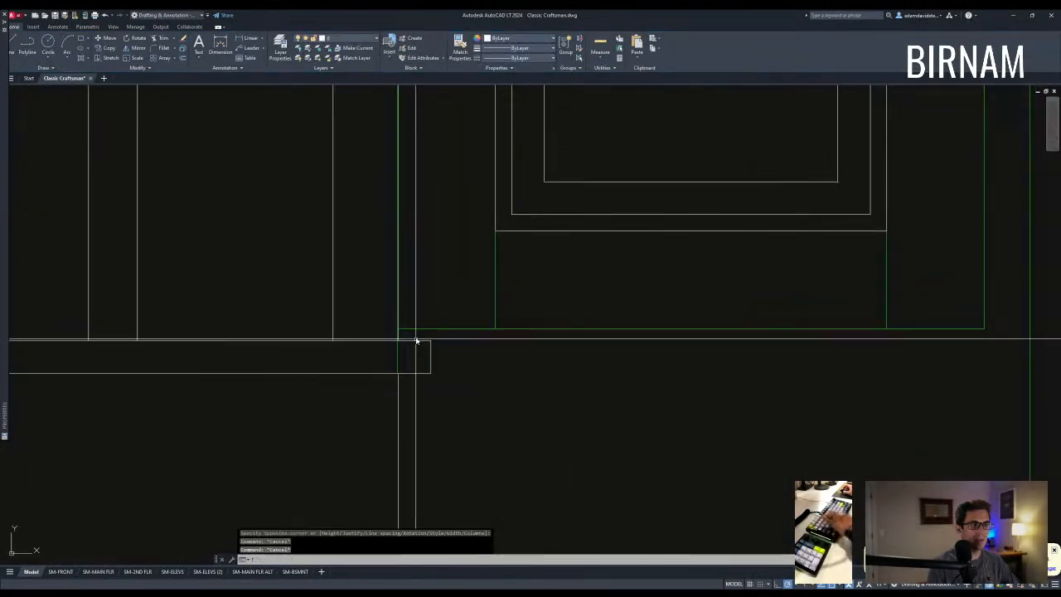
text(r)
key(Return)
drag(420, 353, 407, 329)
key(Escape)
click(379, 359)
click(481, 310)
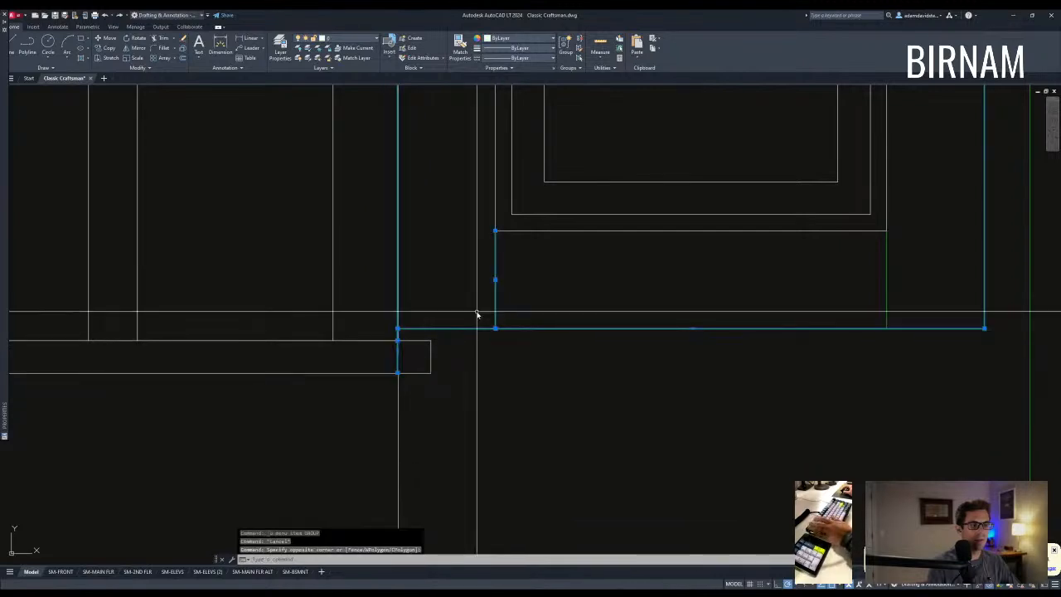
text(tr)
key(space)
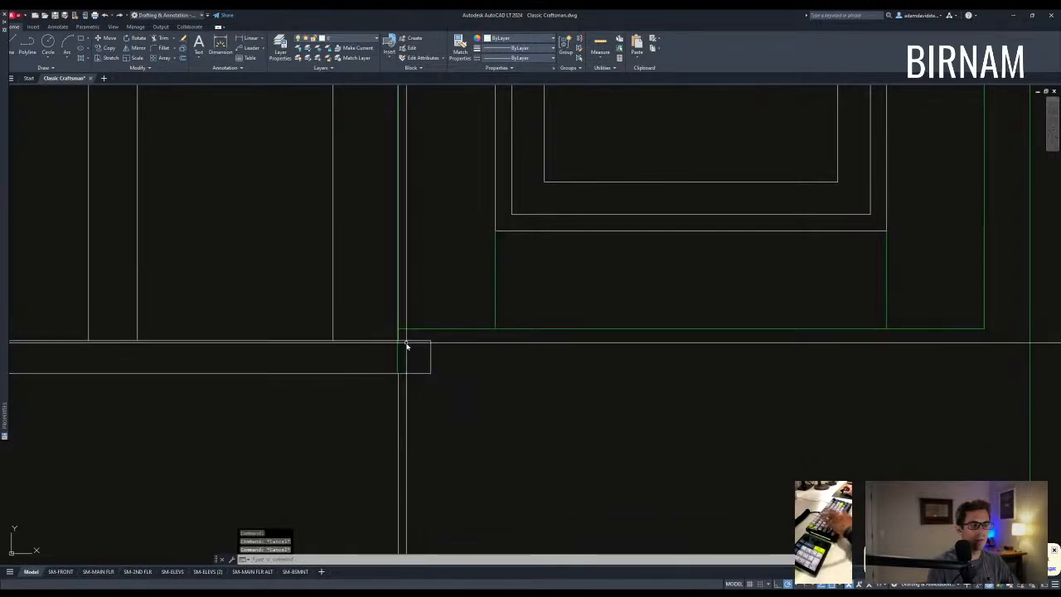
scroll(406, 340, up, 4)
click(439, 334)
click(390, 332)
scroll(390, 329, down, 5)
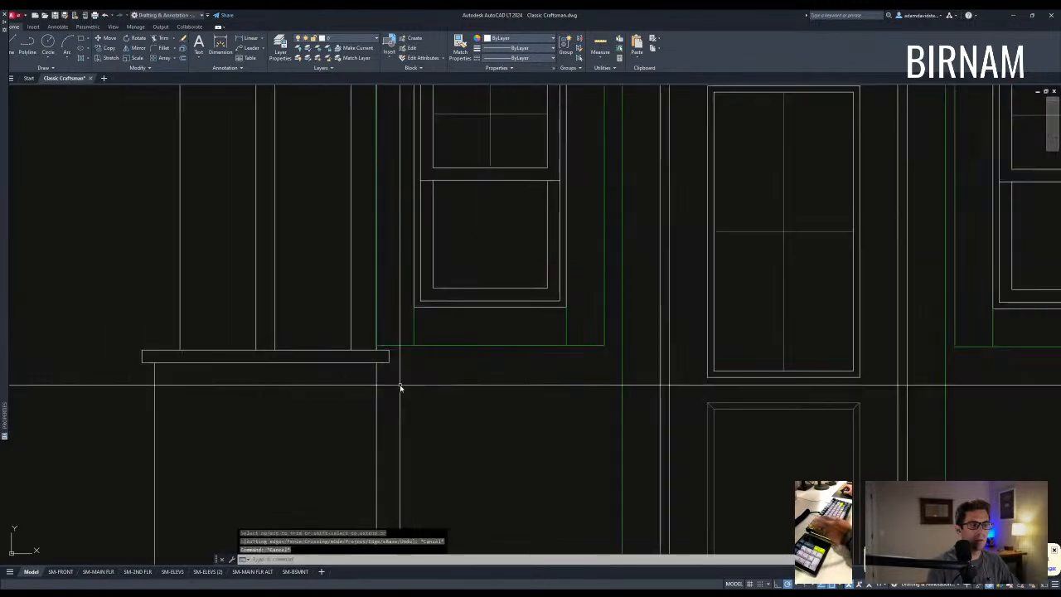
Erase the surplus vertical line along the left window's trim and the leftover slab edge inside the left column base.
key(Escape)
click(386, 152)
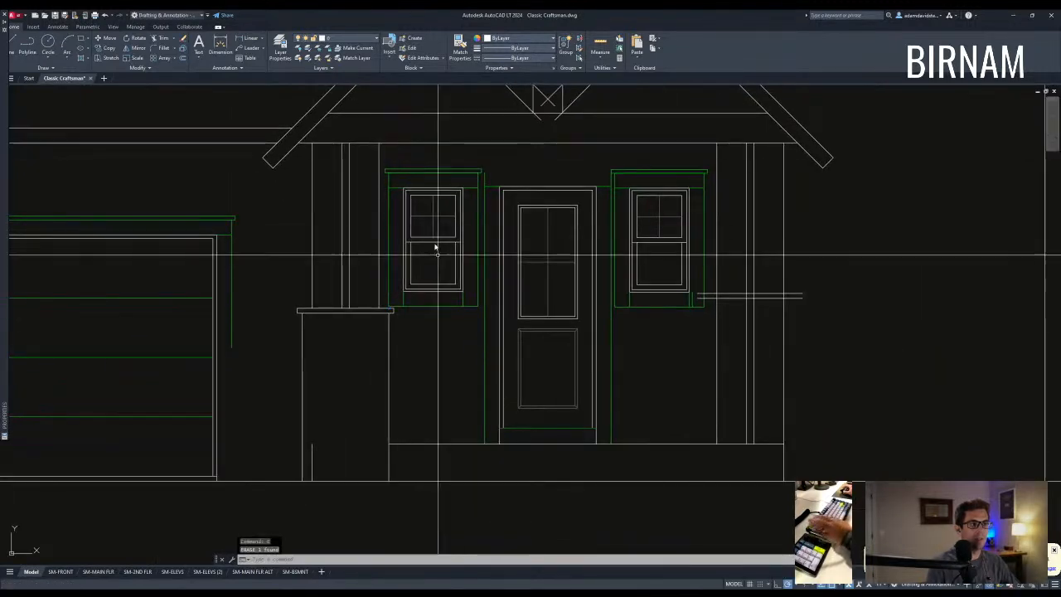
scroll(440, 257, down, 3)
key(Escape)
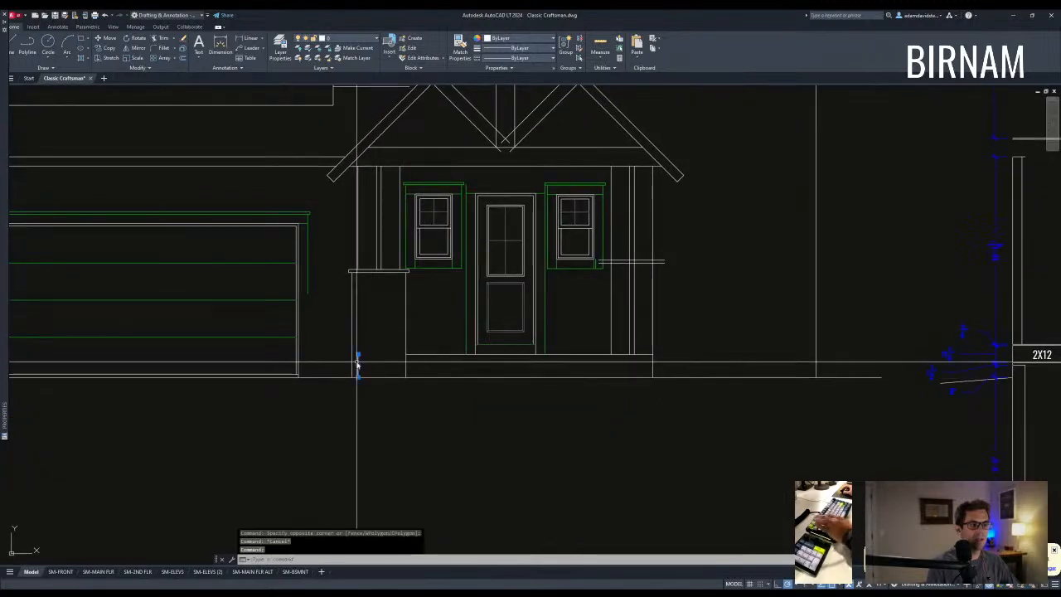
click(328, 399)
click(420, 267)
scroll(374, 327, up, 3)
key(Escape)
Erase the old right porch column's vertical lines and its cap lines.
click(667, 374)
click(614, 317)
key(e)
key(space)
middle_drag(633, 370, 560, 373)
click(550, 355)
click(492, 375)
key(e)
key(space)
key(Escape)
key(Escape)
scroll(515, 426, down, 2)
scroll(406, 394, up, 4)
click(426, 413)
click(286, 380)
key(Escape)
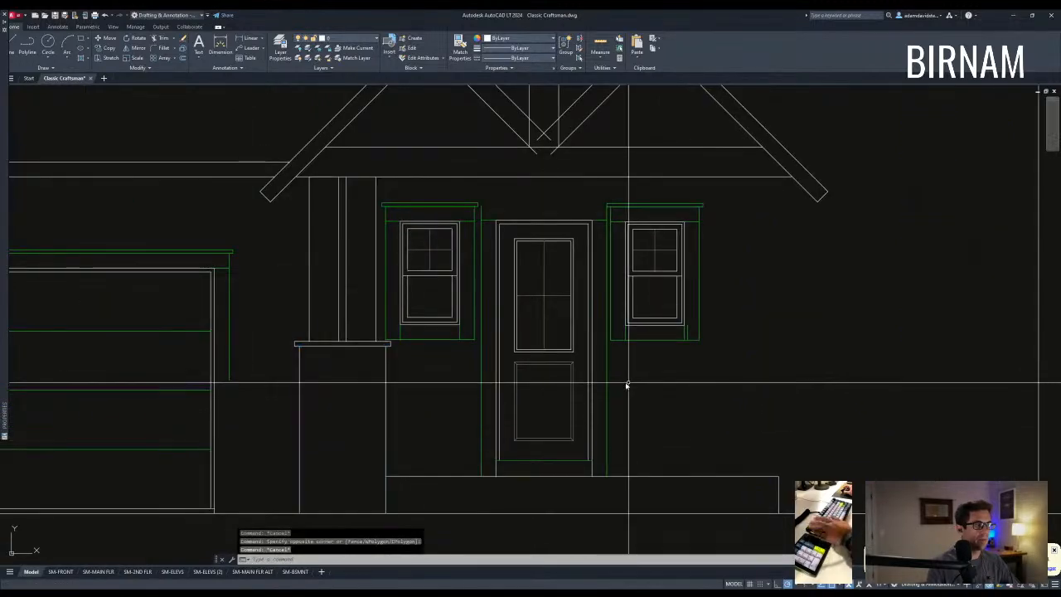
Erase the window to the right of the front door together with its trim.
click(600, 372)
click(779, 135)
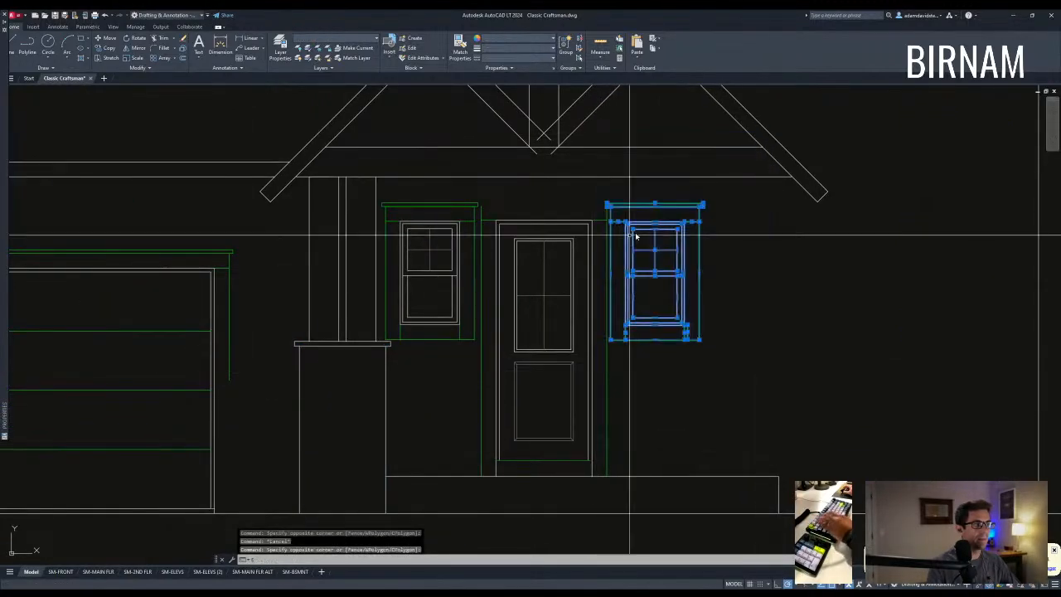
key(e)
key(space)
key(Escape)
key(Escape)
Move the left porch window and its trim so the window's upper-right corner meets the door frame's upper-left corner.
middle_drag(636, 237, 634, 241)
click(498, 191)
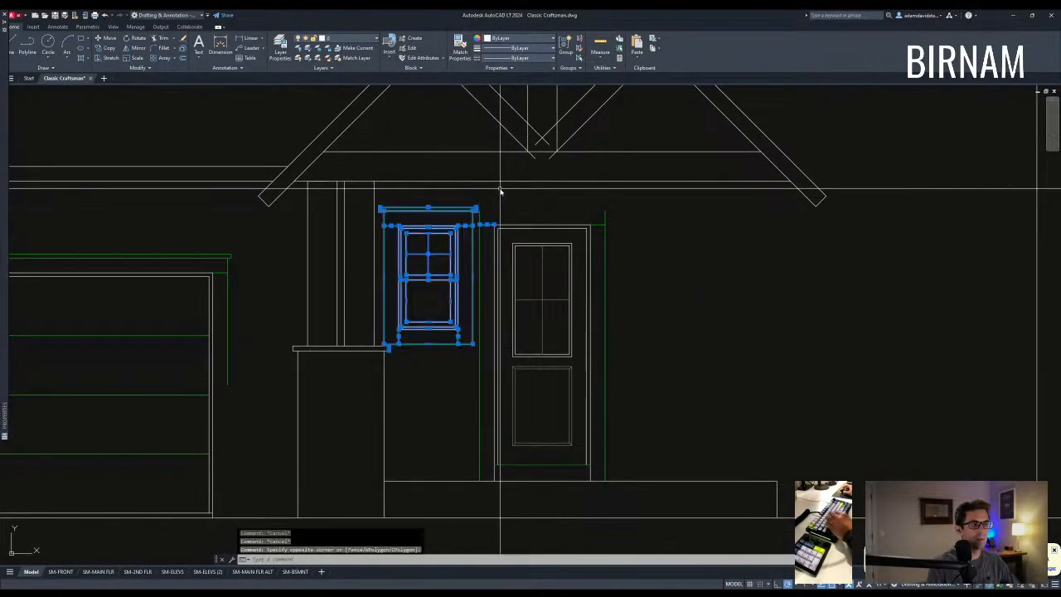
key(v)
key(space)
scroll(470, 239, up, 5)
click(442, 205)
click(536, 202)
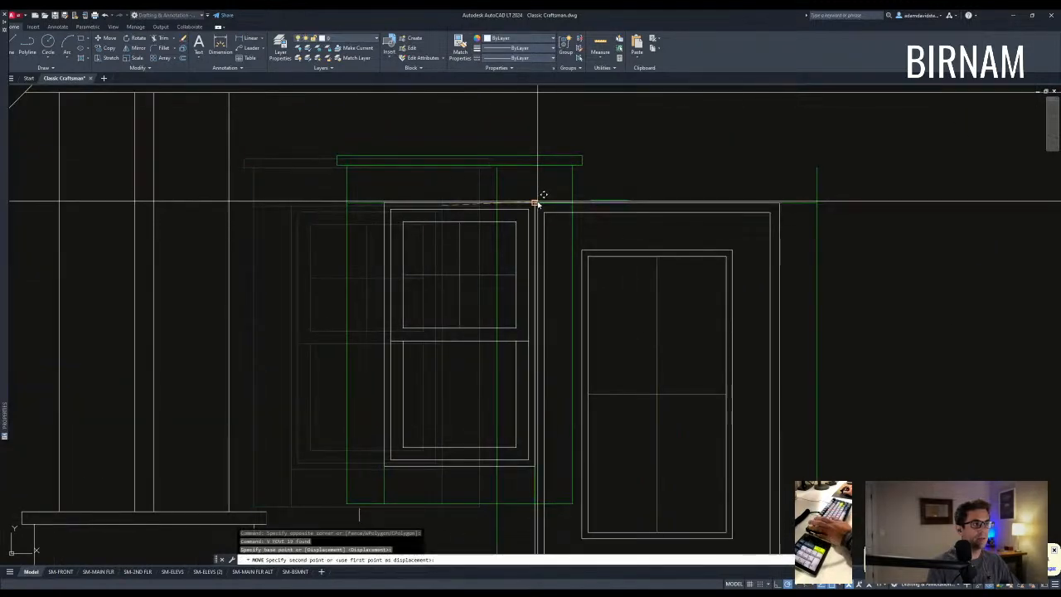
Erase the stray trim segment above the door and move the displaced end line back onto the left column's cap.
key(e)
key(space)
key(Escape)
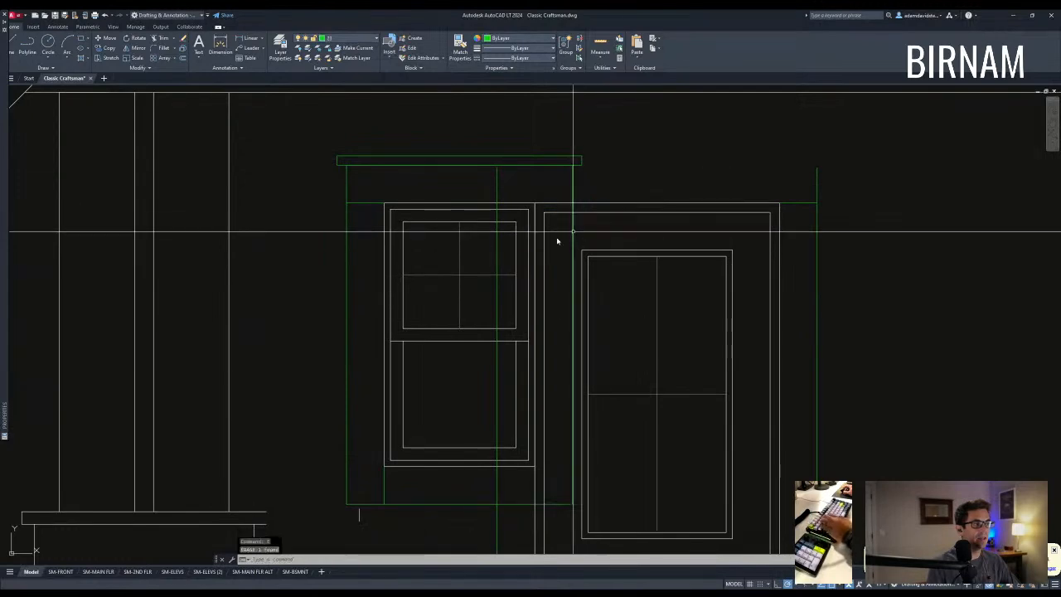
scroll(501, 277, down, 5)
scroll(440, 374, up, 5)
click(439, 377)
click(470, 336)
key(v)
key(space)
click(455, 352)
key(Escape)
scroll(386, 415, down, 3)
Move the window beside the front door, together with its trim, 4.5 units left.
click(385, 411)
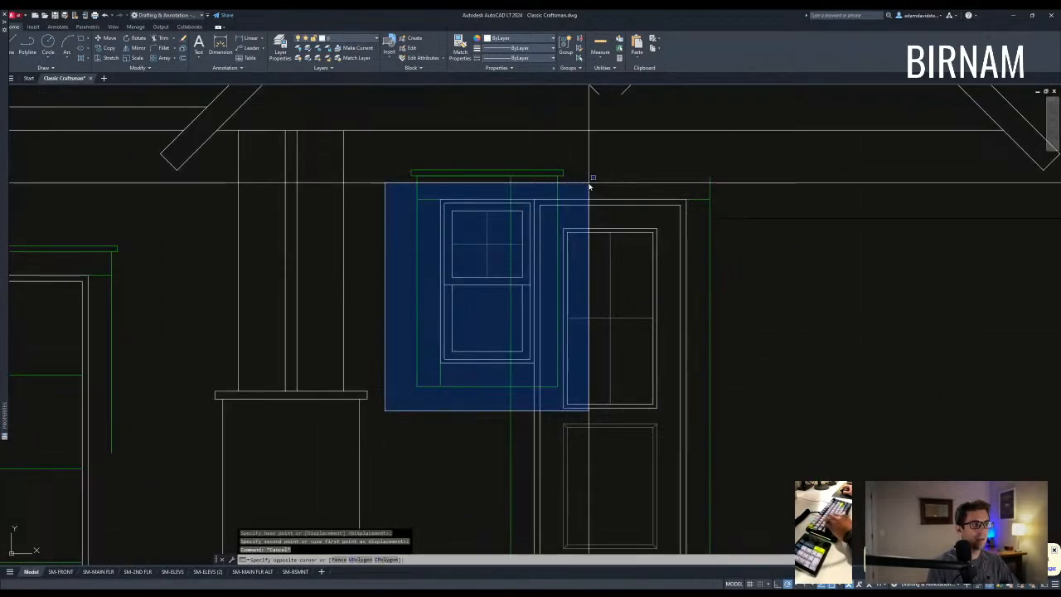
click(586, 153)
key(v)
key(space)
click(602, 160)
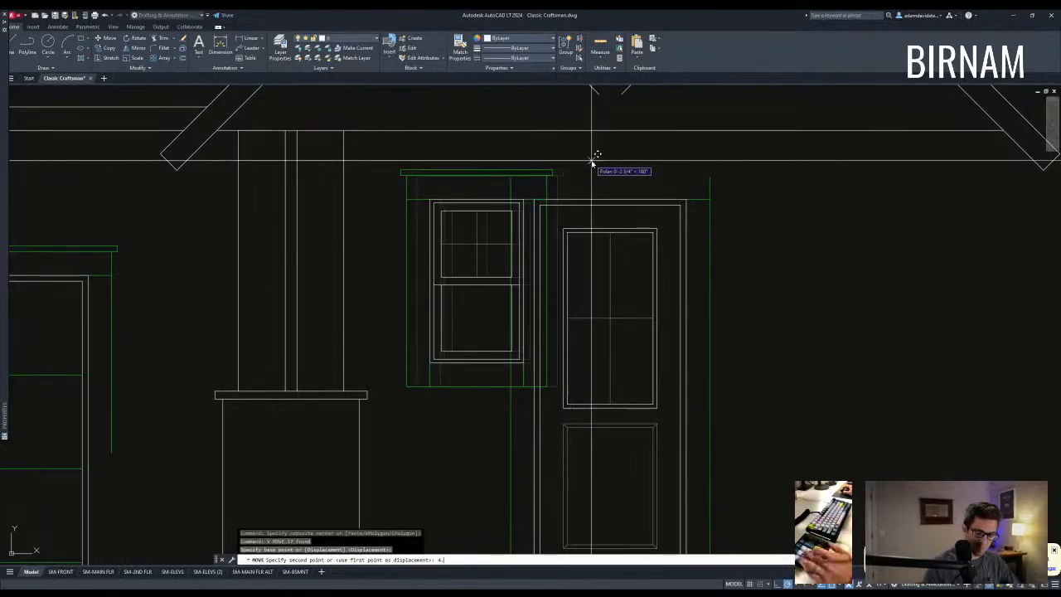
text(5)
key(Escape)
scroll(500, 324, down, 4)
scroll(456, 383, up, 1)
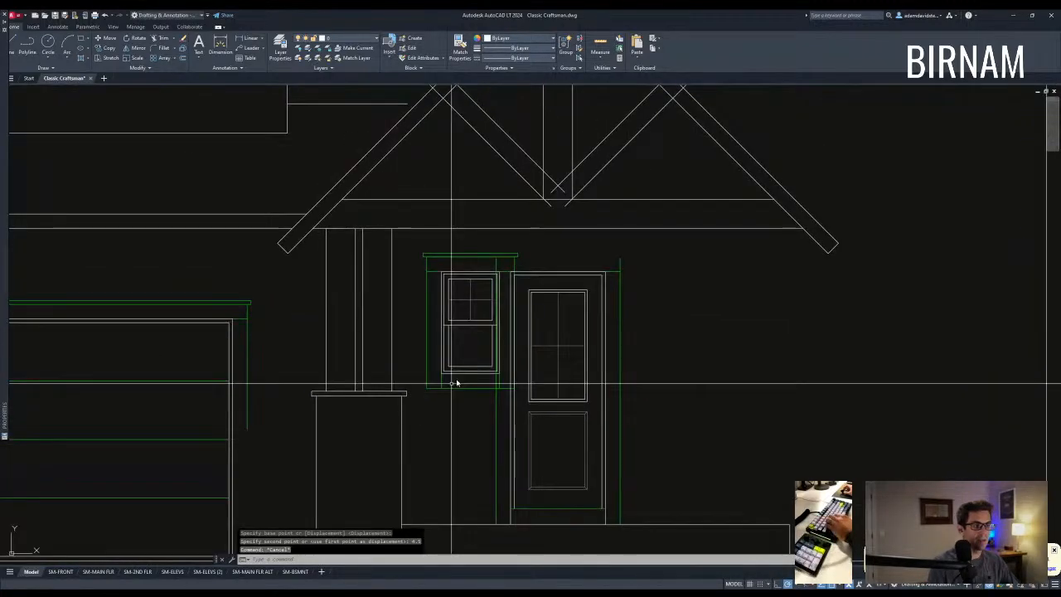
Mirror the left porch window and its trim about the front door's vertical centerline, keeping the original.
click(415, 403)
click(540, 231)
text(mi)
key(space)
click(569, 345)
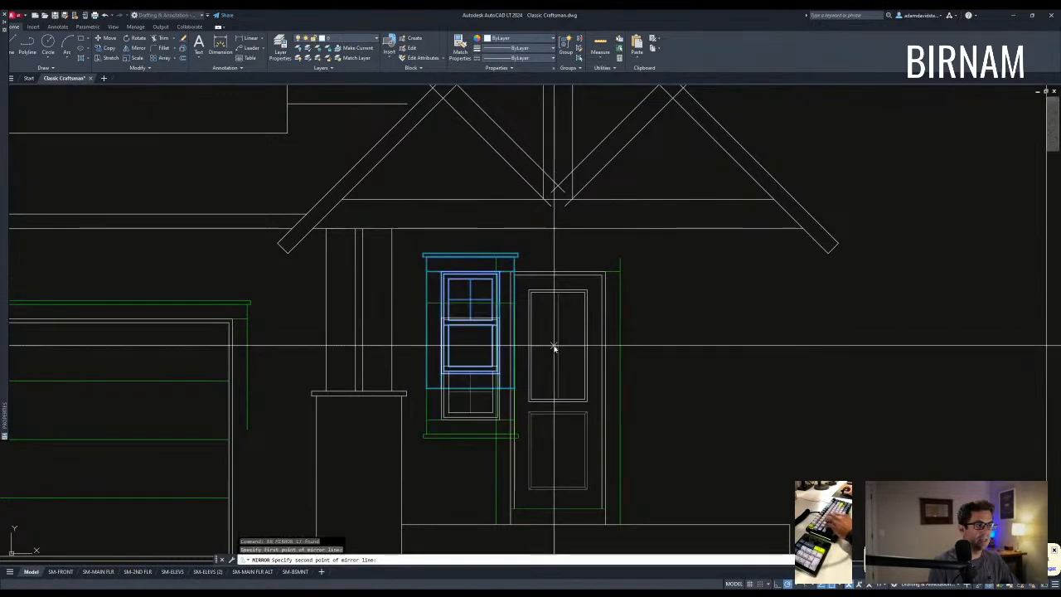
click(557, 335)
key(Return)
key(Escape)
key(Escape)
Mirror the left porch column with its cap and base about the front door's centerline, keeping the original.
scroll(401, 465, down, 3)
click(382, 488)
click(448, 345)
click(441, 330)
click(441, 332)
click(392, 302)
scroll(377, 288, down, 1)
text(rr)
key(space)
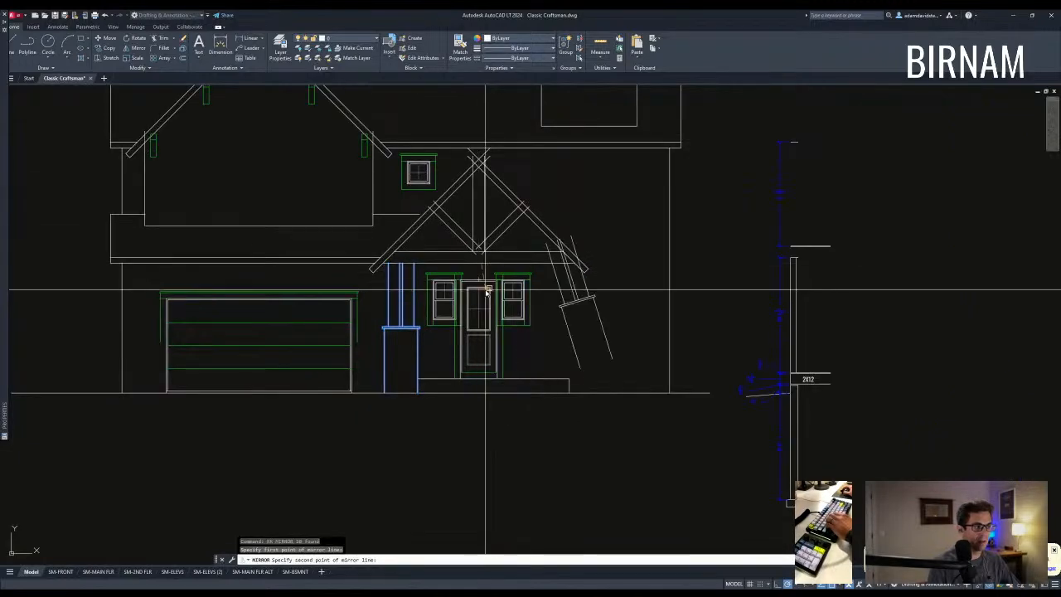
key(Escape)
key(Escape)
Trim the porch slab's top line at the right column base and erase the leftover slab end line.
scroll(549, 414, up, 2)
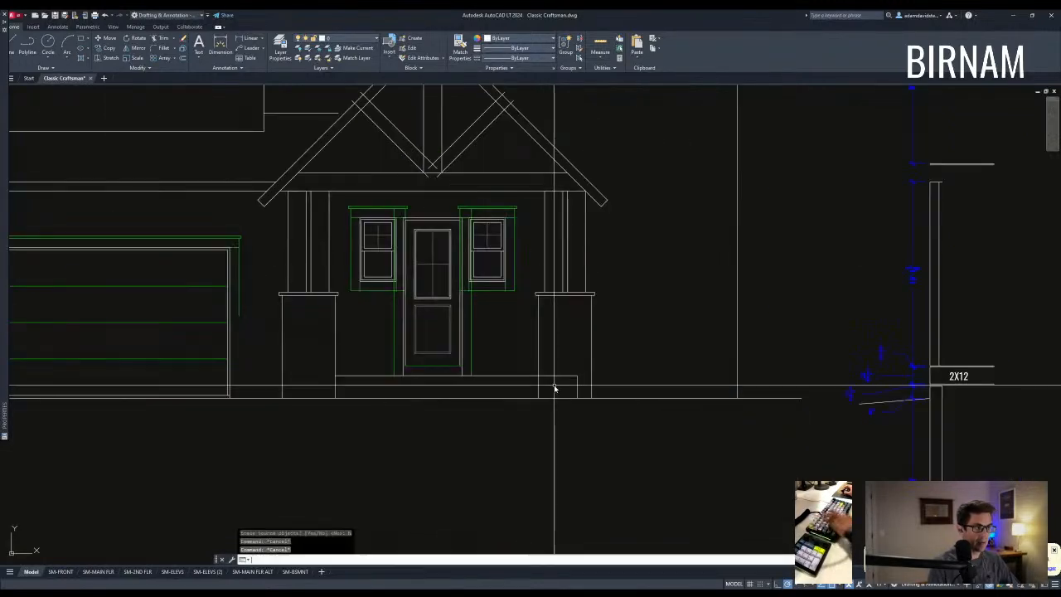
click(554, 377)
key(Escape)
click(554, 436)
click(631, 346)
key(e)
key(space)
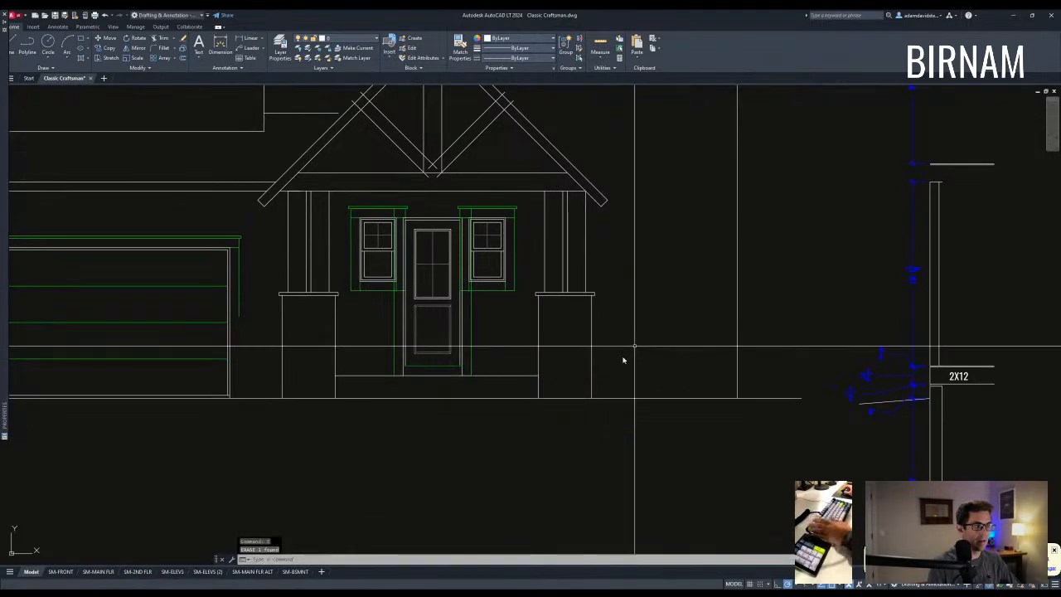
key(Escape)
scroll(566, 422, down, 4)
scroll(540, 366, up, 6)
scroll(494, 233, up, 3)
click(606, 316)
click(598, 283)
key(e)
key(space)
key(Escape)
key(Escape)
key(ctrl+z)
key(Escape)
Erase the right porch window's head cap and stretch the left window's cap across the door past the right window's trim.
click(447, 299)
click(672, 267)
key(e)
key(space)
key(s)
key(space)
click(348, 303)
click(330, 277)
key(space)
click(329, 289)
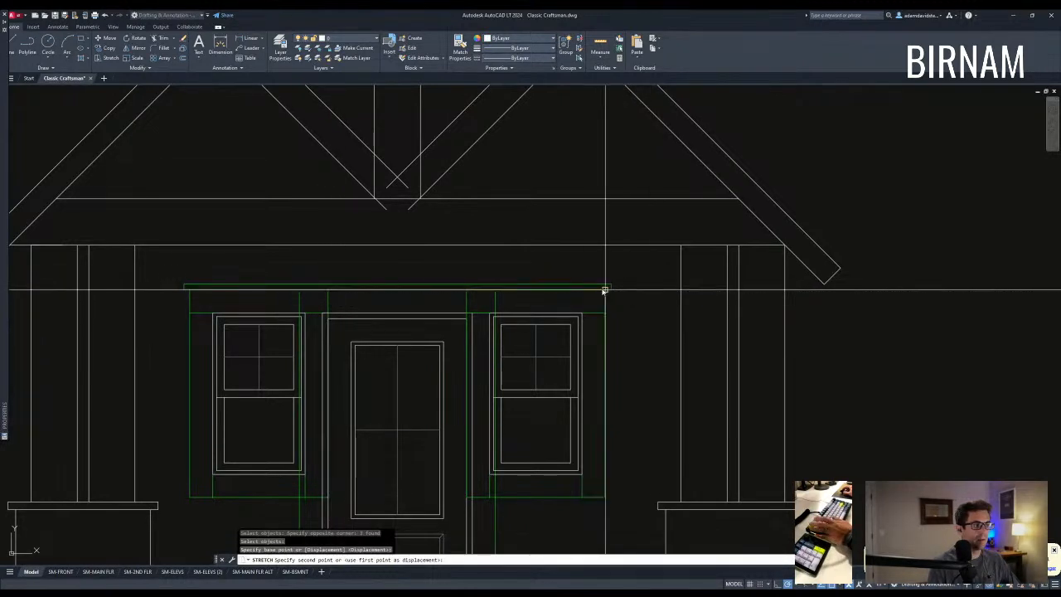
key(Escape)
Try to trim the porch window trim outlines using the door's vertical side trim lines as cutting edges.
scroll(425, 300, down, 4)
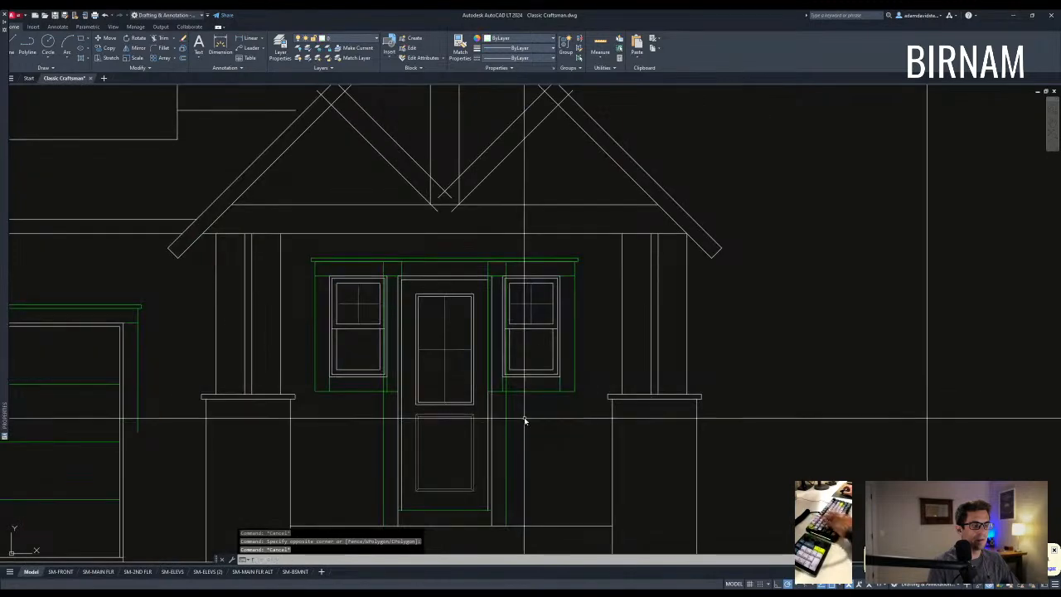
key(t)
key(r)
key(space)
click(514, 415)
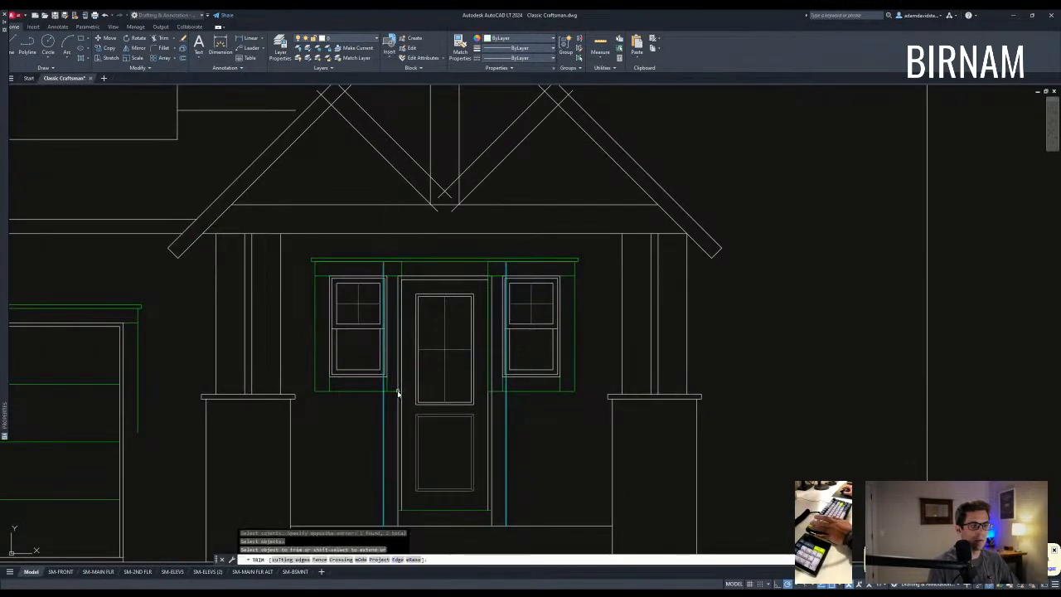
scroll(395, 393, up, 5)
scroll(386, 398, down, 3)
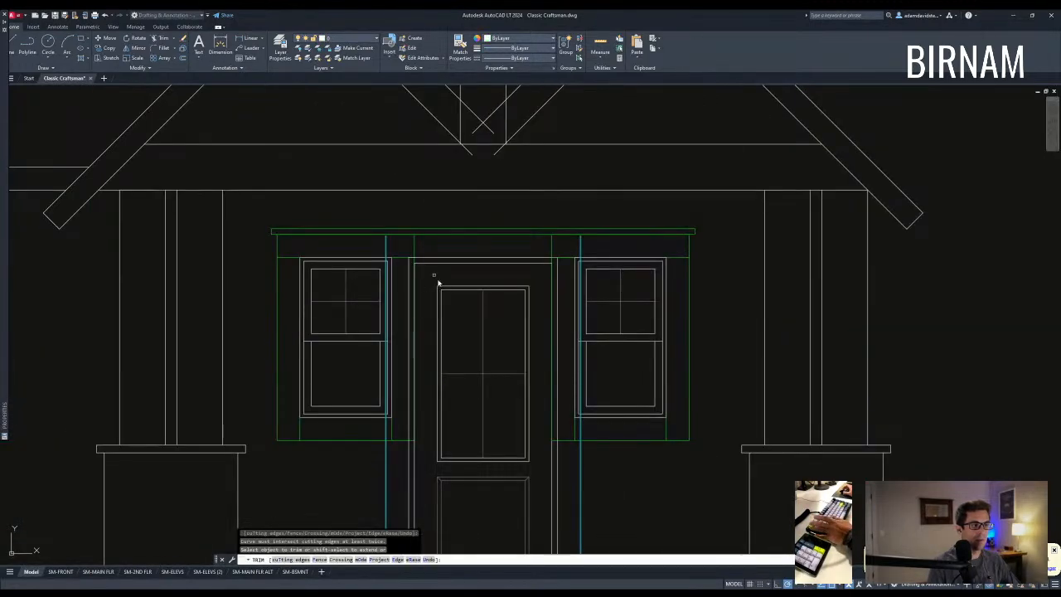
scroll(420, 246, up, 2)
click(421, 247)
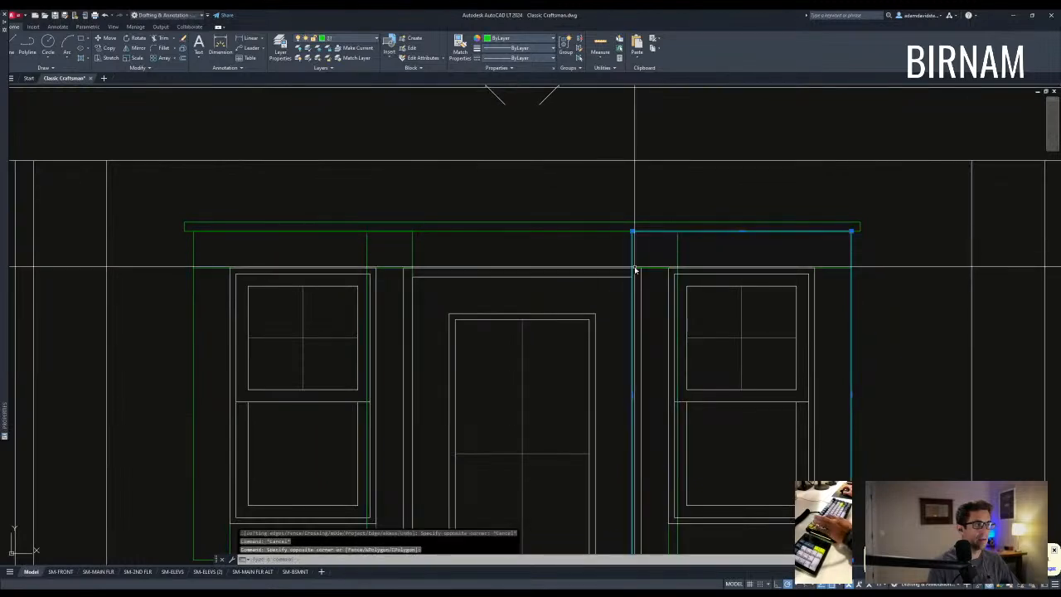
scroll(633, 268, down, 3)
key(Escape)
key(Escape)
scroll(608, 408, down, 4)
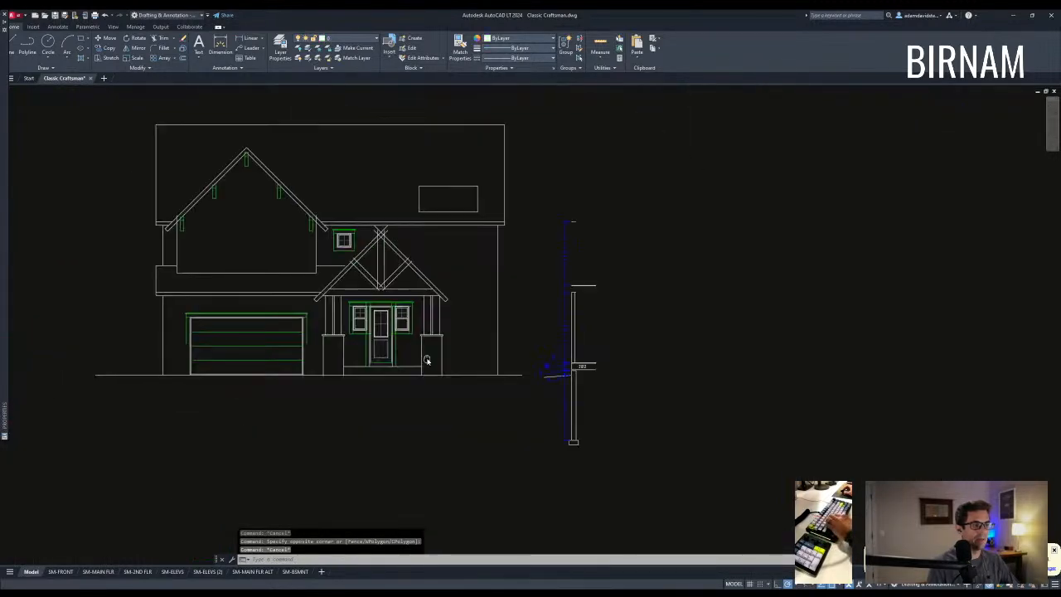
Move the dormer rectangle on the main roof slightly left, away from the roof's right edge.
scroll(366, 341, down, 4)
middle_drag(308, 286, 415, 327)
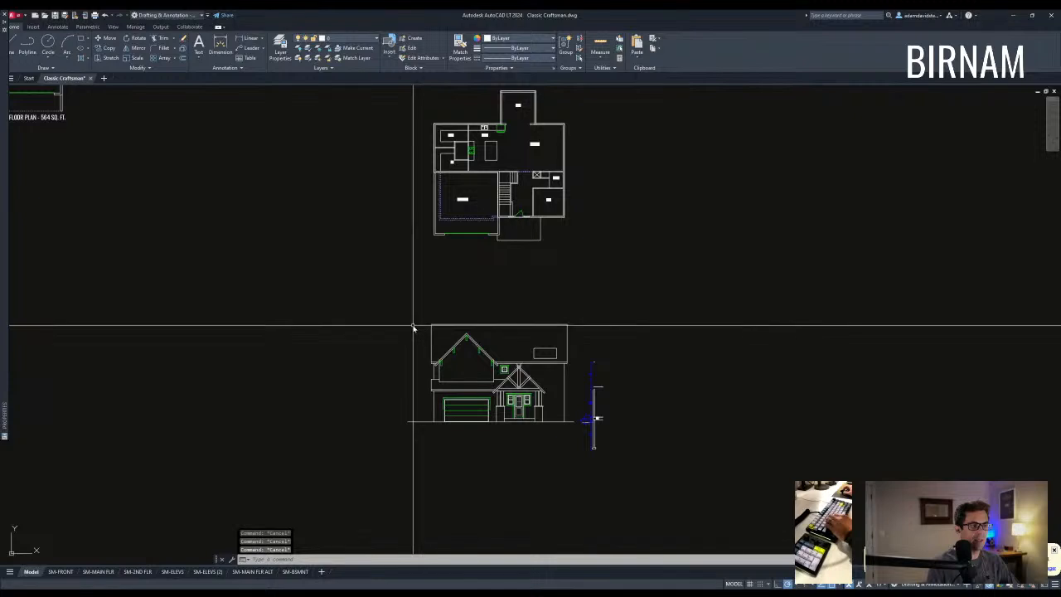
scroll(561, 350, up, 2)
scroll(595, 339, up, 2)
click(553, 354)
click(545, 316)
text(m)
key(space)
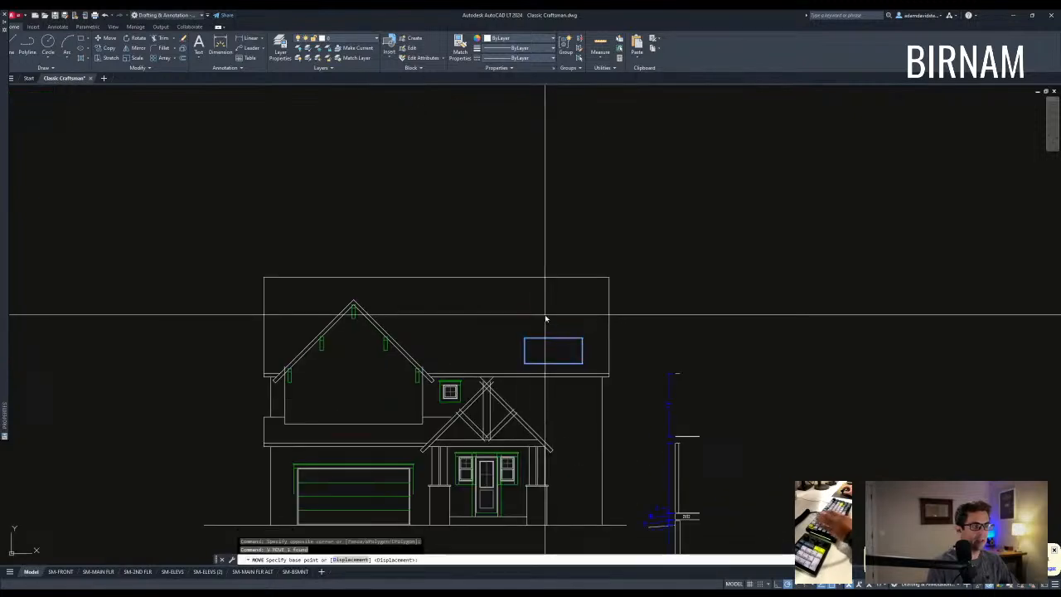
key(Escape)
scroll(499, 370, down, 2)
scroll(515, 369, up, 2)
text(l)
key(space)
click(486, 347)
key(Escape)
Copy the dormer rectangle directly above itself so the two rectangles share an edge.
click(536, 356)
click(525, 347)
text(co)
key(space)
click(515, 348)
key(Escape)
Widen the upper dormer rectangle at its left side and center it over the lower rectangle with equal overhangs.
click(496, 334)
click(476, 327)
text(m)
key(Escape)
click(495, 335)
click(483, 331)
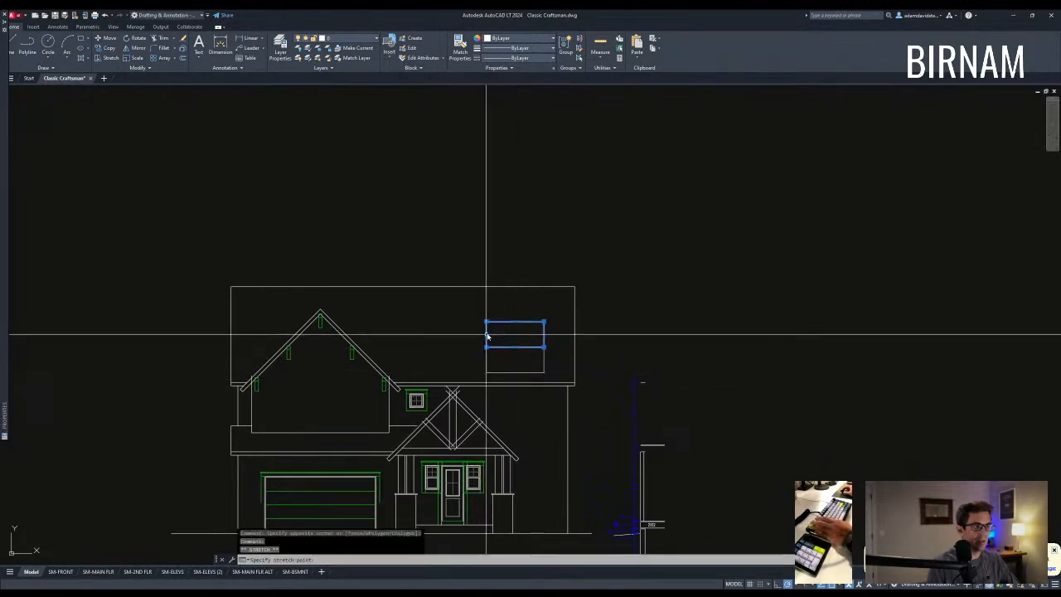
key(Escape)
text(m)
key(space)
click(486, 322)
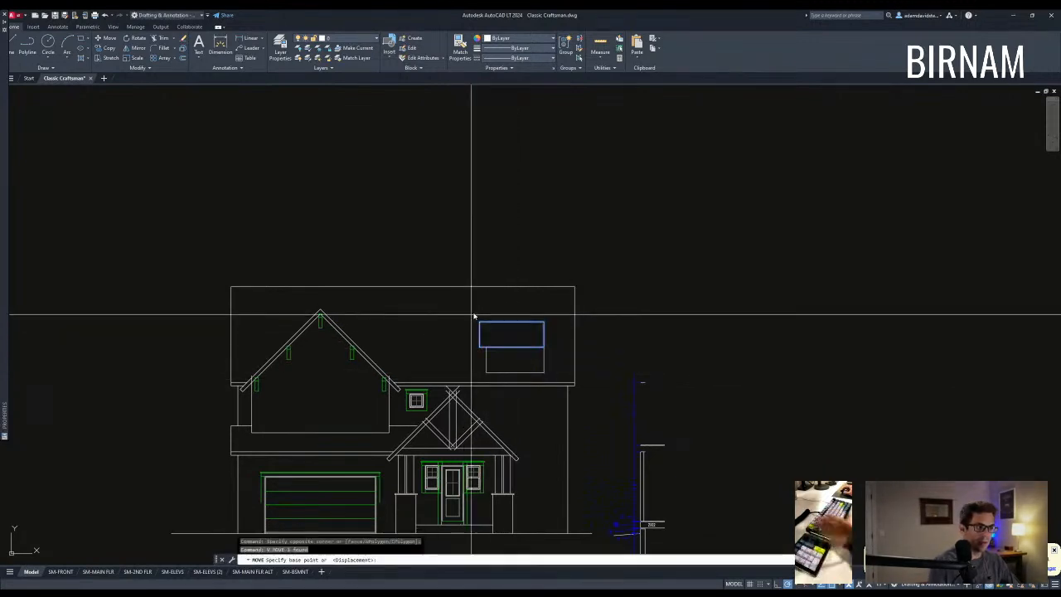
key(Escape)
Stretch the top edge of the upper dormer rectangle upward to make the dormer roof taller.
scroll(521, 342, up, 2)
text(s)
key(space)
click(581, 325)
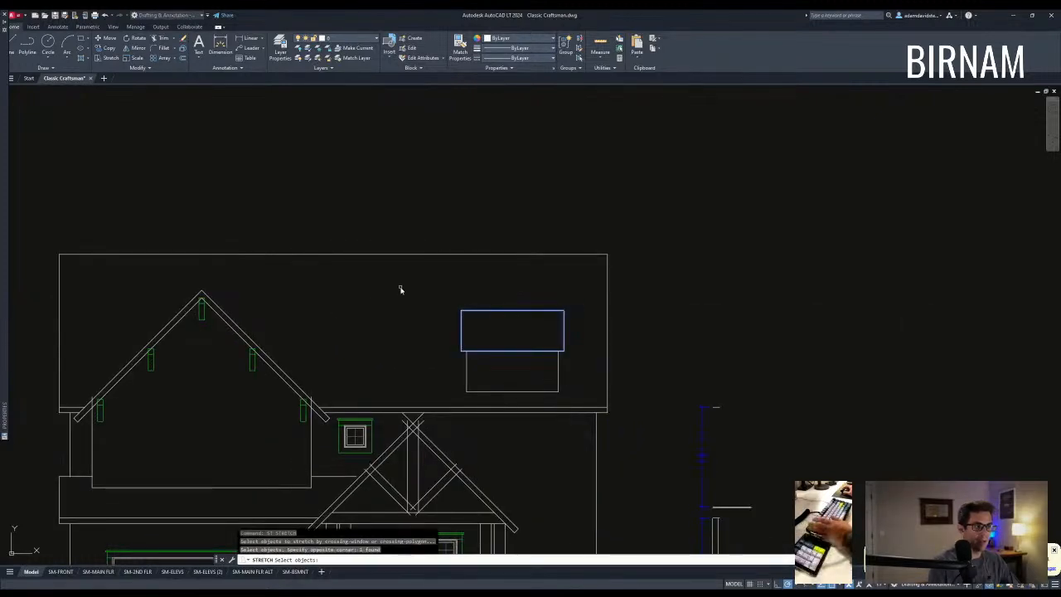
key(Escape)
Copy the small square second-floor window with its trim twice into the lower dormer rectangle, side by side.
click(348, 436)
text(co)
key(space)
click(364, 439)
scroll(510, 352, up, 2)
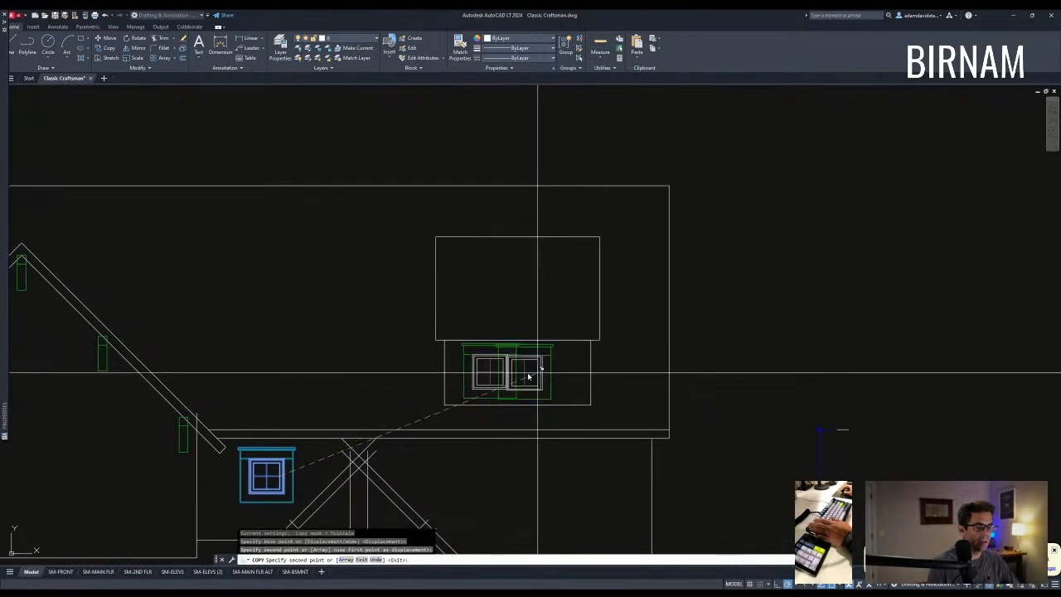
click(564, 375)
key(Escape)
key(Escape)
scroll(426, 439, down, 8)
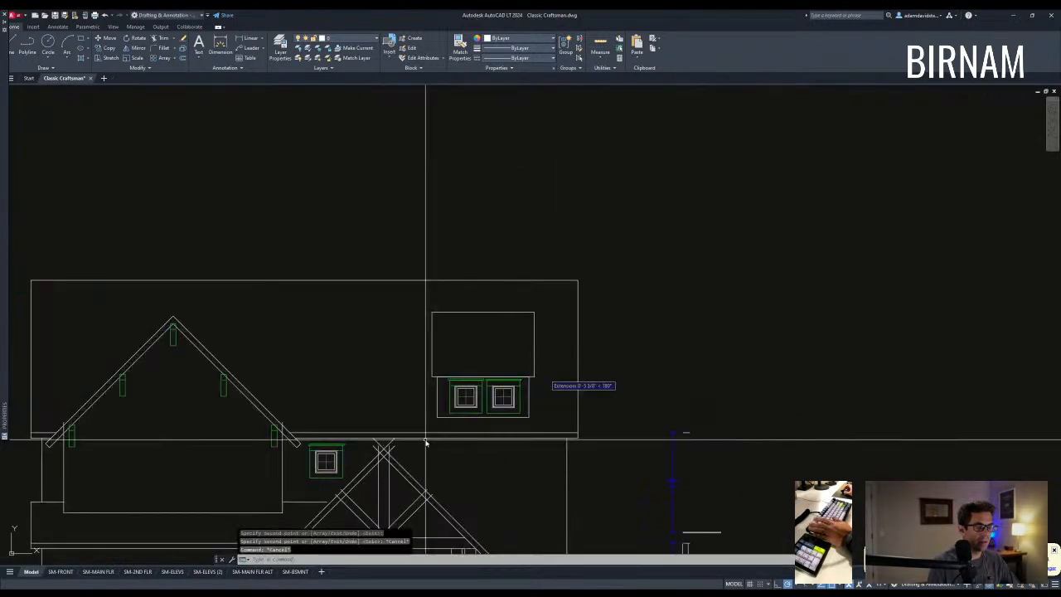
Erase the right-hand dormer window together with its trim.
scroll(481, 403, up, 4)
key(Escape)
key(Escape)
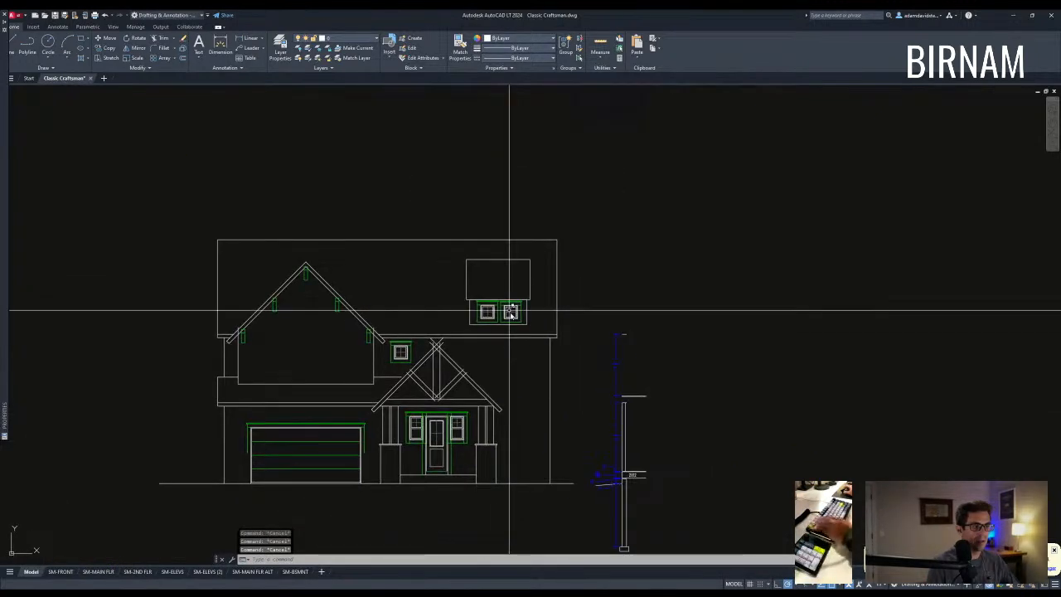
scroll(498, 404, up, 8)
click(499, 439)
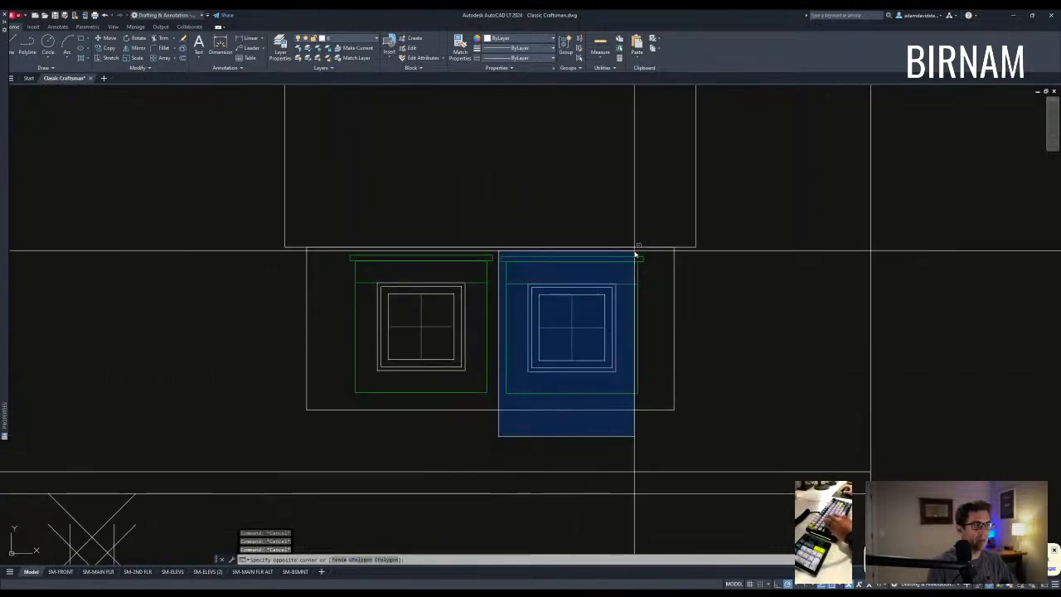
click(637, 250)
key(Delete)
scroll(459, 440, down, 2)
Copy the remaining dormer window with its trim twice to the right, joining the frames into a row of three.
click(485, 319)
text(co)
key(Return)
click(407, 368)
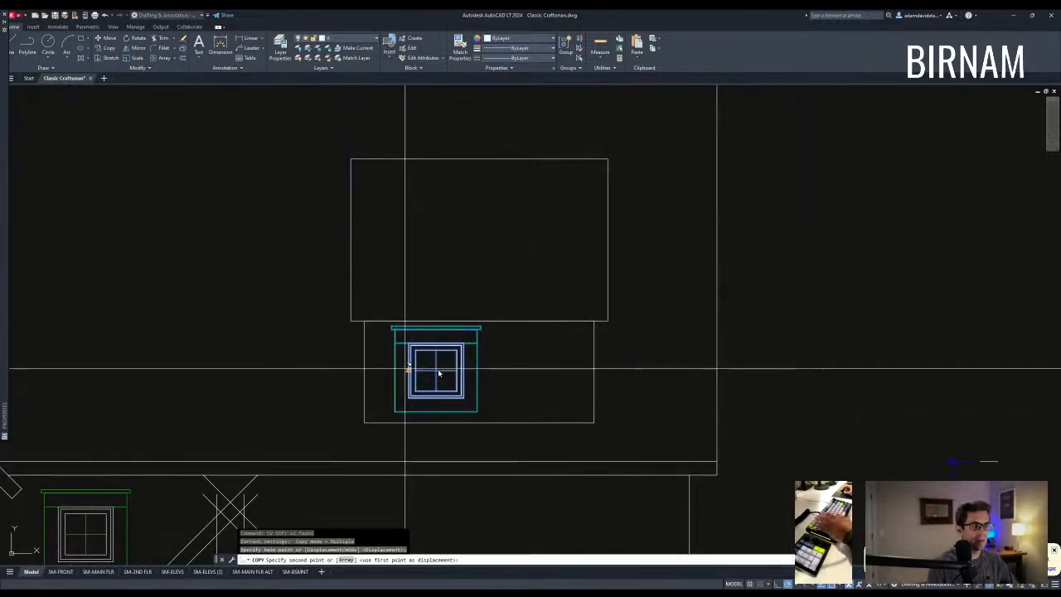
click(514, 371)
key(Escape)
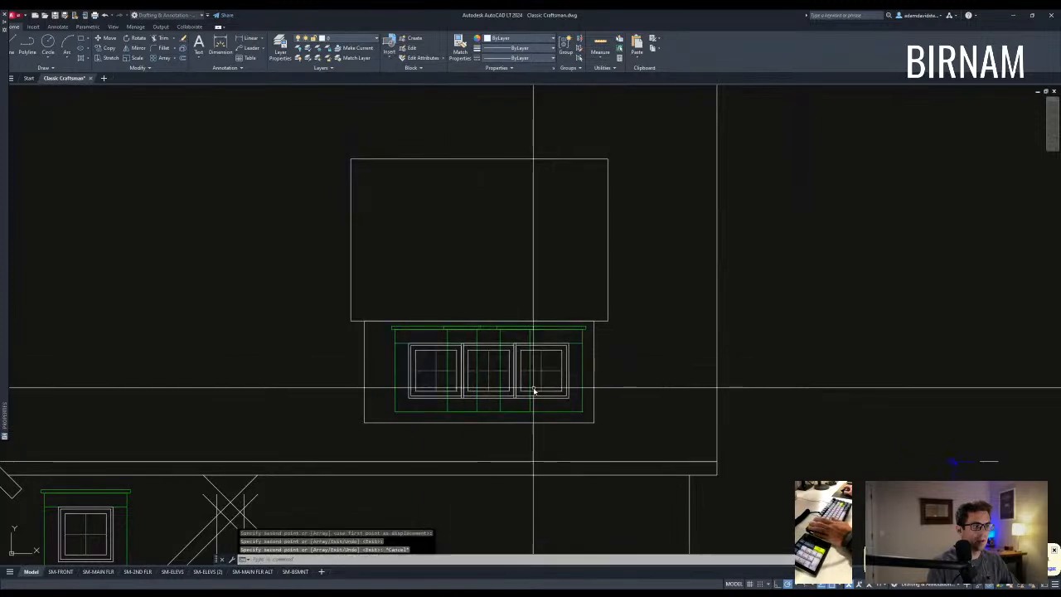
Erase the green trim outline around the middle dormer window.
scroll(534, 398, down, 4)
scroll(497, 398, up, 8)
key(Escape)
click(562, 371)
click(502, 376)
text(e)
key(Return)
key(Escape)
Erase the green trim outlines around the left and right dormer windows.
click(475, 366)
click(382, 365)
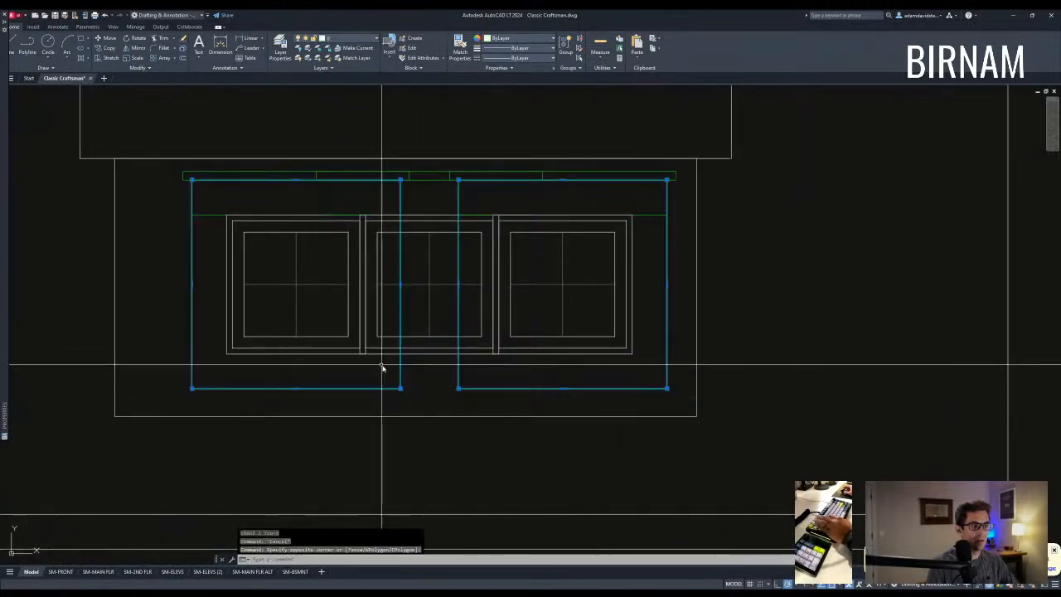
text(e)
key(Return)
key(Escape)
key(Escape)
Erase the remaining green head trim pieces above the three dormer windows.
scroll(474, 397, down, 6)
scroll(452, 344, up, 4)
click(305, 360)
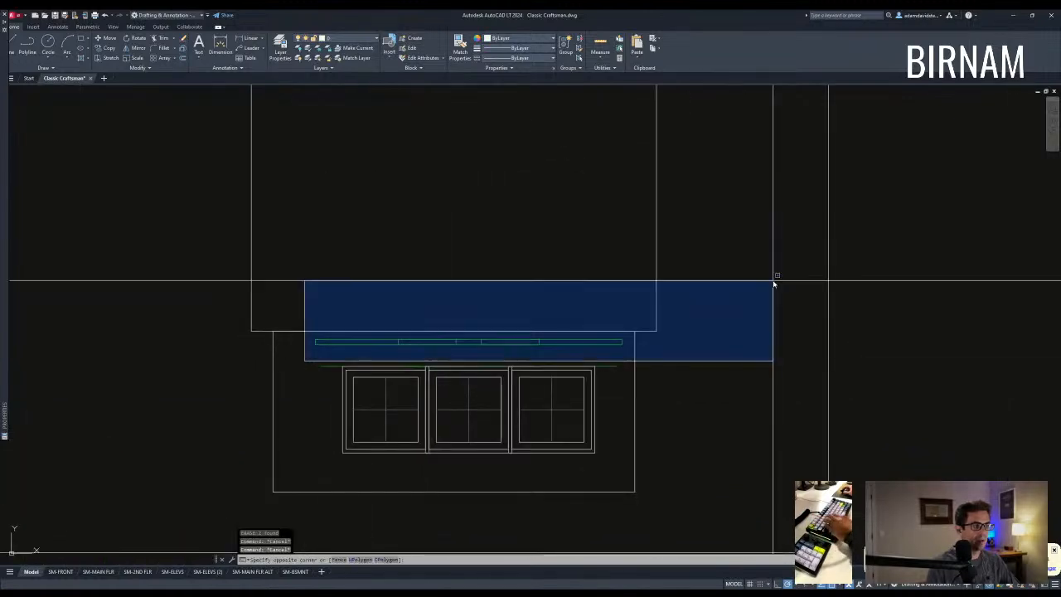
click(774, 284)
text(e)
key(Return)
key(Escape)
Look through the townhouse elevation and the other house elevations for a suitable double-hung window with trim.
scroll(545, 374, down, 6)
scroll(426, 353, down, 6)
middle_drag(219, 283, 386, 360)
middle_drag(203, 186, 550, 387)
middle_drag(308, 276, 520, 553)
scroll(361, 331, up, 10)
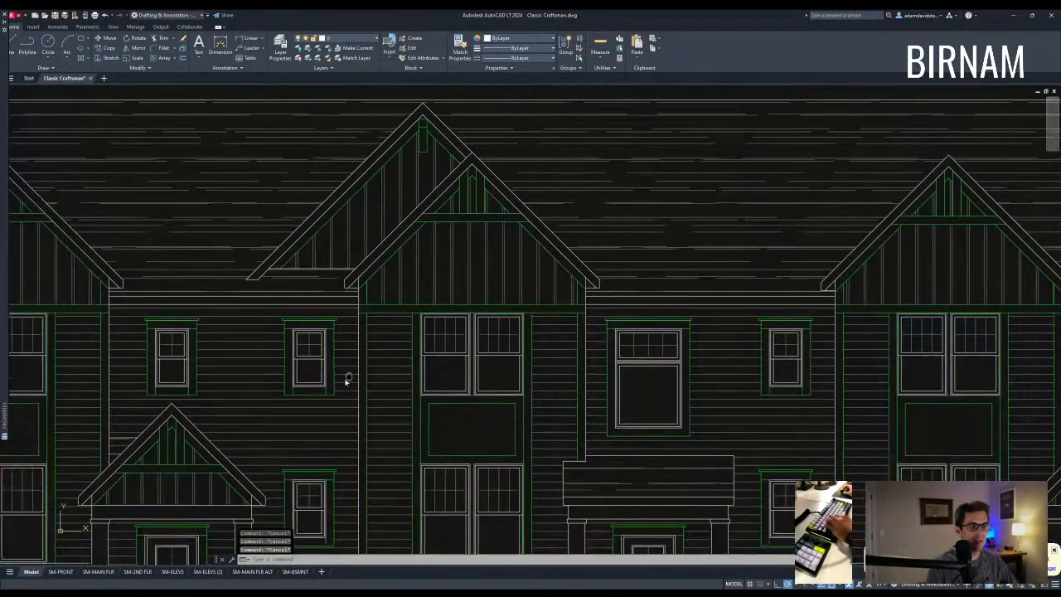
scroll(347, 380, down, 6)
middle_drag(453, 230, 417, 348)
scroll(350, 255, up, 8)
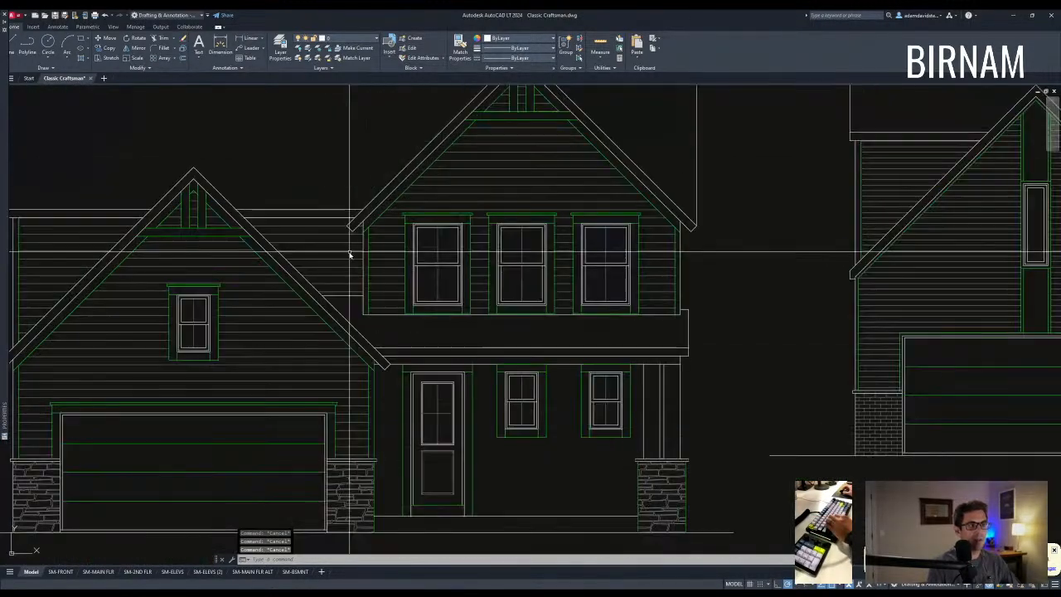
scroll(349, 255, down, 5)
middle_drag(349, 255, 384, 424)
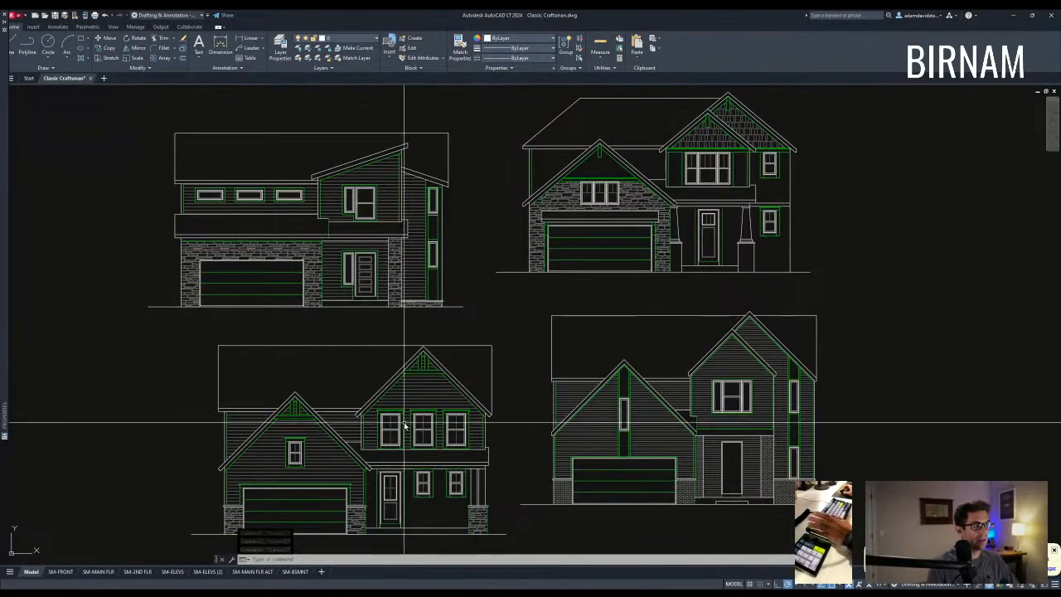
Copy a trimmed double-hung window from the reference elevation with three upper windows into the Craftsman's front gable wall.
scroll(405, 425, up, 5)
click(498, 257)
text(cp)
key(Return)
key(Escape)
key(Escape)
click(350, 466)
click(486, 263)
text(cp)
key(Return)
click(410, 358)
scroll(410, 356, down, 7)
middle_drag(641, 498, 248, 180)
scroll(247, 180, down, 3)
scroll(454, 347, up, 6)
scroll(444, 429, up, 8)
middle_drag(443, 428, 459, 306)
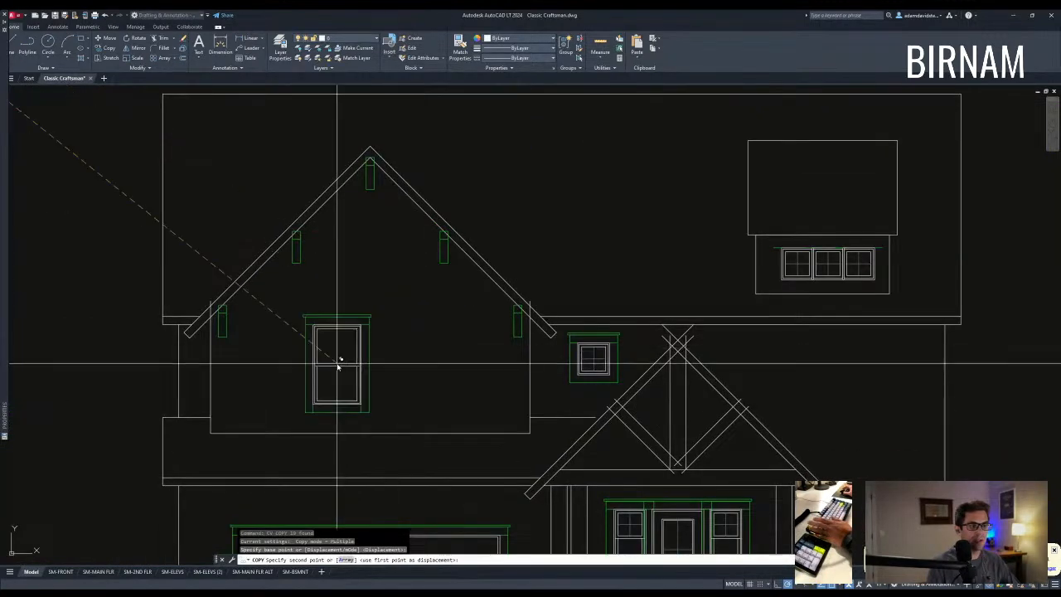
click(338, 363)
key(Escape)
key(Escape)
Delete the muntin from the gable window's lower sash and draw a horizontal muntin across the upper sash, matching the existing muntin's properties.
scroll(343, 383, up, 2)
click(343, 382)
click(326, 373)
key(Delete)
text(l)
key(Return)
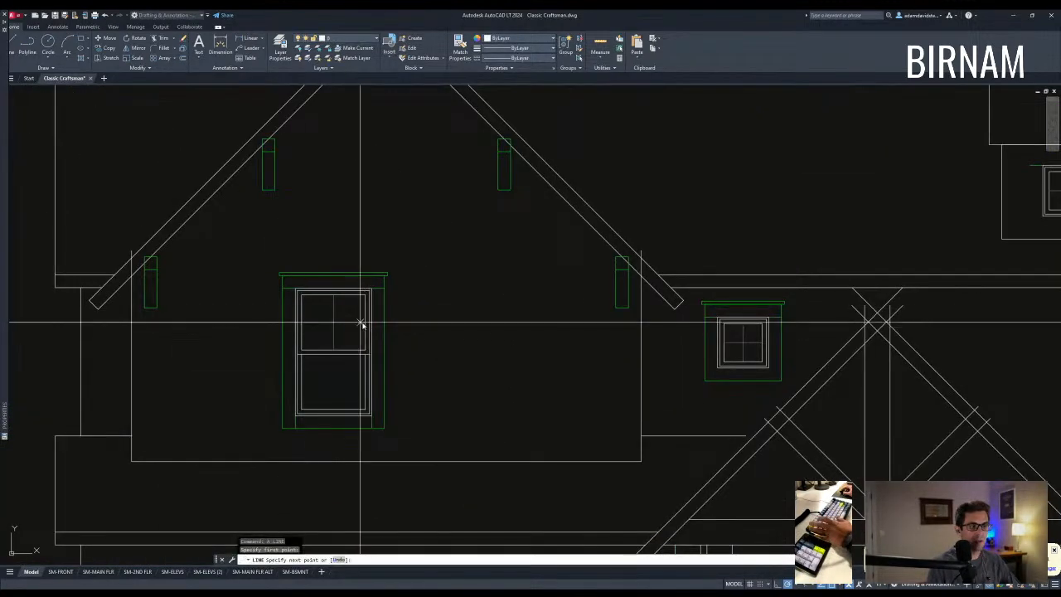
key(Escape)
text(l)
key(Return)
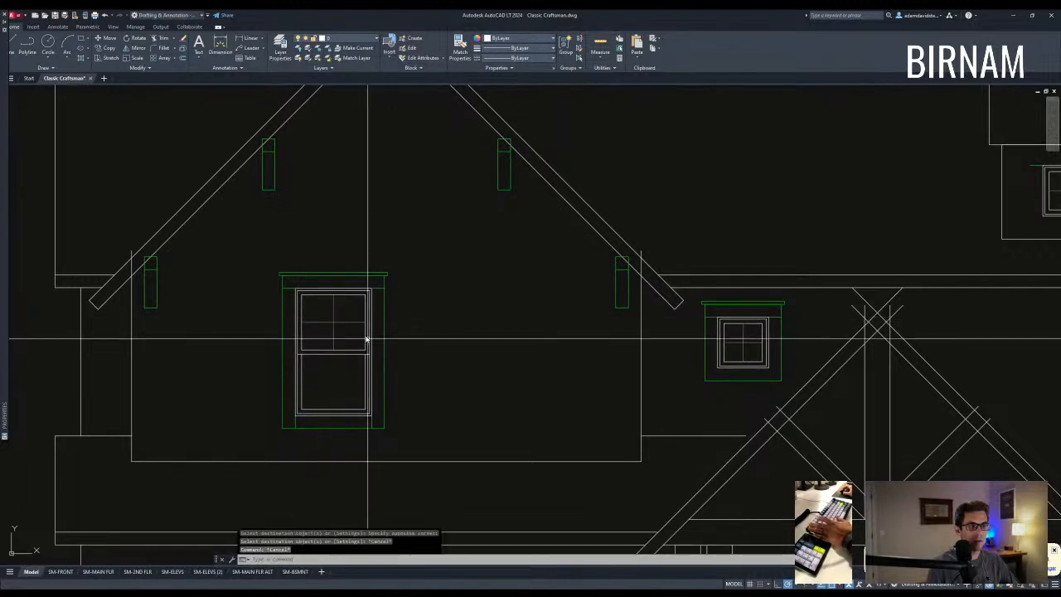
Draw a vertical guide line down from the gable peak and a horizontal guide line across the gable at eave level.
scroll(382, 221, down, 4)
key(Escape)
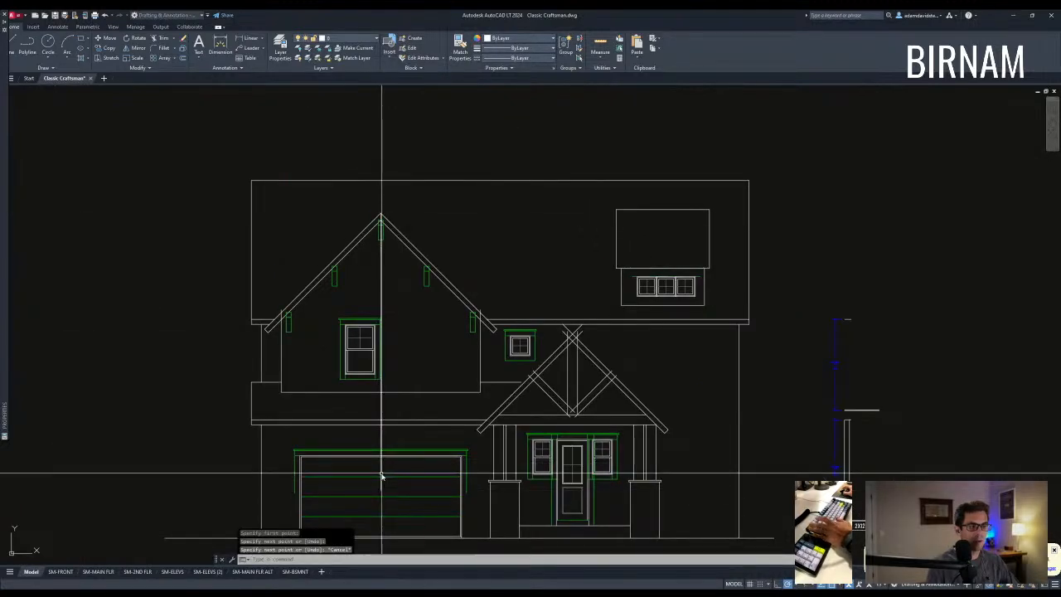
key(Return)
click(480, 319)
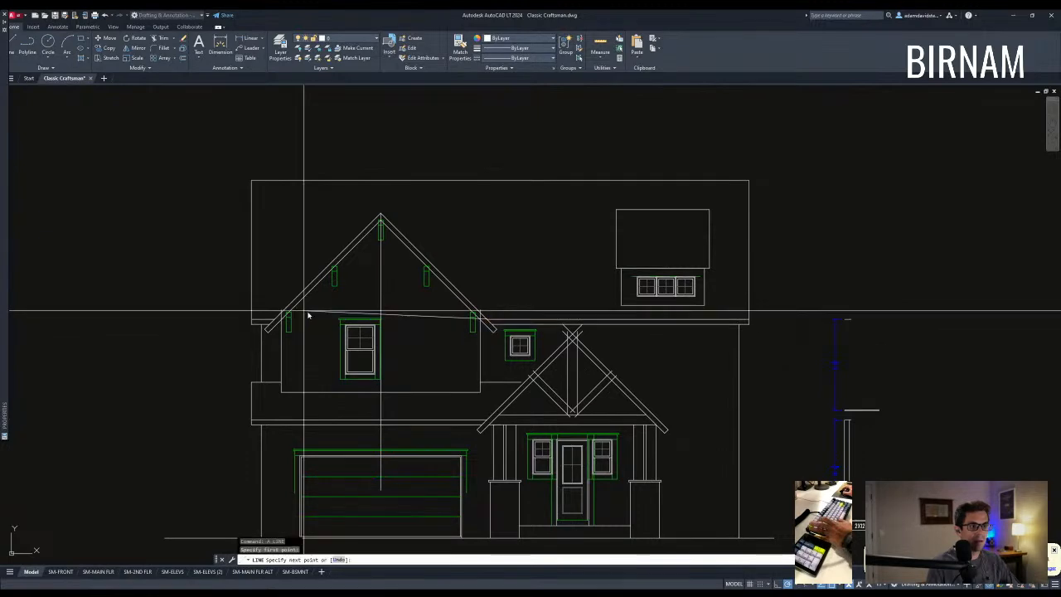
click(306, 318)
key(Escape)
Offset the horizontal guide line downward by 12 inches.
text(o)
key(Return)
text(1)
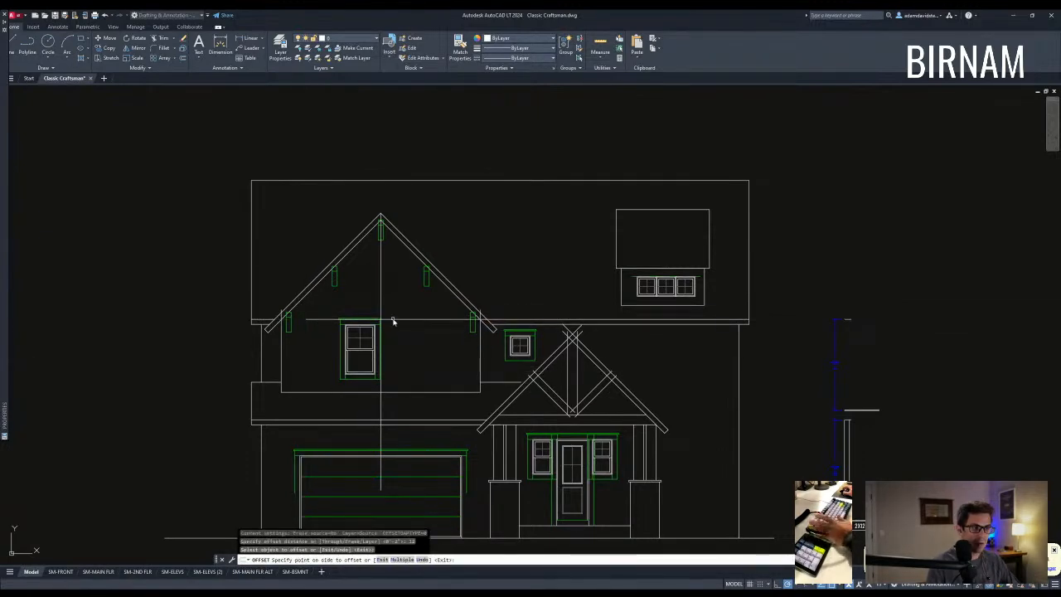
key(Escape)
Move the gable window with its trim so its frame's upper corner sits where the lower guide meets the vertical guide.
scroll(339, 391, up, 2)
click(336, 389)
click(407, 291)
text(m)
key(Return)
scroll(394, 286, up, 3)
scroll(395, 287, up, 2)
click(405, 292)
key(Escape)
key(Escape)
scroll(419, 309, down, 4)
Move the gable window with its trim sideways to centre it on the vertical guide line.
click(465, 366)
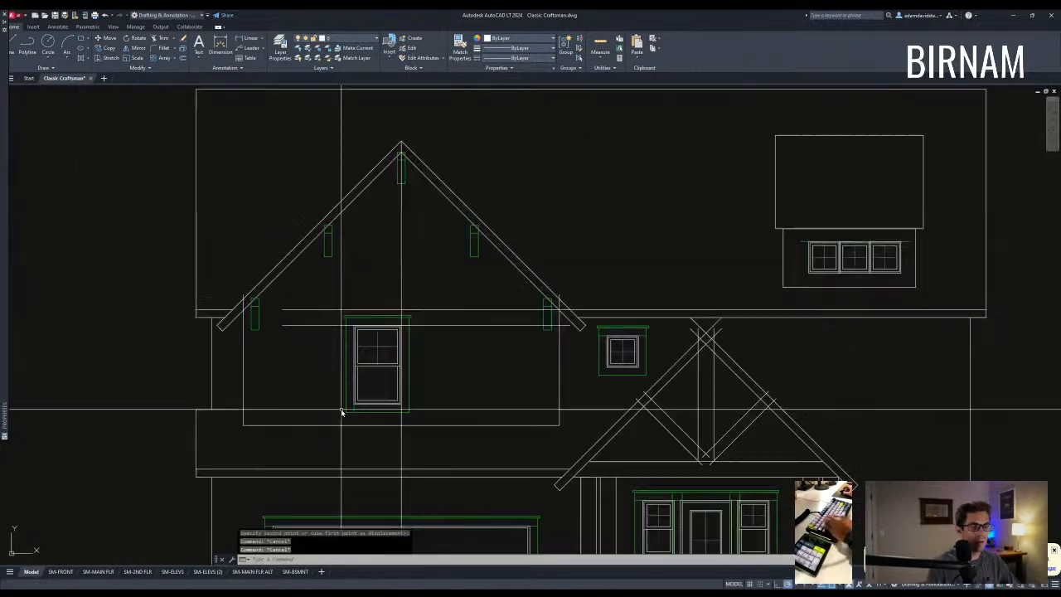
click(324, 441)
click(451, 285)
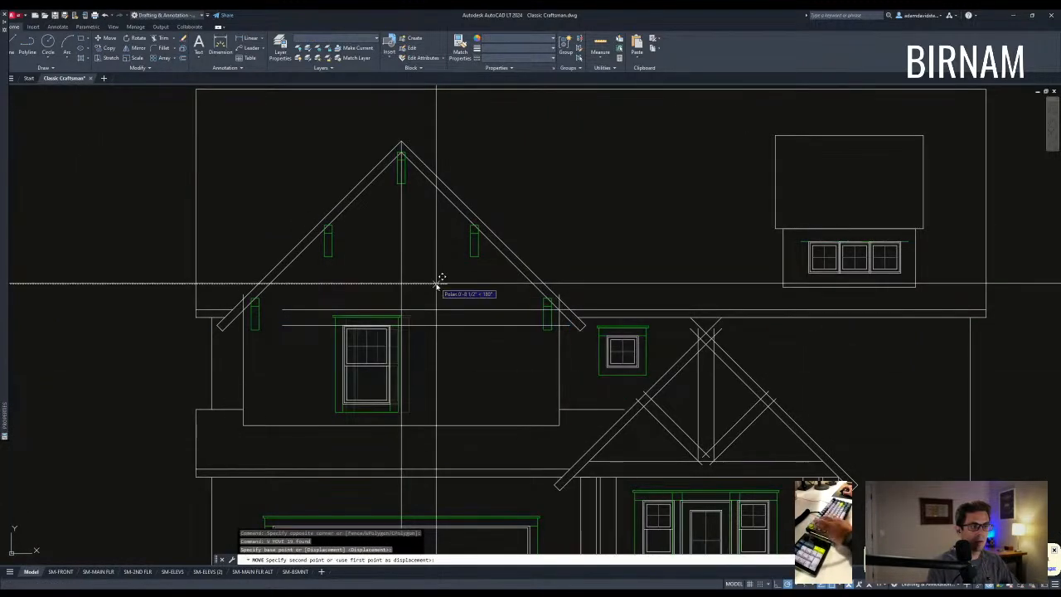
key(Escape)
click(339, 437)
click(467, 284)
key(m)
key(Return)
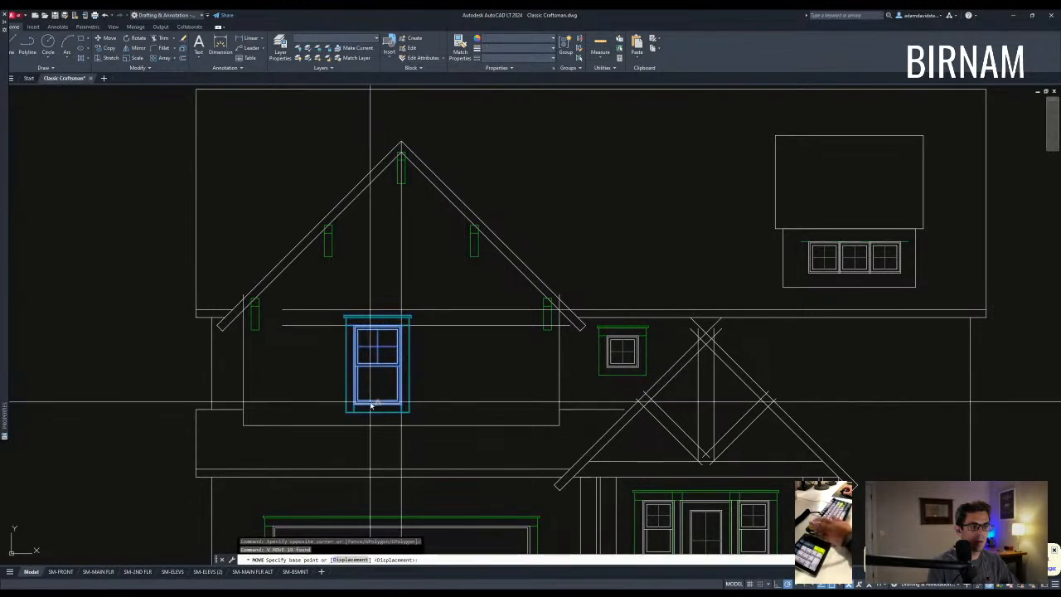
key(Escape)
Copy the centred gable window 60 inches to the right and to the left, and erase the guide lines.
text(co)
key(Return)
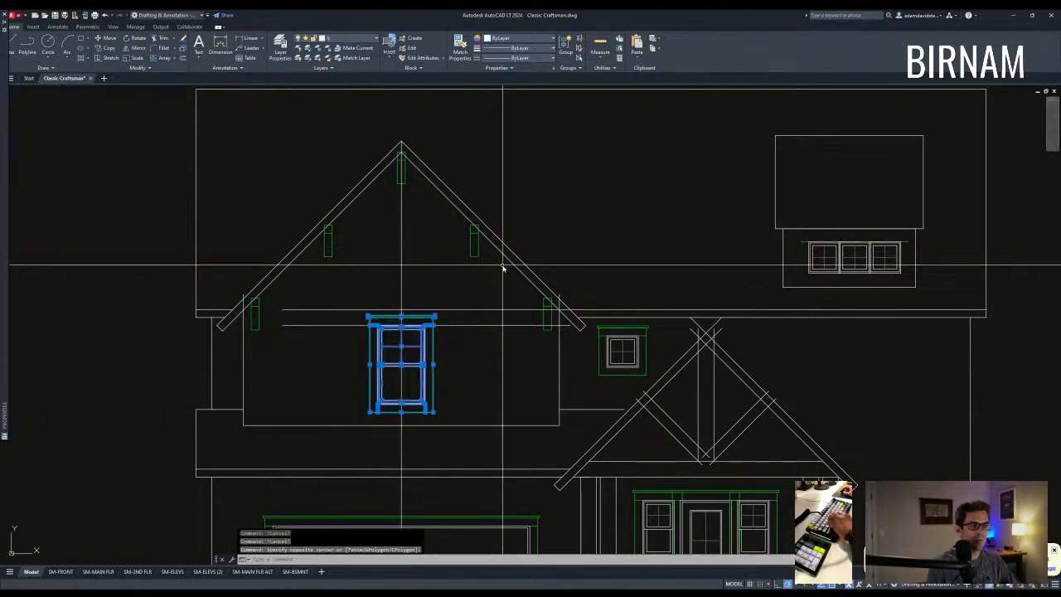
click(395, 282)
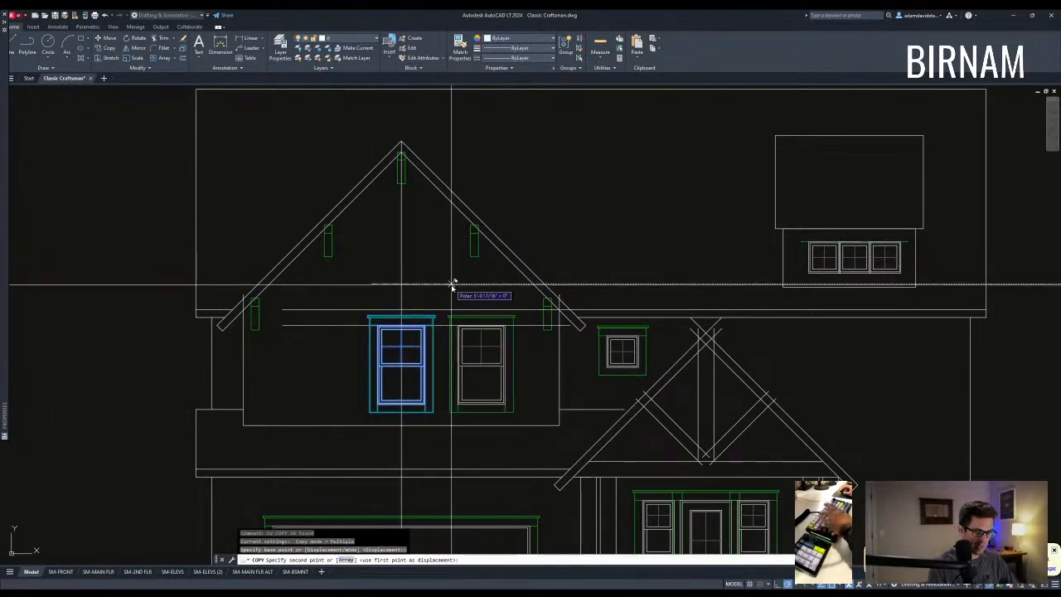
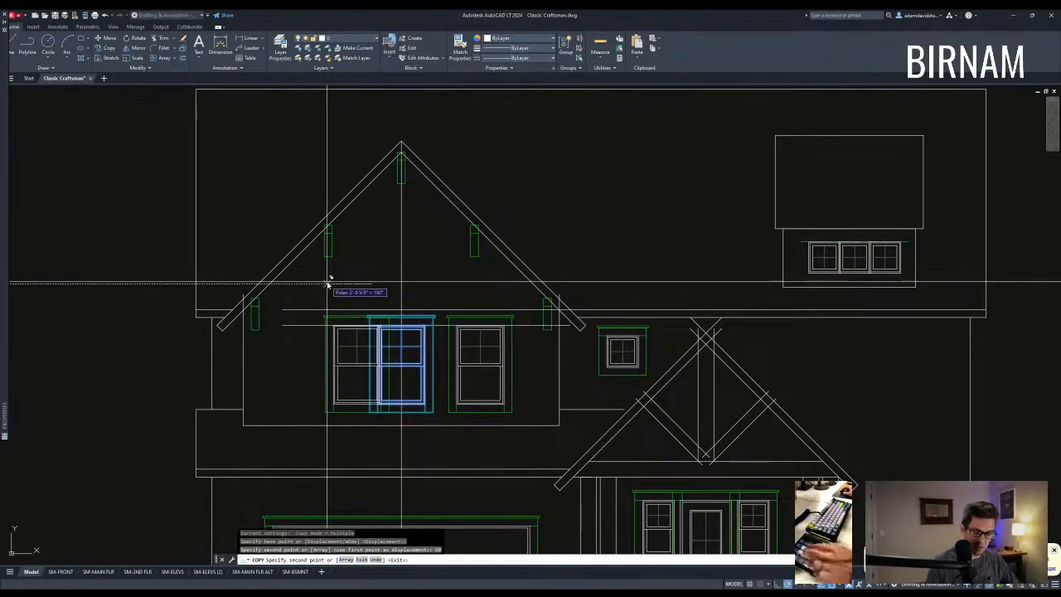
key(Escape)
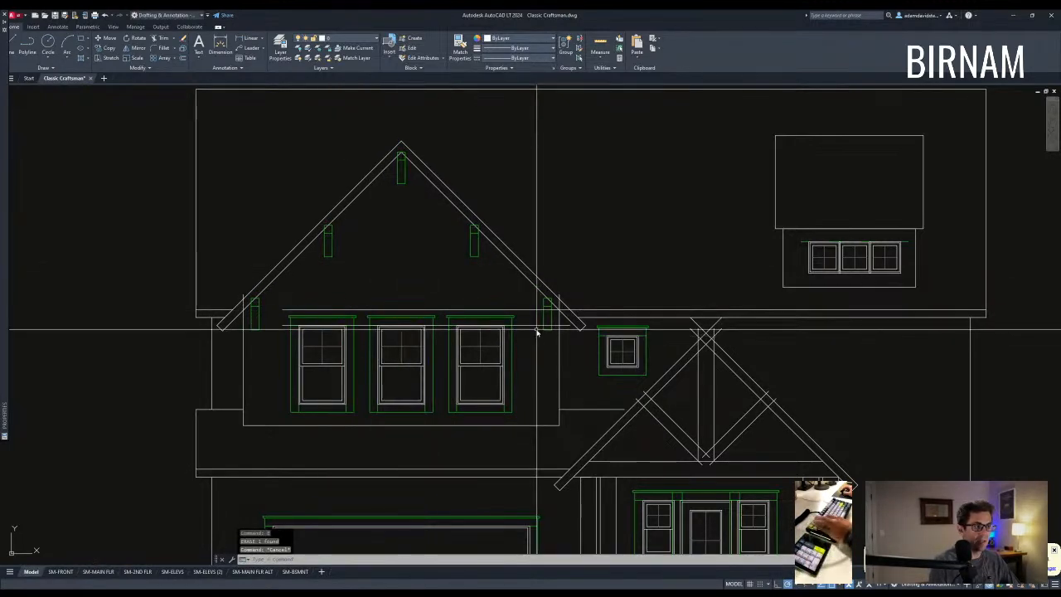
scroll(466, 378, down, 4)
scroll(477, 369, up, 2)
scroll(497, 358, down, 2)
scroll(510, 394, up, 4)
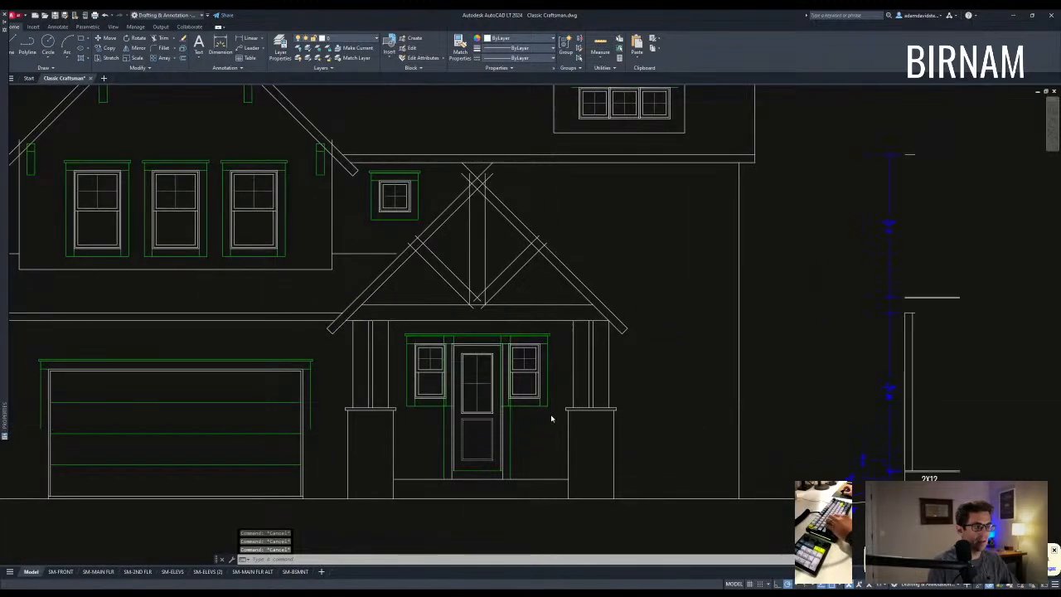
scroll(551, 419, up, 2)
click(509, 304)
middle_drag(503, 289, 436, 306)
text(co)
key(Return)
click(469, 375)
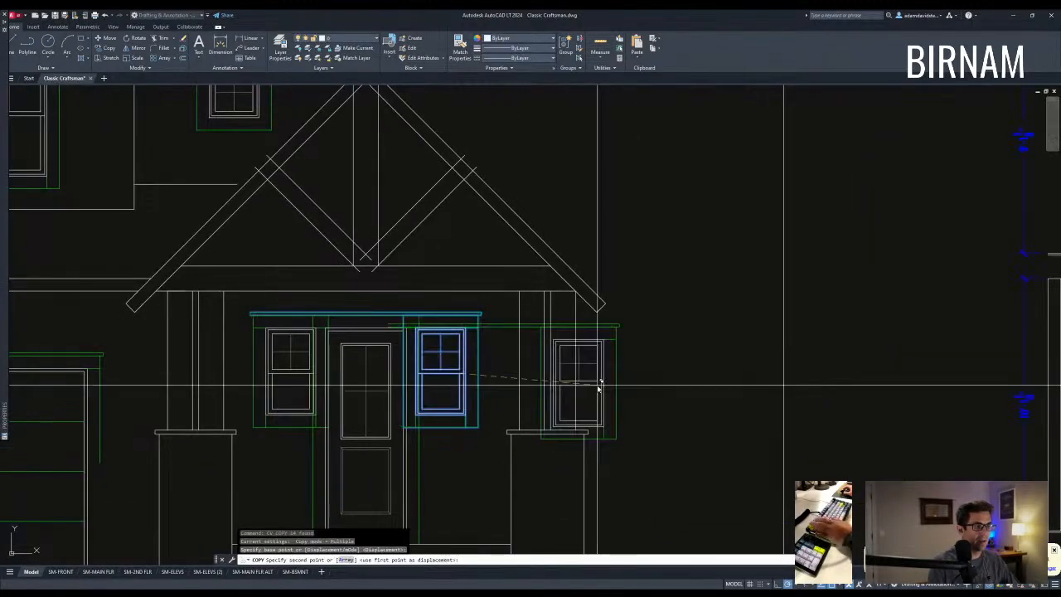
scroll(516, 367, down, 3)
scroll(465, 386, down, 4)
key(Escape)
Copy a trimmed double-hung window from the townhouse elevation onto the ground-floor wall to the right of the porch.
scroll(465, 385, down, 5)
middle_drag(562, 490, 244, 263)
scroll(253, 265, up, 5)
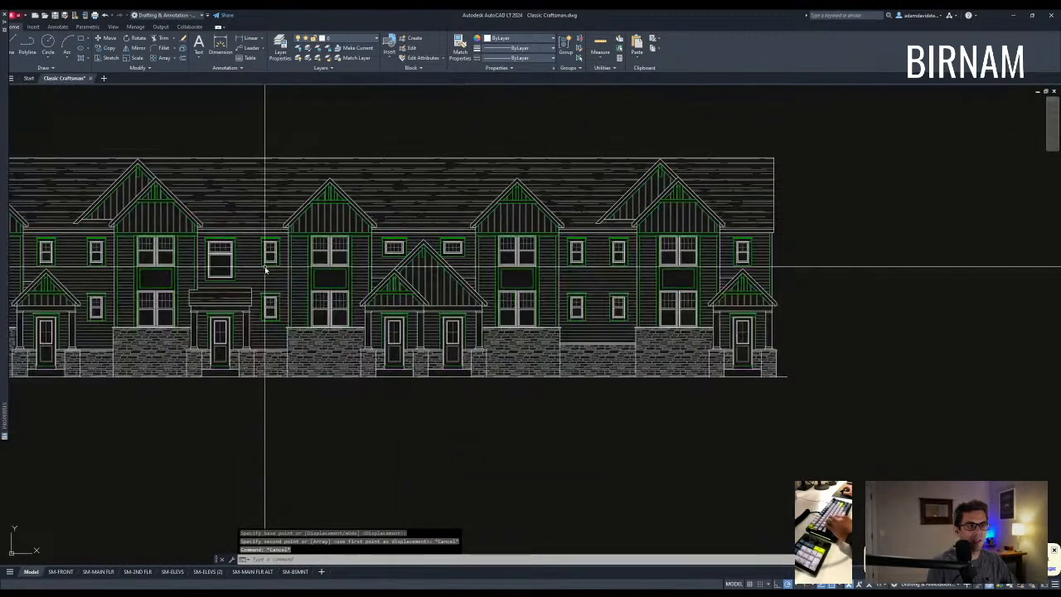
scroll(266, 270, up, 6)
click(277, 243)
scroll(277, 246, down, 1)
text(co)
key(Return)
click(273, 248)
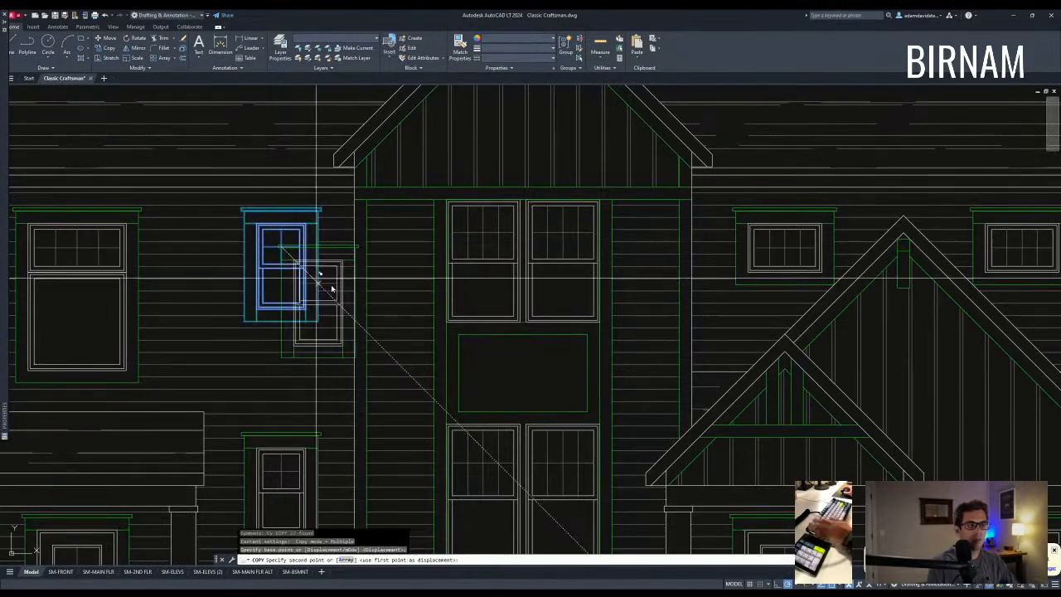
scroll(331, 289, down, 5)
middle_drag(437, 318, 166, 350)
scroll(165, 213, down, 2)
scroll(369, 322, up, 3)
scroll(365, 324, up, 6)
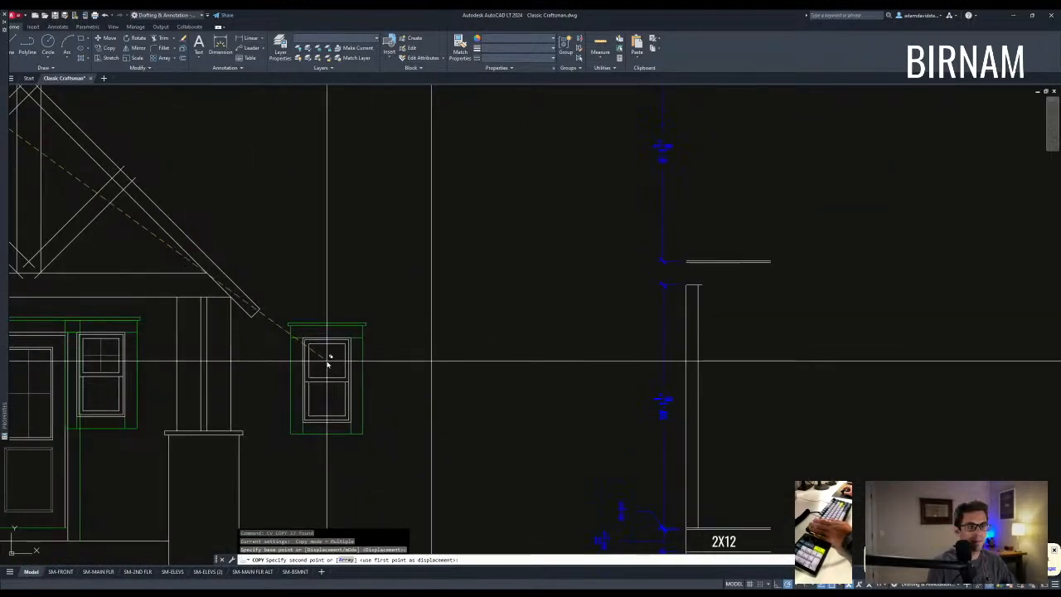
click(339, 352)
key(Escape)
Stretch the copied ground-floor window taller downward and widen it on its right side.
middle_drag(338, 474, 358, 418)
text(st)
key(Return)
click(428, 390)
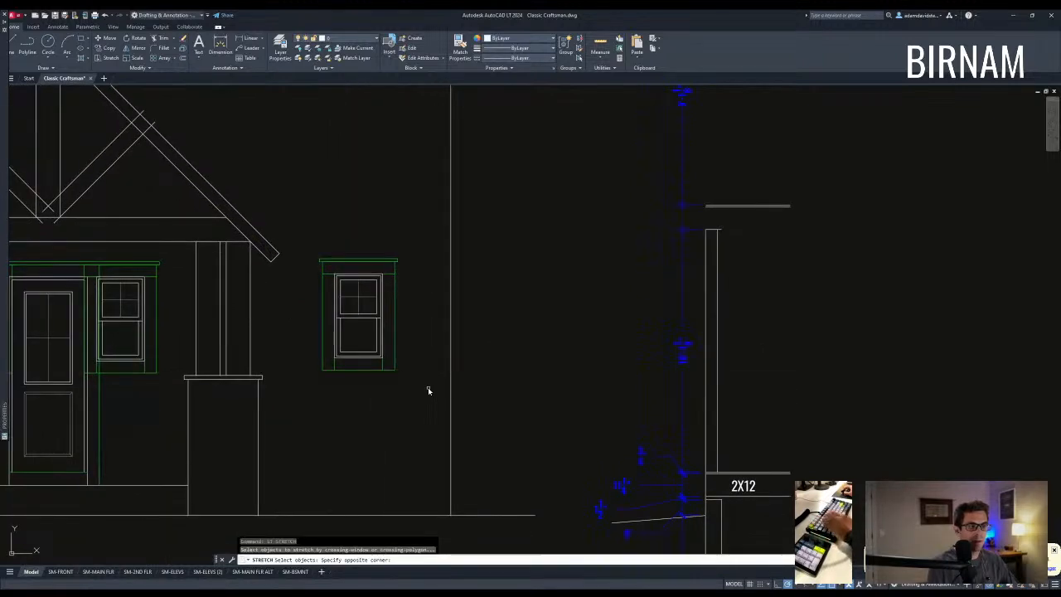
key(Return)
text(st)
key(Return)
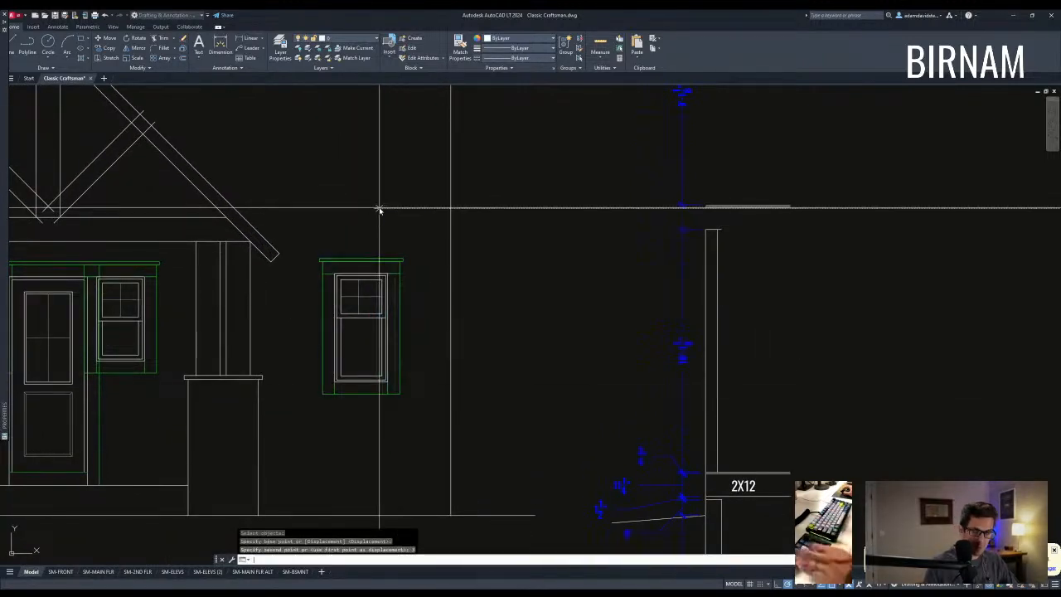
Stretch the ground-floor window's left side outward by 3 inches.
key(Escape)
key(Escape)
text(st)
key(Return)
key(Return)
click(328, 197)
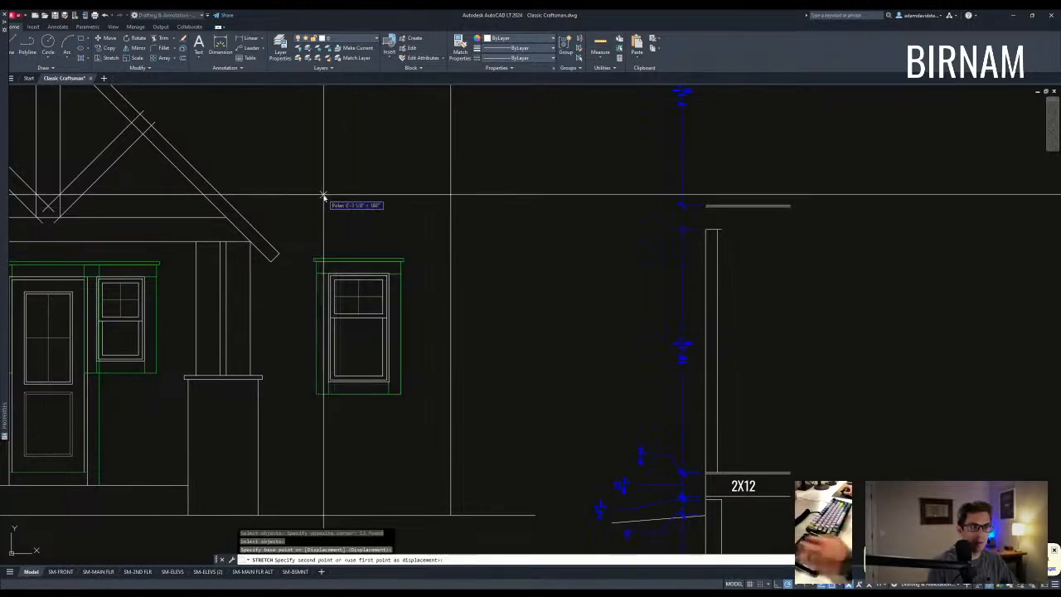
text(3)
key(Return)
key(Escape)
key(Escape)
key(Escape)
Shift the enlarged window's meeting rail down to mid-height and recentre the muntins in its upper sash.
scroll(346, 305, up, 1)
text(st)
key(Return)
click(476, 355)
click(332, 301)
click(372, 291)
text(m)
key(Return)
key(Escape)
key(Escape)
scroll(367, 298, down, 3)
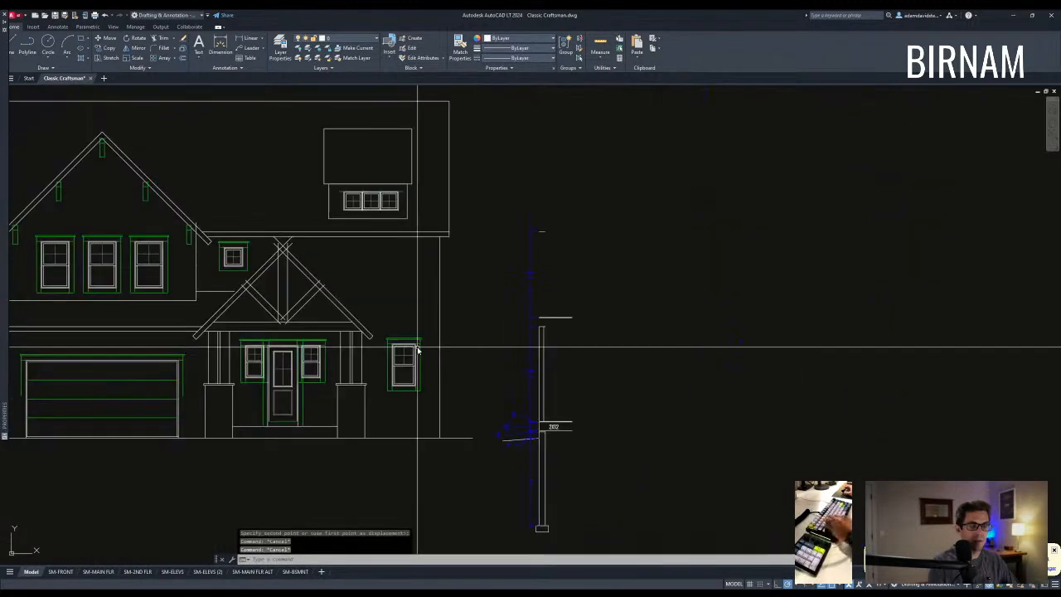
Copy the ground-floor window twice to the second-floor wall, one directly above it and one beside that to the left.
scroll(384, 426, up, 2)
click(384, 415)
click(455, 270)
text(co)
key(Return)
click(417, 344)
middle_drag(408, 210, 402, 266)
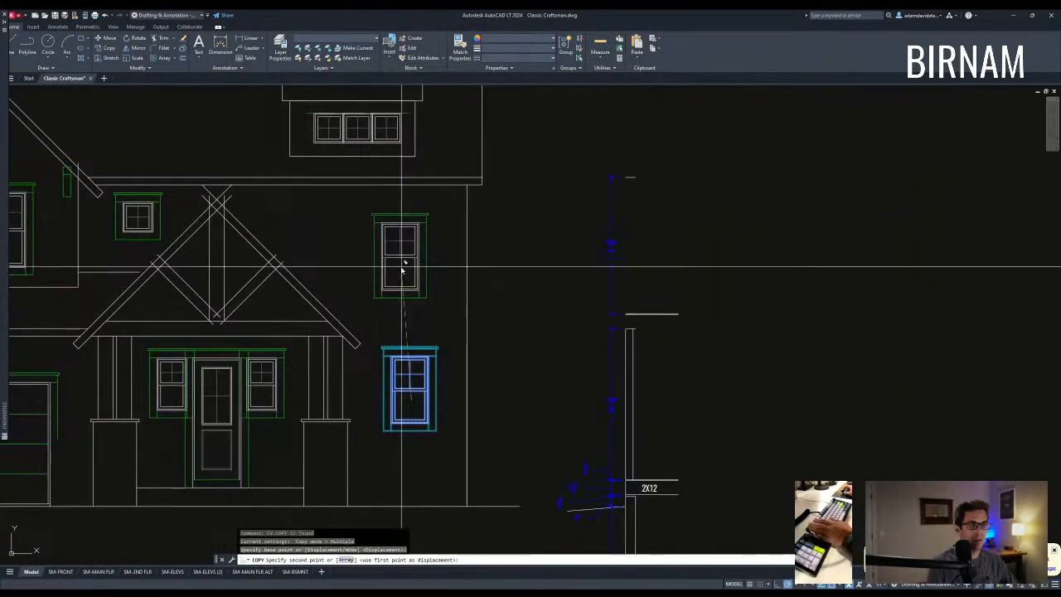
click(411, 249)
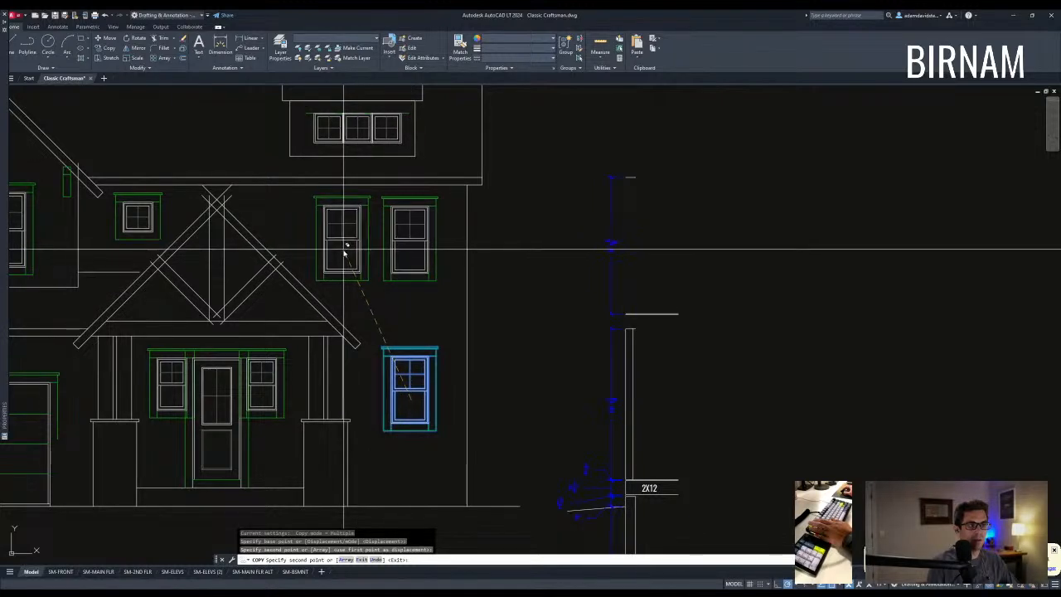
key(Escape)
scroll(414, 344, down, 4)
middle_drag(415, 345, 430, 349)
scroll(429, 349, down, 2)
middle_drag(387, 391, 477, 456)
scroll(451, 419, up, 2)
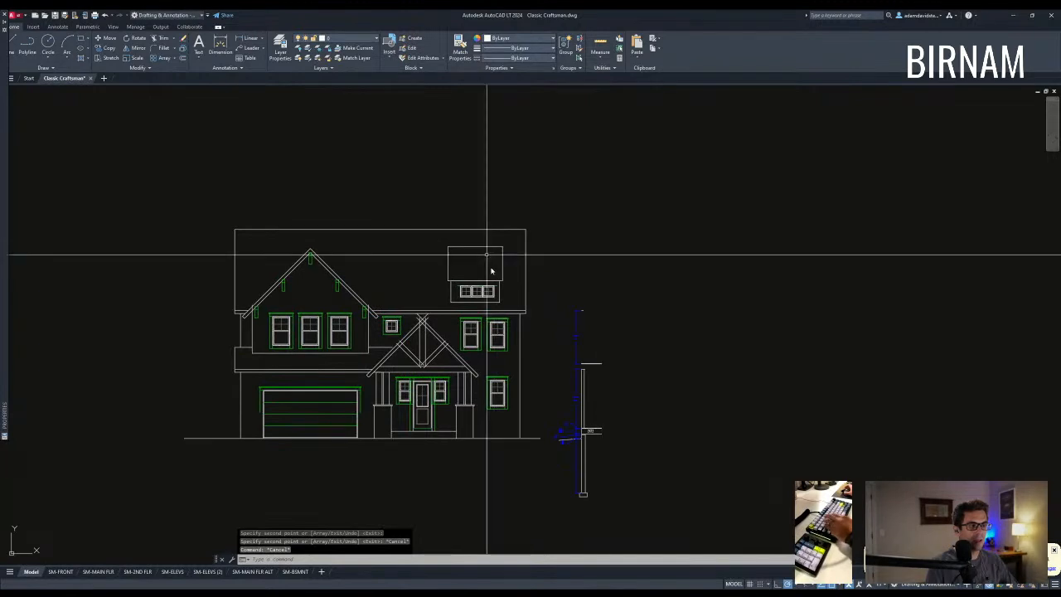
Erase the leftover linework around the triple window in the roof dormer.
scroll(483, 283, up, 8)
click(311, 306)
click(665, 290)
text(e)
key(Return)
key(Escape)
Move the dormer's triple window slightly to the left so it sits centred in the dormer wall.
click(555, 394)
click(325, 288)
text(m)
key(Return)
click(466, 208)
click(456, 209)
key(Escape)
key(Escape)
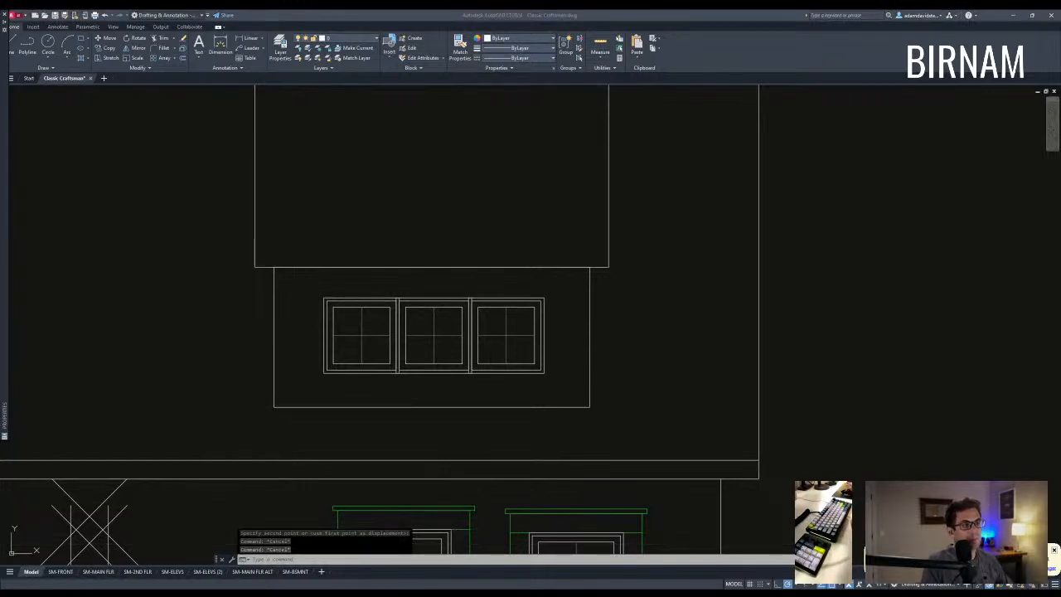
Review the whole front elevation with its new windows and the main floor plan above it.
scroll(350, 498, down, 6)
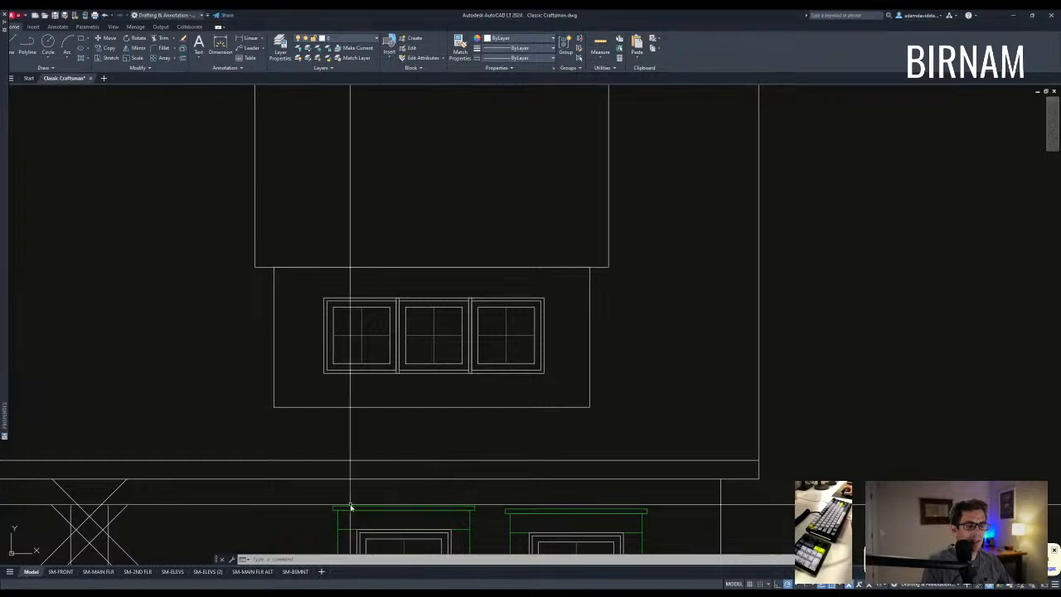
key(Escape)
key(Escape)
key(Escape)
middle_drag(453, 413, 529, 400)
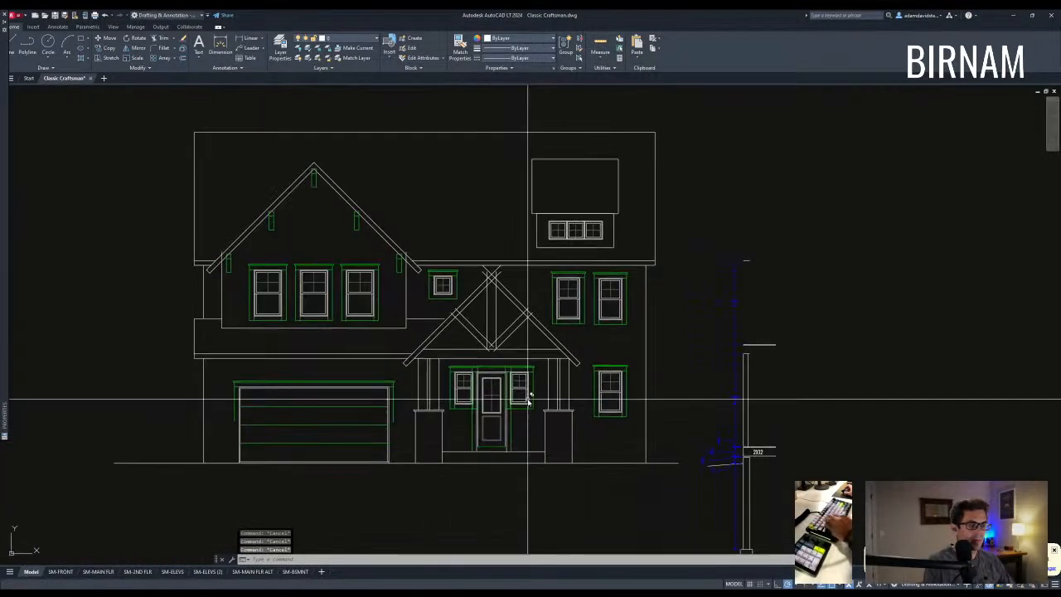
scroll(565, 458, down, 2)
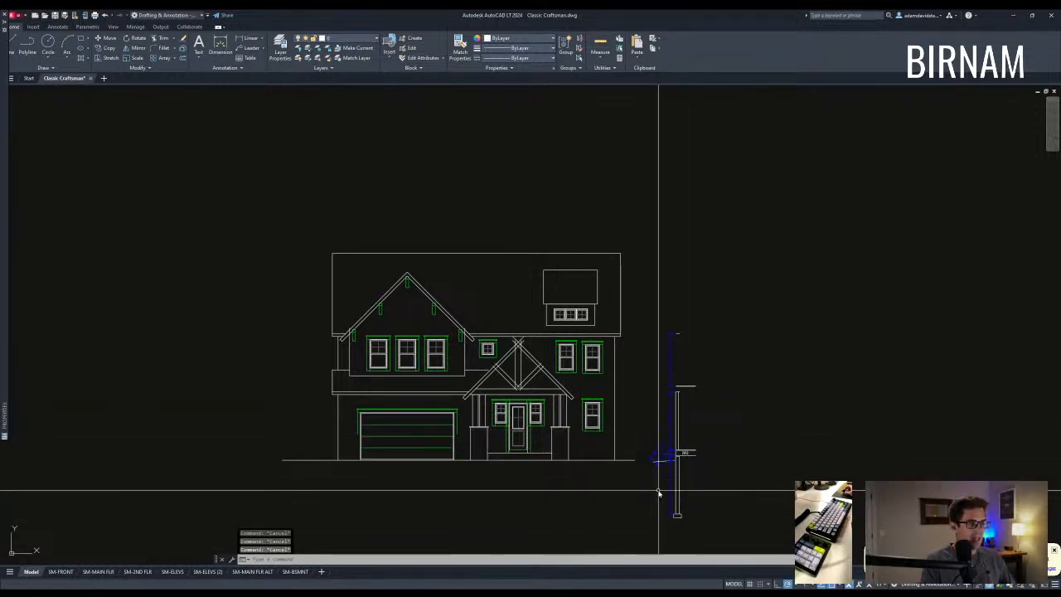
middle_drag(376, 233, 381, 283)
scroll(387, 284, down, 1)
middle_drag(407, 247, 436, 311)
middle_drag(453, 249, 454, 297)
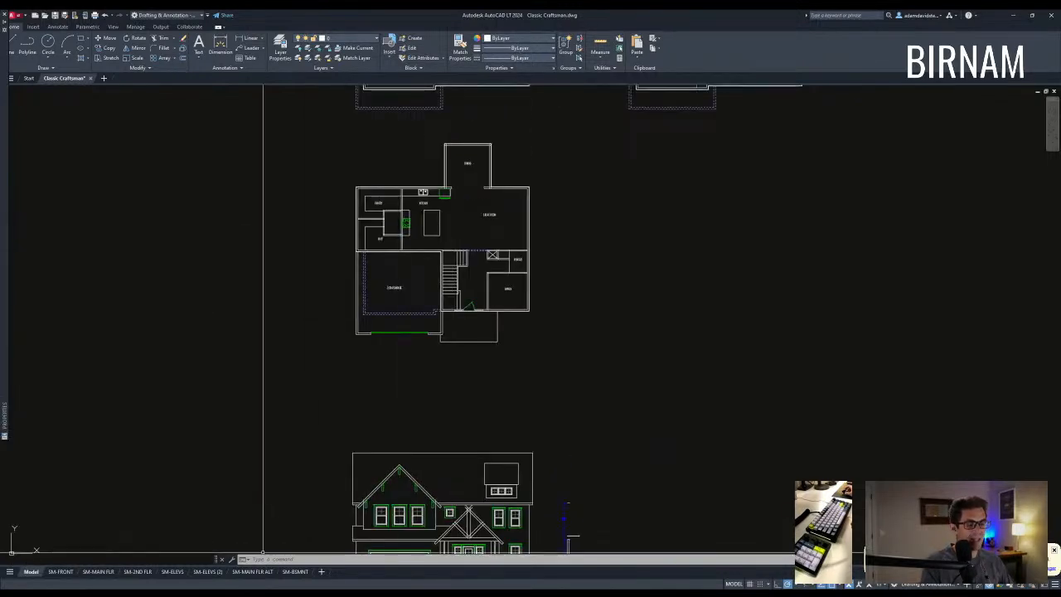